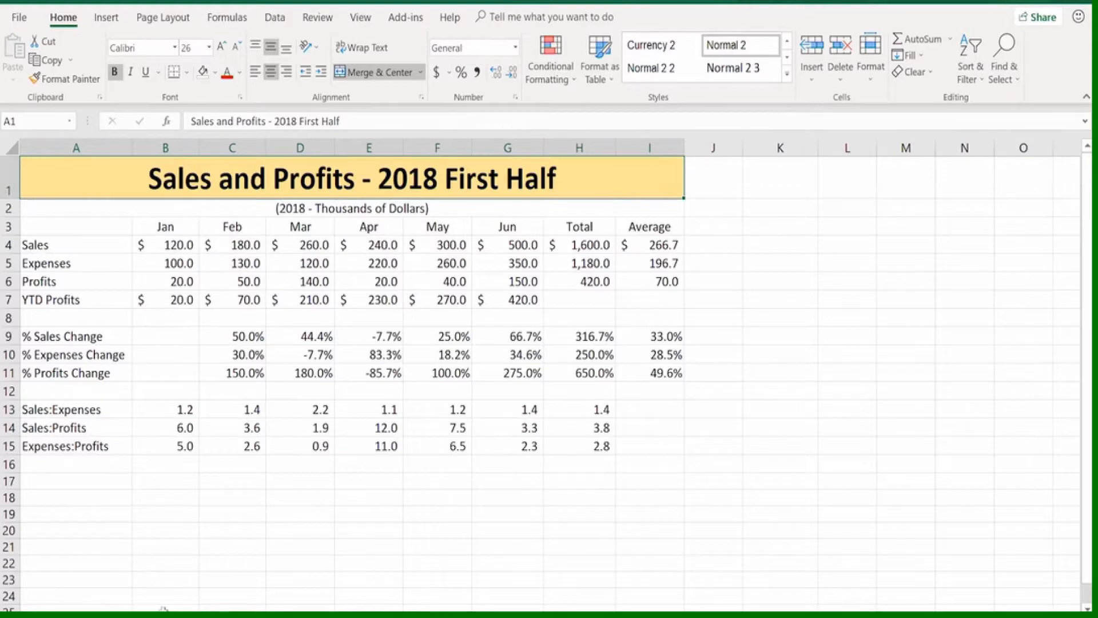
View the worksheets with the furniture sales chart, the 2016 and 2017 furniture sales list with its PivotTable, and the blank sheet
left_click(166, 616)
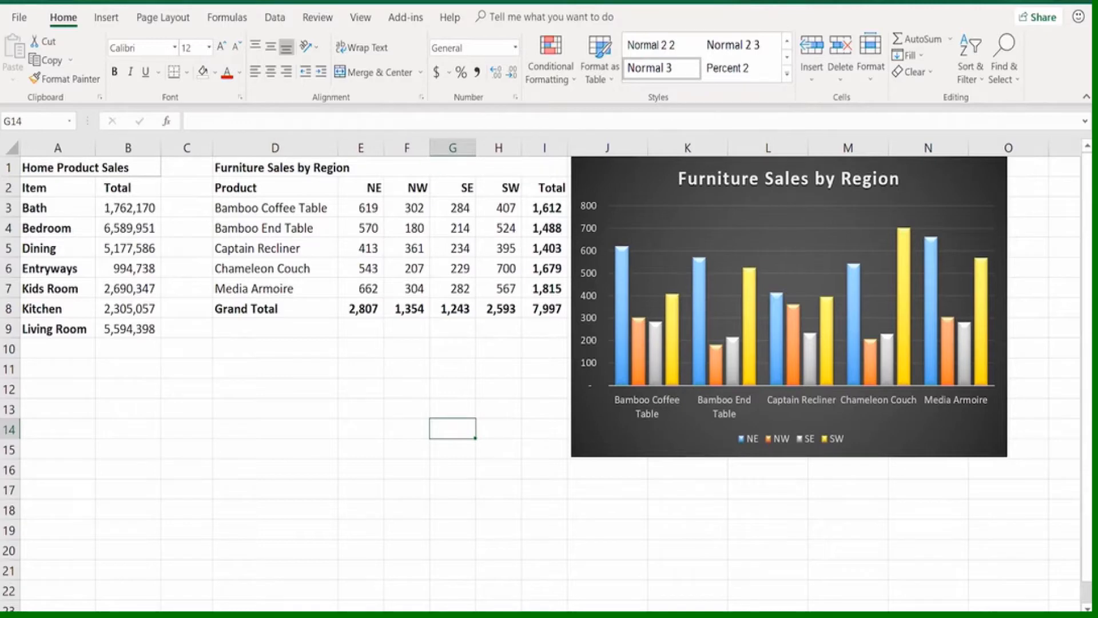
key("ctrl+Page_Down")
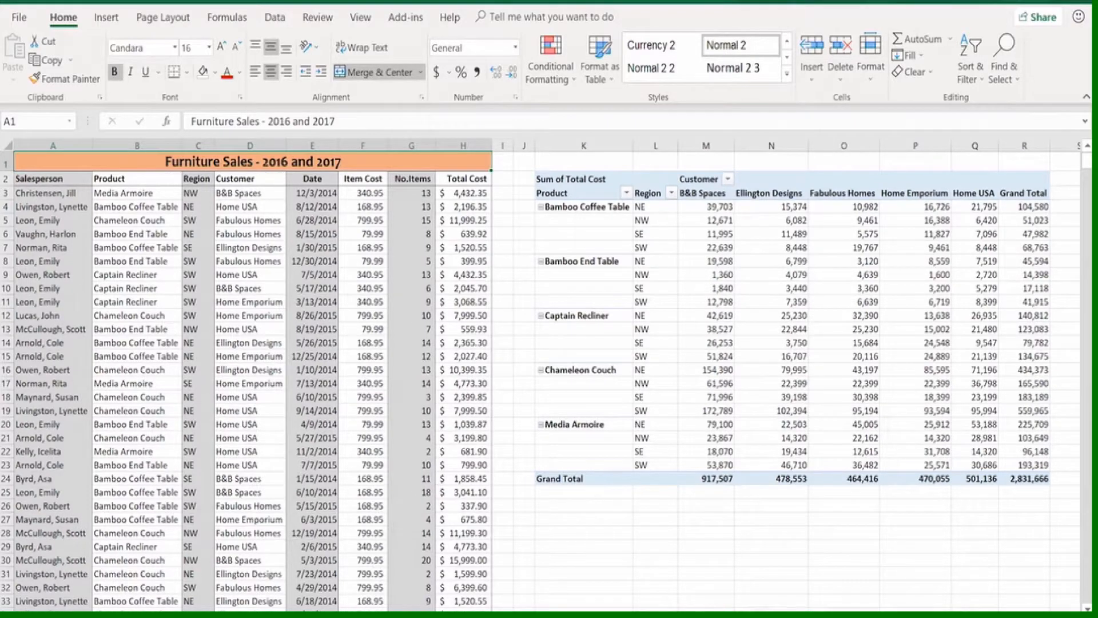
left_click(445, 616)
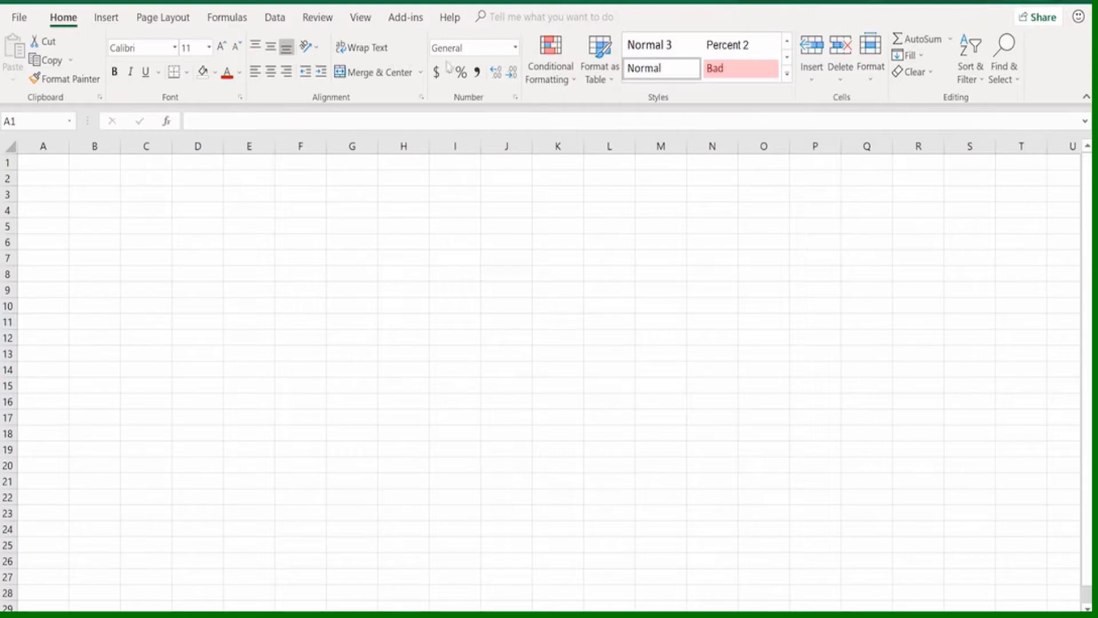
Examine the commands offered for Insert, Page Layout, Formulas, Data, Review, View, Help and Home, plus the File start page
left_click(111, 19)
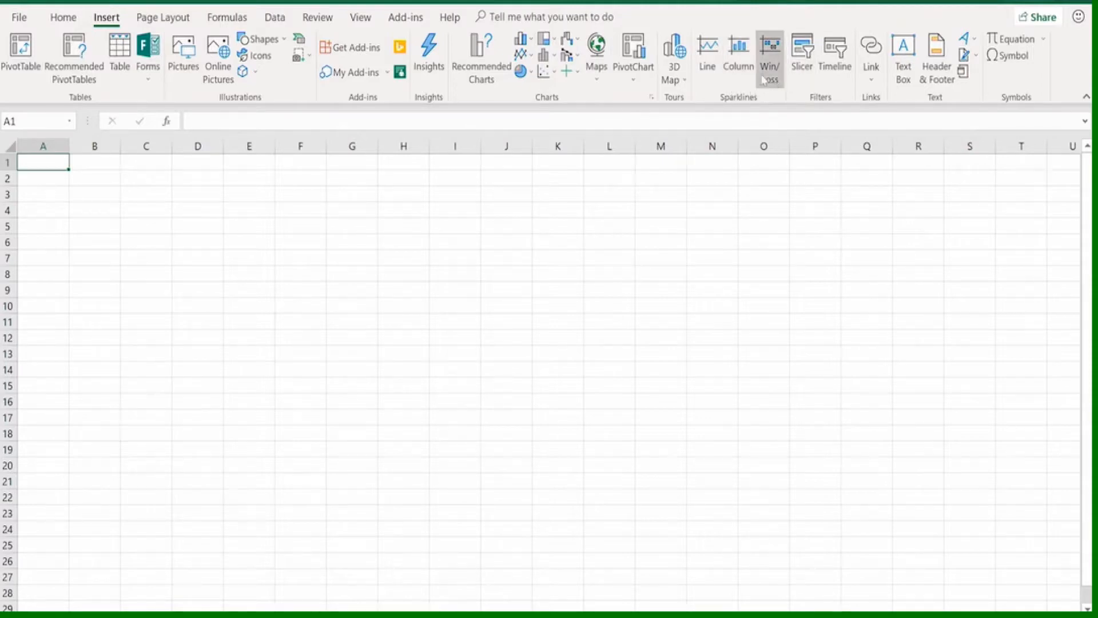
left_click(167, 18)
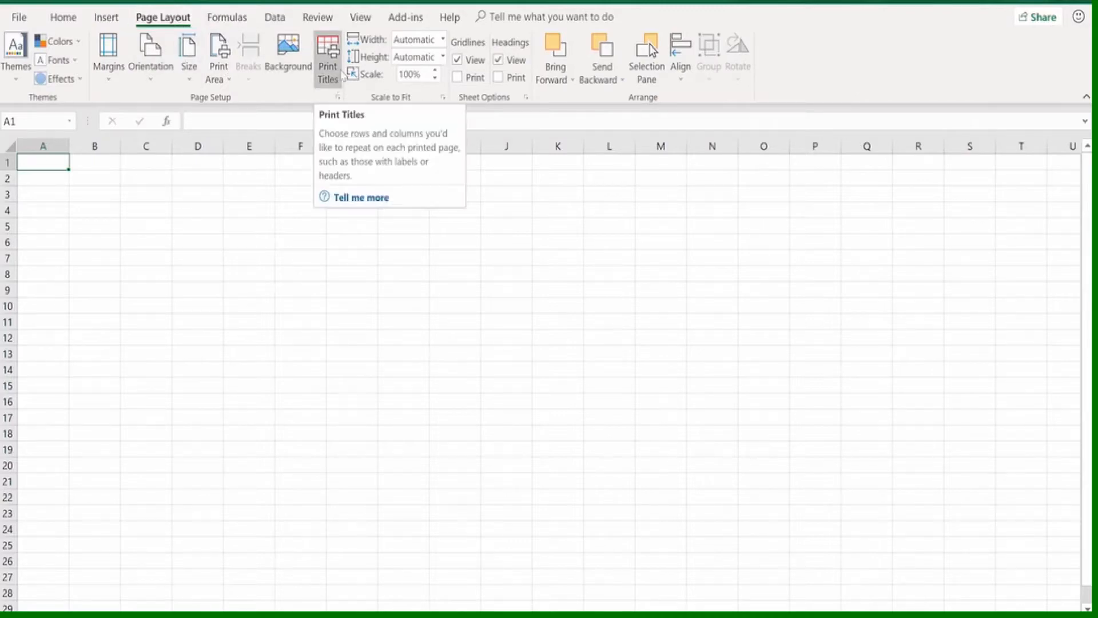
left_click(236, 20)
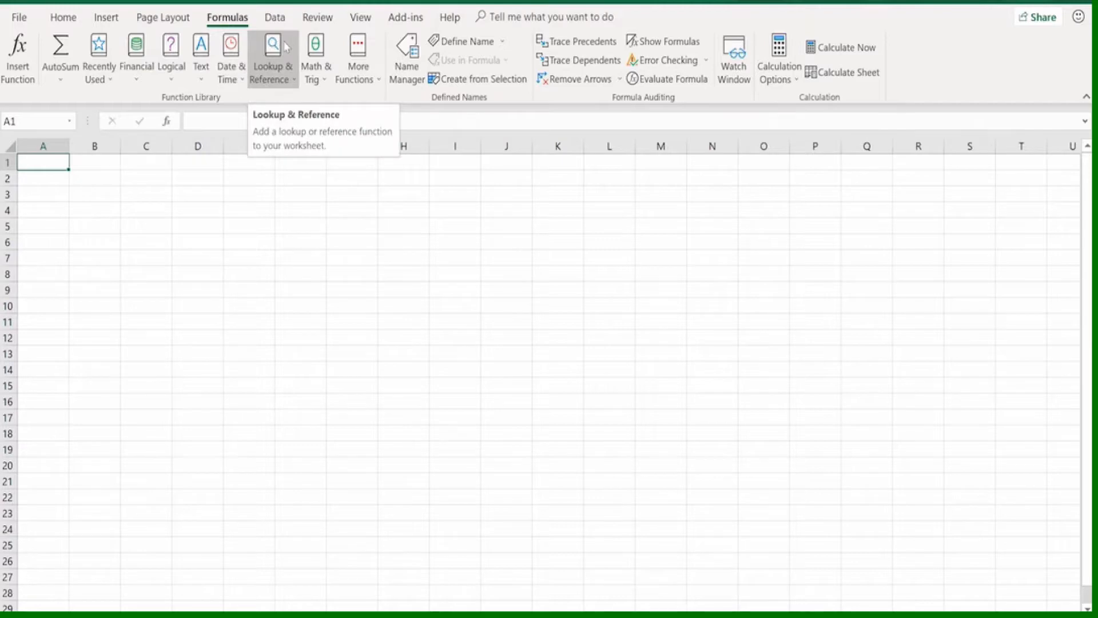
left_click(280, 18)
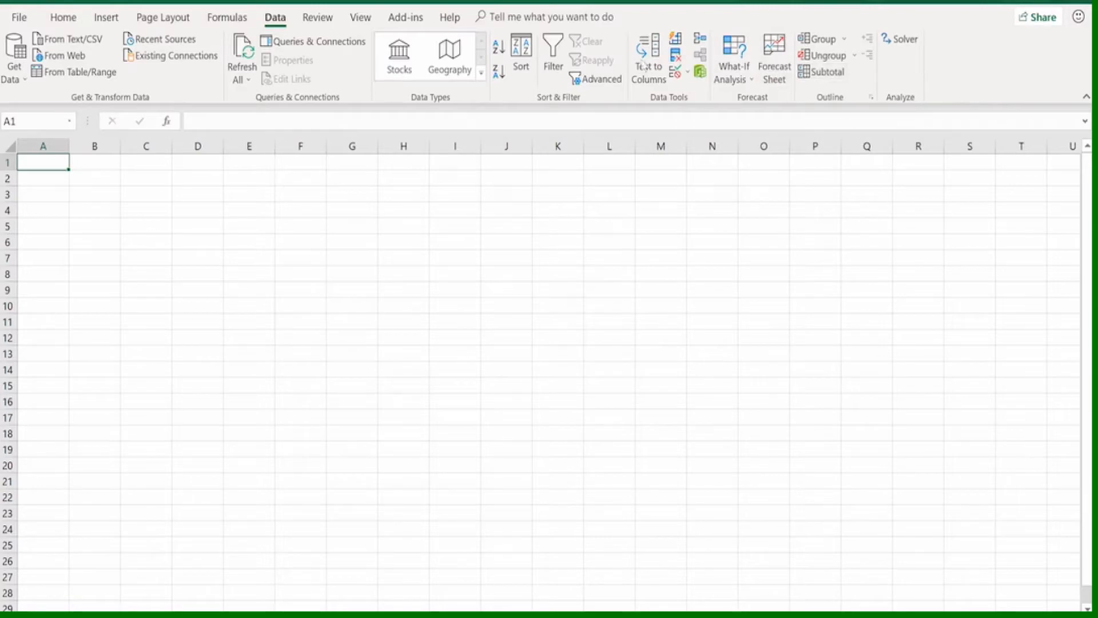
left_click(323, 20)
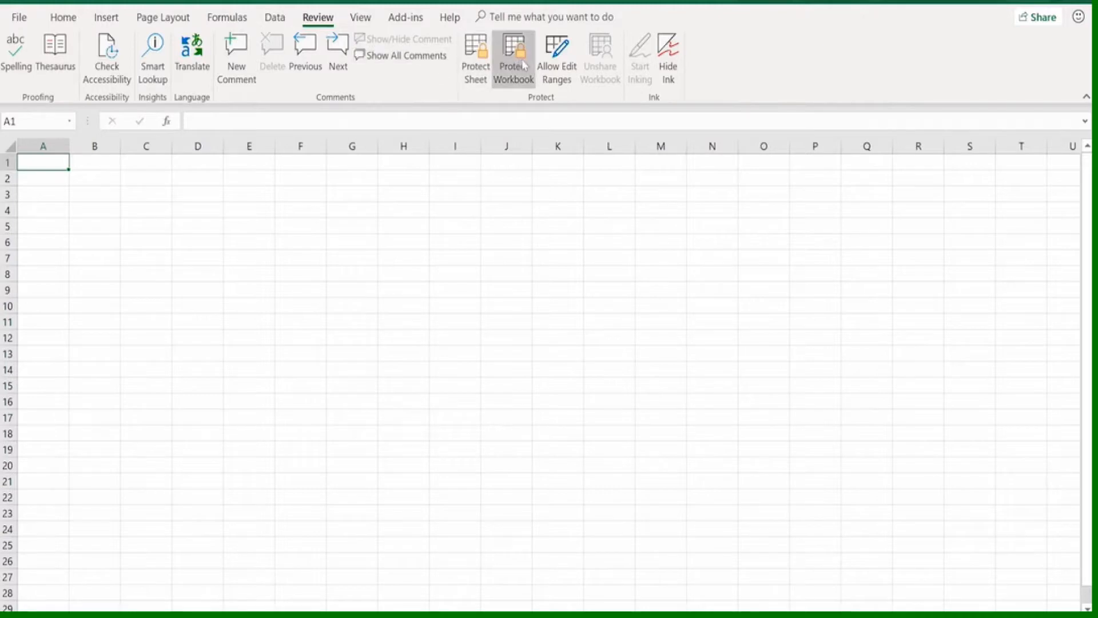
left_click(366, 18)
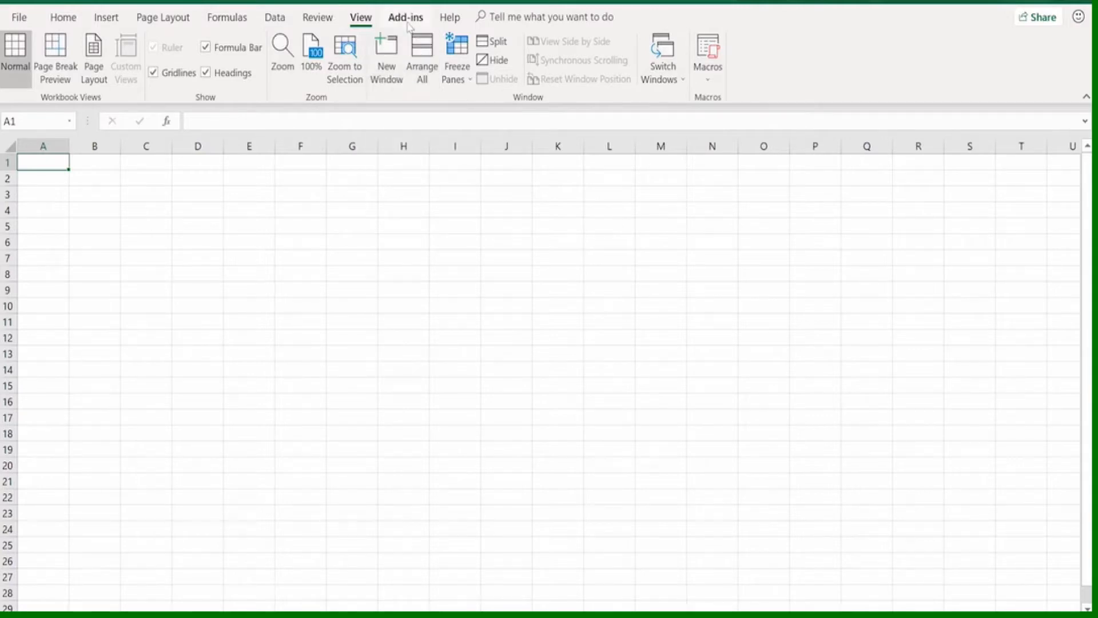
left_click(457, 19)
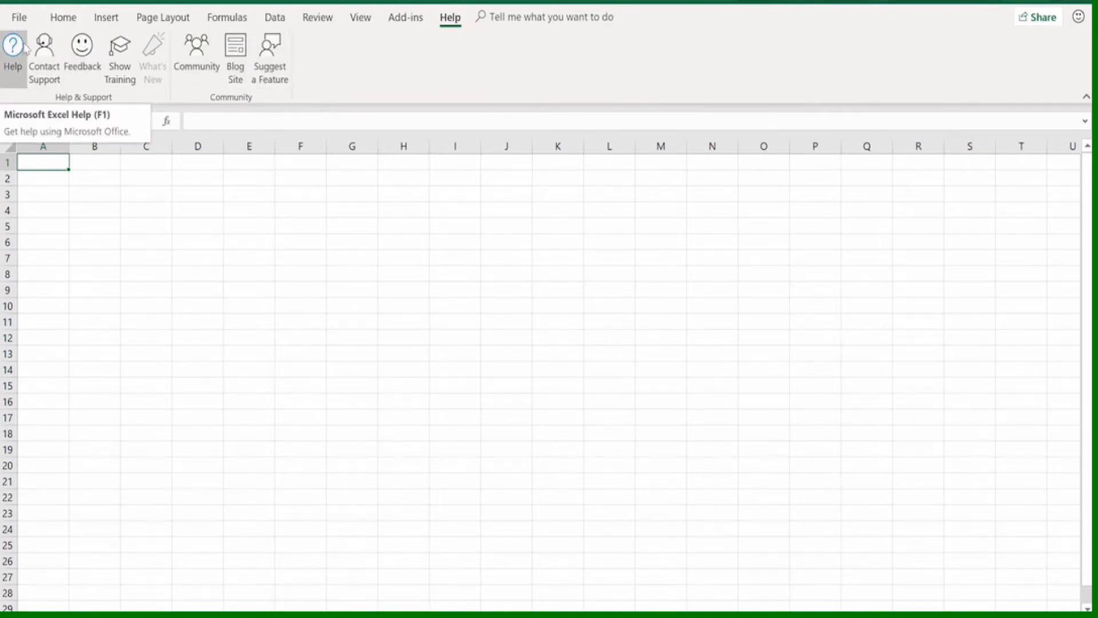
left_click(64, 18)
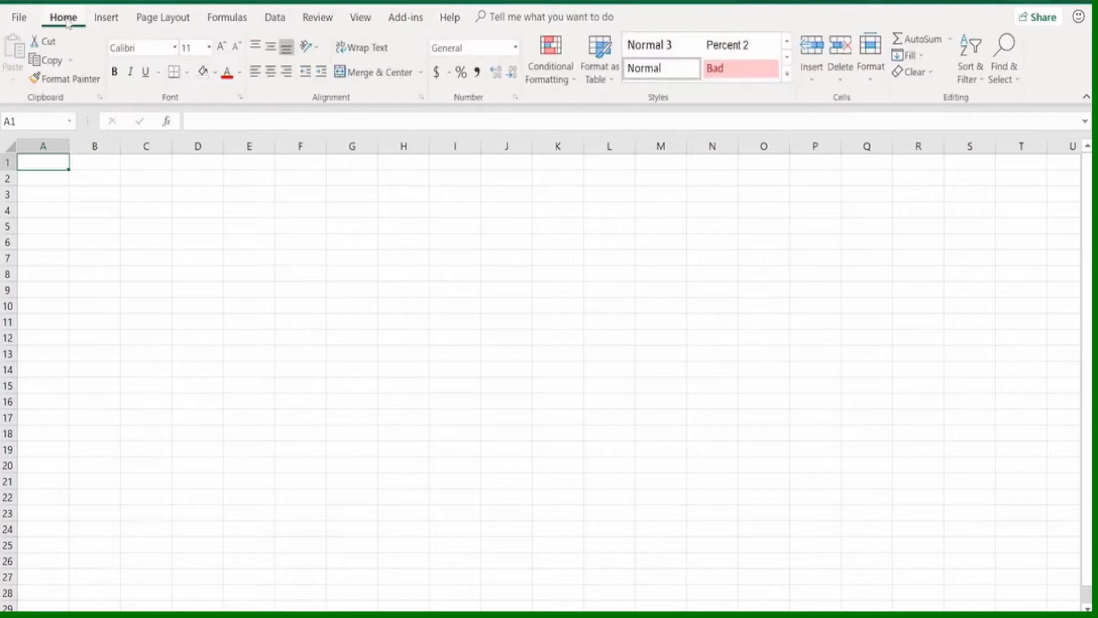
left_click(22, 19)
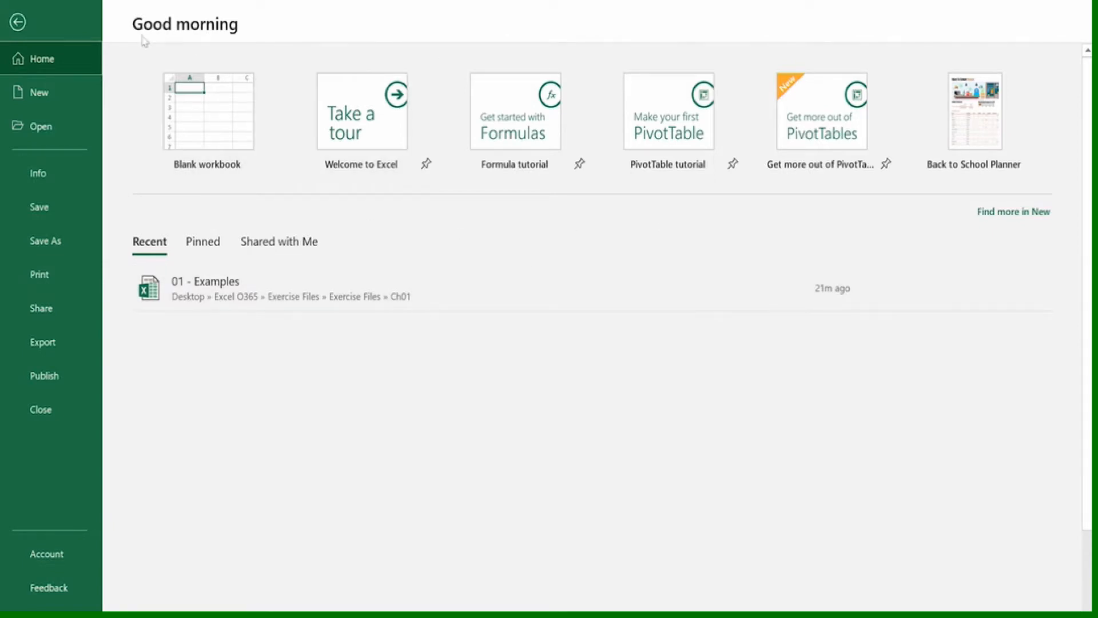
left_click(19, 22)
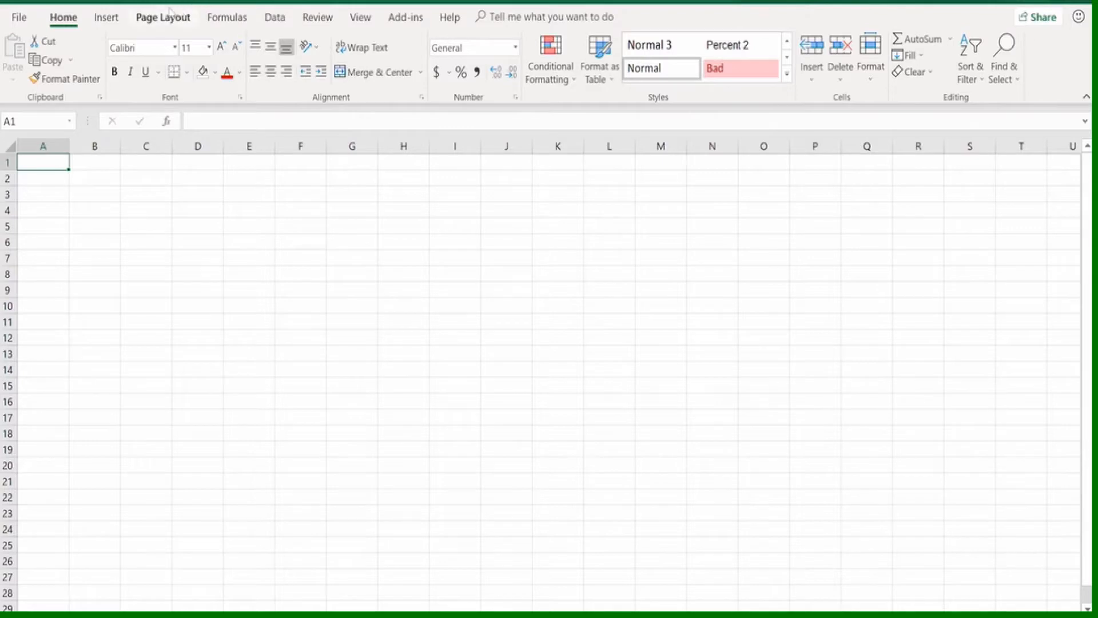
Add the PivotTable command to the Quick Access Toolbar and remove it from there again
left_click(106, 20)
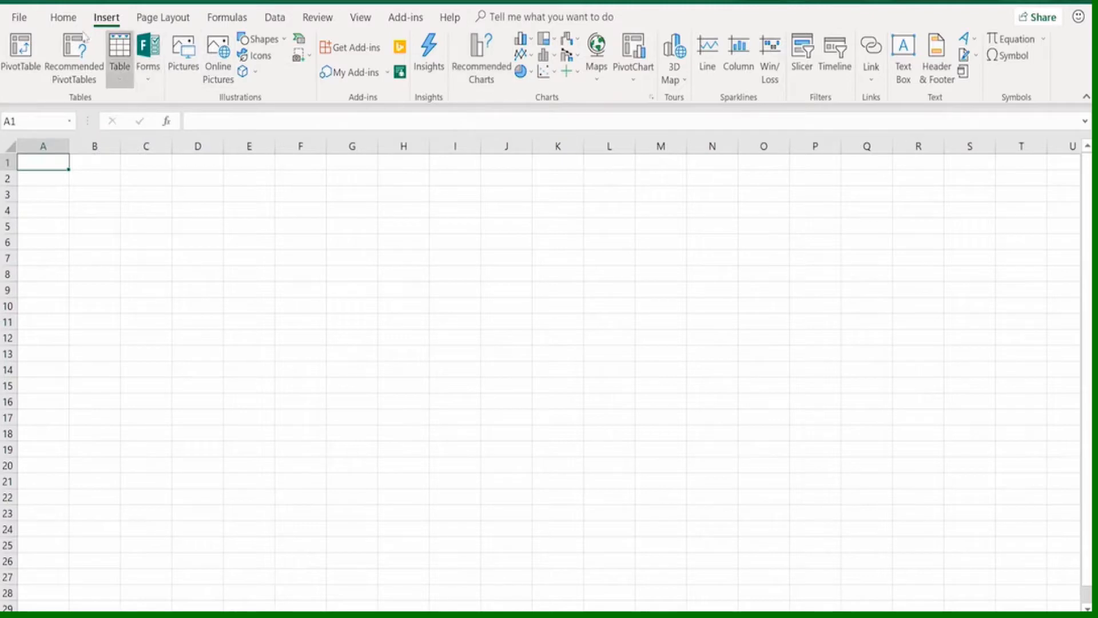
right_click(29, 48)
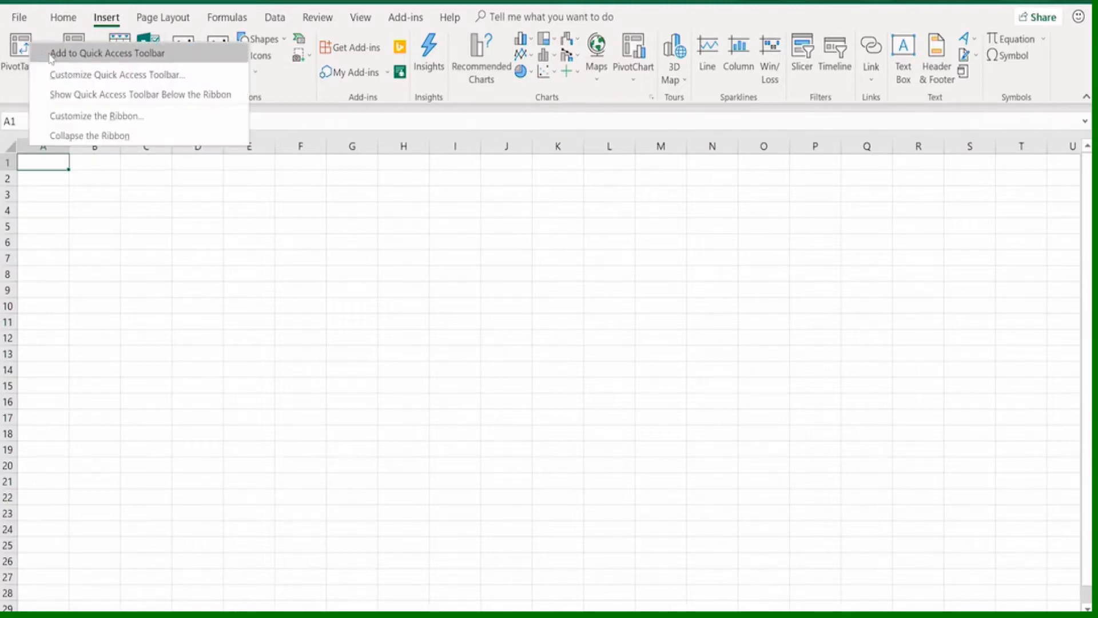
left_click(52, 53)
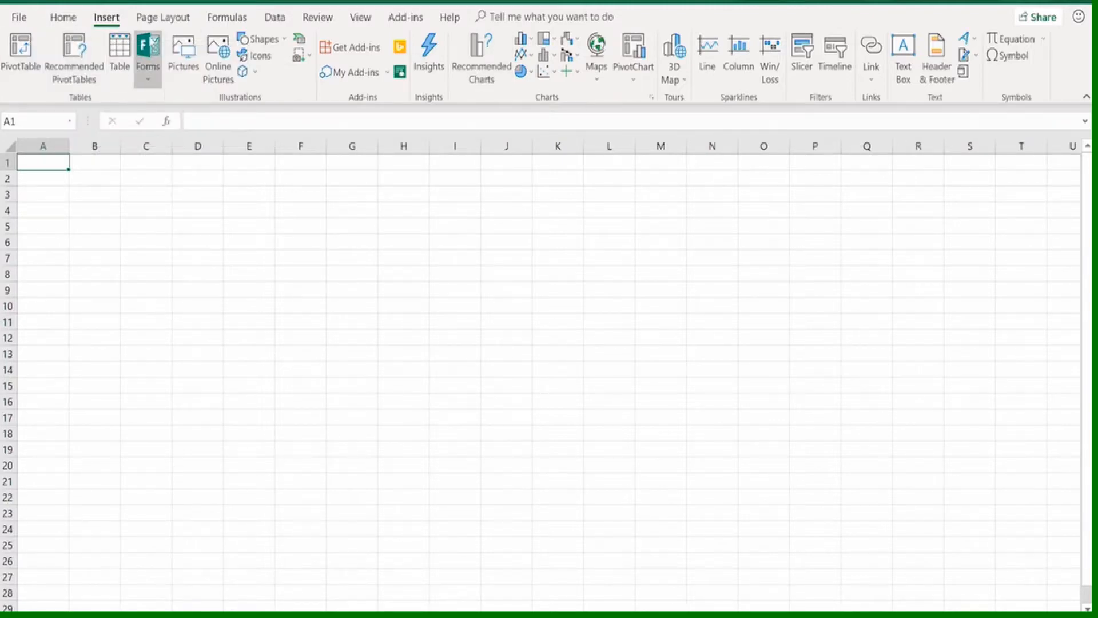
left_click(63, 17)
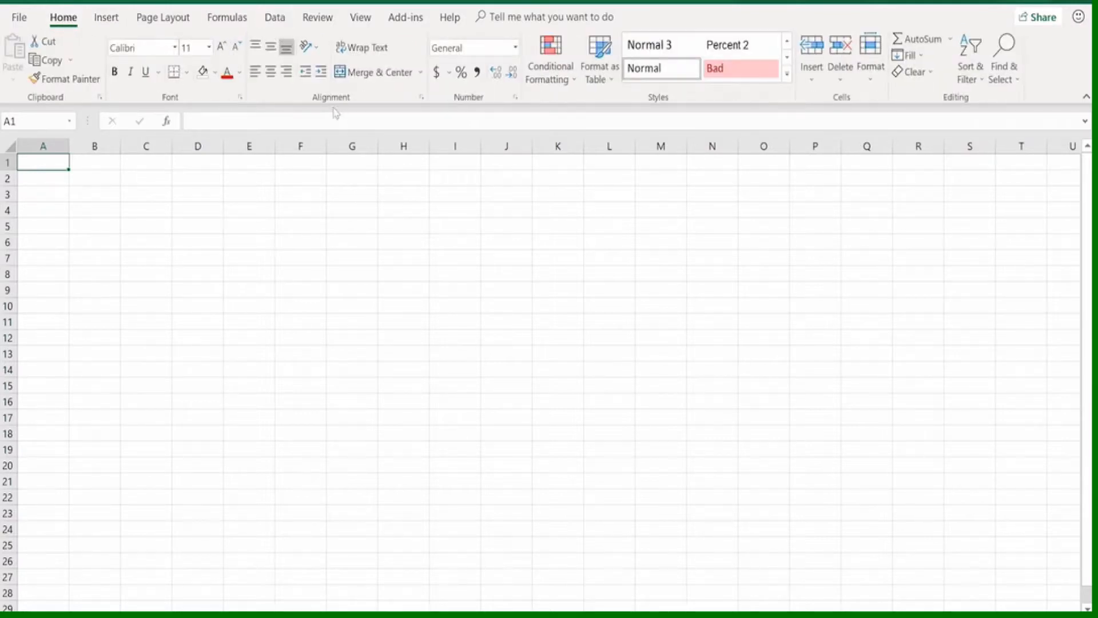
left_click(275, 19)
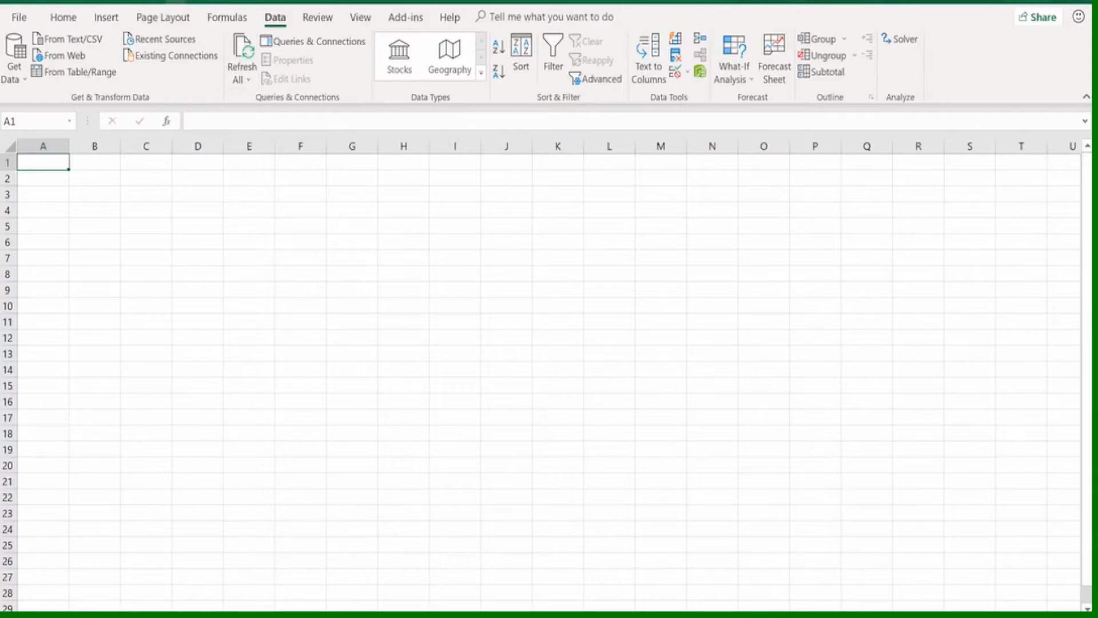
right_click(175, 1)
left_click(194, 2)
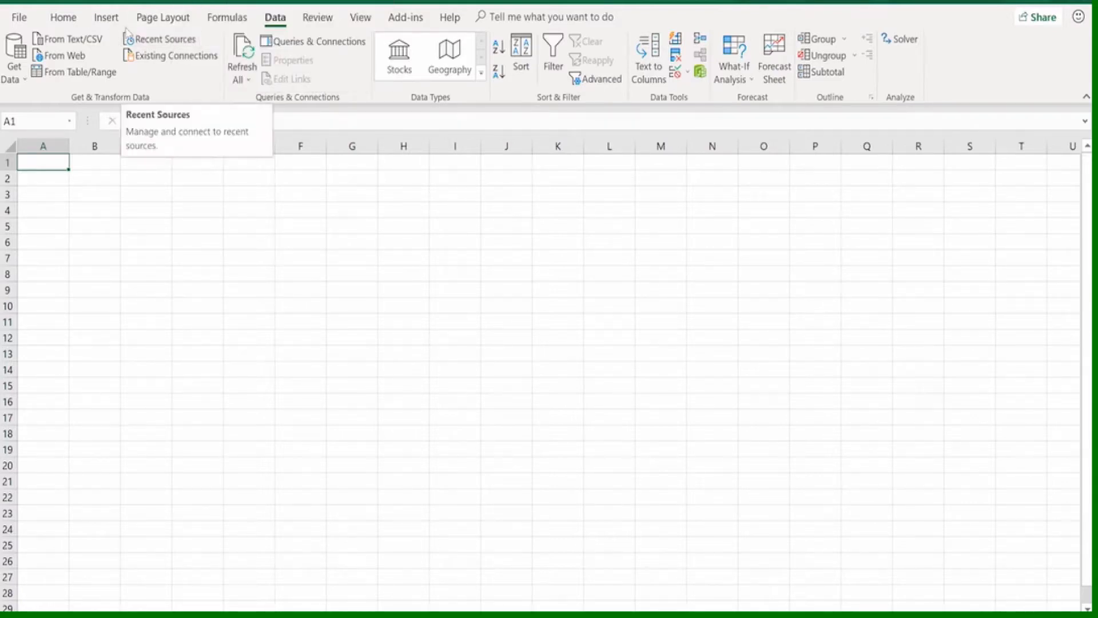
left_click(107, 20)
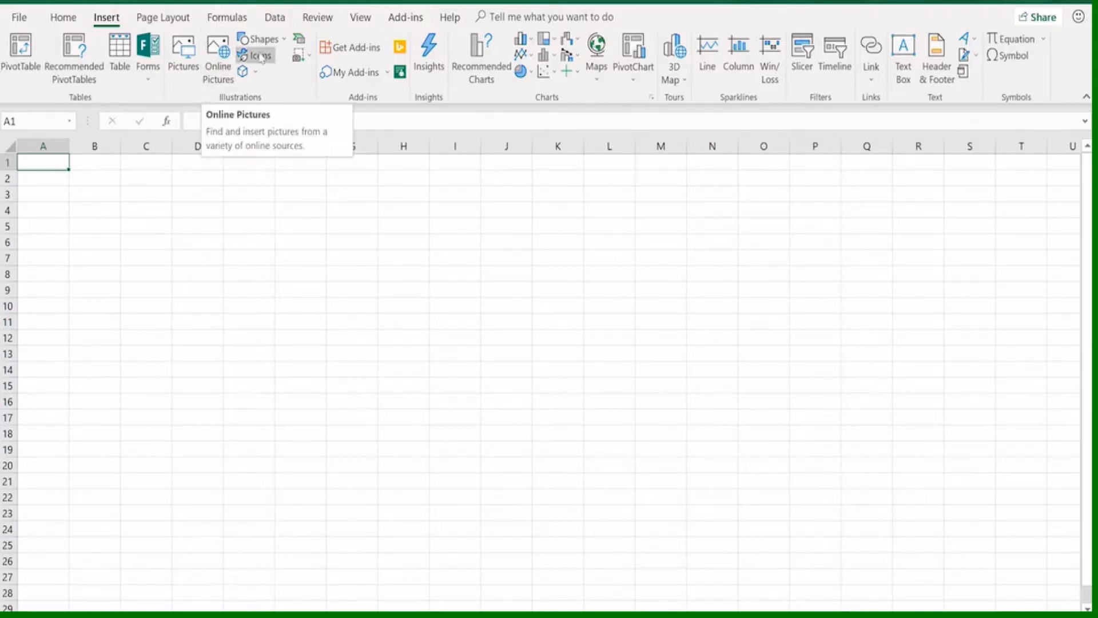
left_click(73, 23)
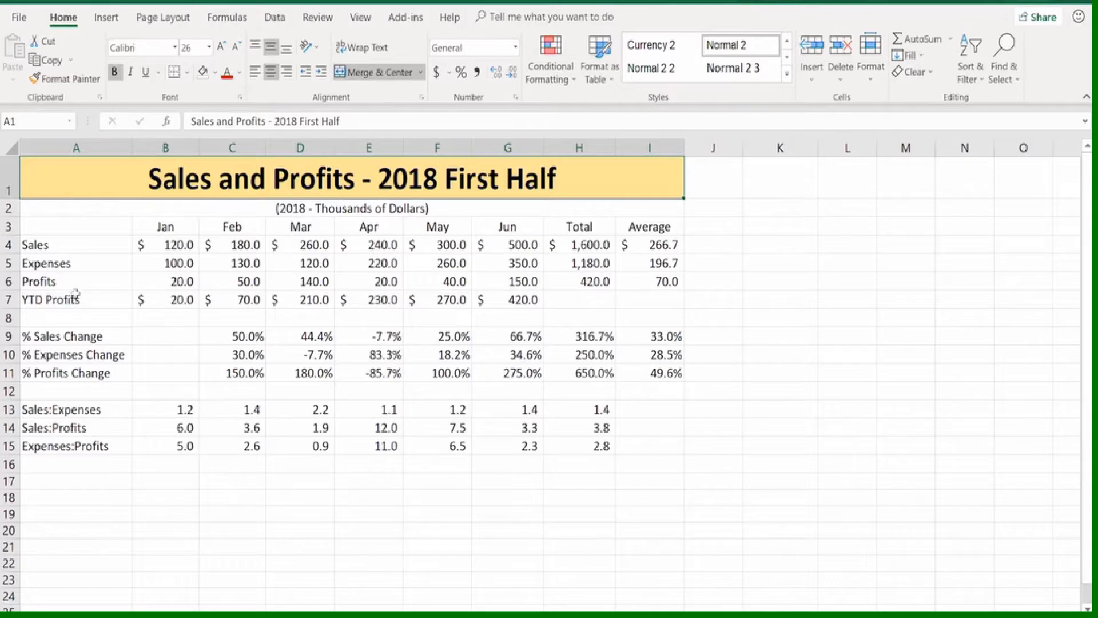
left_click(108, 19)
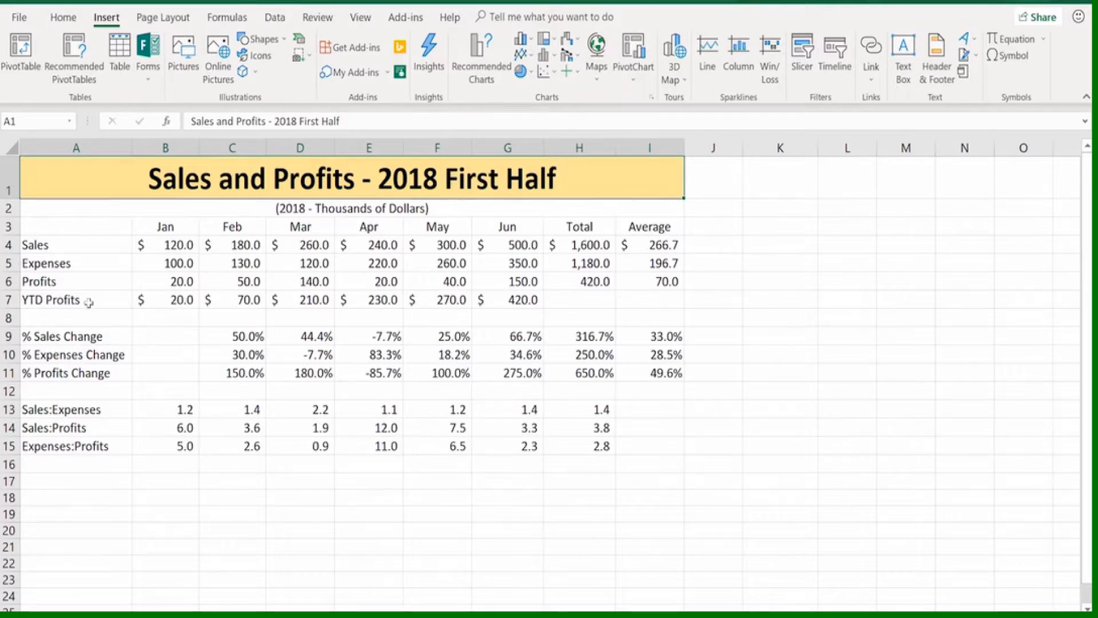
Make the YTD Profits row bold and insert a blank row above it
right_click(8, 299)
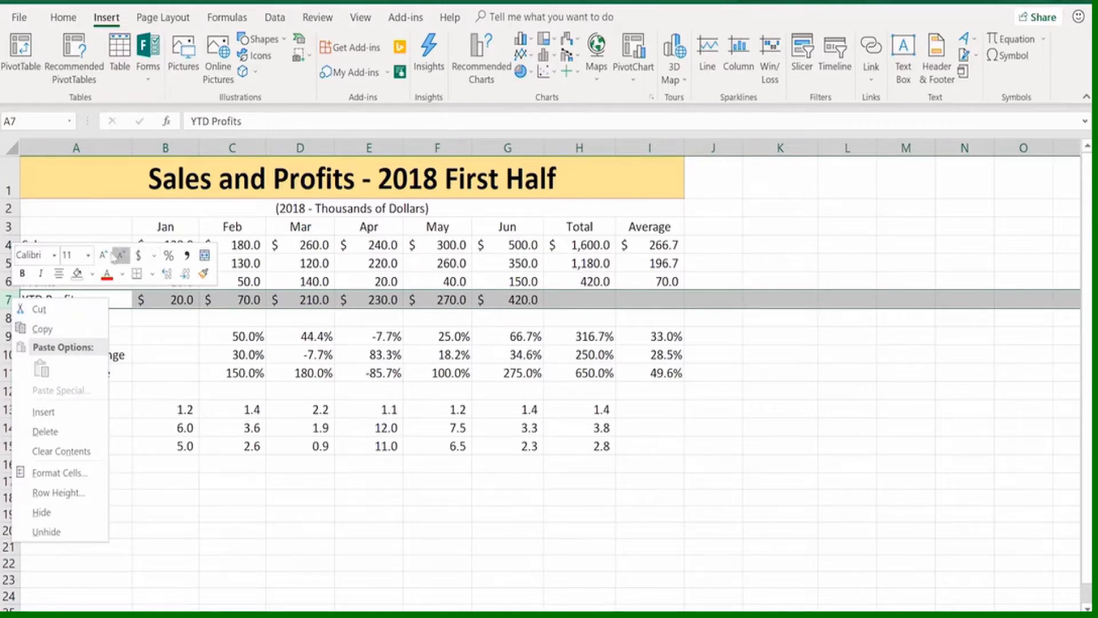
left_click(22, 274)
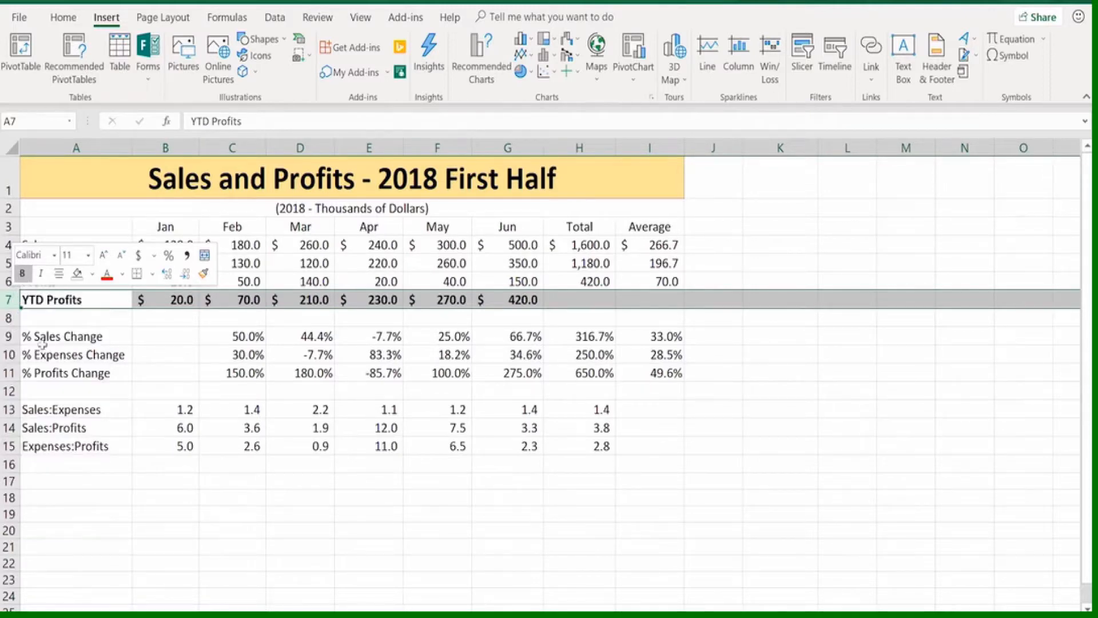
right_click(9, 299)
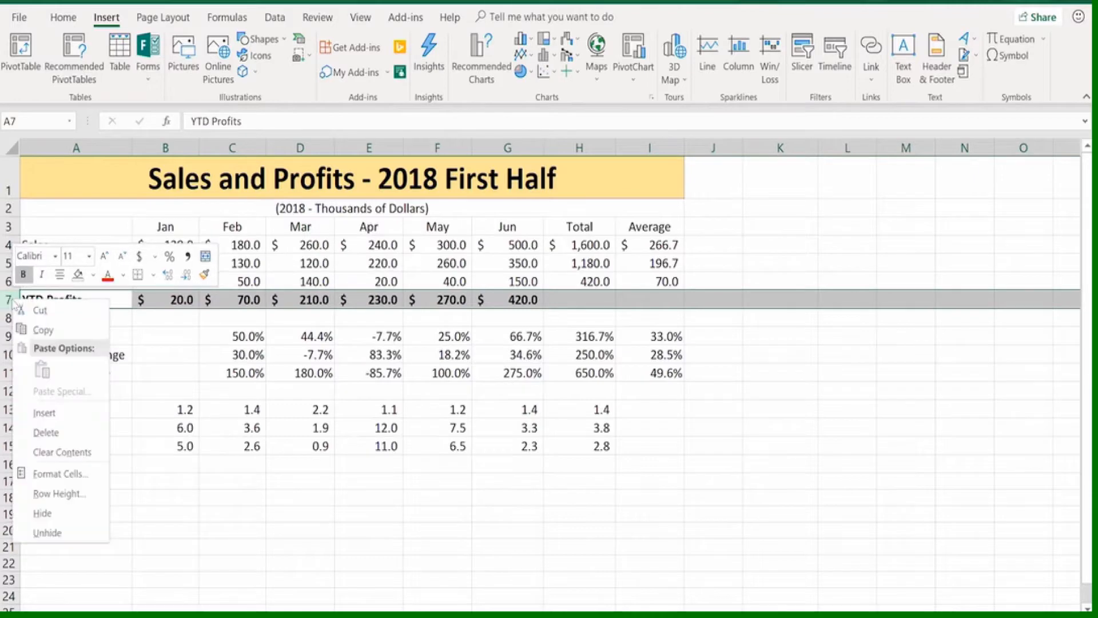
left_click(43, 413)
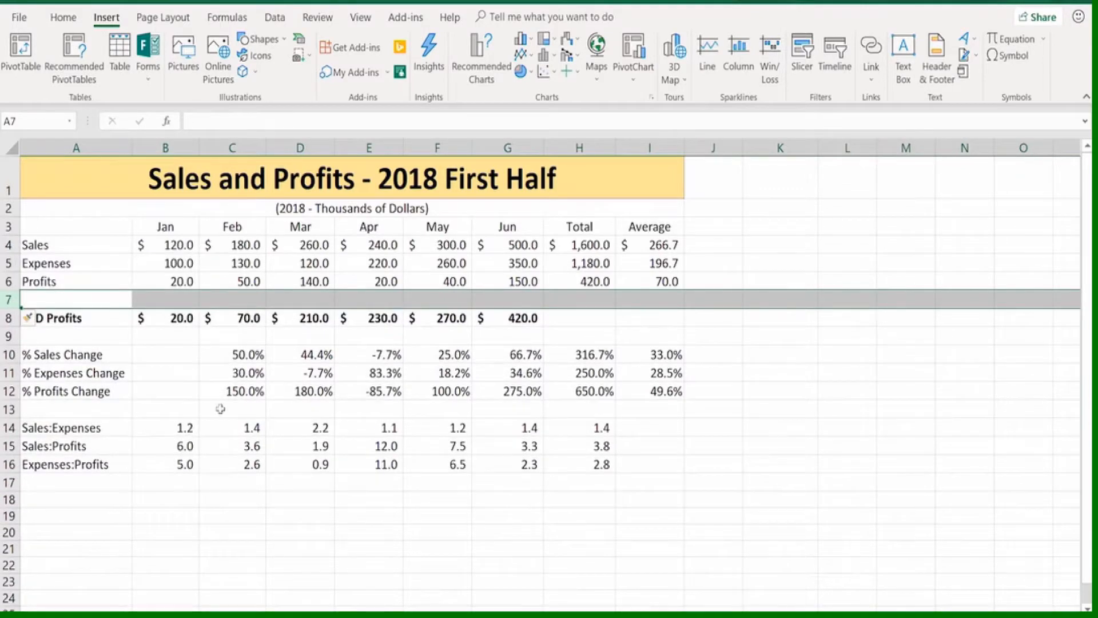
left_click(232, 373)
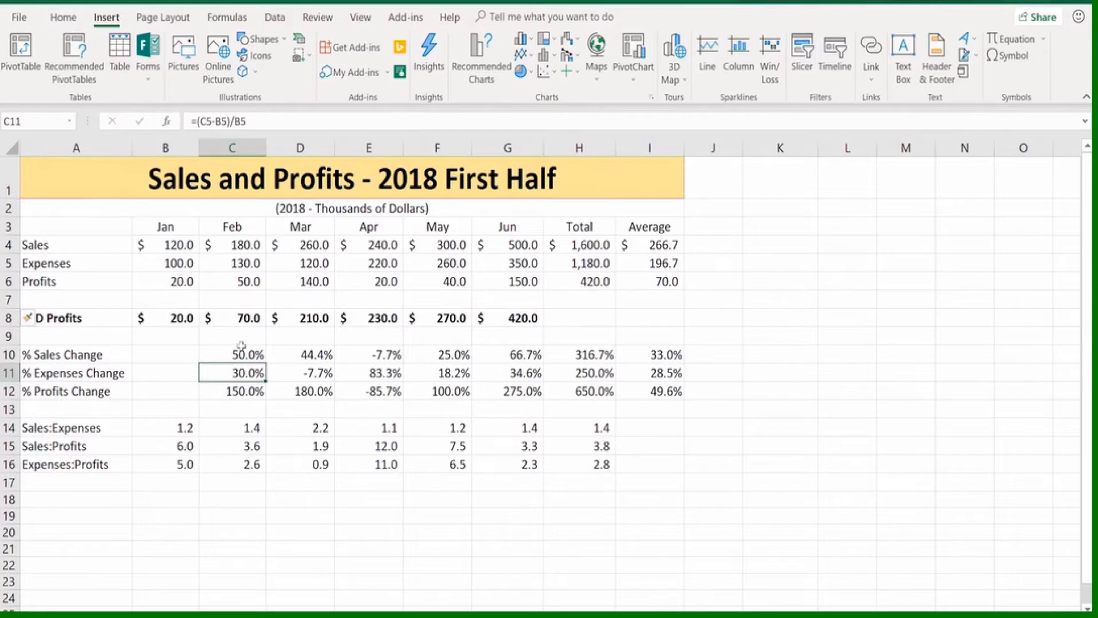
Examine the context-specific commands available for cells B4:H6, for the sheet tab and for column D
left_click_drag(178, 243, 563, 282)
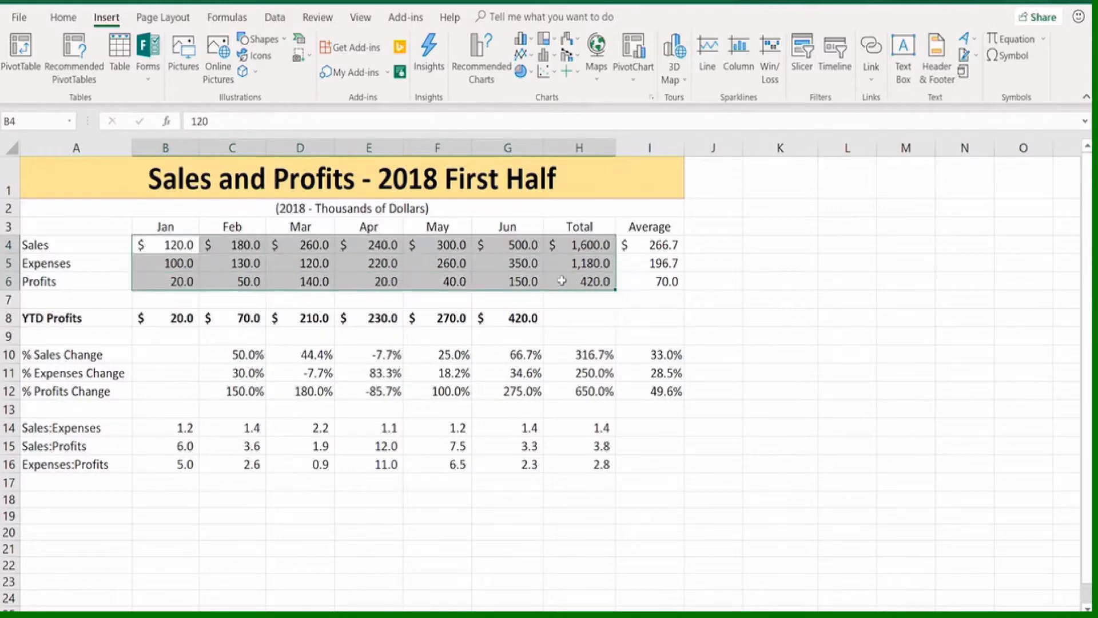
right_click(562, 281)
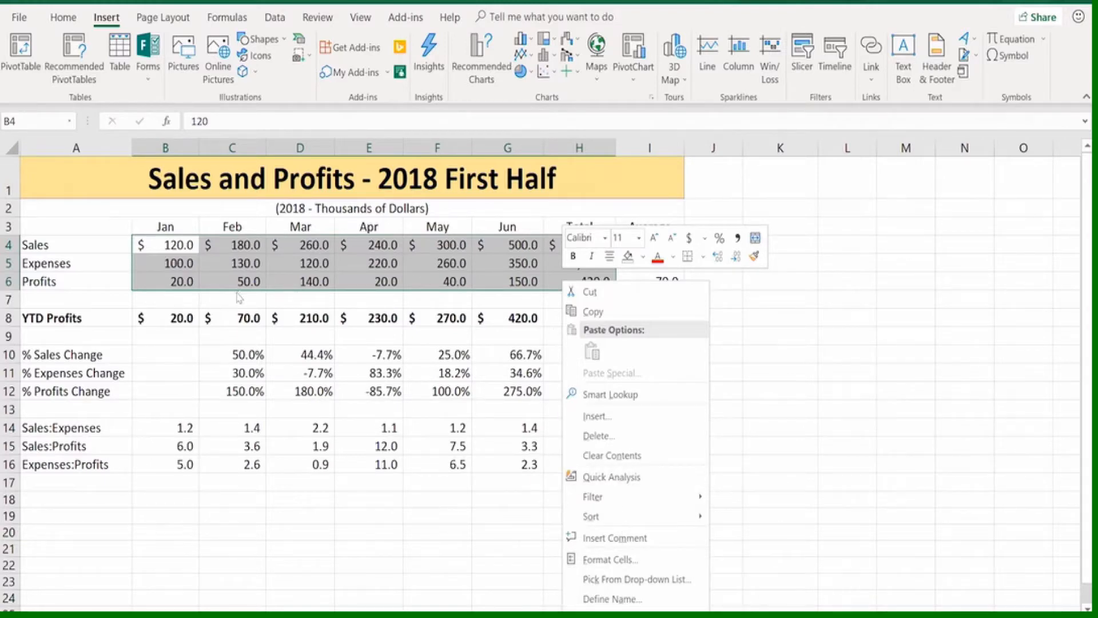
key("Escape")
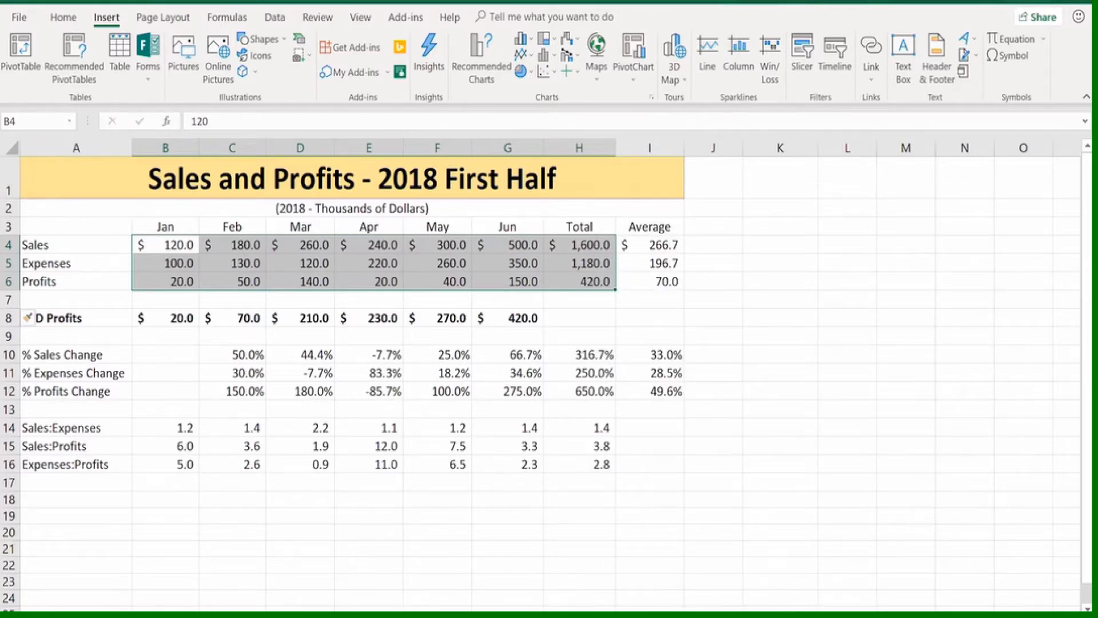
right_click(114, 617)
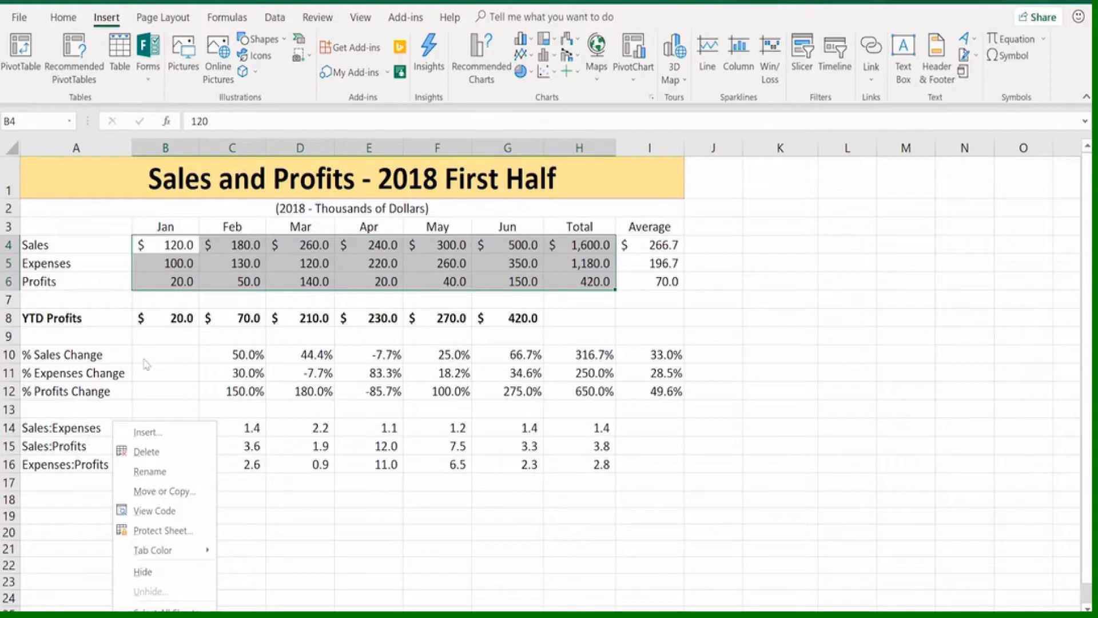
left_click(178, 284)
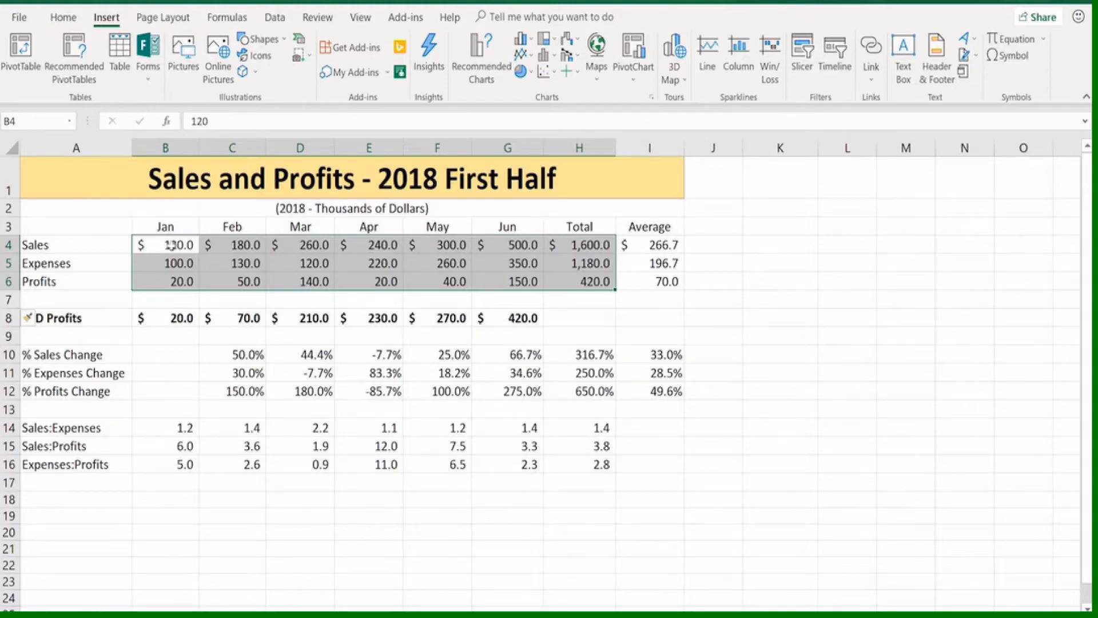
left_click(301, 143)
right_click(302, 143)
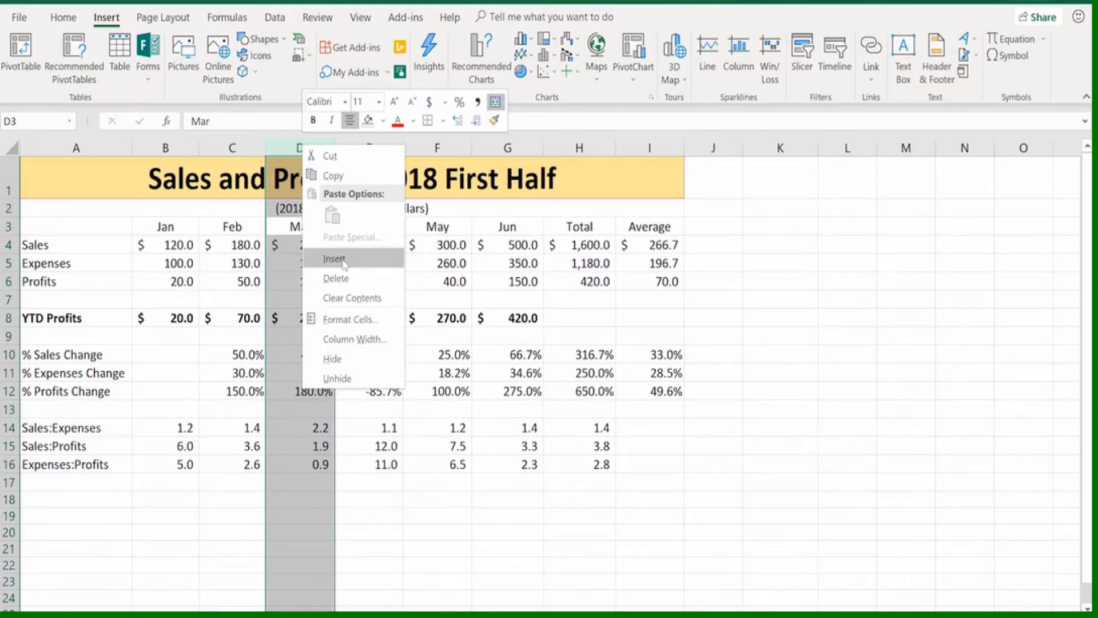
left_click(433, 265)
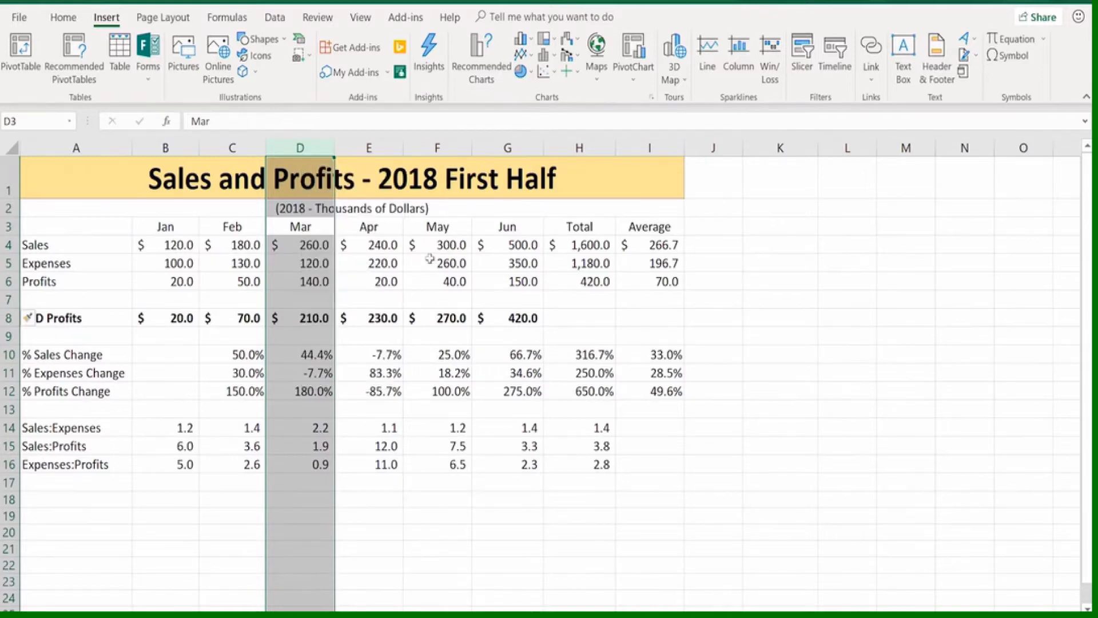
left_click(416, 264)
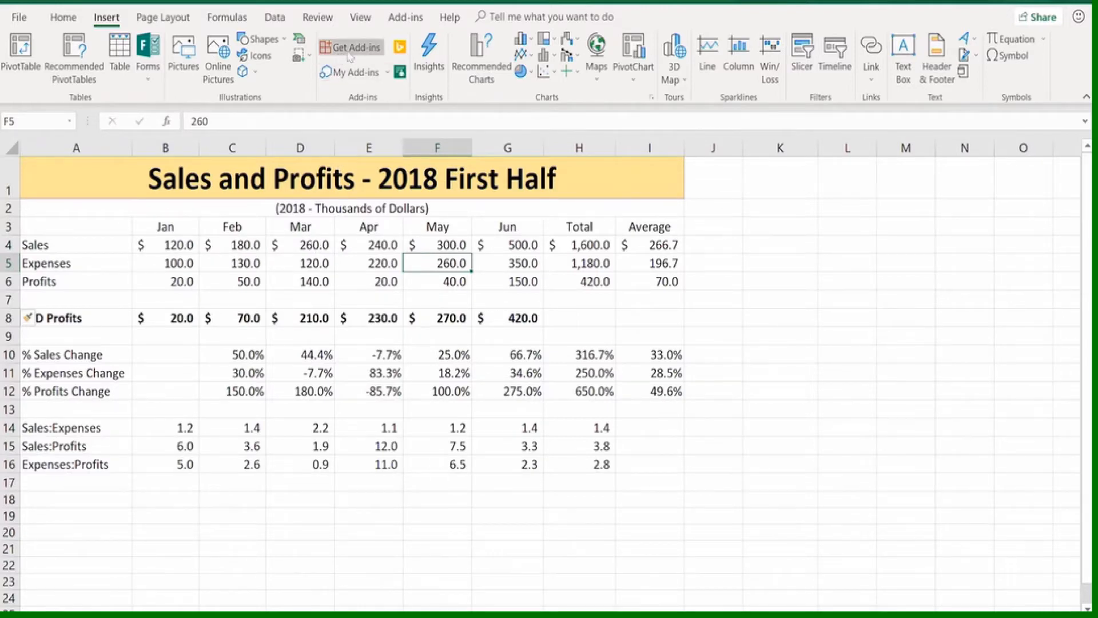
Show the context commands available for the Recommended Charts command
right_click(481, 61)
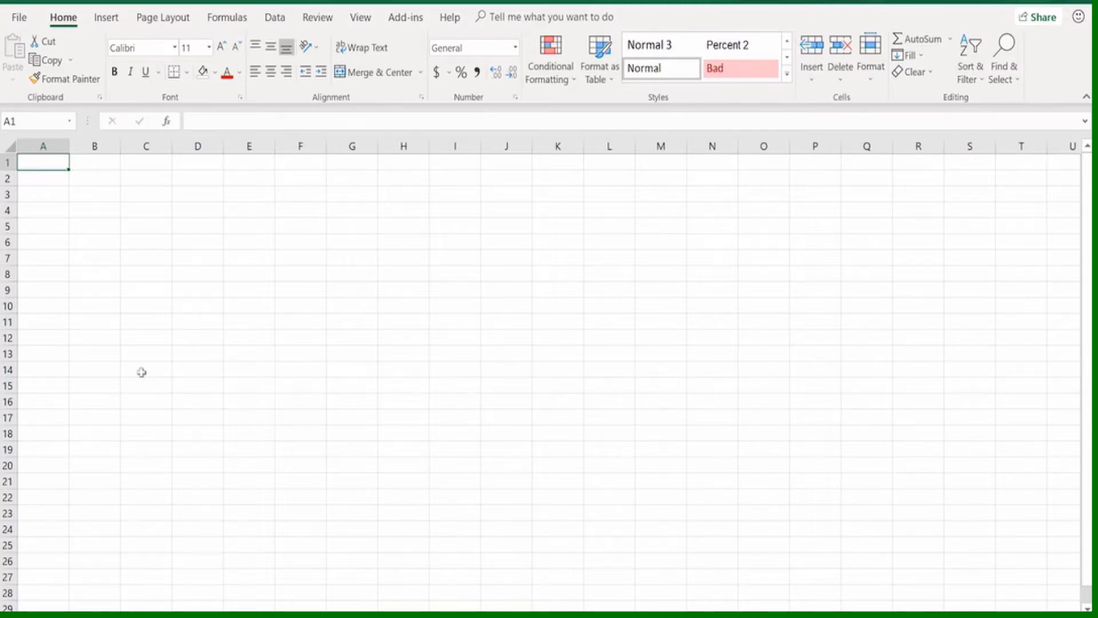
Move the active cell across row 1 to the last column, XFD, and return to cell A1
key("Right")
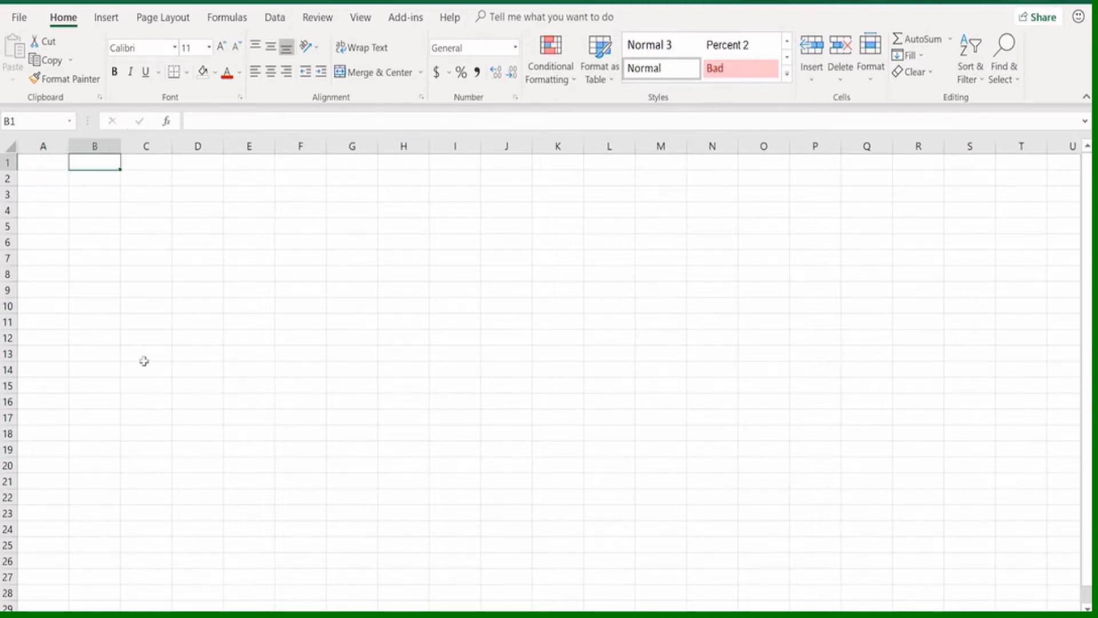
key("Right")
key("Right")
key("Right")
key("Right")
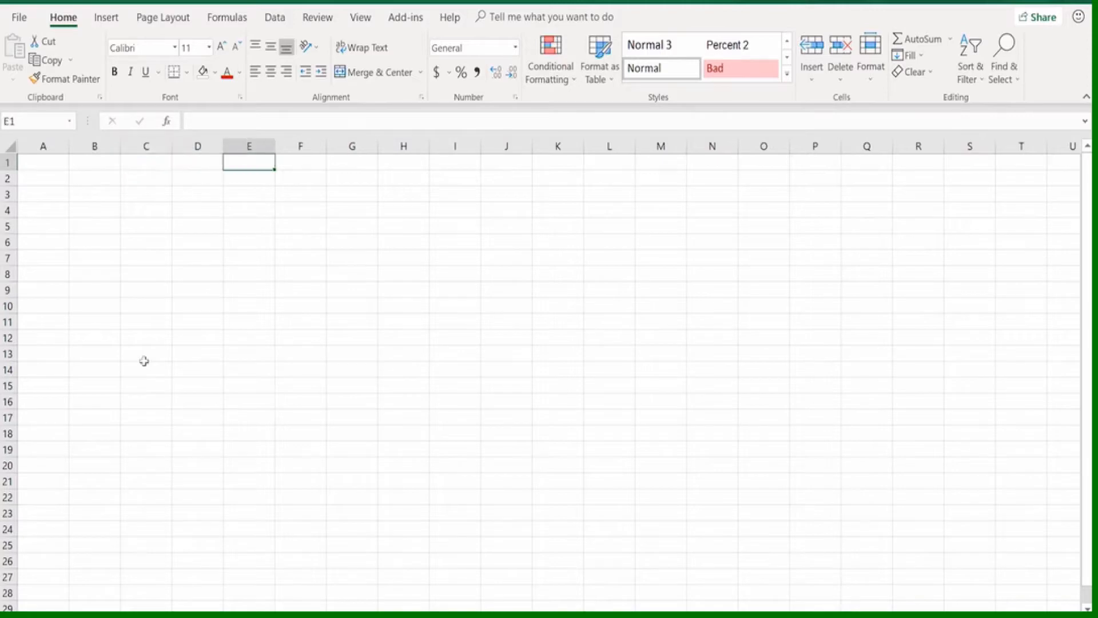
key("Right")
key("Right")
key("Right")
key("Right")
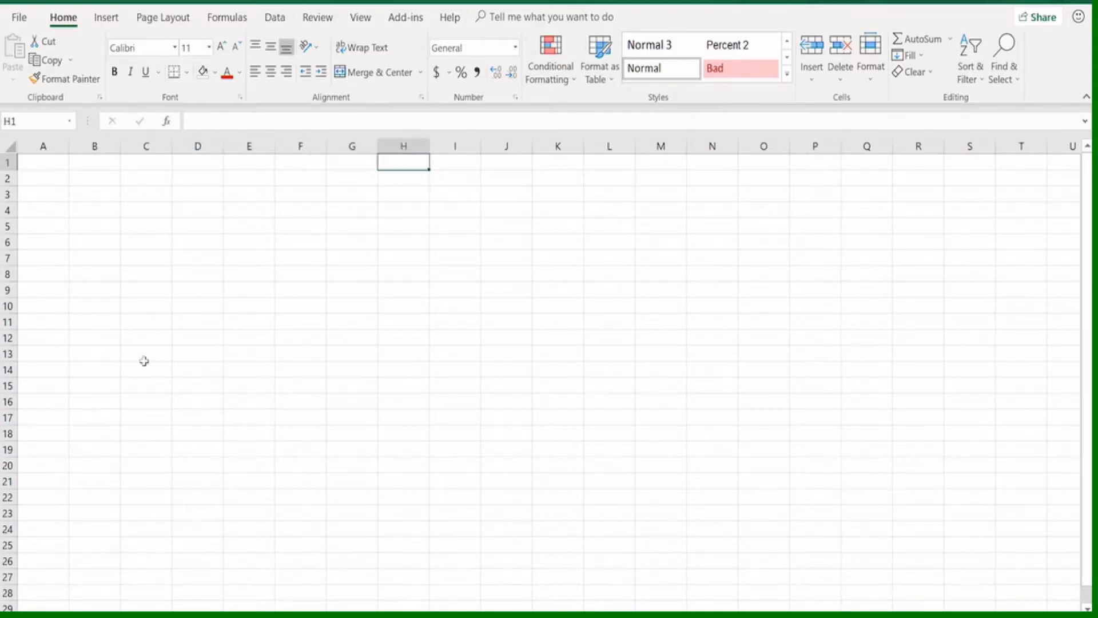
key("Right")
key("Right")
key("Right")
key("Right")
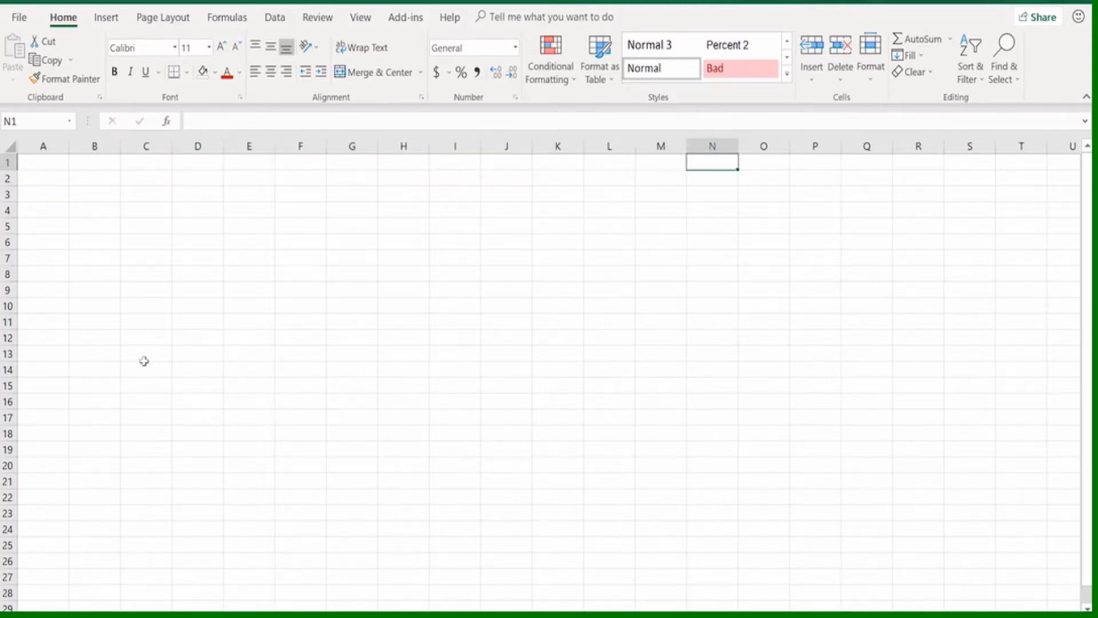
key("Right")
key("Right")
key("Right")
key("Right")
key("Right")
key("Right")
key("Right")
key("Right")
key("Right")
key("Right")
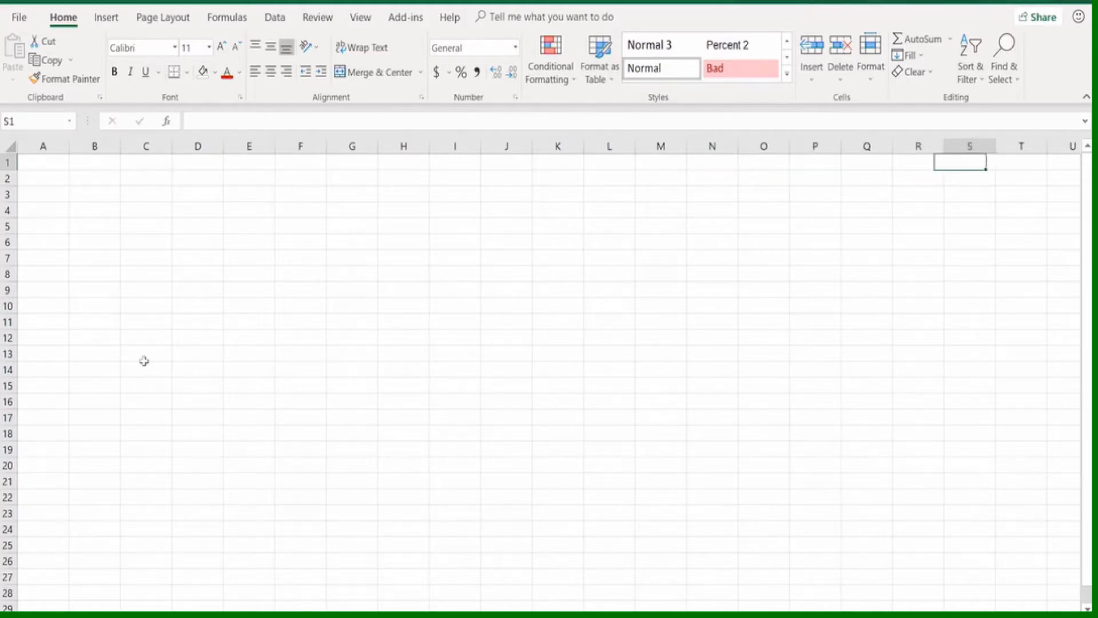
key("Right")
key("Right")
key("Right")
key("Right")
key("Right")
key("Right")
key("Right")
key("Right")
key("Right")
key("Right")
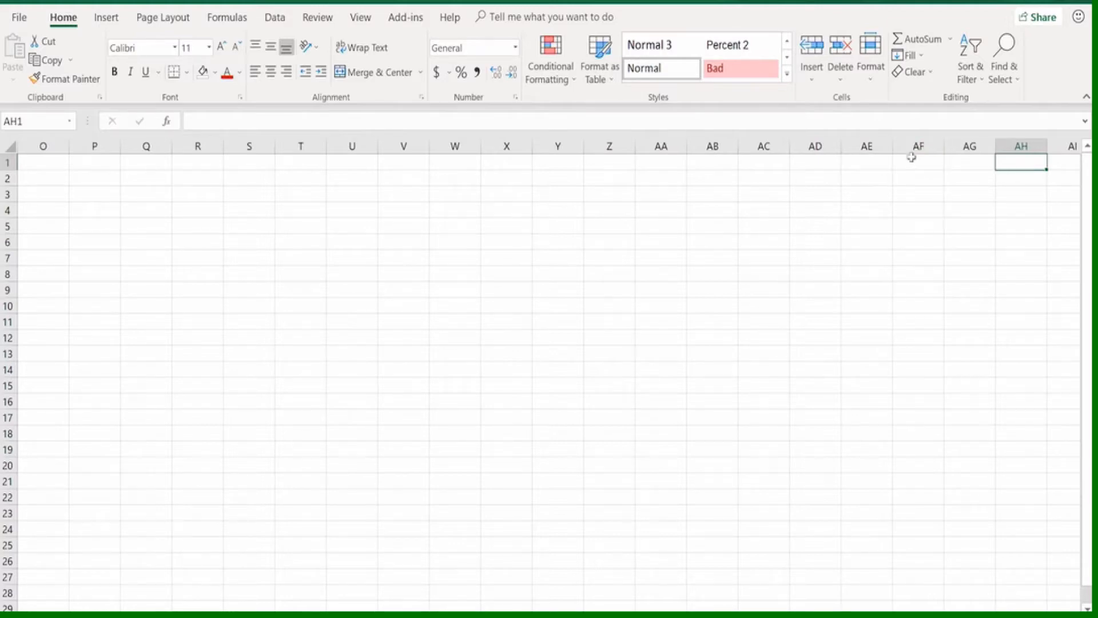
key("ctrl+Right")
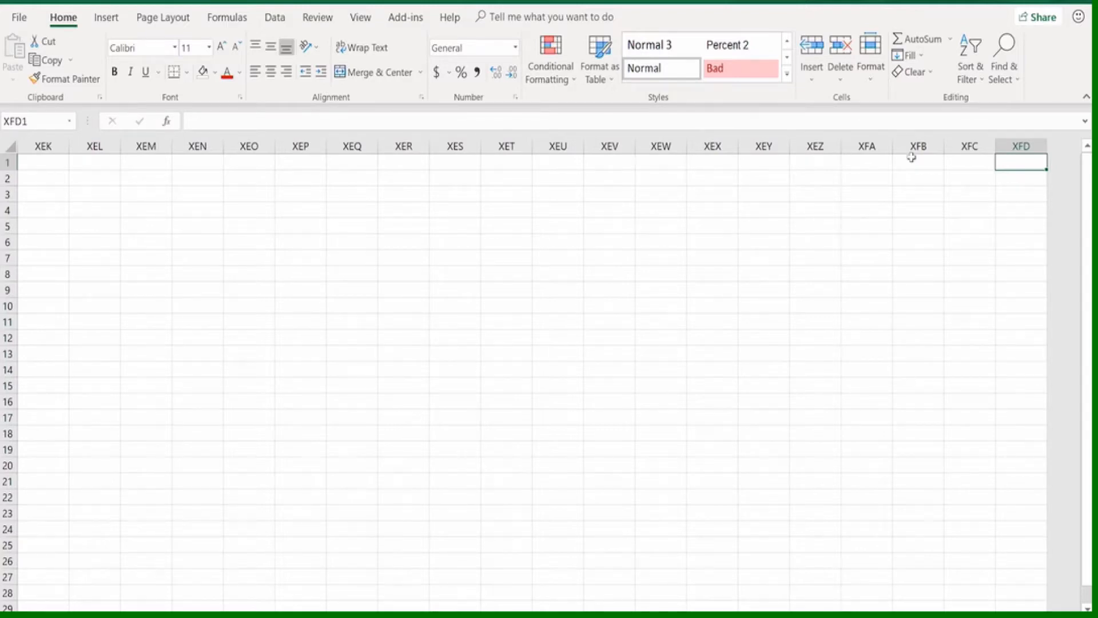
key("ctrl+Left")
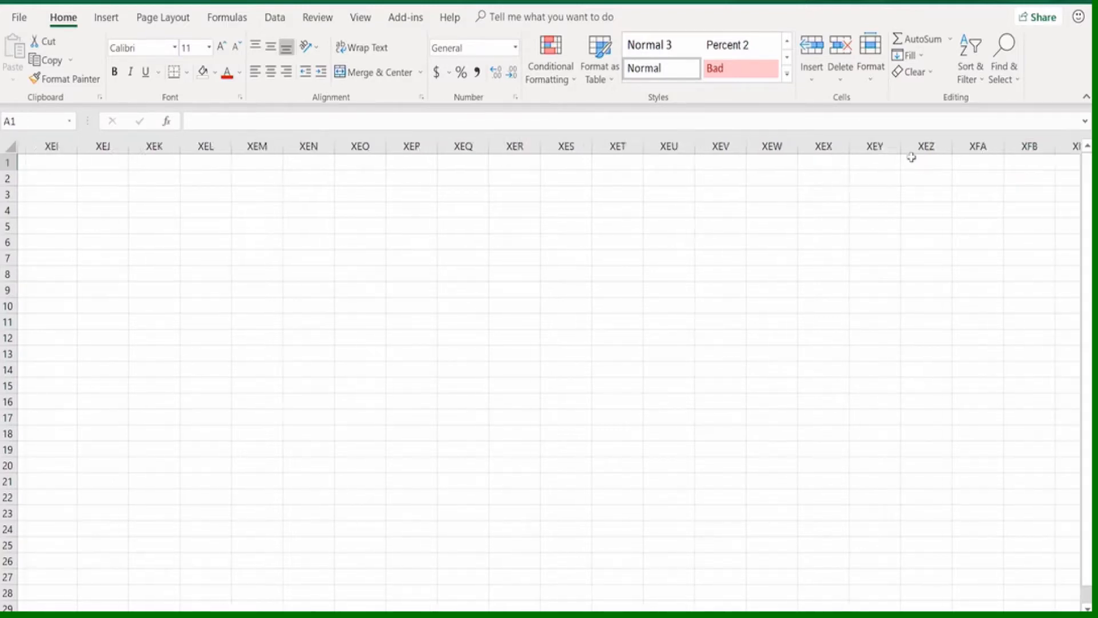
Move the active cell down column A to the last row, 1048576, and return to cell A1
key("Down")
key("Down")
key("Down")
key("Down")
key("Down")
key("Down")
key("Down")
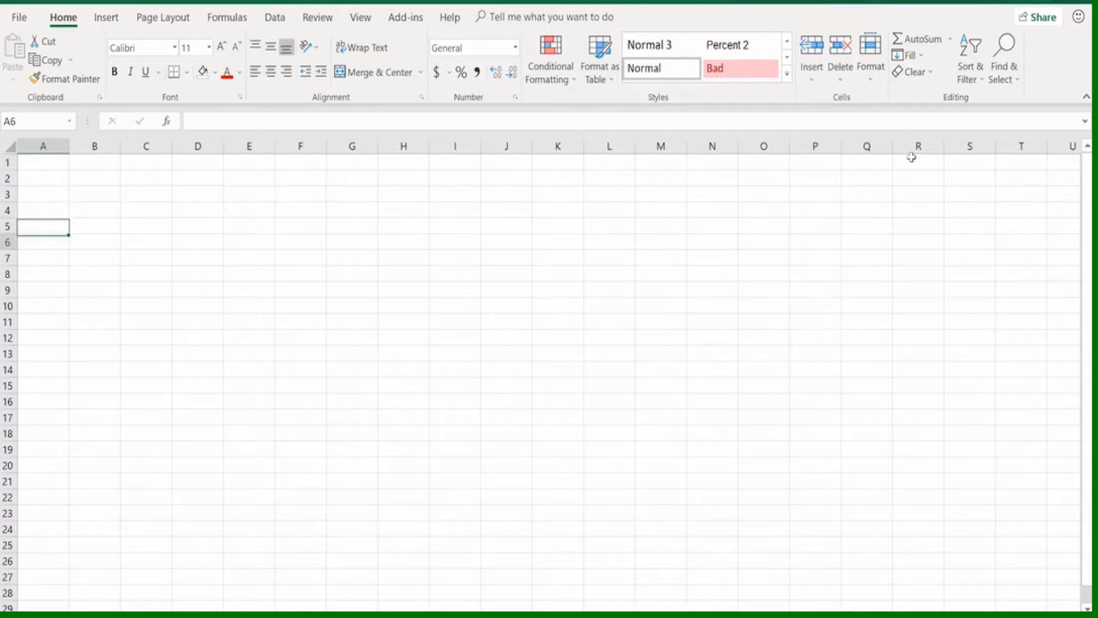
key("Down")
key("Down")
key("Down")
key("Down")
key("Down")
key("Down")
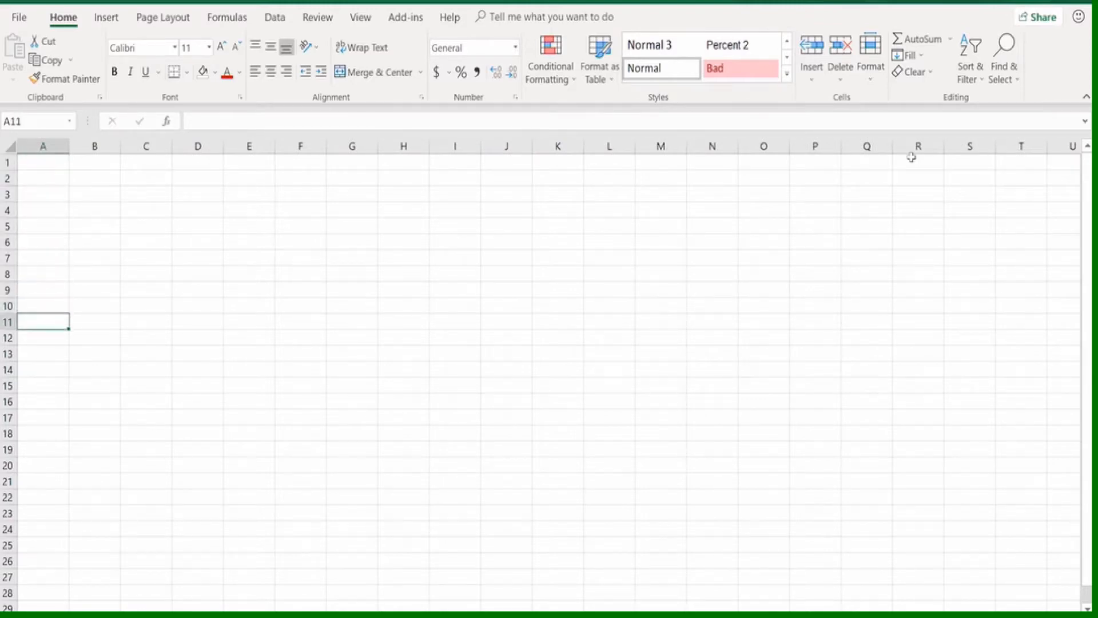
key("Down")
key("Down")
key("Down")
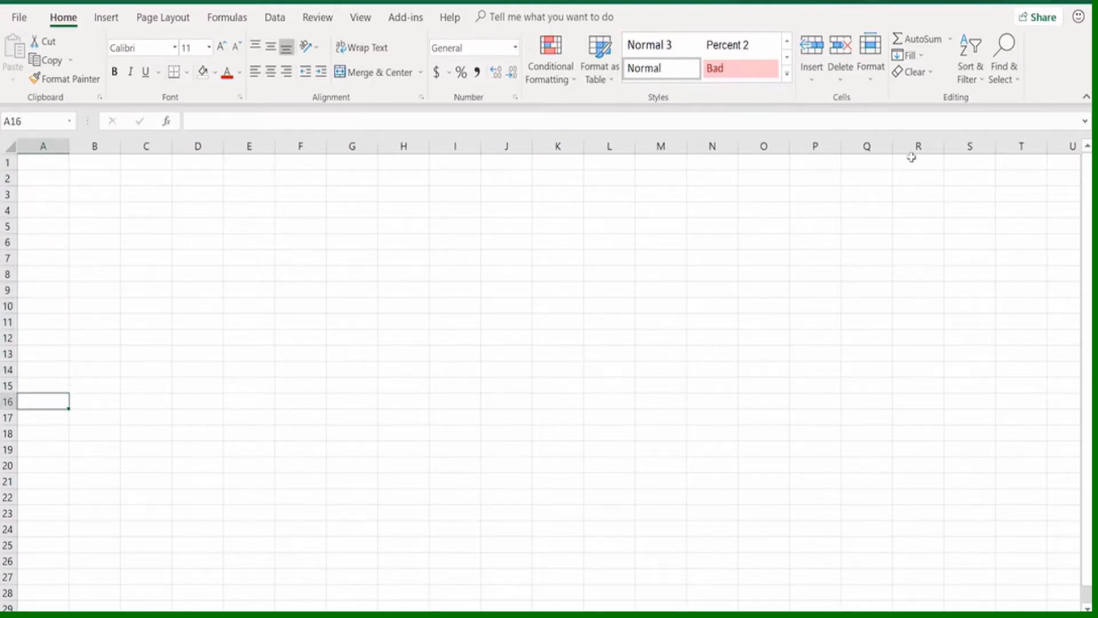
key("Down")
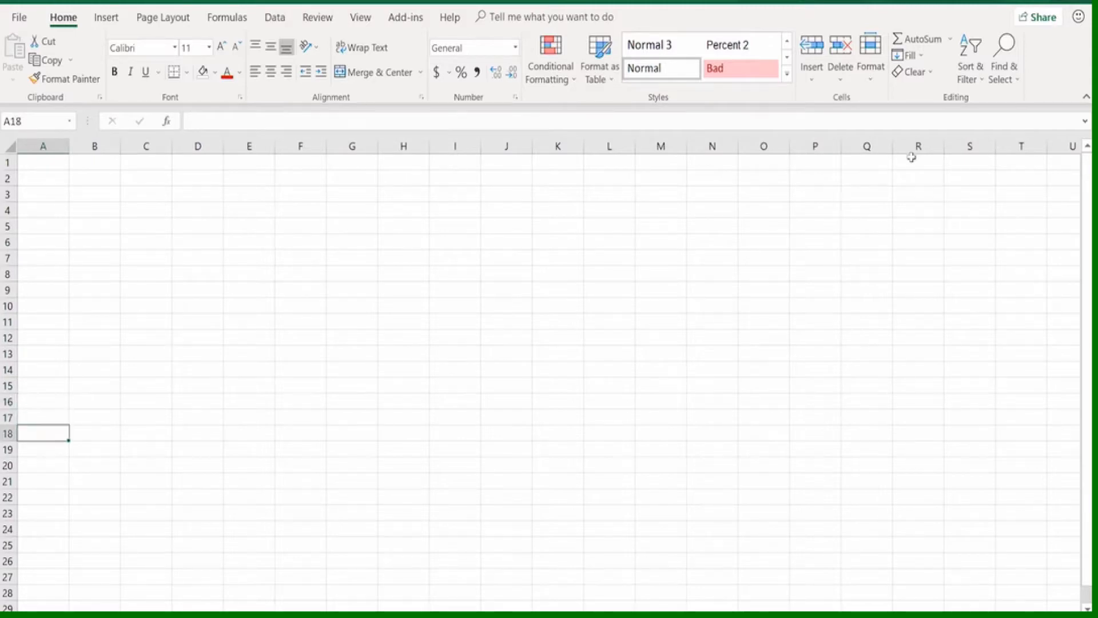
key("Down")
key("Down")
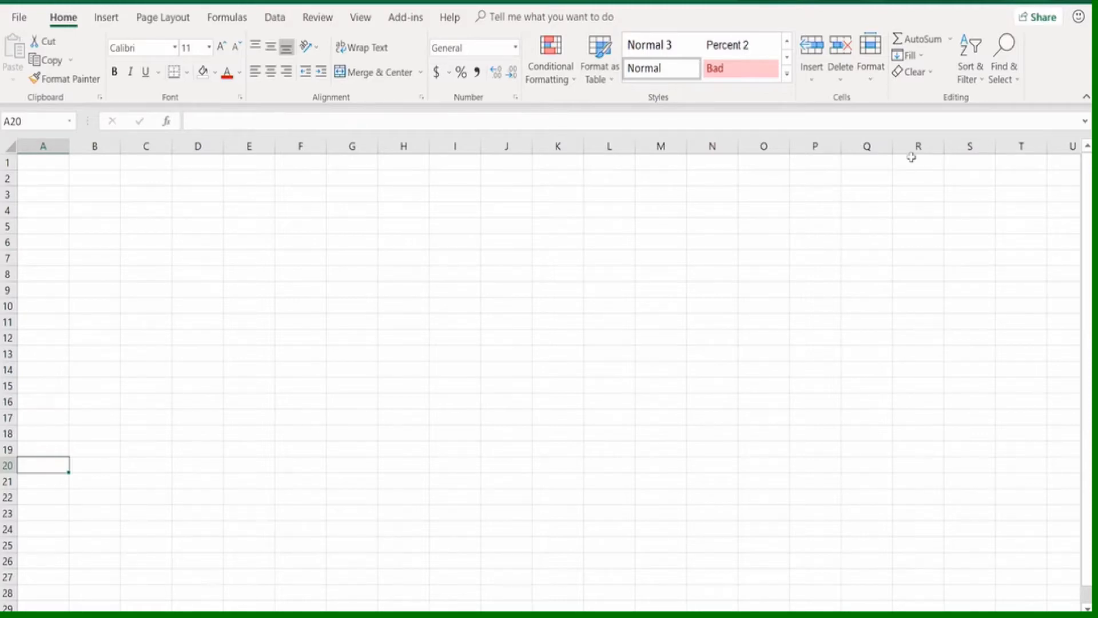
key("ctrl+Down")
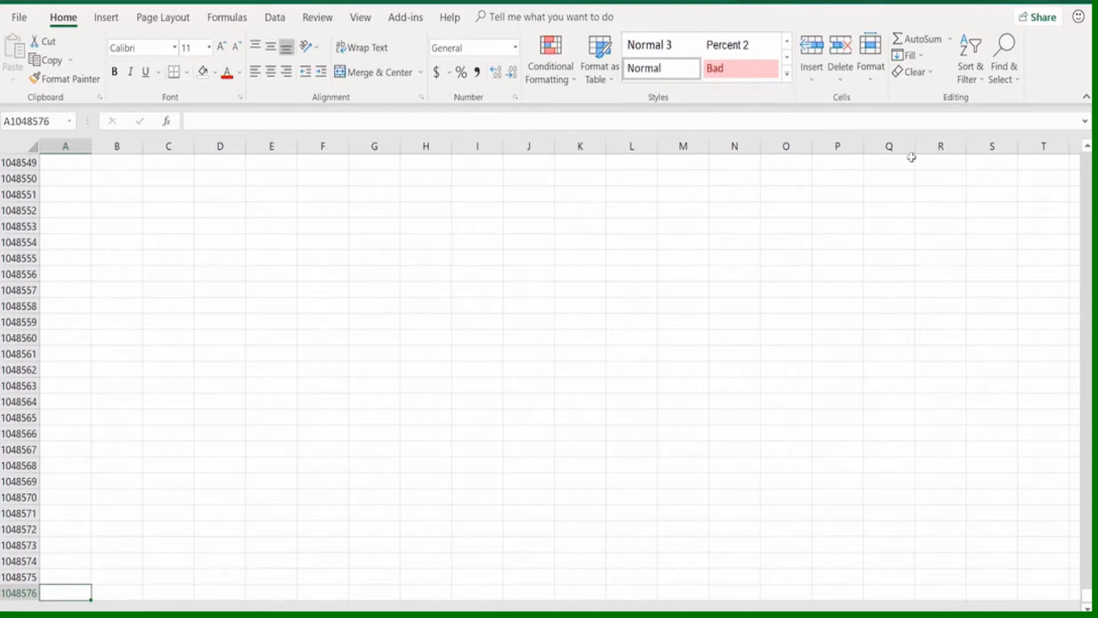
key("ctrl+Up")
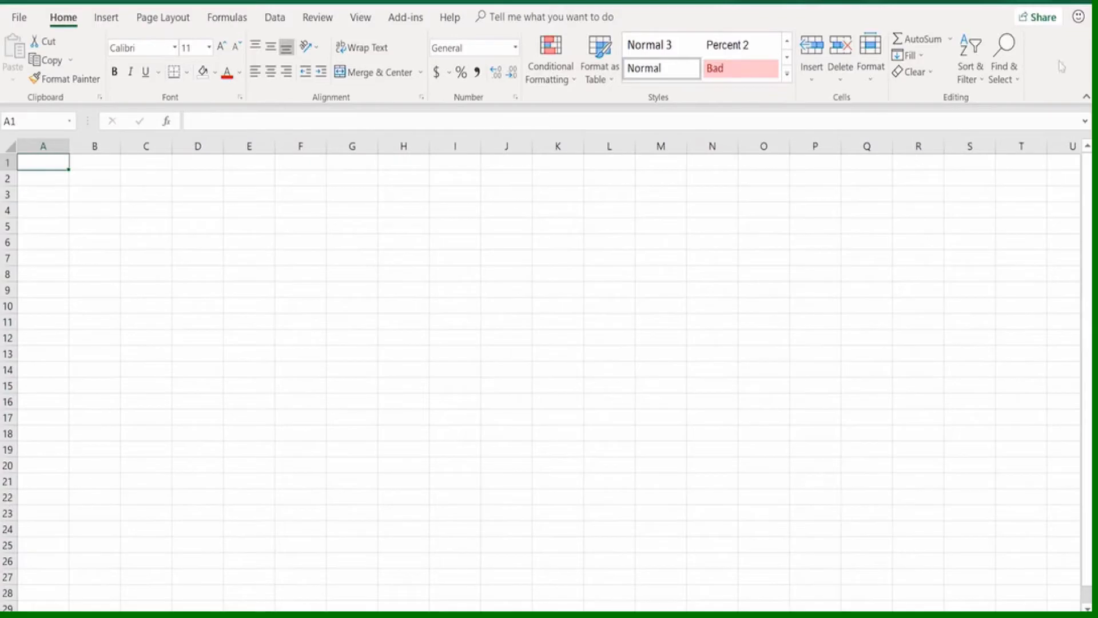
Move the active cell around the blank sheet, selecting B1, A3, C4, D2 and F2 in turn
left_click(84, 177)
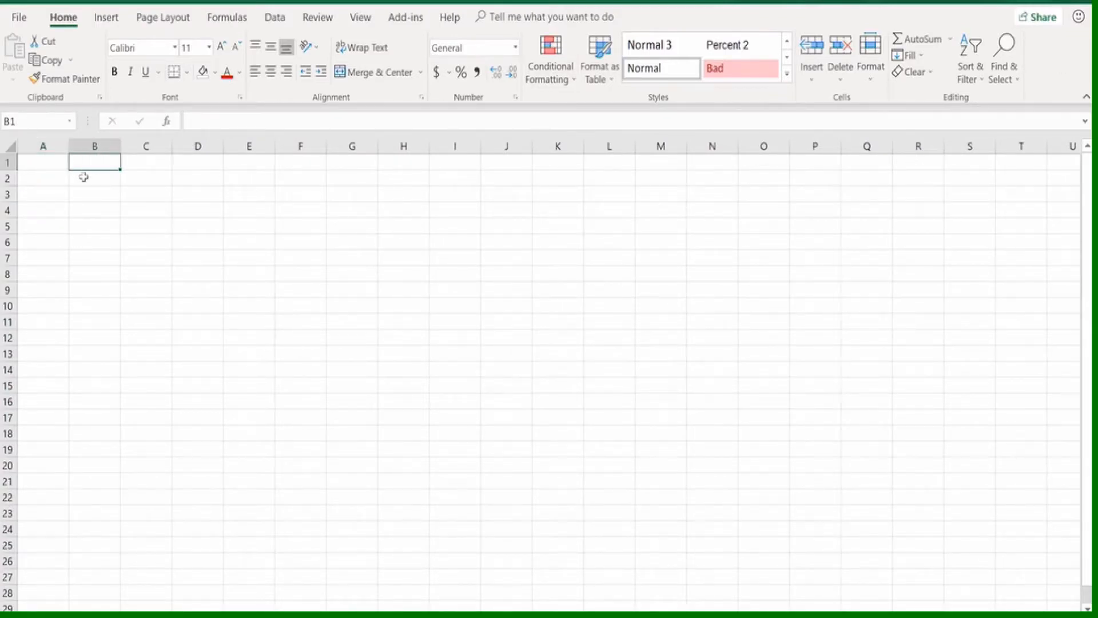
key("Left")
key("Down")
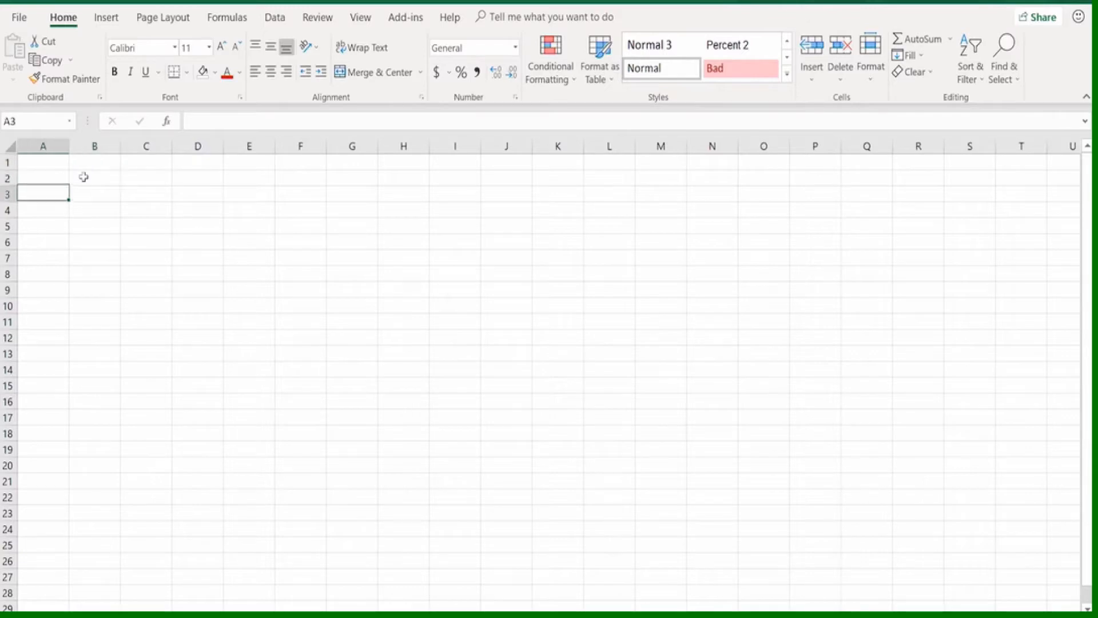
left_click(154, 209)
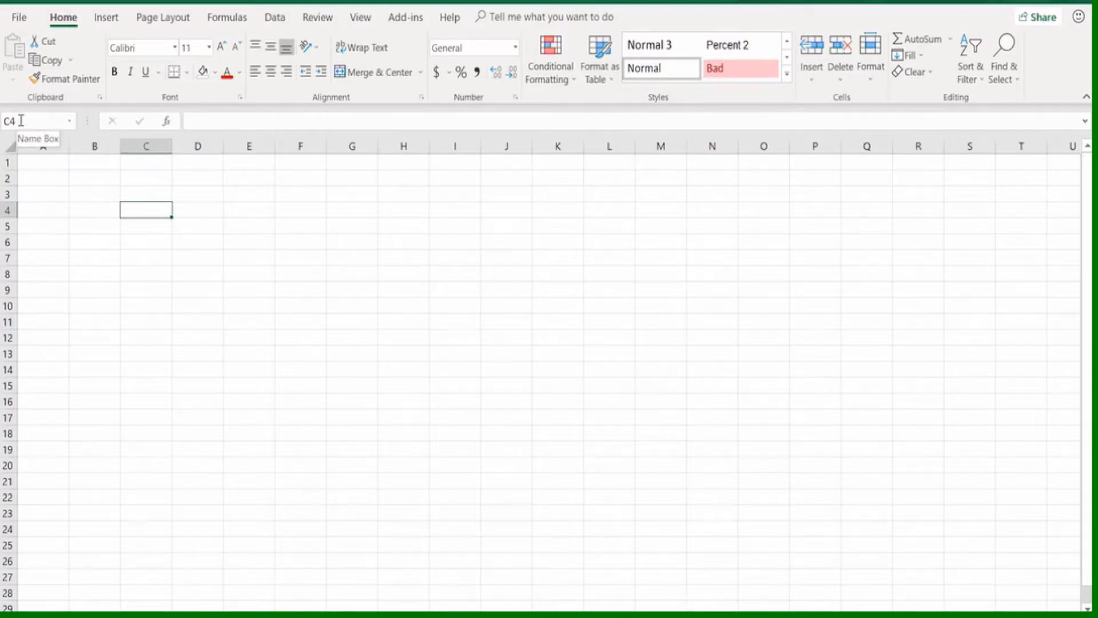
left_click(192, 179)
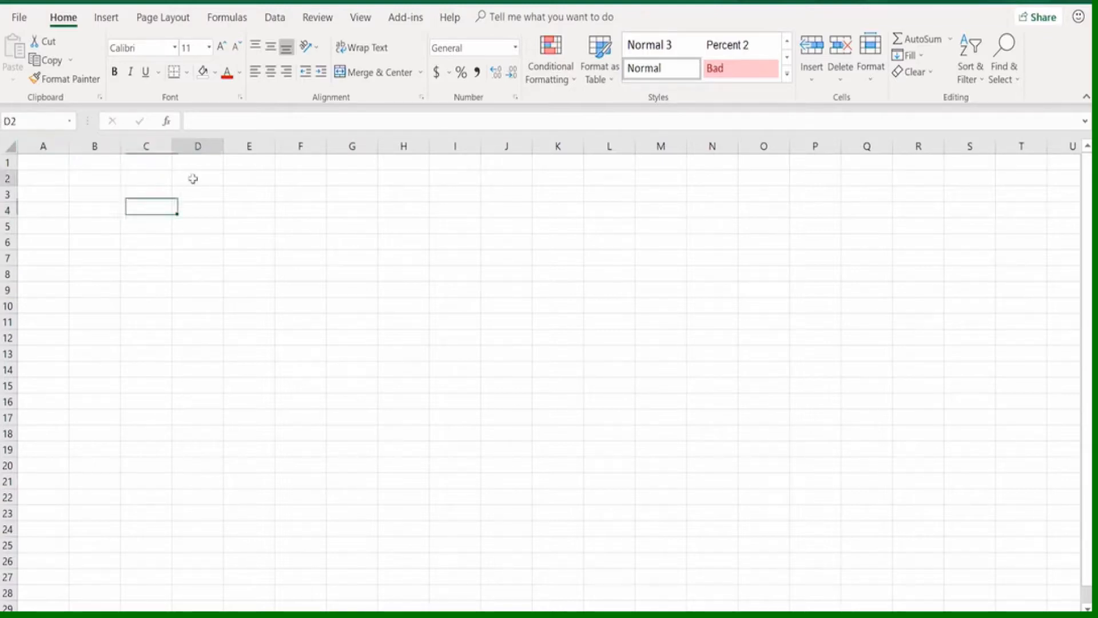
left_click(289, 182)
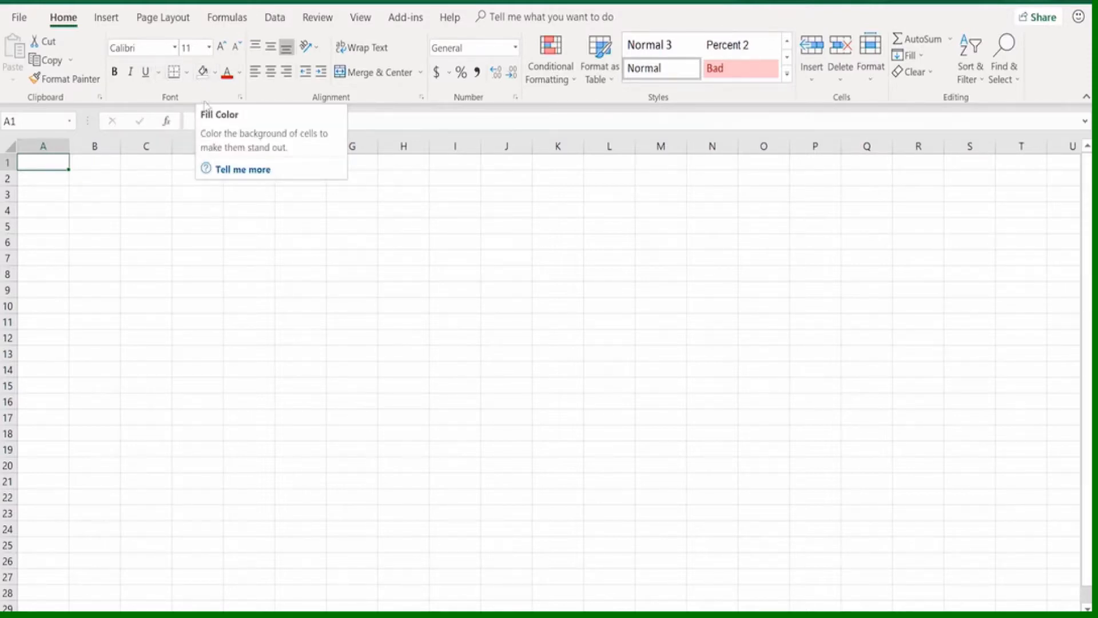
View the detailed help topics for Fill Color, close them and show the Data commands
left_click(245, 170)
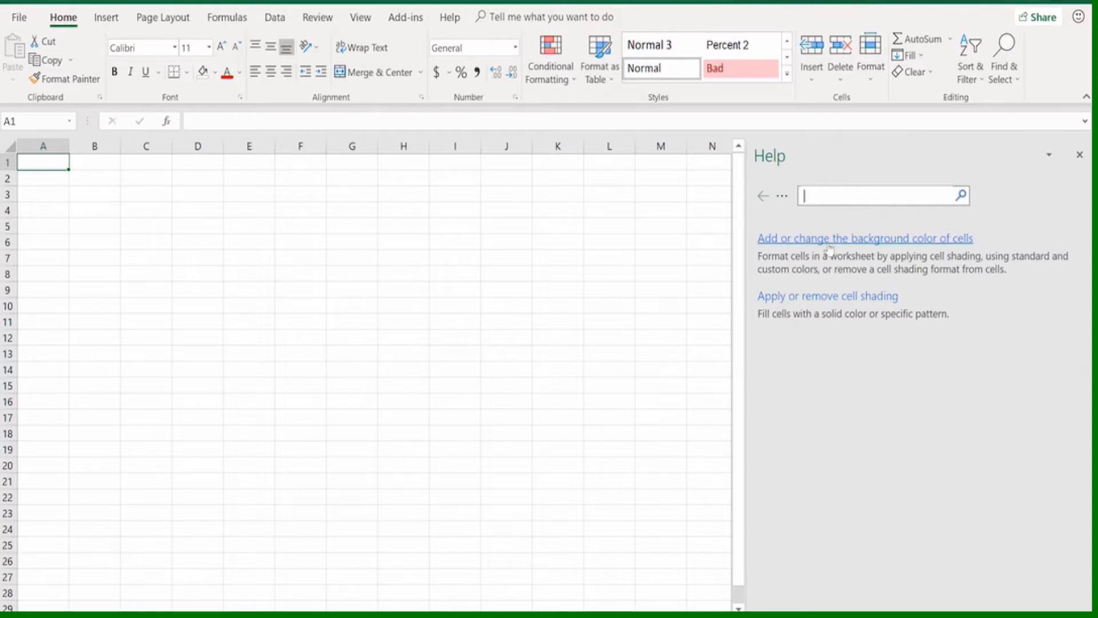
left_click(1080, 155)
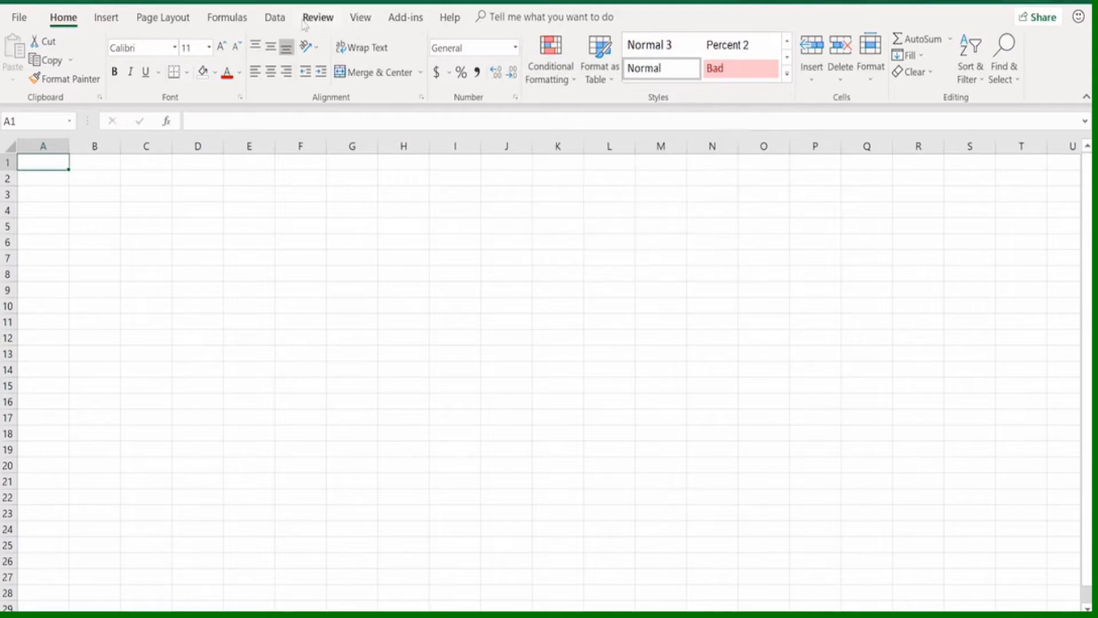
left_click(275, 17)
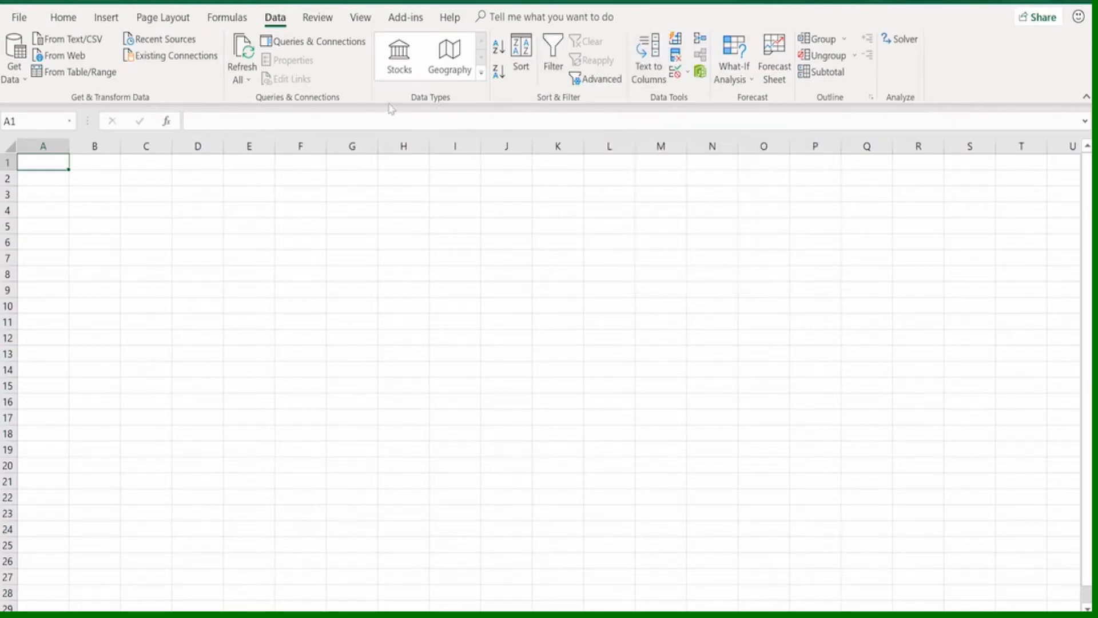
Search the commands for "create" and try to run Create Chart on the blank sheet
left_click(491, 19)
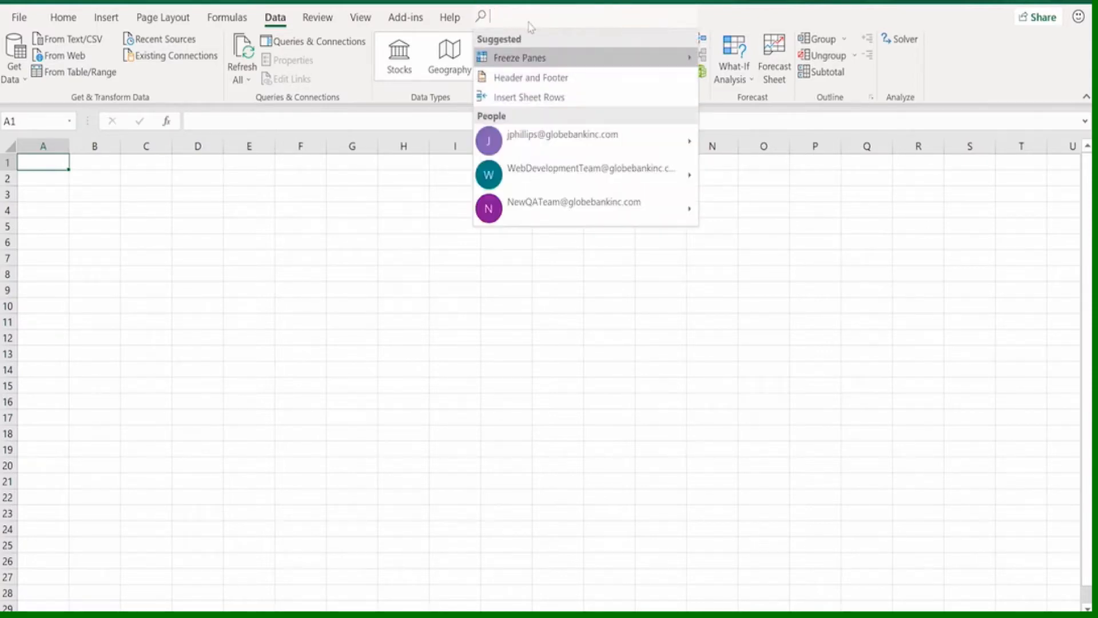
type("creat")
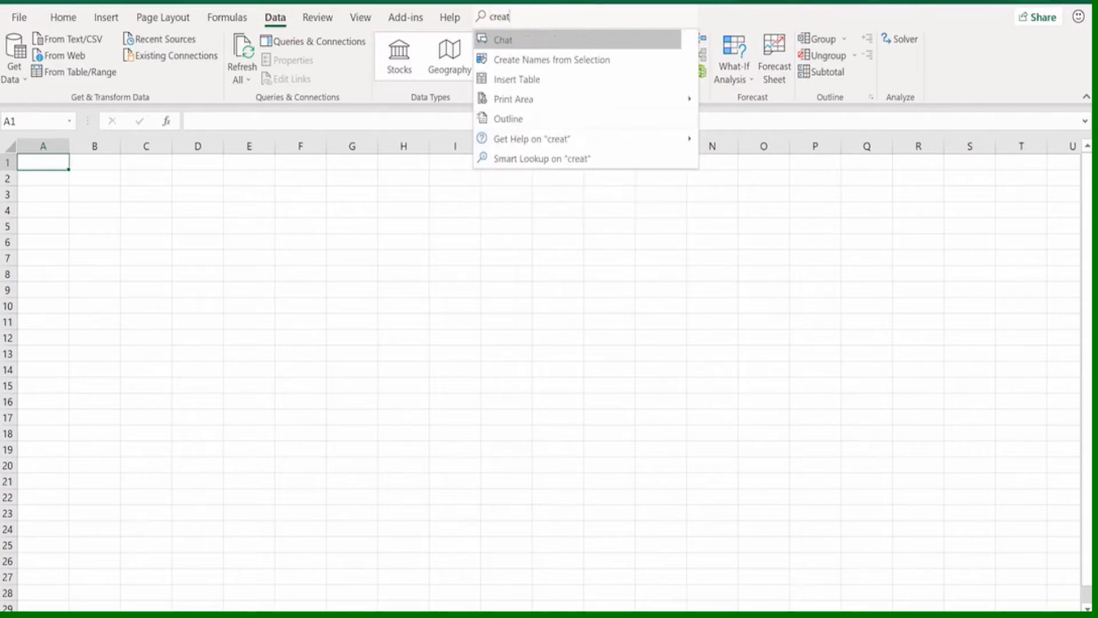
type("e")
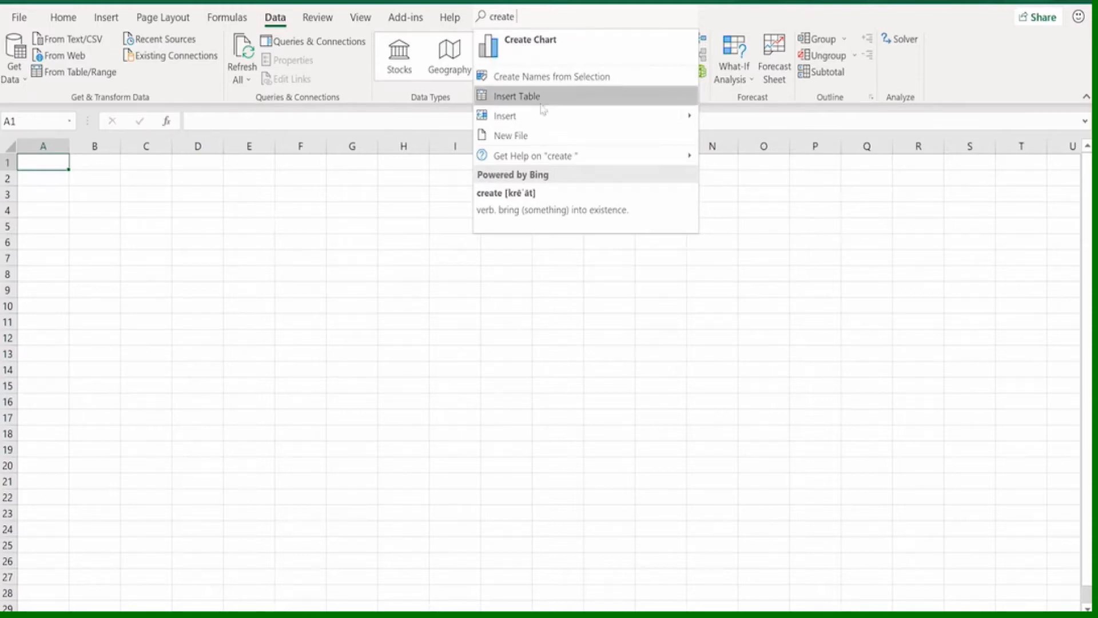
left_click(549, 46)
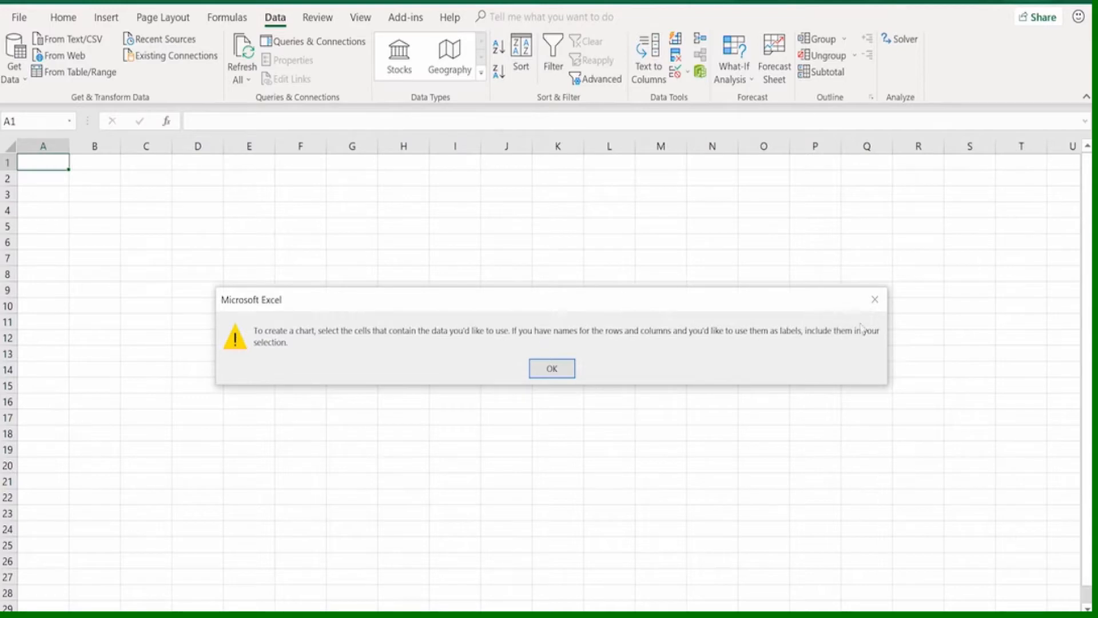
left_click(873, 300)
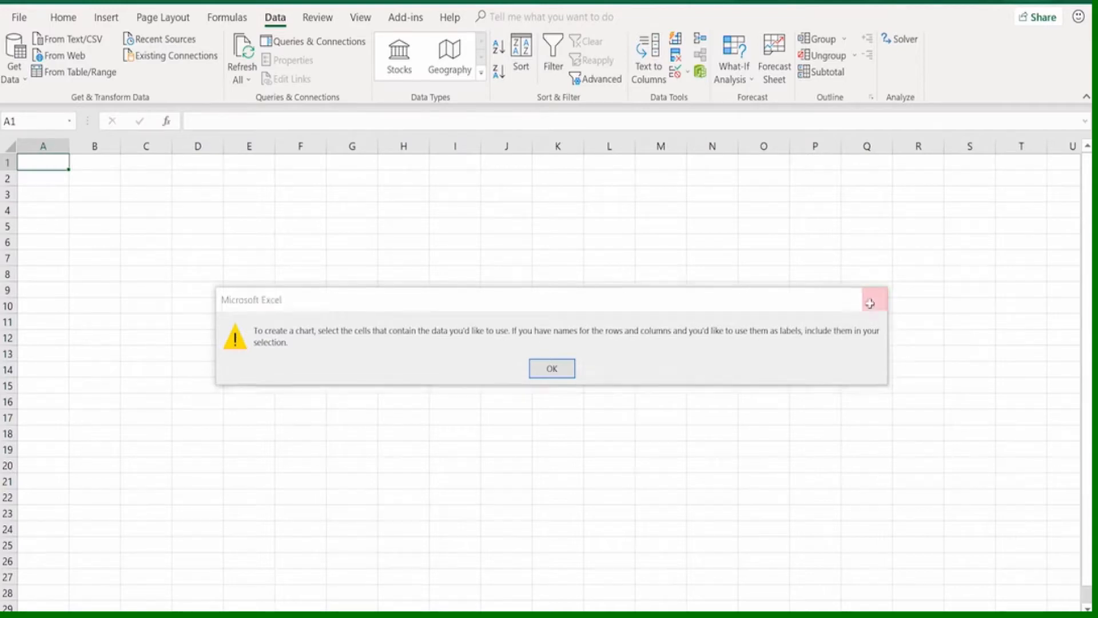
View the Formatting topics in Microsoft Excel Help and close the help pane
left_click(549, 19)
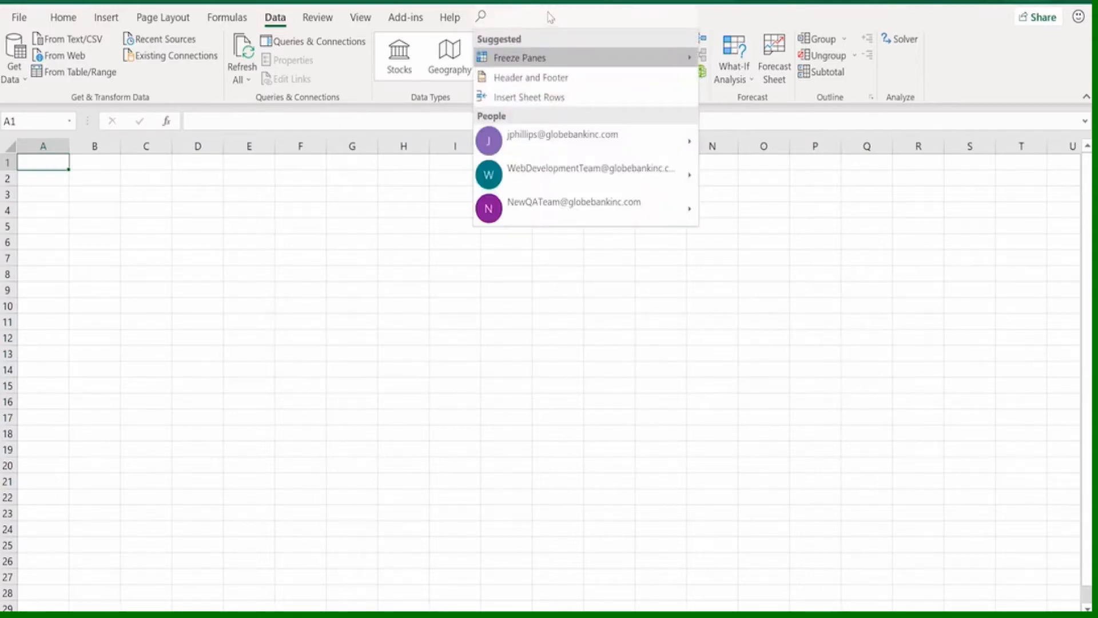
left_click(450, 18)
left_click(451, 19)
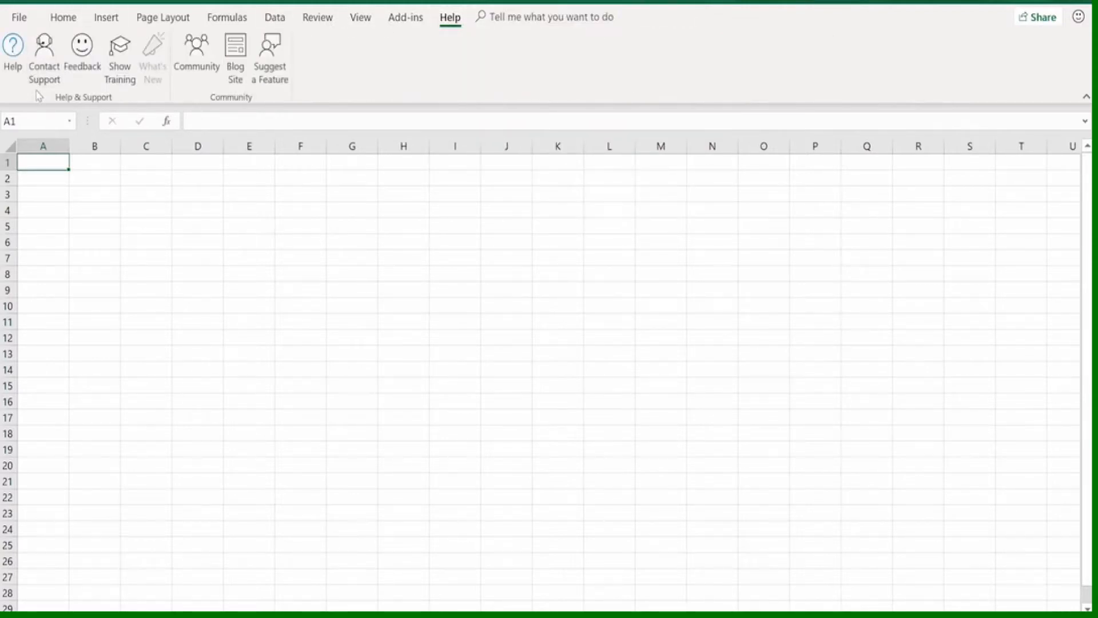
left_click(13, 52)
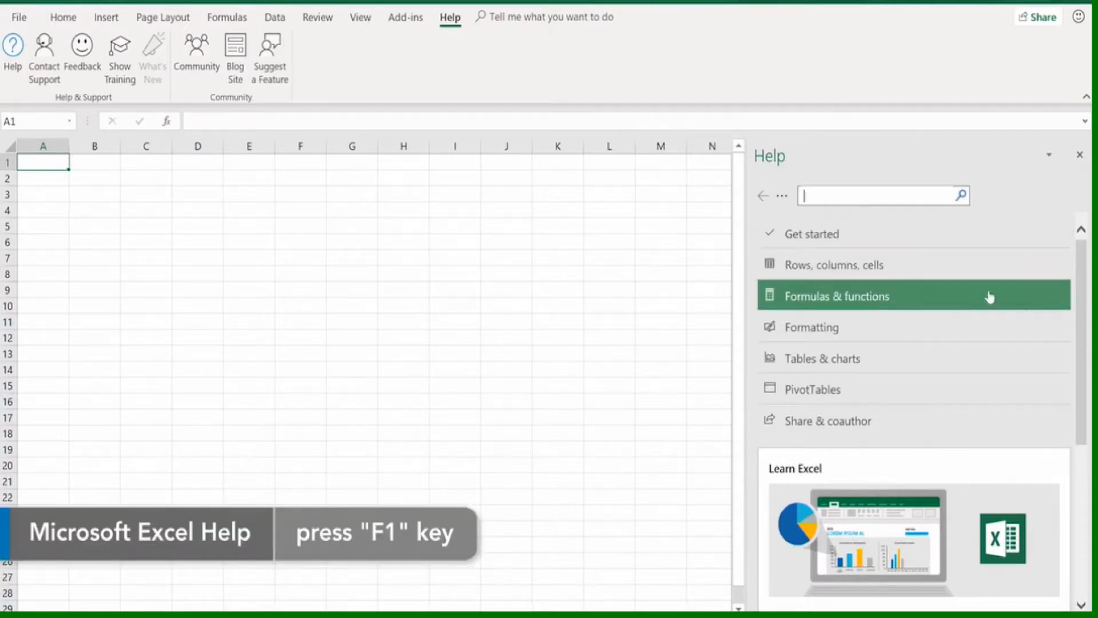
left_click(831, 331)
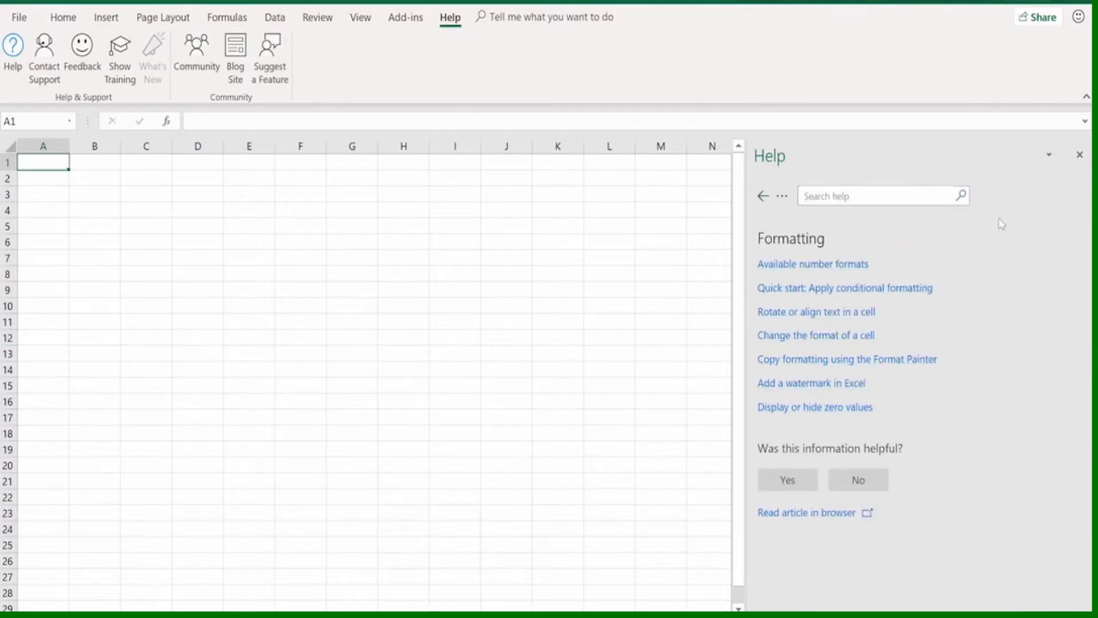
left_click(1080, 155)
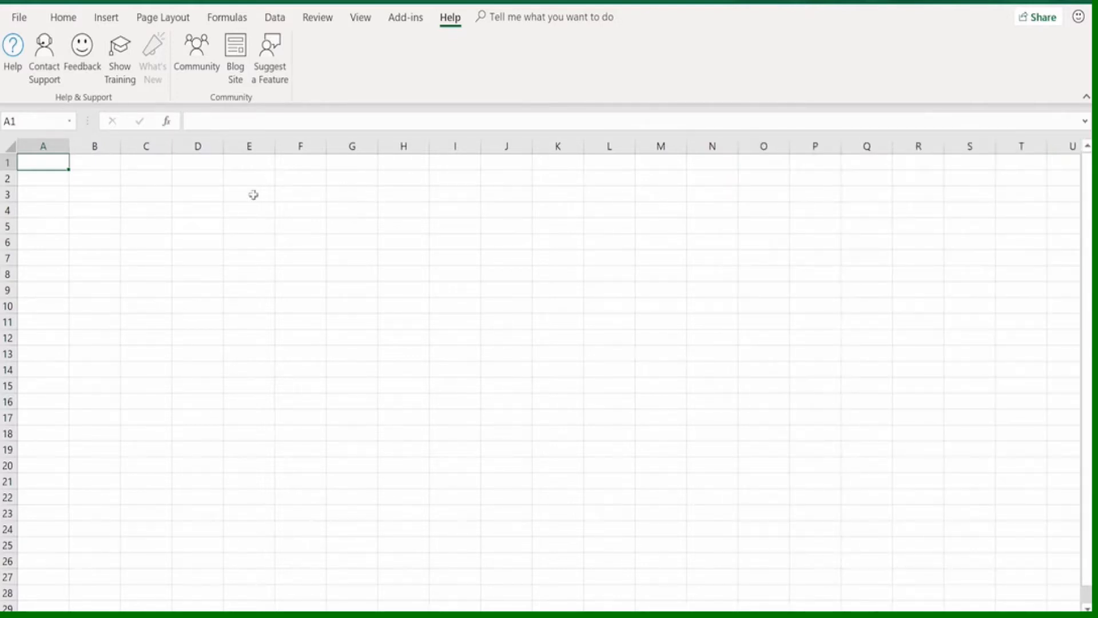
Show the options for sending feedback to Microsoft
left_click(86, 55)
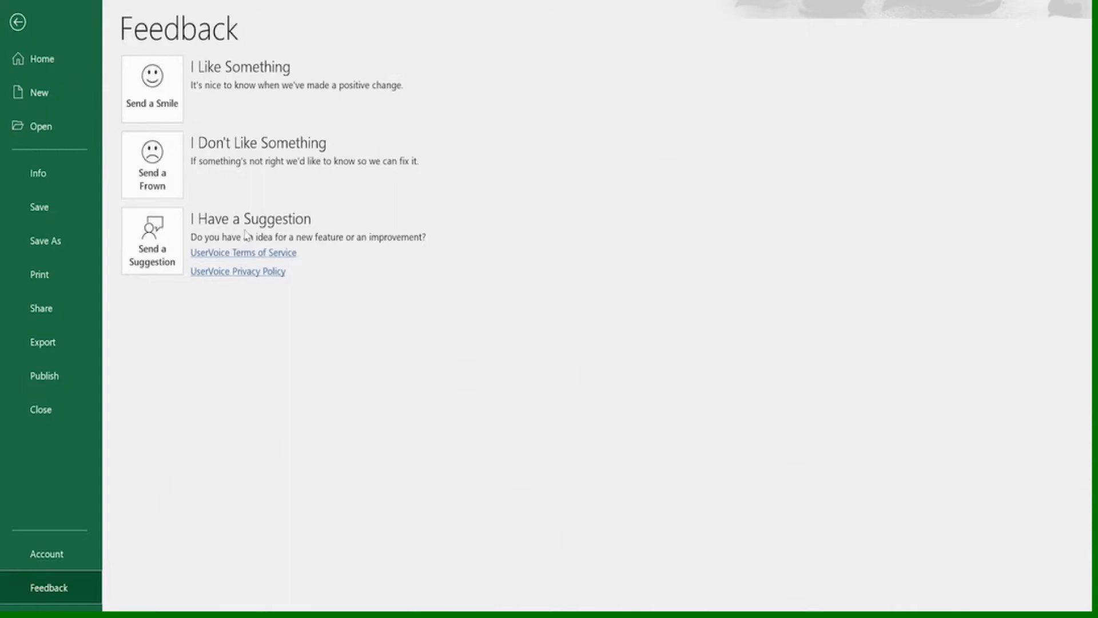
Leave the feedback options, open the Excel blog site from the help resources and close the browser window
left_click(23, 20)
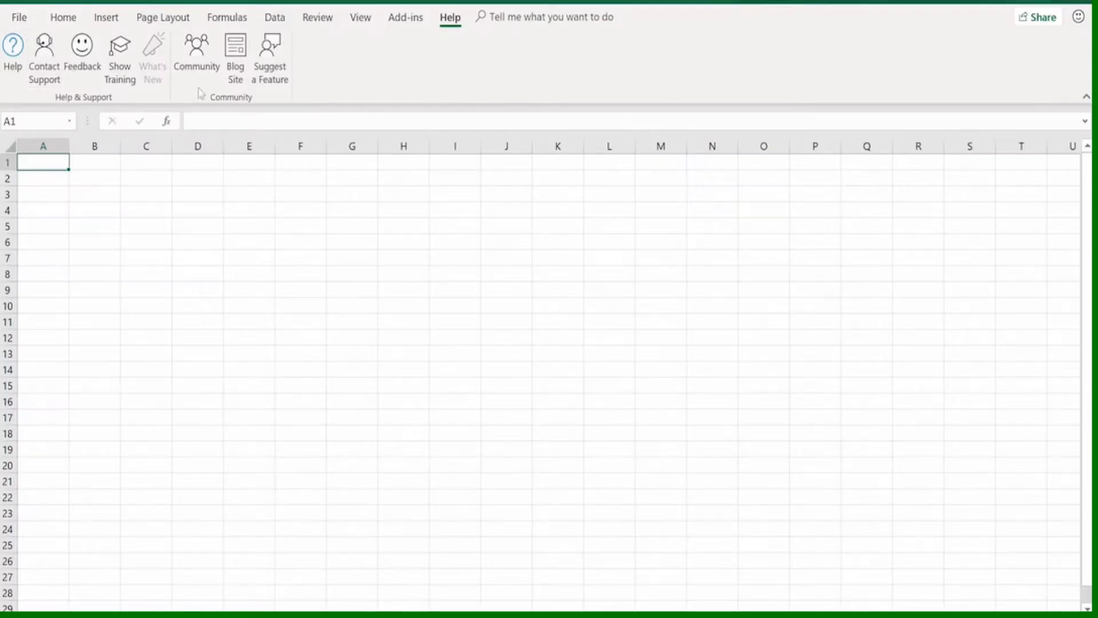
left_click(235, 79)
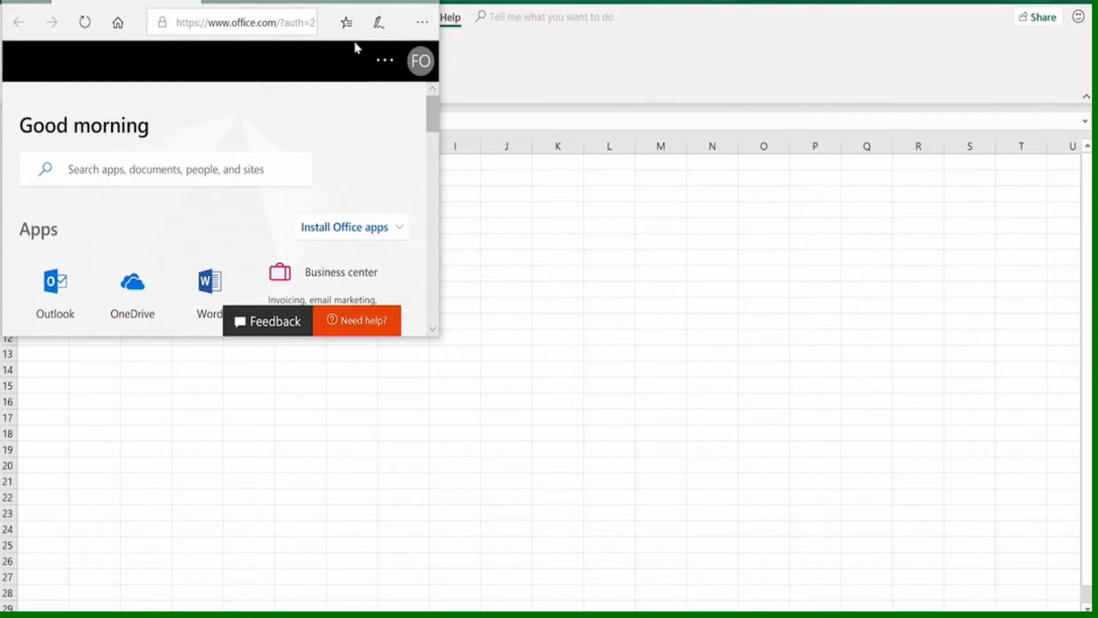
left_click(424, 2)
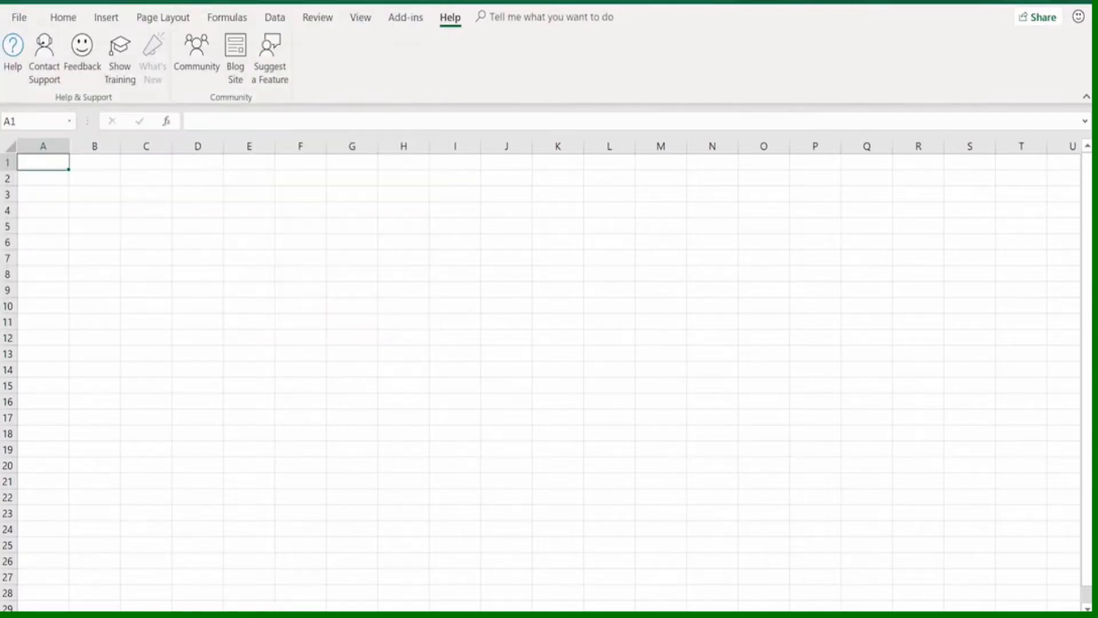
Show the Excel for Windows training, view the Cells topic on moving cells and close the help pane
left_click(117, 49)
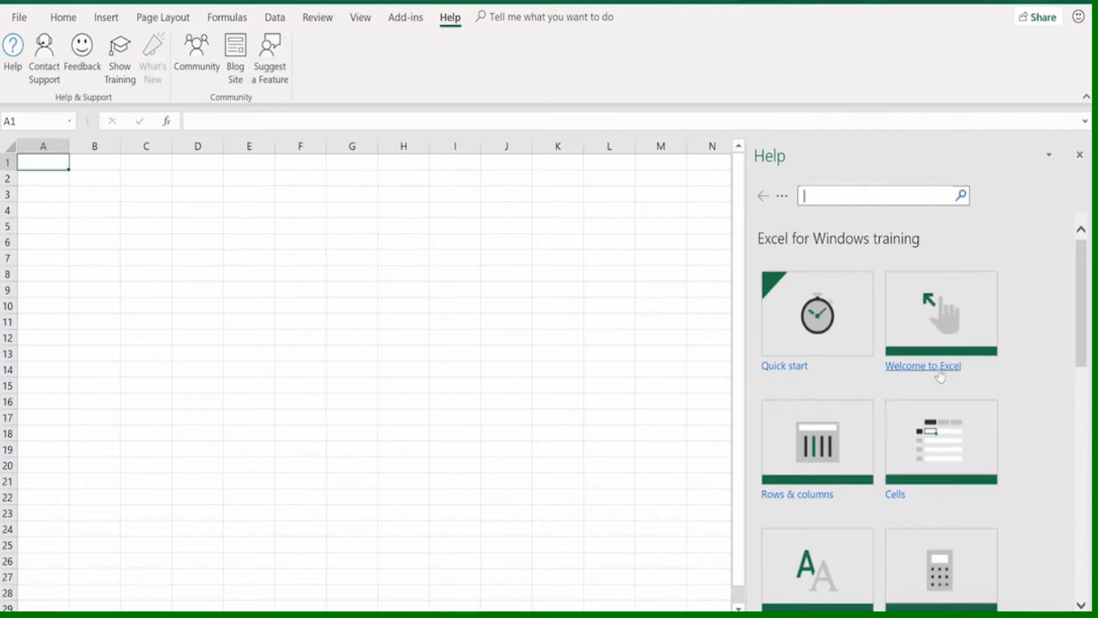
left_click(896, 496)
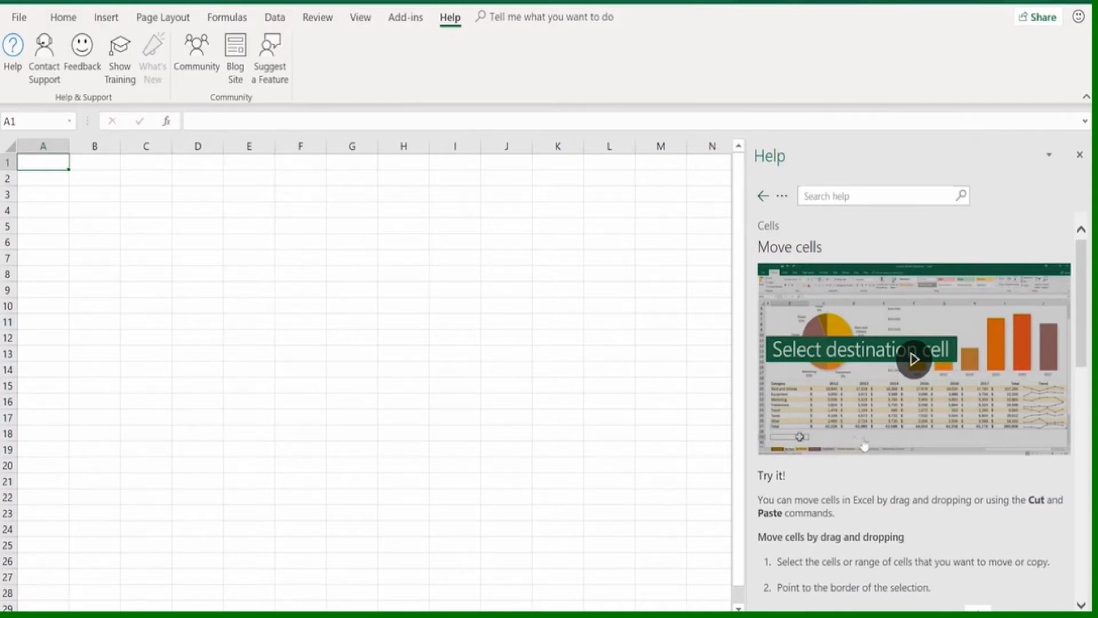
left_click(1079, 155)
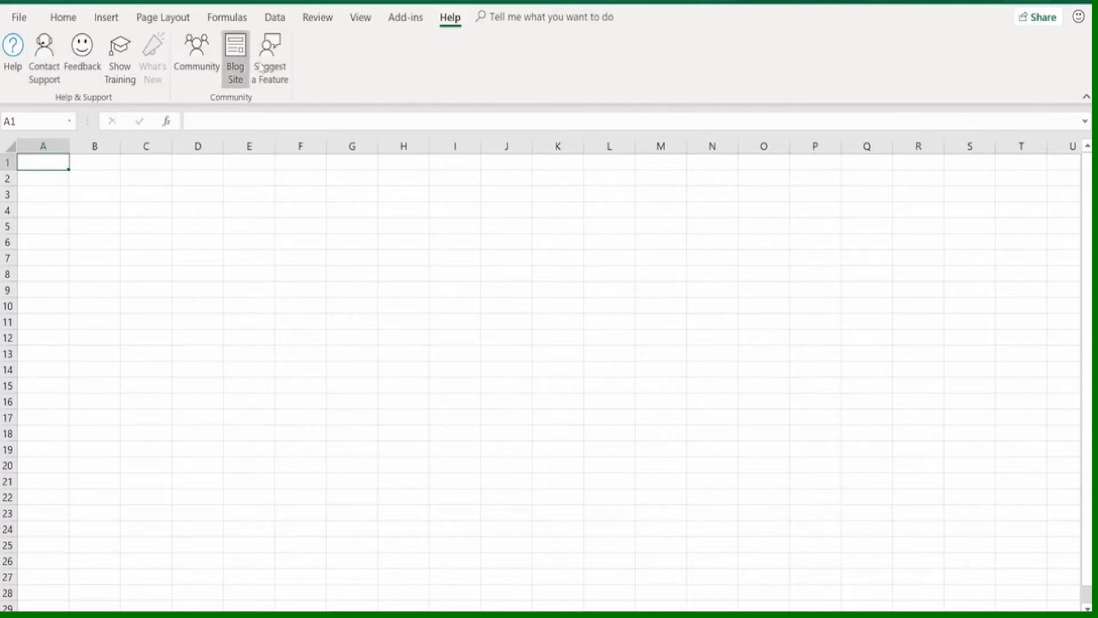
left_click(497, 17)
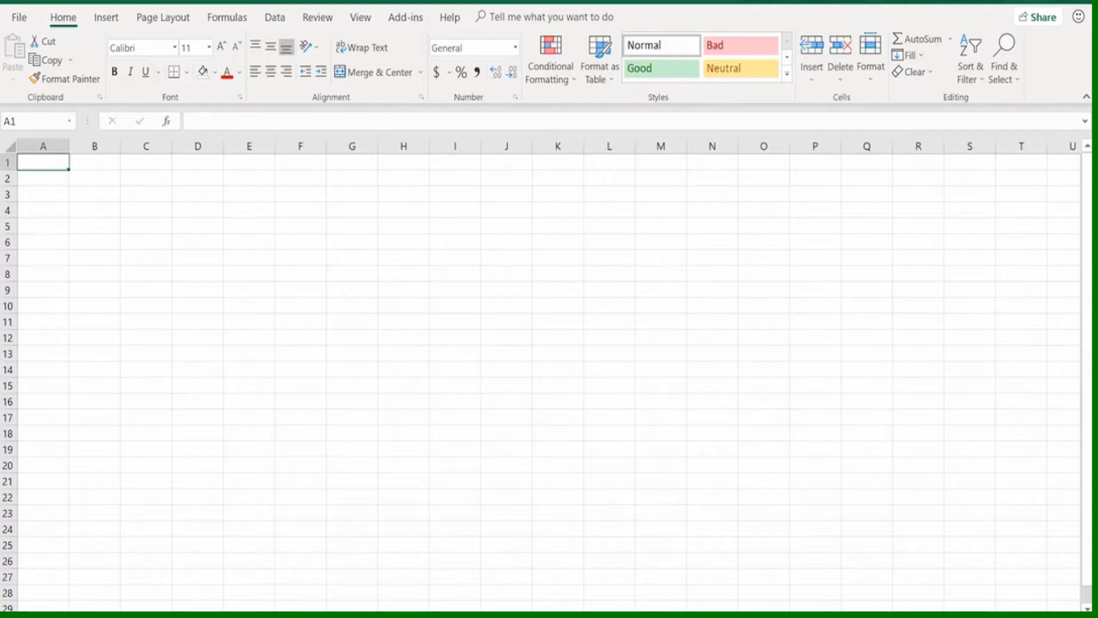
Enter the row labels Sales, Overhead and Profits in cells A2 to A4 of the blank sheet
scroll(540, 372, "up", 5)
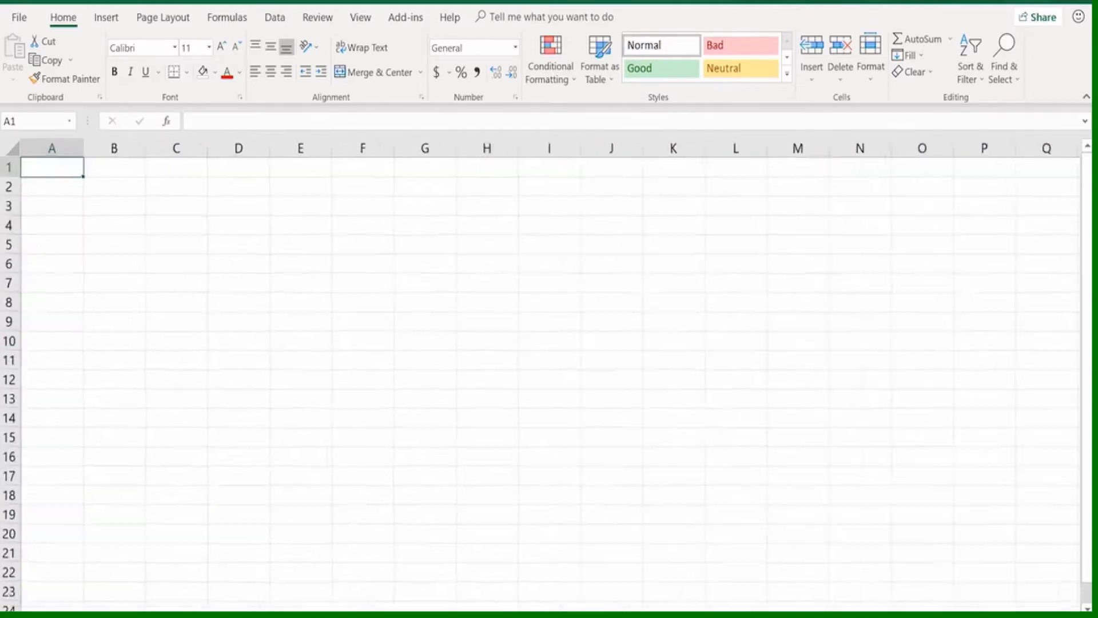
scroll(541, 372, "up", 3)
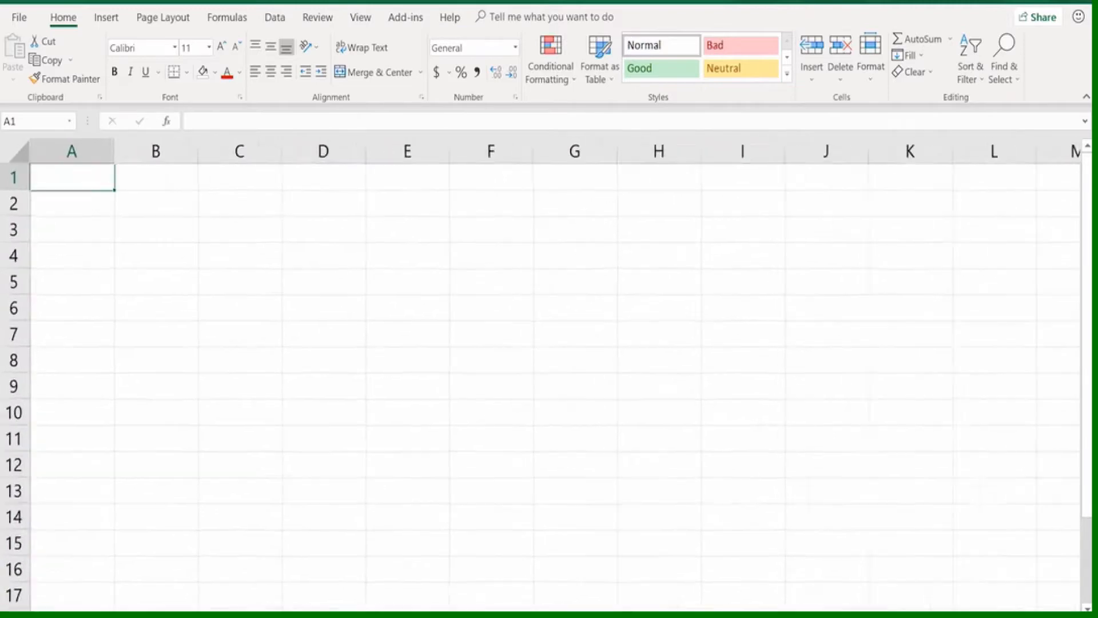
scroll(541, 372, "up", 2)
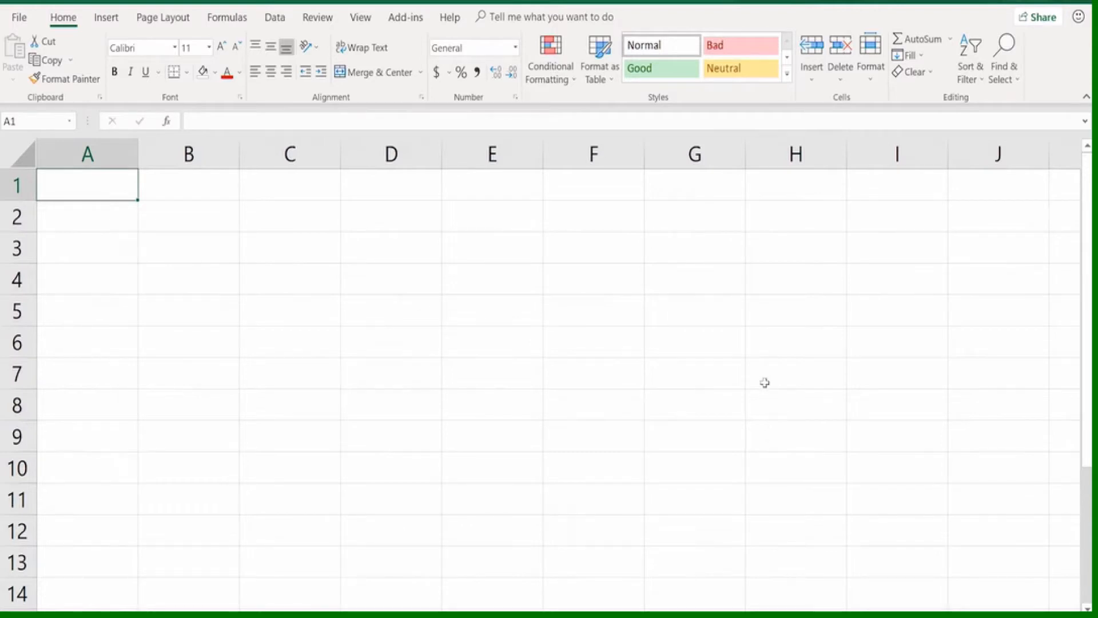
key("Down")
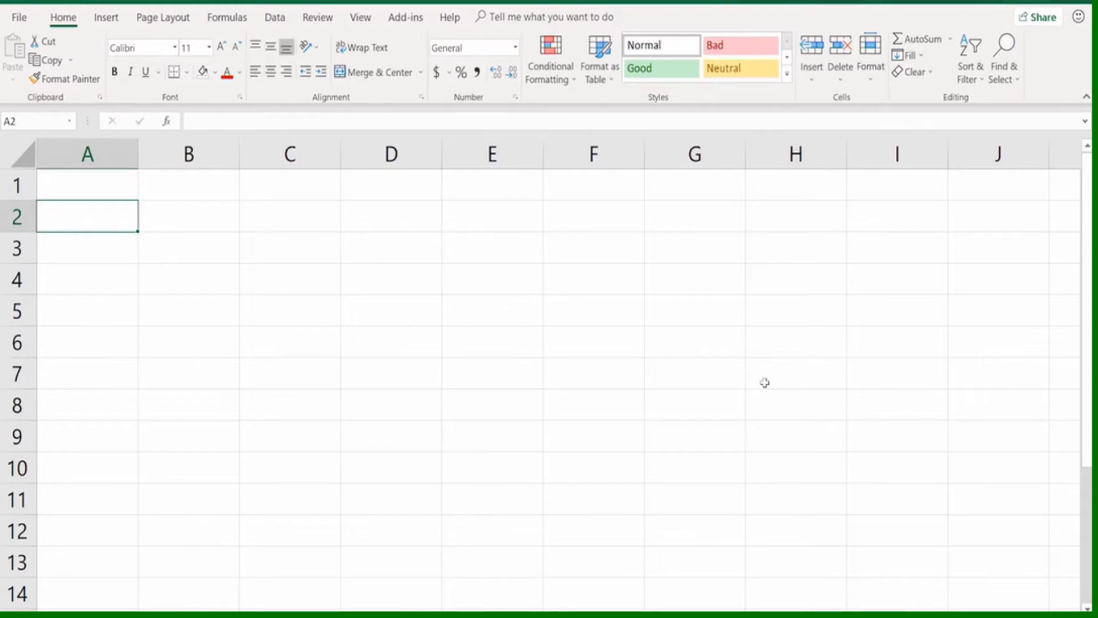
type("Sales")
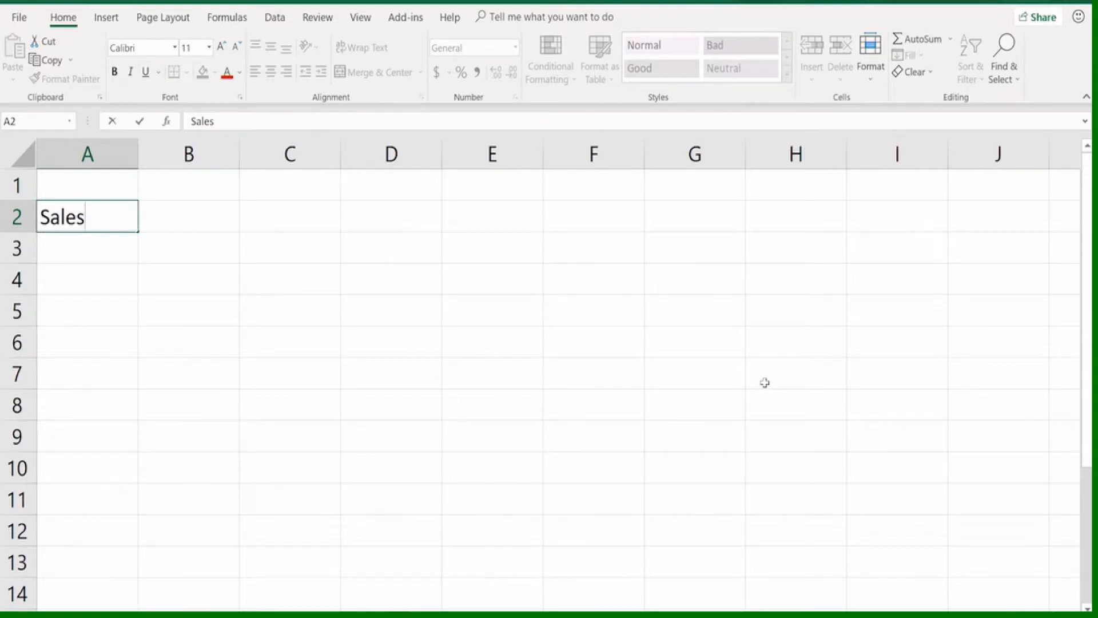
key("Return")
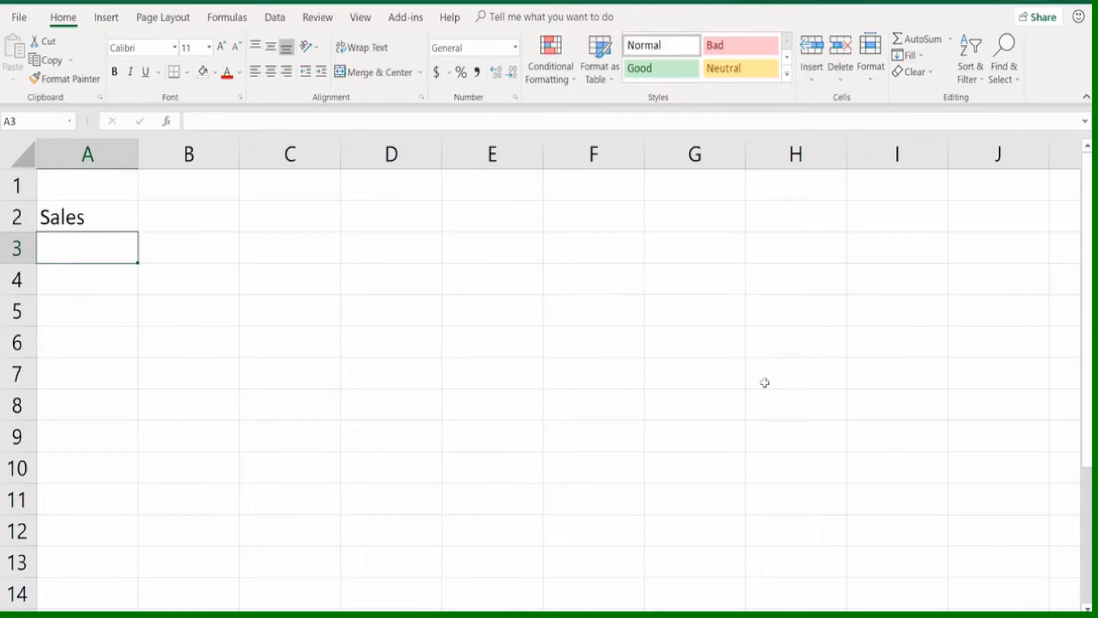
type("Overhead")
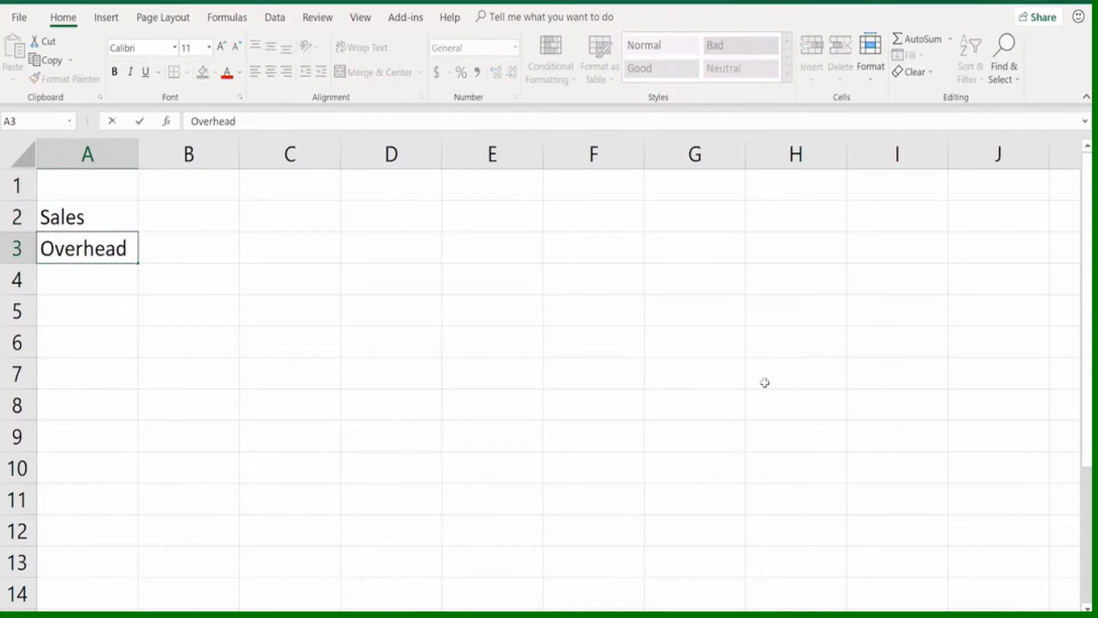
key("Return")
type("Profits")
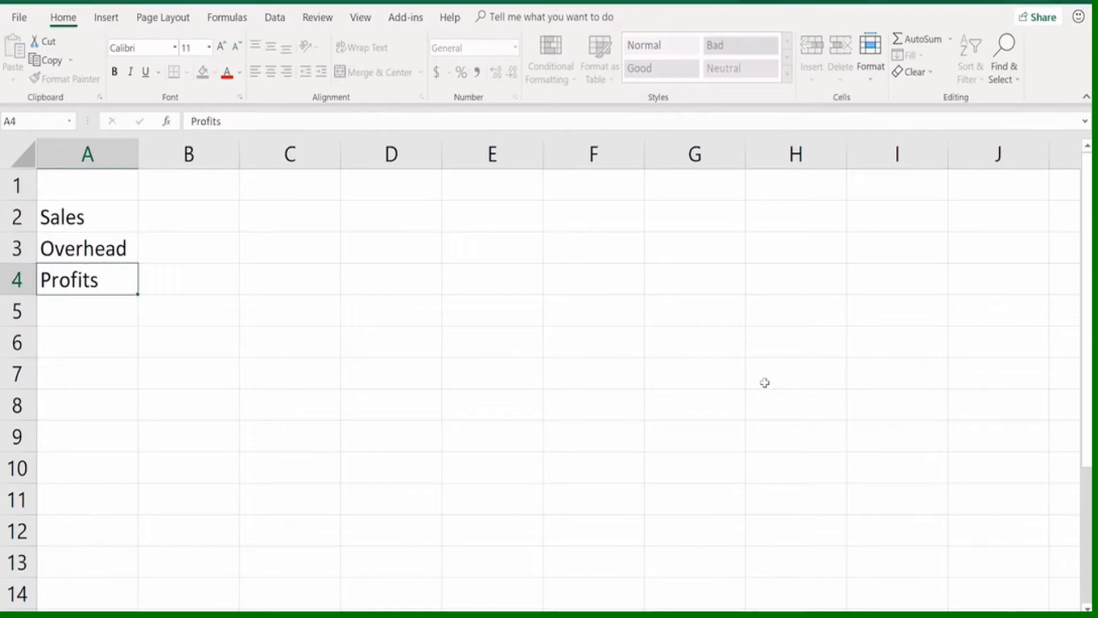
key("Return")
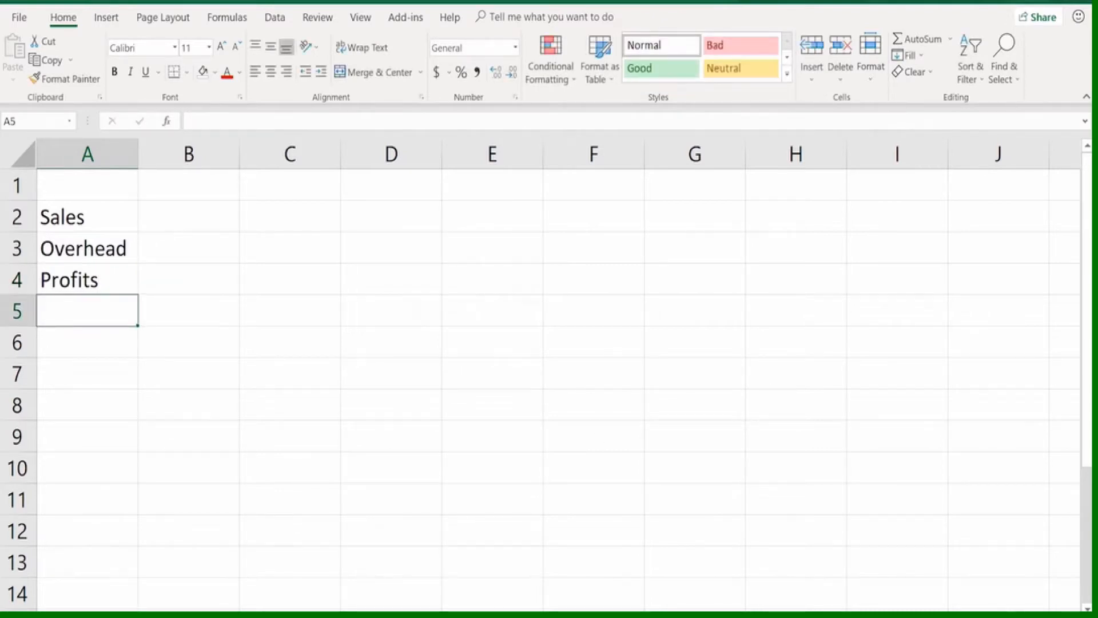
Replace the Overhead label in cell A3 with "Expences"
left_click(102, 250)
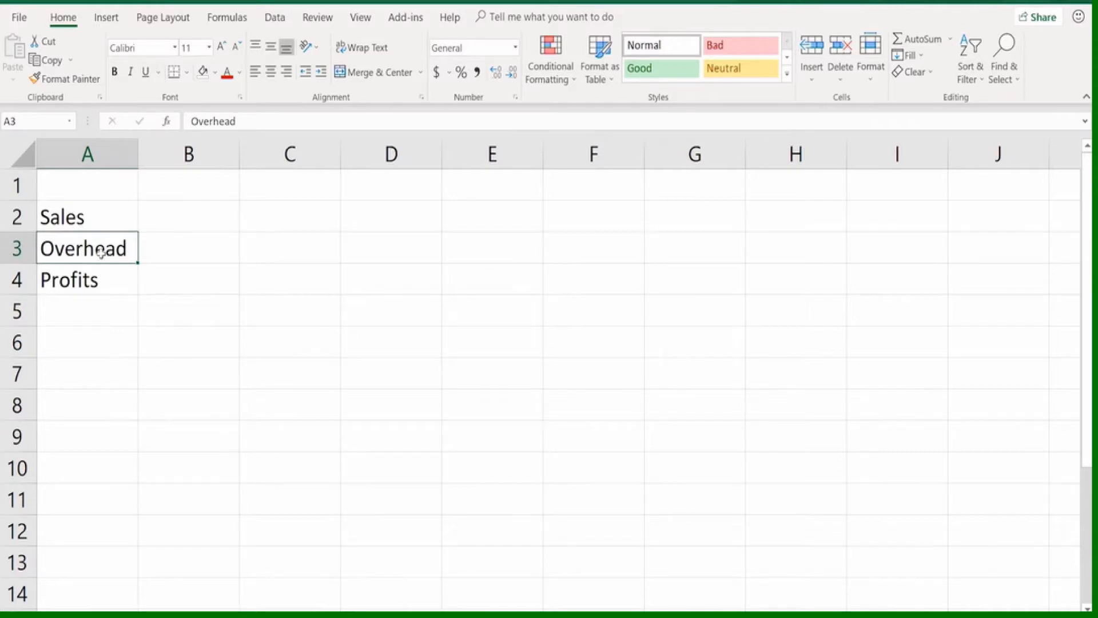
type("Expences")
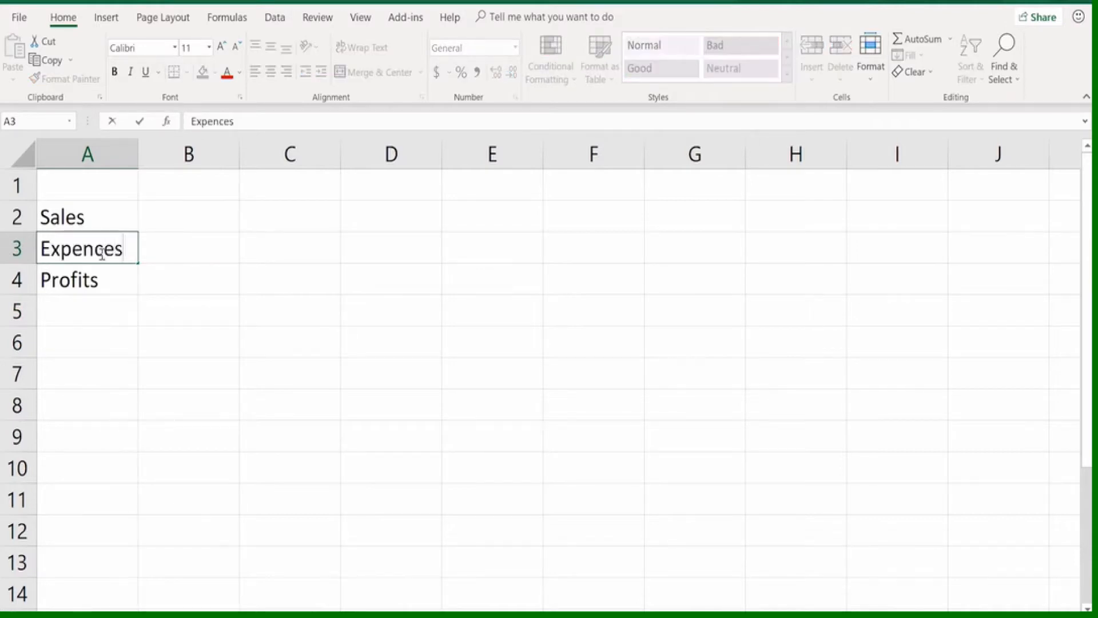
key("Return")
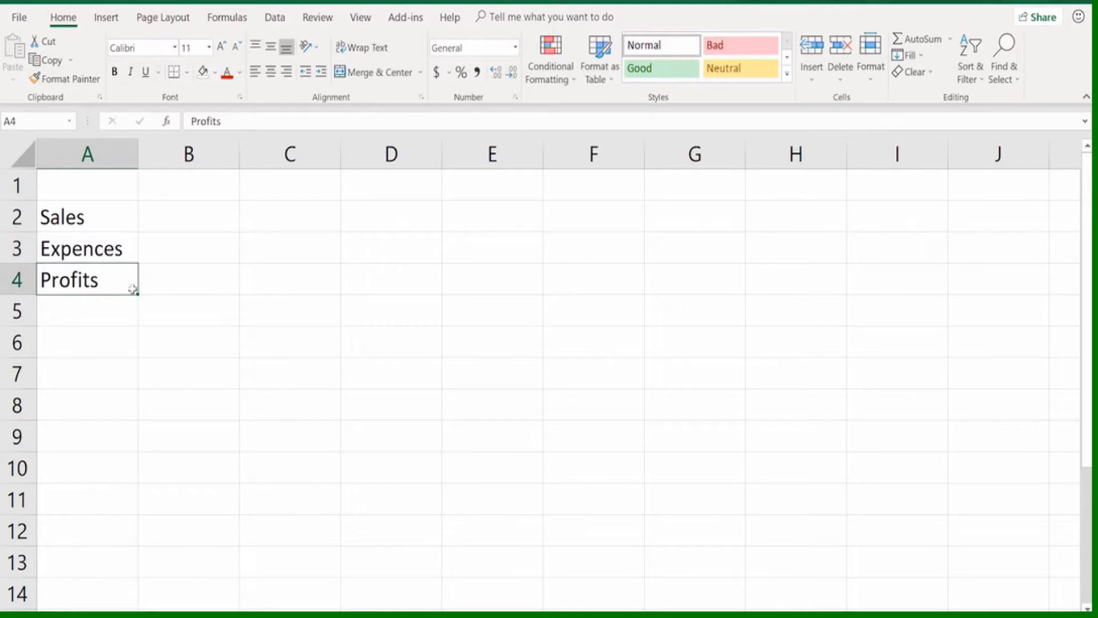
left_click(221, 393)
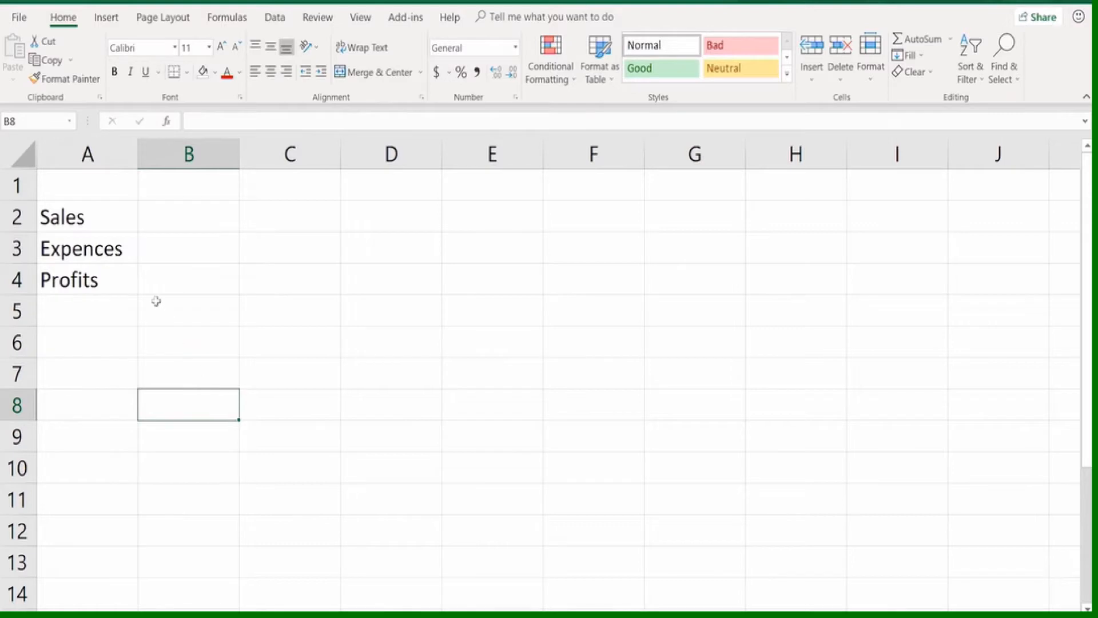
Correct the spelling of the label in cell A3 to "Expenses" by editing only the wrong letter
left_click(114, 253)
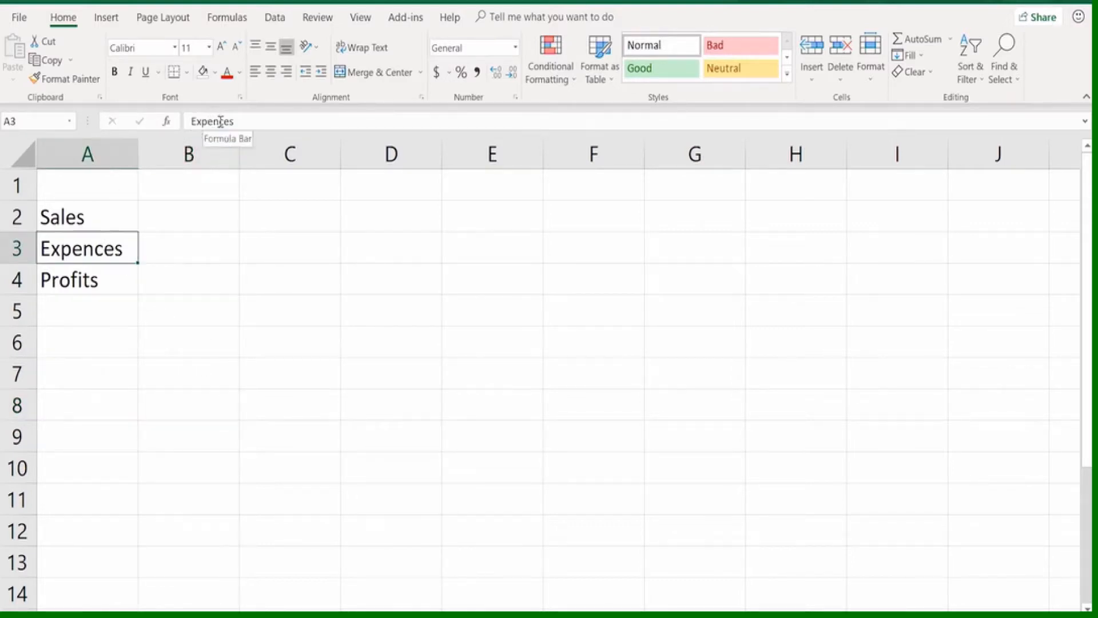
left_click(279, 379)
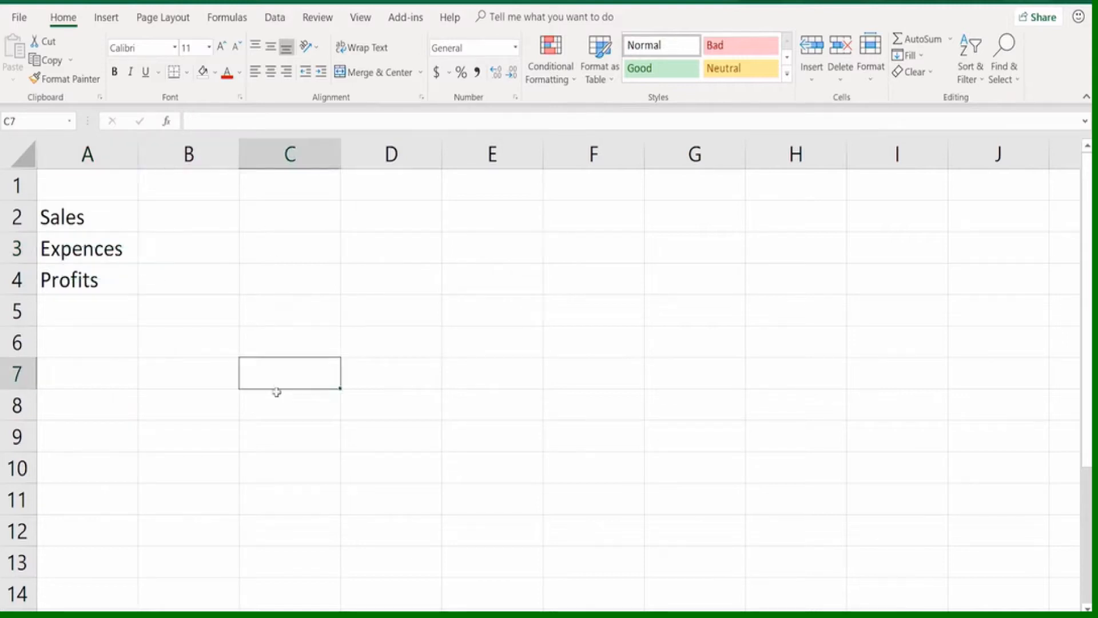
double_click(104, 243)
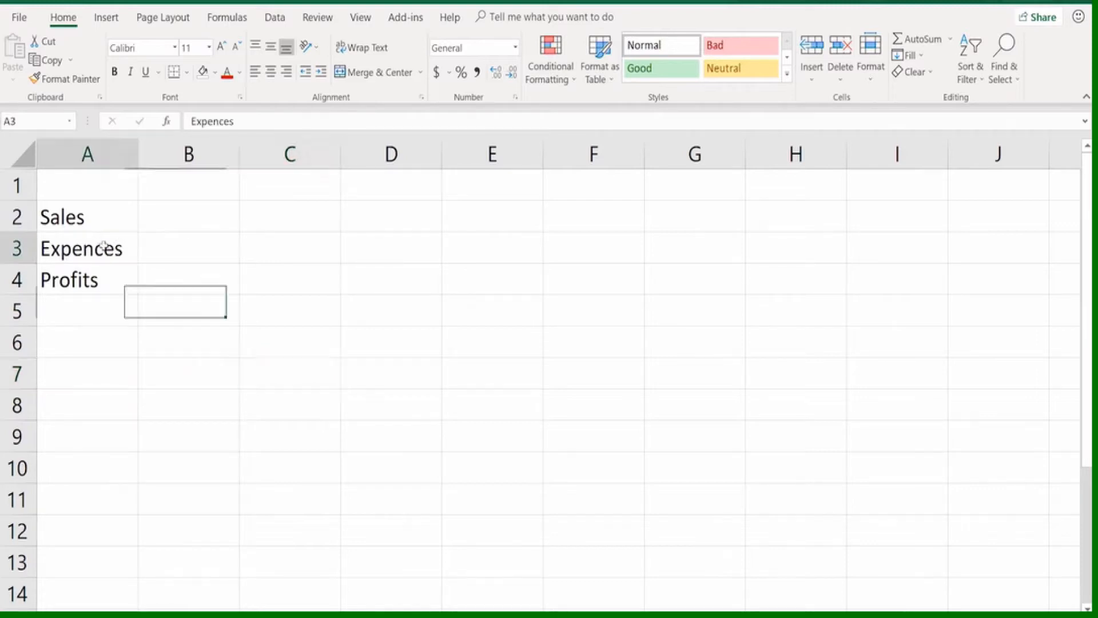
key("BackSpace")
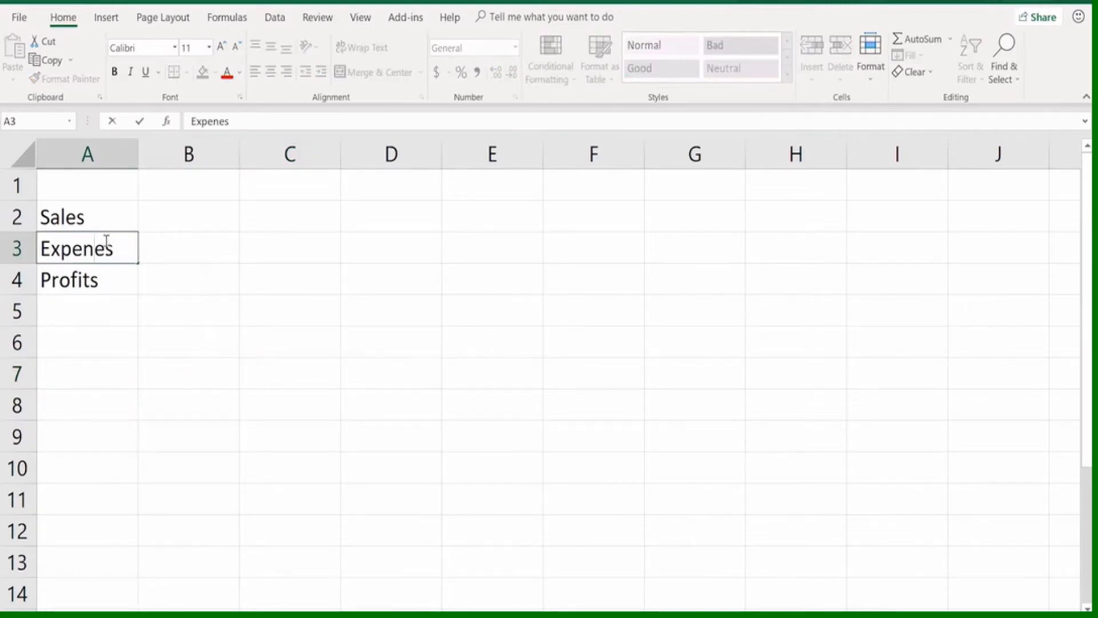
type("s")
key("Return")
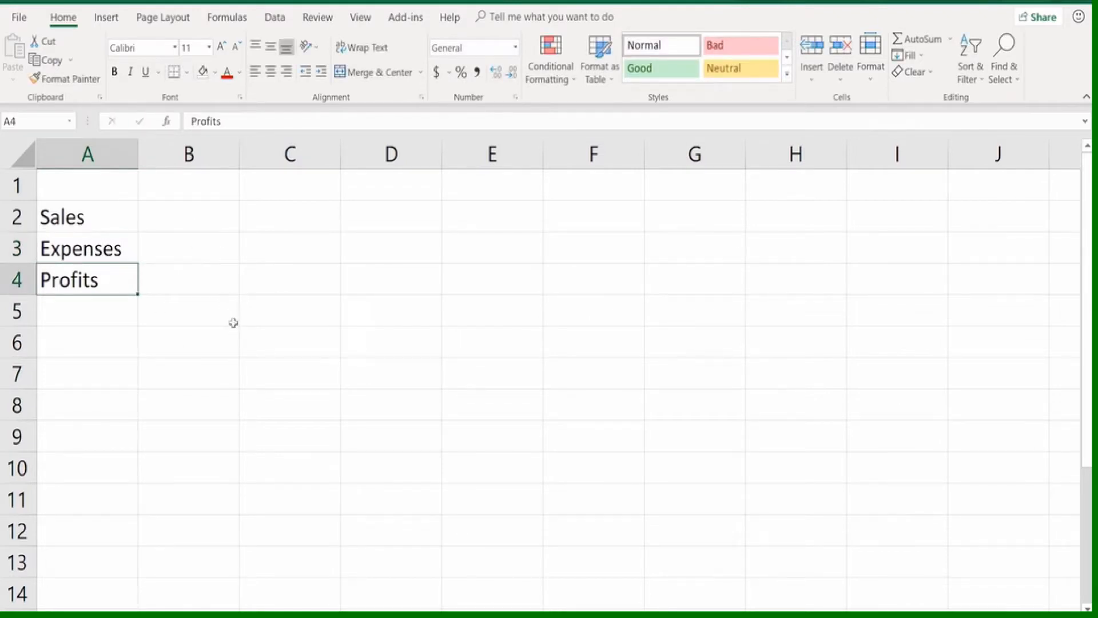
Enter 12O, ending in the letter O, in cell B2 and the number 160 in cell C2
left_click(183, 212)
type("12")
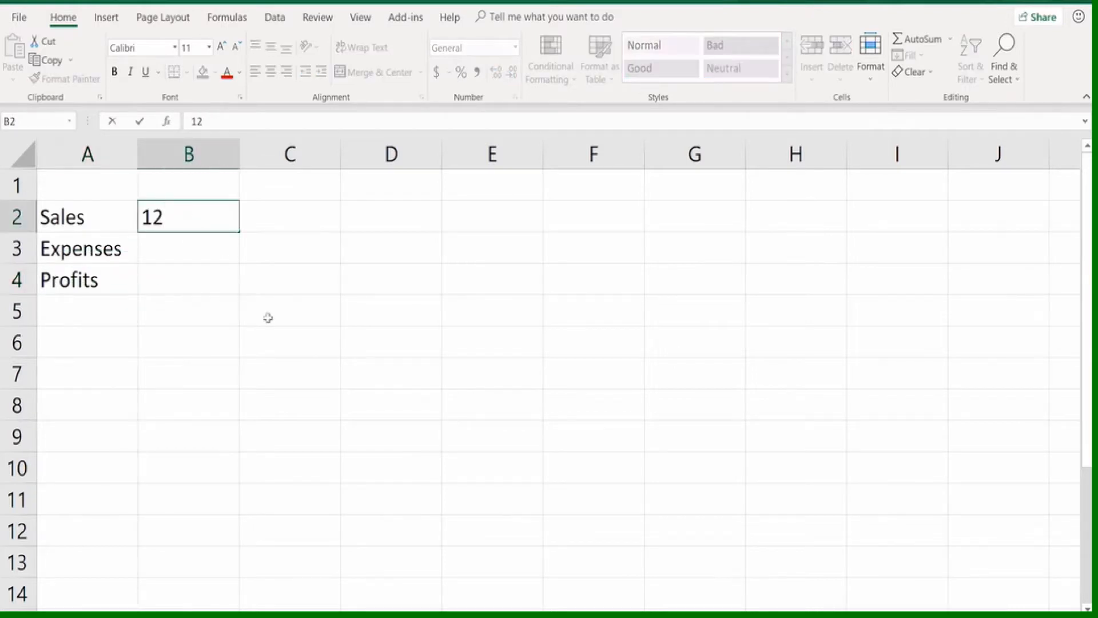
type("0")
key("Tab")
type("1")
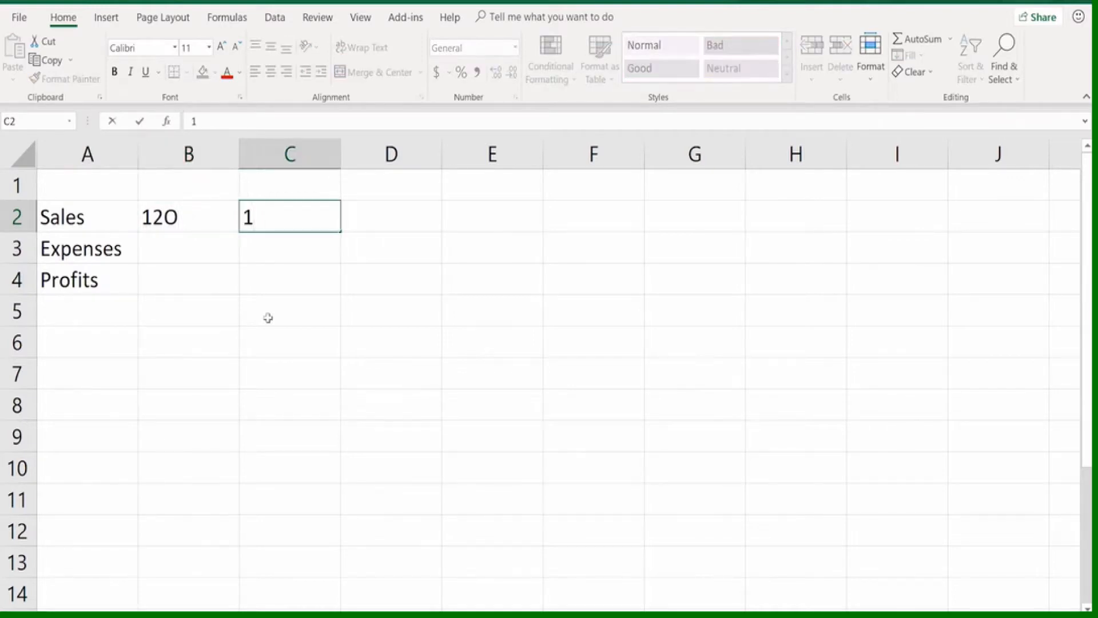
type("60")
key("Tab")
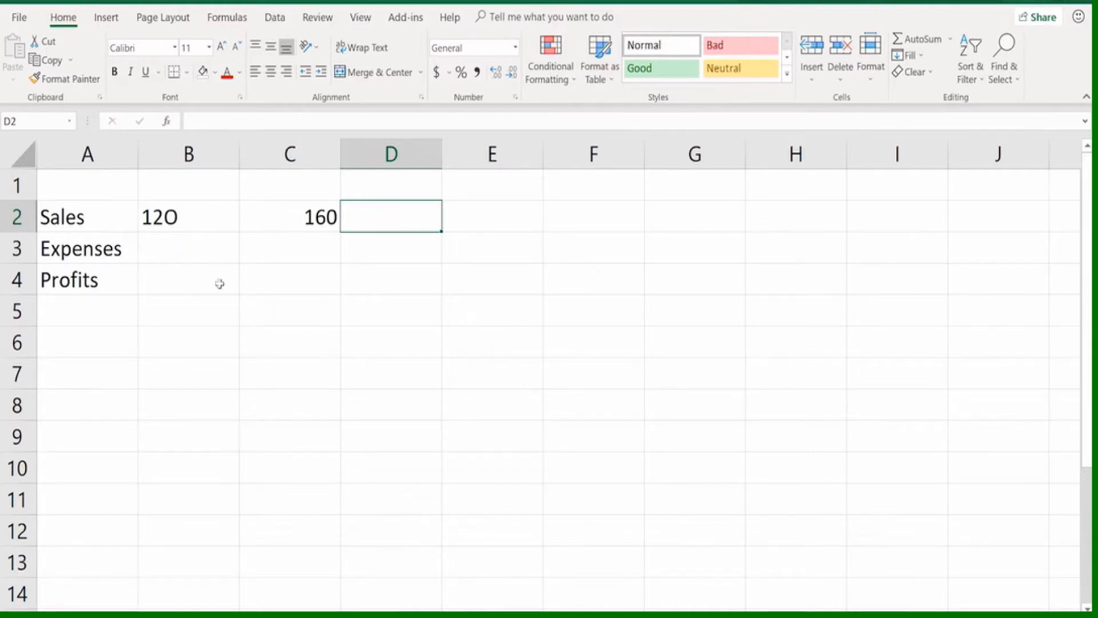
Replace the mistyped sales entry in cell B2 with the number 120
left_click(192, 214)
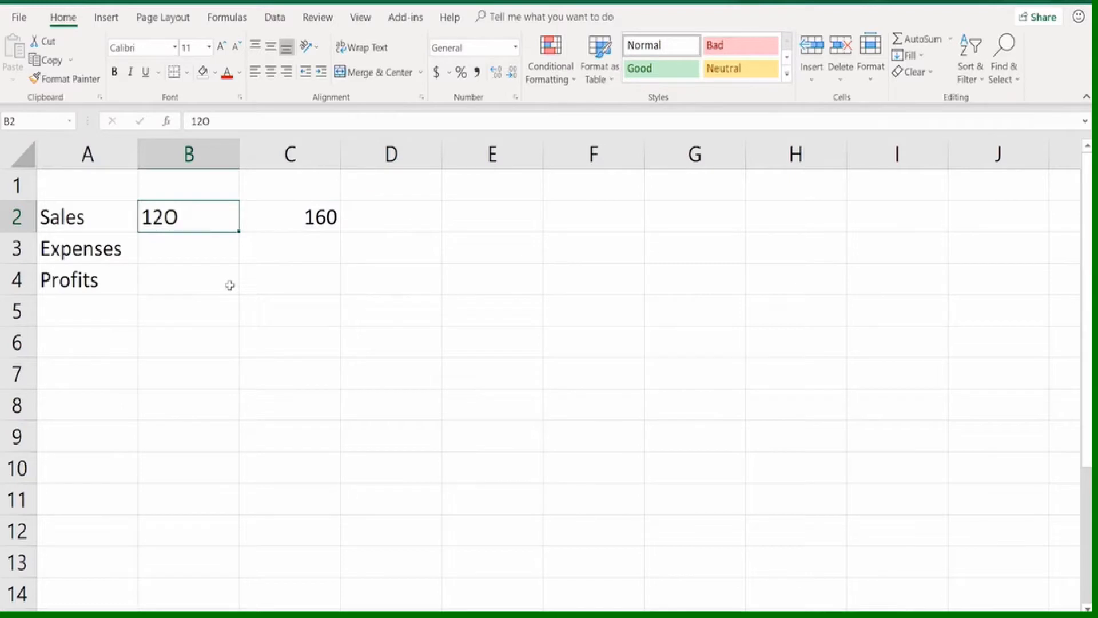
type("120")
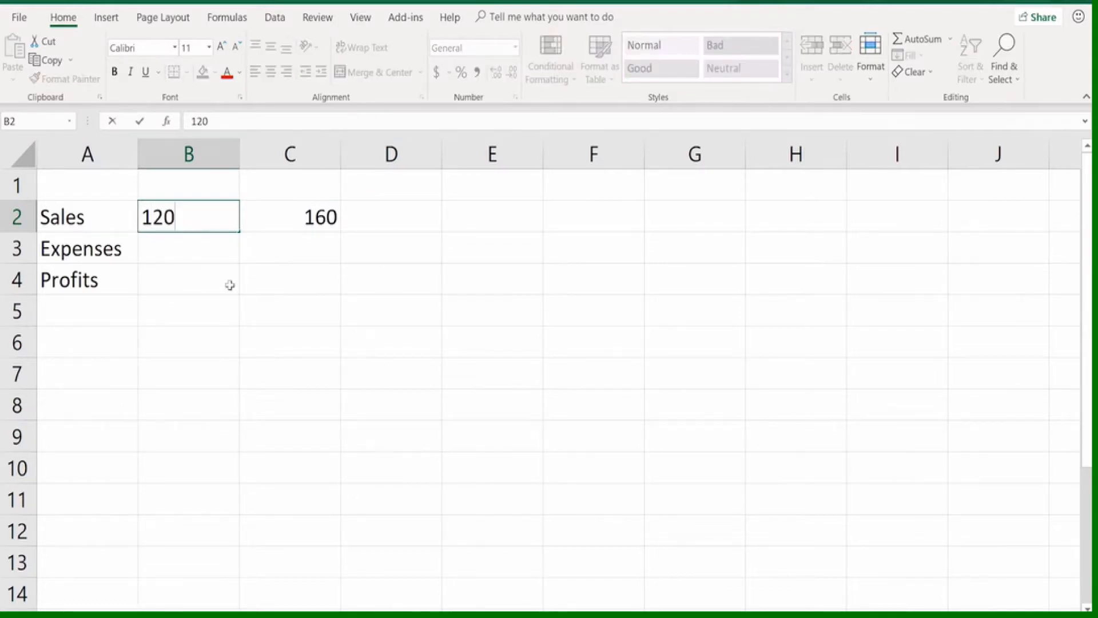
key("Tab")
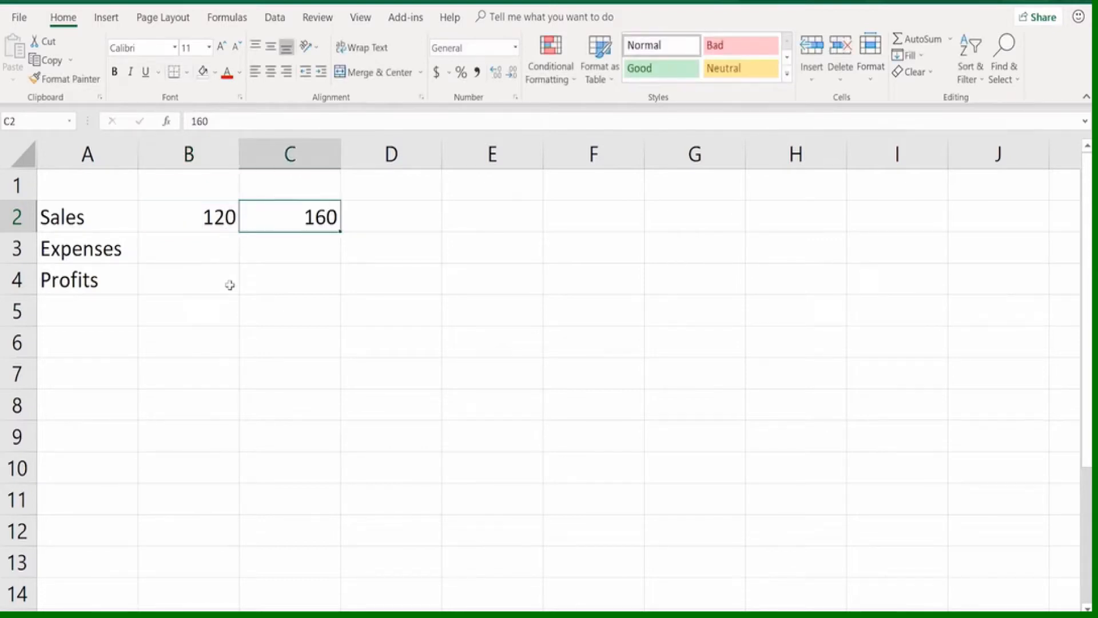
Complete the Sales row by entering 210, 250, 325 and 440 in cells D2 through G2
key("Tab")
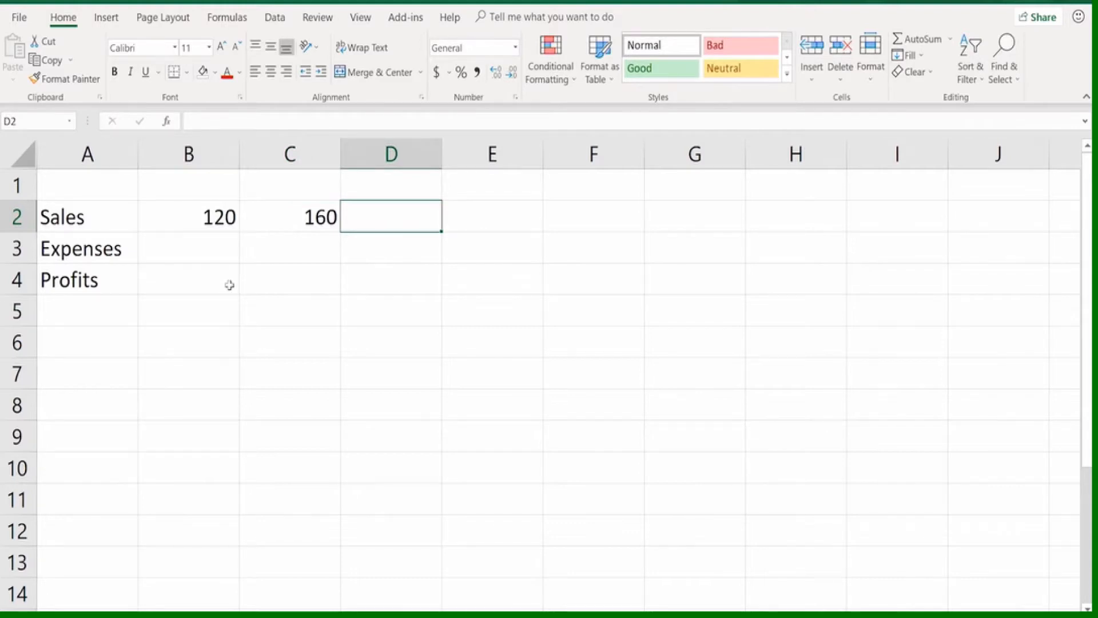
key("Left")
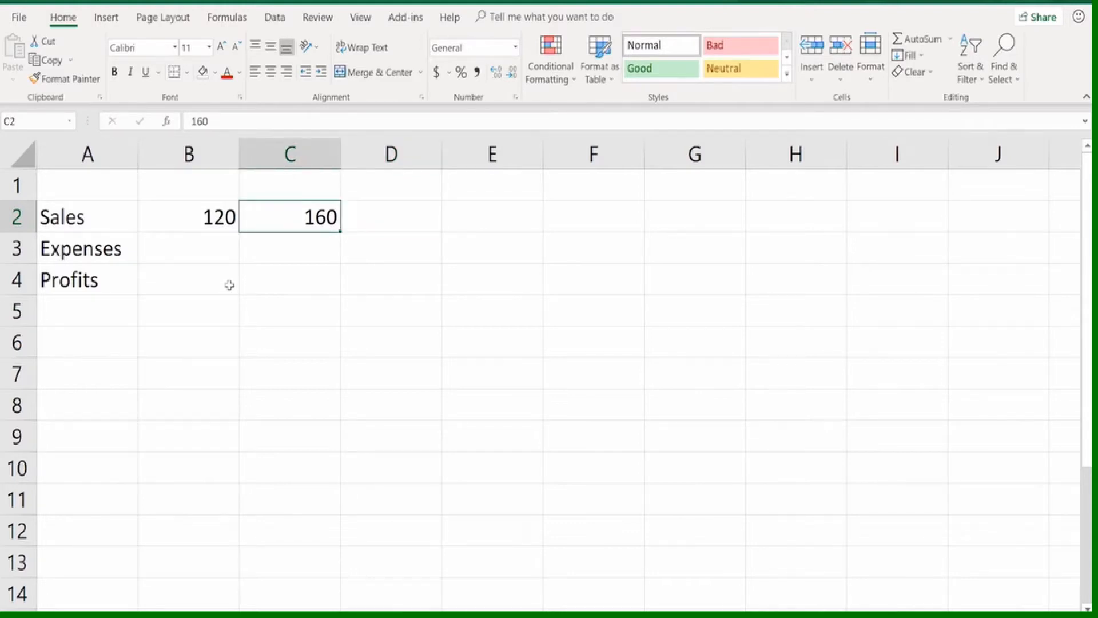
key("Tab")
type("210")
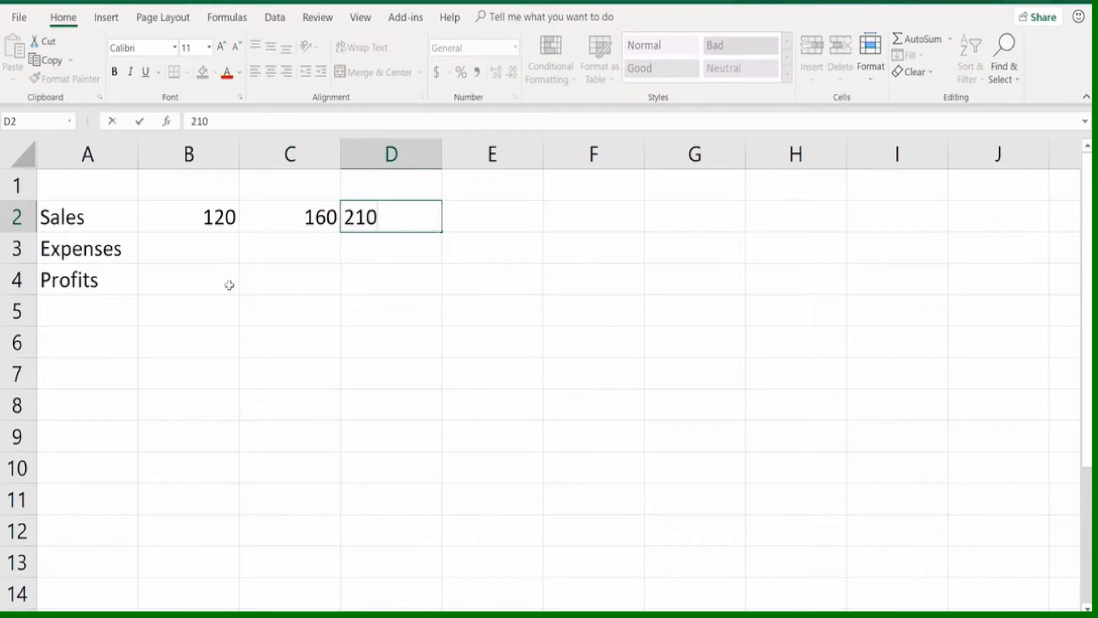
key("Tab")
type("250")
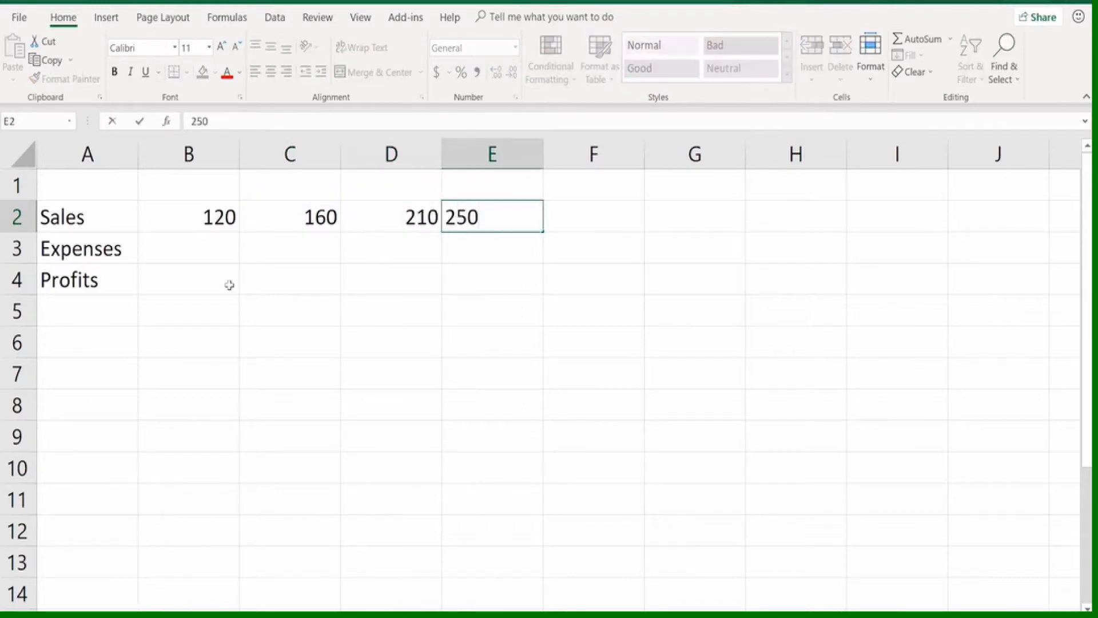
key("Tab")
type("325")
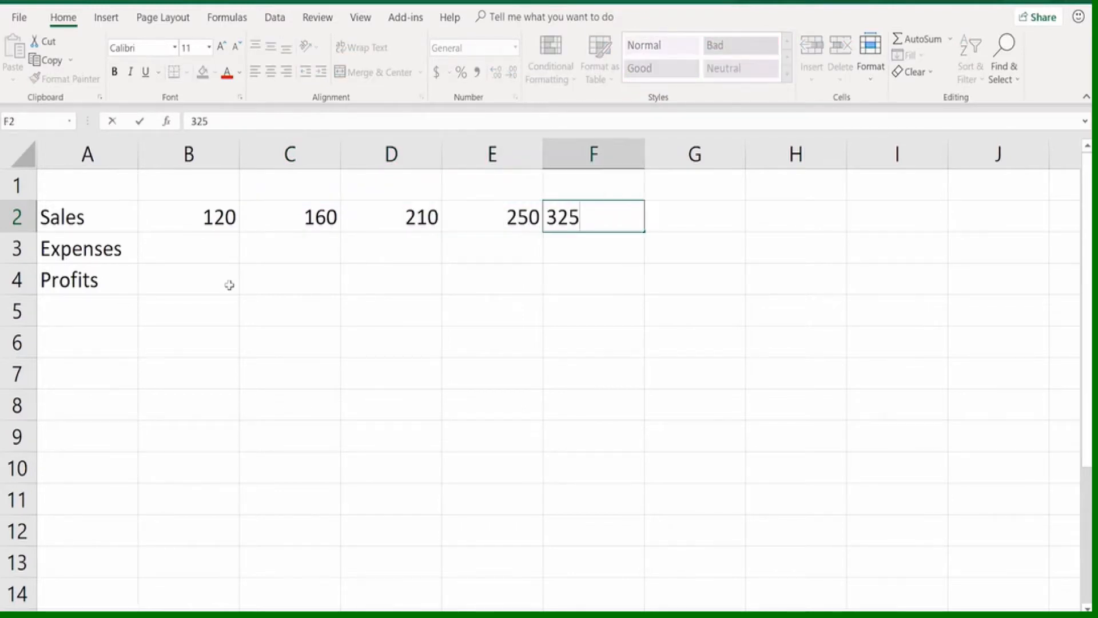
key("Tab")
type("440")
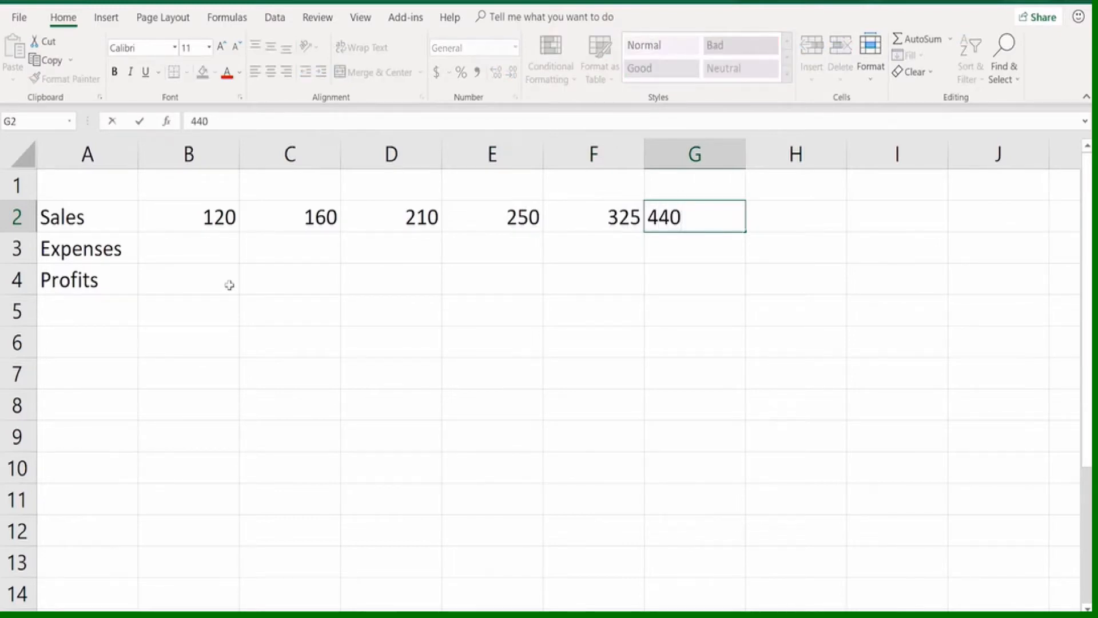
key("Return")
Fill the Expenses row with 100, 130, 160, 200, 260 and 360 in cells B3 through G3
key("Left")
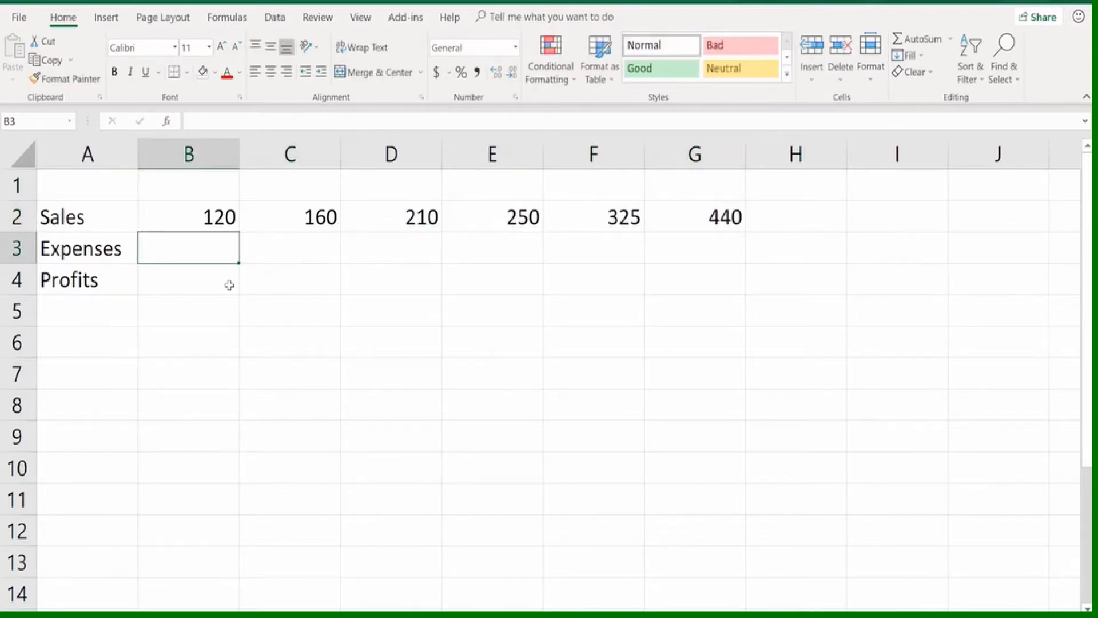
type("100")
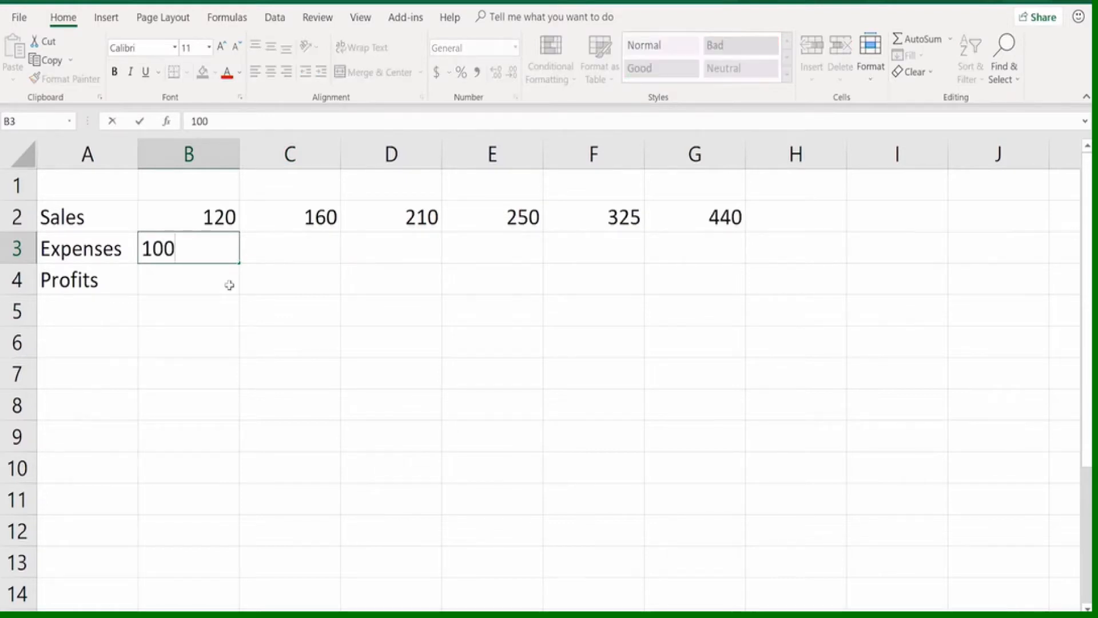
key("Tab")
type("130")
key("Tab")
type("160")
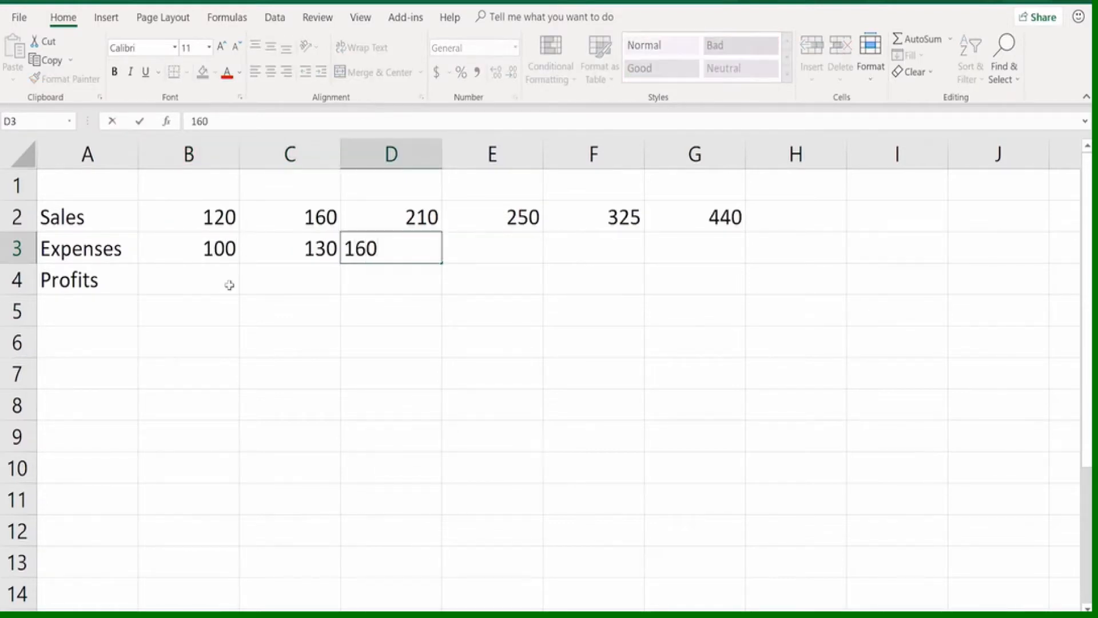
key("Tab")
type("200")
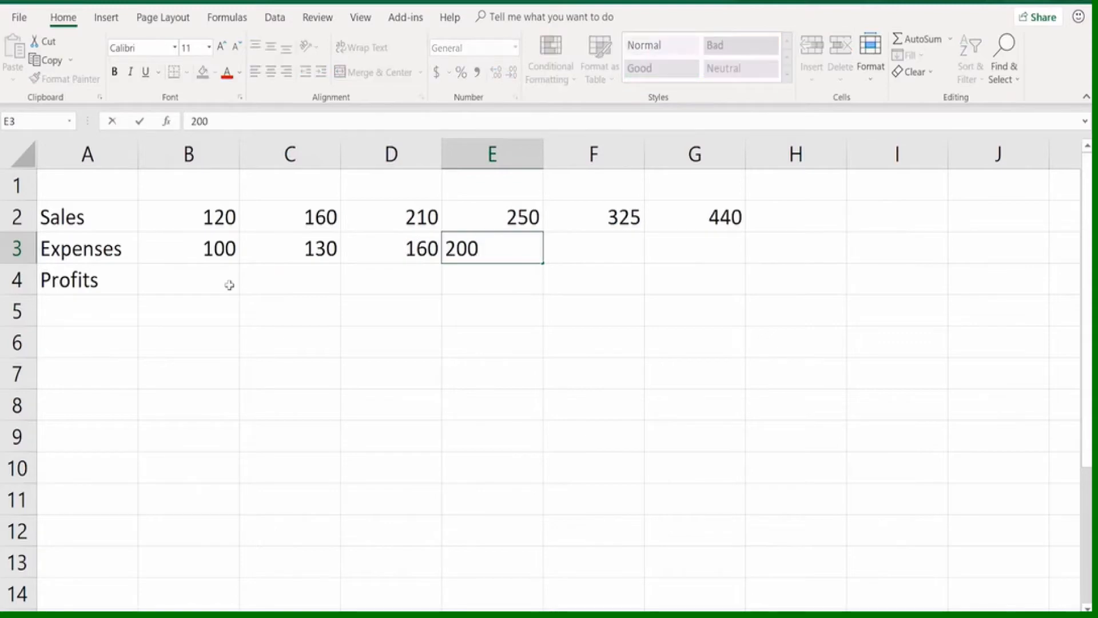
key("Tab")
type("260")
key("Tab")
type("360")
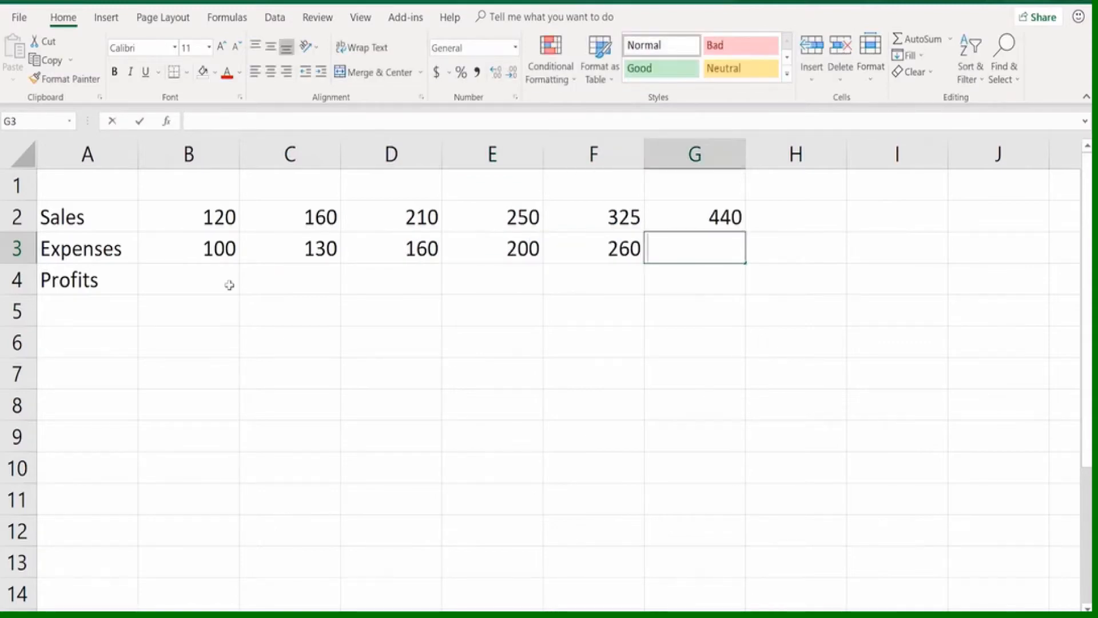
left_click(229, 285)
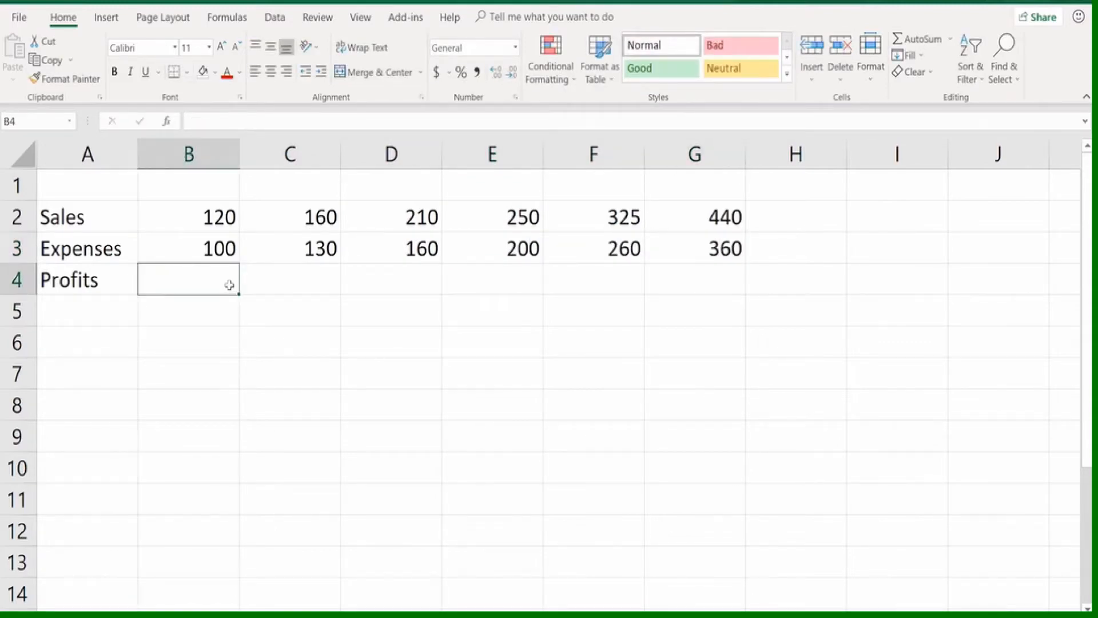
Enter January in cell B1 and autofill the month headings across to June in cell G1
left_click(200, 186)
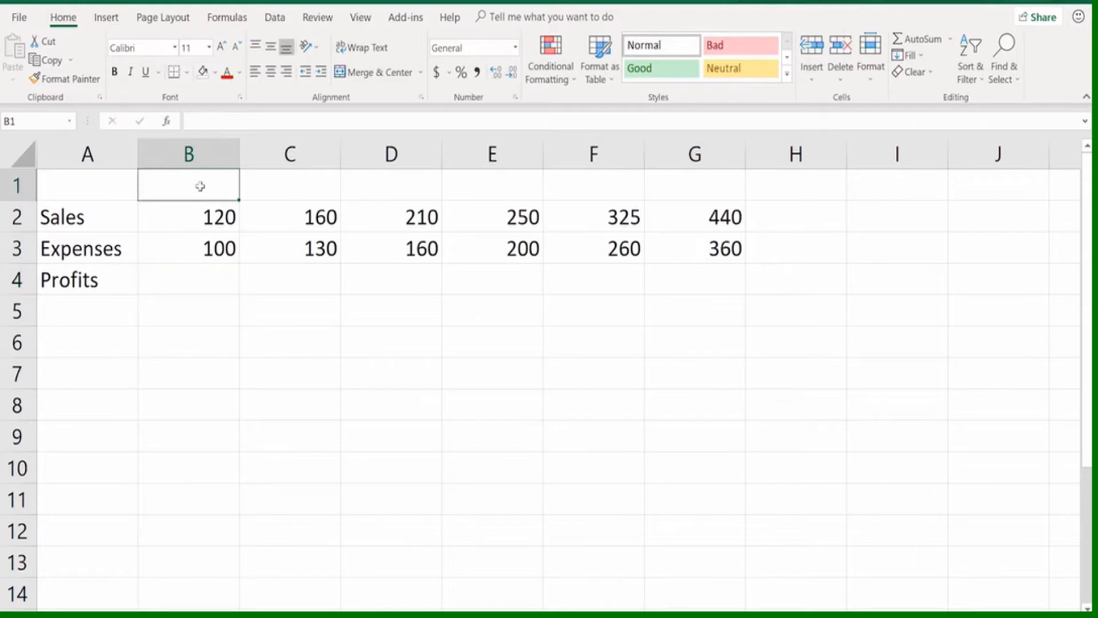
type("January")
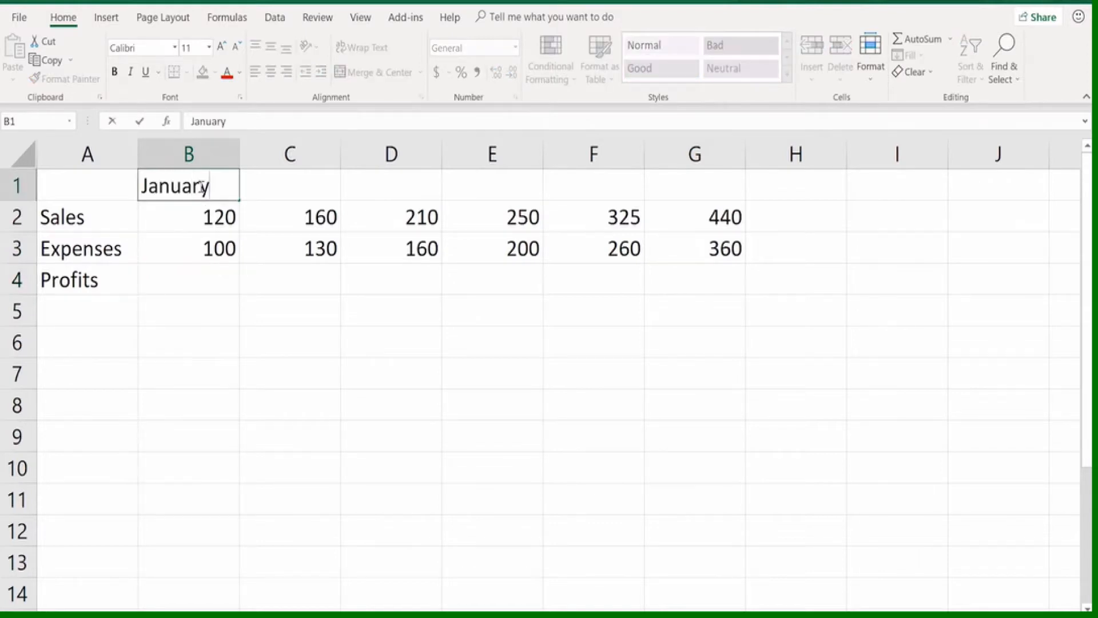
key("Tab")
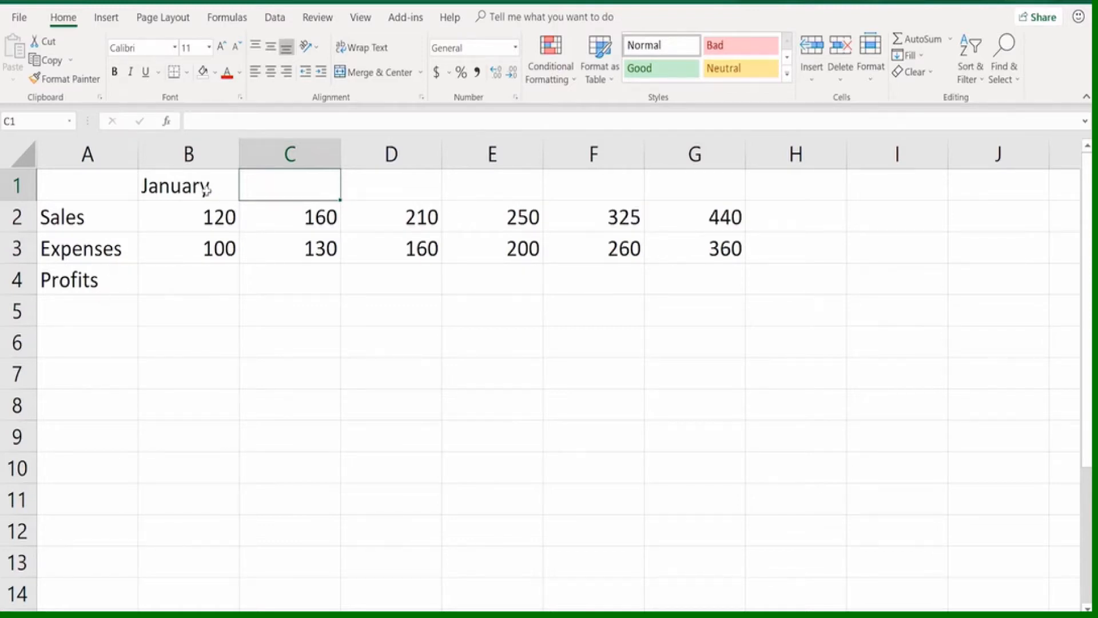
left_click(206, 190)
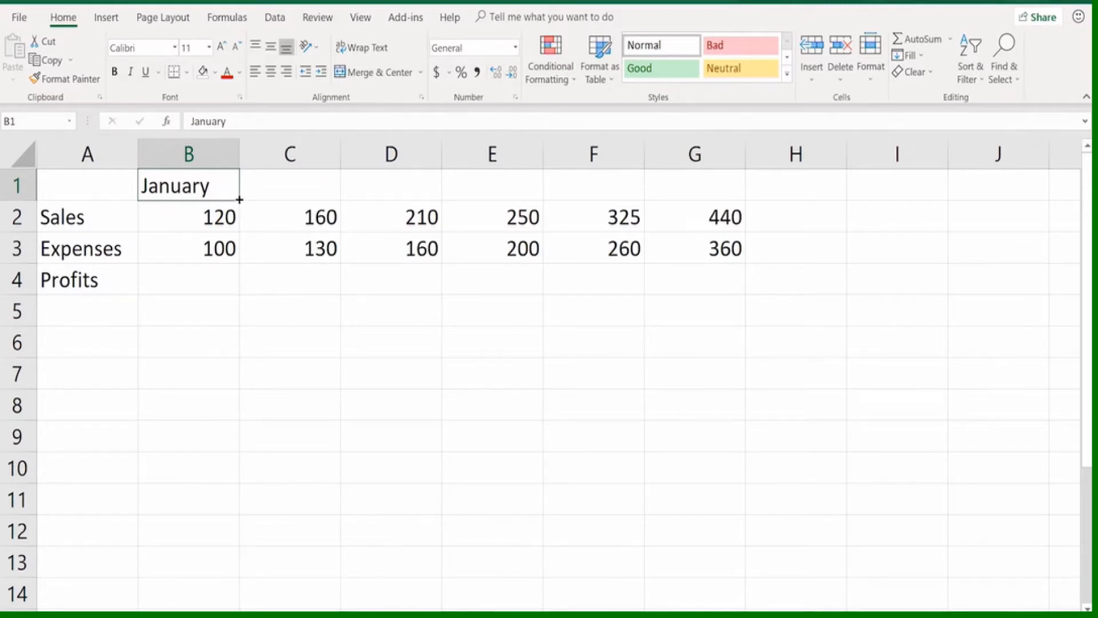
left_click_drag(239, 200, 734, 193)
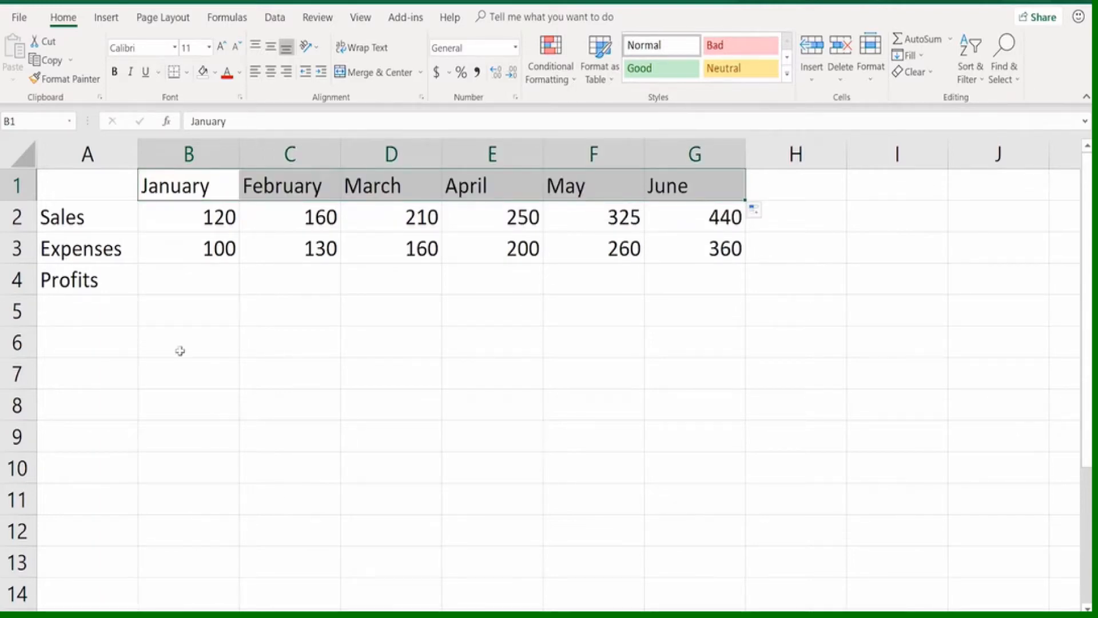
Enter the abbreviated month Jul in cell B6 and autofill the series down to cell B12
left_click(219, 347)
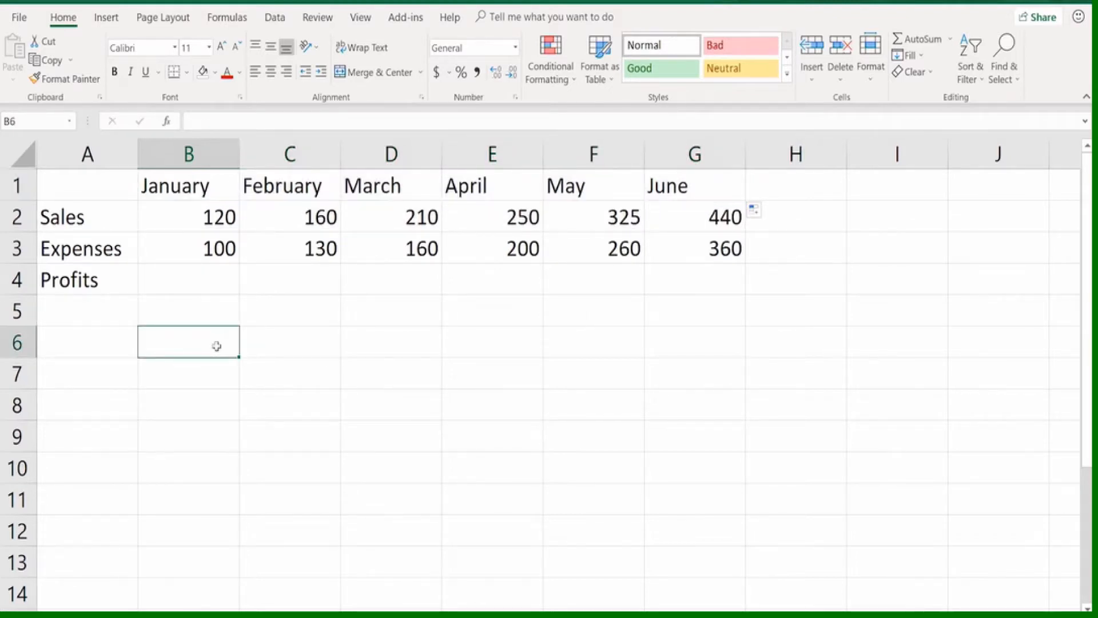
type("Jul")
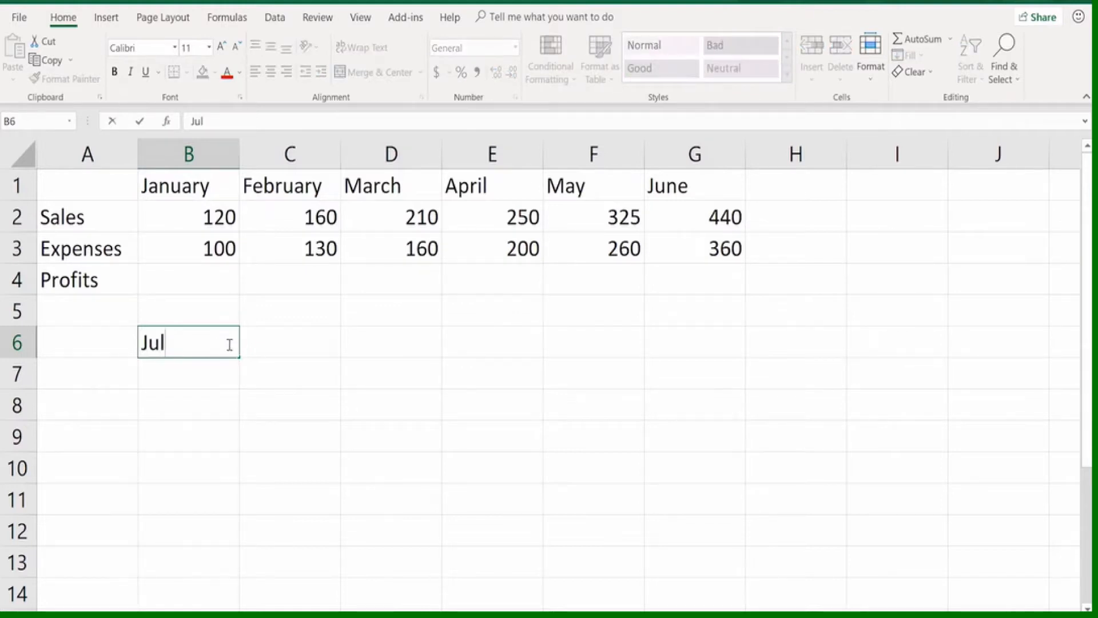
left_click_drag(239, 358, 239, 545)
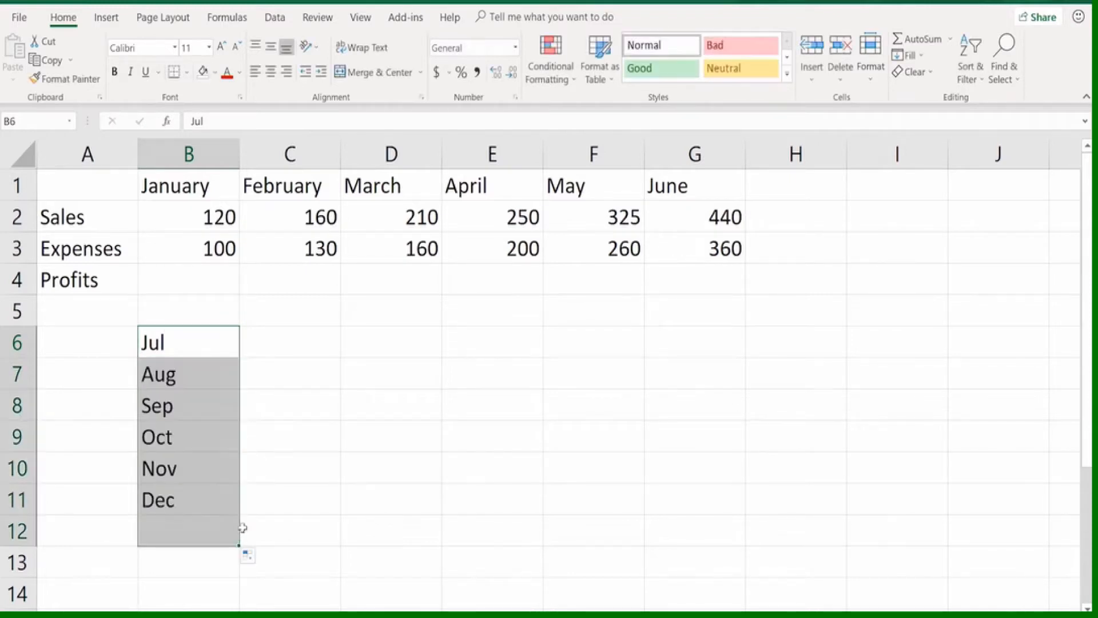
Autofill the abbreviated months from B7 across to E7, from E7 up to E6, and from E6 back to D6
left_click(206, 372)
left_click_drag(235, 391, 537, 389)
left_click(513, 376)
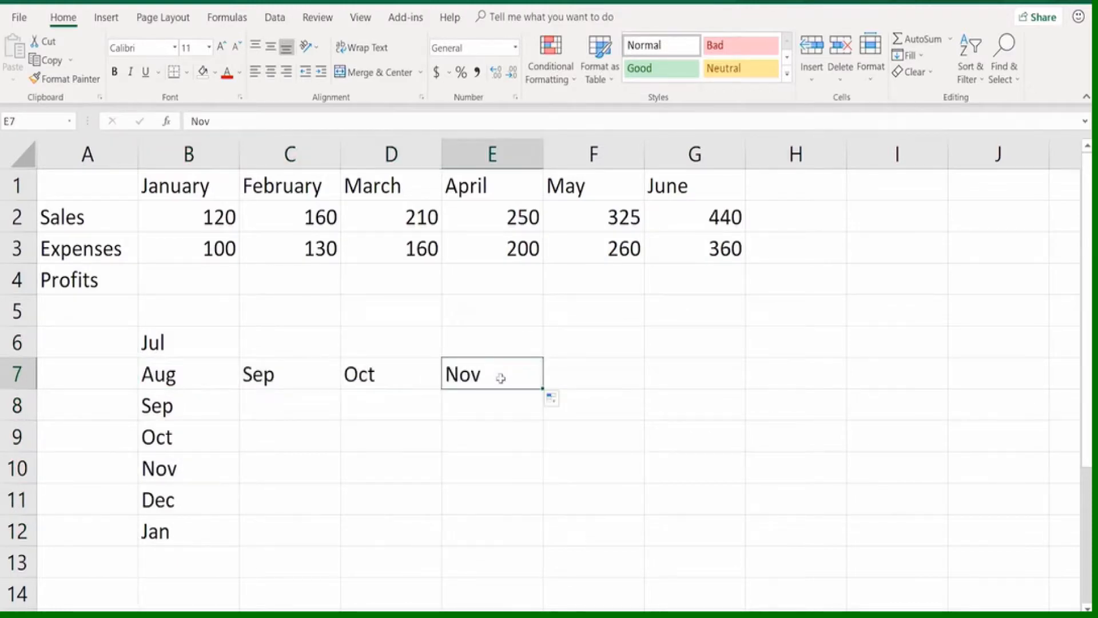
left_click_drag(542, 389, 532, 335)
left_click(526, 338)
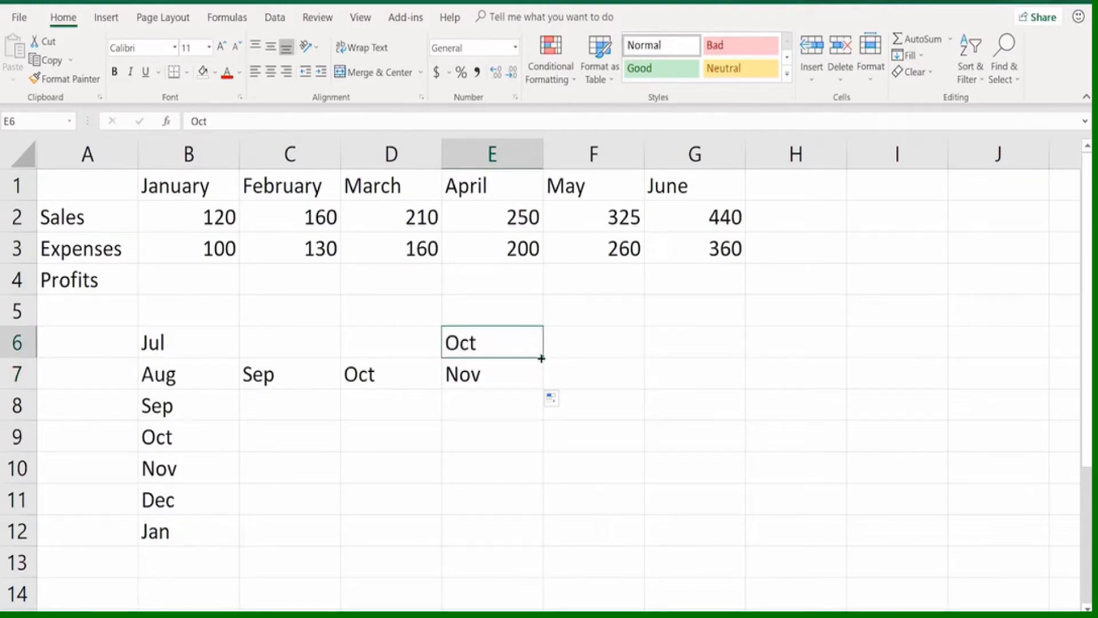
left_click_drag(543, 358, 374, 363)
left_click(358, 443)
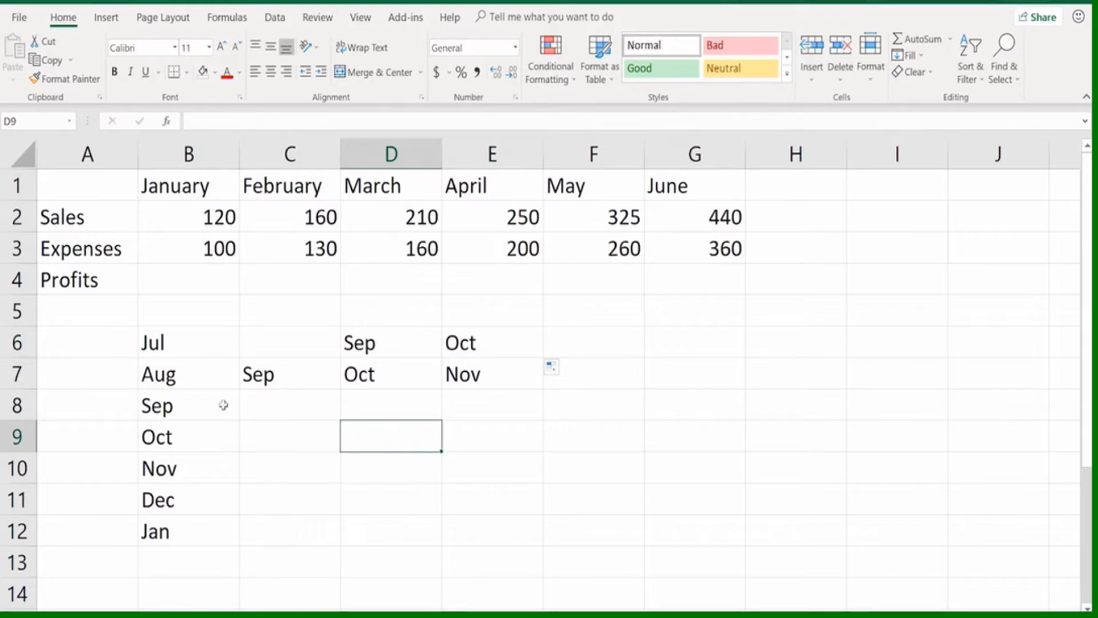
Enter Q1 in cell F6 and autofill the quarter labels down to cell F11
left_click(578, 337)
type("Q")
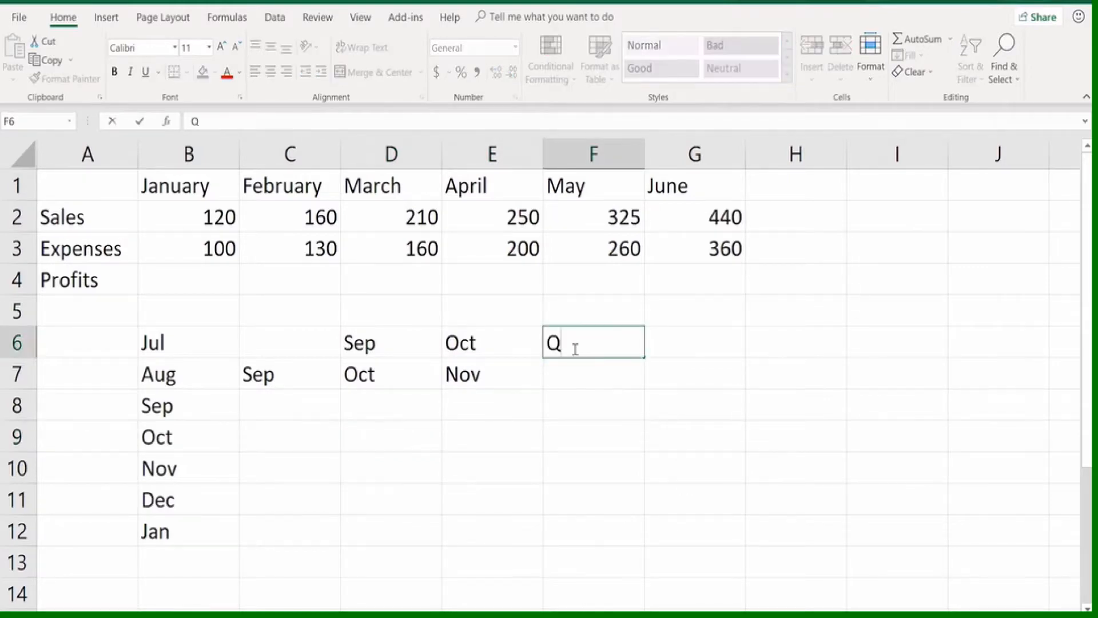
type("1")
left_click_drag(641, 359, 653, 506)
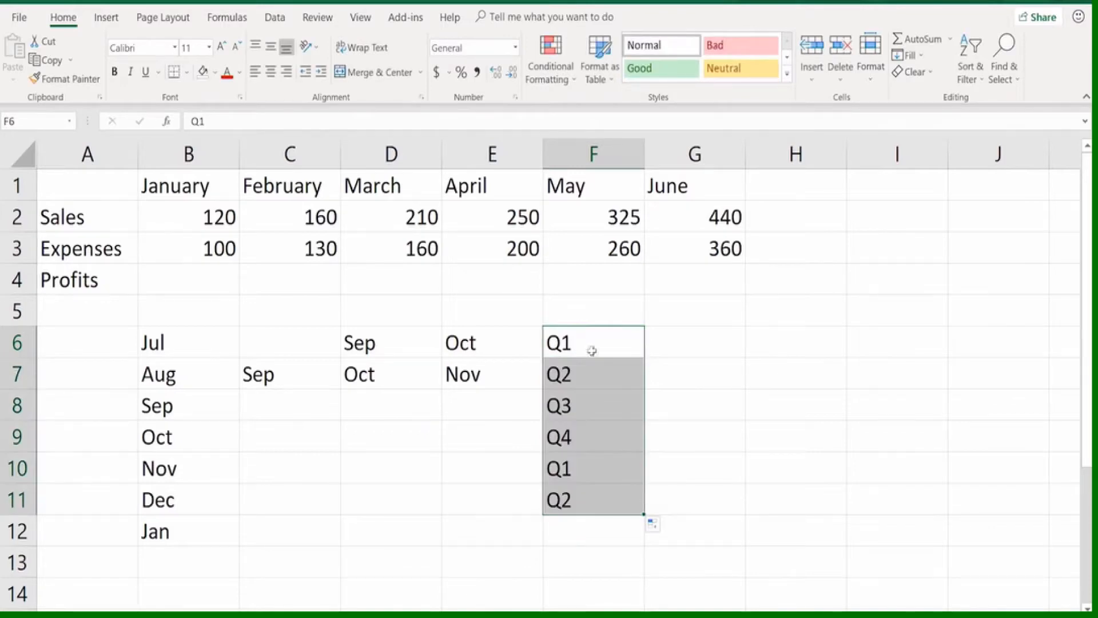
Enter the alternative quarter labels Qtr in cell G6 and Quarter in cell H6
left_click(674, 347)
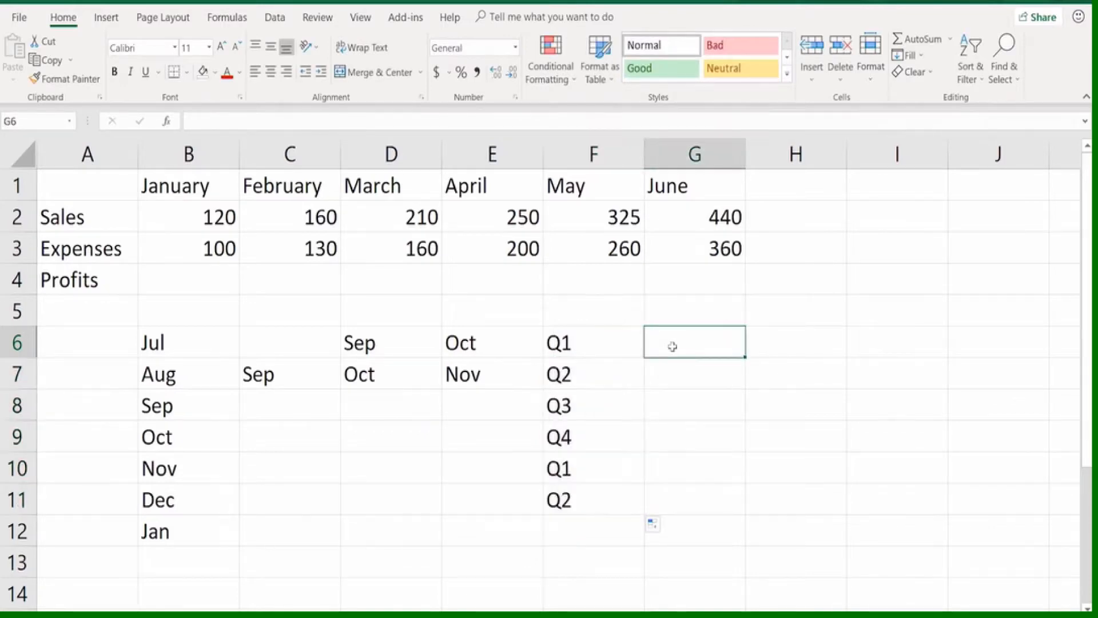
type("Qtr")
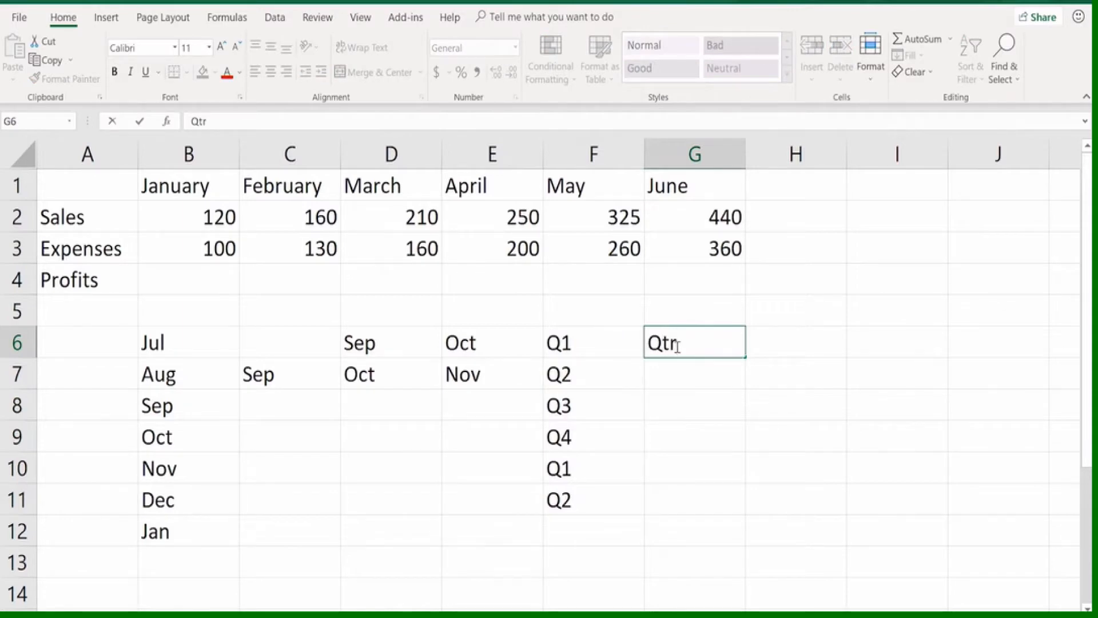
key("Tab")
type("Quarter")
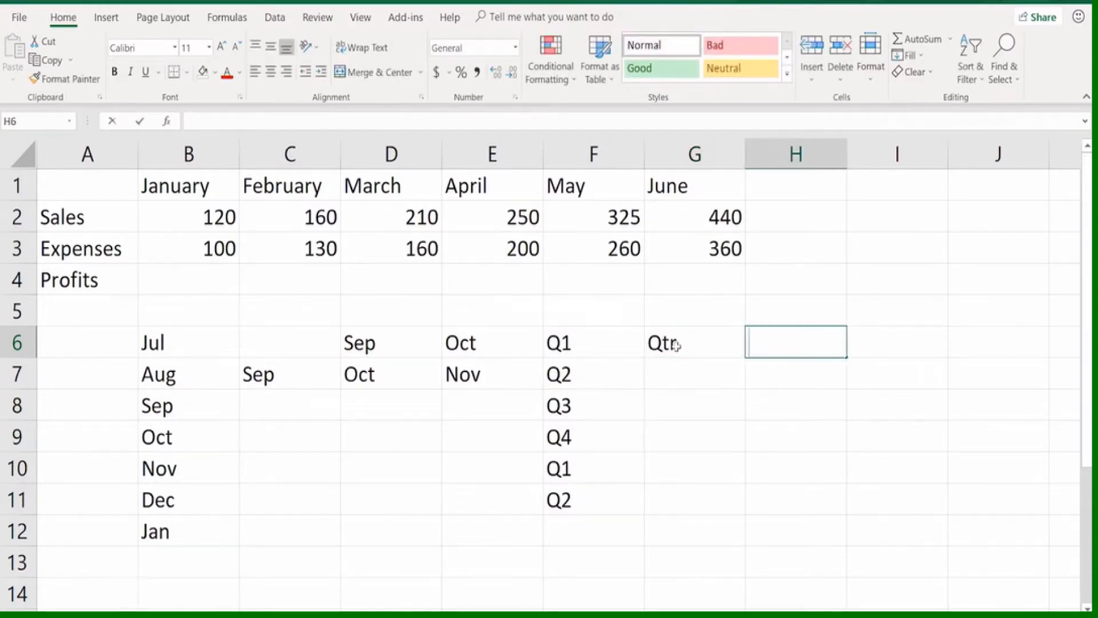
key("Return")
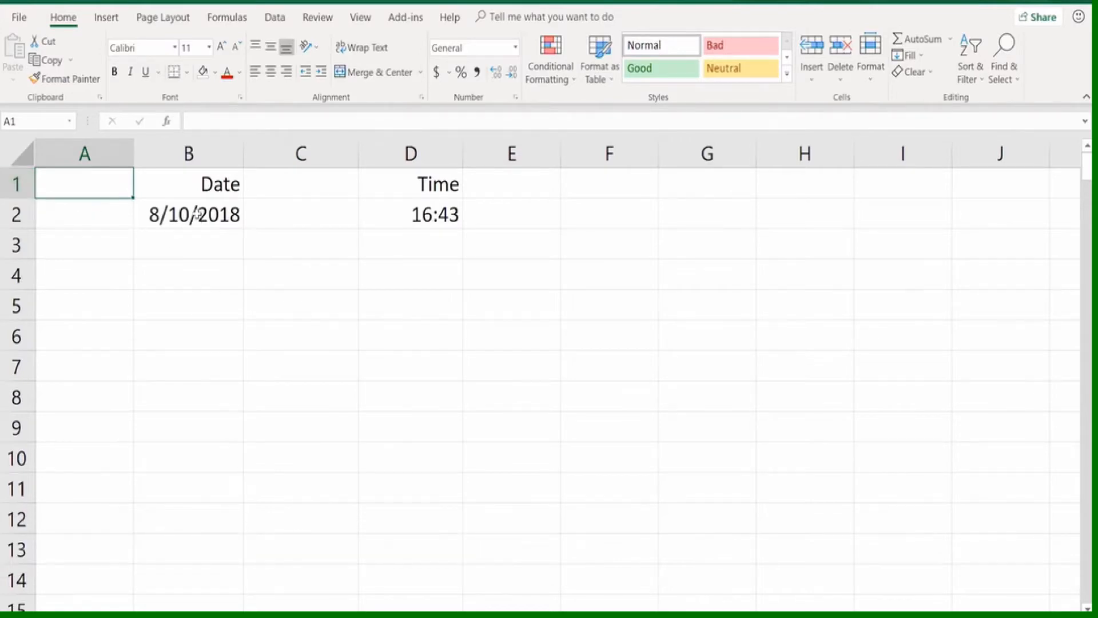
Check the date entry in cell B2 and enter the date as 8-10-18 with dashes in cell B3
left_click(197, 215)
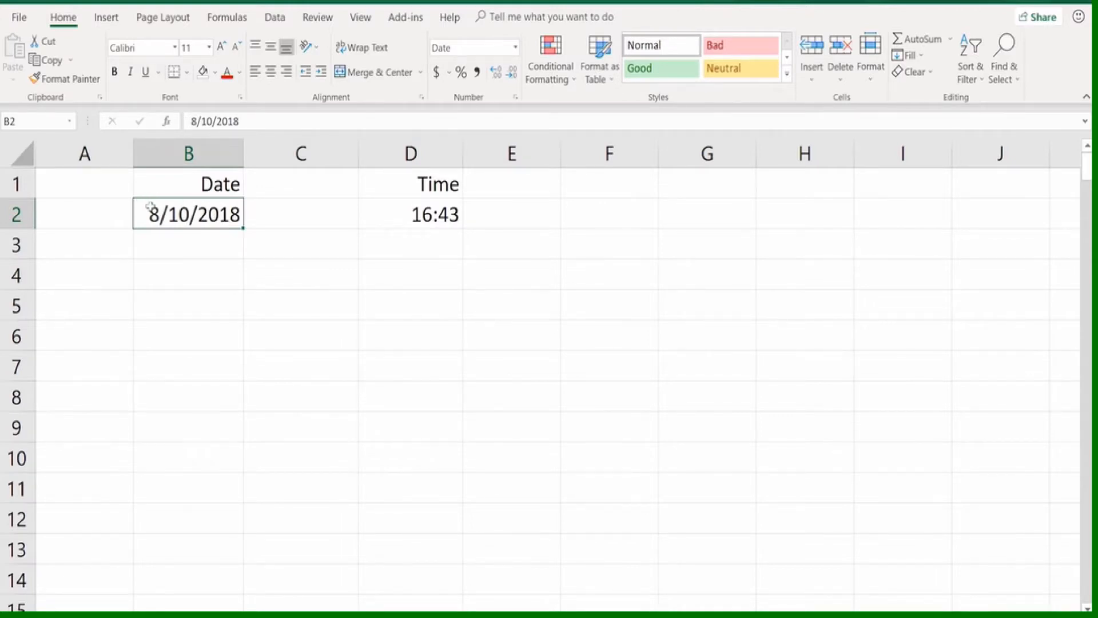
left_click(182, 247)
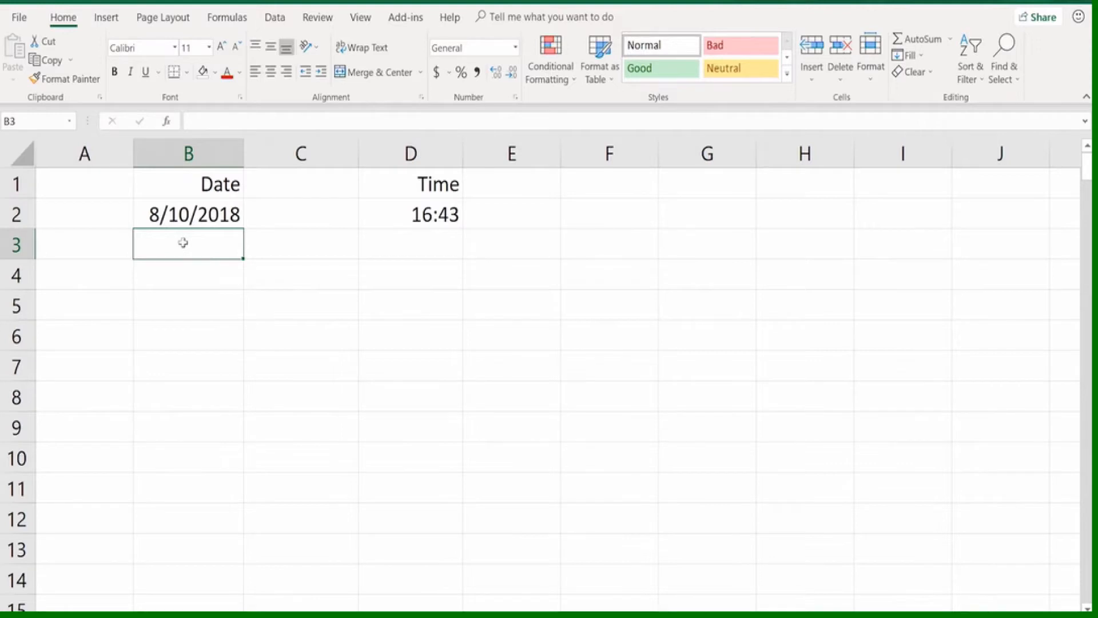
type("8-1")
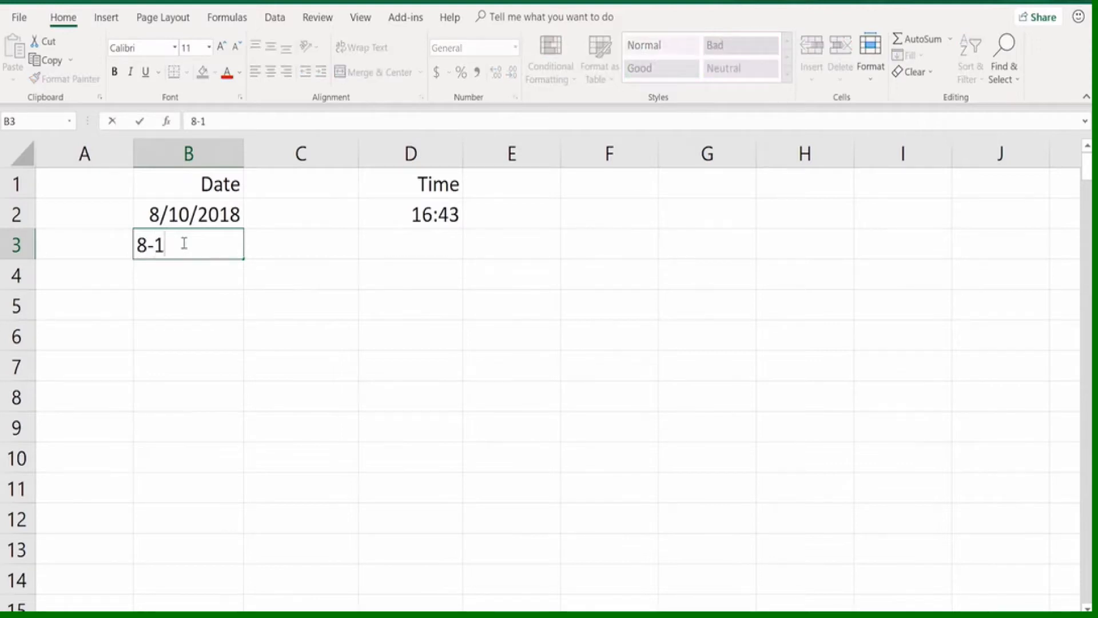
type("0-18")
key("Return")
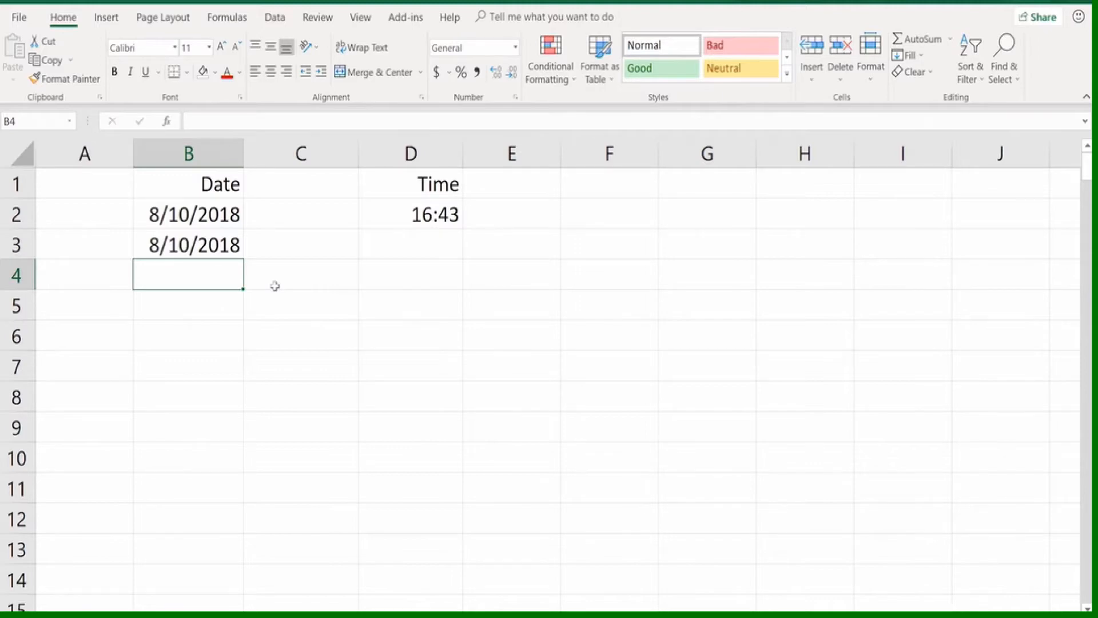
Enter 11/31/2018 in cell B4 and widen column B to compare the entry's alignment with the dates above
type("11/3")
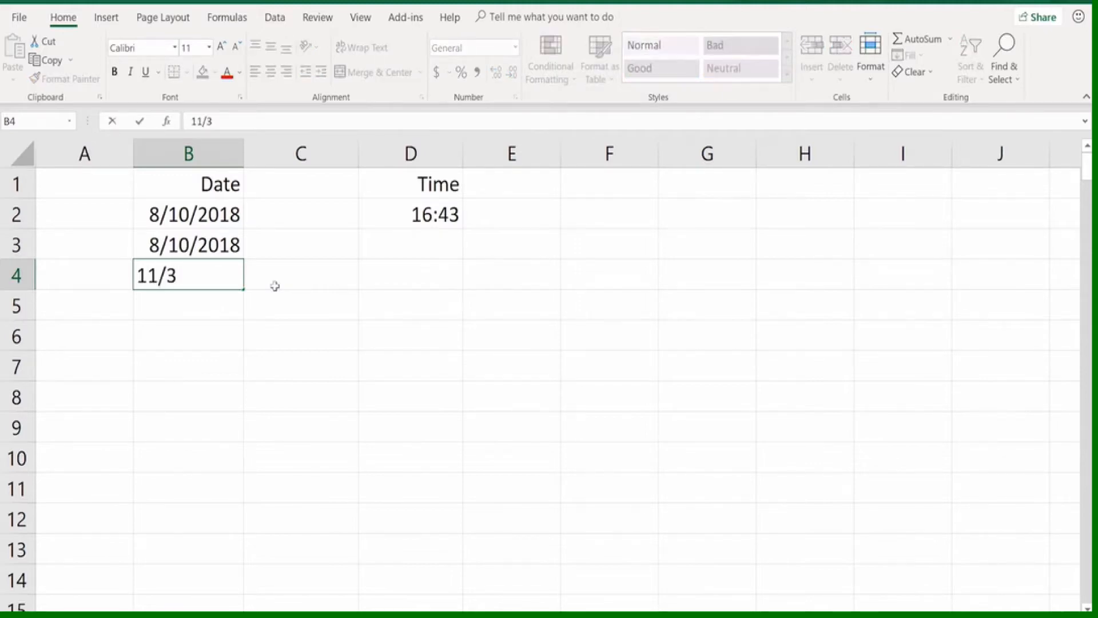
type("1/2018")
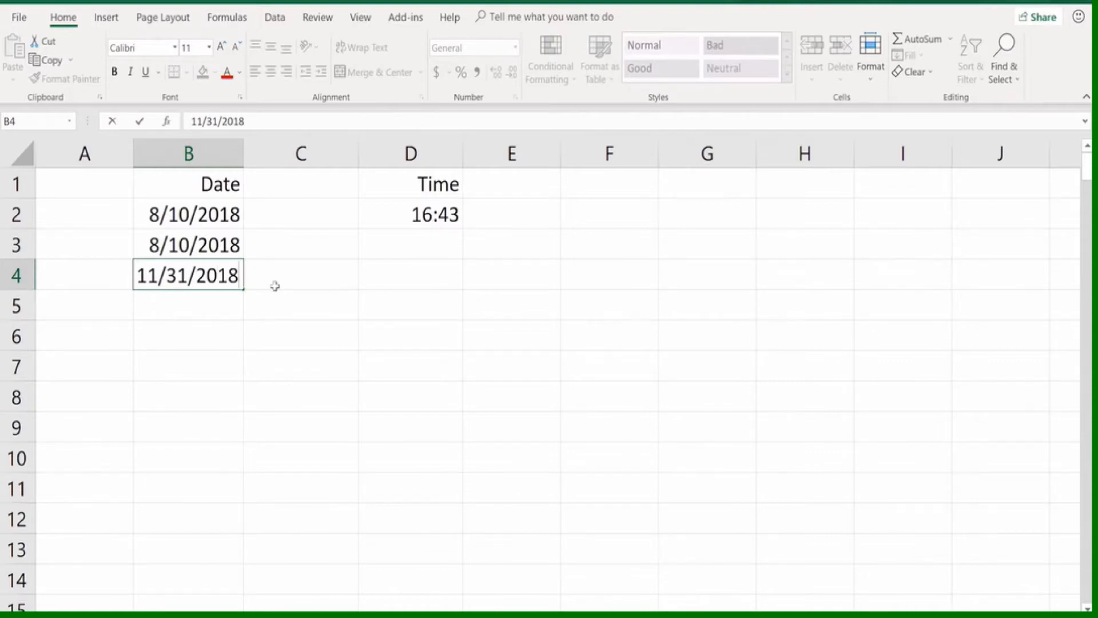
key("Return")
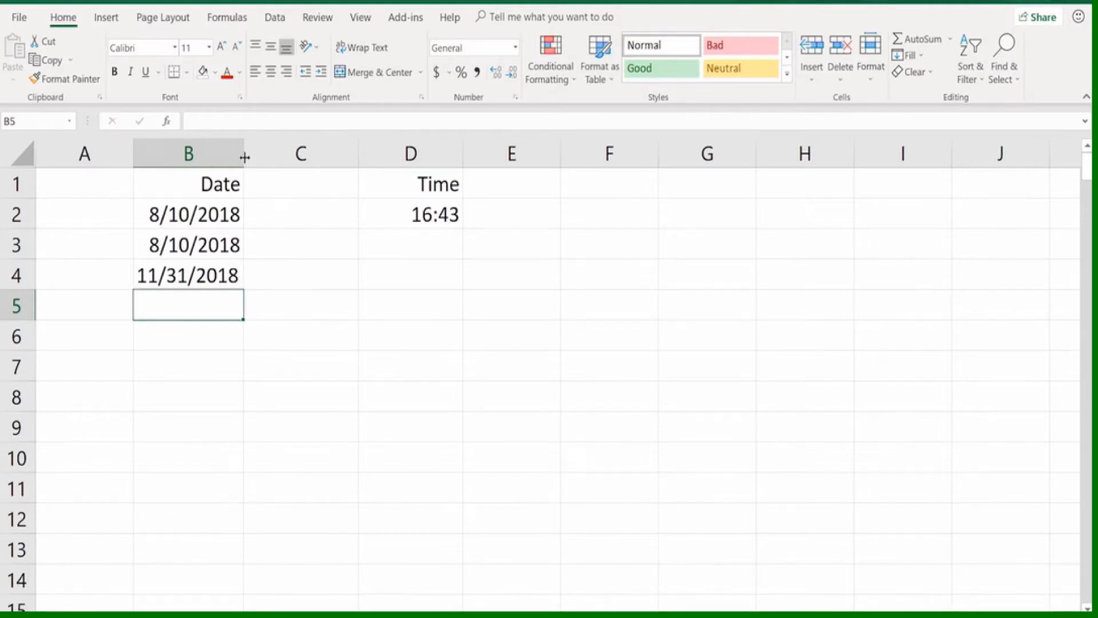
left_click_drag(245, 154, 267, 154)
left_click(237, 260)
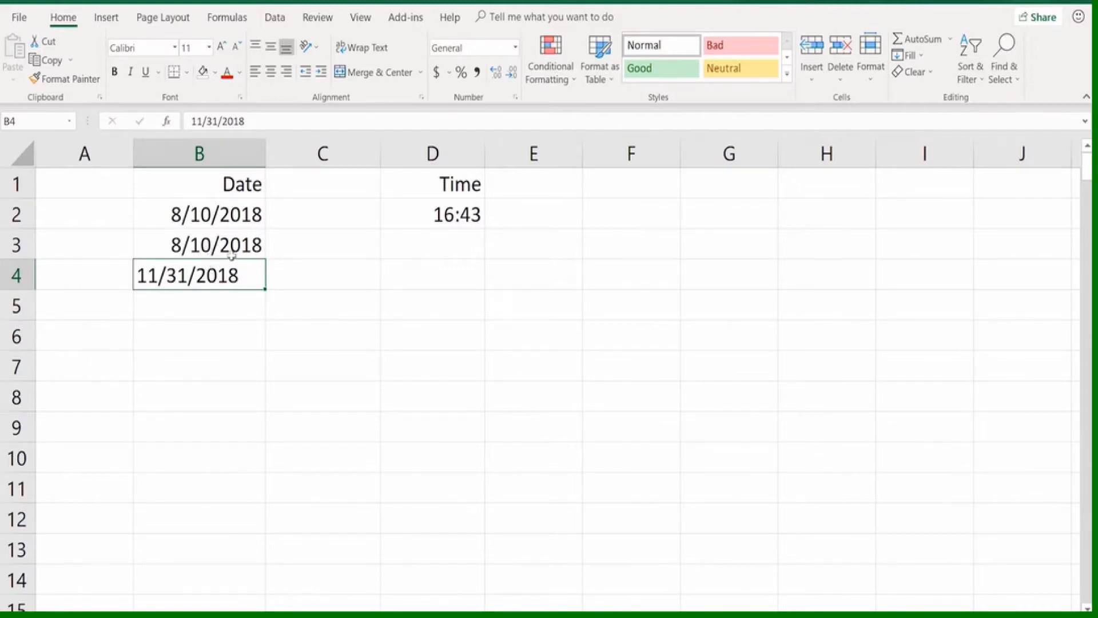
left_click(241, 220)
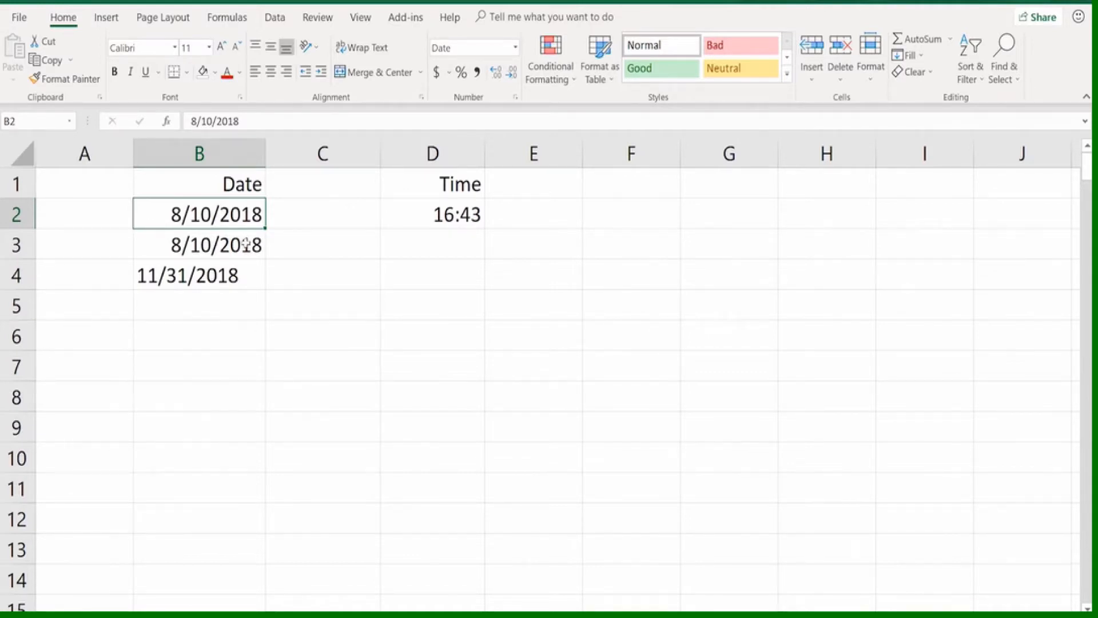
Enter the formula =B2+100 in cell C2 to add 100 days to the date in B2, and check the formula
left_click(290, 215)
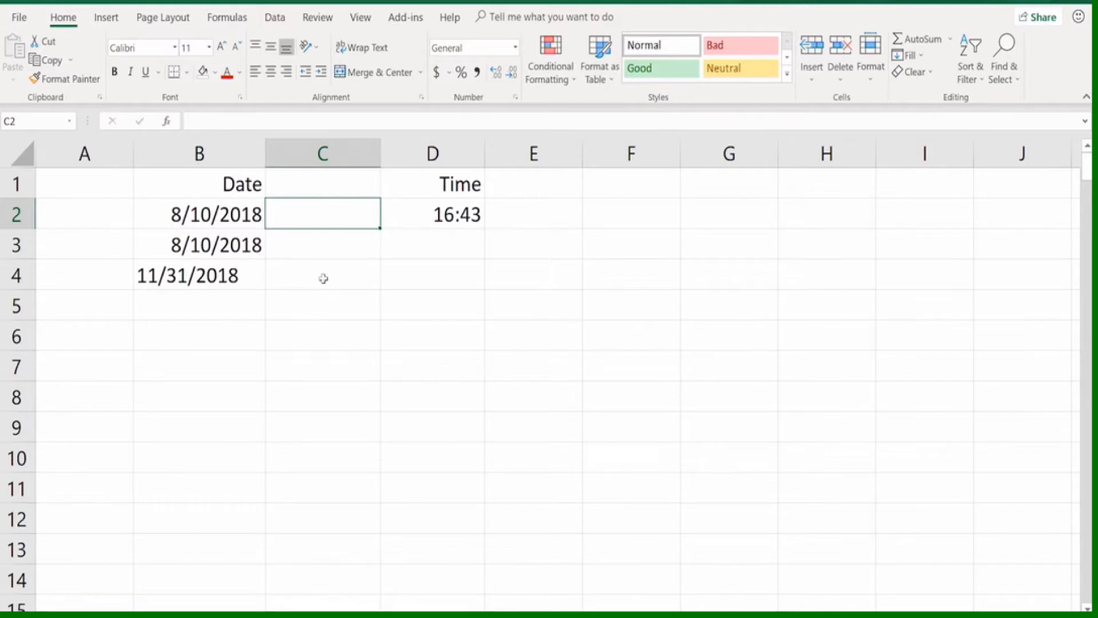
type("=")
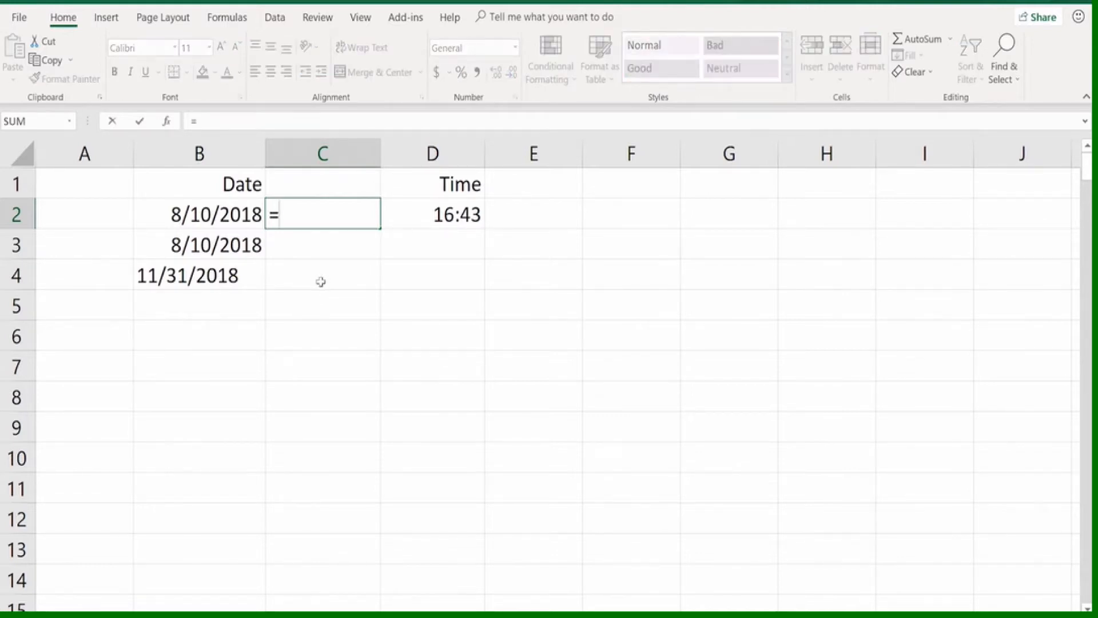
left_click(245, 213)
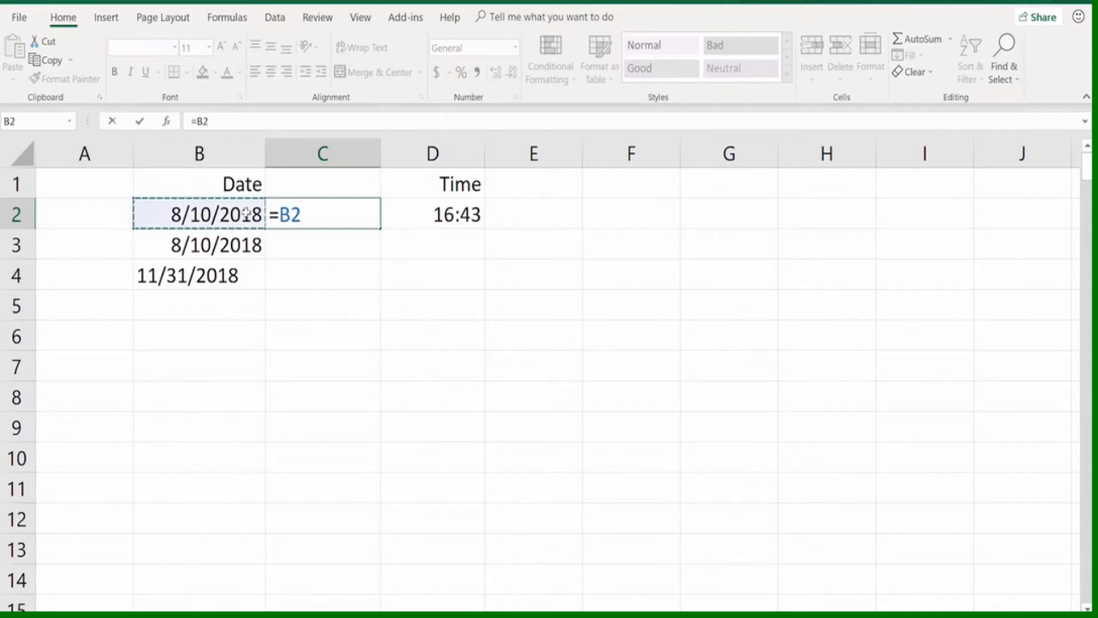
type("+100")
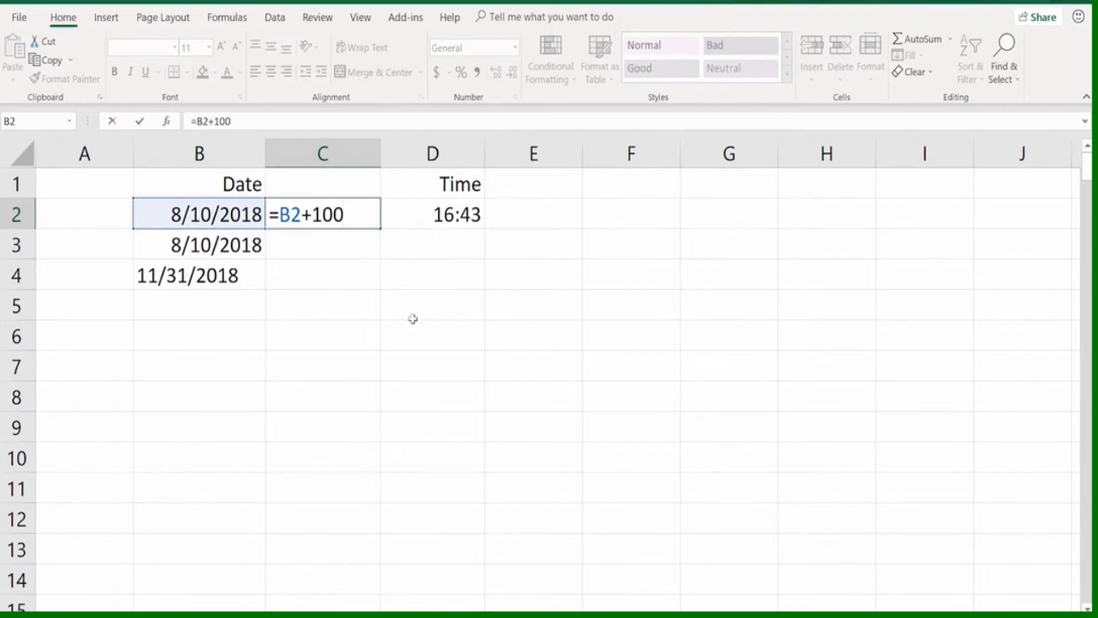
key("Return")
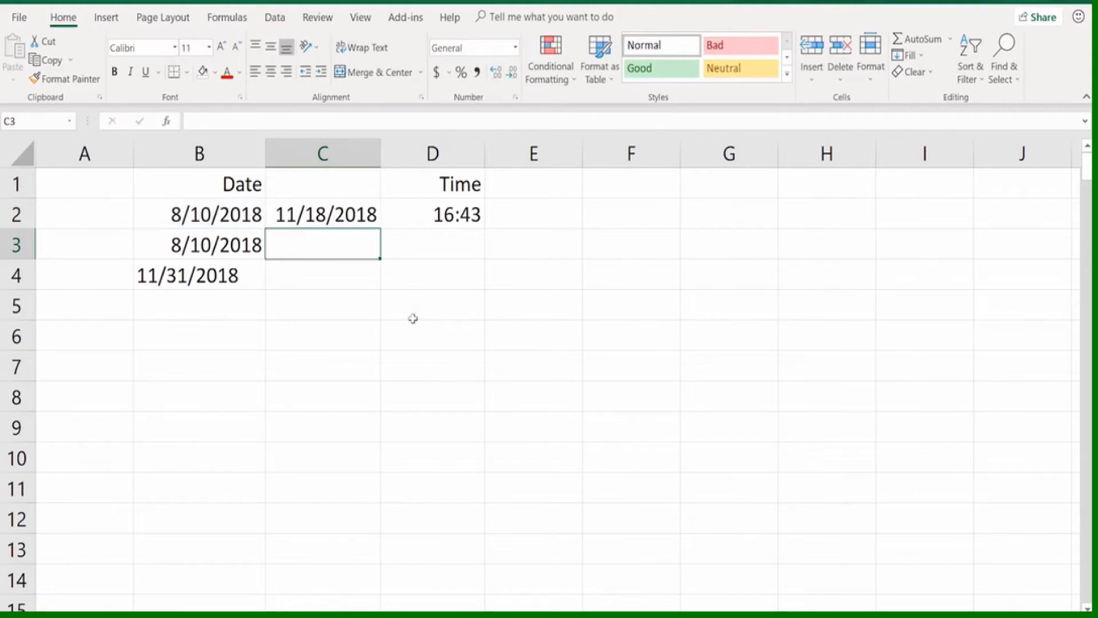
left_click(345, 218)
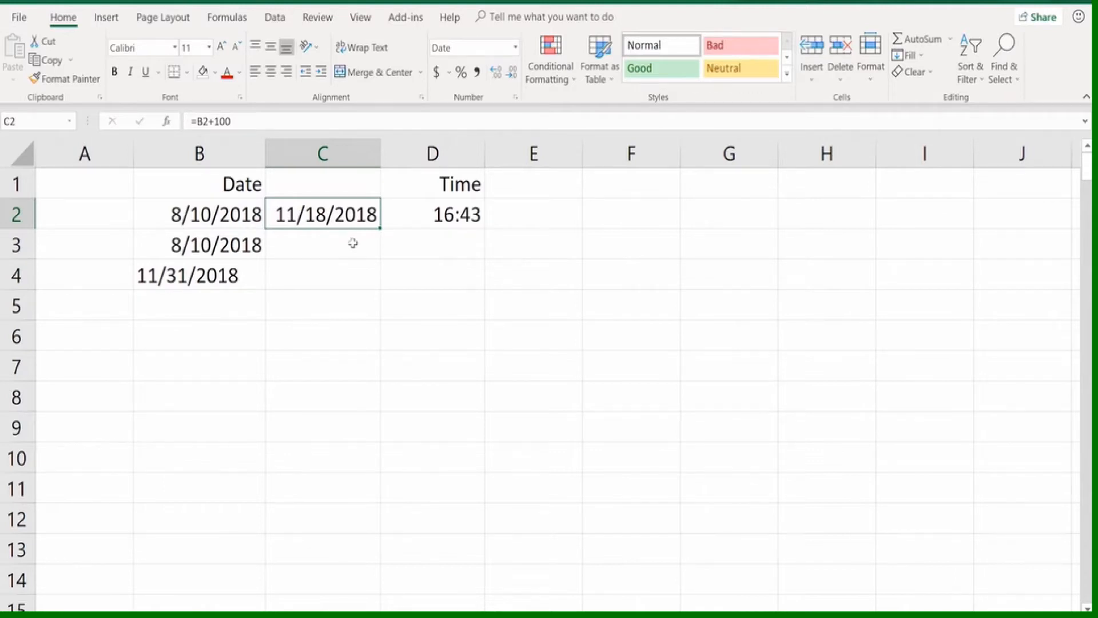
Check the time entry in cell D2 and enter the time as 4:43 p in cell E2
left_click(417, 208)
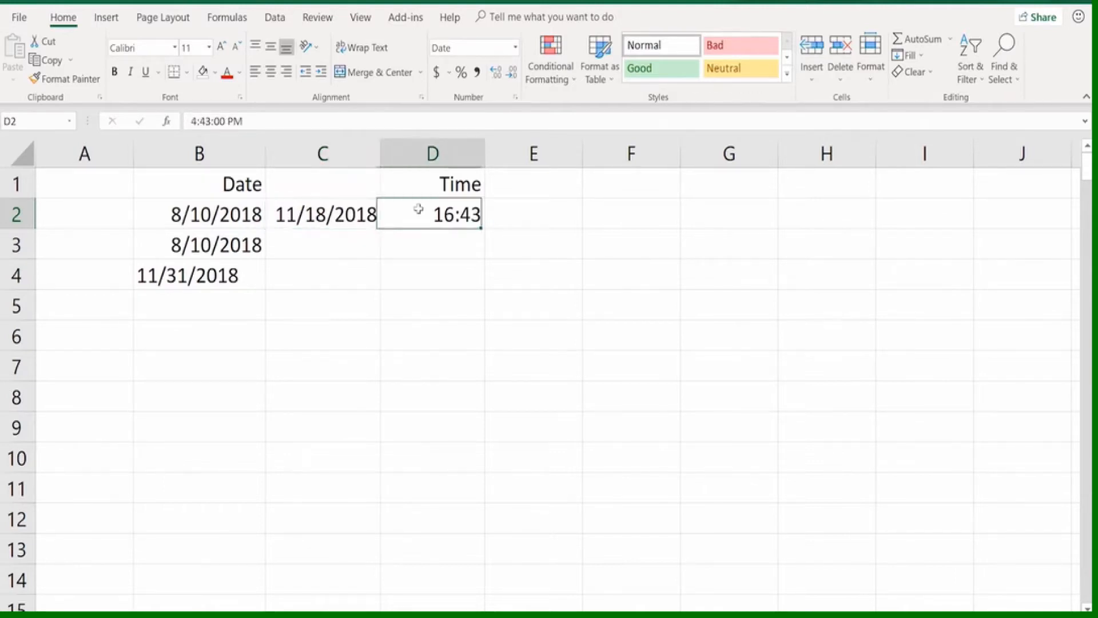
left_click(521, 210)
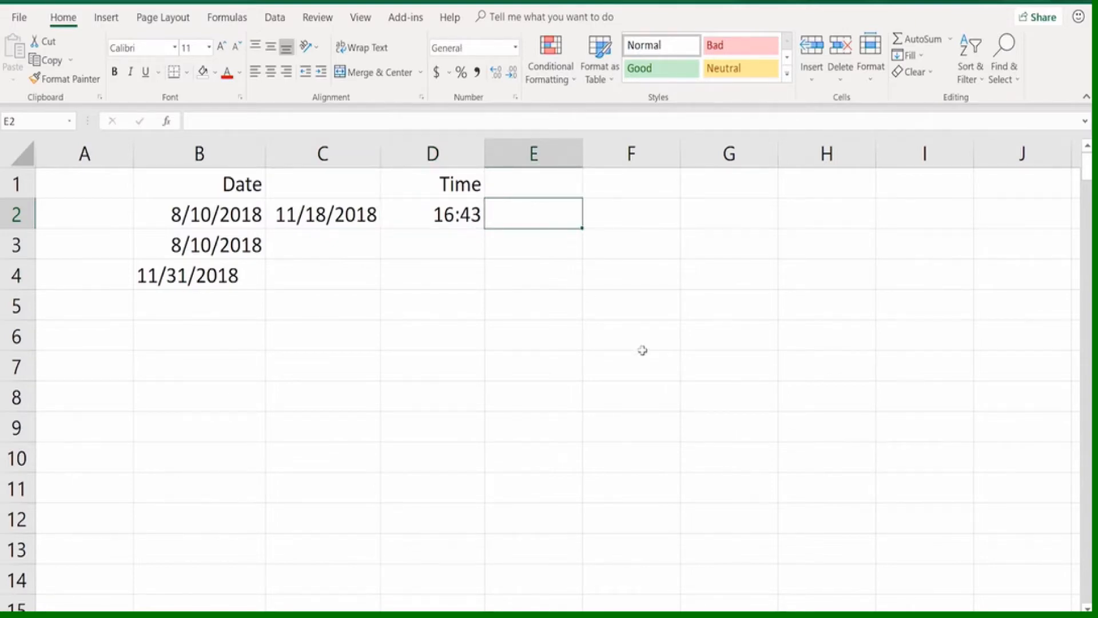
type("4")
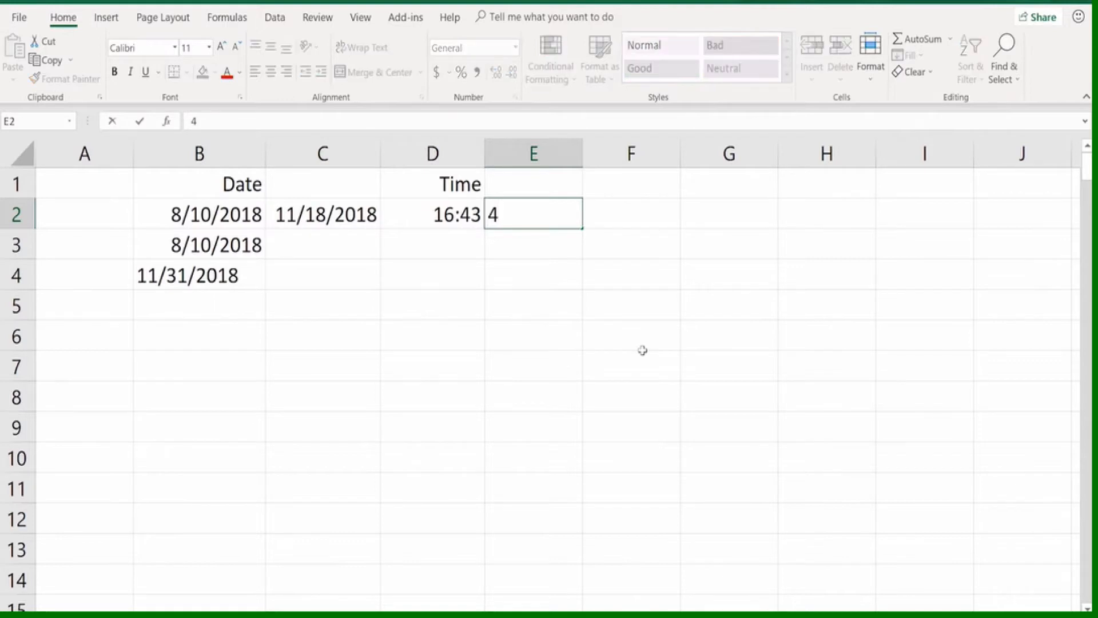
type(":43 p")
key("Return")
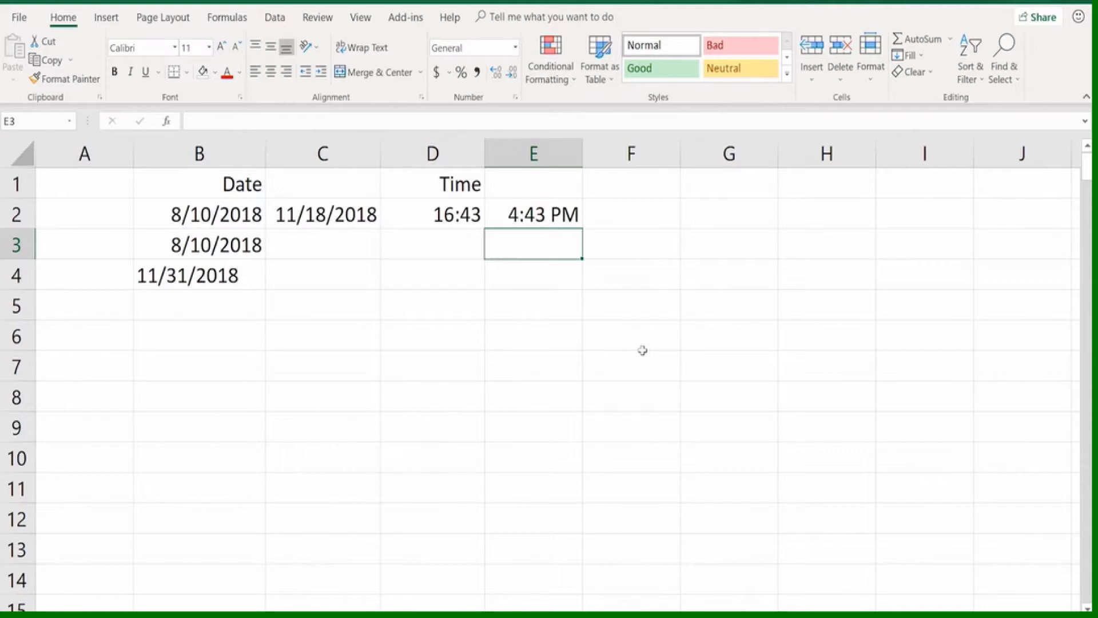
left_click(514, 214)
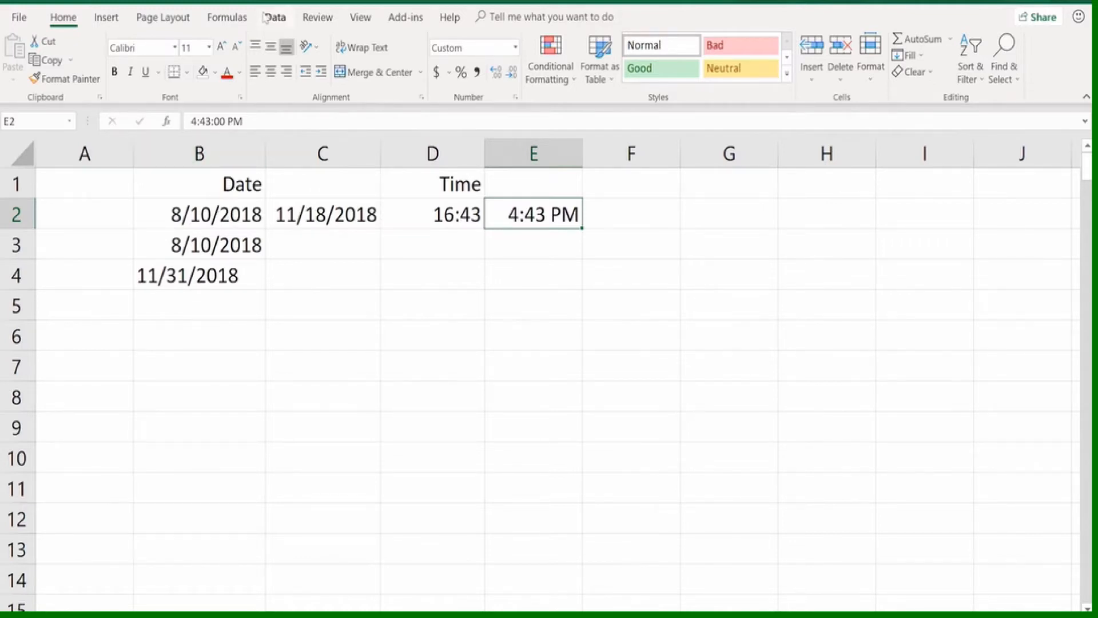
Look through the available Date & Time functions without inserting one
left_click(222, 20)
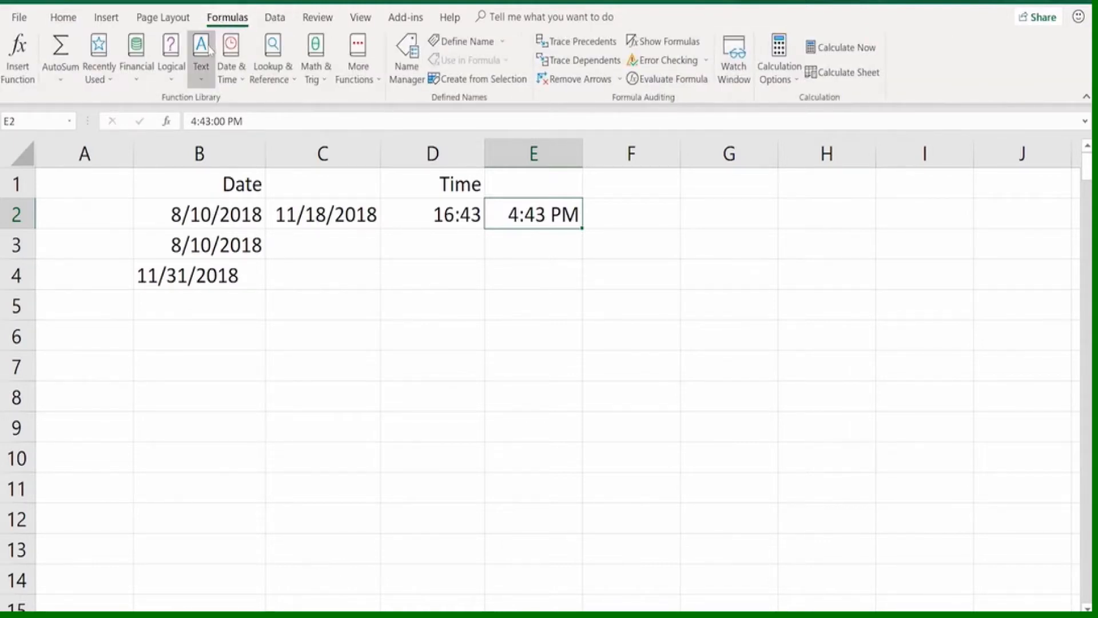
left_click(230, 52)
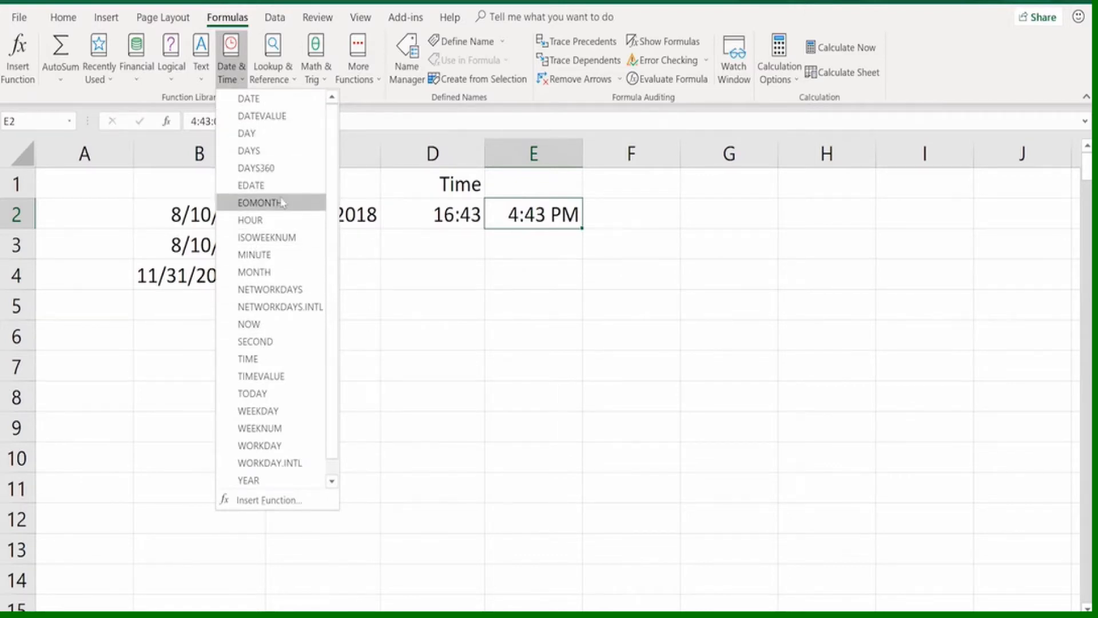
left_click(411, 252)
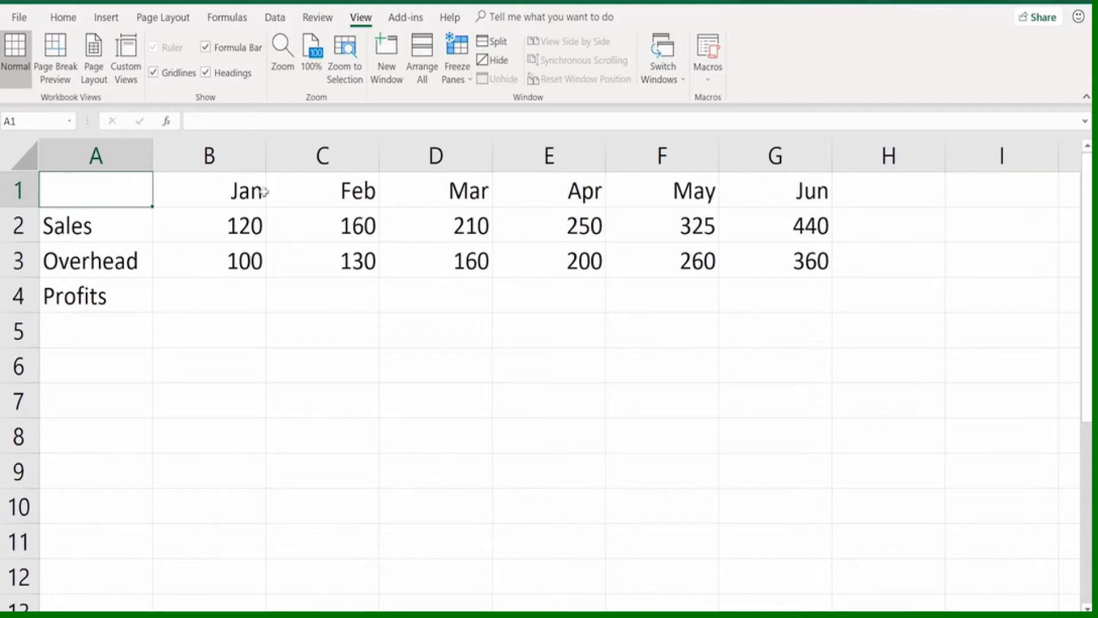
Clear the Sales row contents in A2:G2 and undo the clearing
left_click(147, 237)
left_click_drag(148, 237, 769, 224)
key("ctrl+c")
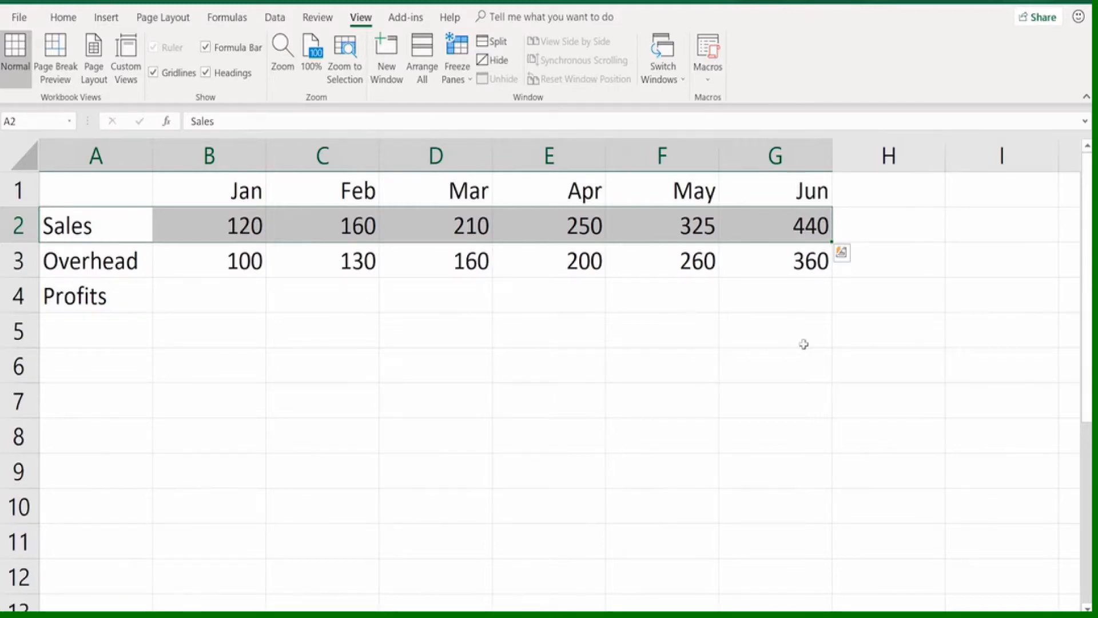
key("Delete")
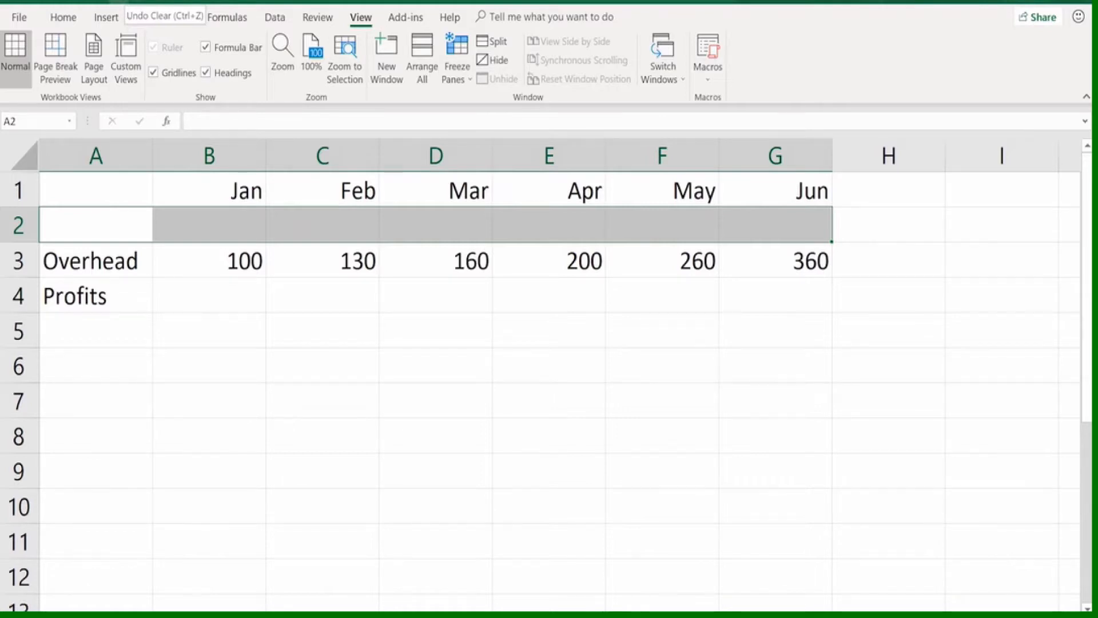
key("ctrl+z")
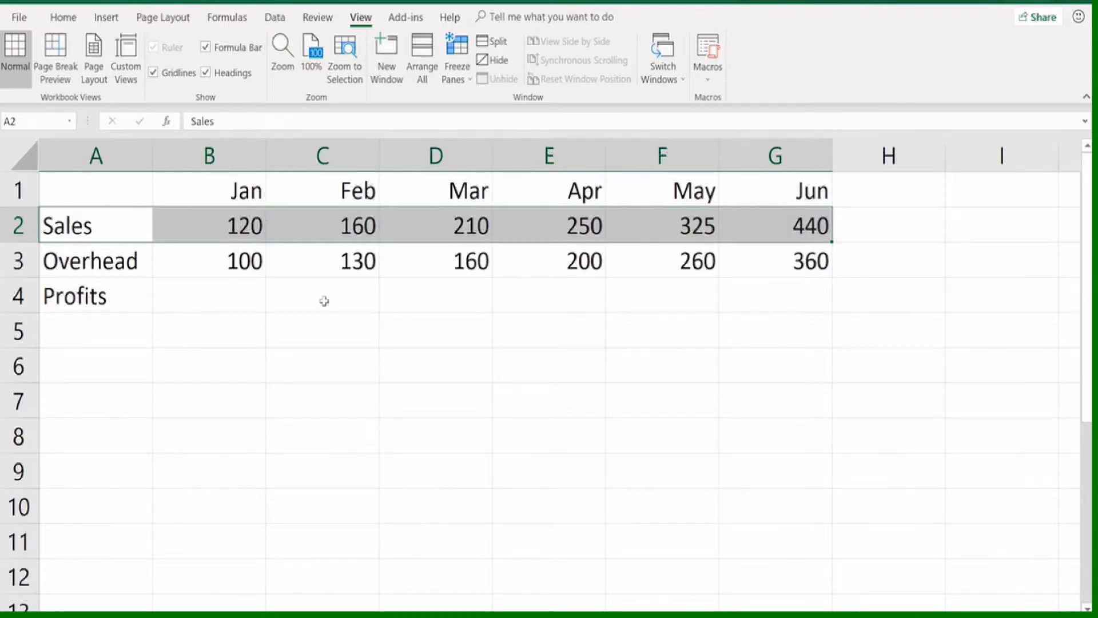
Redo the clearing of the Sales row and undo it again to restore the data
left_click(334, 336)
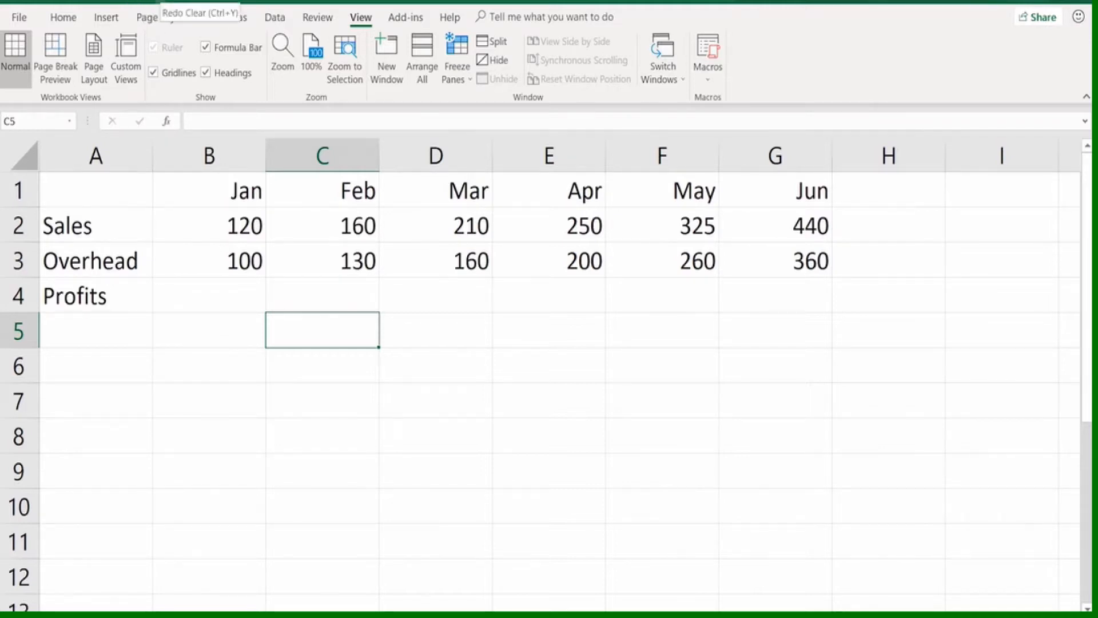
left_click(160, 1)
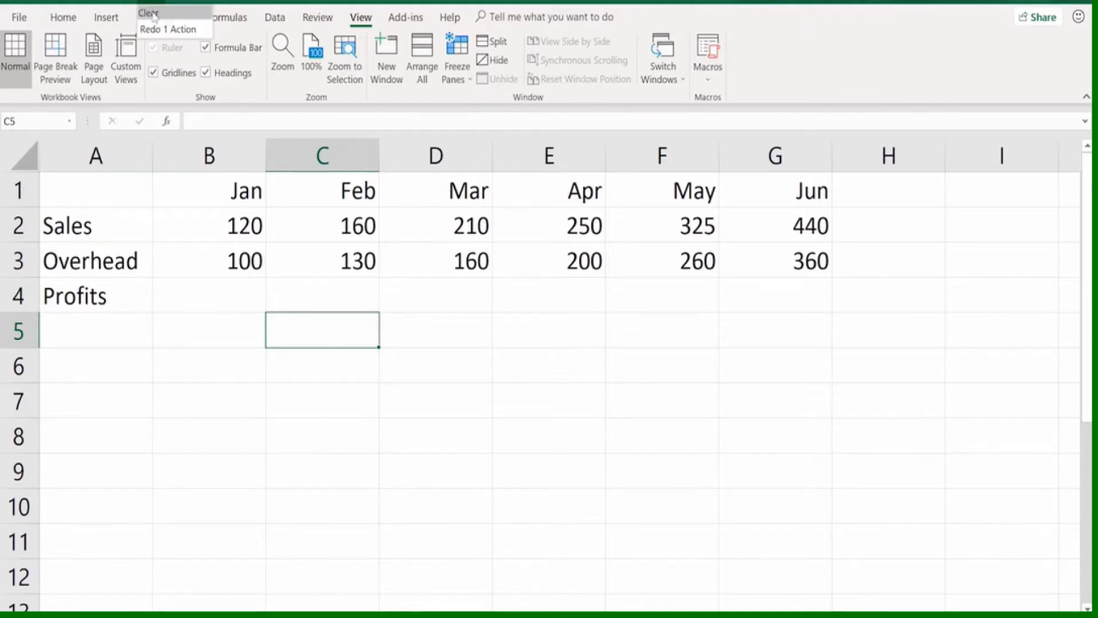
left_click(152, 15)
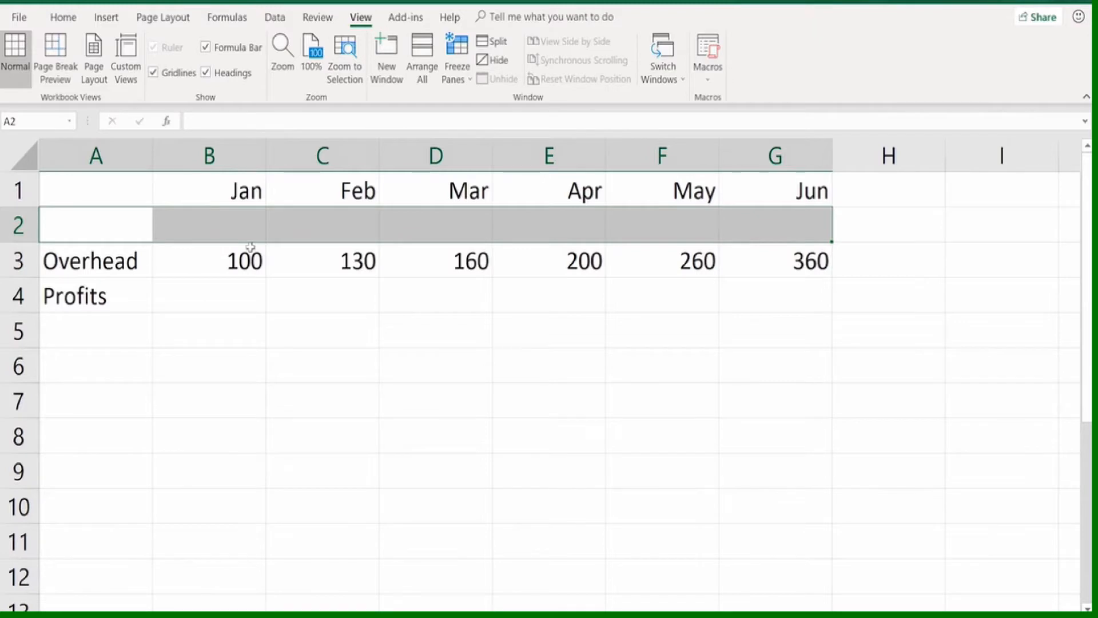
key("ctrl+v")
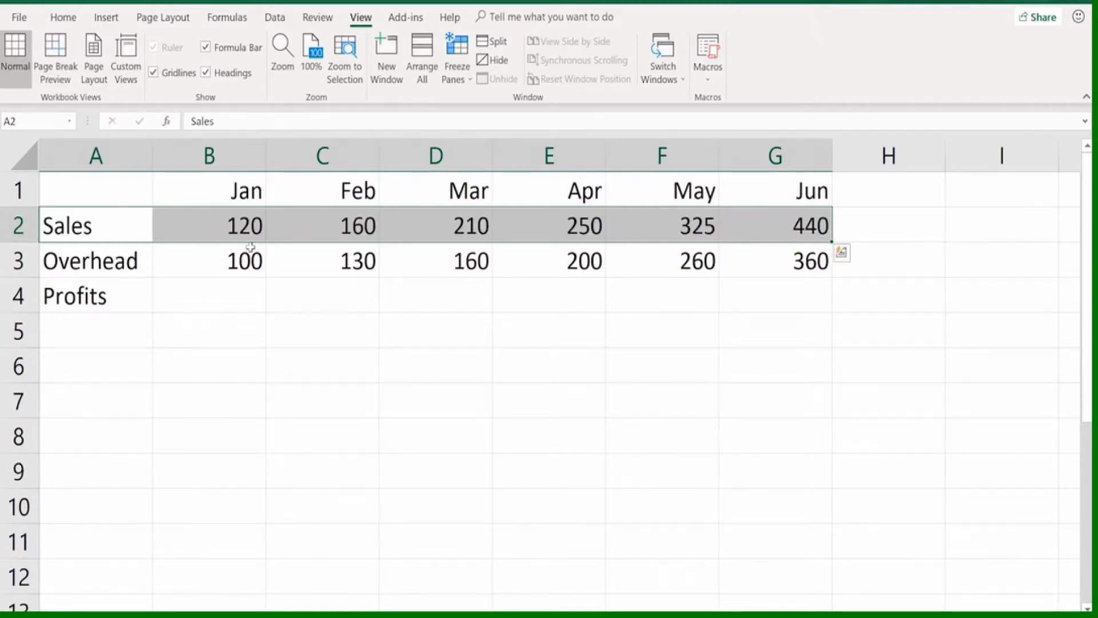
left_click(116, 189)
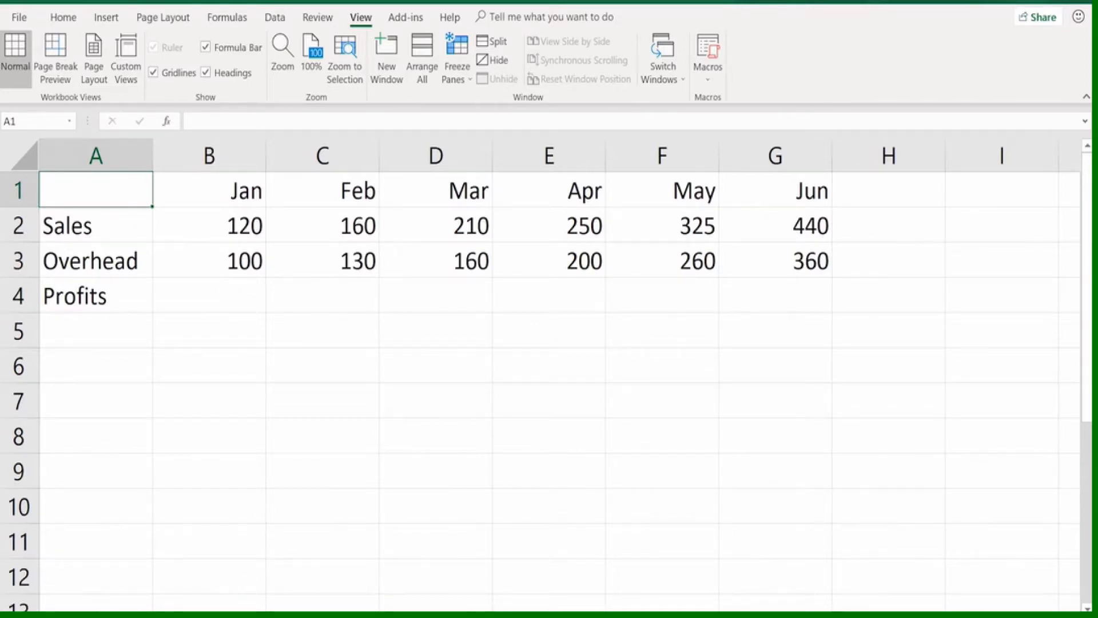
Review the commands available for the worksheet, such as Delete and Rename, without applying any
right_click(255, 614)
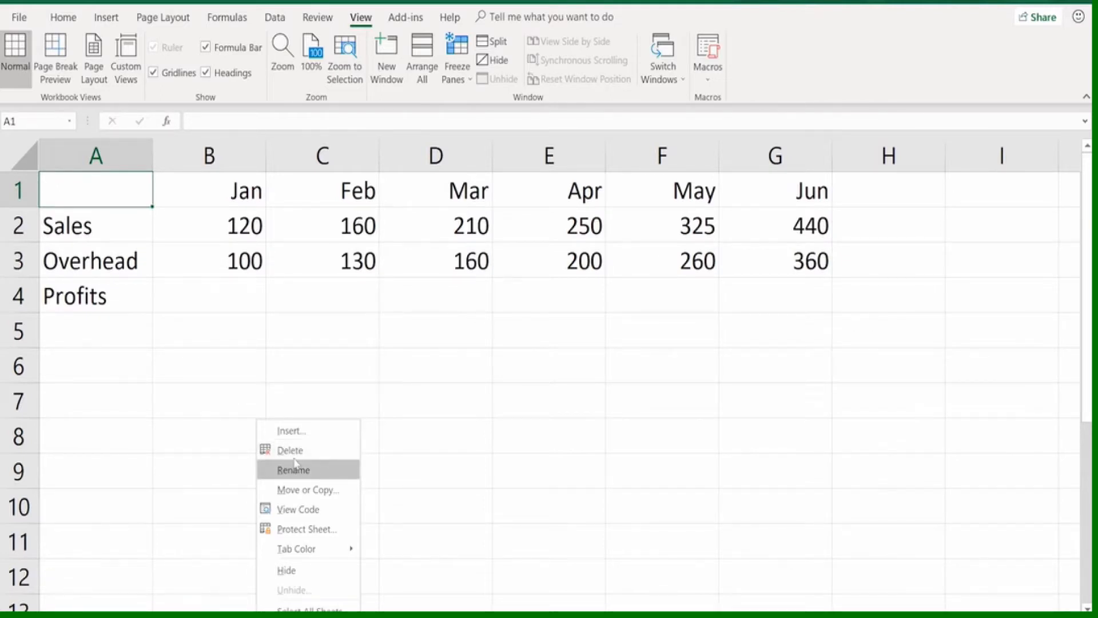
left_click(223, 405)
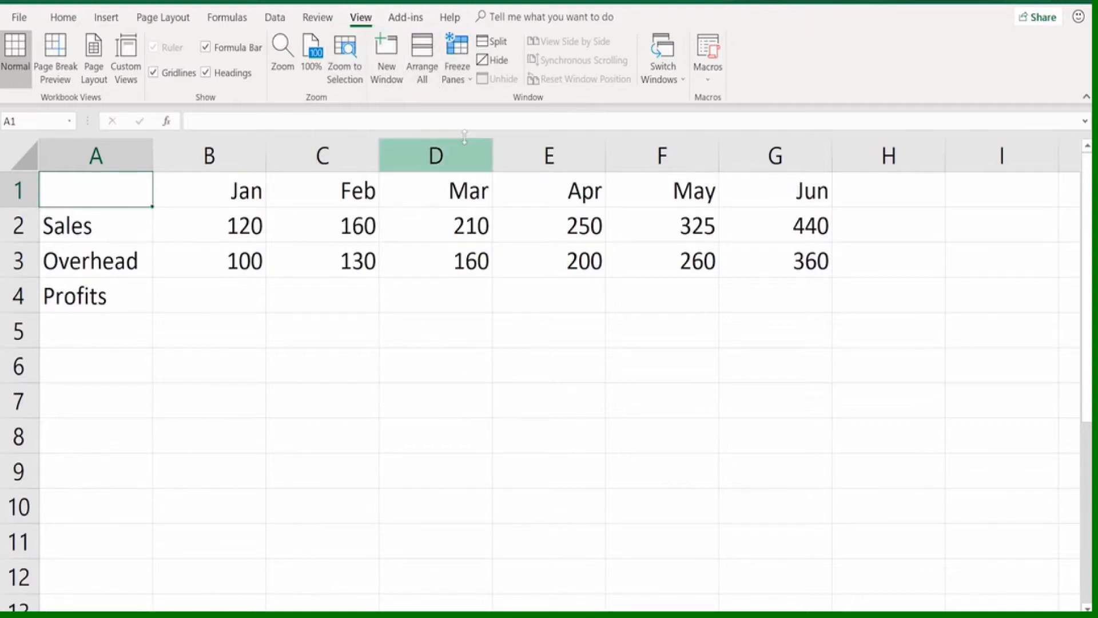
left_click(445, 328)
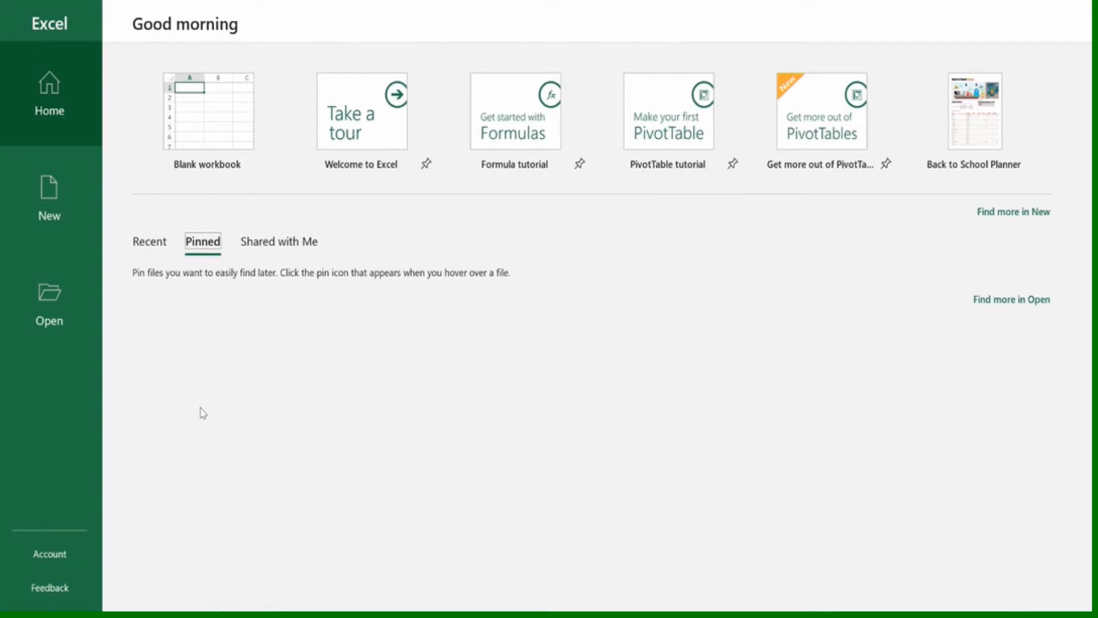
Create a blank workbook and enter the row labels Sales, Expenses and Profits in A2:A4
left_click(211, 132)
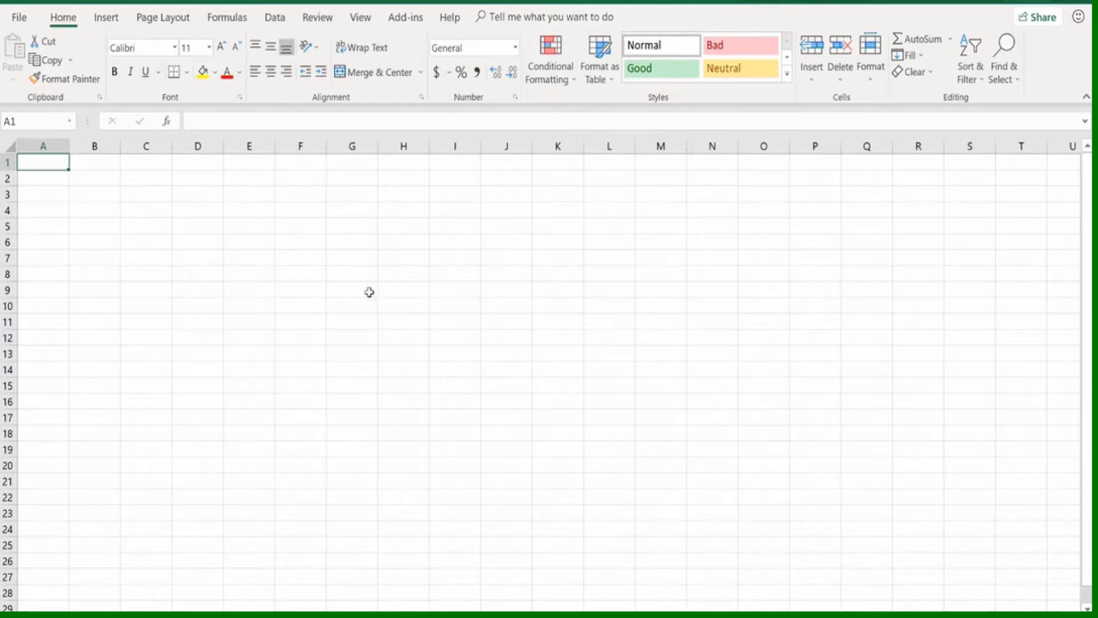
left_click(47, 177)
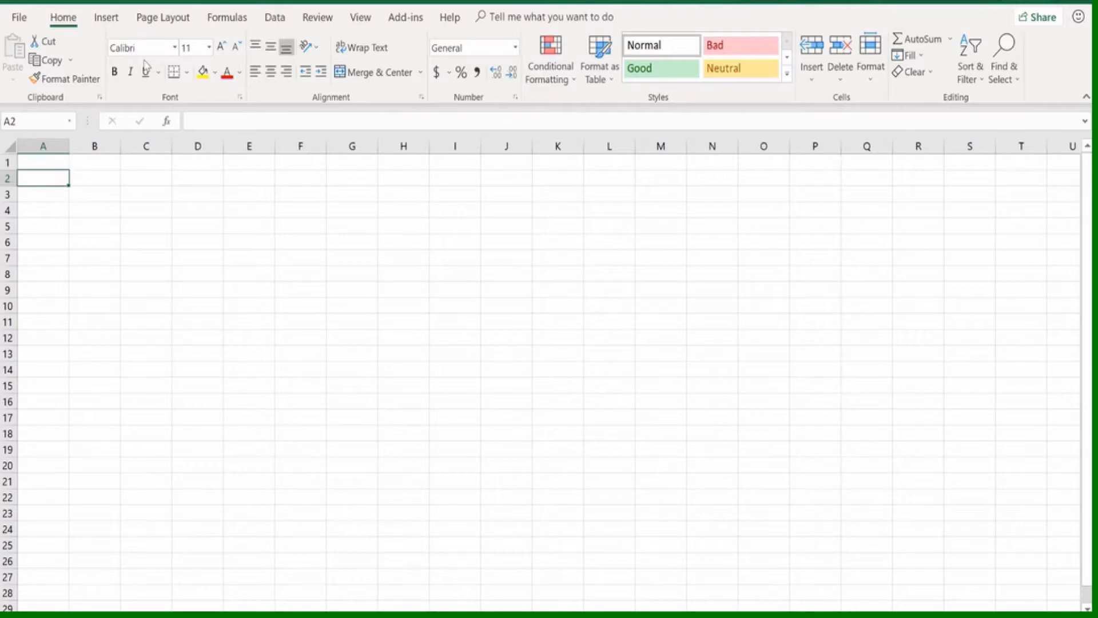
type("Sales")
key("Return")
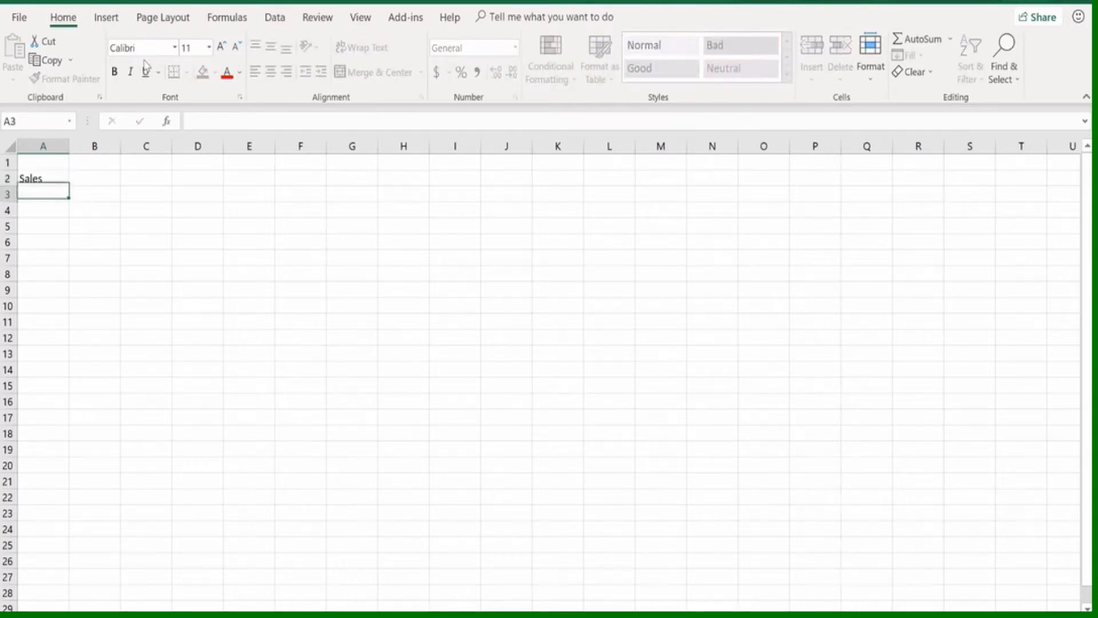
type("Expenses")
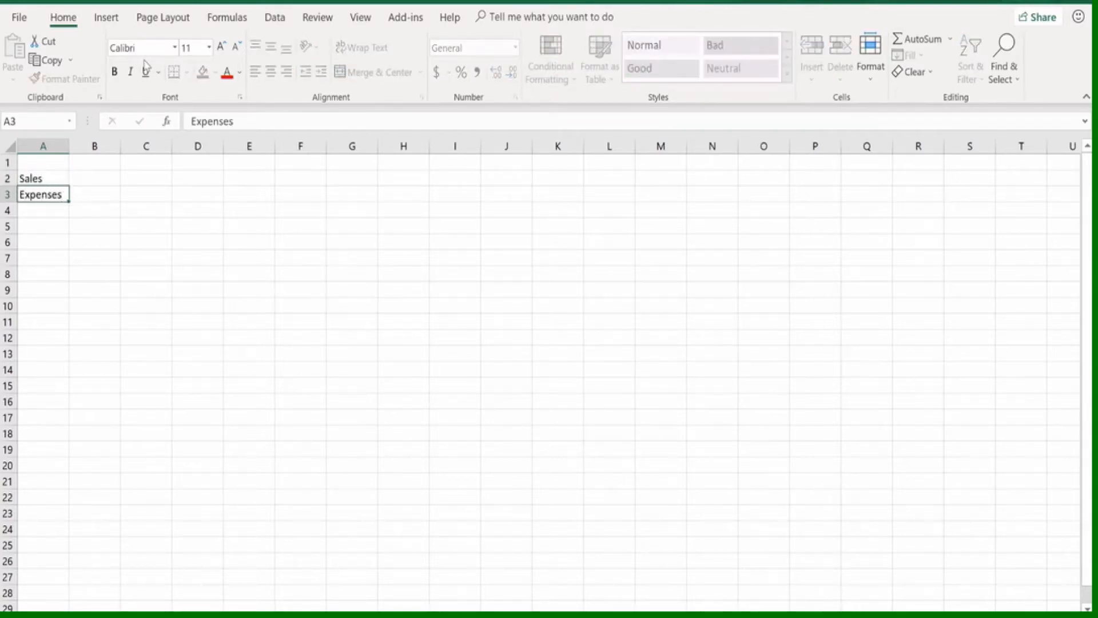
key("Return")
type("Pro")
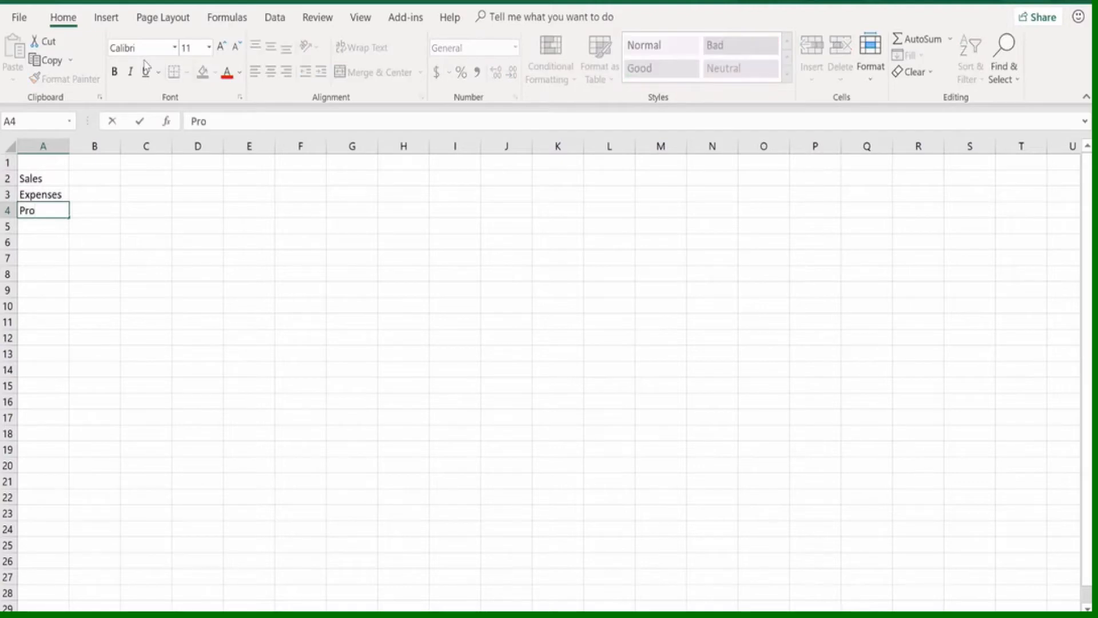
type("fits")
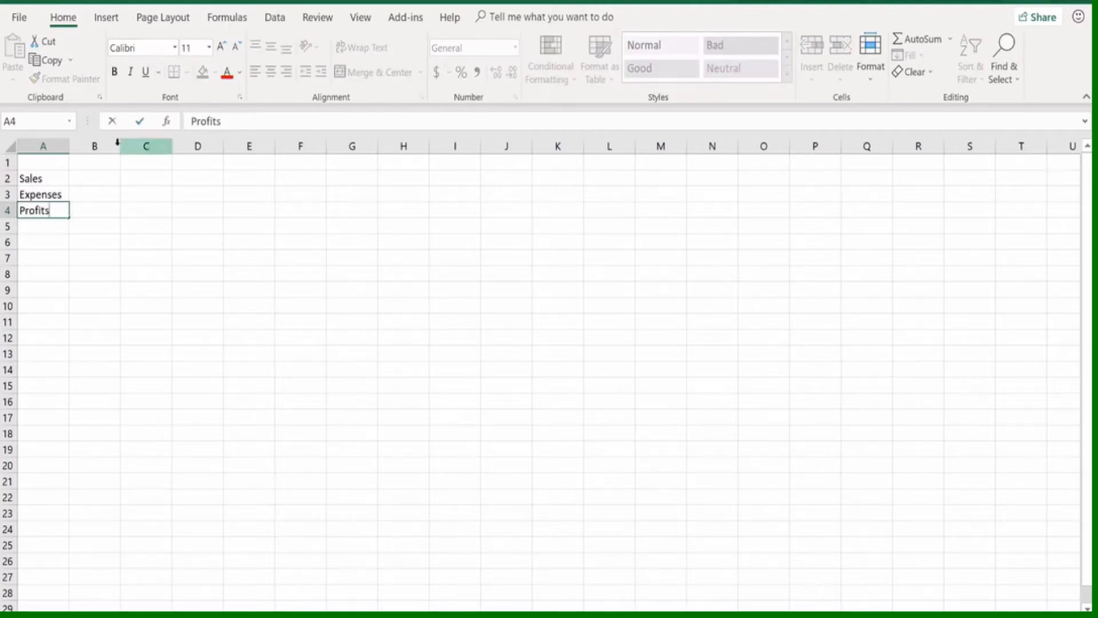
Enter January in B1 and autofill the month headings across to June in G1
left_click(98, 161)
type("Ja")
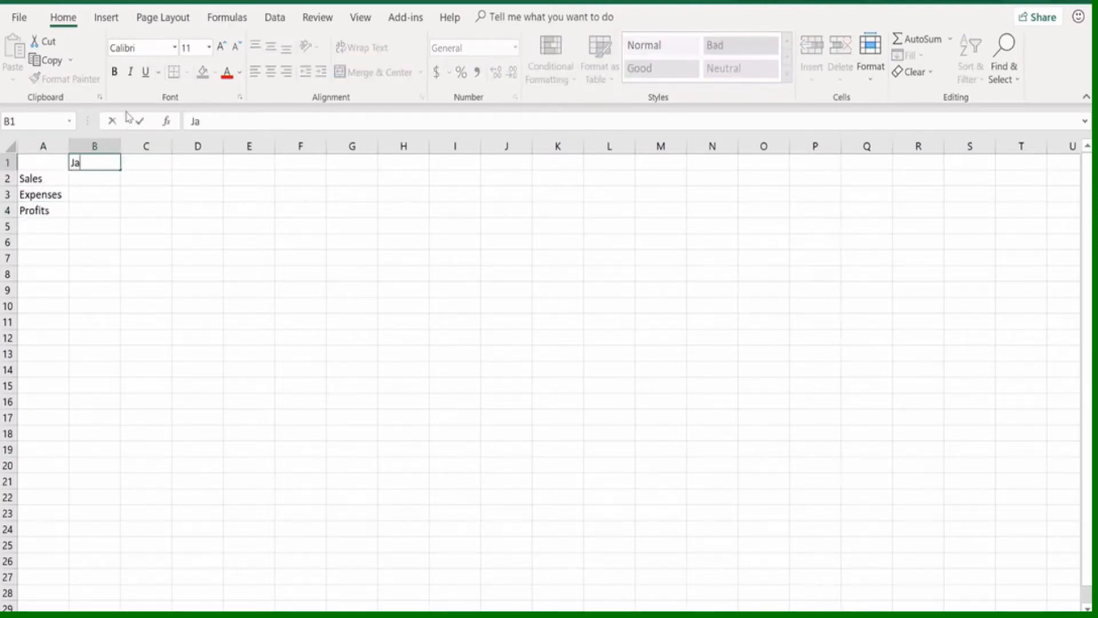
type("nuary")
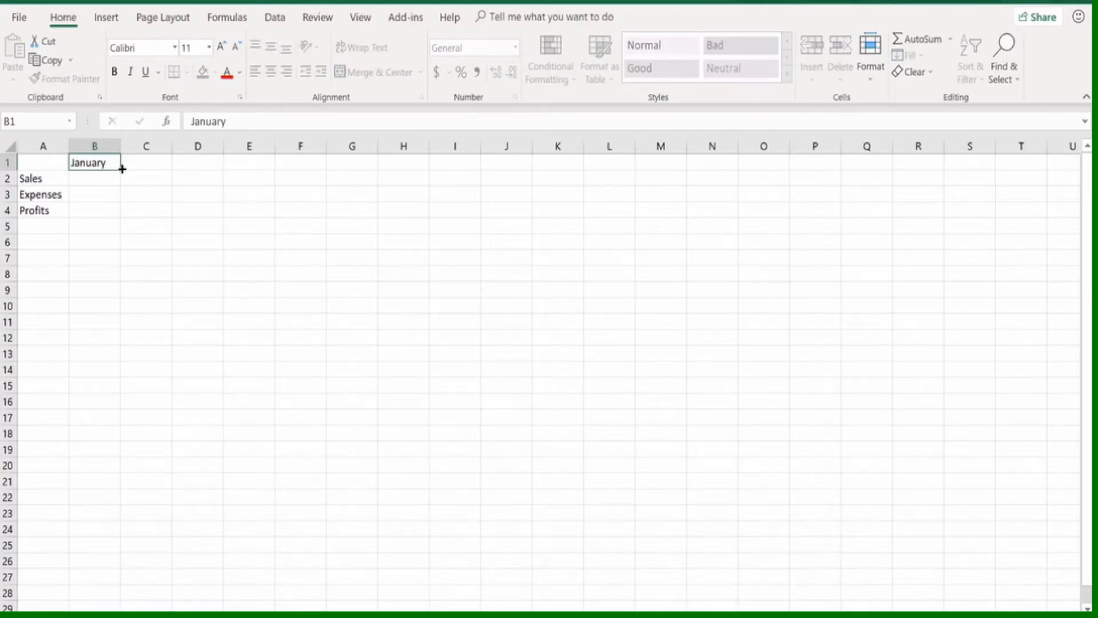
left_click_drag(122, 168, 359, 163)
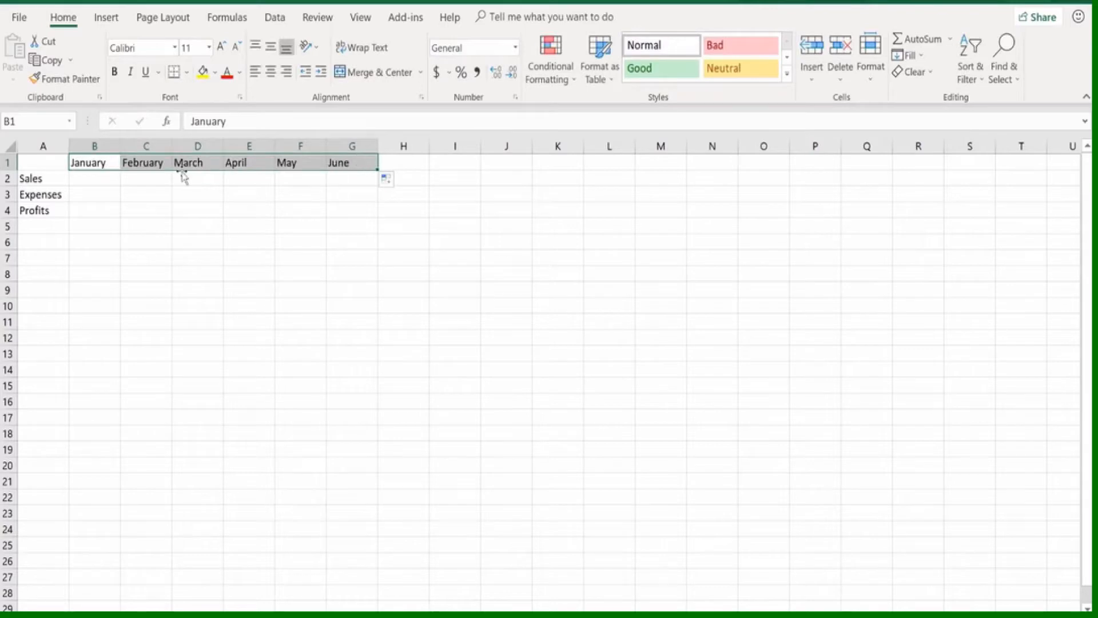
left_click(36, 162)
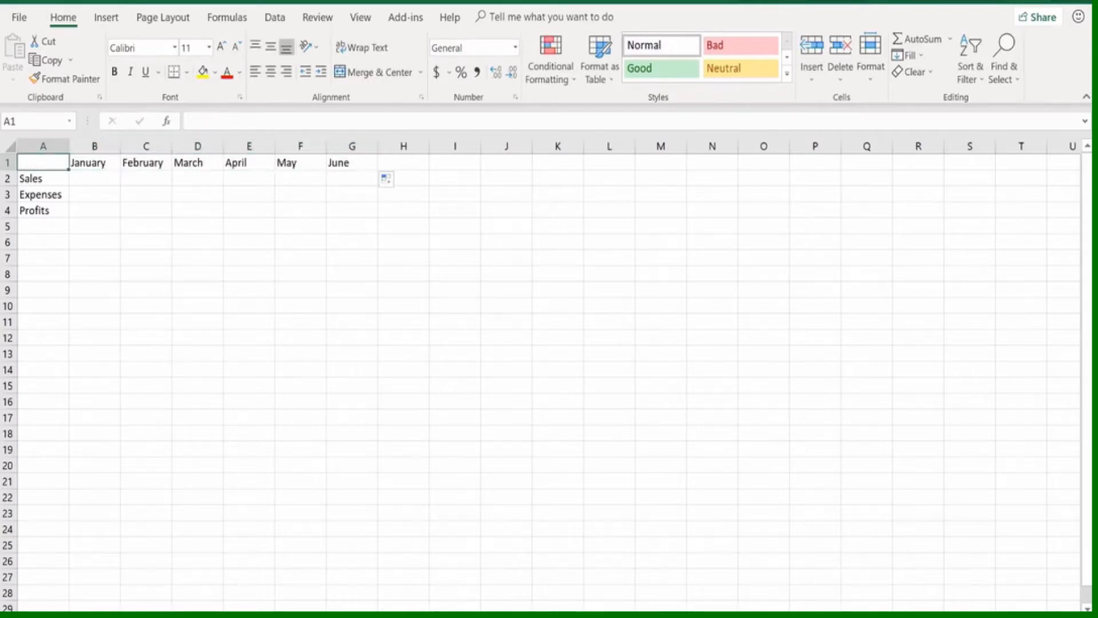
scroll(543, 372, "up", 10)
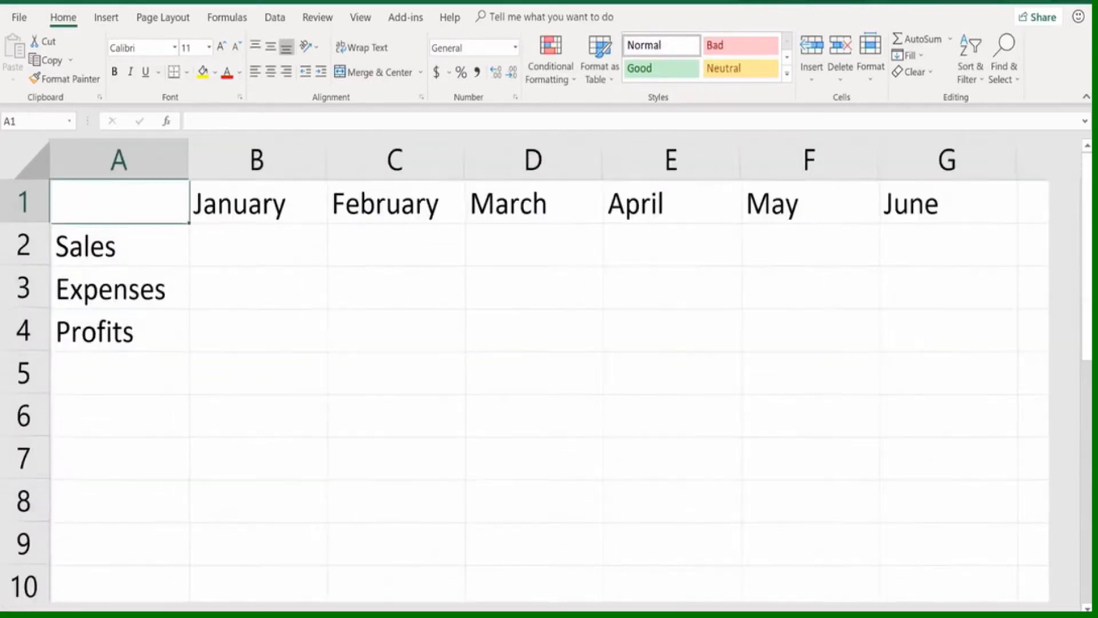
scroll(655, 530, "down", 3)
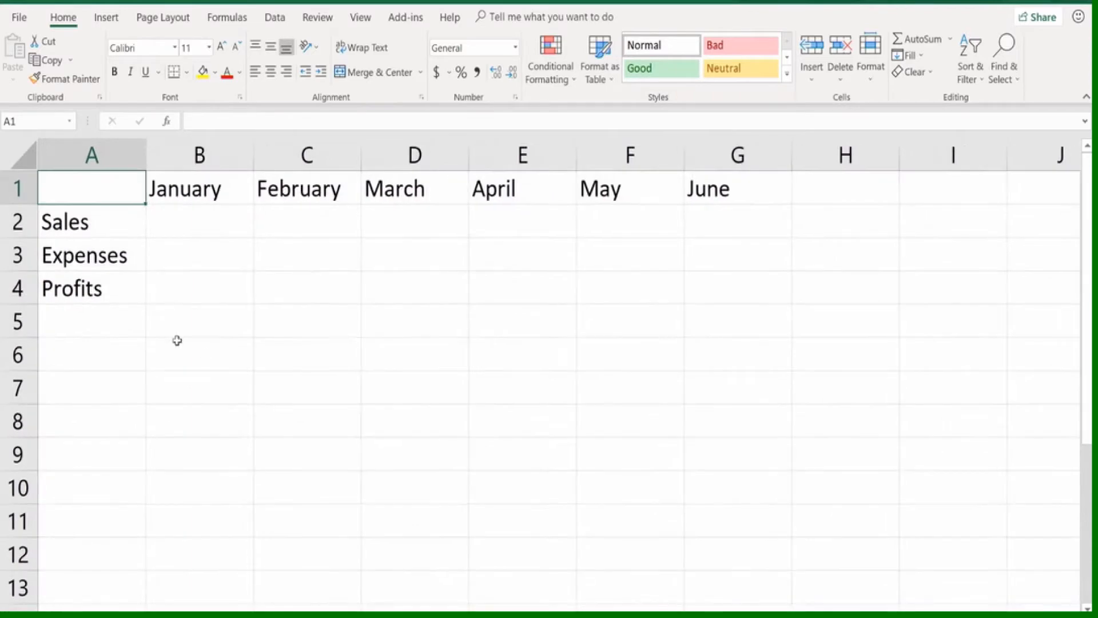
left_click(130, 342)
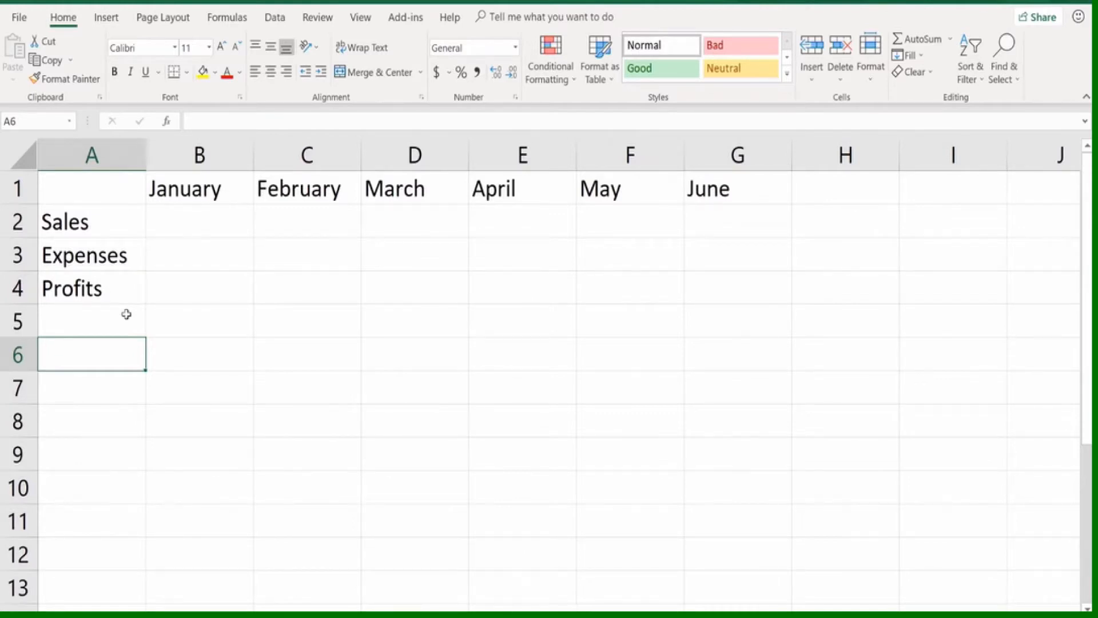
left_click_drag(179, 220, 728, 257)
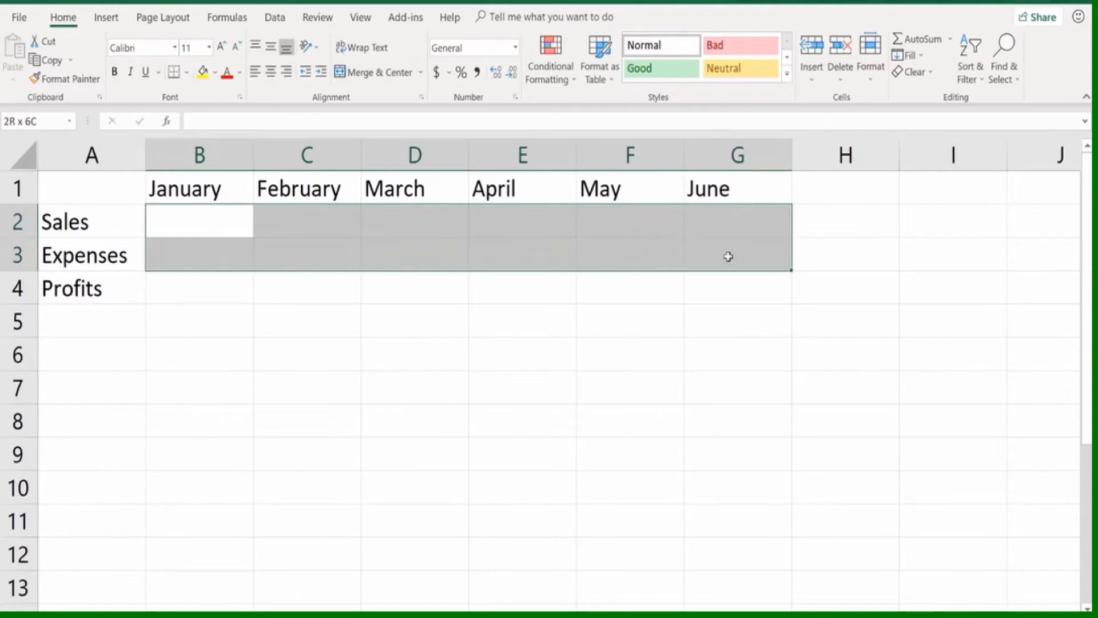
left_click(601, 459)
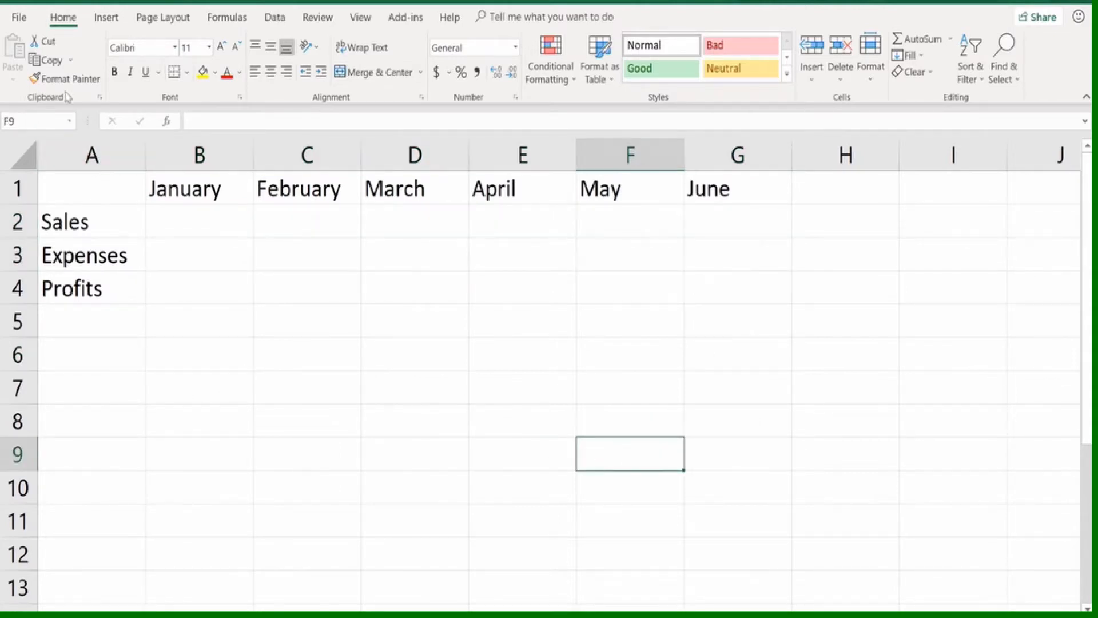
Start saving the workbook as a new file in the Documents folder and name it Sales Report
left_click(20, 17)
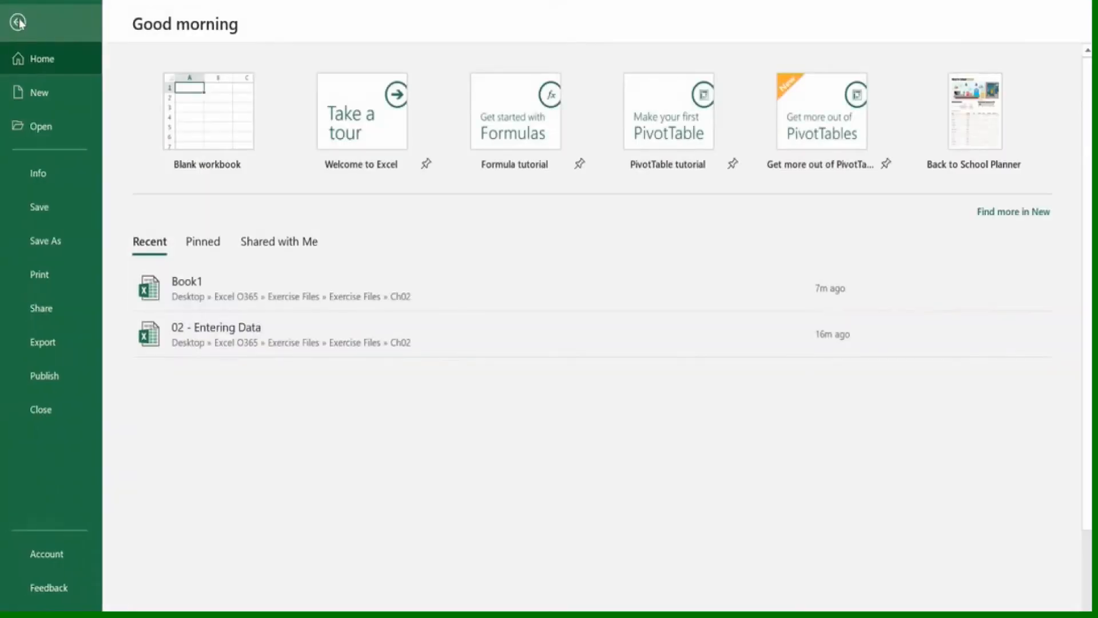
left_click(43, 236)
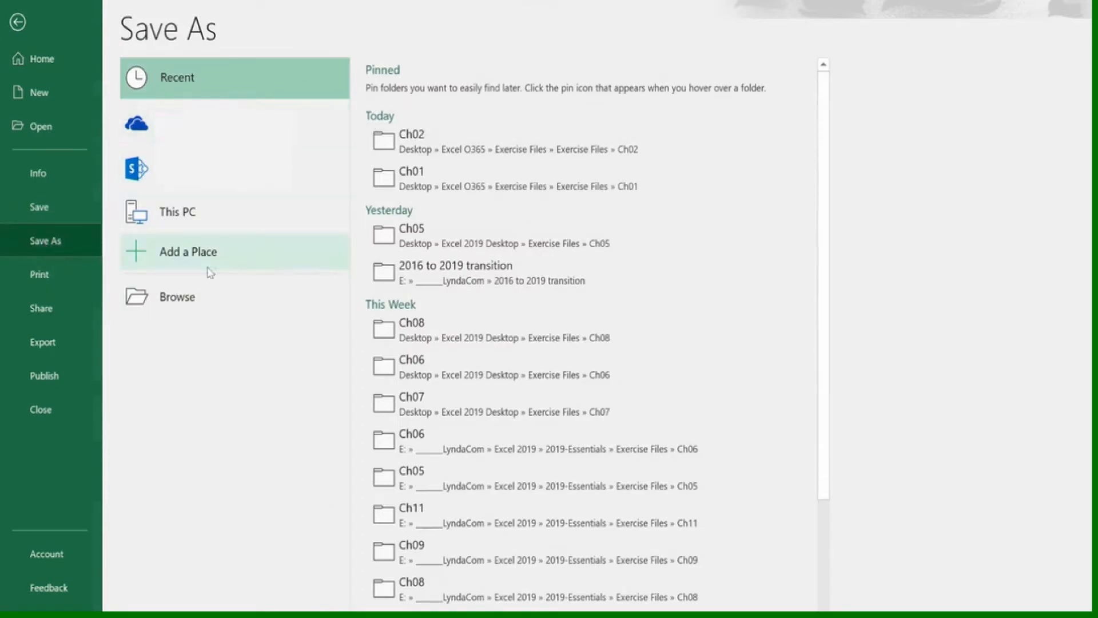
left_click(184, 300)
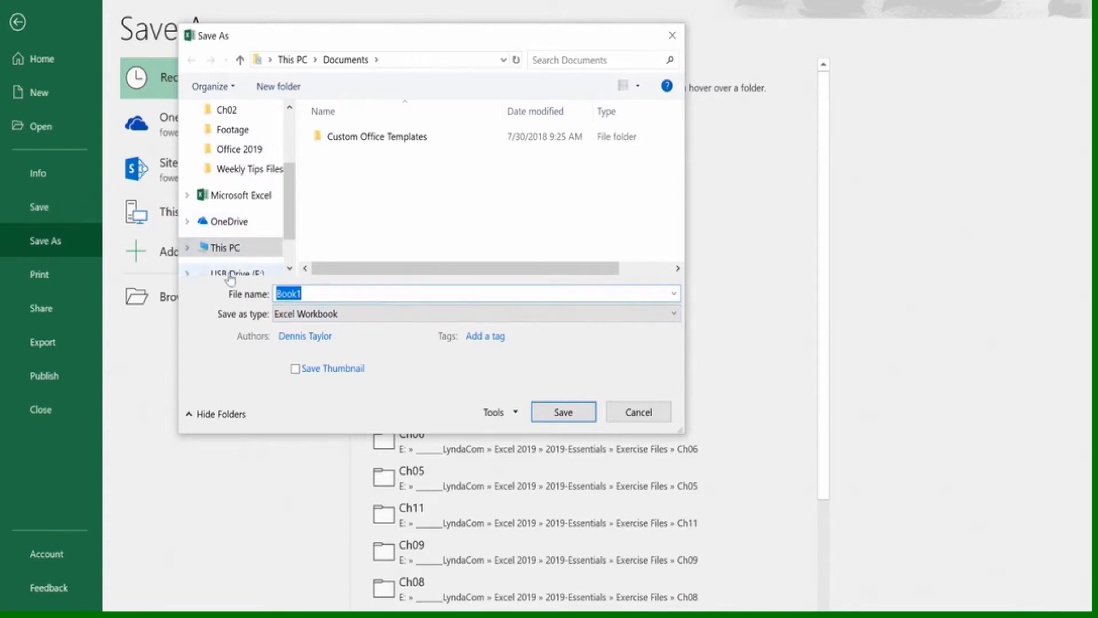
left_click(308, 293)
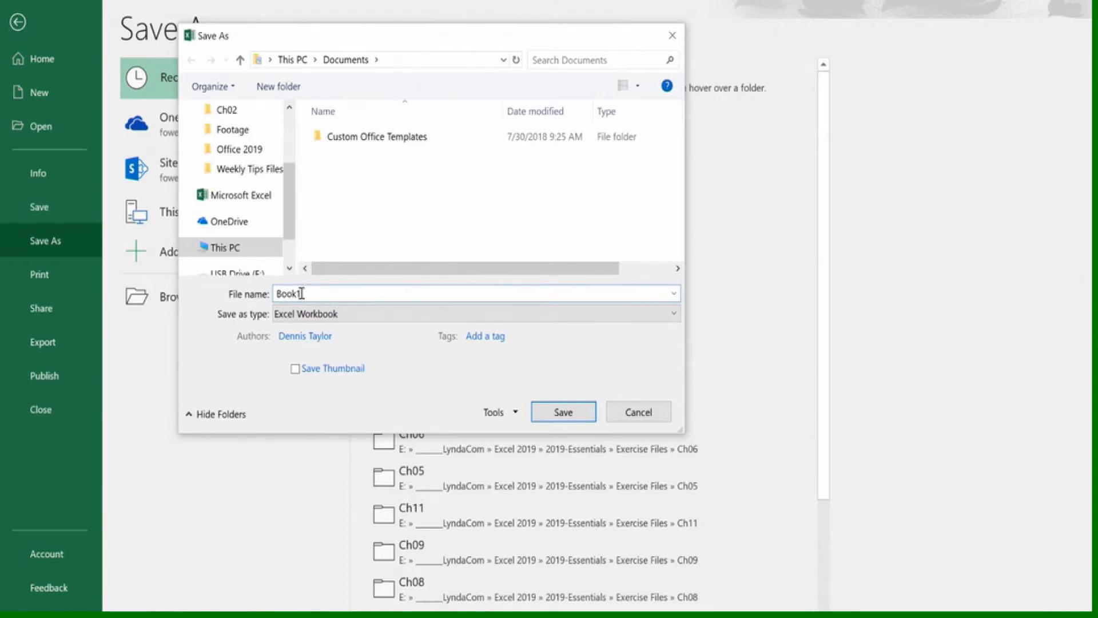
left_click_drag(302, 293, 280, 290)
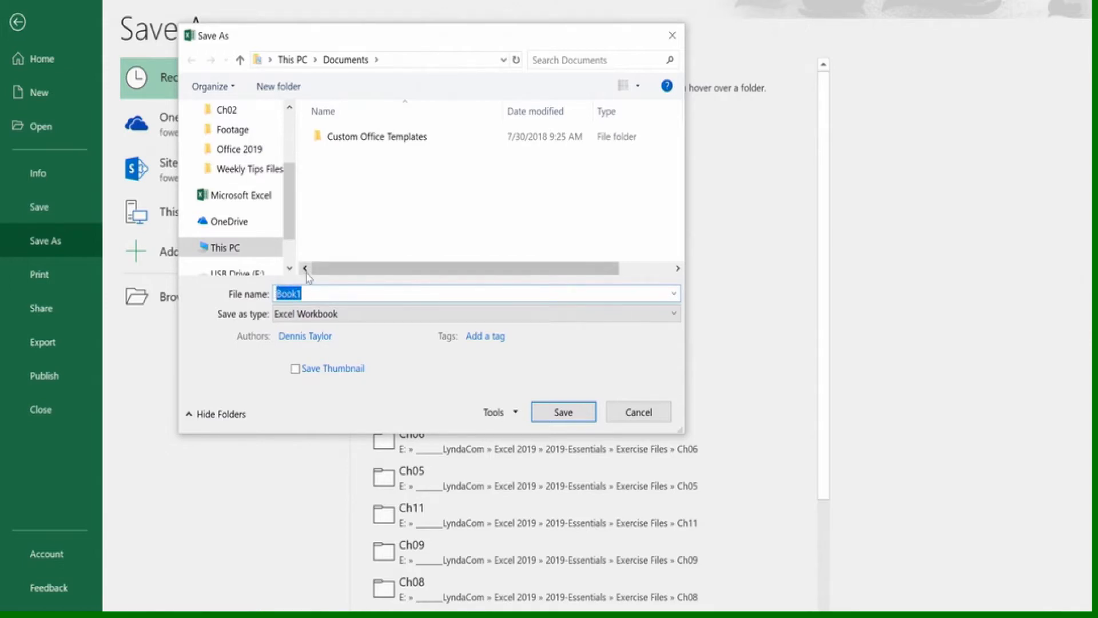
type("Sales Report")
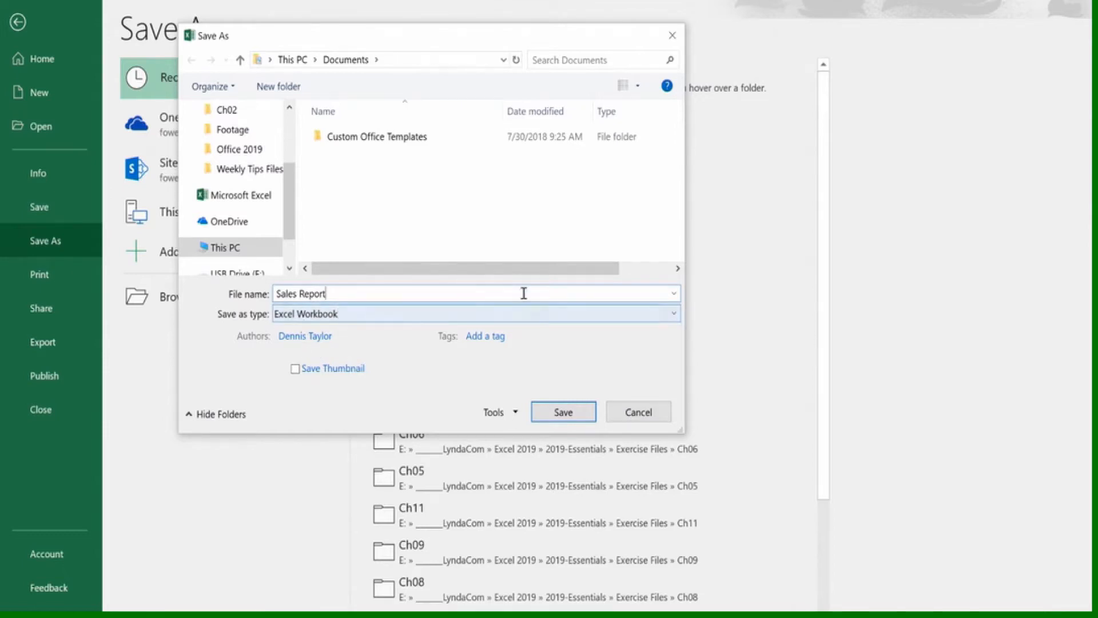
Look through the available file types and save locations without changing either one
left_click(675, 313)
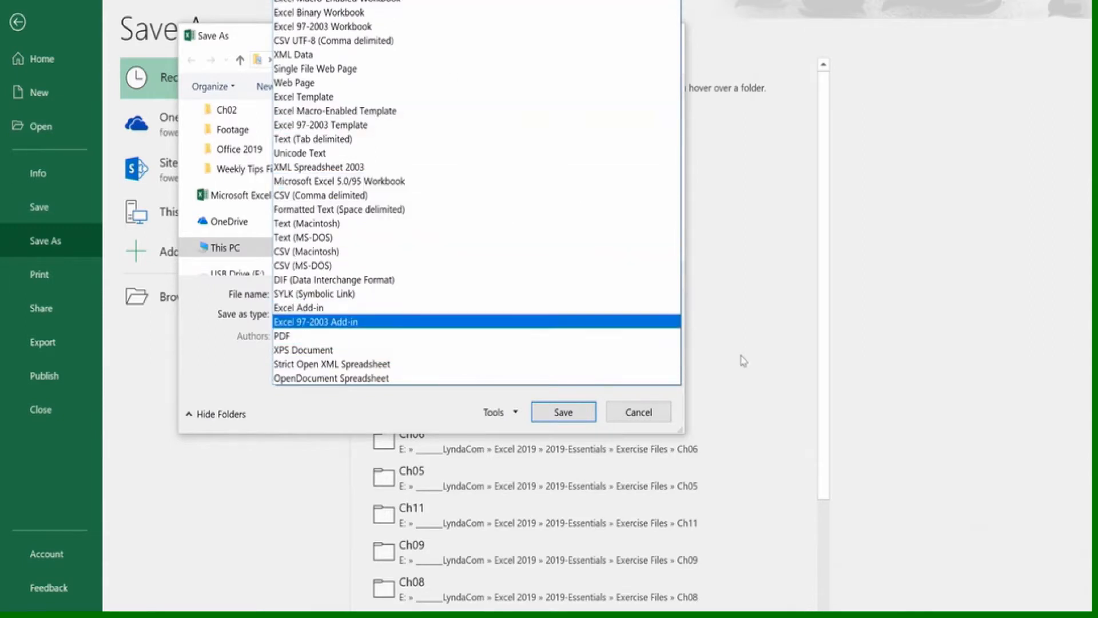
left_click(634, 416)
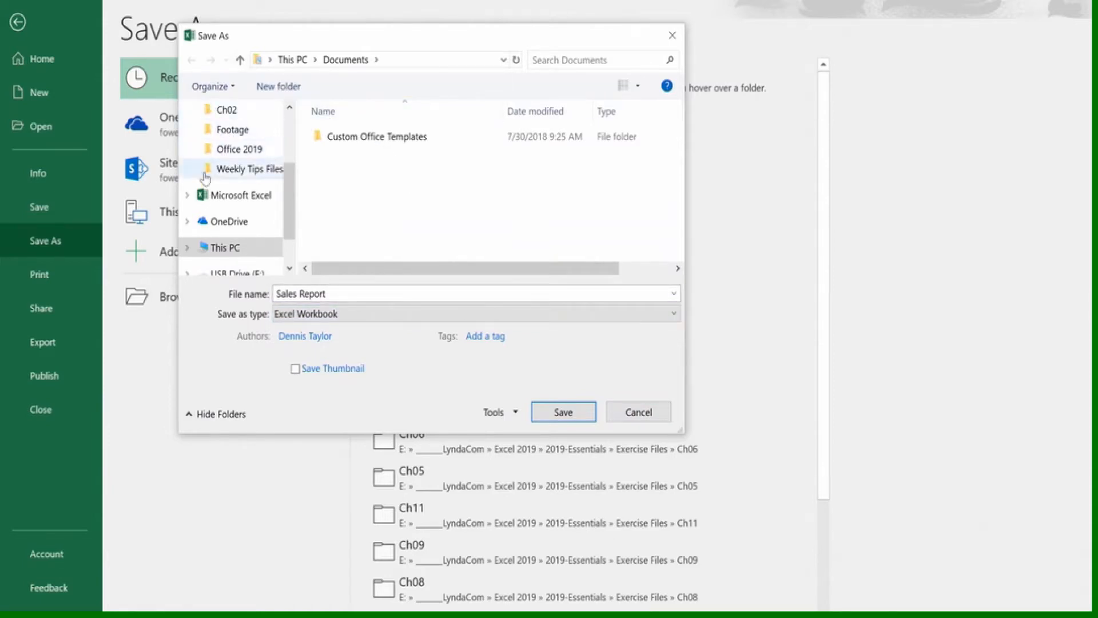
left_click_drag(289, 192, 287, 218)
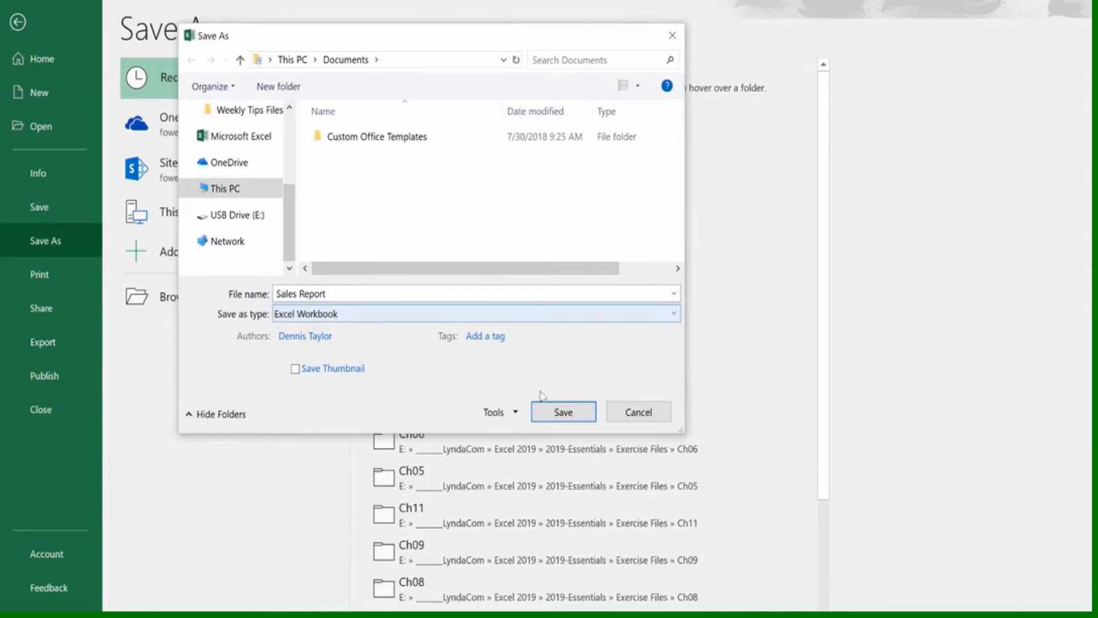
Save the Sales Report file in Documents as an Excel Workbook, and save it once more under the same name
left_click(563, 413)
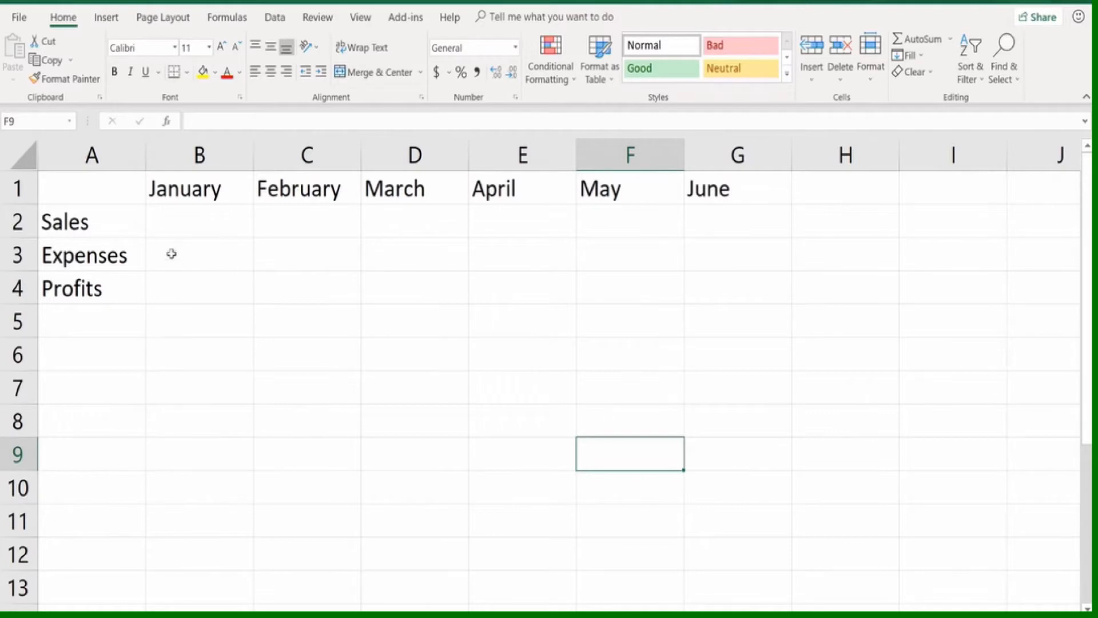
left_click(20, 17)
left_click(32, 206)
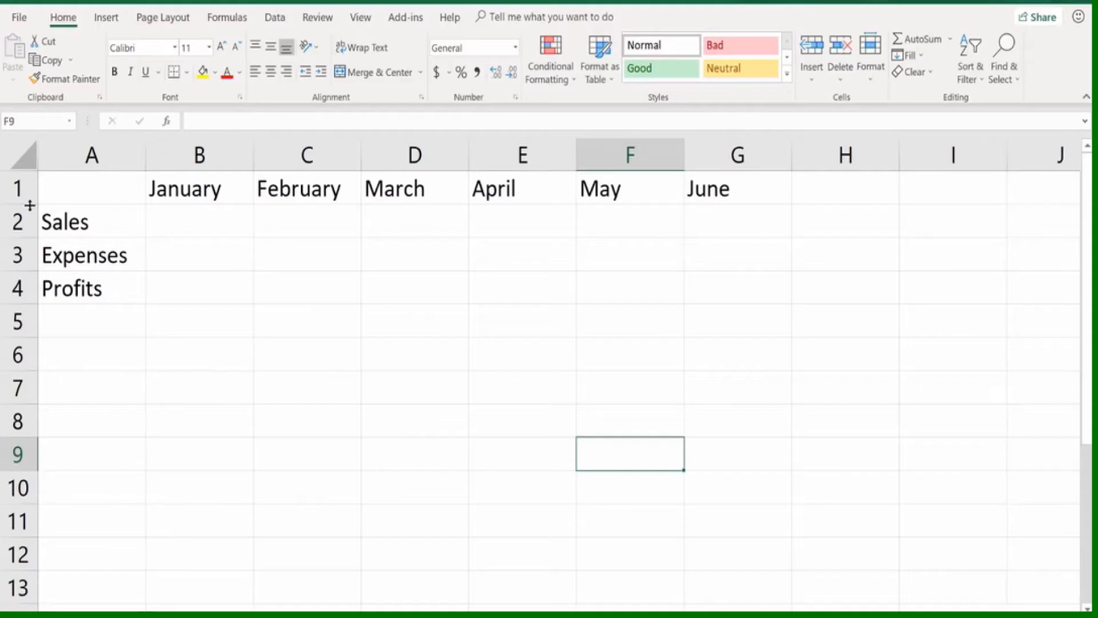
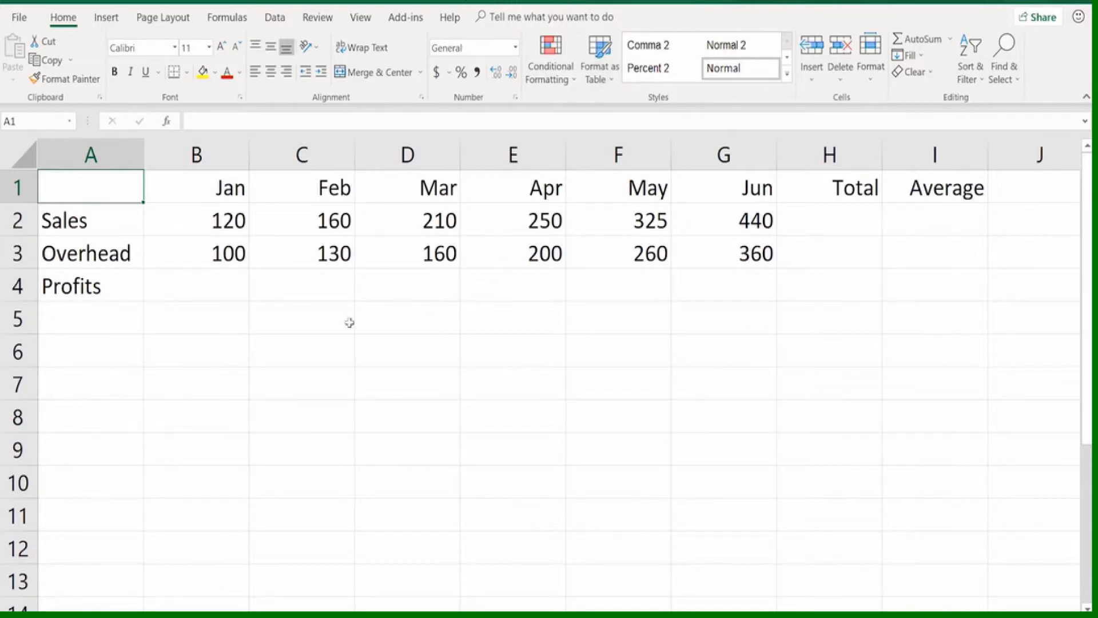
Calculate January's profit in B4 as Sales minus Overhead with the formula =B2-B3
left_click(219, 283)
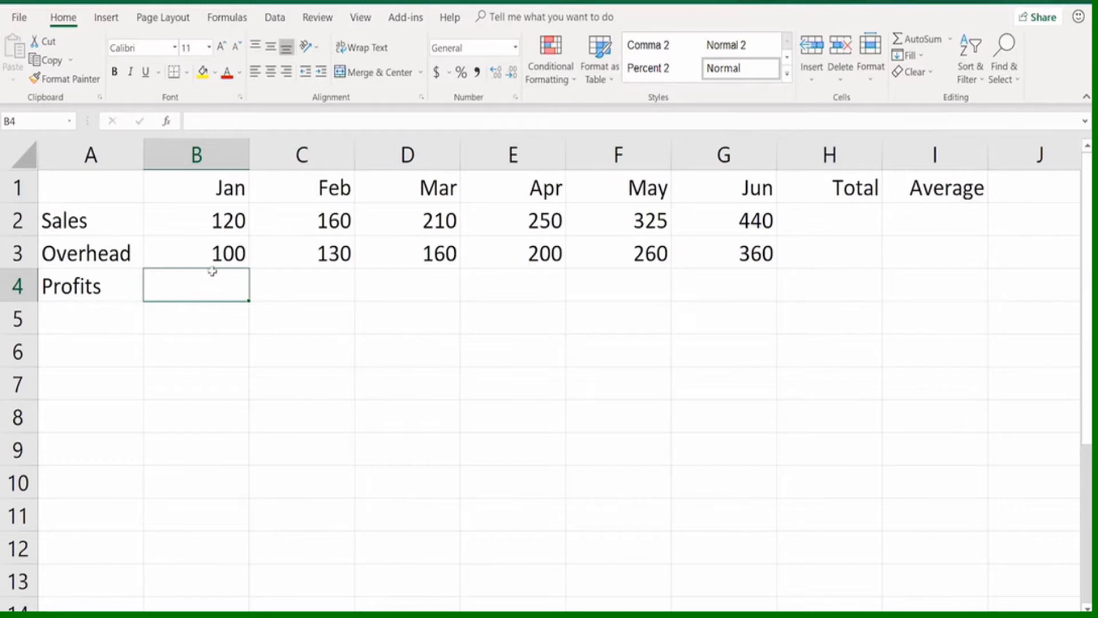
type("=")
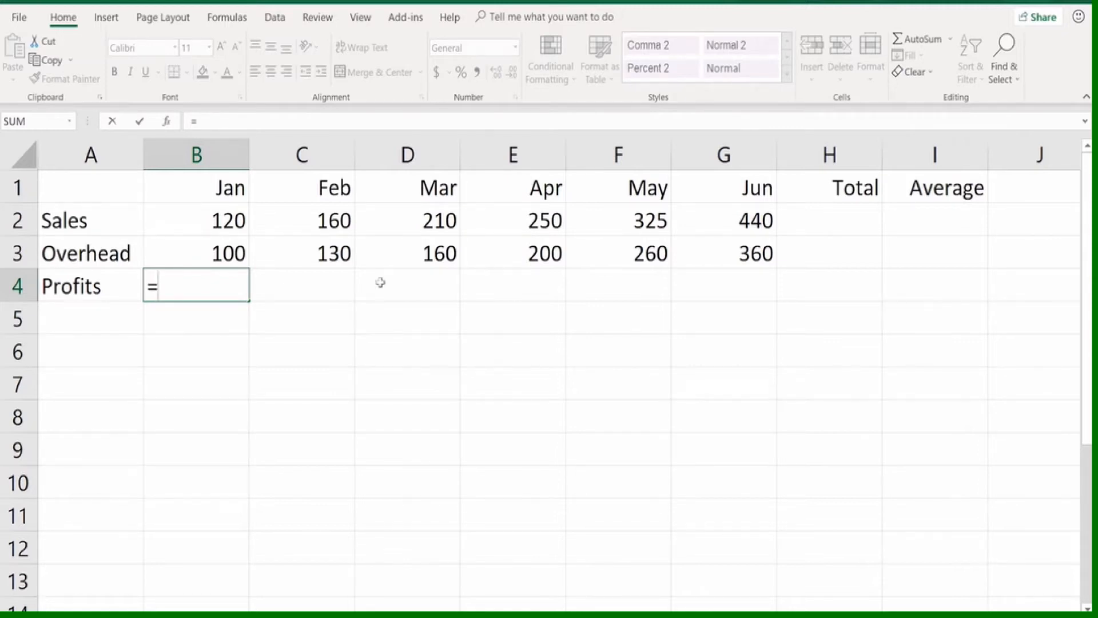
type("b2-b3")
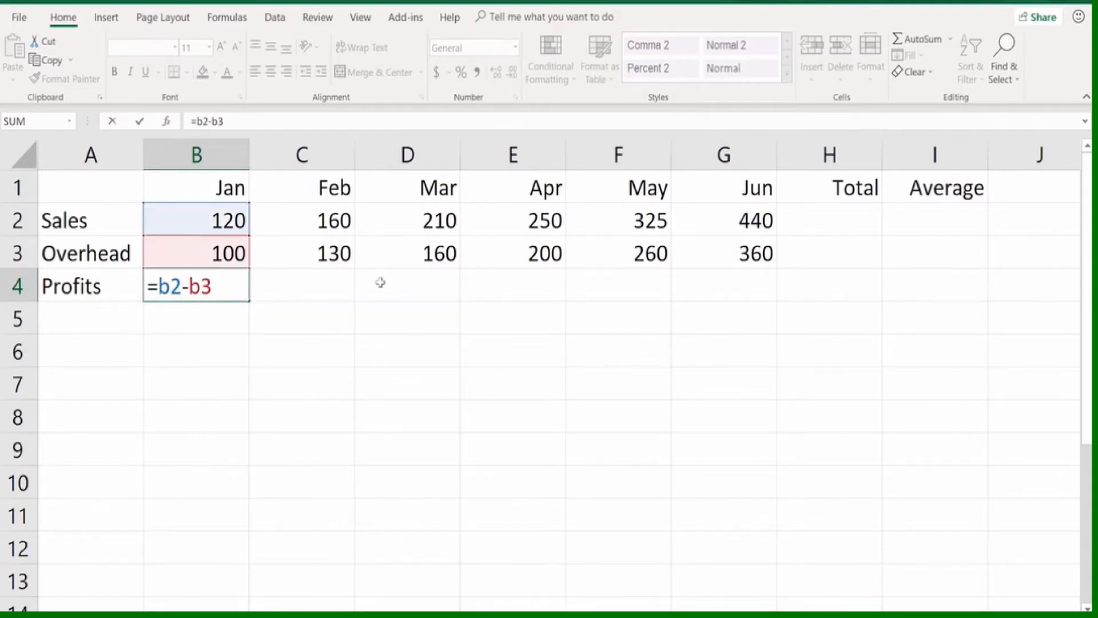
key("Return")
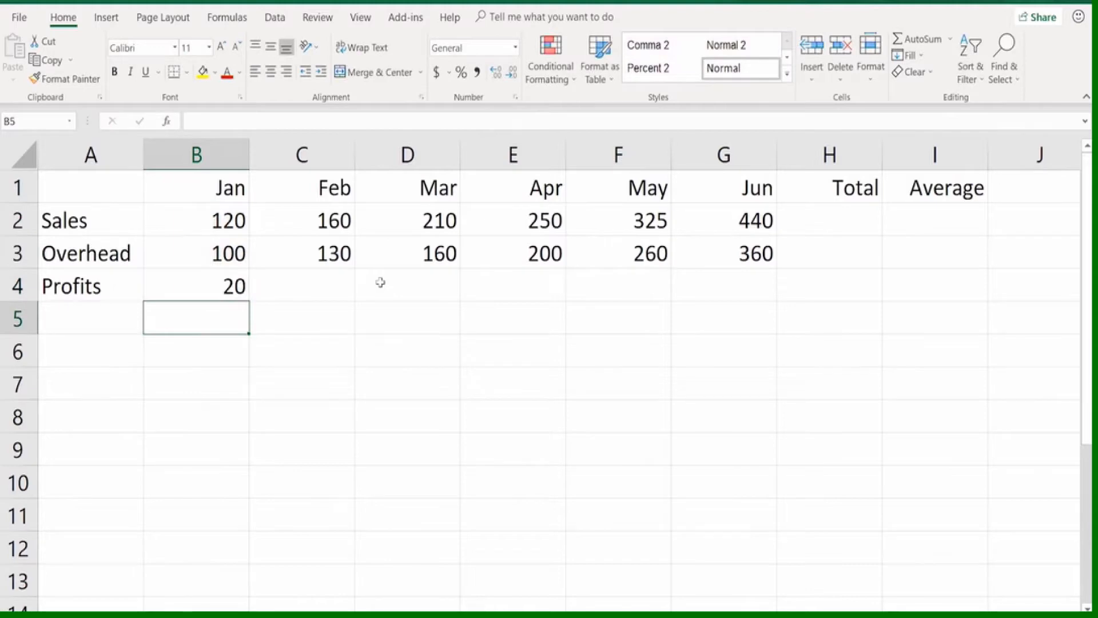
Clear January's profit and rebuild the B4 formula =B2-B3 by stepping from B4 to the Sales and Overhead cells for the references
key("Up")
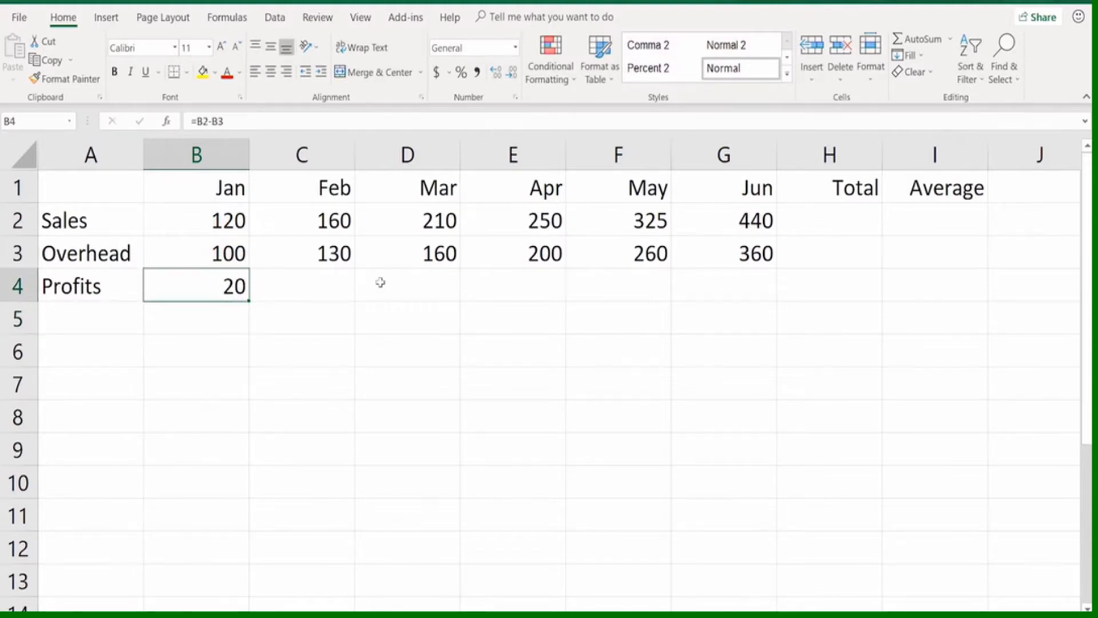
key("Delete")
type("=")
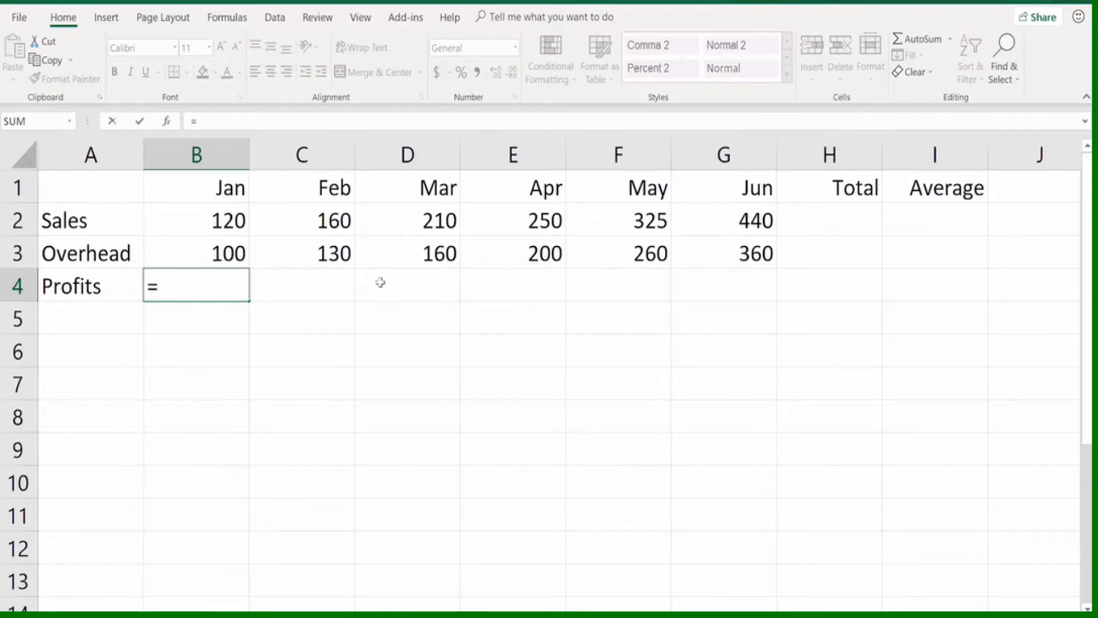
key("Up")
key("Up")
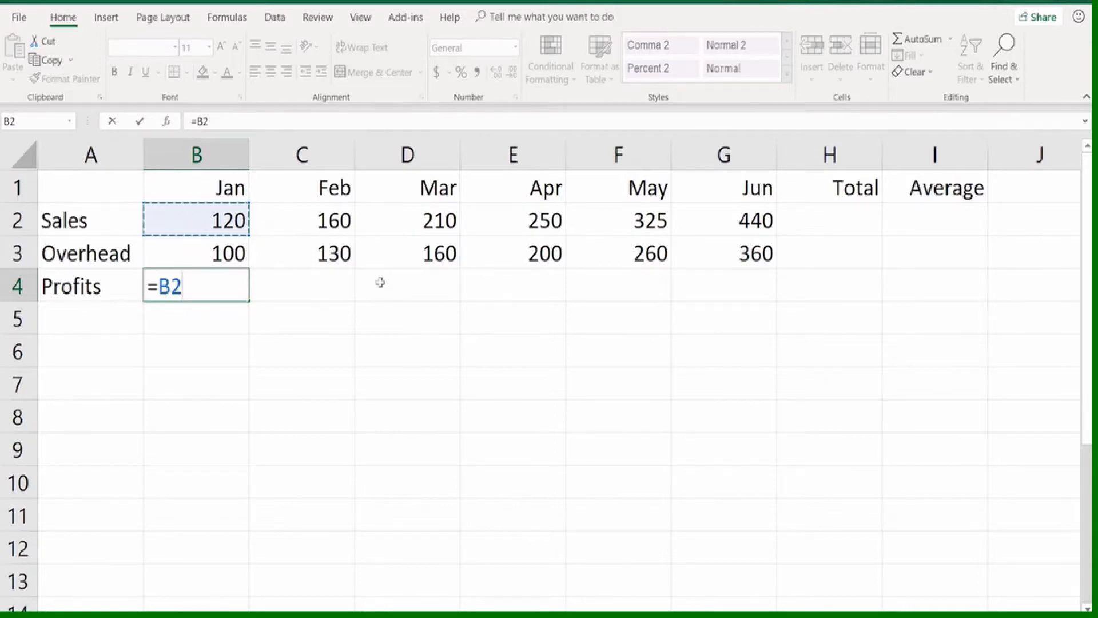
type("-")
key("Up")
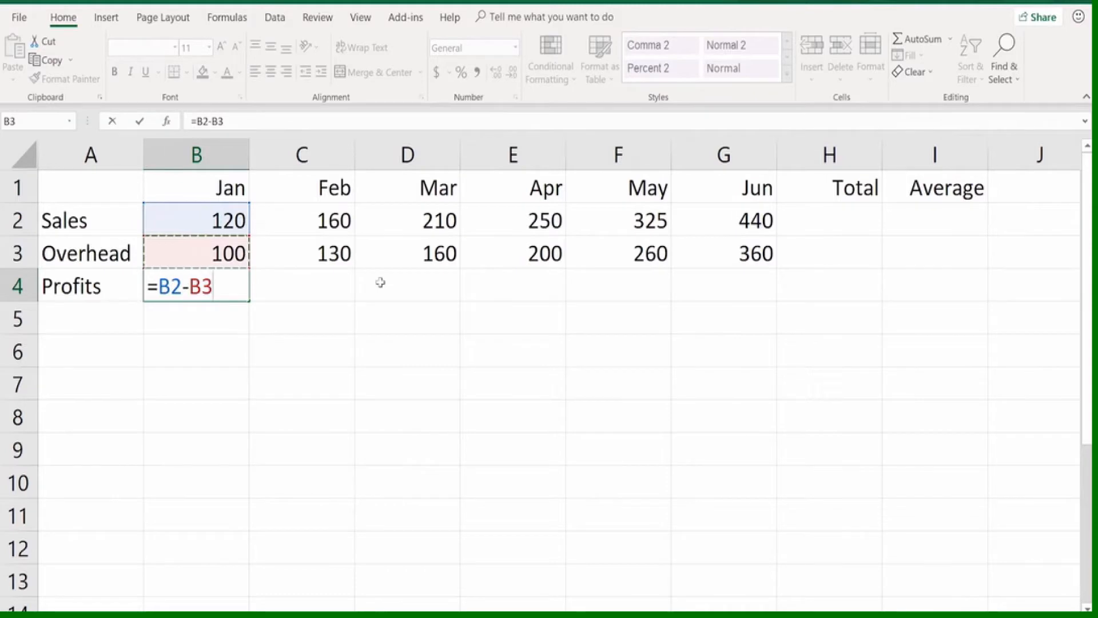
key("Return")
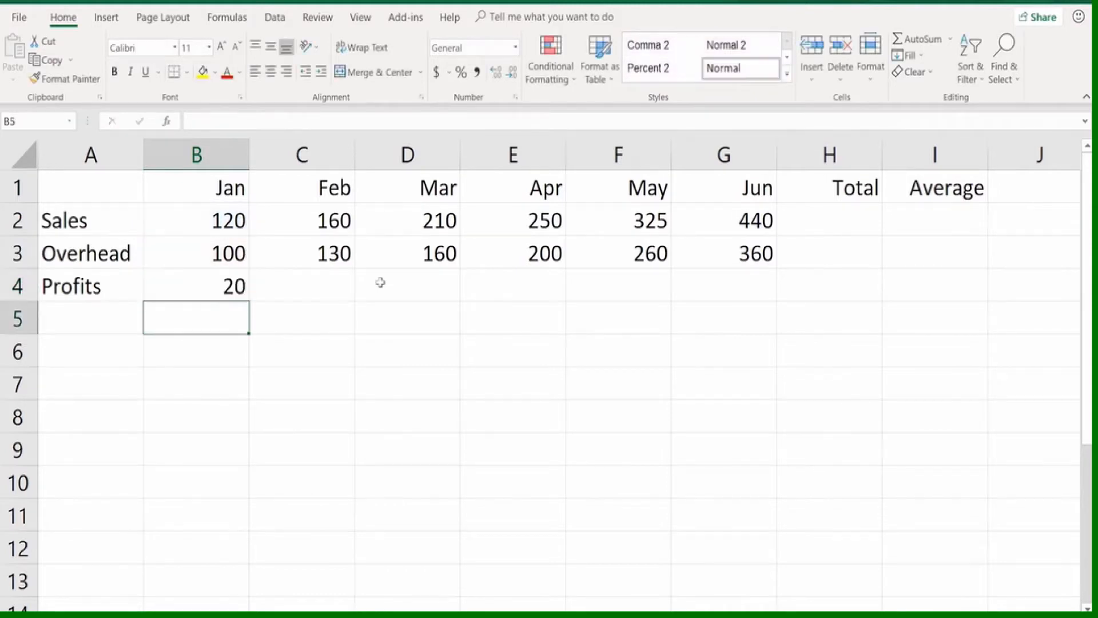
Clear B4, recreate =B2-B3 by picking January's Sales and Overhead cells in the sheet, and compare its contents with B3
key("Up")
key("Delete")
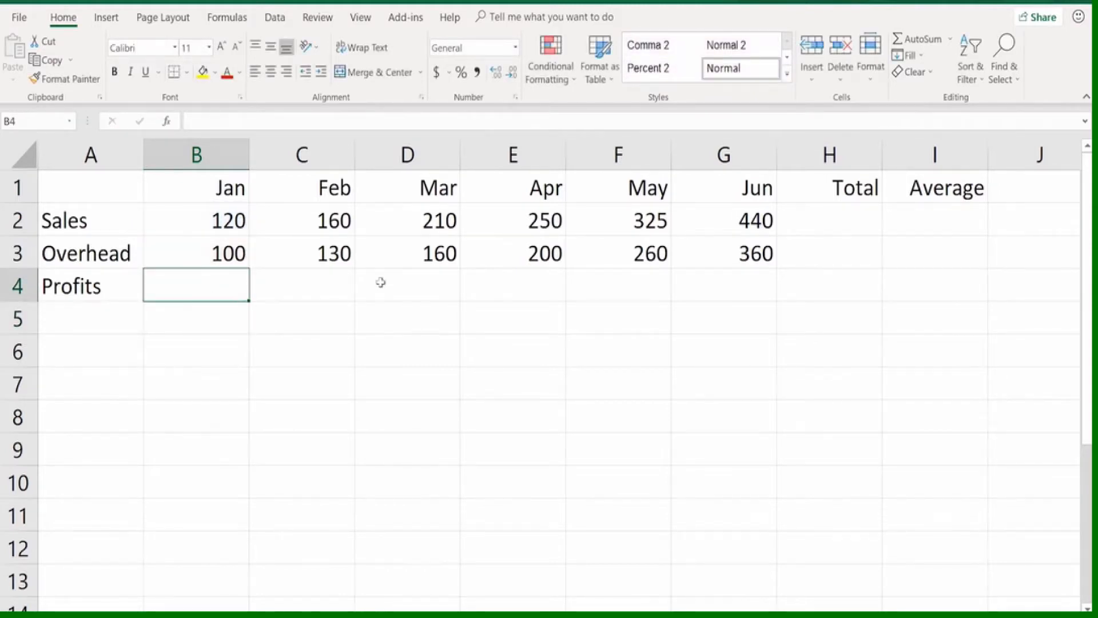
type("=")
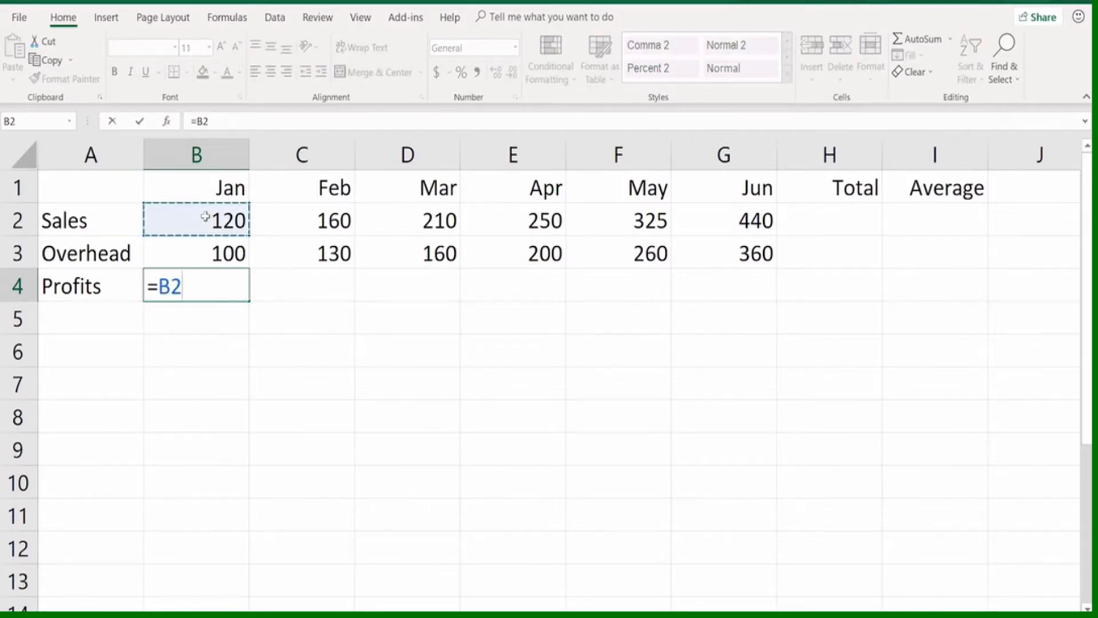
type("-")
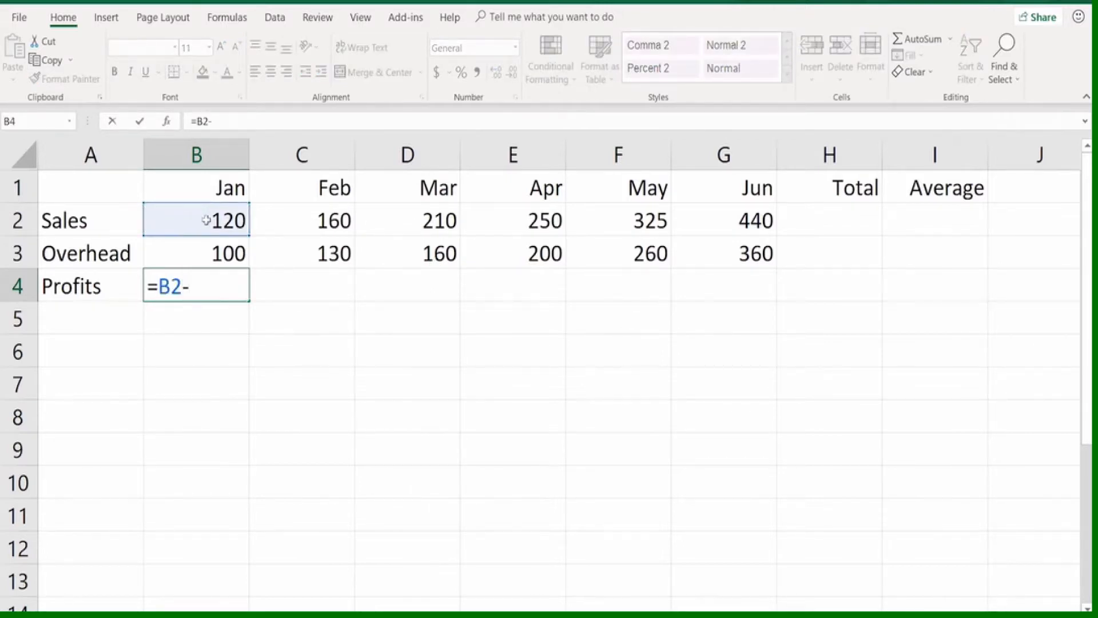
left_click(215, 252)
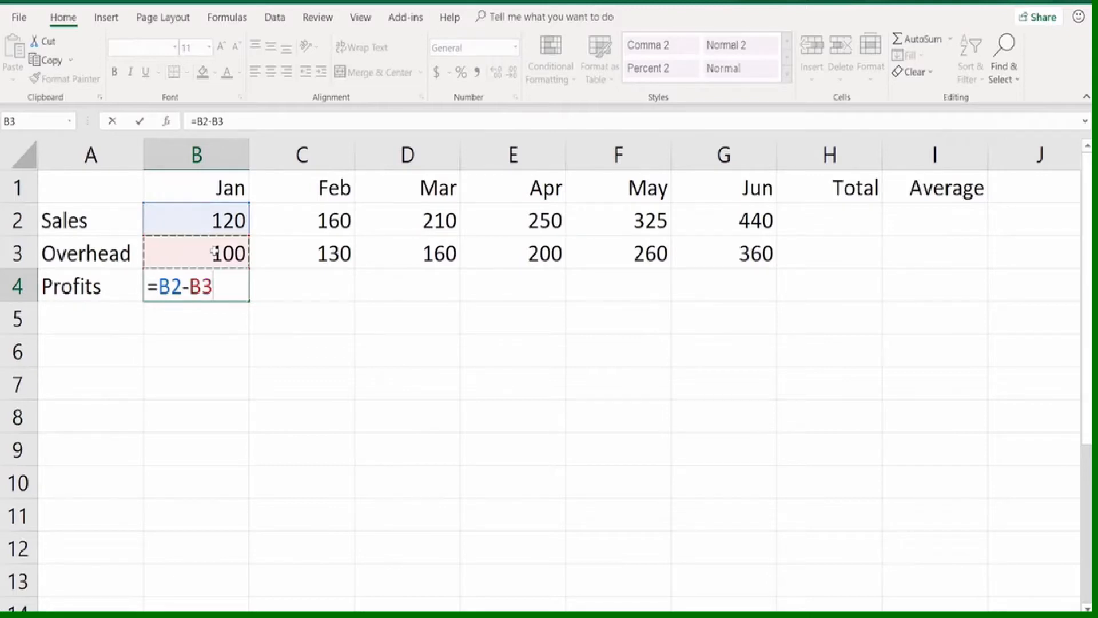
key("Return")
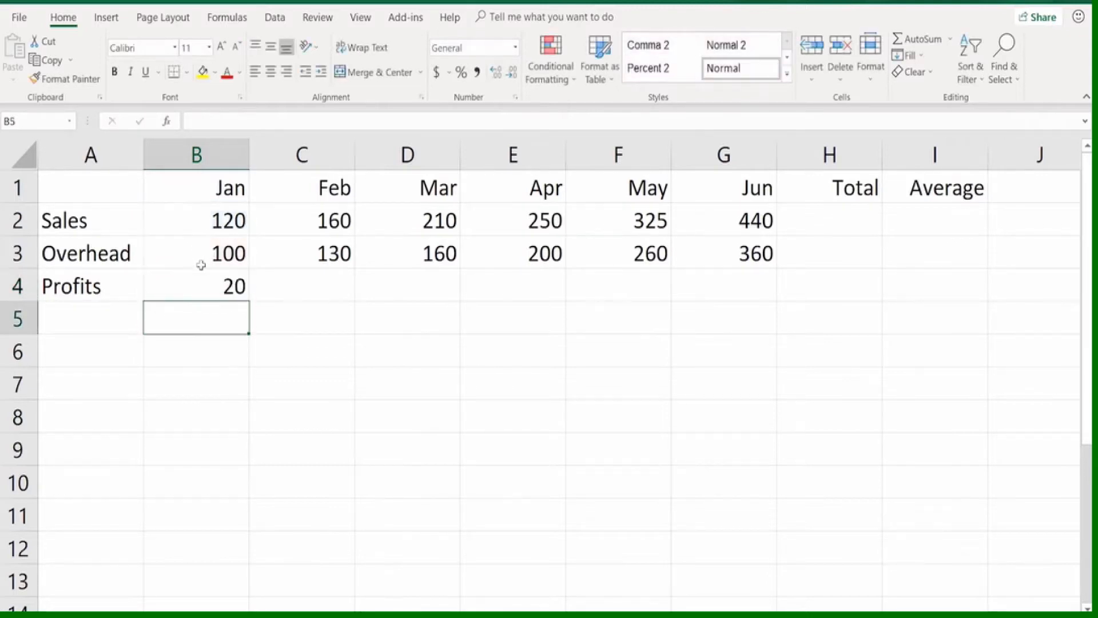
left_click(199, 283)
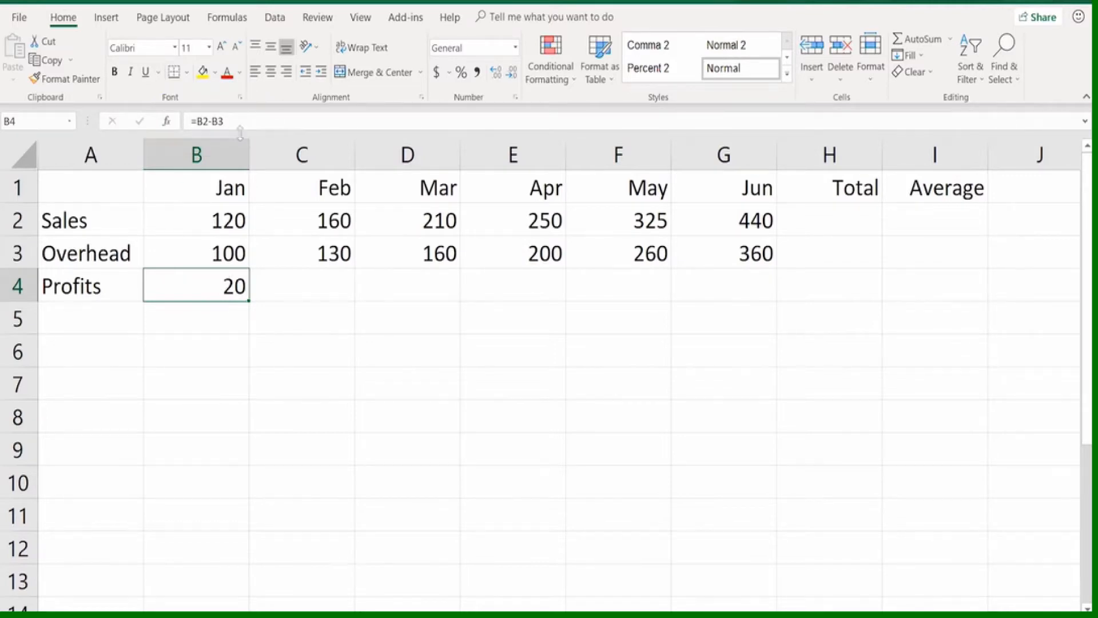
left_click(200, 252)
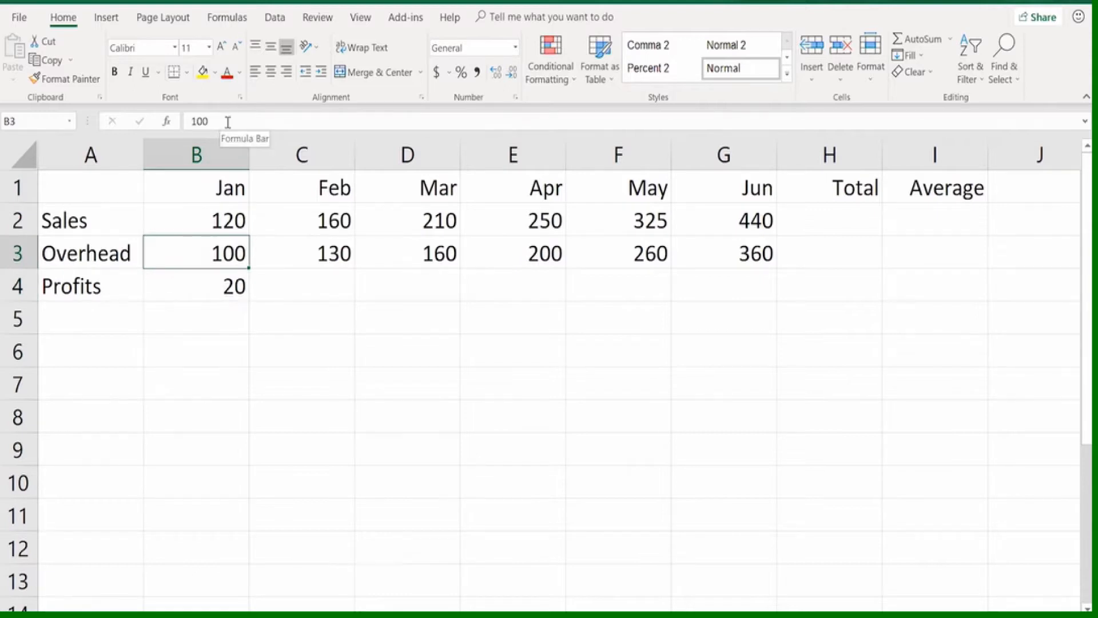
left_click(212, 285)
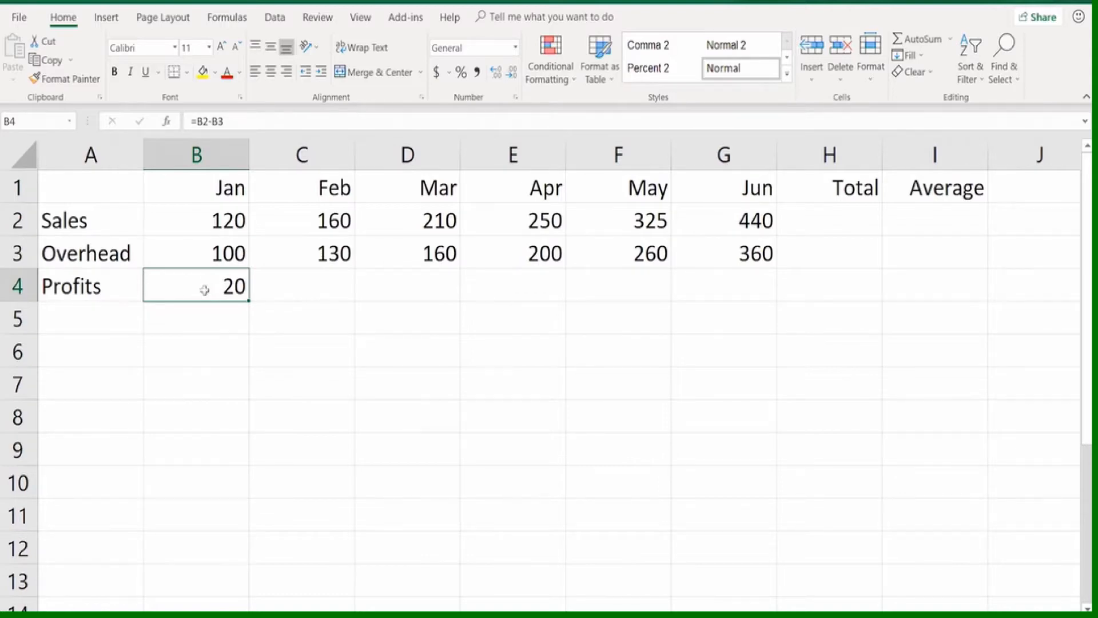
left_click(816, 220)
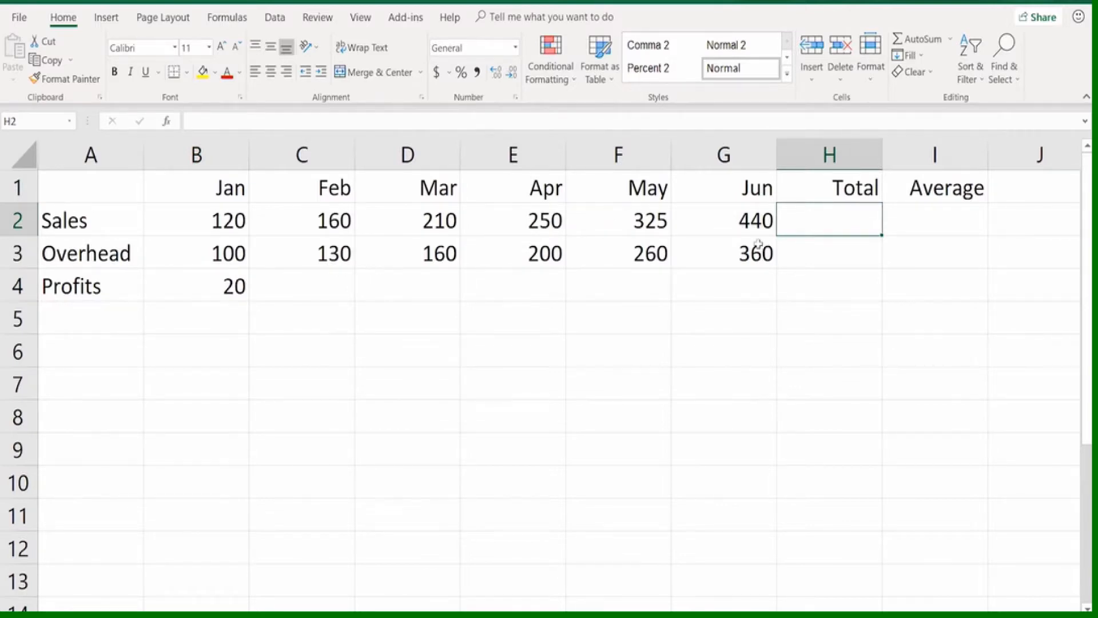
type("=")
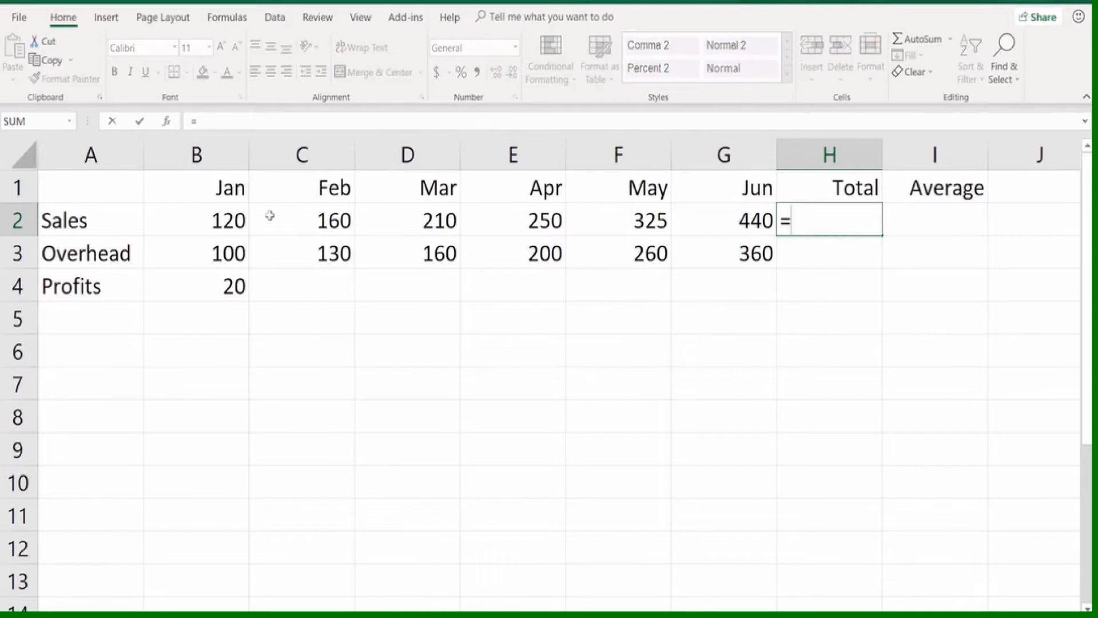
left_click(216, 217)
type("+")
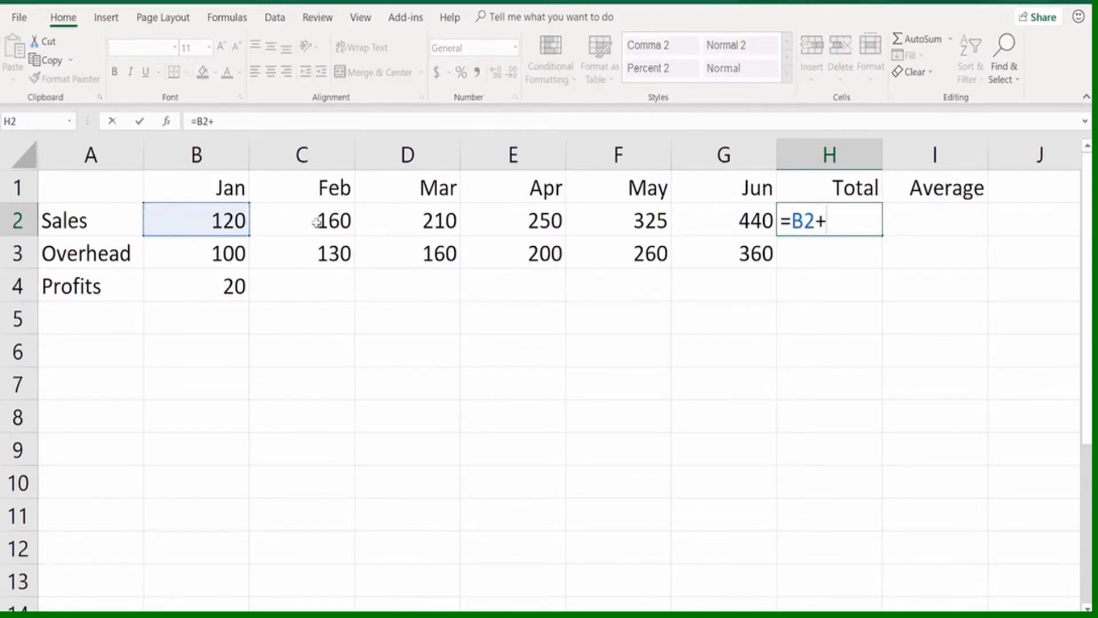
left_click(316, 223)
type("+")
left_click(387, 222)
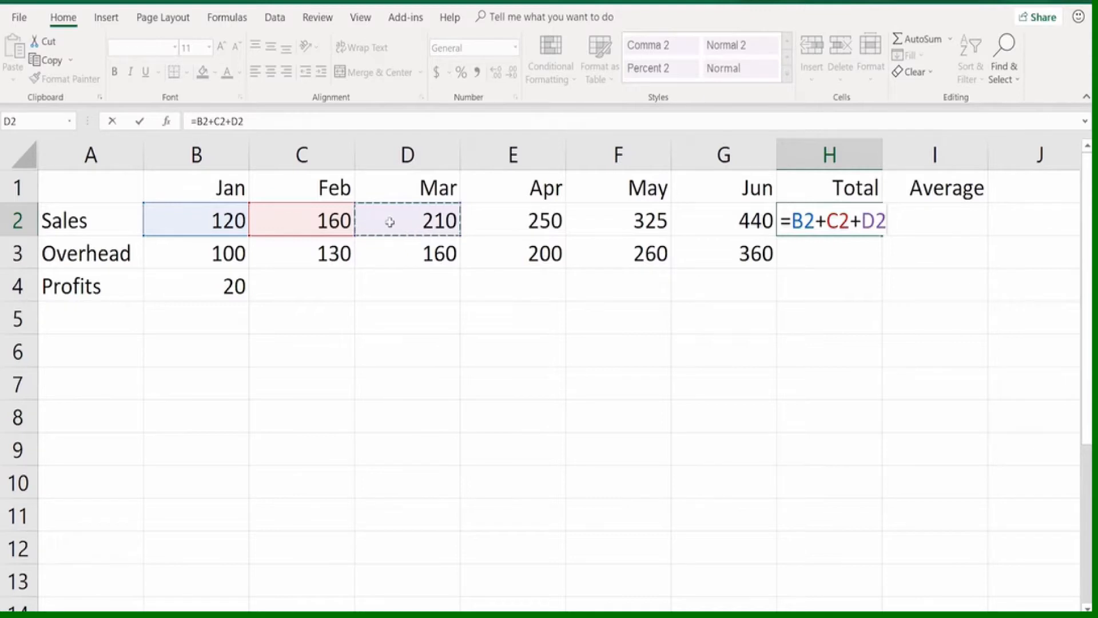
key("Escape")
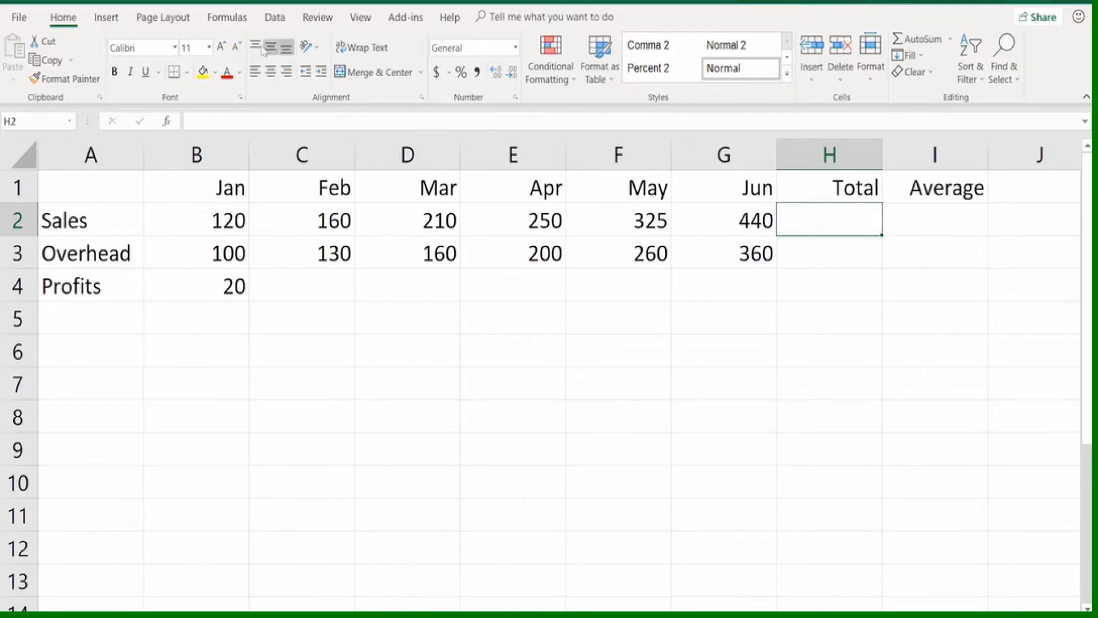
left_click(231, 21)
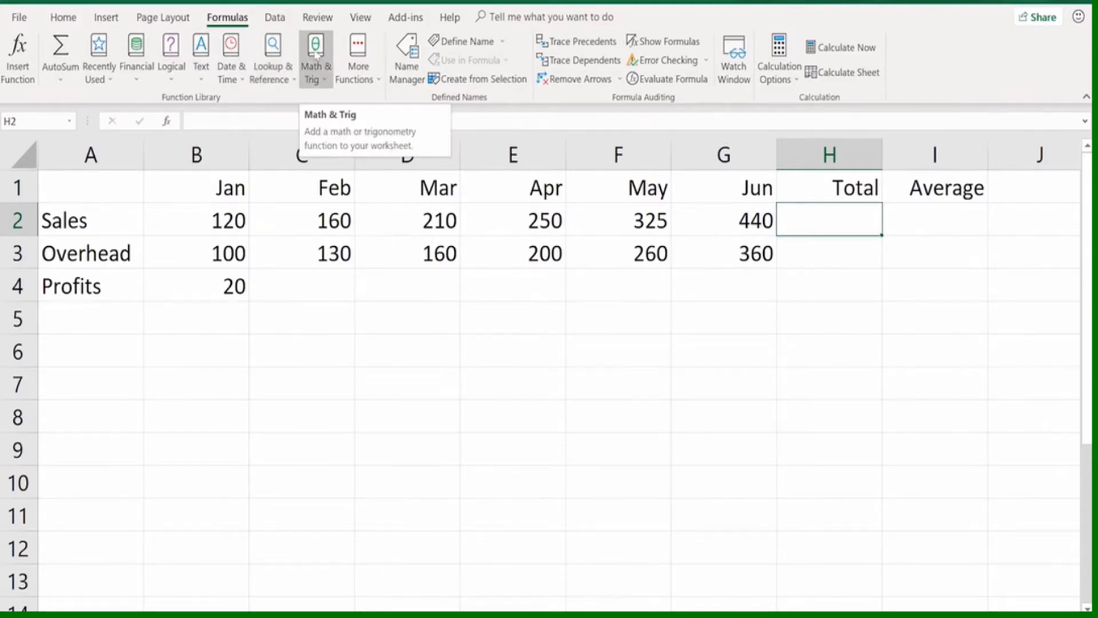
left_click(357, 52)
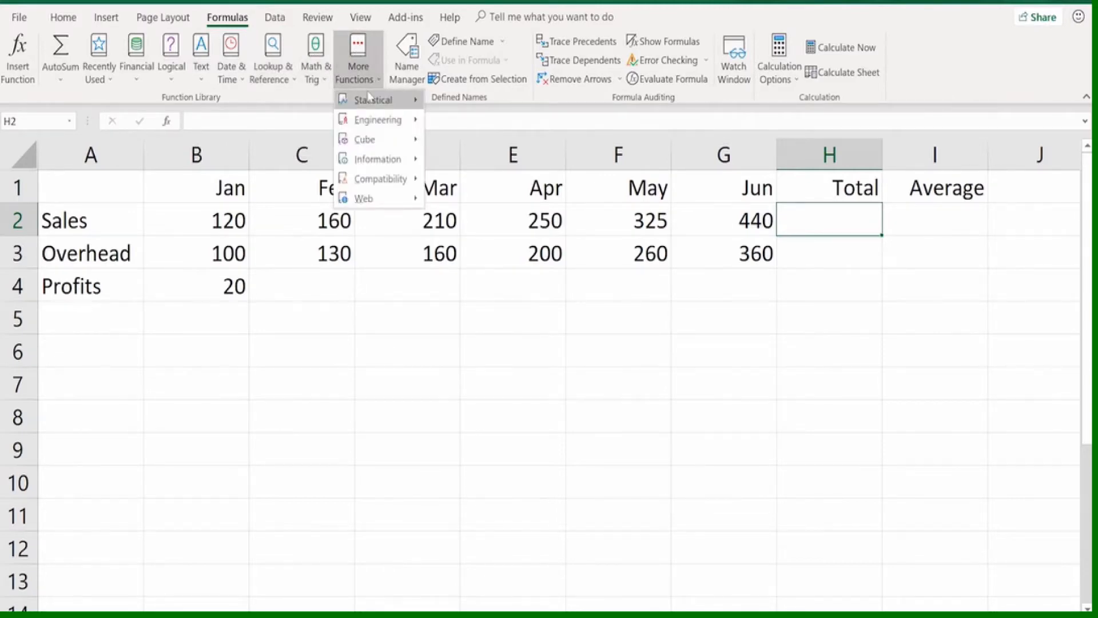
mouse_move(369, 97)
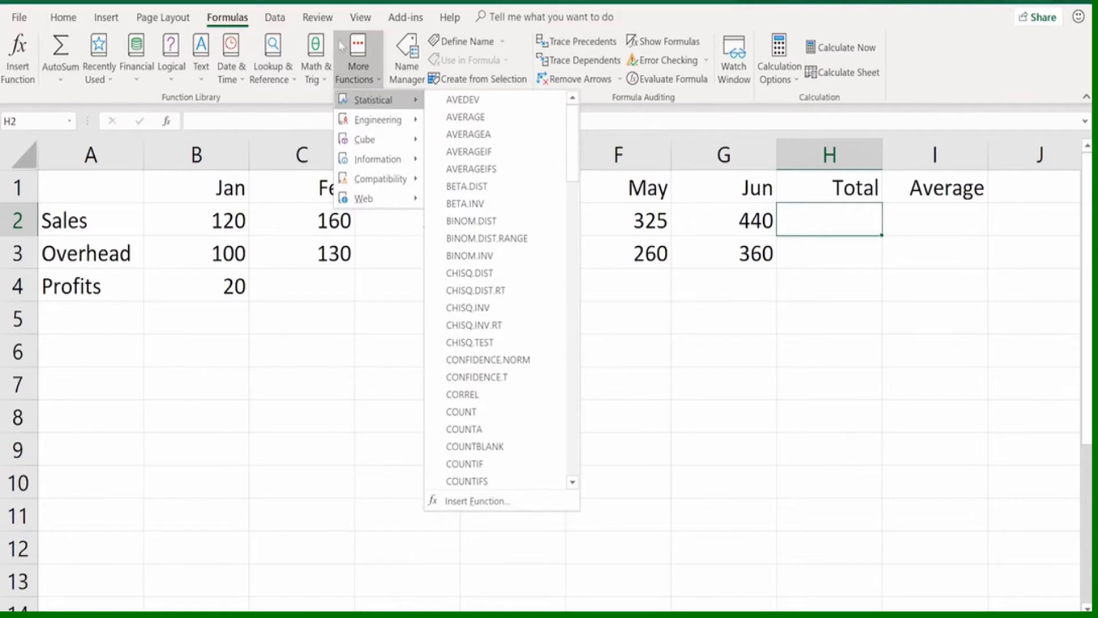
left_click(275, 1)
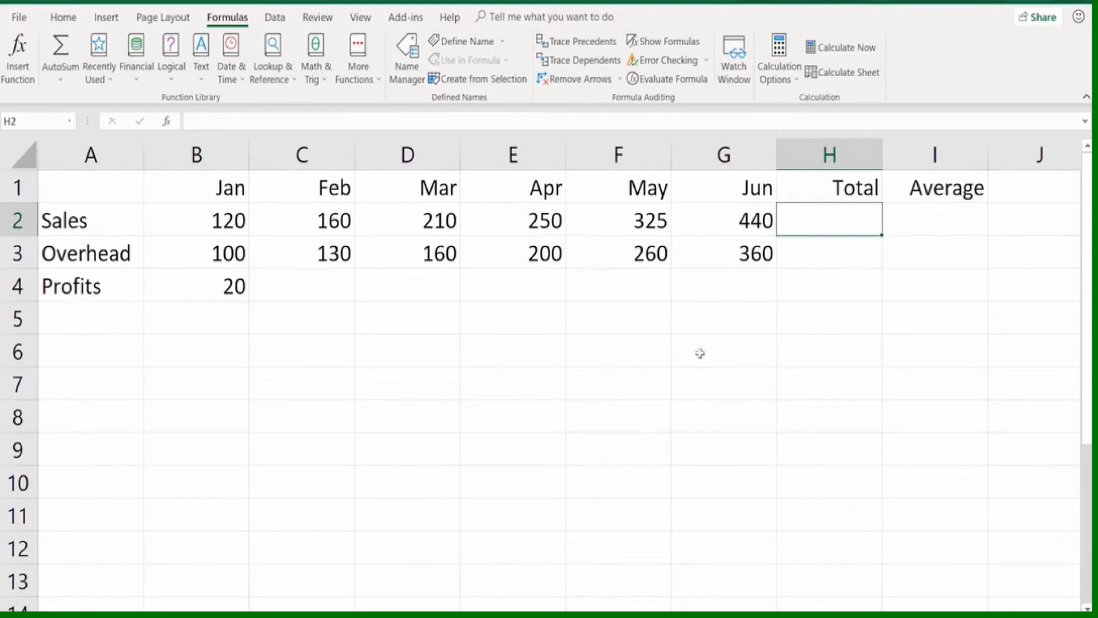
Total the January to June sales in H2 with a SUM formula over B2:G2
type("=su")
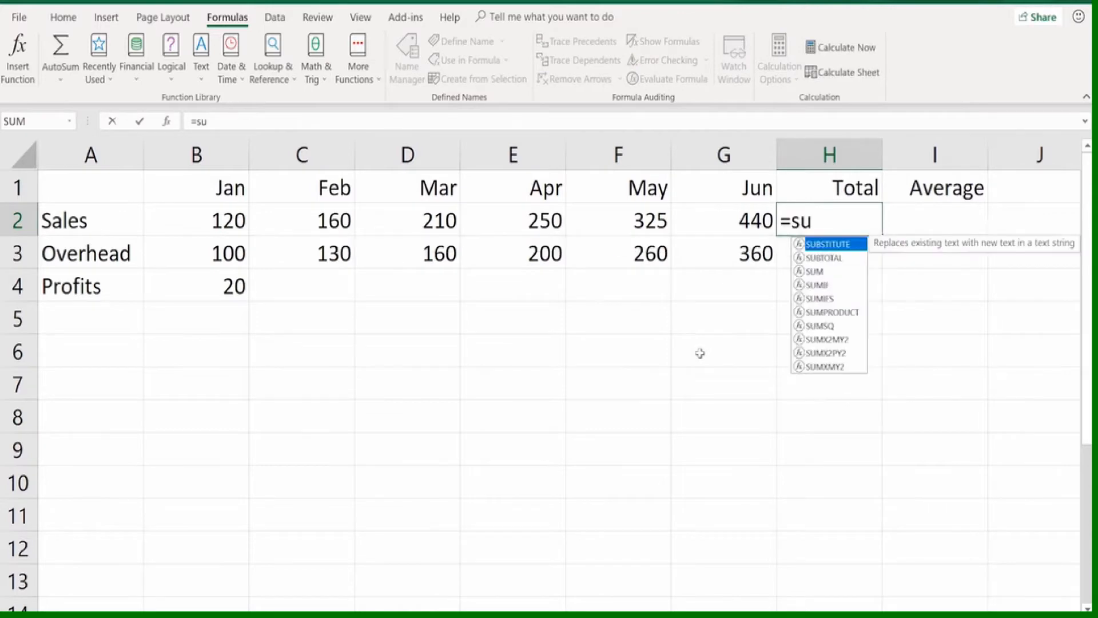
type("m")
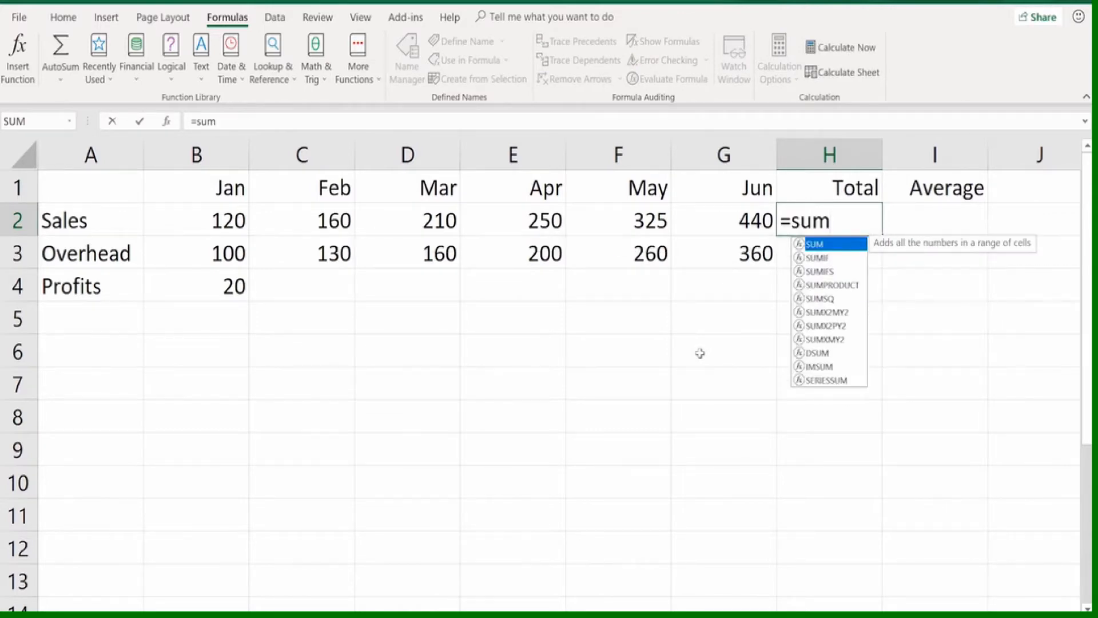
type("(")
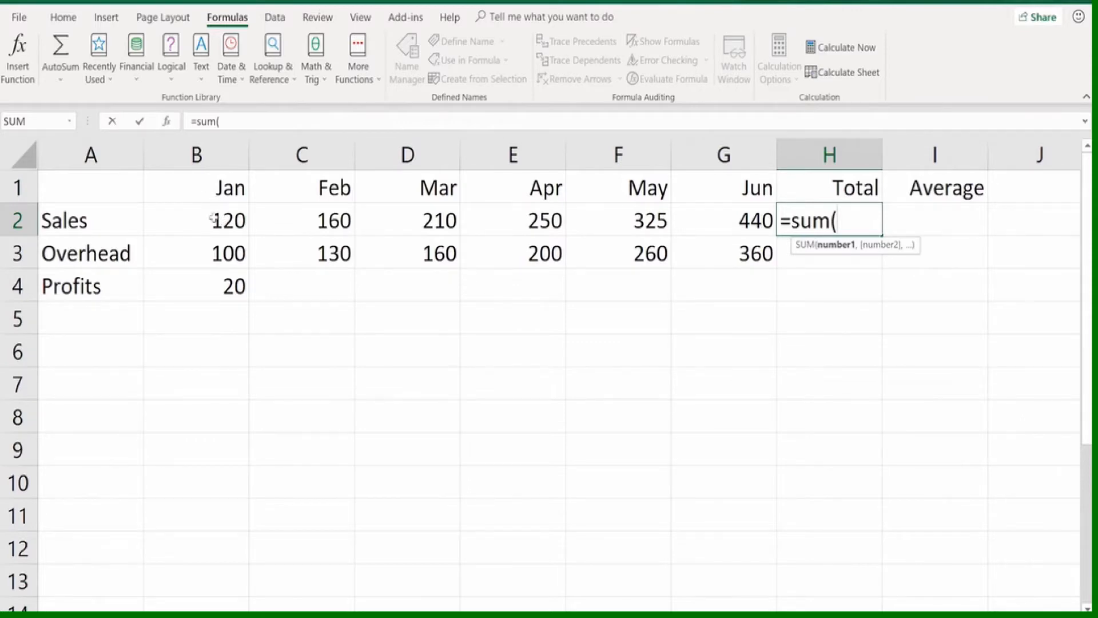
left_click_drag(209, 217, 691, 214)
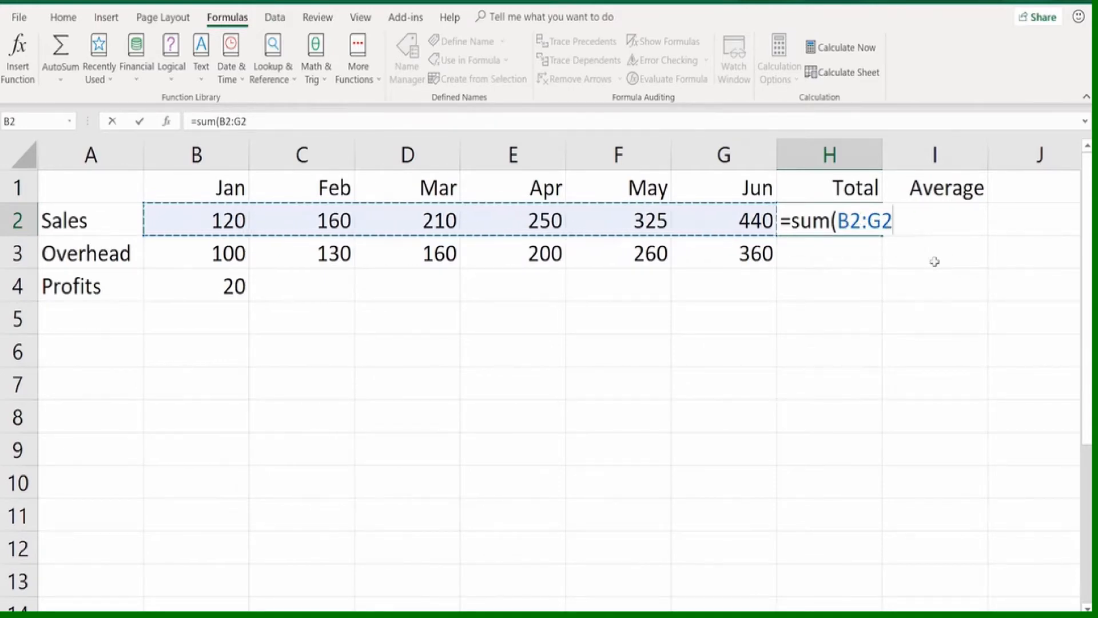
key("Return")
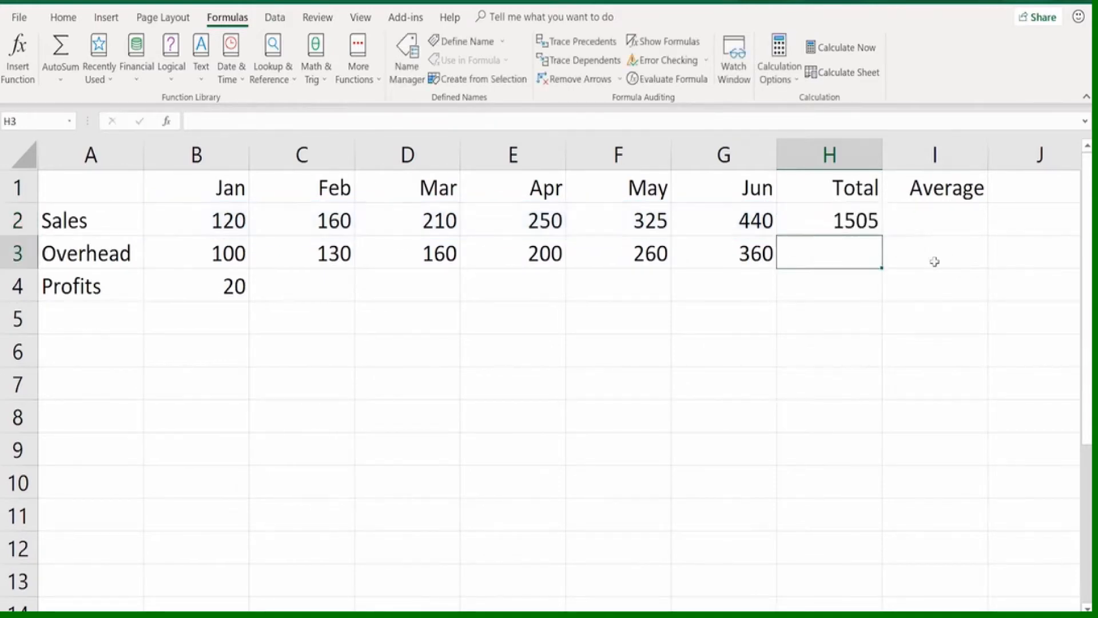
Calculate the average monthly sales in I2 by dividing the sales total by six with the formula =H2/6
left_click(936, 218)
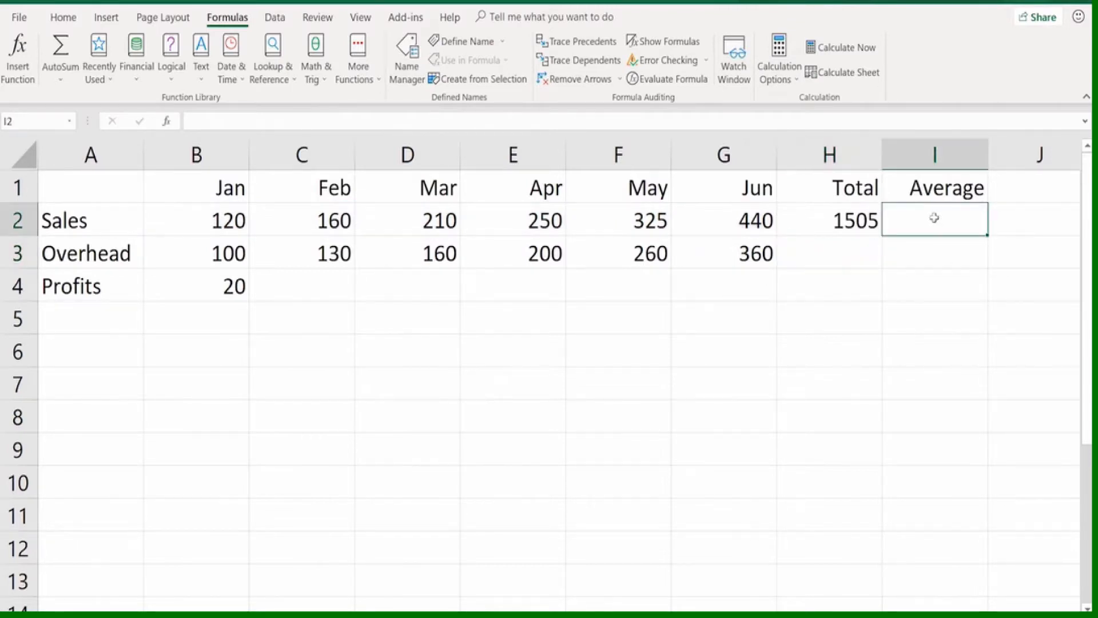
left_click(847, 218)
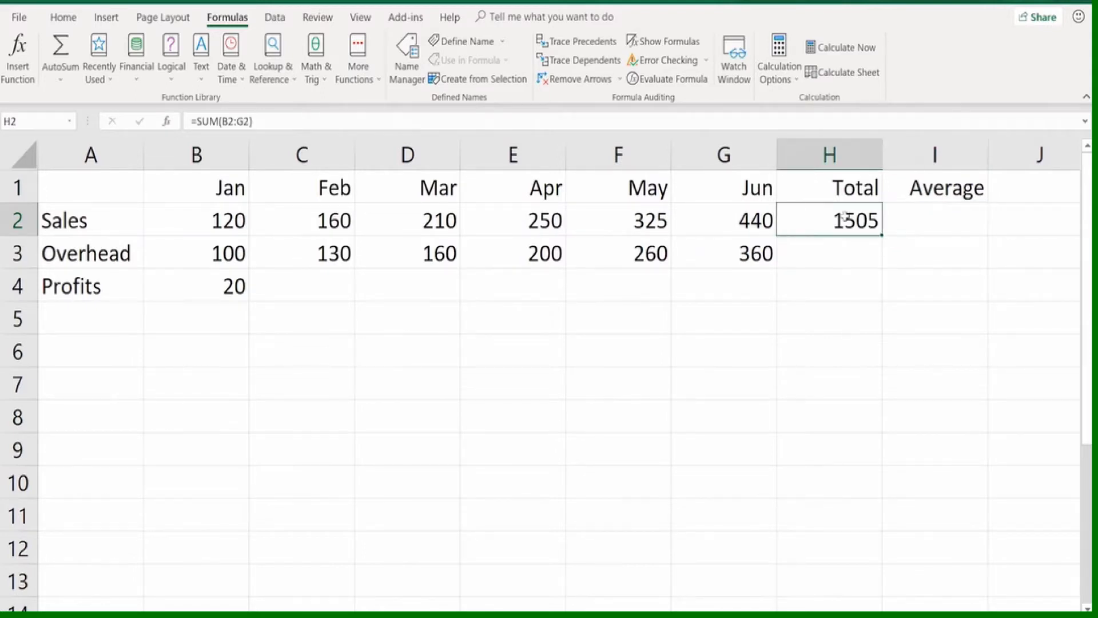
left_click(910, 222)
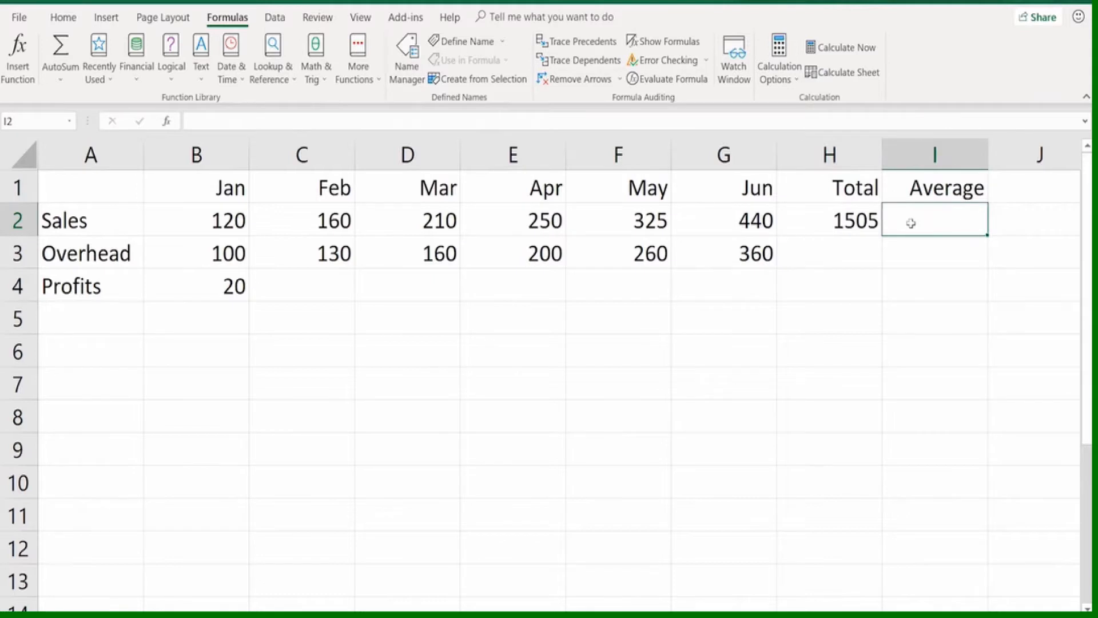
type("=")
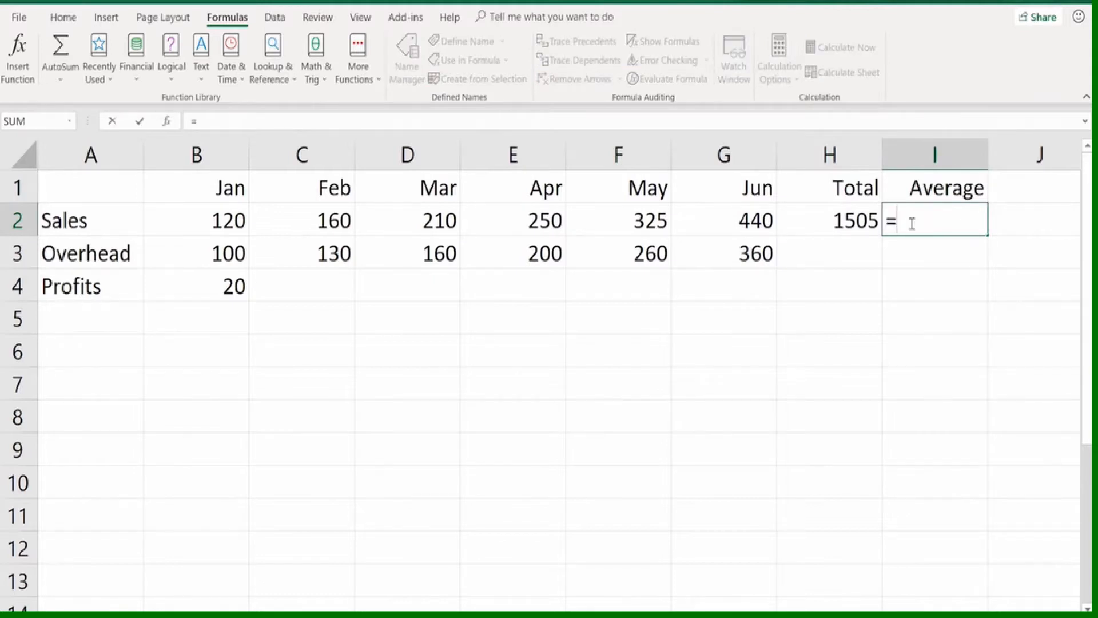
left_click(847, 219)
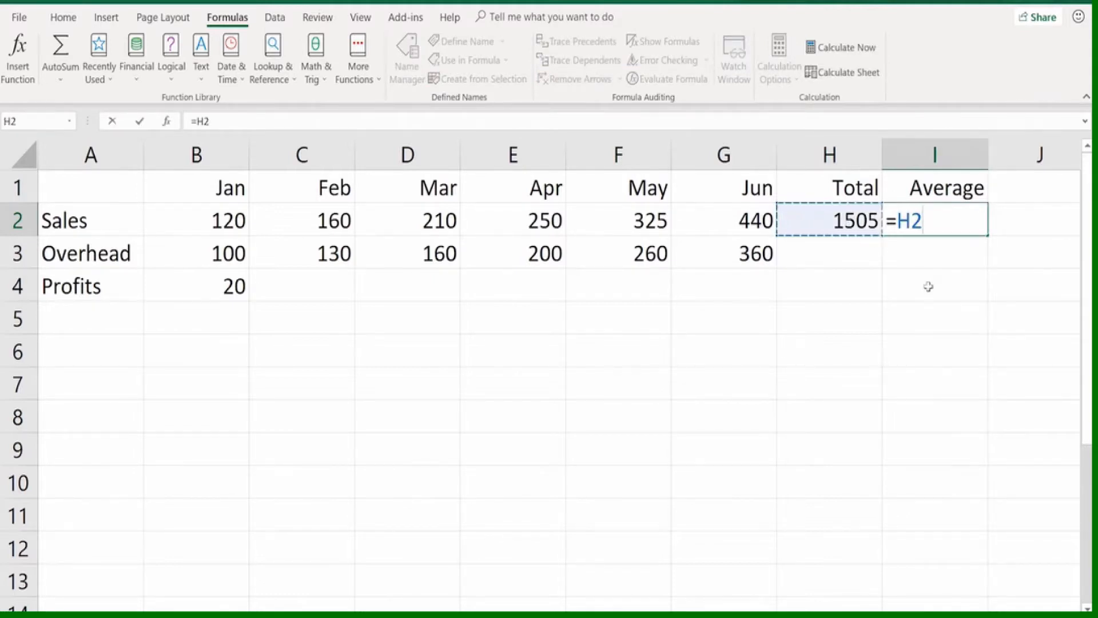
type("/")
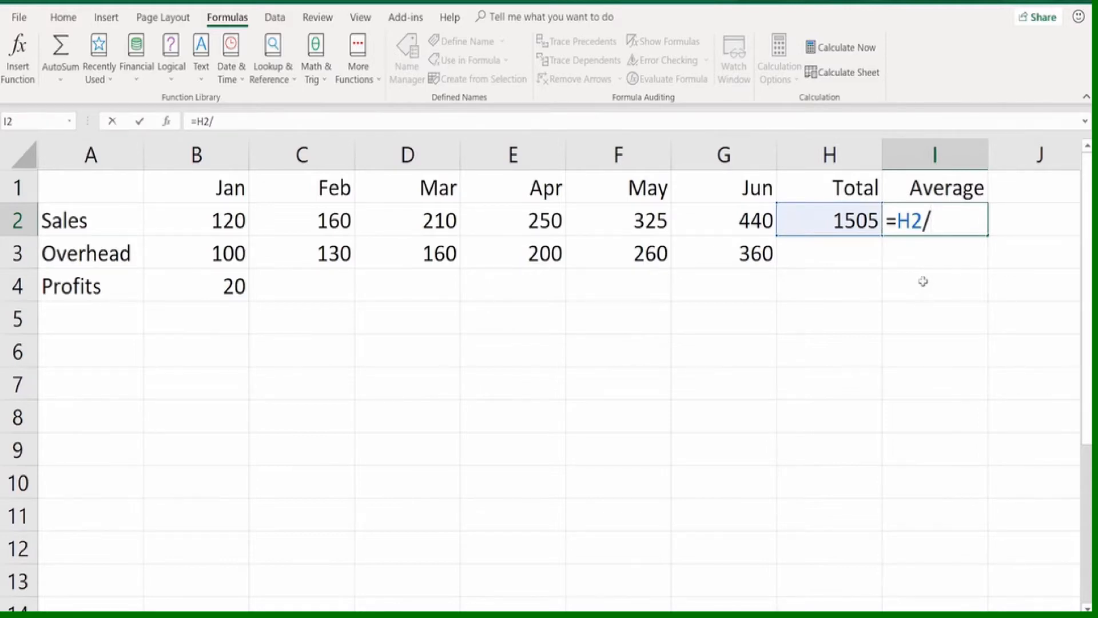
type("6")
key("Return")
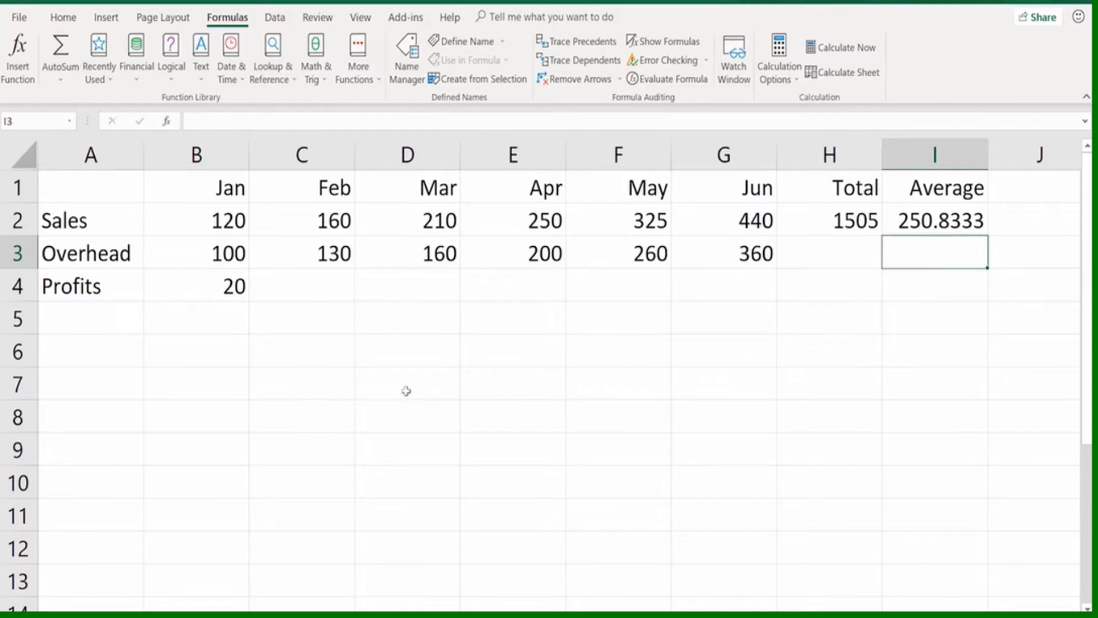
Change January's Sales to 125 and January's Overhead to 130 to test the dependent formulas
left_click(220, 220)
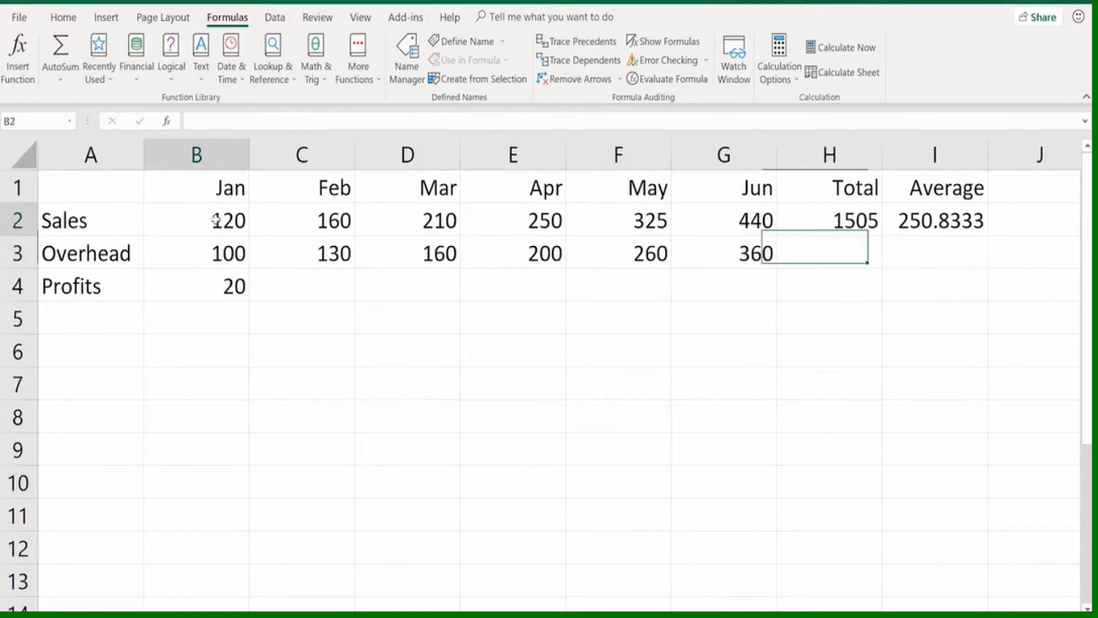
type("125")
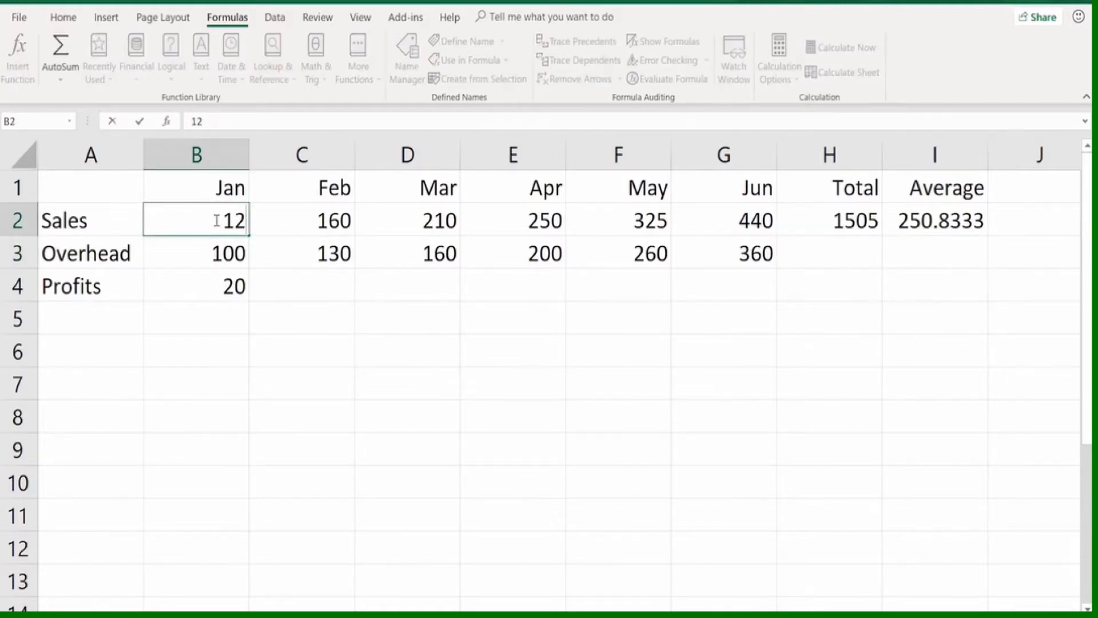
left_click(224, 280)
key("Return")
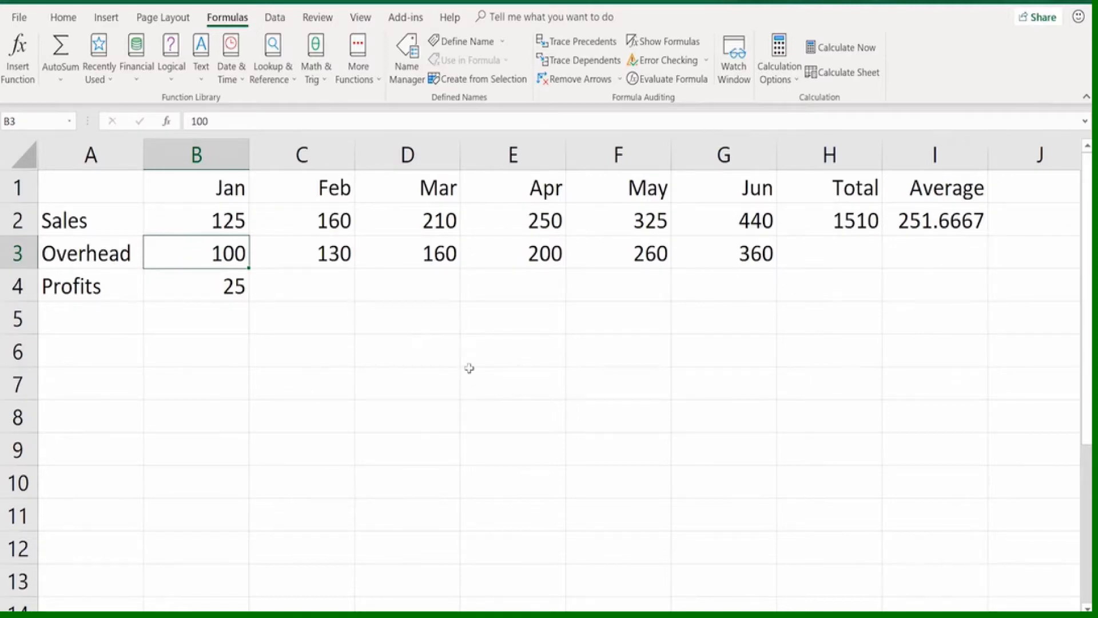
type("1")
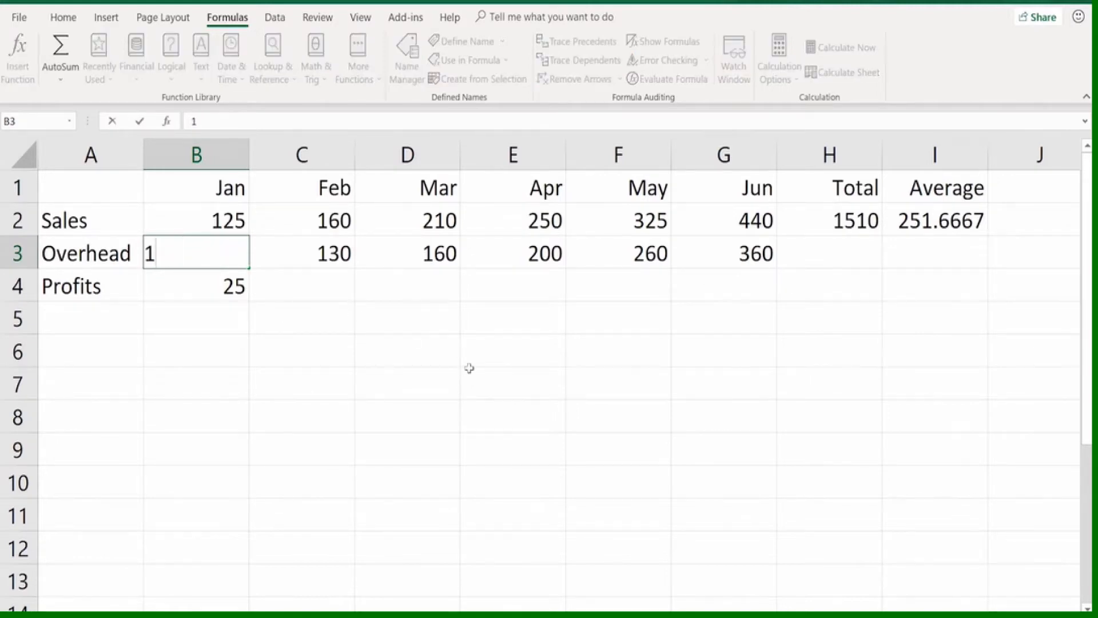
type("30")
key("Return")
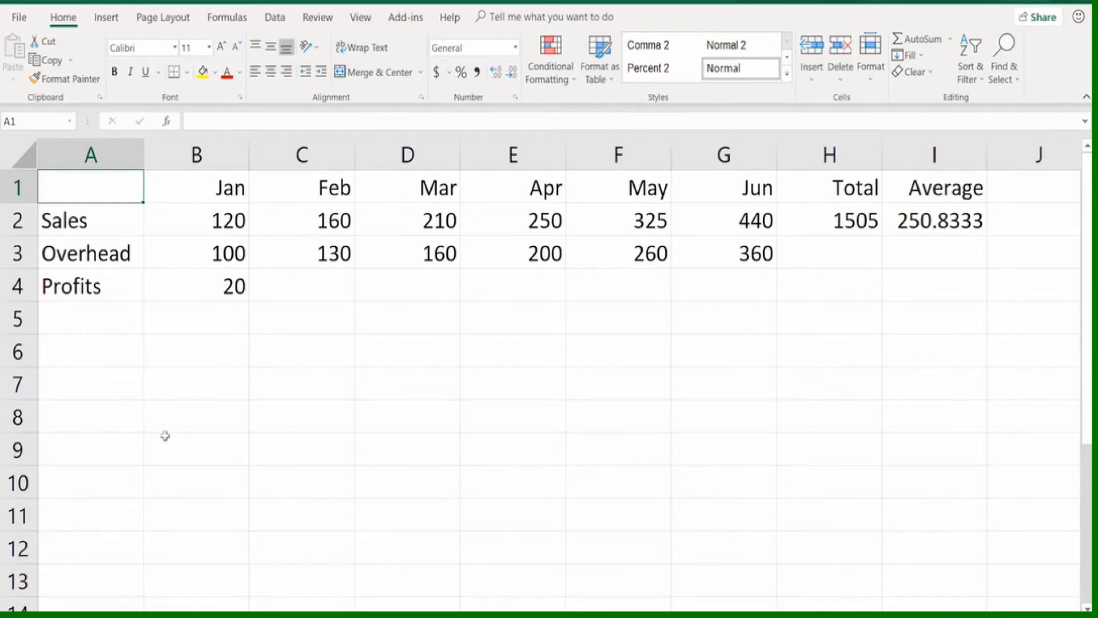
Examine the January profit formula in B4 and the Profits cells for the following months
left_click(207, 287)
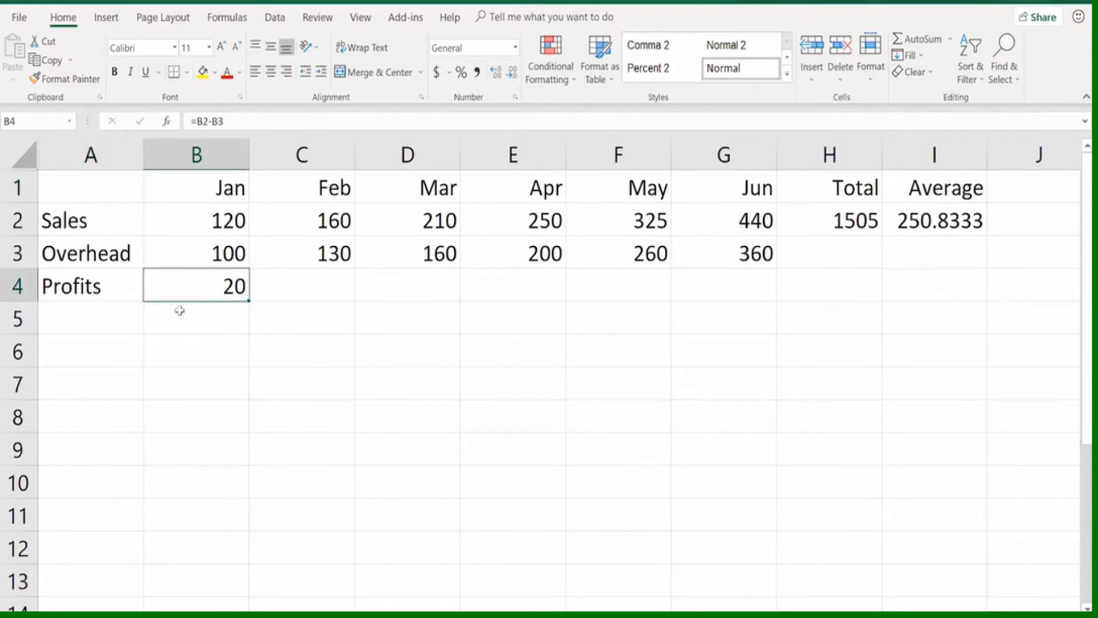
double_click(200, 281)
key("Return")
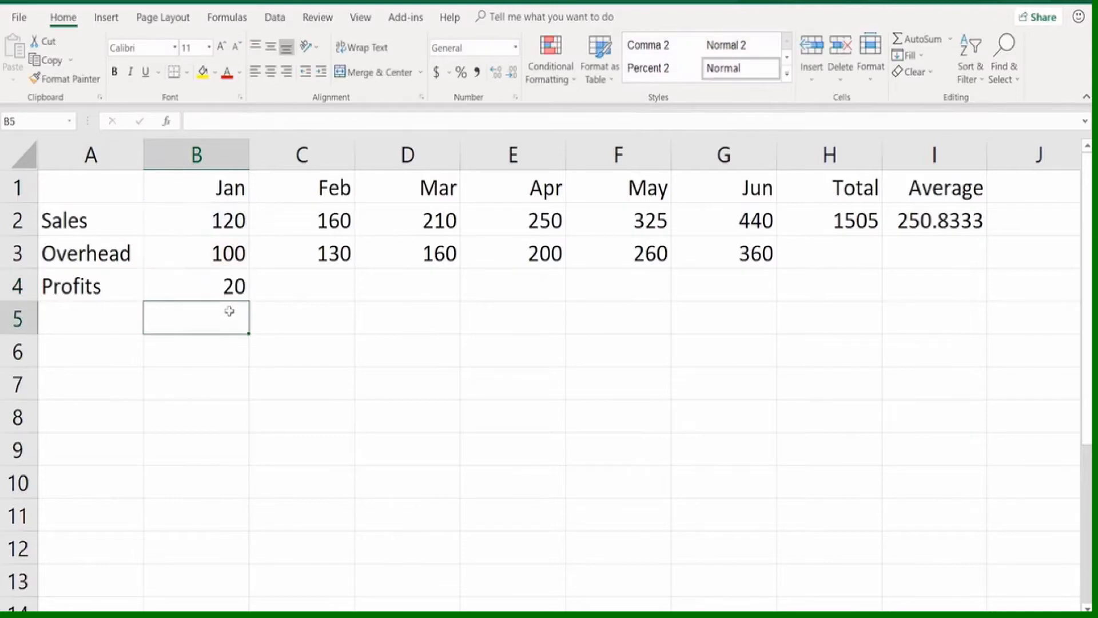
left_click(228, 289)
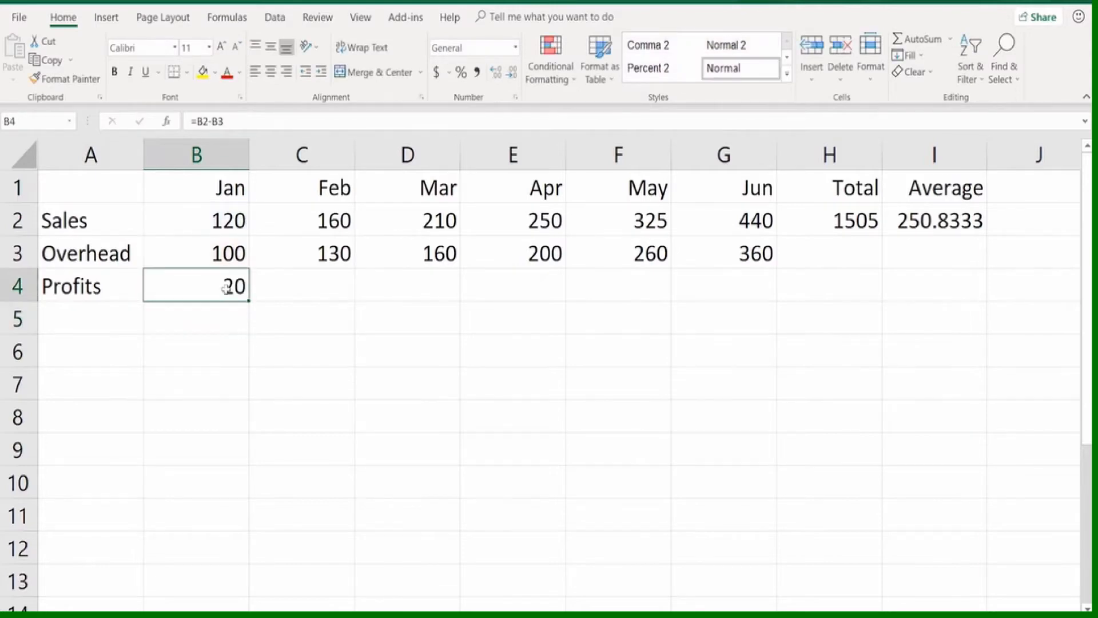
left_click(292, 279)
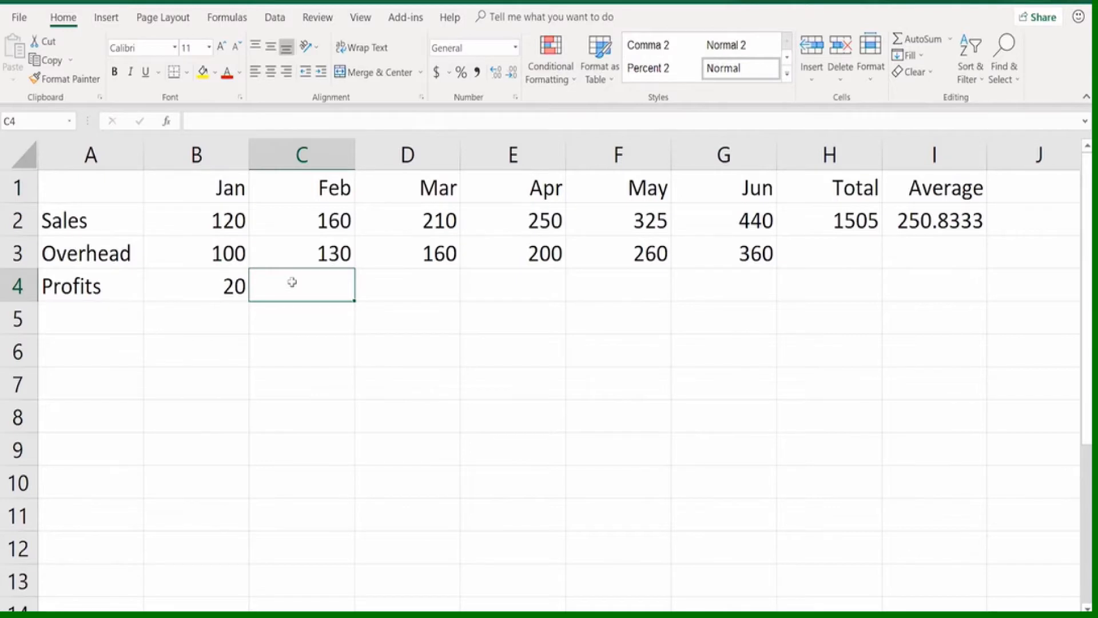
left_click(210, 286)
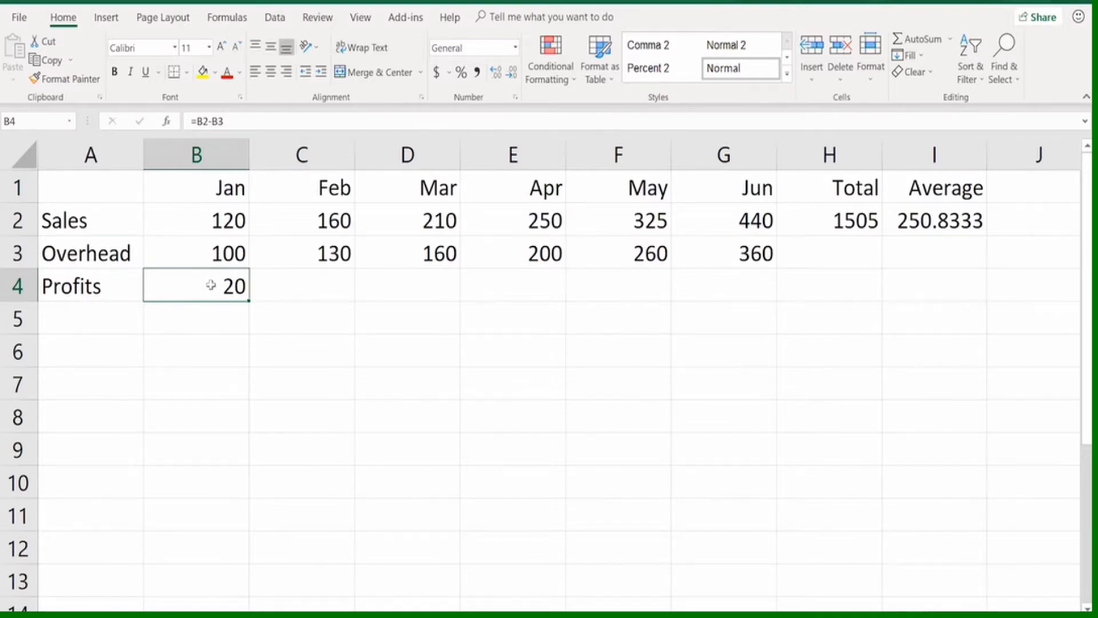
double_click(210, 285)
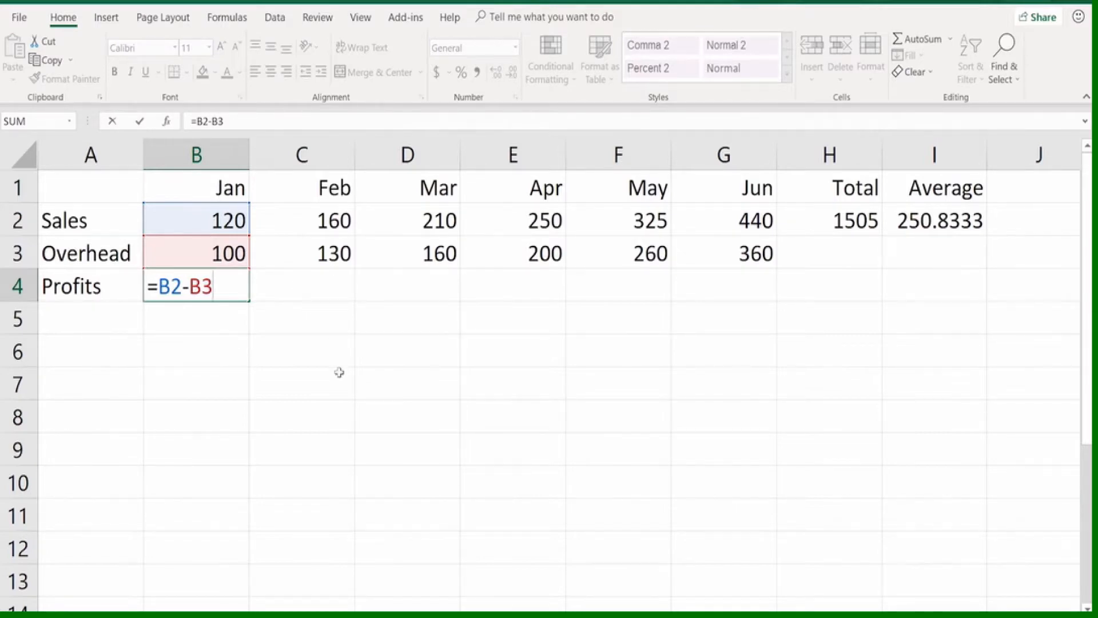
key("ctrl+Return")
left_click(315, 289)
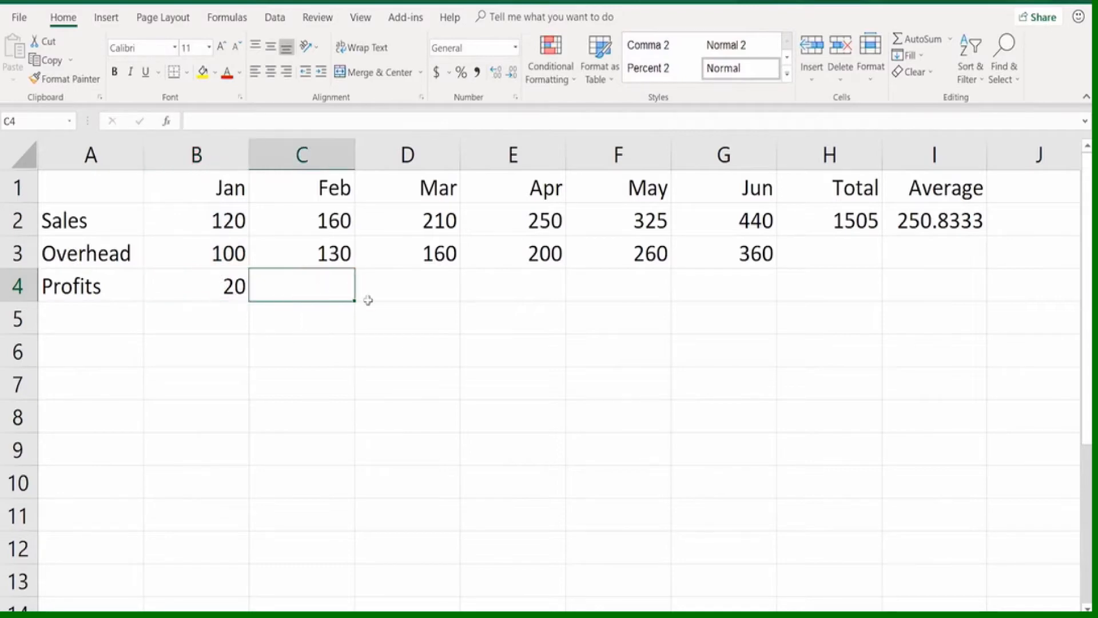
left_click(395, 285)
left_click(549, 287)
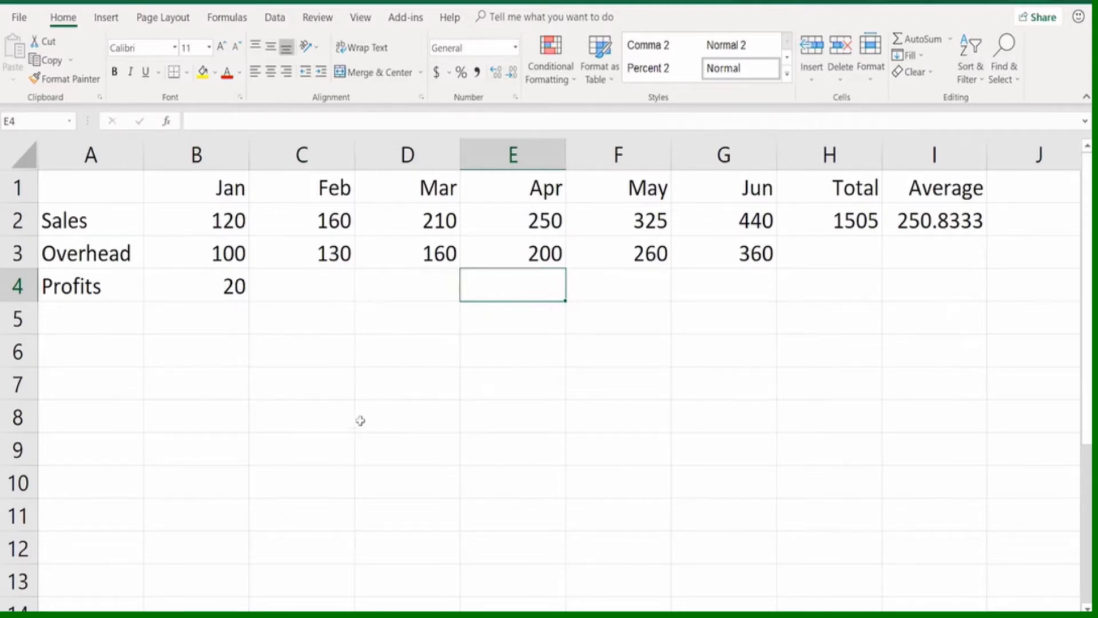
Autofill January's profit formula from B4 across to June in G4, and check the copied formula for April
left_click(216, 284)
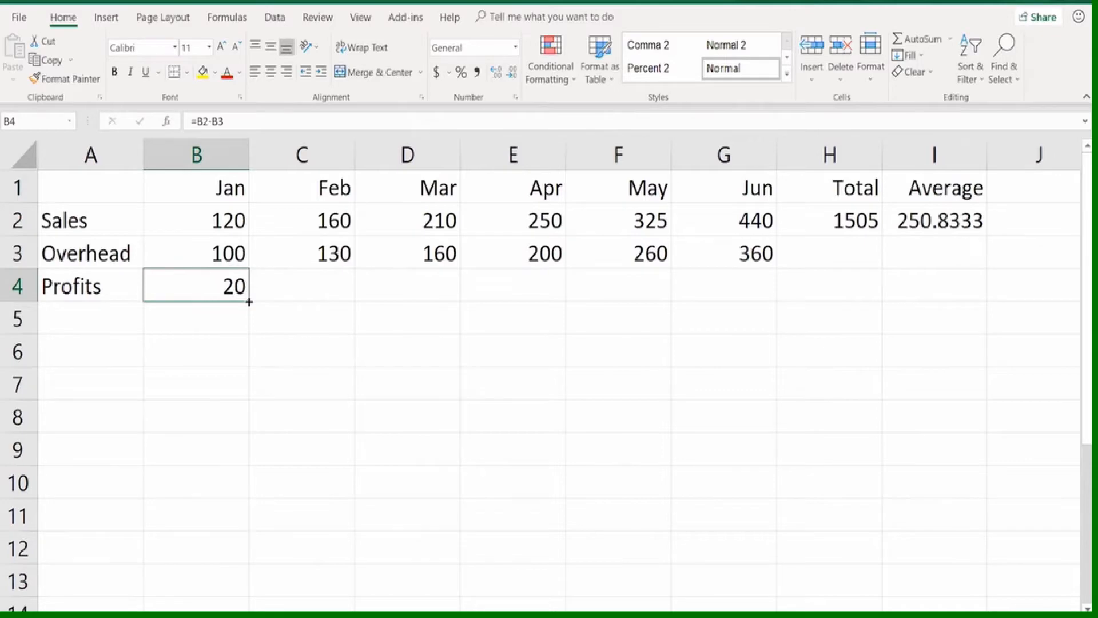
left_click_drag(249, 301, 751, 298)
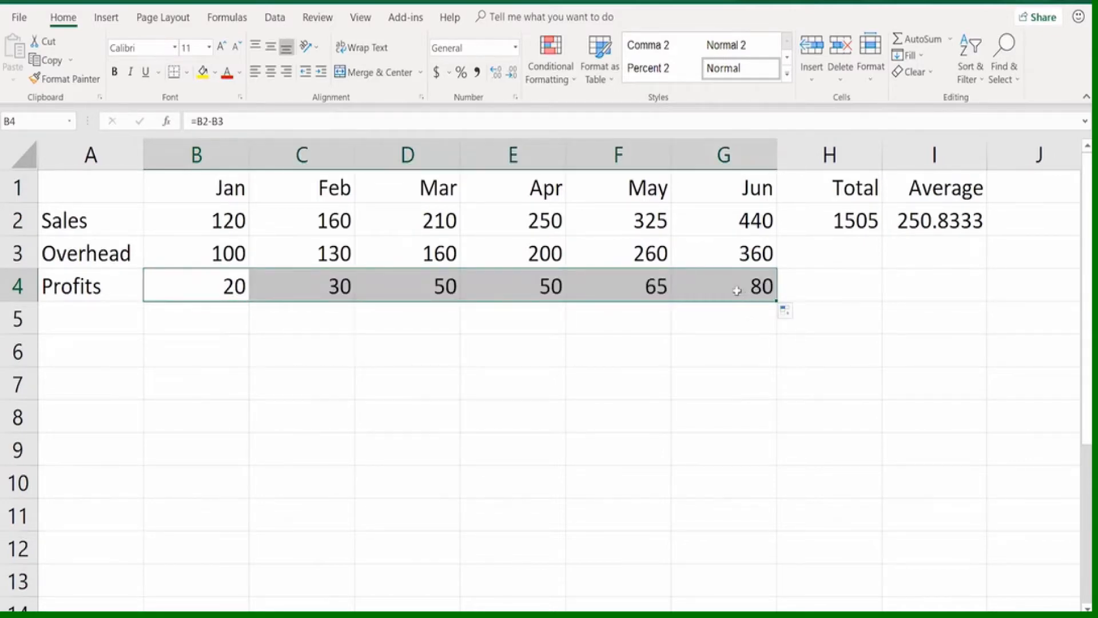
left_click(536, 285)
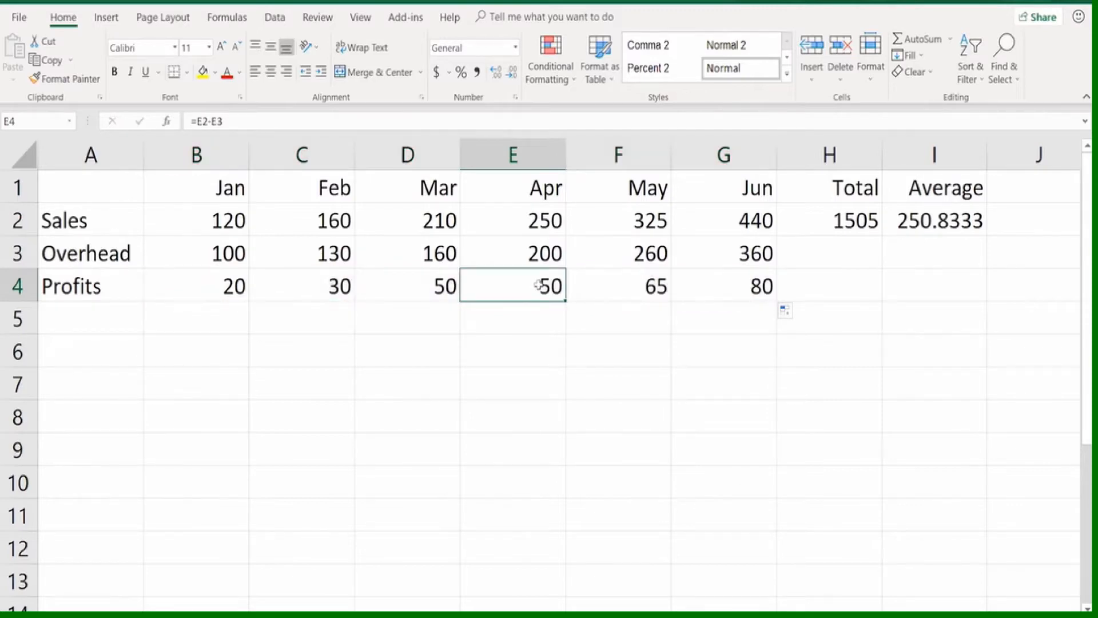
key("F2")
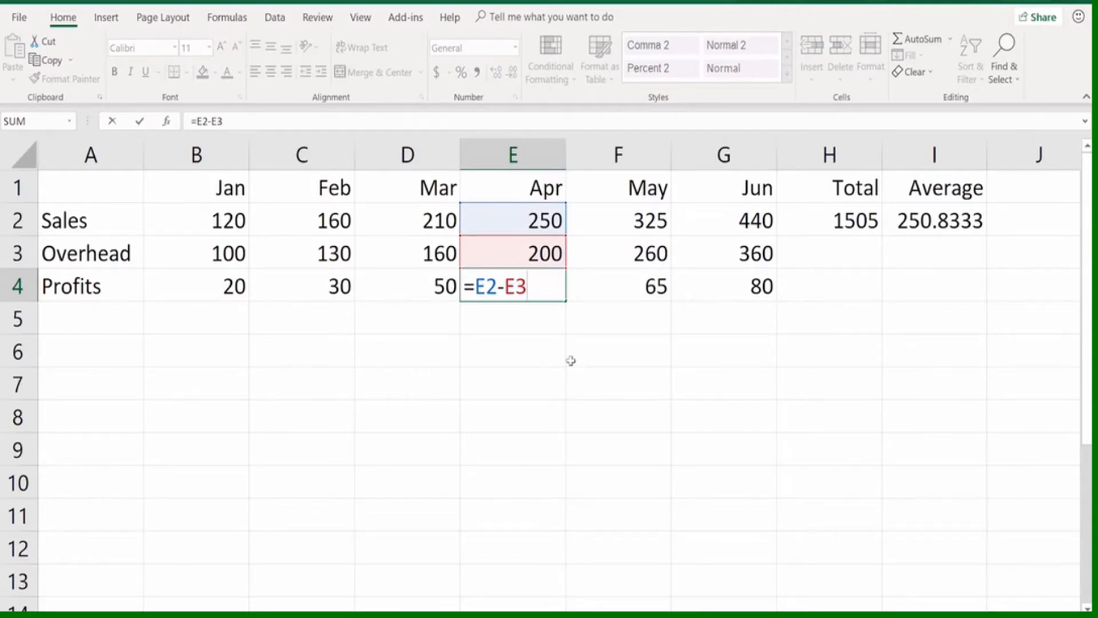
key("Escape")
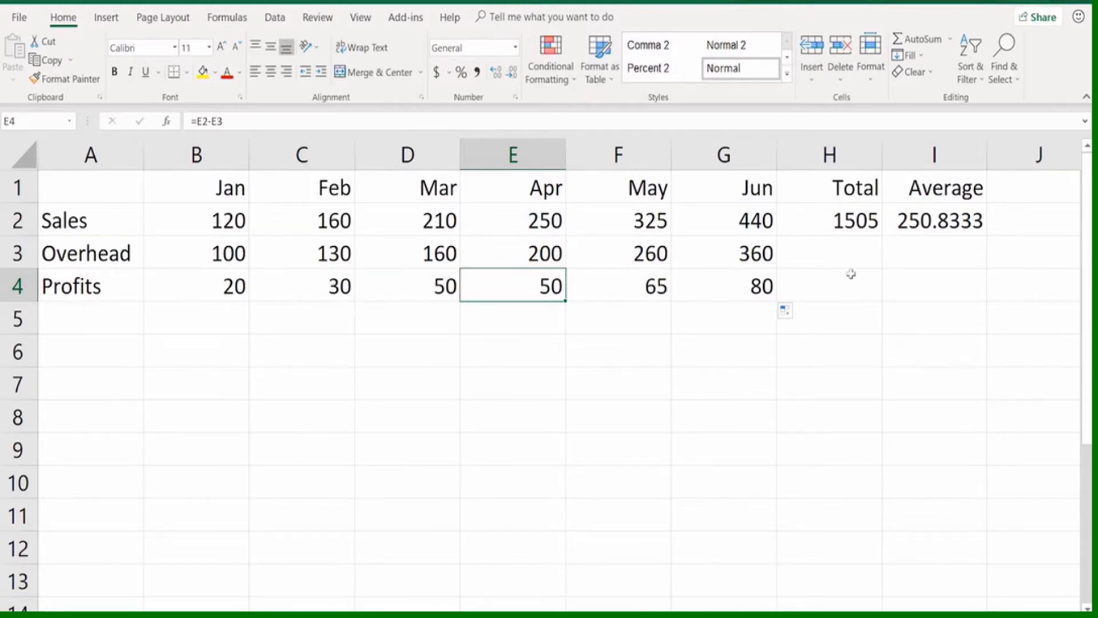
Inspect the SUM formula in the Sales total H2 and the Total cells for Overhead and Profits
left_click(807, 221)
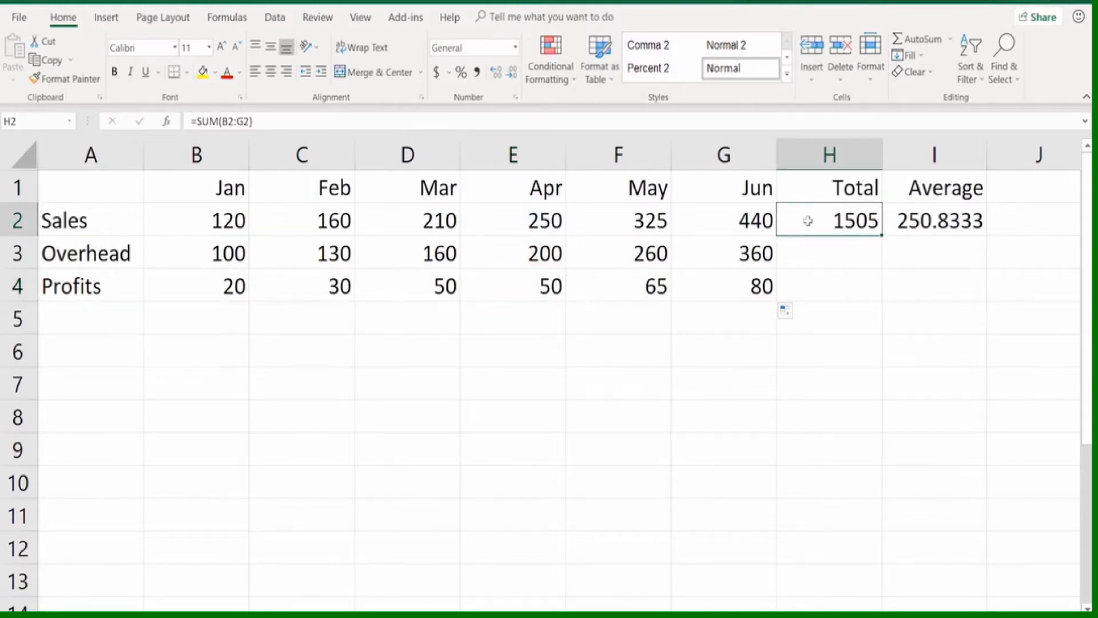
double_click(808, 221)
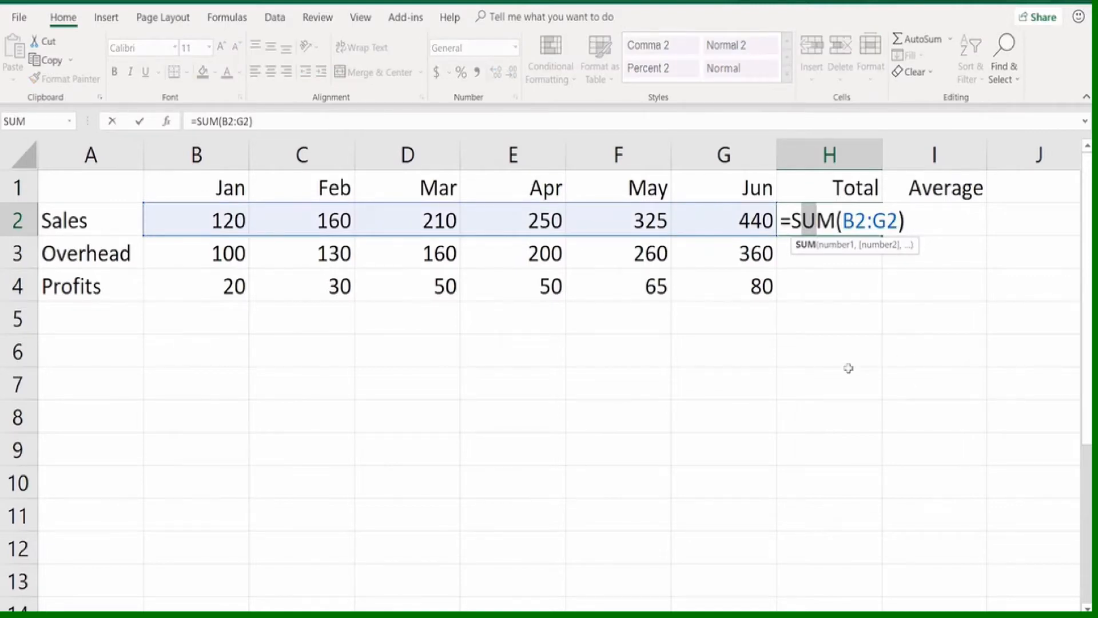
key("Escape")
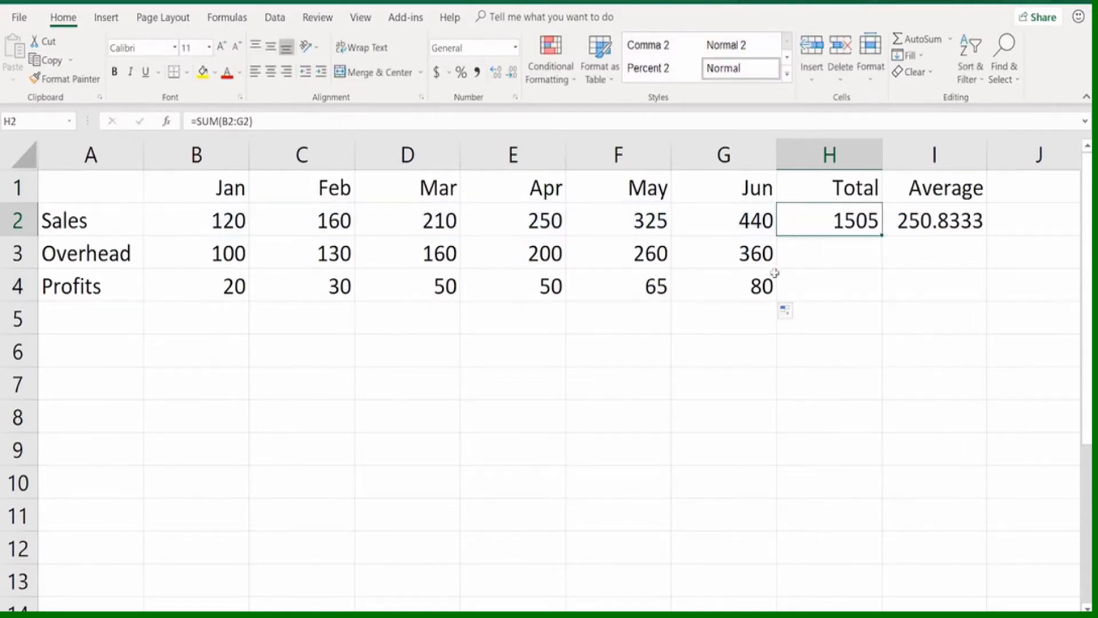
left_click(811, 241)
left_click(843, 285)
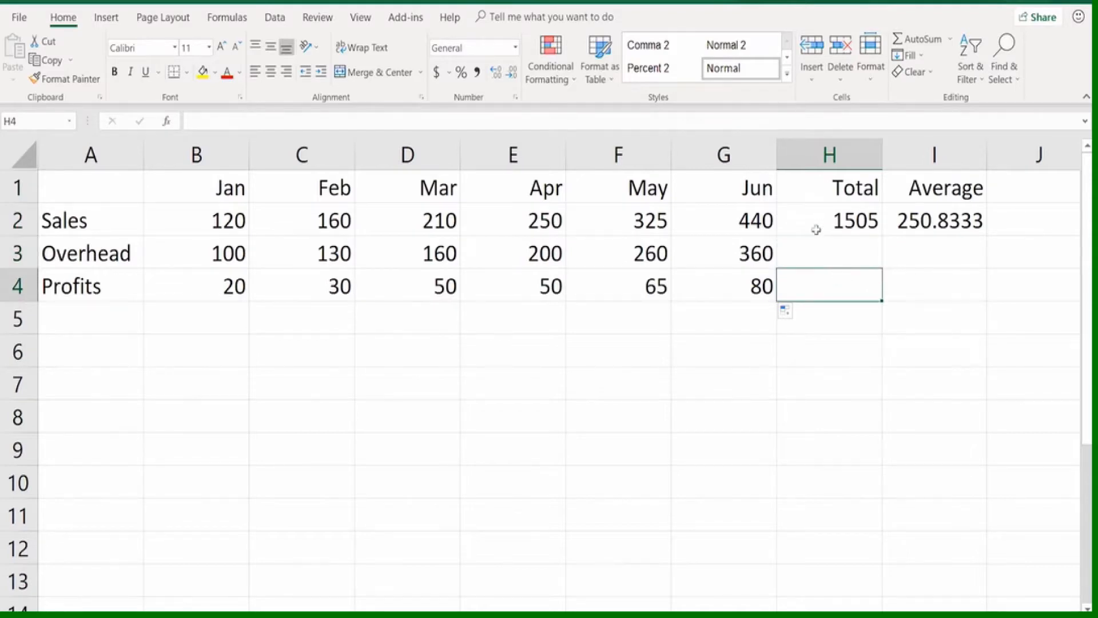
Compare the cell references in the Profits formulas from January in B4 through April in E4
left_click(326, 280)
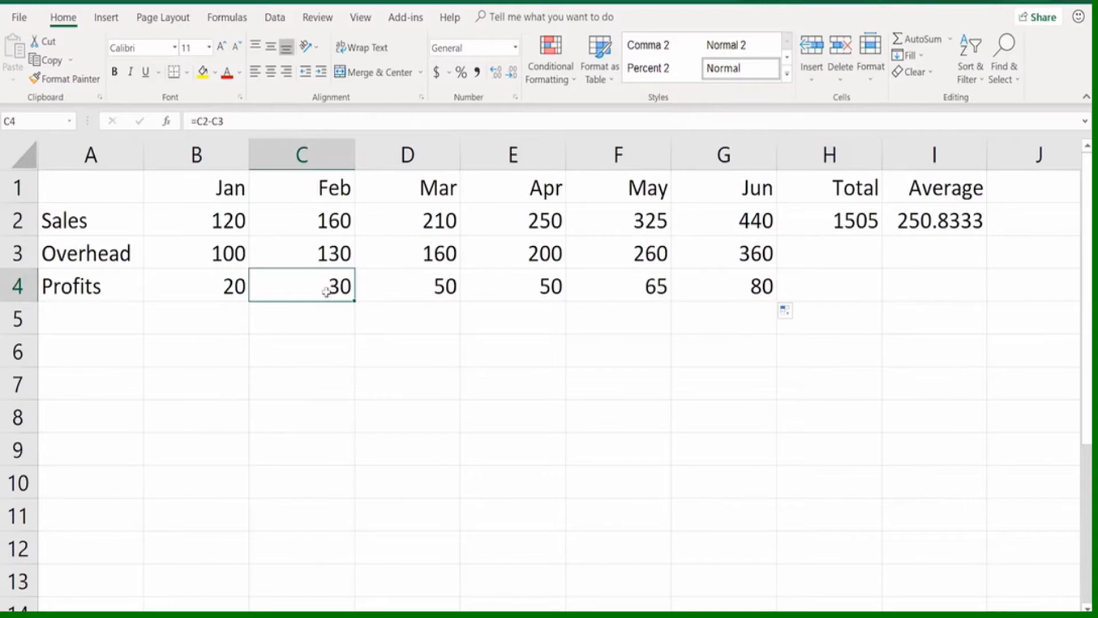
left_click(213, 285)
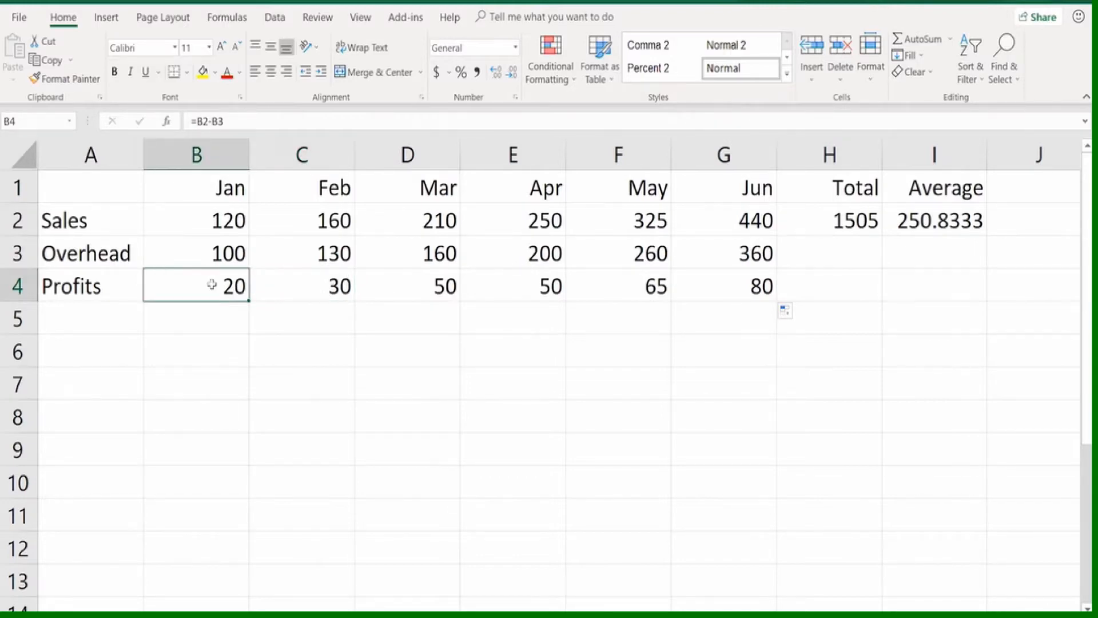
double_click(212, 284)
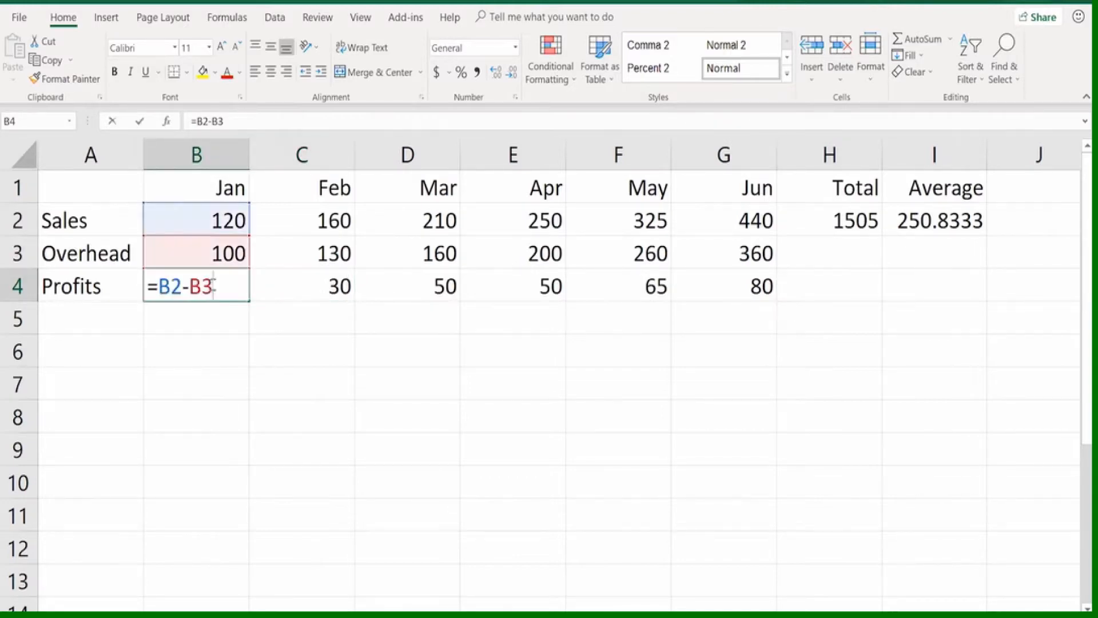
key("Escape")
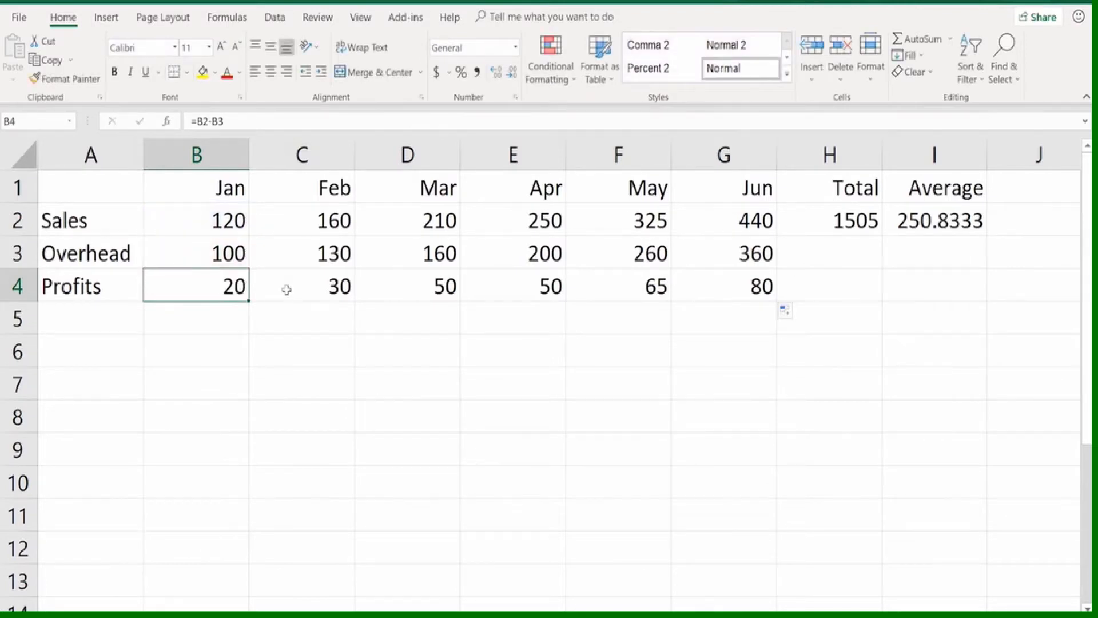
left_click(287, 289)
double_click(288, 289)
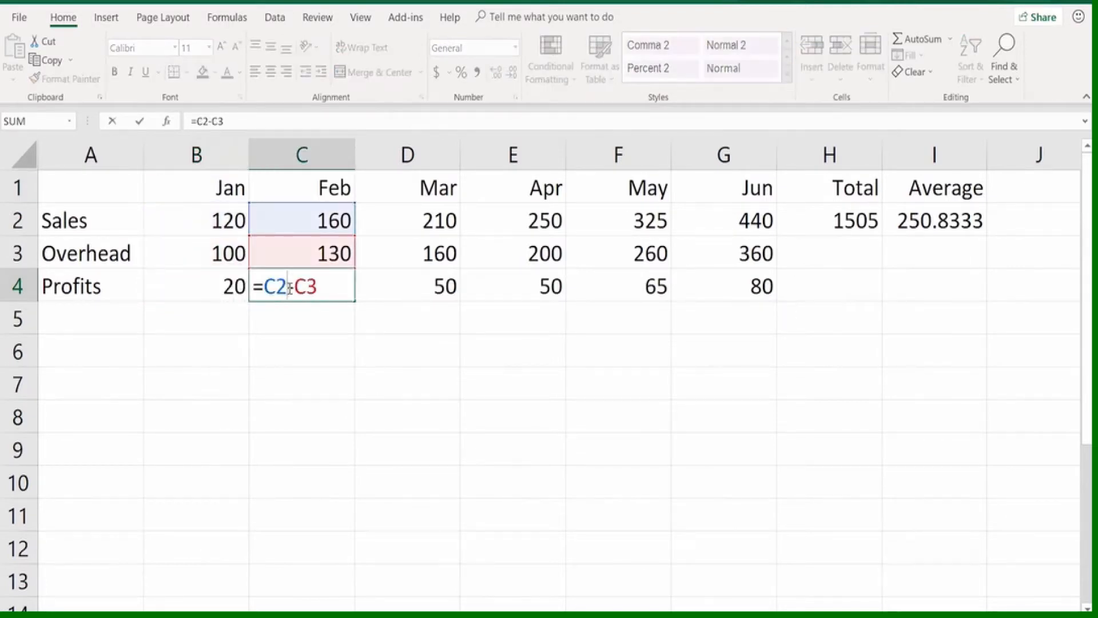
key("Escape")
left_click(407, 289)
left_click(493, 287)
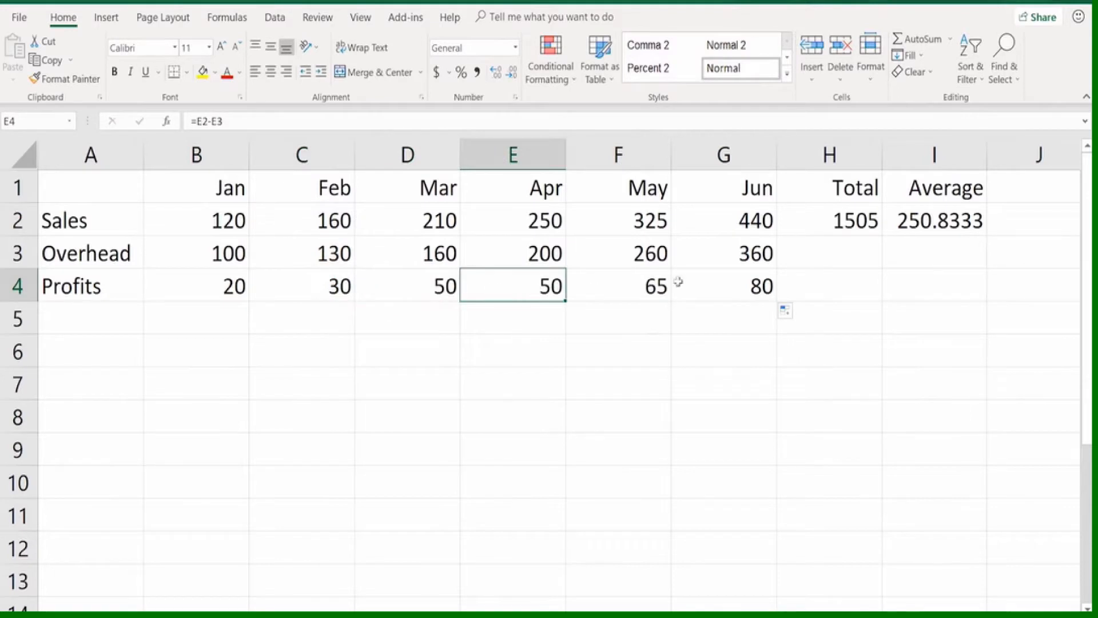
Autofill the Sales SUM formula from H2 down to H4, and check the copied formula in the Profits total
left_click(817, 218)
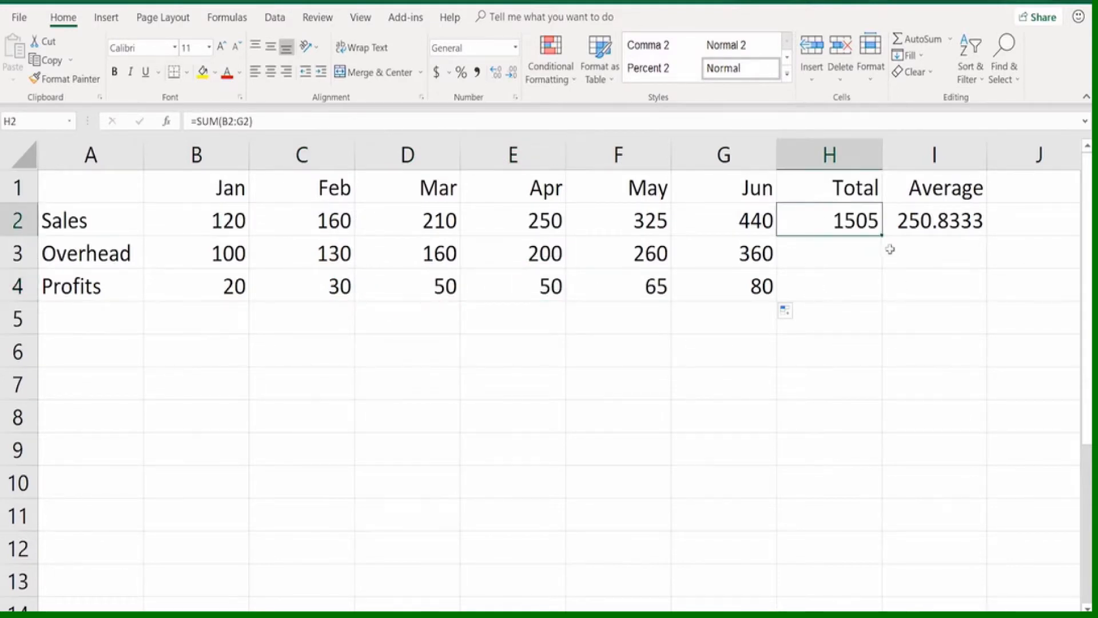
left_click_drag(883, 234, 889, 292)
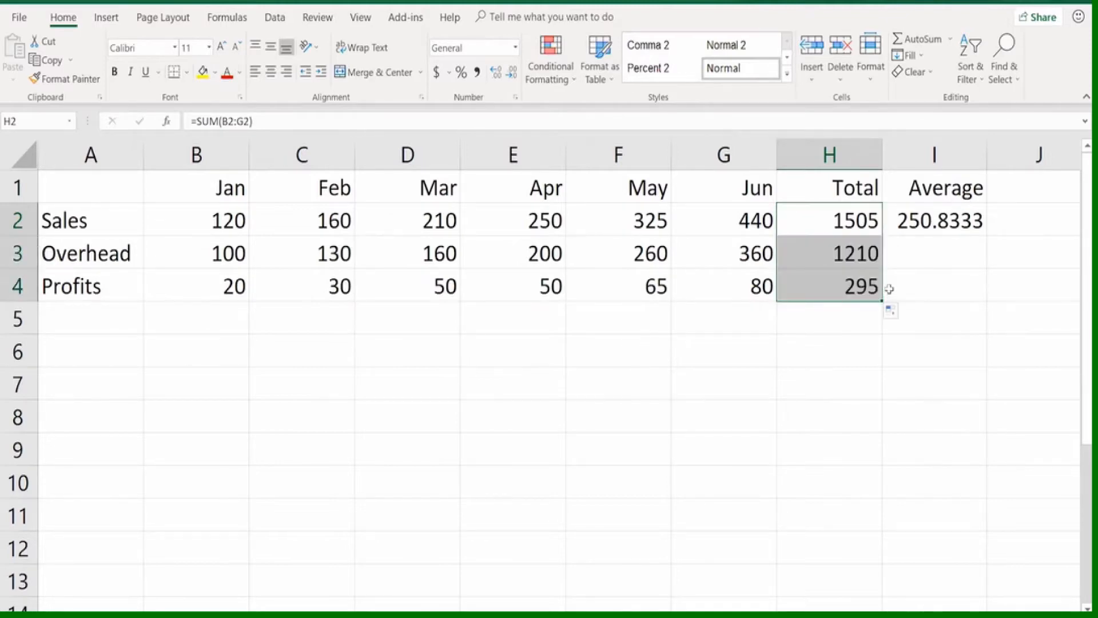
left_click(829, 285)
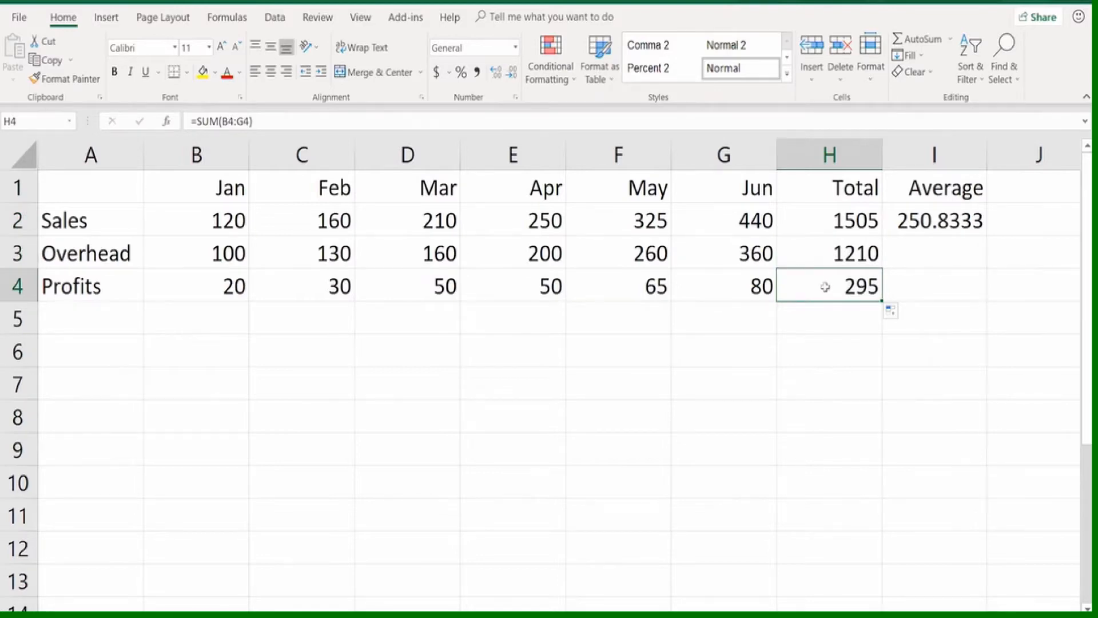
double_click(824, 286)
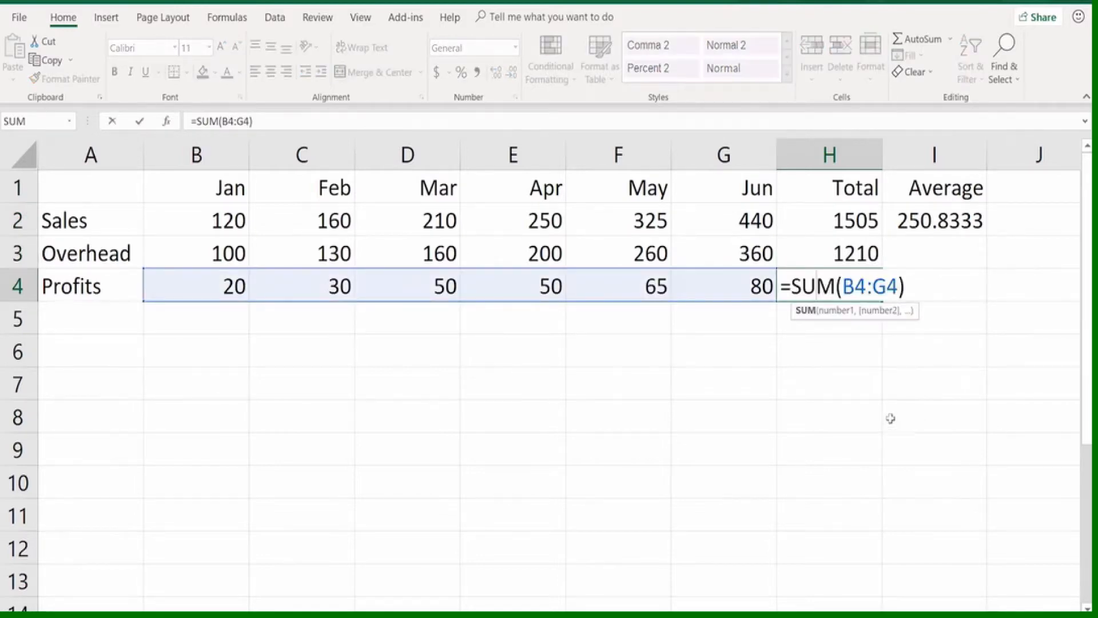
key("Escape")
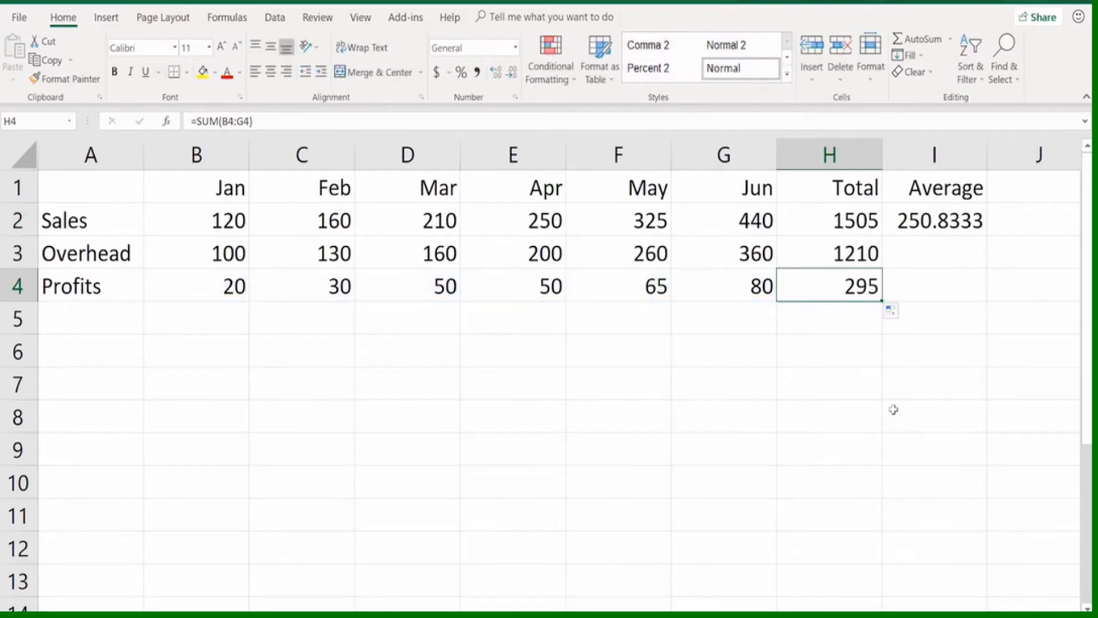
Check the Sales average formula in I2, autofill it down to I4, and inspect the copied Profits average
left_click(935, 226)
double_click(934, 226)
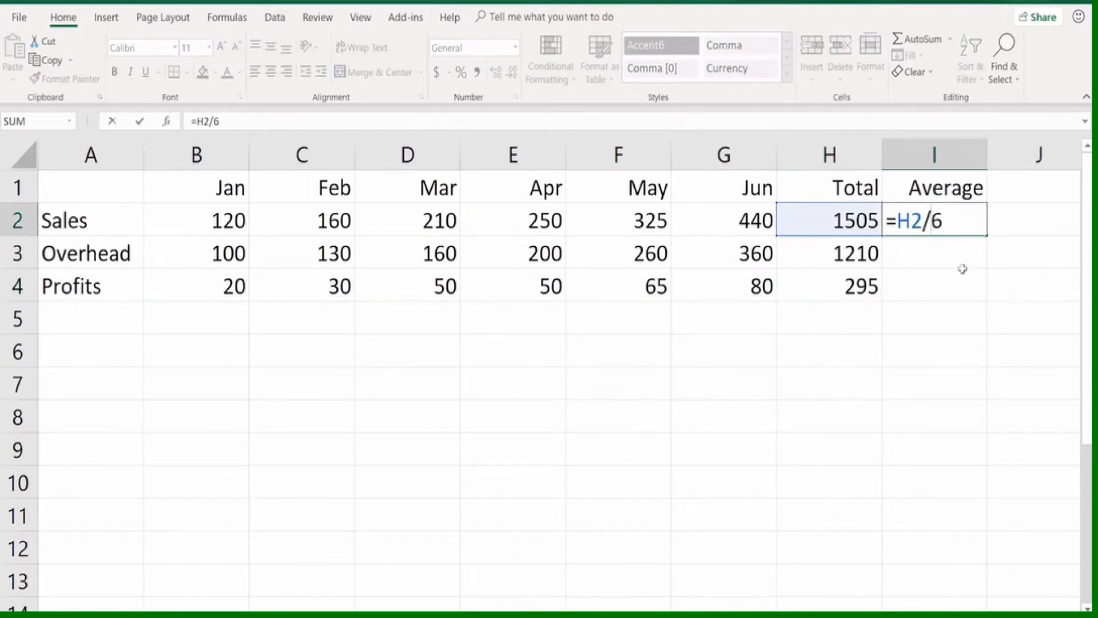
key("Escape")
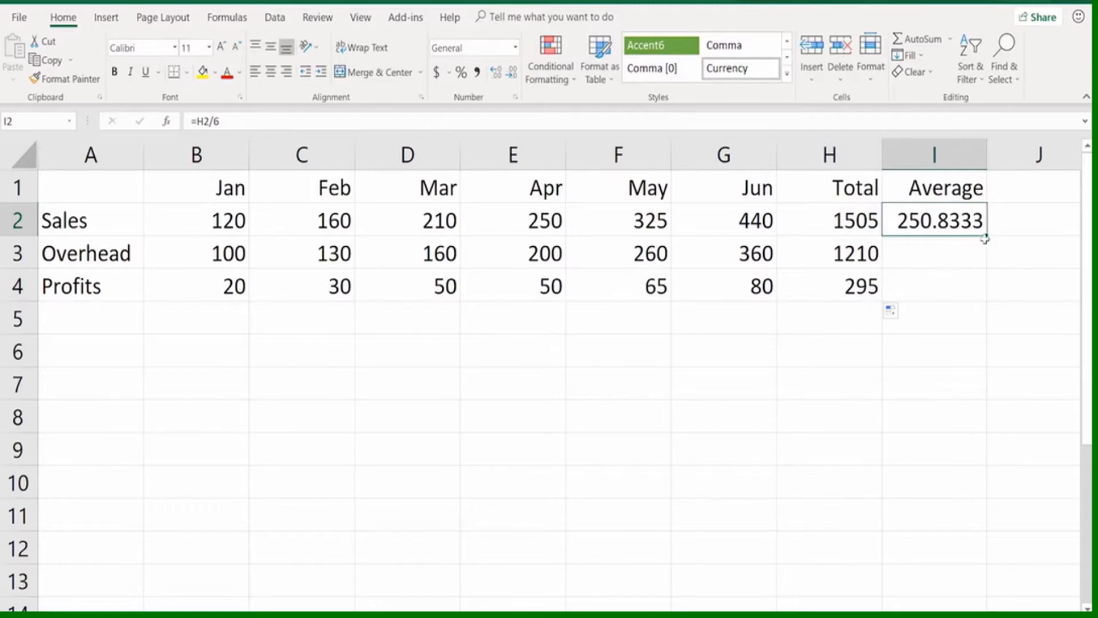
left_click_drag(987, 234, 991, 294)
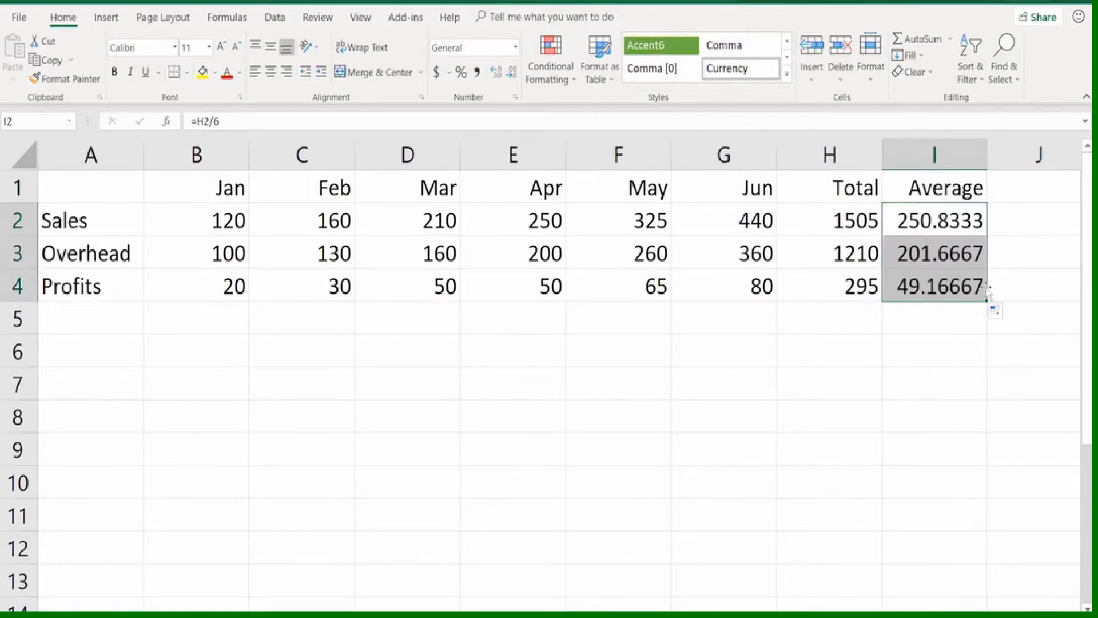
left_click(925, 288)
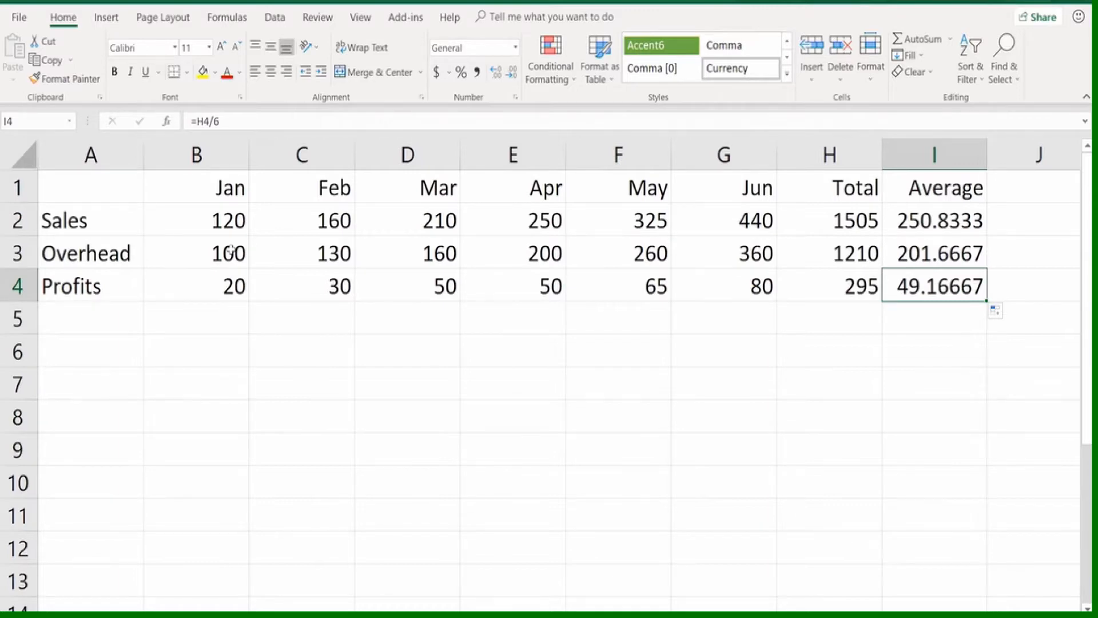
left_click(517, 409)
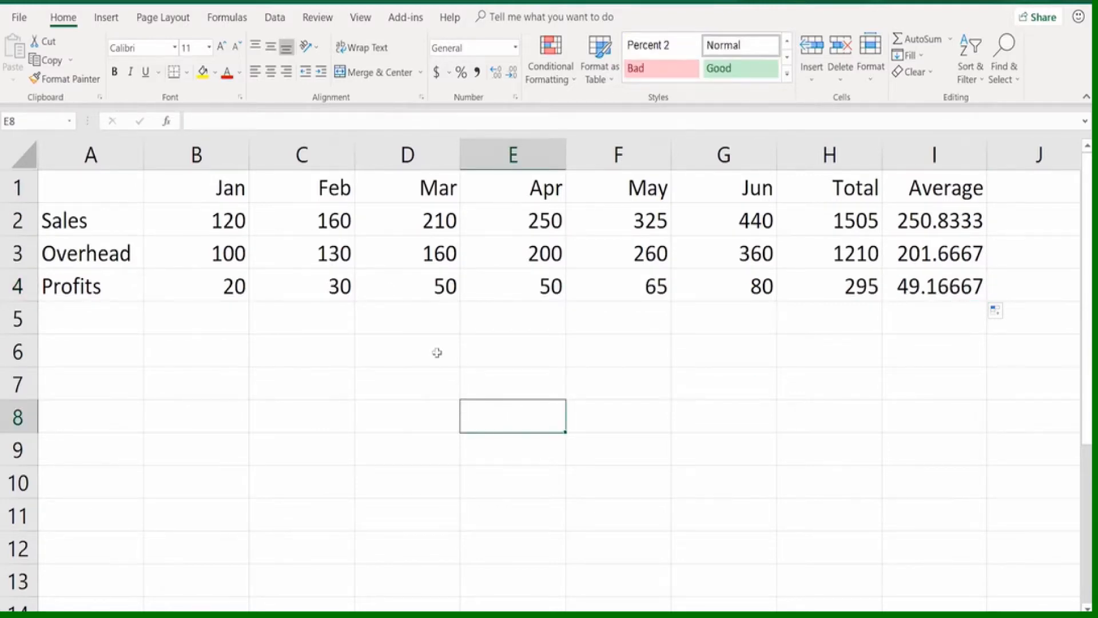
left_click_drag(197, 222, 728, 256)
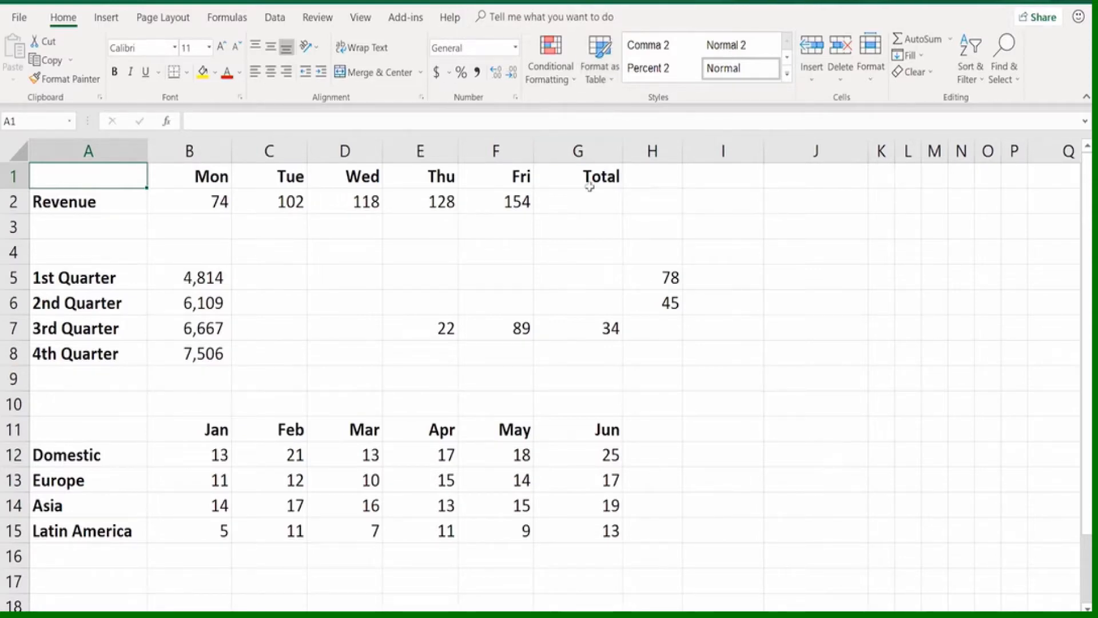
left_click(577, 202)
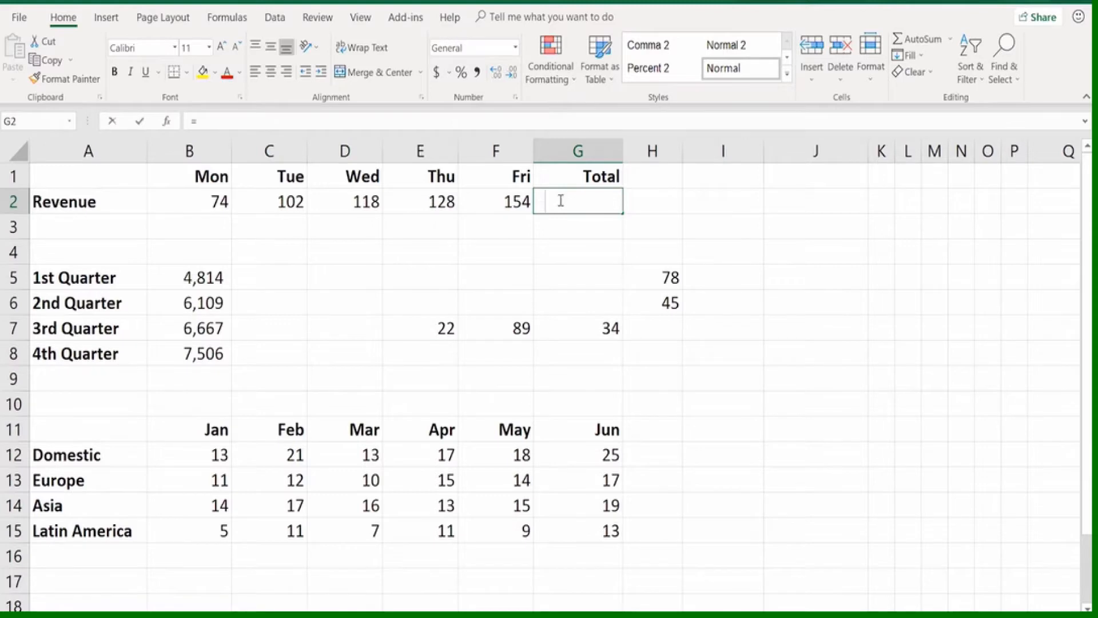
type("=sum(")
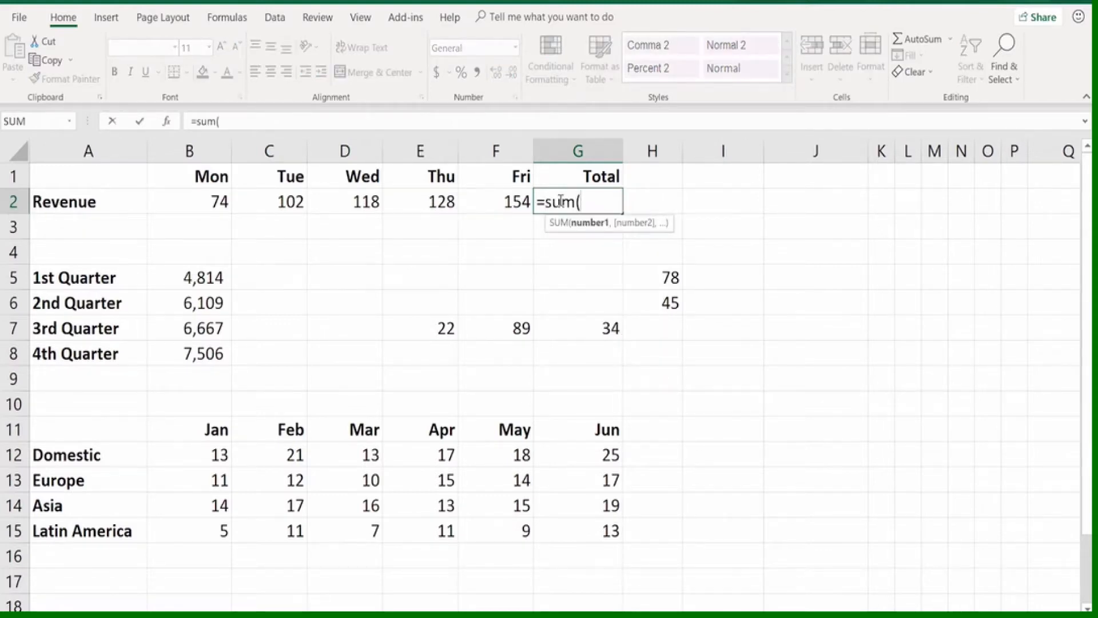
key("Escape")
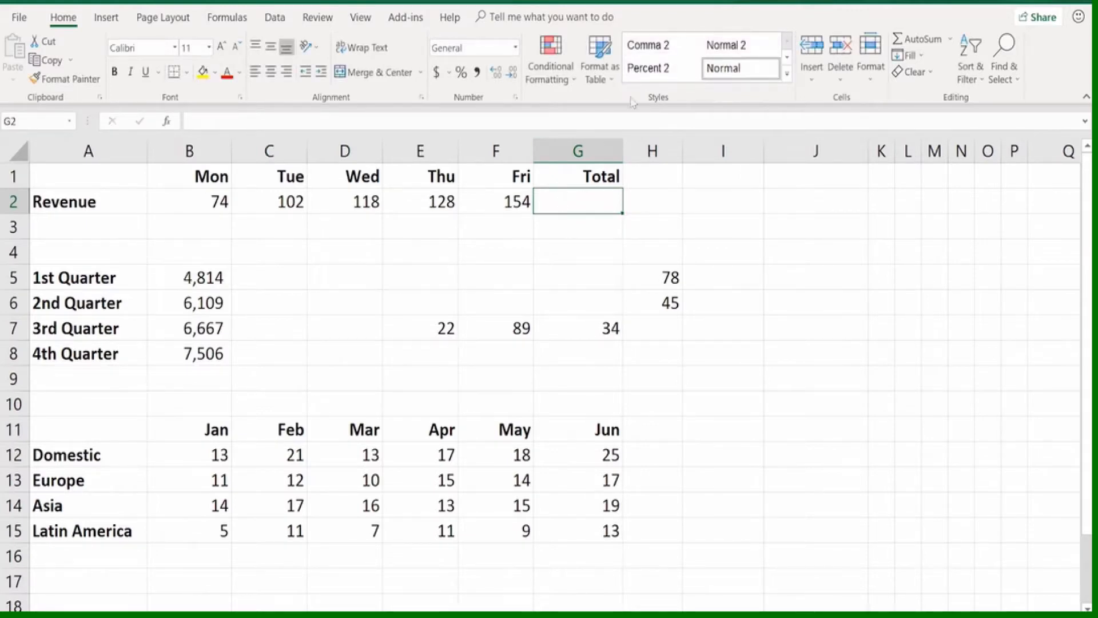
AutoSum the Monday to Friday revenue into the Total cell G2, and clear that cell after checking the formula
left_click(918, 40)
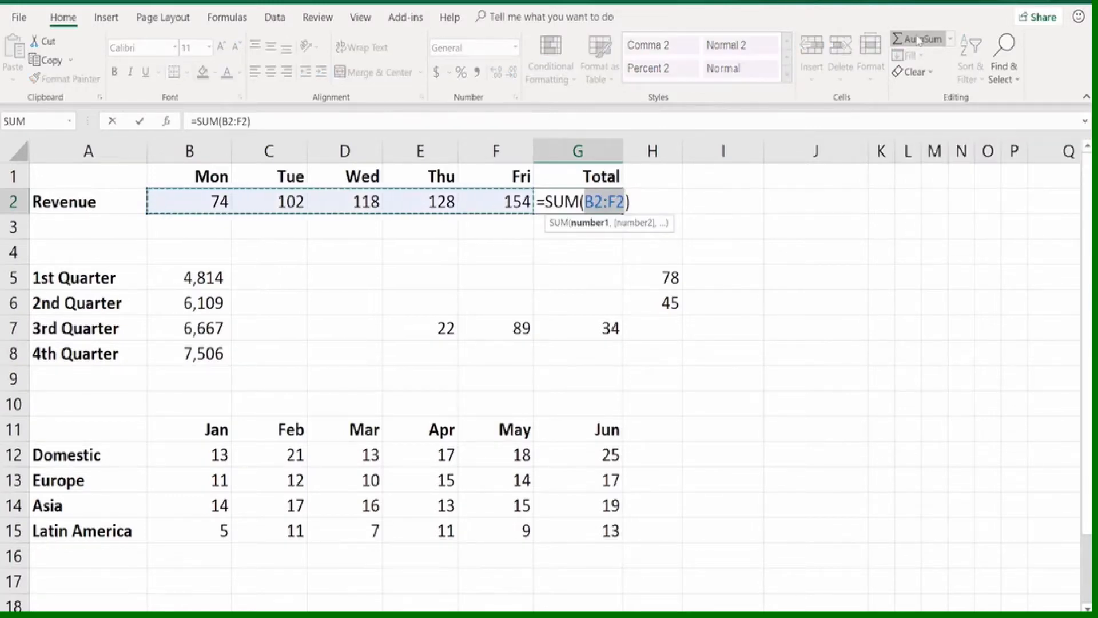
key("Return")
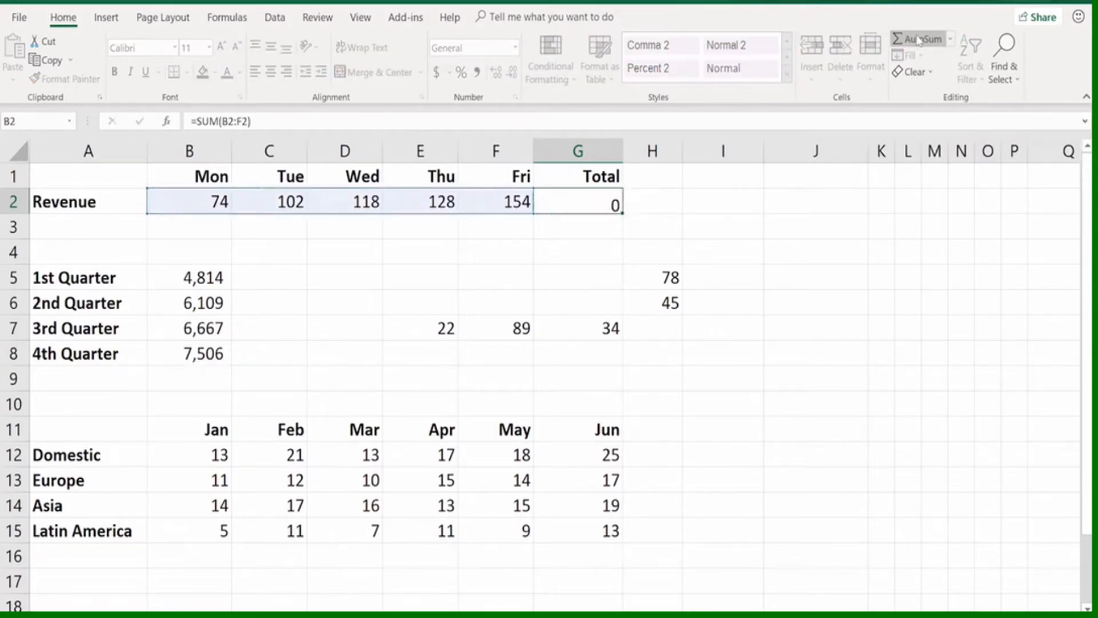
left_click(611, 201)
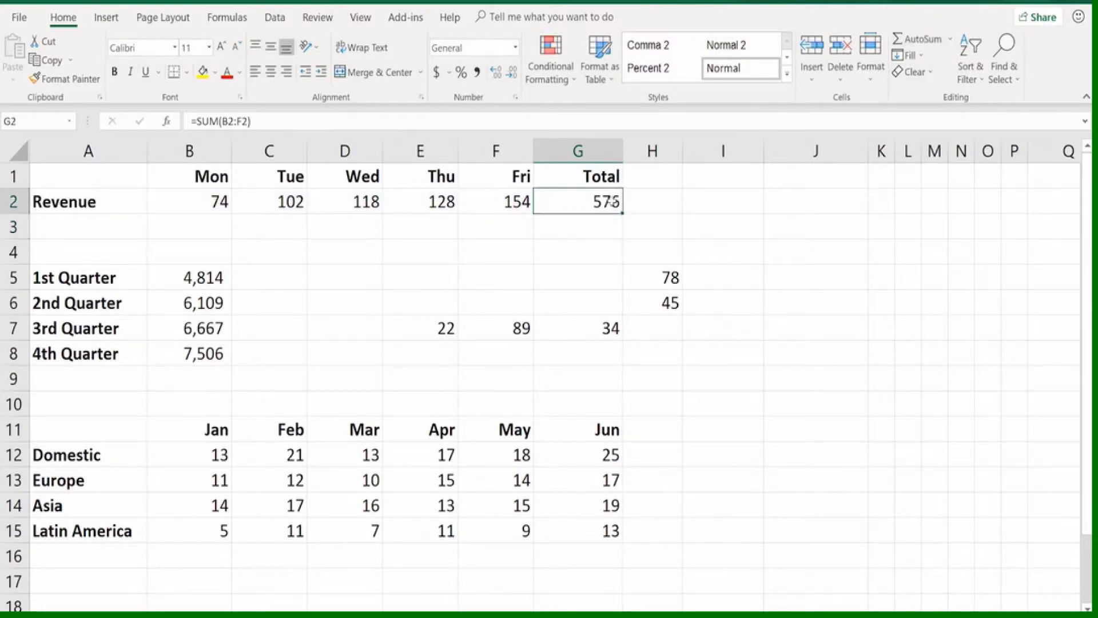
key("Delete")
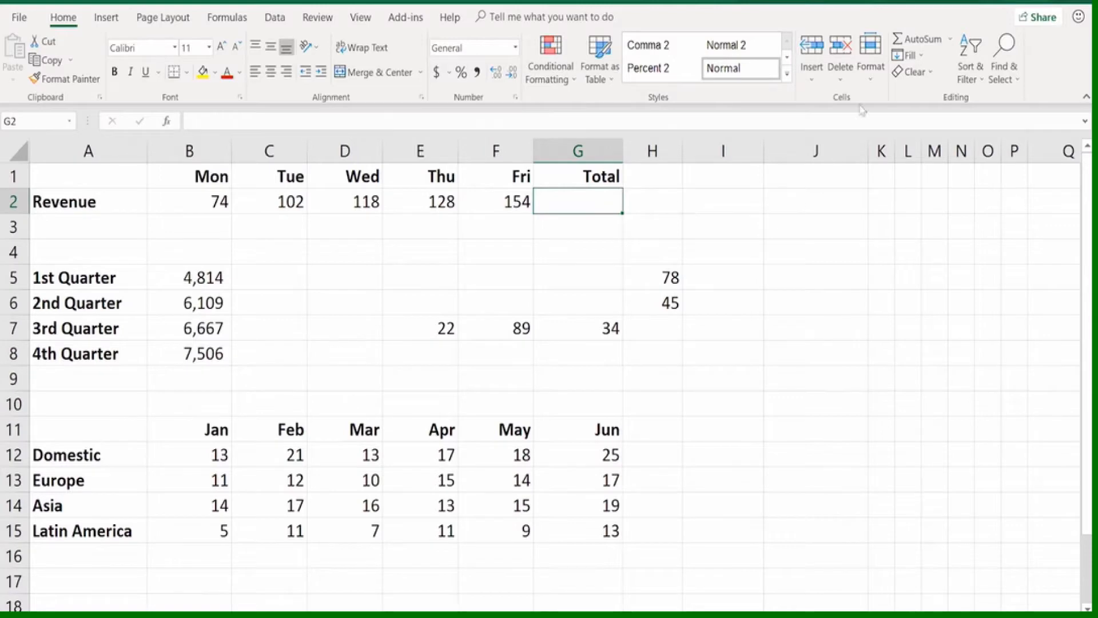
Total the Monday to Friday revenue B2:F2 in G2 with AutoSum, and inspect the resulting formula
left_click(911, 47)
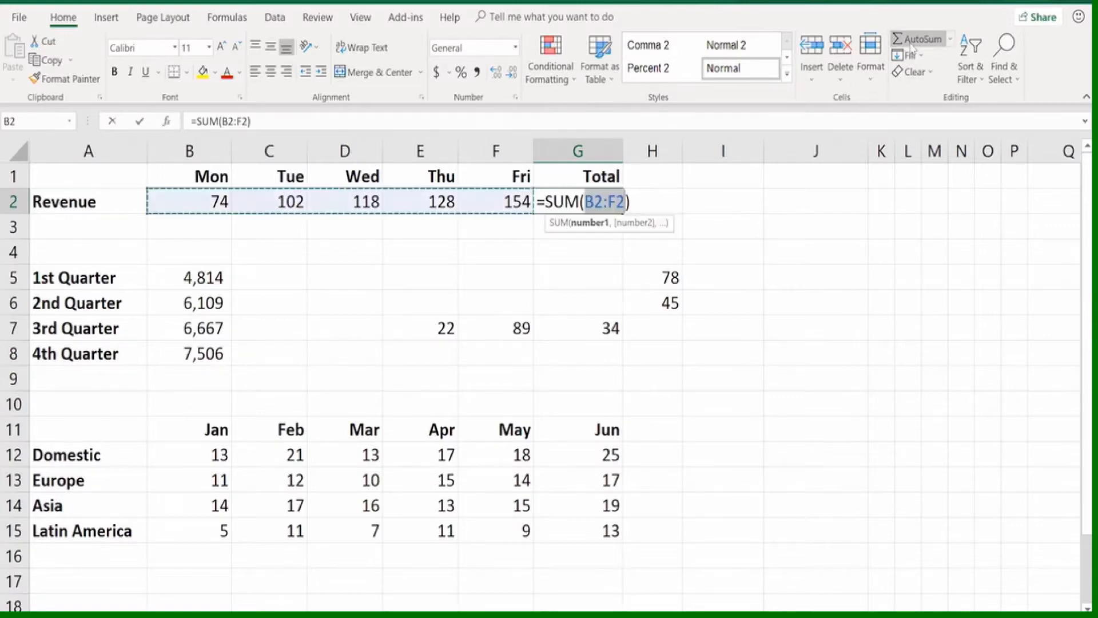
left_click(911, 48)
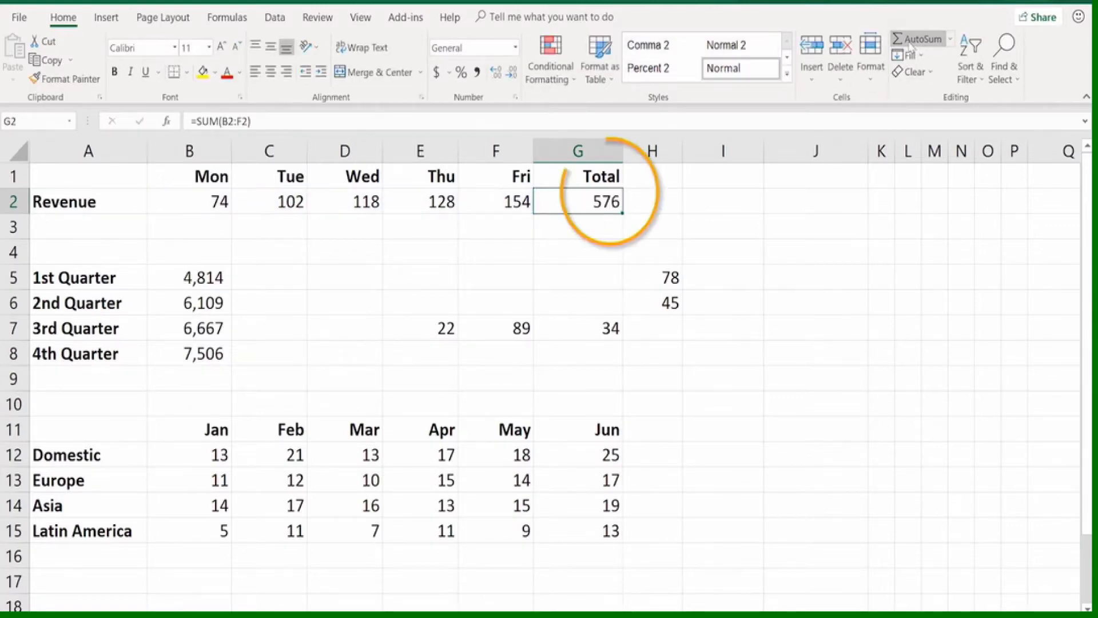
double_click(540, 198)
key("Escape")
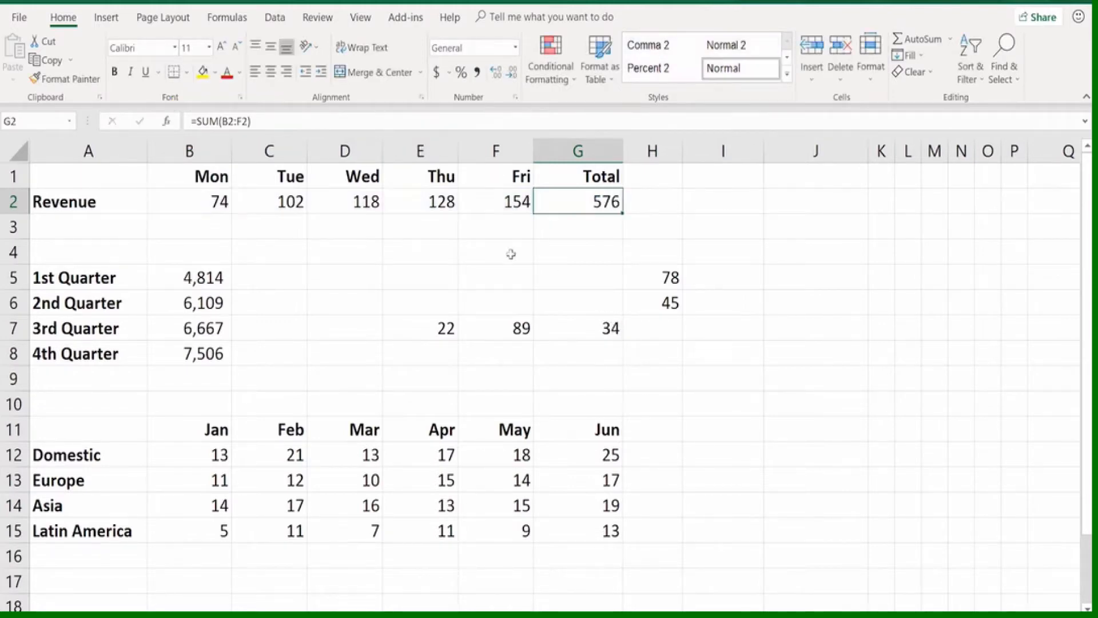
AutoSum the four quarterly values B5:B8 into B9, check the formula, and clear the cell
left_click(199, 378)
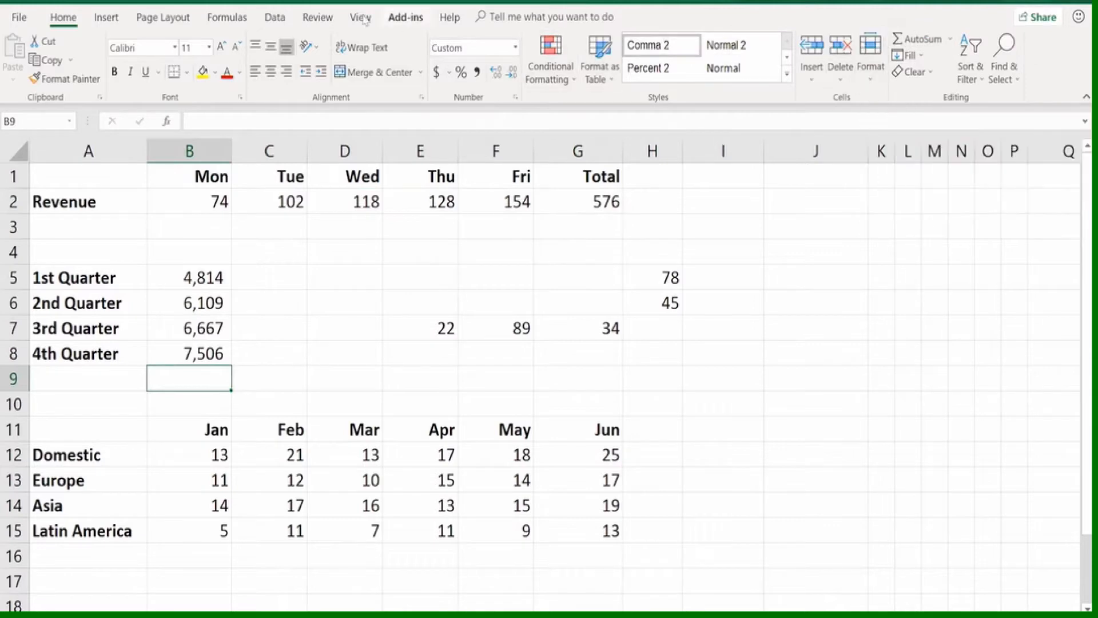
left_click(228, 17)
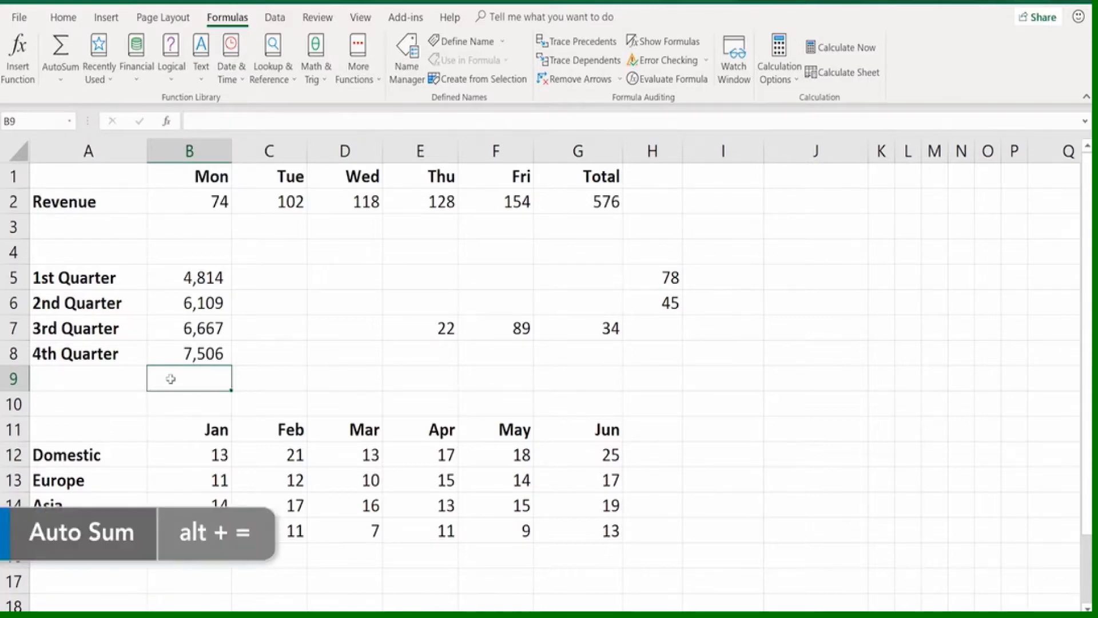
key("alt+equal")
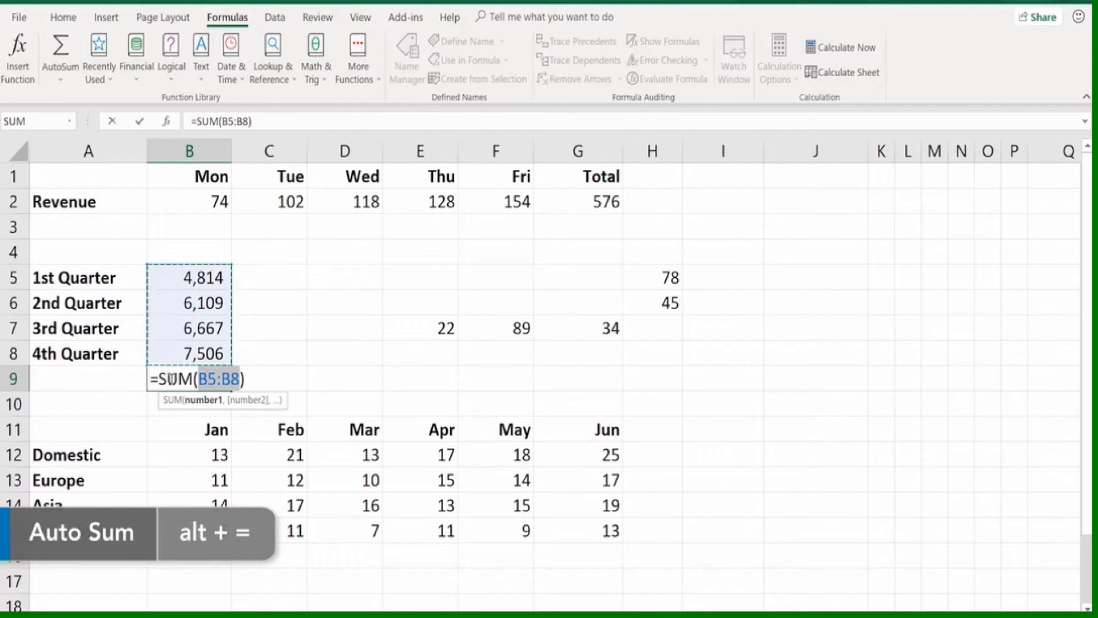
key("Return")
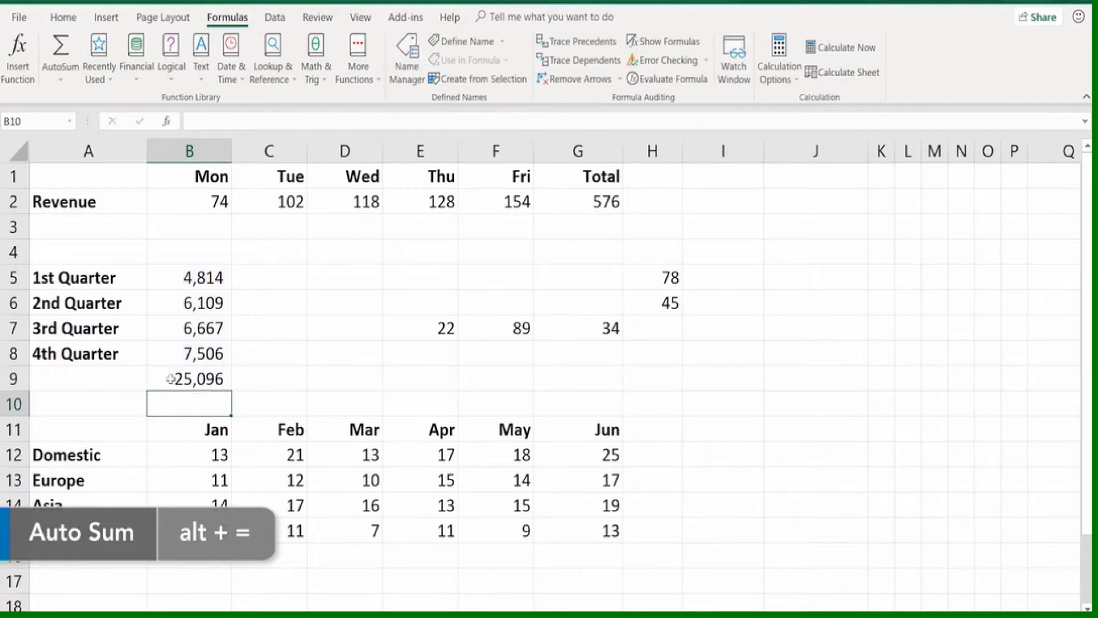
left_click(170, 379)
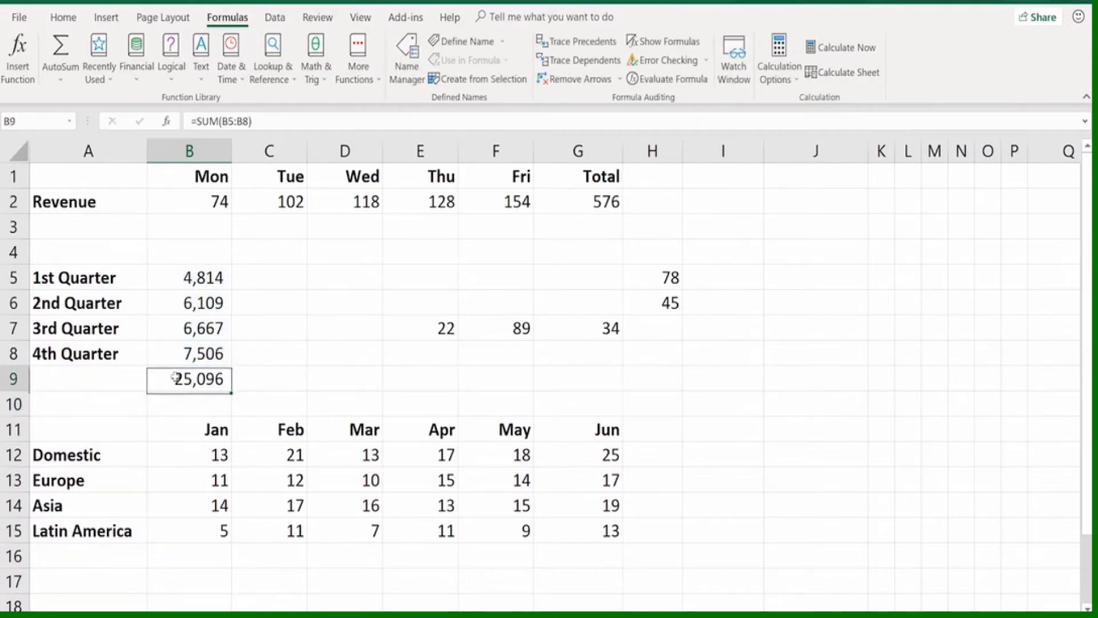
key("Delete")
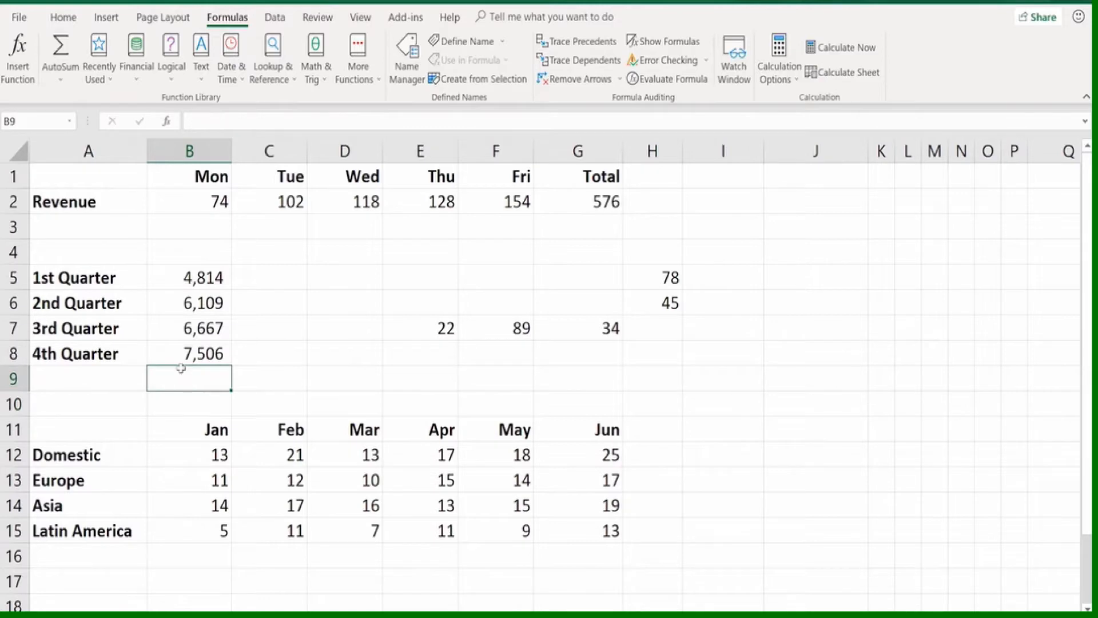
Select only the quarterly values B5:B8 and AutoSum them into the cell directly below
left_click_drag(171, 277, 175, 349)
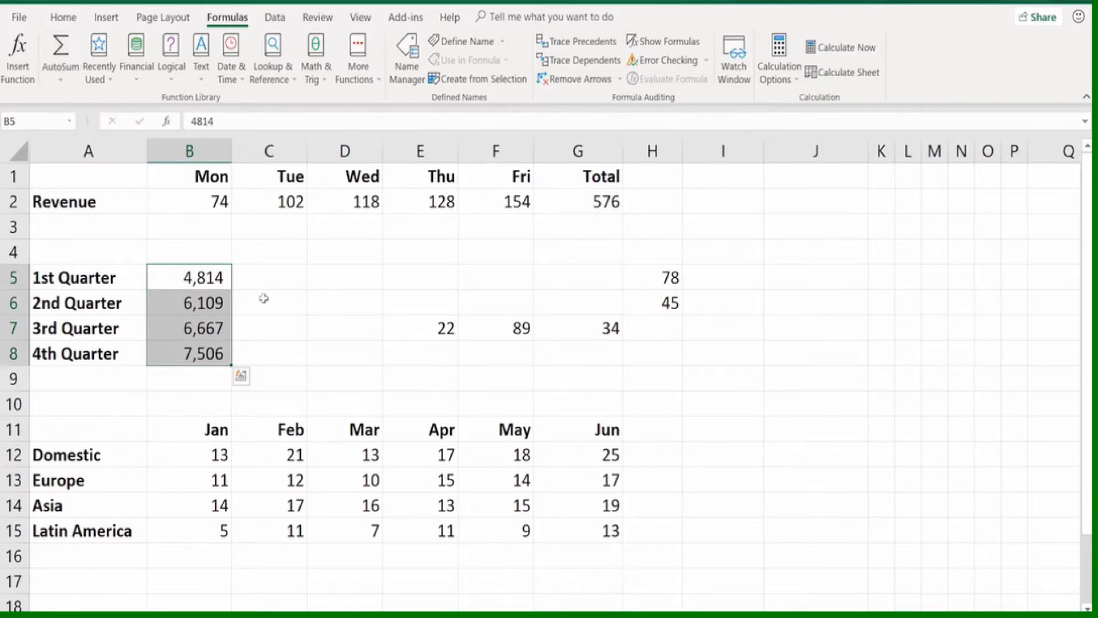
key("alt+equal")
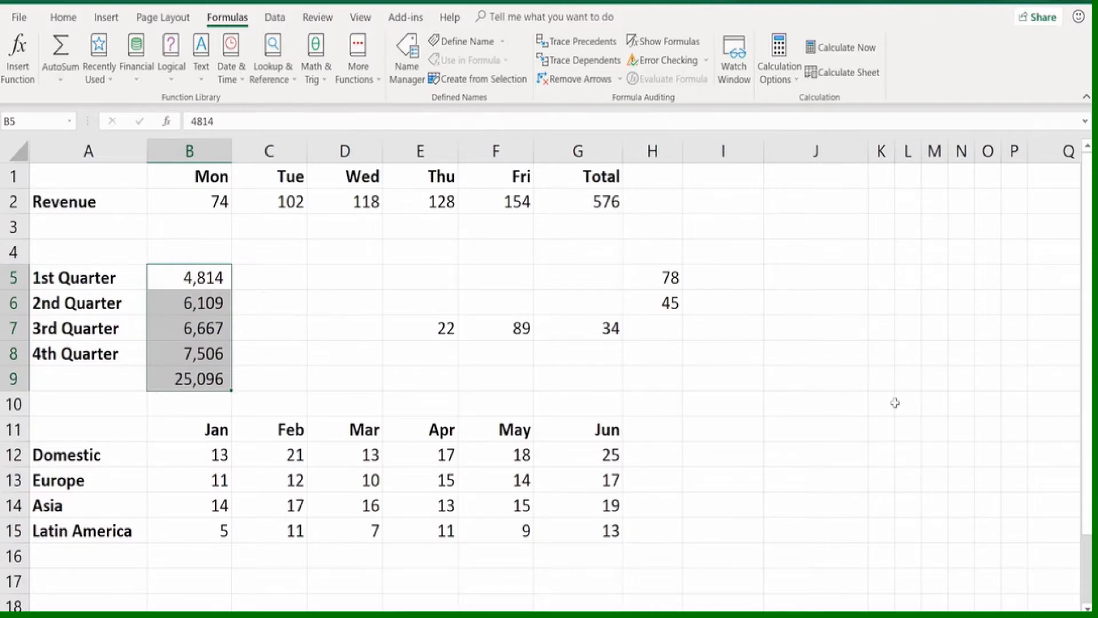
Insert an AutoSum in H7 and change its range to E7:G7 so it totals the row values
left_click(661, 329)
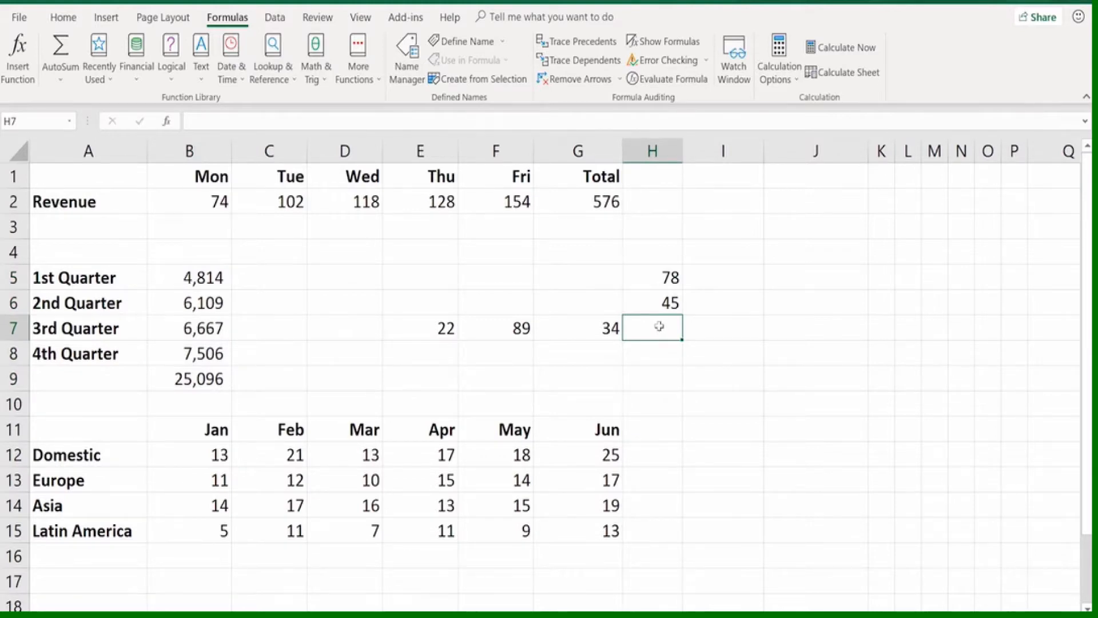
left_click(61, 52)
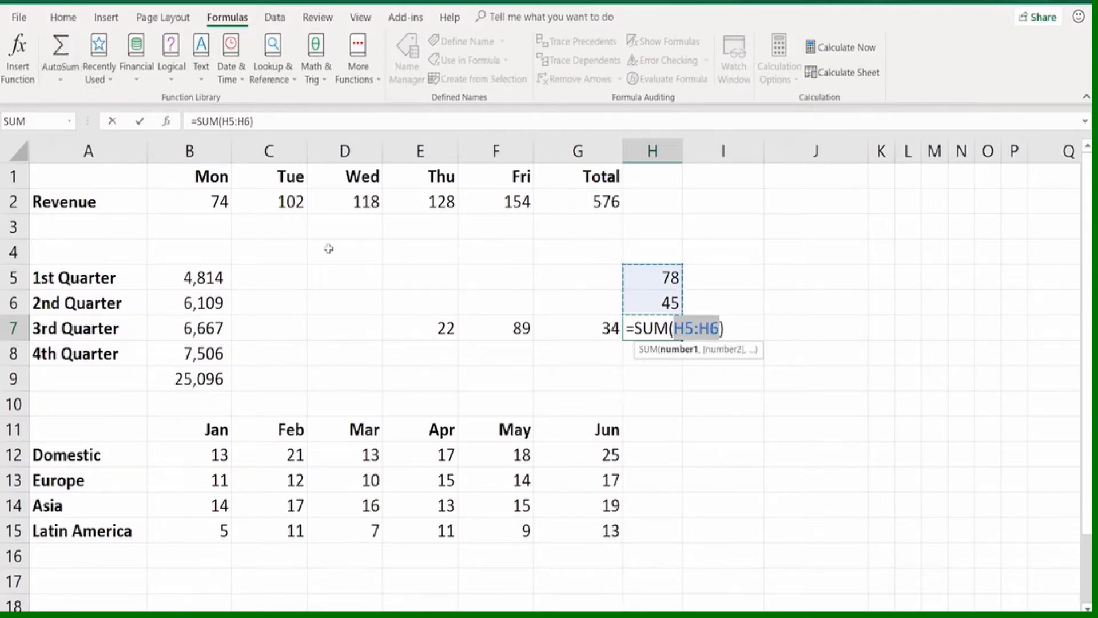
left_click_drag(423, 324, 594, 327)
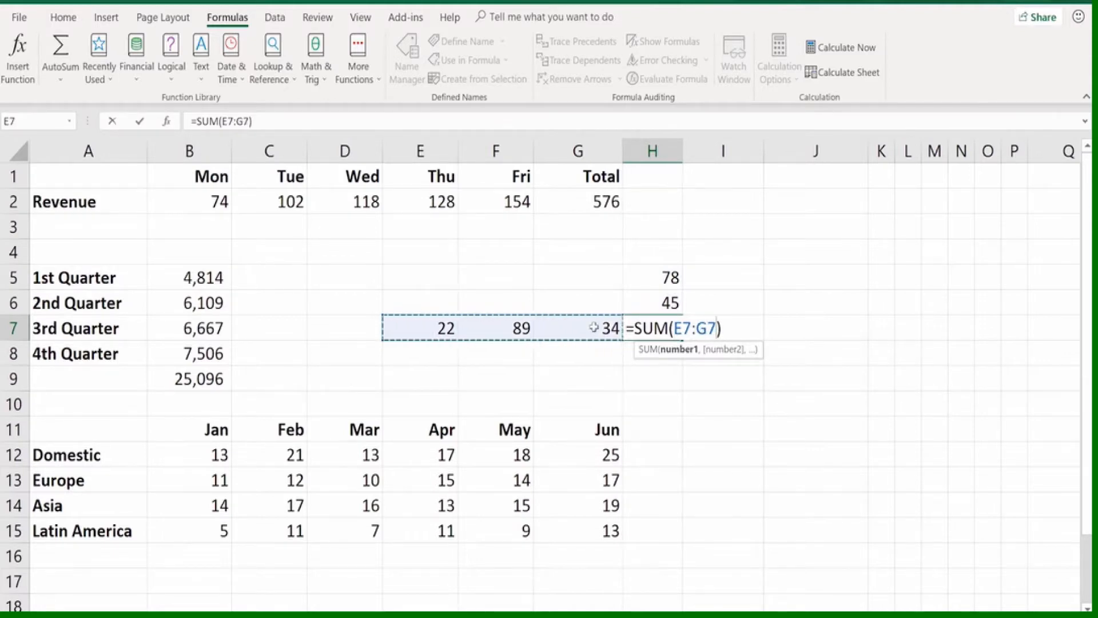
key("Return")
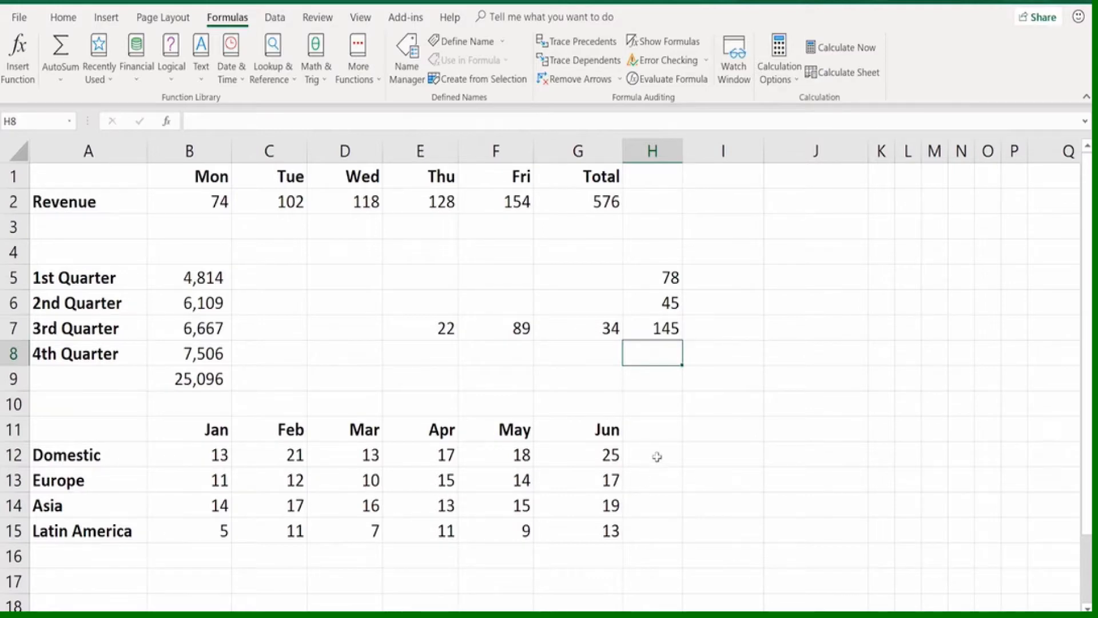
AutoSum the January to June figures for all four regions at once into H12:H15
left_click_drag(657, 459, 655, 527)
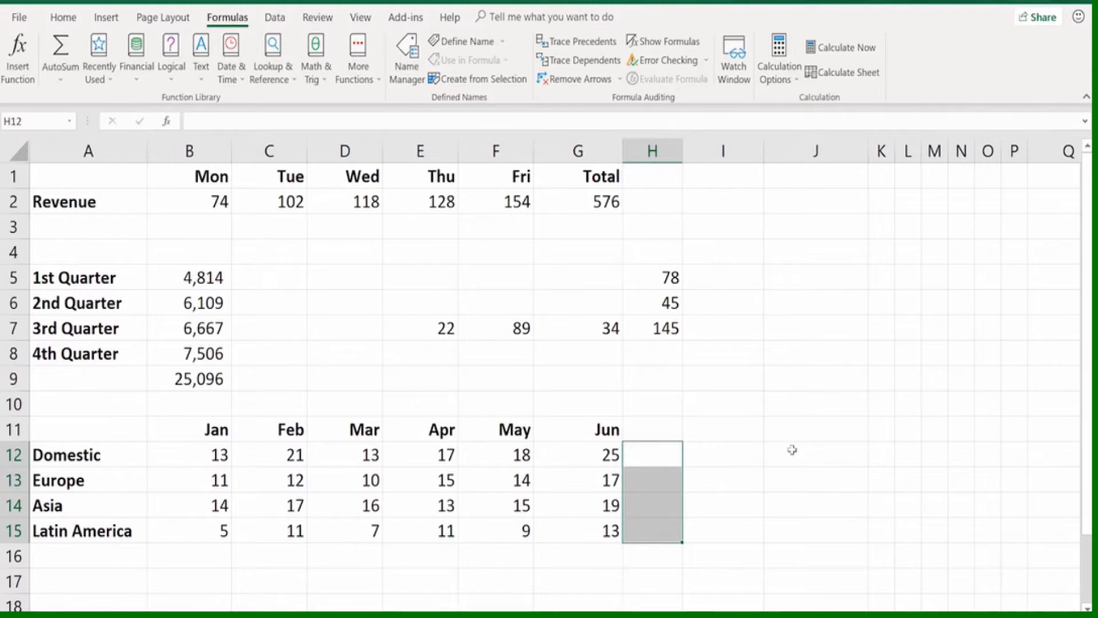
key("alt+equal")
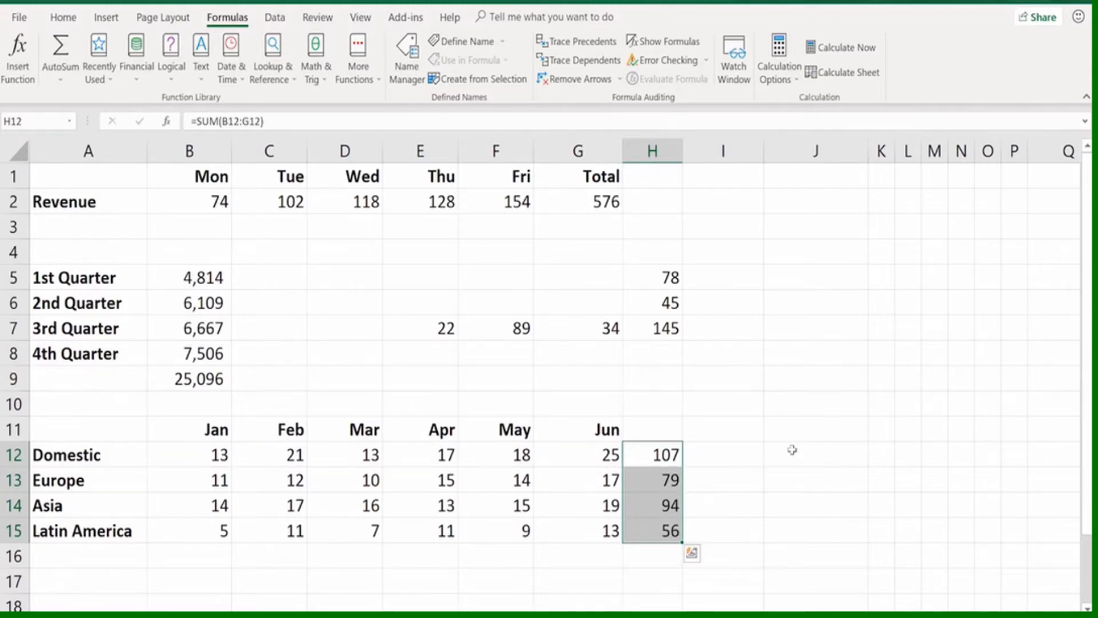
Clear the row totals in H12:H15, then AutoSum the selection B12:H16 to total all rows and columns at once
key("Delete")
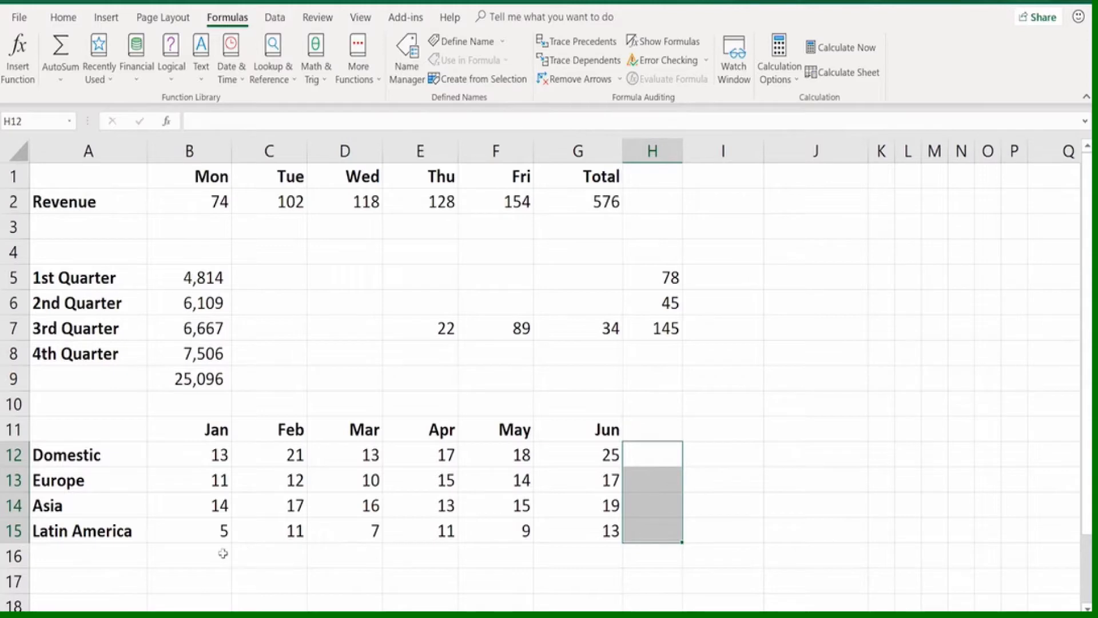
left_click(205, 448)
left_click_drag(205, 448, 642, 551)
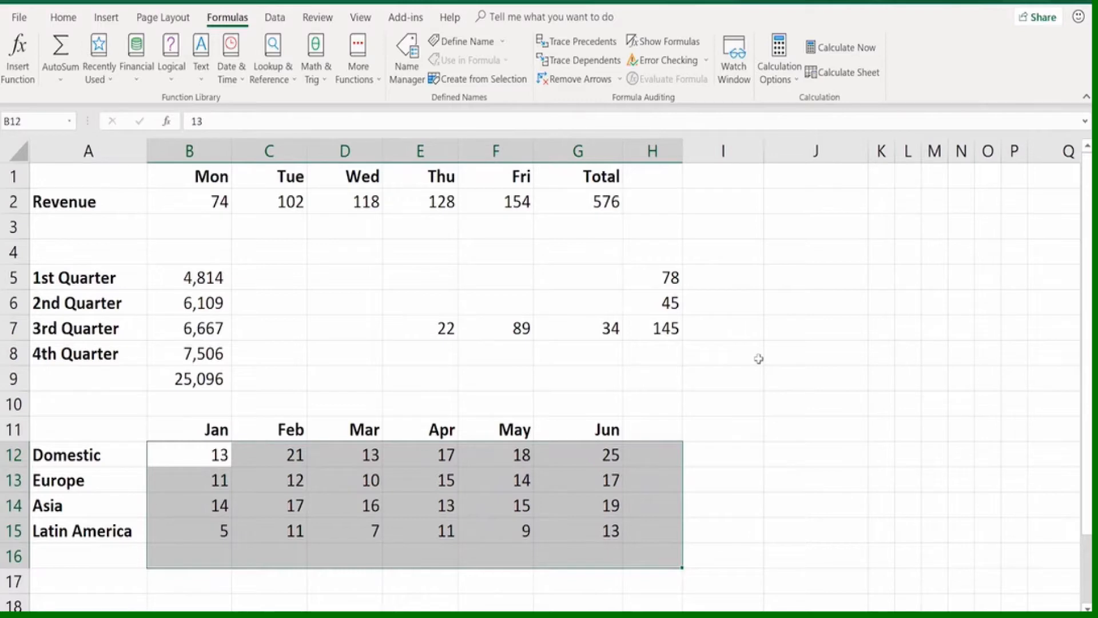
key("alt+equal")
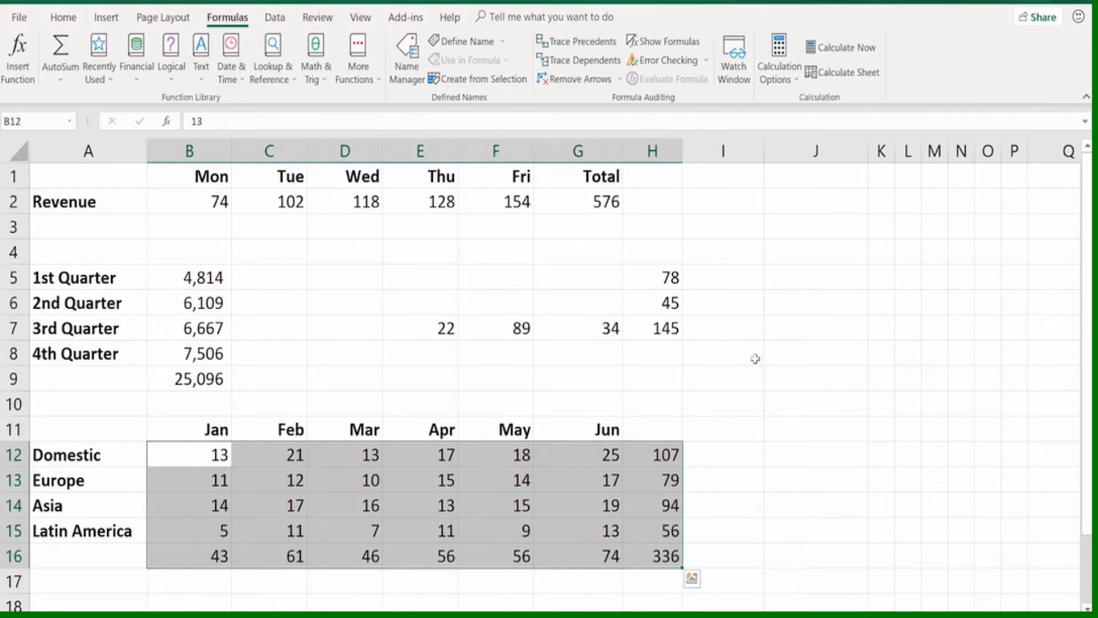
Inspect the SUM formulas in row totals H13 and H15, column totals F16 and E16, and grand total H16
left_click(658, 479)
double_click(657, 479)
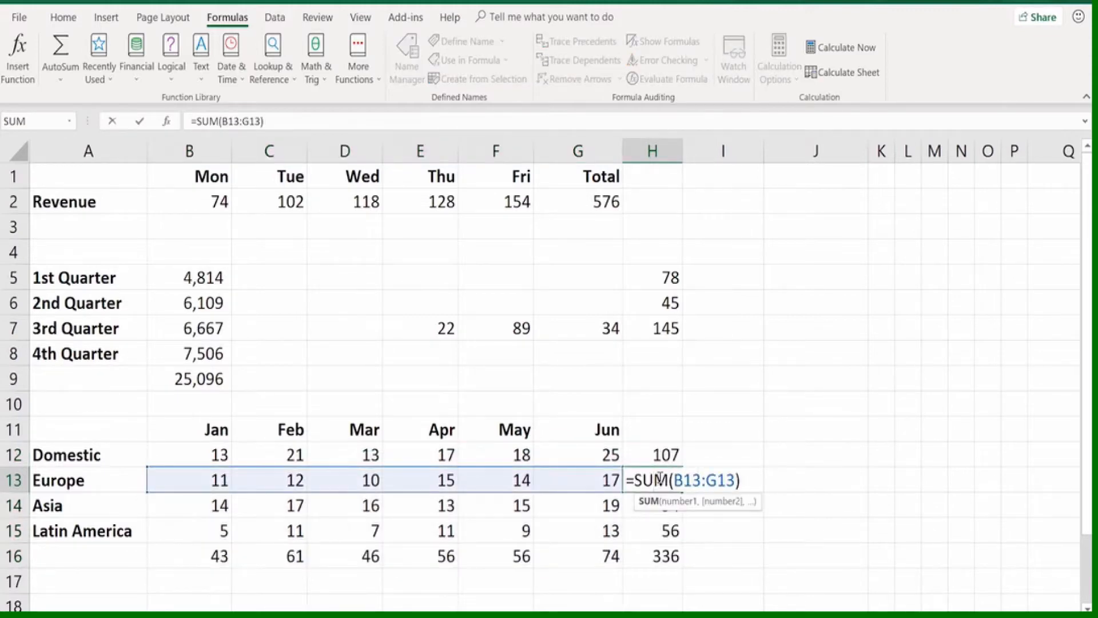
key("Escape")
double_click(660, 528)
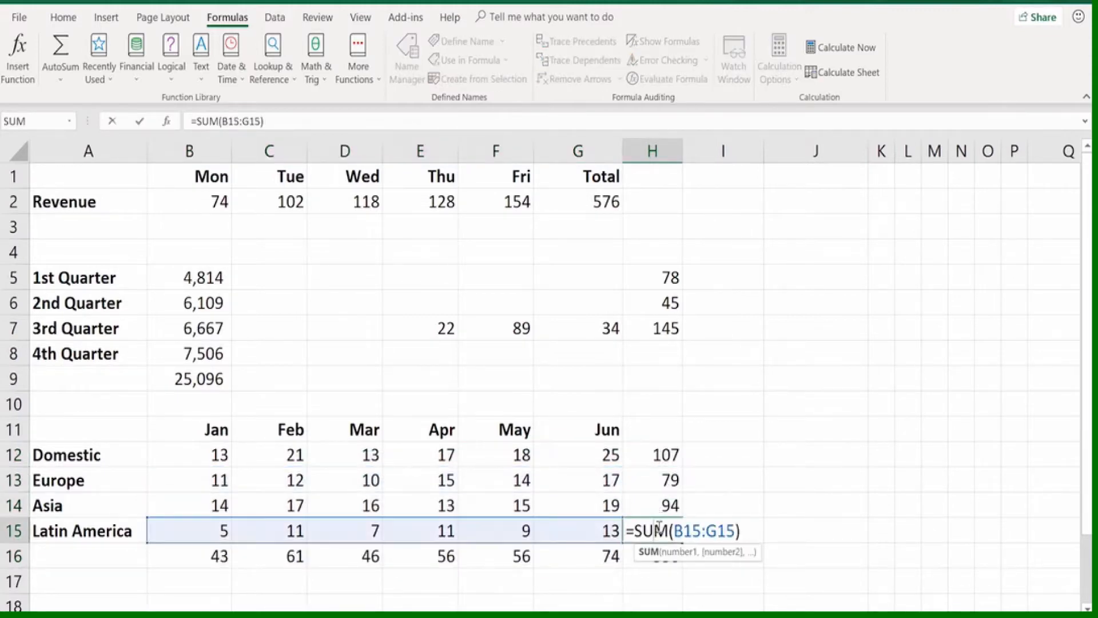
key("Escape")
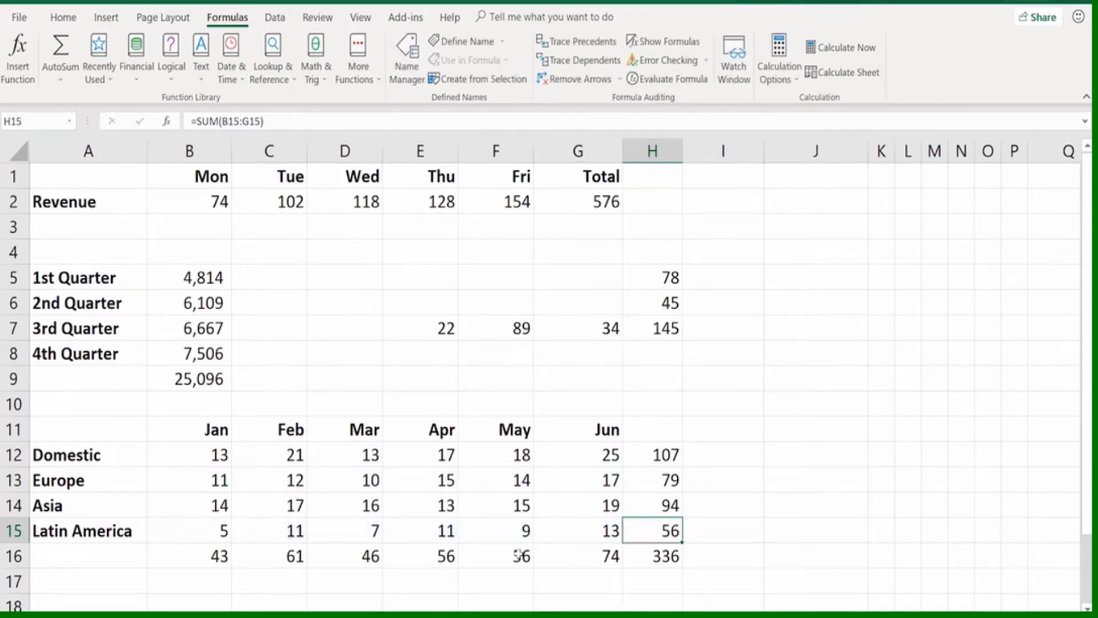
double_click(519, 555)
key("Escape")
left_click(404, 556)
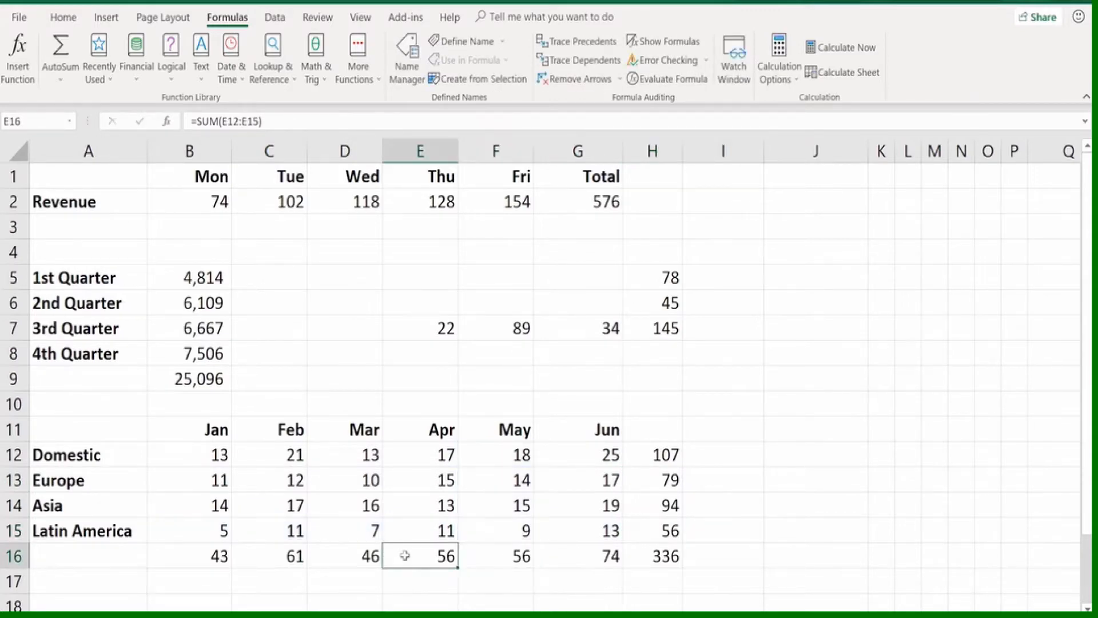
double_click(404, 555)
key("Escape")
left_click(655, 556)
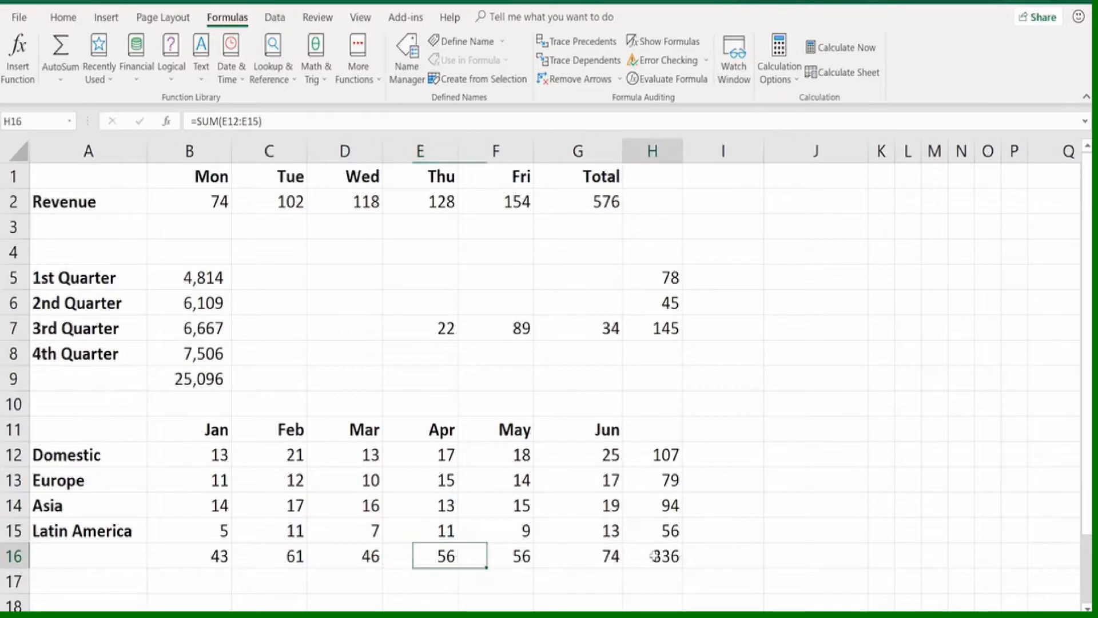
double_click(653, 556)
key("Escape")
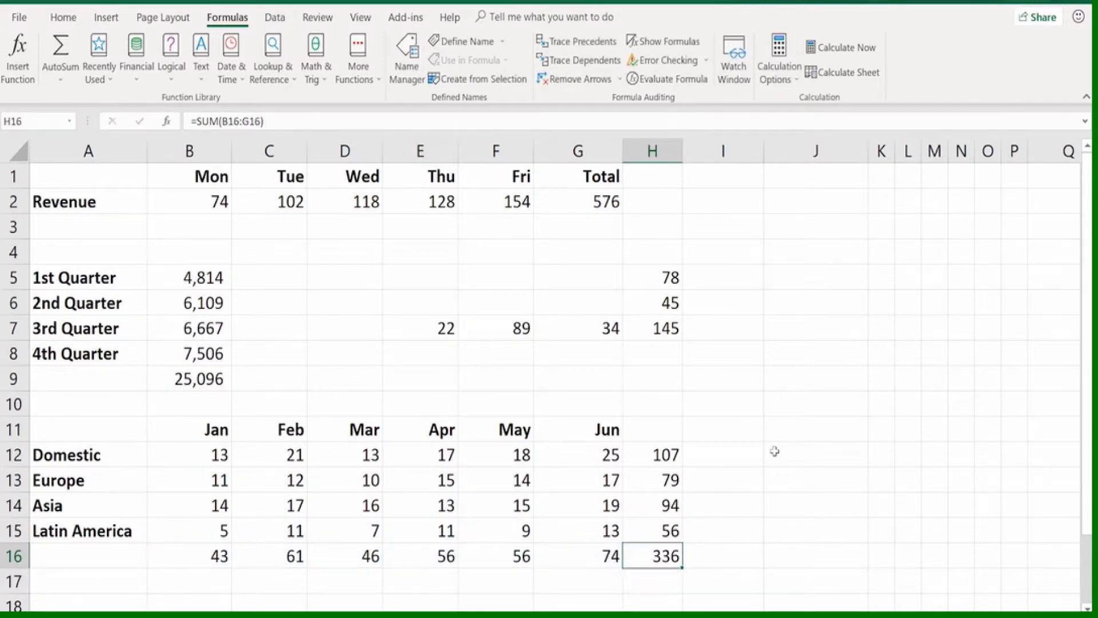
Undo the AutoSum and insert Average formulas for the rows and columns of B12:H16 instead
key("ctrl+z")
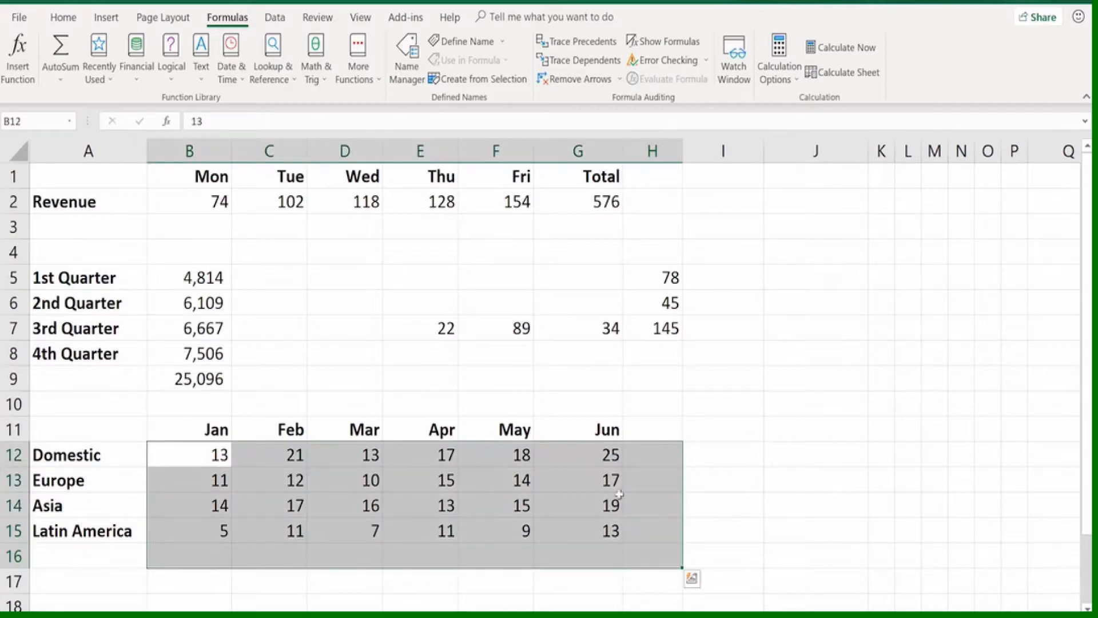
left_click(60, 80)
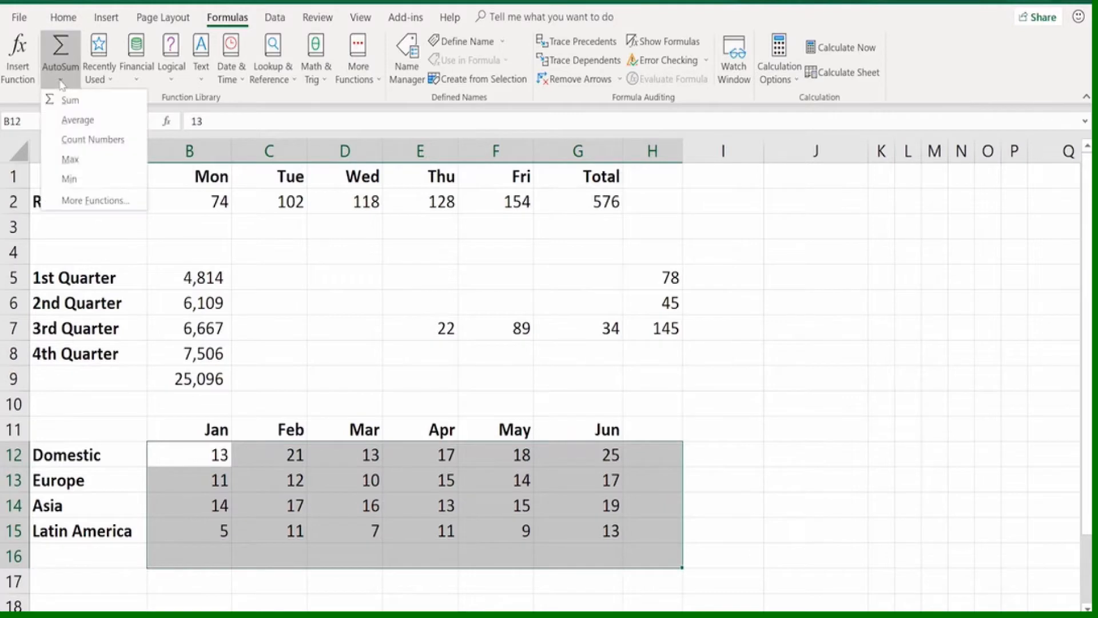
left_click(71, 119)
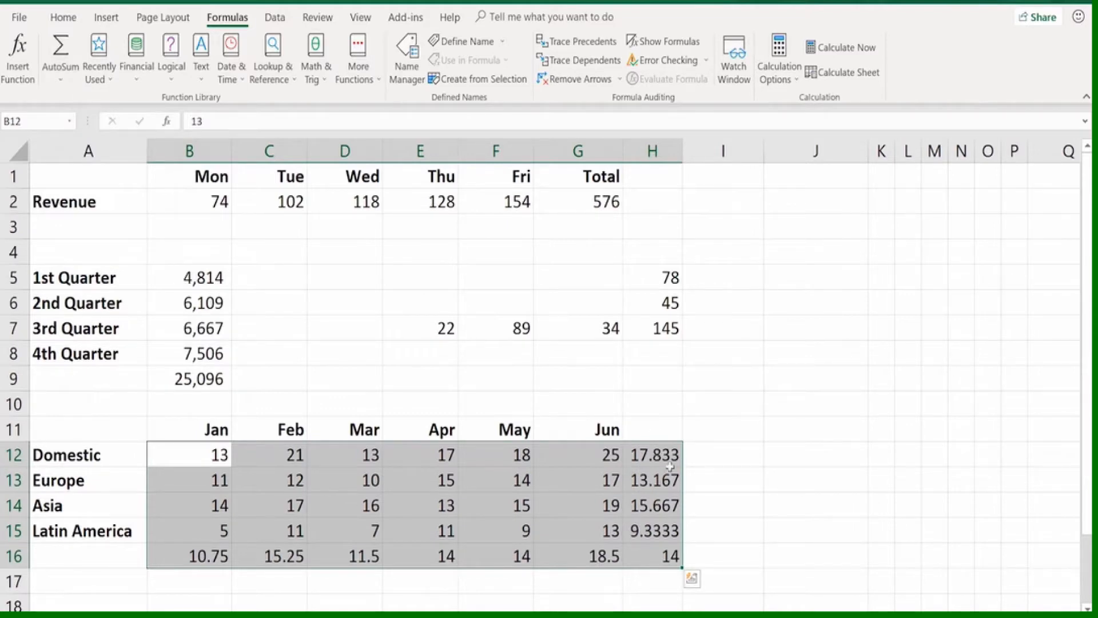
left_click(805, 486)
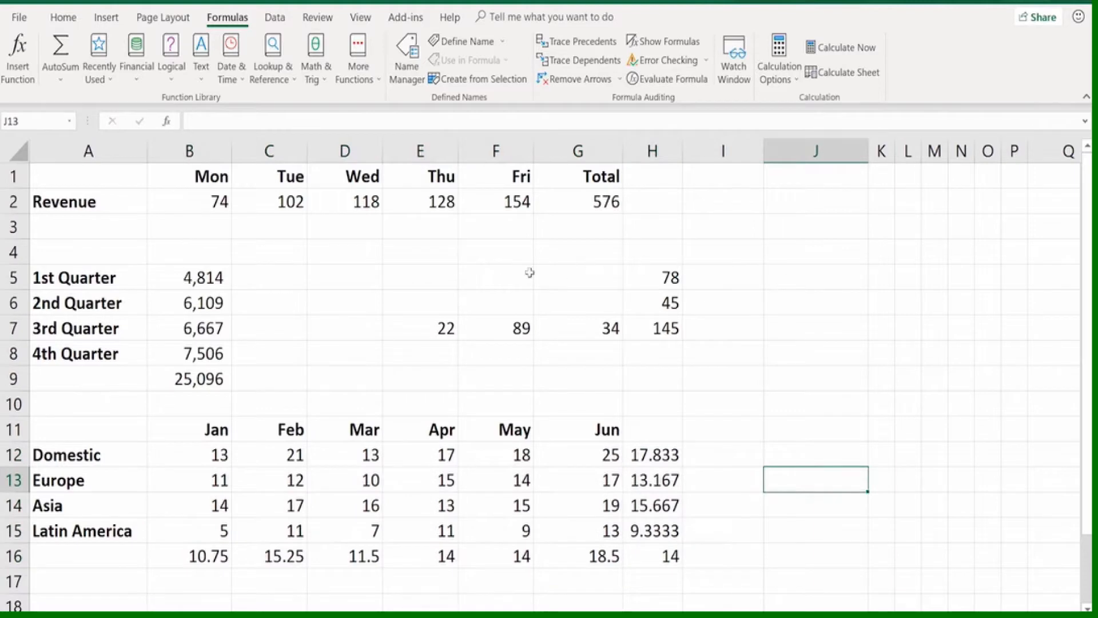
left_click(493, 277)
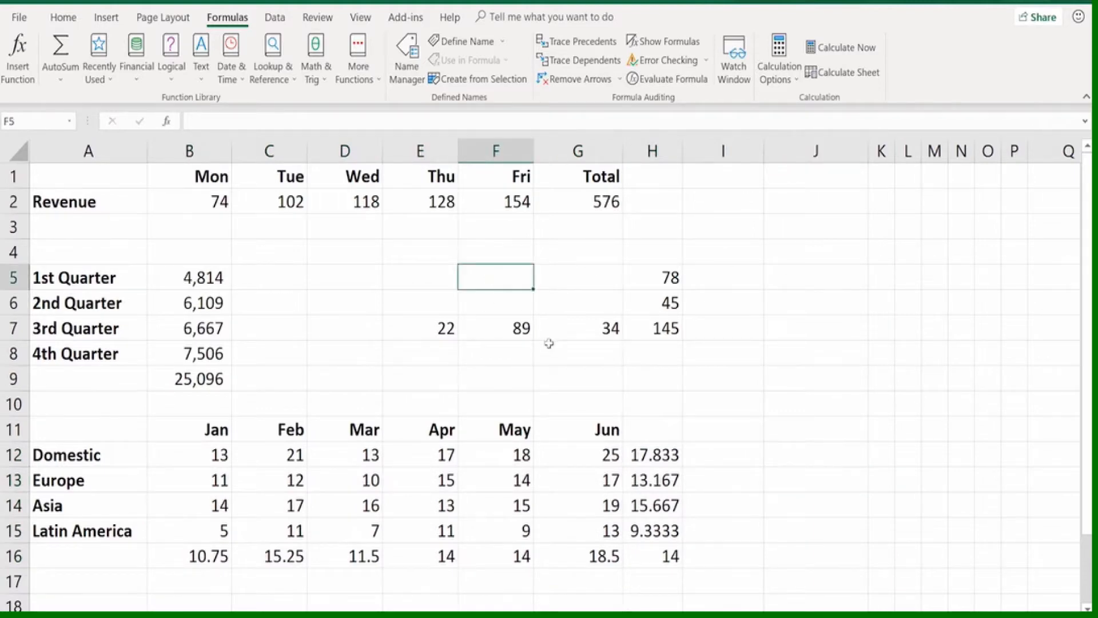
type("=s")
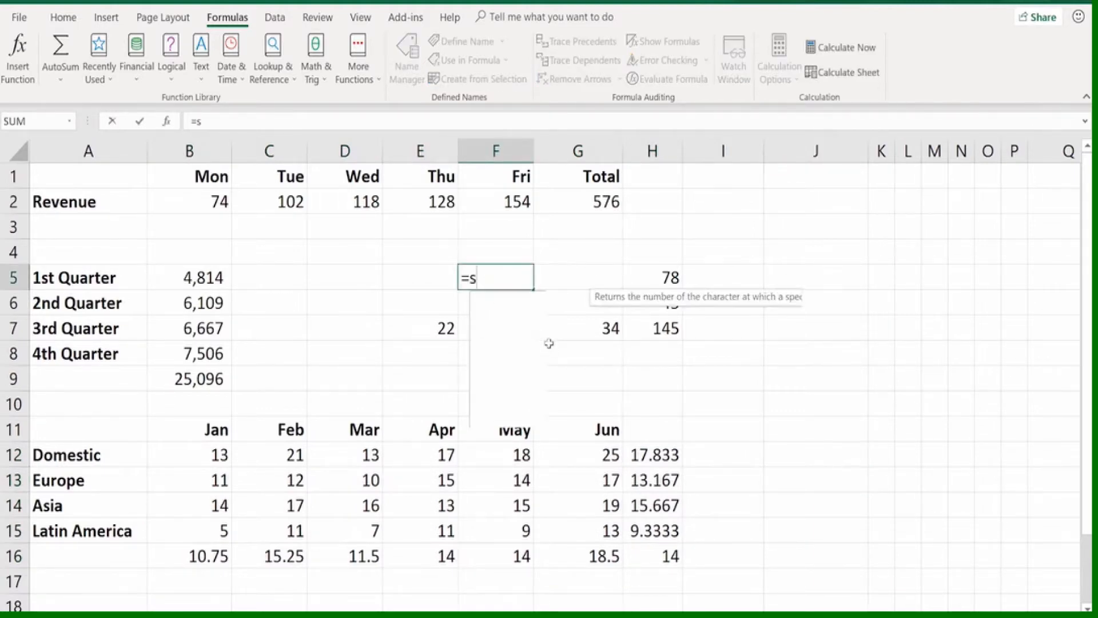
type("um(")
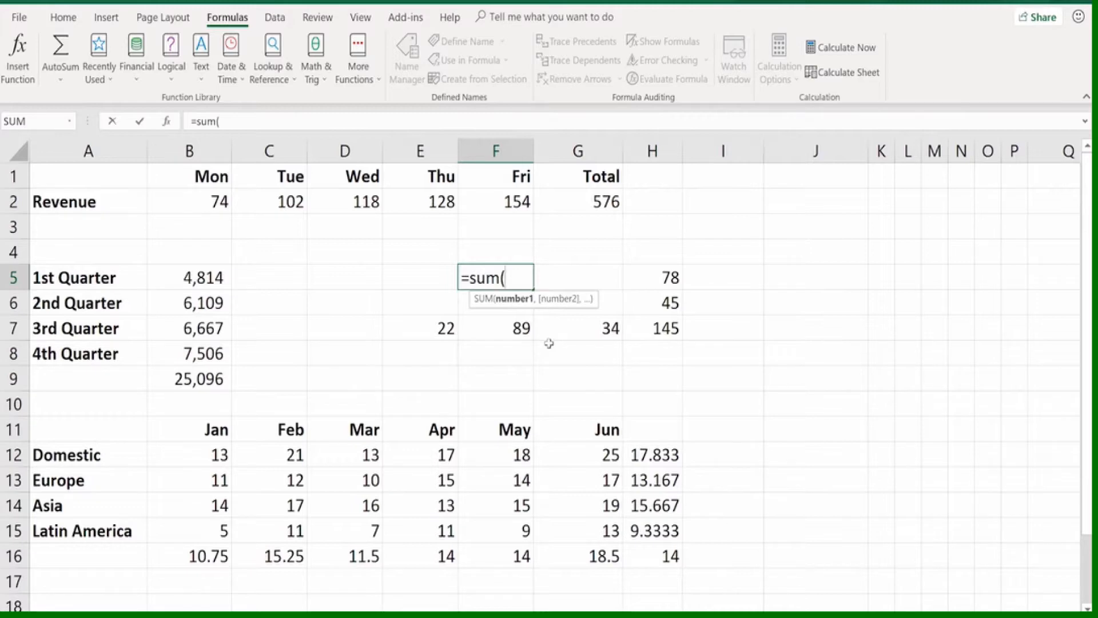
key("Escape")
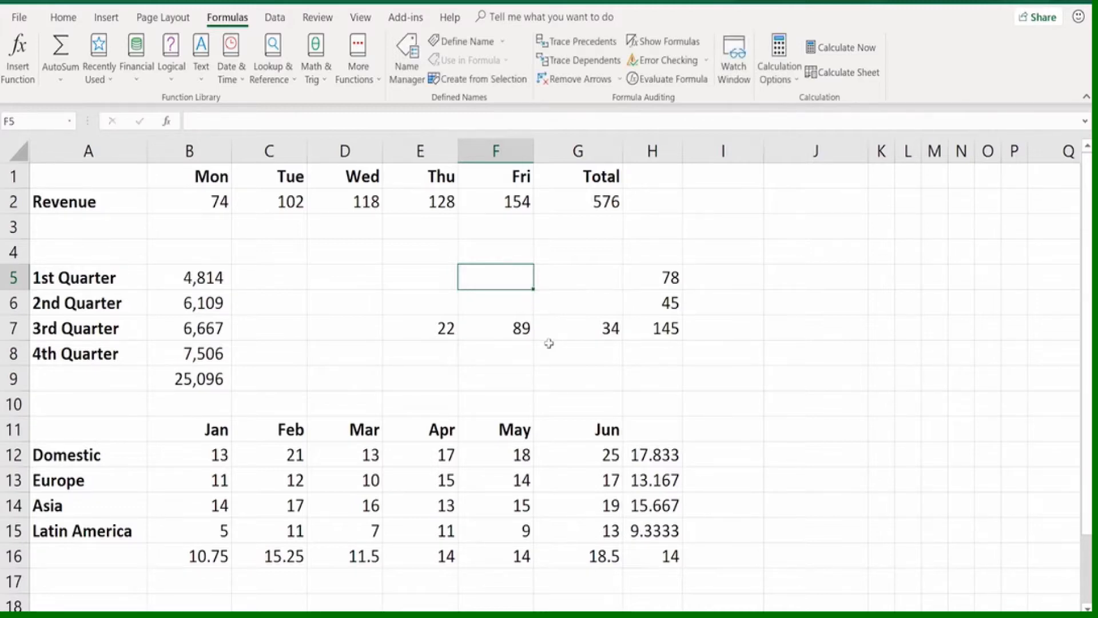
Insert an AutoSum in F5 and change its range to the quarterly values B5:B8
key("alt+equal")
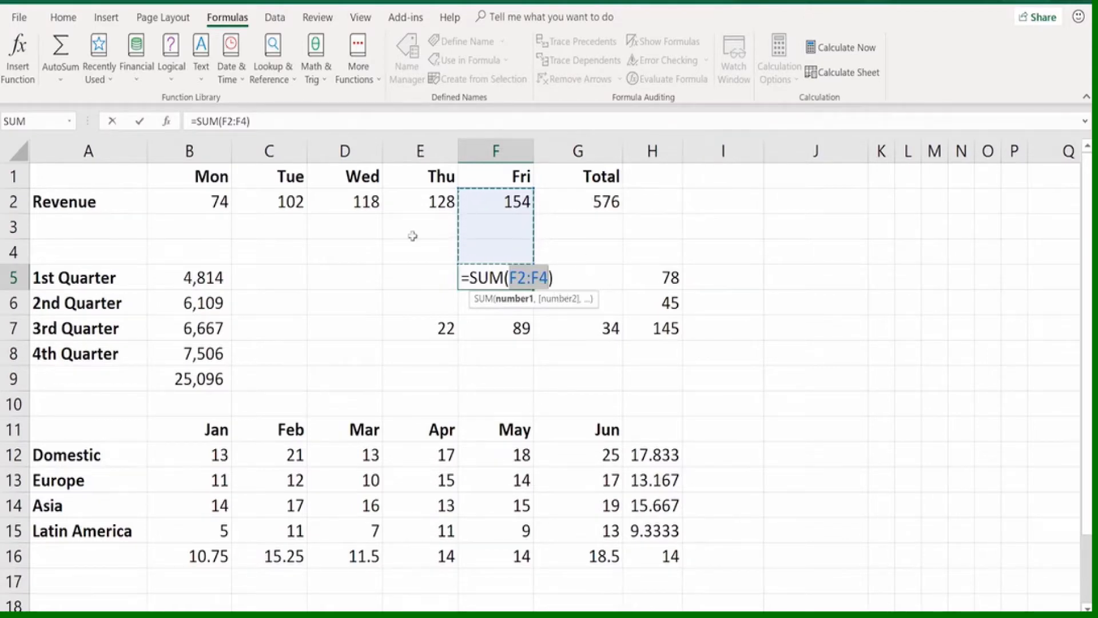
left_click_drag(192, 277, 191, 354)
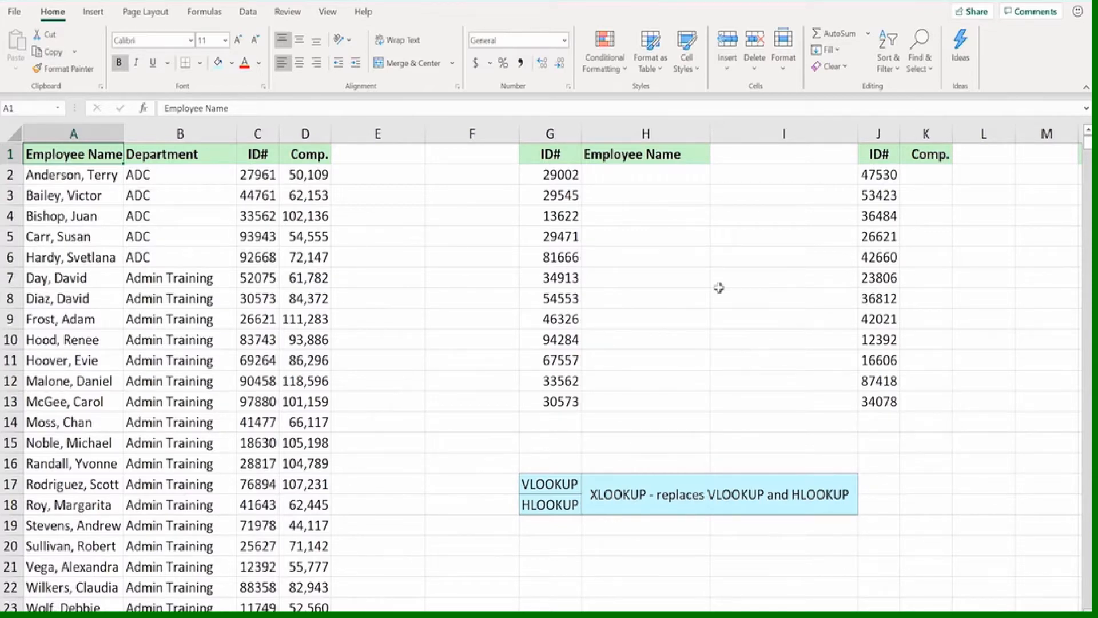
Enter an XLOOKUP formula in H2 that finds the ID in G2 within column C and returns the employee name from column A
left_click(545, 174)
left_click(551, 194)
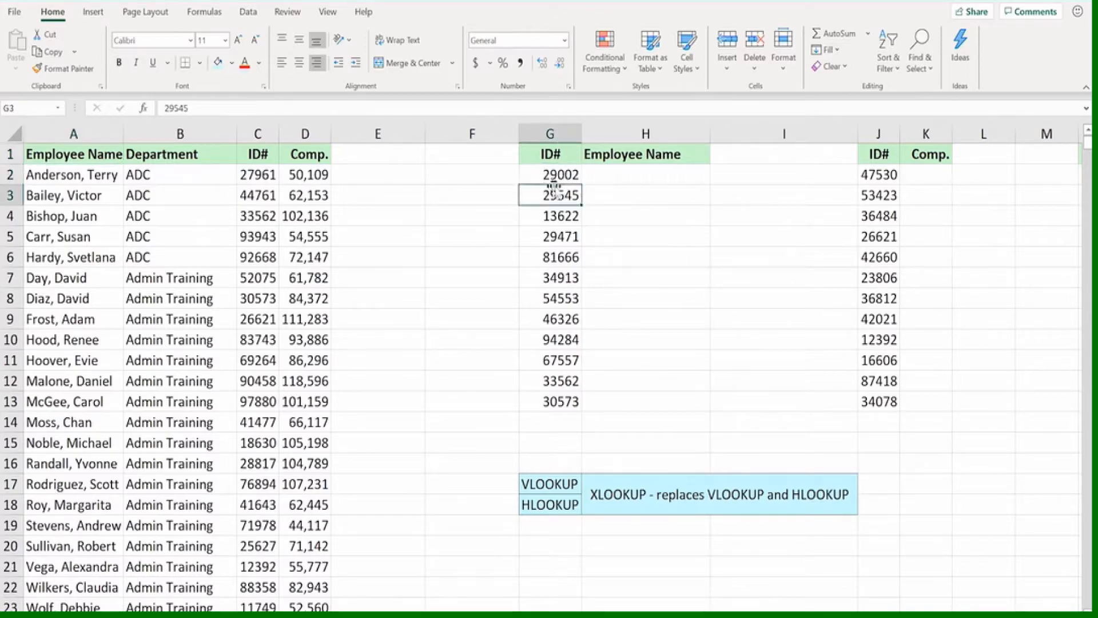
left_click(609, 172)
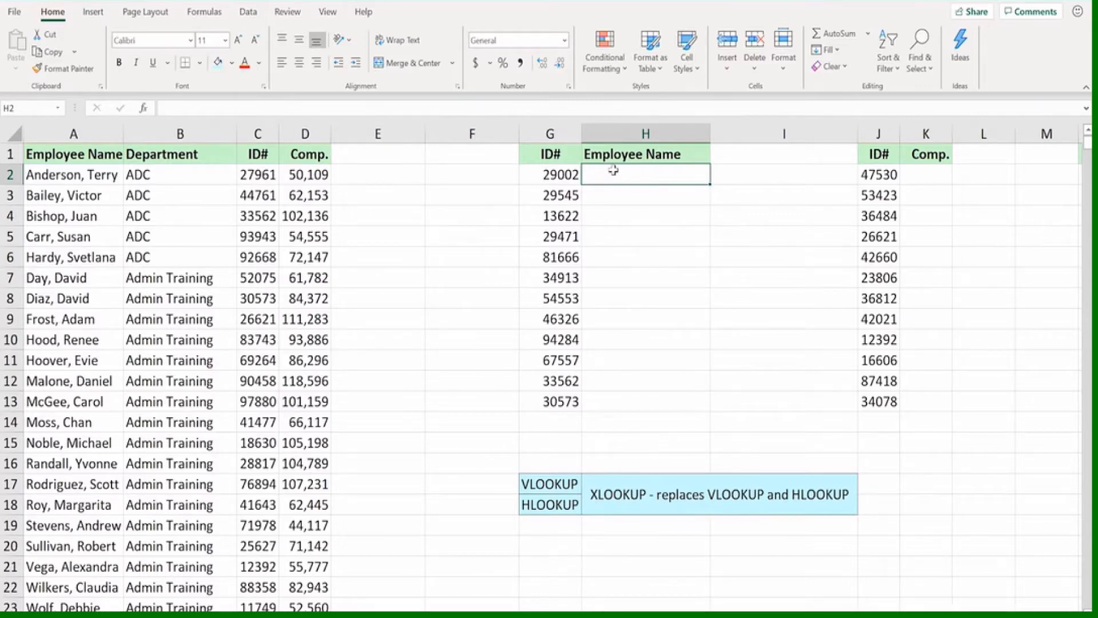
type("=x")
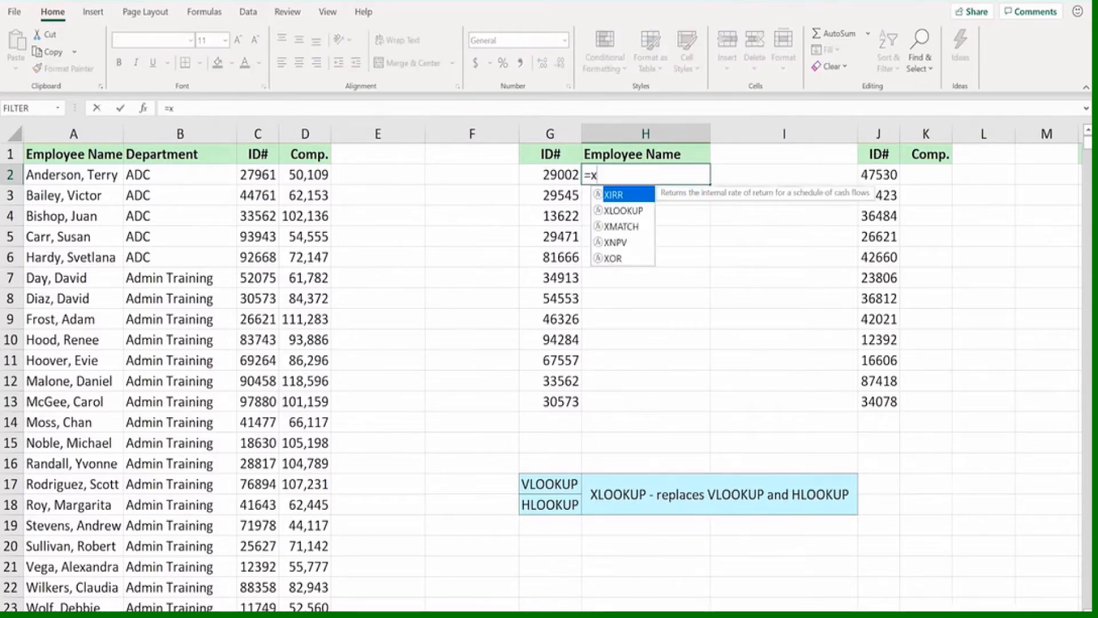
type("lookup")
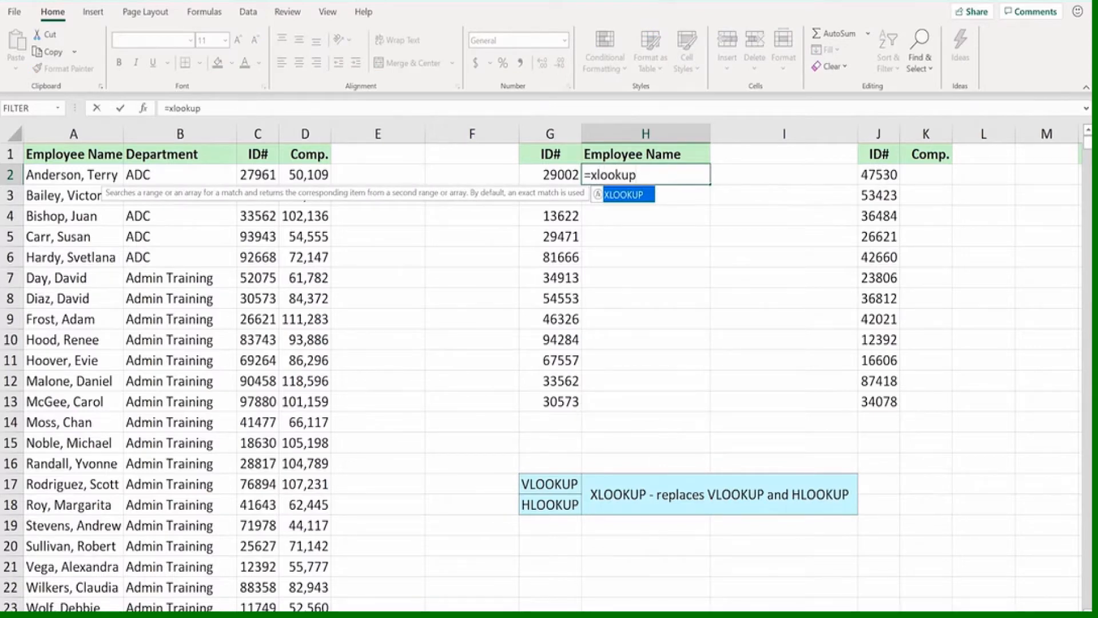
type("(")
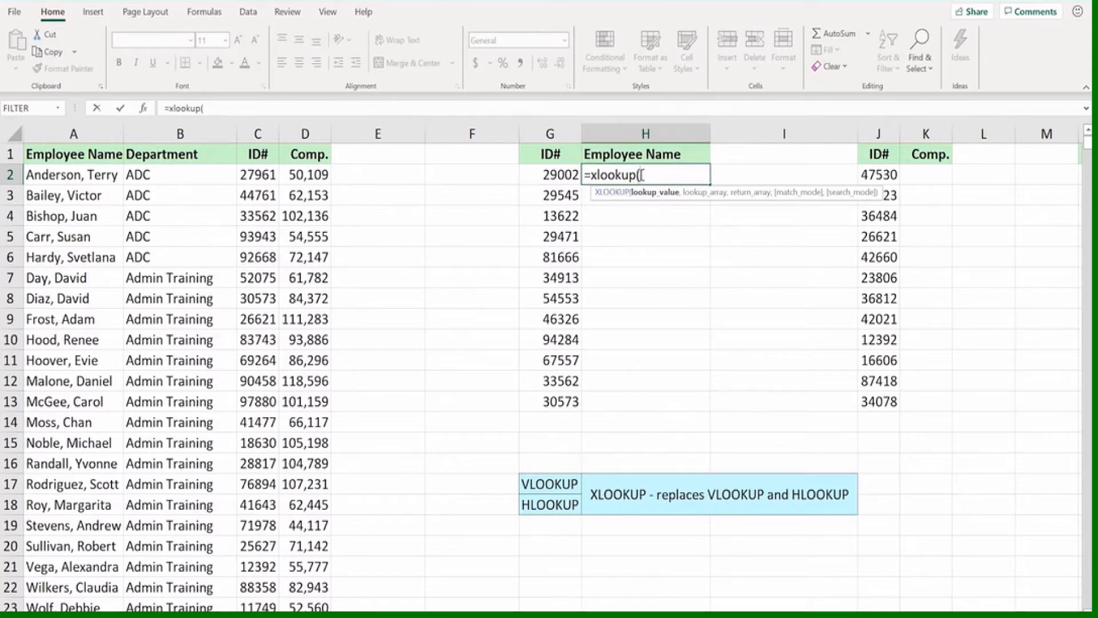
left_click(556, 169)
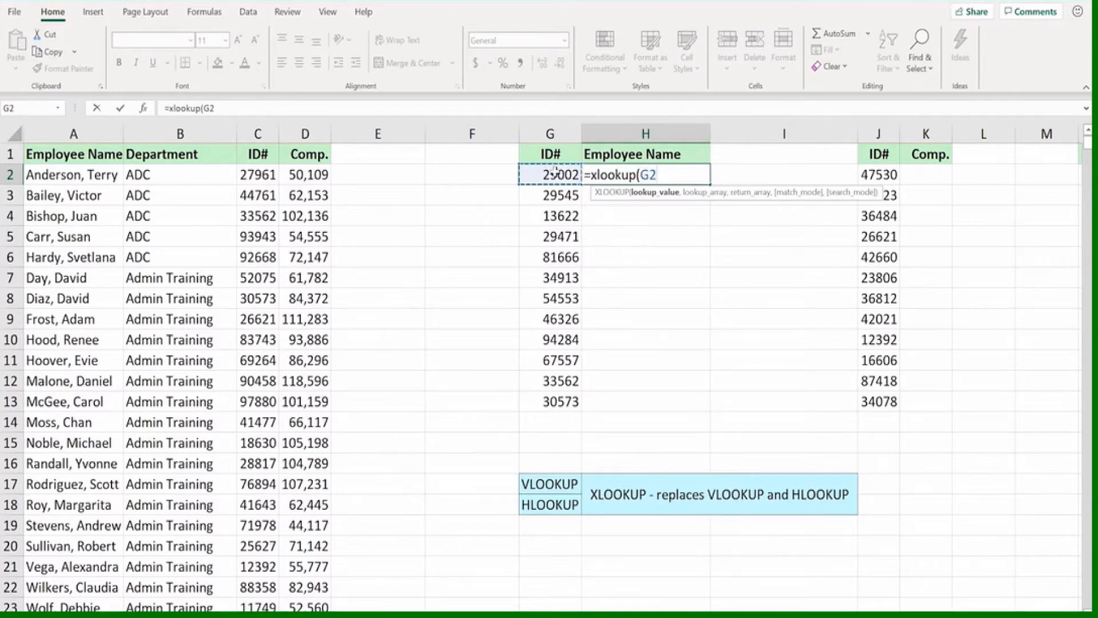
type(",")
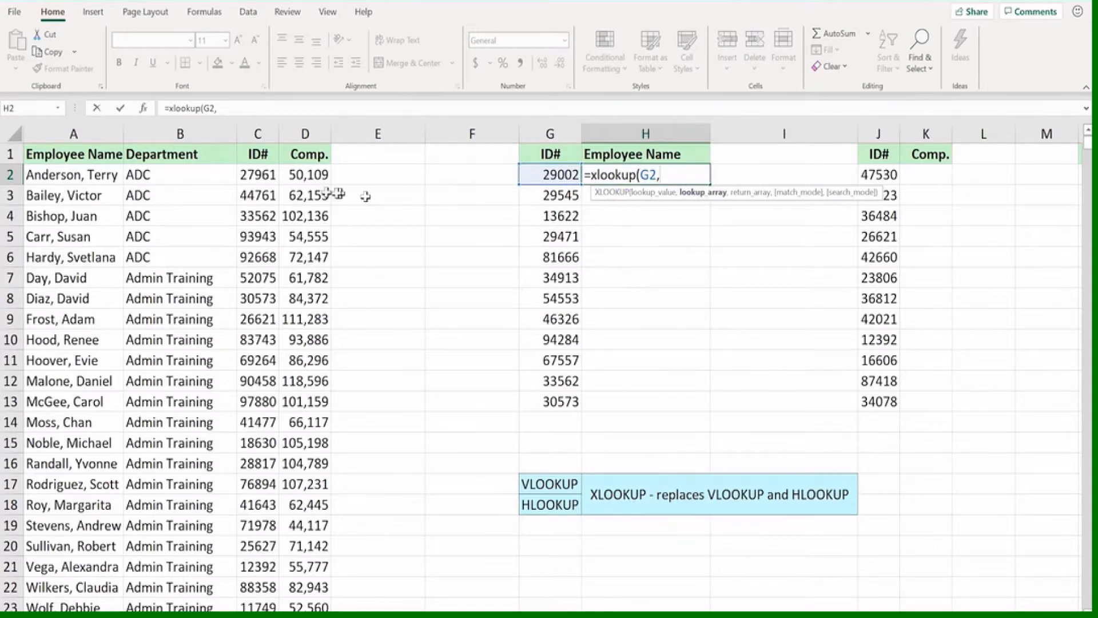
left_click(258, 133)
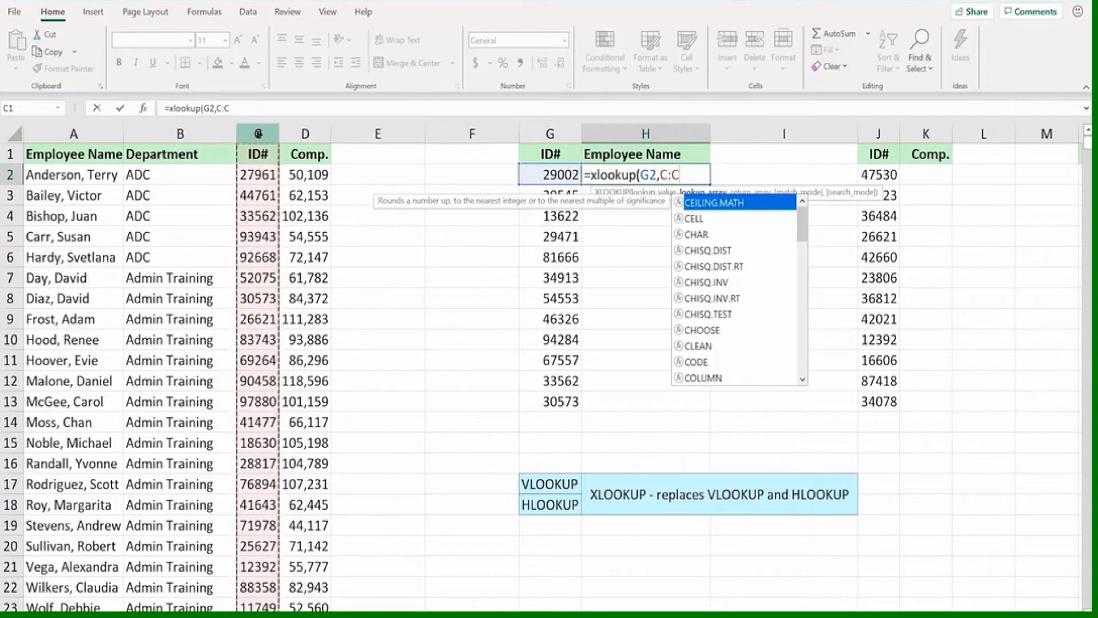
type(",")
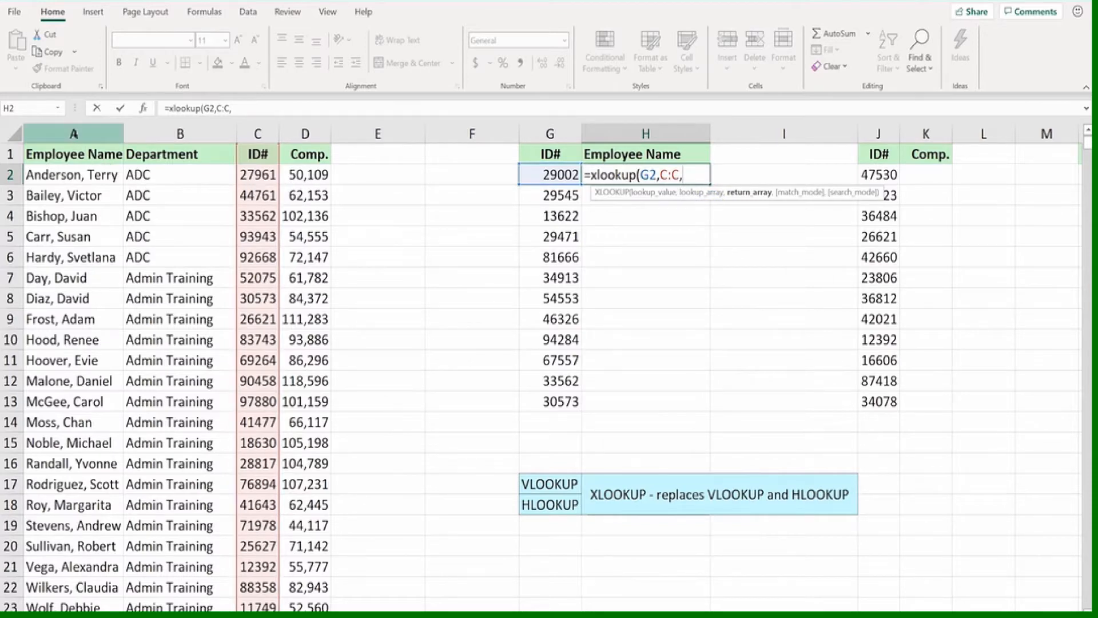
left_click(74, 134)
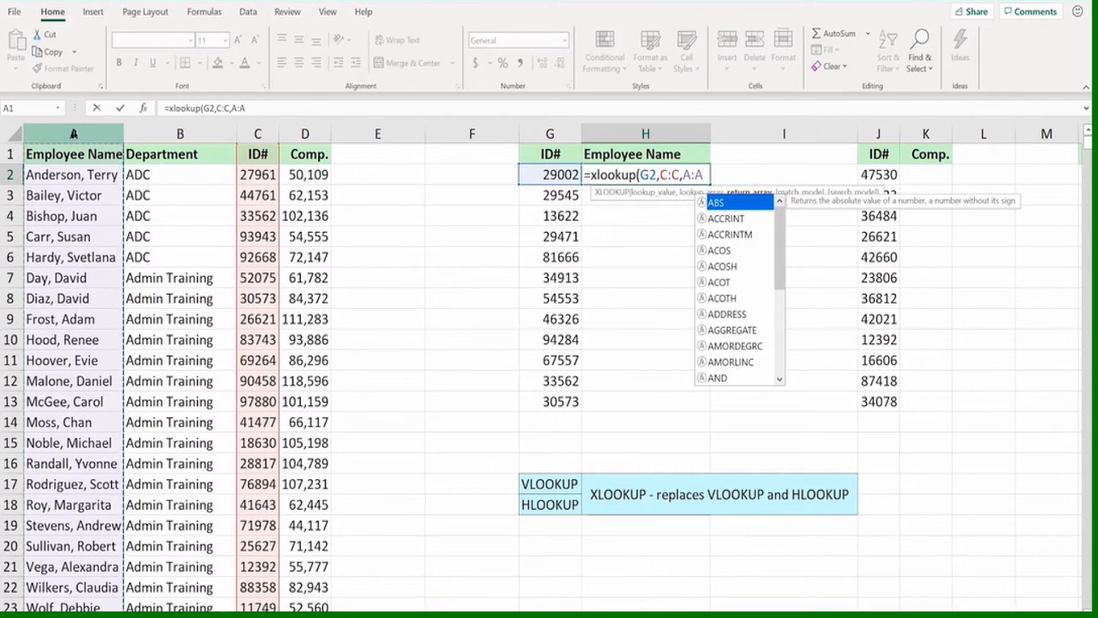
key("Return")
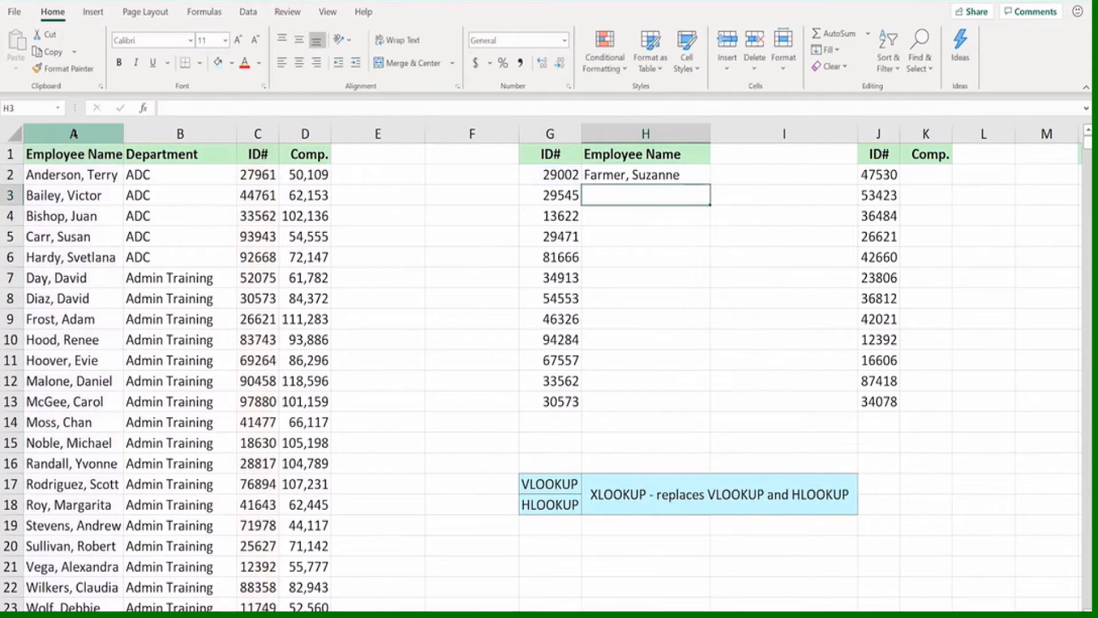
Fill the XLOOKUP formula from H2 down to H13 and check the bottom IDs and names against the employee list
left_click(609, 176)
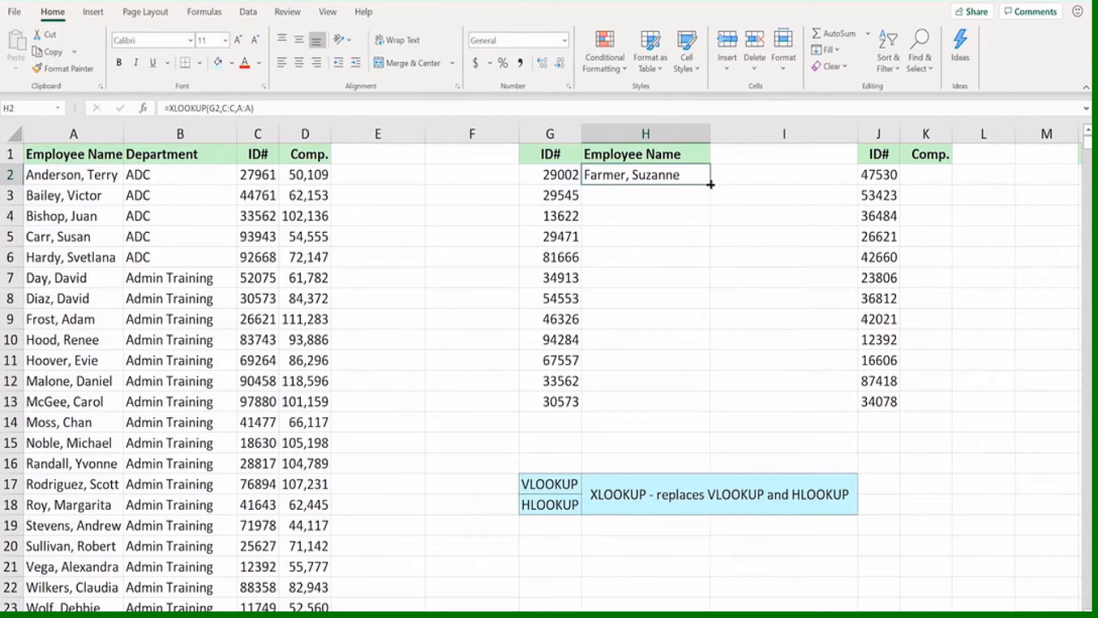
left_click_drag(711, 184, 699, 407)
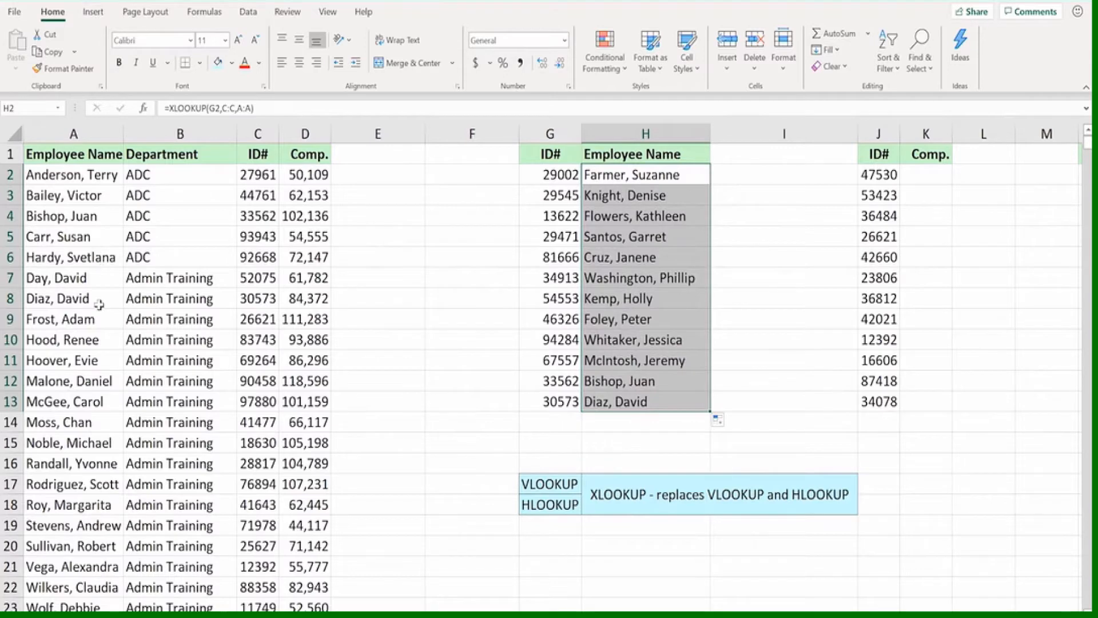
left_click(547, 402)
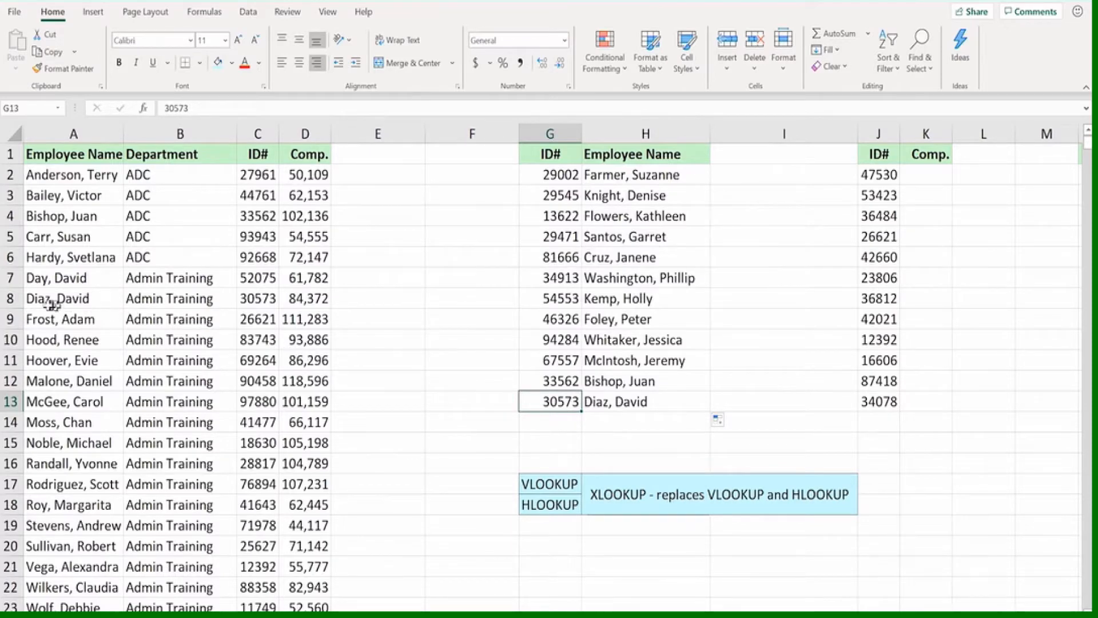
left_click_drag(42, 299, 246, 302)
left_click(257, 301)
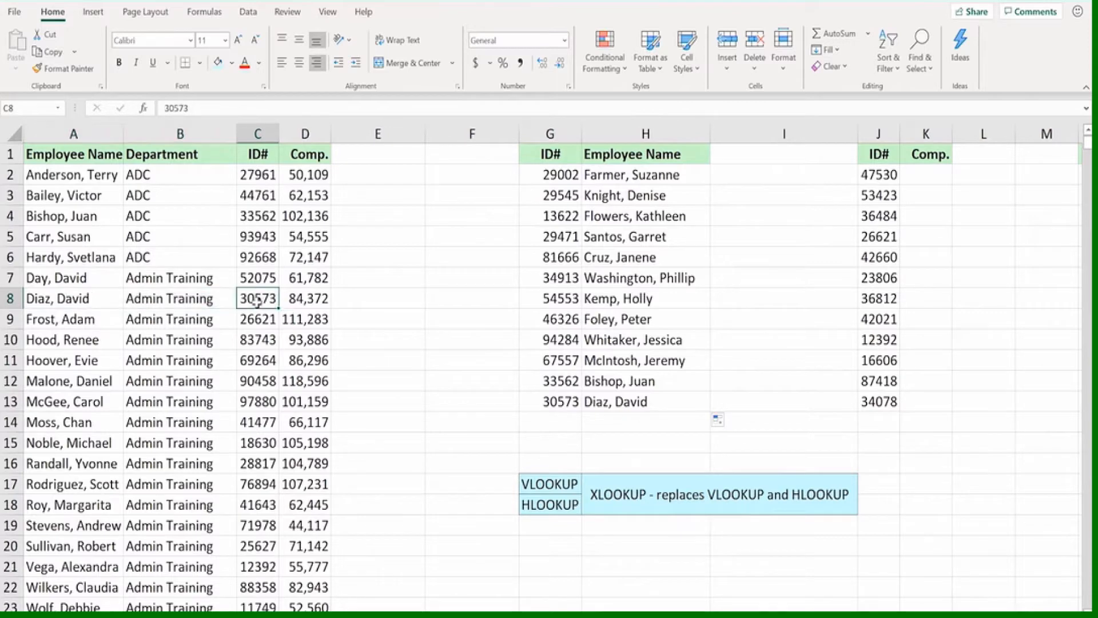
left_click(575, 382)
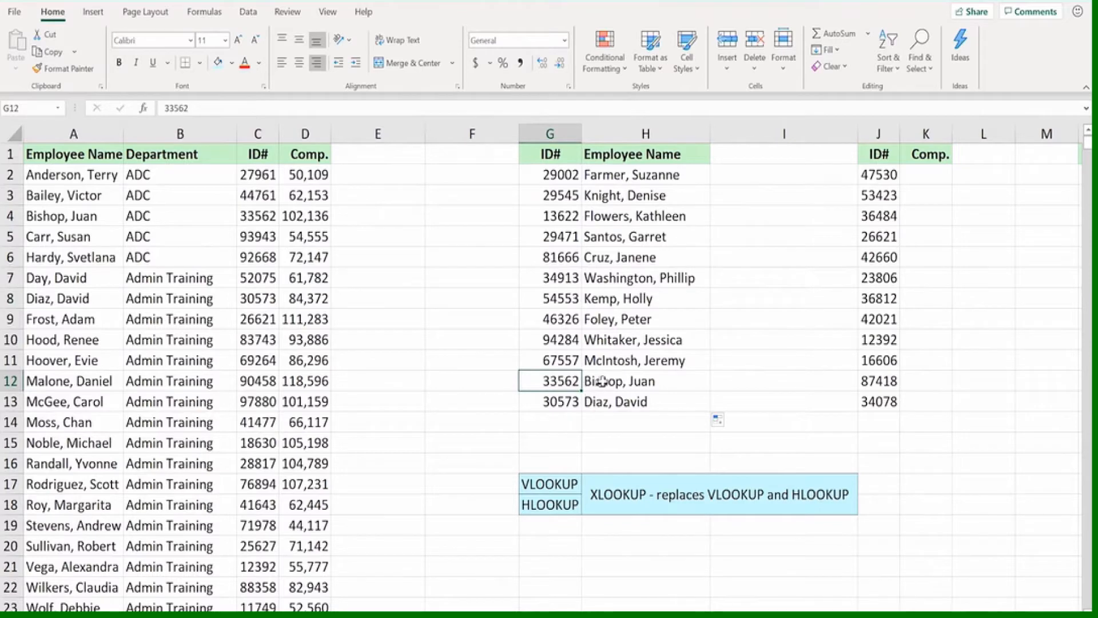
Review the XLOOKUP formulas in H12 and H2, including the ranges H2 refers to
left_click(603, 381)
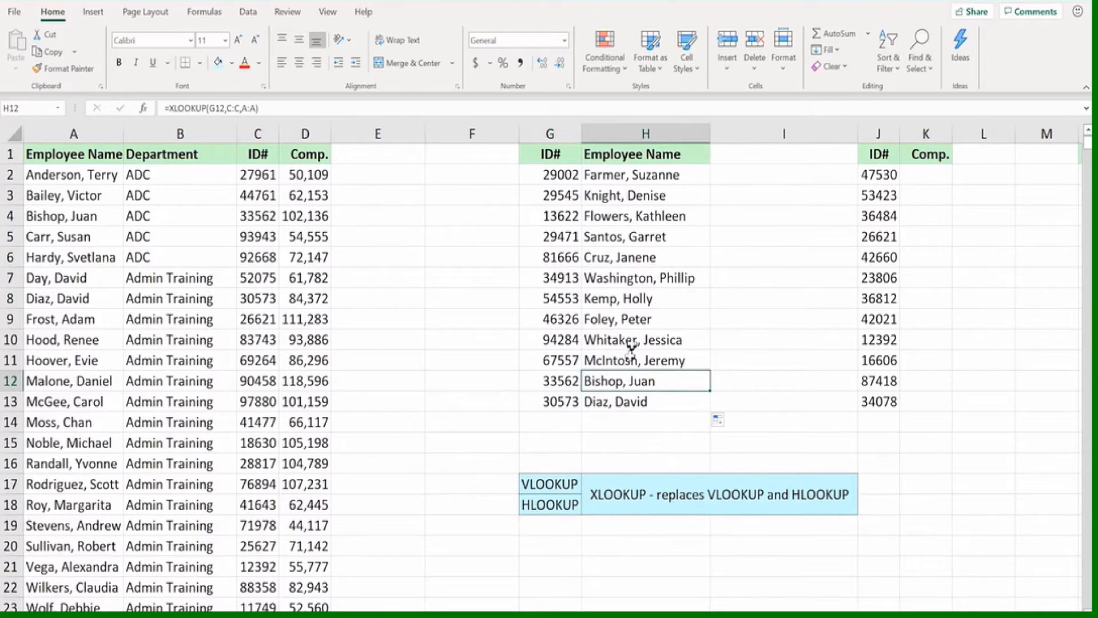
left_click(619, 175)
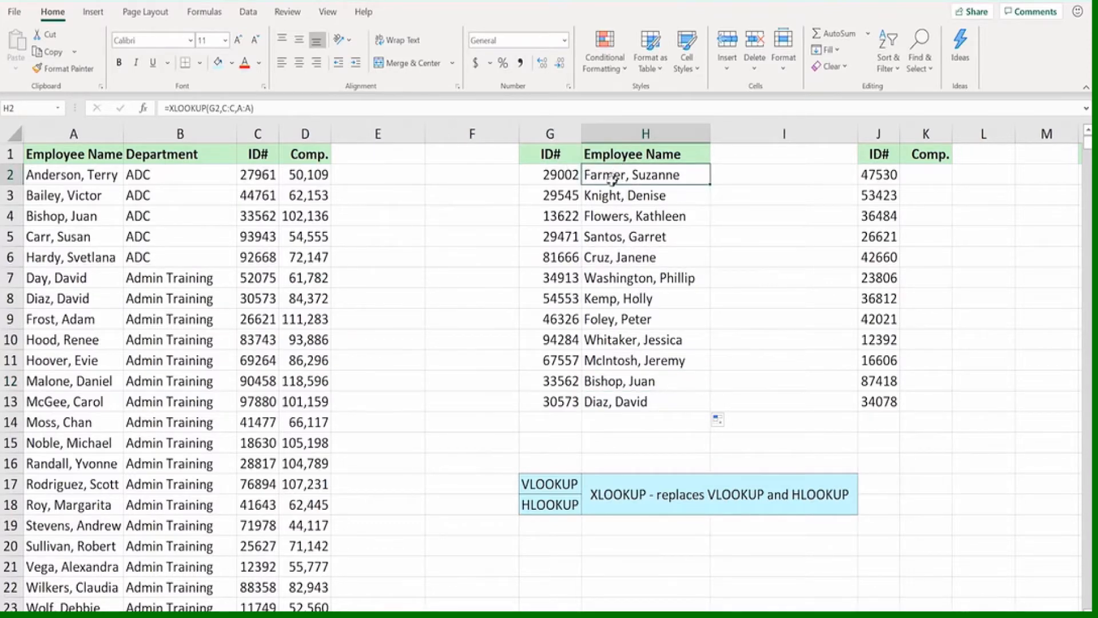
double_click(611, 173)
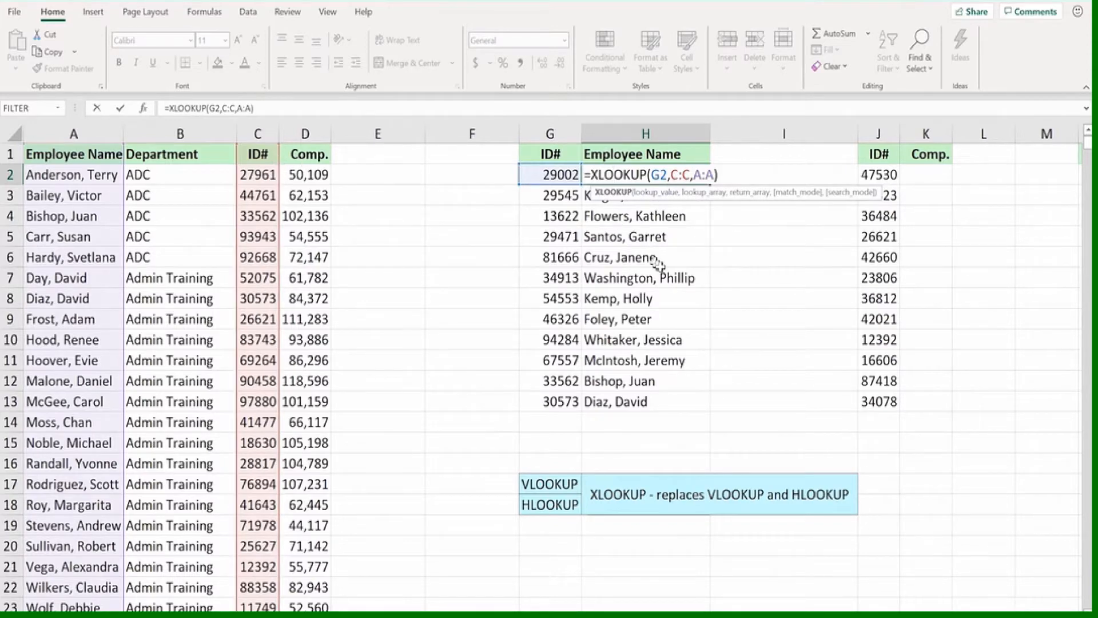
key("Return")
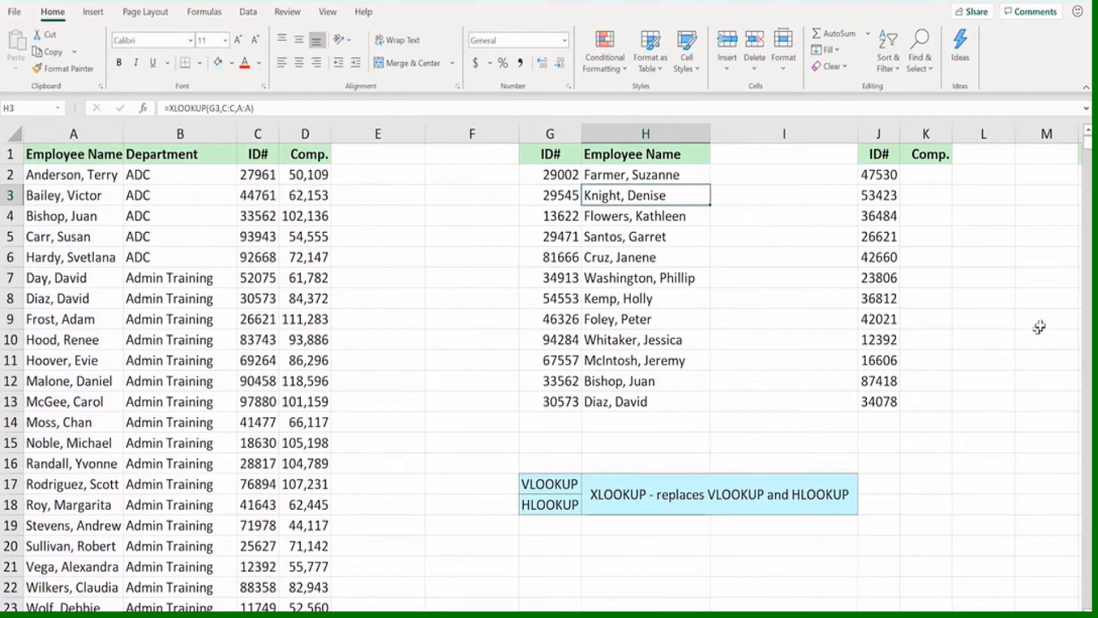
Enter an XLOOKUP formula in K2 that finds the ID in J2 within column C and returns the compensation from column D
left_click(926, 173)
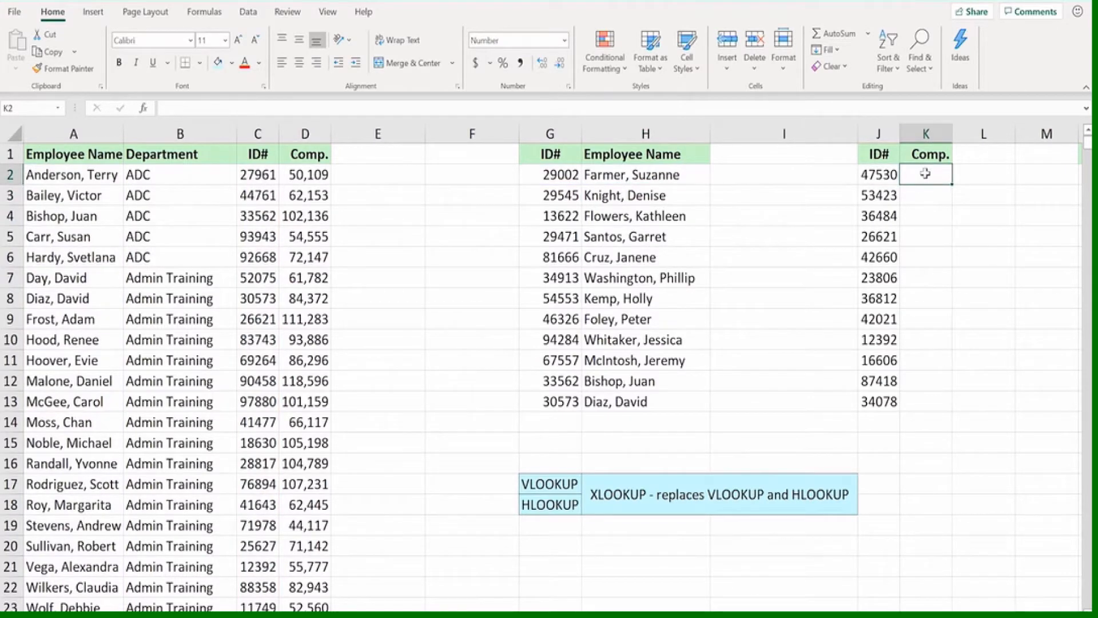
type("=")
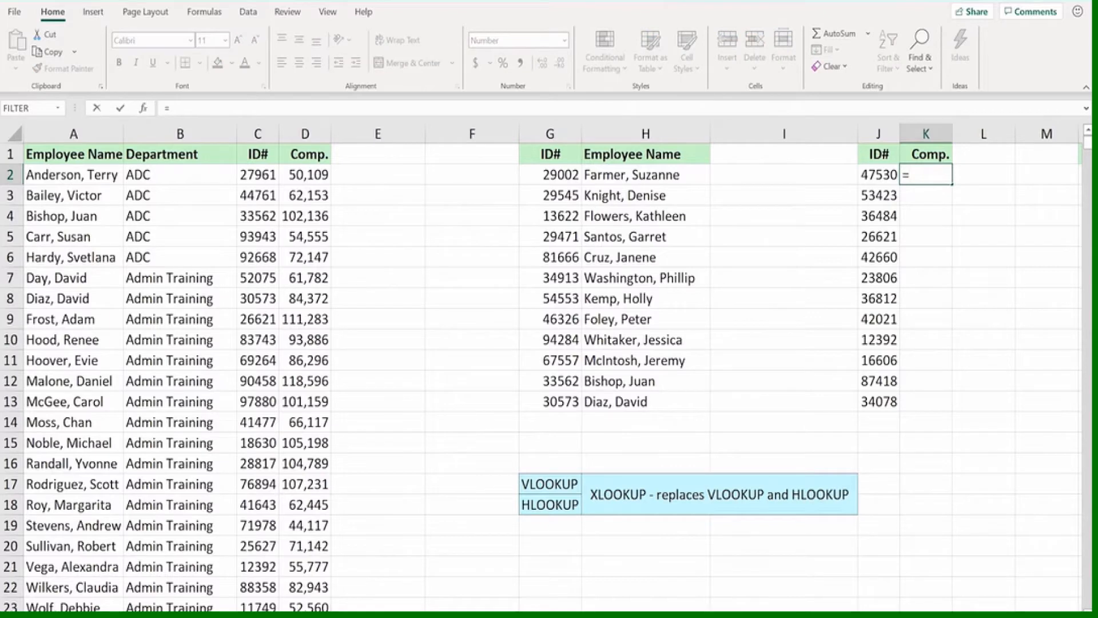
type("xlo")
type("okup(")
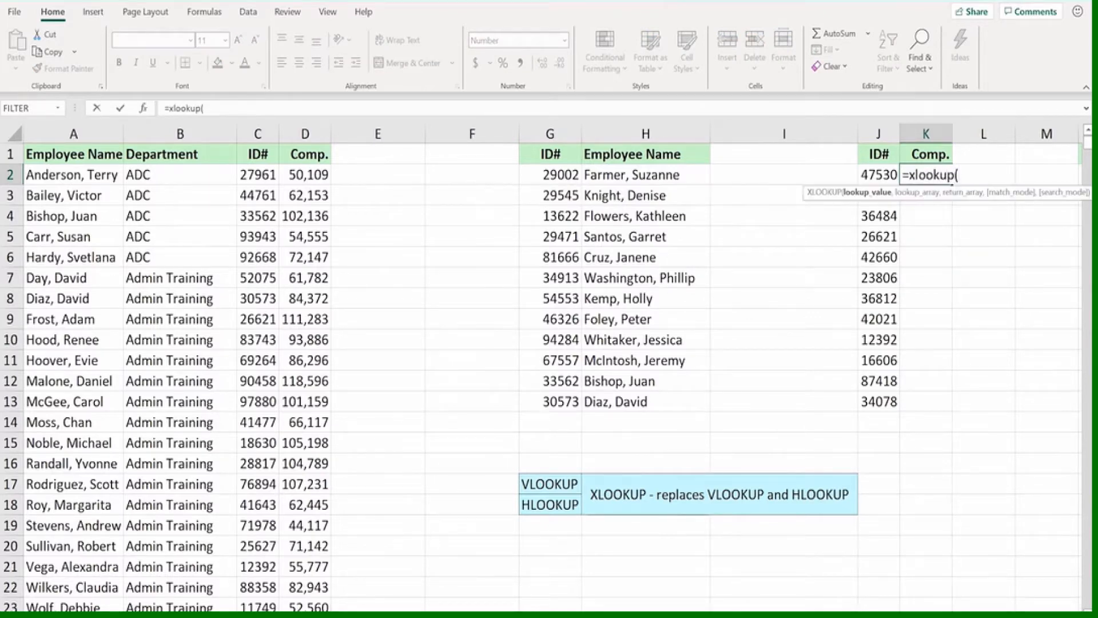
left_click(876, 176)
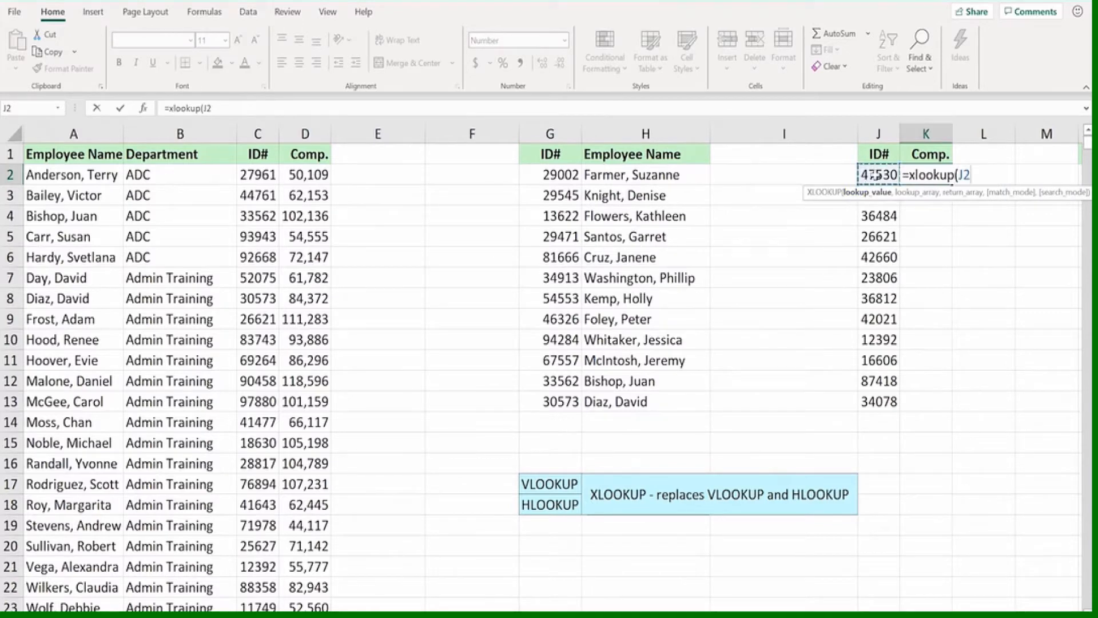
type(",")
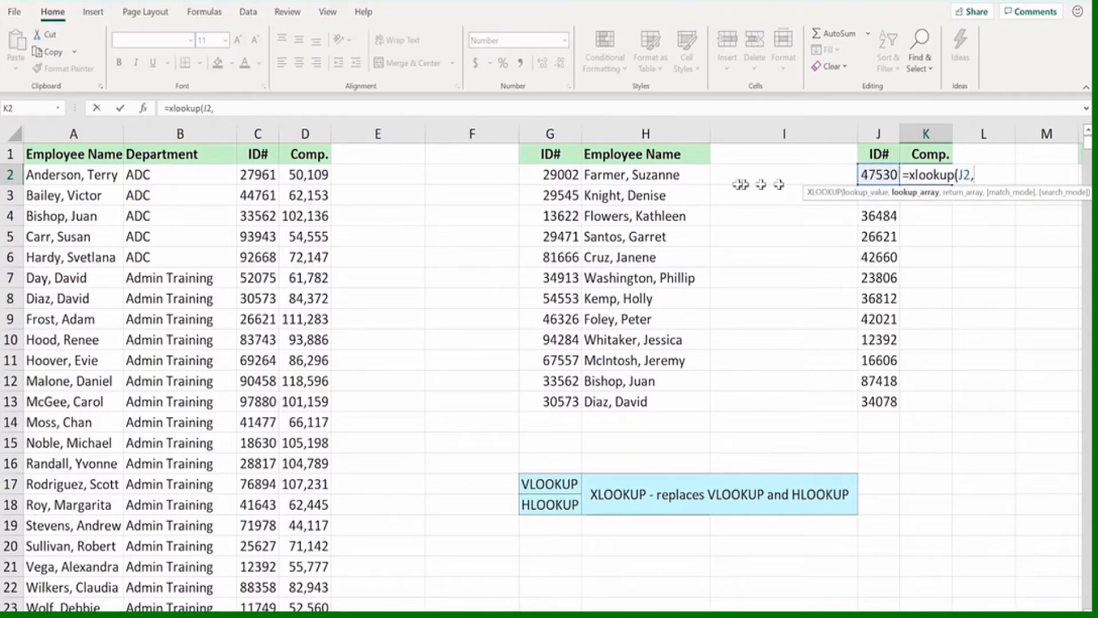
left_click(256, 133)
type(",")
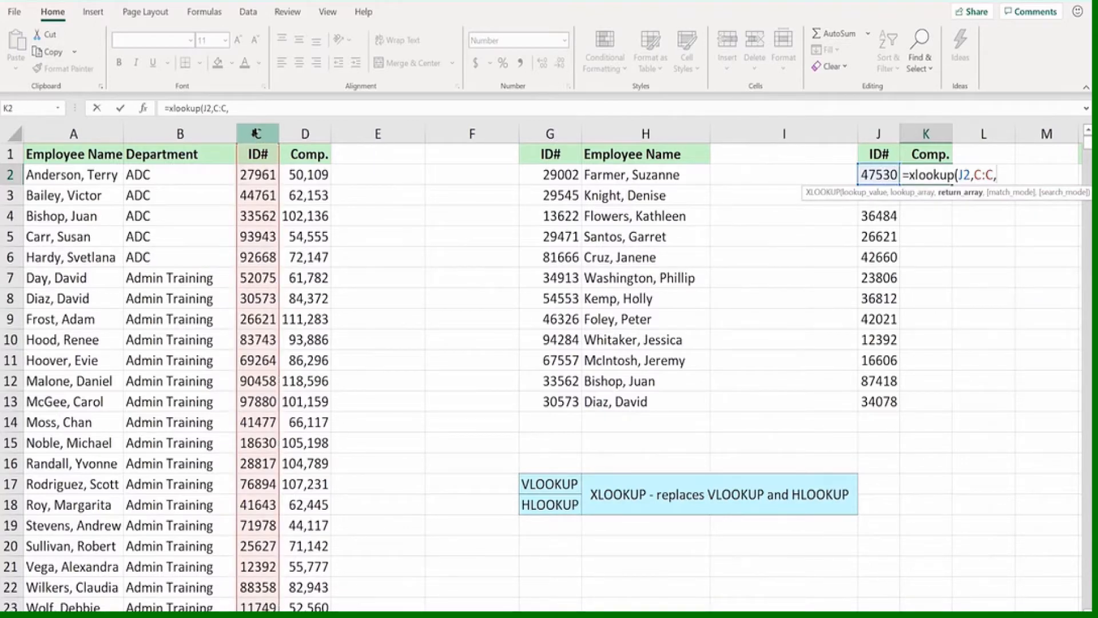
left_click(289, 134)
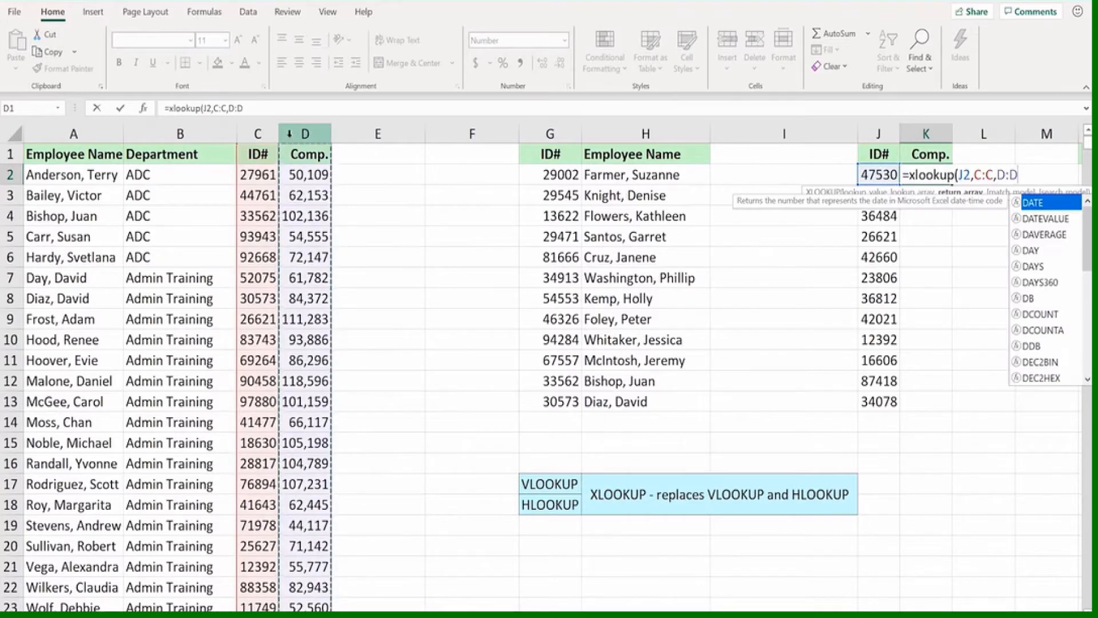
key("Return")
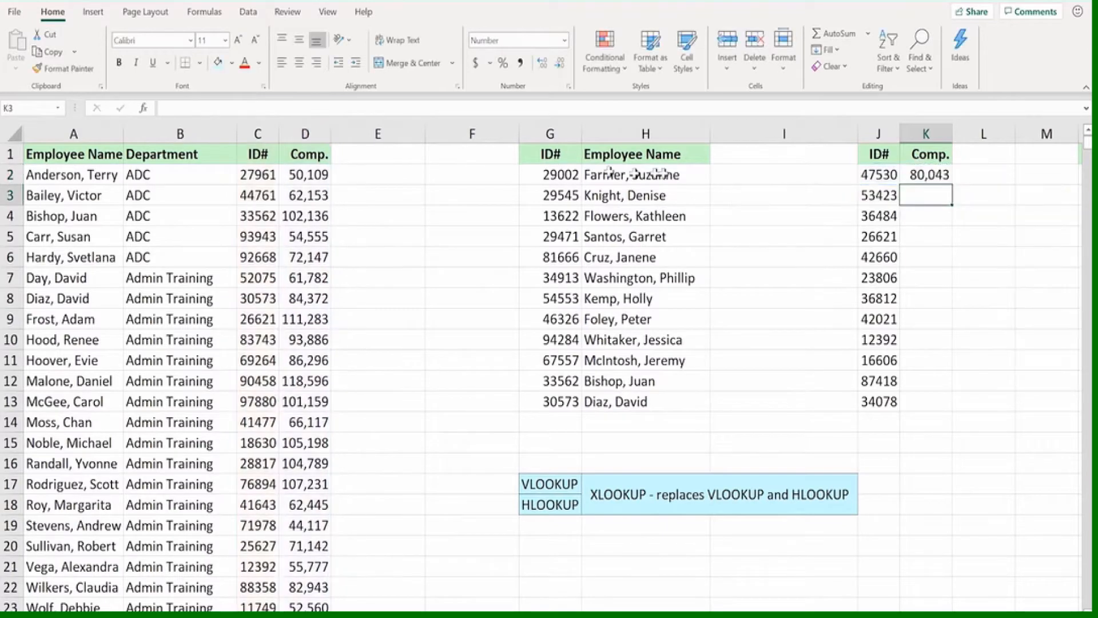
Fill the XLOOKUP formula from K2 down to K13 and check the row 5 ID and compensation against the employee list
left_click(931, 173)
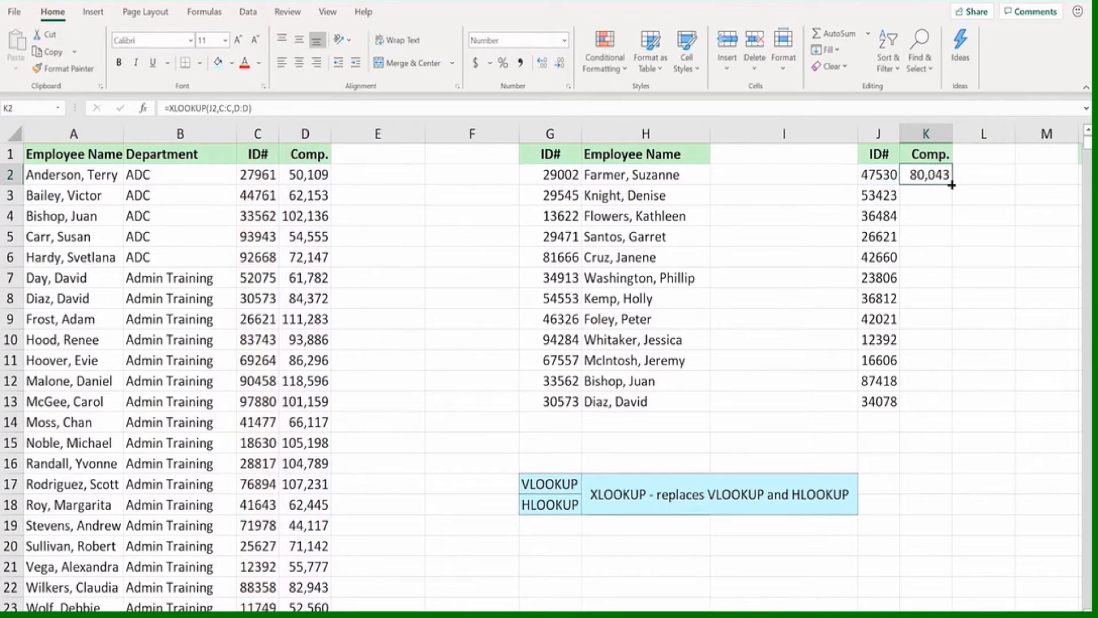
left_click_drag(951, 185, 950, 406)
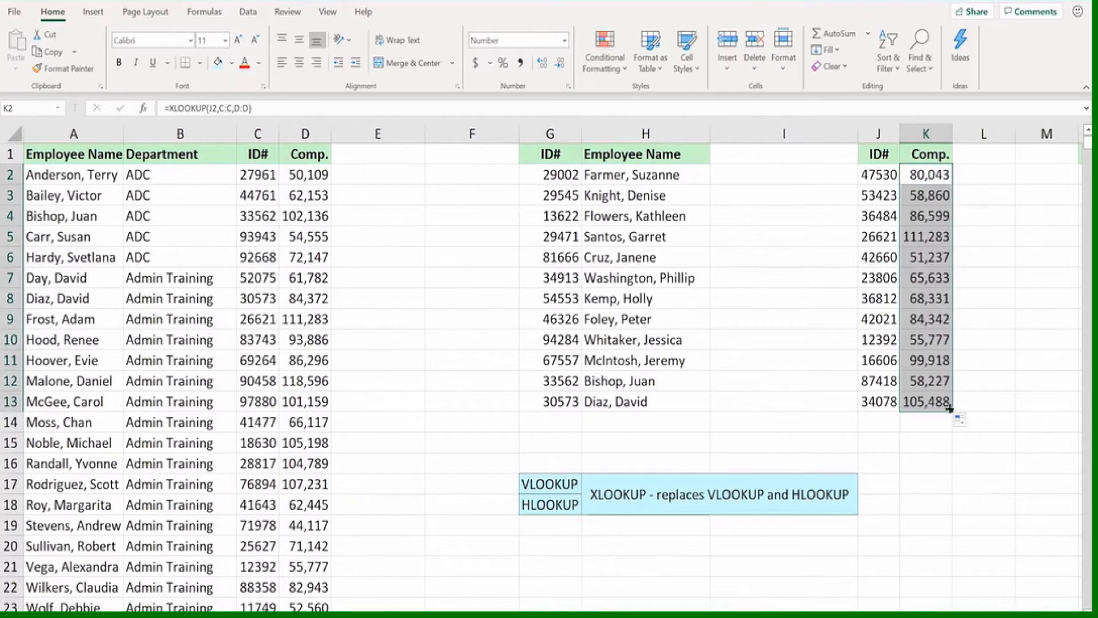
left_click(916, 237)
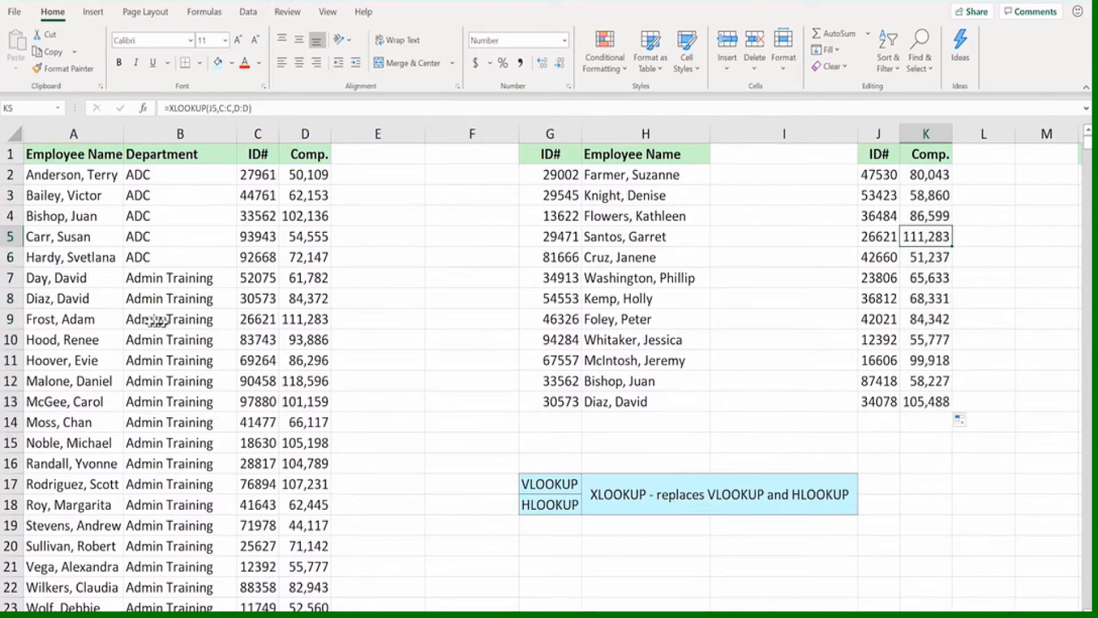
left_click_drag(75, 320, 307, 320)
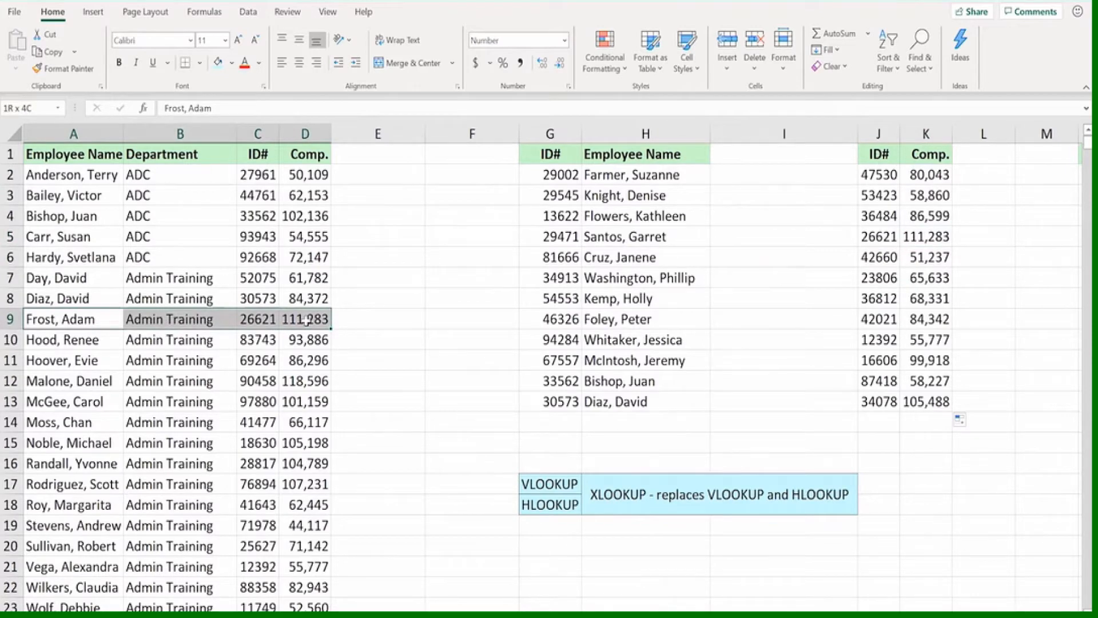
left_click(873, 237)
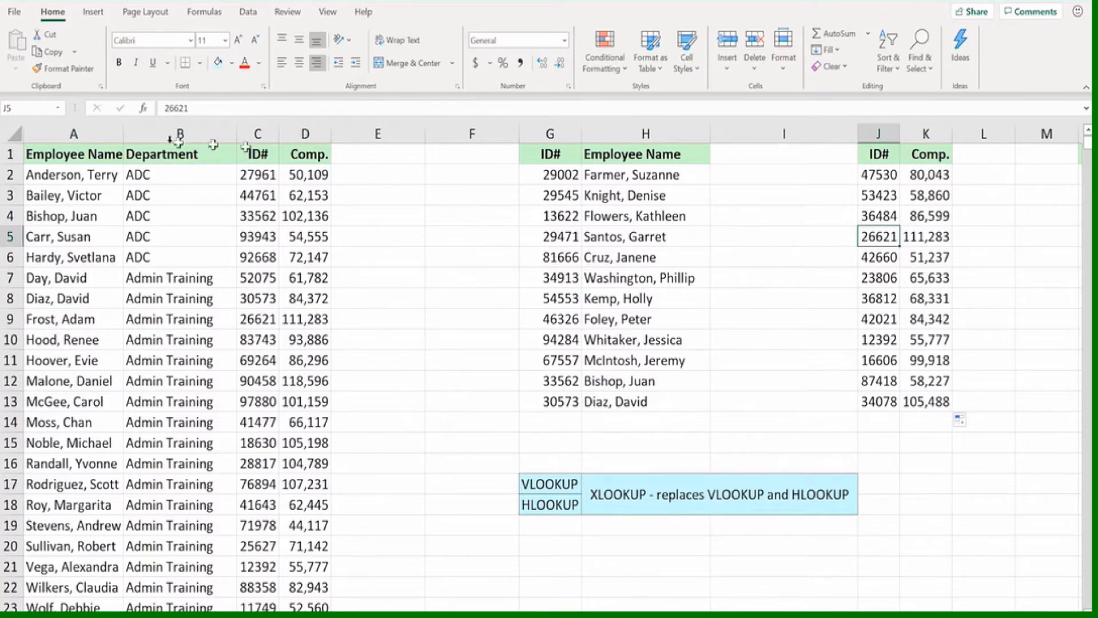
Look over the other employee tables on the worksheet, starting from the Employee Name header and moving past column K
left_click(98, 153)
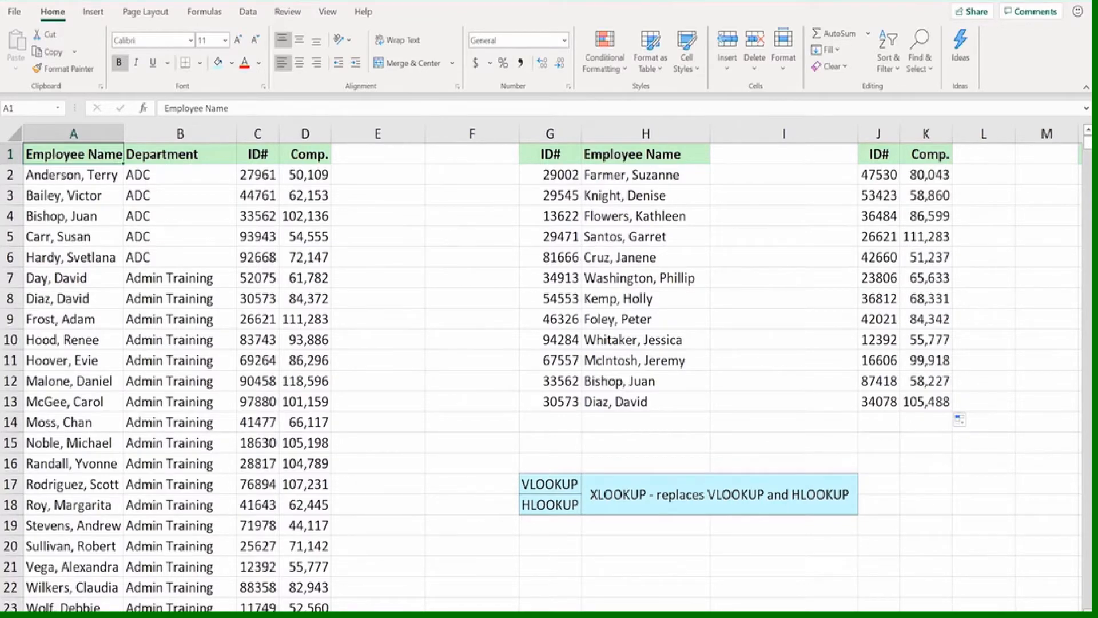
scroll(552, 368, "right", 10)
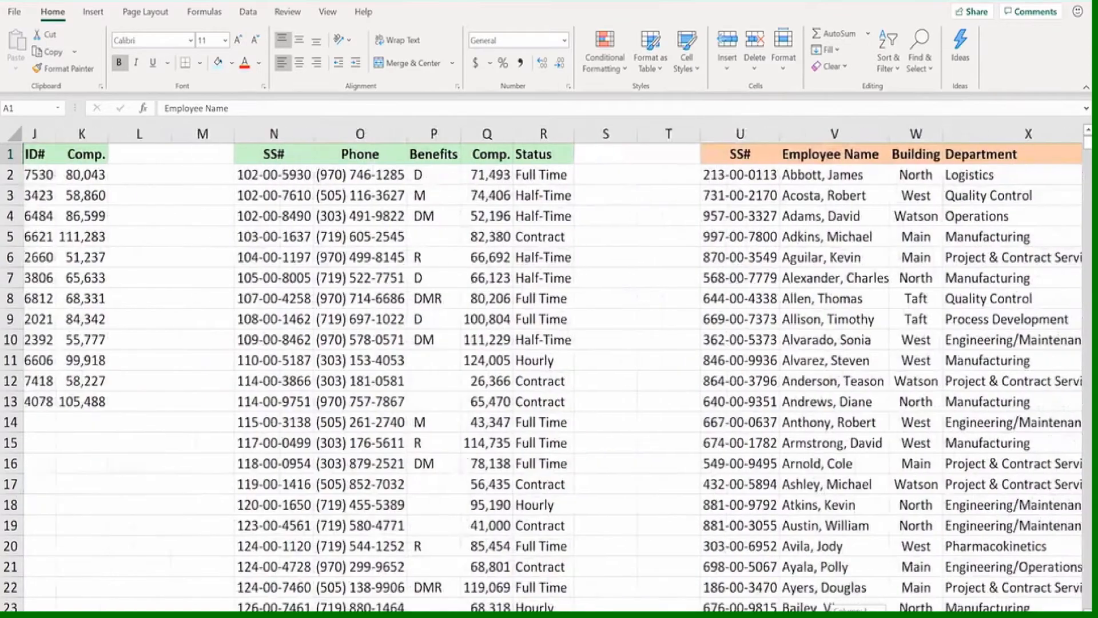
scroll(552, 369, "right", 2)
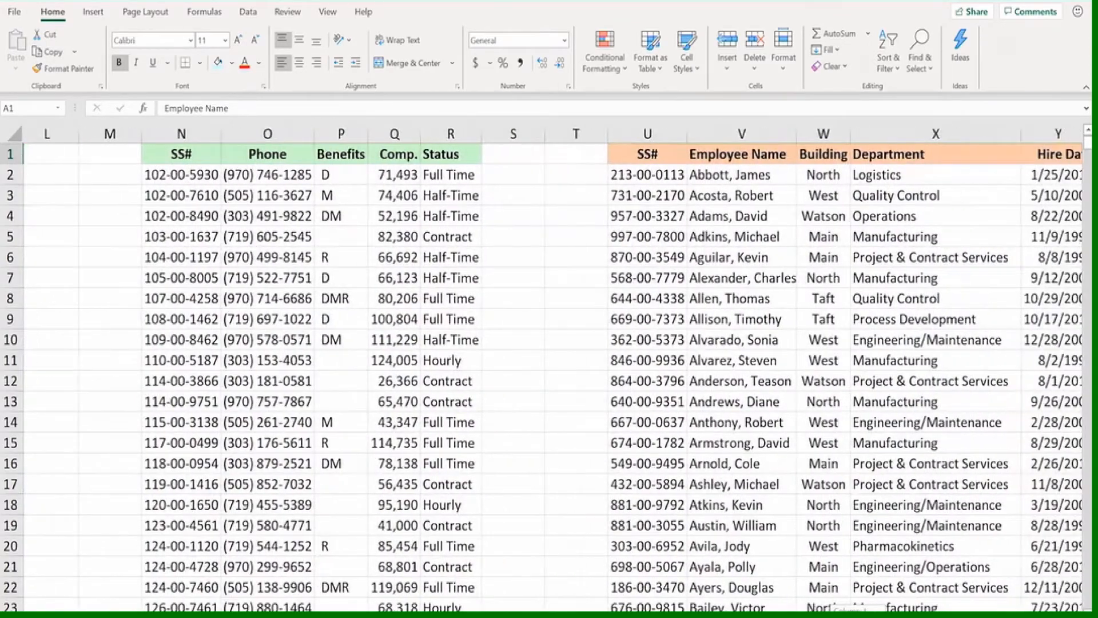
scroll(553, 370, "right", 1)
scroll(553, 370, "right", 1)
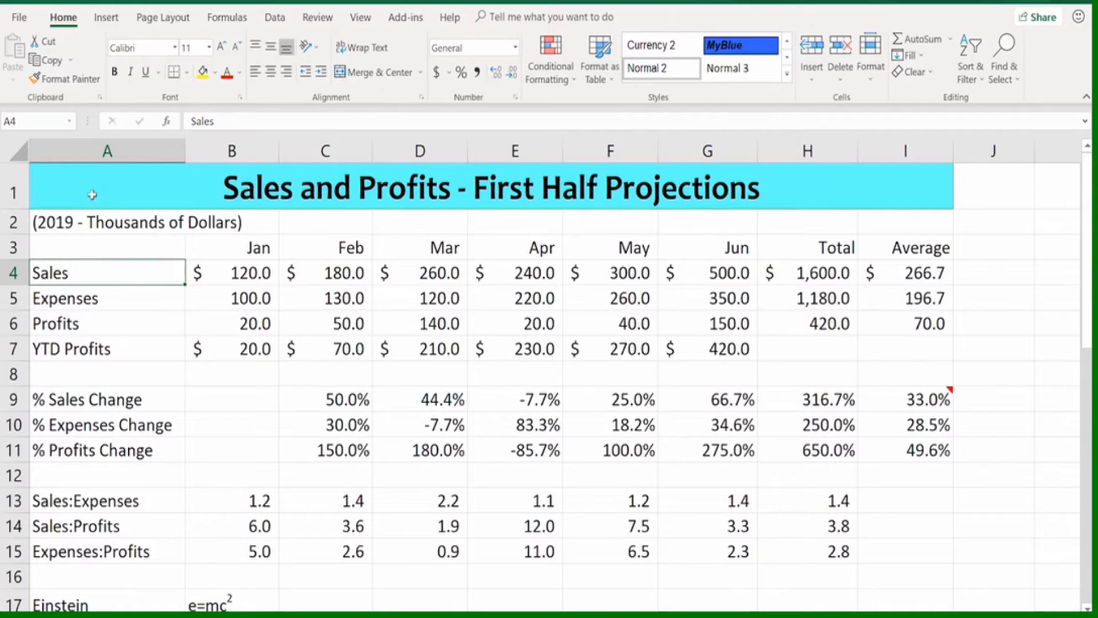
Set the font size of the worksheet title in A1 to 22
left_click(96, 192)
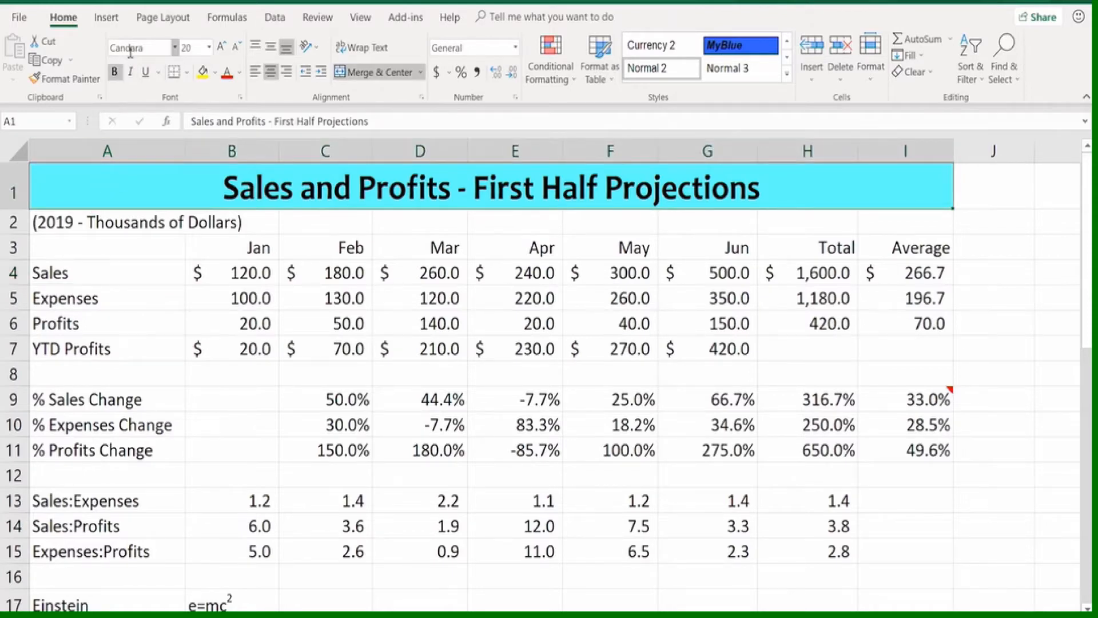
left_click(210, 49)
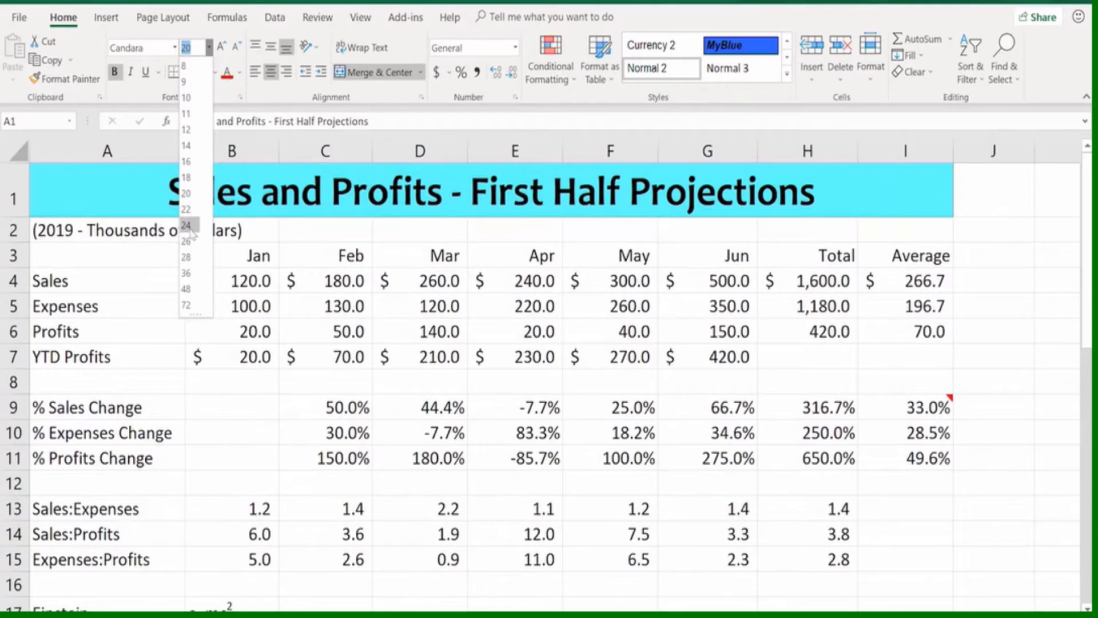
left_click(186, 208)
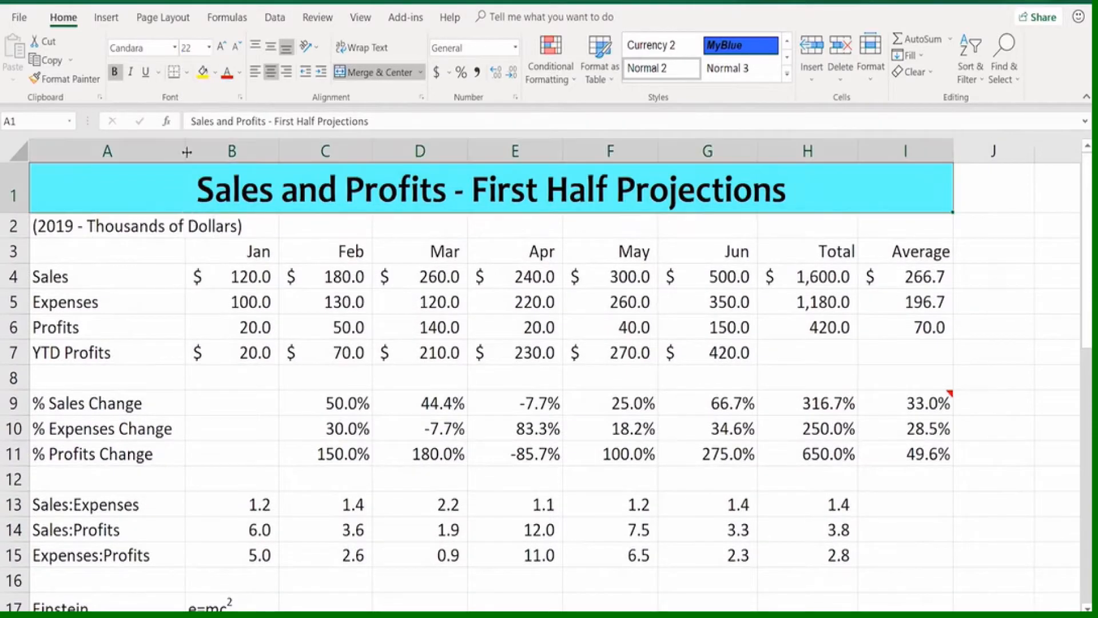
Change the title's font to Times New Roman and make it italic instead of bold
left_click(176, 48)
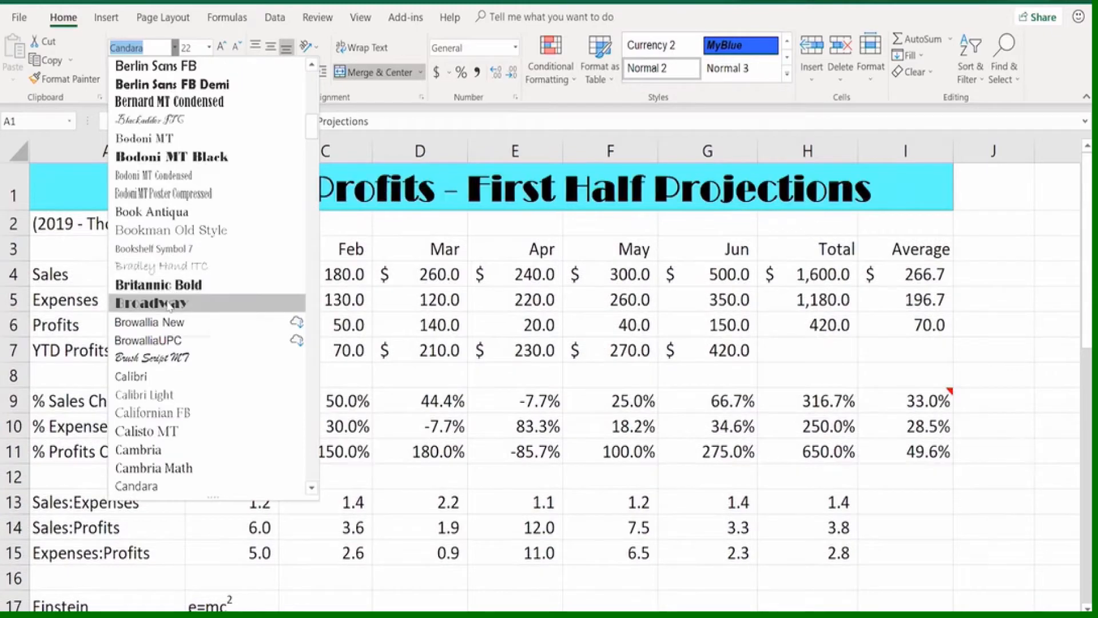
scroll(165, 358, "down", 2)
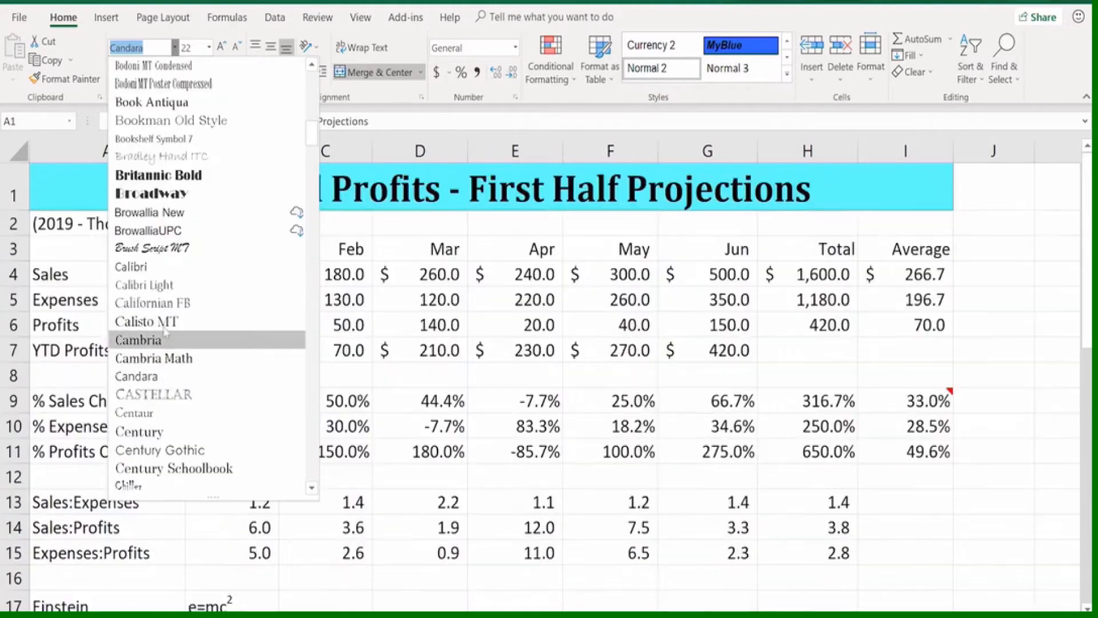
scroll(160, 355, "down", 1)
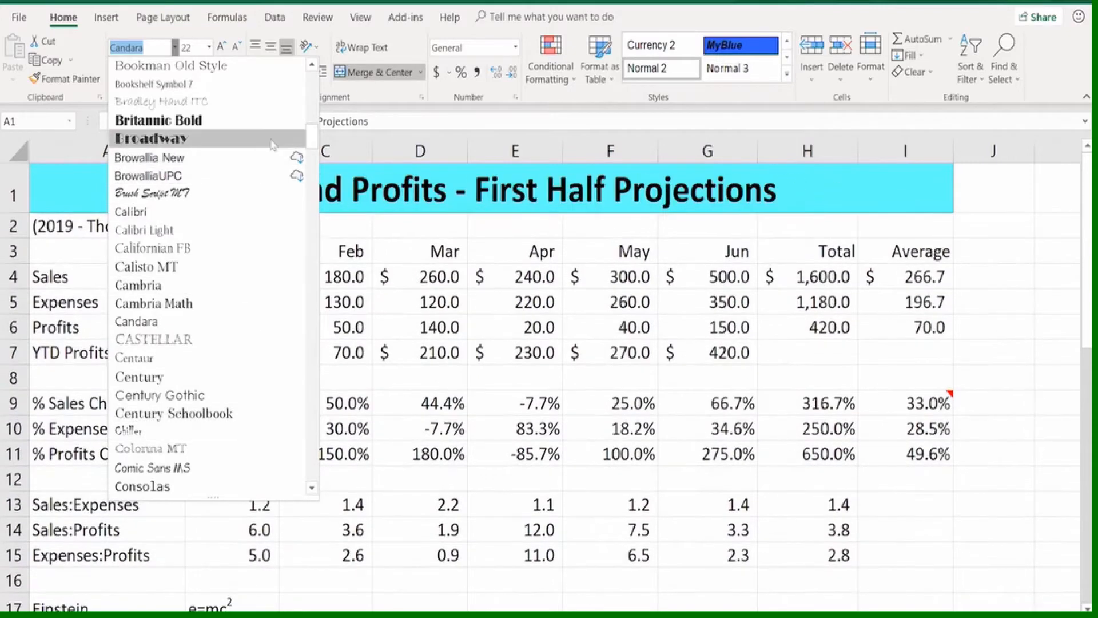
left_click_drag(312, 137, 311, 419)
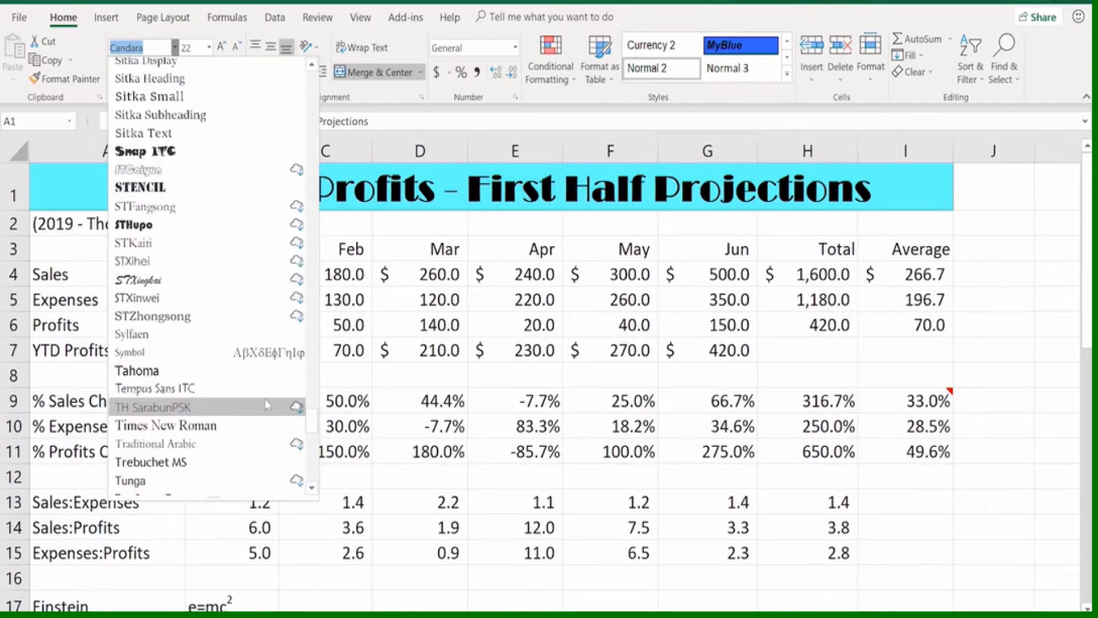
left_click(199, 425)
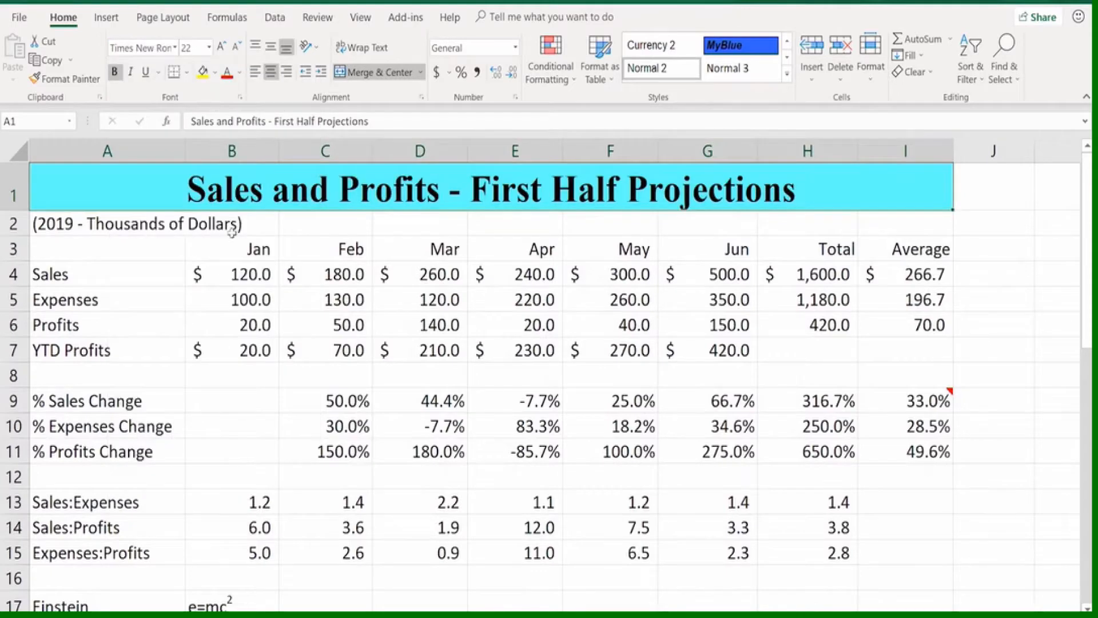
left_click(115, 72)
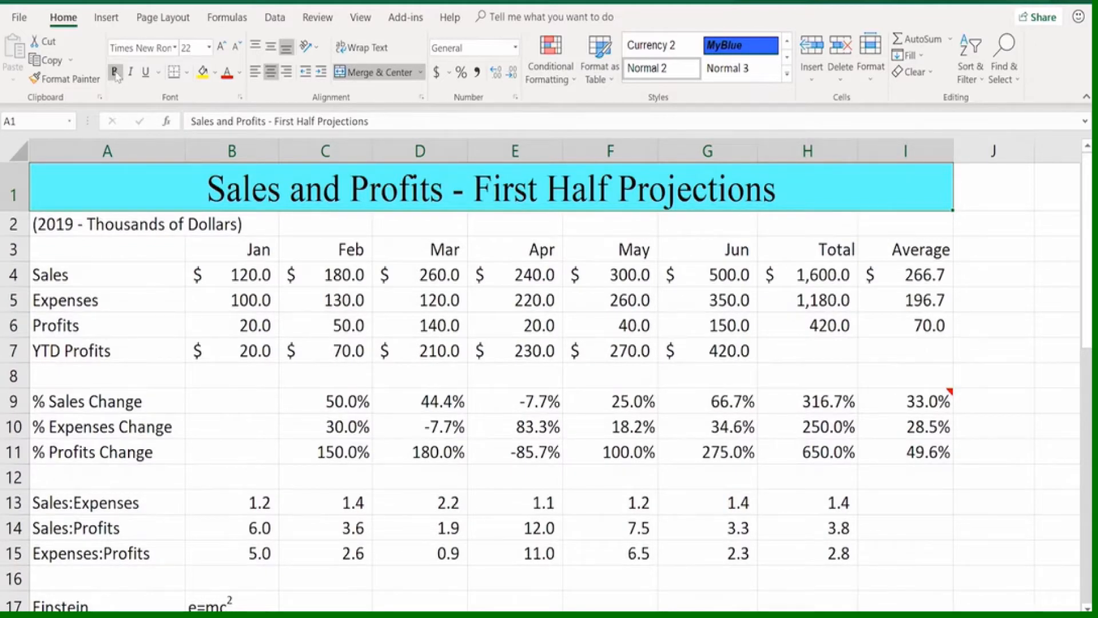
left_click(130, 72)
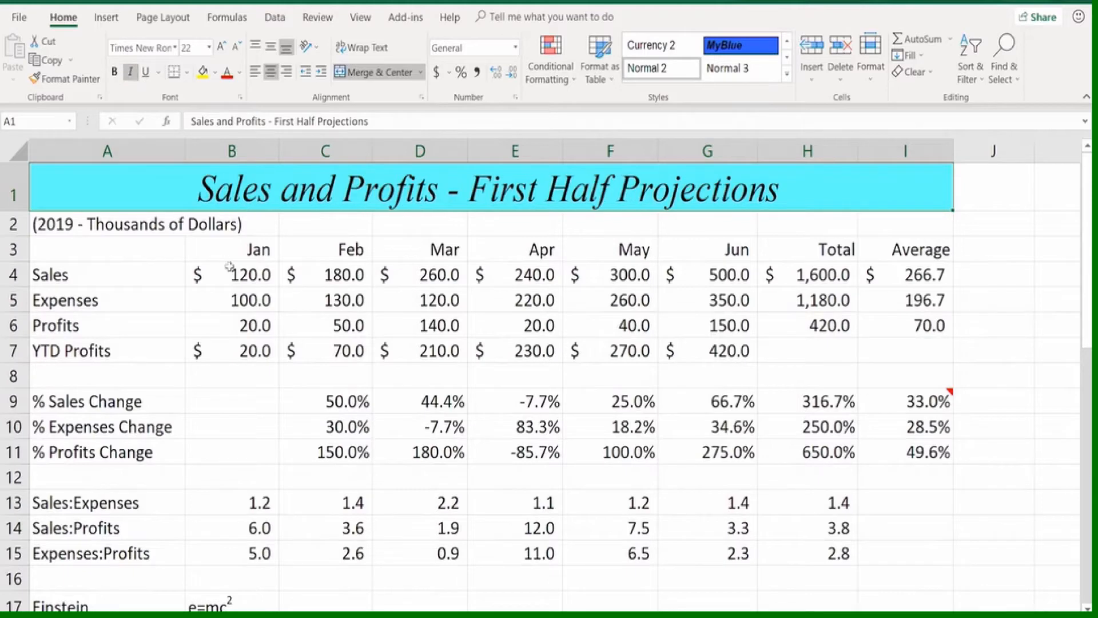
Make the January to June Sales and Expenses values in B4:G5 bold, trying italics on them and removing it again
left_click_drag(229, 266, 746, 299)
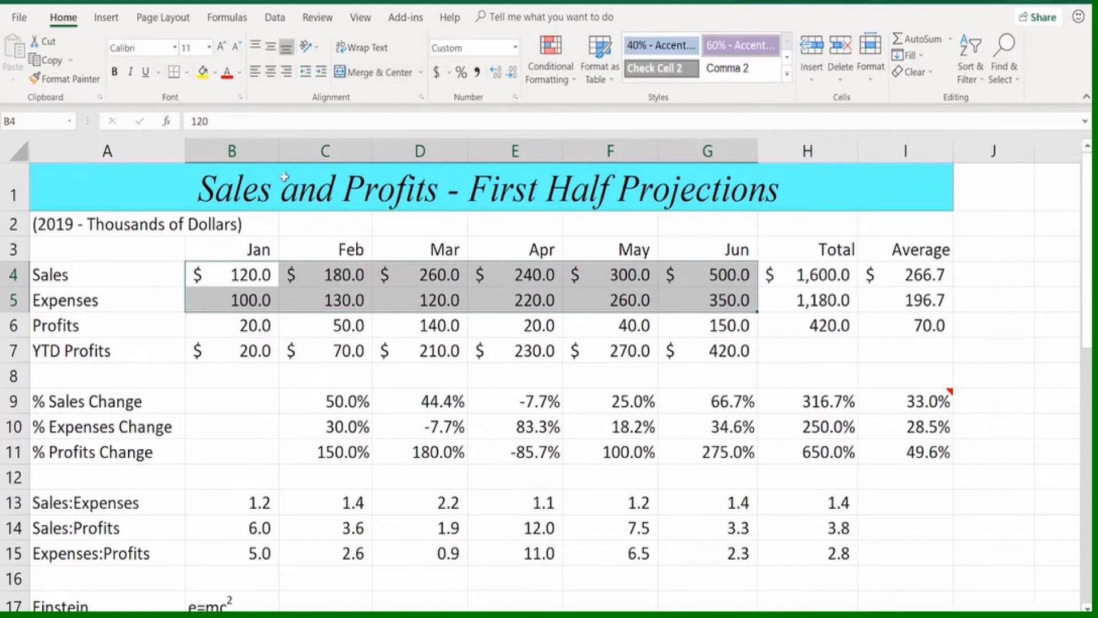
left_click(115, 72)
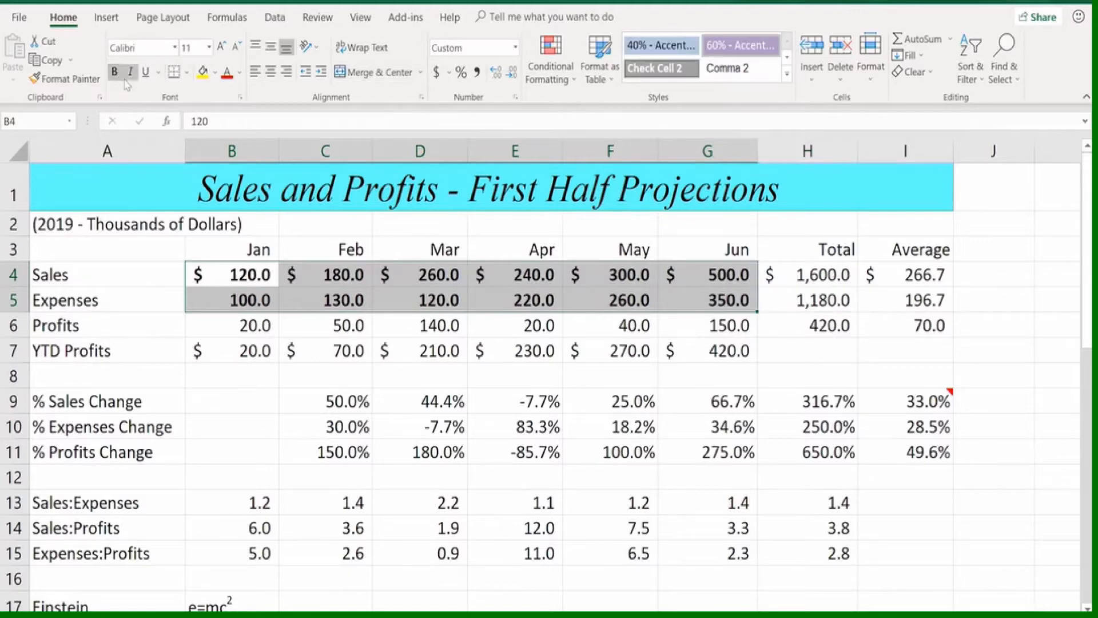
left_click(131, 73)
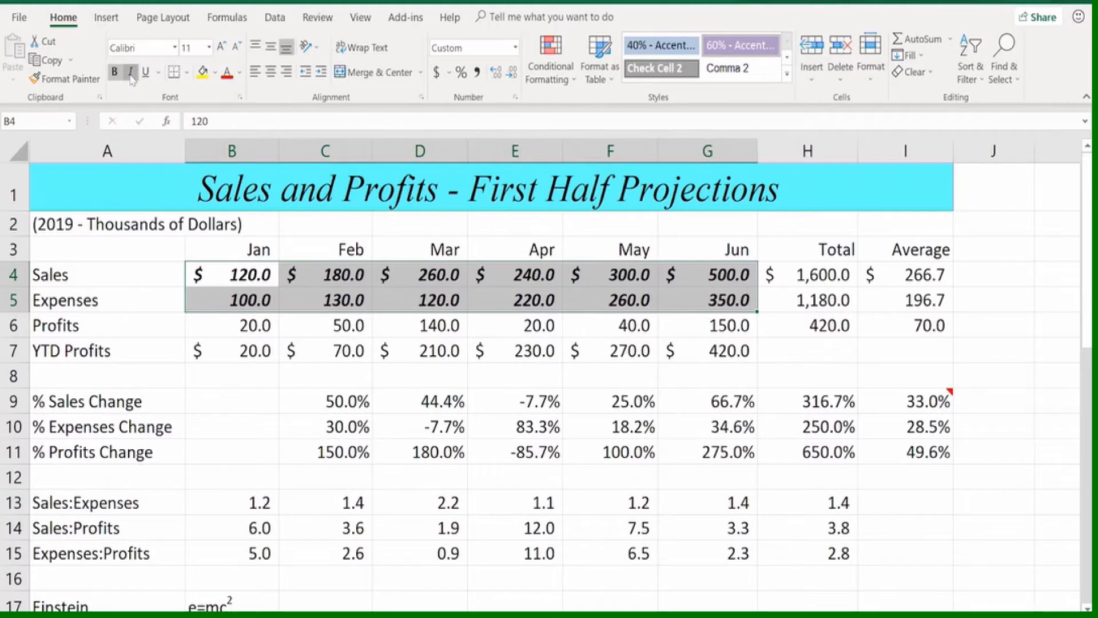
left_click(131, 73)
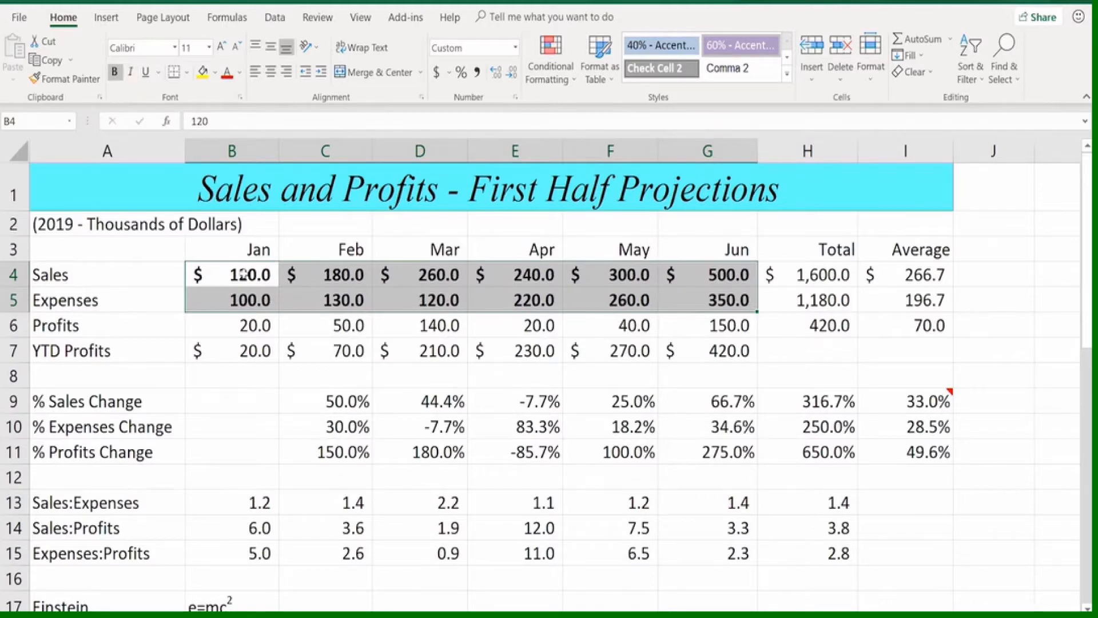
Try a single underline on the January to June Profits values in B6:G6 and remove it again
left_click_drag(246, 274, 629, 276)
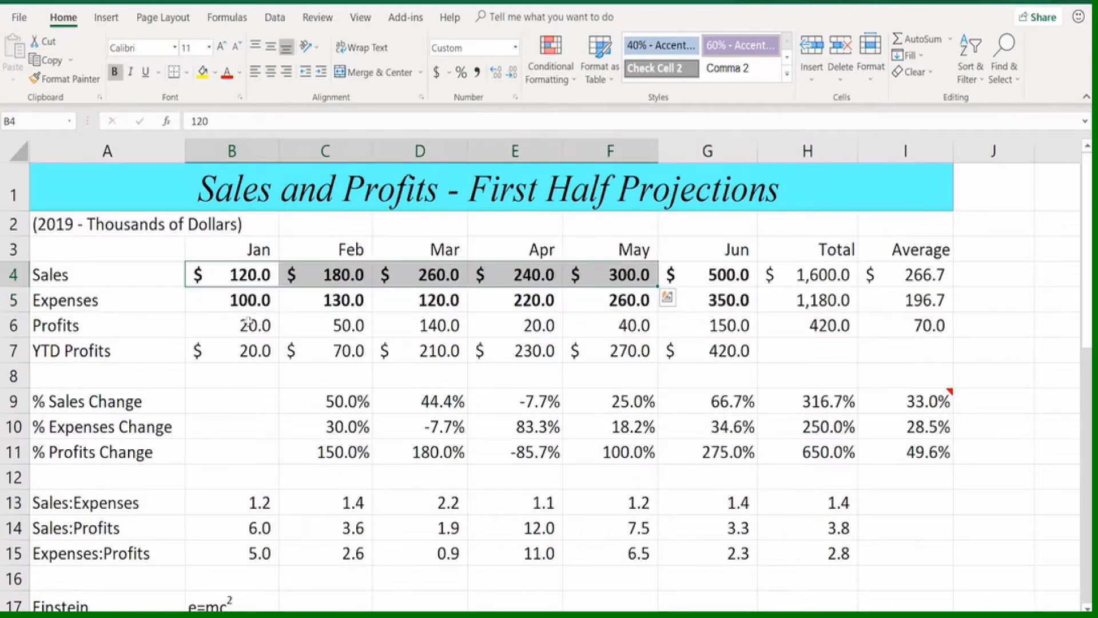
left_click_drag(252, 323, 725, 323)
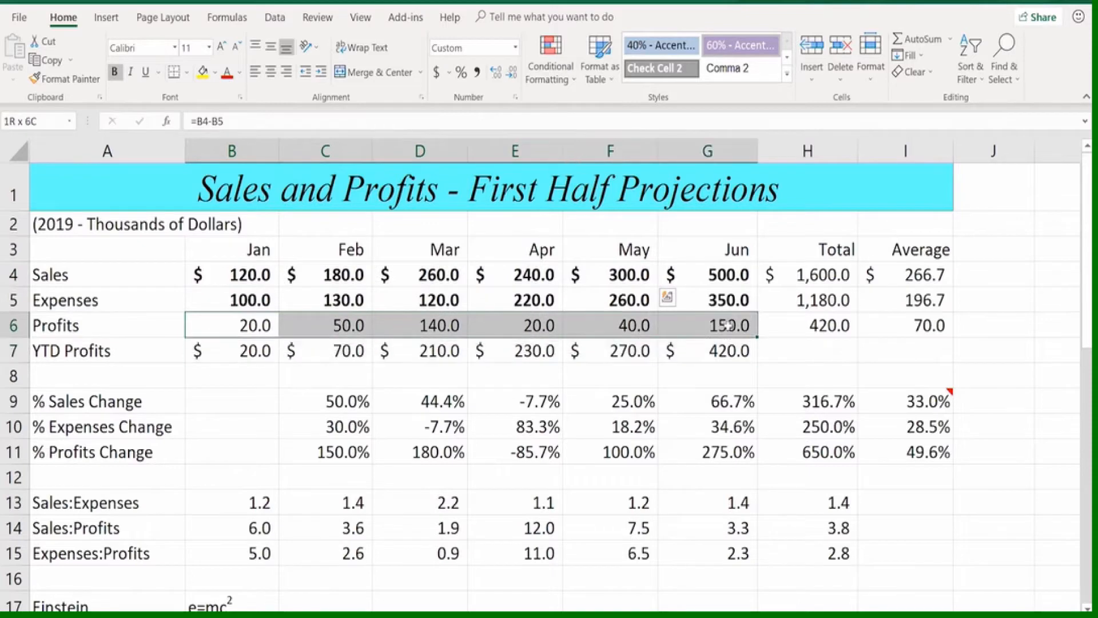
left_click(145, 72)
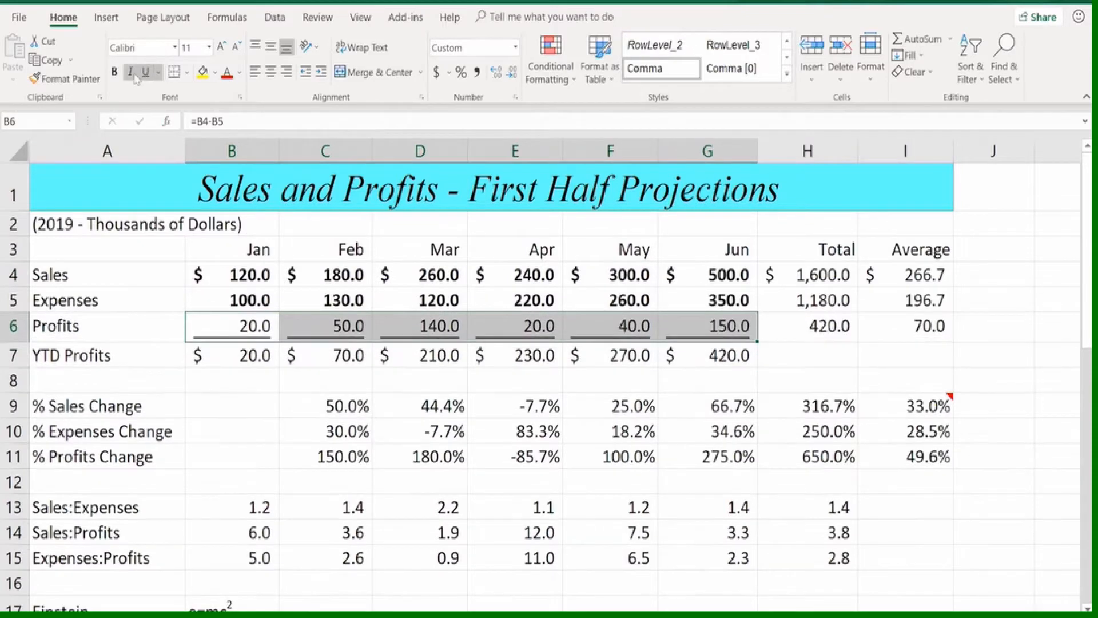
left_click(147, 74)
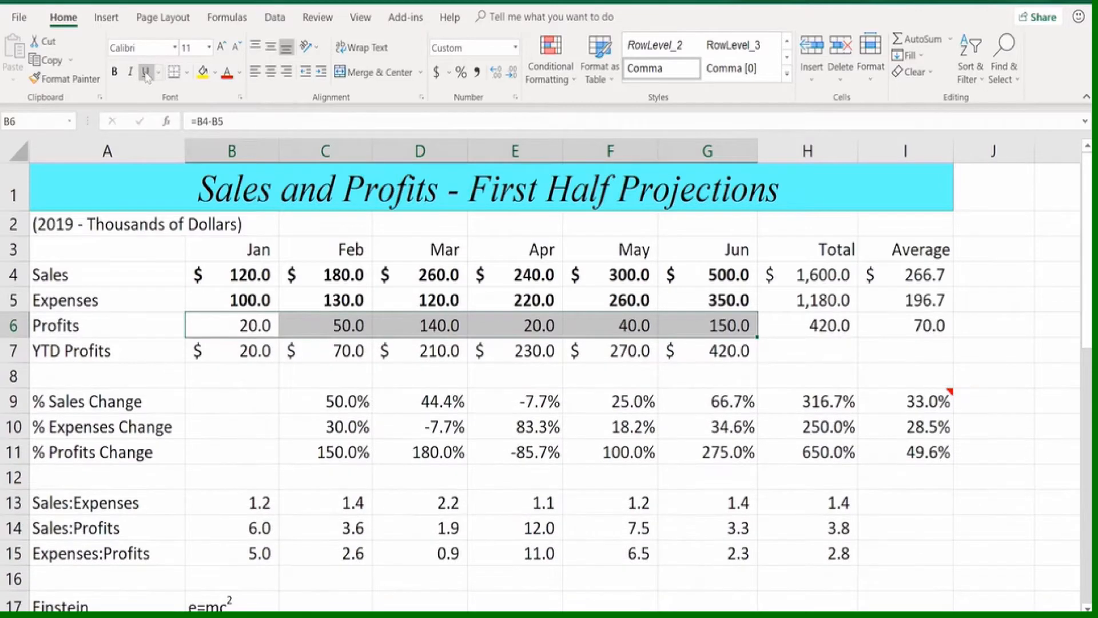
left_click(146, 75)
left_click(146, 74)
left_click(131, 72)
Try the Double Underline and Underline styles on the Profits values in B6:G6, leaving them without an underline
left_click(159, 72)
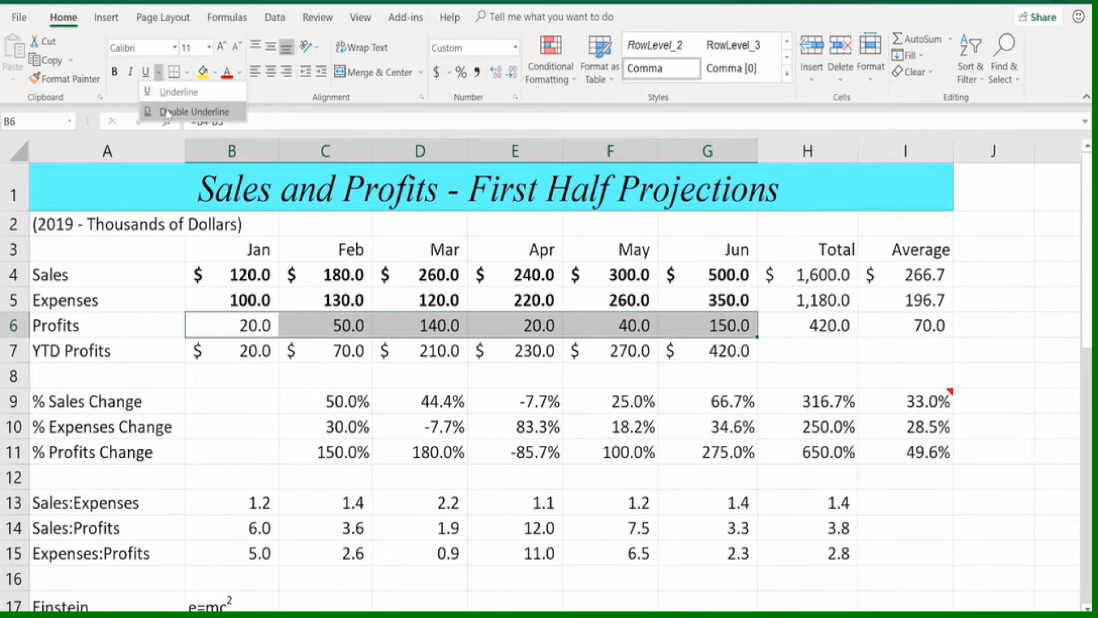
left_click(166, 112)
left_click(158, 73)
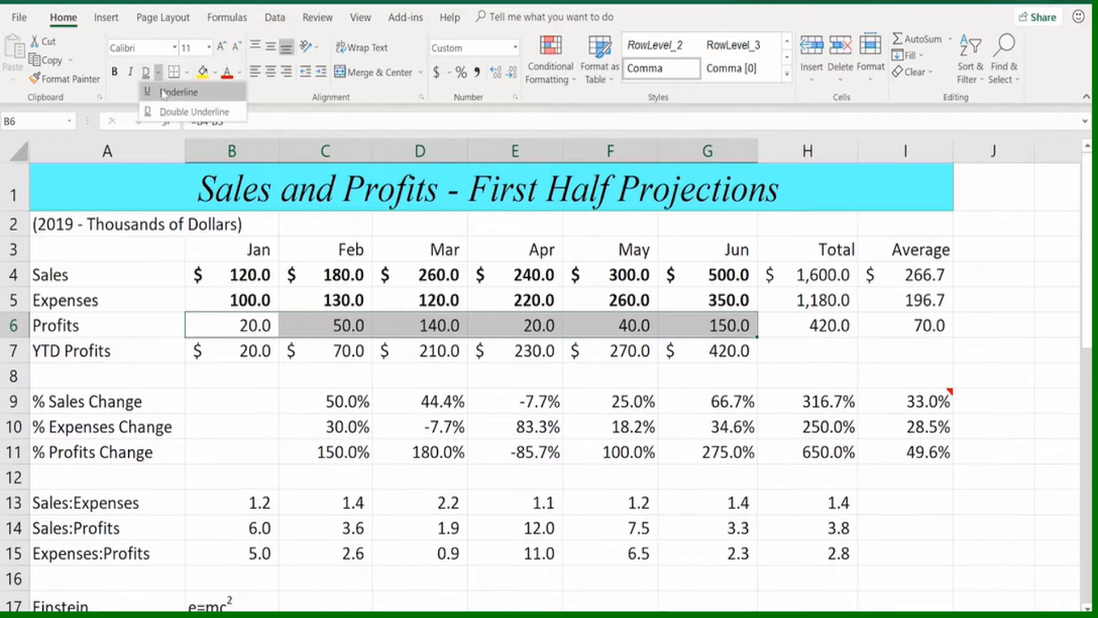
left_click(163, 92)
left_click(162, 74)
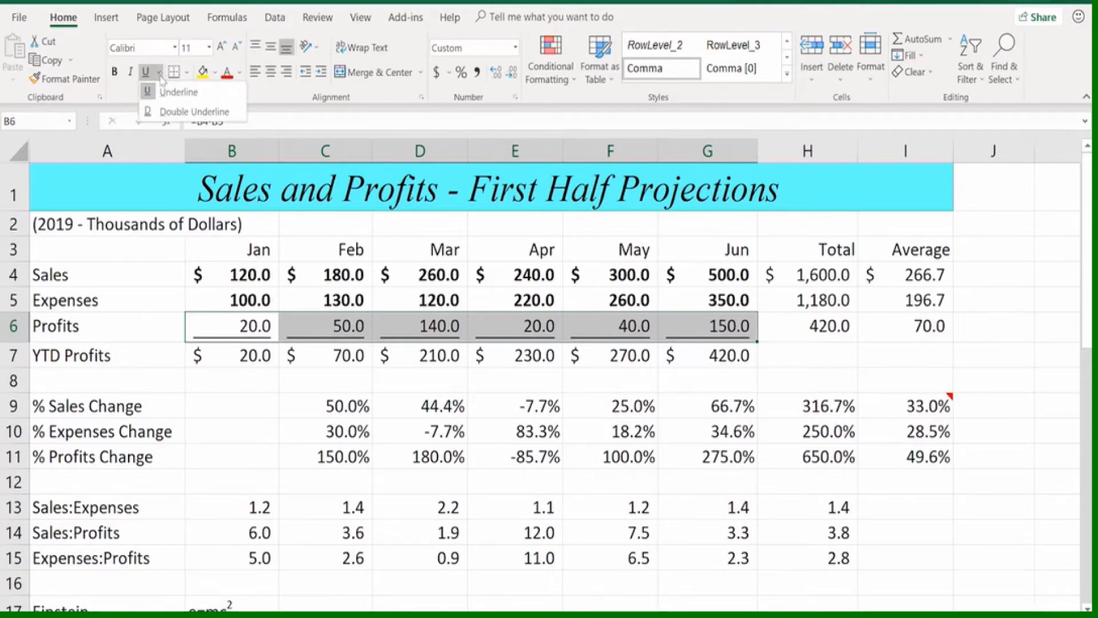
left_click(163, 93)
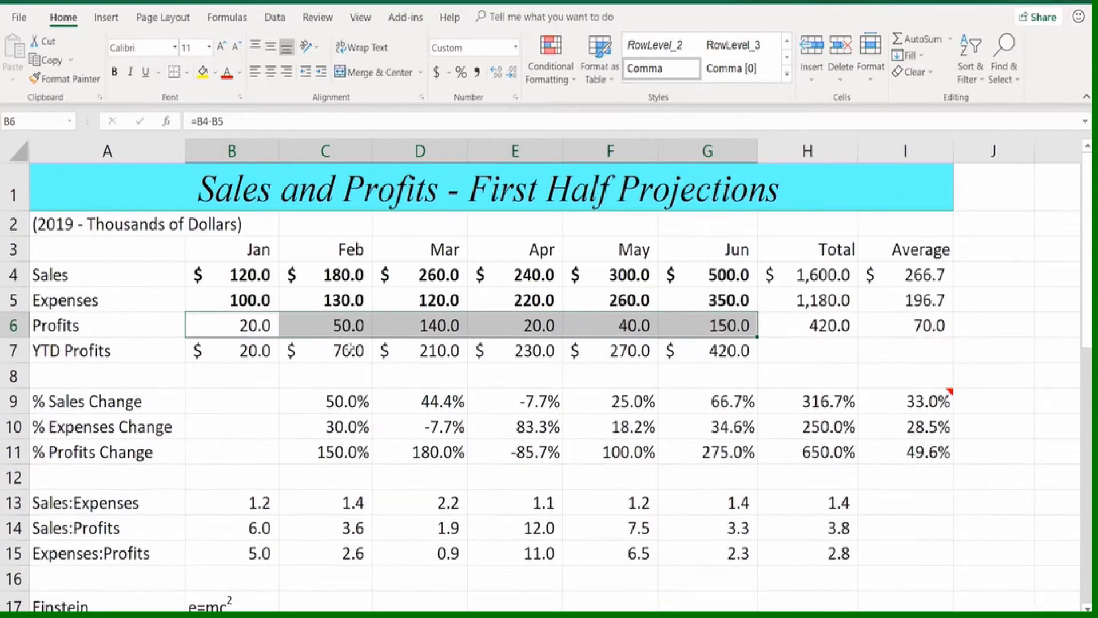
Preview the Single Accounting and Double Accounting underlines in the font settings for empty cell D8, then cancel the changes
left_click(408, 378)
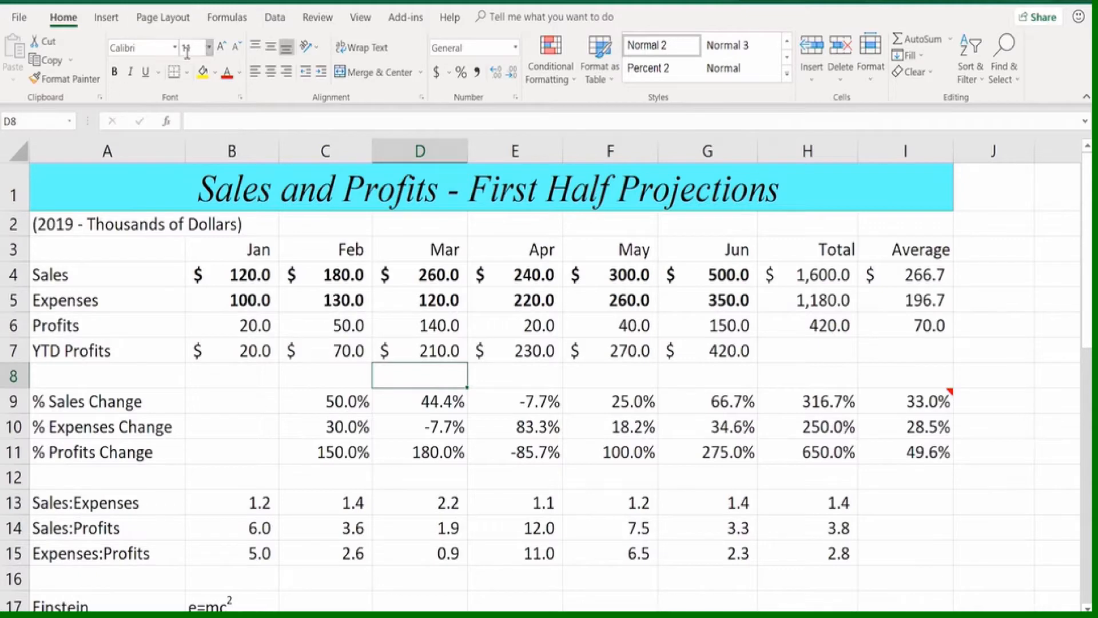
left_click(241, 100)
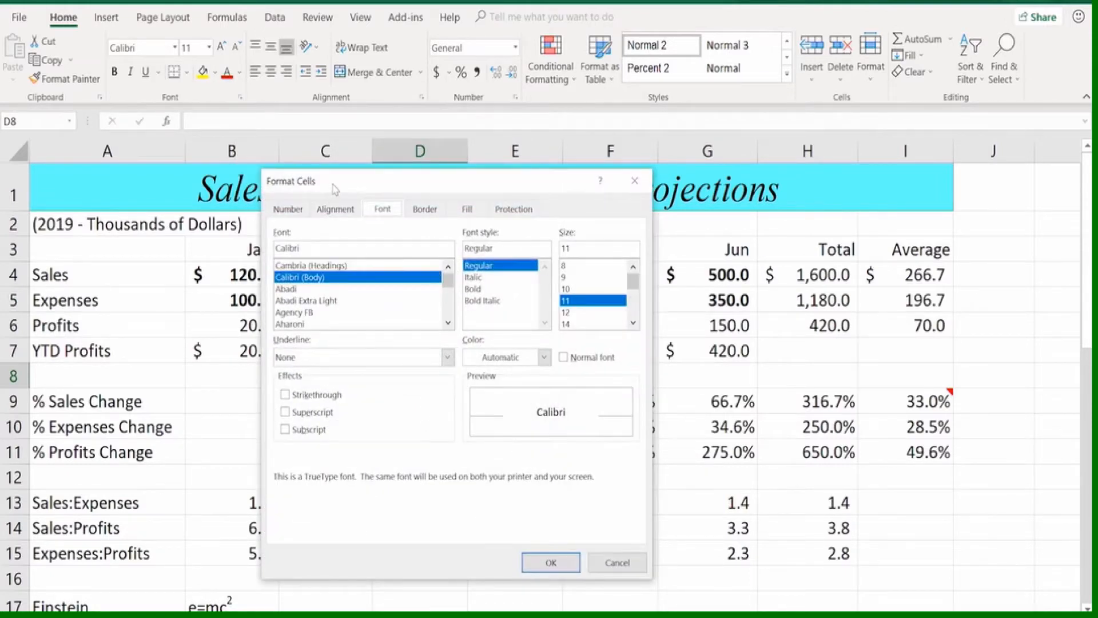
left_click_drag(335, 189, 465, 185)
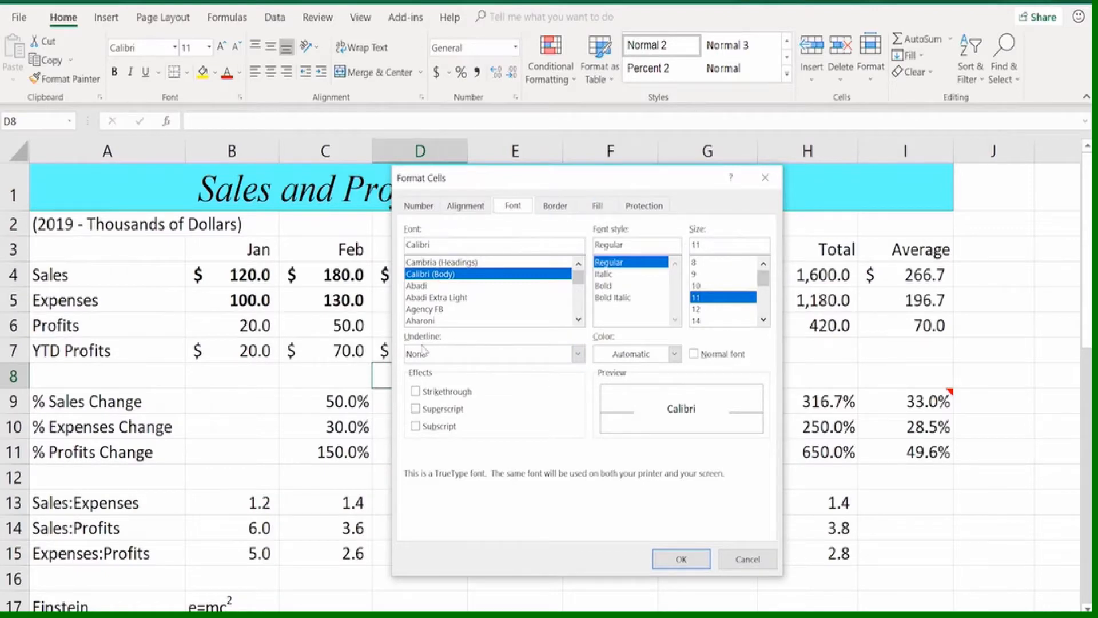
left_click(577, 355)
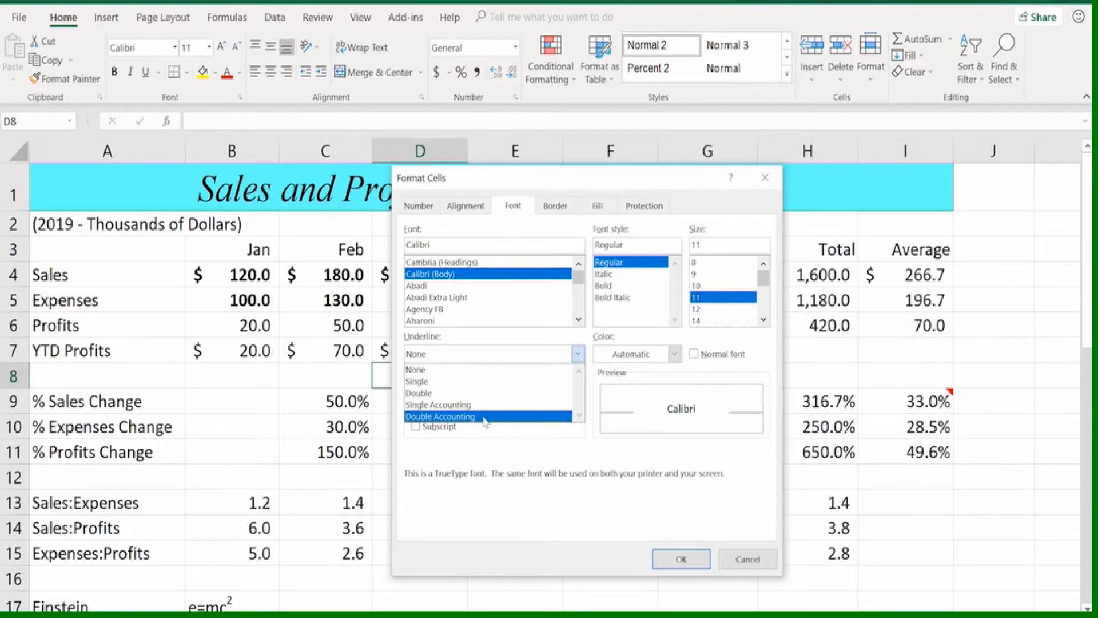
left_click(470, 406)
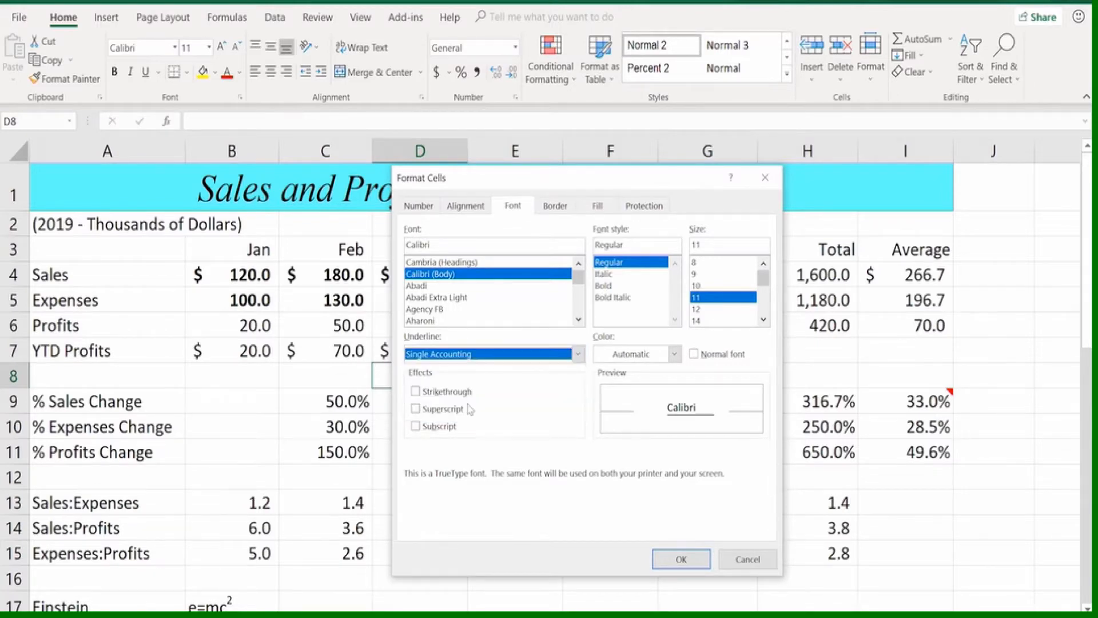
left_click(578, 354)
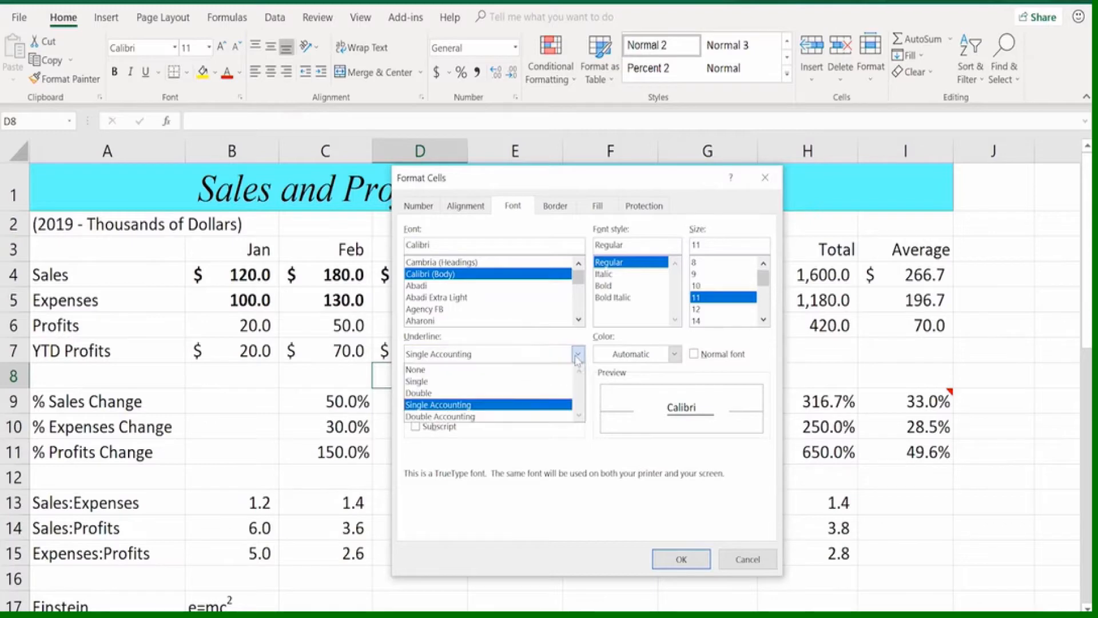
left_click(470, 417)
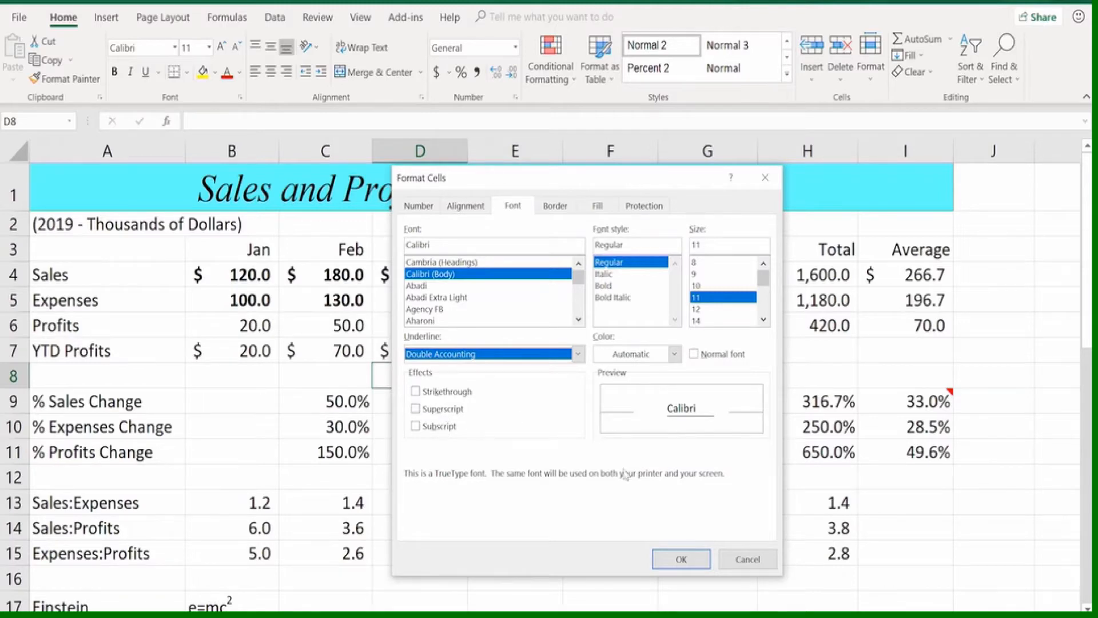
left_click(747, 560)
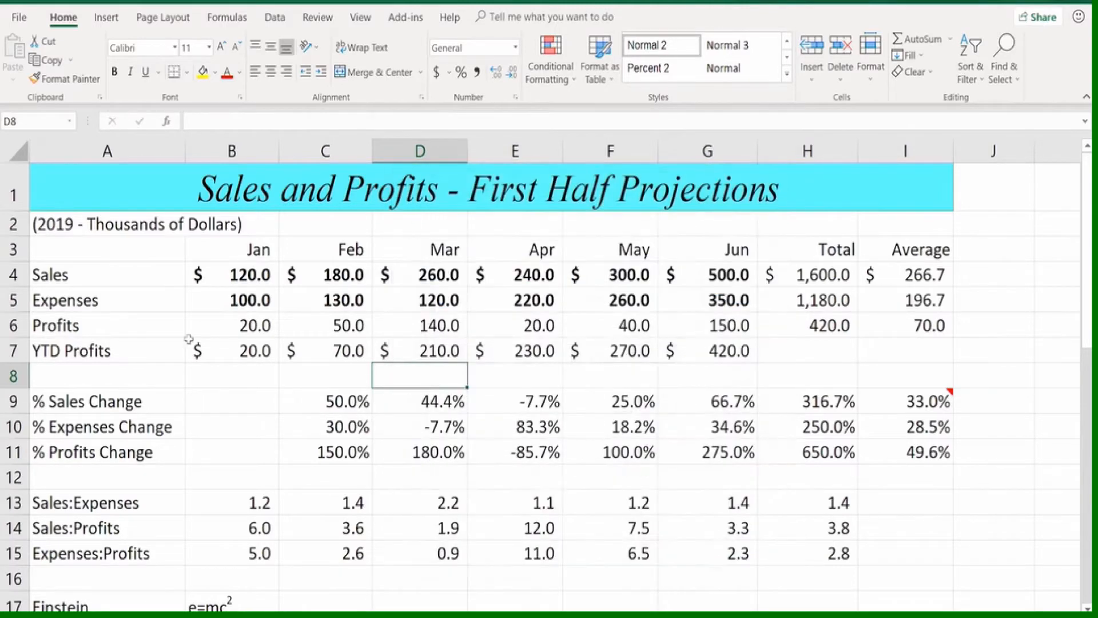
Examine the superscript in the Einstein formula in B17 and the subscript in the Water formula in B18
scroll(197, 323, "down", 3)
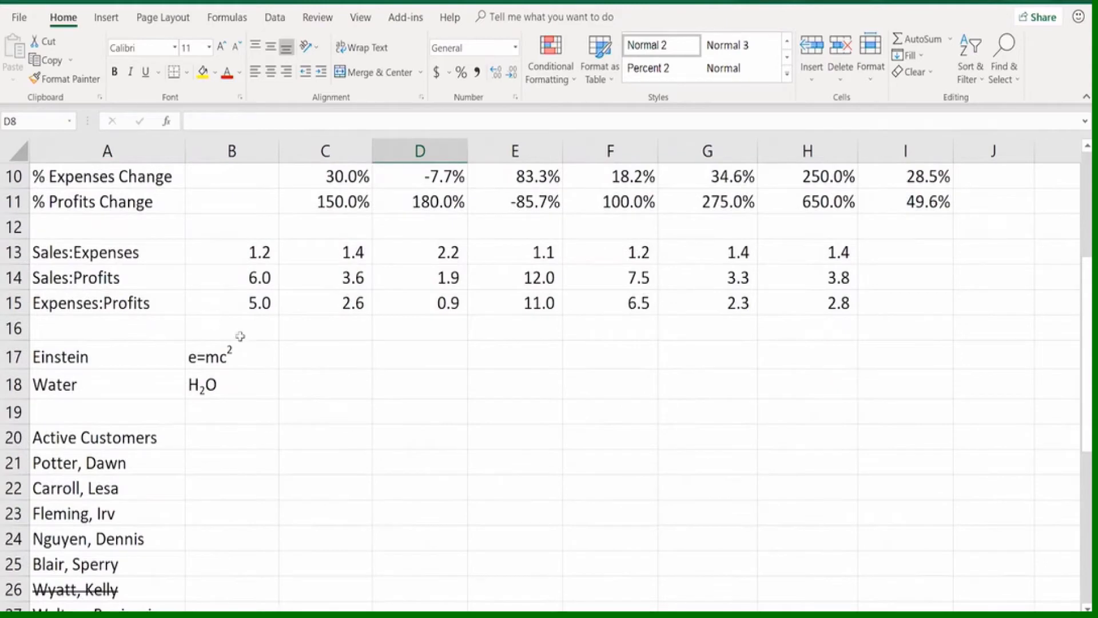
left_click(225, 357)
left_click(229, 382)
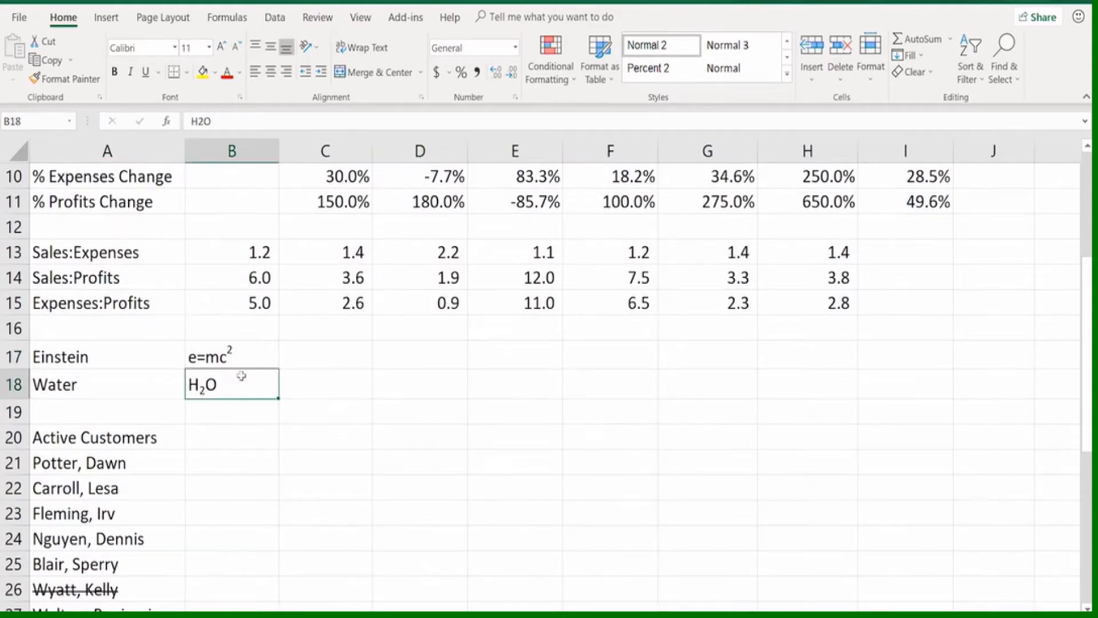
left_click(243, 358)
left_click(237, 383)
left_click(239, 352)
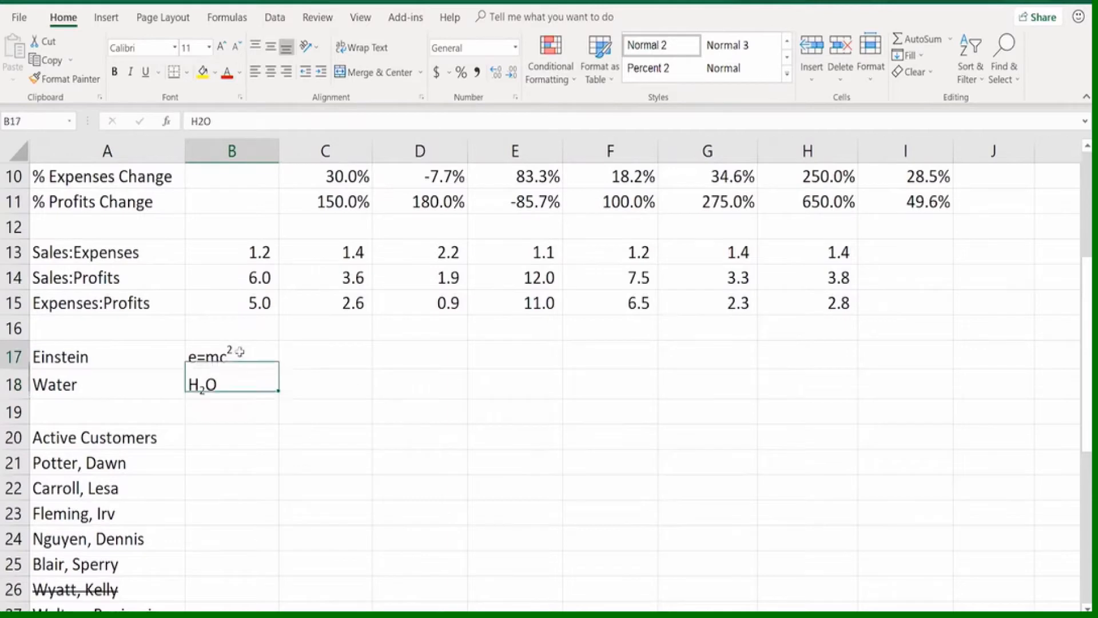
left_click(236, 384)
left_click(253, 352)
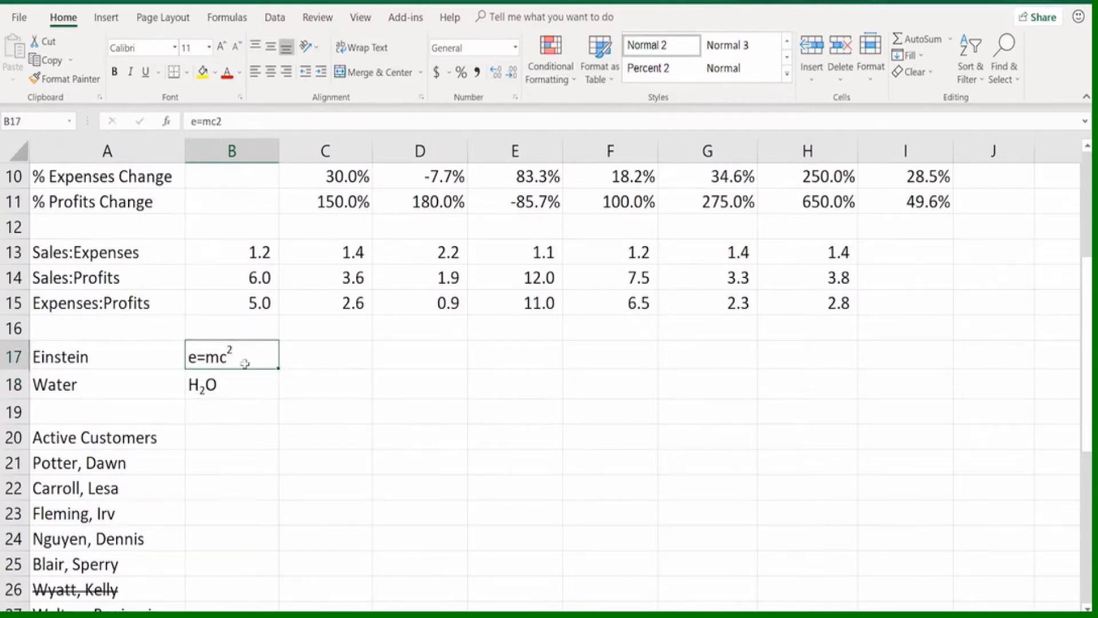
left_click(251, 384)
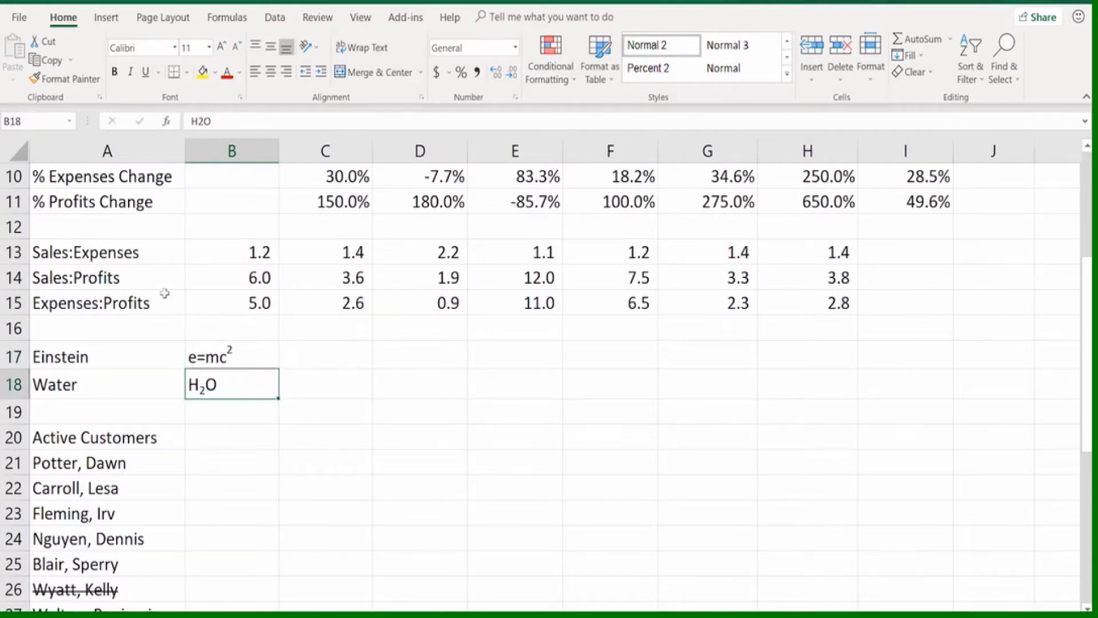
Change the font color of the struck-through customer name in A26 to the light blue theme color
scroll(163, 289, "down", 3)
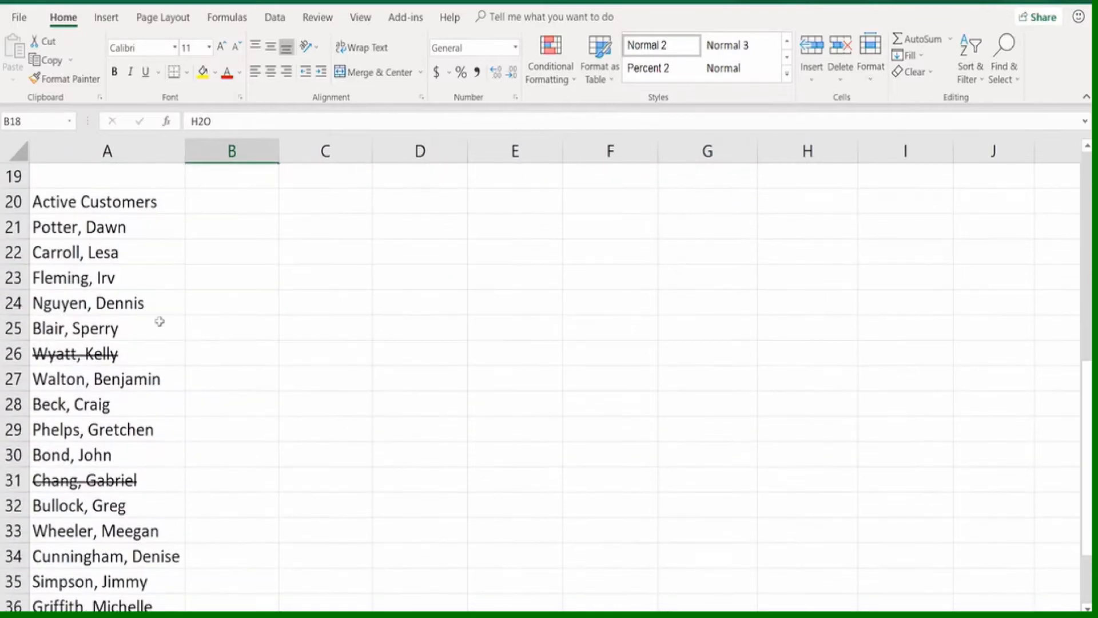
left_click(147, 356)
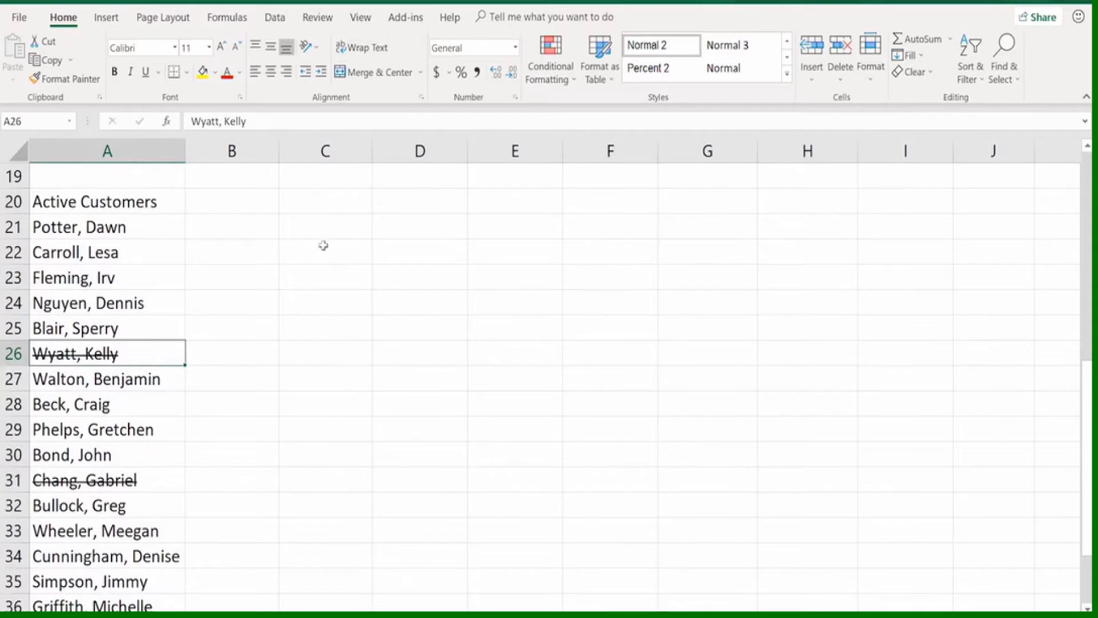
scroll(324, 240, "up", 6)
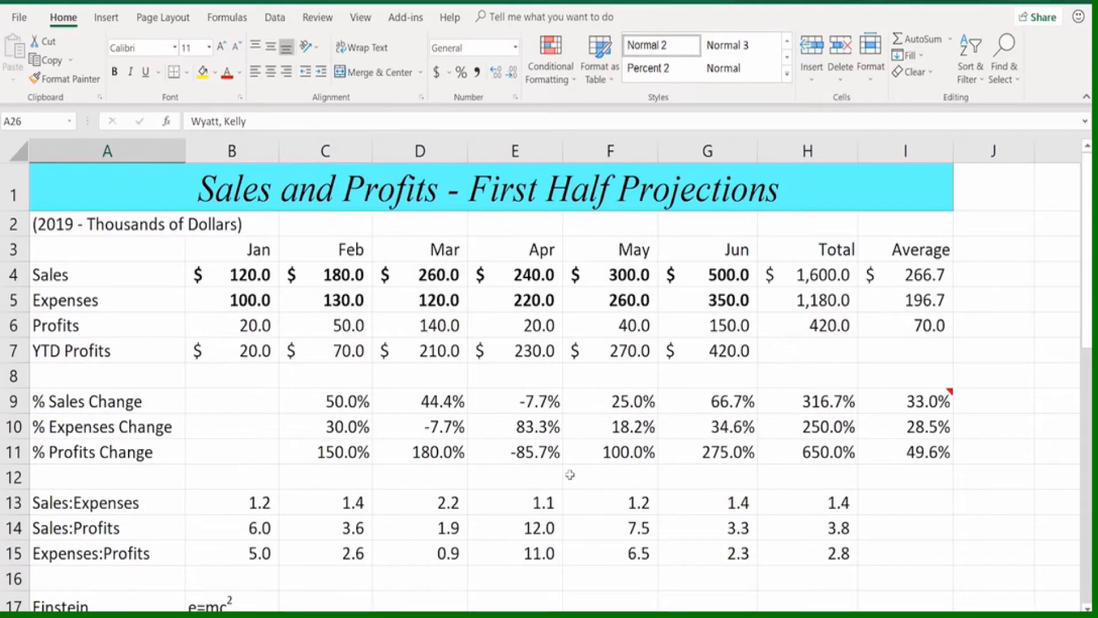
key("ctrl+1")
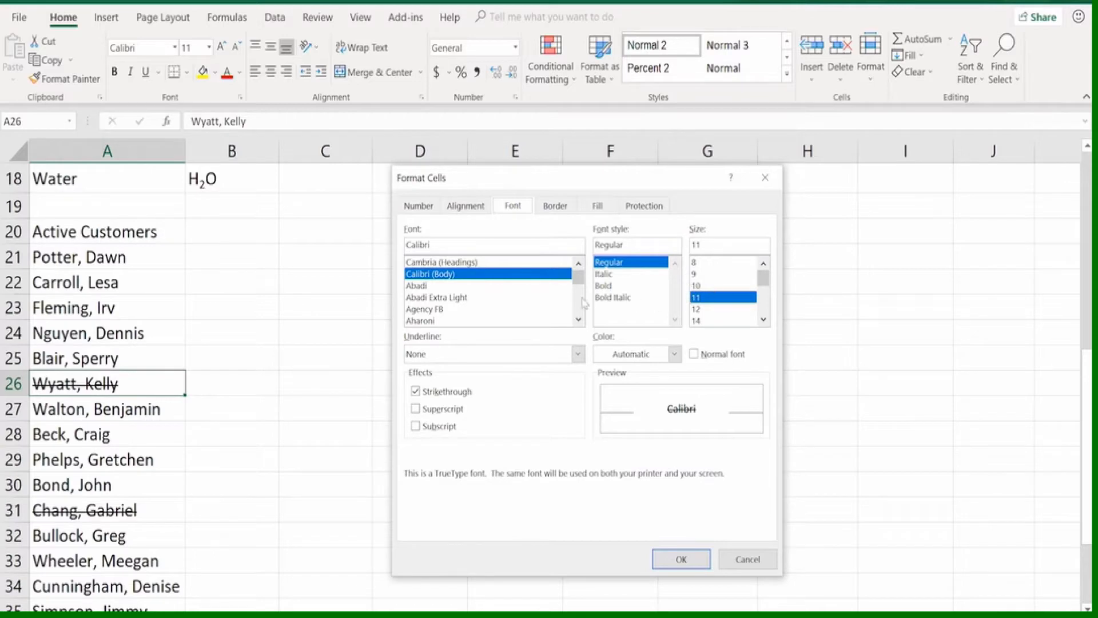
left_click(676, 354)
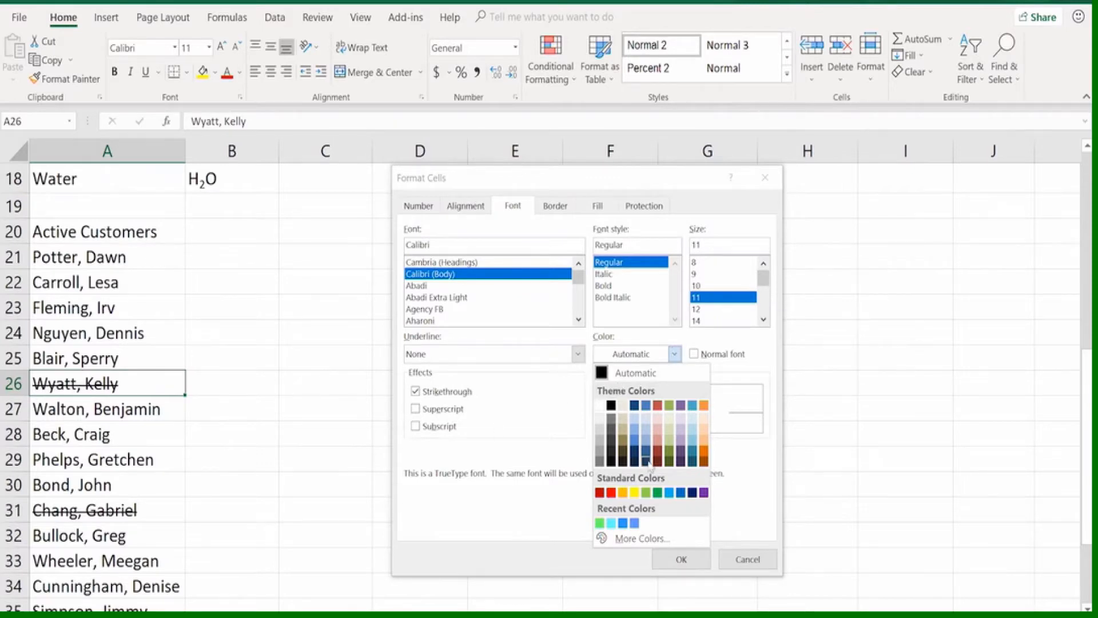
left_click(691, 407)
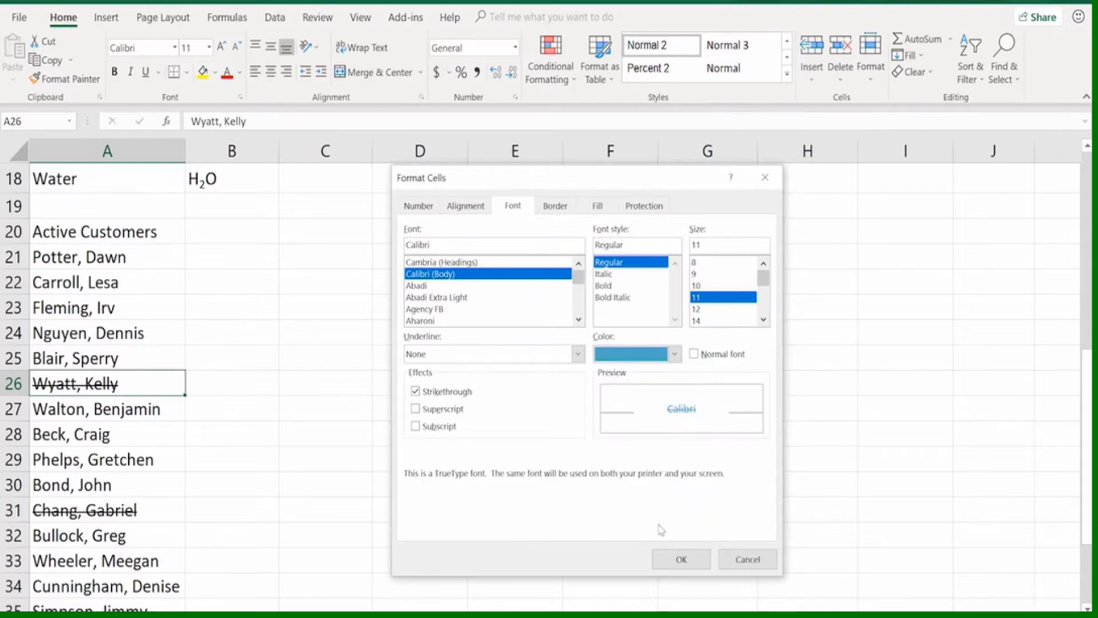
left_click(673, 555)
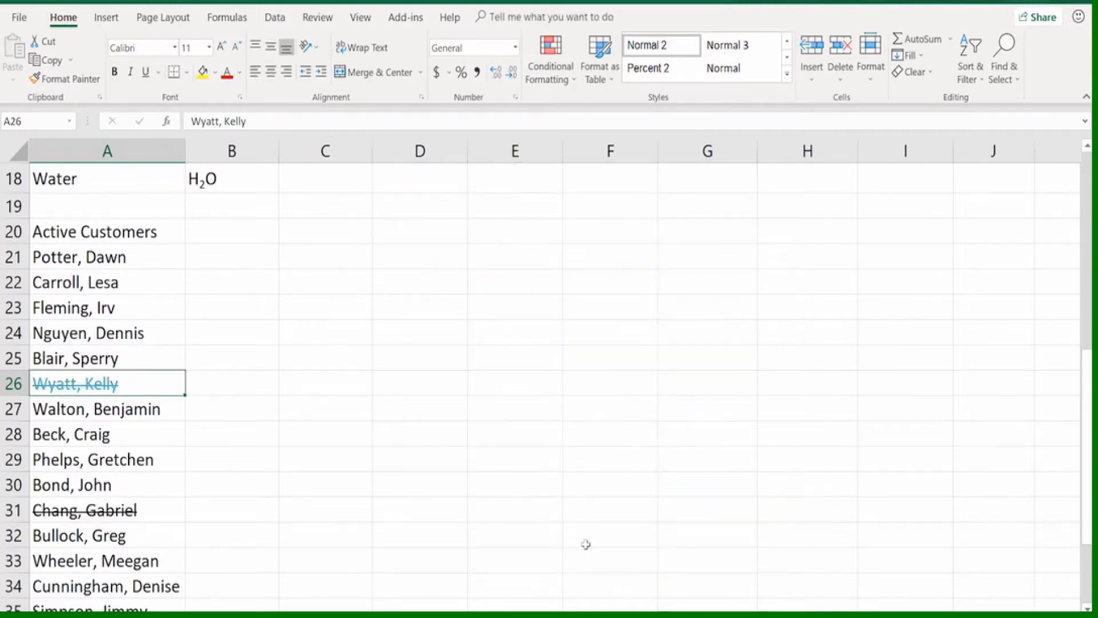
left_click(182, 407)
left_click(153, 382)
scroll(172, 366, "up", 5)
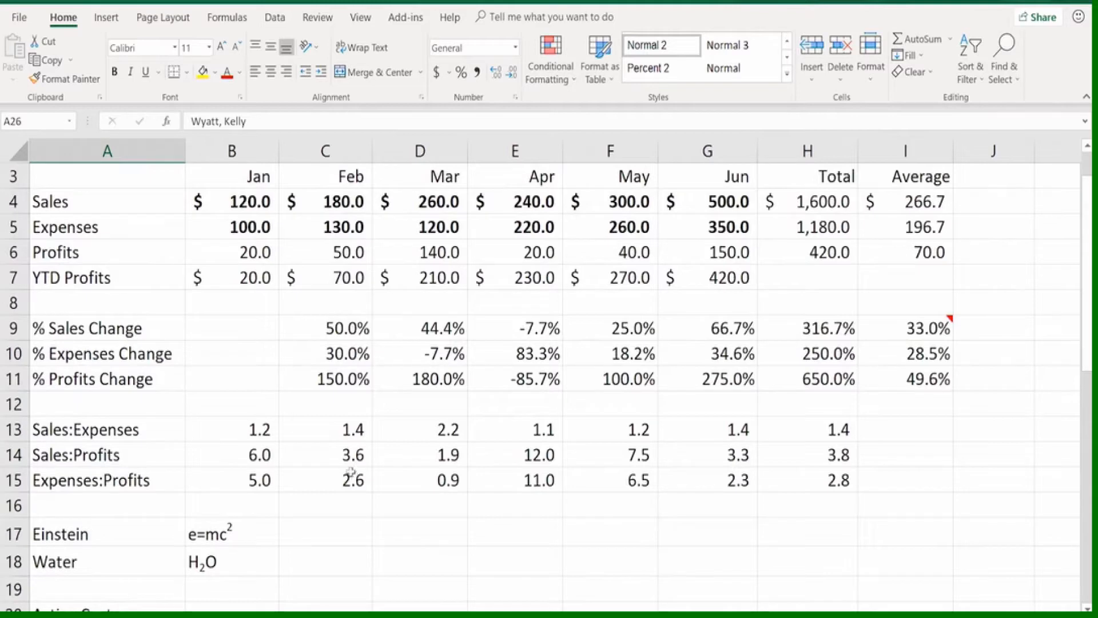
scroll(378, 475, "up", 2)
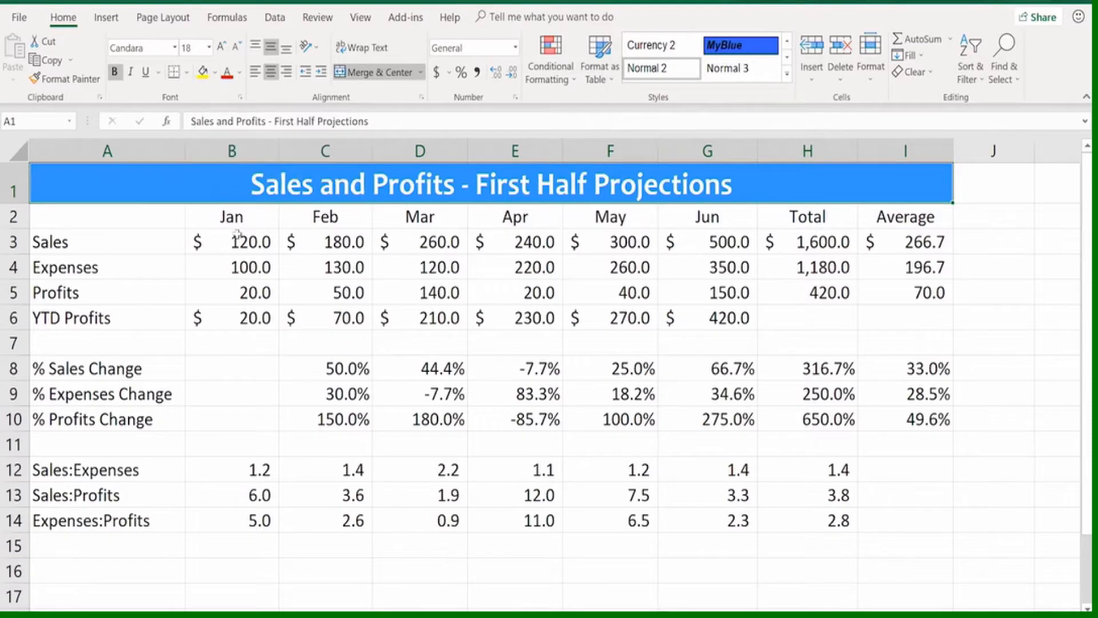
Apply Thick Outside Borders around the January to June Sales and Expenses values in B3:G4
left_click_drag(238, 241, 699, 264)
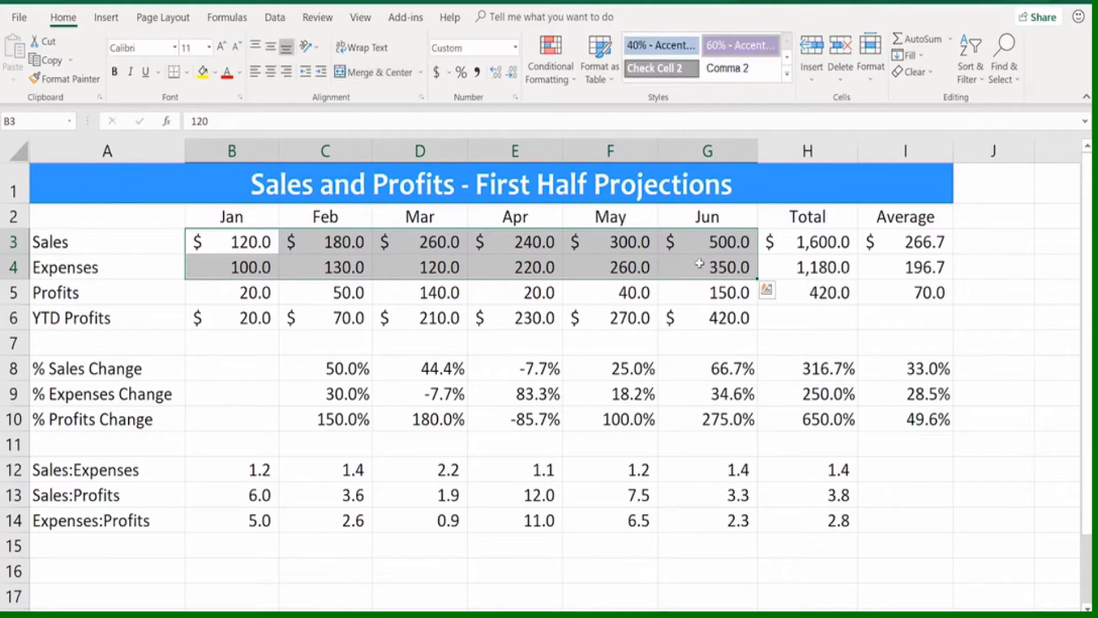
left_click(188, 74)
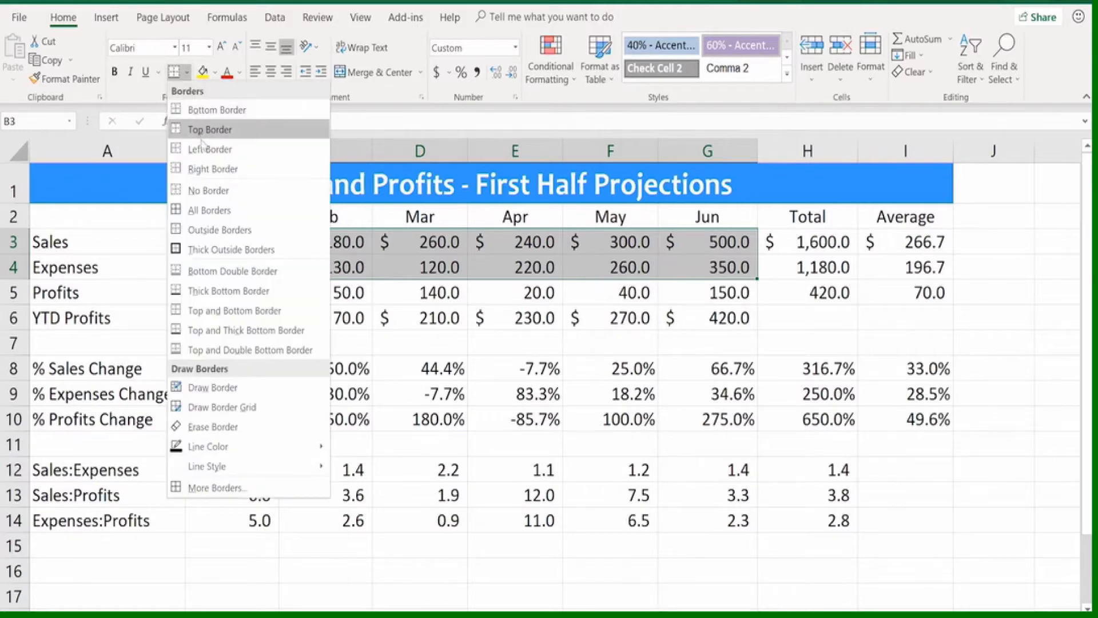
left_click(203, 250)
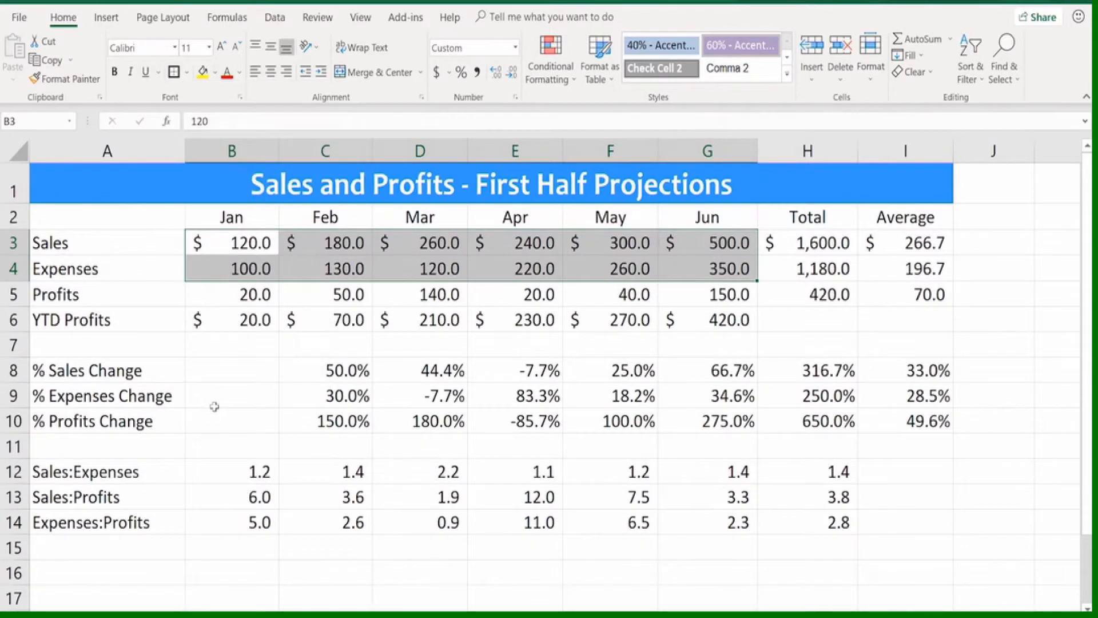
left_click(227, 349)
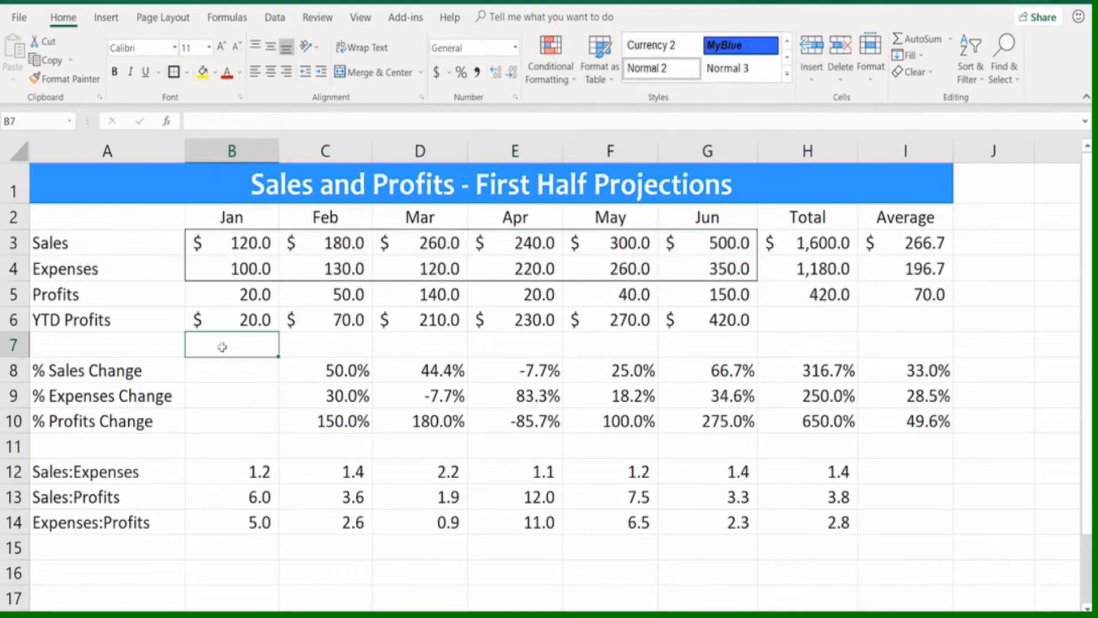
Apply All Borders to the January to June Sales and Expenses values in B3:G4
left_click_drag(232, 244, 698, 291)
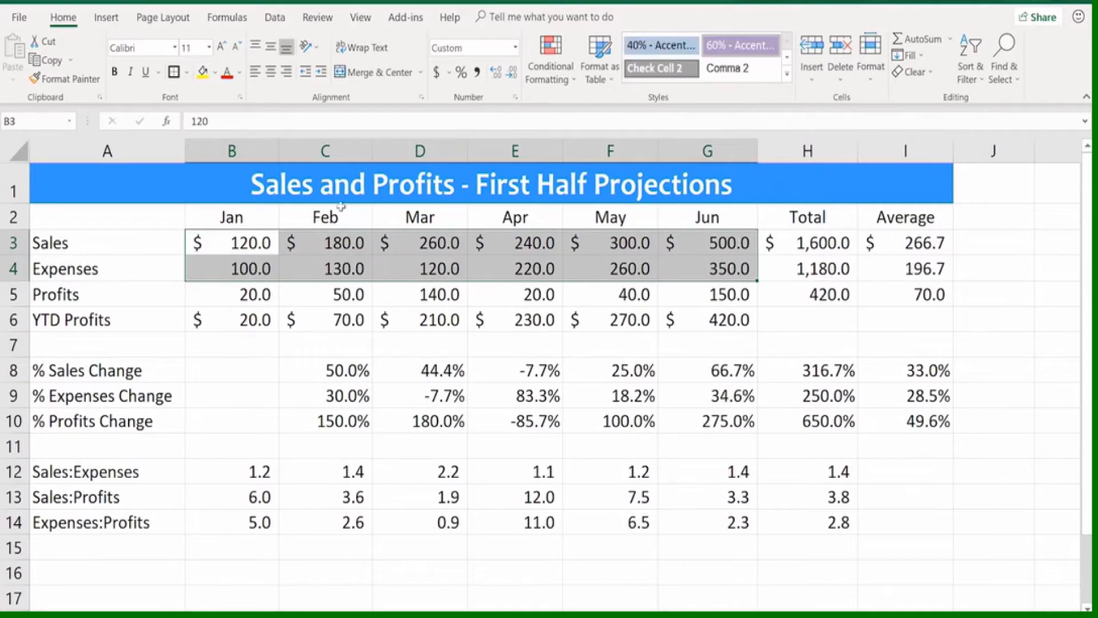
left_click(188, 72)
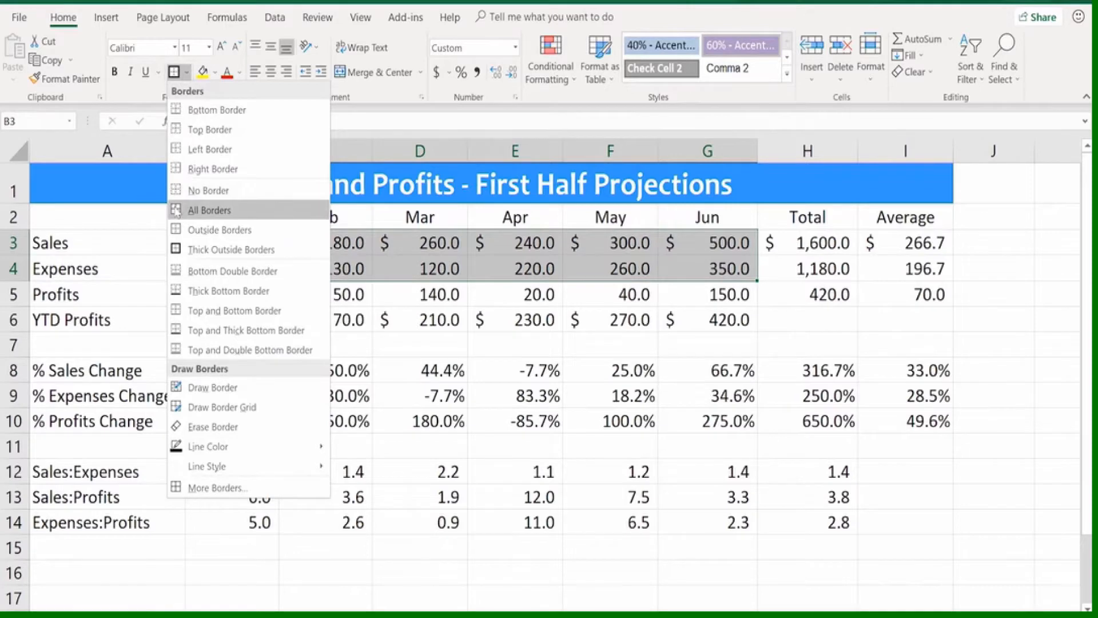
left_click(176, 211)
left_click(197, 383)
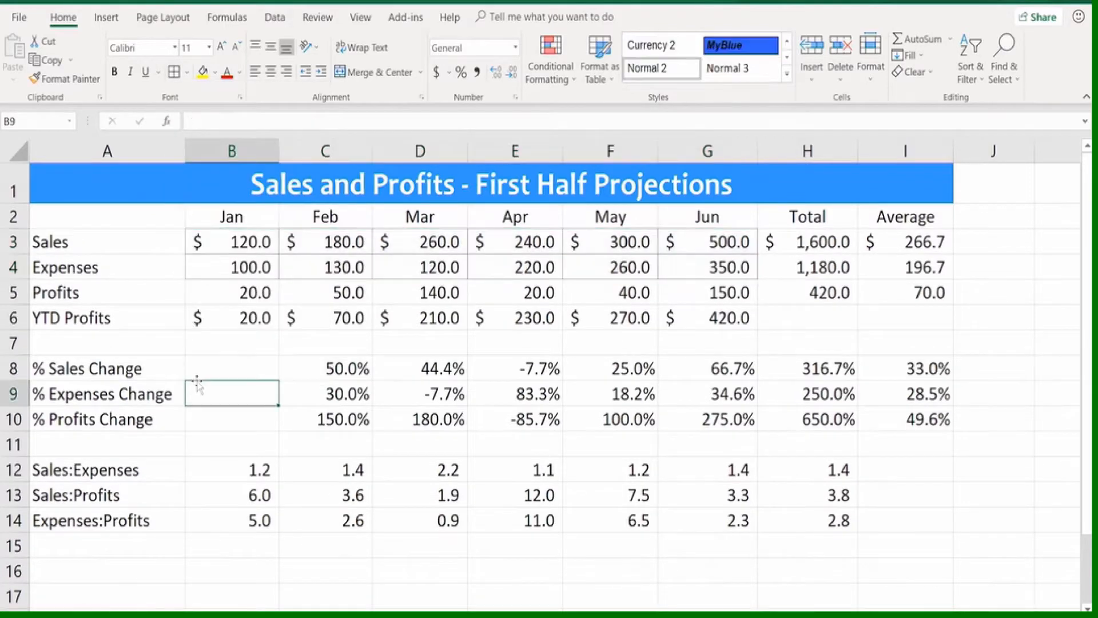
Give B3:G4 outline and inside borders in a dashed line with the red theme color, trying and removing a diagonal border before confirming
left_click_drag(252, 247, 701, 261)
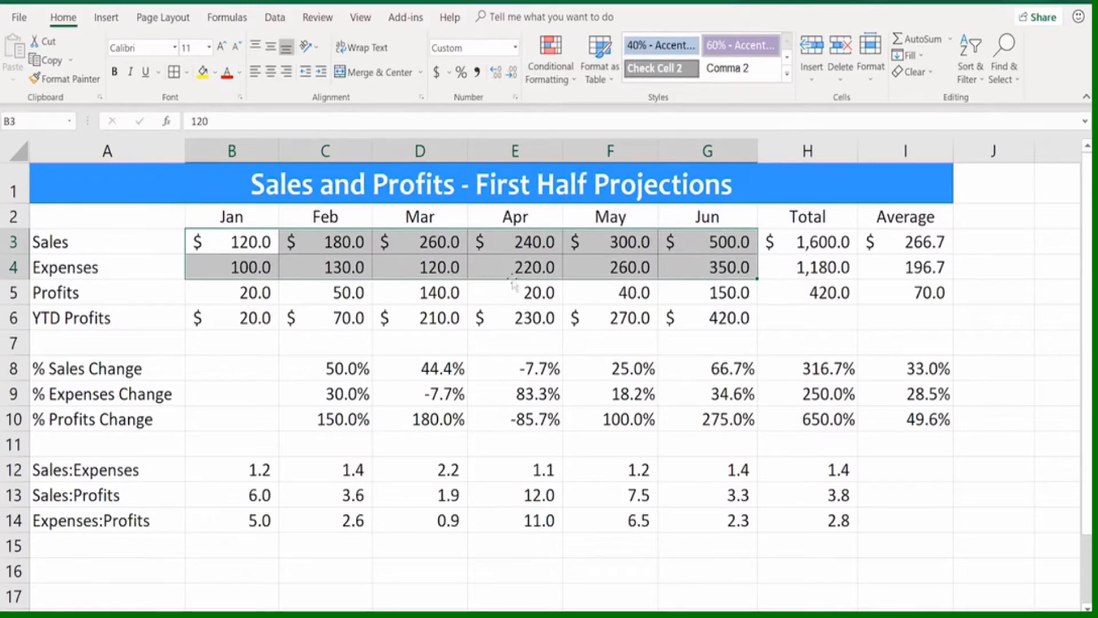
left_click(187, 73)
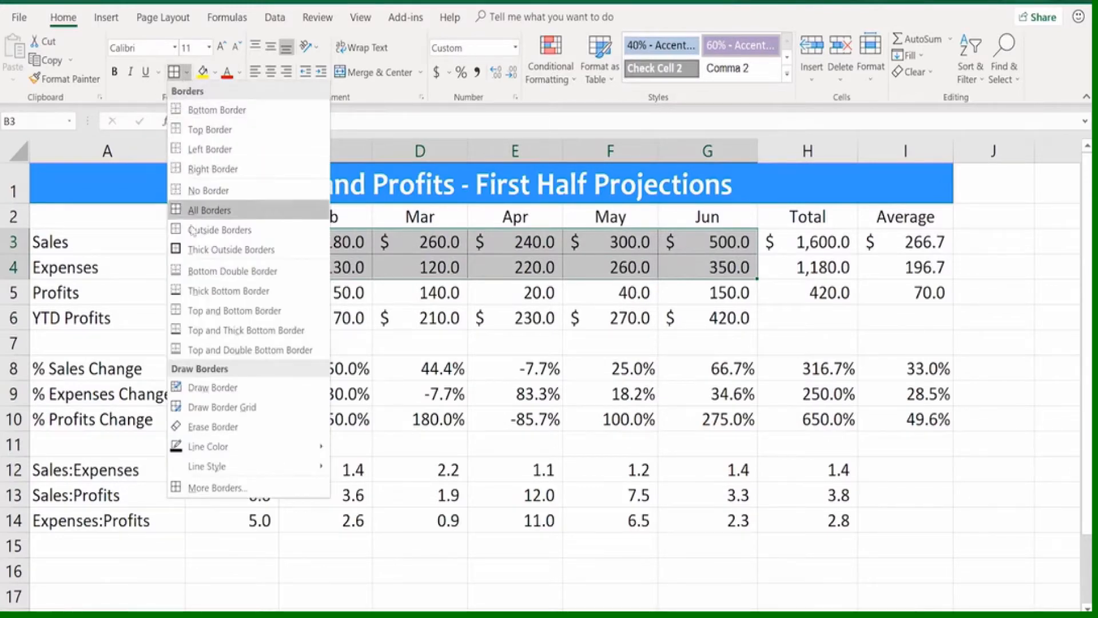
left_click(223, 486)
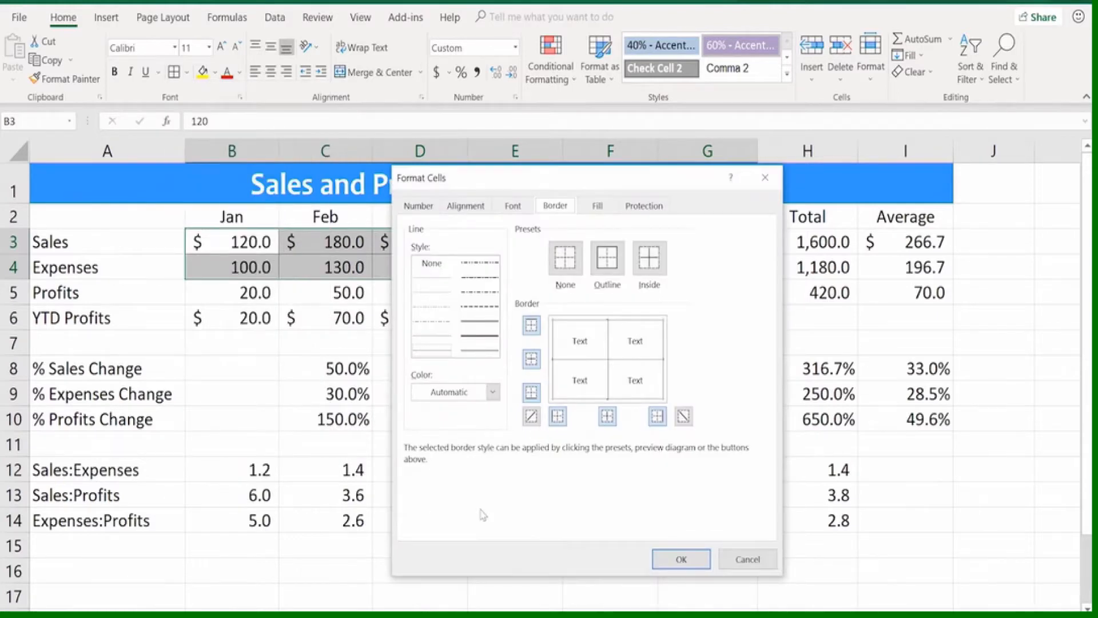
left_click(493, 392)
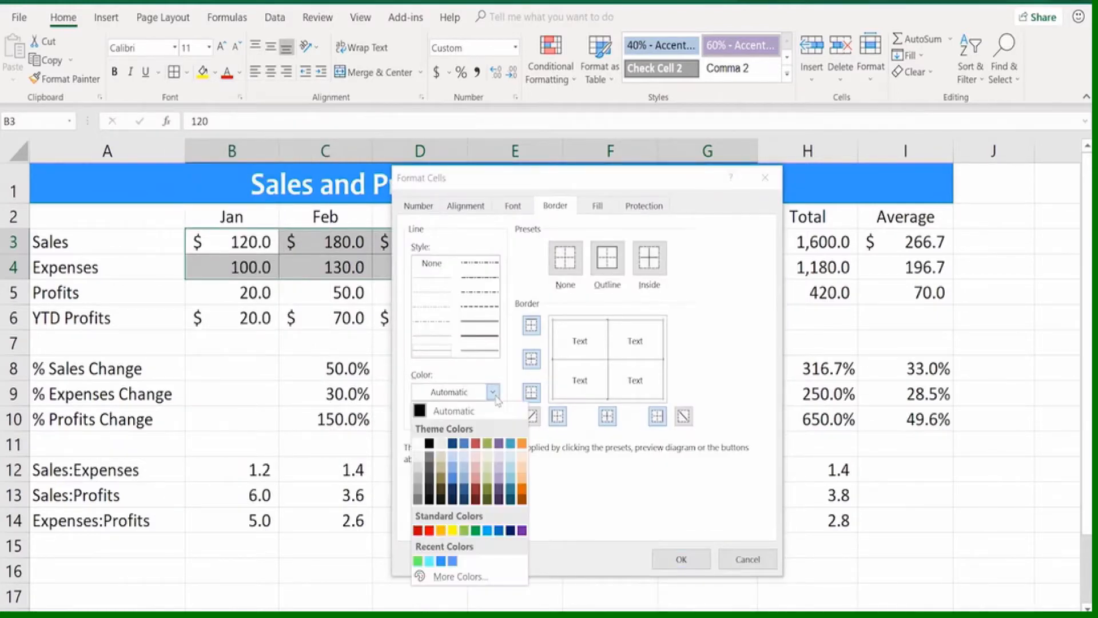
left_click(476, 443)
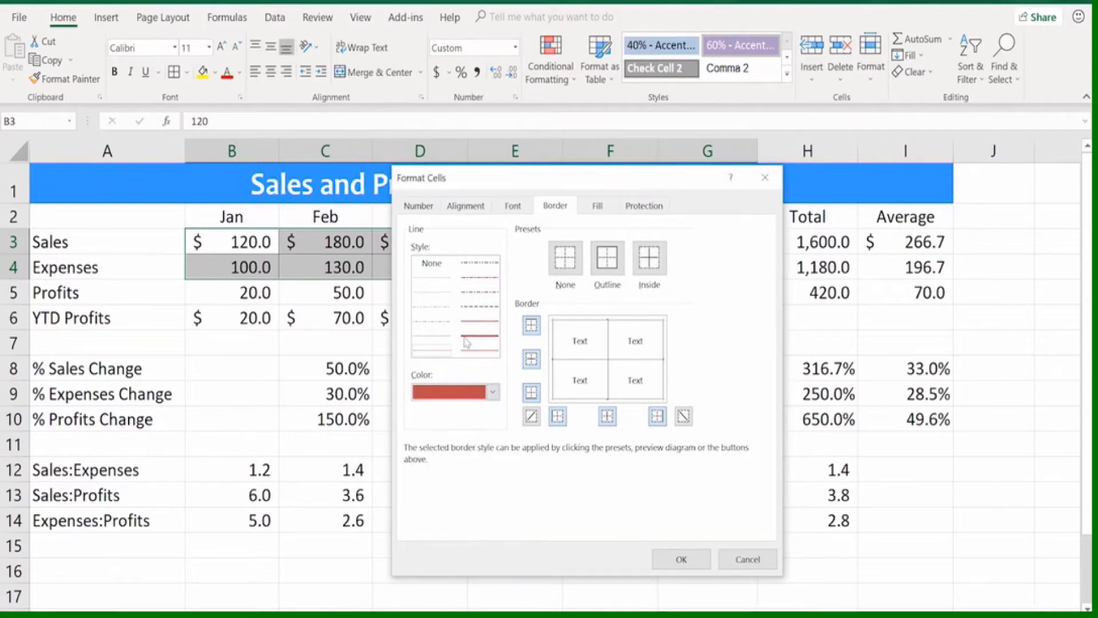
left_click(478, 308)
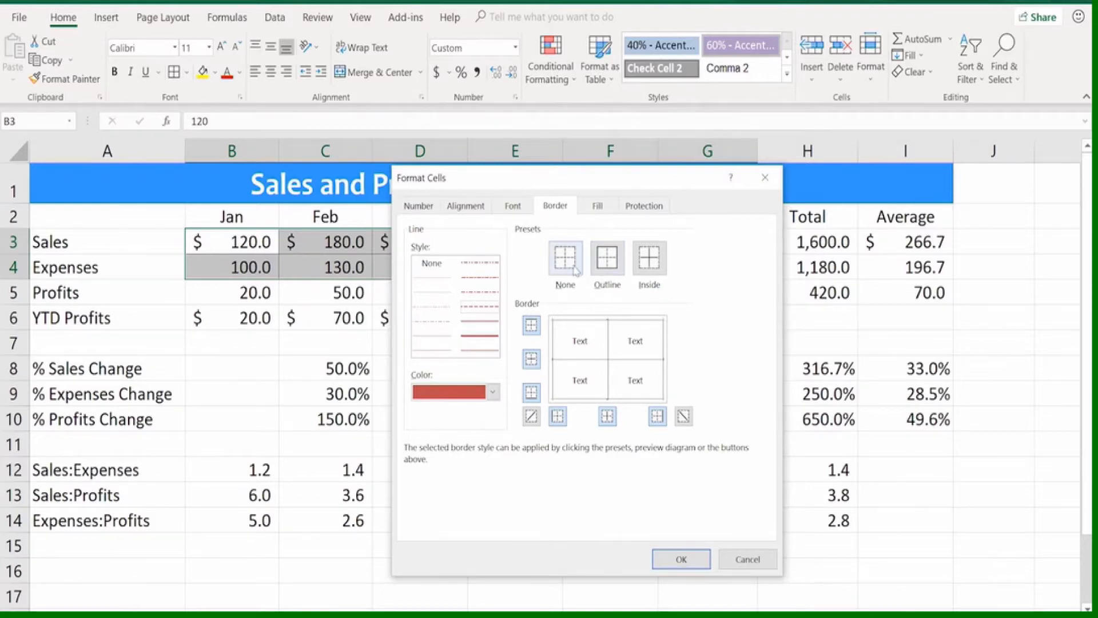
left_click(604, 269)
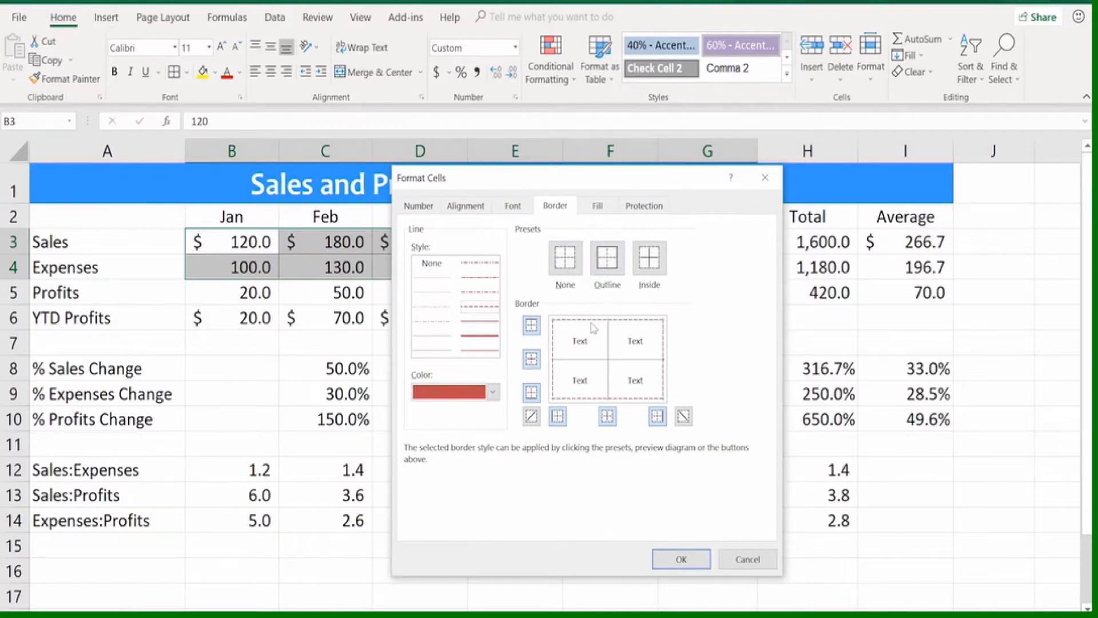
left_click(645, 266)
left_click(532, 417)
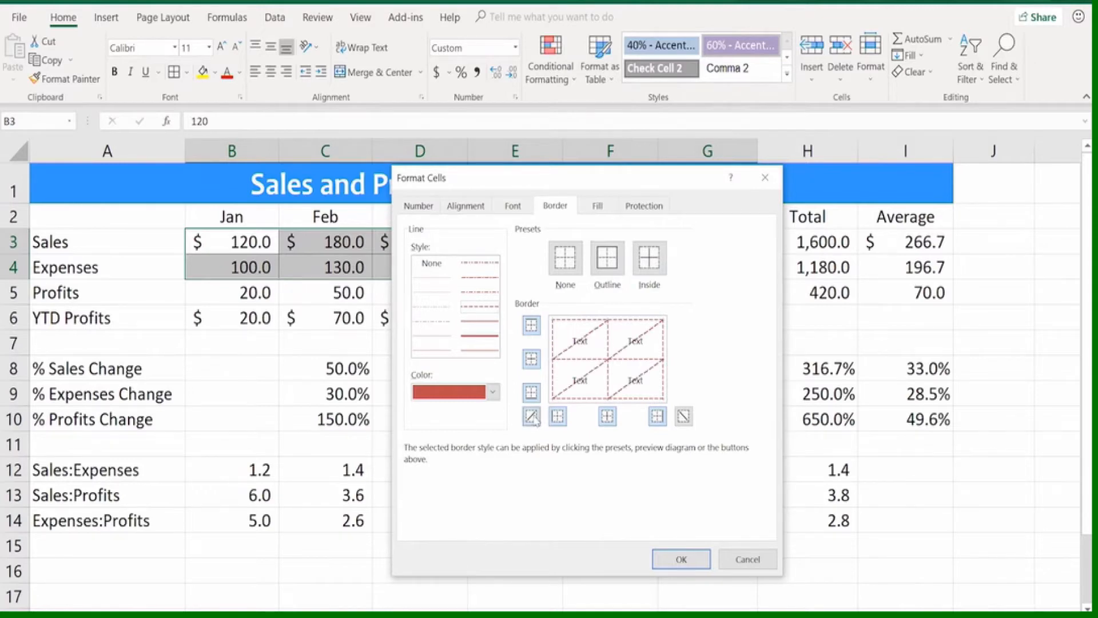
left_click(532, 417)
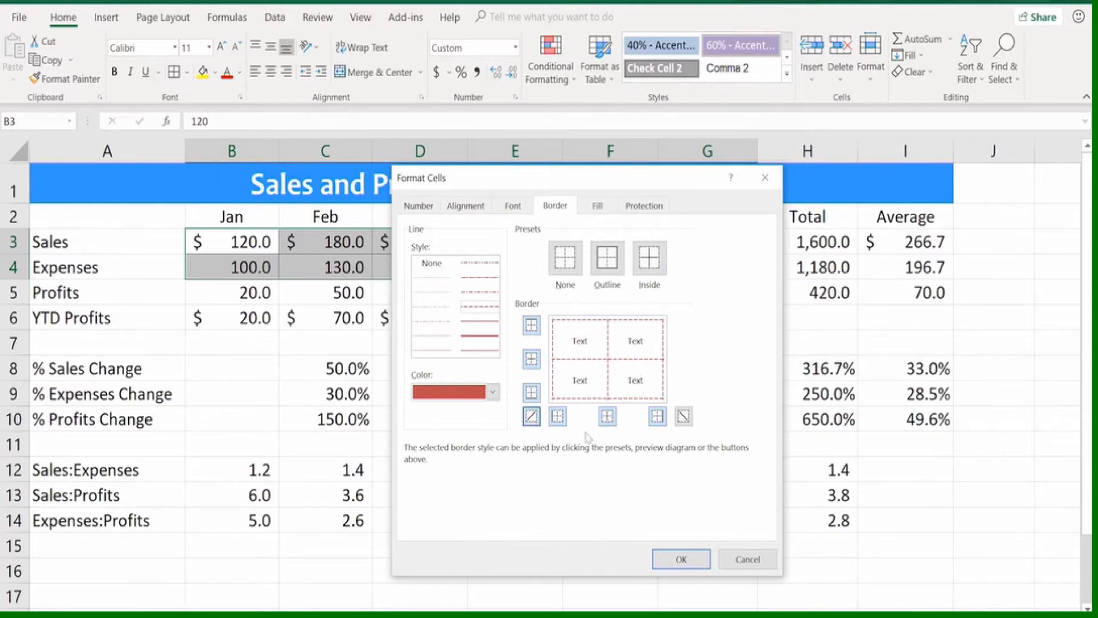
left_click(671, 555)
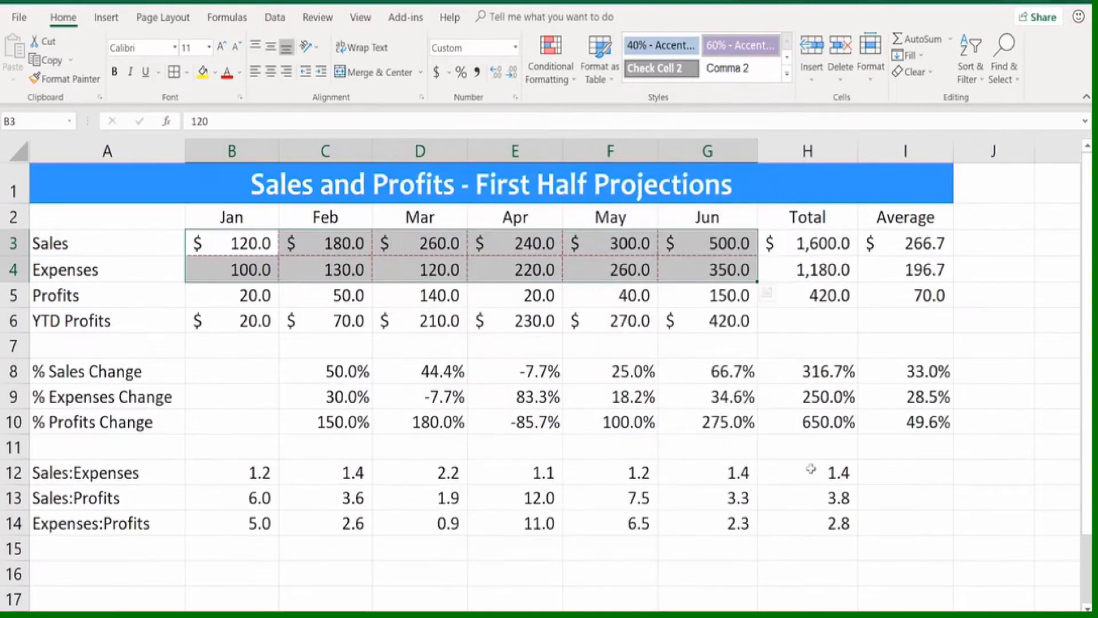
left_click(807, 466)
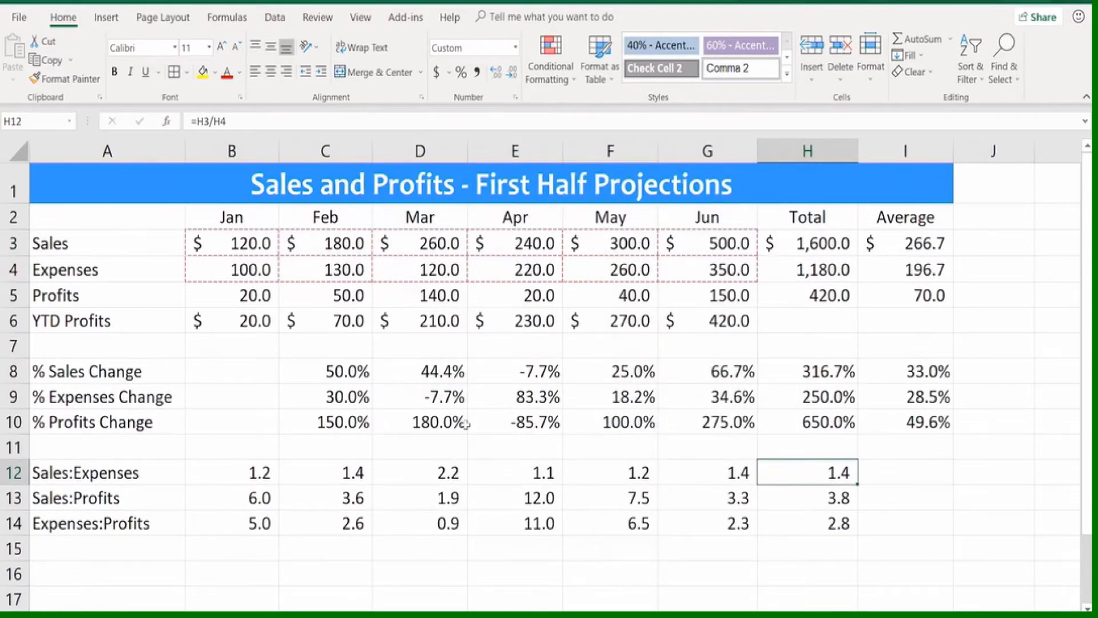
Draw an outline border around the percentage change values in C8:I10, and draw a border grid over the same range
left_click_drag(311, 365, 911, 421)
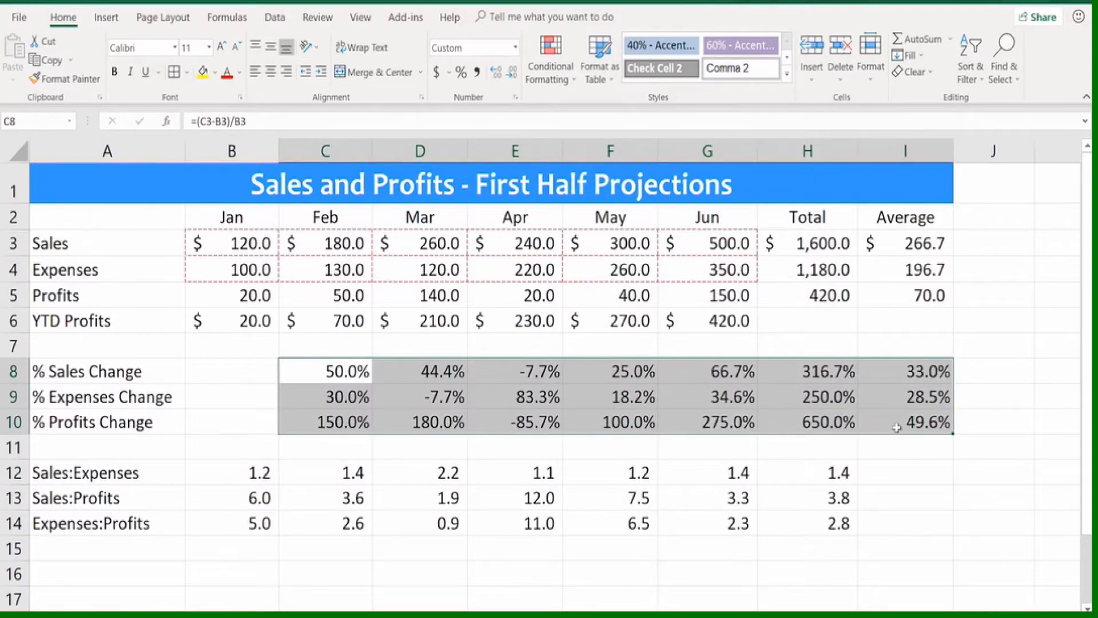
left_click(187, 72)
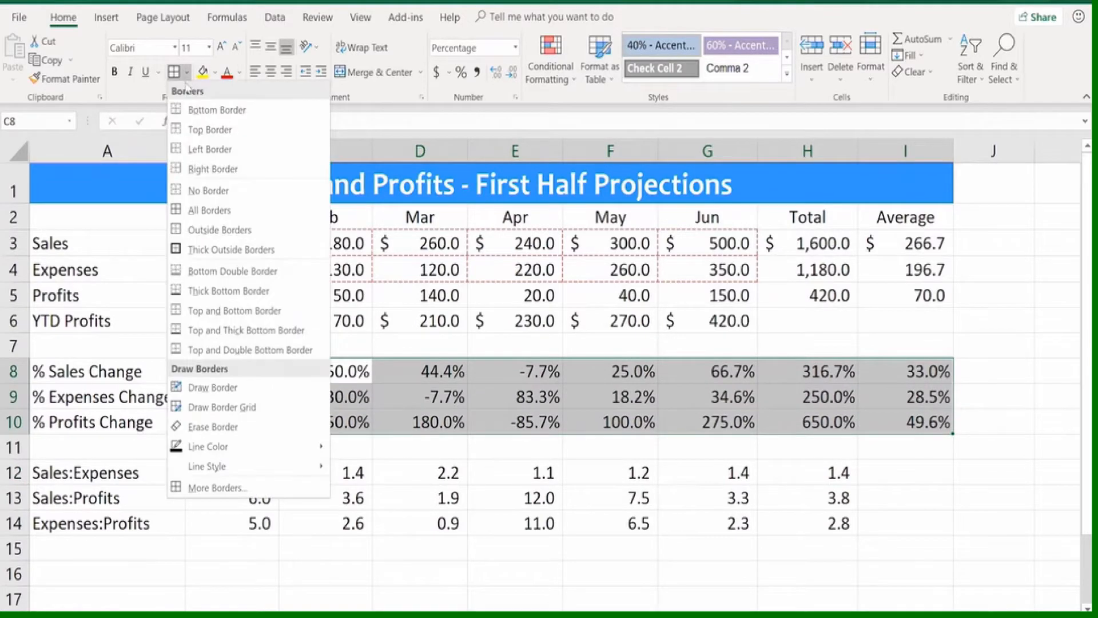
left_click(210, 388)
mouse_move(286, 364)
left_mouse_down()
mouse_move(655, 427)
mouse_move(910, 413)
left_mouse_up()
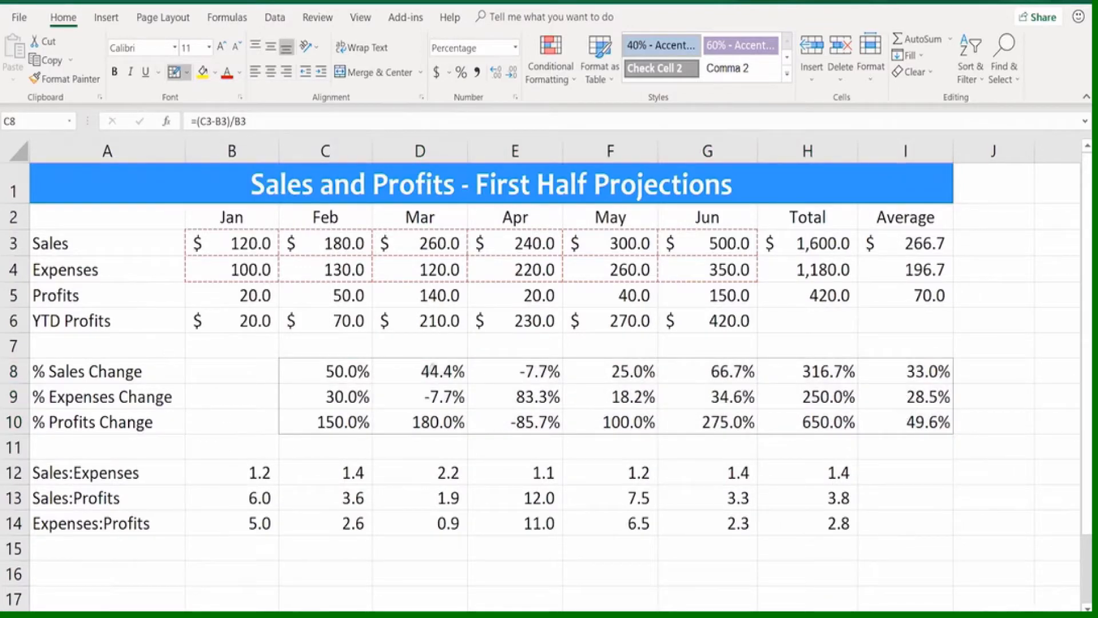
left_click(187, 73)
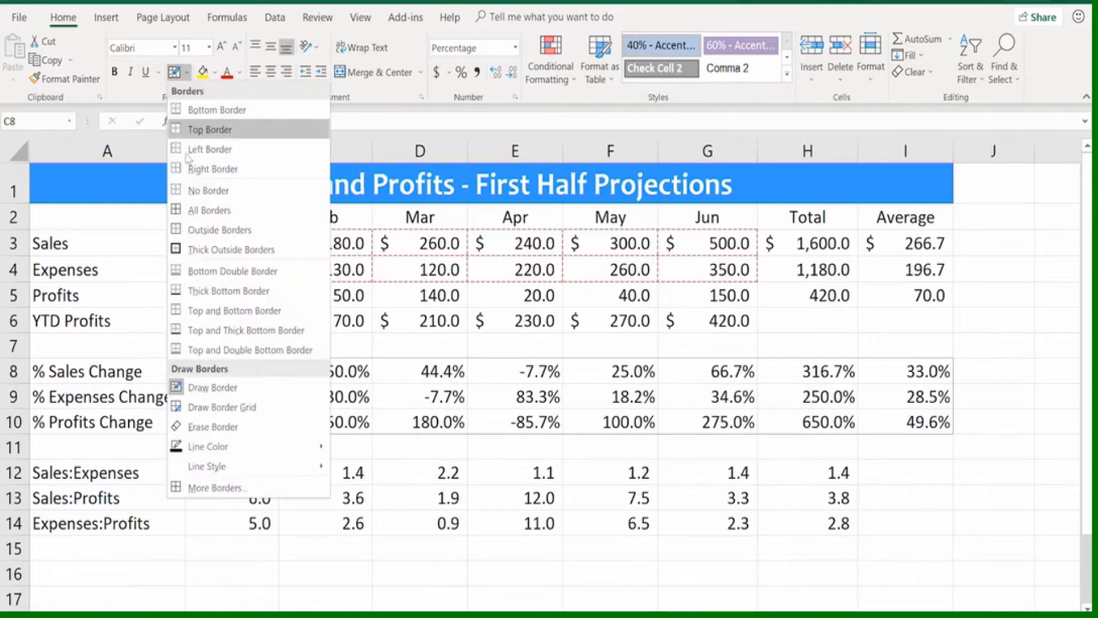
left_click(225, 410)
mouse_move(289, 367)
left_mouse_down()
mouse_move(563, 429)
mouse_move(895, 412)
left_mouse_up()
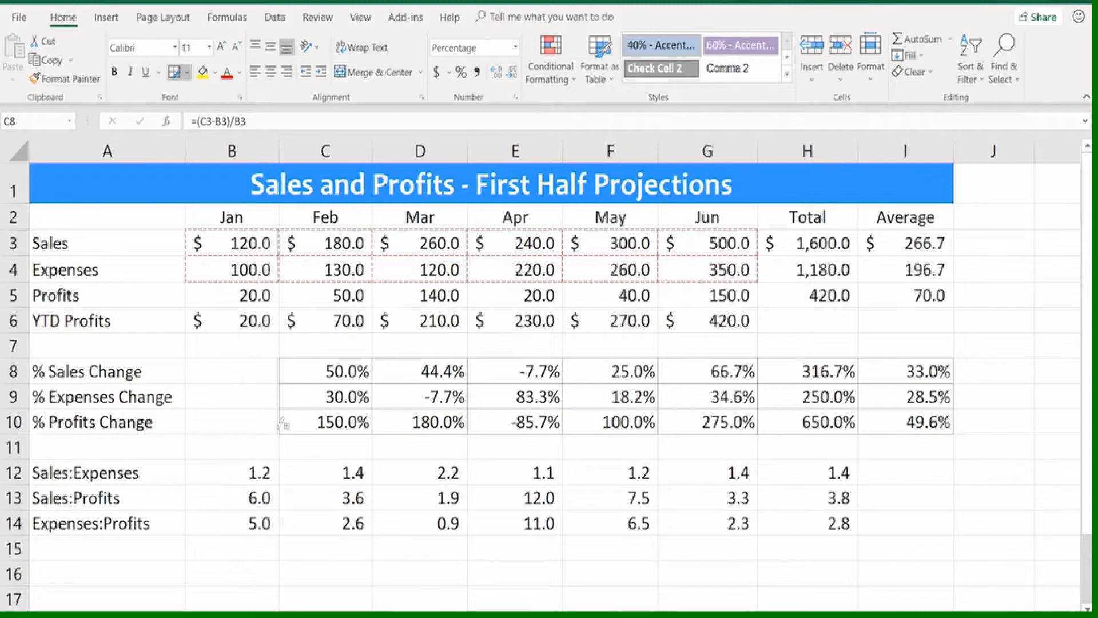
key("Escape")
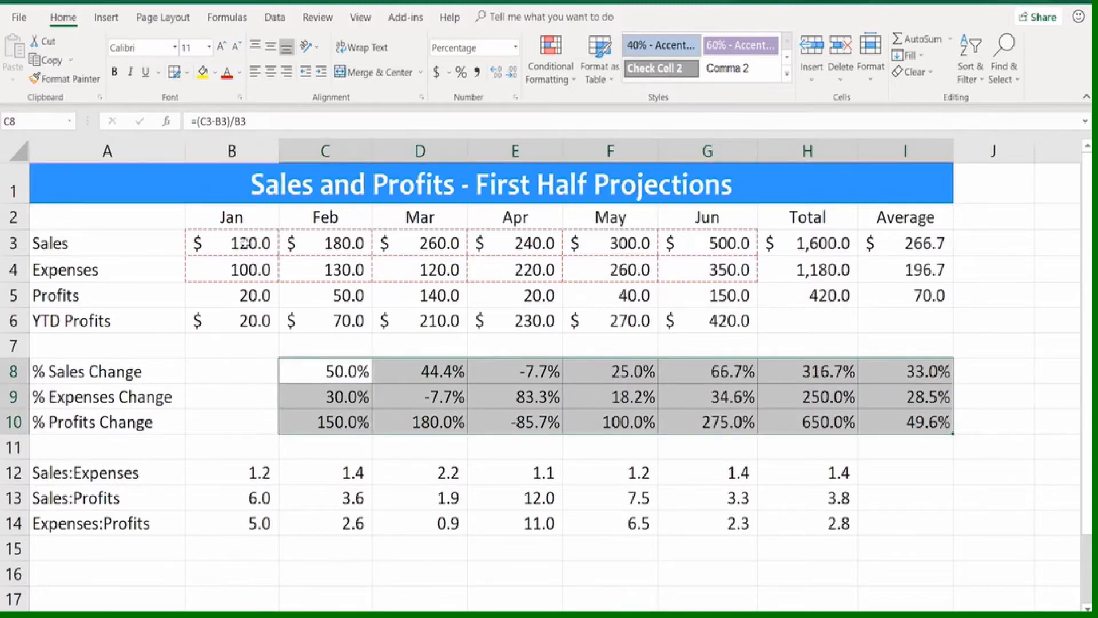
Fill the Sales and Expenses values in B3:G4 with yellow, and replace it with the light orange theme color
left_click_drag(238, 240, 675, 266)
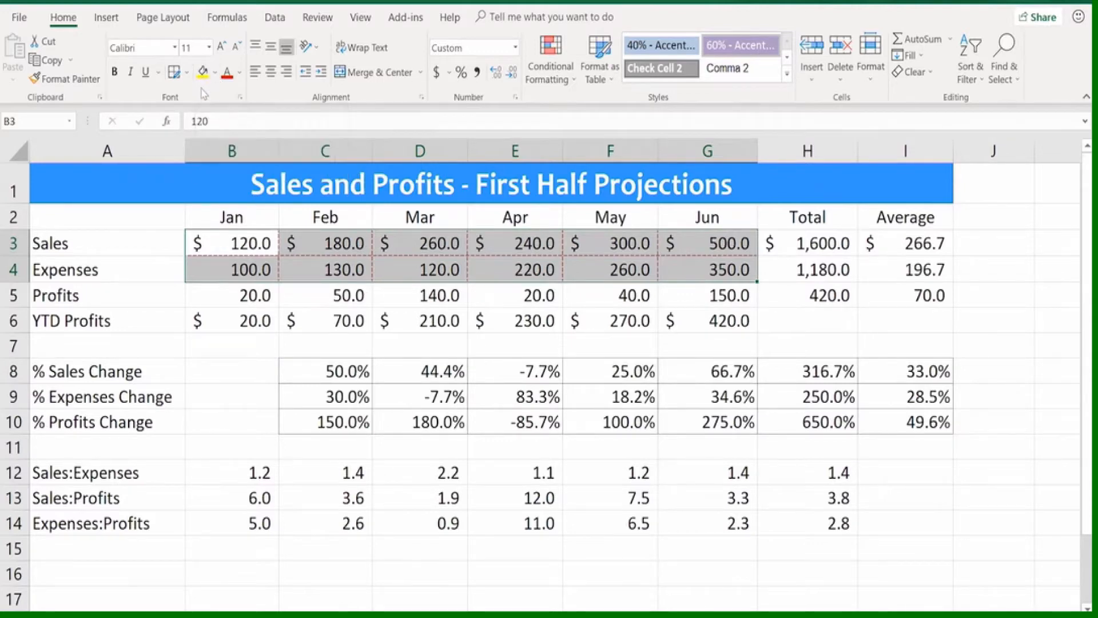
left_click(204, 75)
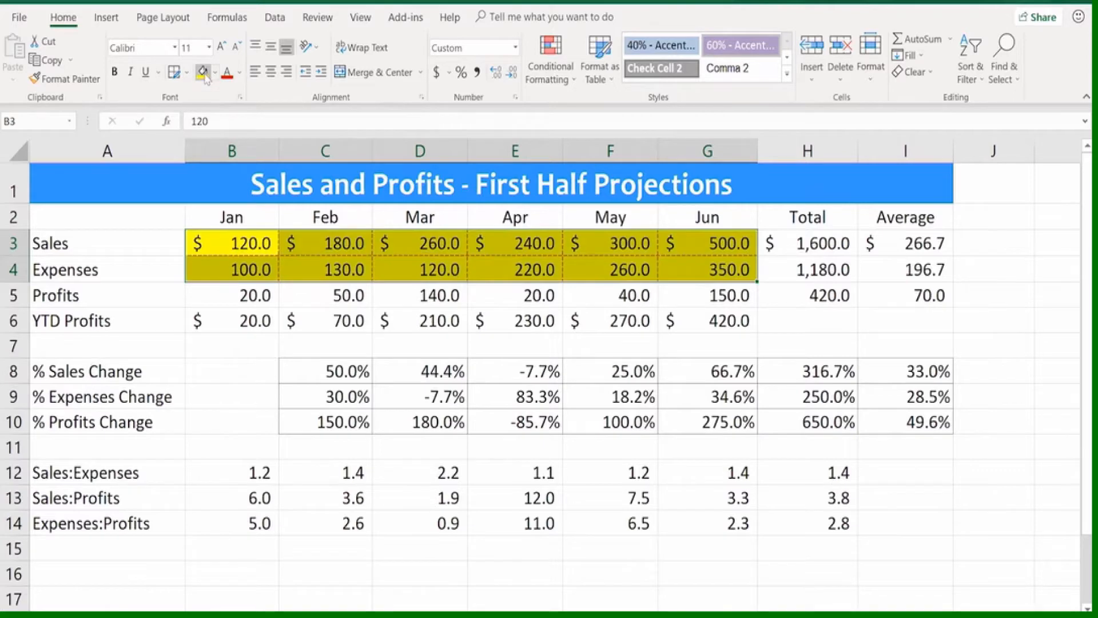
left_click(216, 73)
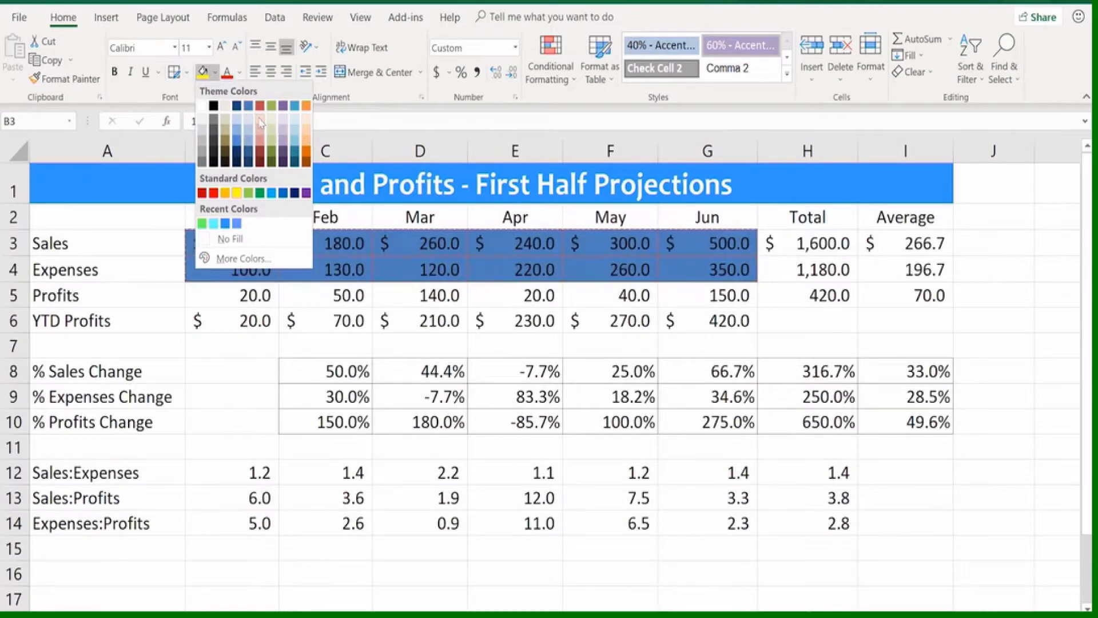
left_click(307, 127)
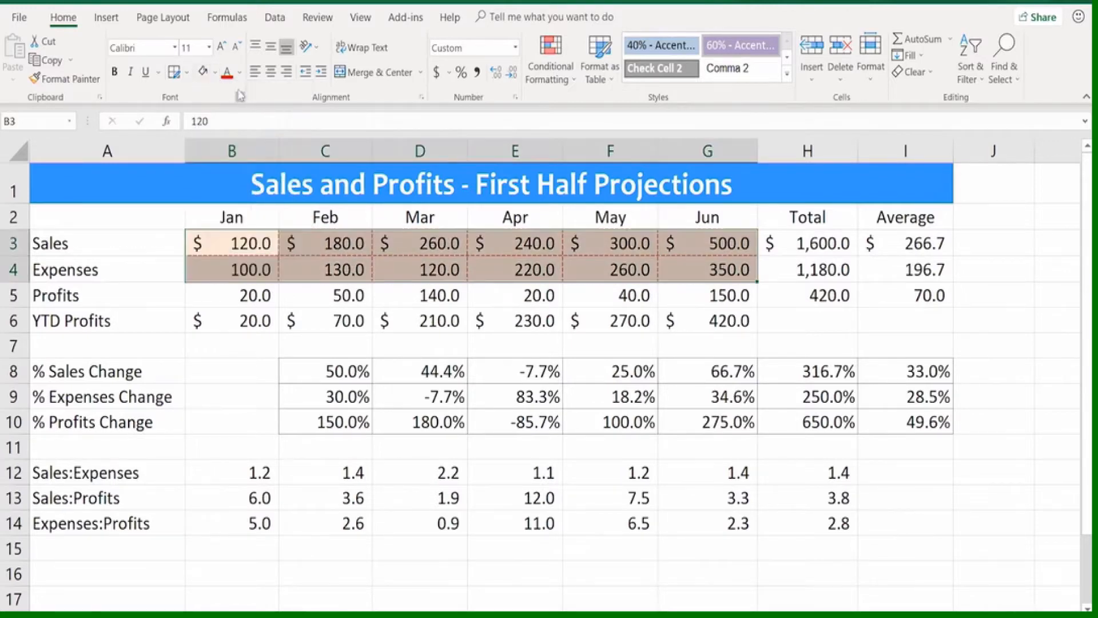
Change the fill of B3:G4 to a bright turquoise picked from the additional standard colors
left_click(214, 74)
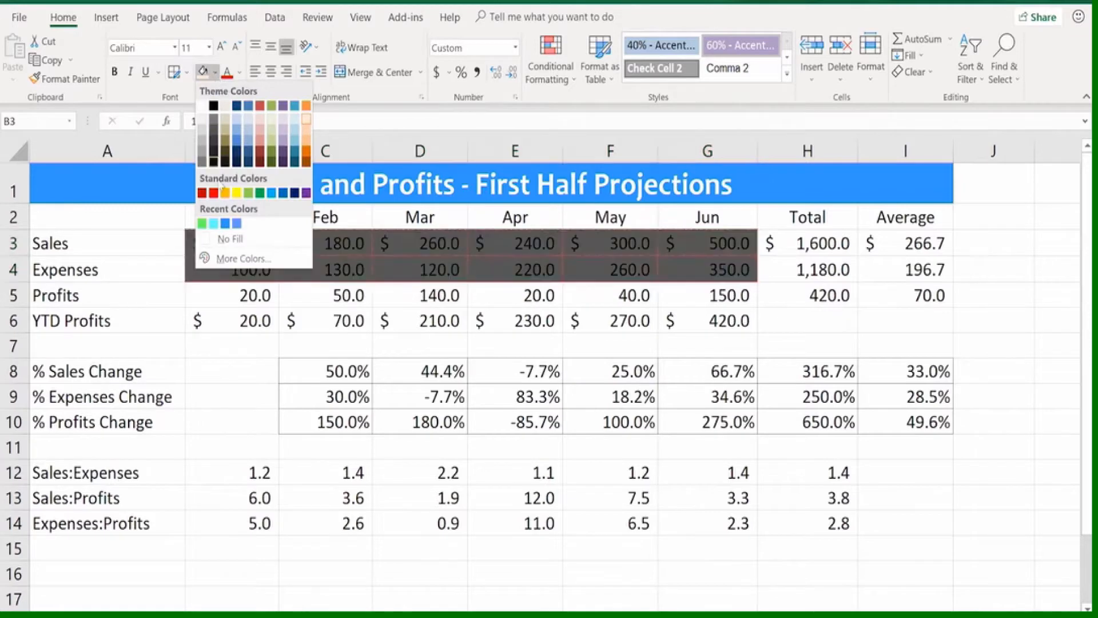
left_click(243, 259)
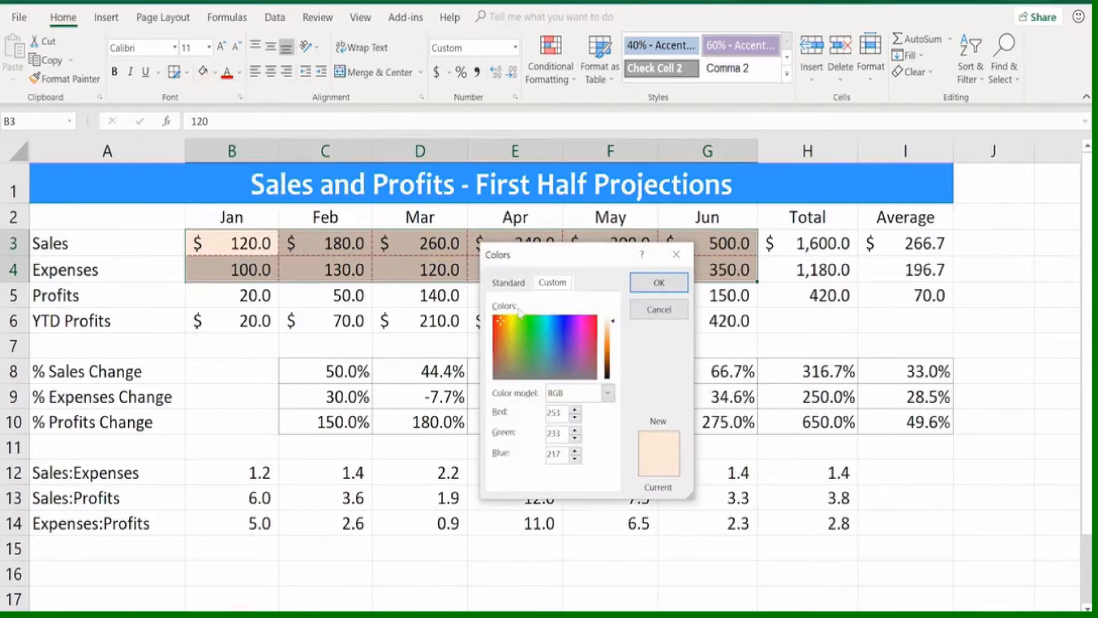
left_click(508, 282)
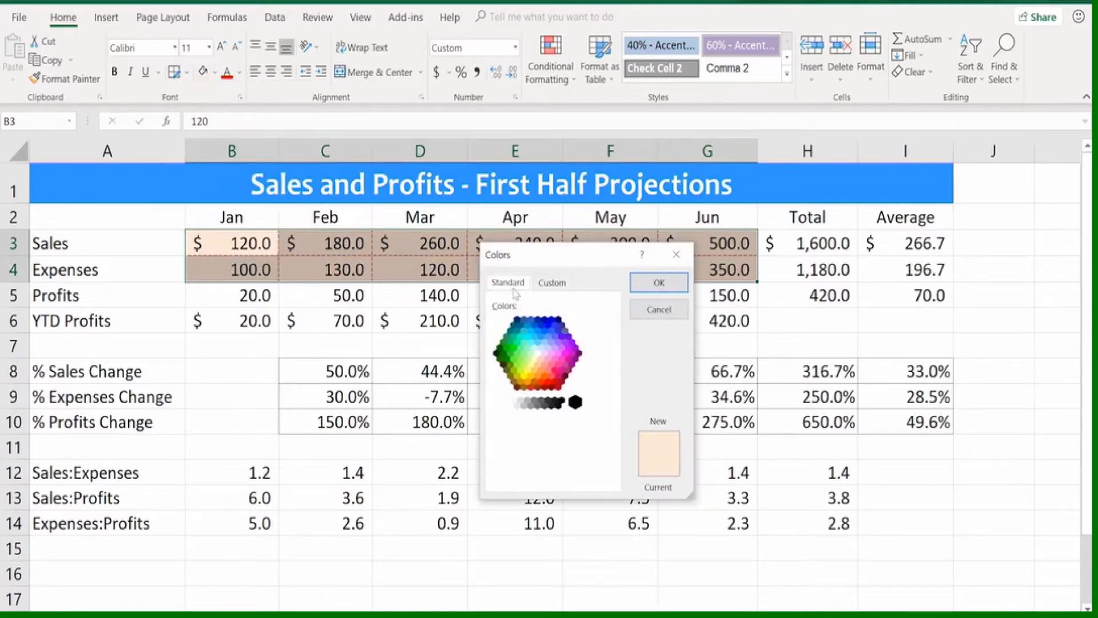
left_click(531, 344)
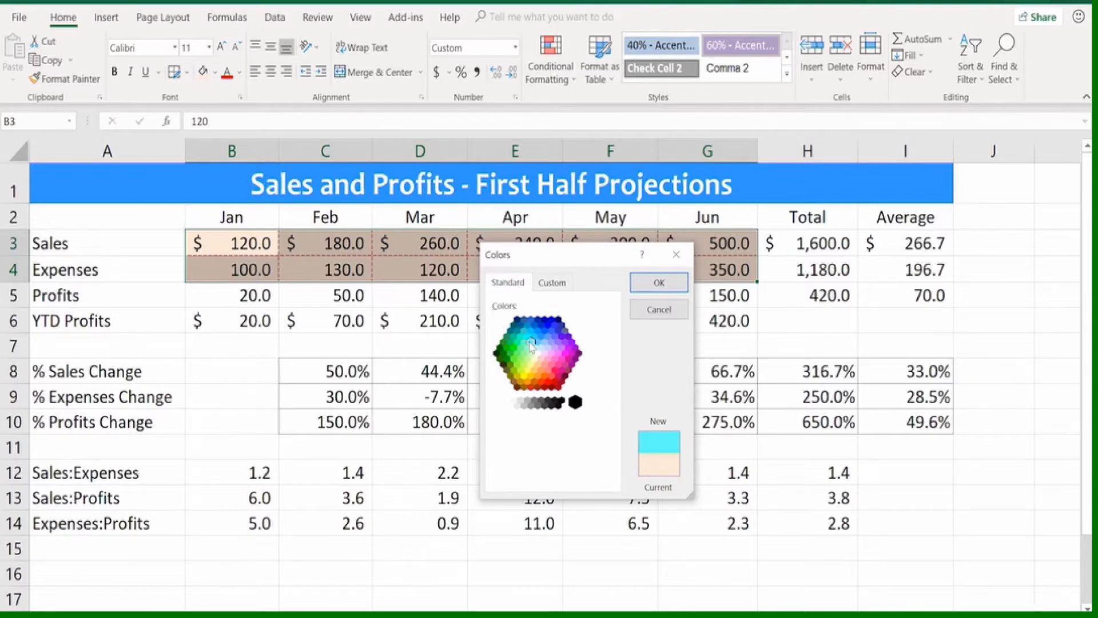
left_click(659, 282)
left_click(269, 344)
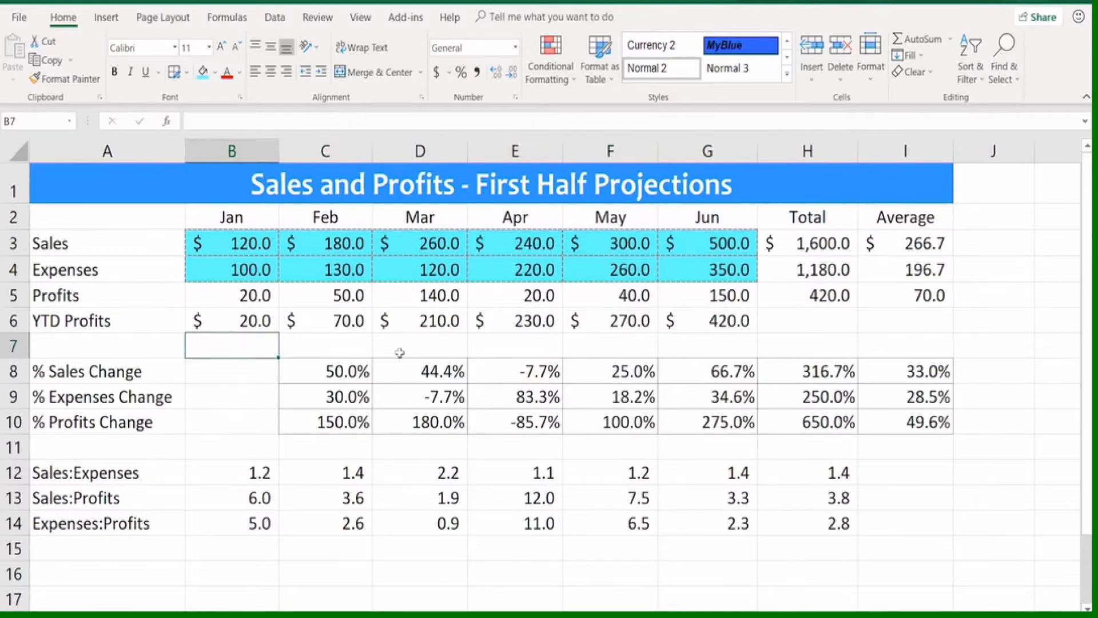
left_click(489, 346)
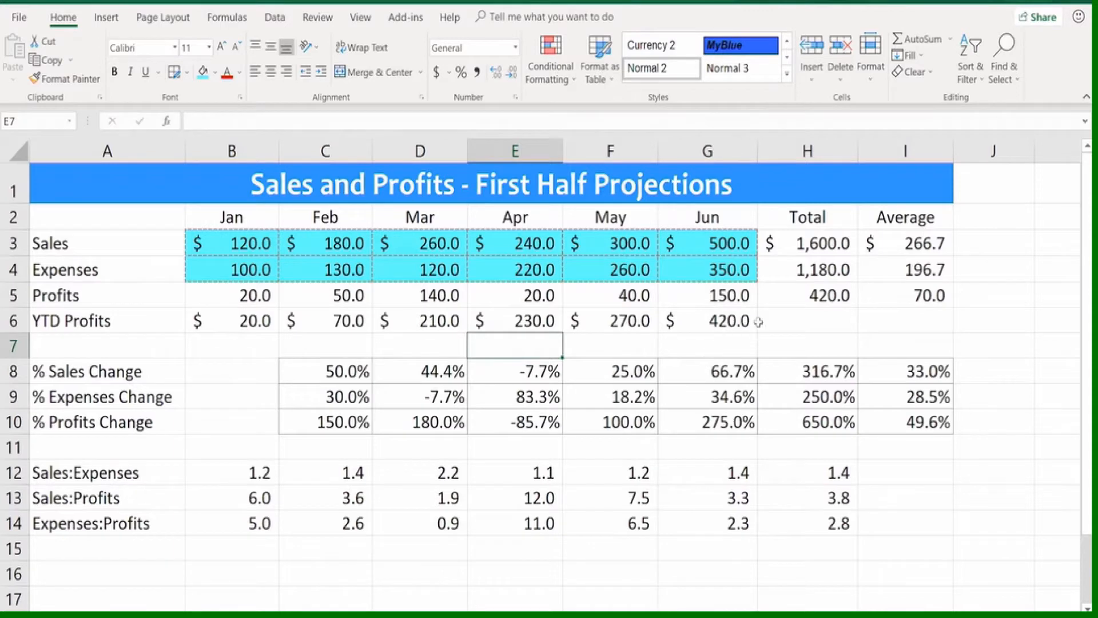
left_click(781, 314)
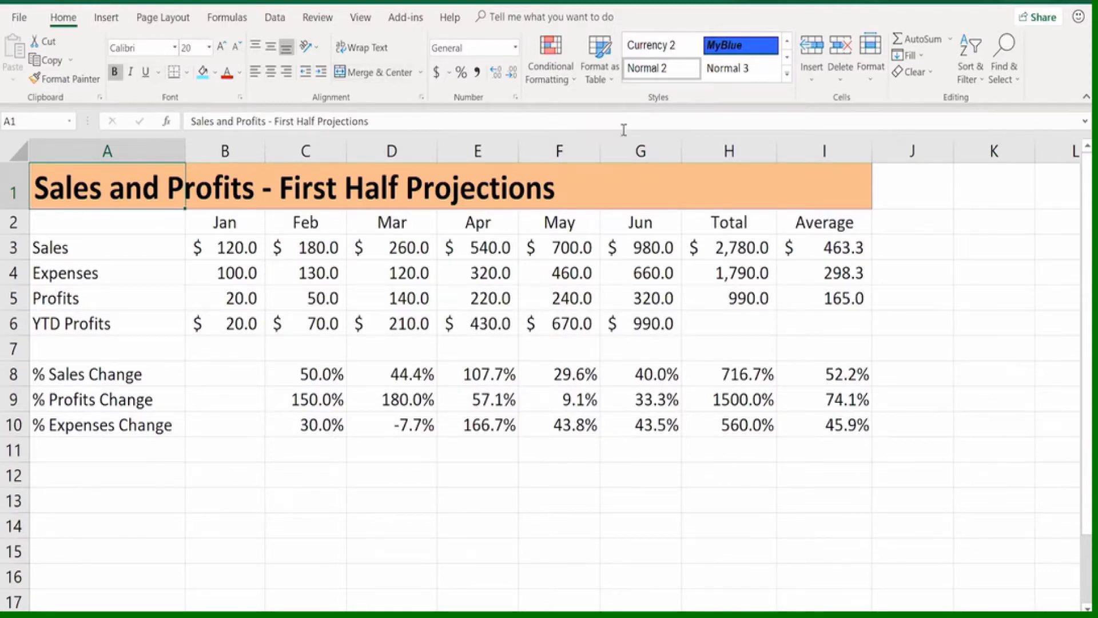
Look over the cell size options on the sheet with the orange title, and slightly widen the Mar column D
left_click(872, 80)
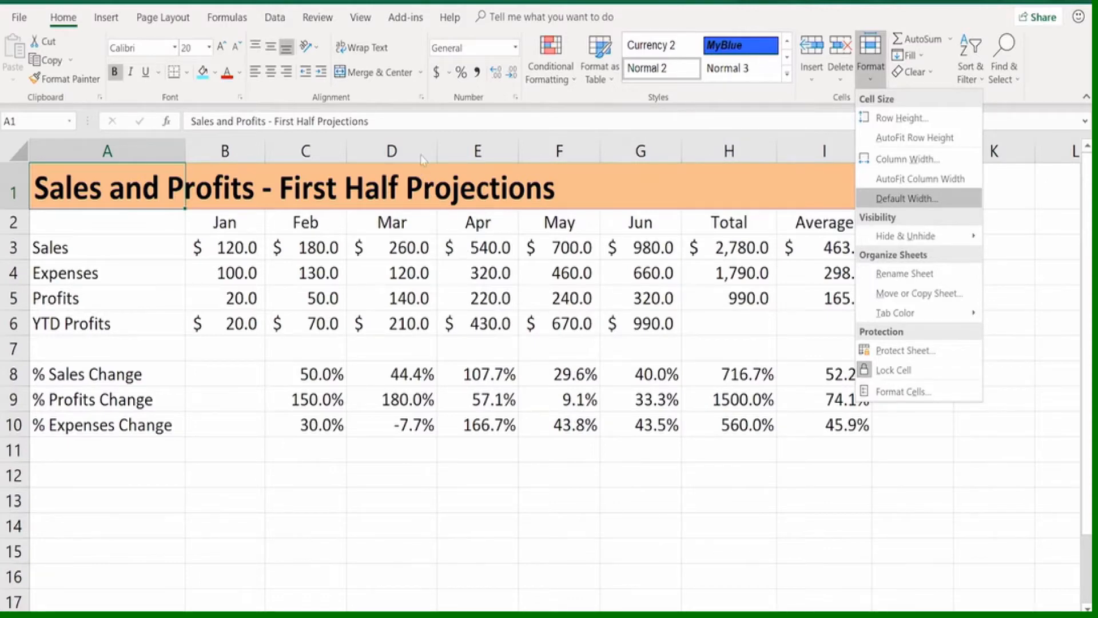
left_click(434, 147)
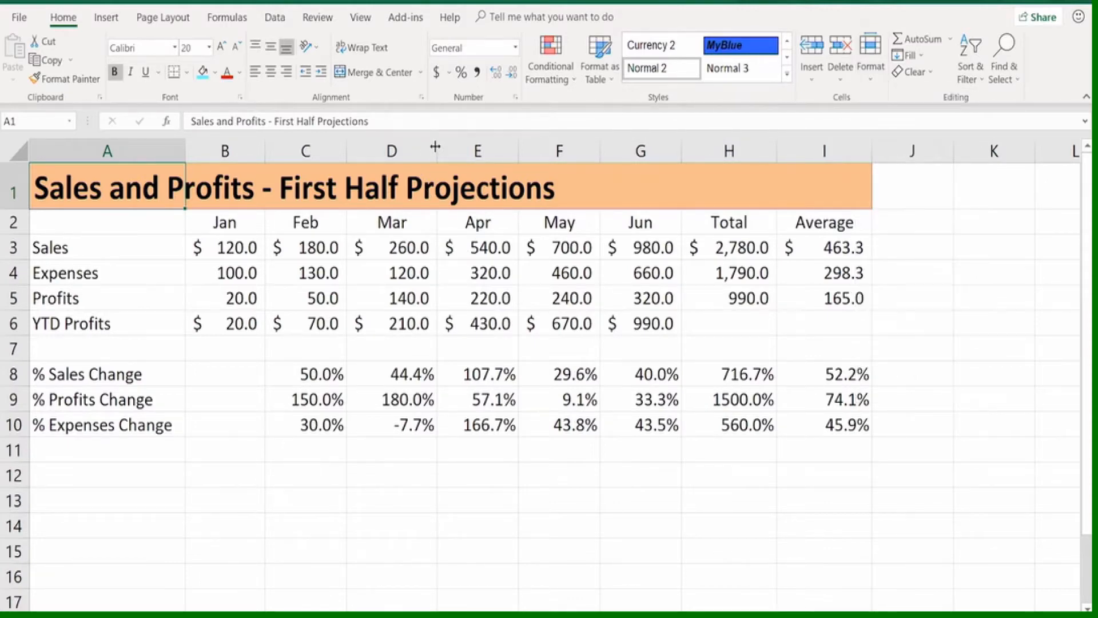
mouse_move(437, 146)
left_mouse_down()
mouse_move(452, 146)
mouse_move(439, 147)
left_mouse_up()
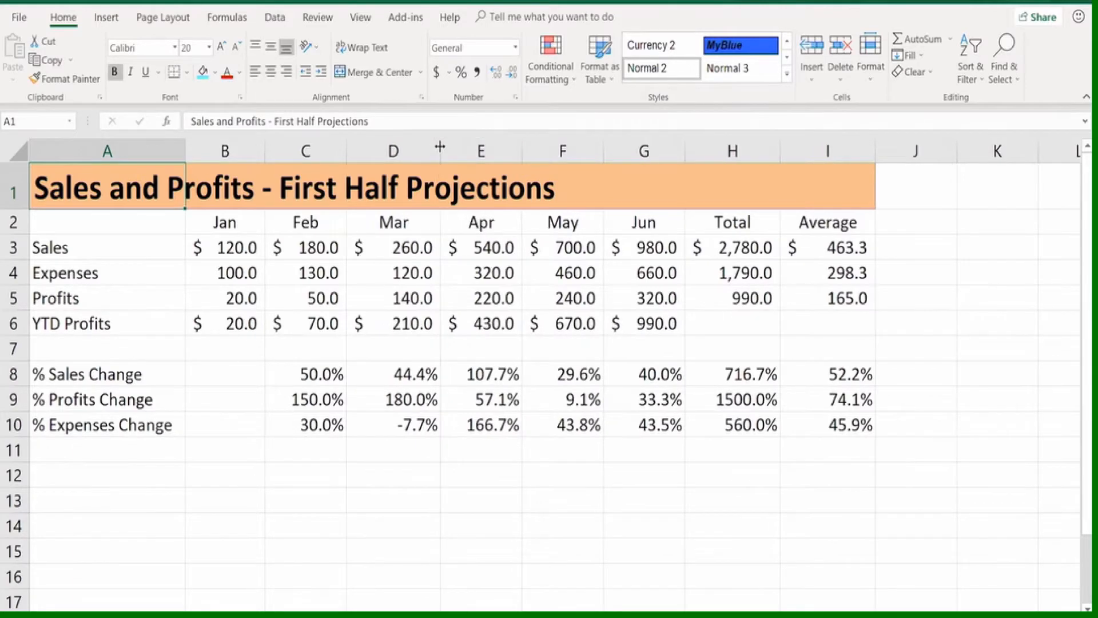
left_click(486, 267)
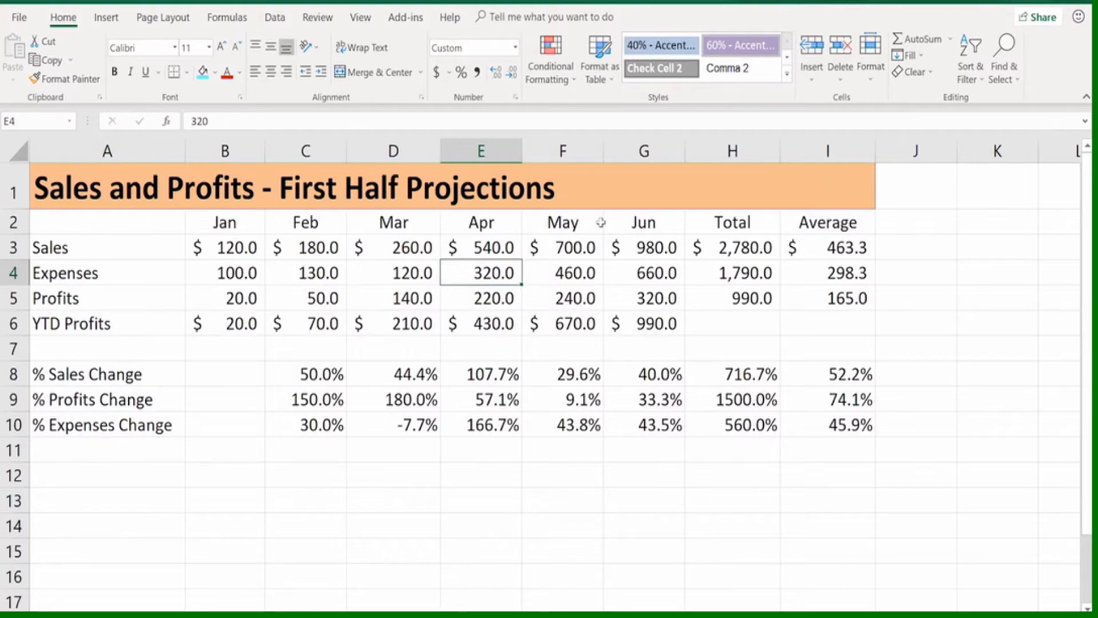
AutoFit the month columns B through G and the Total column H to their contents
left_click(307, 245)
left_click(389, 246)
left_click(489, 247)
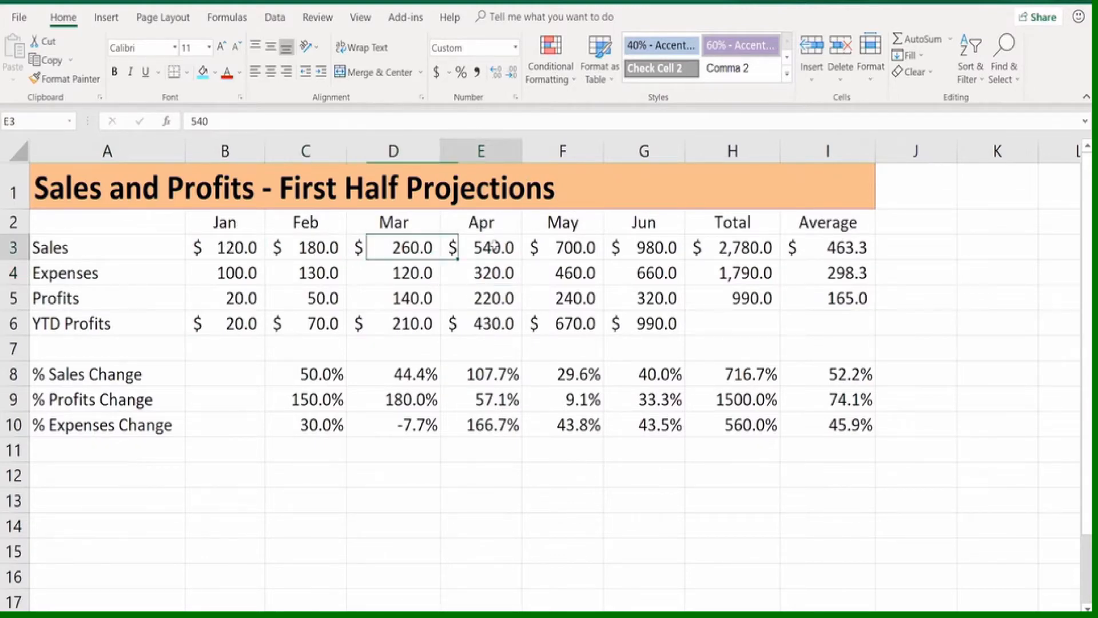
left_click(541, 247)
left_click(638, 247)
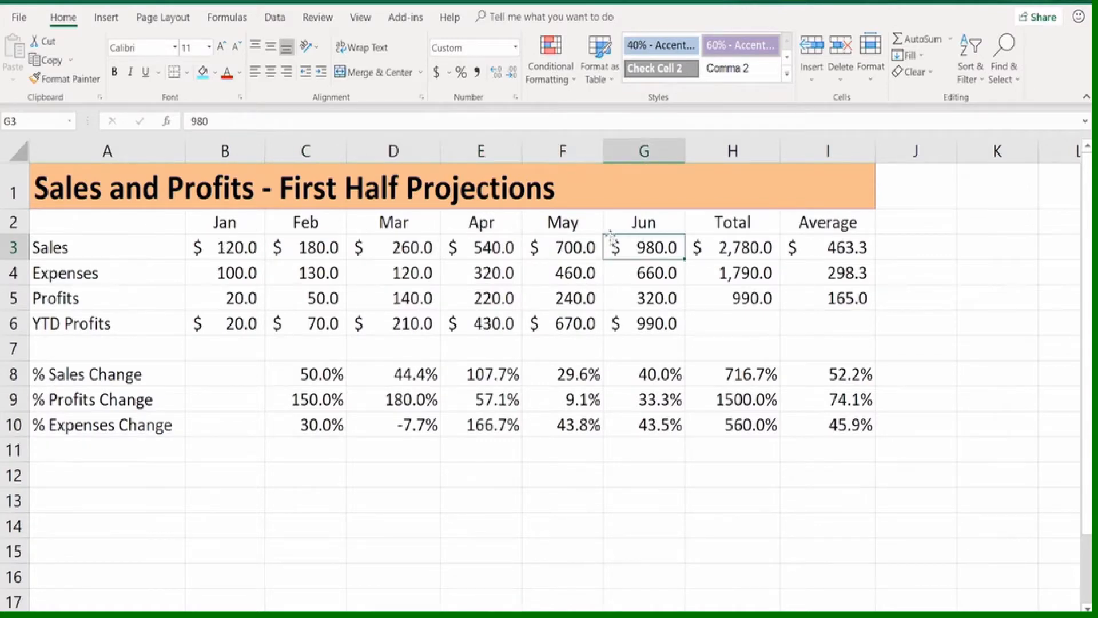
left_click_drag(227, 151, 634, 152)
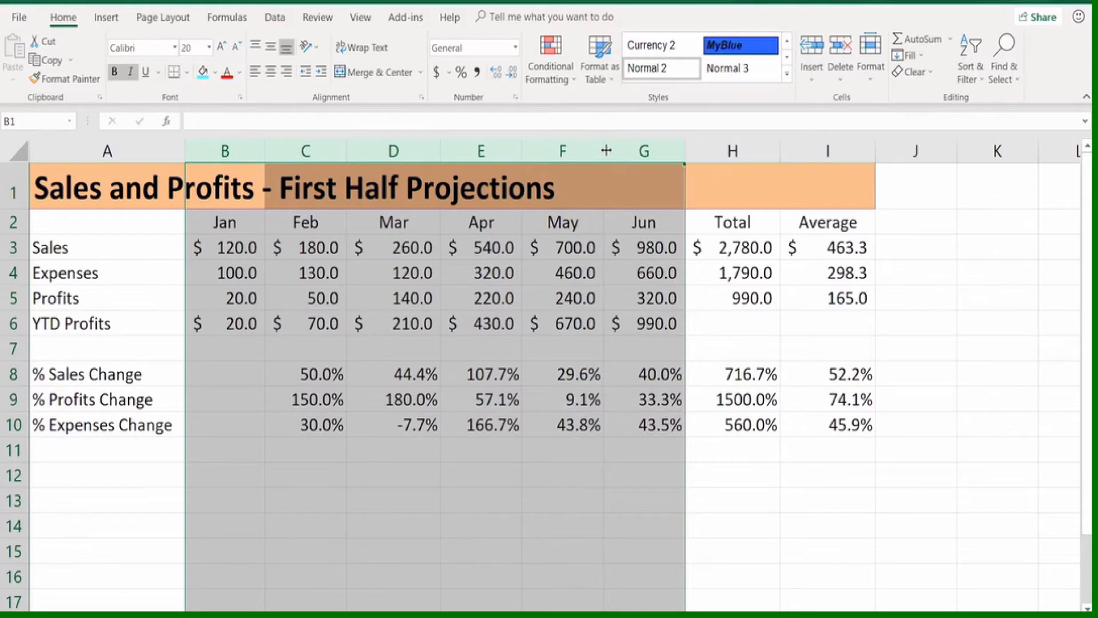
double_click(604, 150)
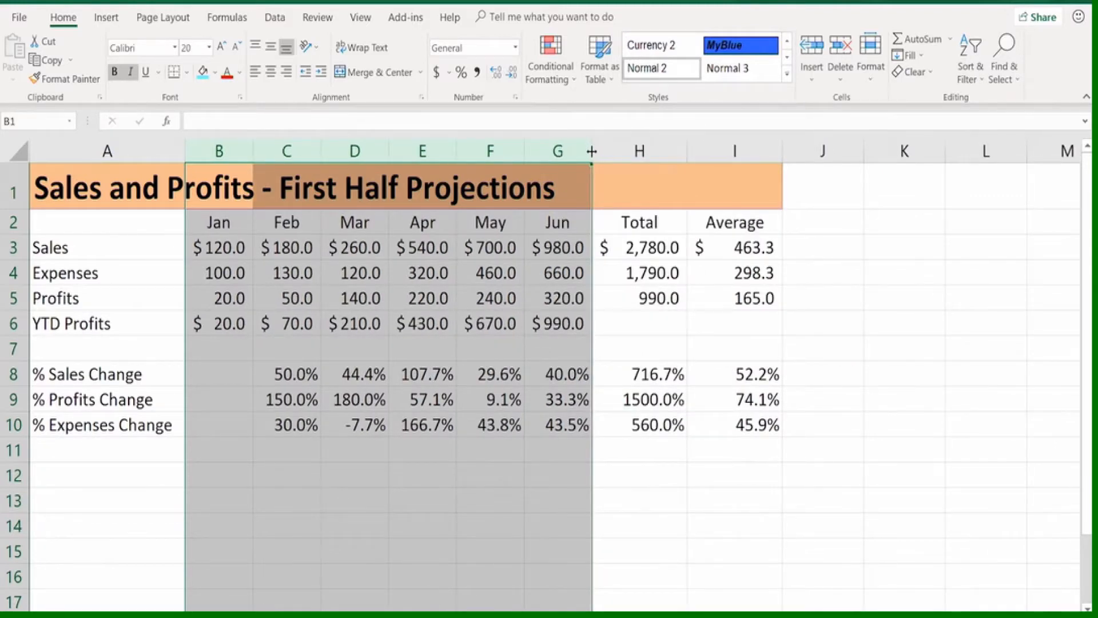
left_click(592, 151)
left_click(324, 154)
left_click(532, 302)
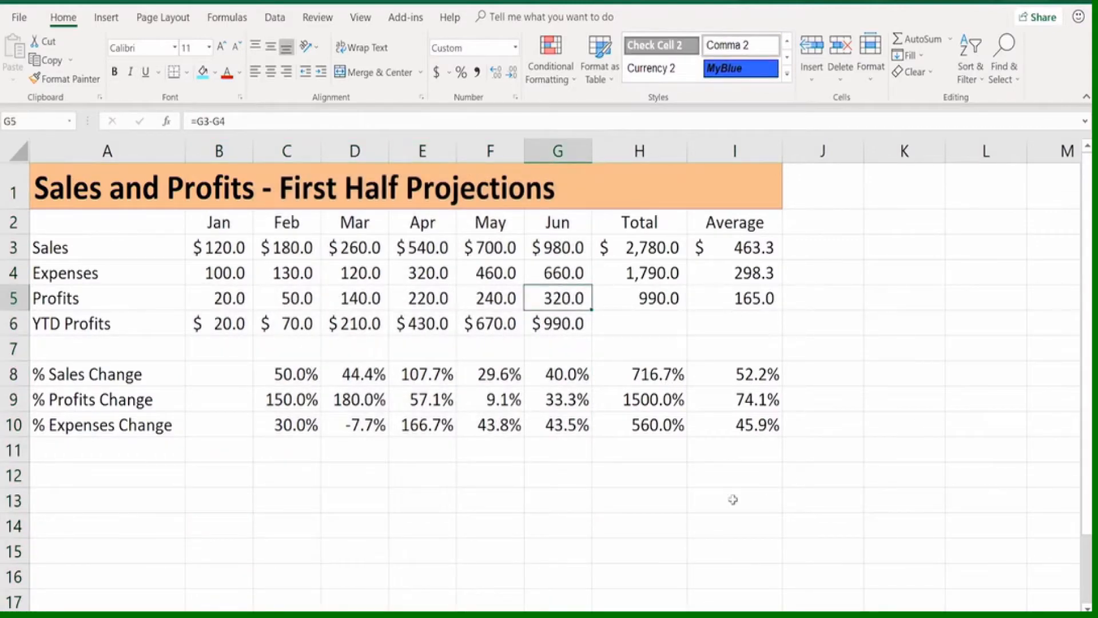
double_click(686, 147)
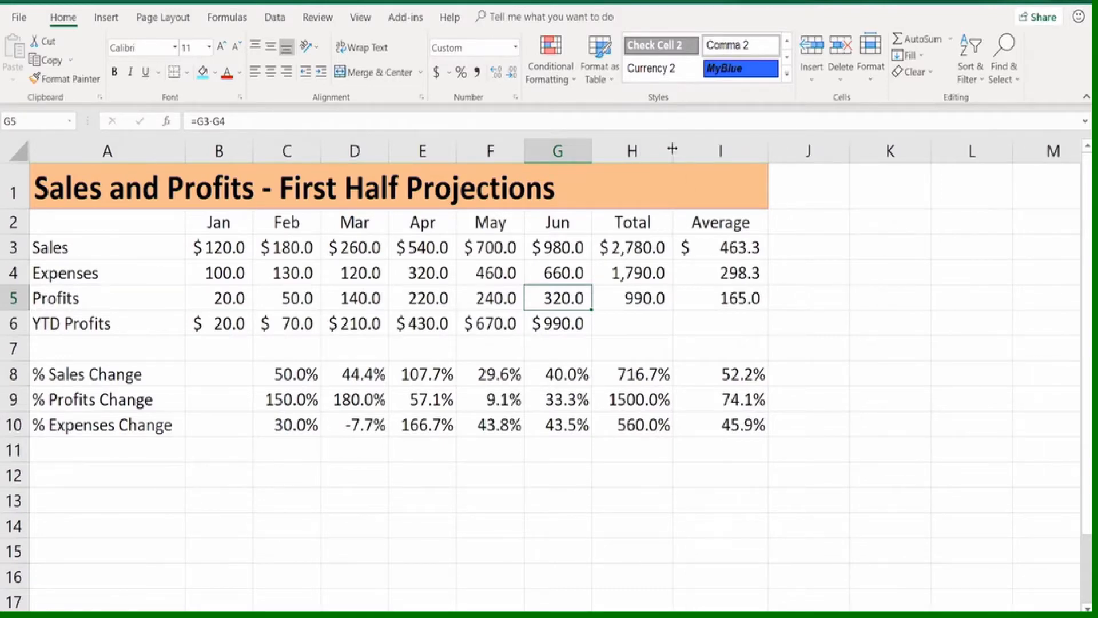
left_click_drag(672, 149, 673, 149)
Narrow the Jun column G until its values no longer fit, and check it at different zoom levels
left_click_drag(593, 151, 566, 151)
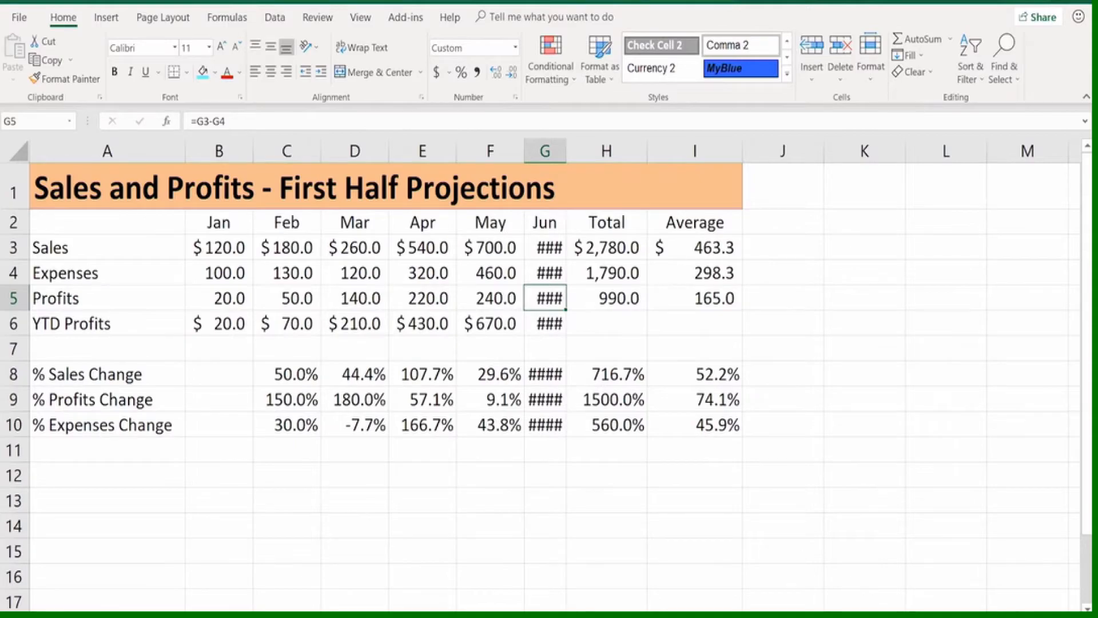
scroll(543, 375, "up", 5)
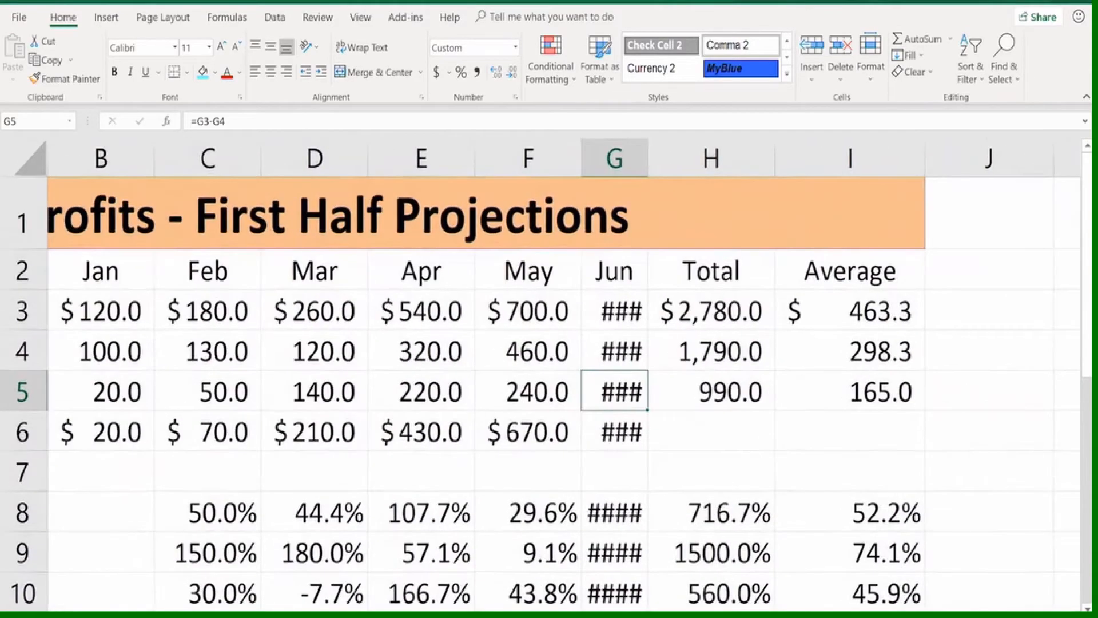
scroll(543, 375, "down", 8)
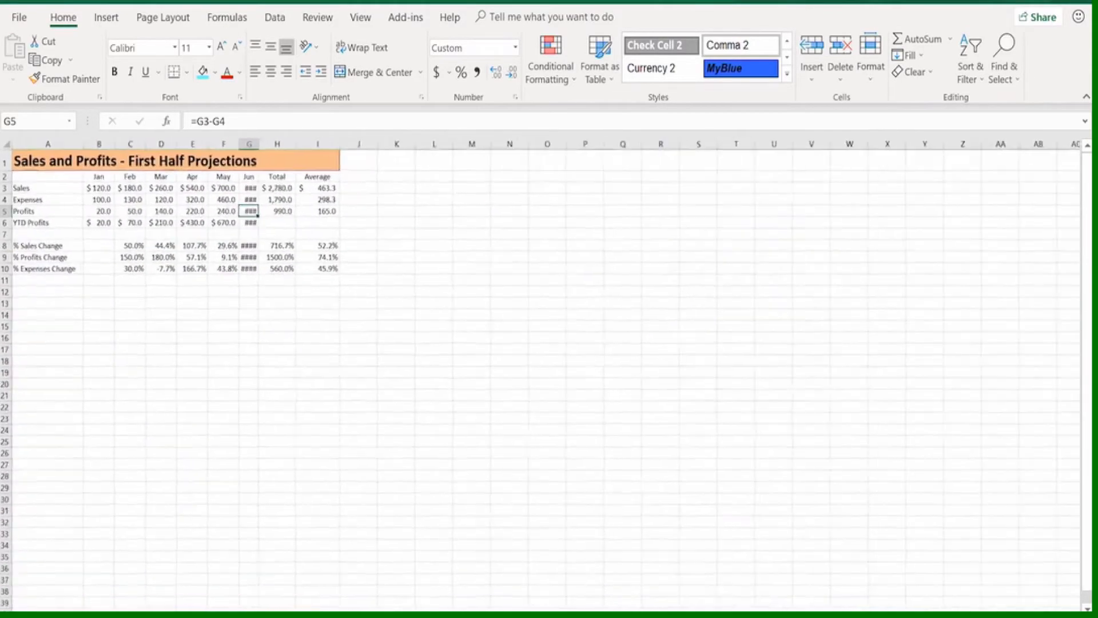
scroll(543, 374, "up", 5)
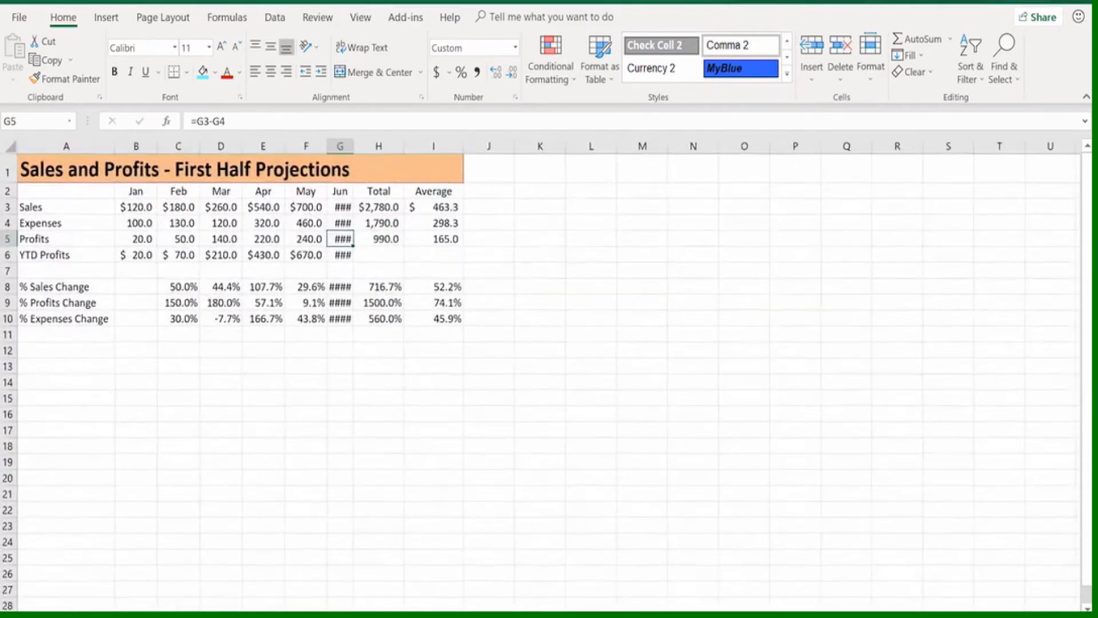
scroll(713, 396, "up", 4)
left_click(456, 288)
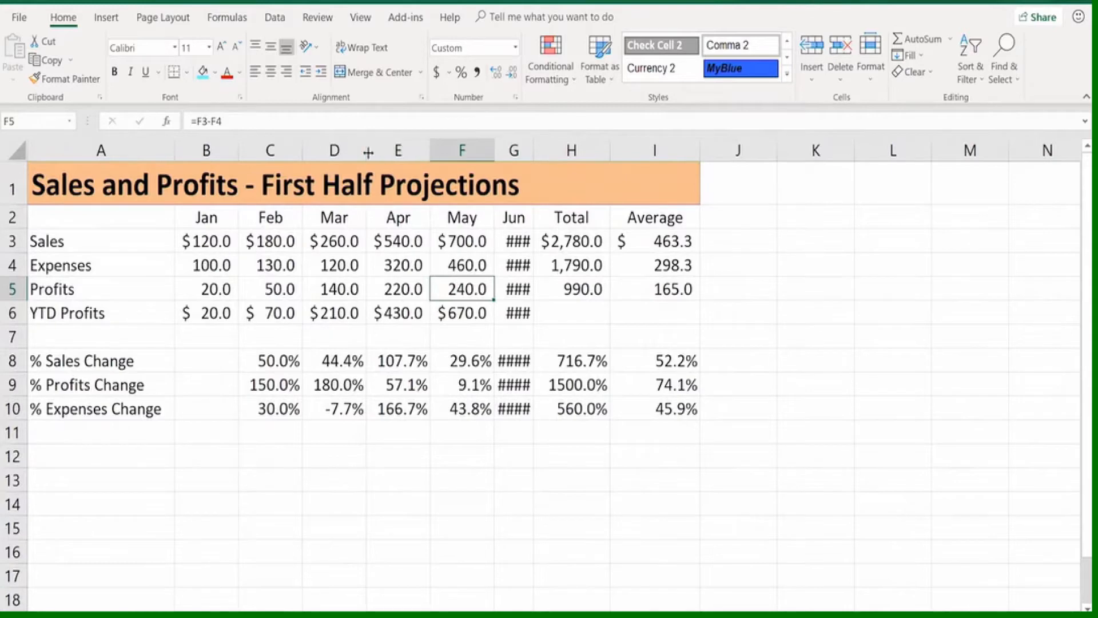
Slightly narrow the Mar column D, and check how the column values display at several zoom levels
left_click_drag(366, 151, 367, 152)
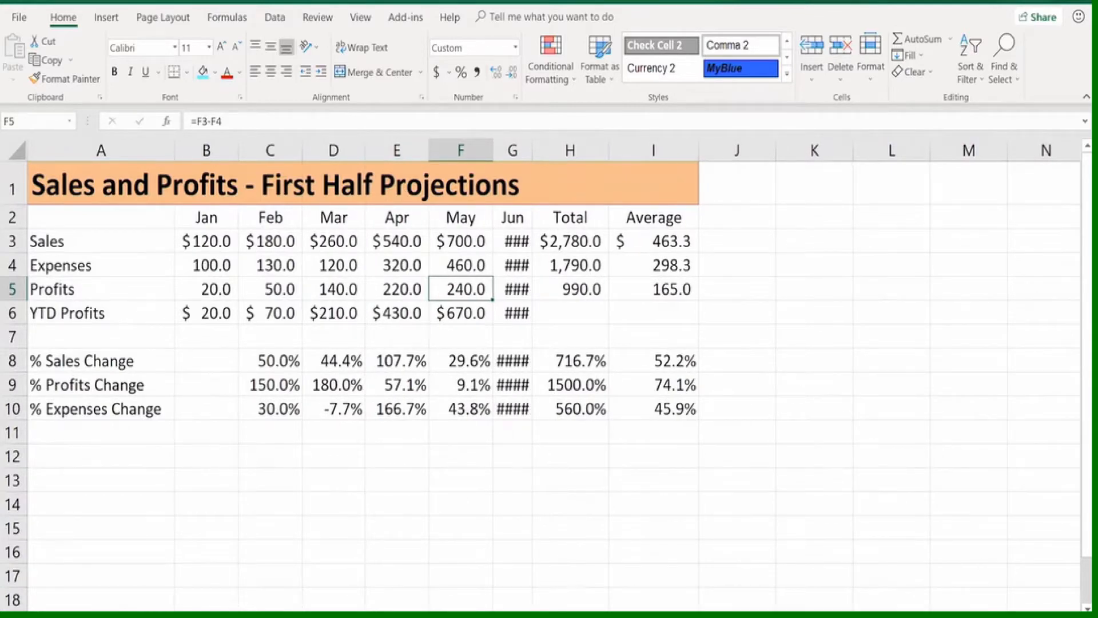
scroll(541, 374, "down", 3)
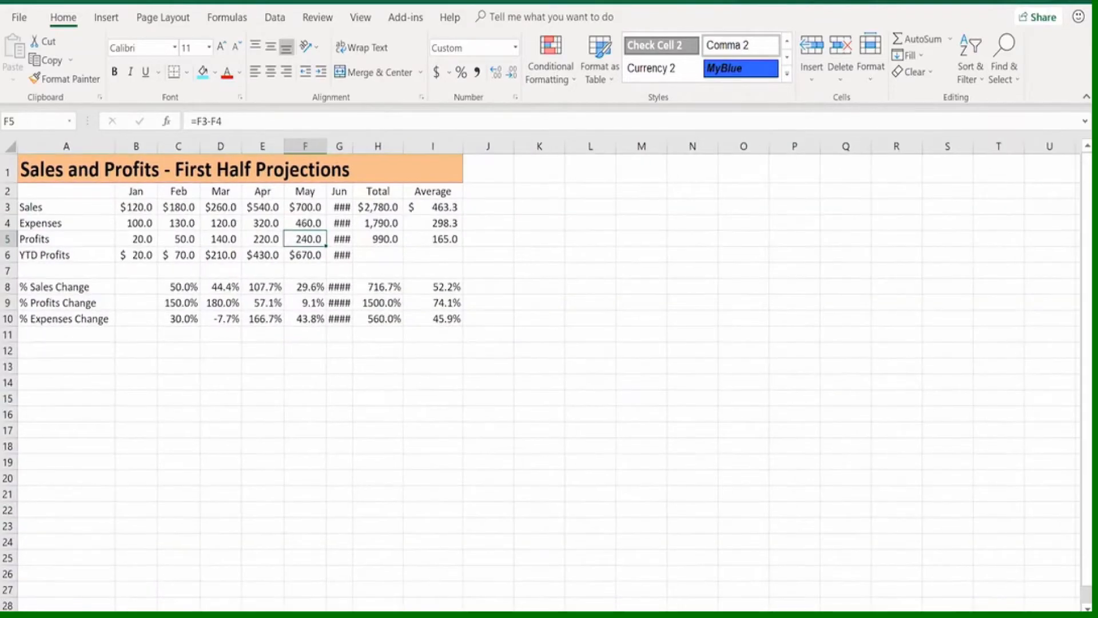
scroll(541, 374, "up", 4)
scroll(541, 374, "up", 5)
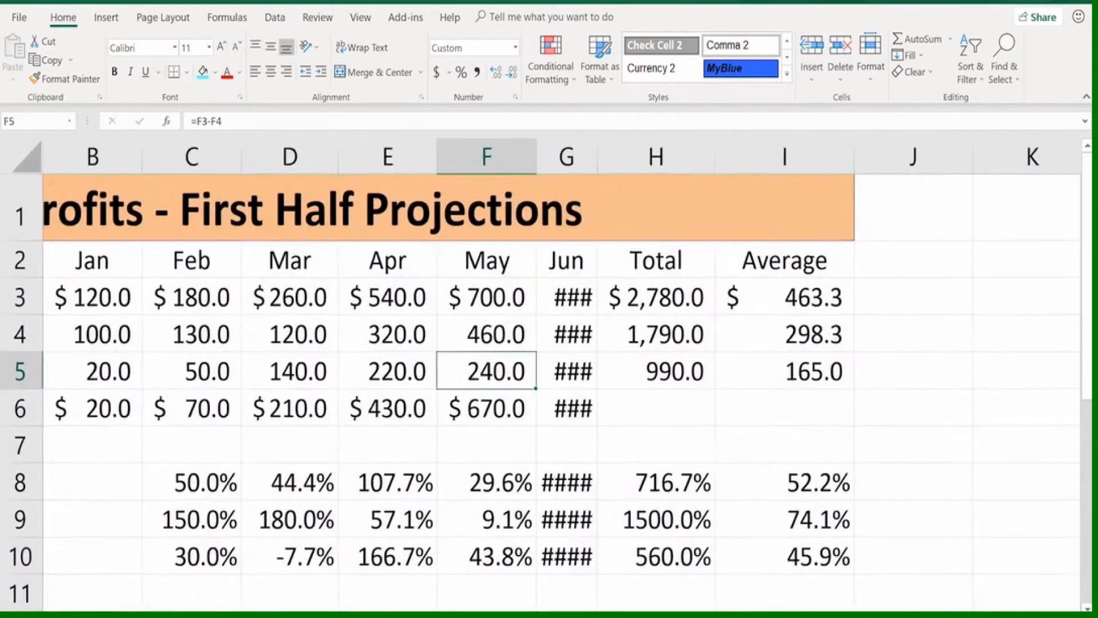
scroll(541, 374, "down", 7)
scroll(541, 374, "down", 3)
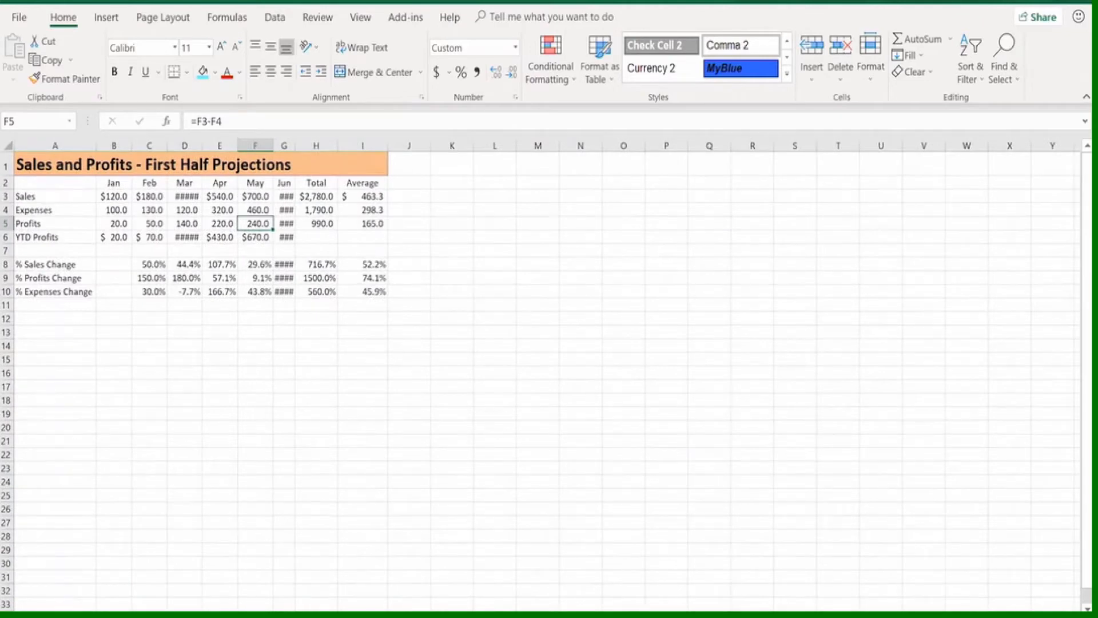
scroll(541, 375, "up", 4)
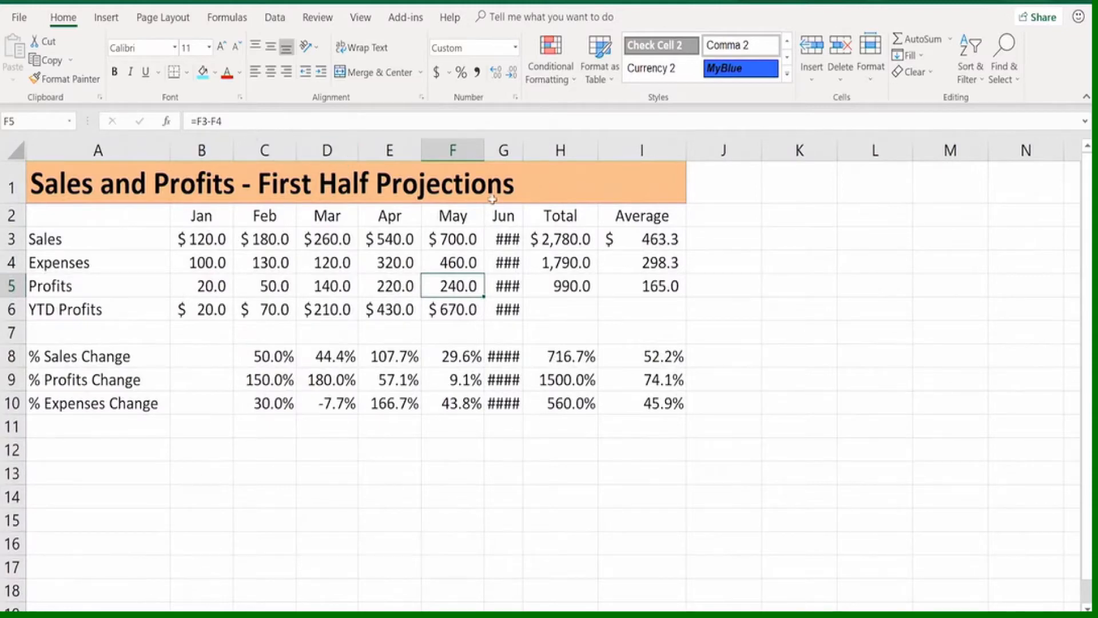
Widen the Jun column G, and resize month columns B through G together to one equal, wider width
left_click_drag(532, 165, 547, 166)
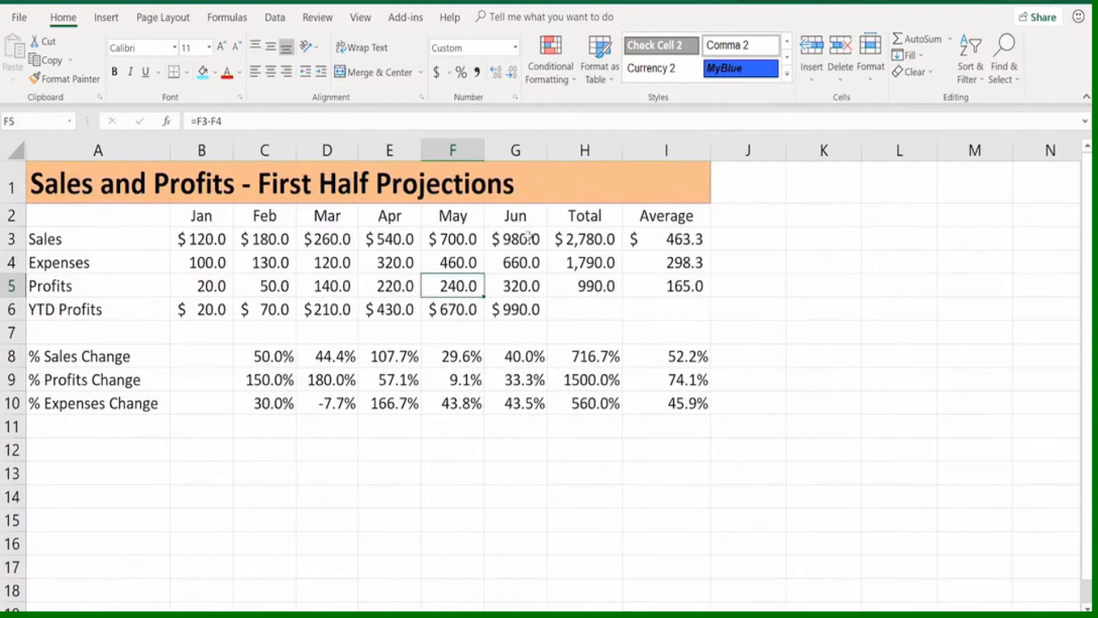
left_click(528, 234)
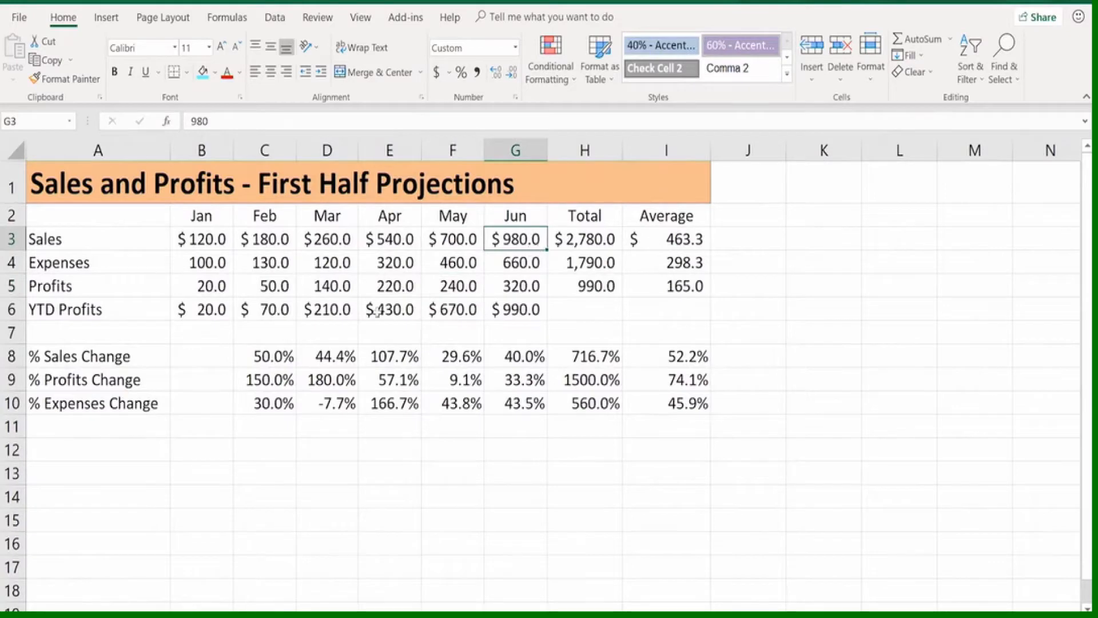
left_click(208, 219)
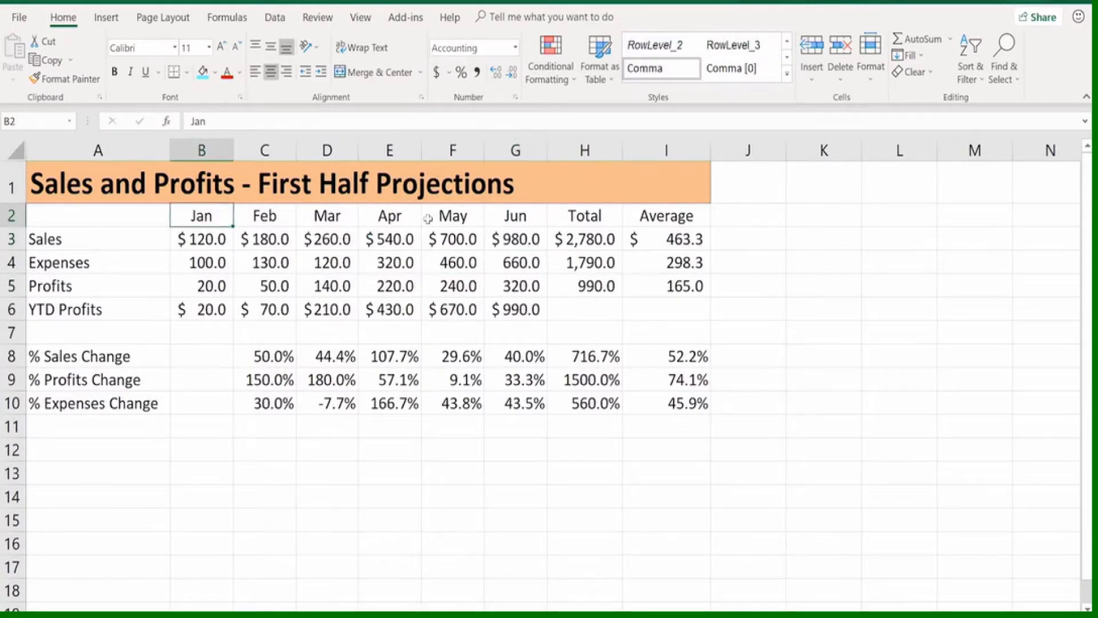
left_click(511, 211)
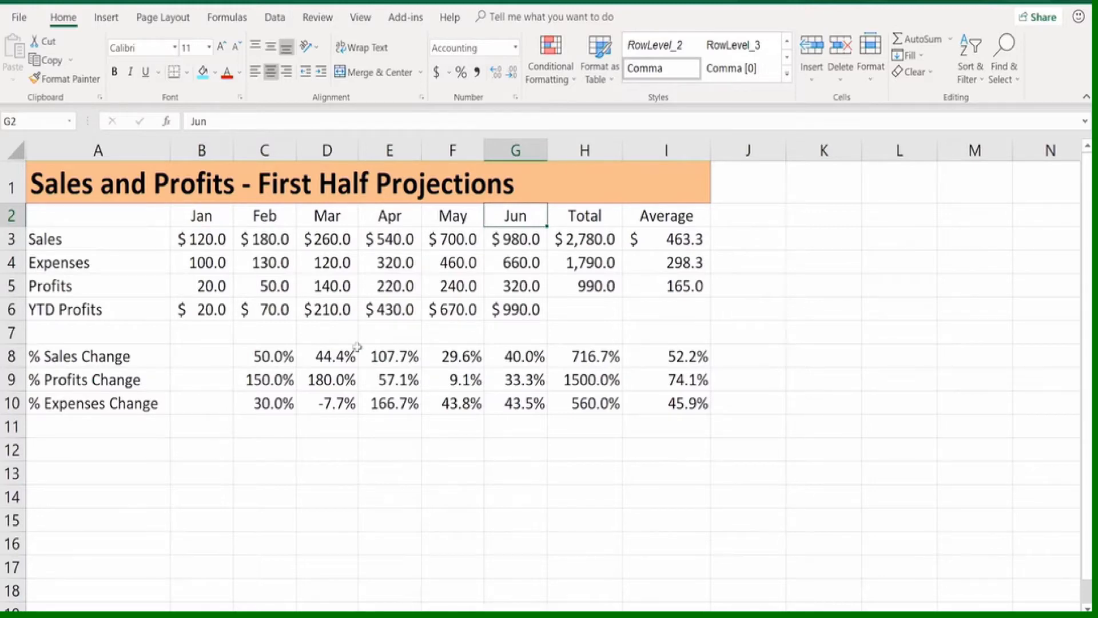
left_click_drag(195, 150, 493, 149)
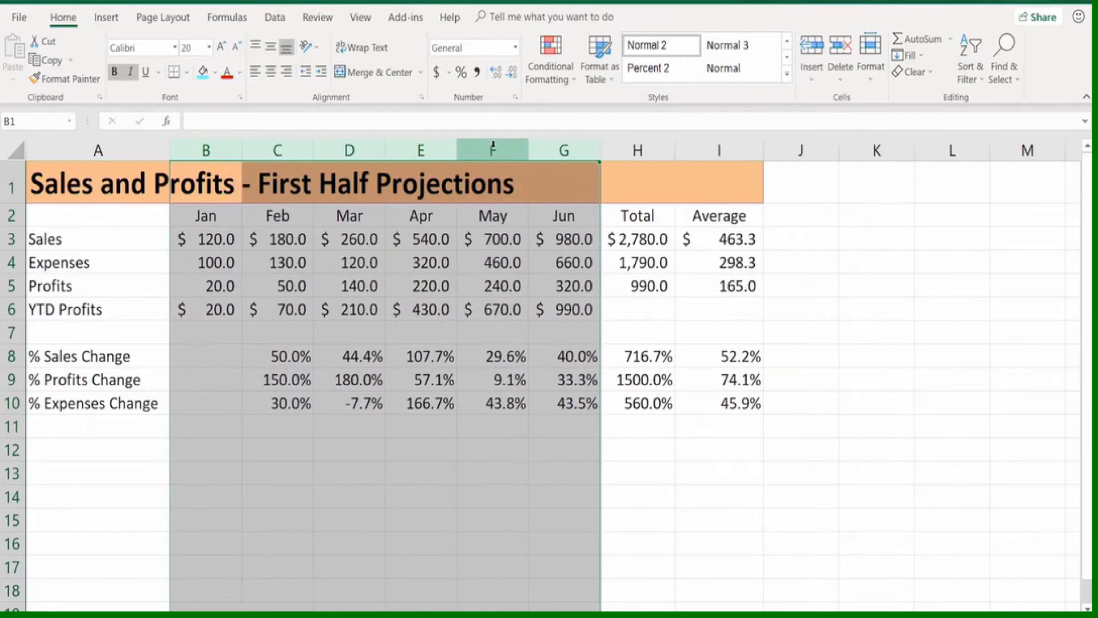
left_click(461, 264)
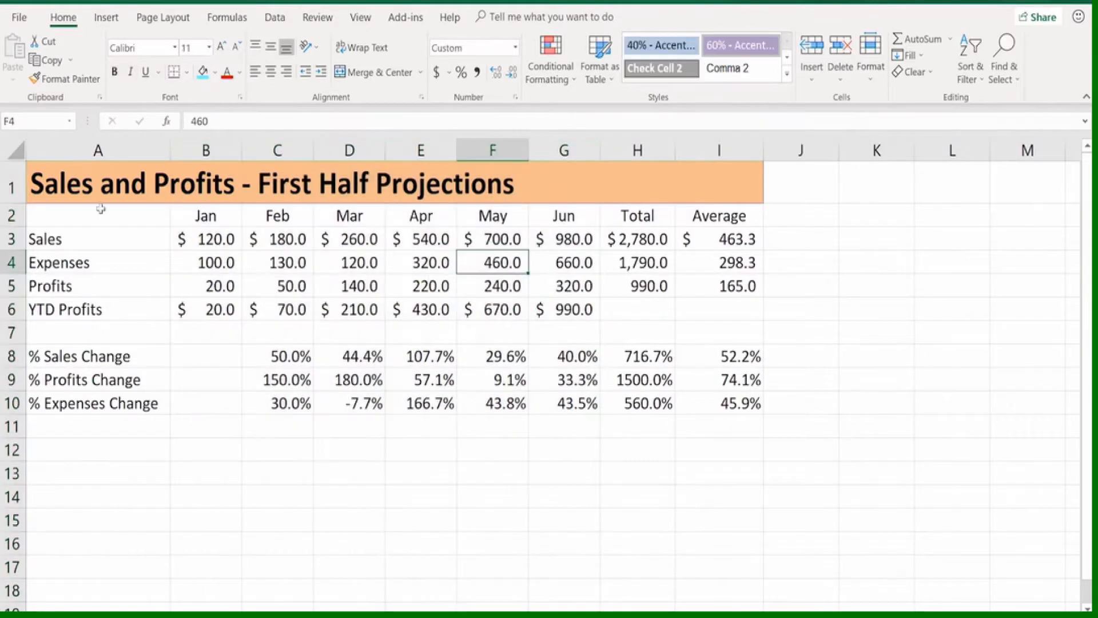
Widen the Total and Average columns H and I, and narrow the Feb column C
left_click(96, 186)
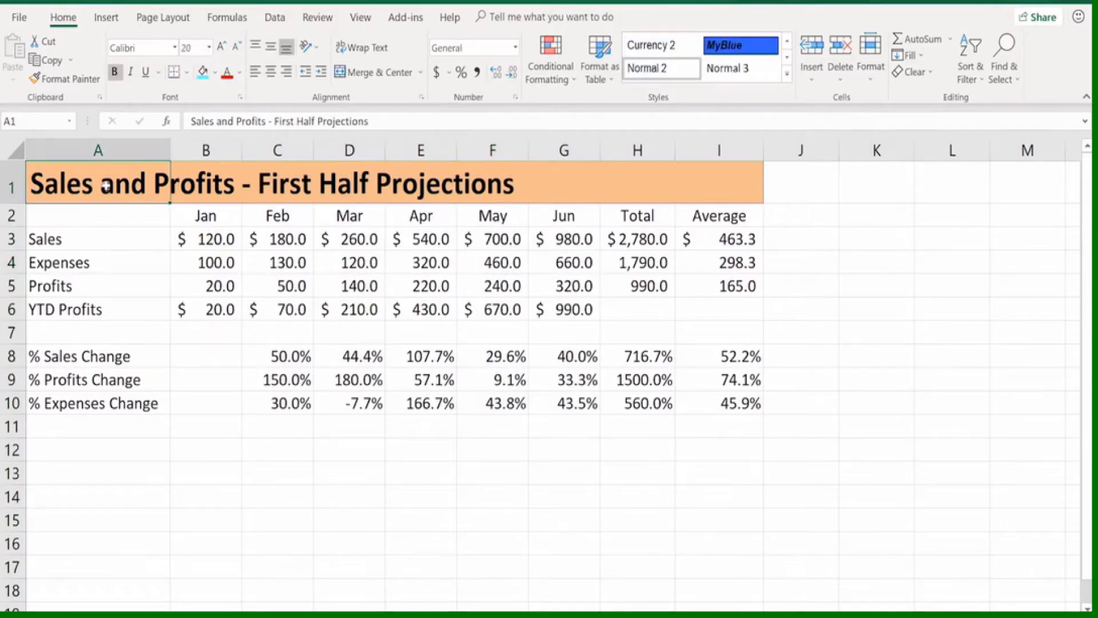
left_click_drag(212, 194, 163, 180)
left_click(222, 302)
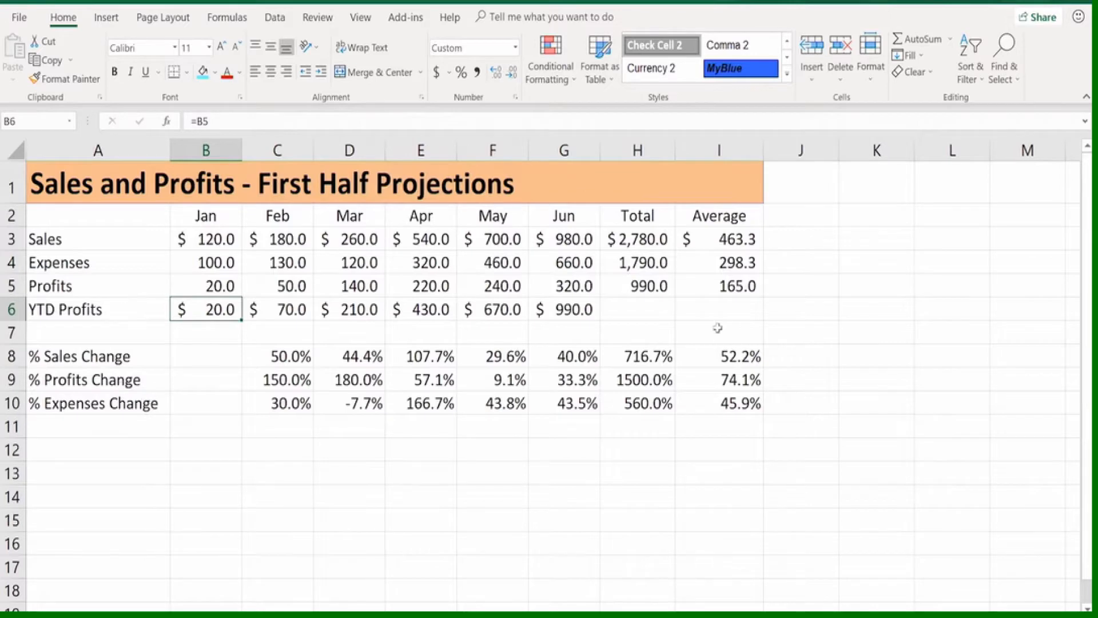
left_click_drag(675, 150, 701, 150)
left_click_drag(790, 150, 828, 148)
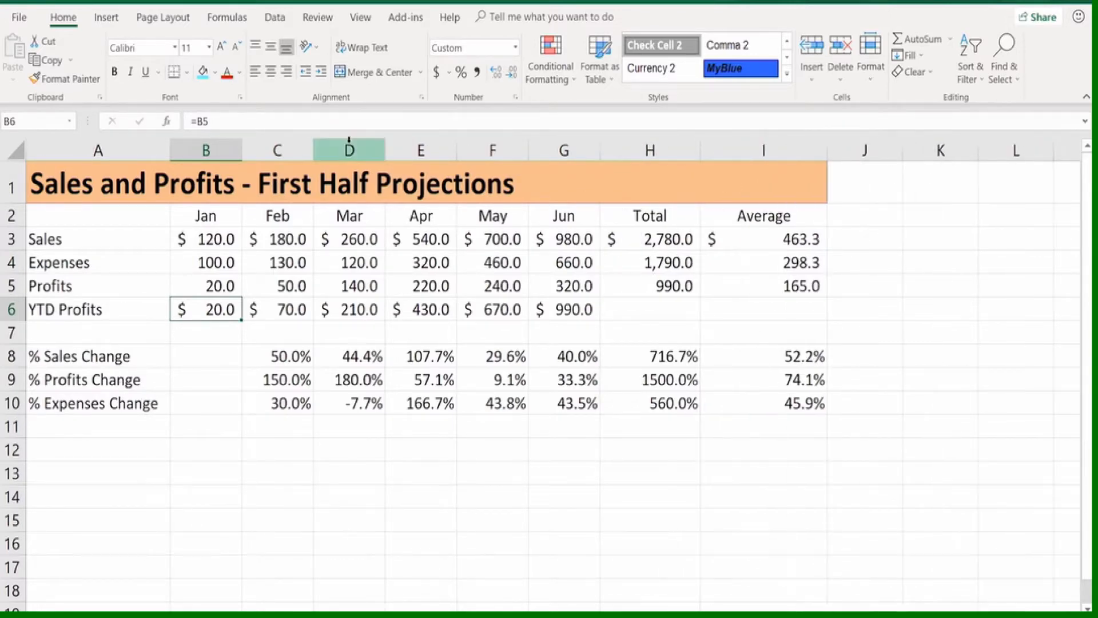
left_click_drag(313, 147, 295, 148)
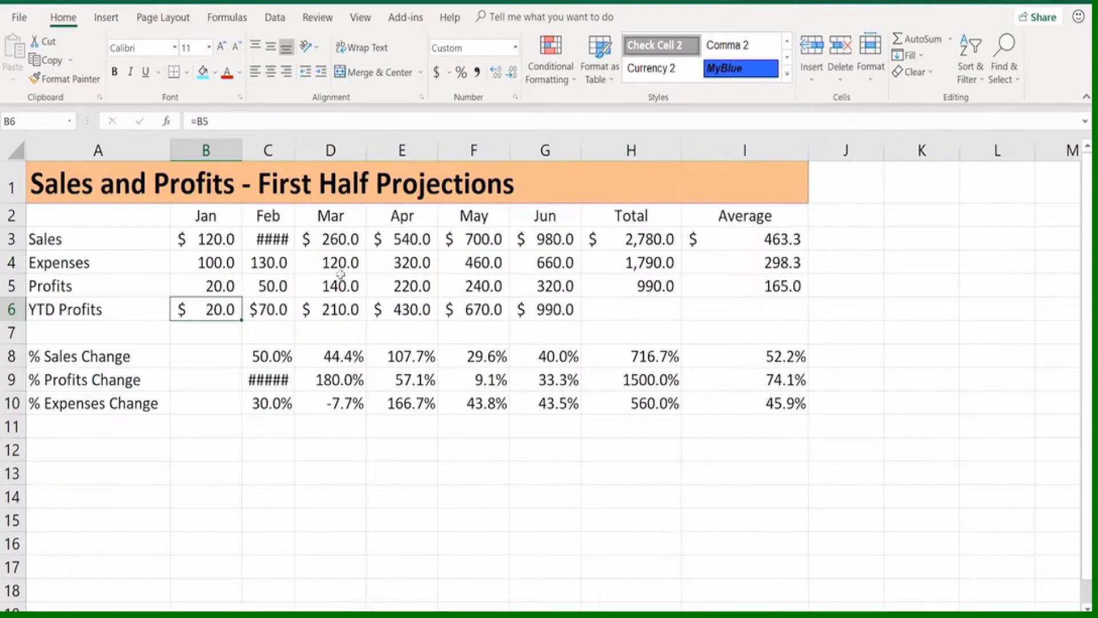
AutoFit every column of the sheet at once with the title still only in cell A1
left_click(8, 149)
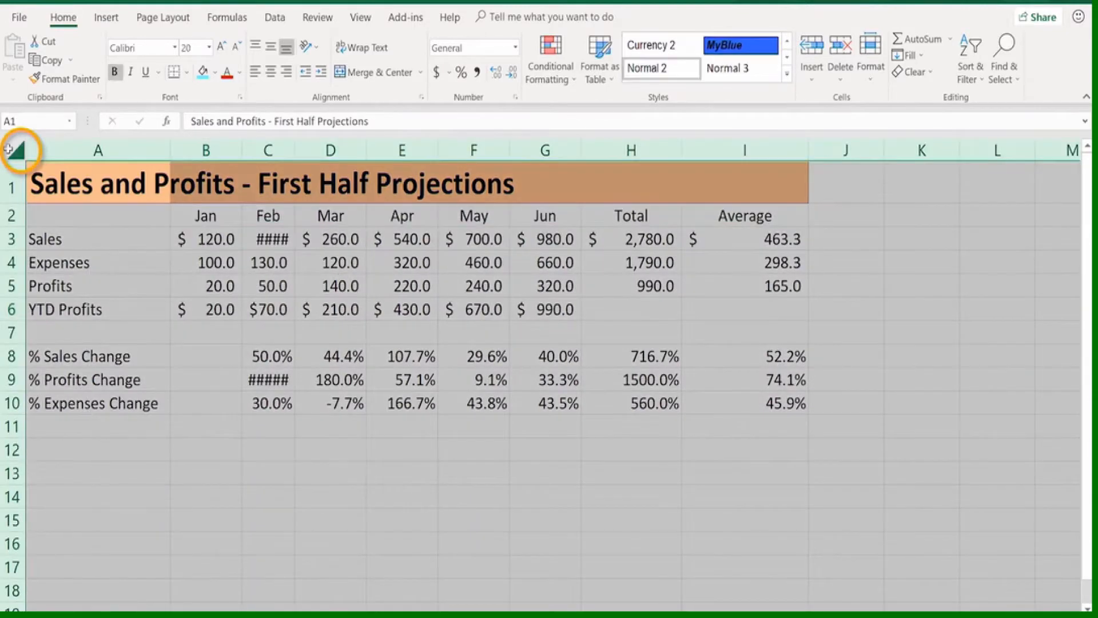
double_click(169, 149)
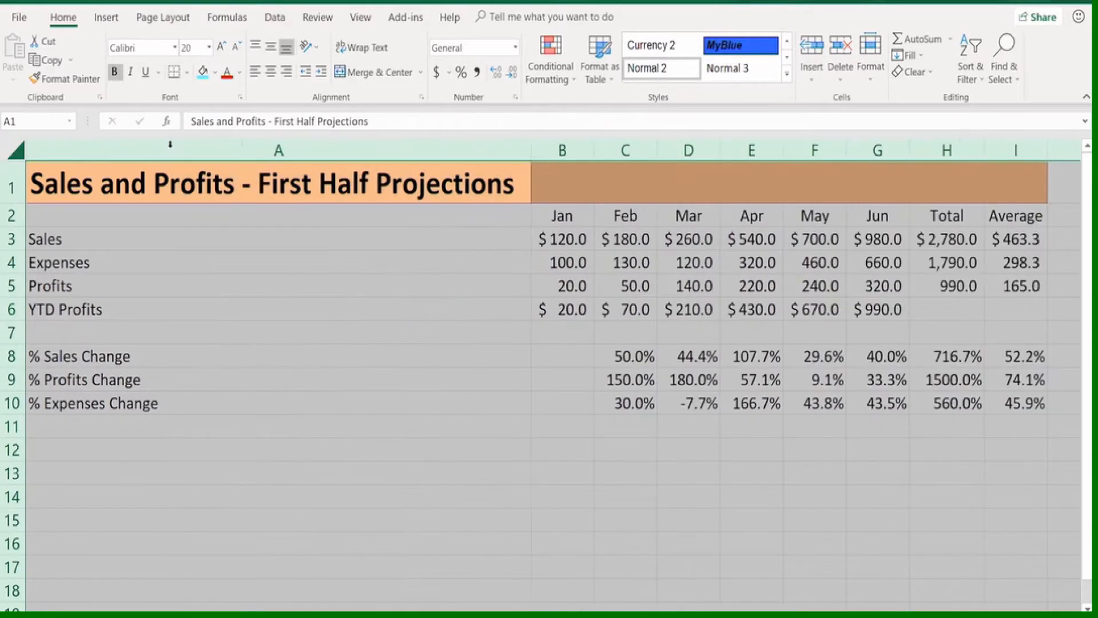
left_click(172, 179)
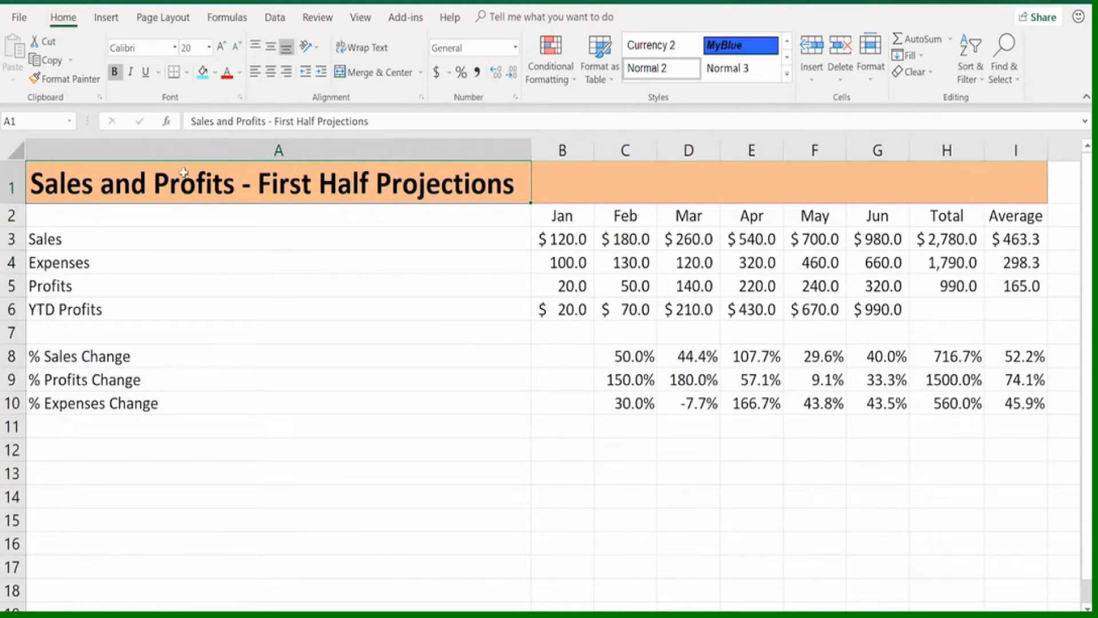
left_click_drag(243, 512, 242, 494)
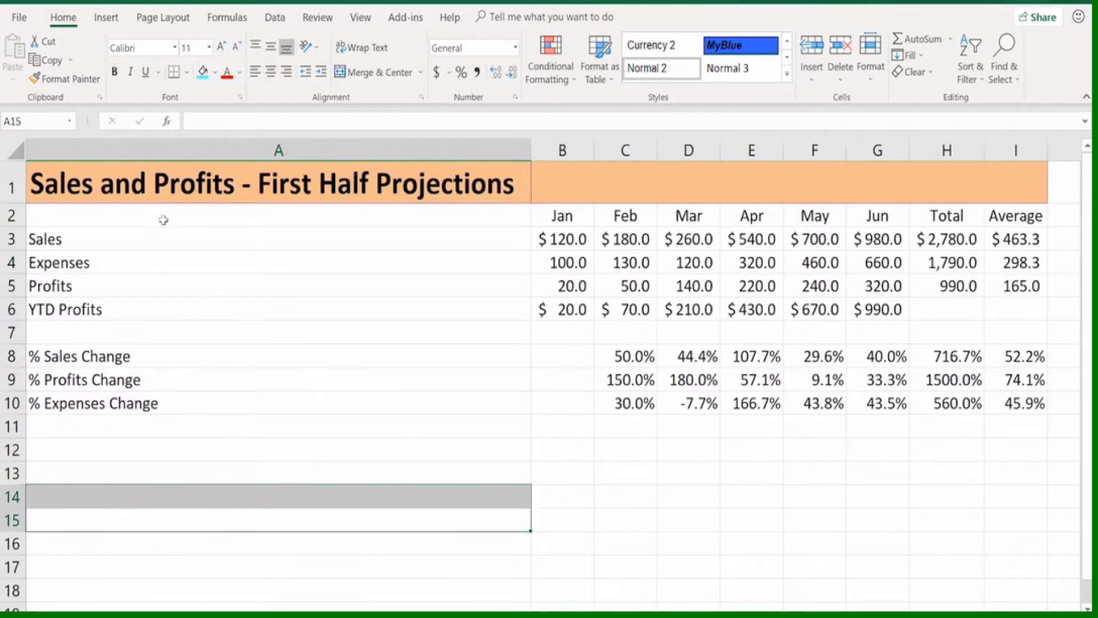
Merge and center the title across A1:I1, and AutoFit all columns of the sheet again
left_click_drag(105, 186, 1016, 174)
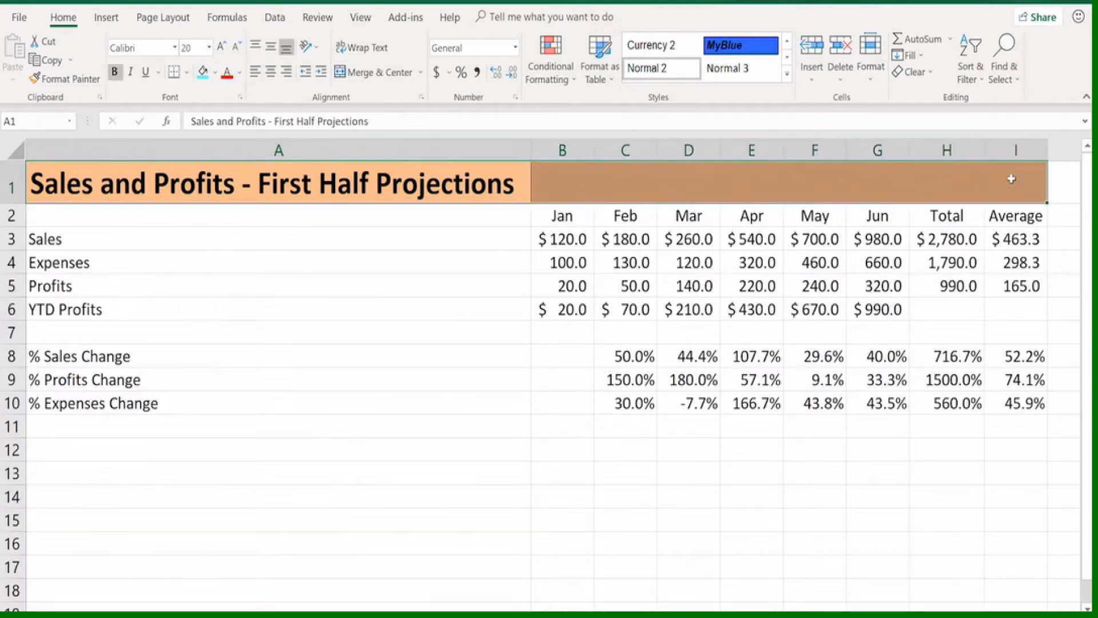
left_click(397, 78)
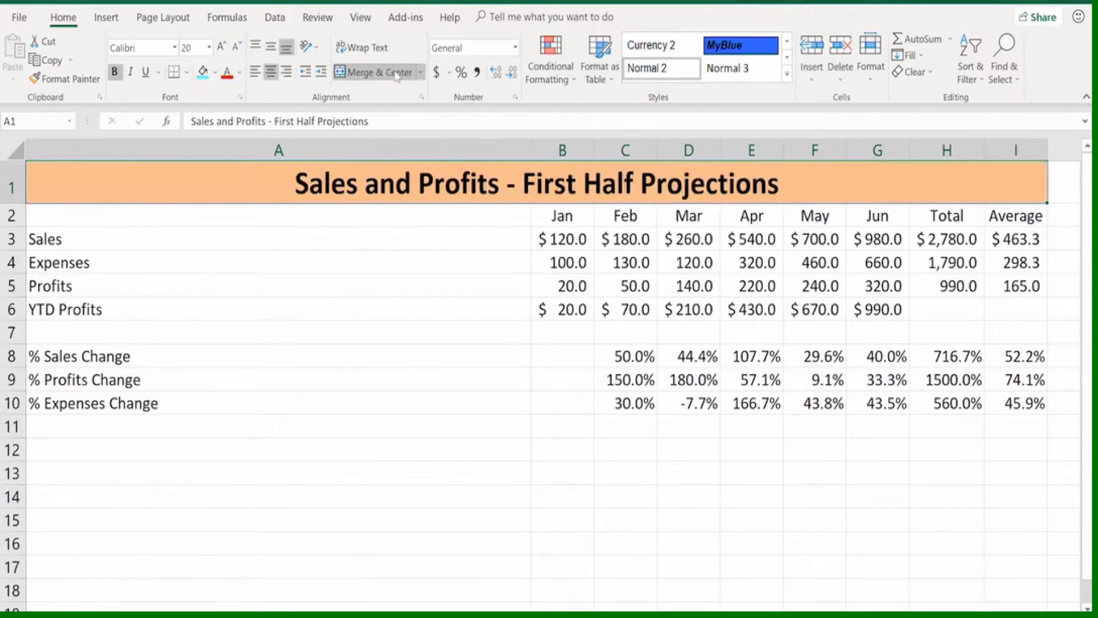
left_click(12, 147)
double_click(531, 149)
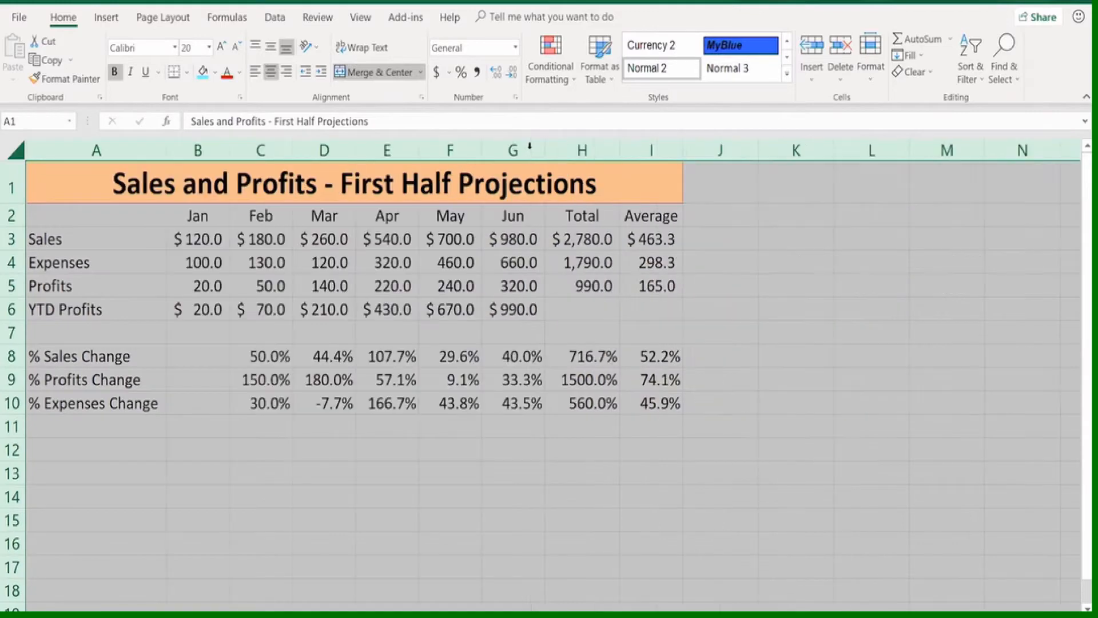
left_click(433, 281)
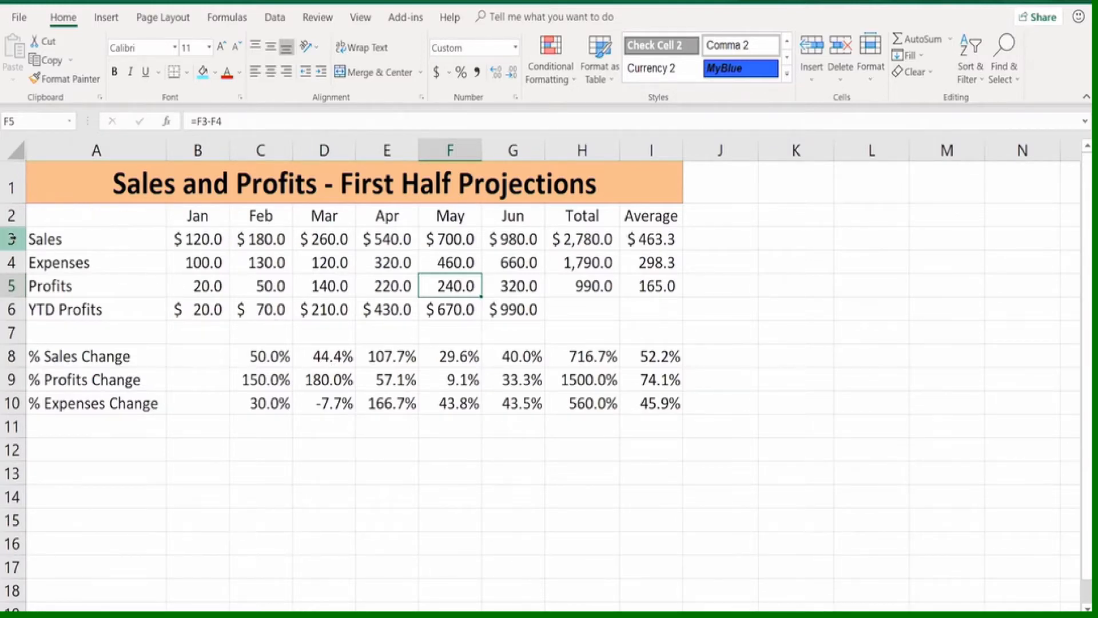
Make rows 3 through 6 much taller together, and vertically middle-align their contents
left_click_drag(11, 239, 6, 343)
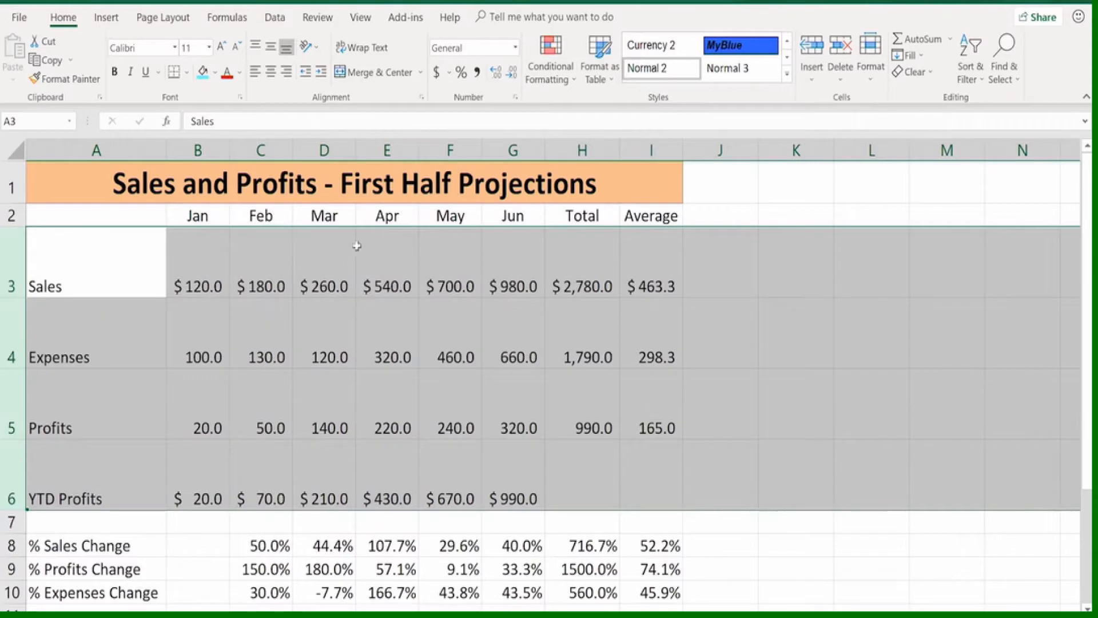
left_click_drag(10, 269, 7, 472)
left_click(270, 47)
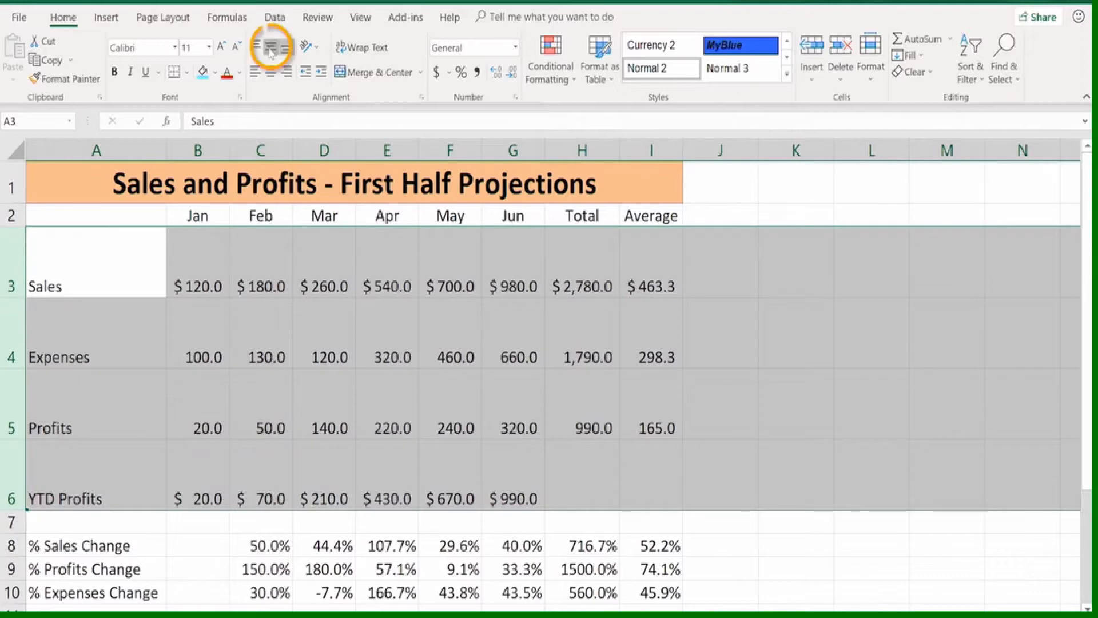
left_click(770, 267)
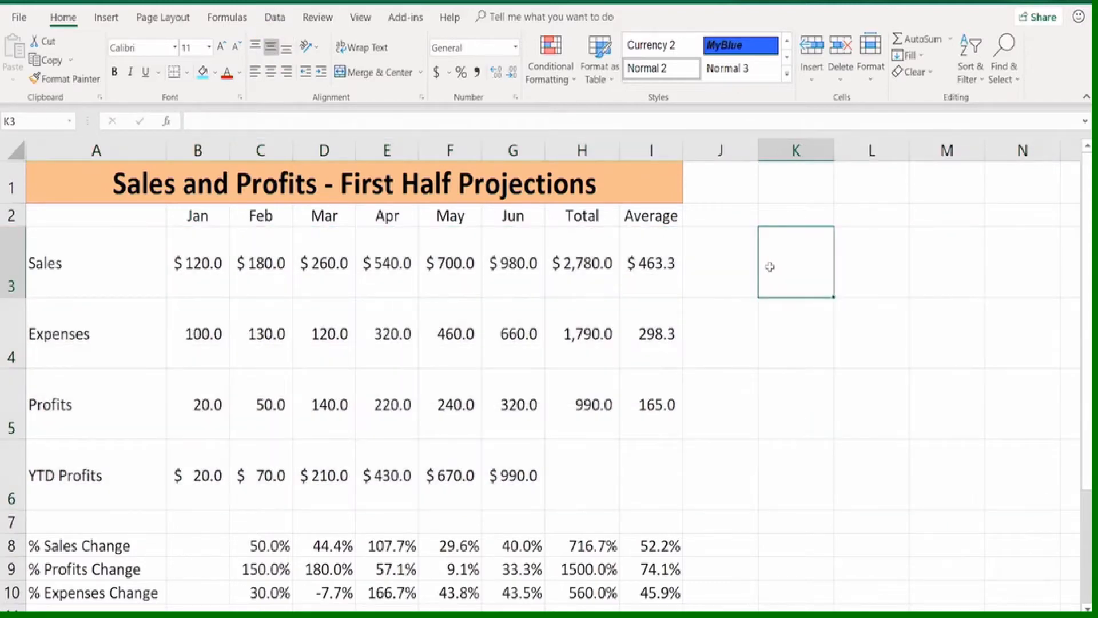
AutoFit the heights of all rows in the sheet
left_click(16, 151)
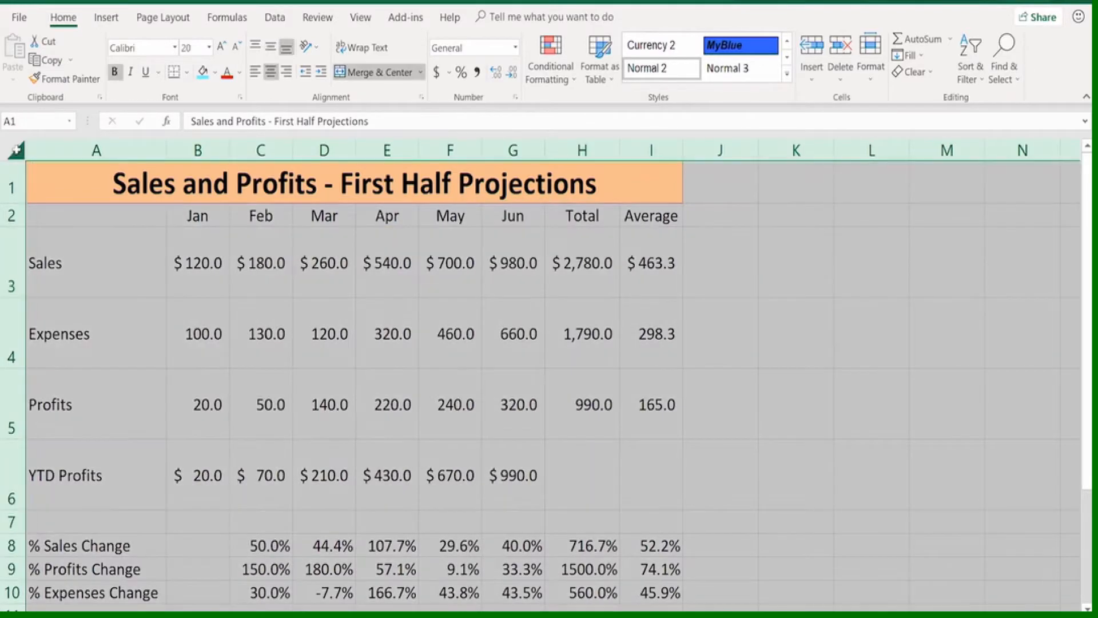
double_click(10, 225)
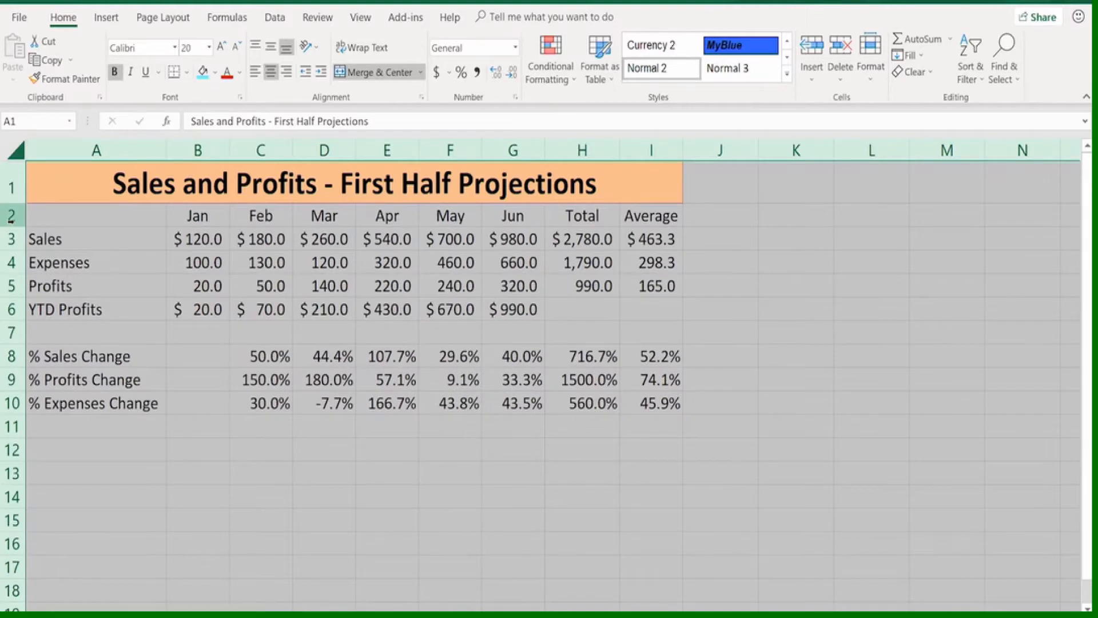
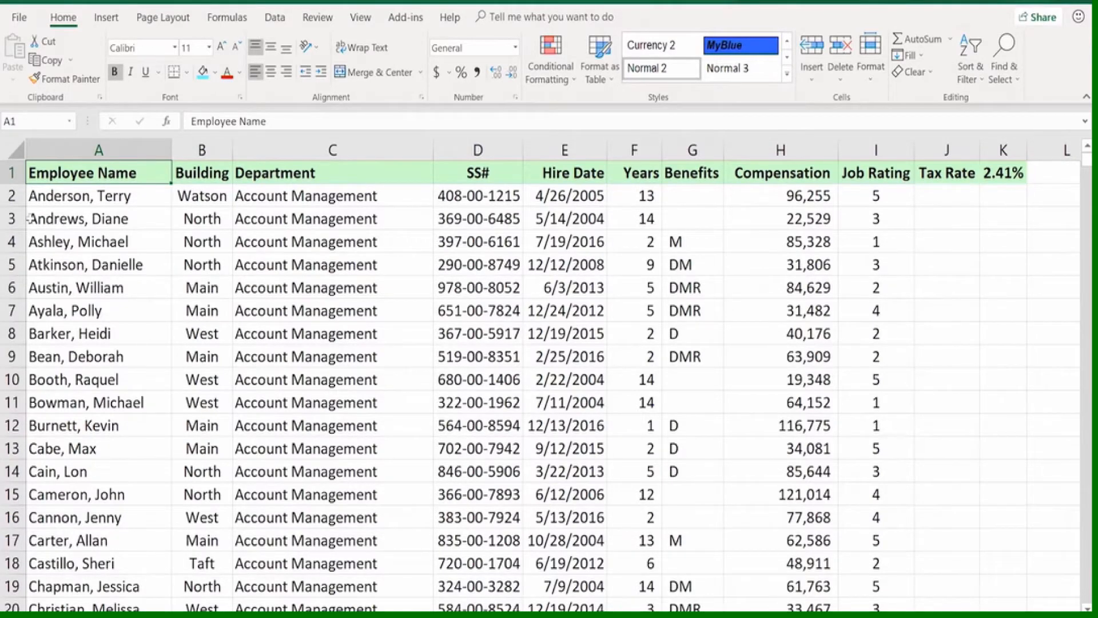
Insert an entire blank row above row 3, check the tables beside the employee list, and undo the insertion
right_click(11, 218)
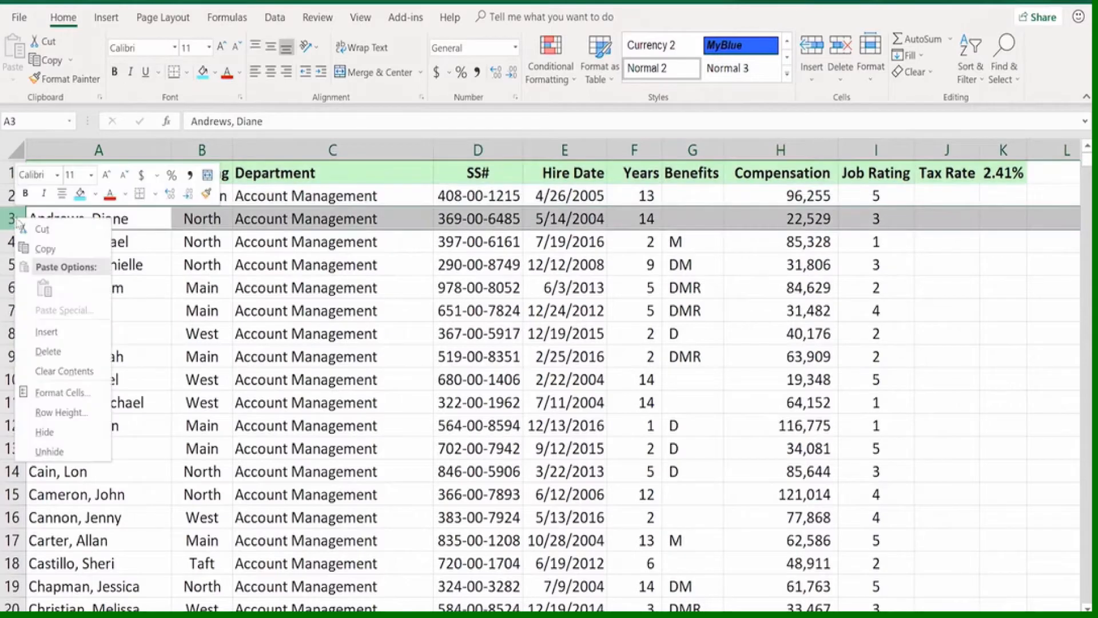
left_click(37, 333)
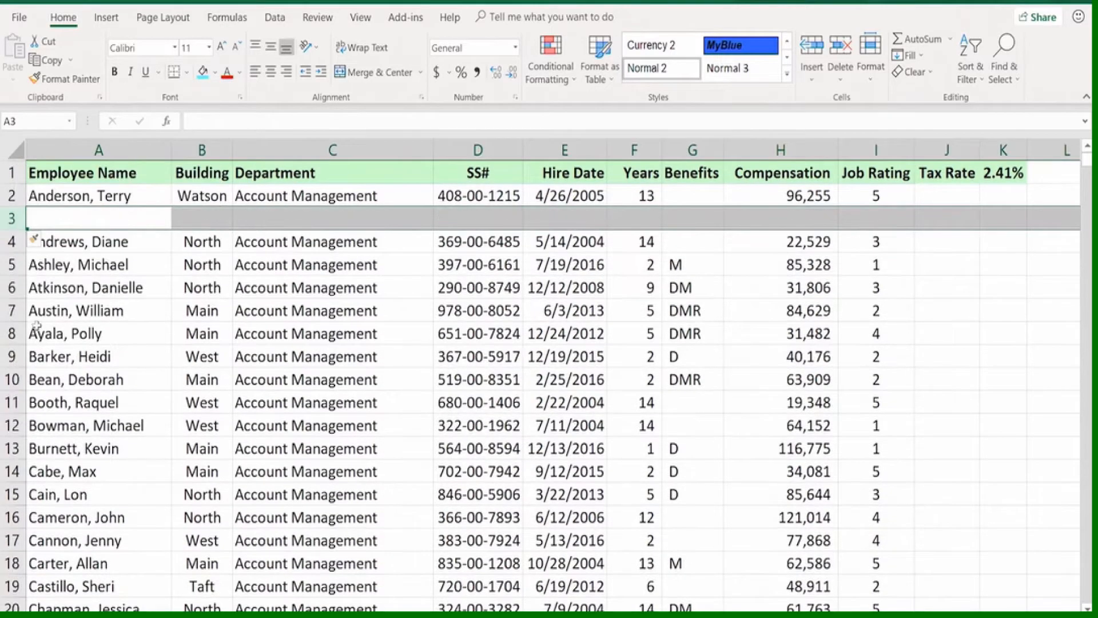
left_click(291, 400)
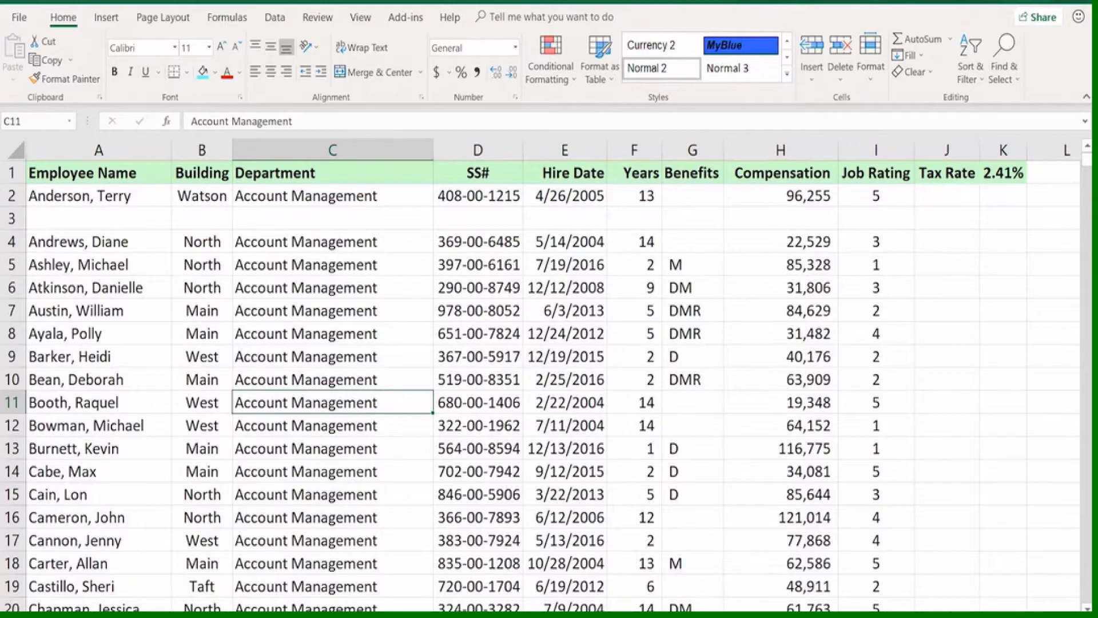
scroll(555, 375, "right", 3)
scroll(554, 375, "right", 6)
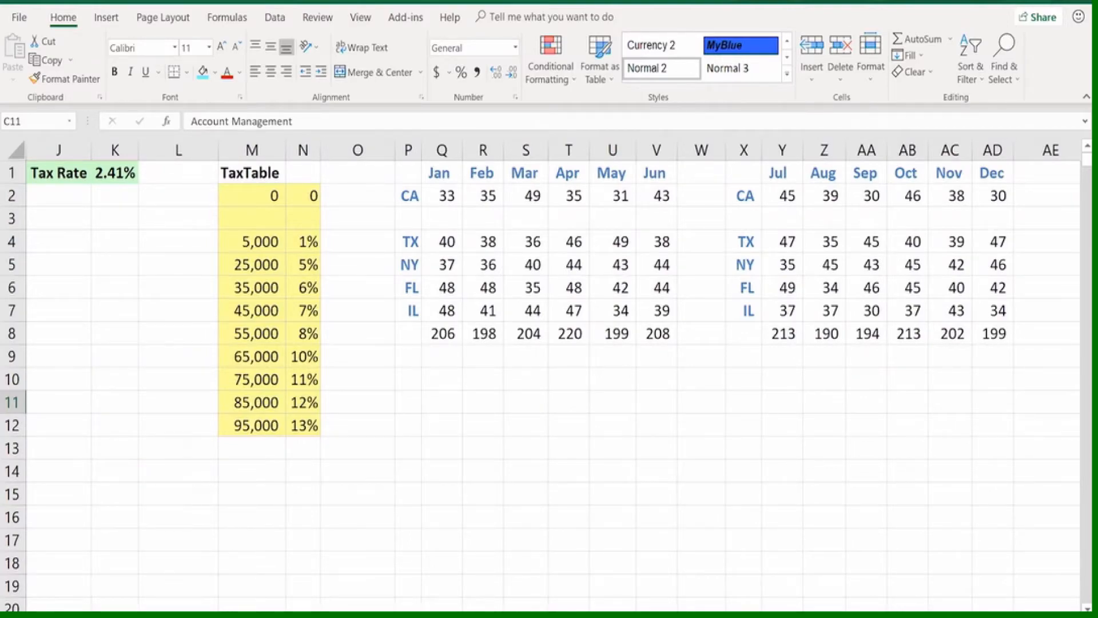
scroll(554, 374, "left", 9)
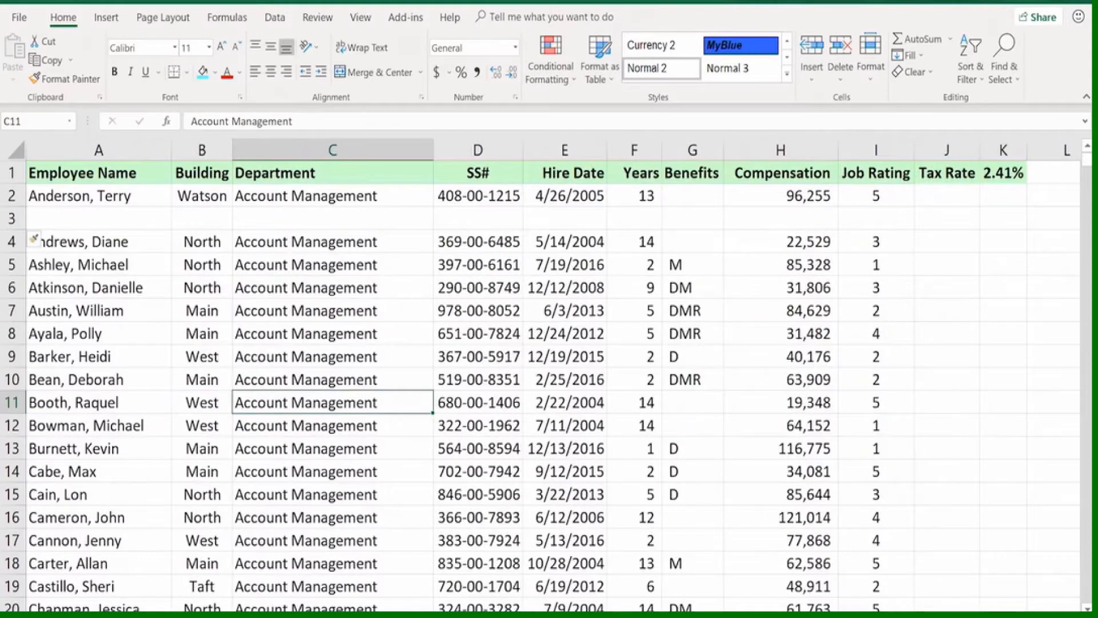
key("ctrl+z")
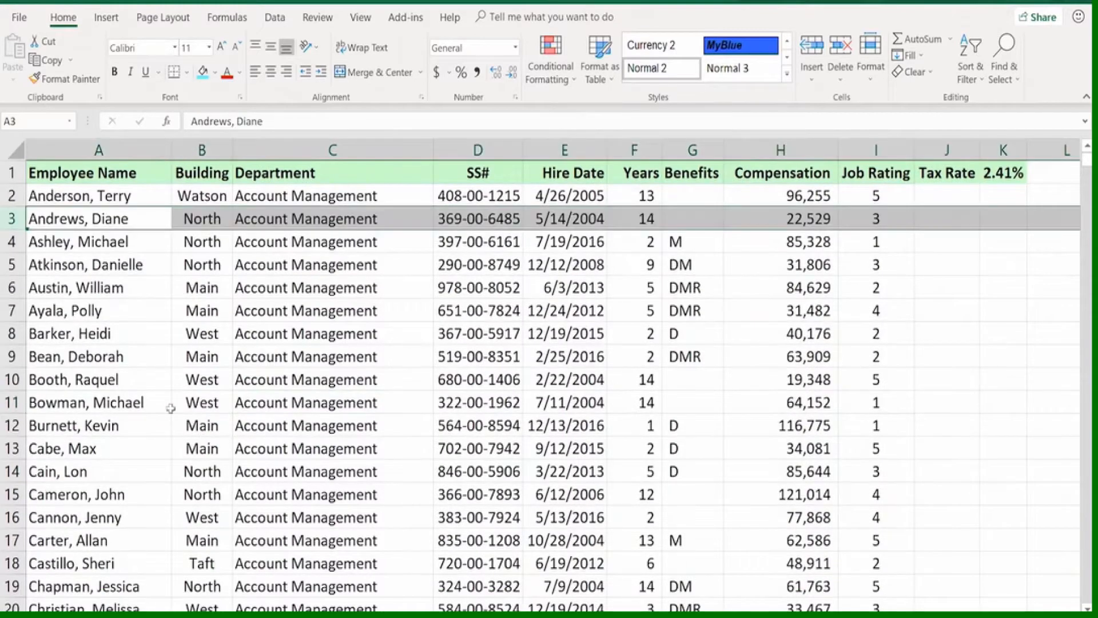
Insert blank cells at A3:I3 only, shifting cells down, and delete those blank cells after checking the neighbouring tables
left_click_drag(131, 214, 851, 220)
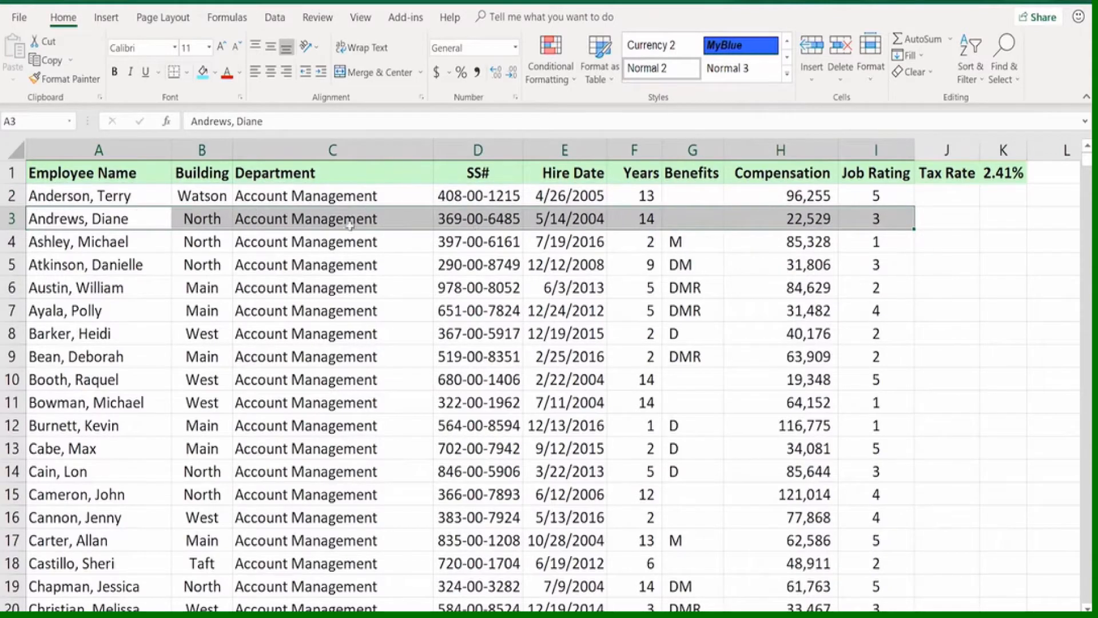
right_click(390, 216)
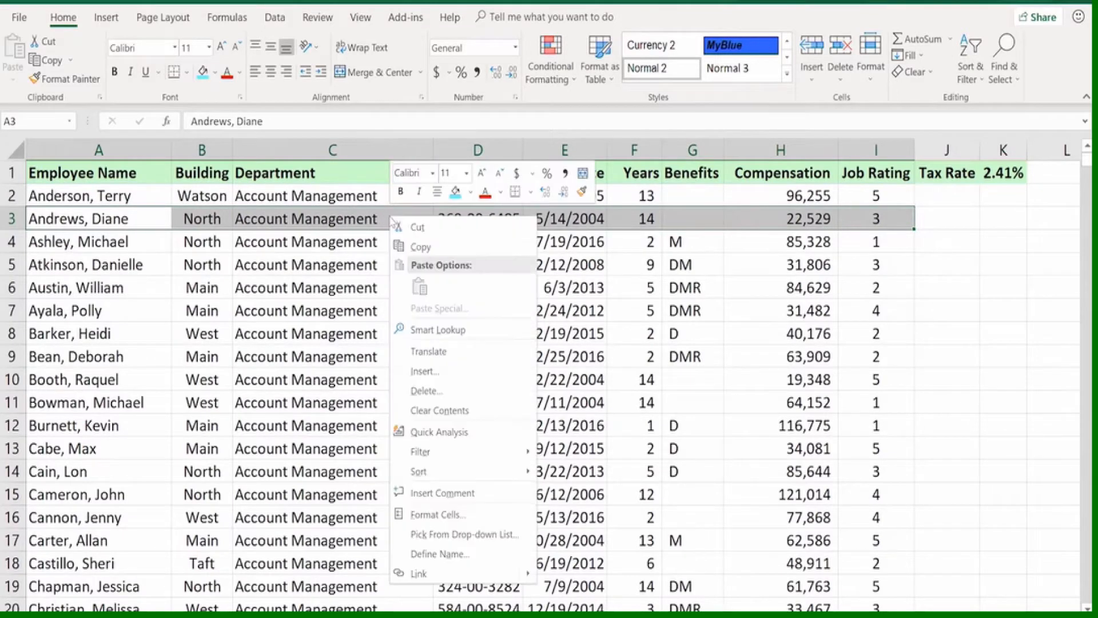
left_click(422, 373)
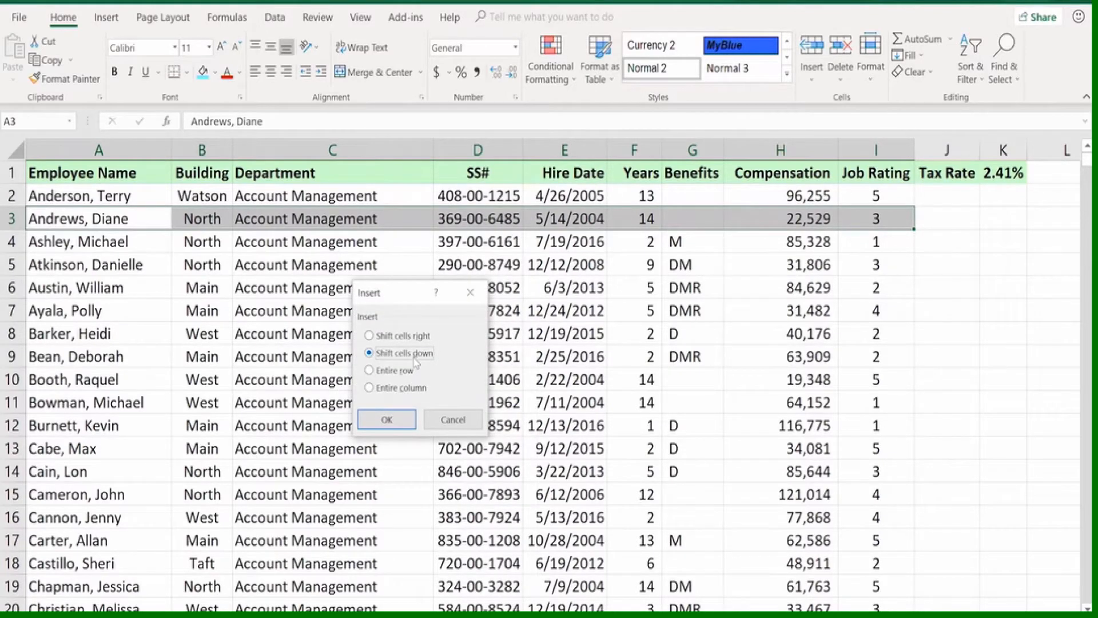
left_click(386, 420)
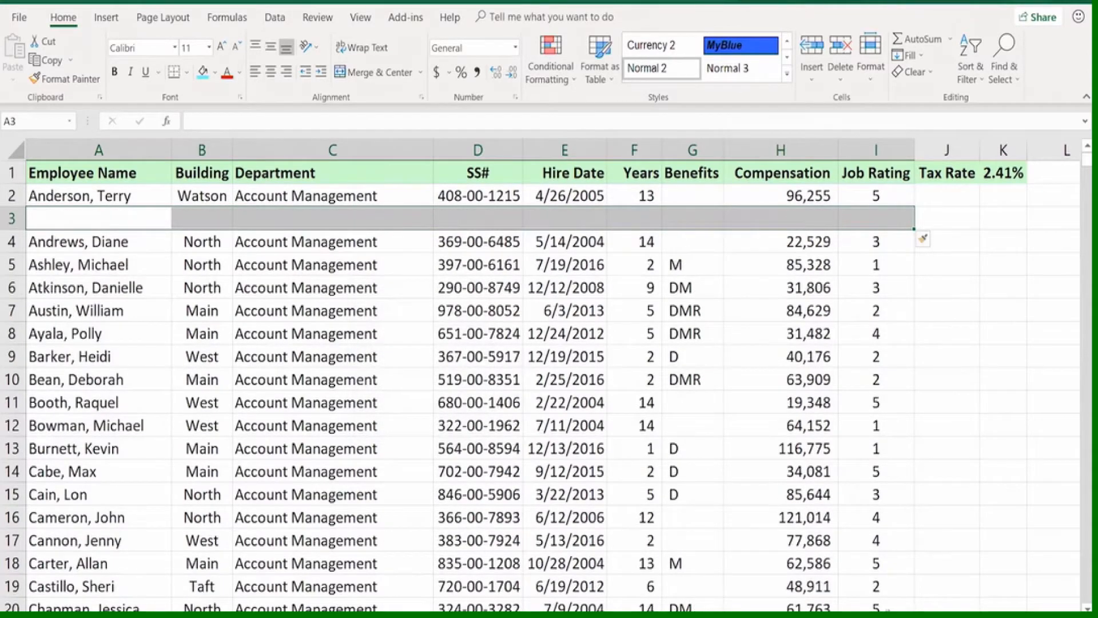
scroll(549, 372, "right", 5)
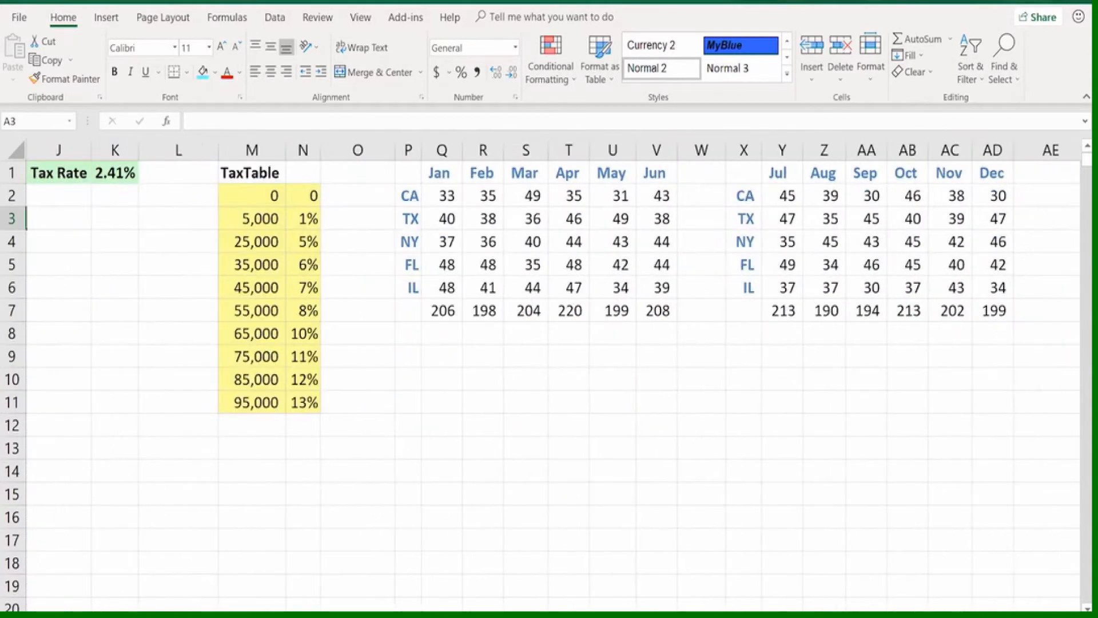
scroll(549, 372, "left", 5)
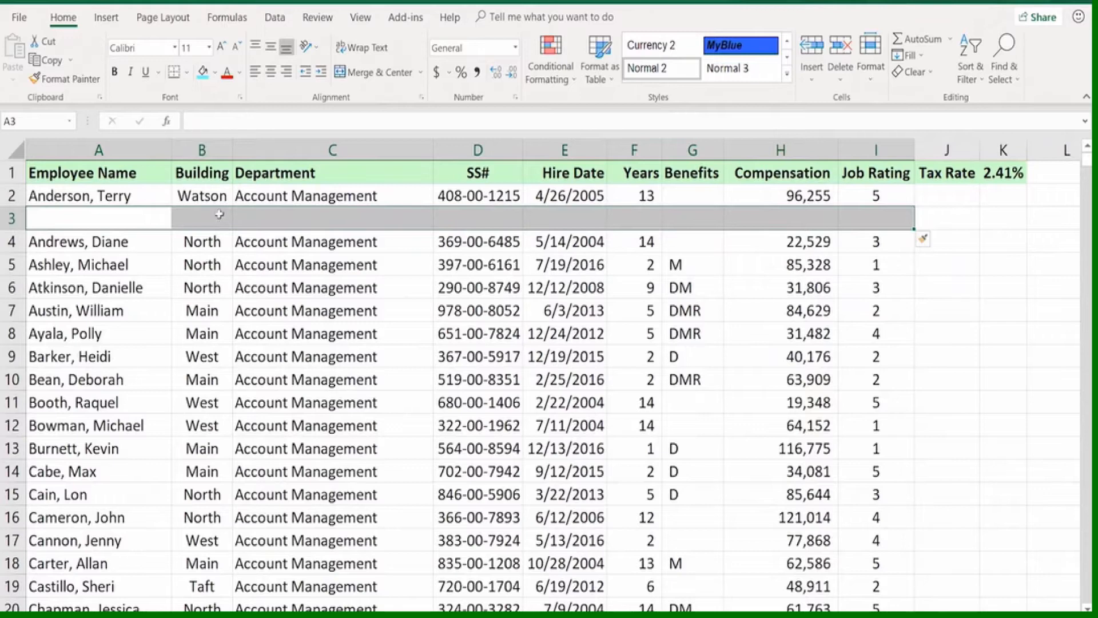
key("ctrl+minus")
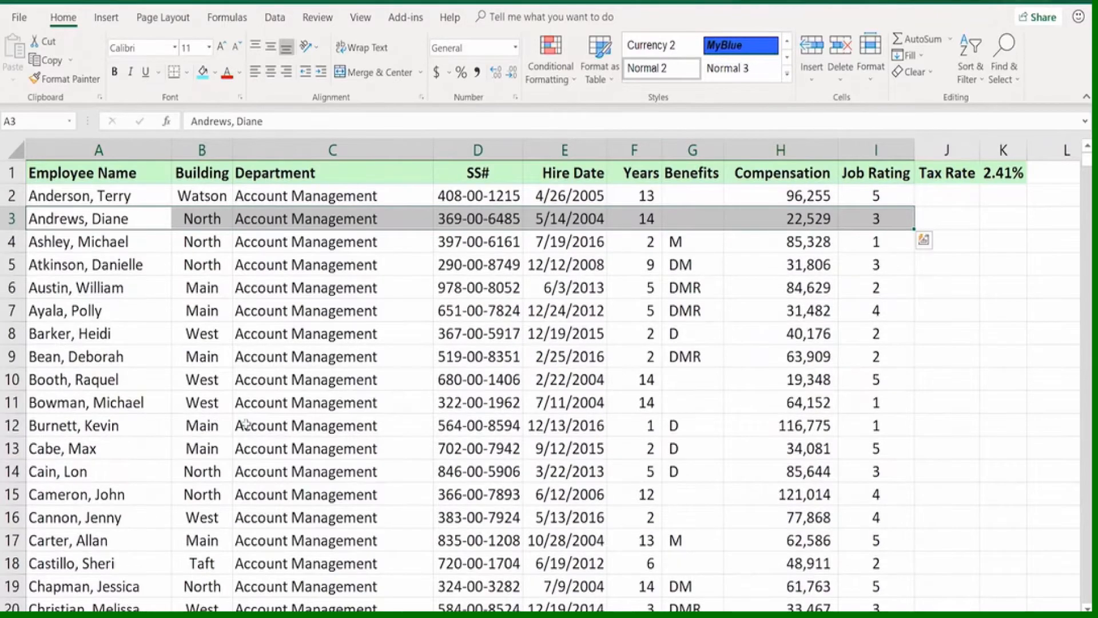
Delete the entire row 5, check the tax and monthly tables beside the list, and undo the deletion
left_click(122, 264)
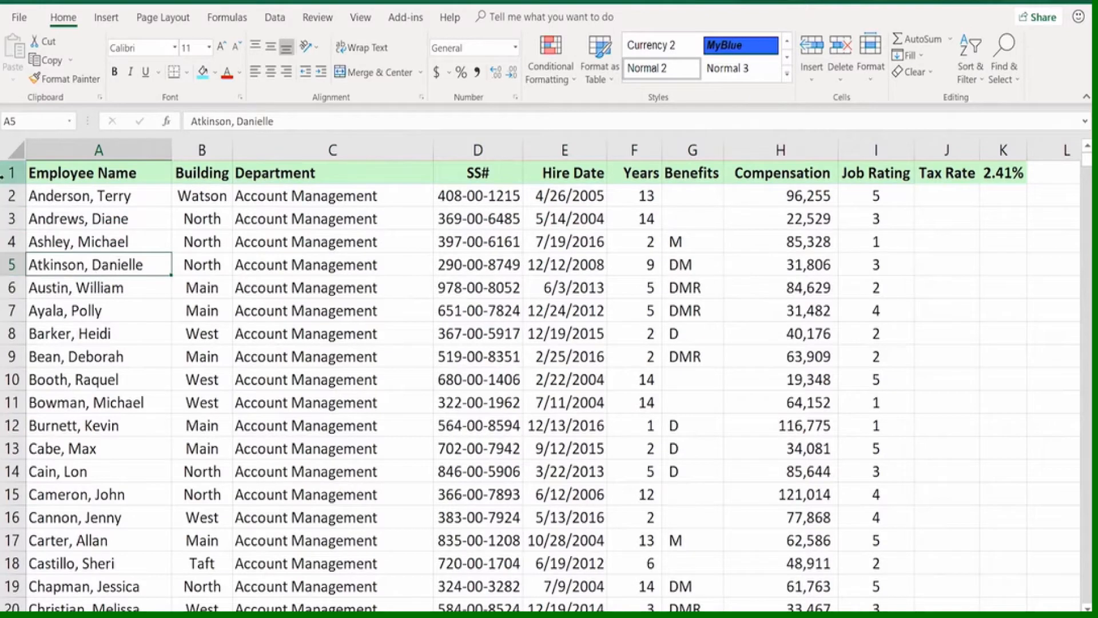
left_click(10, 265)
right_click(11, 264)
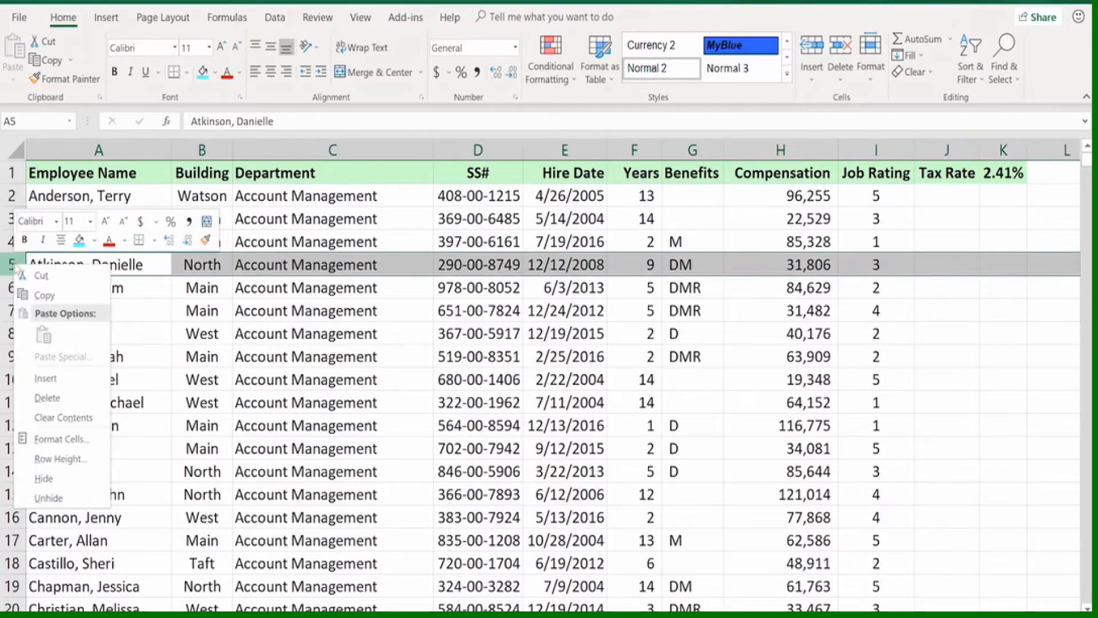
left_click(46, 399)
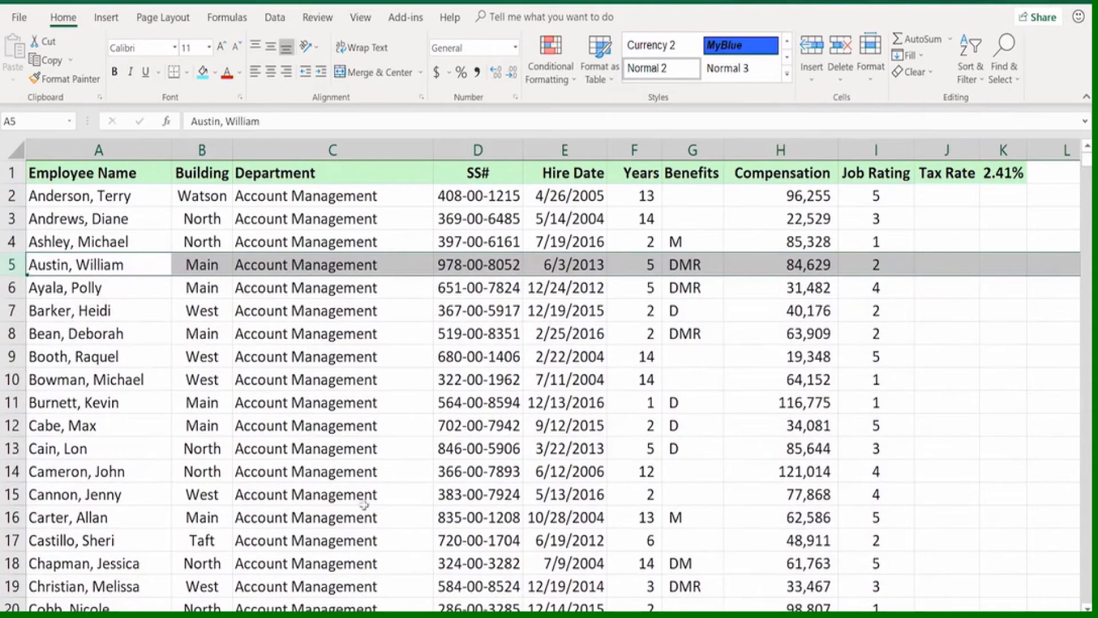
scroll(554, 377, "right", 5)
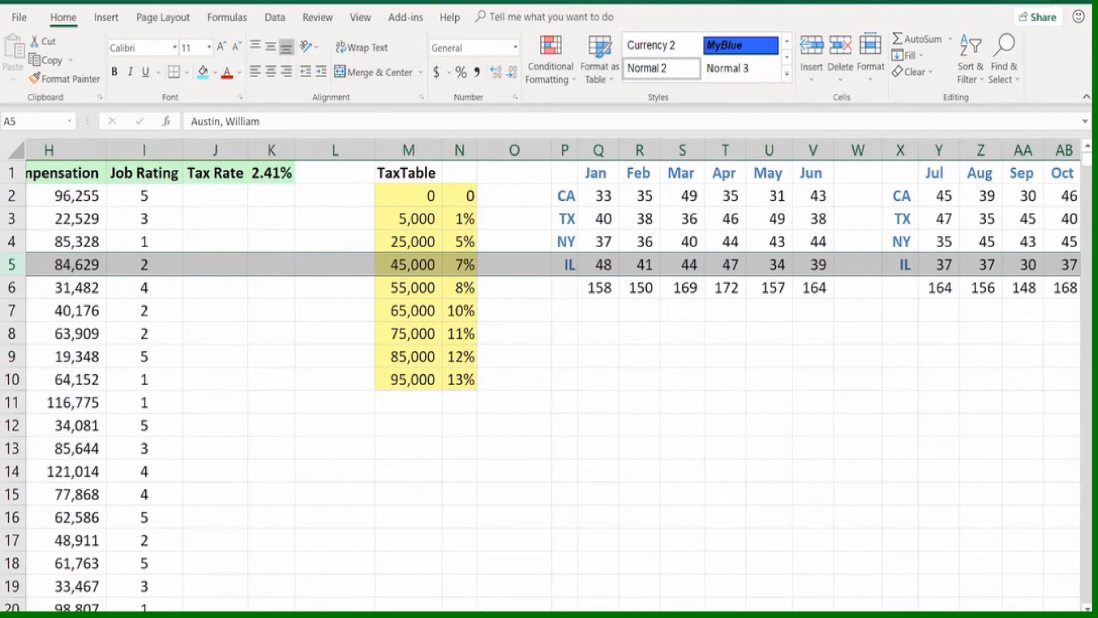
scroll(851, 604, "left", 1)
left_click(517, 428)
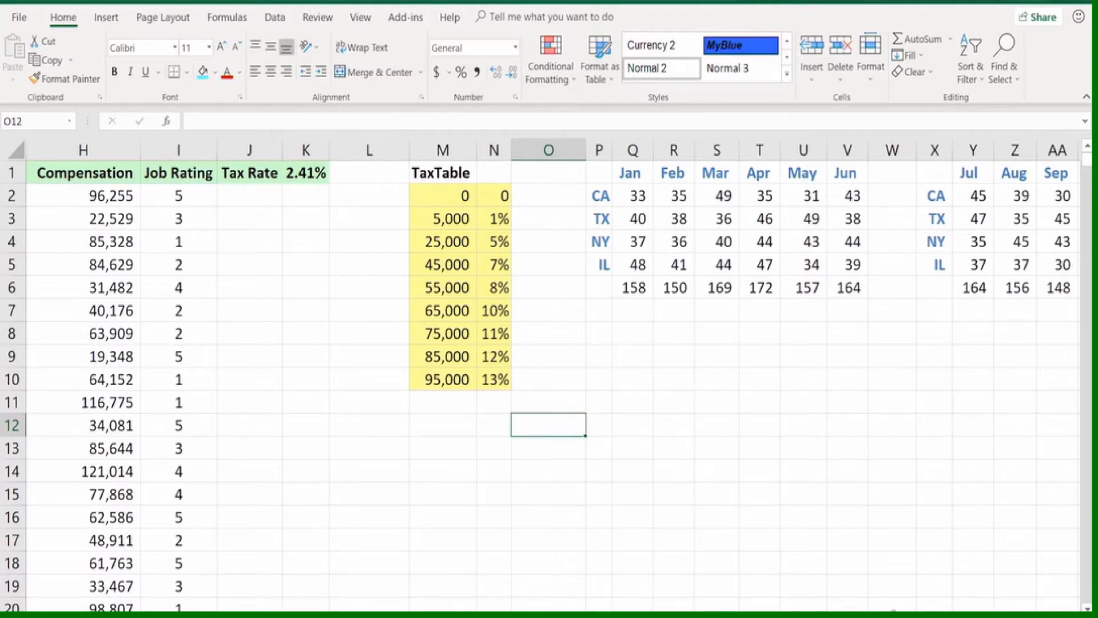
scroll(549, 372, "left", 5)
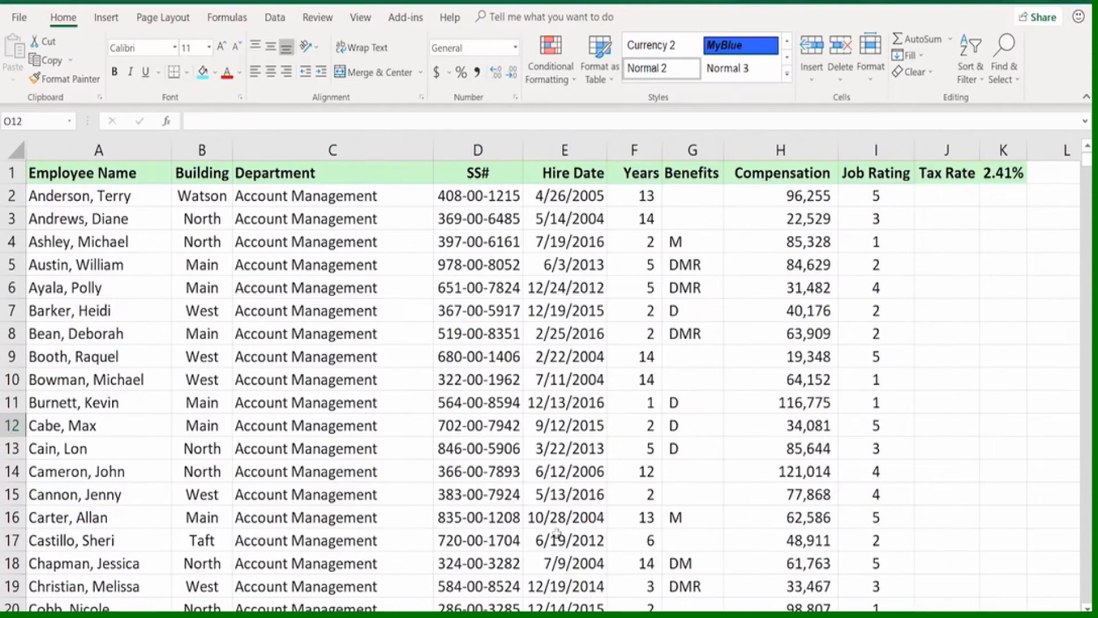
key("ctrl+z")
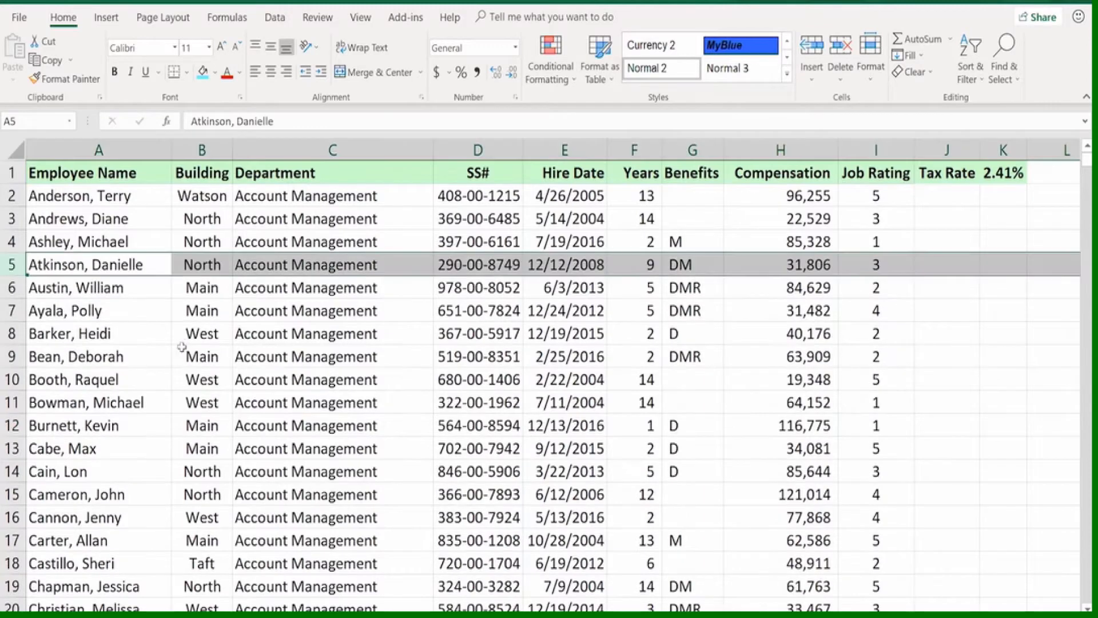
Delete only the employee record in A5:I5, shifting cells up, and check the tables beside the list
left_click(111, 260)
left_click_drag(111, 260, 860, 268)
right_click(859, 262)
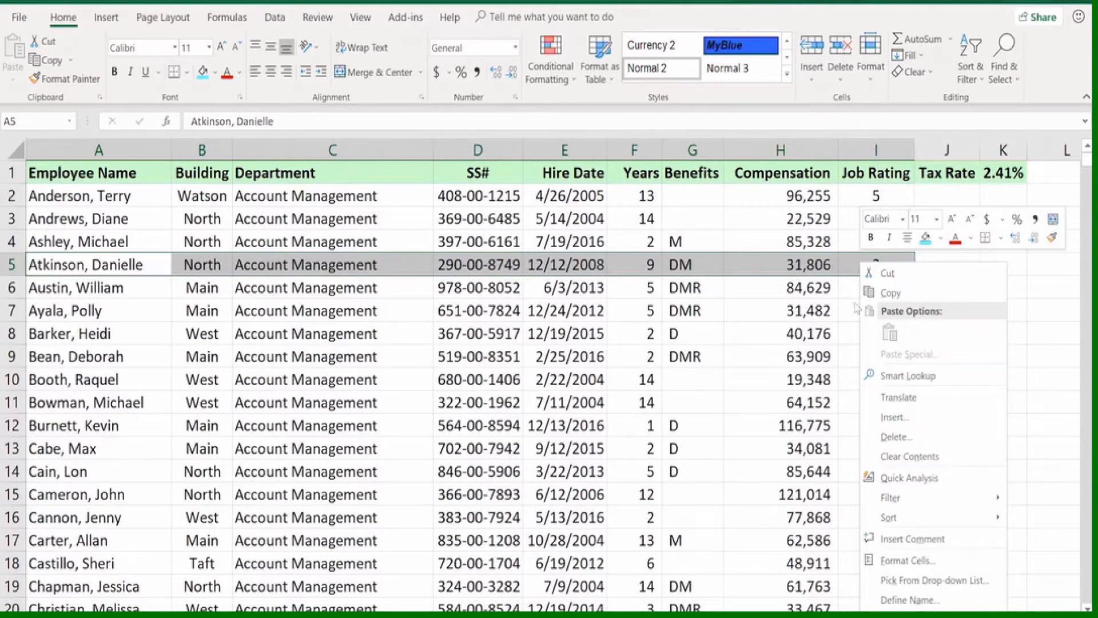
left_click(881, 438)
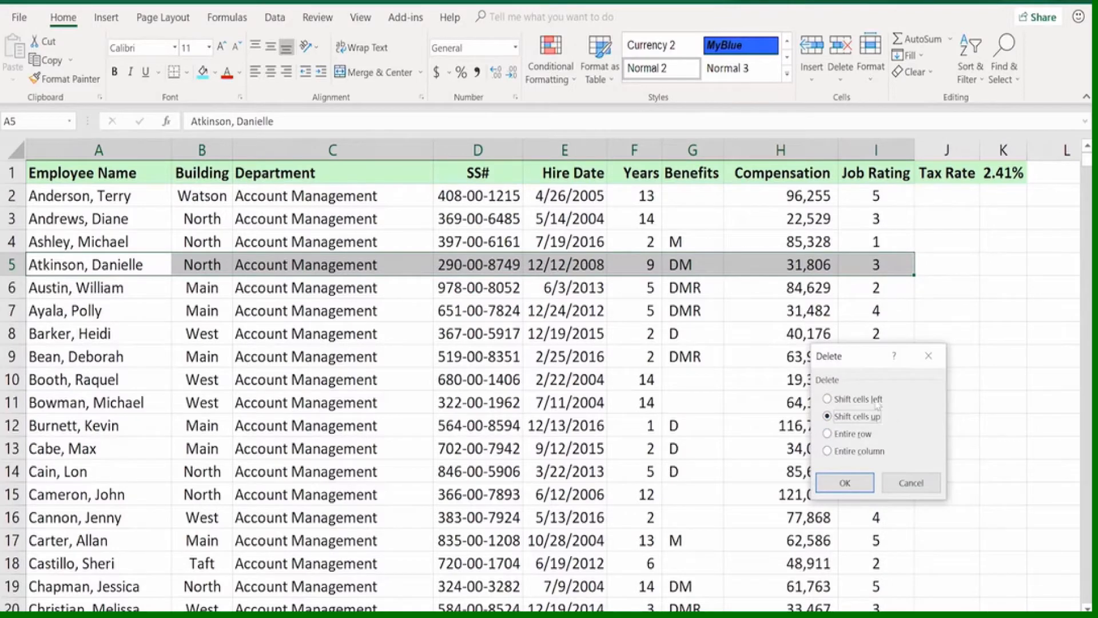
left_click(841, 486)
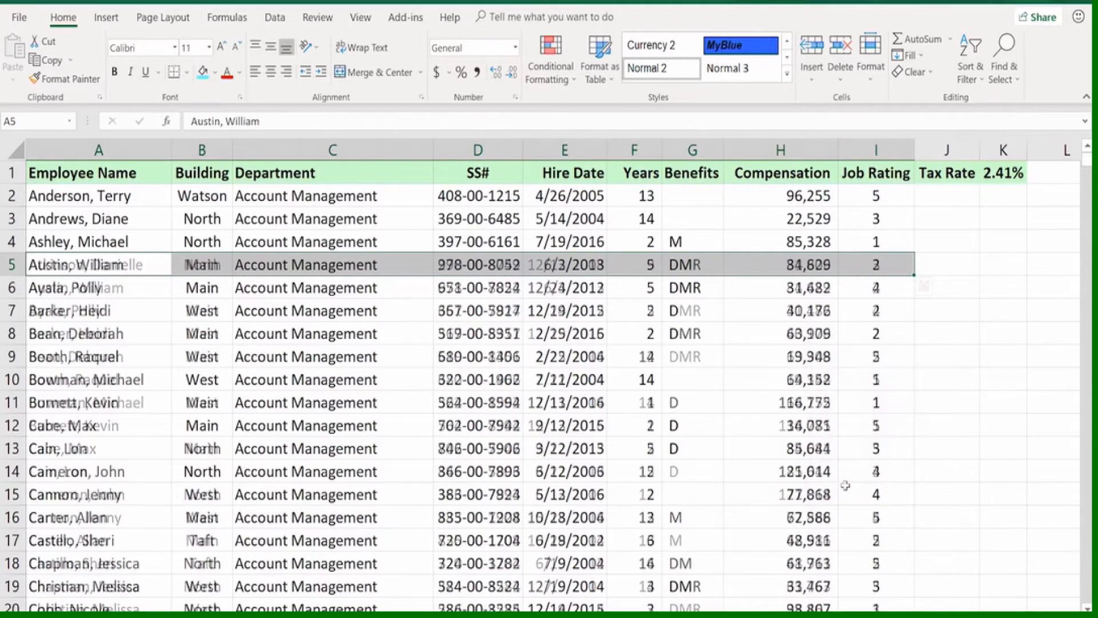
scroll(840, 486, "right", 2)
scroll(548, 375, "right", 4)
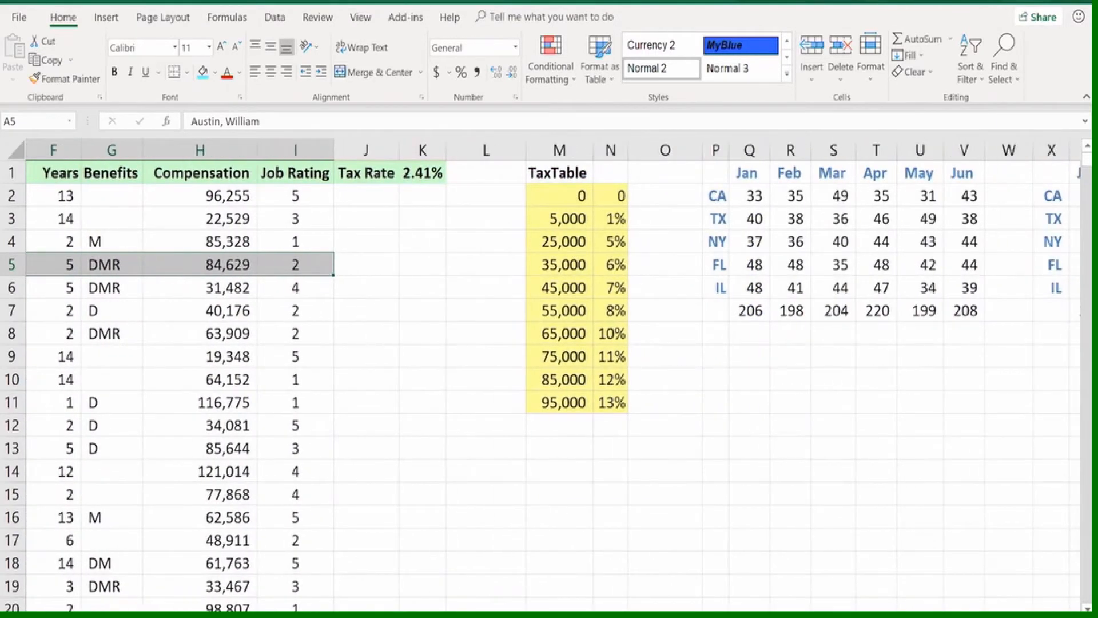
scroll(547, 375, "left", 5)
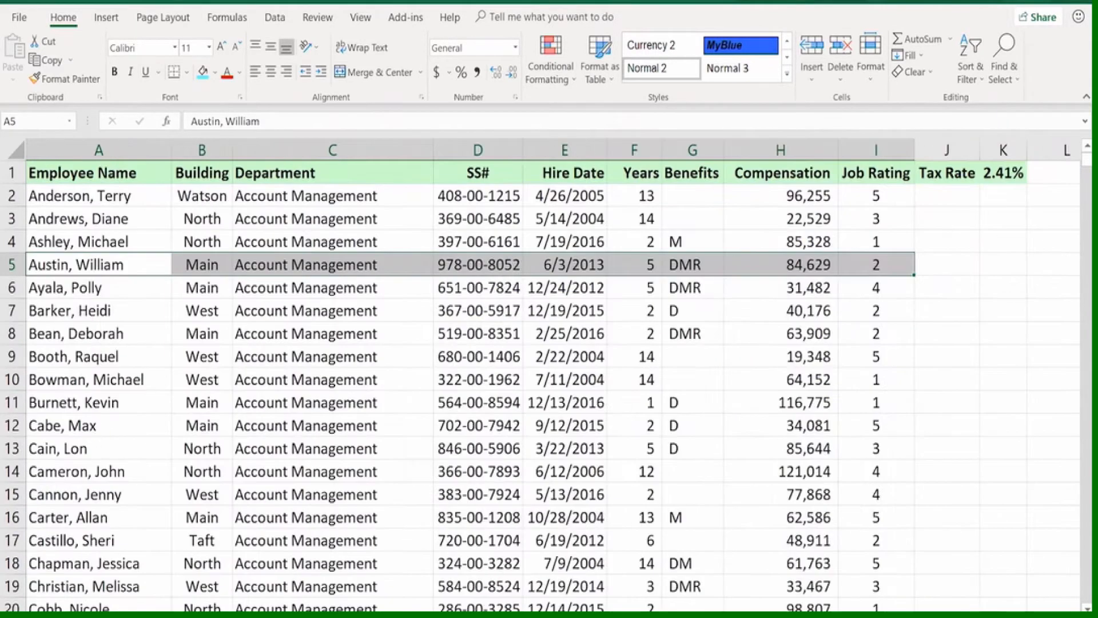
left_click(291, 353)
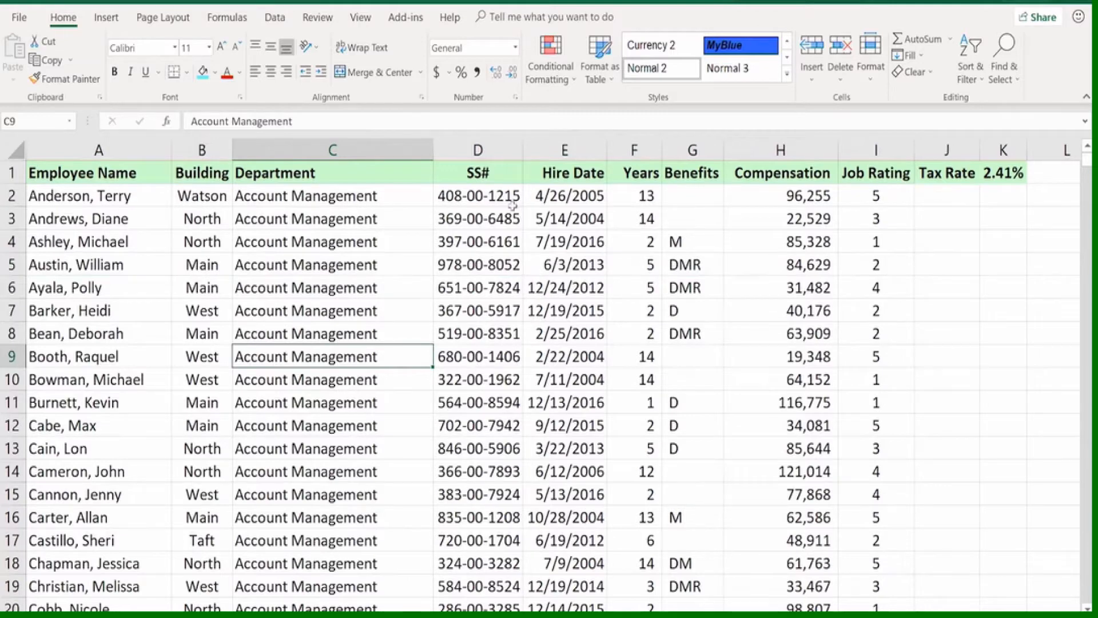
Insert a blank column before the SS# column and select its header cell D1
left_click(479, 150)
right_click(482, 150)
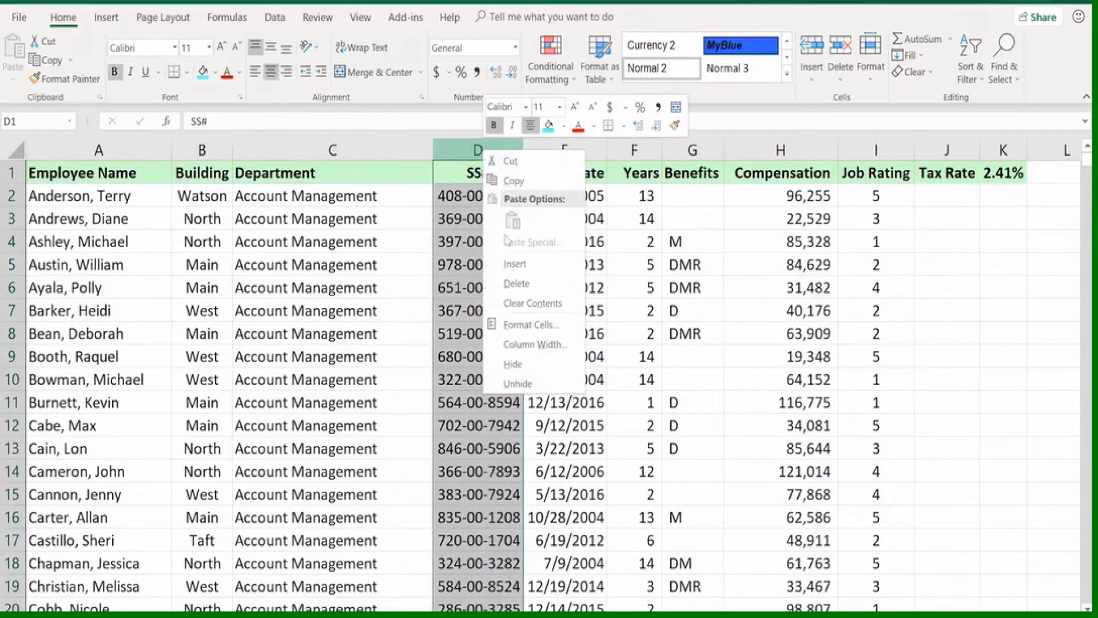
left_click(515, 264)
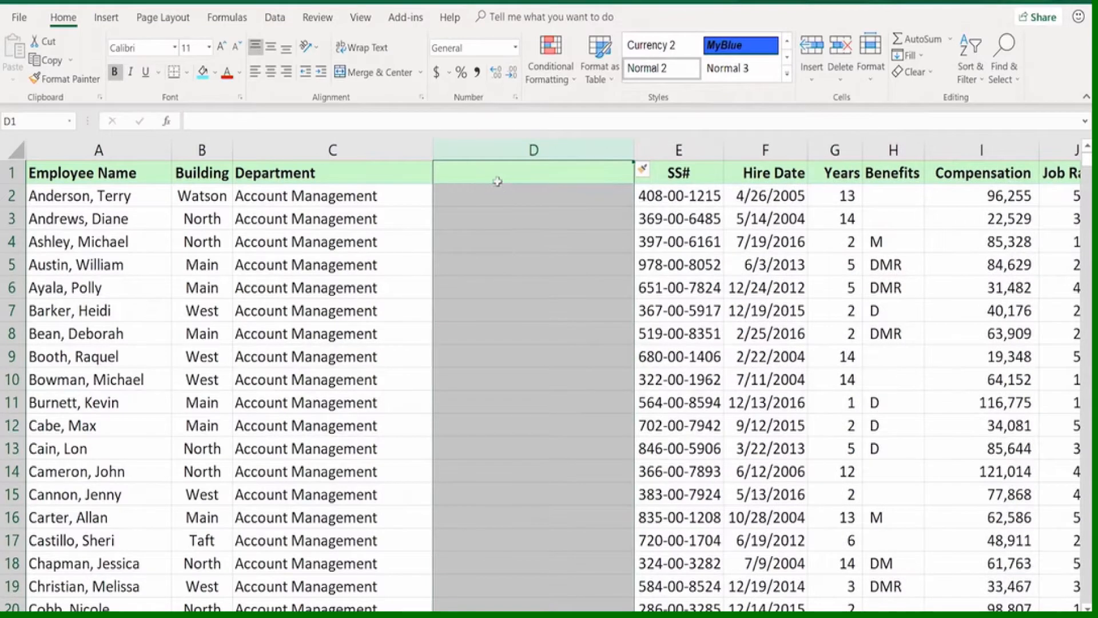
left_click(494, 172)
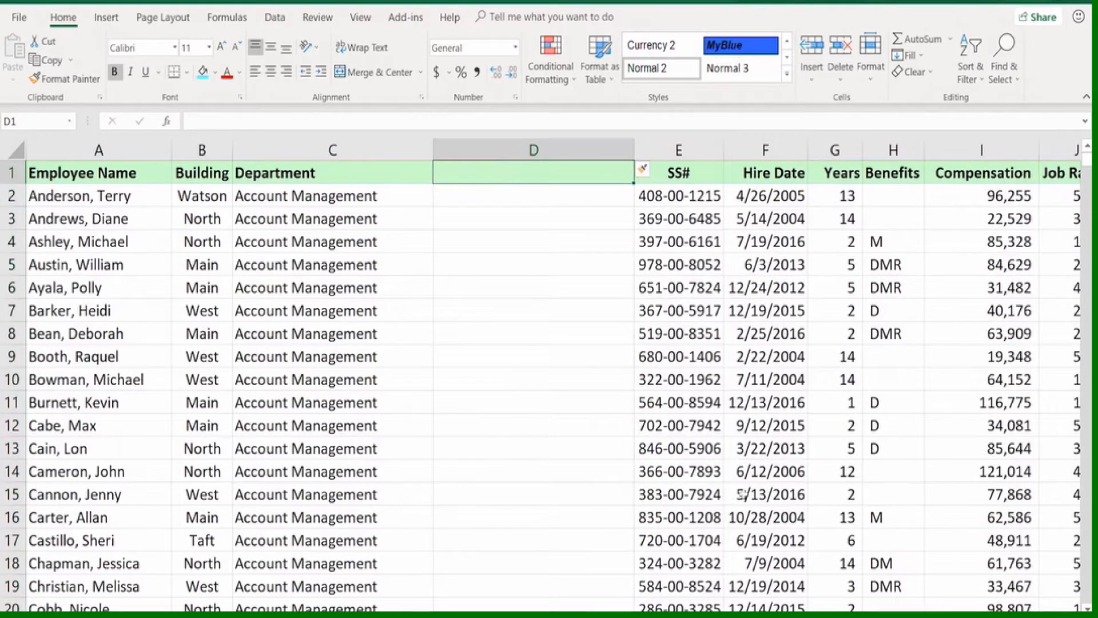
Delete the blank column D between Department and SS#
left_click(535, 150)
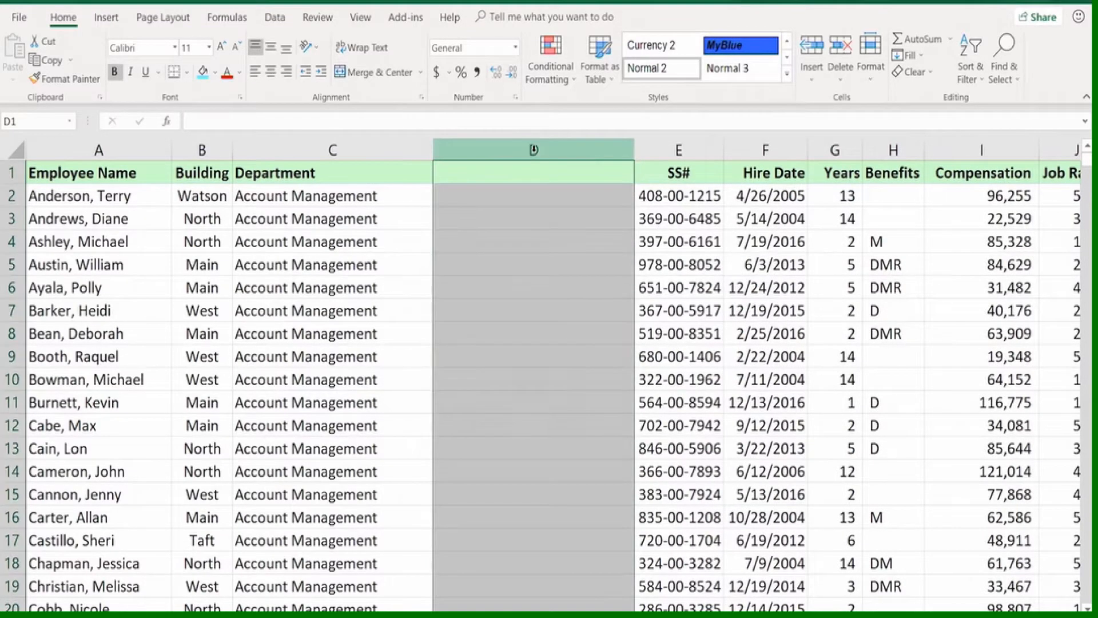
right_click(535, 152)
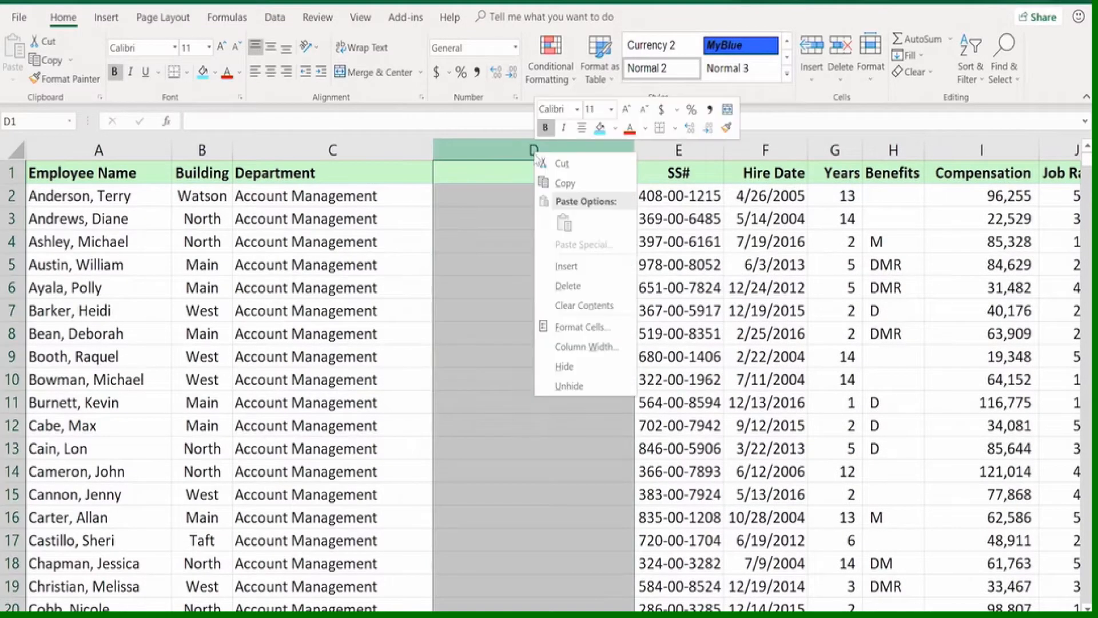
left_click(568, 286)
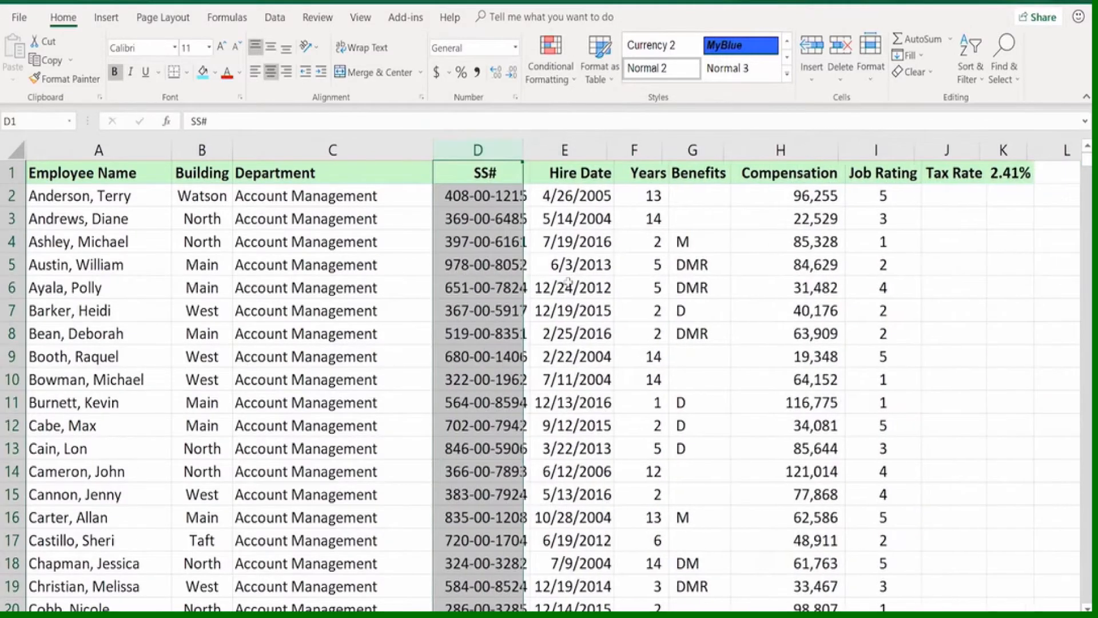
left_click(264, 244)
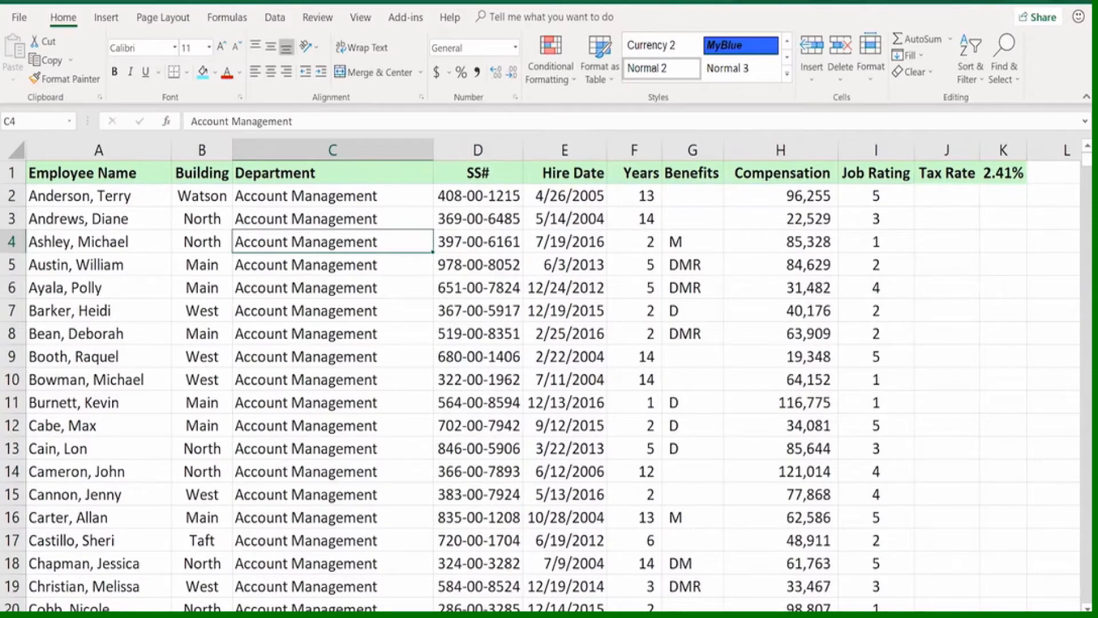
Switch to the unsorted employee sheet with Glover in row 2 and hide the SS# column D
left_click(269, 615)
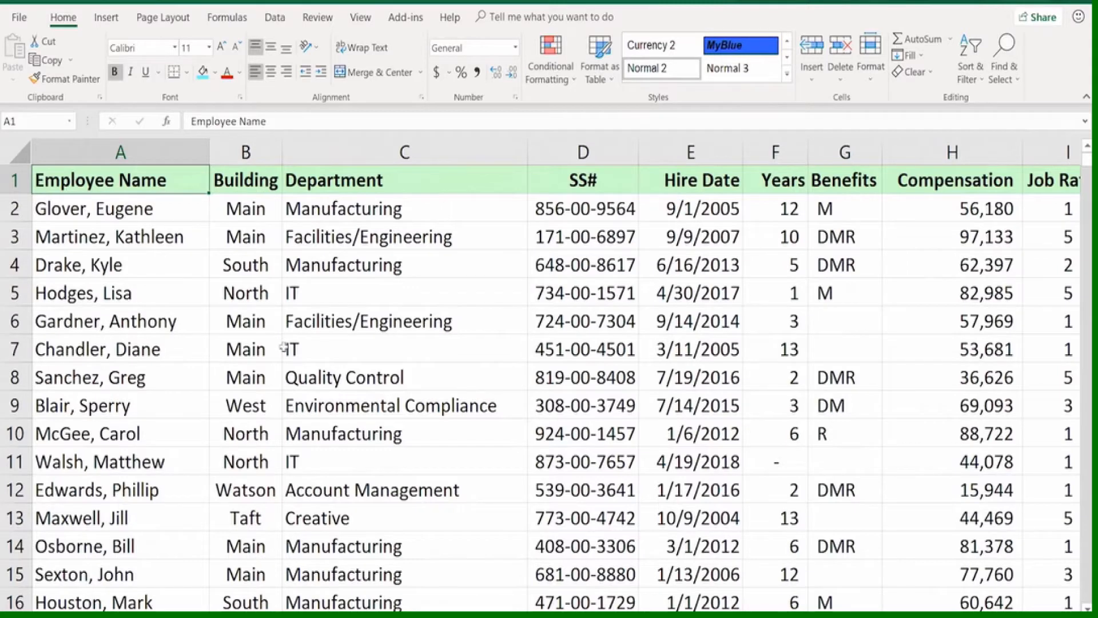
right_click(584, 151)
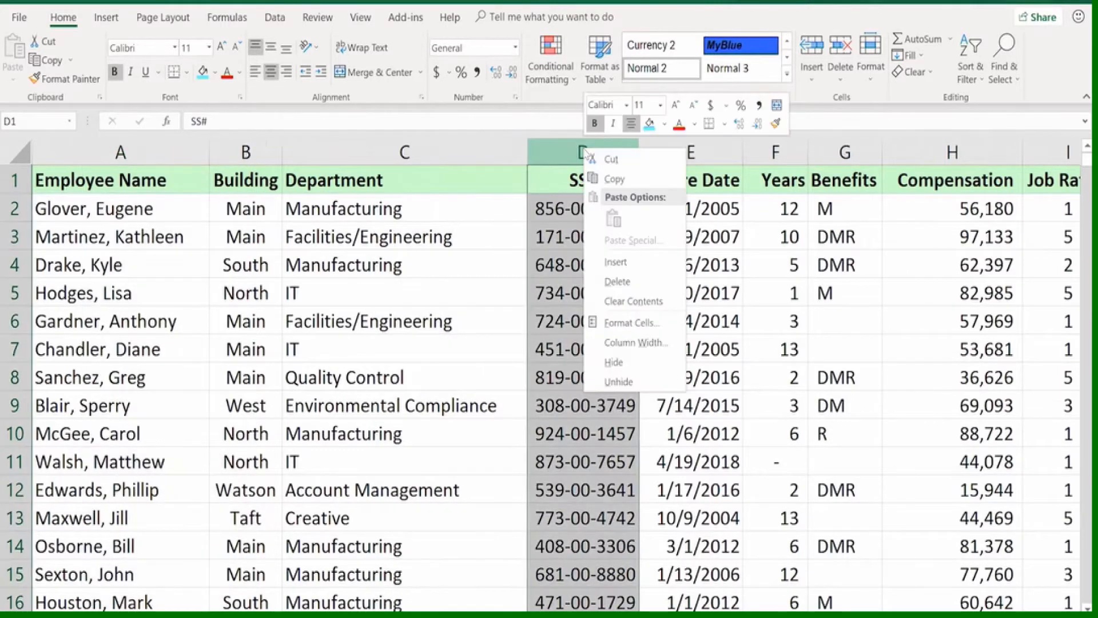
left_click(613, 362)
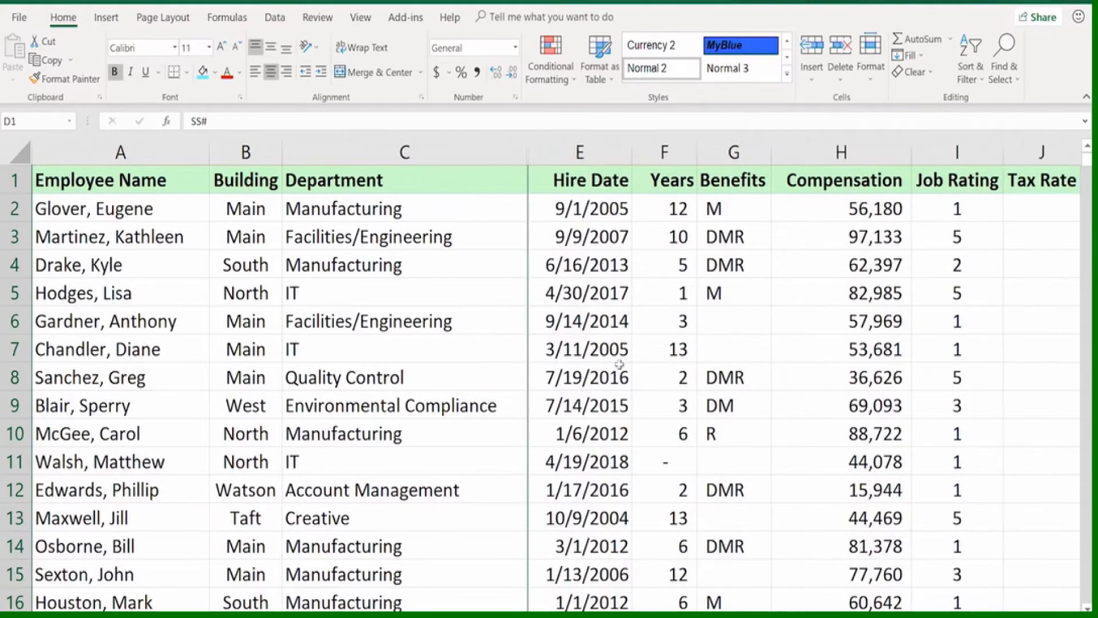
left_click(620, 366)
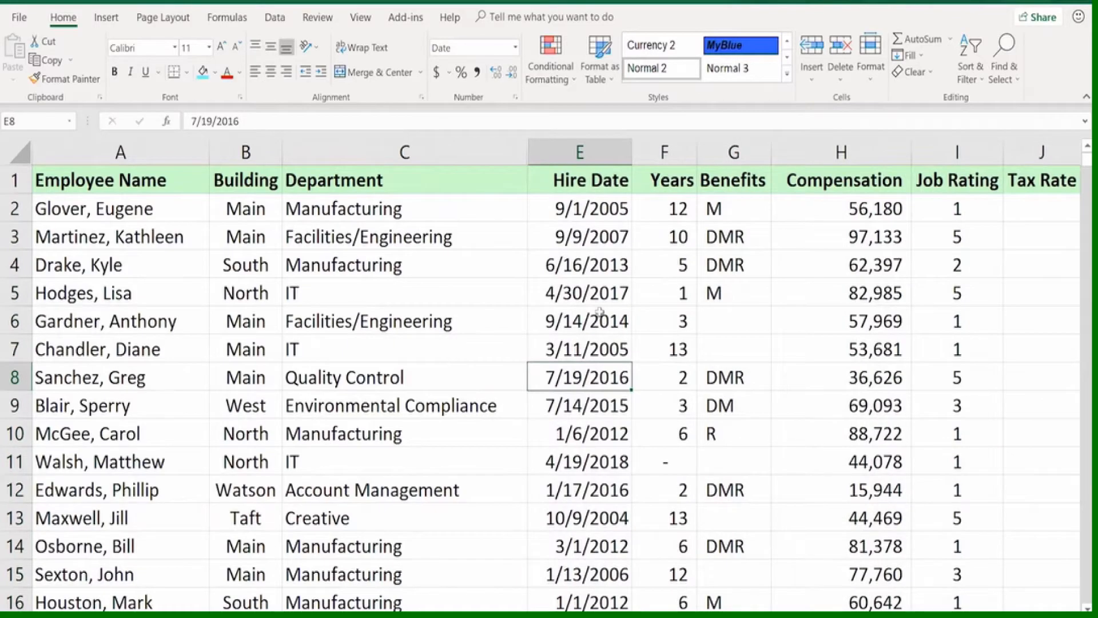
Preview how the employee list would print with the SS# column hidden, and return to the worksheet
key("ctrl+p")
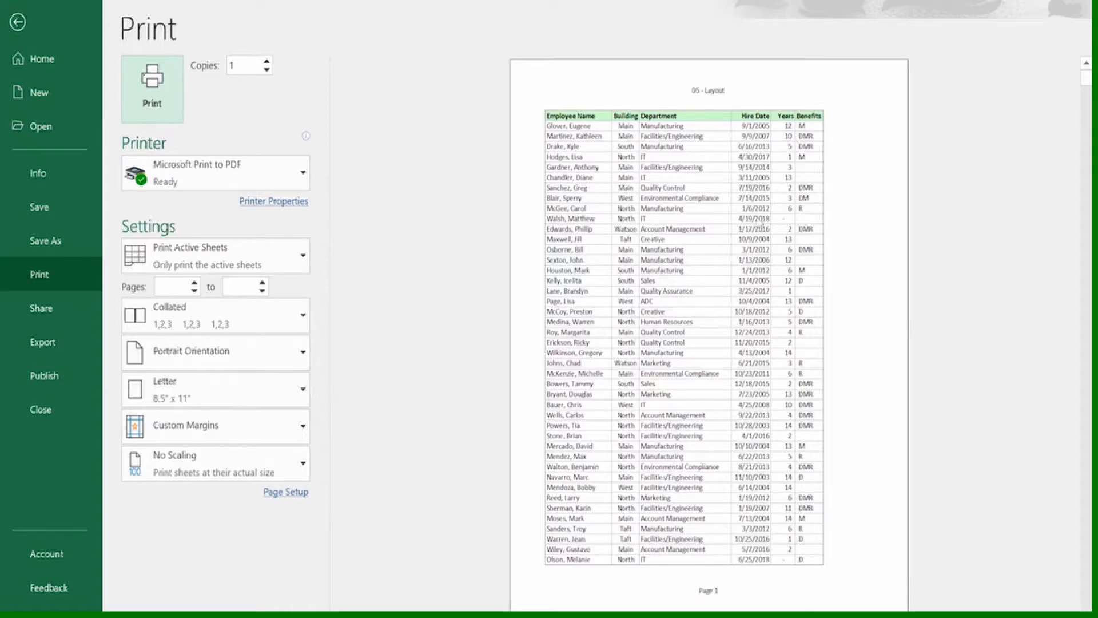
key("Escape")
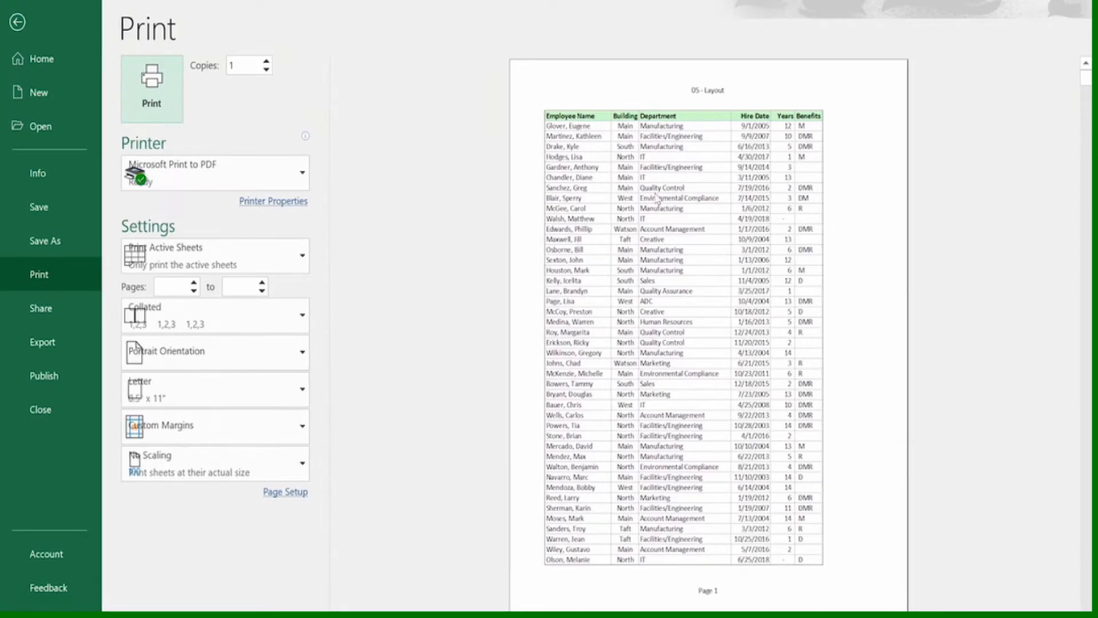
left_click(460, 336)
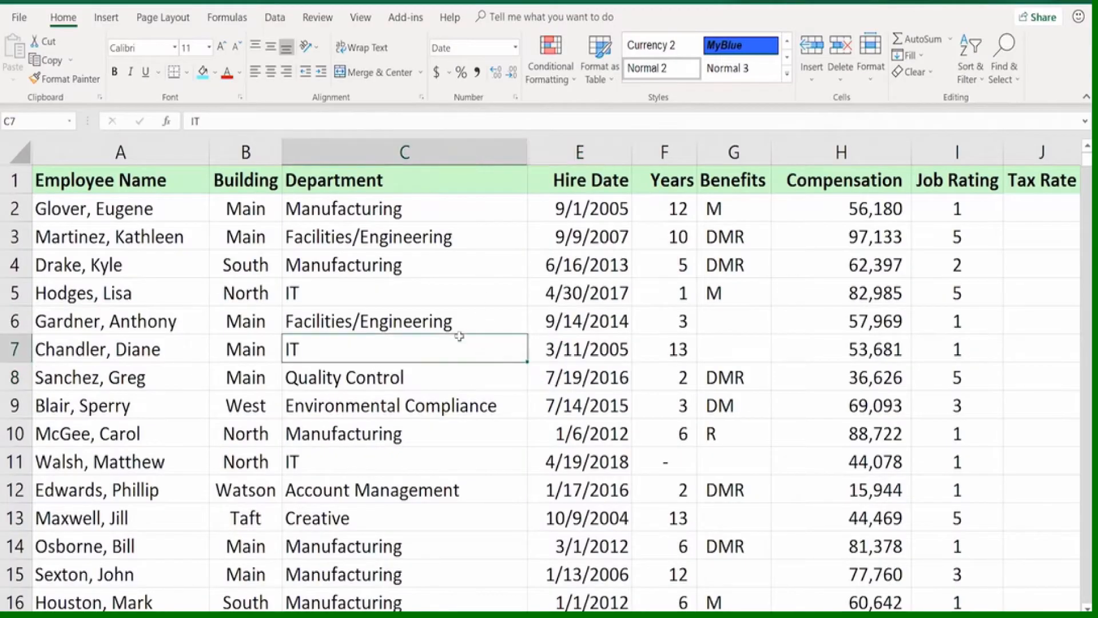
left_click(675, 433)
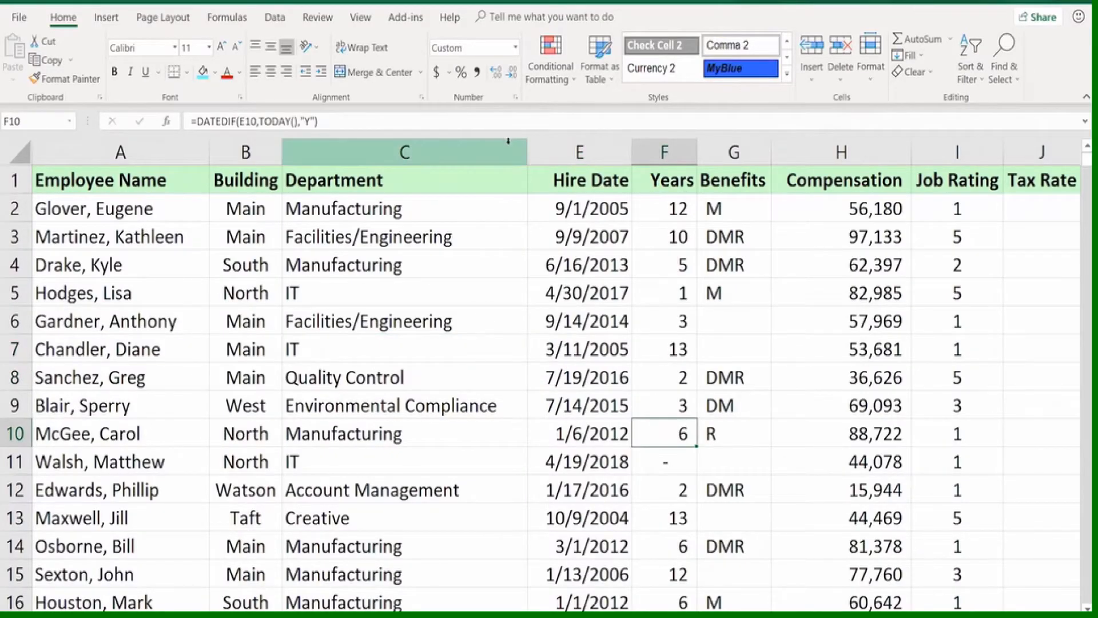
Unhide the SS# column by selecting columns C through E, and undo the unhiding
left_click_drag(508, 140, 549, 147)
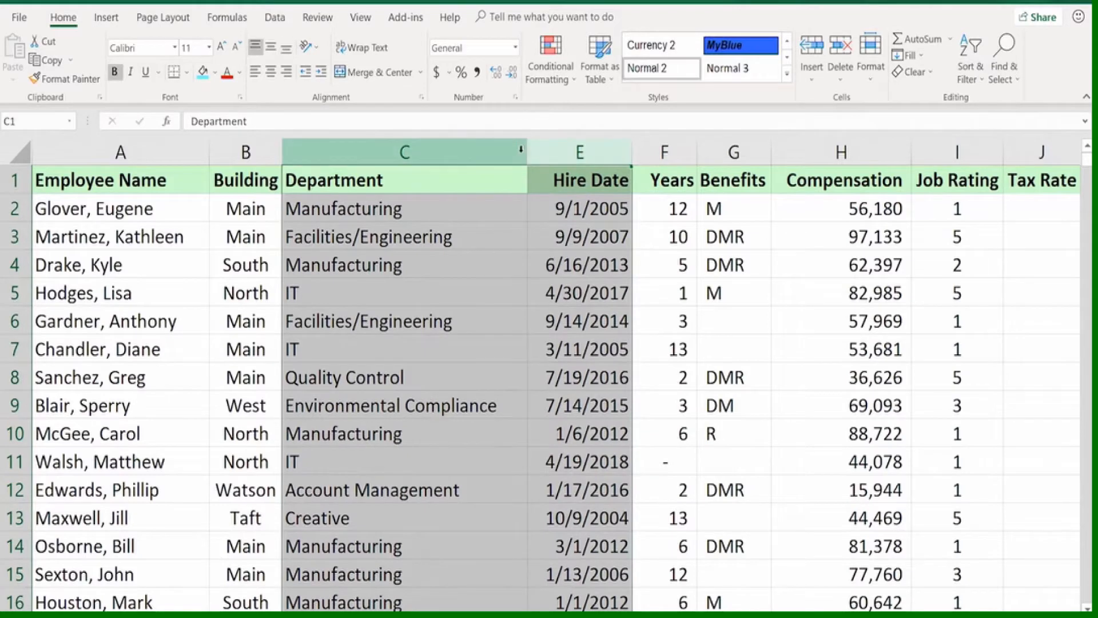
right_click(585, 154)
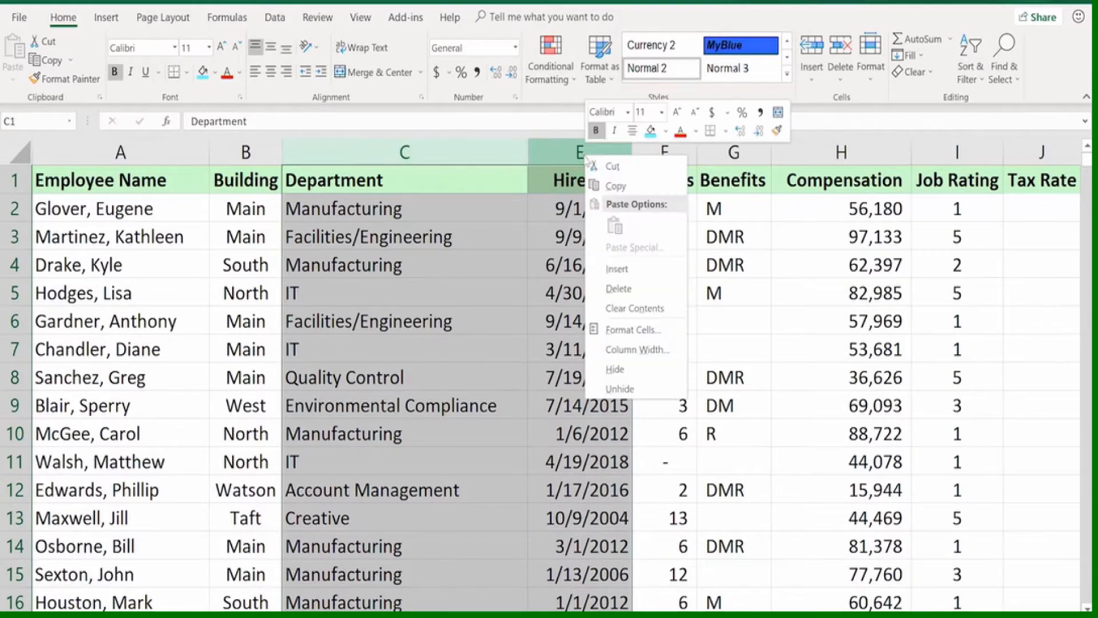
left_click(620, 388)
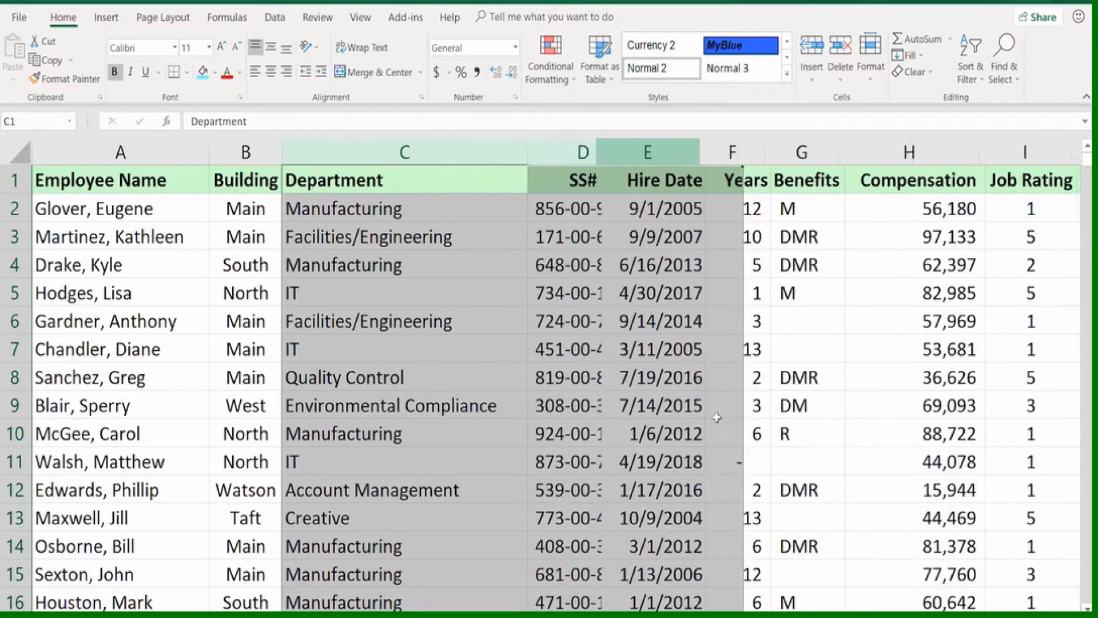
left_click(847, 380)
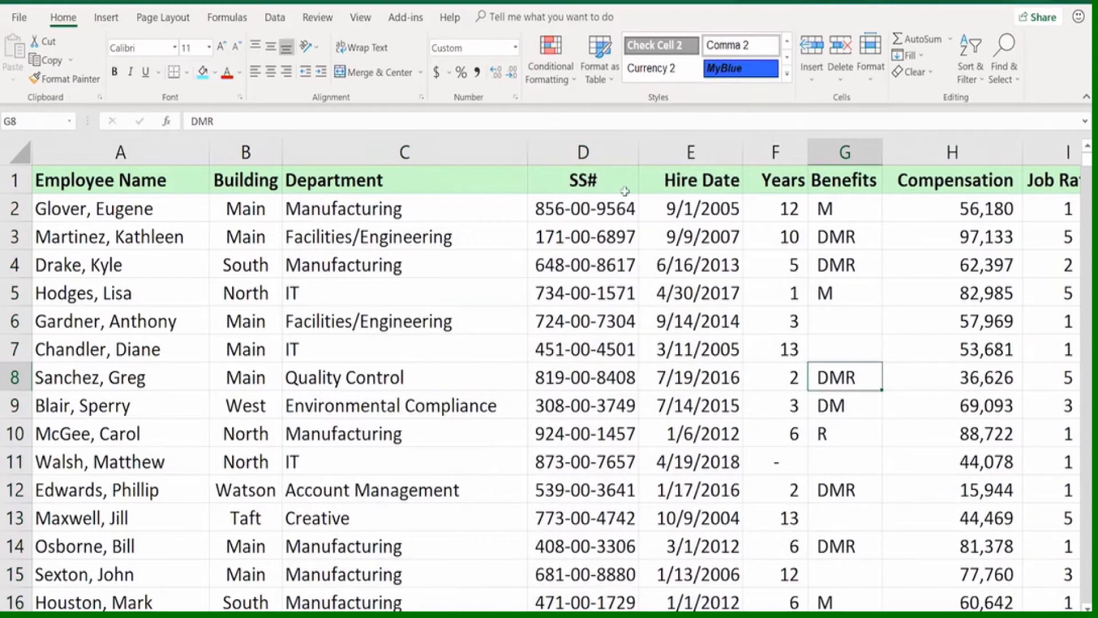
key("ctrl+z")
Reveal the hidden SS# column by selecting columns C through E and auto-fitting their widths
left_click_drag(501, 148, 530, 153)
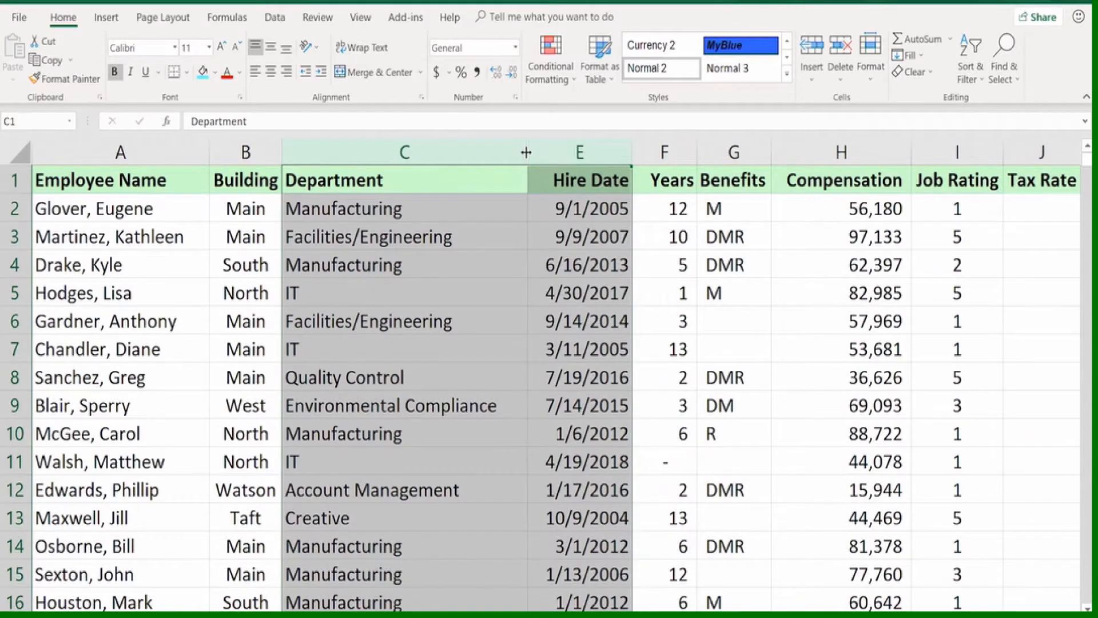
double_click(526, 152)
left_click(557, 210)
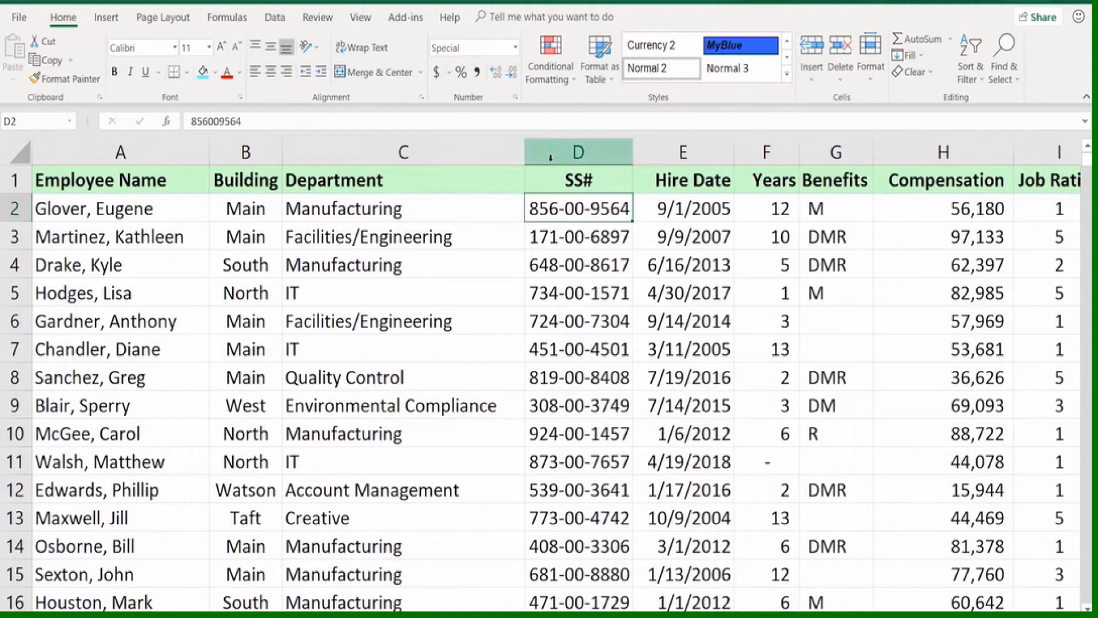
left_click(492, 292)
left_click(491, 349)
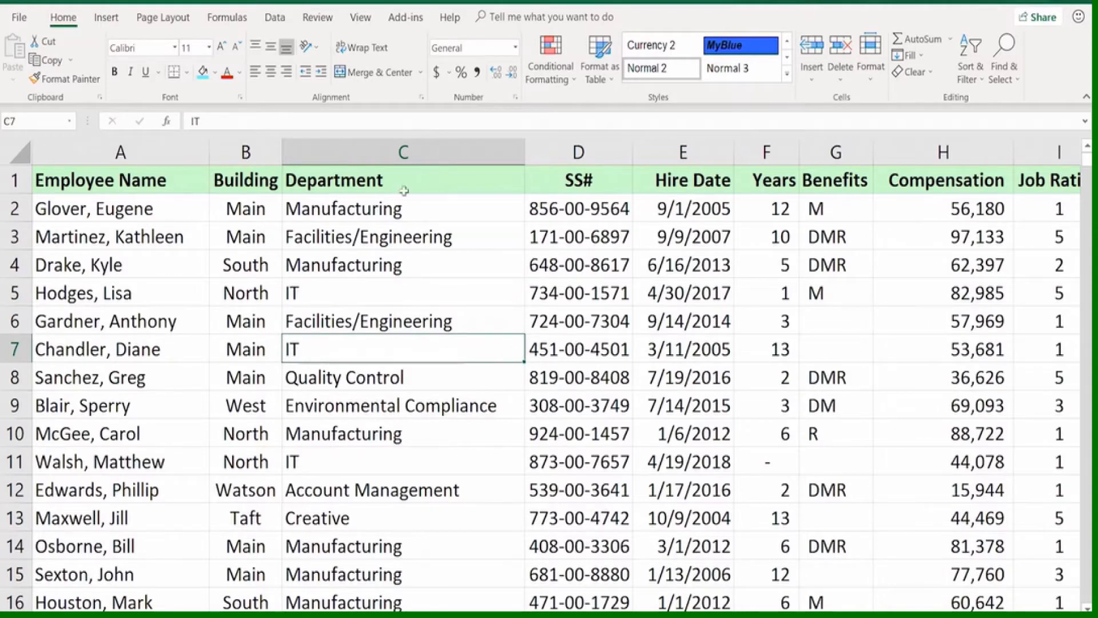
Hide the Building column B and the Job Rating column I
right_click(259, 152)
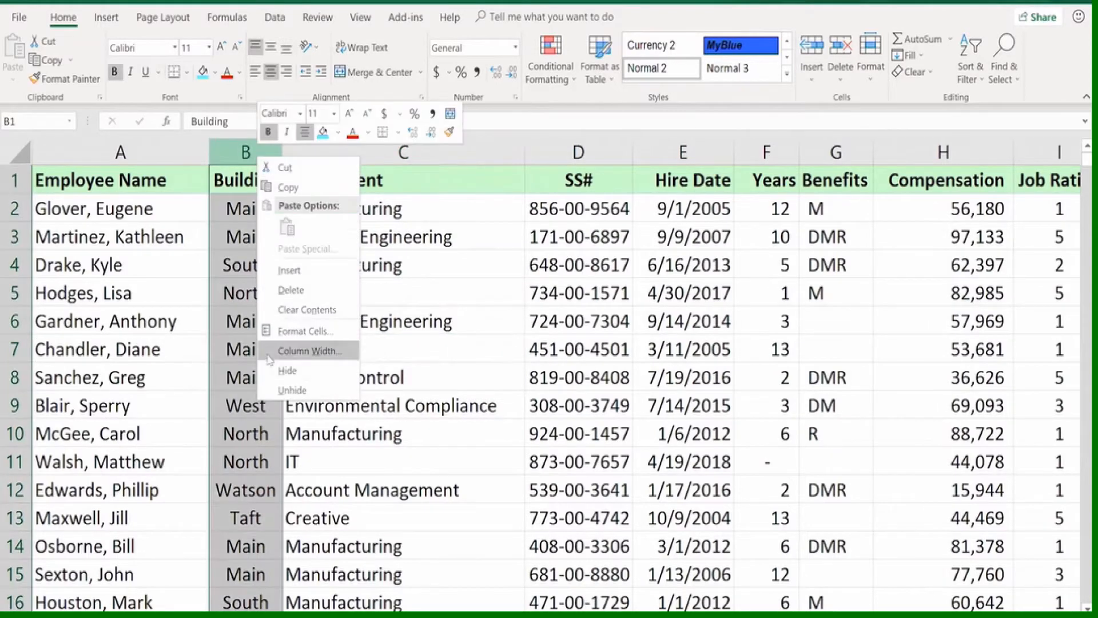
left_click(277, 372)
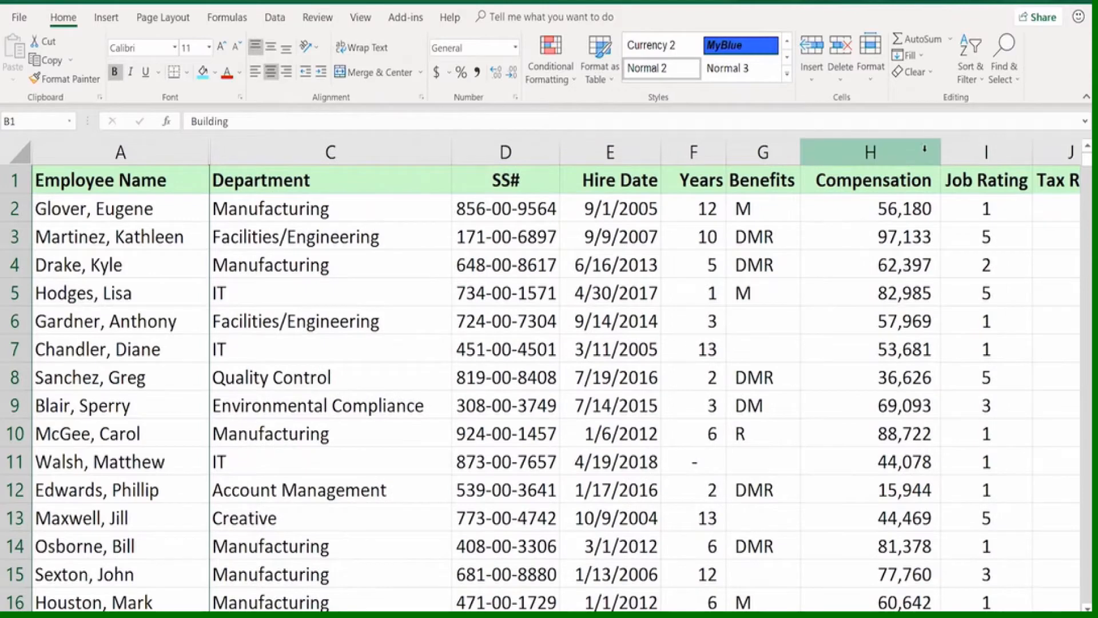
right_click(966, 153)
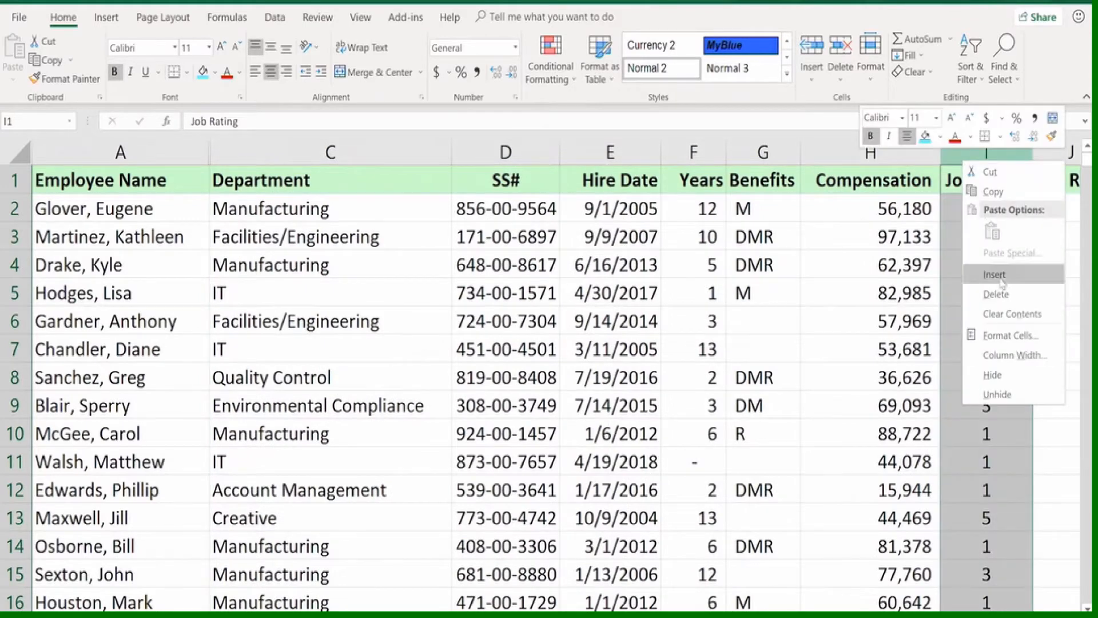
left_click(993, 375)
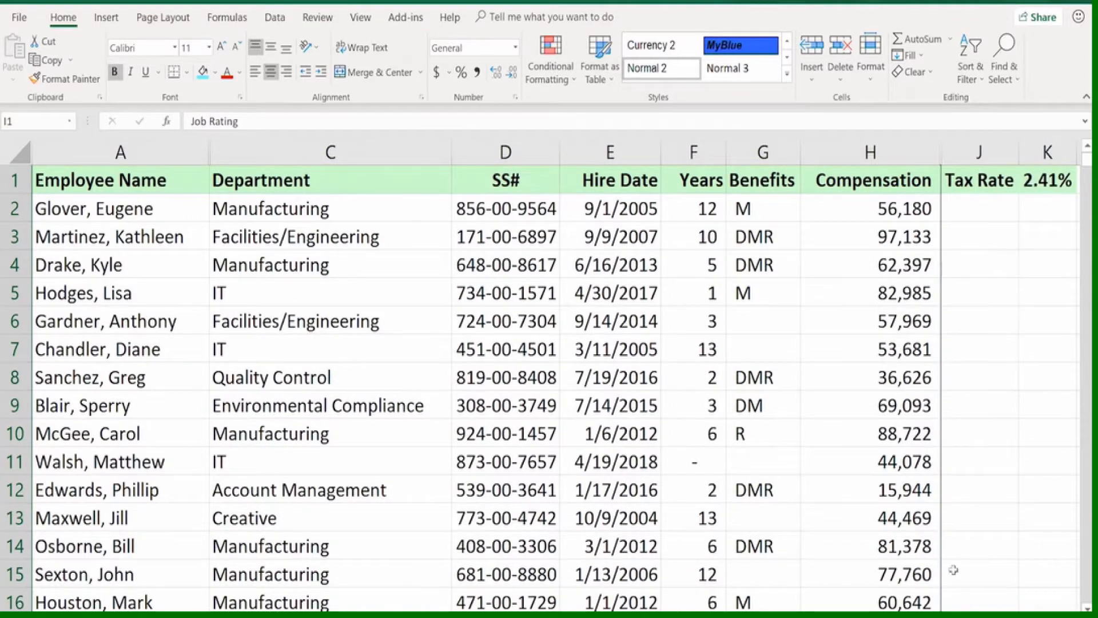
left_click(382, 283)
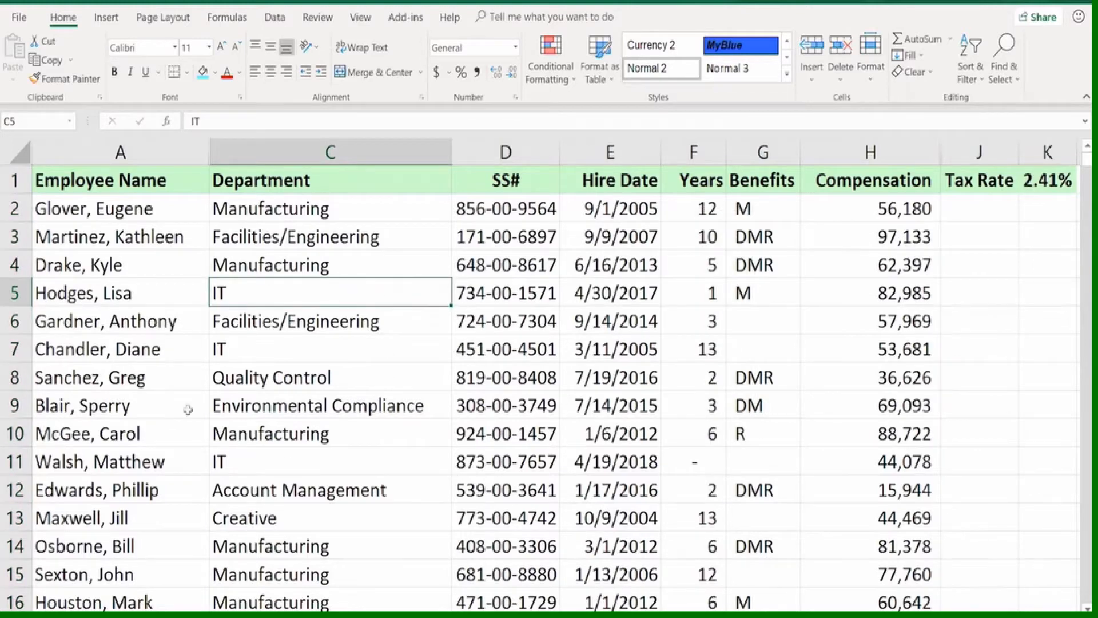
Reveal all hidden columns by selecting the entire worksheet and auto-fitting the column widths
left_click(16, 151)
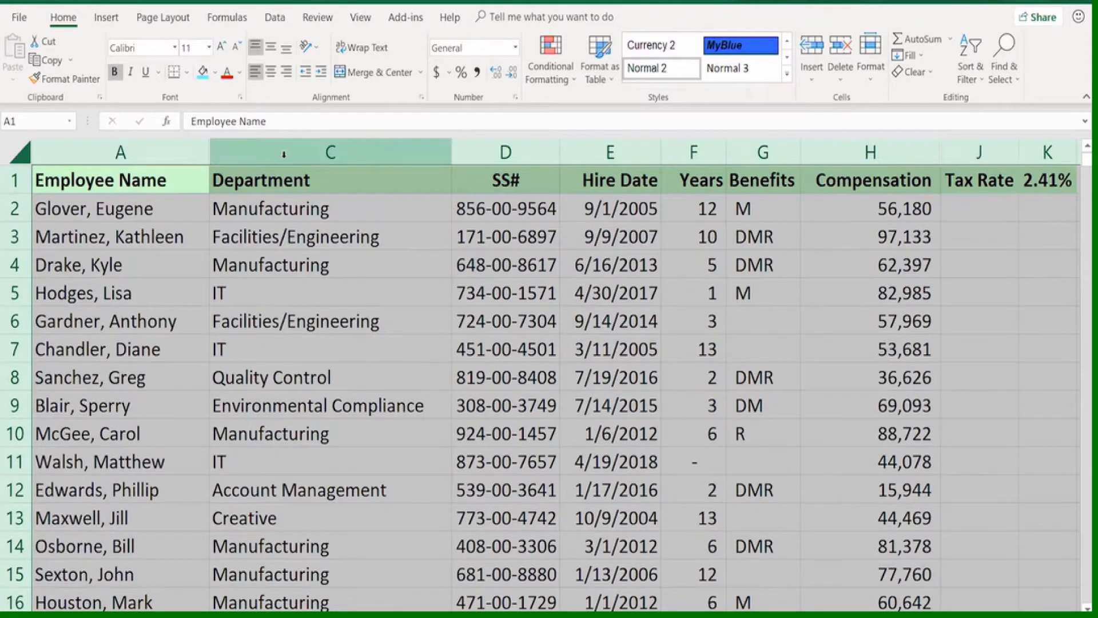
double_click(450, 147)
left_click(423, 215)
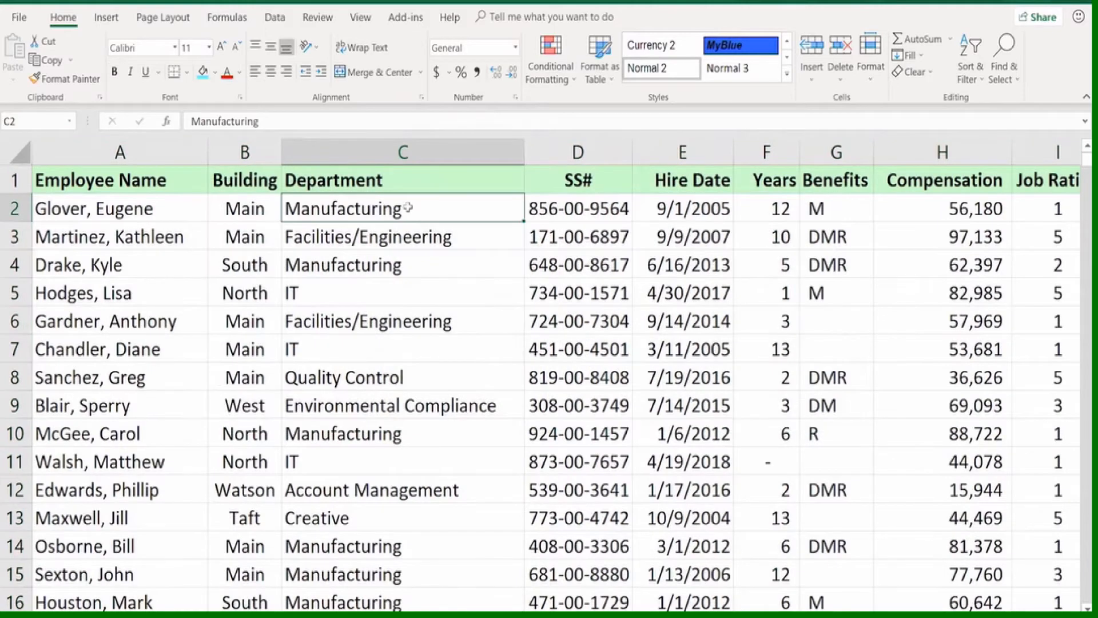
left_click(498, 251)
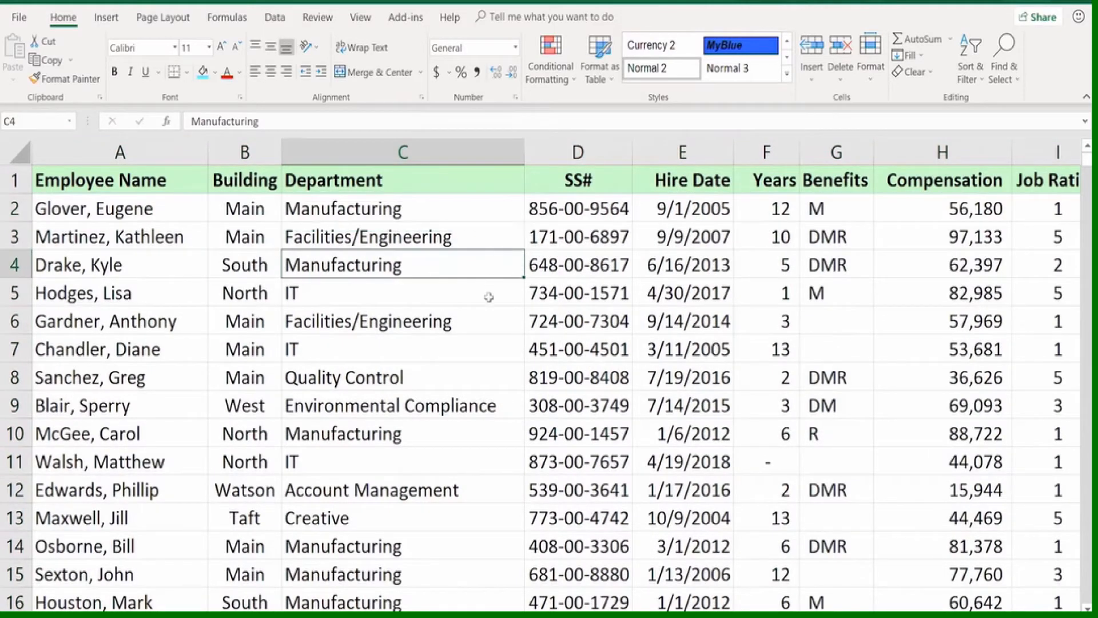
left_click(491, 320)
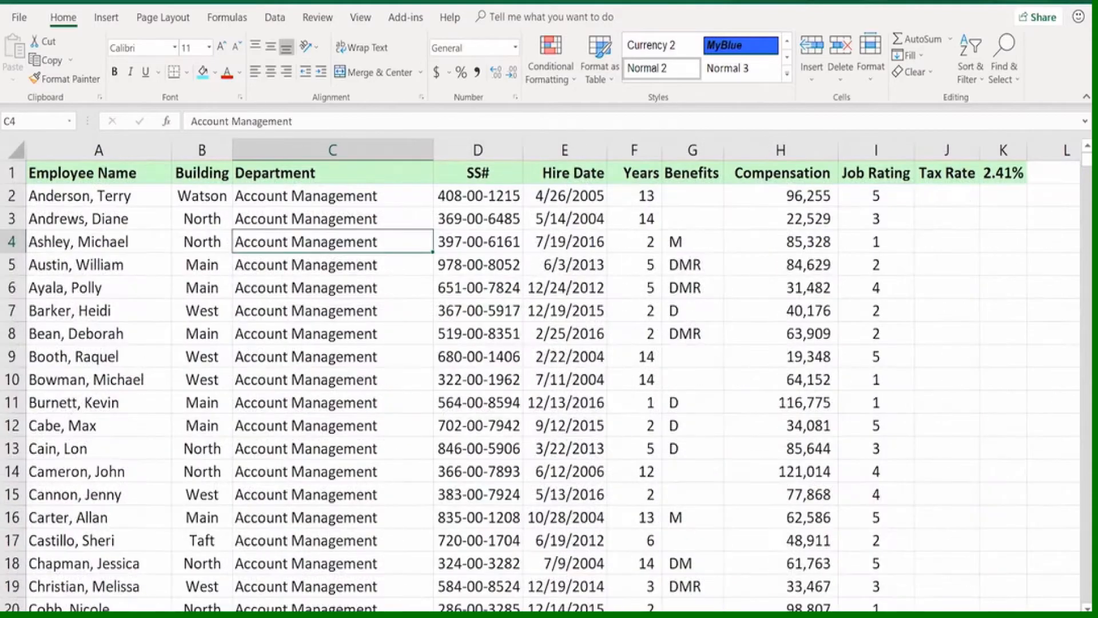
On the sheet sorted by department, hide rows 89 through 93, which hold the ADC employees
scroll(345, 413, "down", 1)
scroll(336, 264, "up", 1)
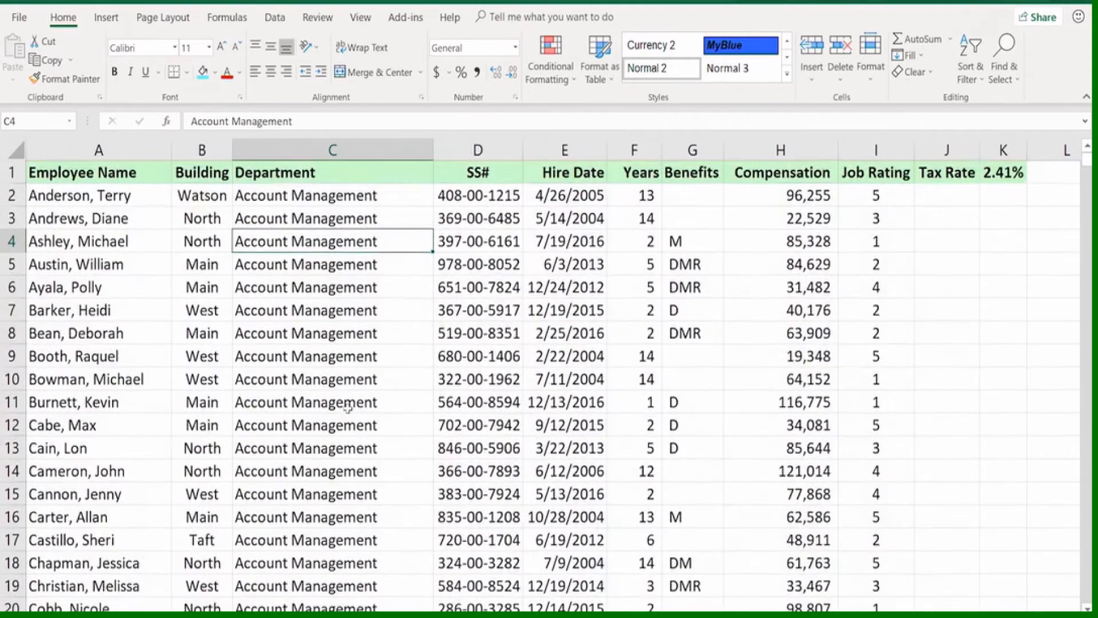
scroll(336, 264, "down", 20)
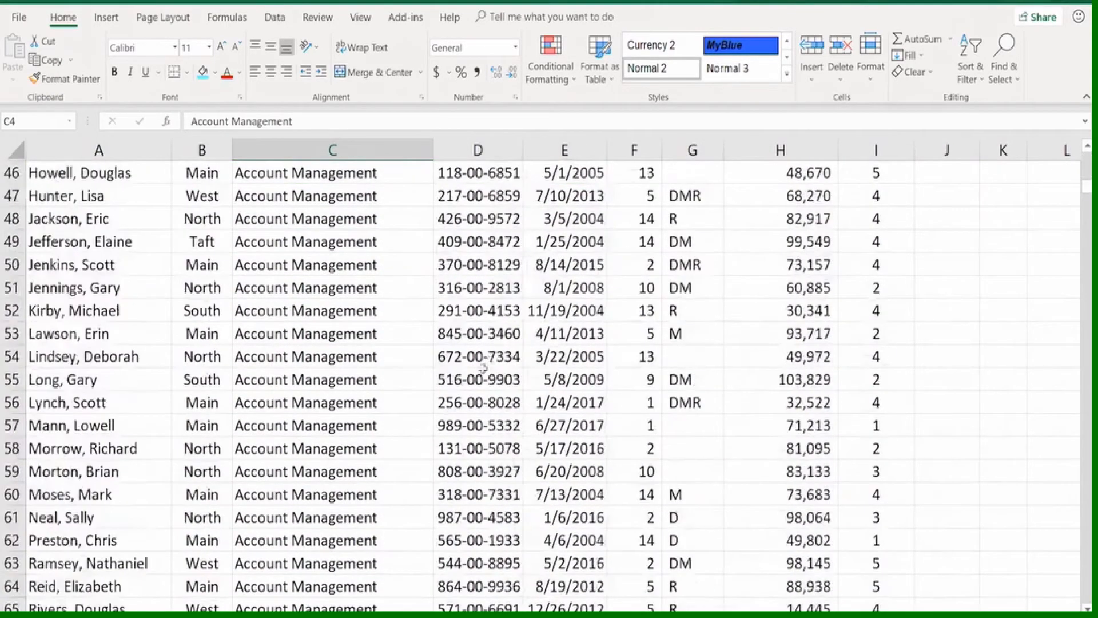
scroll(484, 366, "down", 8)
scroll(400, 311, "up", 1)
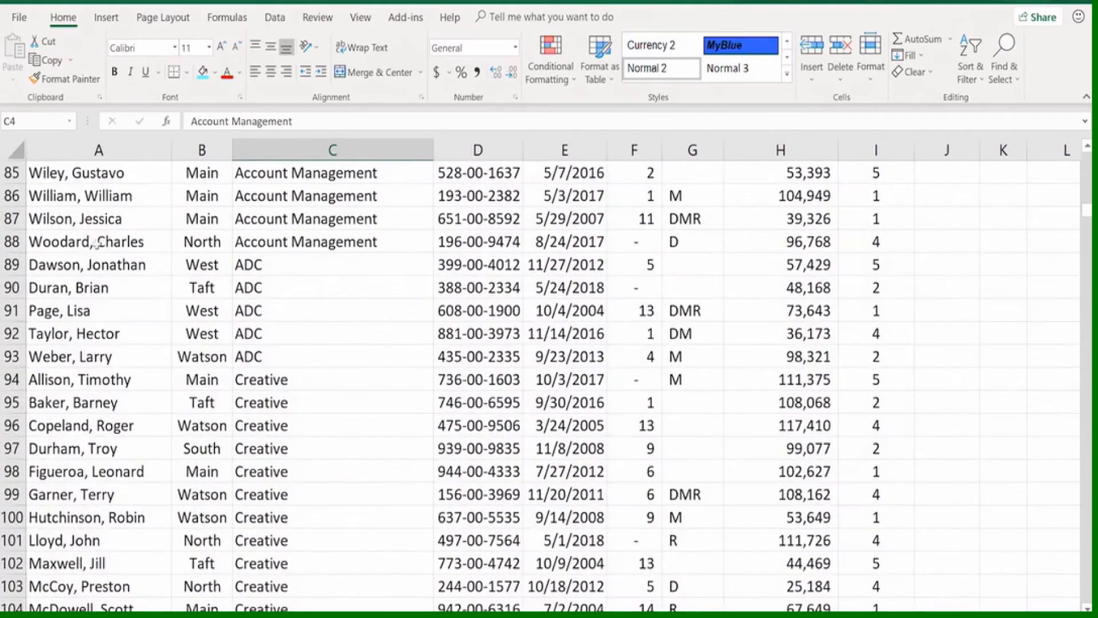
left_click_drag(12, 264, 12, 357)
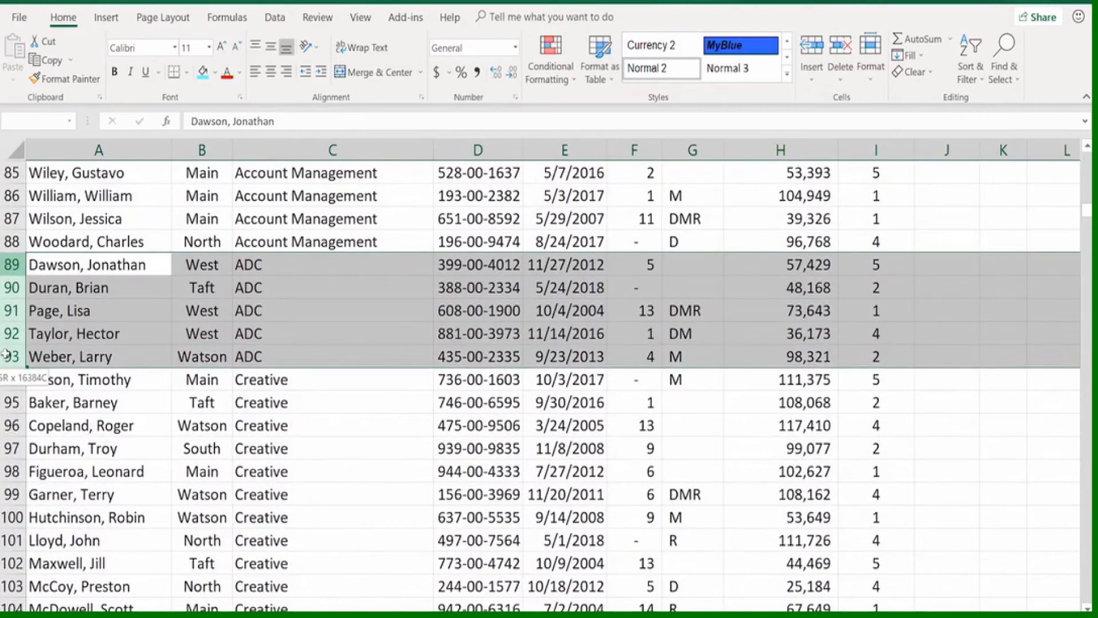
right_click(12, 356)
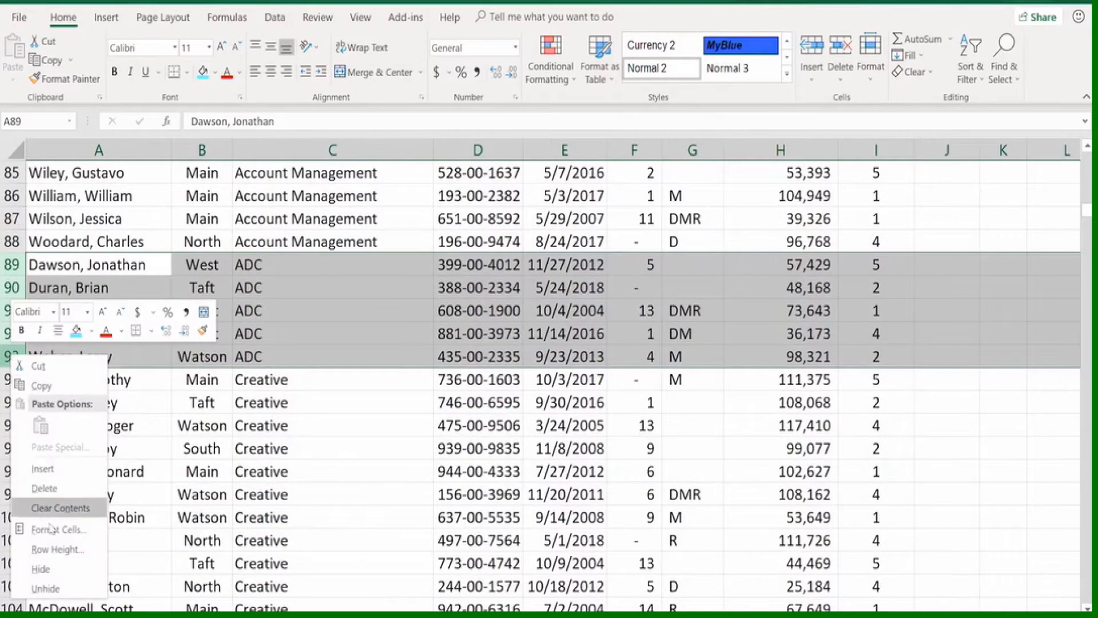
left_click(46, 570)
left_click(319, 455)
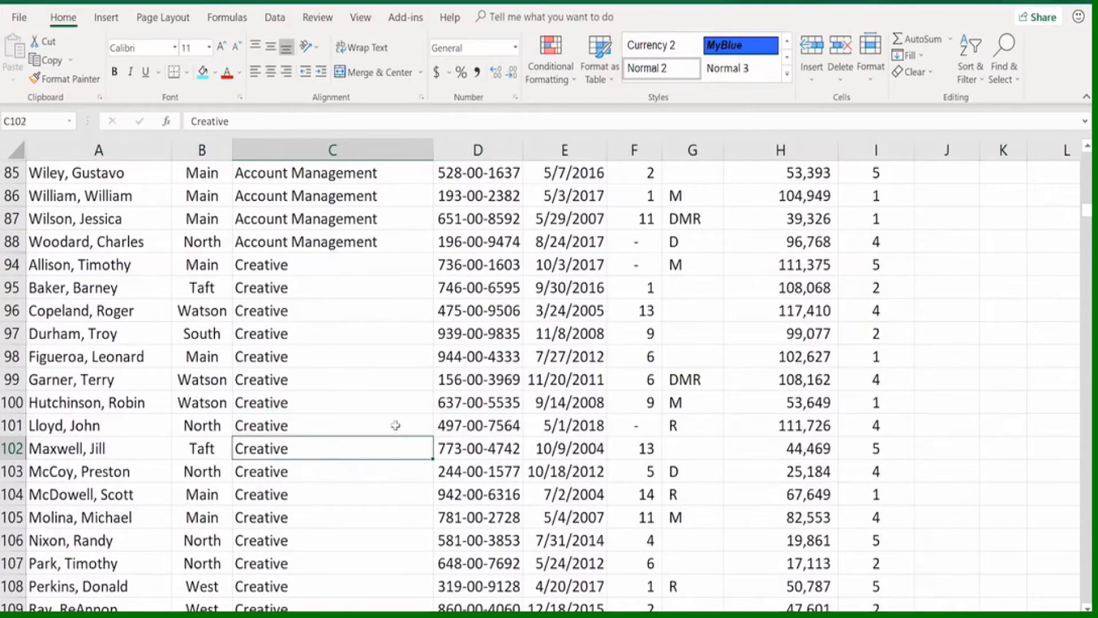
Reveal the hidden ADC rows by selecting the entire worksheet and auto-fitting the row heights
scroll(319, 458, "up", 20)
scroll(319, 433, "up", 7)
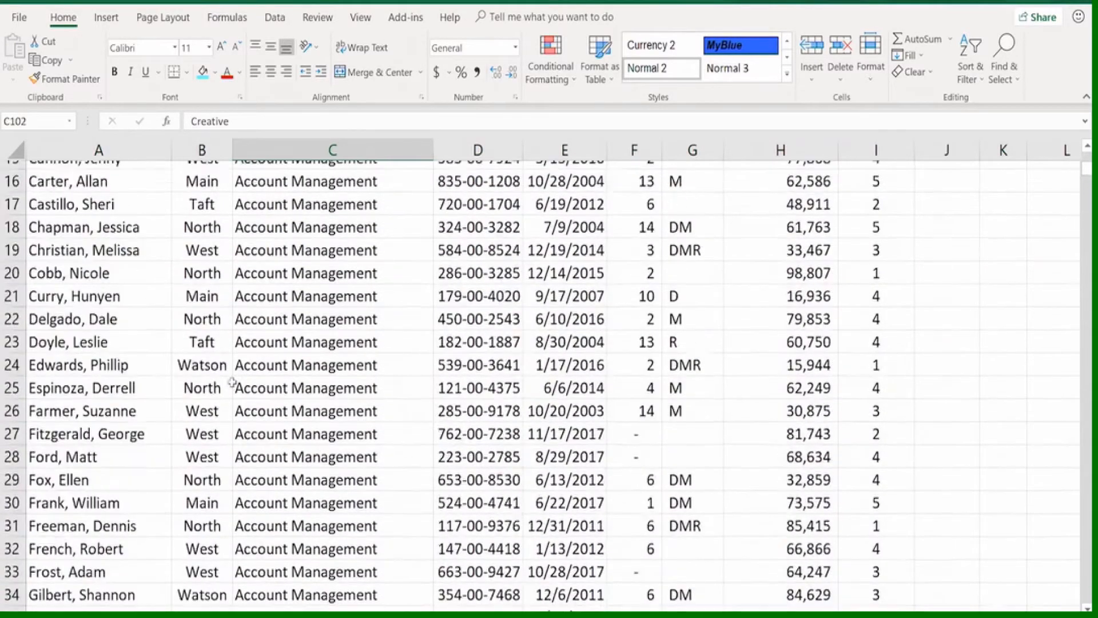
left_click(72, 200)
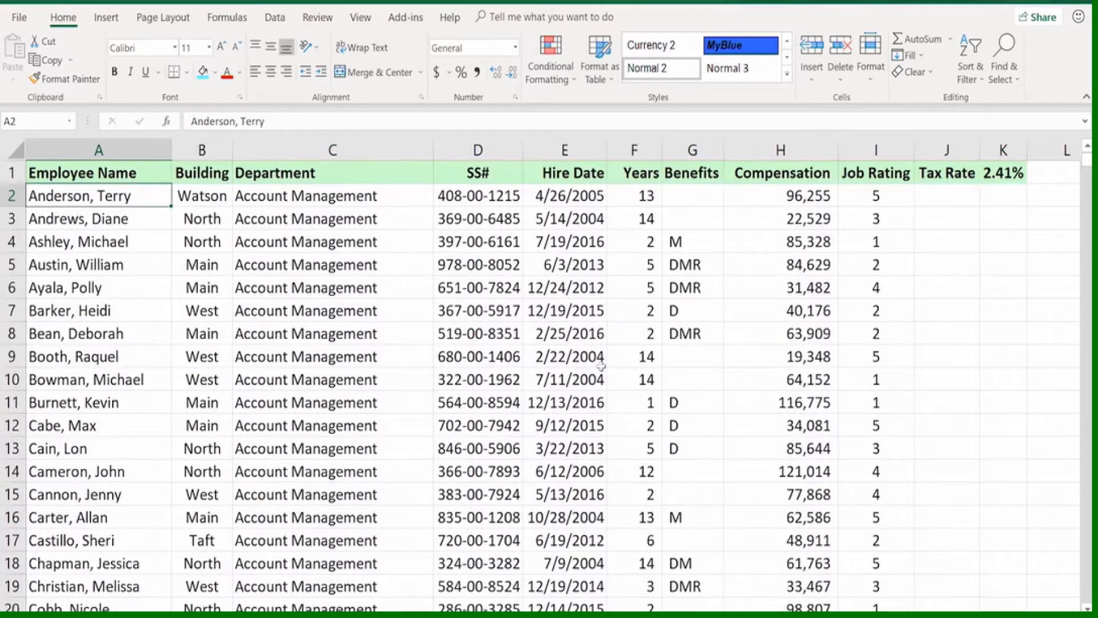
scroll(589, 383, "down", 4)
scroll(588, 375, "down", 5)
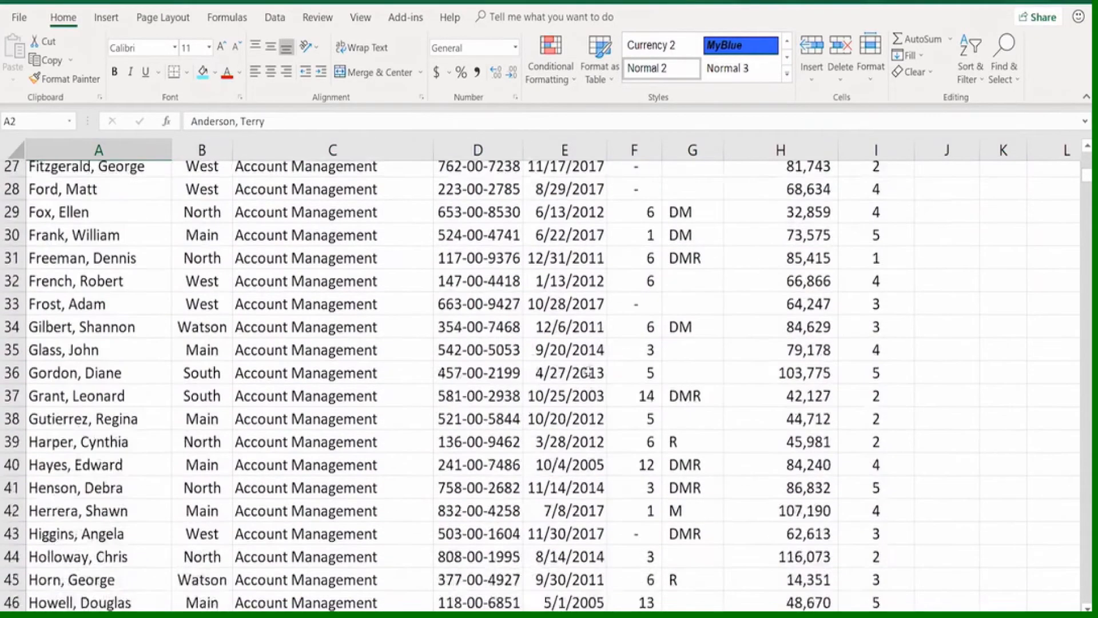
scroll(581, 366, "up", 9)
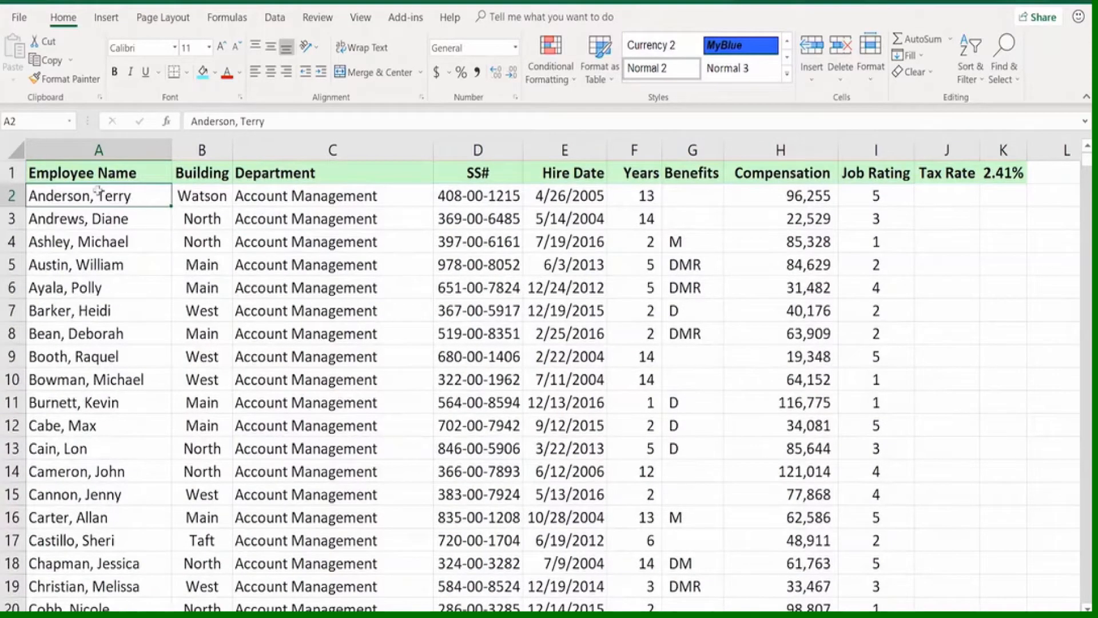
left_click(13, 150)
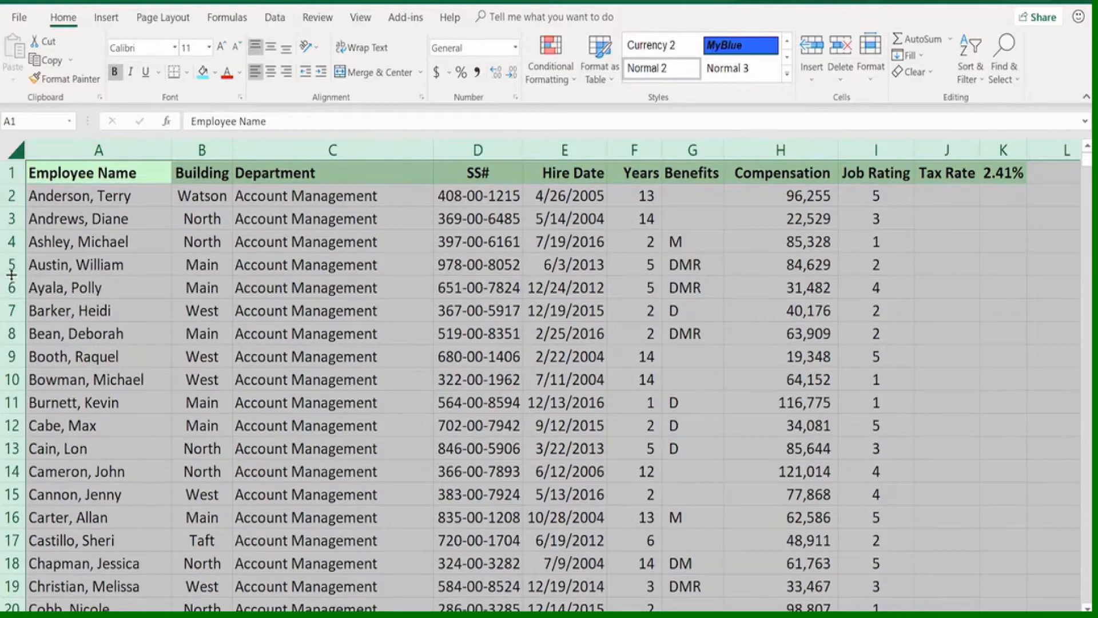
scroll(57, 280, "down", 20)
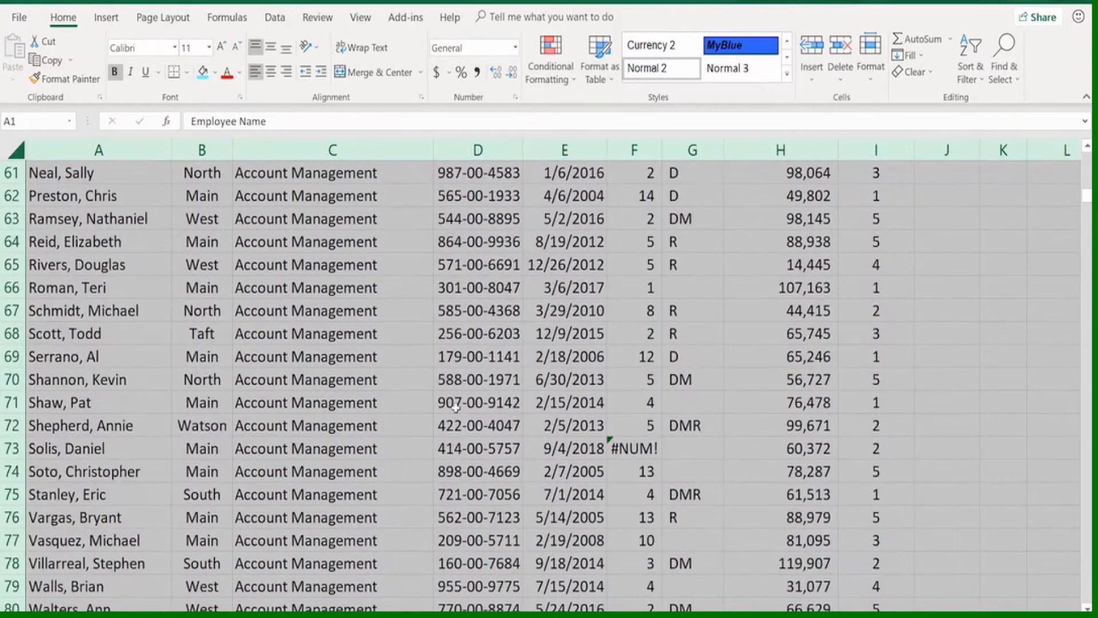
scroll(456, 407, "down", 8)
left_click(294, 326)
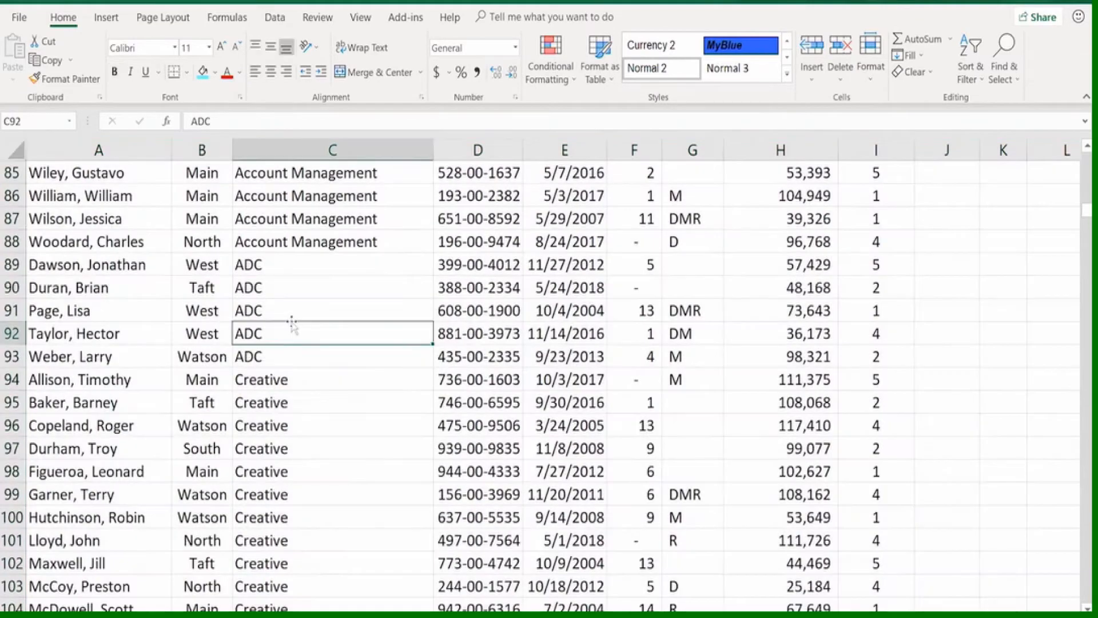
scroll(293, 324, "up", 15)
scroll(294, 324, "up", 13)
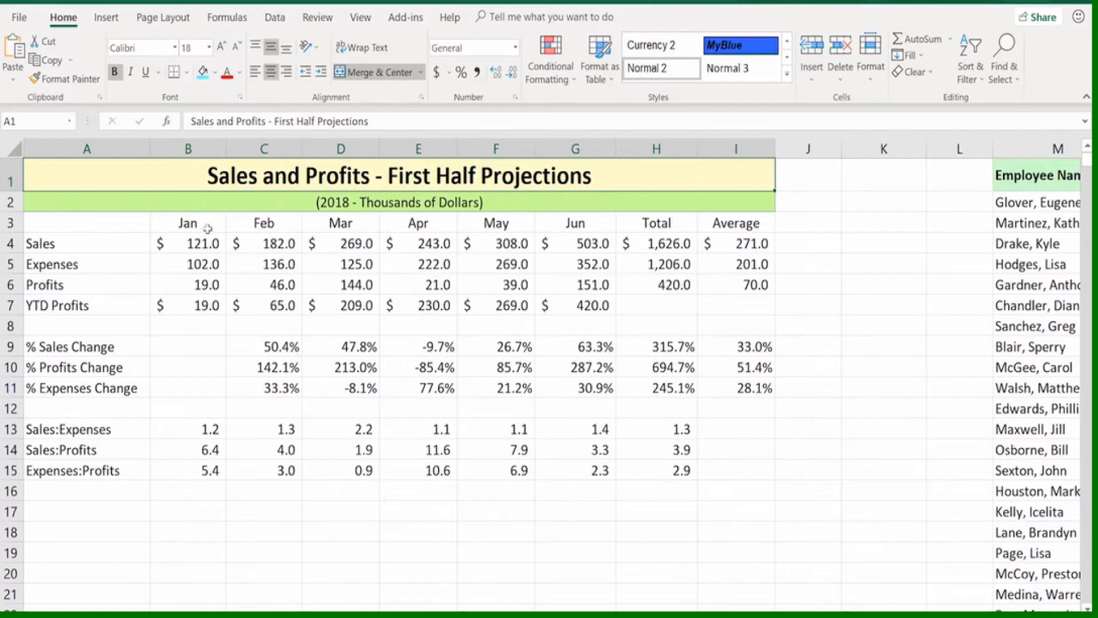
On the First Half Projections sheet, copy the range A3:I15 to a duplicate block starting at cell A18
left_click(107, 223)
left_click_drag(107, 223, 717, 477)
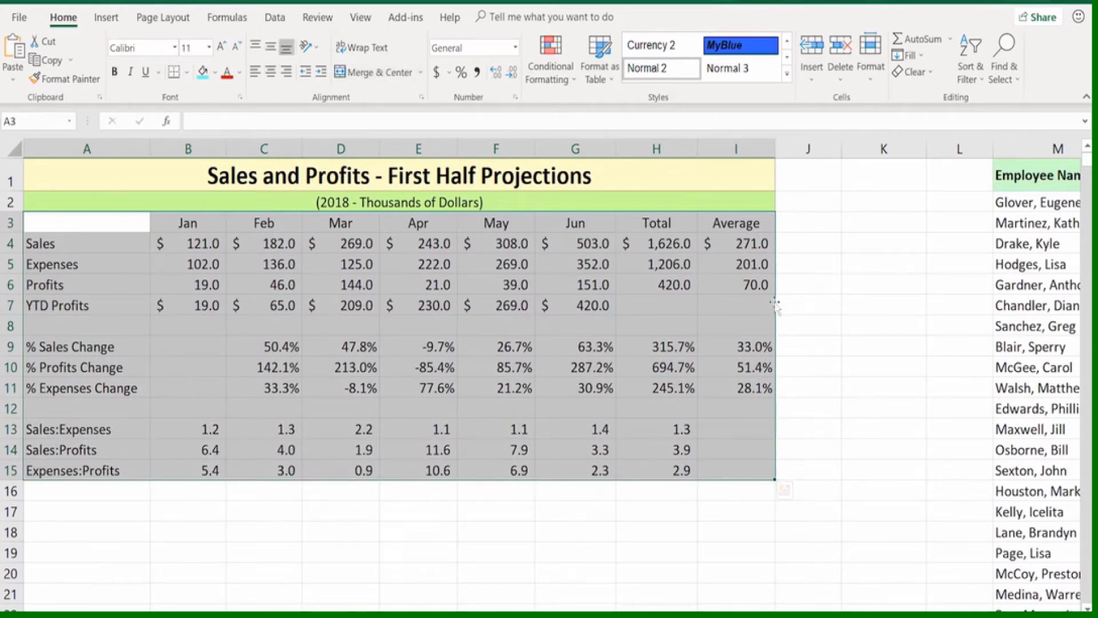
left_click_drag(777, 312, 739, 607)
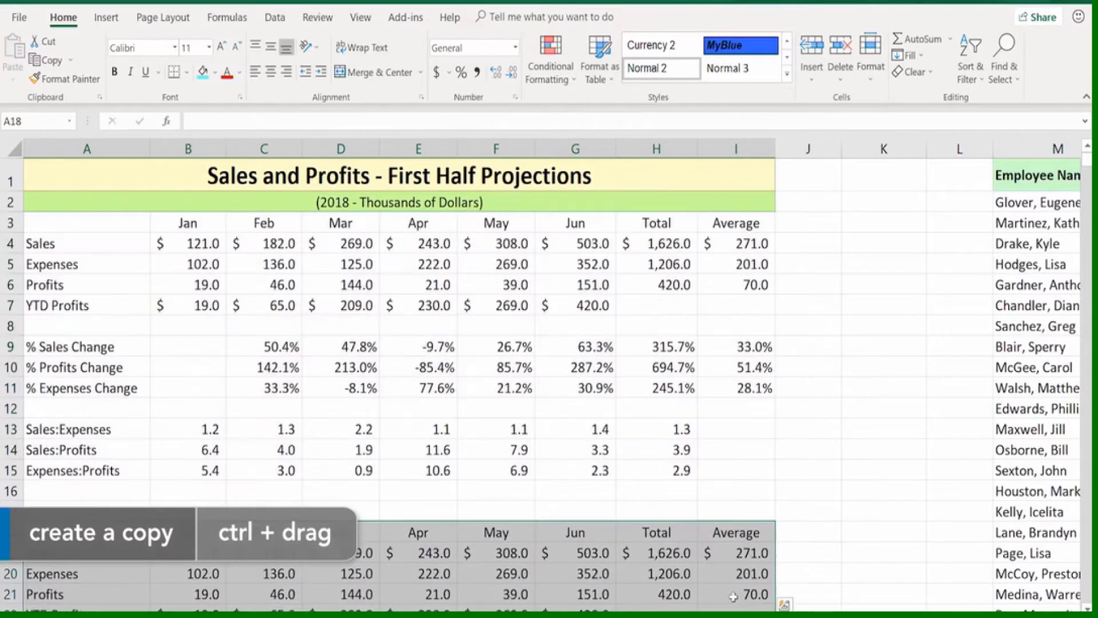
Examine the duplicate block, checking the January Profits formula in B21 and the sales entries in row 19 against the original
scroll(797, 385, "down", 3)
left_click(685, 293)
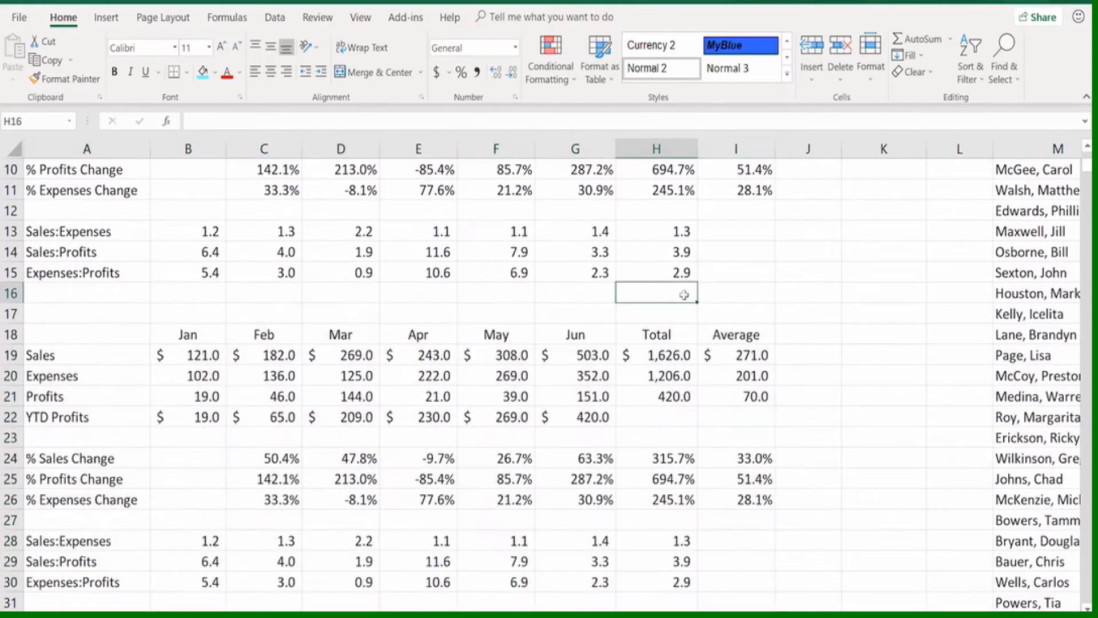
double_click(200, 395)
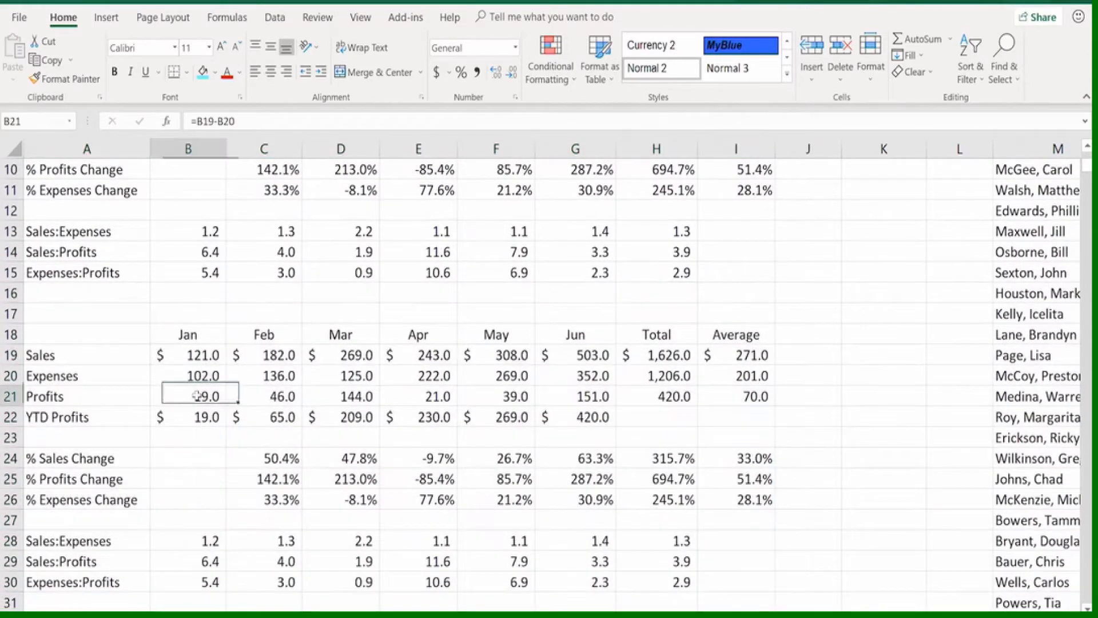
key("Escape")
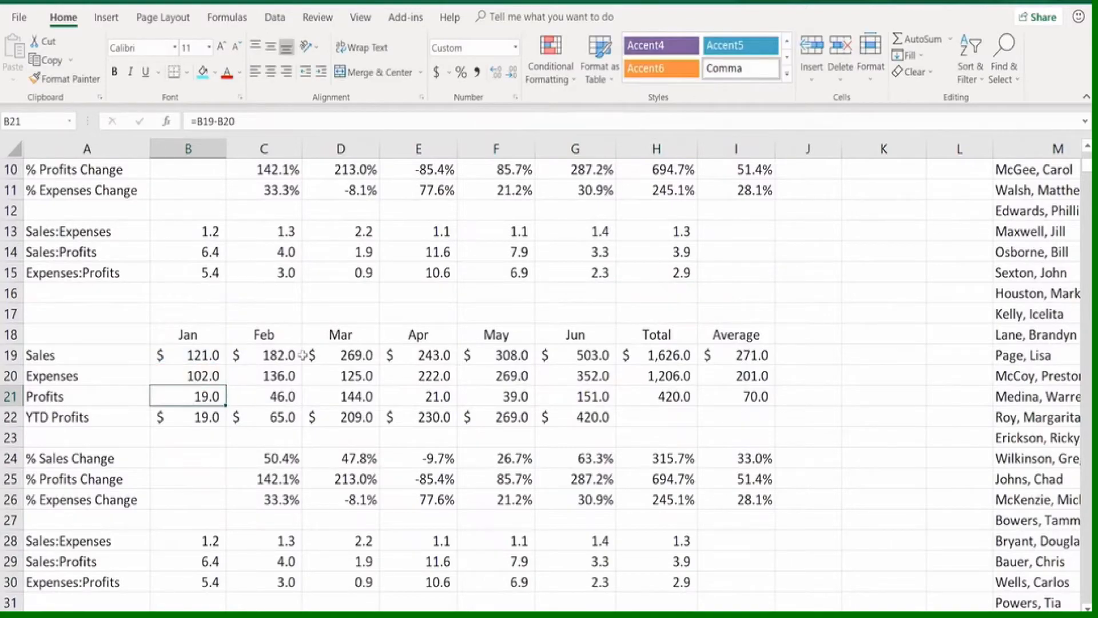
left_click(317, 355)
scroll(515, 394, "up", 3)
scroll(536, 383, "up", 1)
left_click(500, 552)
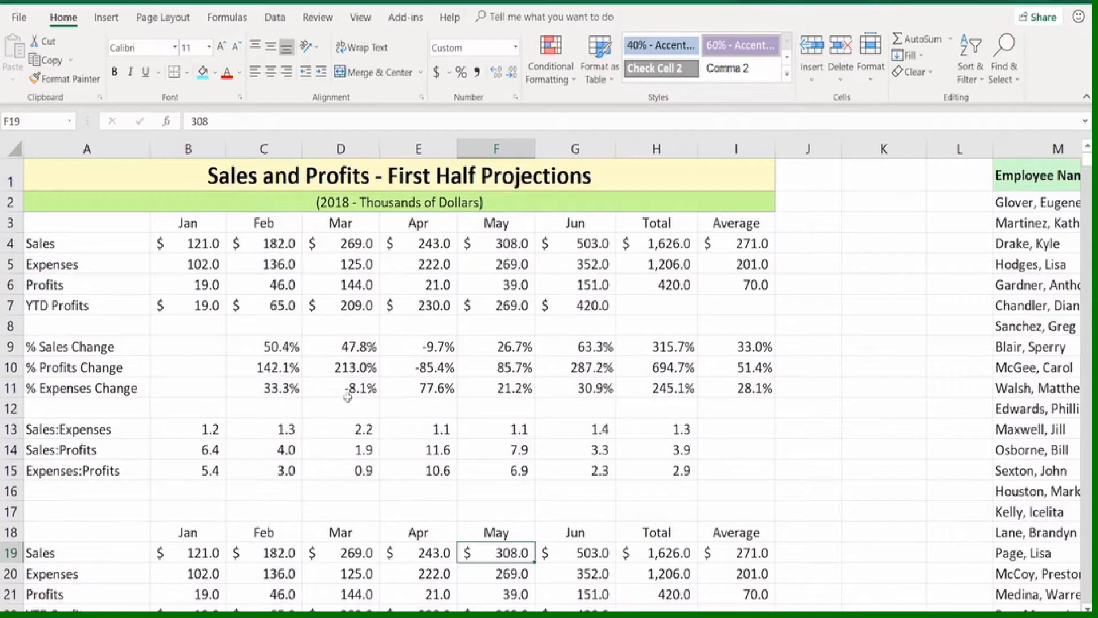
Undo the copy of the projections block and reselect the original range A3:I15
key("ctrl+z")
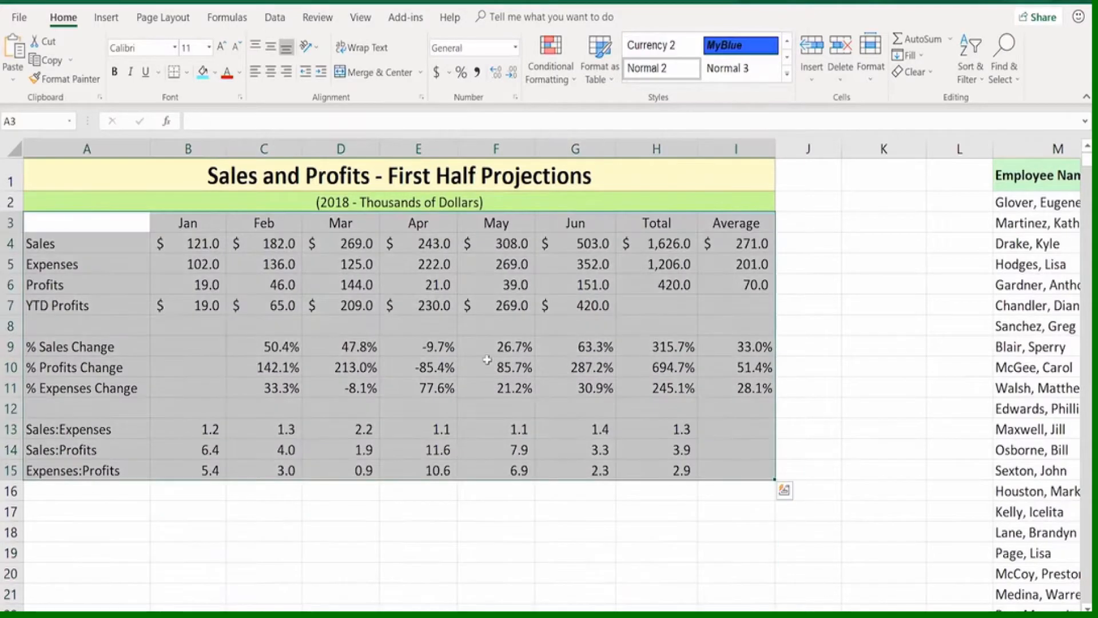
left_click(813, 309)
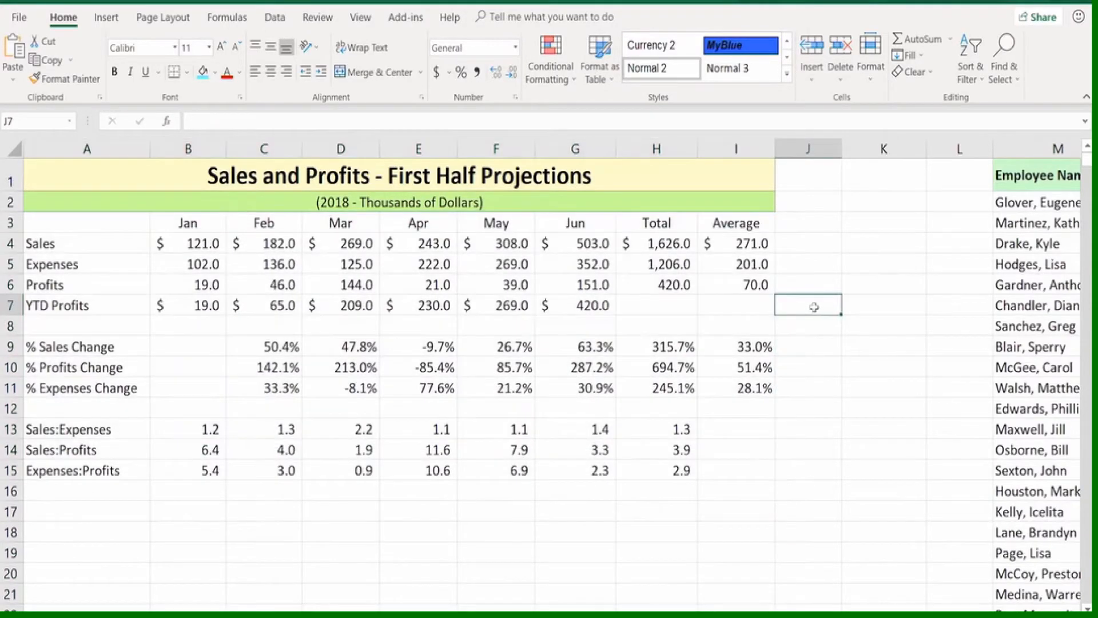
left_click(110, 224)
left_click_drag(109, 223, 726, 473)
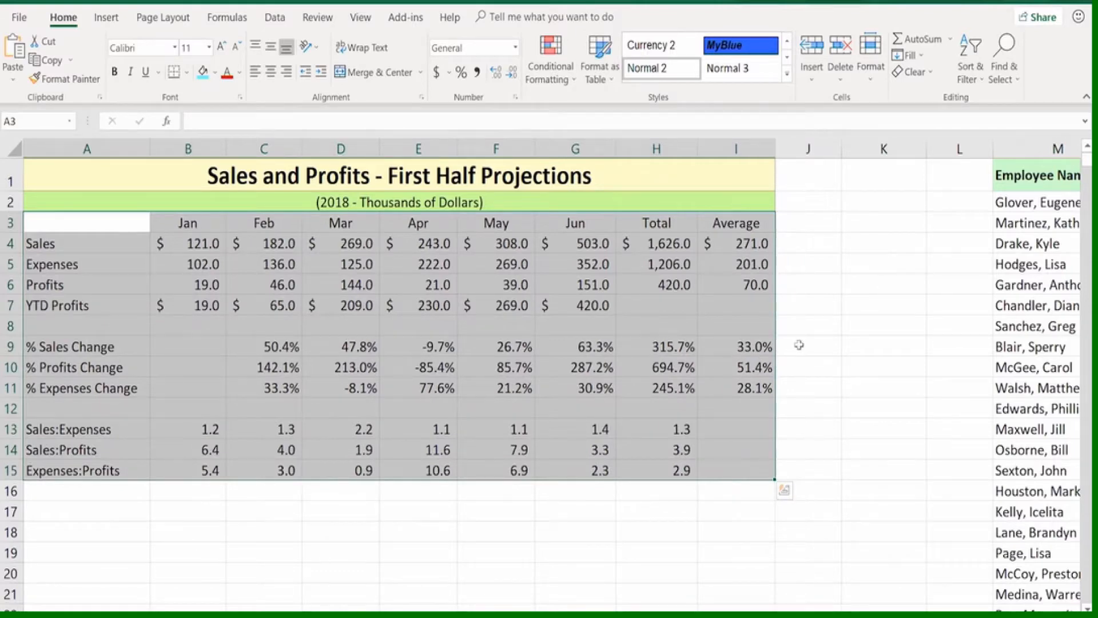
left_click_drag(776, 308, 658, 324)
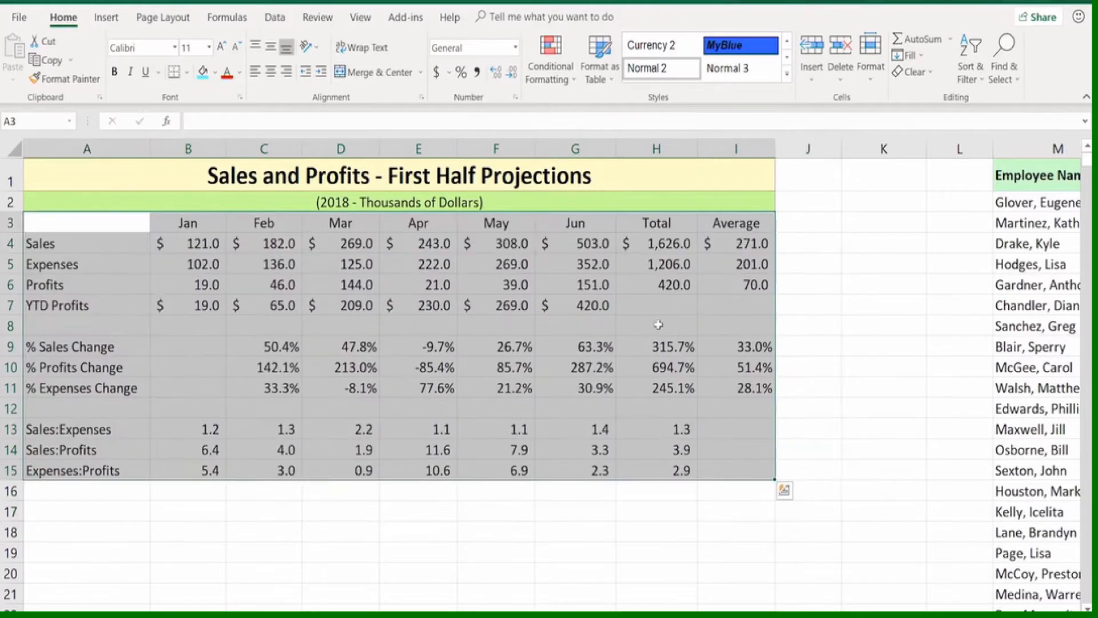
Compare the order of the Sales, Expenses and Profits rows with the order of the three percentage change rows
left_click(79, 225)
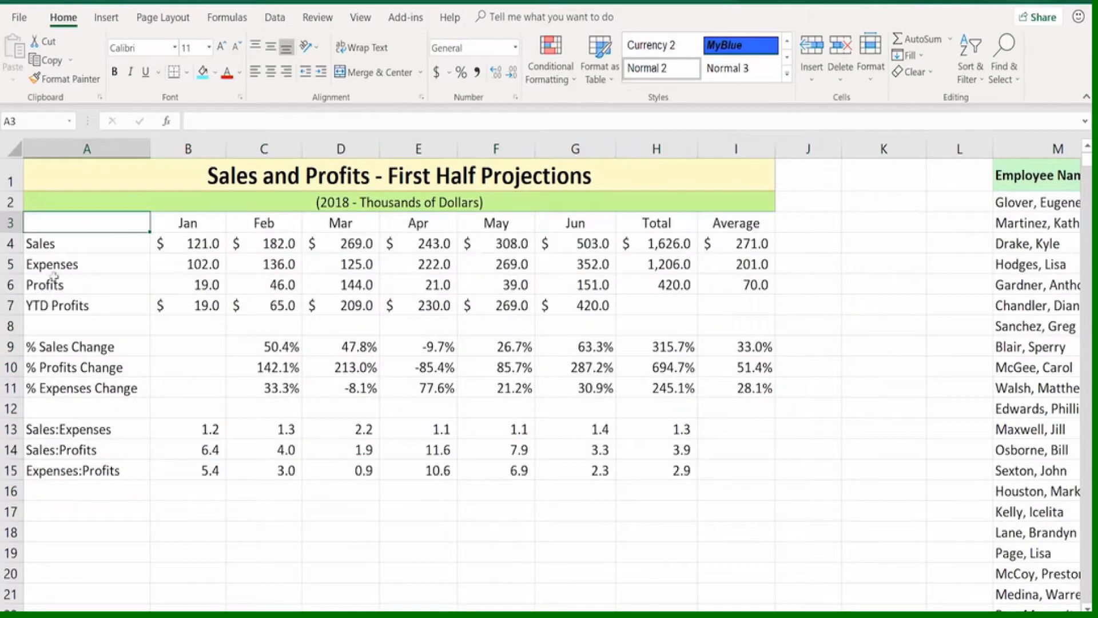
left_click(33, 248)
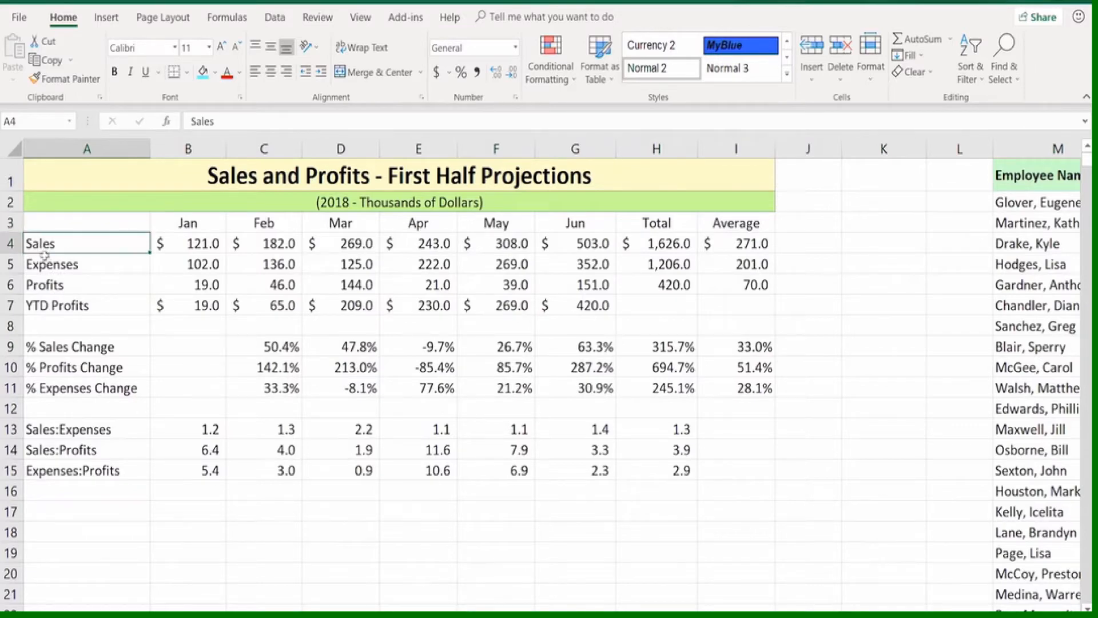
left_click(46, 267)
left_click(49, 285)
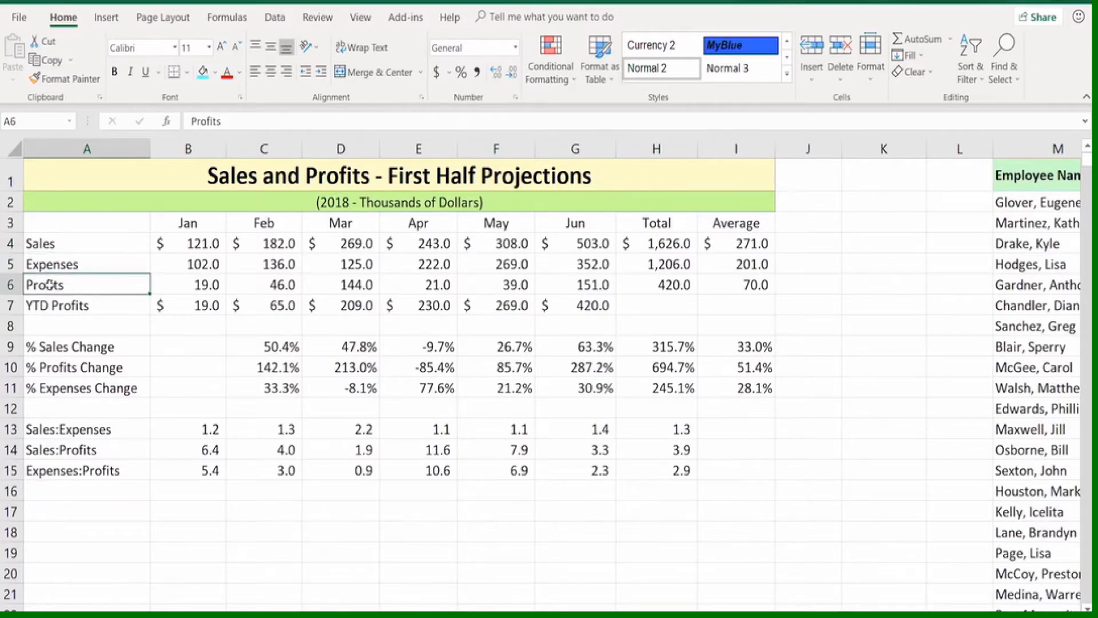
left_click(62, 346)
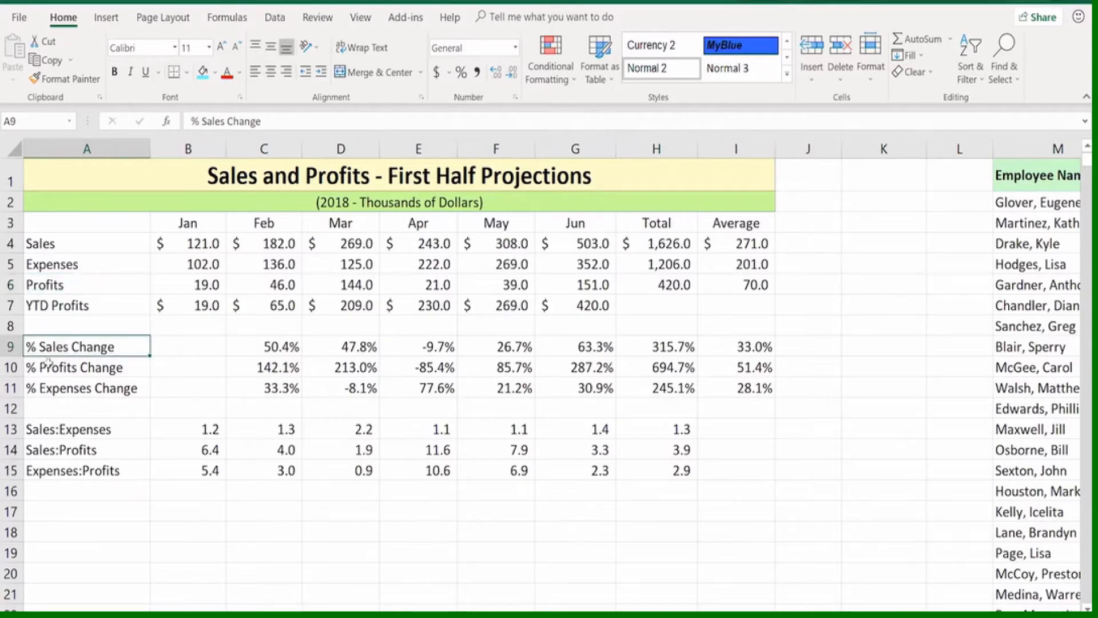
left_click(48, 365)
left_click(50, 389)
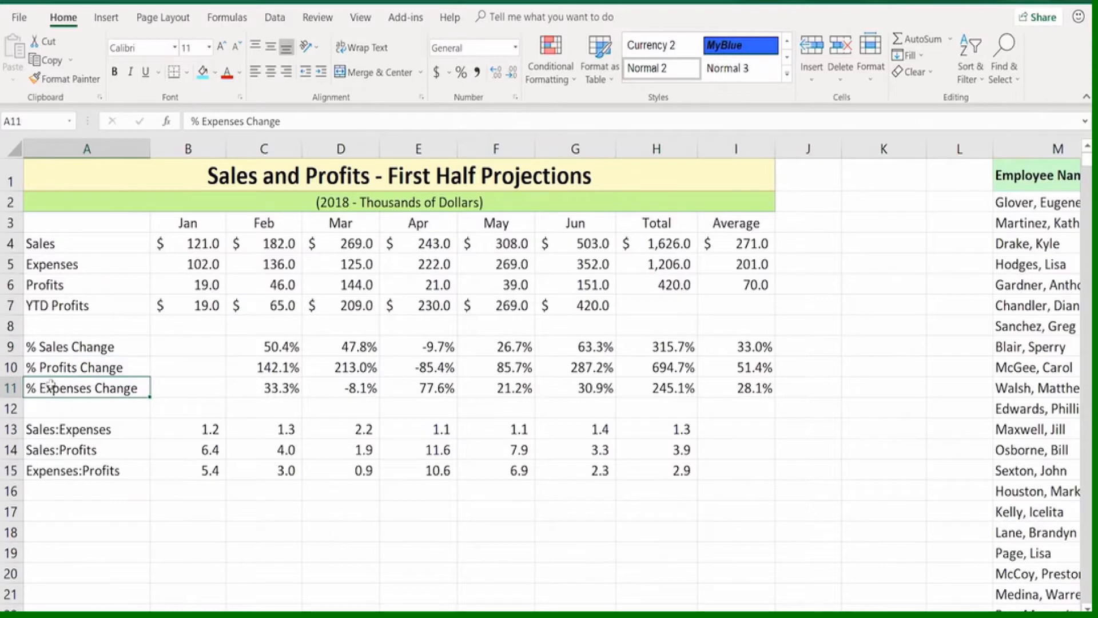
left_click(55, 367)
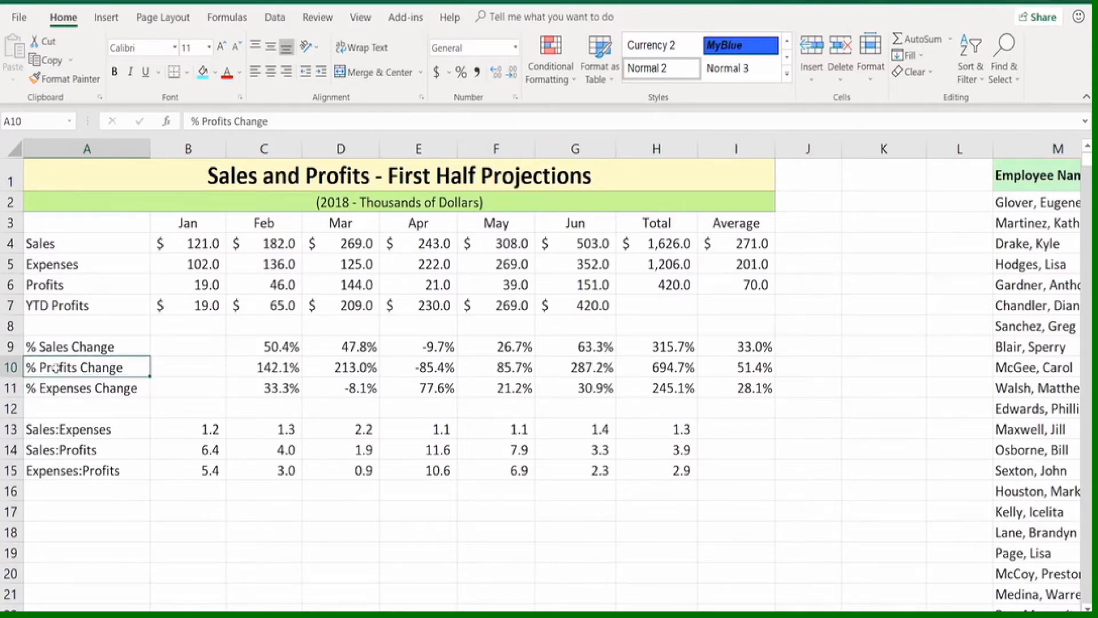
left_click_drag(58, 367, 723, 470)
left_click(464, 463)
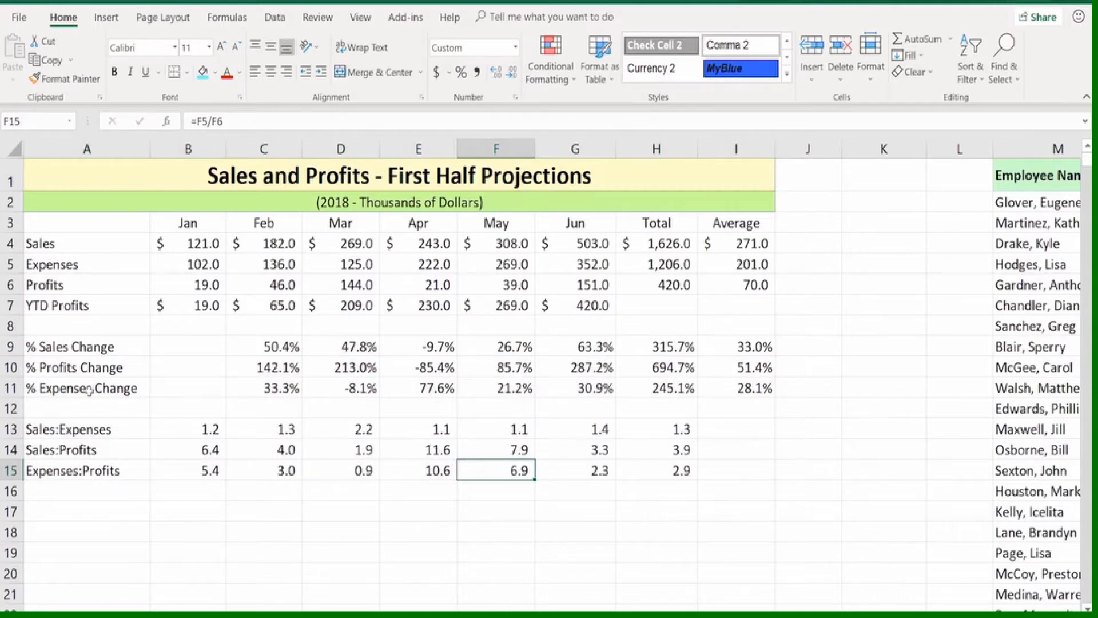
Move the % Expenses Change cells A11:I11 above the % Profits Change row, inserting them without overwriting any data
left_click_drag(84, 389, 750, 385)
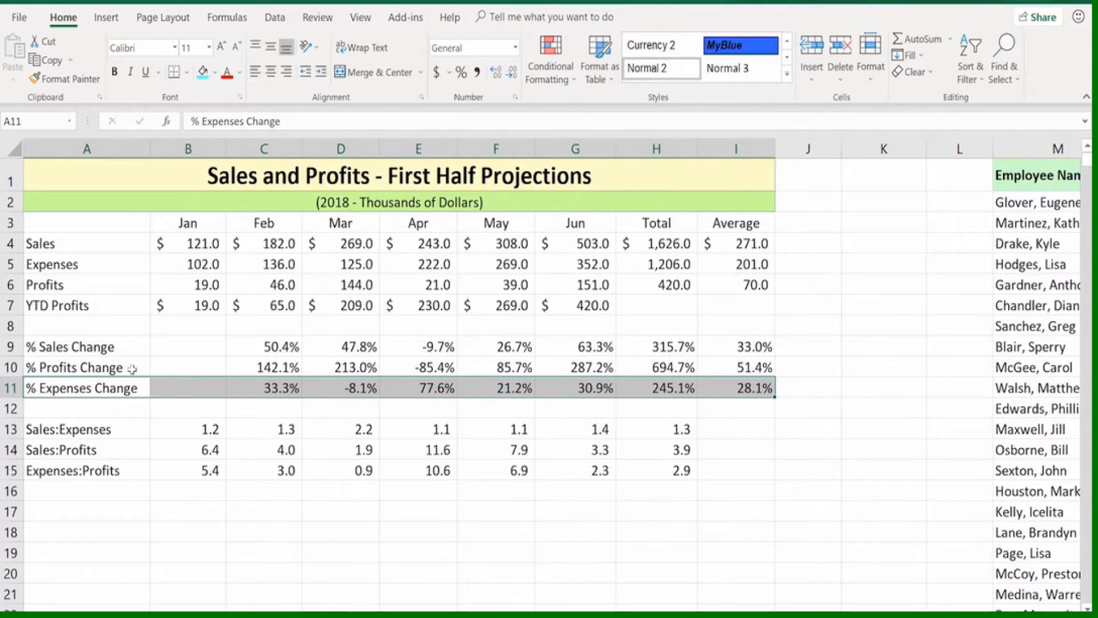
left_click(187, 373)
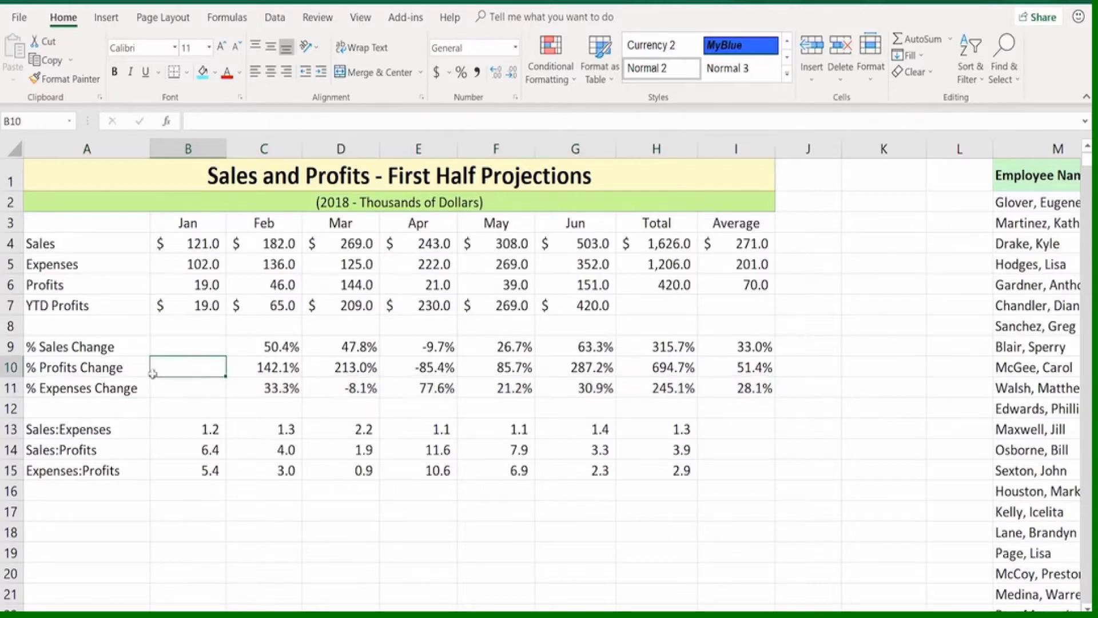
left_click_drag(126, 388, 744, 389)
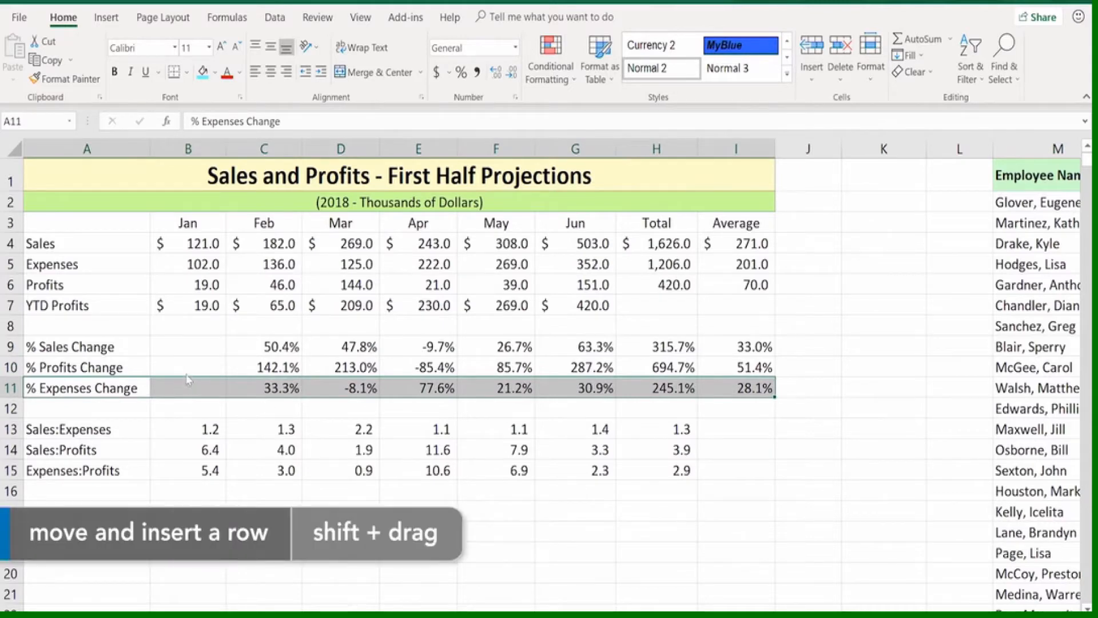
left_click_drag(187, 381, 189, 363)
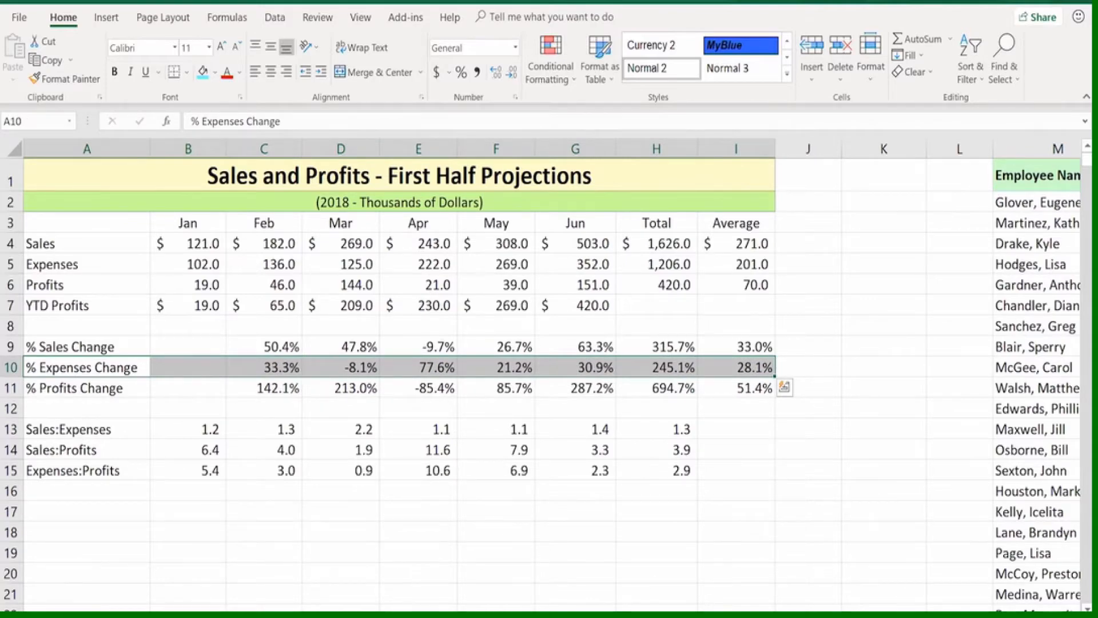
In the employee list starting at column M, move the Hire Date column Q in front of the SS# column, without overwriting it
scroll(552, 370, "right", 10)
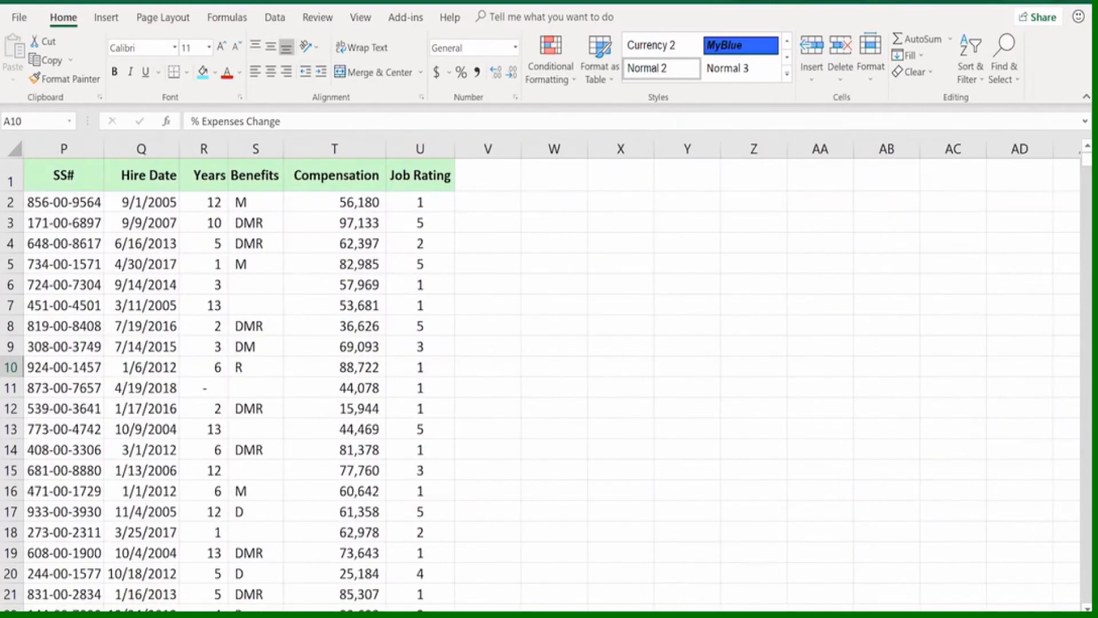
scroll(553, 370, "left", 3)
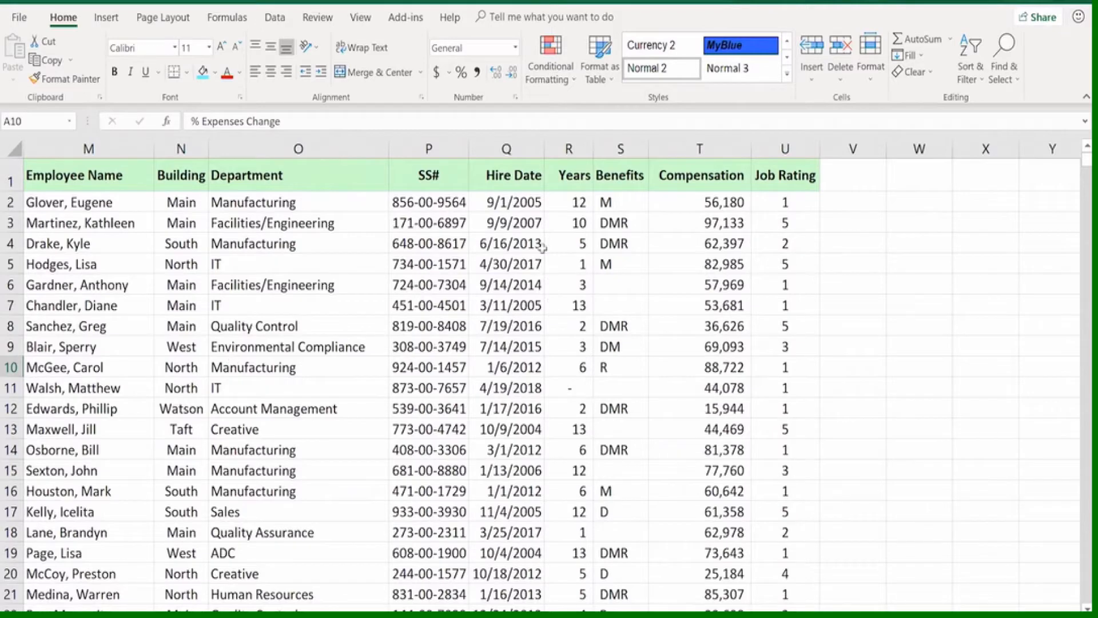
left_click(522, 149)
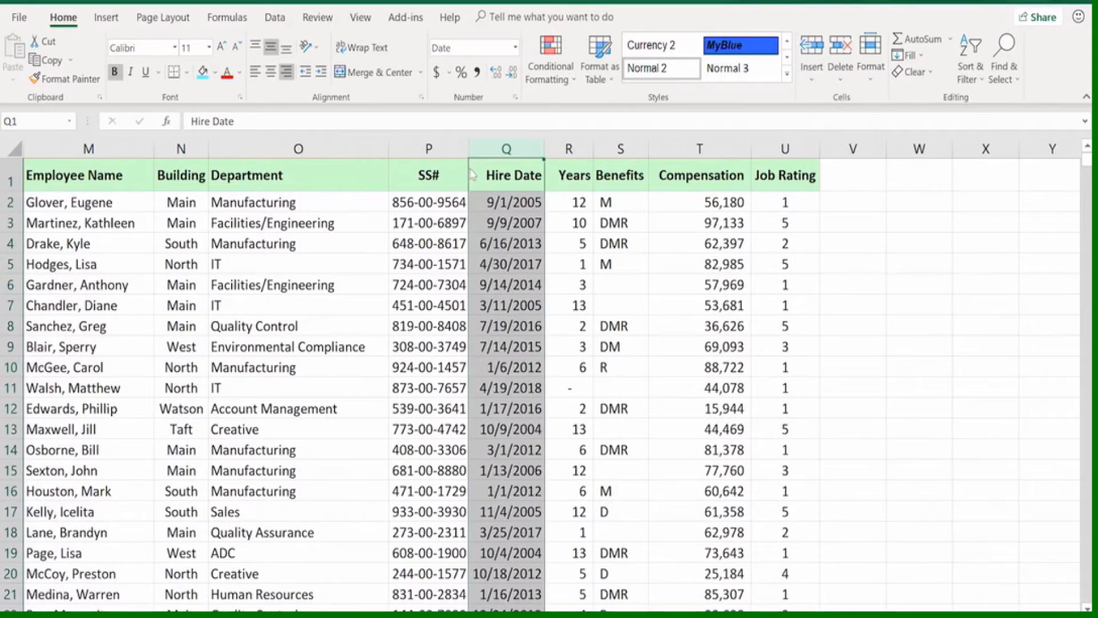
left_click_drag(475, 175, 392, 171)
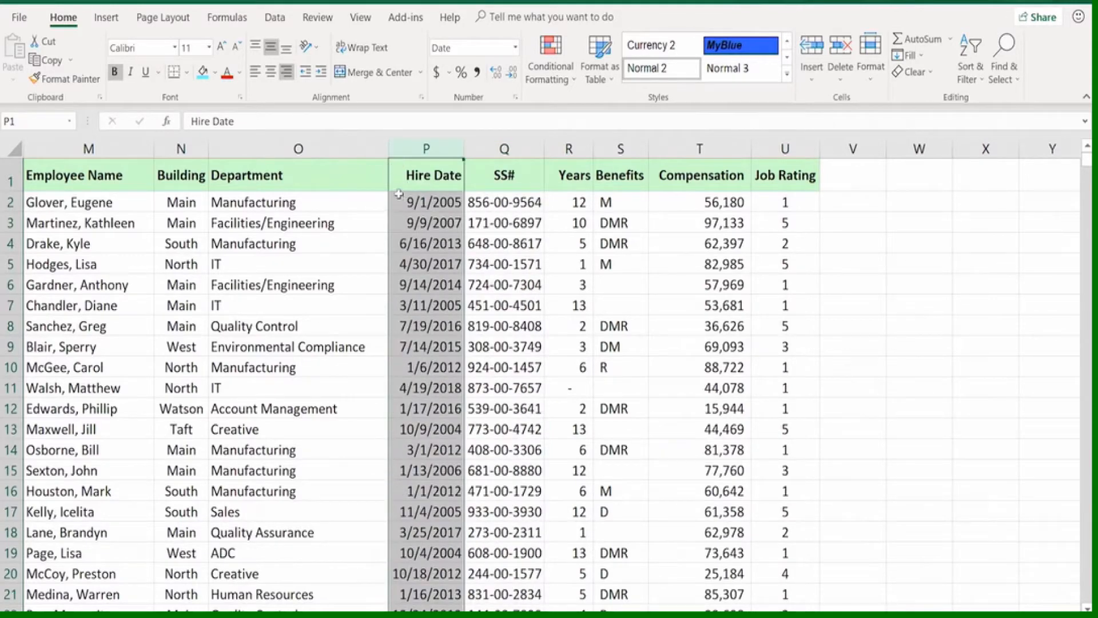
left_click(416, 176)
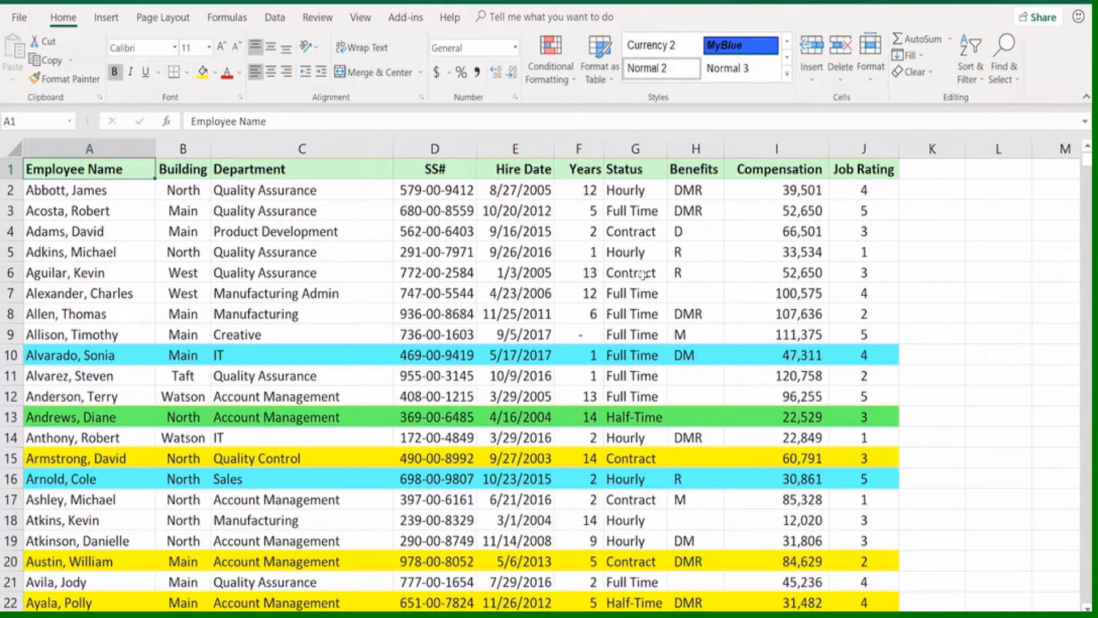
Examine the benefit codes in the Benefits column H for the employees in the first rows of the list
left_click(694, 274)
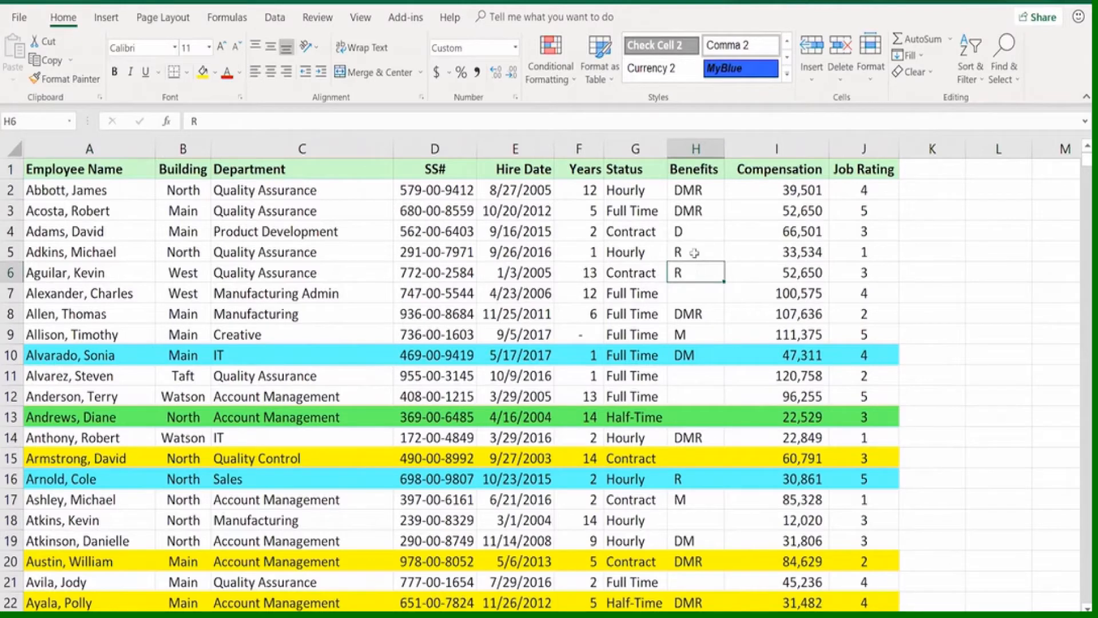
left_click(694, 253)
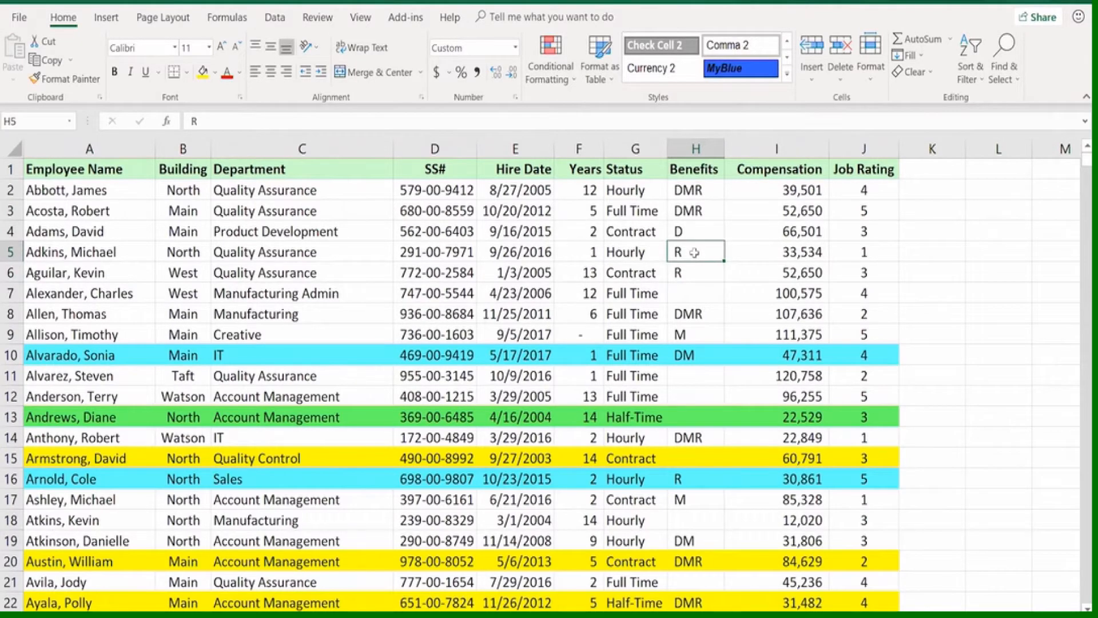
left_click(709, 211)
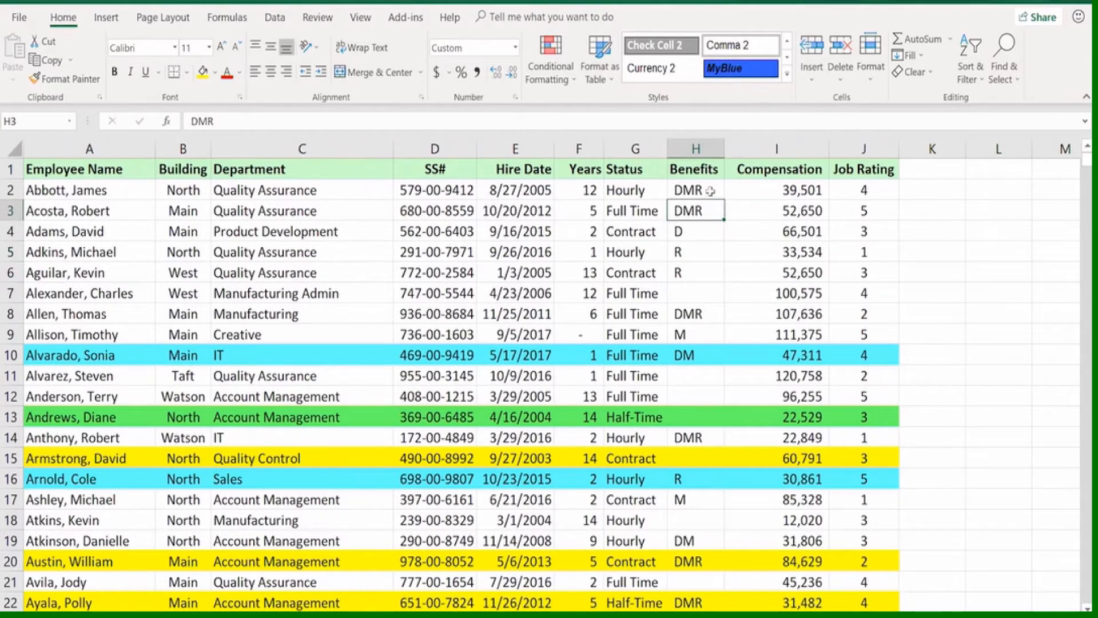
left_click(710, 191)
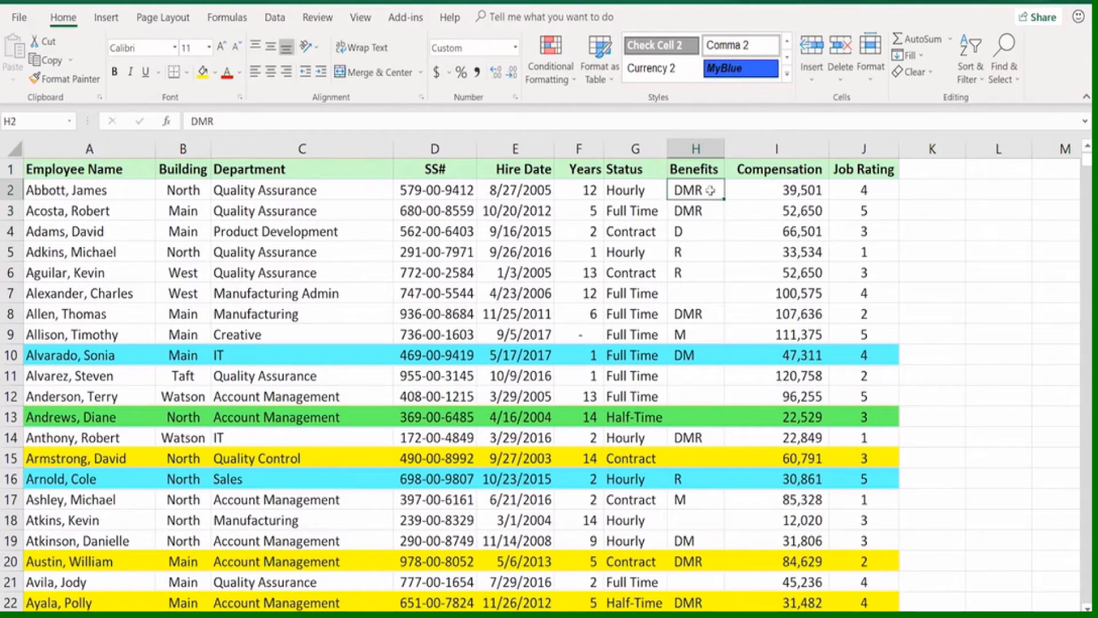
left_click(707, 331)
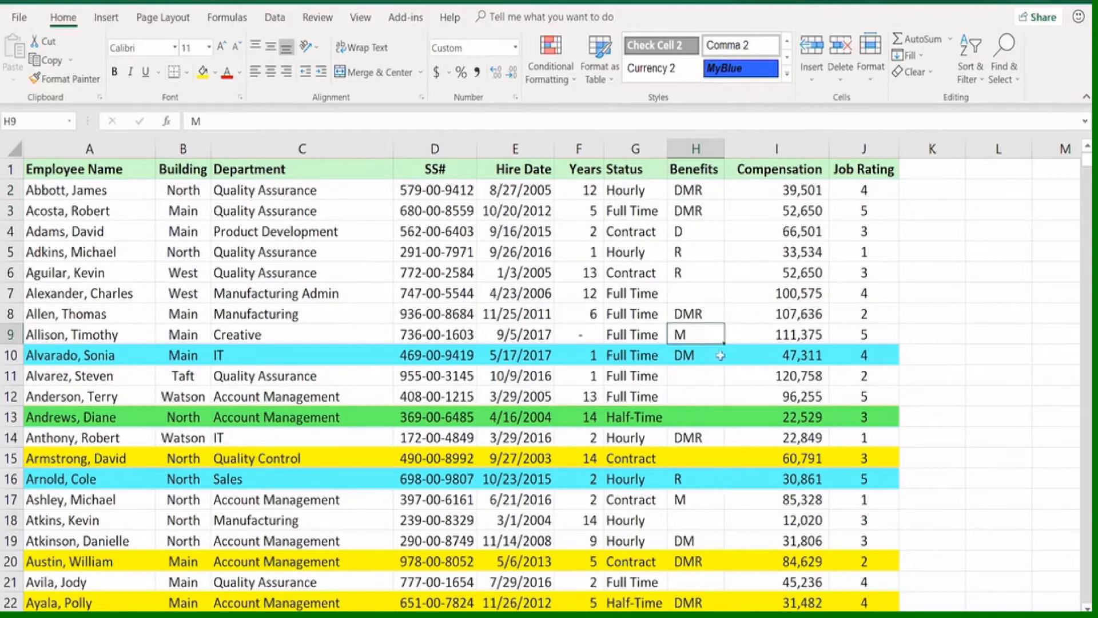
left_click(696, 251)
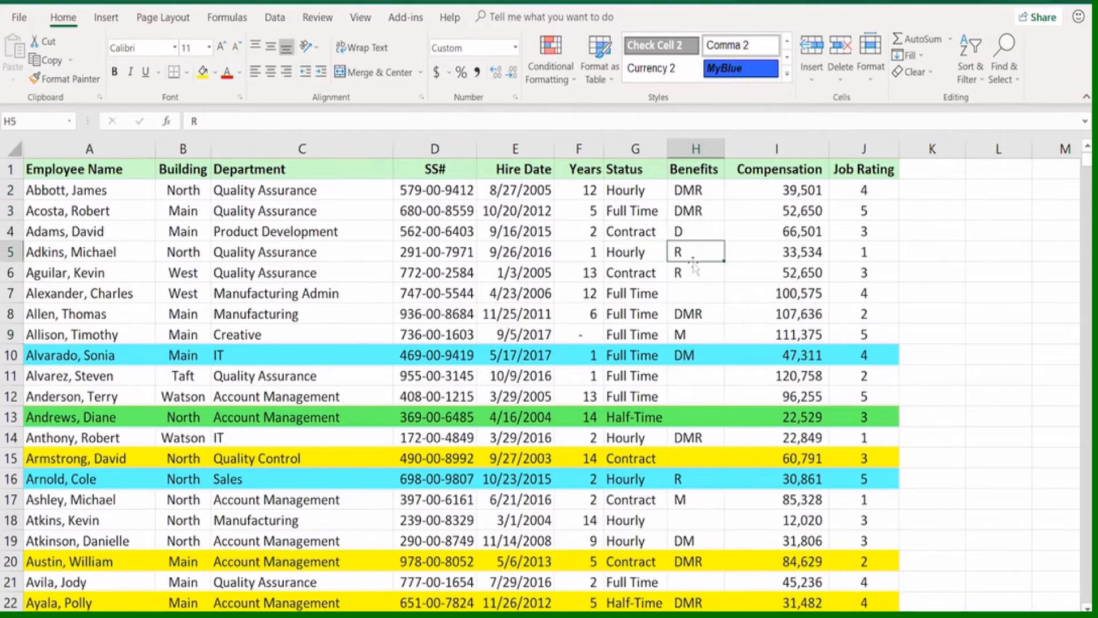
left_click(695, 273)
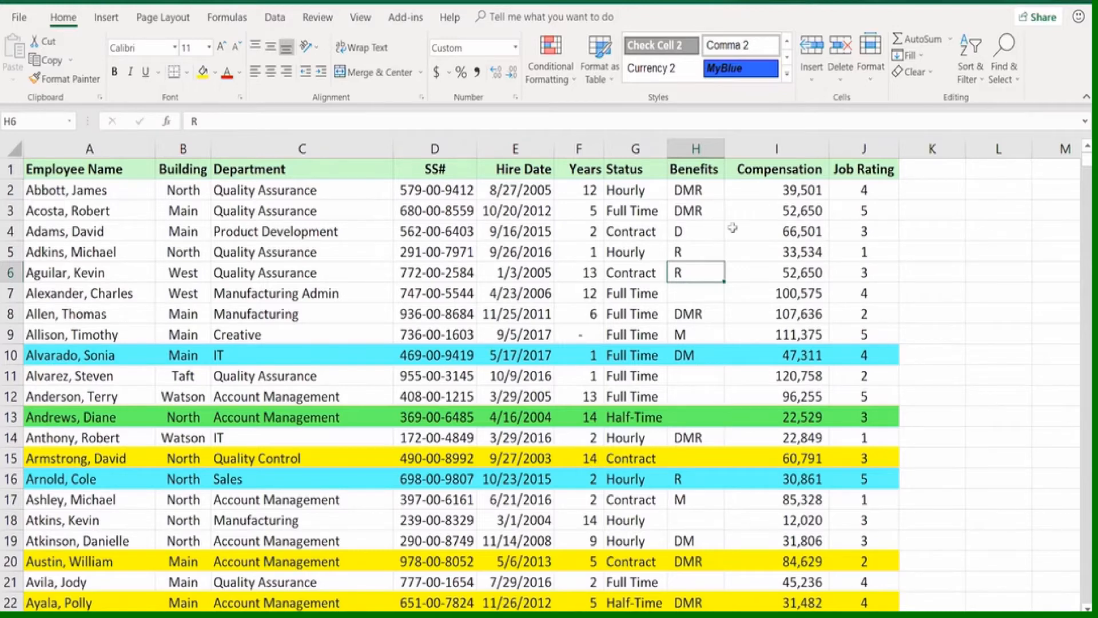
Search the Benefits column H for "R" and go through the first few matches one by one
left_click(696, 148)
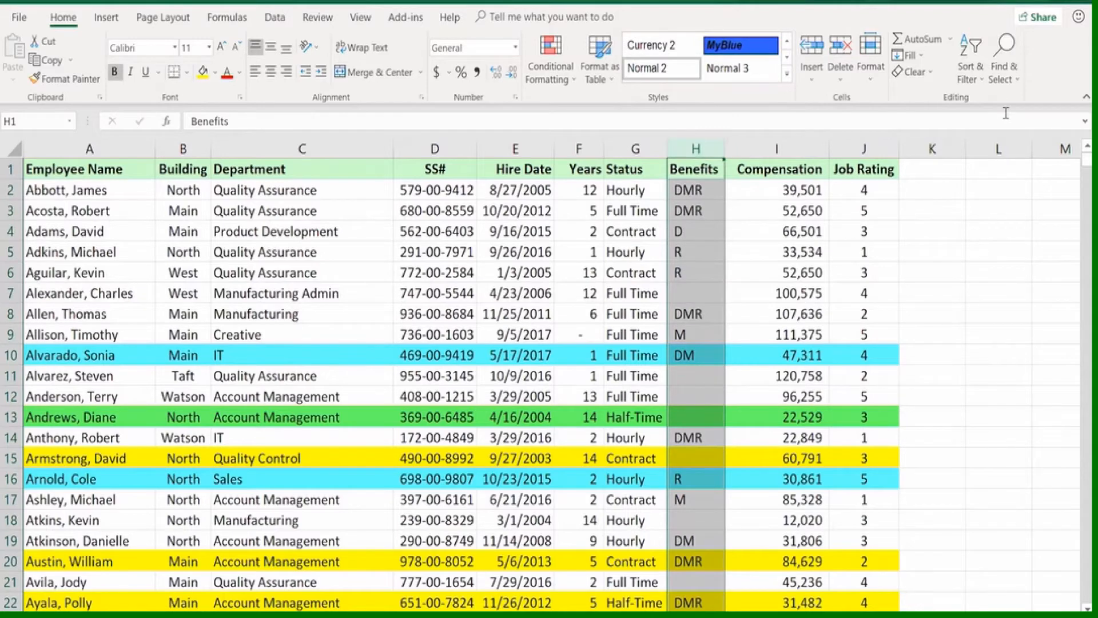
left_click(1001, 72)
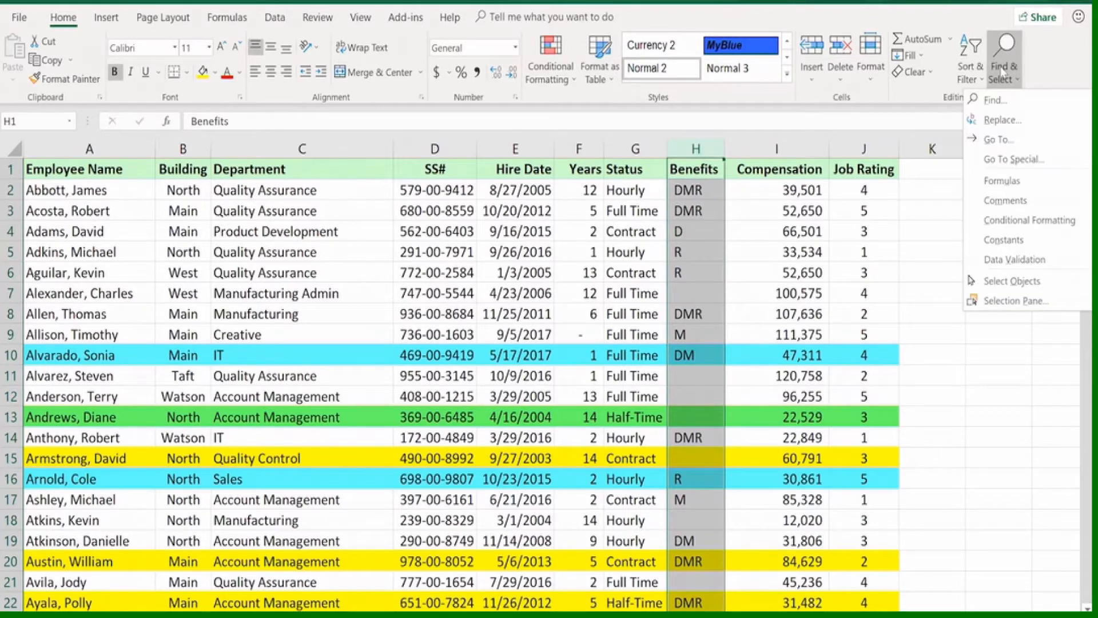
left_click(995, 101)
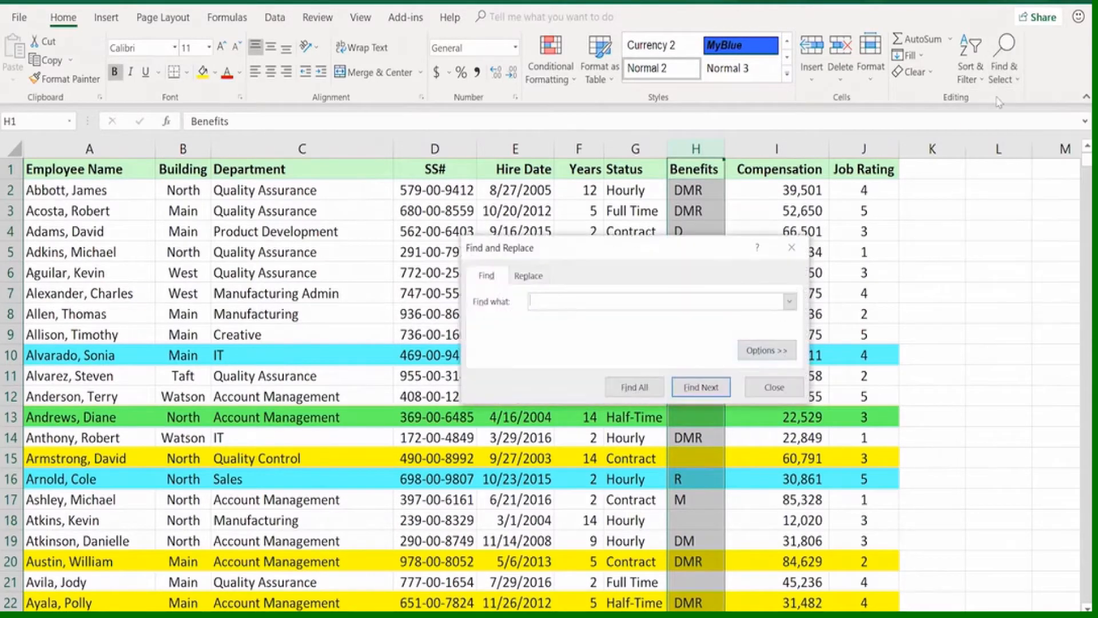
left_click_drag(712, 252, 488, 205)
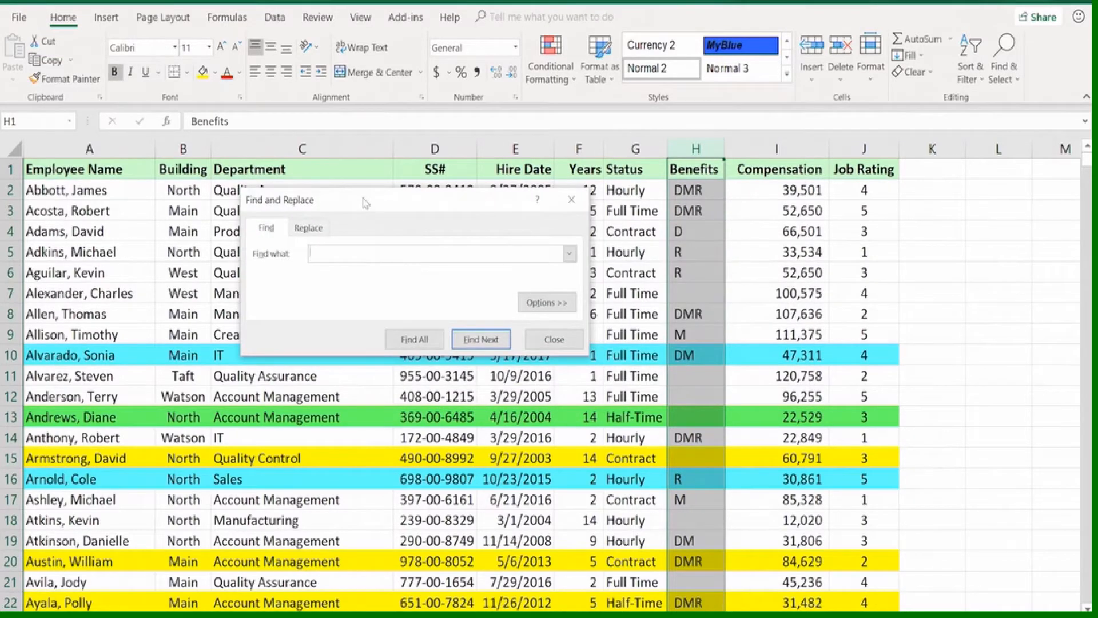
left_click(536, 304)
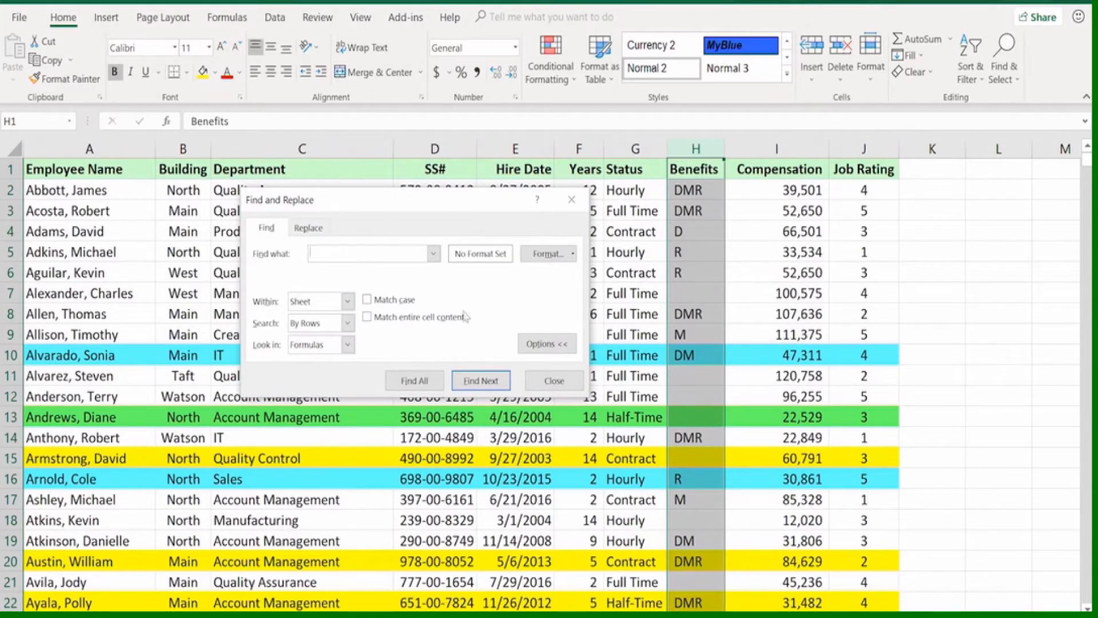
left_click(546, 345)
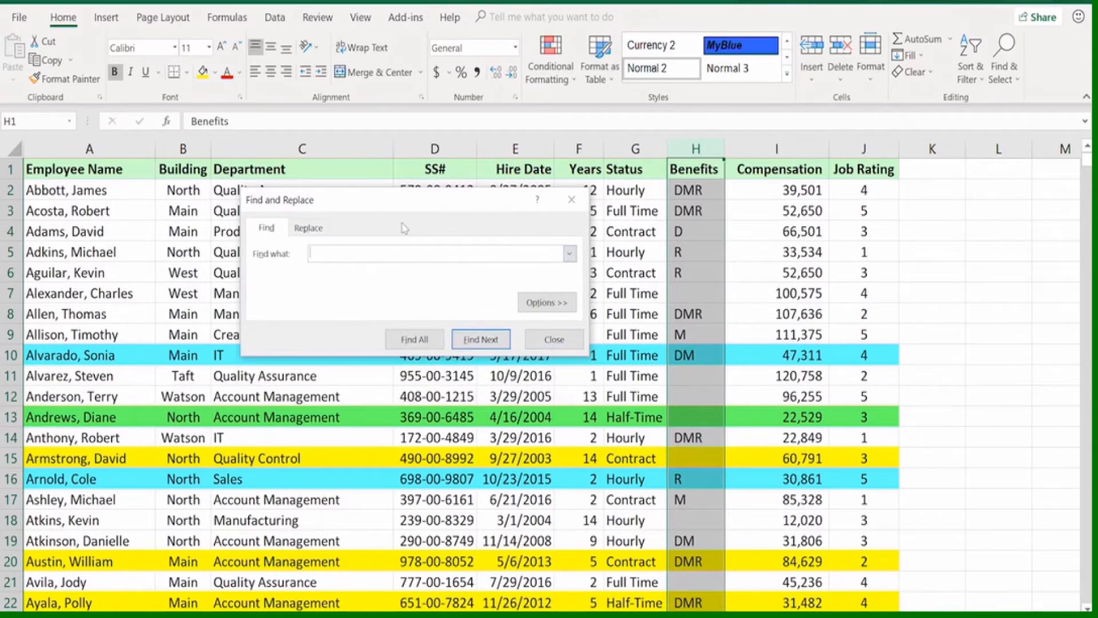
left_click(480, 340)
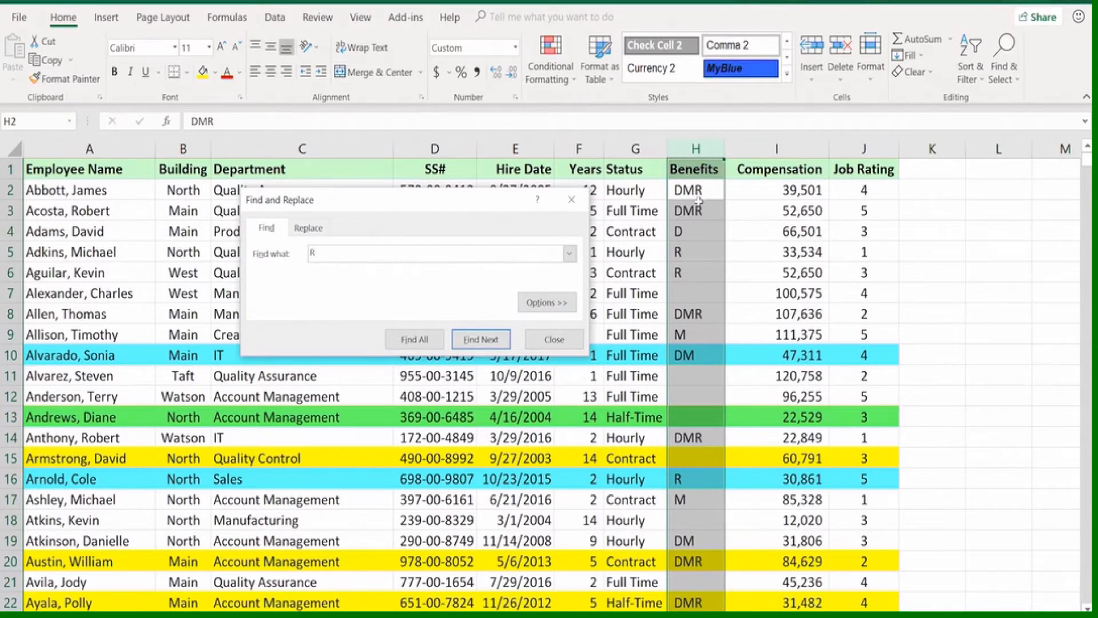
left_click(488, 340)
left_click(487, 341)
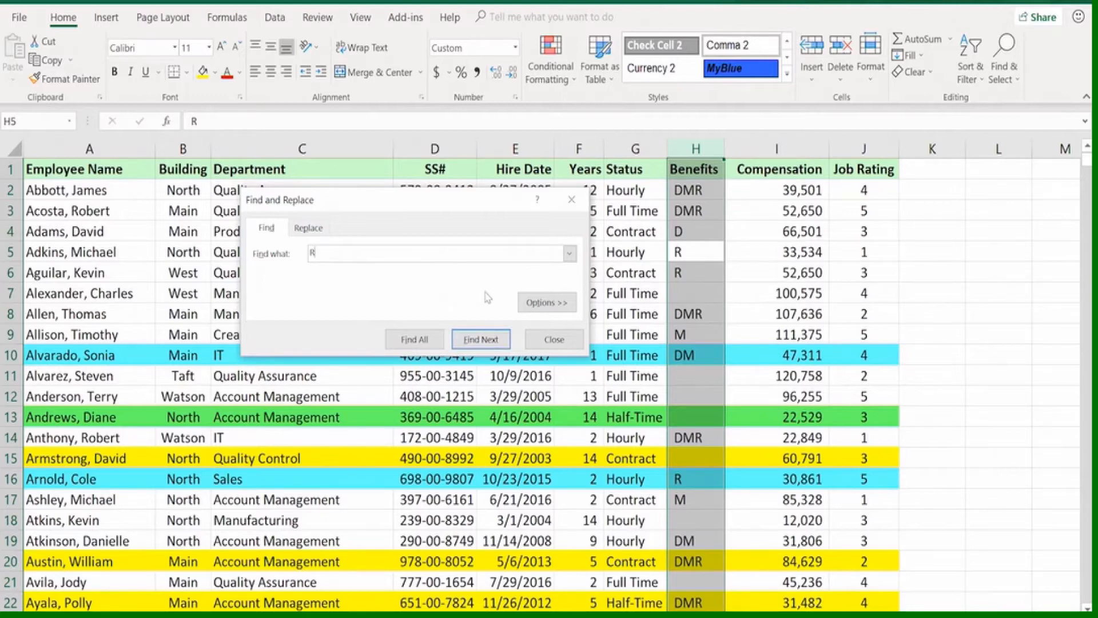
Restrict the search for "R" to entire cell contents, go through several matches in the Benefits column, and close the search
left_click(528, 300)
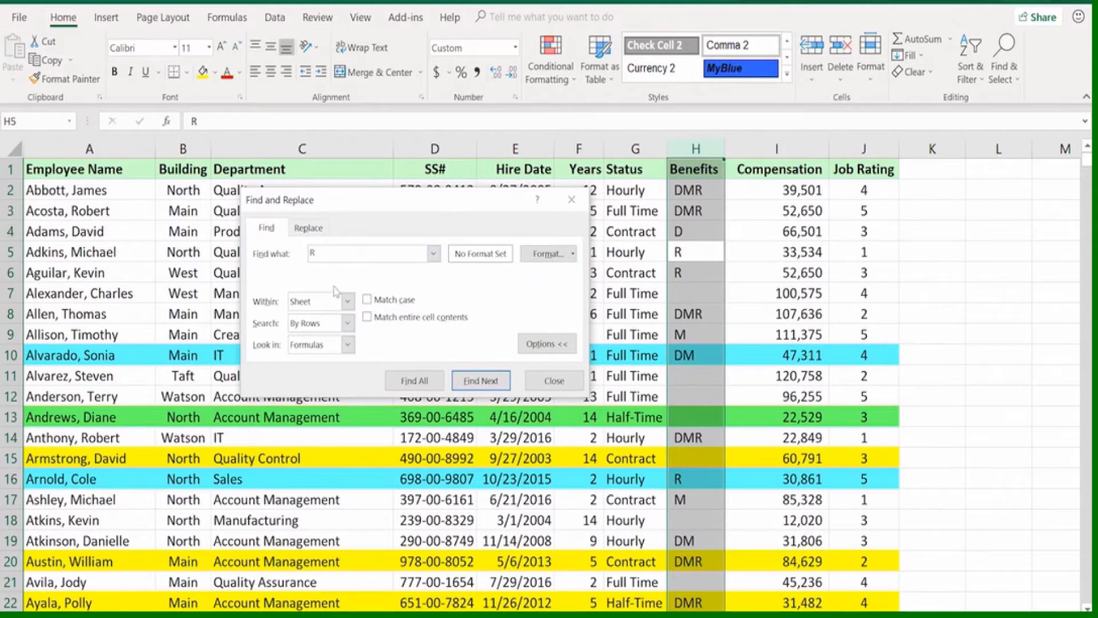
left_click(367, 317)
left_click(471, 385)
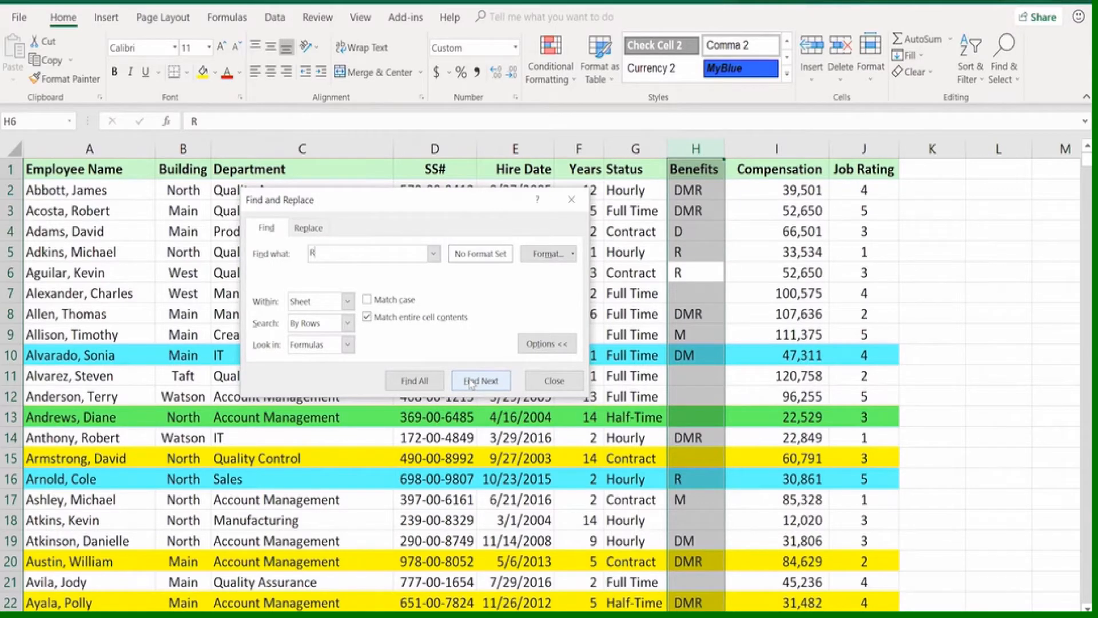
left_click(471, 382)
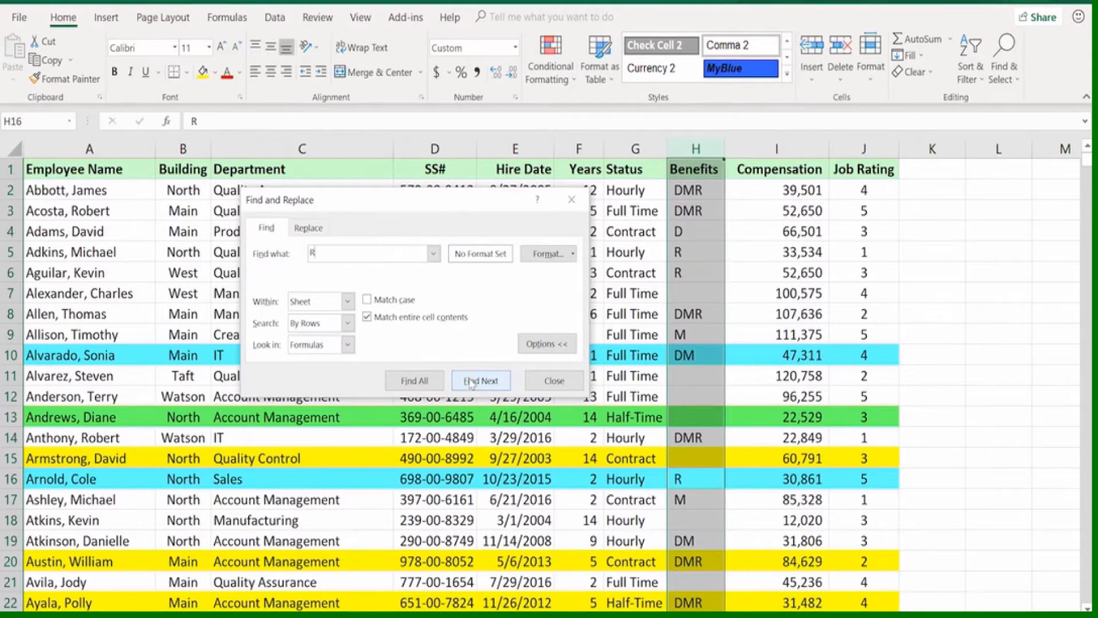
left_click(473, 382)
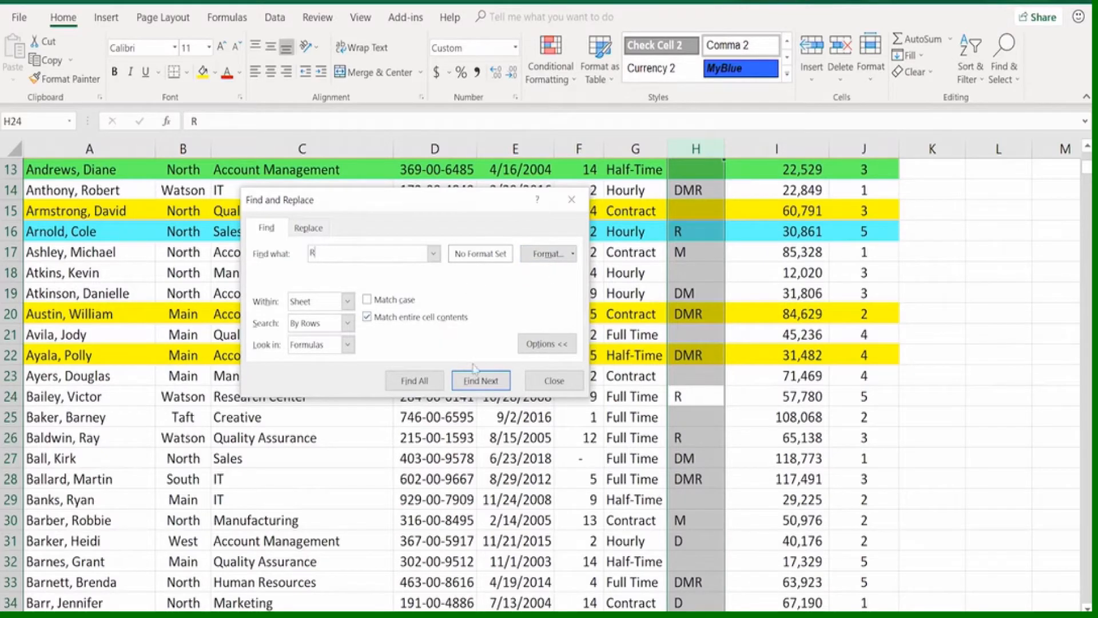
left_click(541, 381)
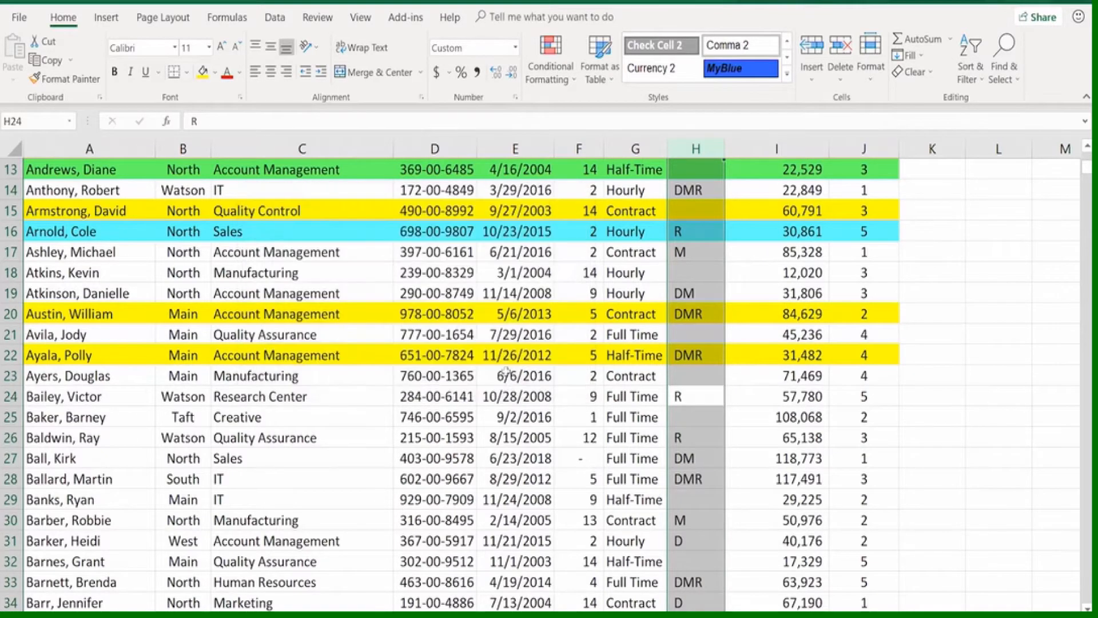
left_click(476, 408)
scroll(476, 400, "up", 4)
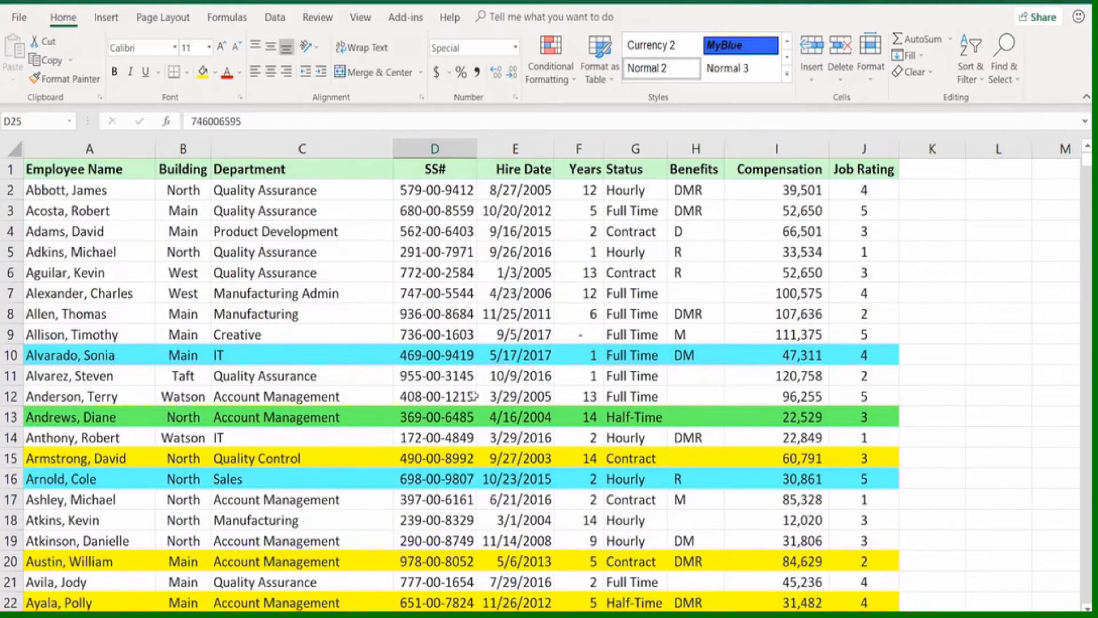
Replace every "Half" with "Part" in the Status column G, without matching entire cell contents, and check the changed entries
left_click(645, 422)
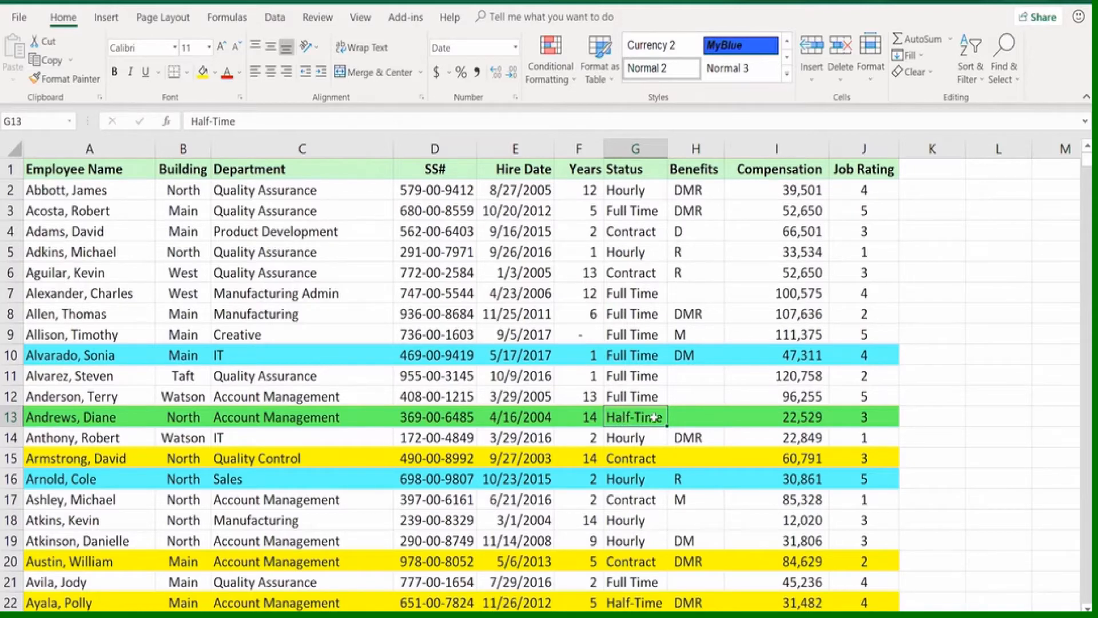
left_click(636, 148)
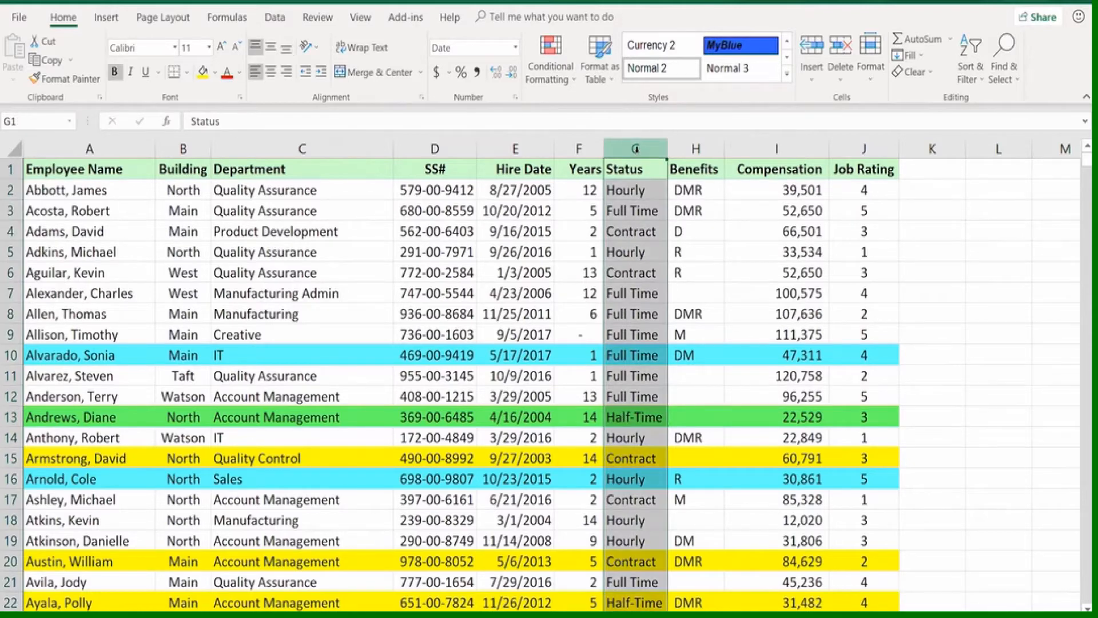
left_click(1009, 69)
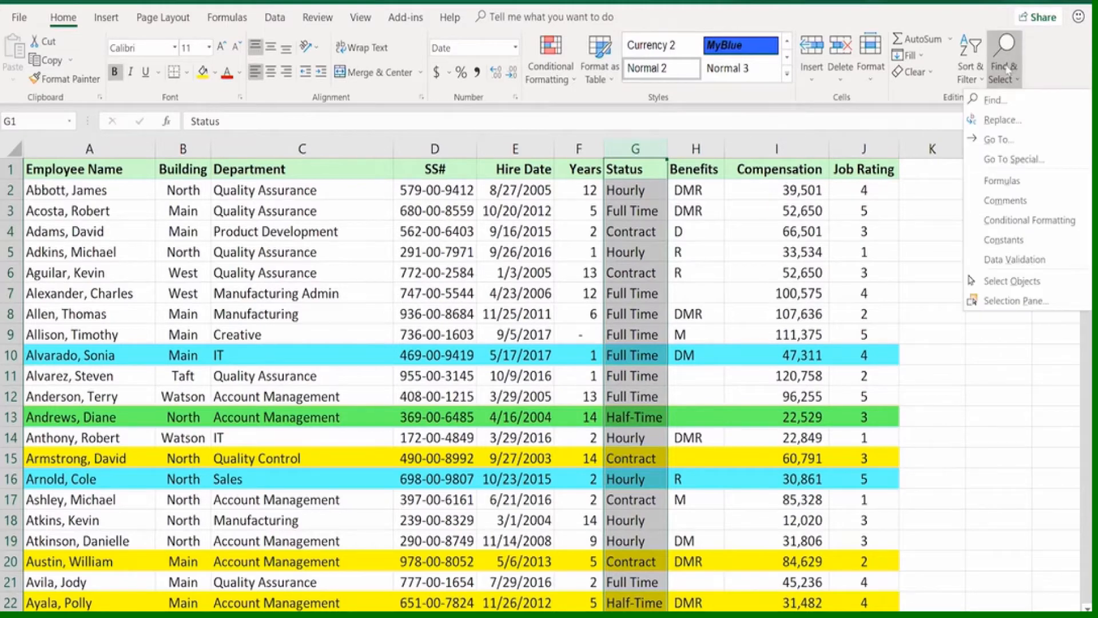
left_click(1003, 121)
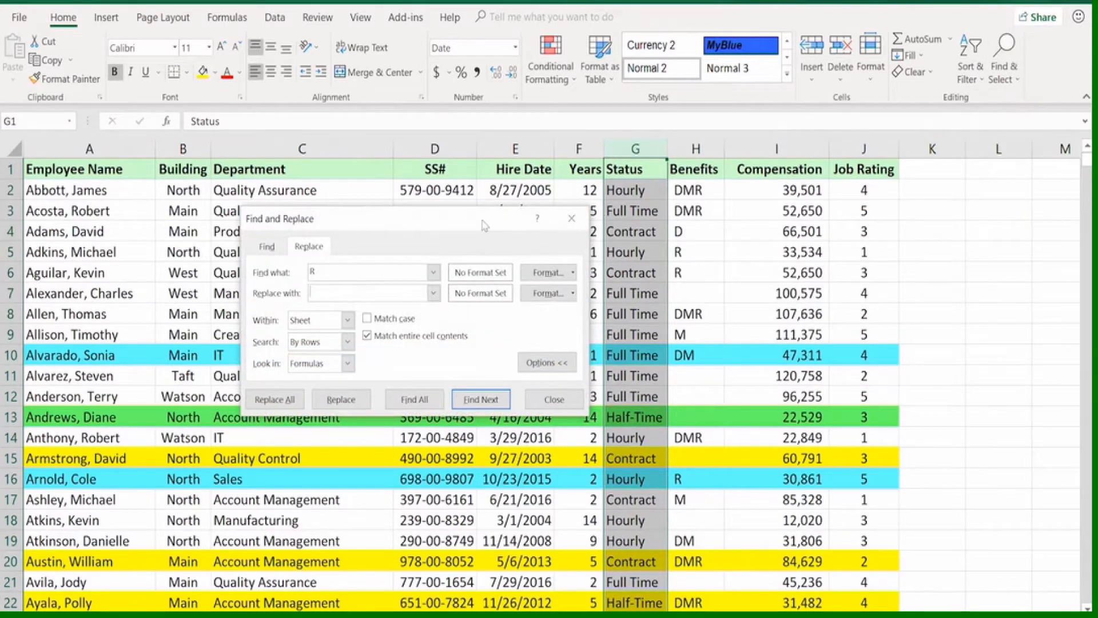
left_click_drag(482, 224, 449, 220)
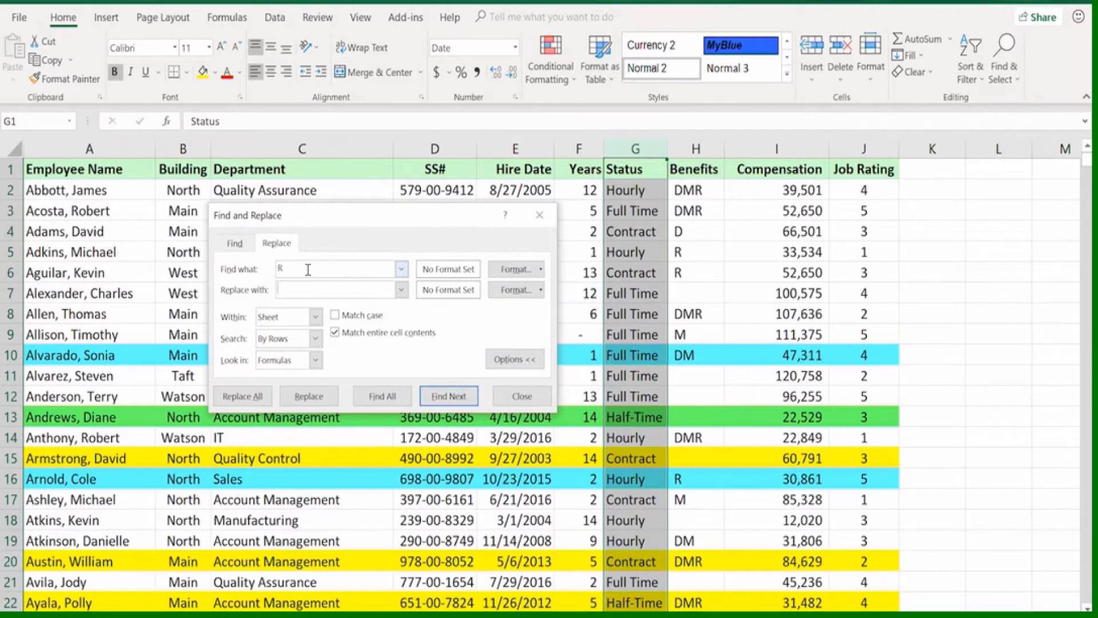
left_click(273, 269)
type("Half")
left_click(281, 290)
left_click(249, 398)
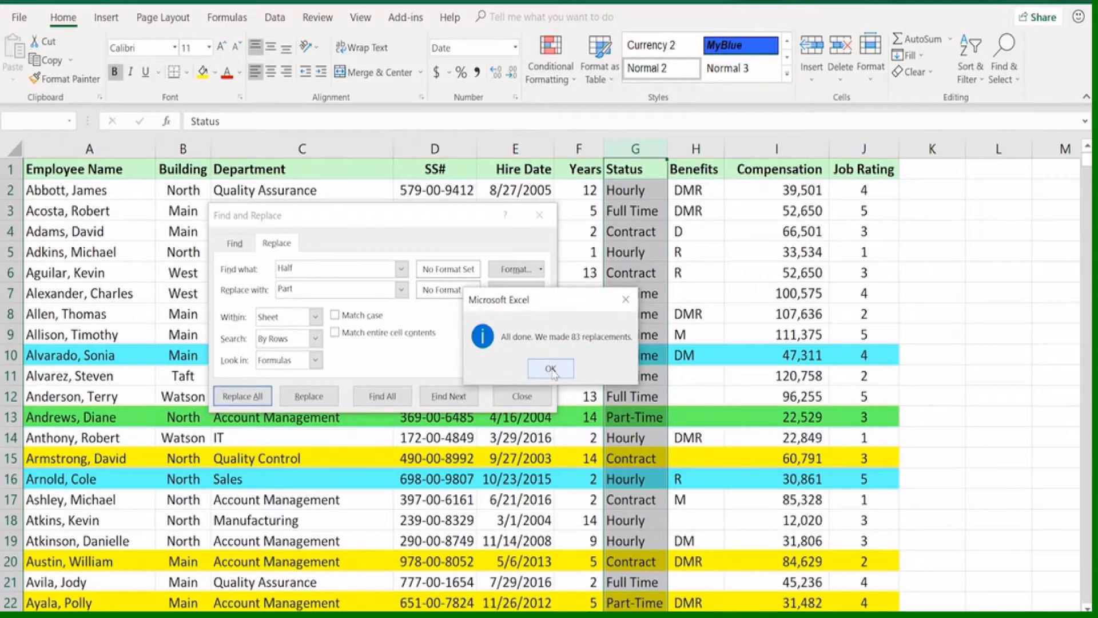
left_click(551, 369)
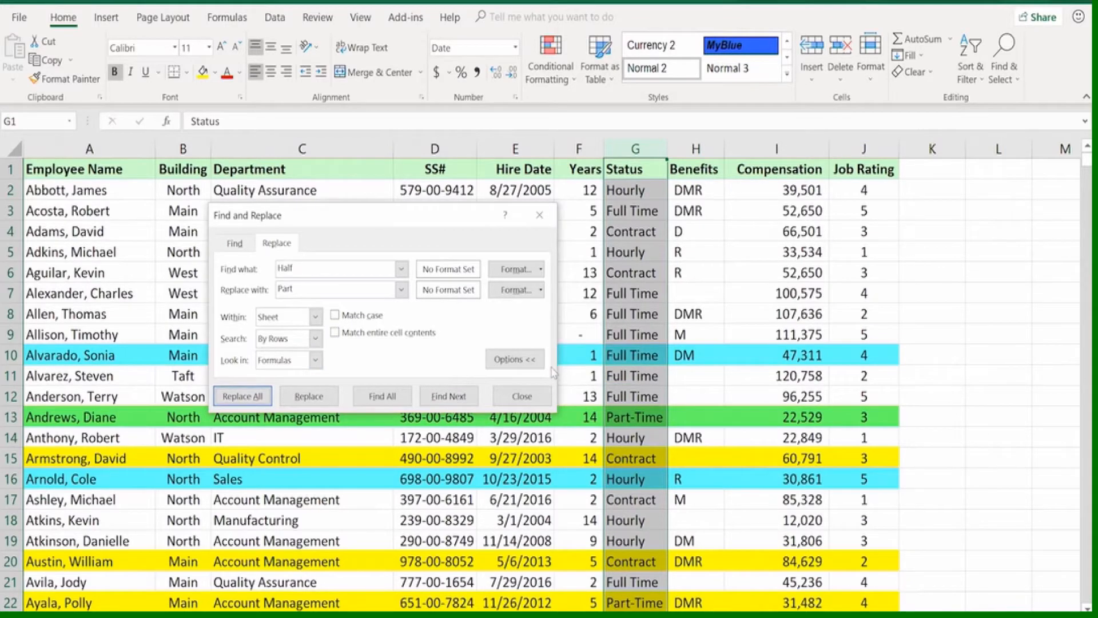
left_click(624, 418)
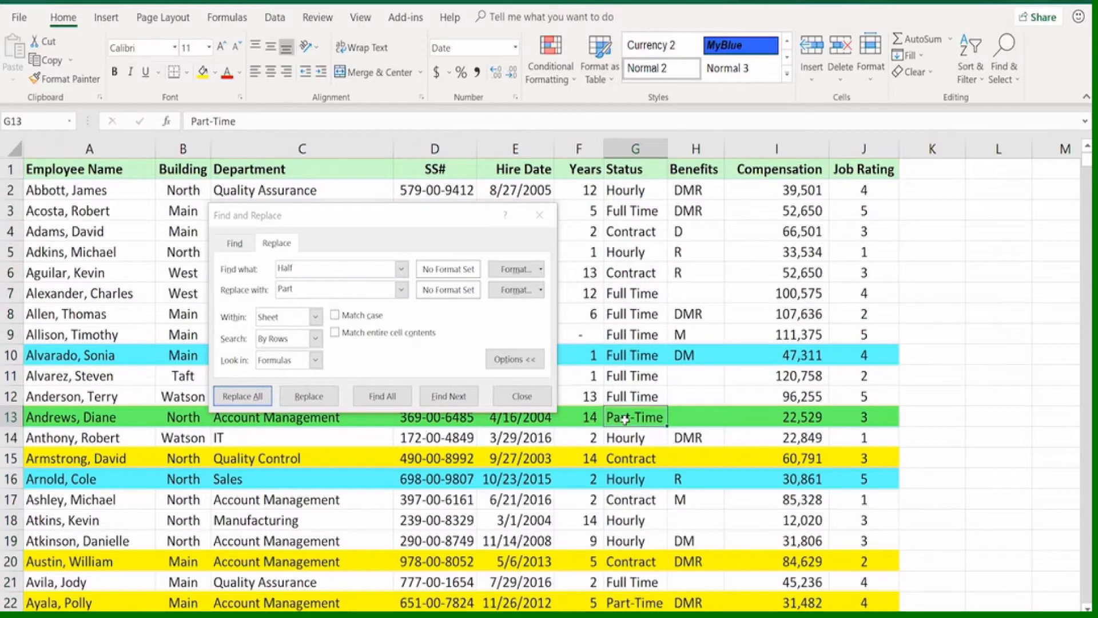
left_click(633, 600)
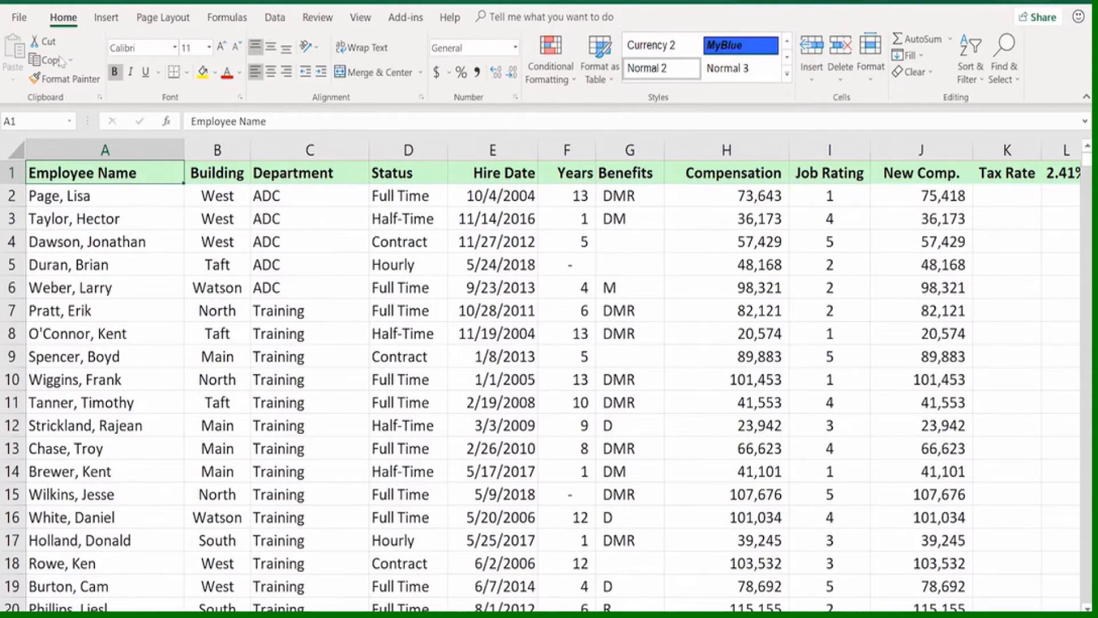
Preview the employee worksheet of the 06 - Printing workbook as it would print and look through its pages
left_click(19, 17)
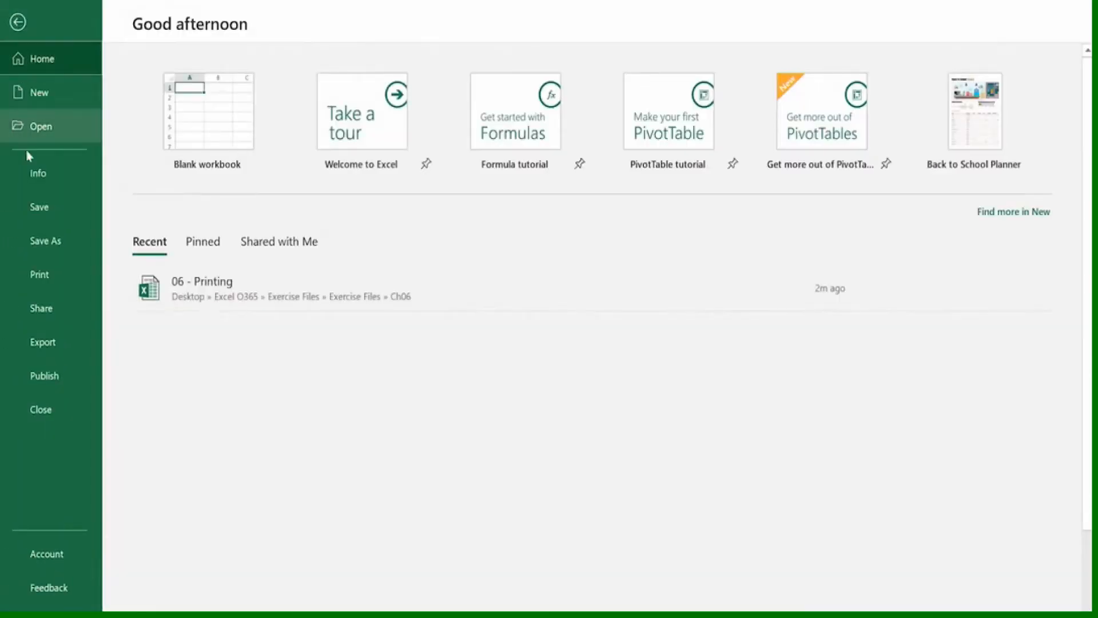
left_click(40, 276)
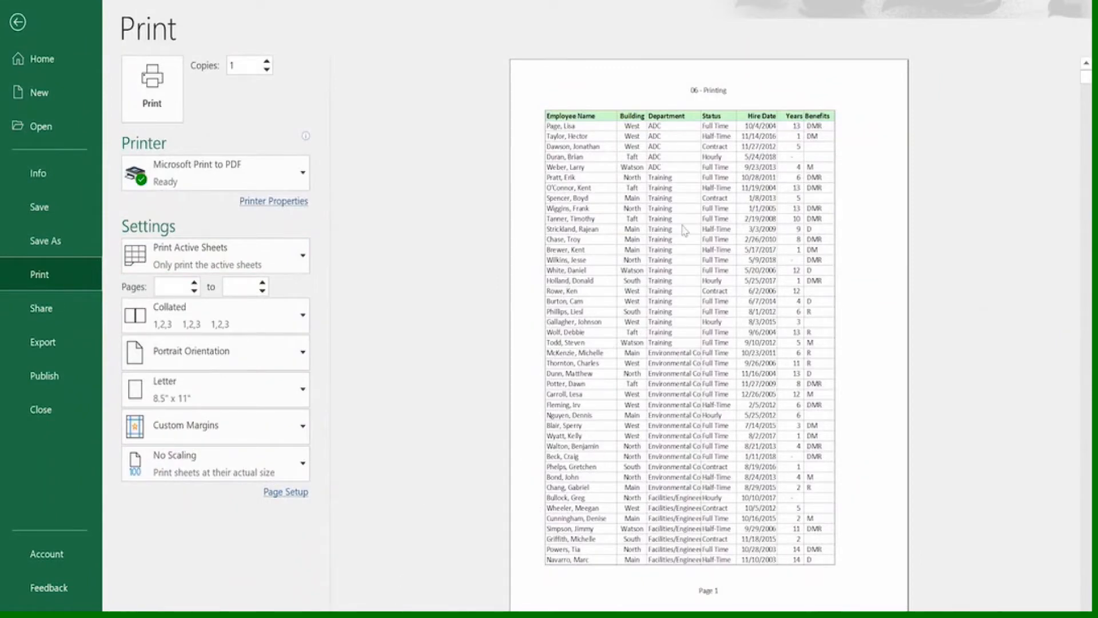
scroll(699, 189, "down", 5)
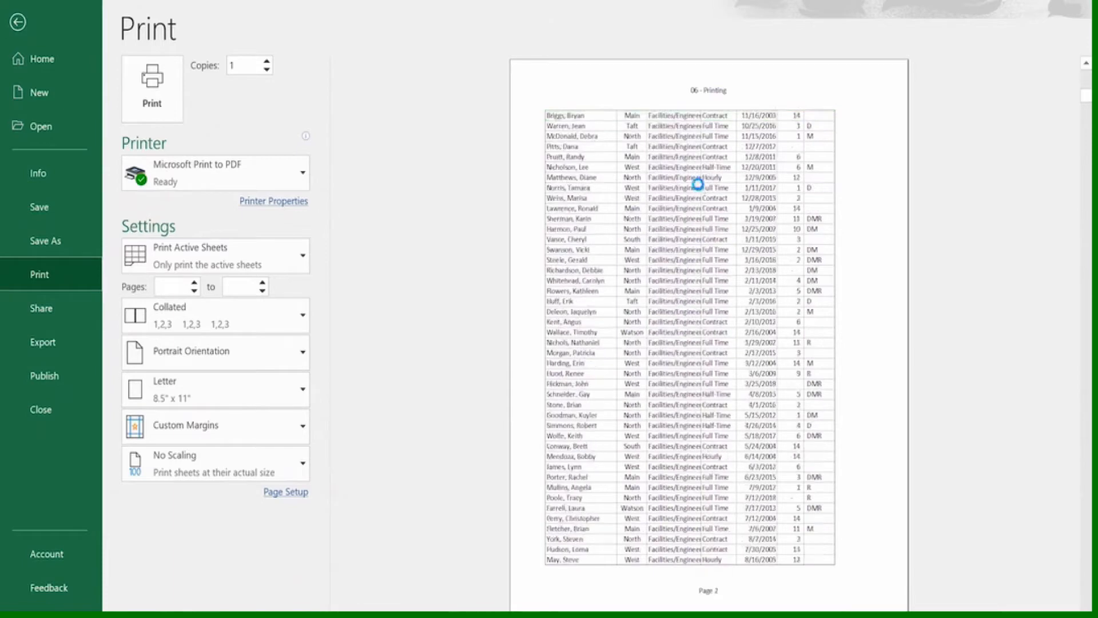
scroll(697, 189, "down", 6)
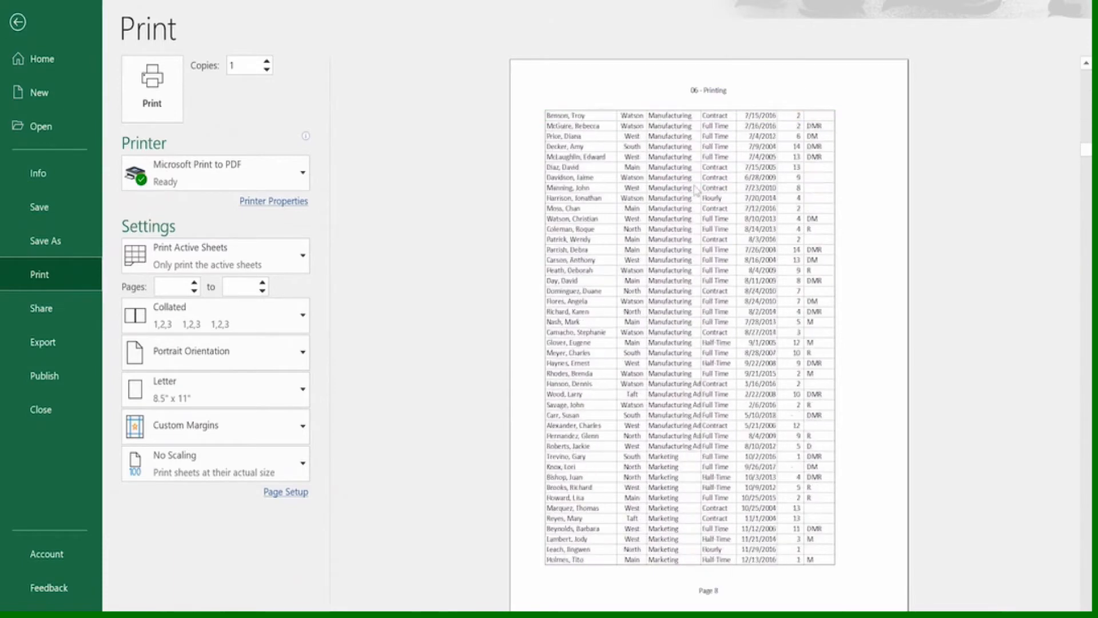
Look through the remaining print preview pages and examine which columns extend across the employee worksheet
scroll(697, 197, "down", 6)
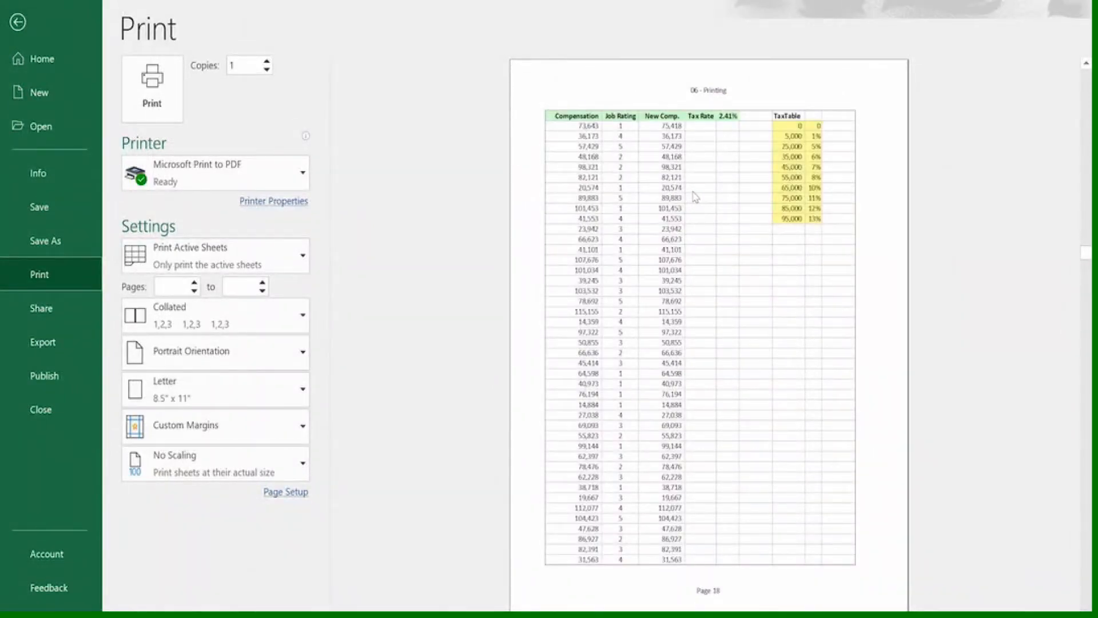
scroll(695, 197, "down", 6)
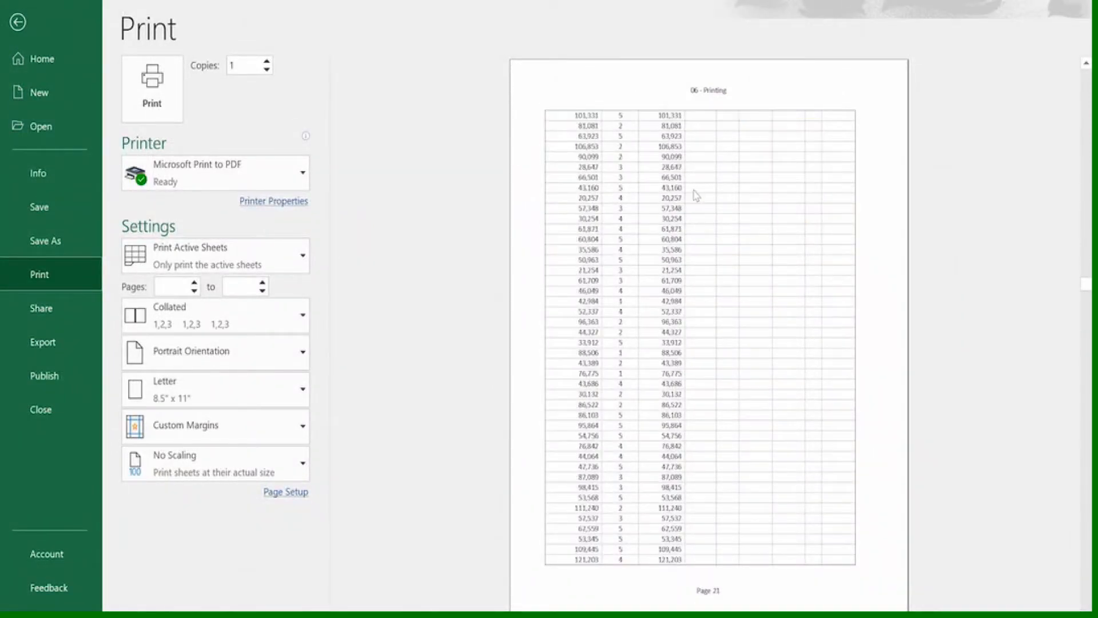
scroll(695, 189, "down", 6)
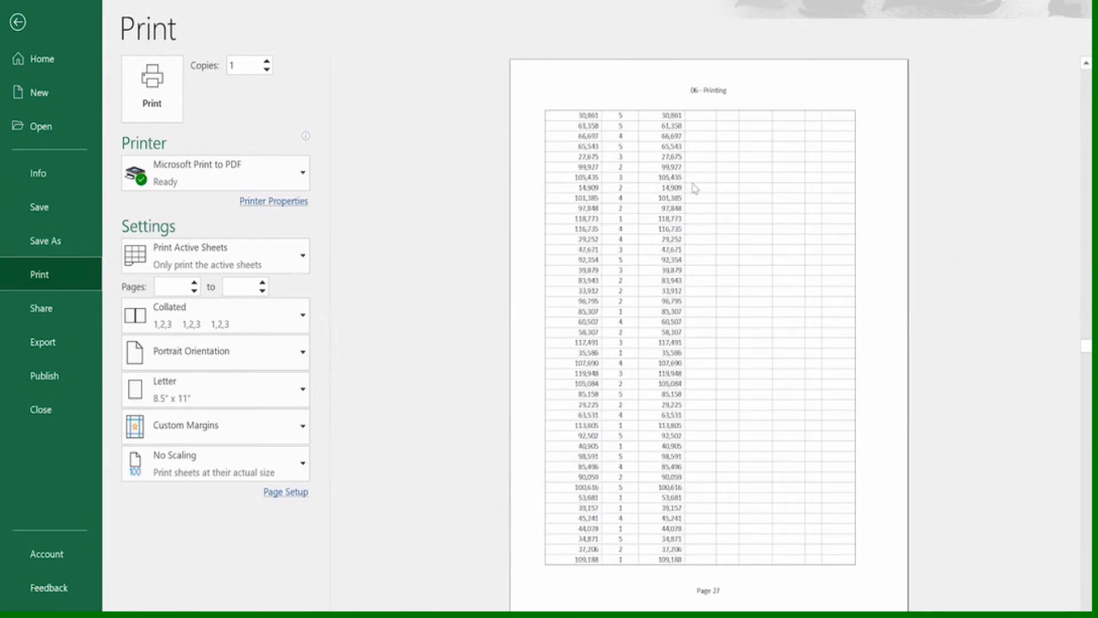
scroll(695, 190, "down", 6)
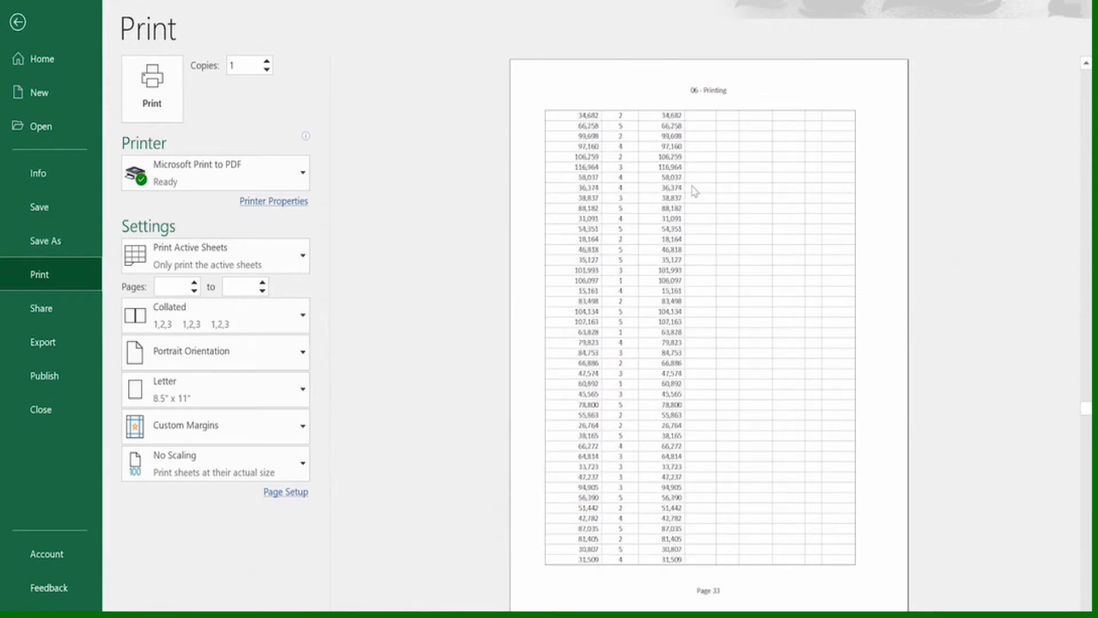
scroll(692, 190, "up", 6)
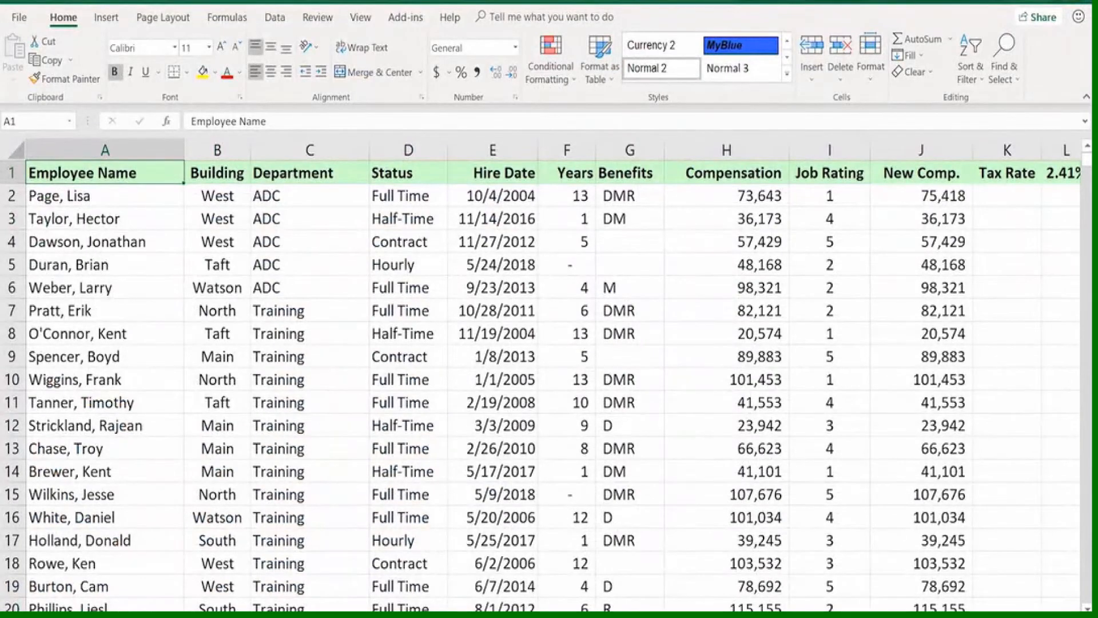
scroll(553, 375, "right", 6)
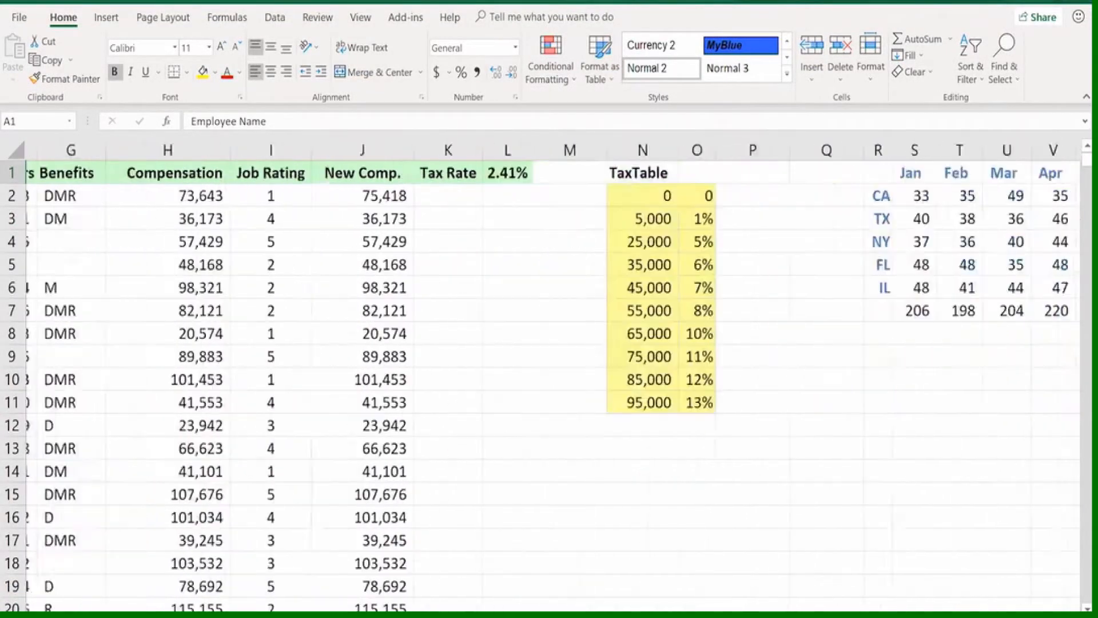
scroll(553, 375, "right", 6)
scroll(553, 375, "left", 6)
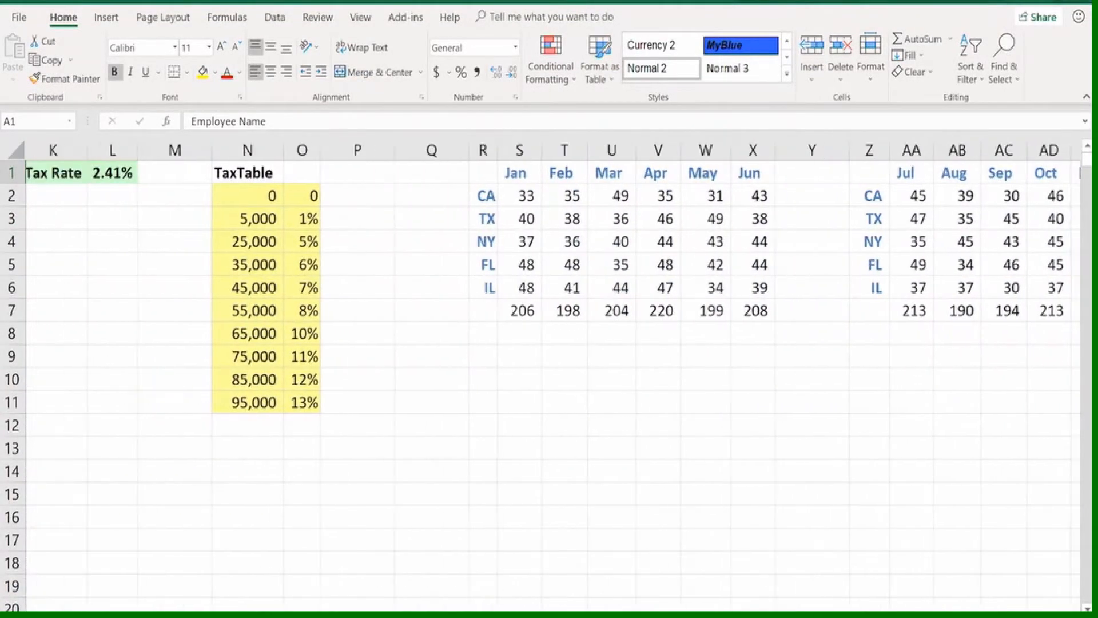
scroll(553, 375, "left", 5)
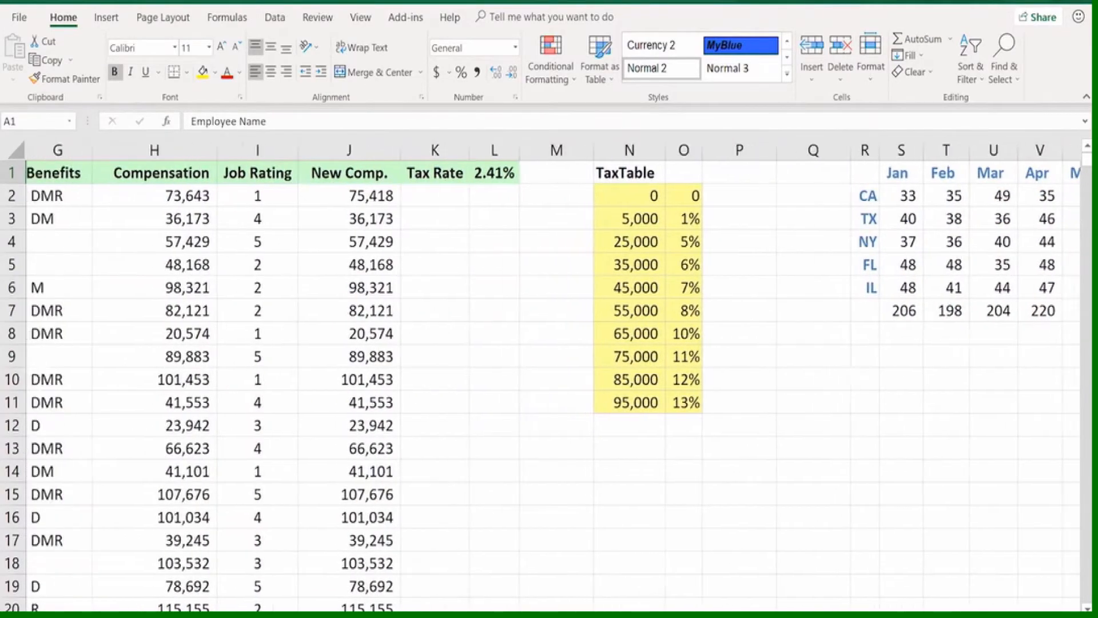
scroll(553, 375, "left", 3)
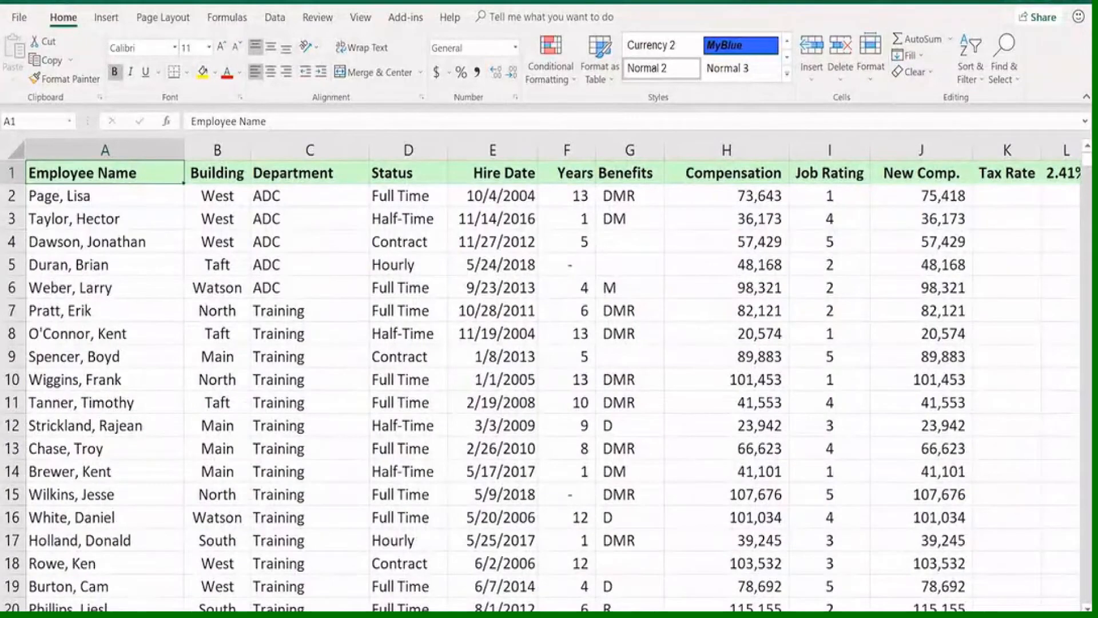
Set columns A through J, from Employee Name to New Comp., as the worksheet's print area
scroll(553, 375, "right", 5)
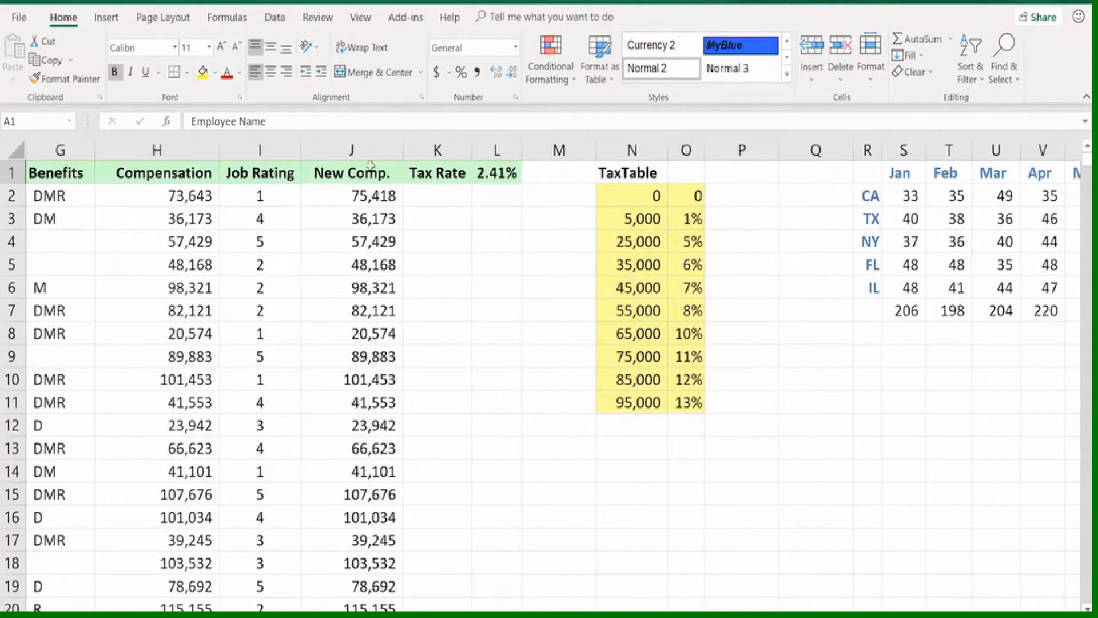
left_click_drag(369, 150, 2, 136)
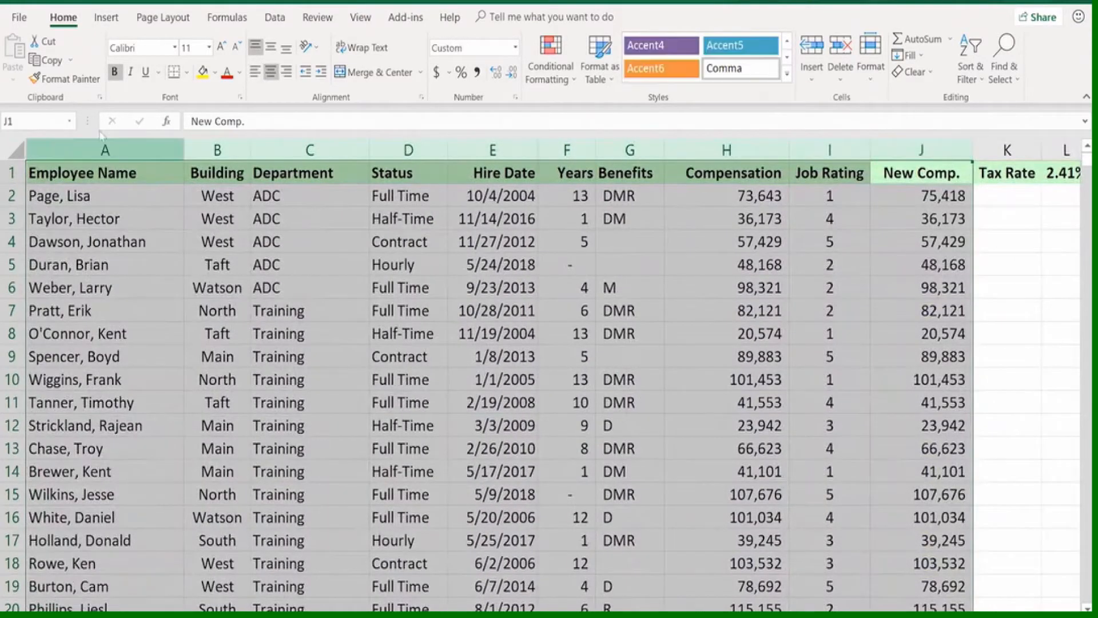
left_click(167, 22)
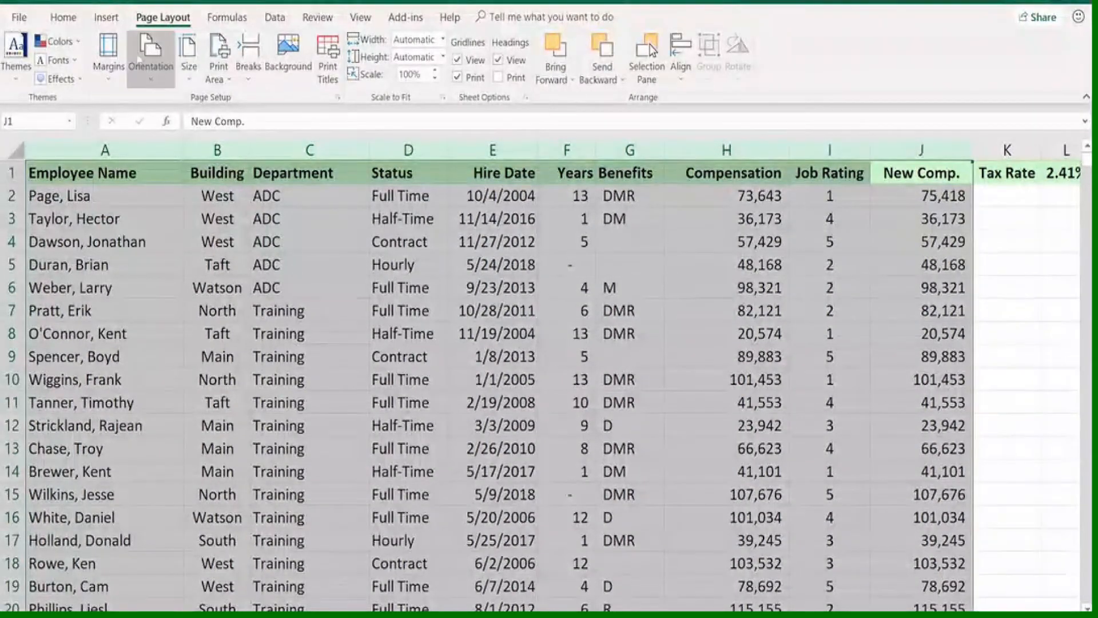
left_click(232, 80)
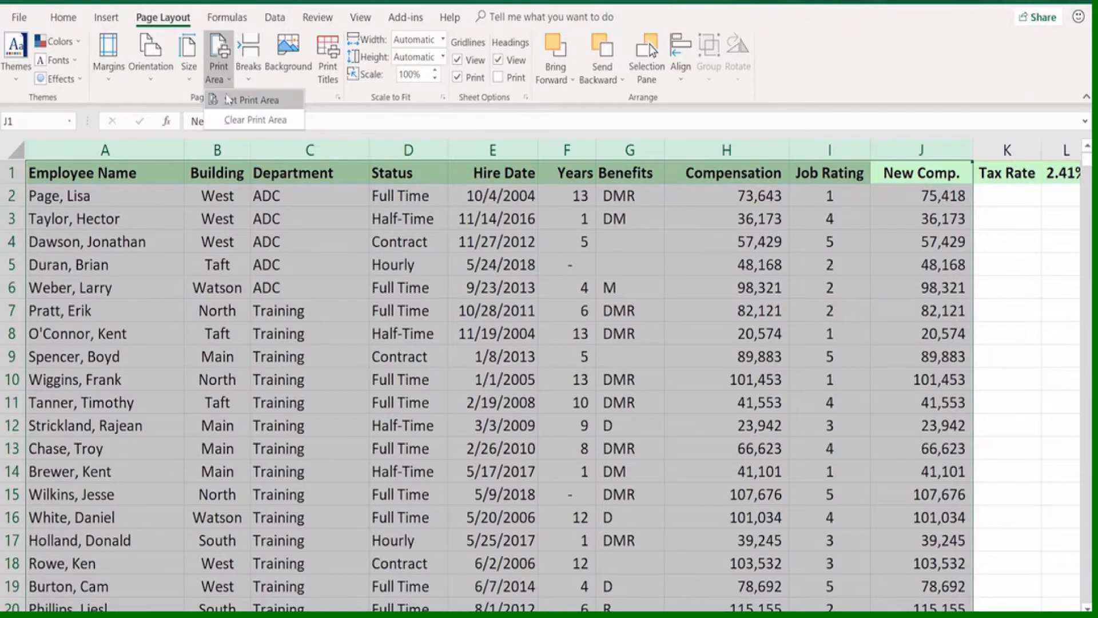
left_click(228, 102)
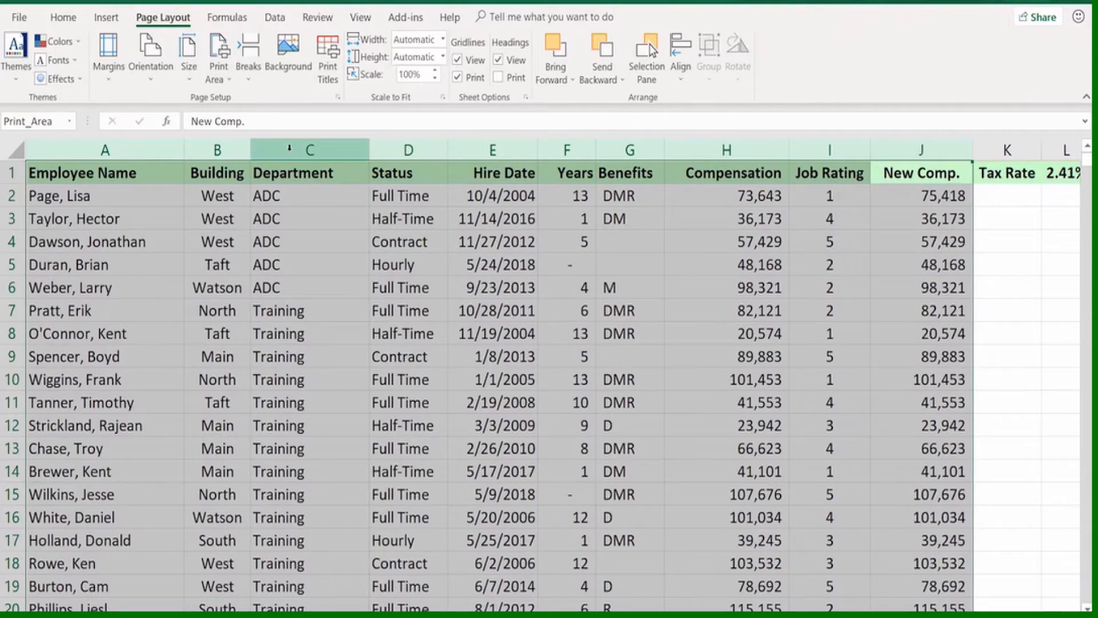
Preview the print area of columns A through J, look through its pages and return to the worksheet
key("ctrl+p")
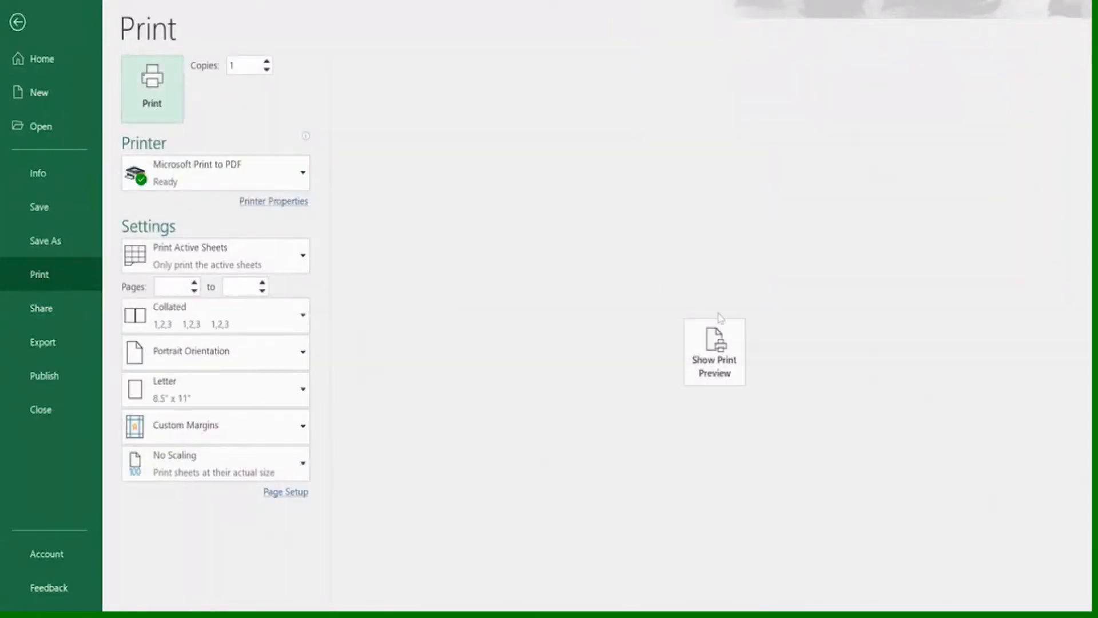
left_click(712, 349)
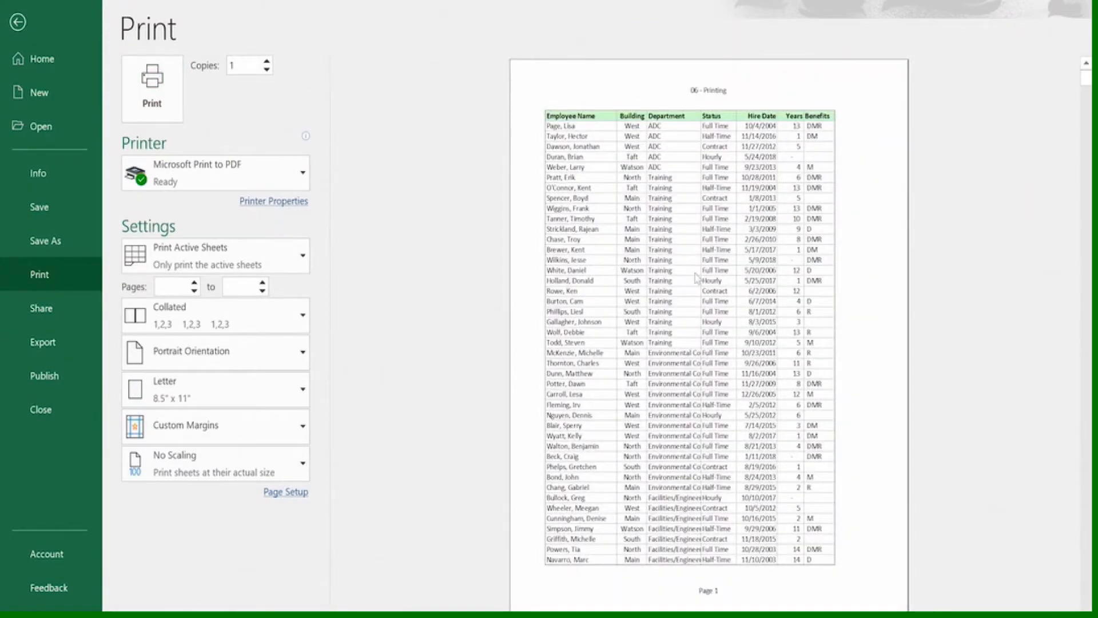
scroll(673, 289, "down", 10)
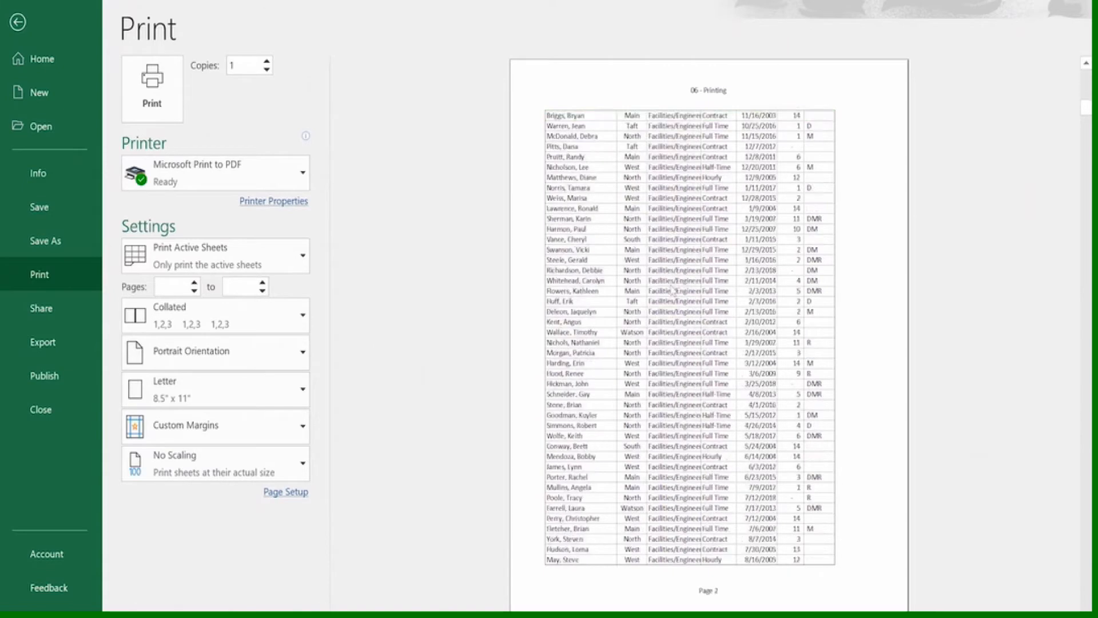
scroll(673, 290, "down", 7)
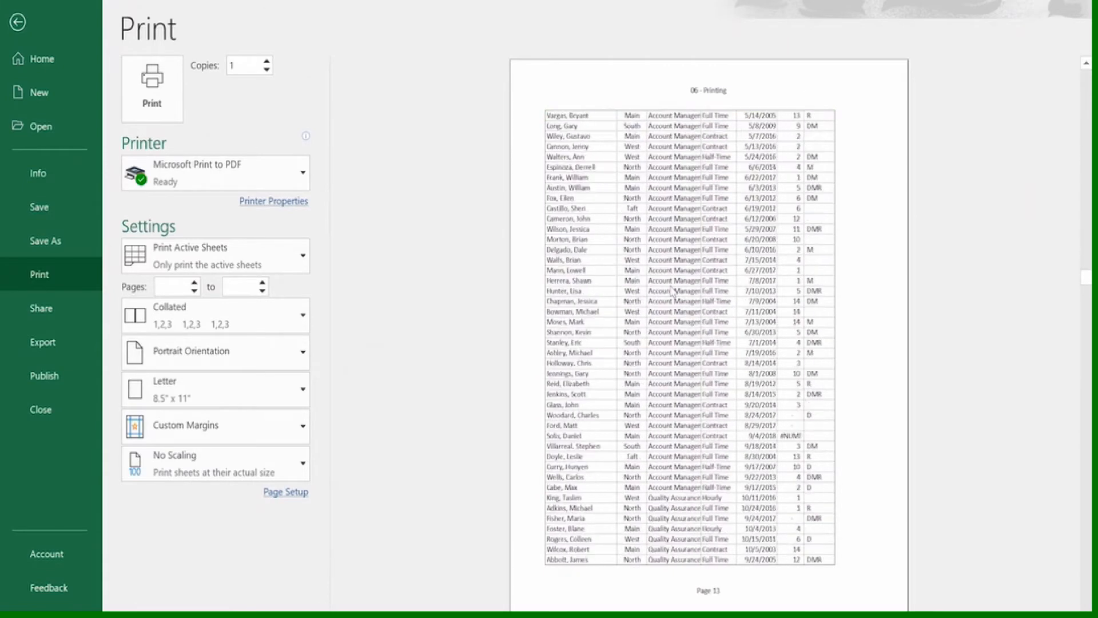
scroll(672, 289, "down", 3)
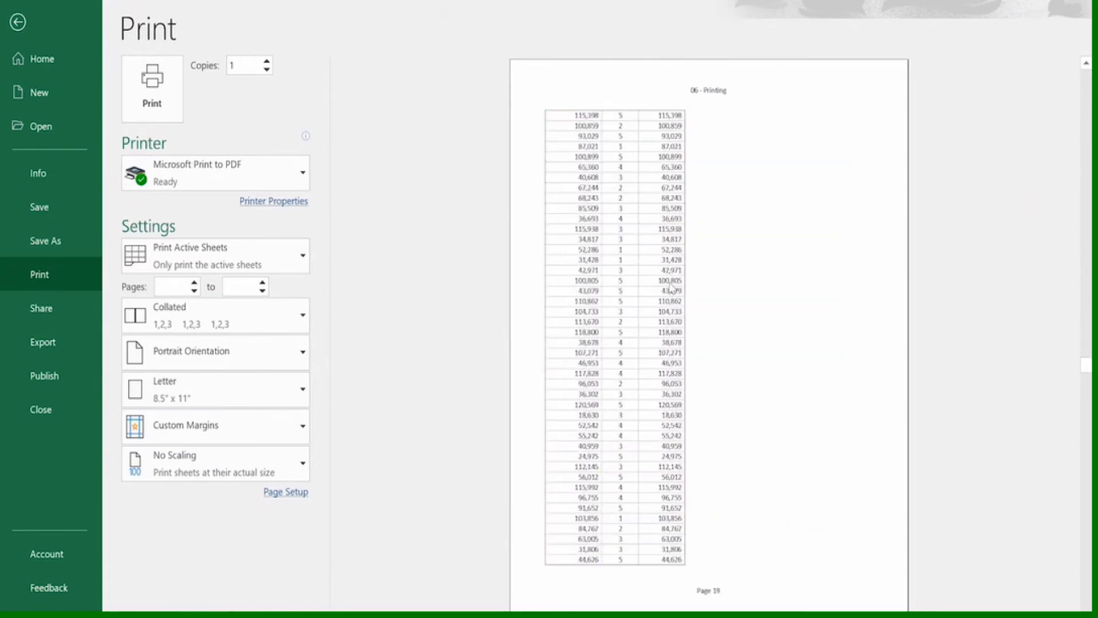
scroll(667, 279, "down", 7)
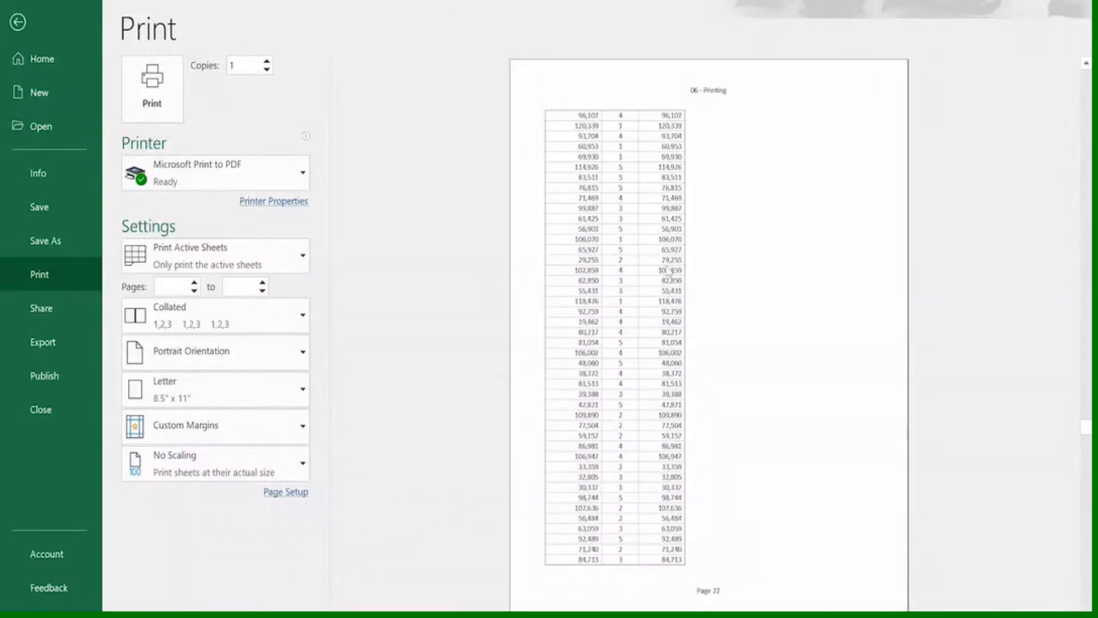
scroll(666, 276, "down", 4)
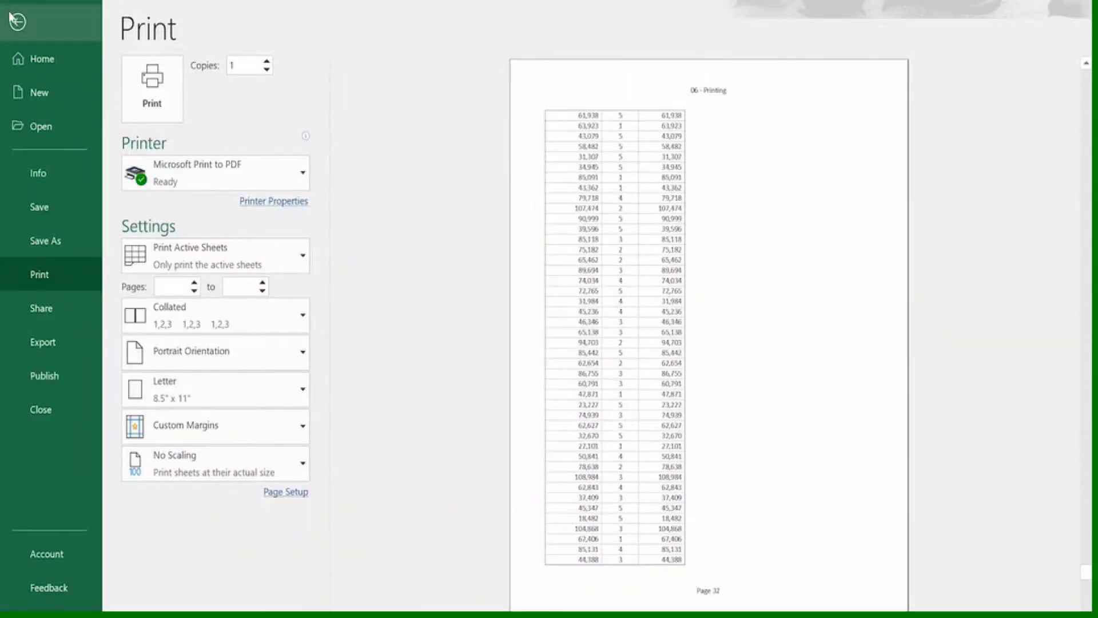
left_click(17, 24)
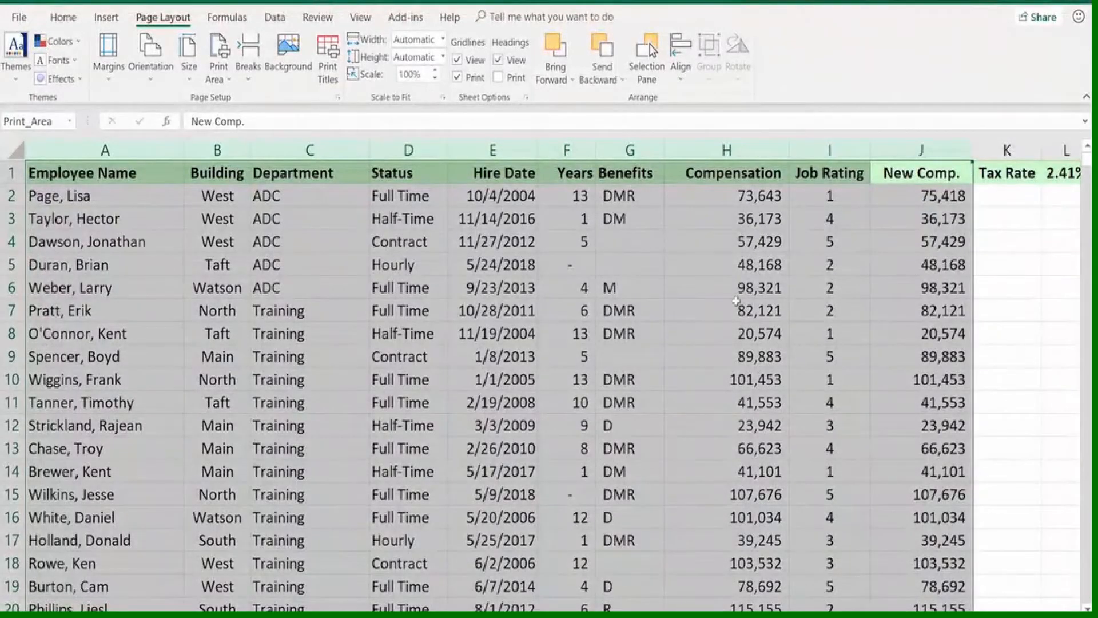
Hide the Hire Date, Benefits and Compensation columns (E, G and H) together
left_click(735, 296)
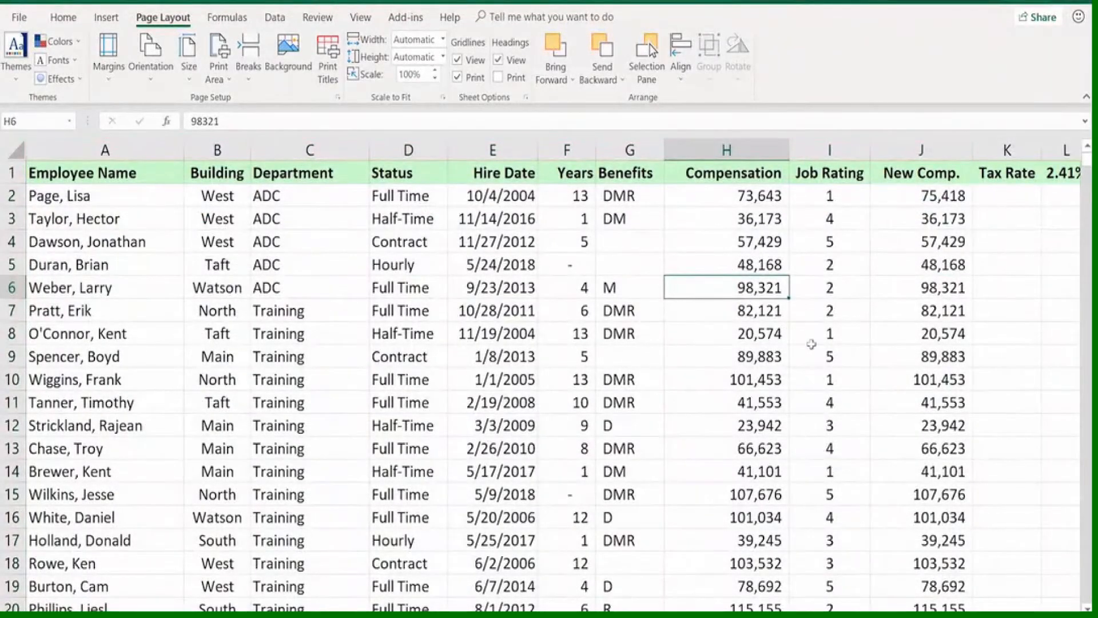
left_click(755, 150)
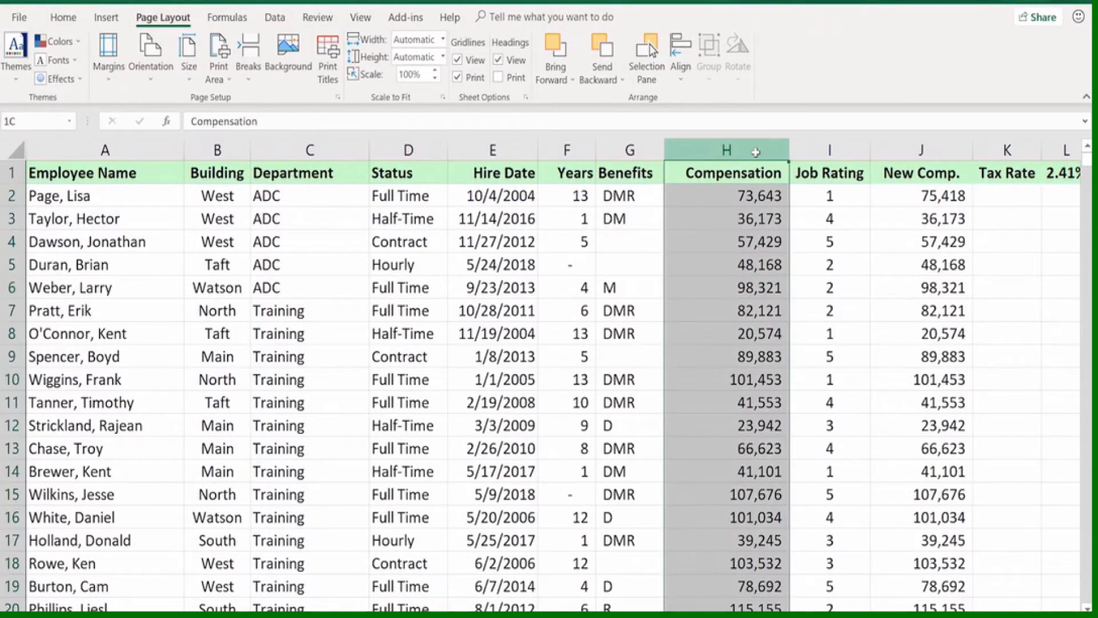
left_click_drag(727, 150, 614, 147)
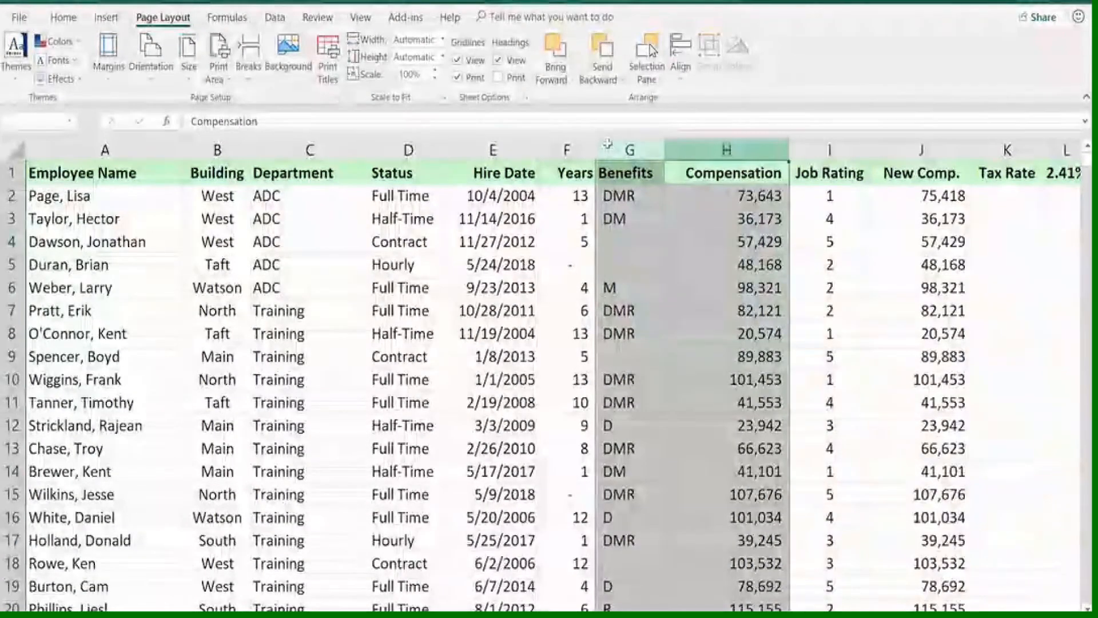
left_click(493, 150, "ctrl")
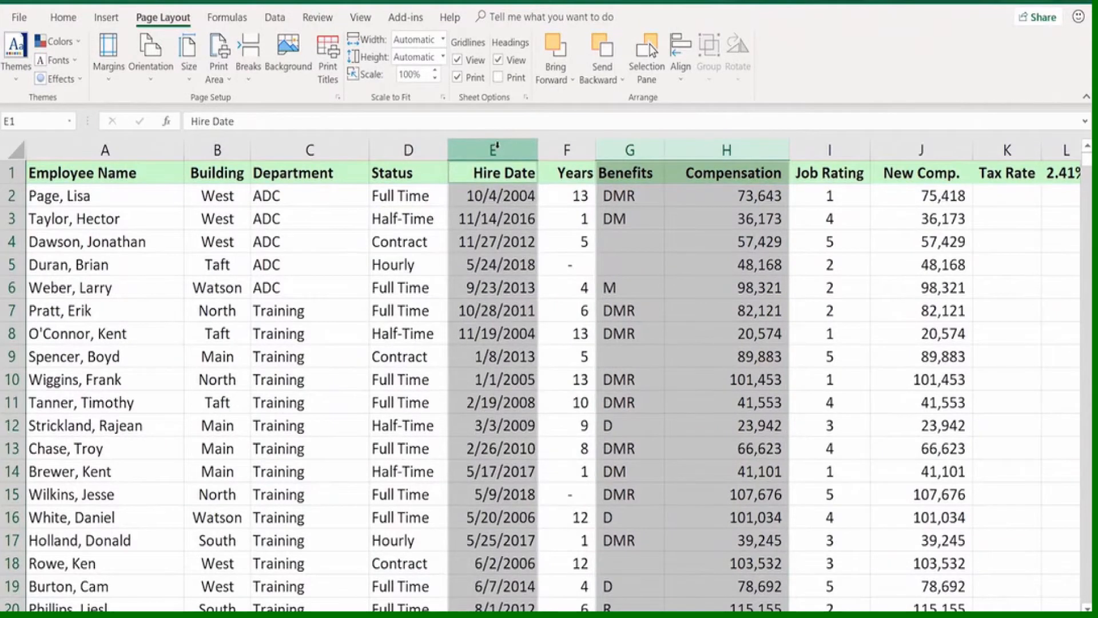
right_click(493, 149)
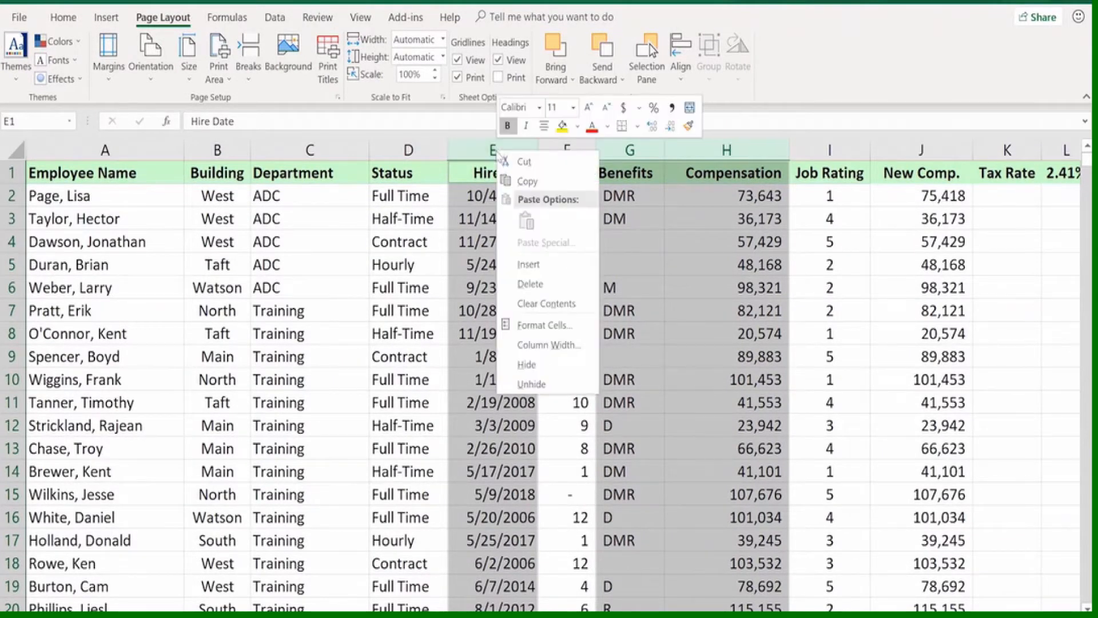
left_click(515, 360)
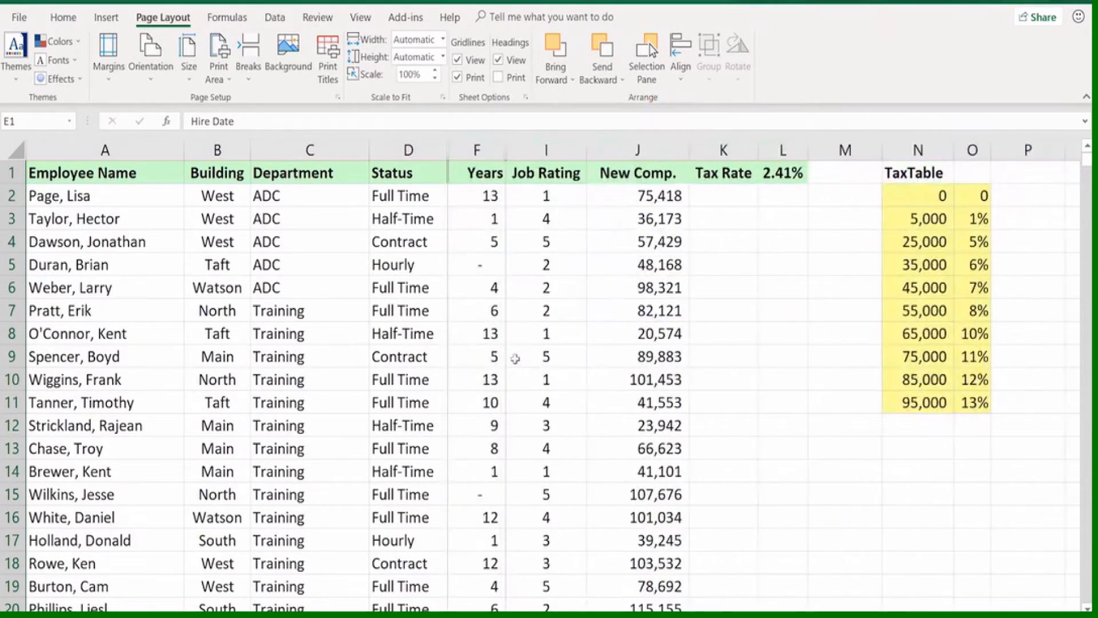
Preview how the worksheet prints with columns E, G and H hidden, and return to the worksheet
key("ctrl+p")
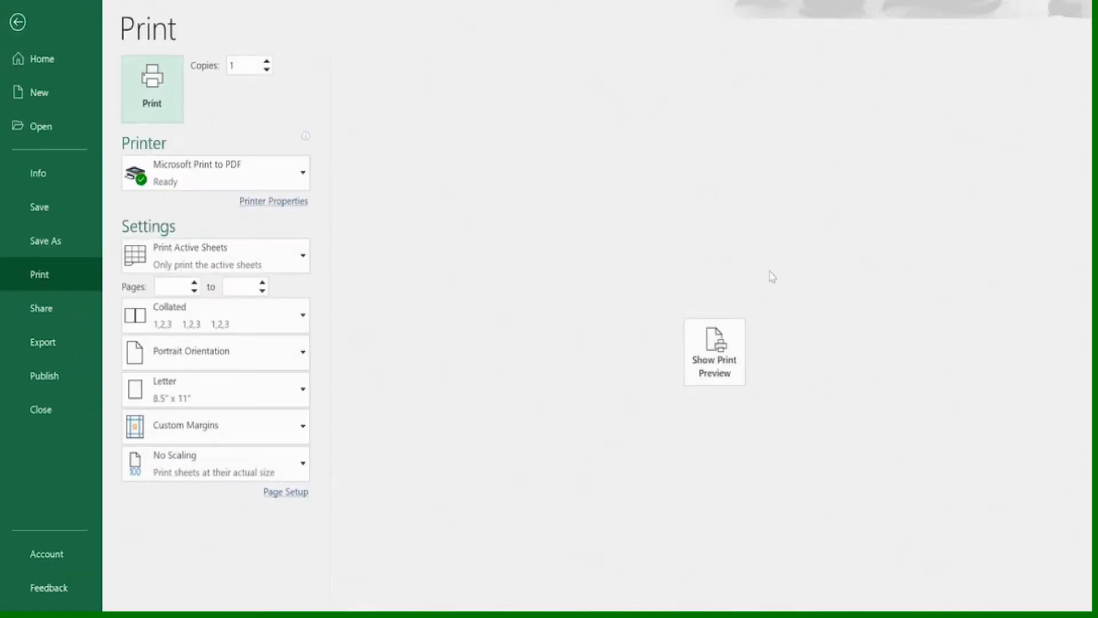
left_click(711, 366)
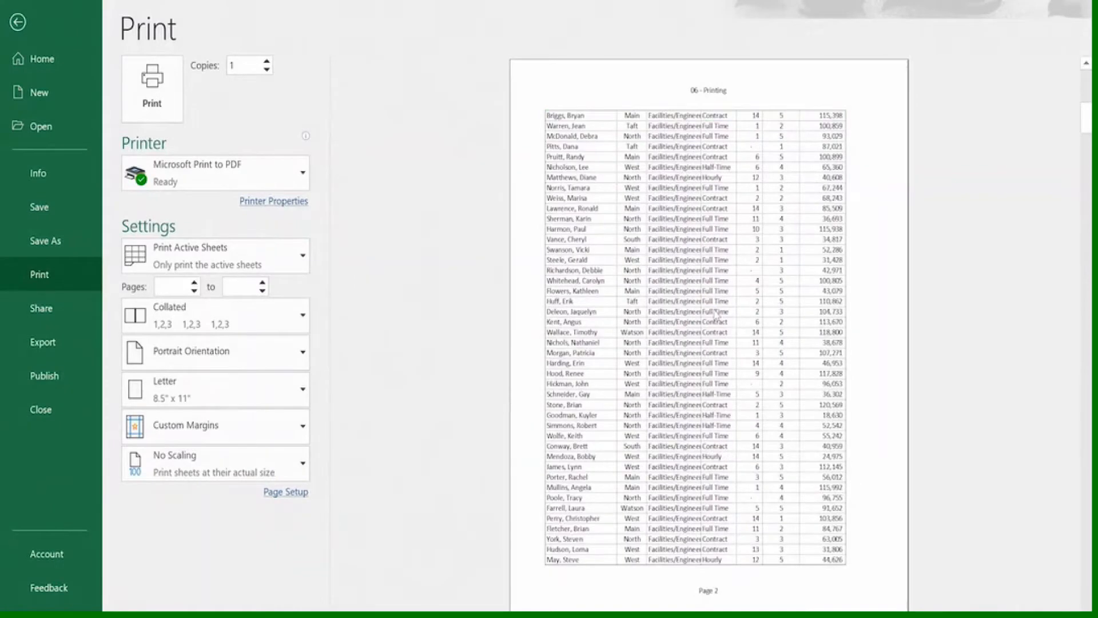
scroll(712, 307, "up", 1)
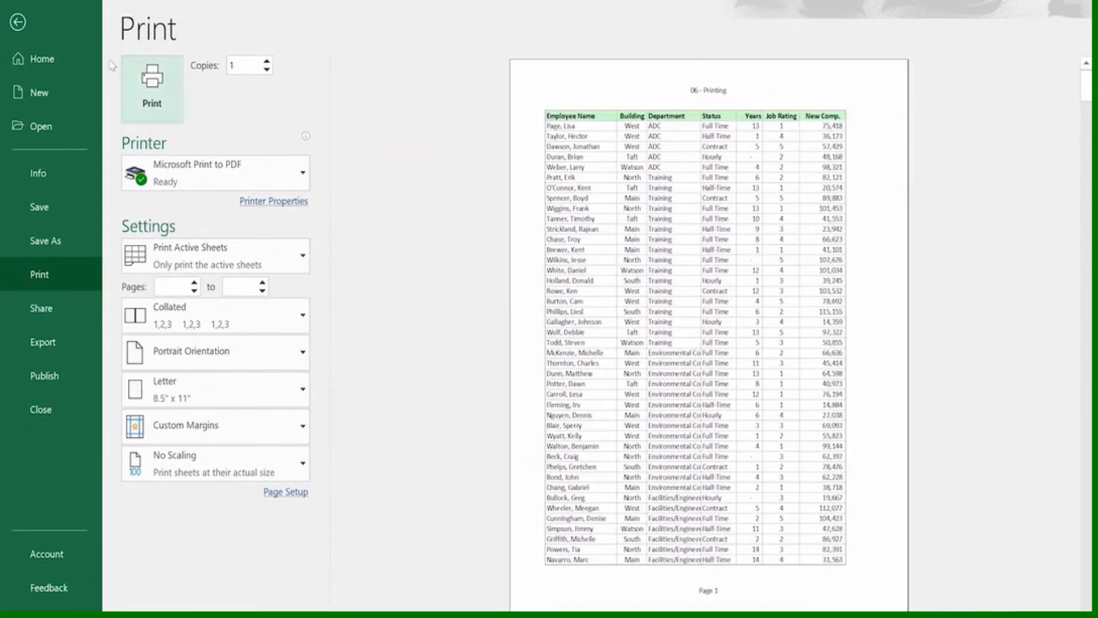
left_click(19, 22)
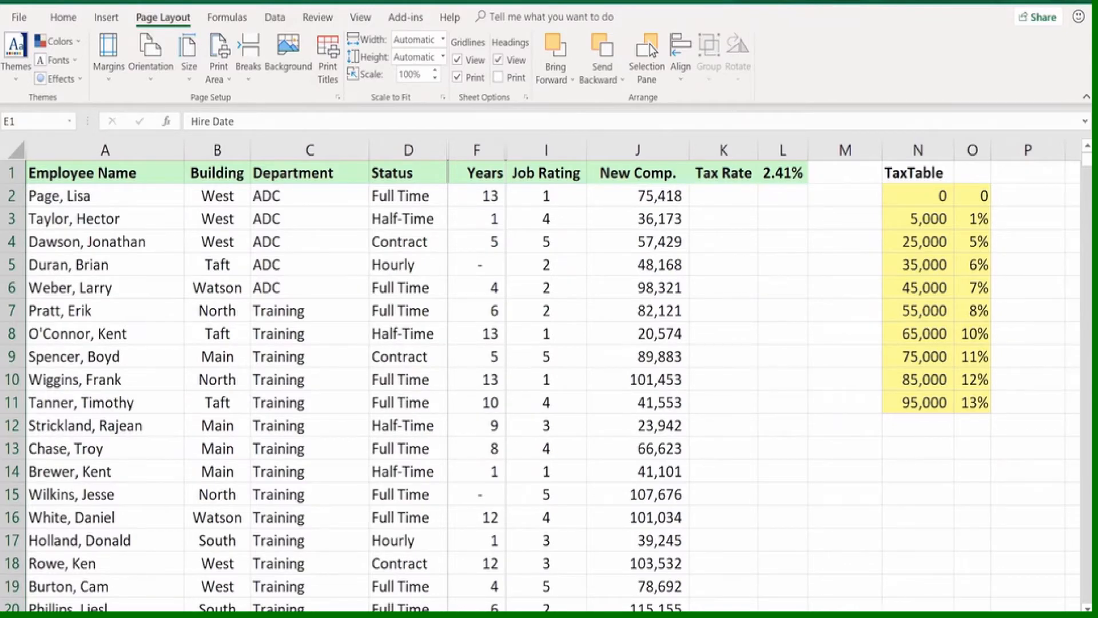
Show the worksheet in Page Layout view and delete the file name code from the center section of the header
left_click(880, 616)
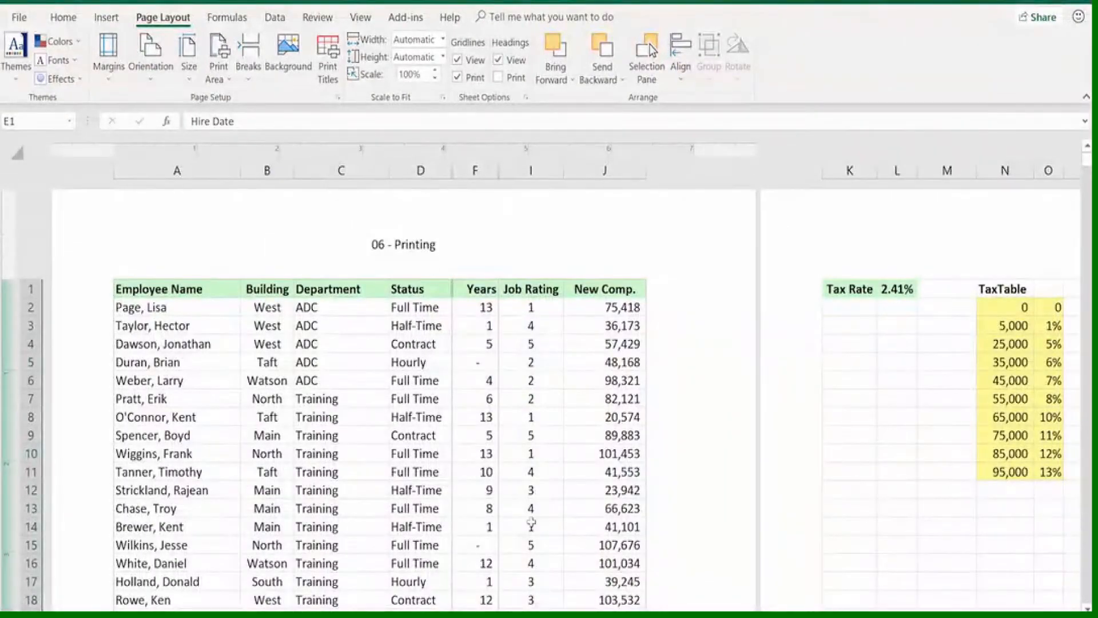
left_click(412, 258)
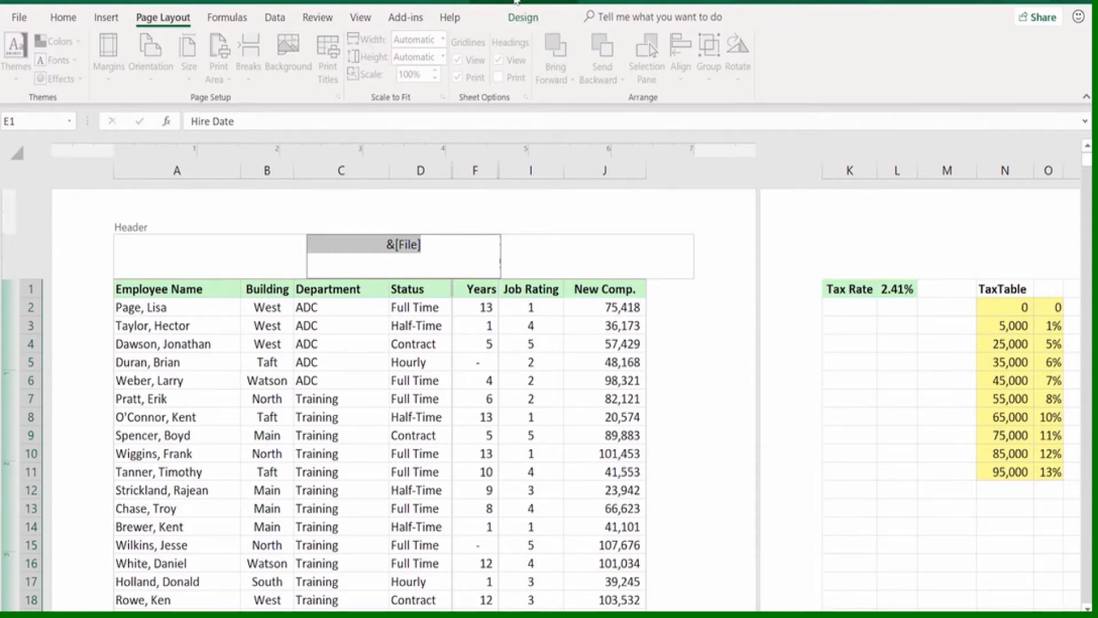
left_click(523, 17)
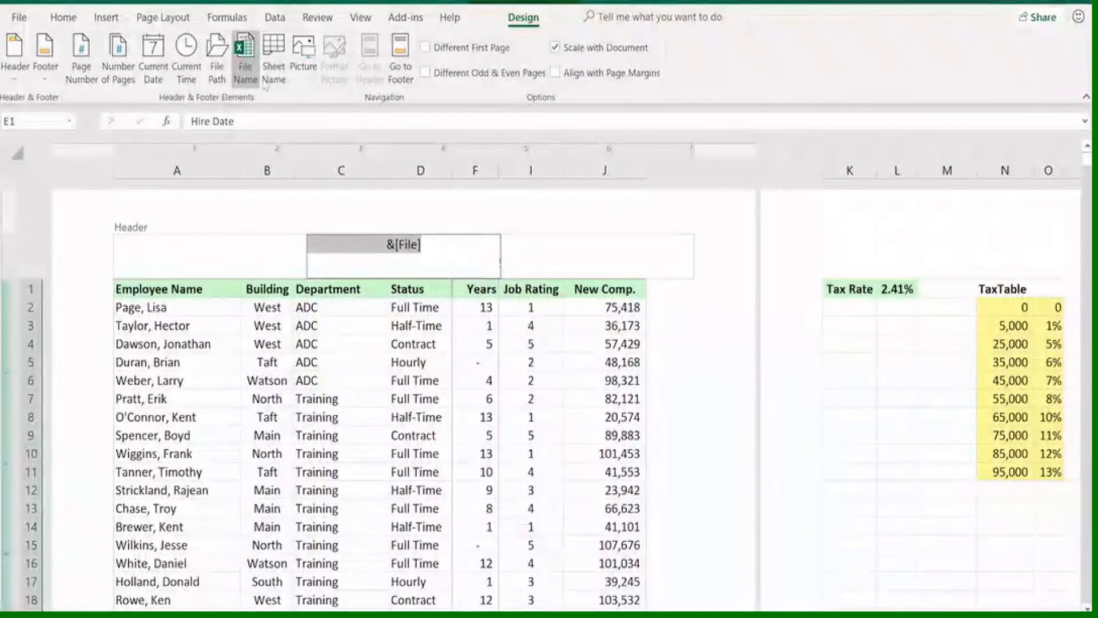
left_click(435, 246)
left_click_drag(435, 246, 326, 237)
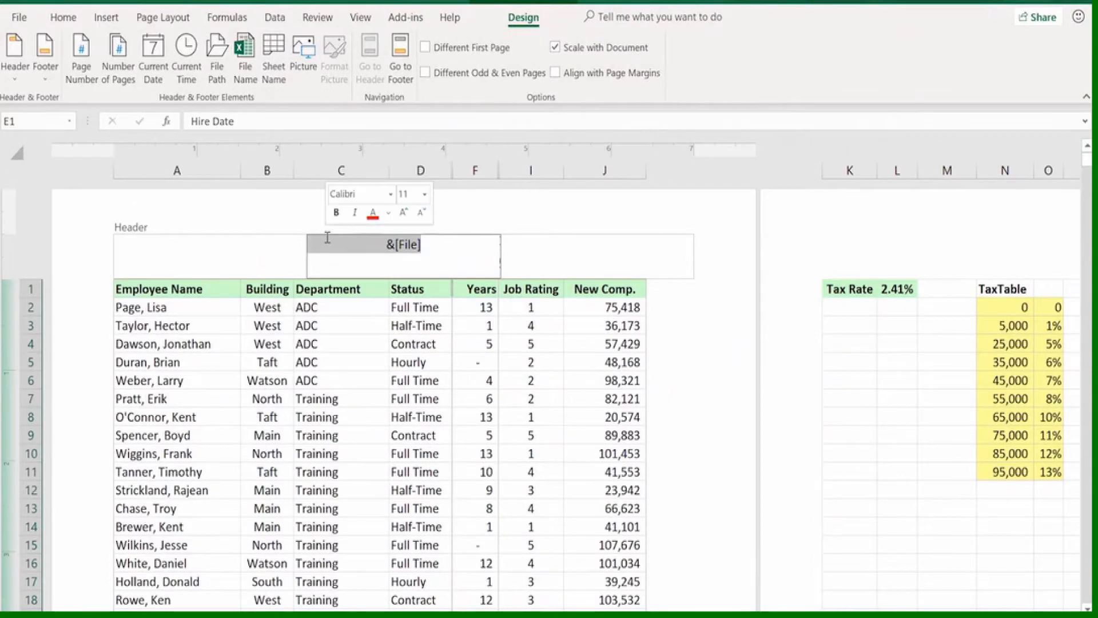
key("Delete")
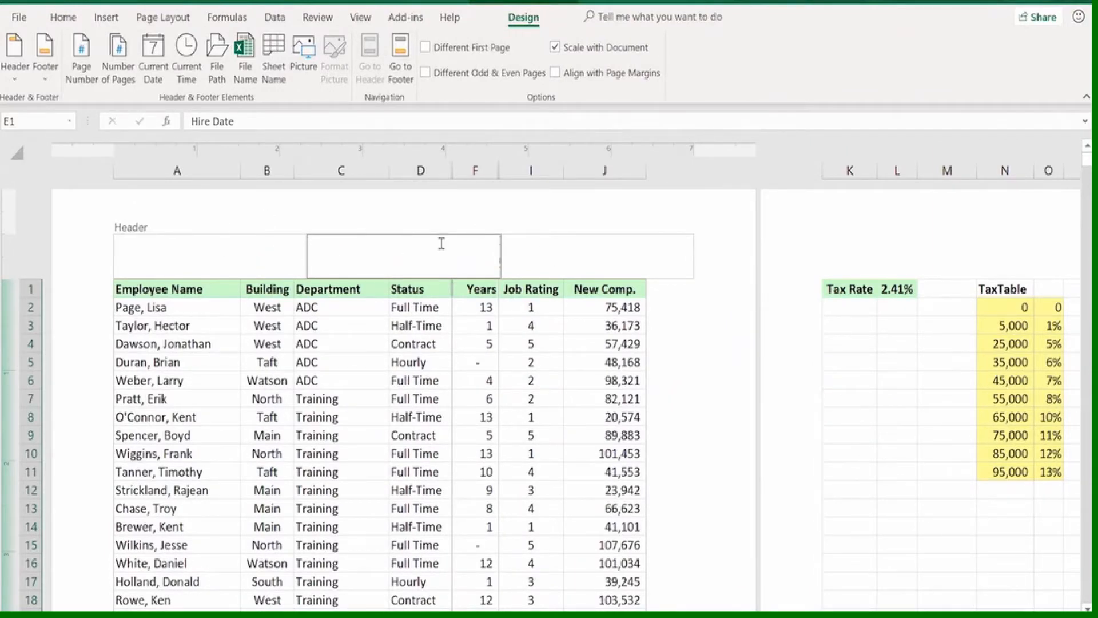
Insert the current date in the header's left section and the current time in its right section
left_click(138, 246)
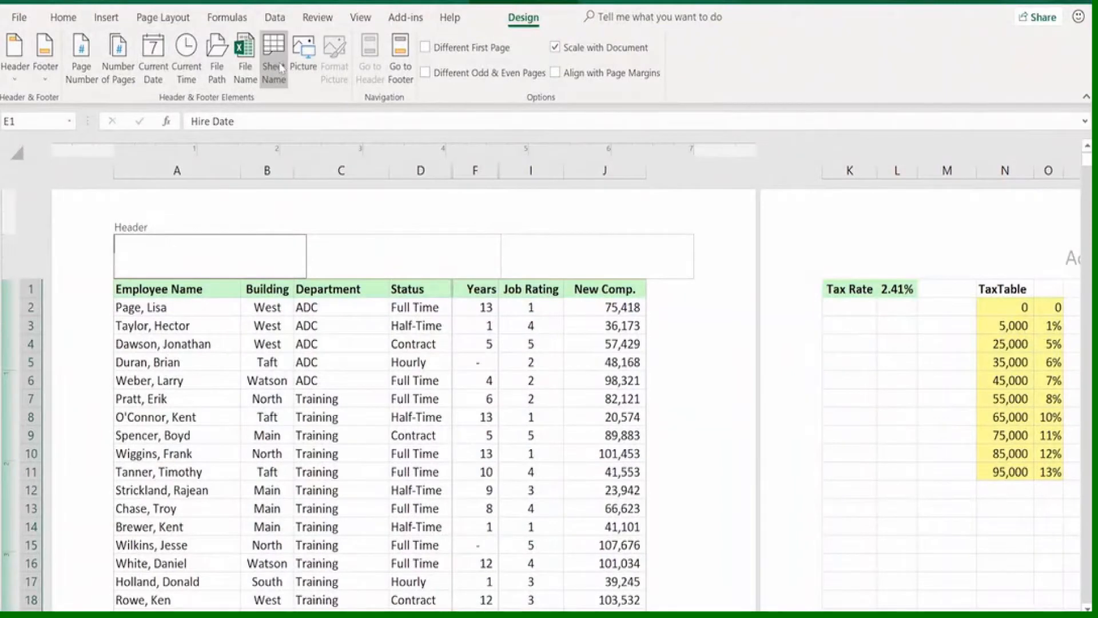
left_click(151, 62)
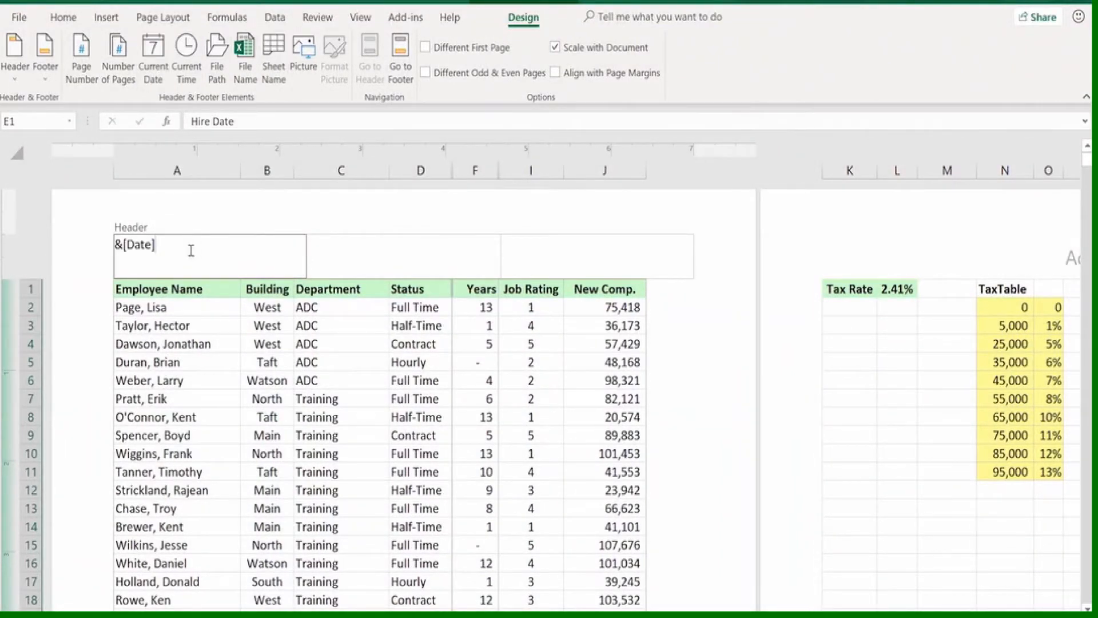
left_click(632, 252)
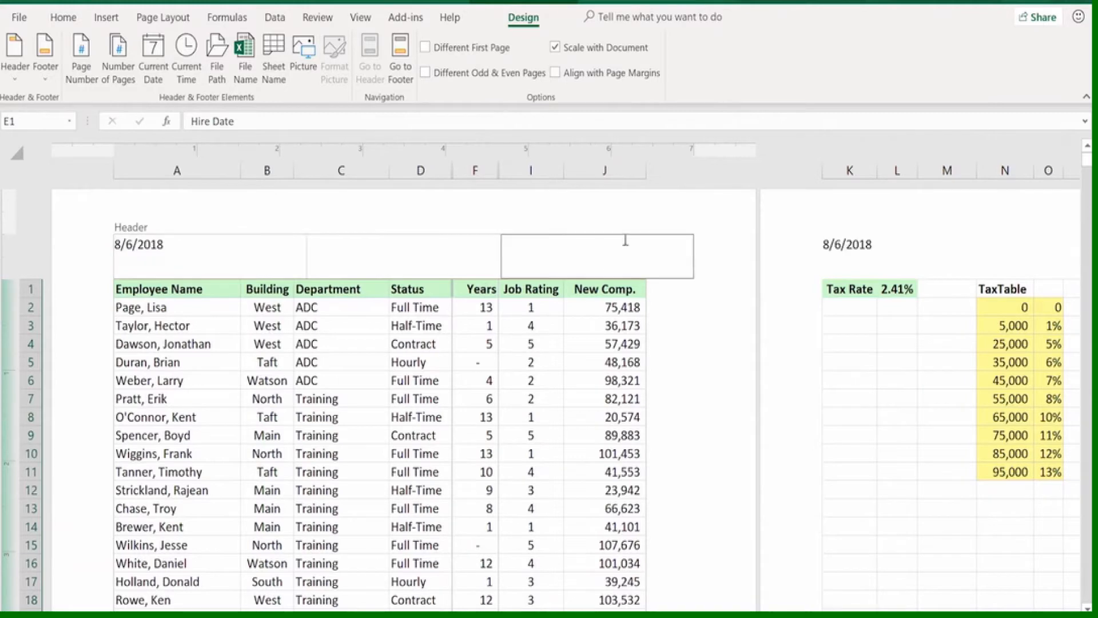
left_click(187, 57)
left_click(417, 326)
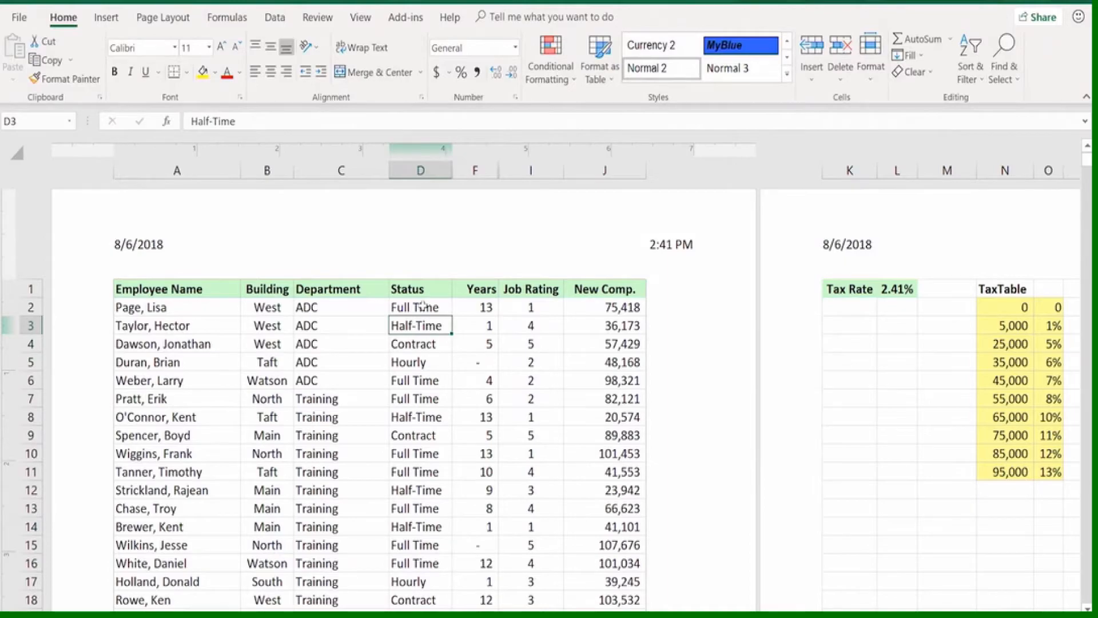
Preview the printout with the new header, look through its pages and return to the worksheet
key("ctrl+p")
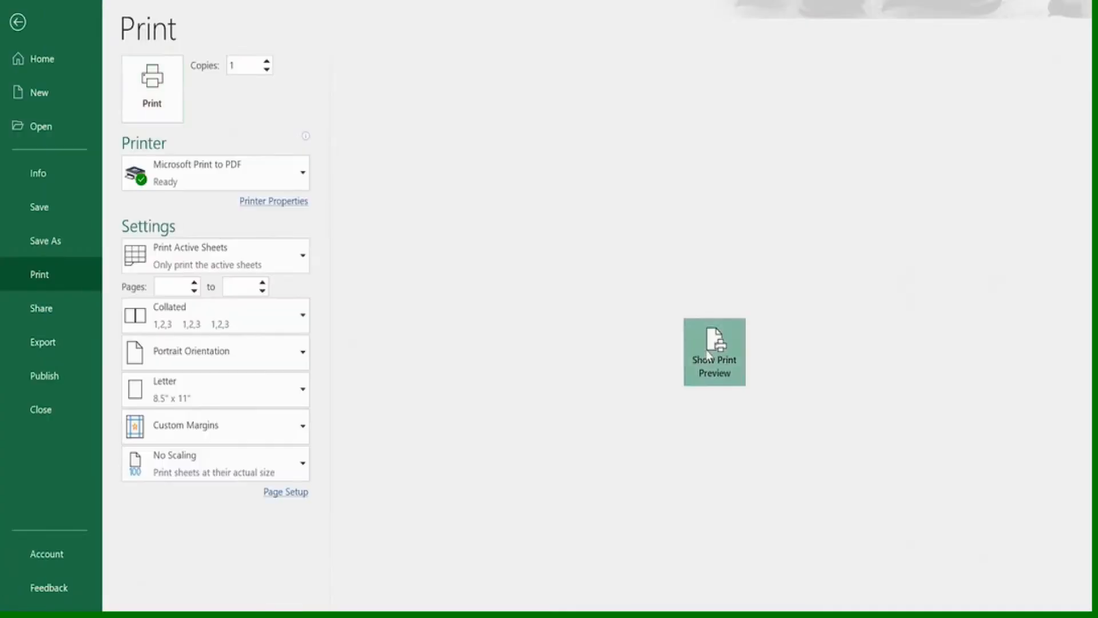
left_click(712, 351)
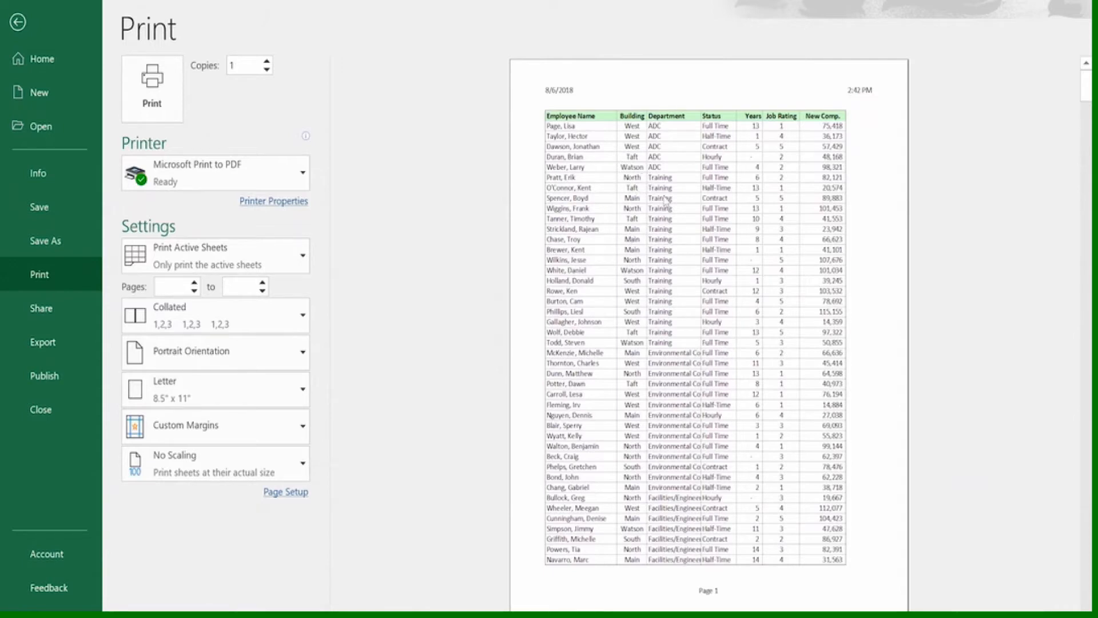
scroll(677, 262, "down", 2)
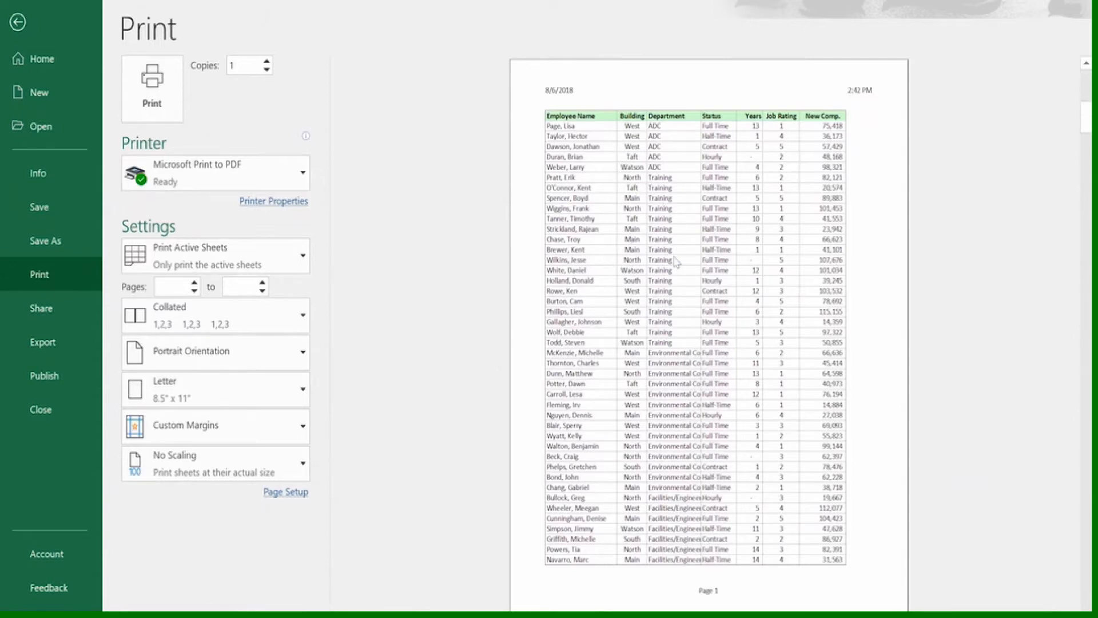
scroll(677, 261, "down", 1)
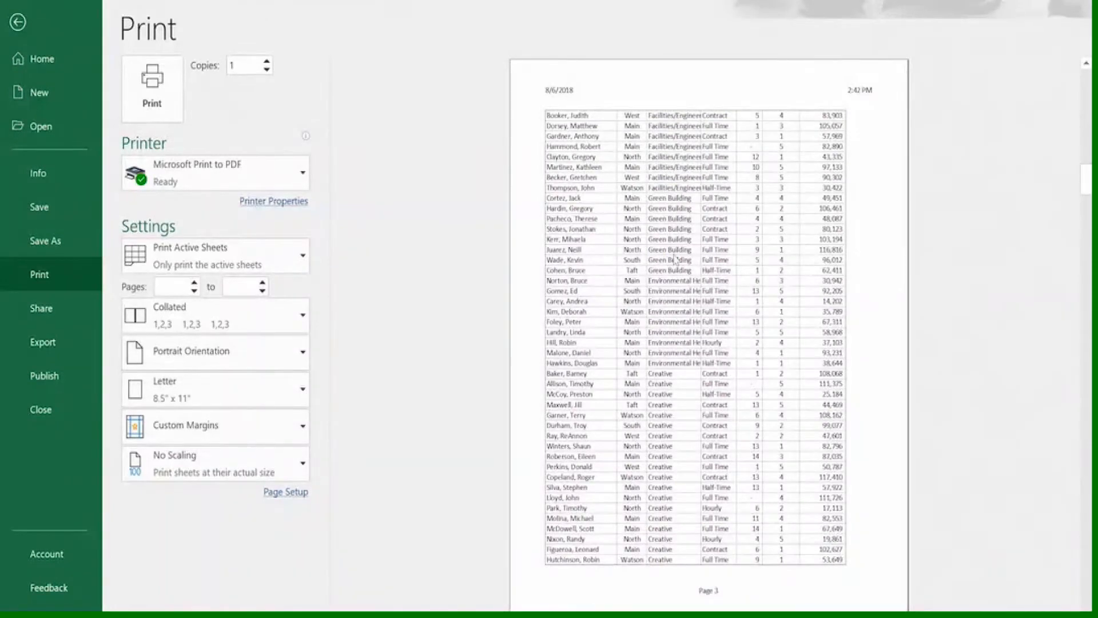
scroll(677, 261, "up", 3)
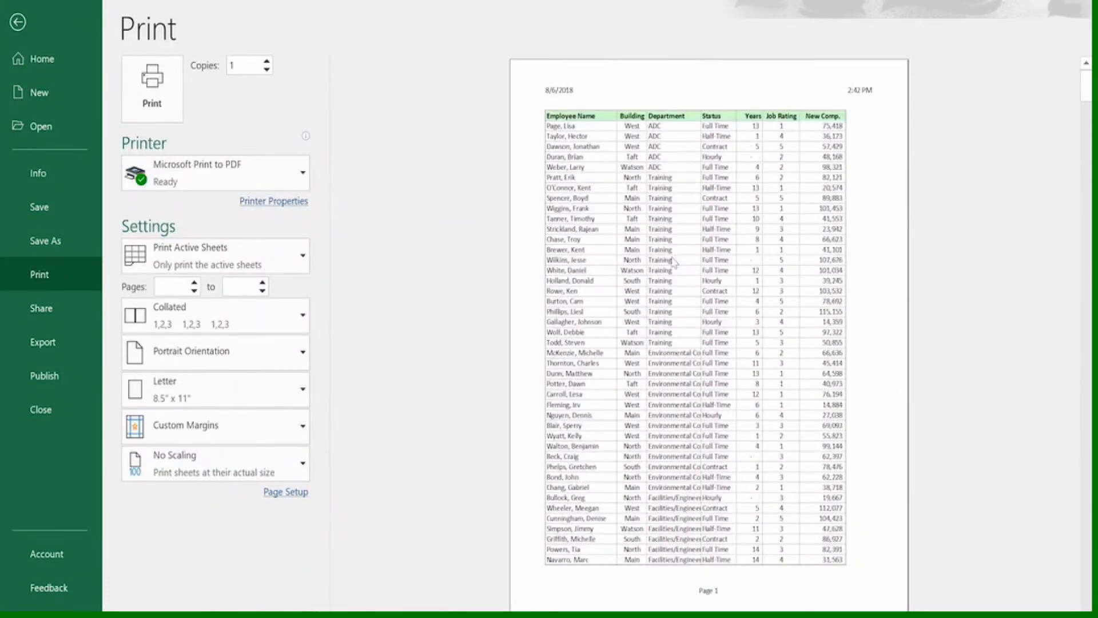
key("Escape")
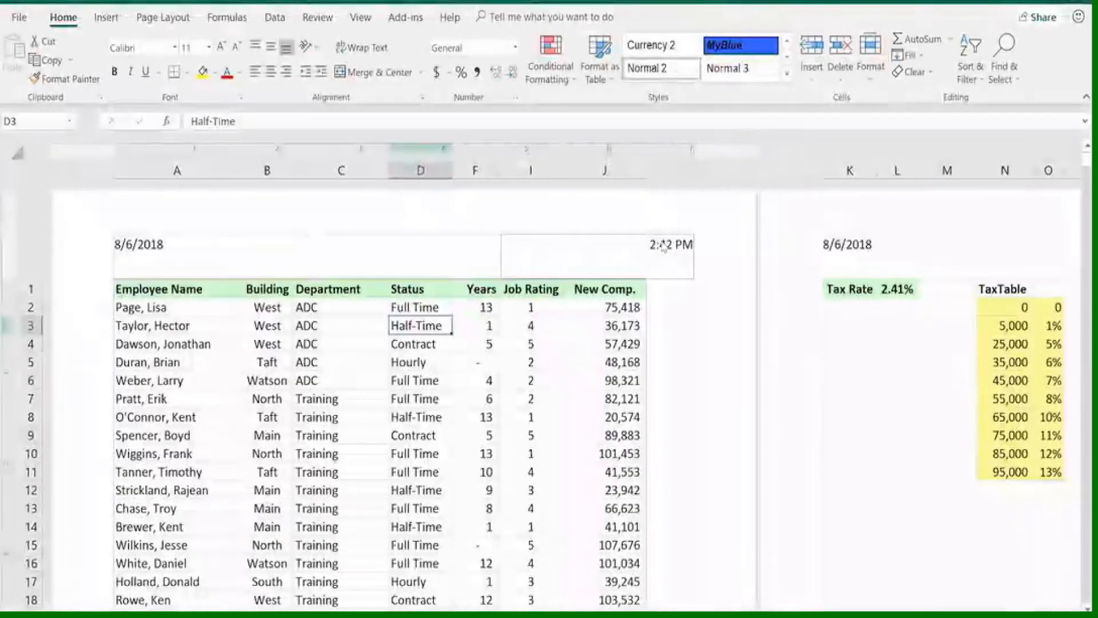
Set row 1 ($1:$1) as the print title row that repeats at the top of every page
left_click(164, 18)
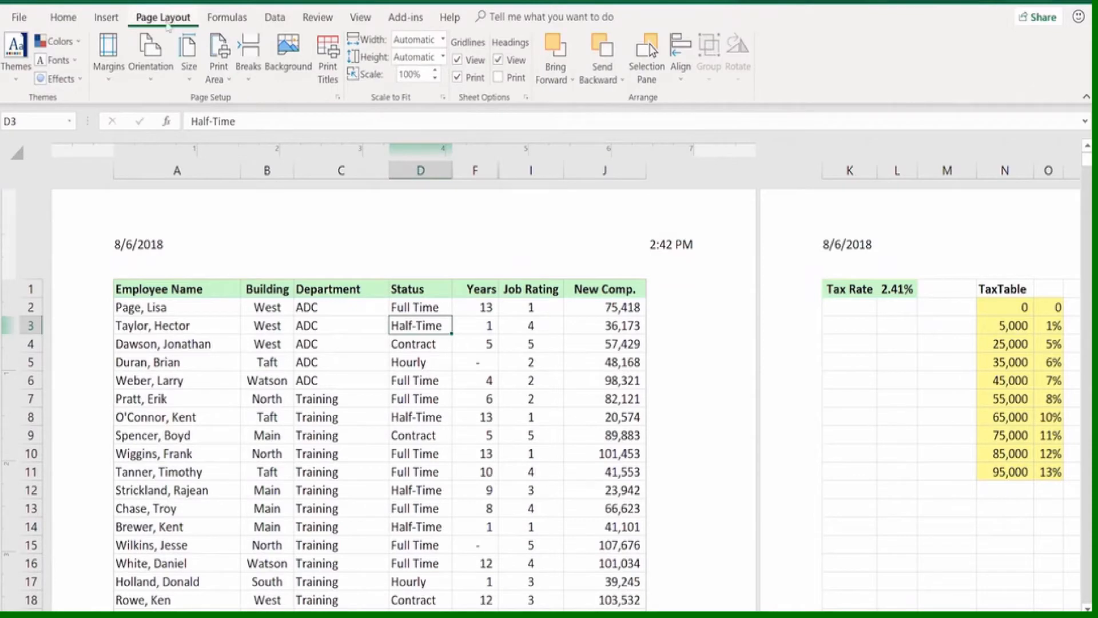
left_click(329, 72)
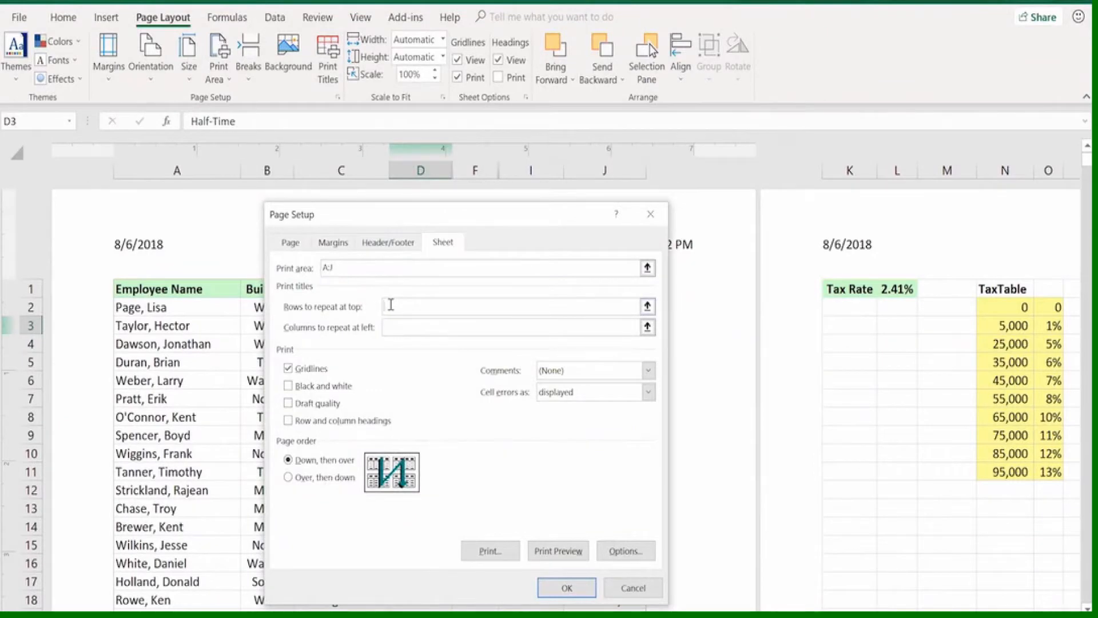
left_click(392, 305)
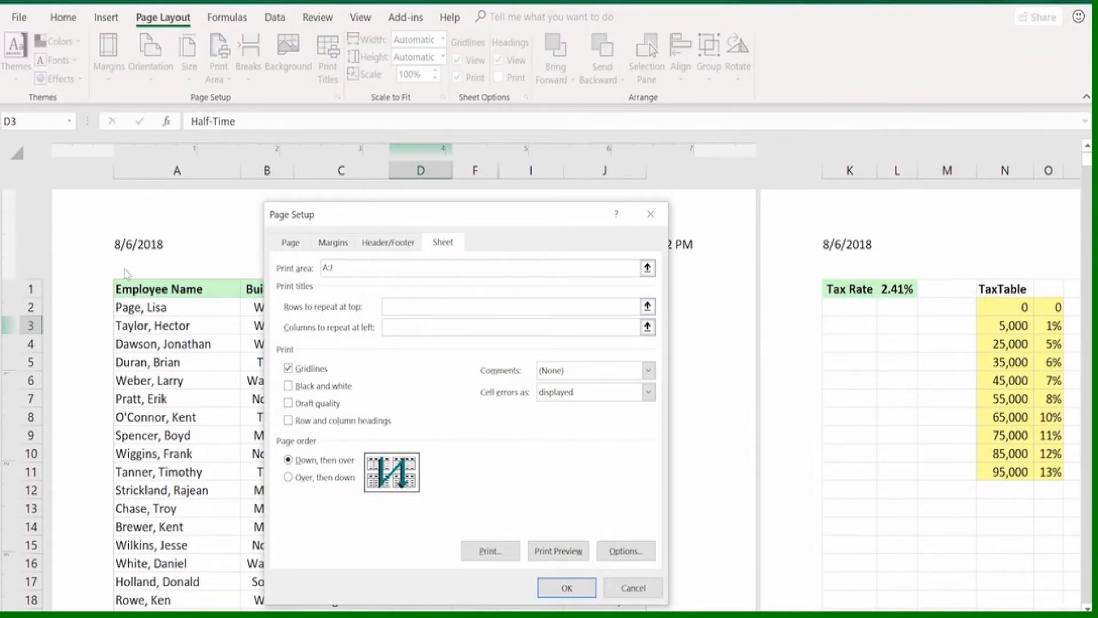
left_click(29, 289)
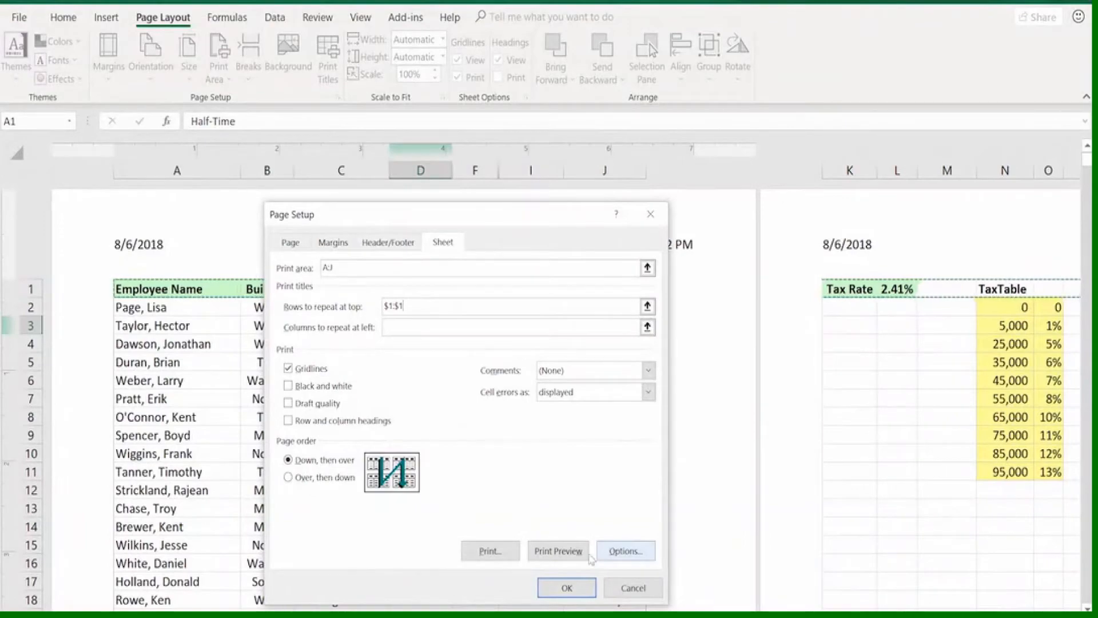
Open the print preview and check the repeated heading row on the following pages
left_click(549, 552)
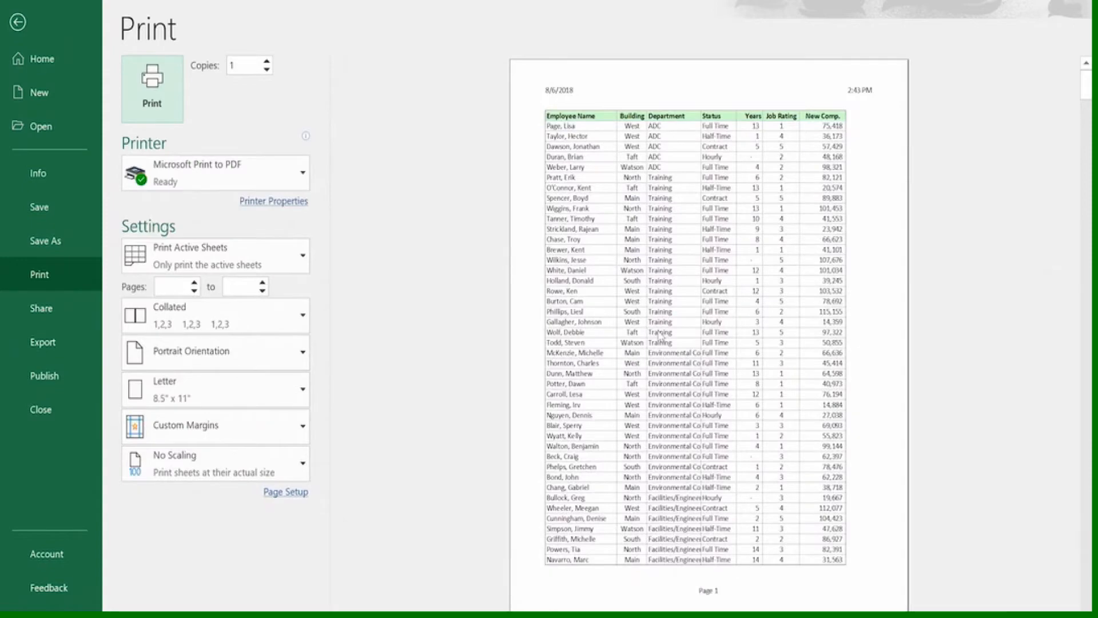
scroll(661, 336, "down", 1)
scroll(660, 338, "down", 1)
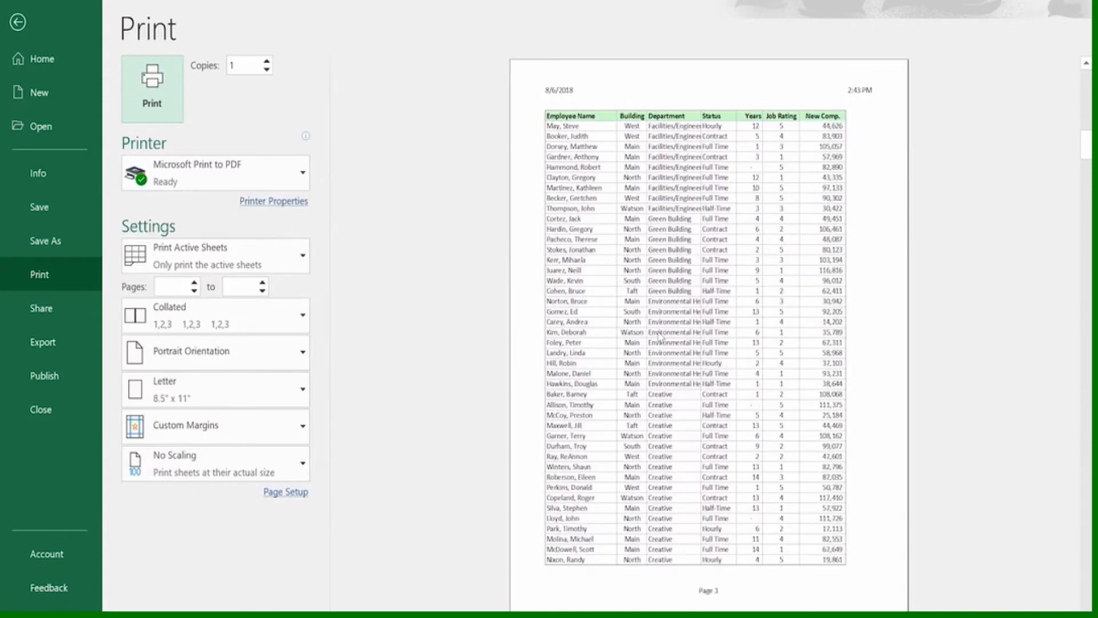
scroll(660, 337, "down", 2)
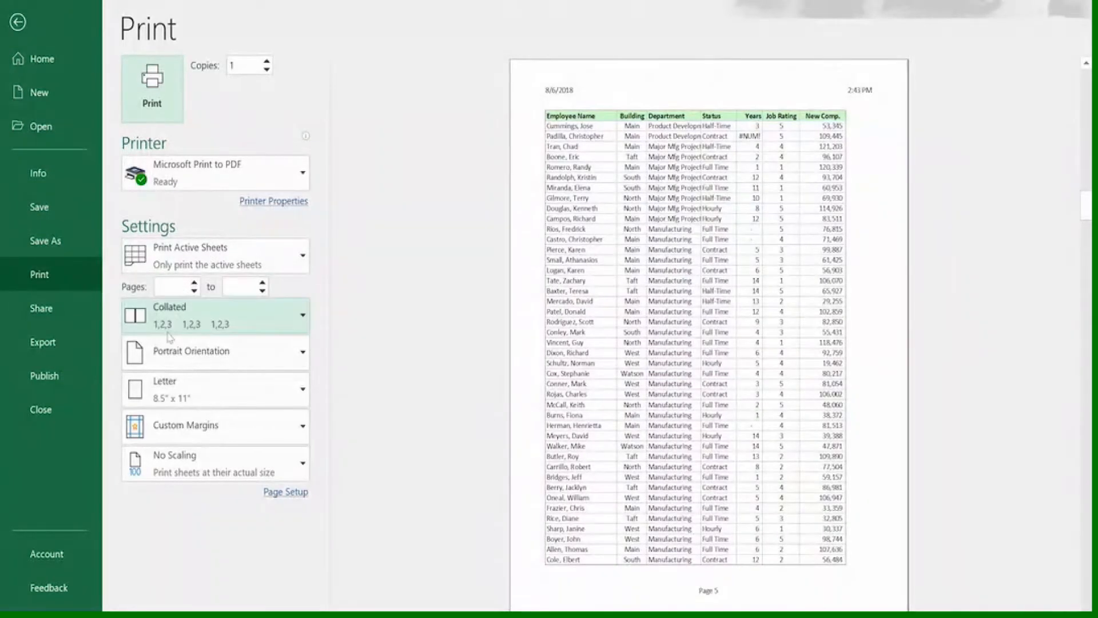
Try landscape orientation for the printout, switch it back to portrait and return to the worksheet
left_click(306, 355)
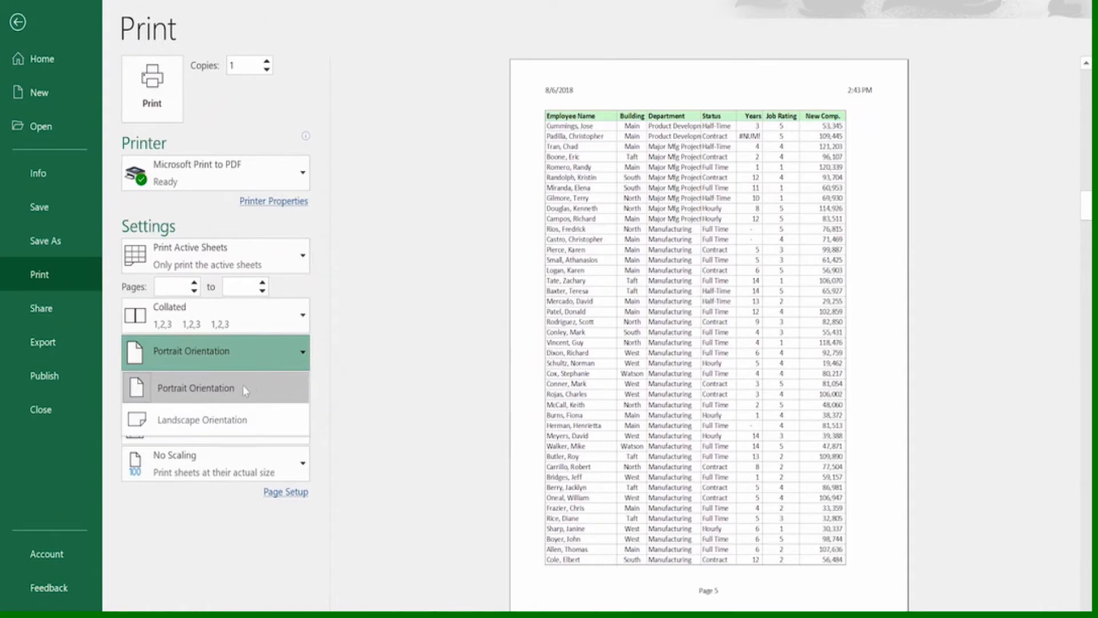
left_click(238, 421)
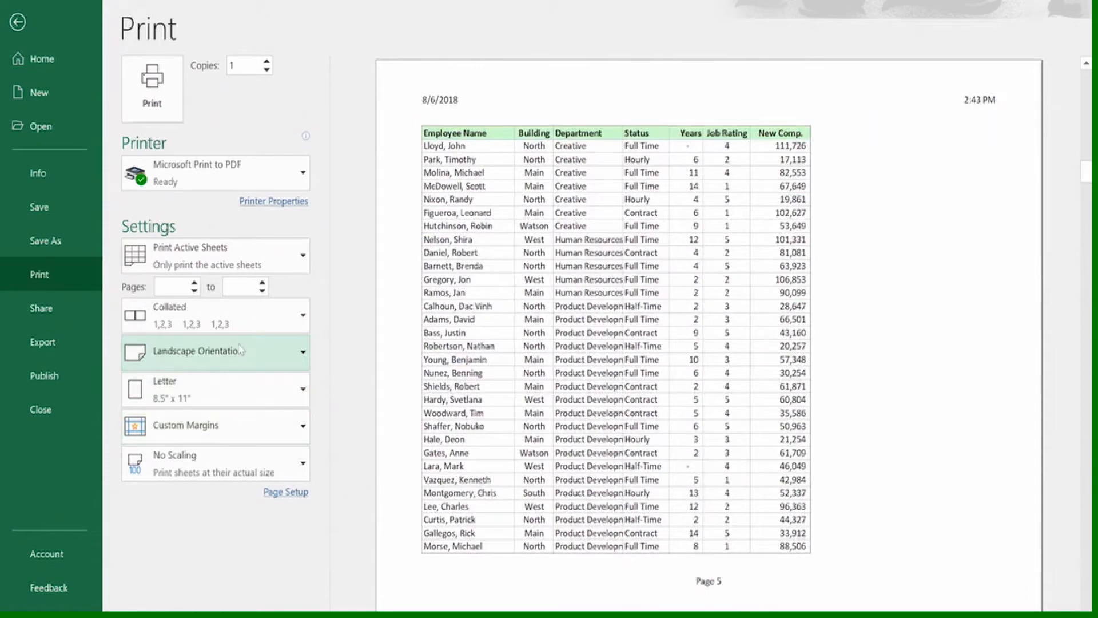
left_click(303, 352)
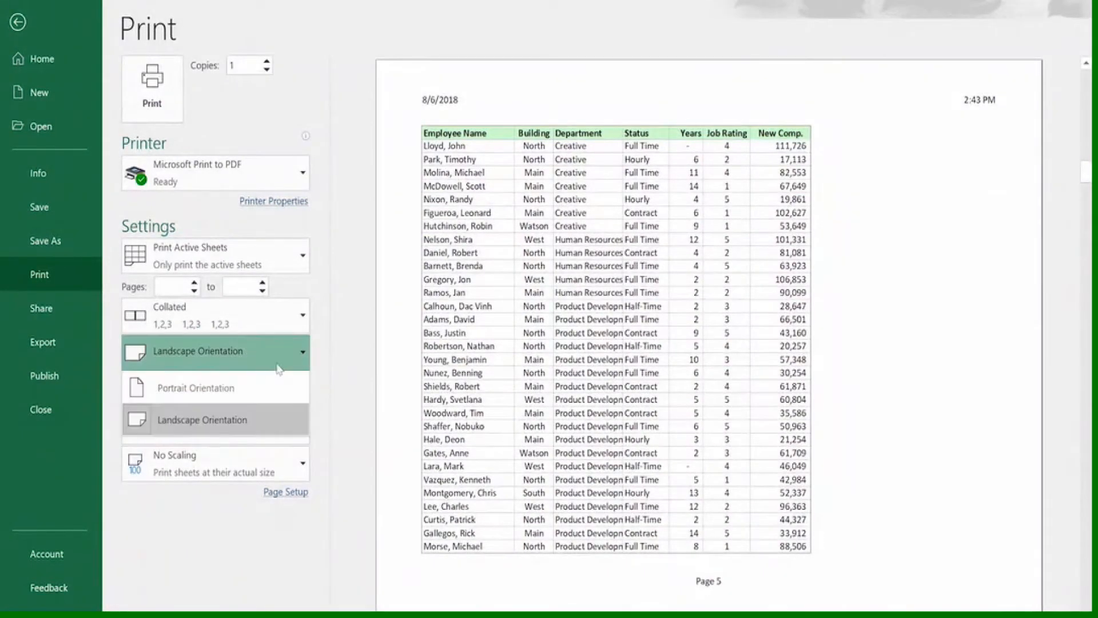
left_click(229, 384)
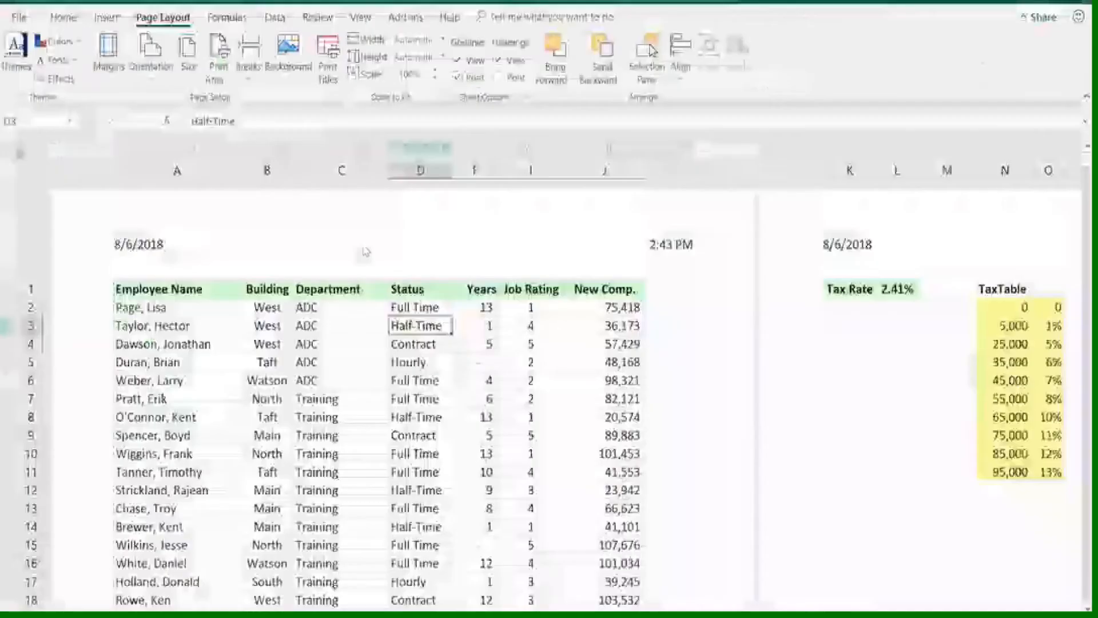
key("Escape")
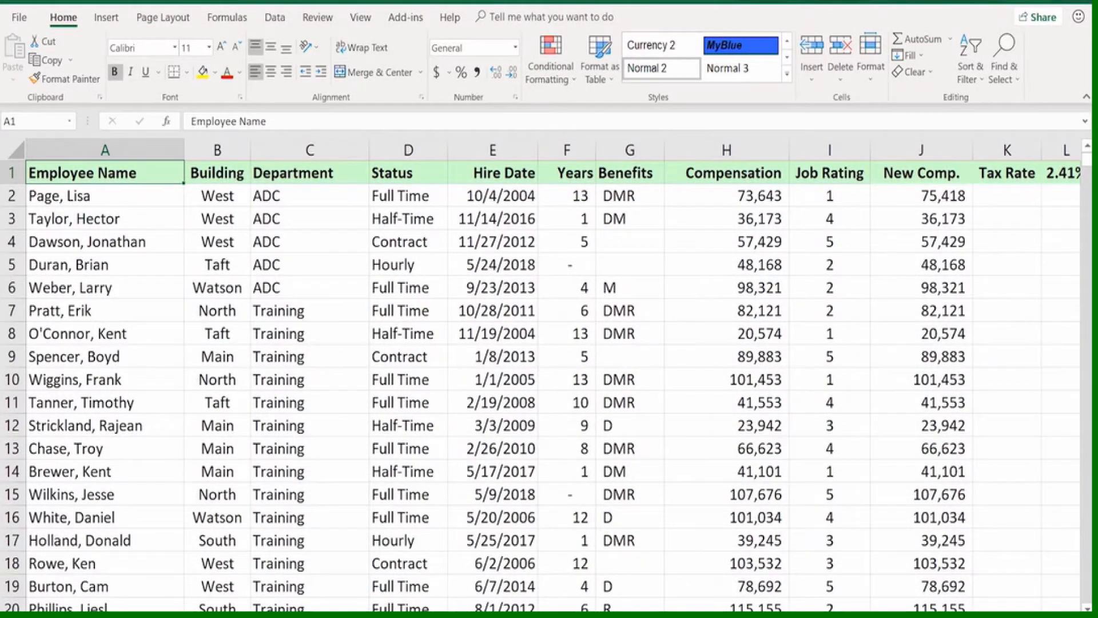
Switch to Page Break Preview and examine how the worksheet's columns are divided across printed pages
key("alt+w")
key("i")
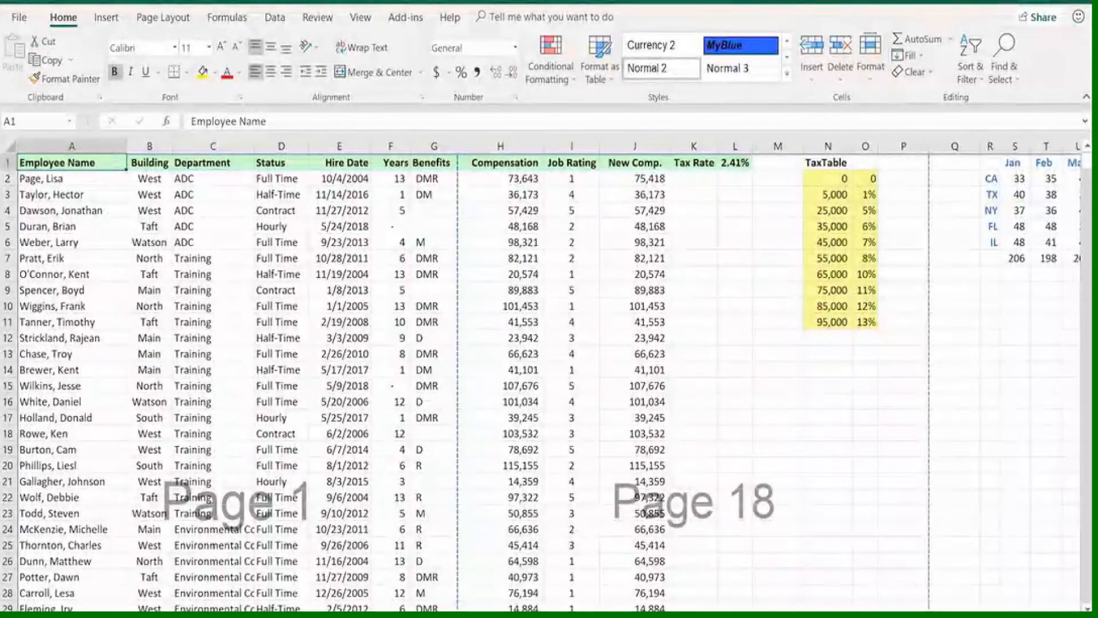
scroll(549, 372, "right", 6)
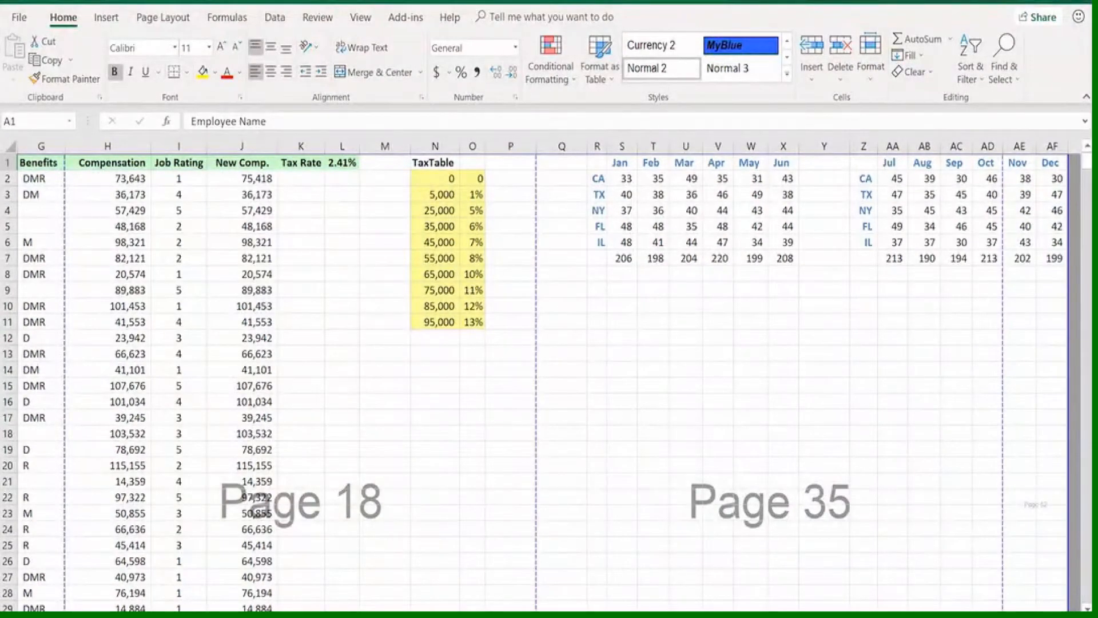
scroll(544, 378, "left", 3)
scroll(543, 378, "right", 2)
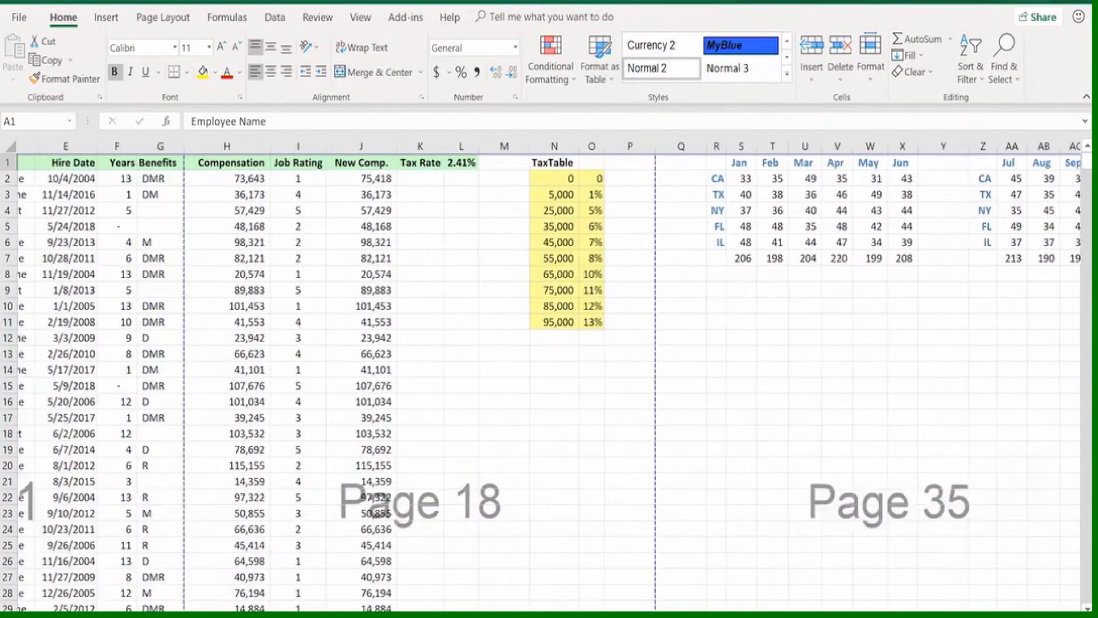
scroll(544, 378, "left", 2)
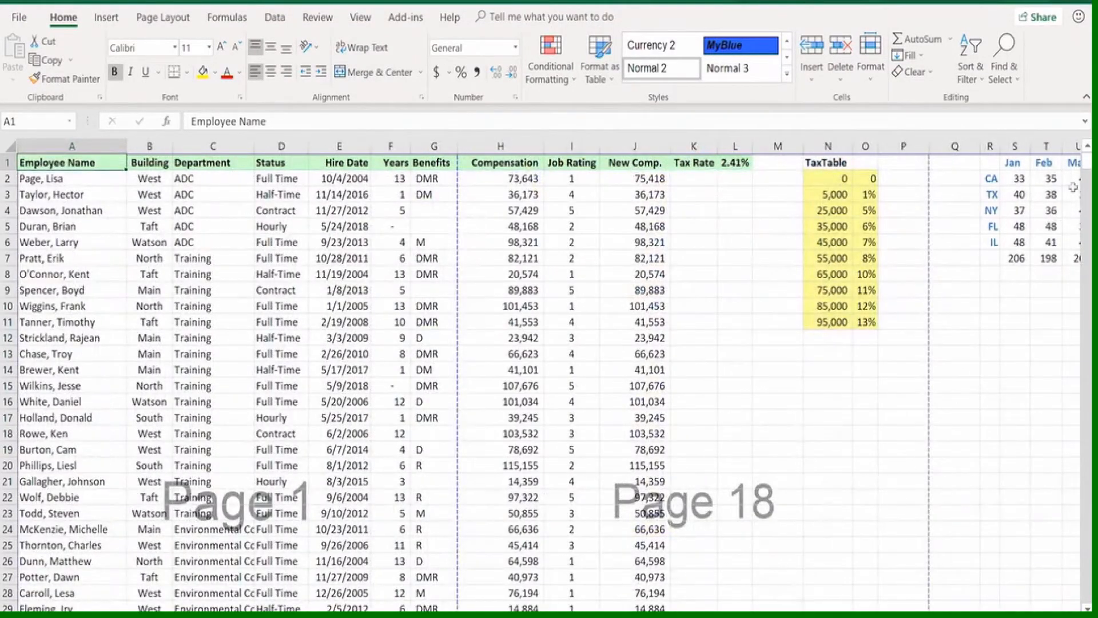
mouse_move(1088, 165)
left_mouse_down()
mouse_move(1088, 592)
mouse_move(1088, 163)
left_mouse_up()
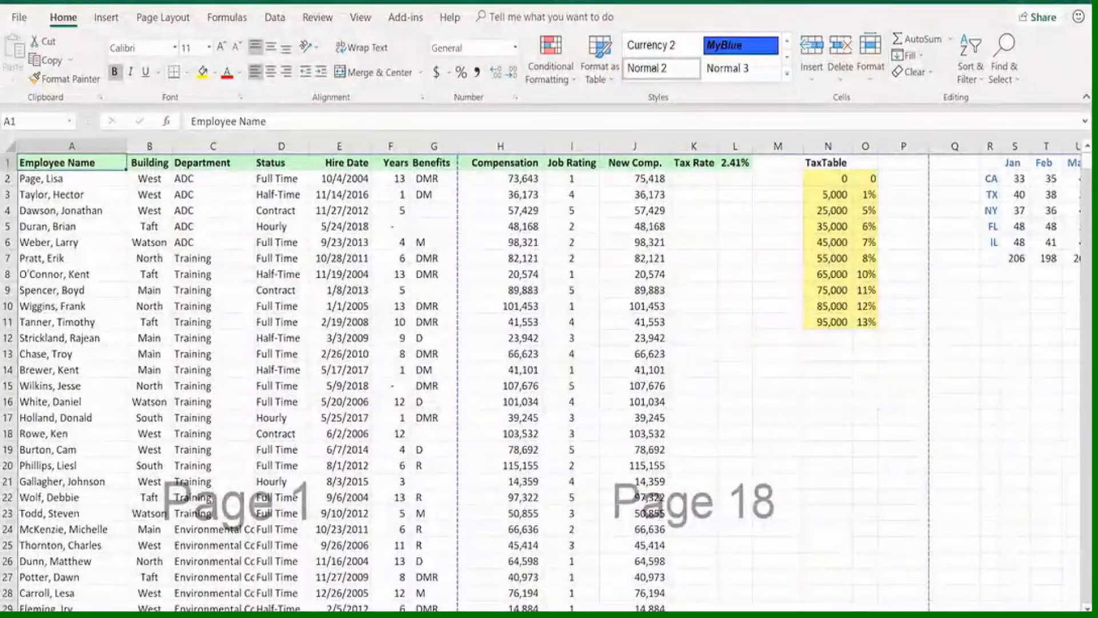
Move the print boundary from after the Dec column to just after New Comp., so only columns A through J print
scroll(549, 377, "right", 6)
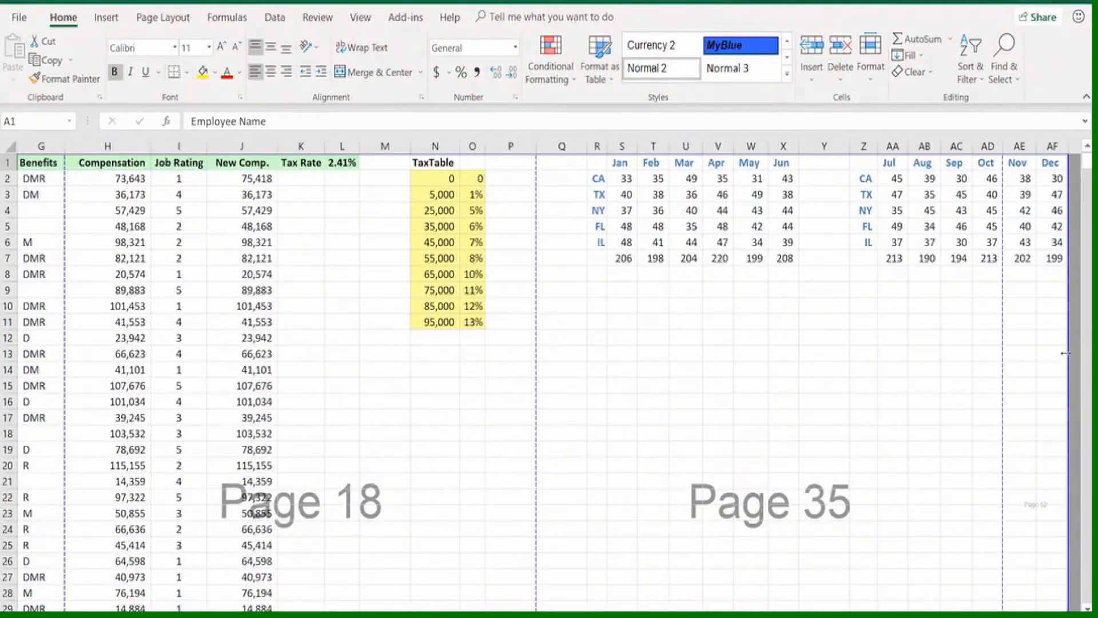
left_click_drag(1068, 352, 286, 348)
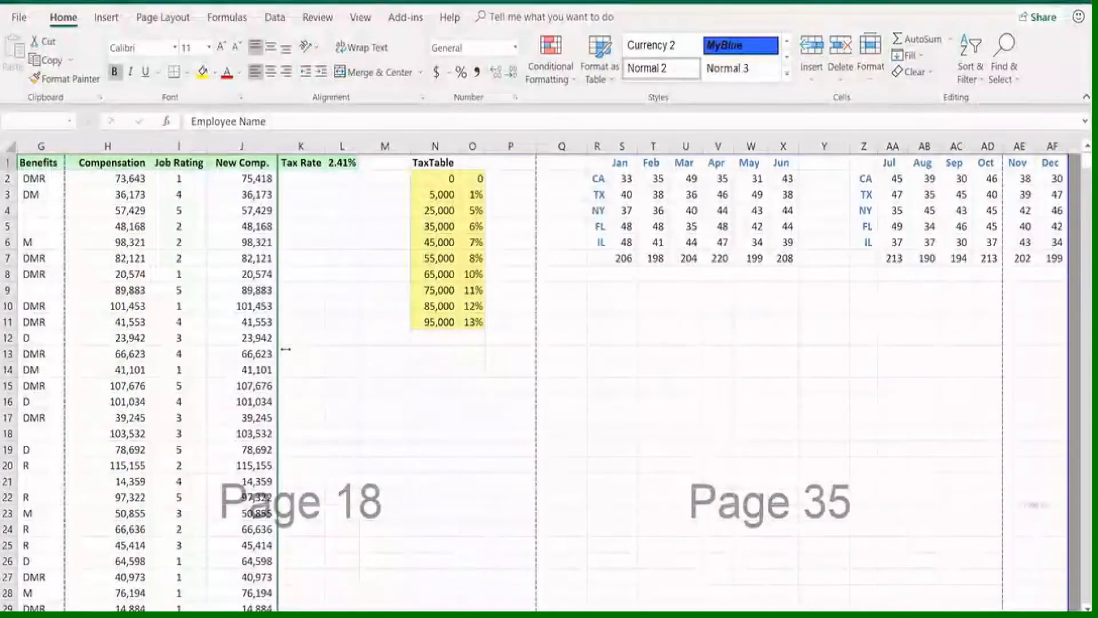
scroll(286, 346, "left", 3)
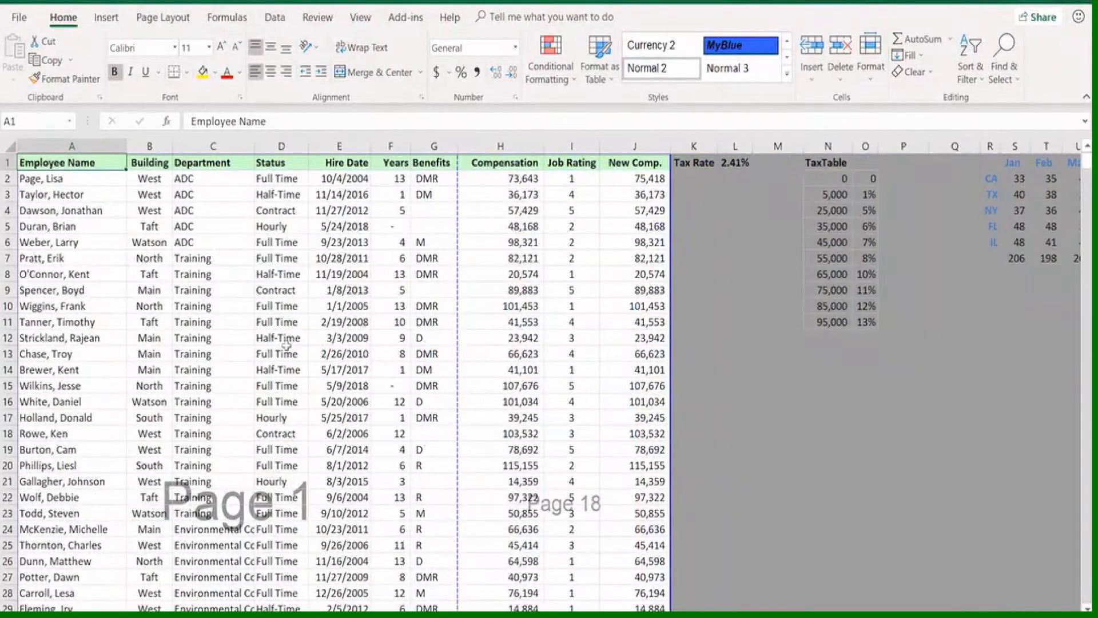
Move the dashed page break from after the Benefits column to after New Comp., so columns A through J fit on one page width
scroll(288, 345, "down", 3)
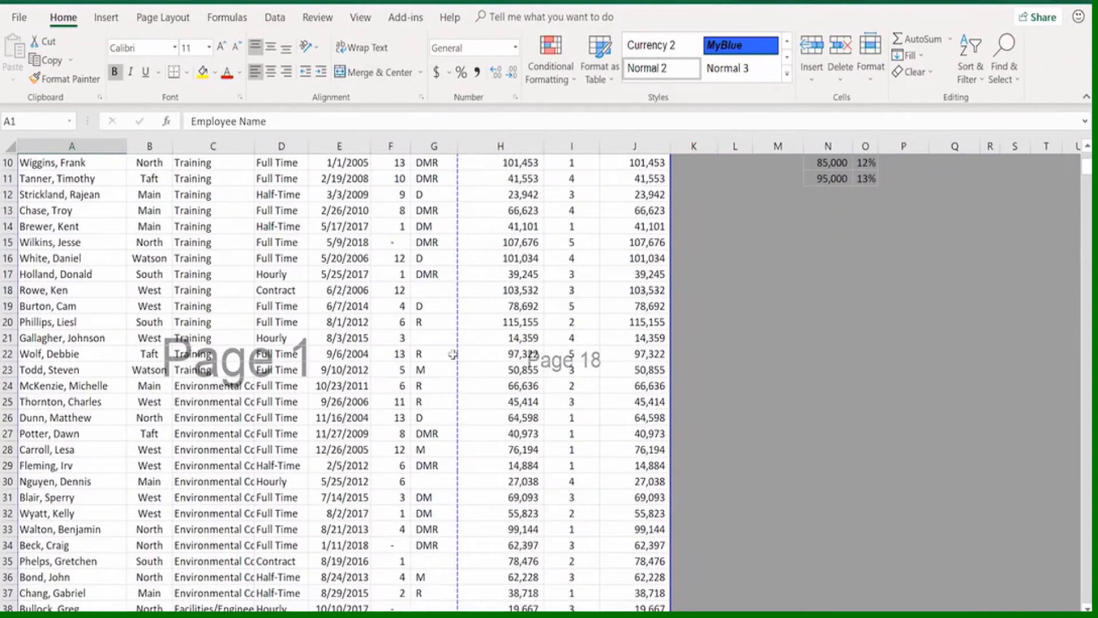
scroll(452, 355, "down", 2)
scroll(430, 369, "up", 5)
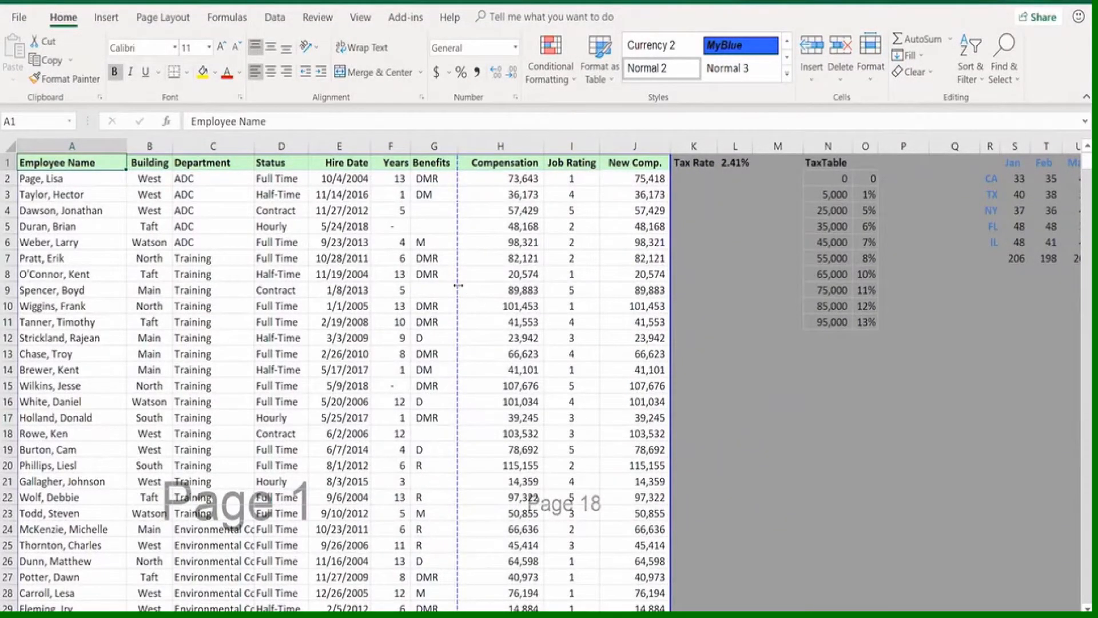
left_click_drag(461, 285, 672, 290)
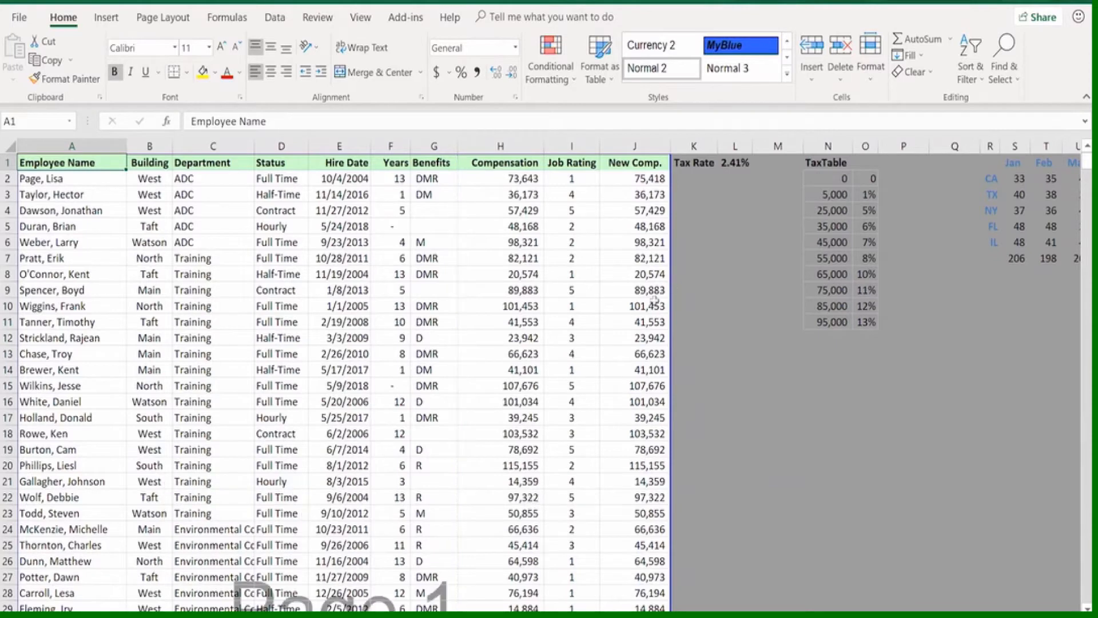
scroll(655, 302, "down", 3)
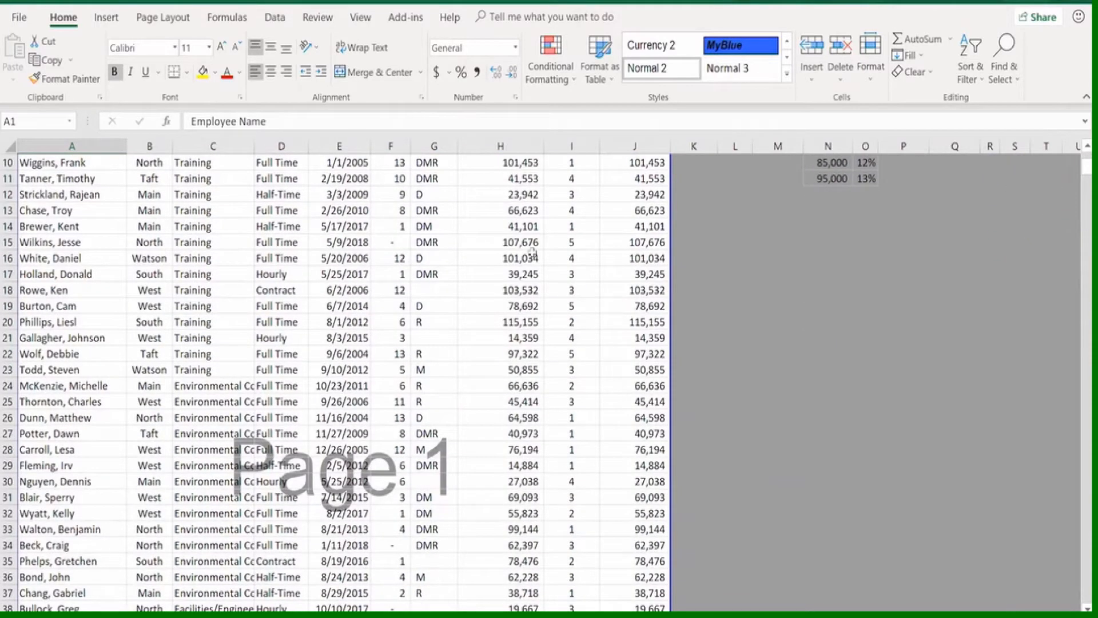
Open the print preview and check how the columns fit on the first few pages
left_click(18, 19)
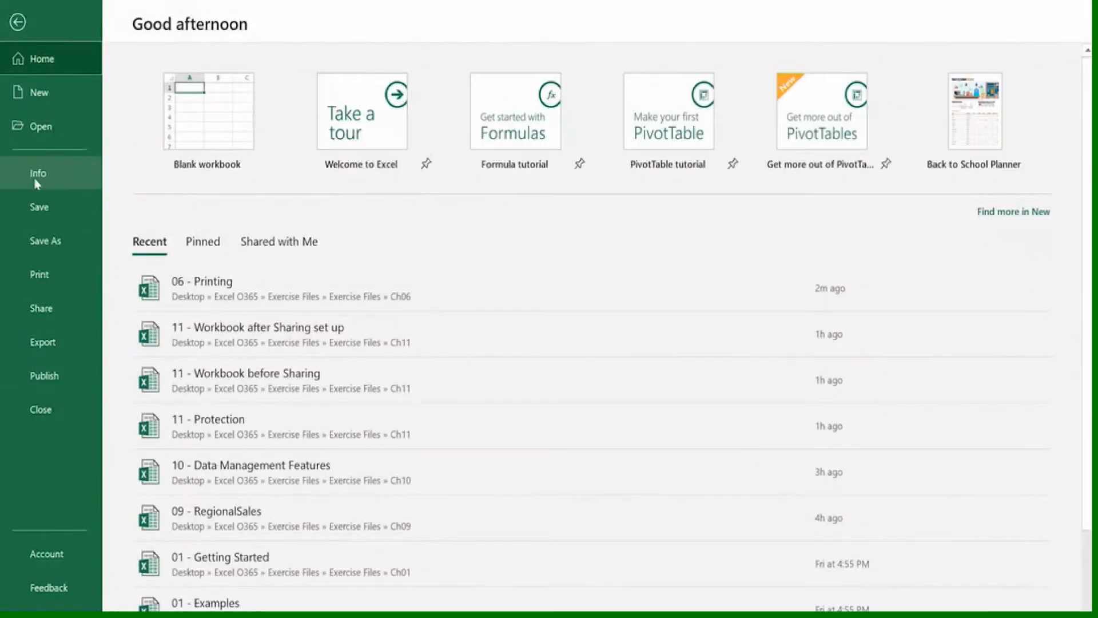
left_click(37, 277)
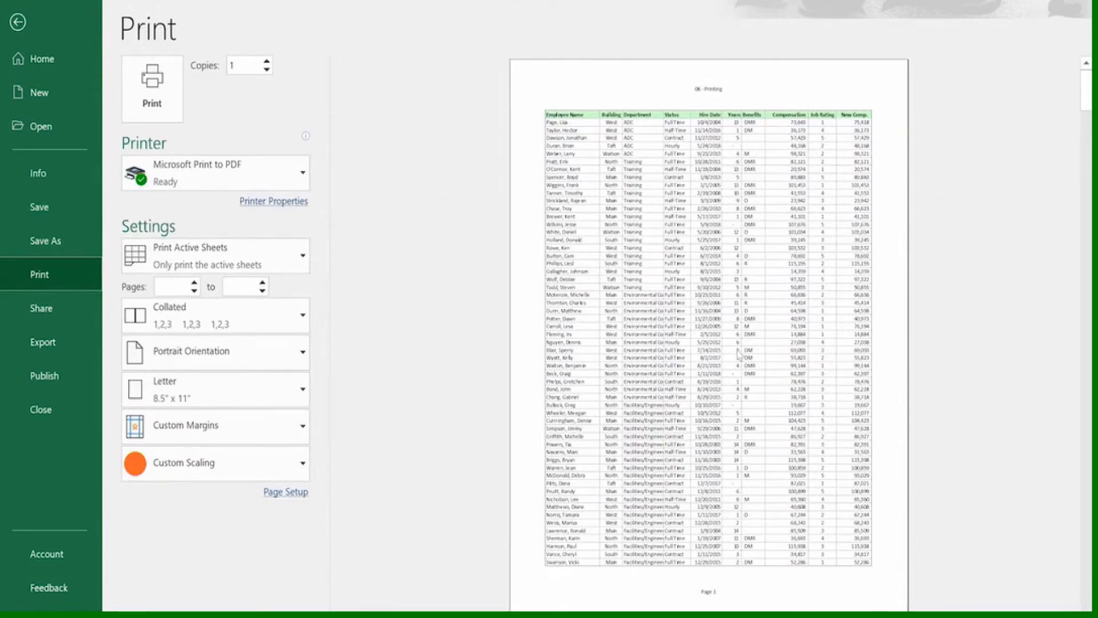
scroll(739, 353, "down", 1)
scroll(738, 349, "down", 2)
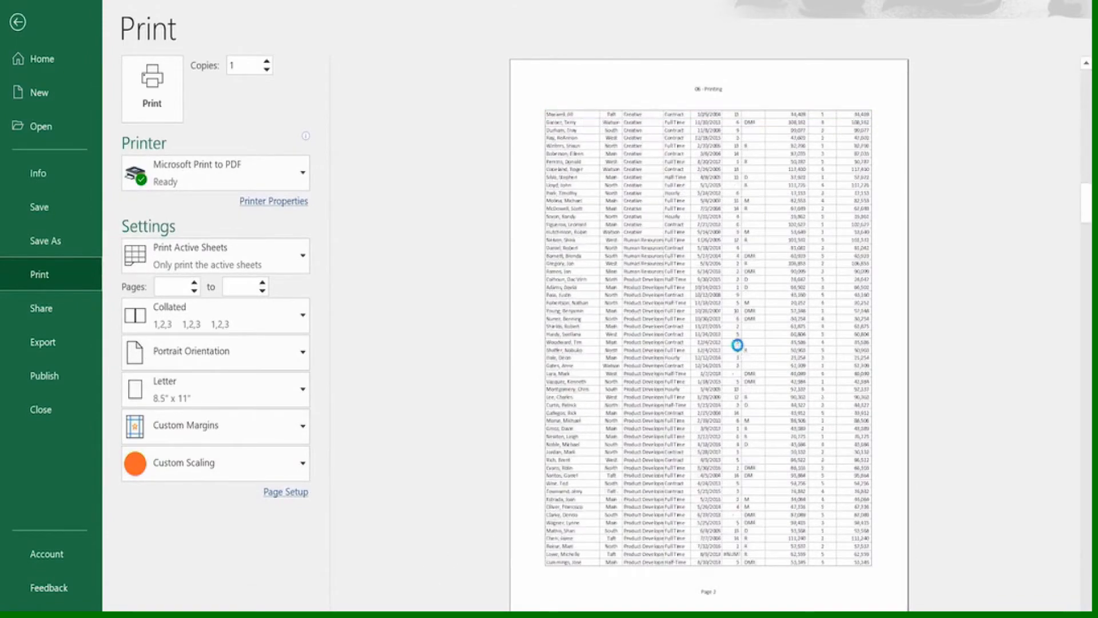
scroll(738, 338, "up", 3)
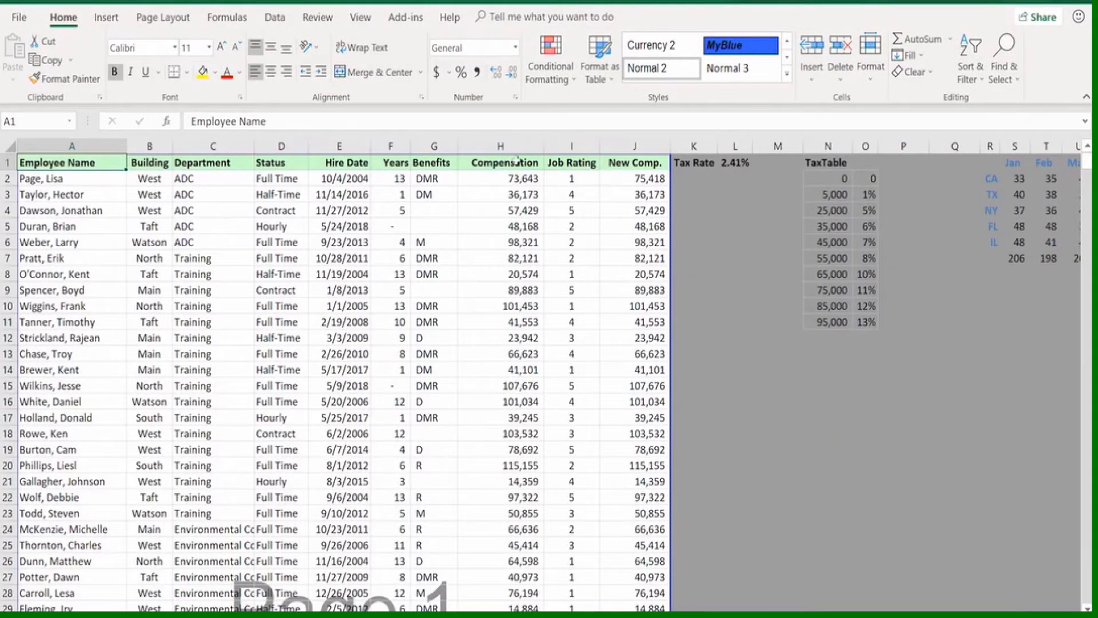
Hide the Benefits and Compensation columns, G and H, in the worksheet
left_click_drag(424, 148, 501, 146)
right_click(500, 147)
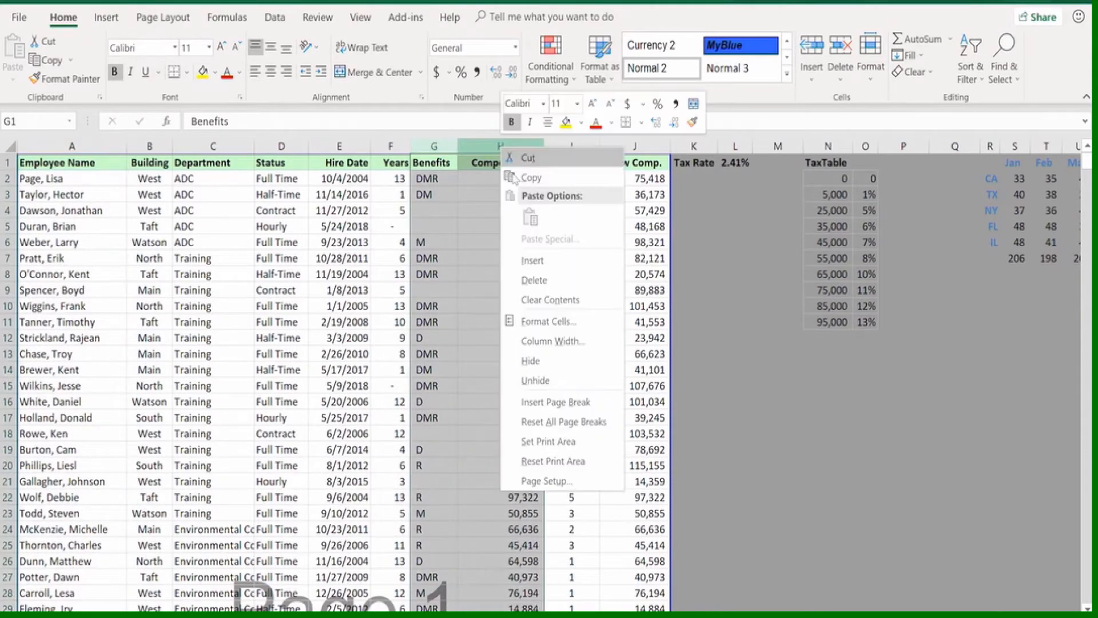
left_click(538, 361)
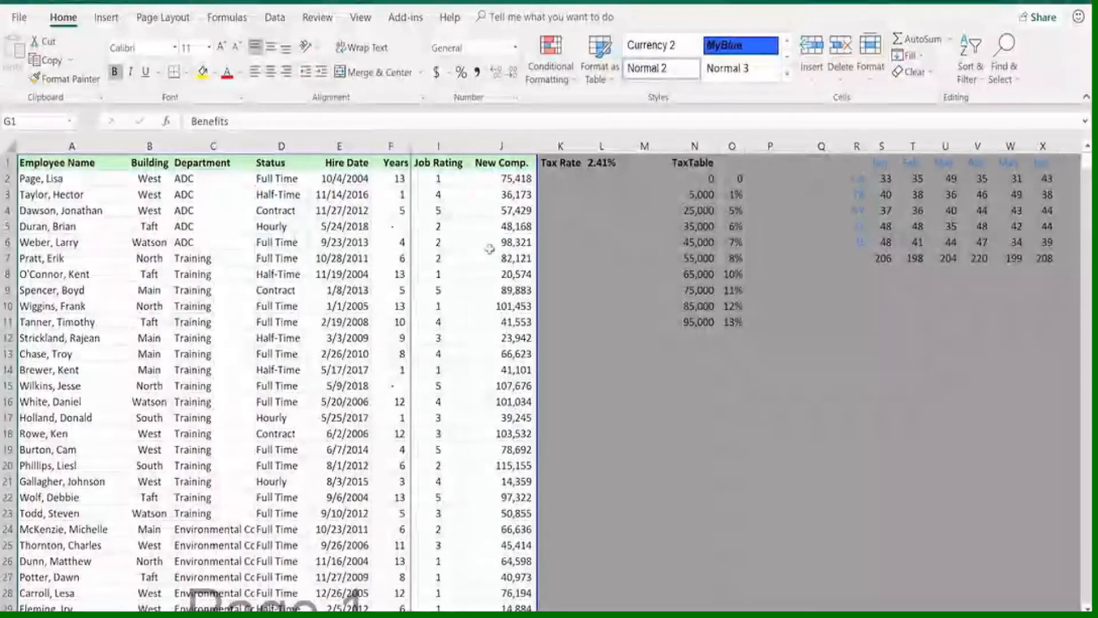
Open Page Setup from the print preview and review its page, margin, header/footer and sheet settings
key("ctrl+p")
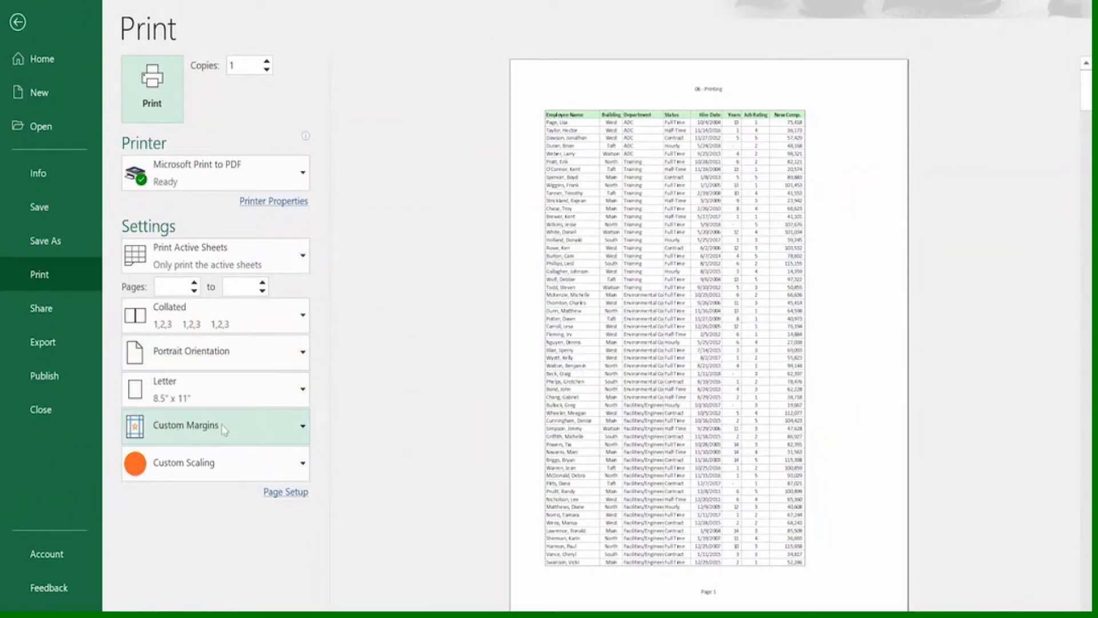
left_click(294, 495)
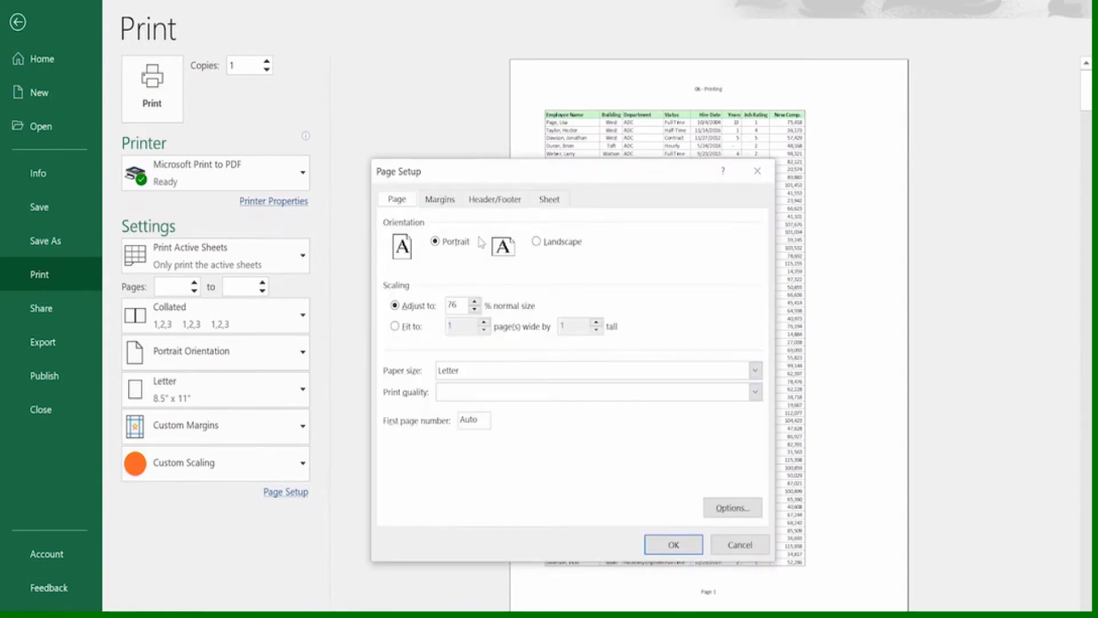
left_click(442, 200)
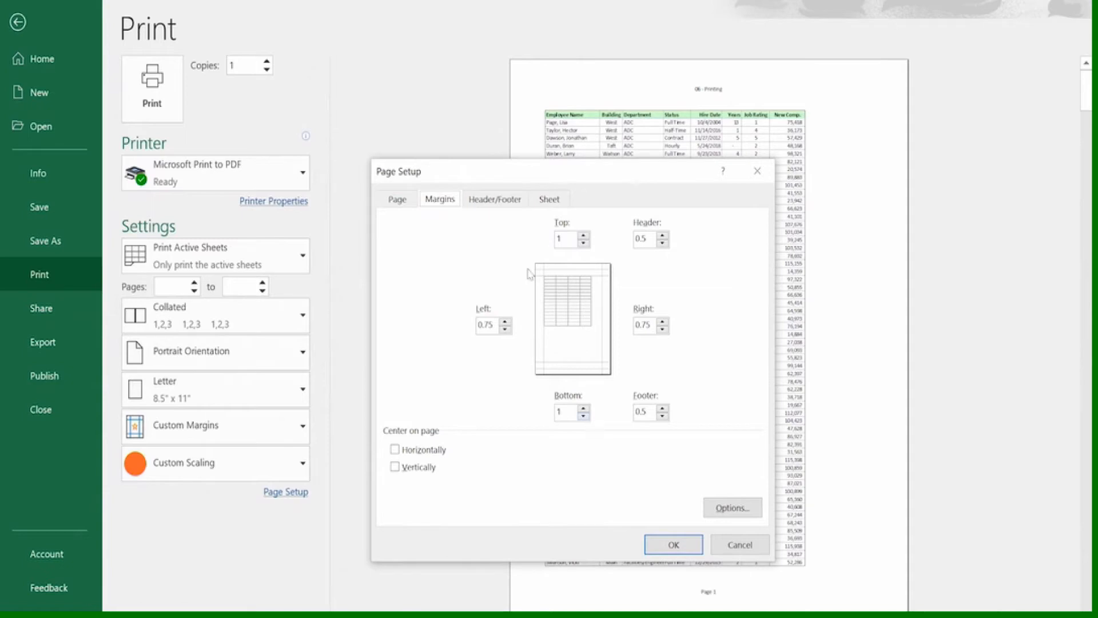
left_click(482, 204)
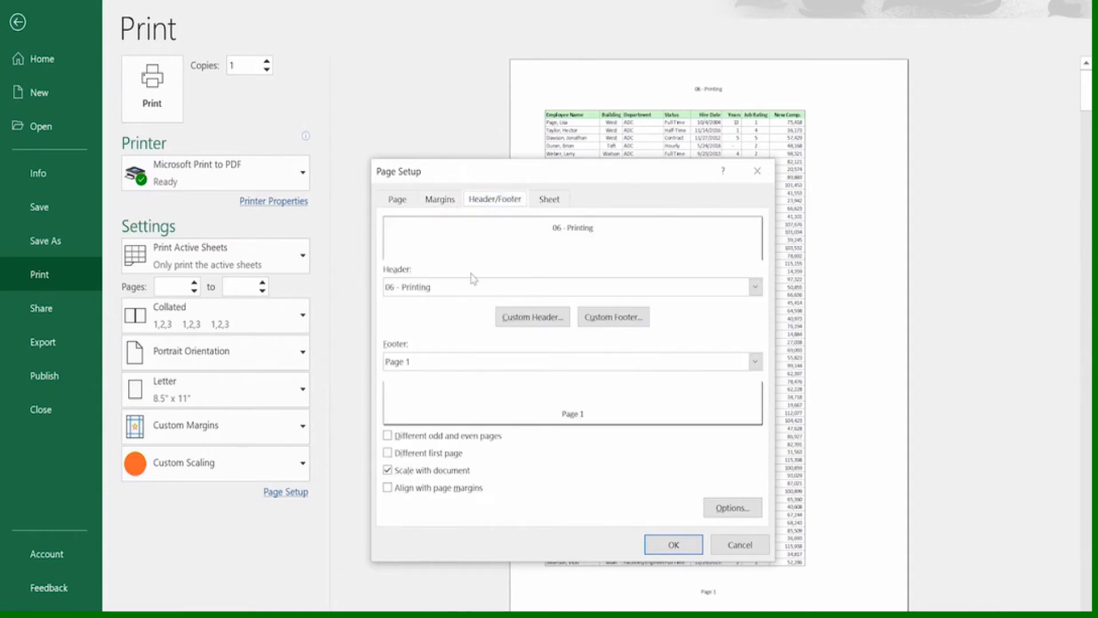
left_click(541, 200)
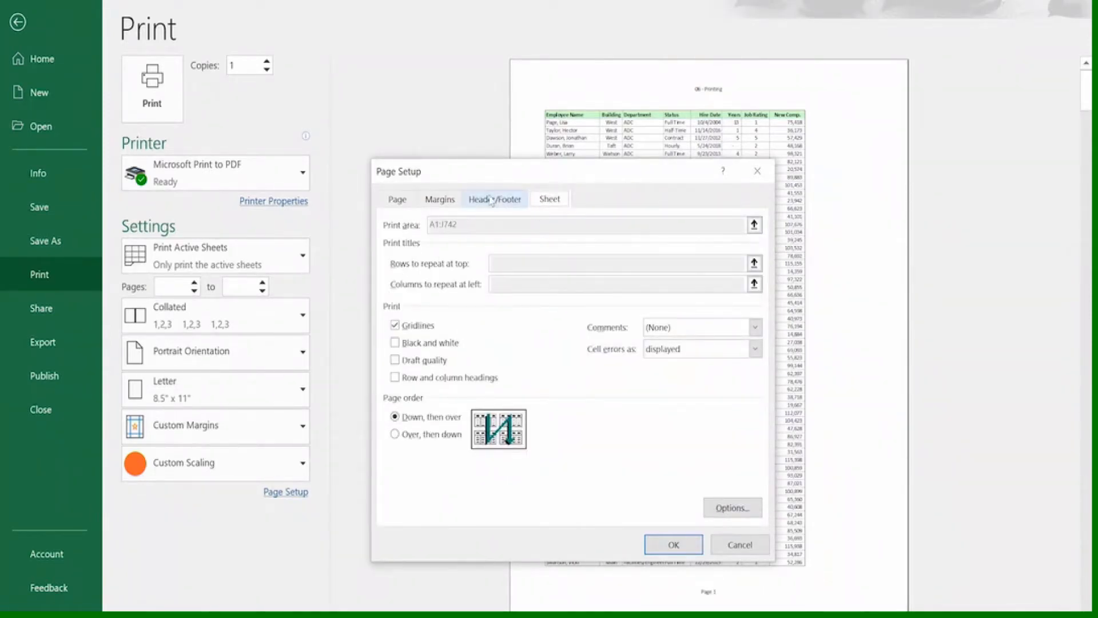
left_click(404, 203)
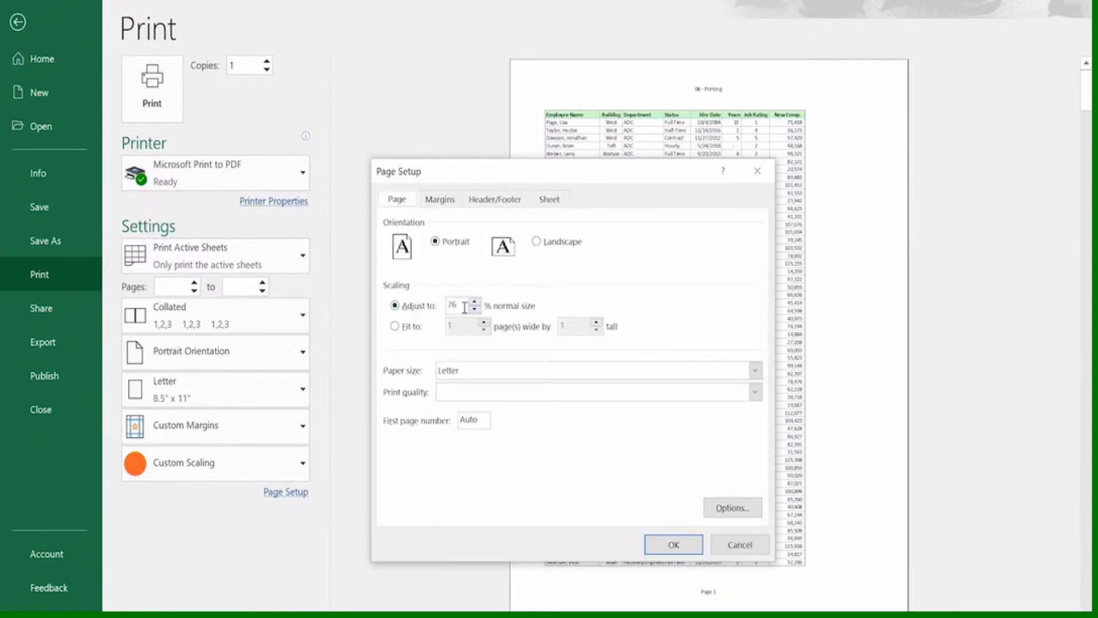
Set the print scaling to 100% of normal size and apply it to the printout
left_click_drag(462, 304, 442, 305)
type("100")
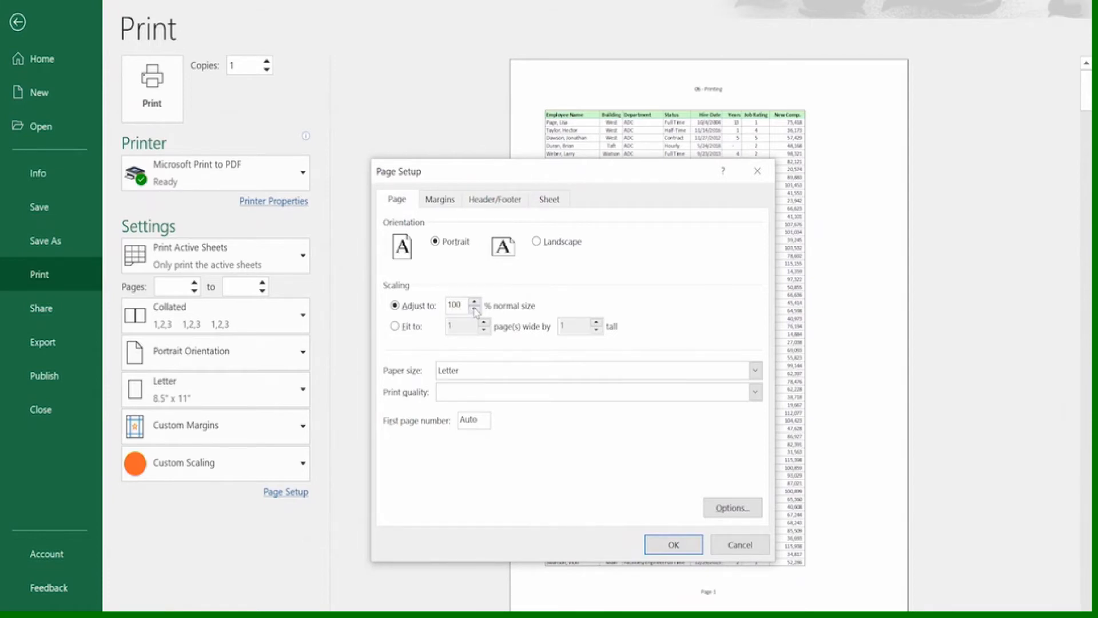
left_click(673, 545)
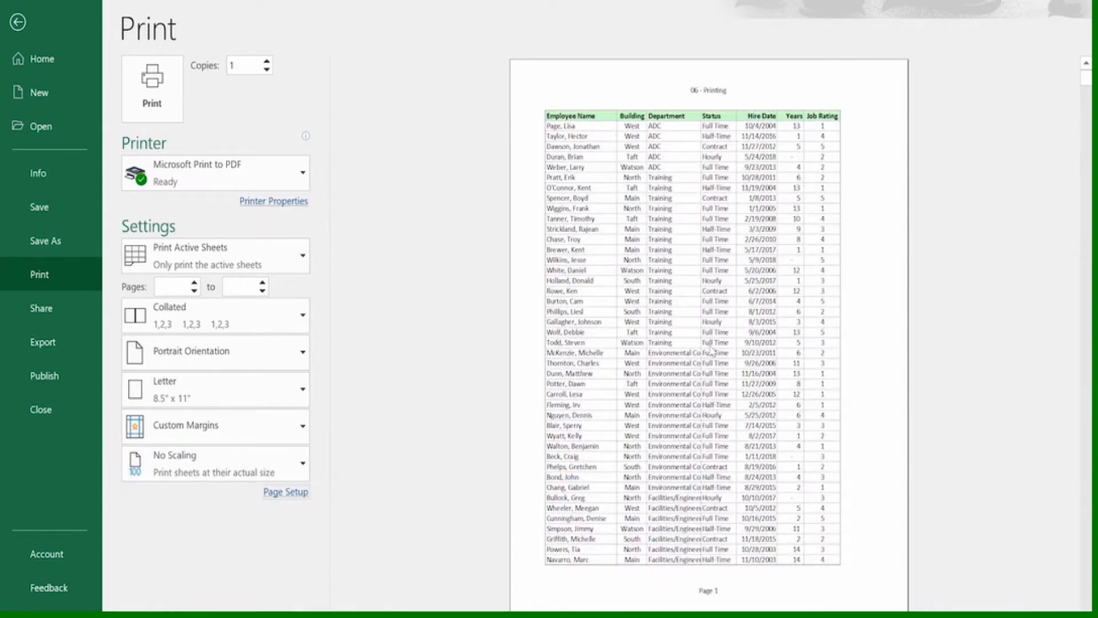
Reduce the print scaling to 90% of normal size in Page Setup
left_click(291, 492)
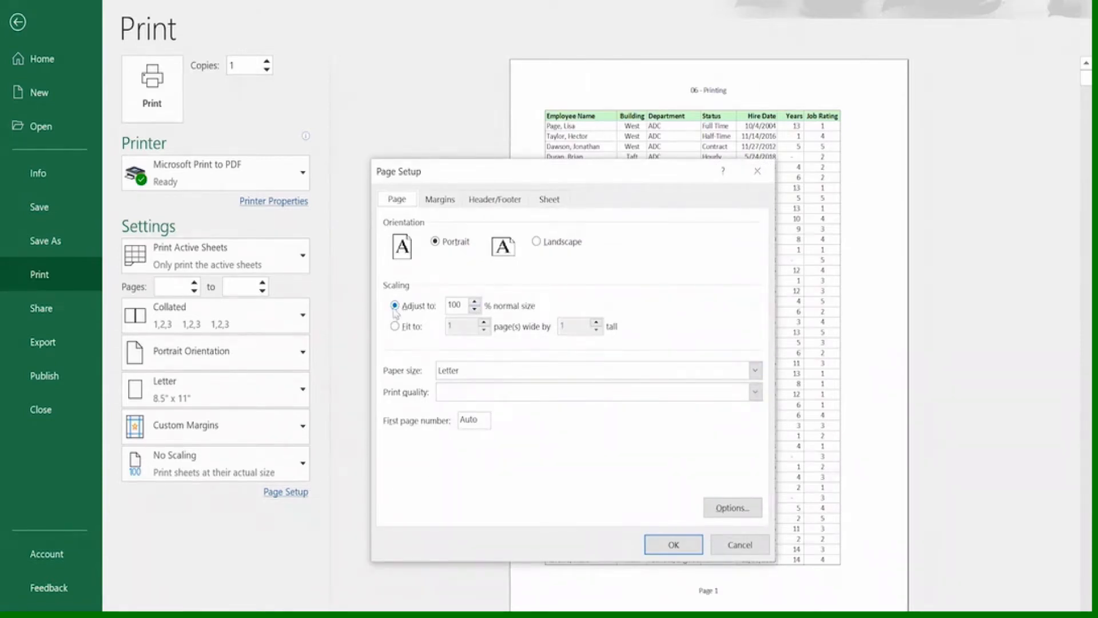
left_click(475, 309)
left_click(475, 309)
left_click(673, 543)
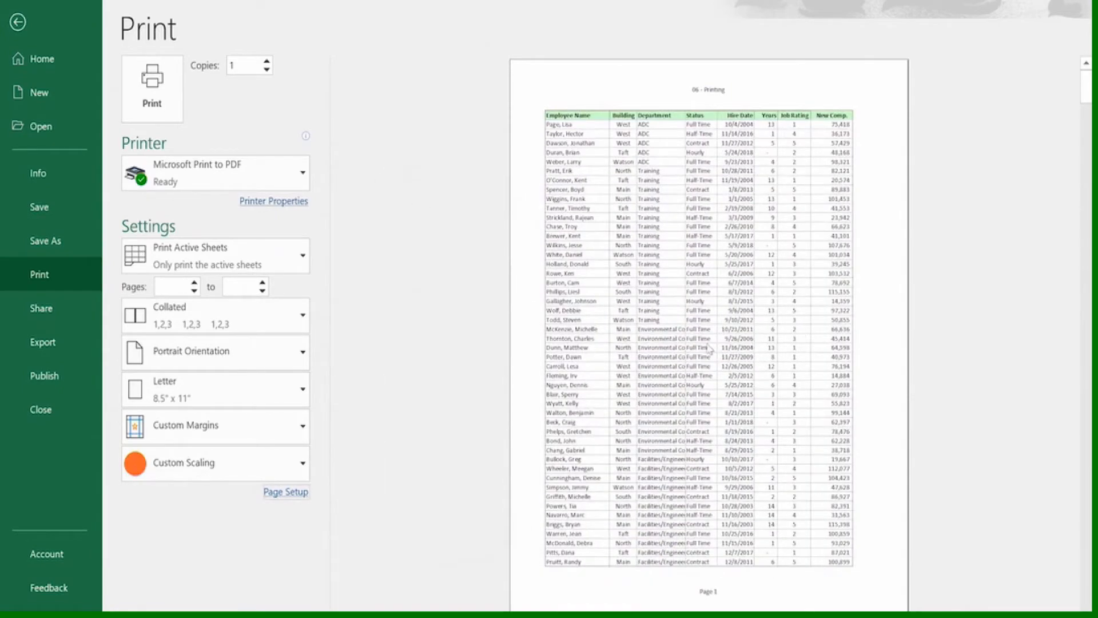
Check the rescaled pages in the print preview, recheck the page settings unchanged and return to the worksheet
scroll(709, 347, "down", 2)
scroll(709, 348, "up", 2)
left_click(291, 493)
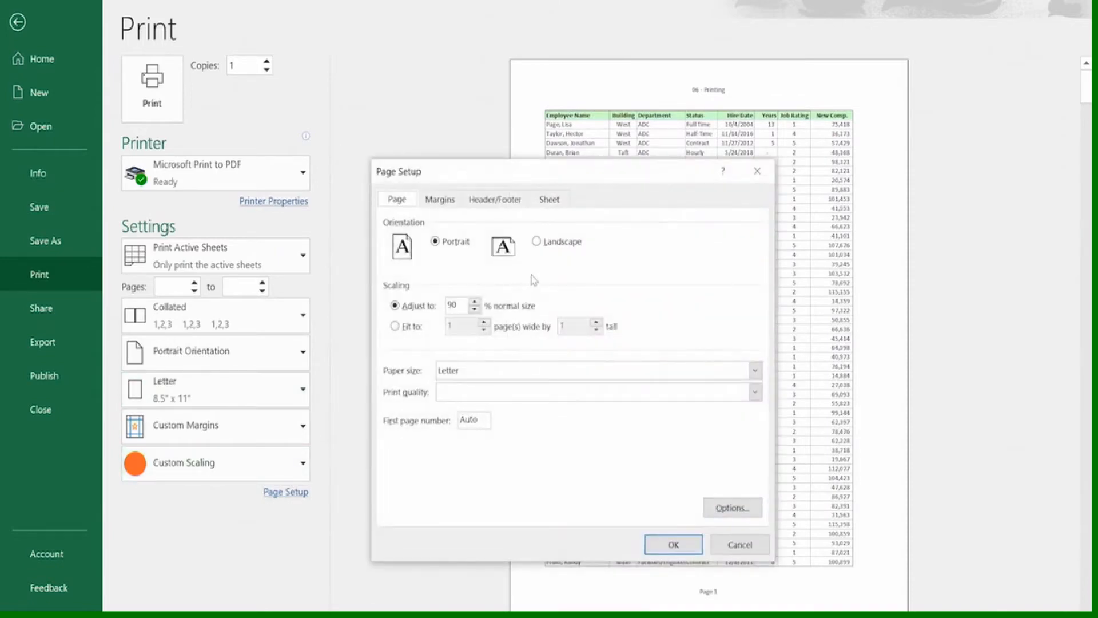
left_click(739, 547)
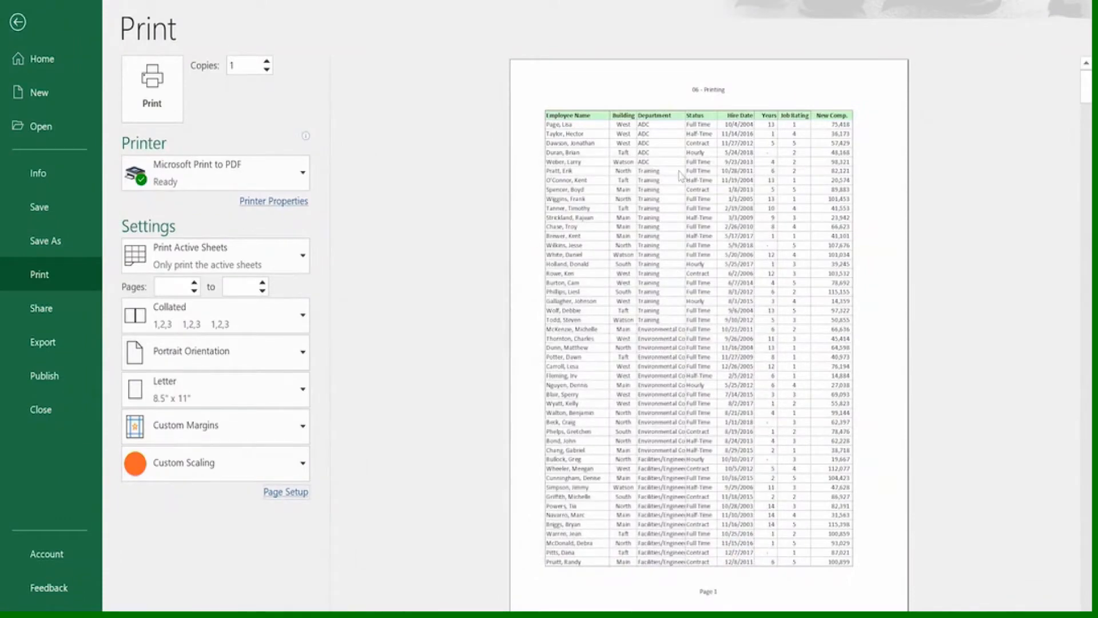
key("Escape")
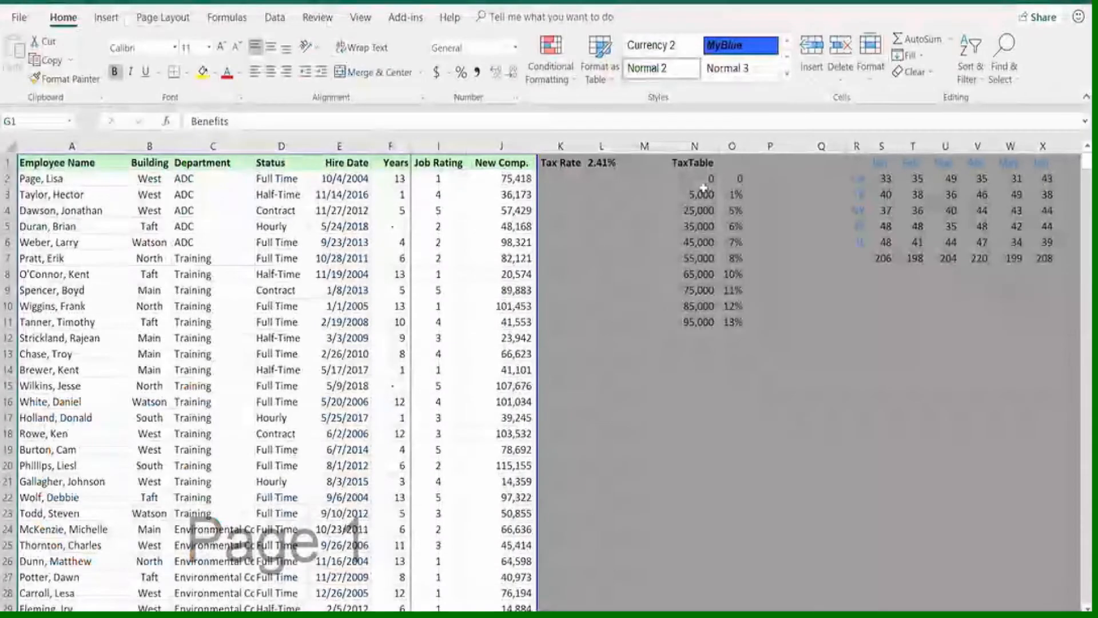
Turn off gridline printing in the sheet's page setup and check the printout in the print preview
left_click(180, 19)
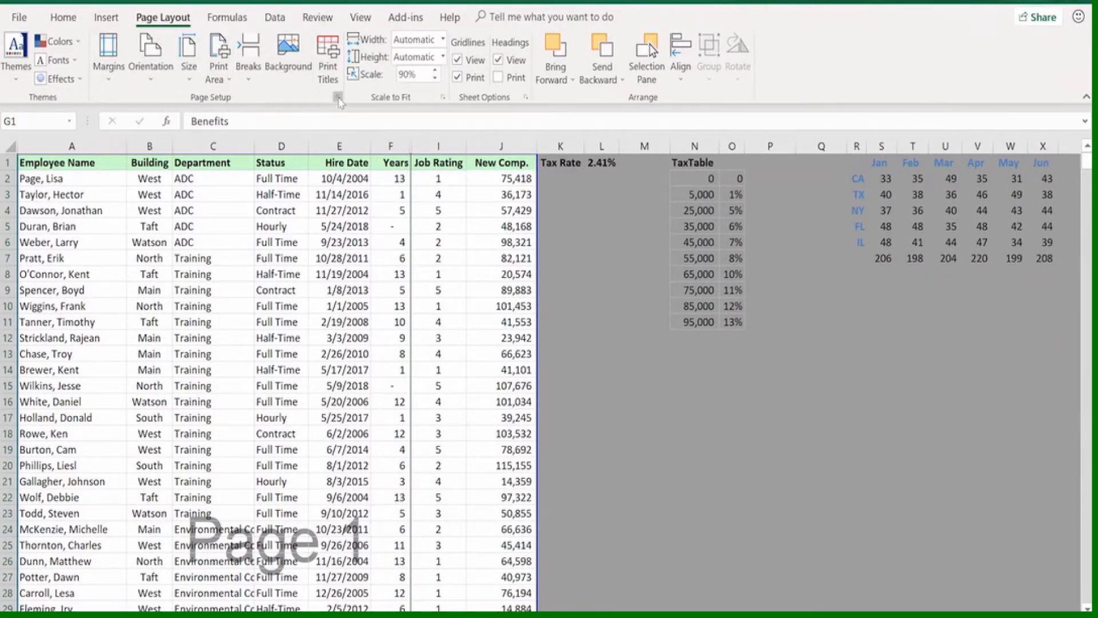
left_click(339, 99)
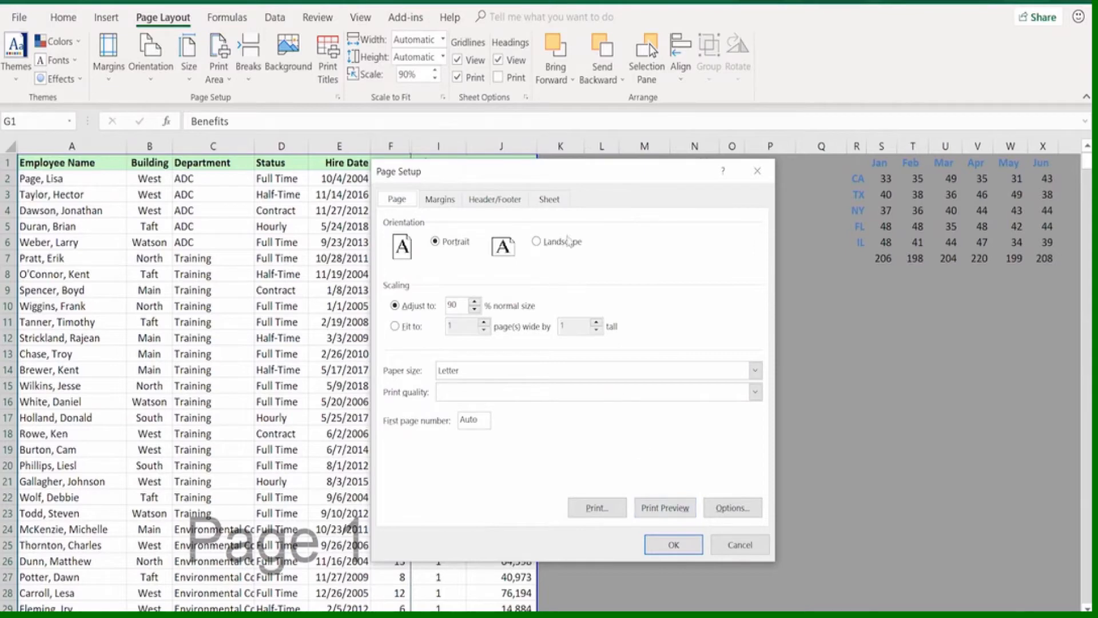
left_click(550, 199)
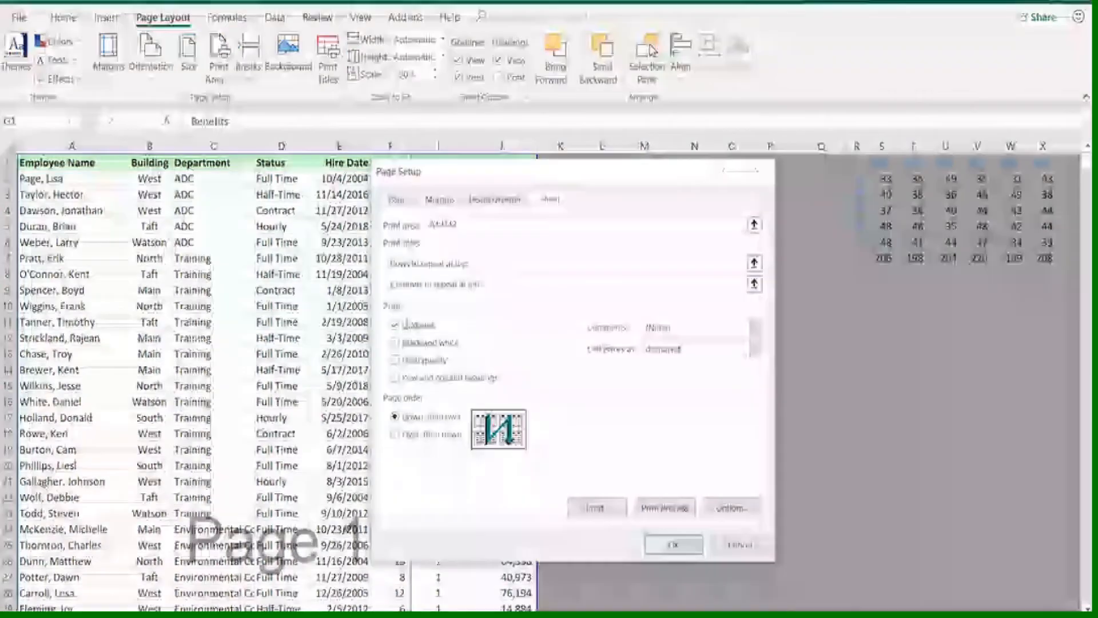
left_click(395, 326)
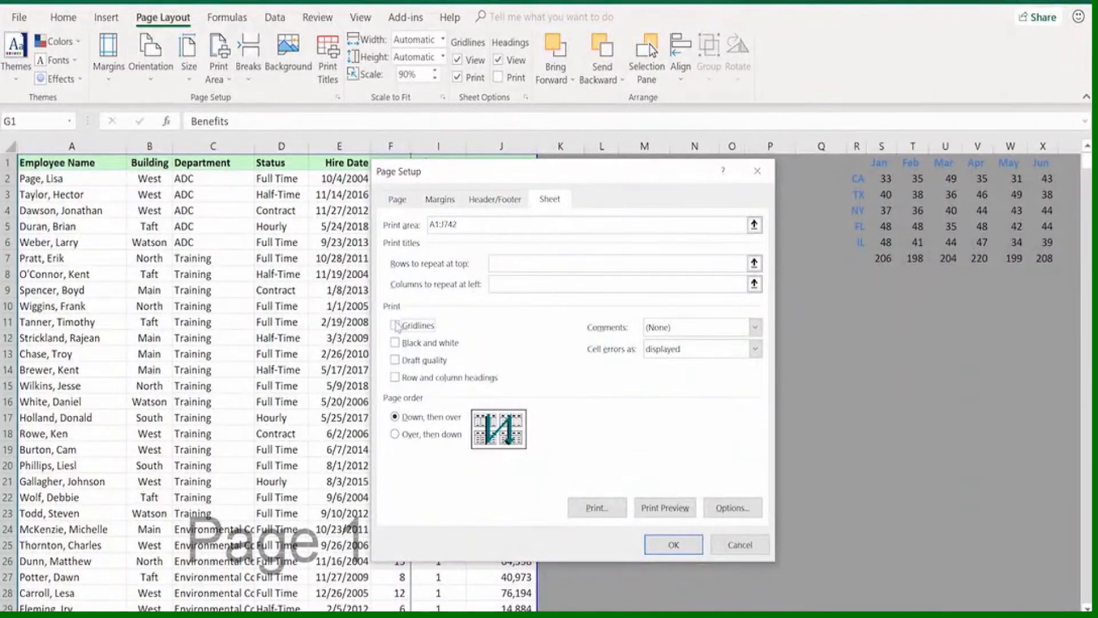
left_click(650, 509)
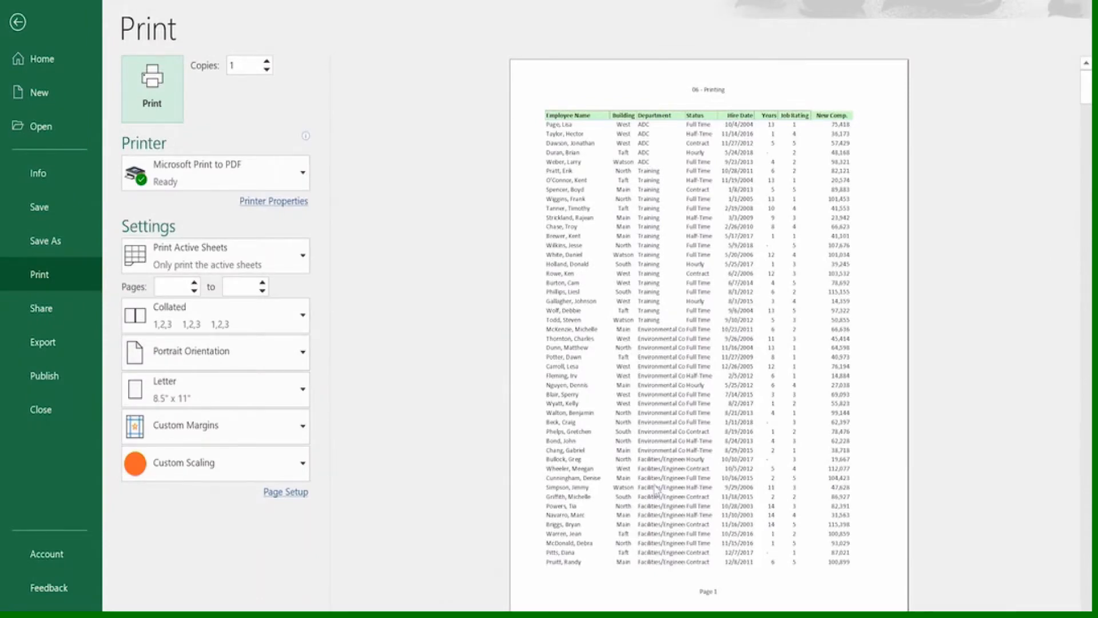
scroll(656, 490, "down", 2)
scroll(702, 391, "up", 2)
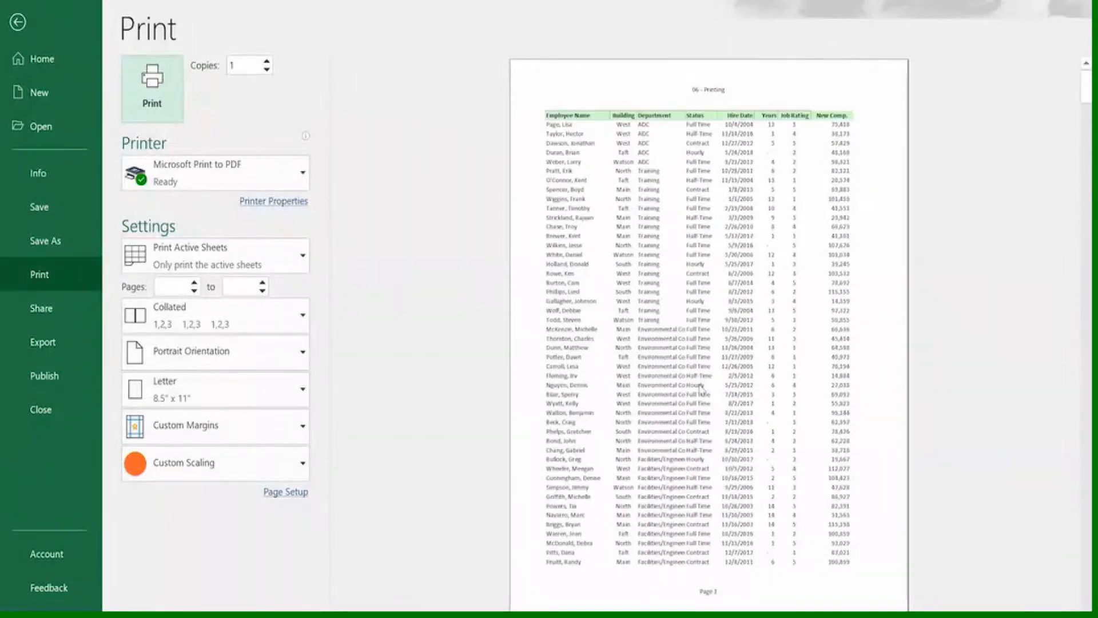
left_click(18, 22)
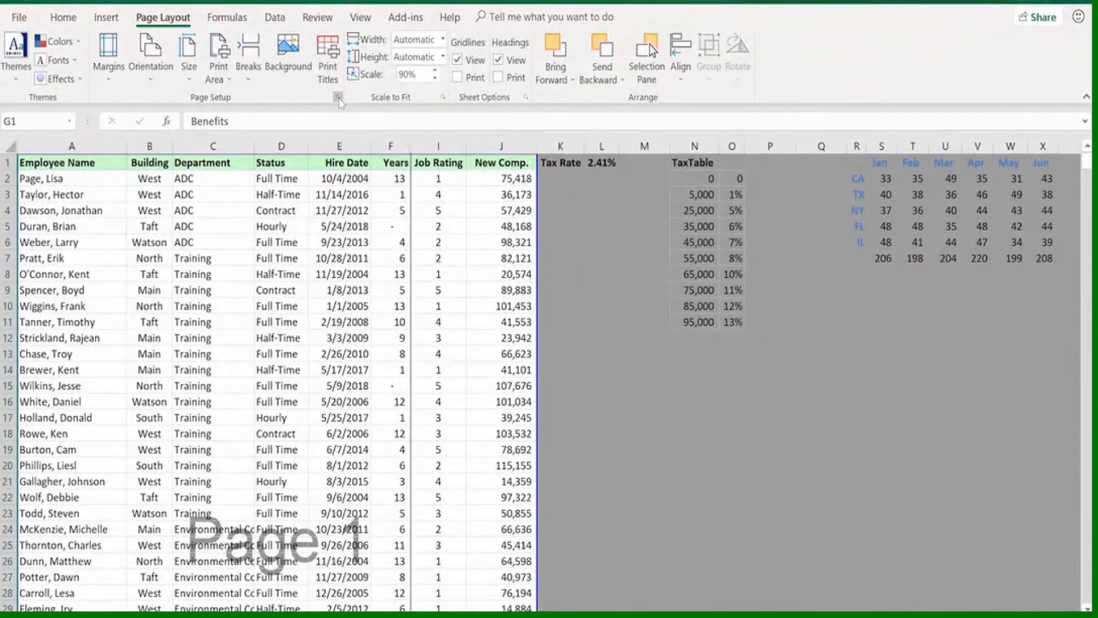
Set row 1 ($1:$1) to repeat at the top of every printed page and open the print preview
left_click(338, 98)
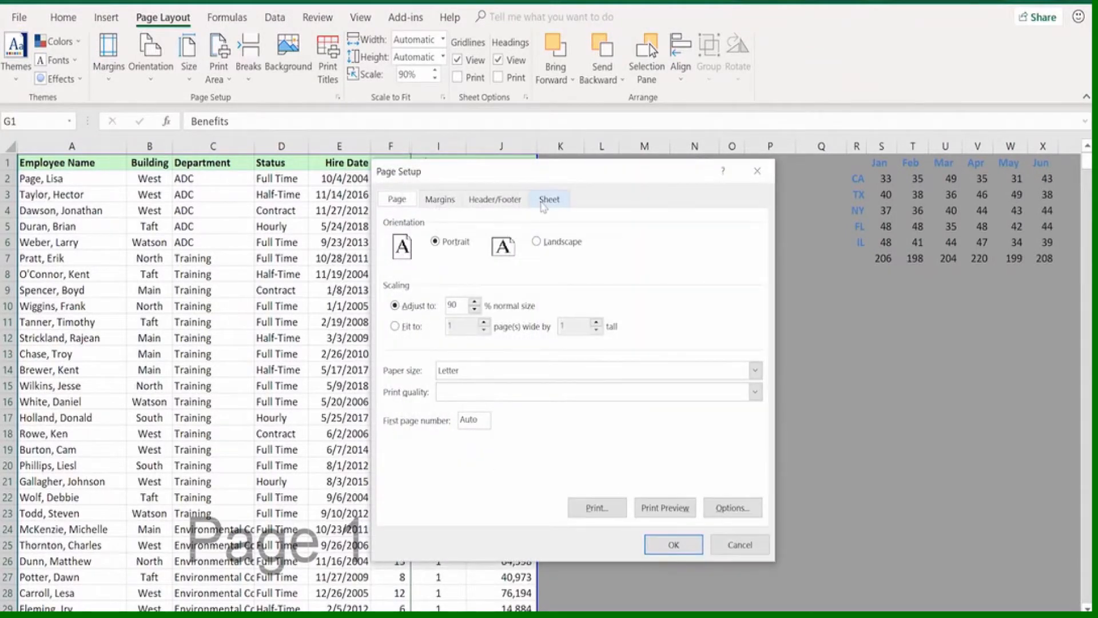
left_click(544, 206)
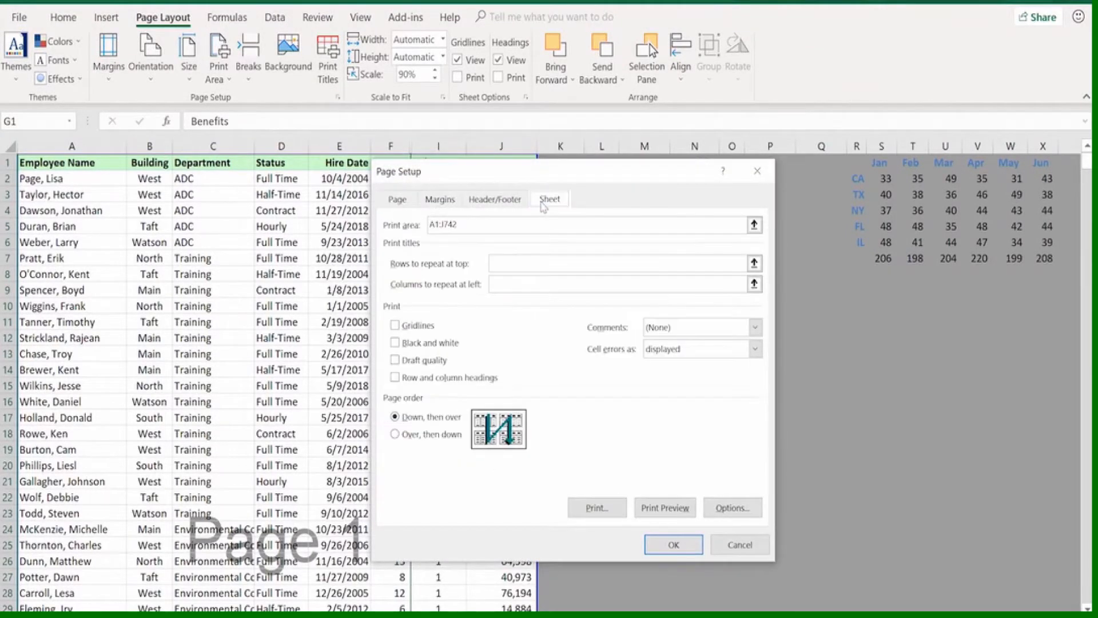
left_click(490, 265)
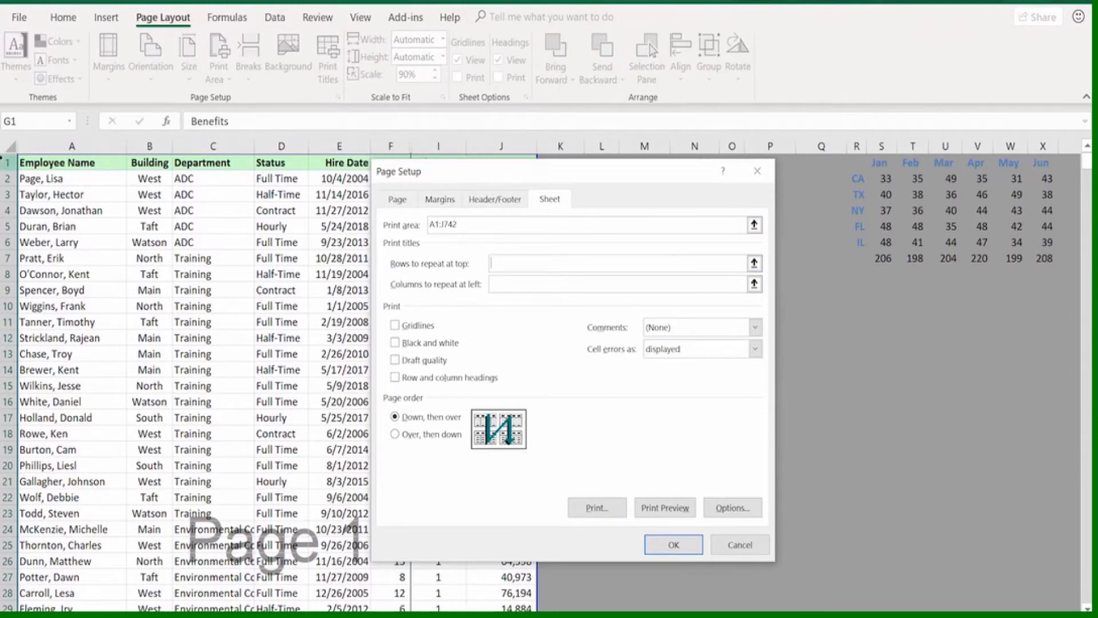
left_click(8, 163)
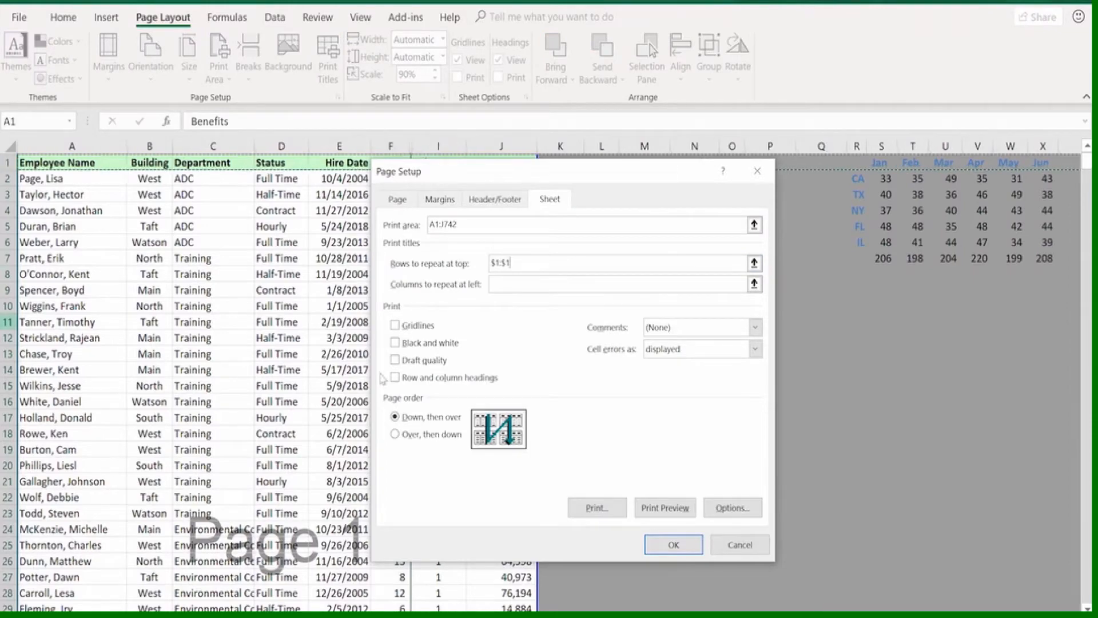
left_click(654, 515)
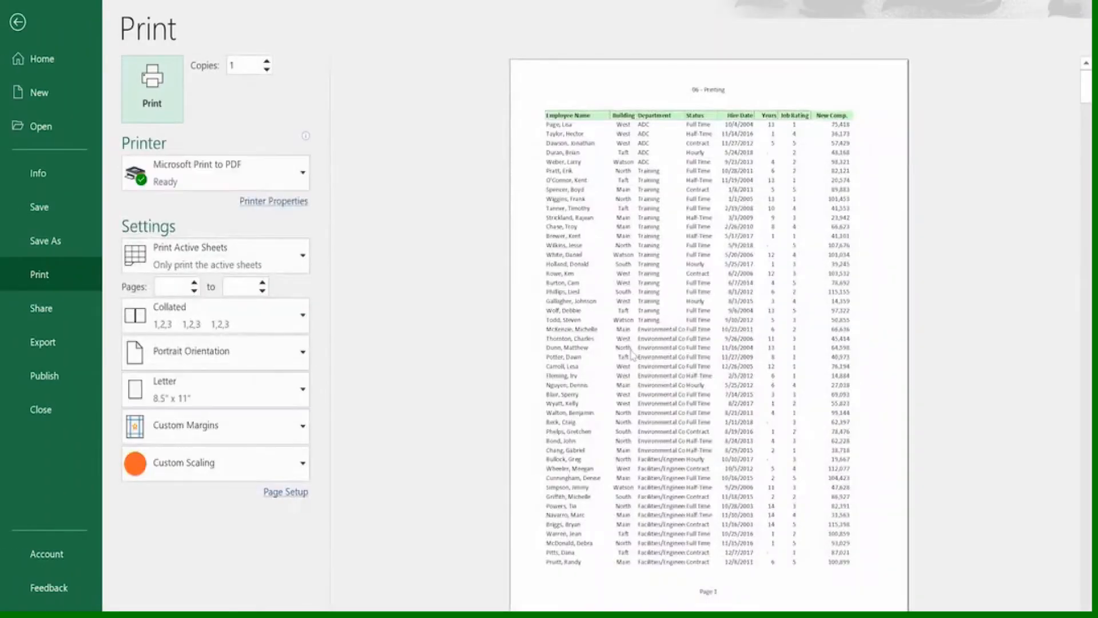
Browse the preview pages to check the repeated heading row and return to the worksheet
scroll(632, 354, "down", 1)
scroll(632, 351, "down", 2)
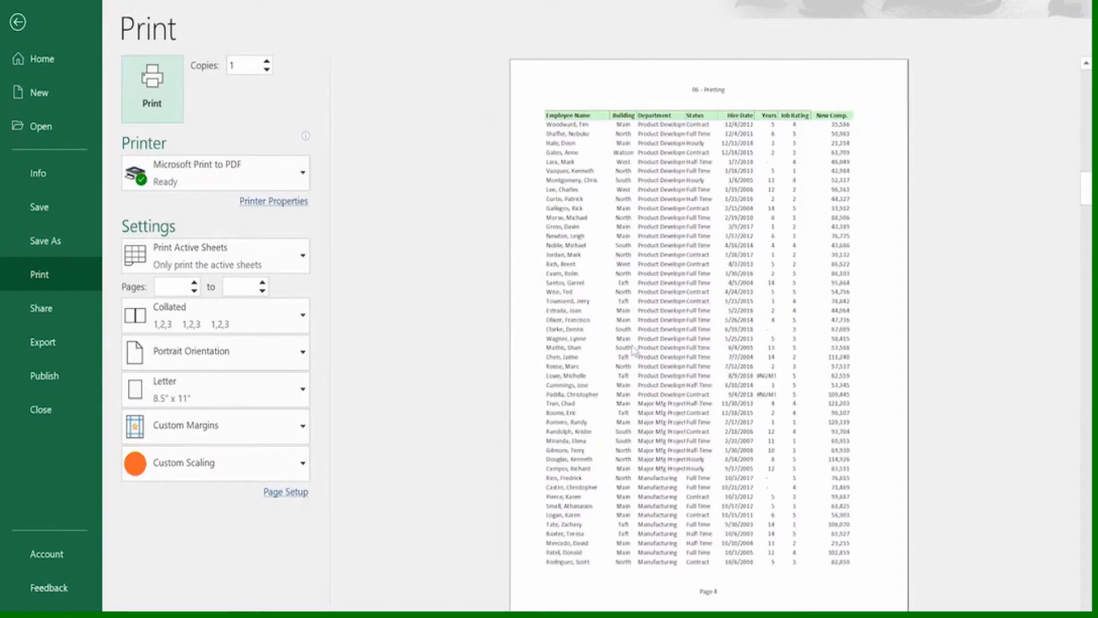
scroll(634, 346, "up", 2)
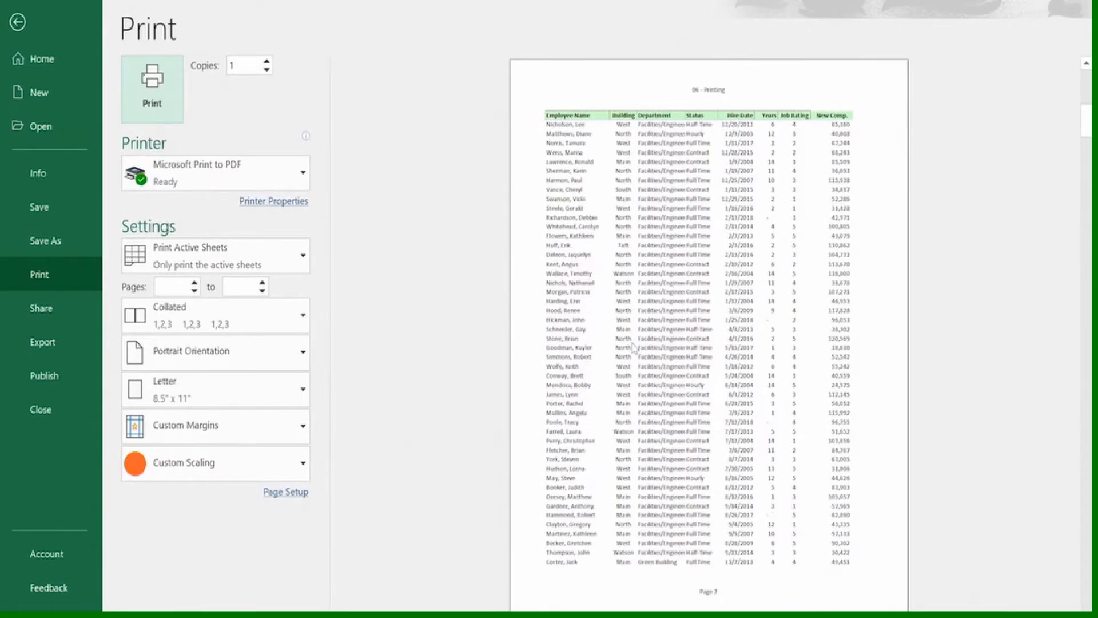
scroll(633, 347, "down", 1)
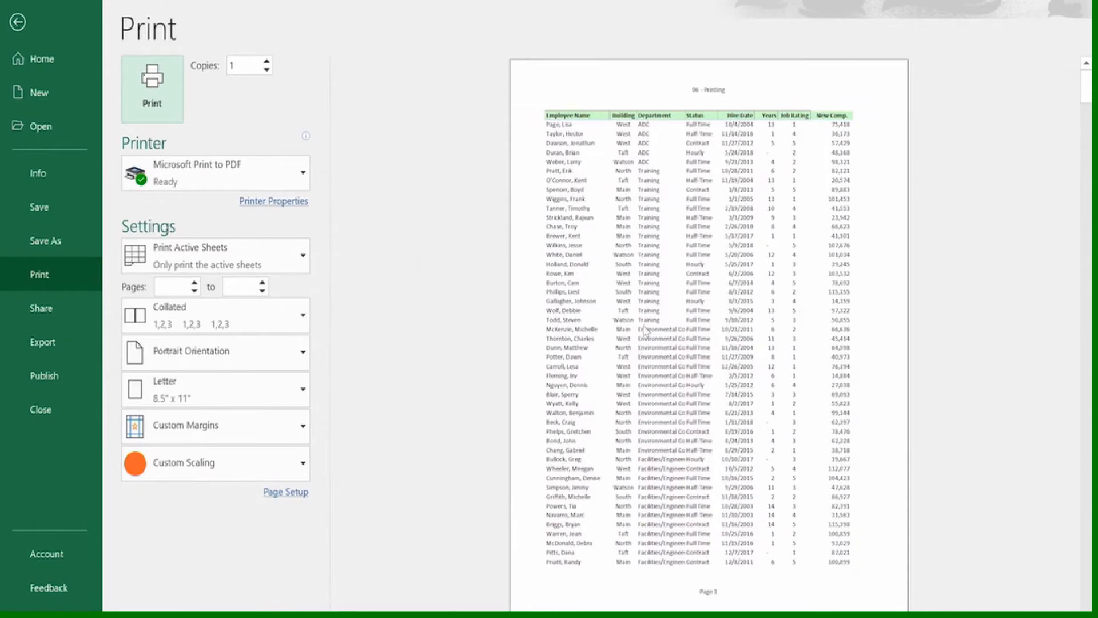
left_click(34, 23)
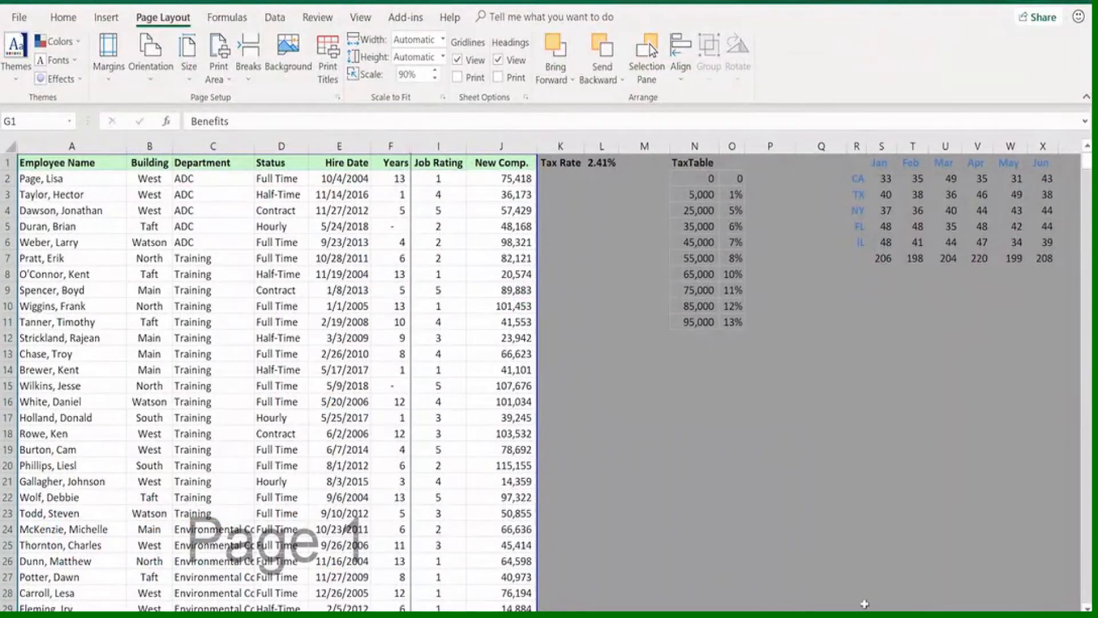
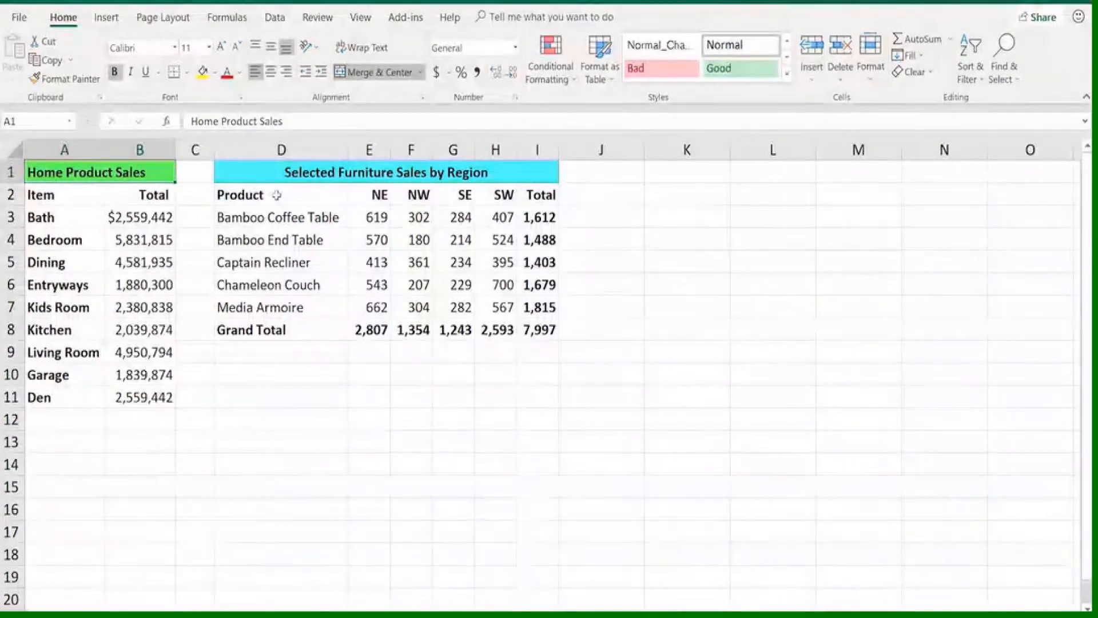
Create a column chart from D2:H7 and apply the dark chart style with solid columns
left_click_drag(277, 198, 484, 307)
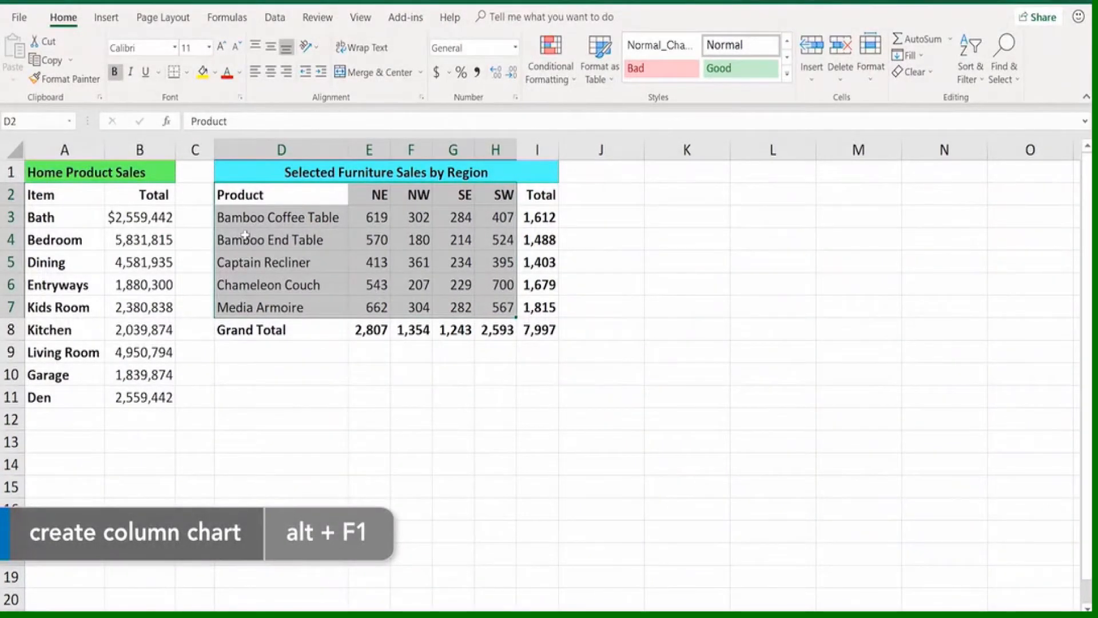
key("alt+F1")
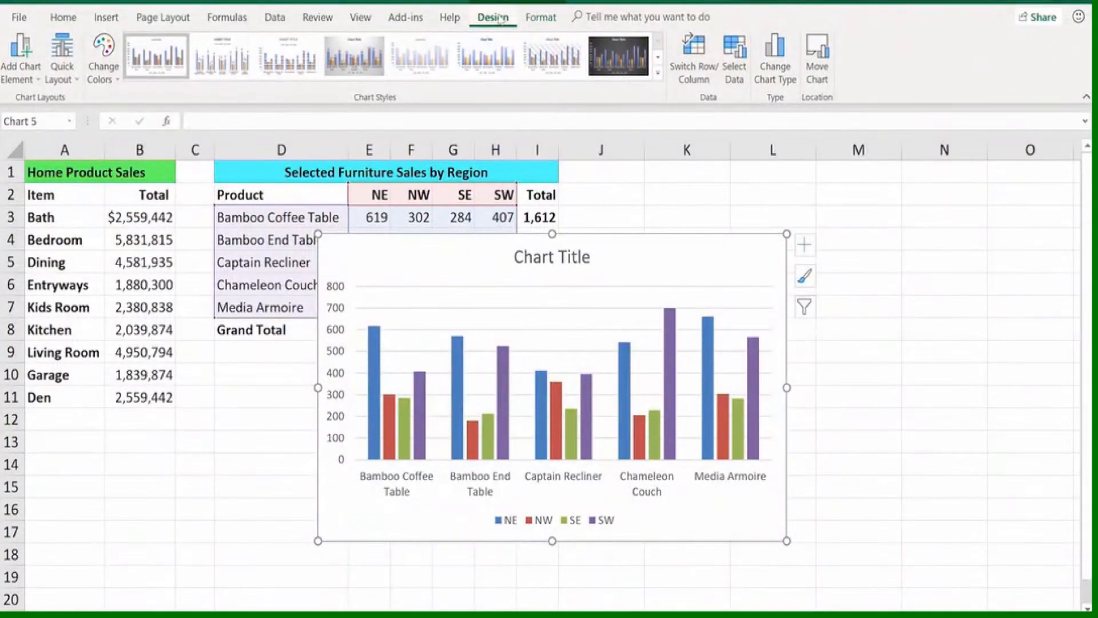
left_click(540, 17)
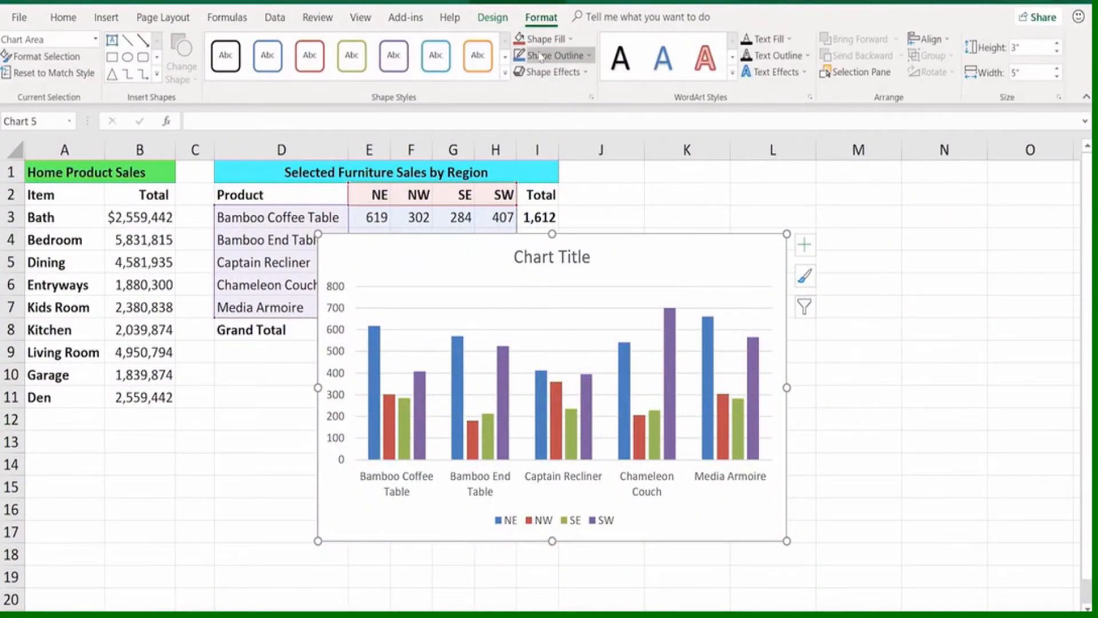
left_click(493, 19)
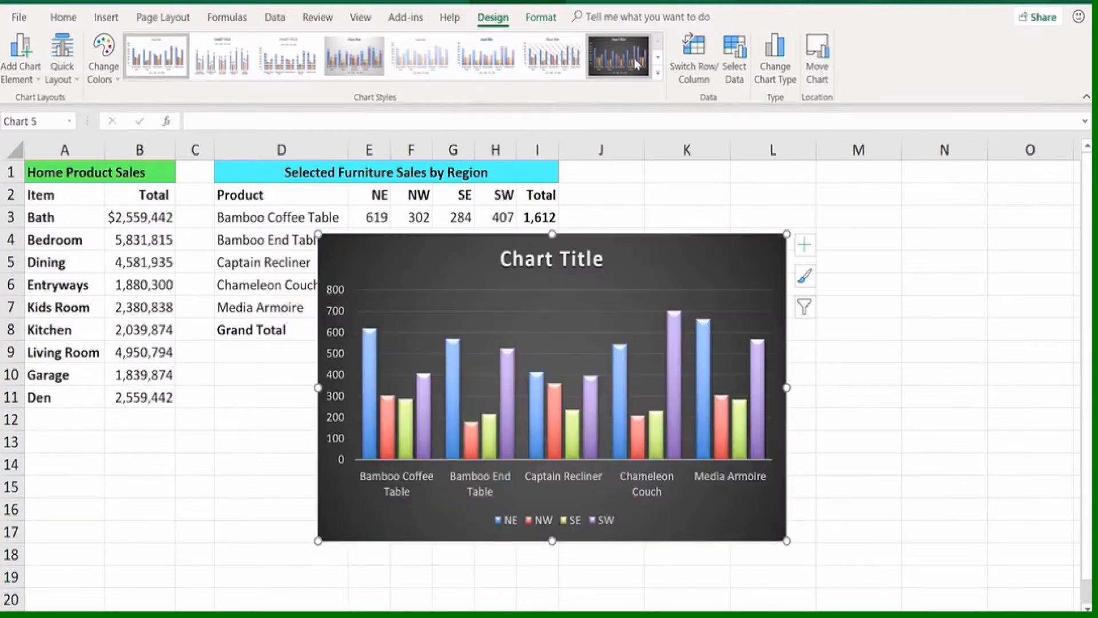
left_click(658, 73)
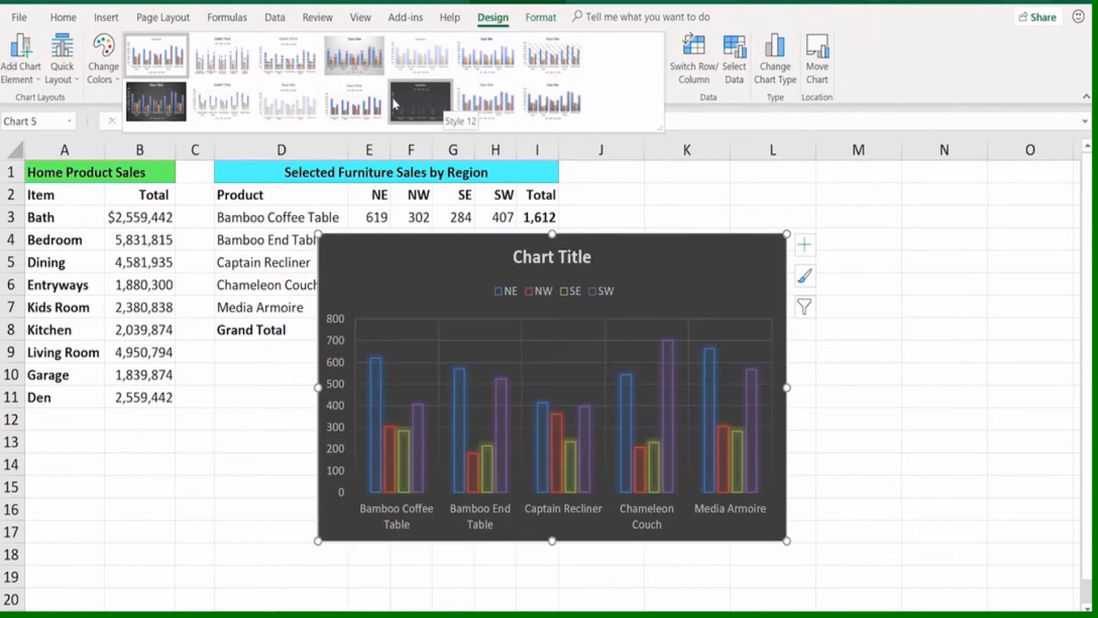
left_click(163, 101)
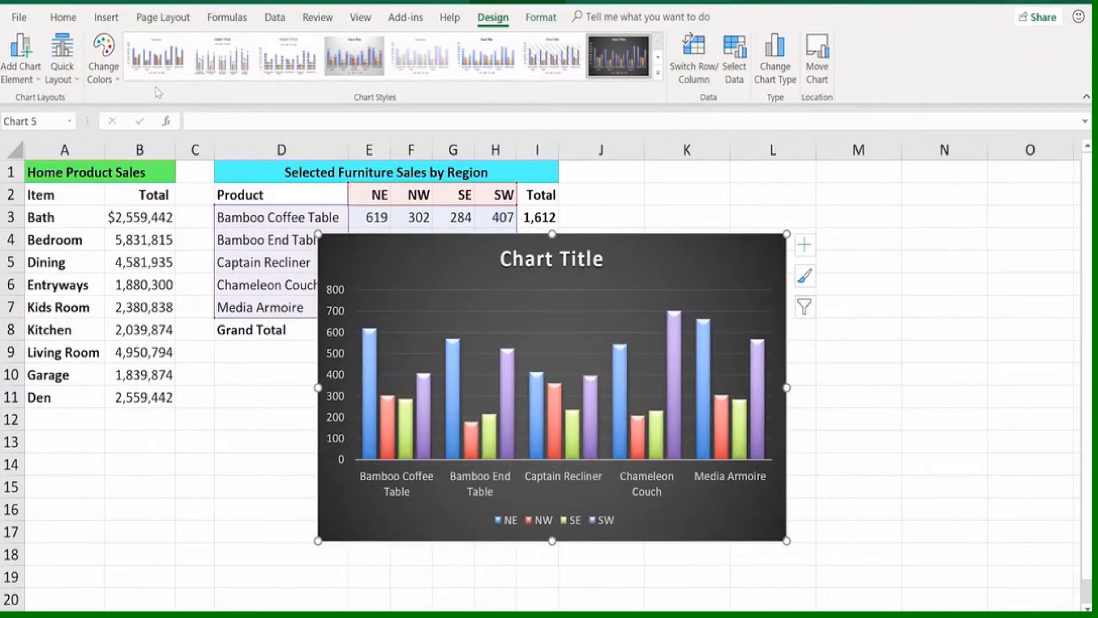
Move the furniture sales chart beside the tables and resize it to cover cells K2:O11
left_click_drag(341, 245, 602, 199)
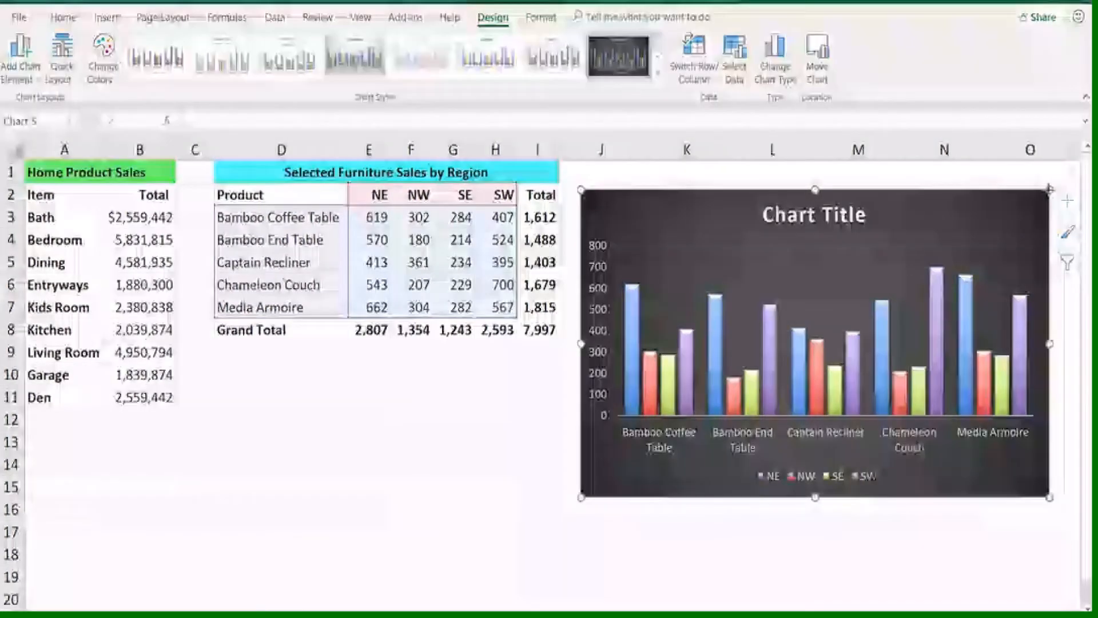
left_click_drag(1050, 187, 1033, 197)
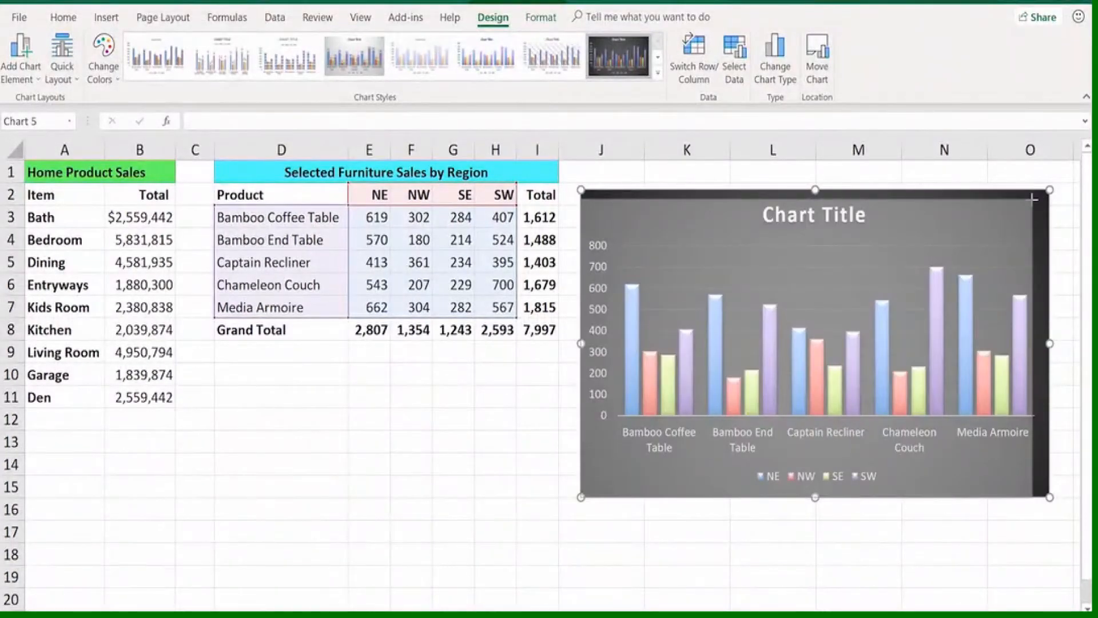
left_click_drag(1033, 198, 1061, 257)
left_click_drag(987, 185, 968, 204)
key("shift")
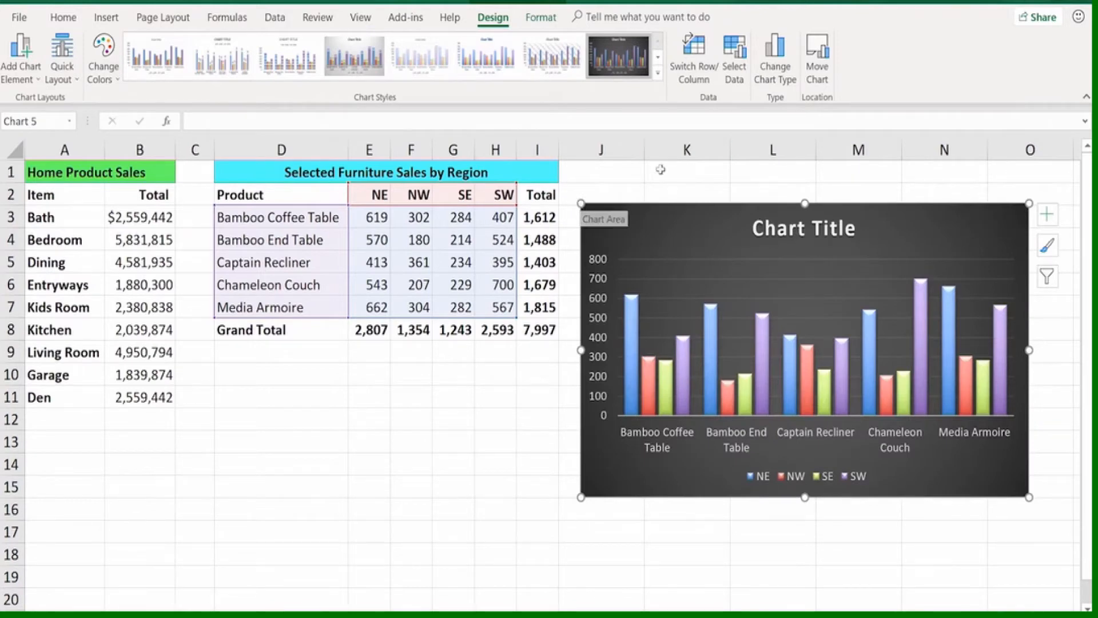
left_click_drag(576, 197, 621, 178)
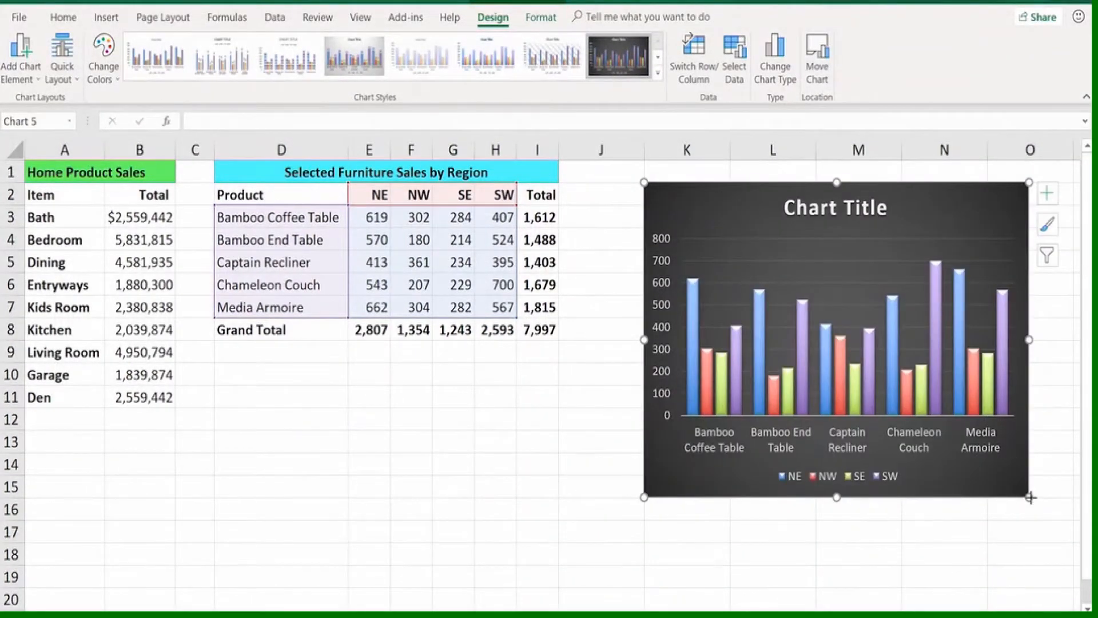
left_click_drag(1030, 497, 1069, 408)
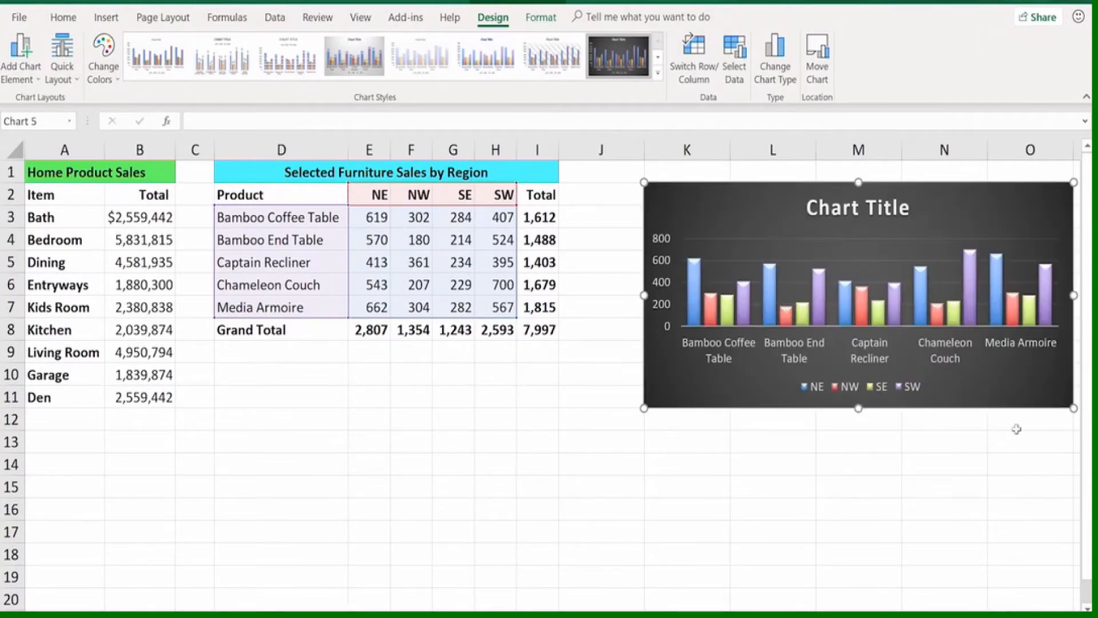
left_click(995, 437)
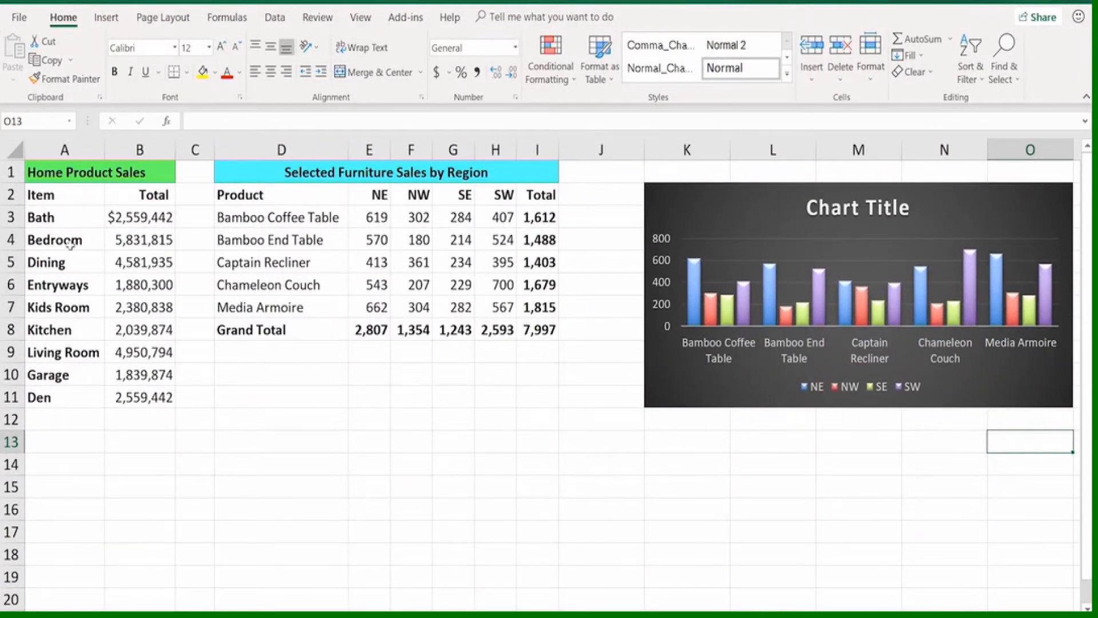
Insert the recommended Clustered Bar chart for A2:B11 and fit it into the space below the furniture sales table
left_click_drag(64, 195, 135, 389)
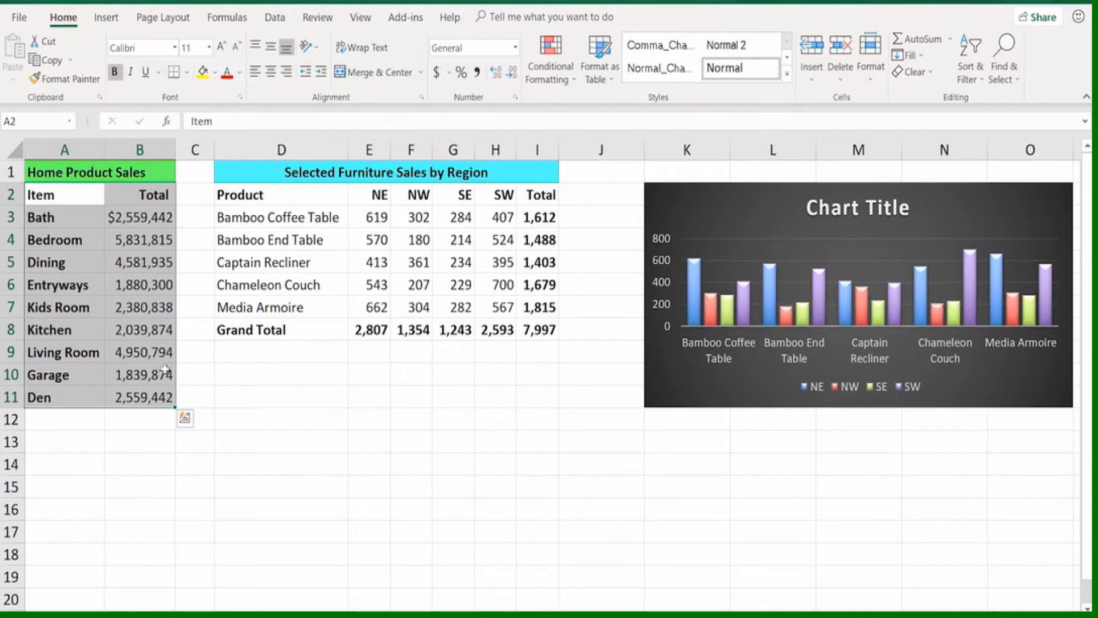
key("F11")
left_click(106, 18)
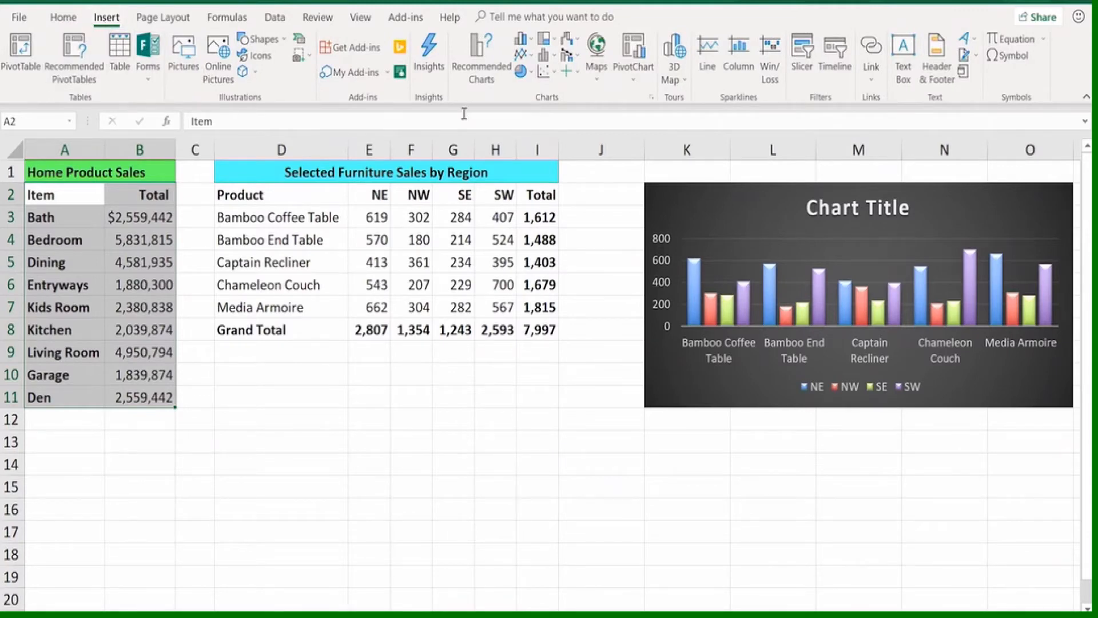
left_click(479, 63)
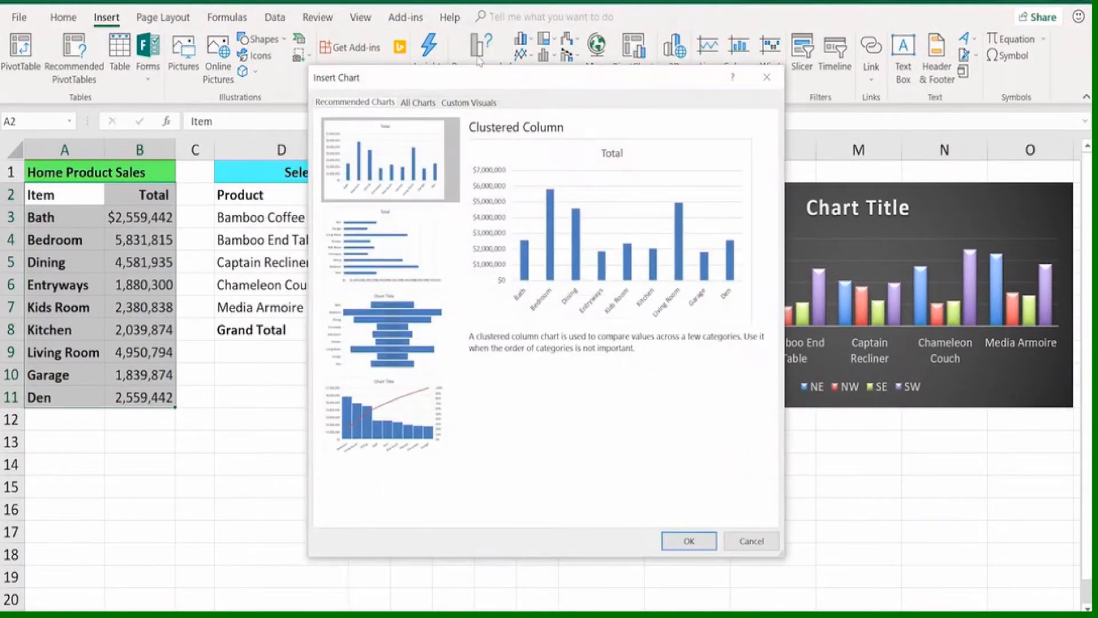
left_click_drag(475, 79, 396, 80)
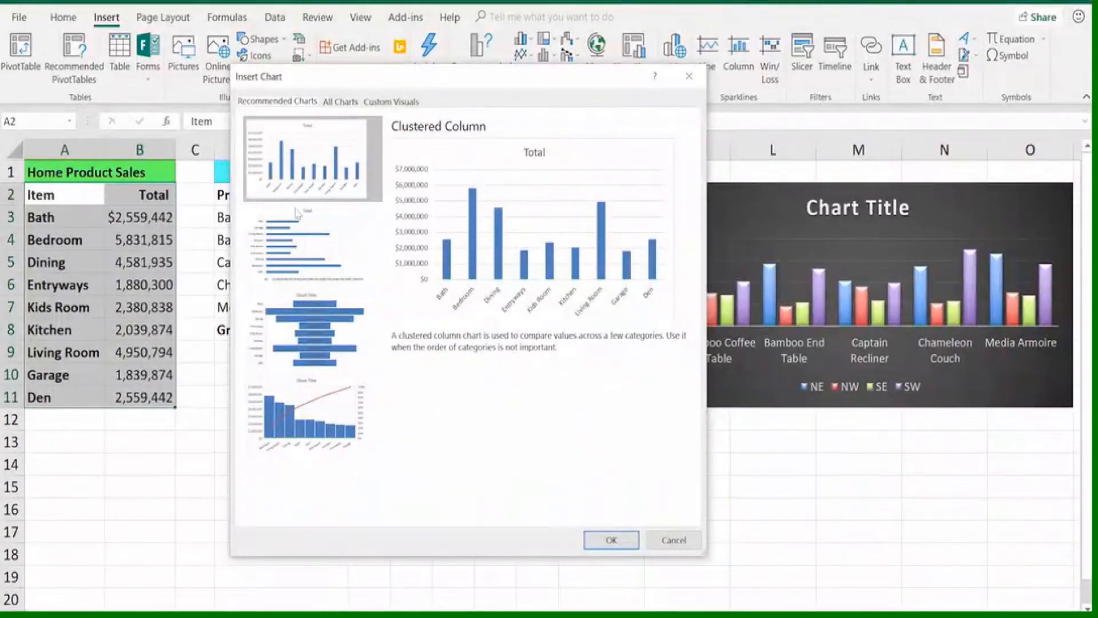
left_click(287, 246)
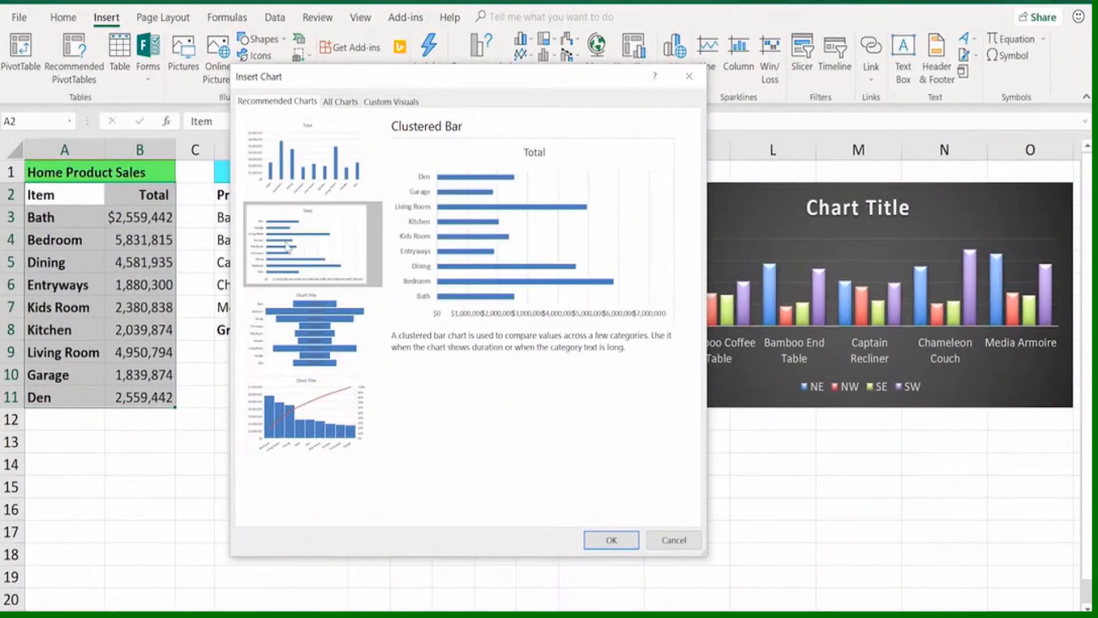
left_click(607, 540)
left_click_drag(679, 258, 551, 309)
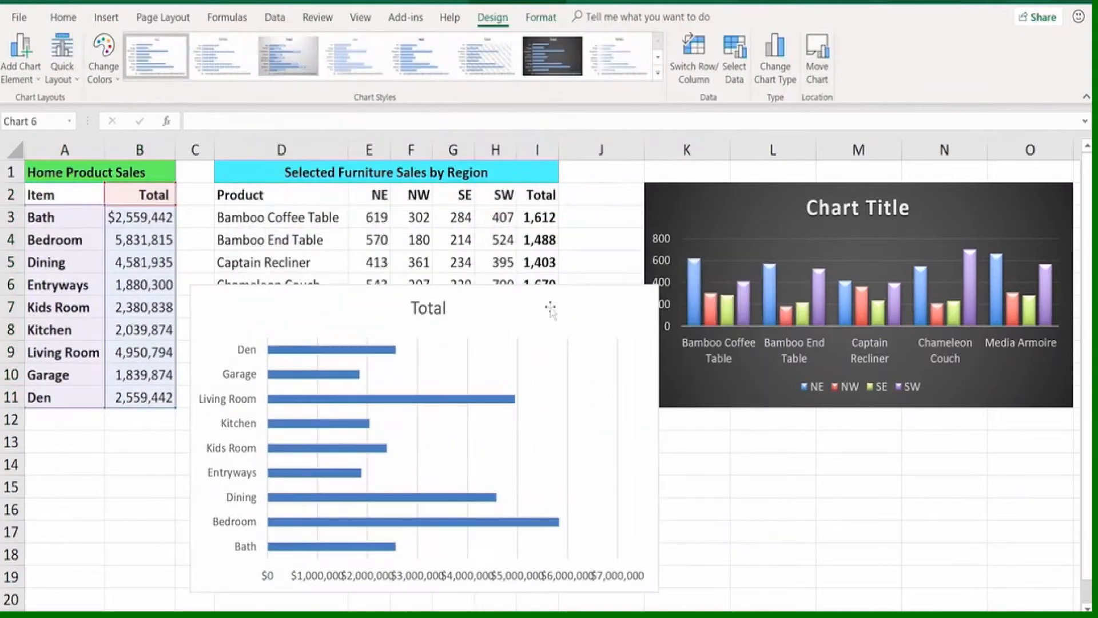
left_click_drag(659, 285, 608, 355)
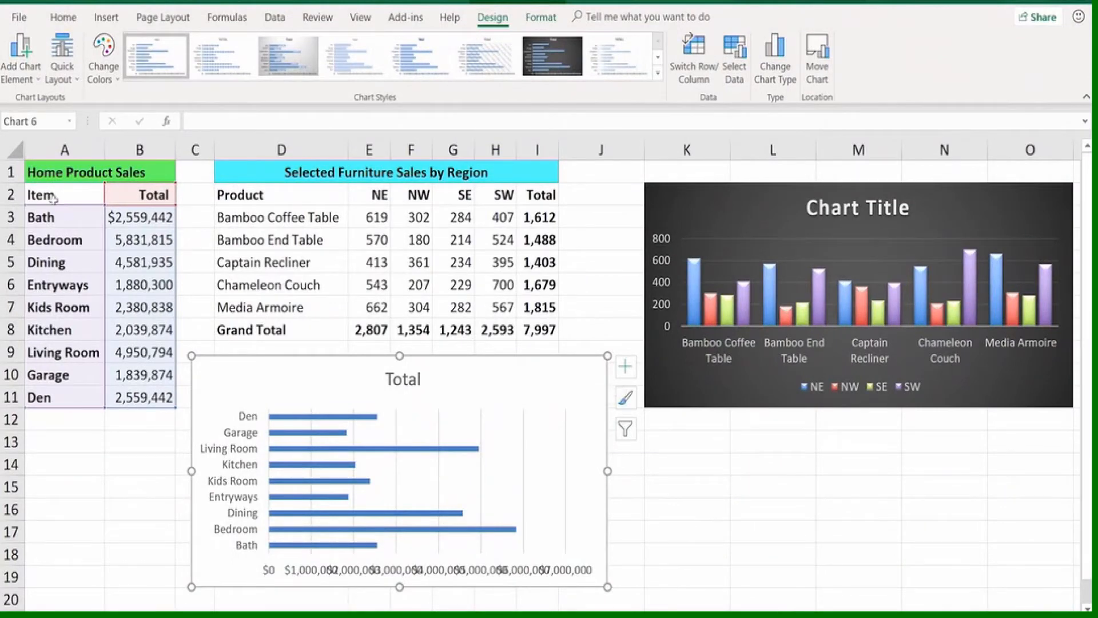
Insert a Clustered Column chart of A2:B11 with Quick Analysis and delete it again
left_click_drag(54, 196, 135, 394)
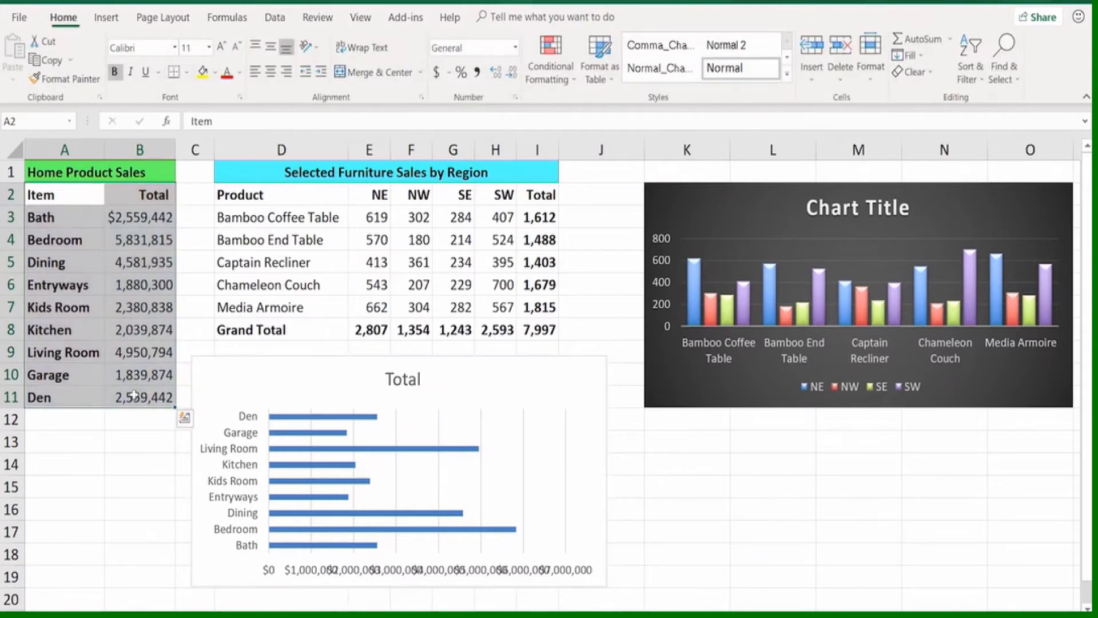
left_click(185, 420)
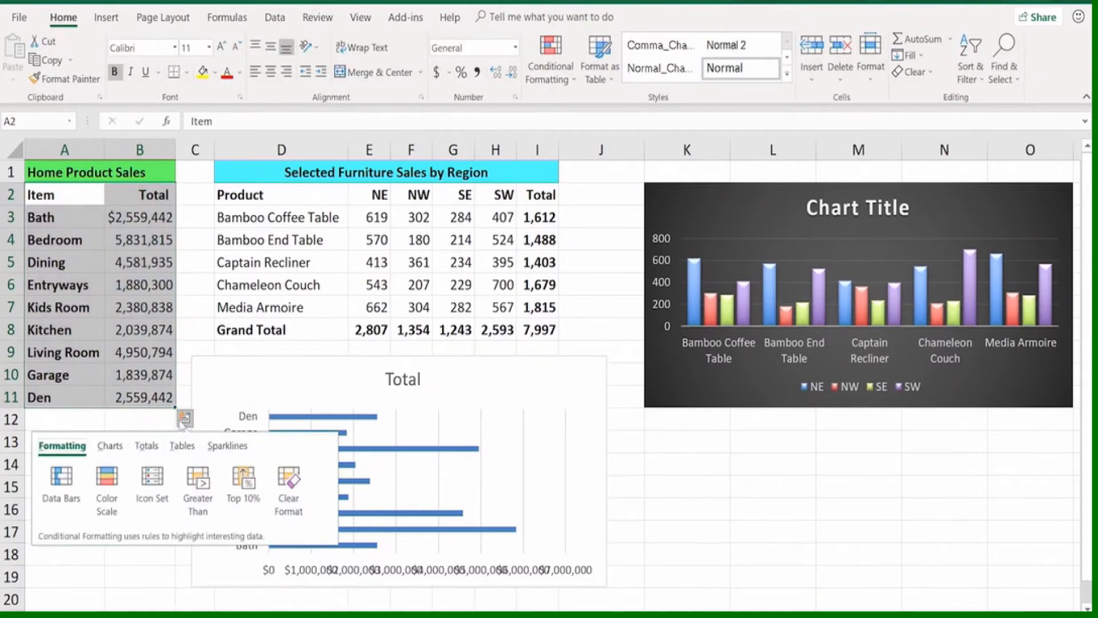
left_click(109, 445)
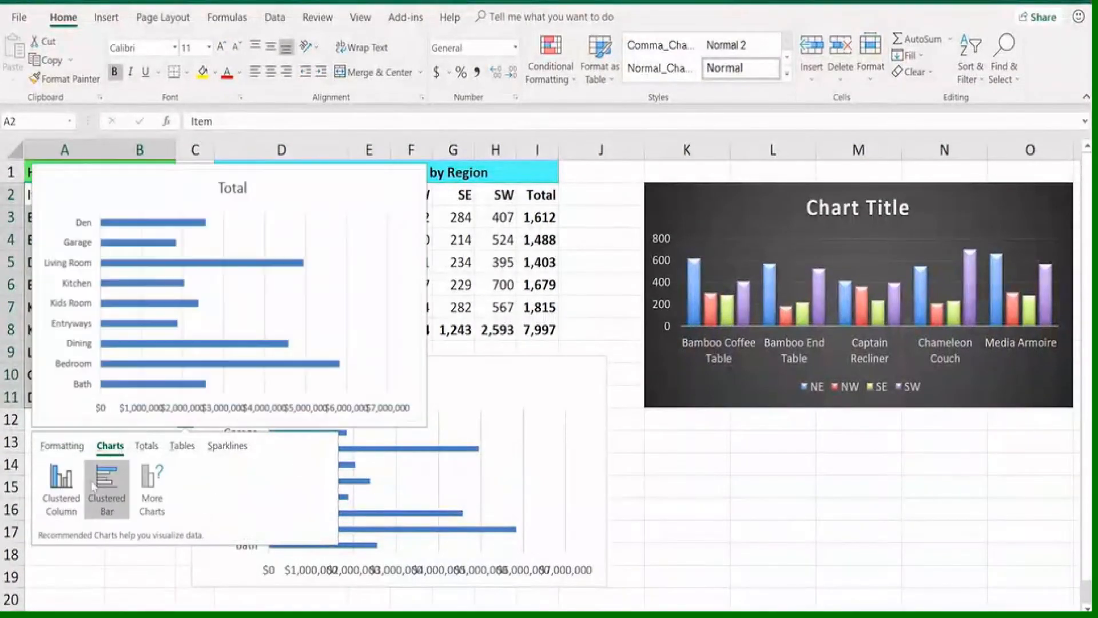
left_click(61, 479)
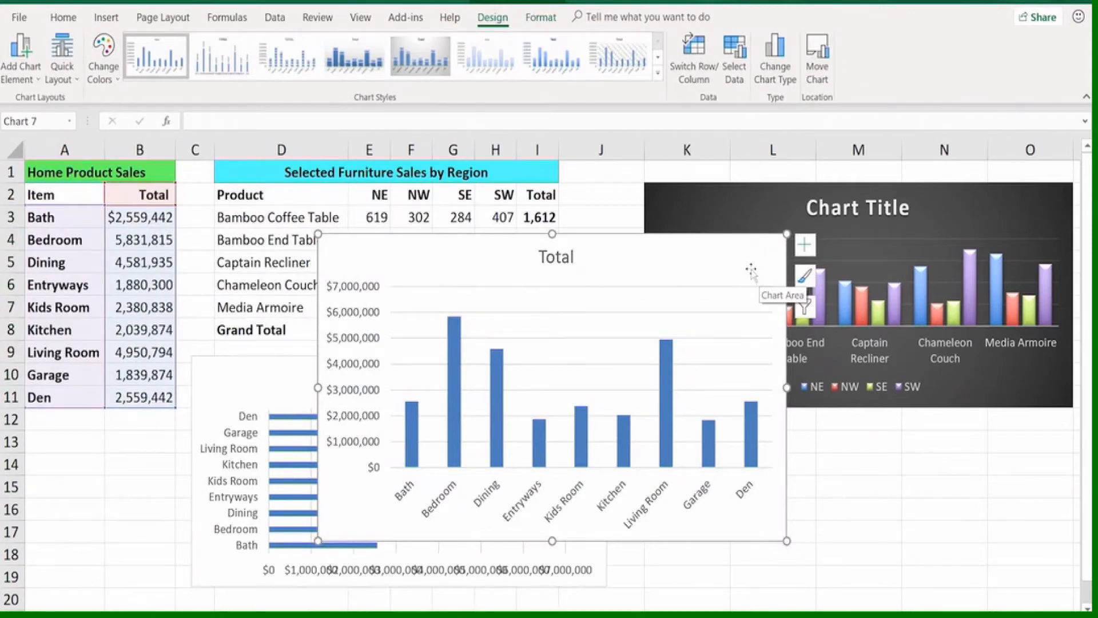
key("Delete")
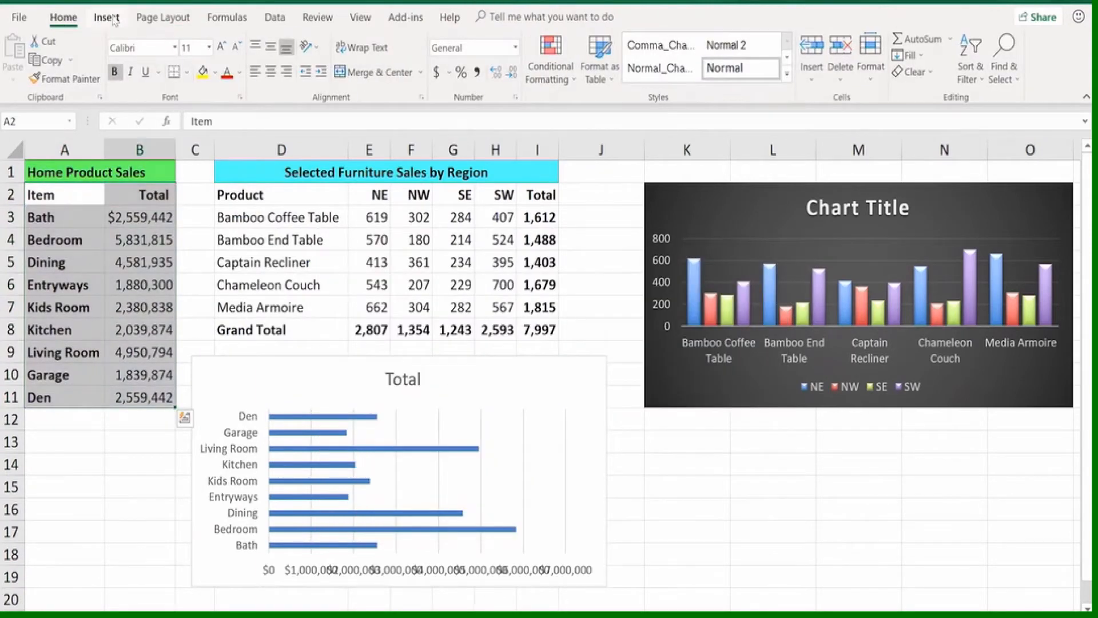
Nudge the bar chart up slightly and change the first digit of Den's total in B11 to 3
left_click(111, 19)
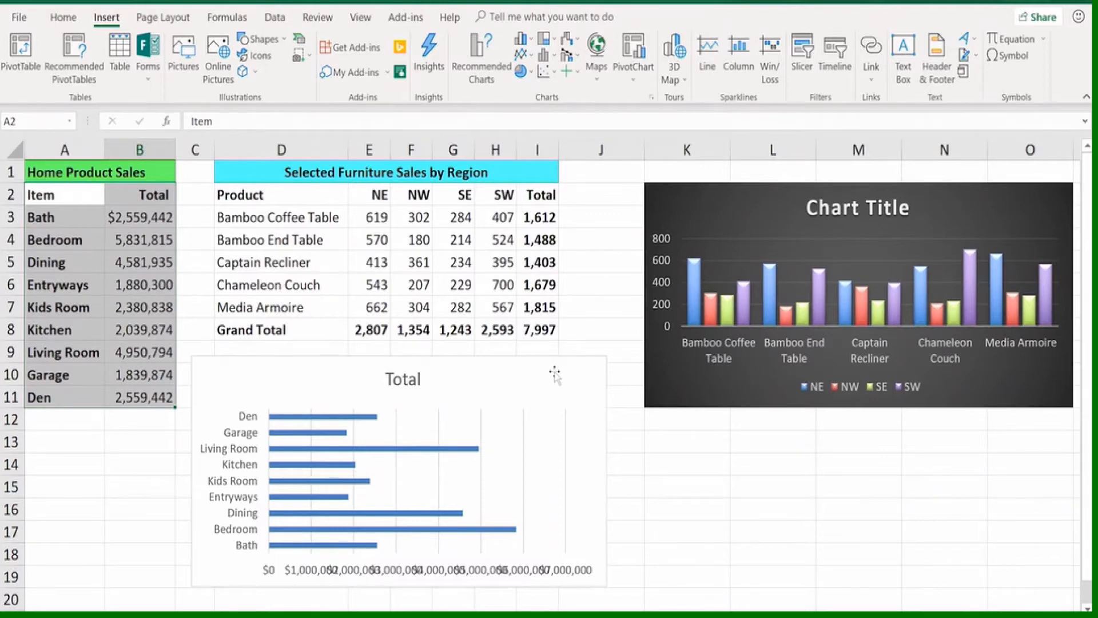
left_click_drag(553, 372, 554, 366)
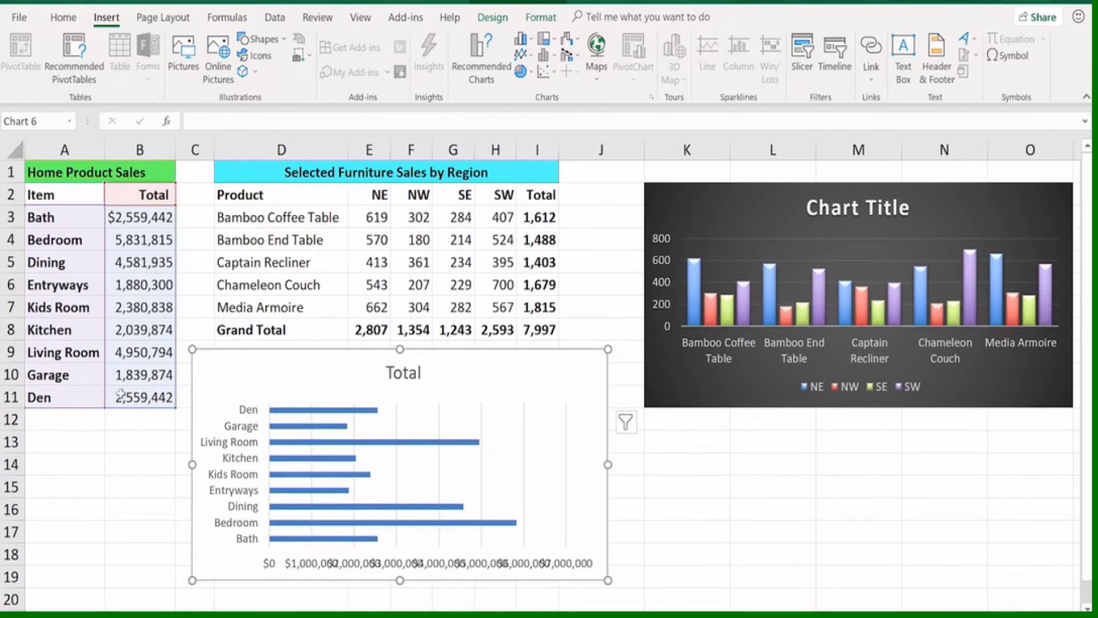
double_click(118, 394)
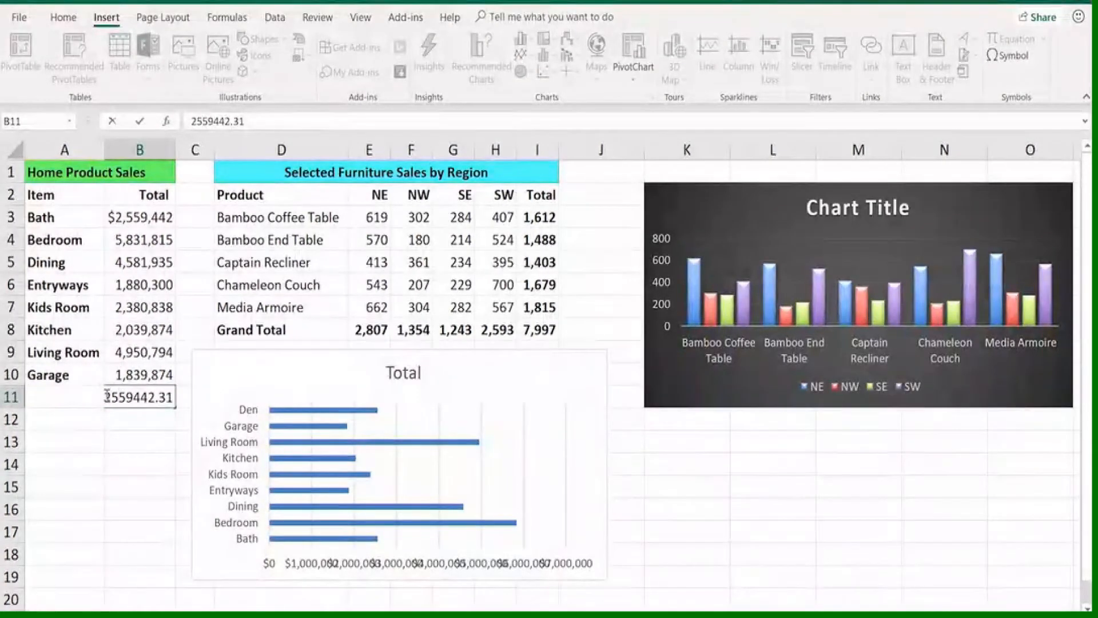
left_click_drag(105, 395, 112, 395)
type("3")
key("Return")
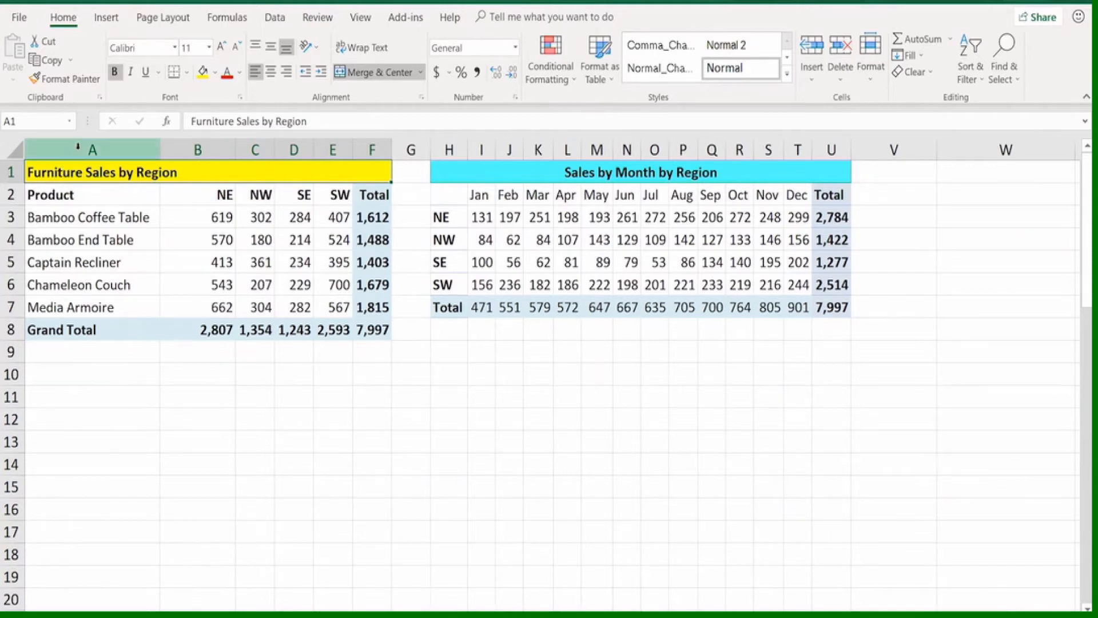
Create a column chart on the worksheet from the furniture sales in A2:E7, leaving out the totals
left_click_drag(97, 195, 338, 303)
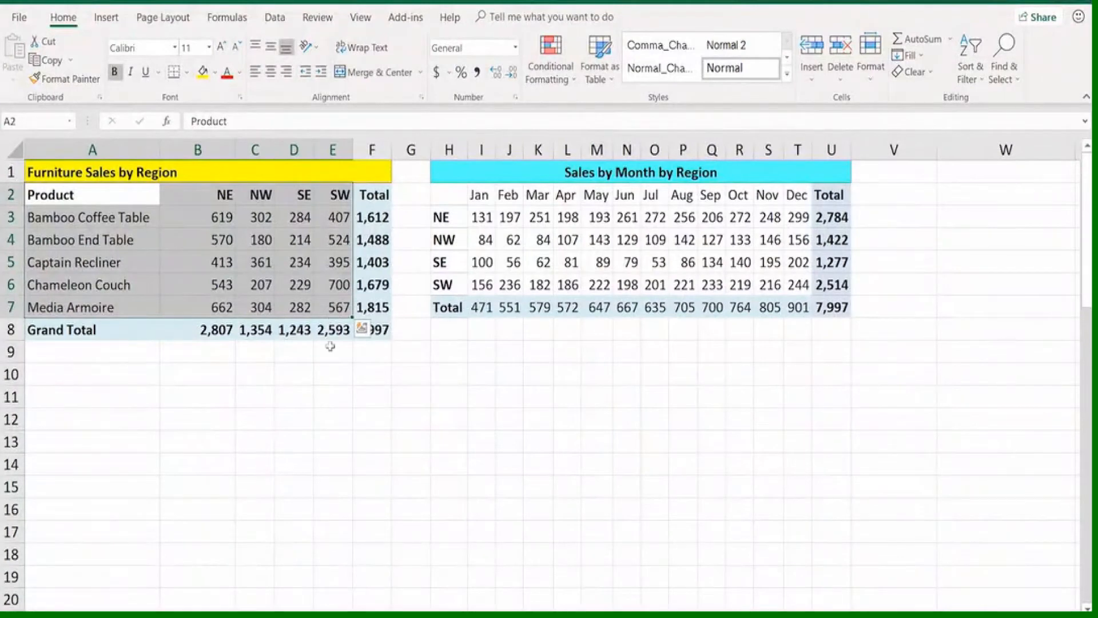
key("alt+F1")
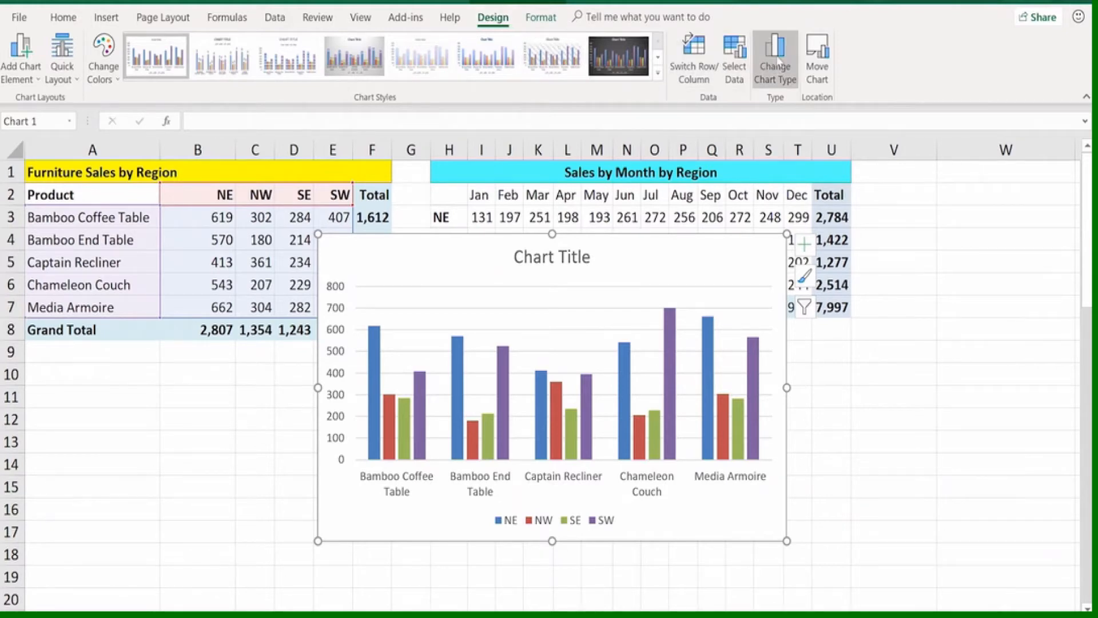
Preview the Stacked, 3-D Stacked, 3-D 100% Stacked and 3-D column variants for the furniture sales chart and cancel the type change
left_click(777, 61)
left_click_drag(641, 86, 850, 95)
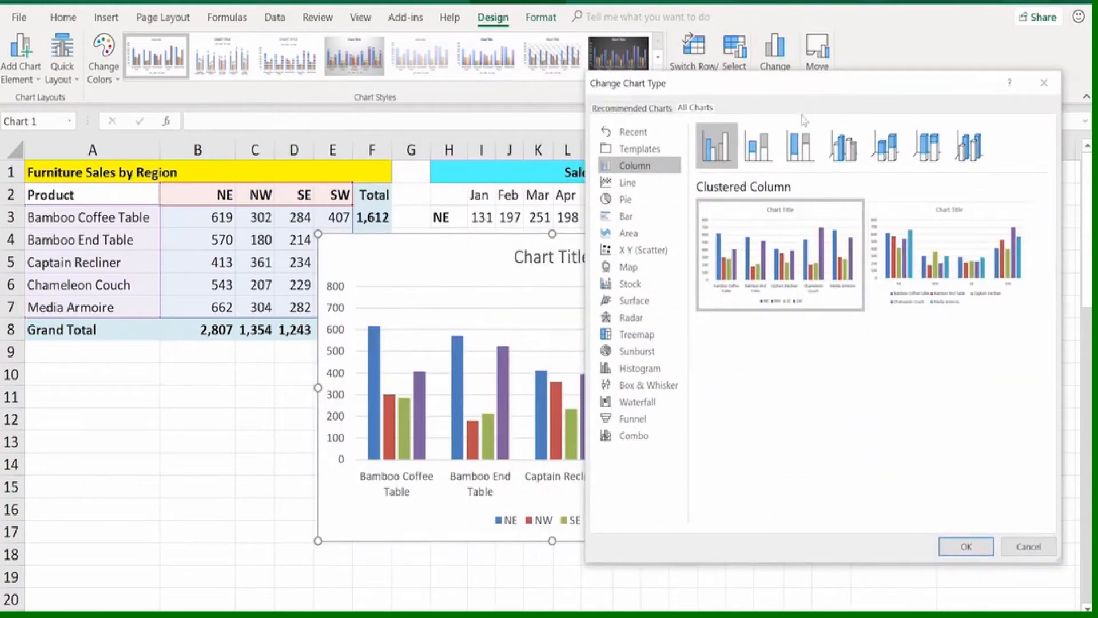
left_click(762, 151)
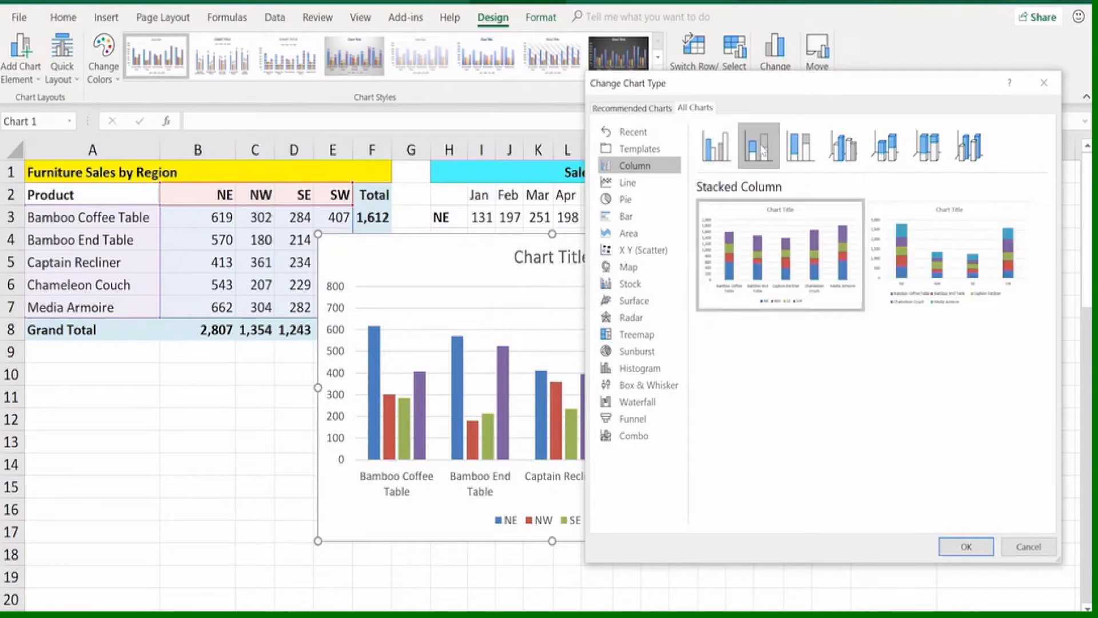
mouse_move(770, 232)
left_click(888, 150)
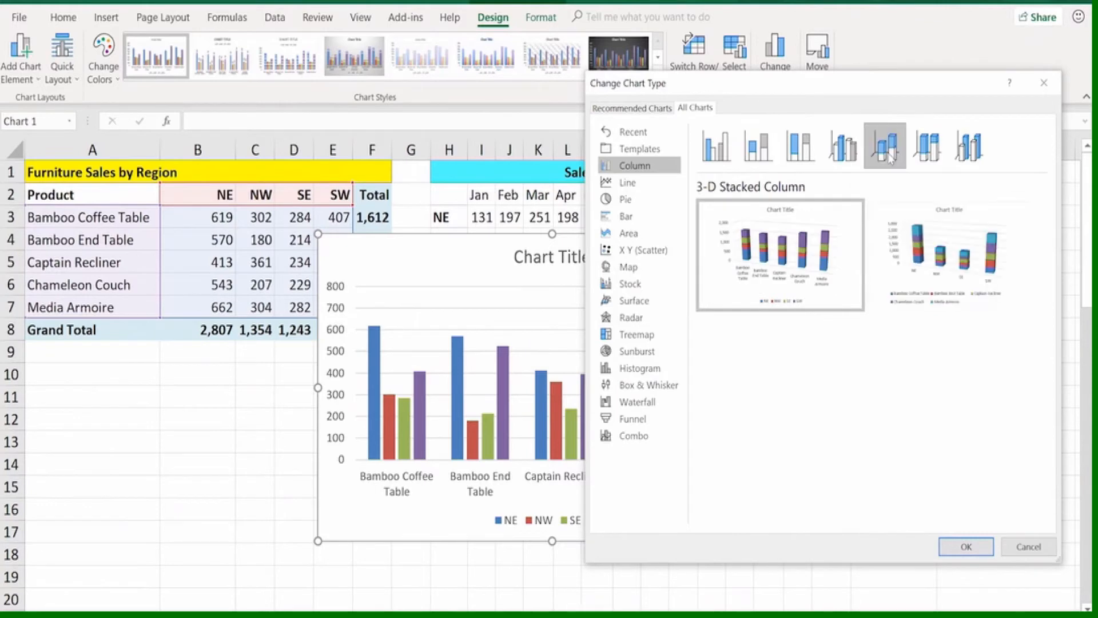
left_click(924, 158)
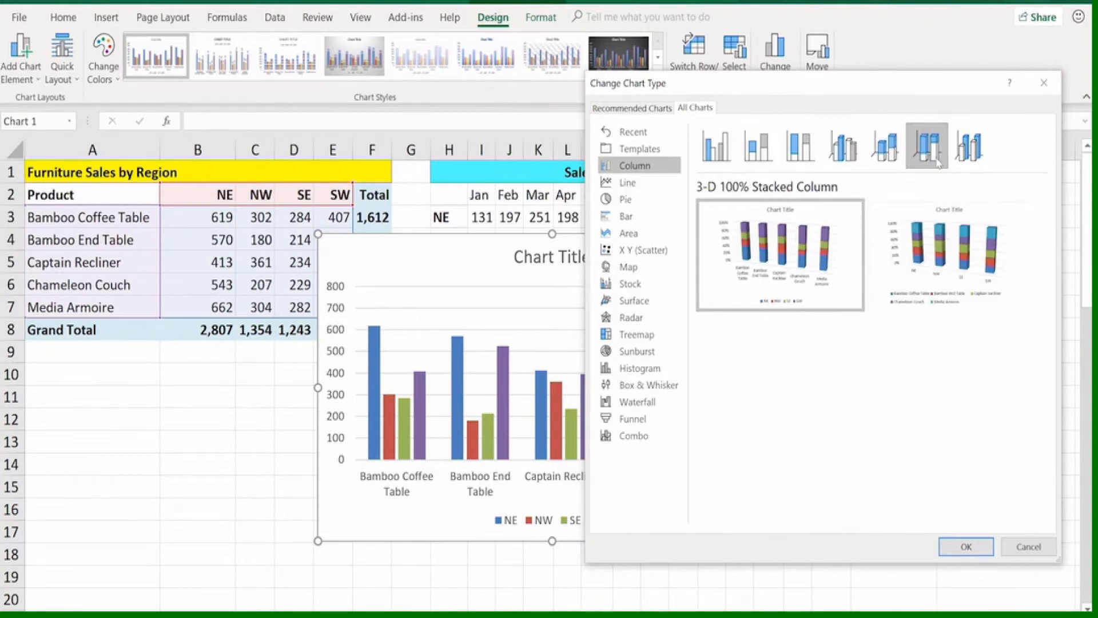
left_click(968, 156)
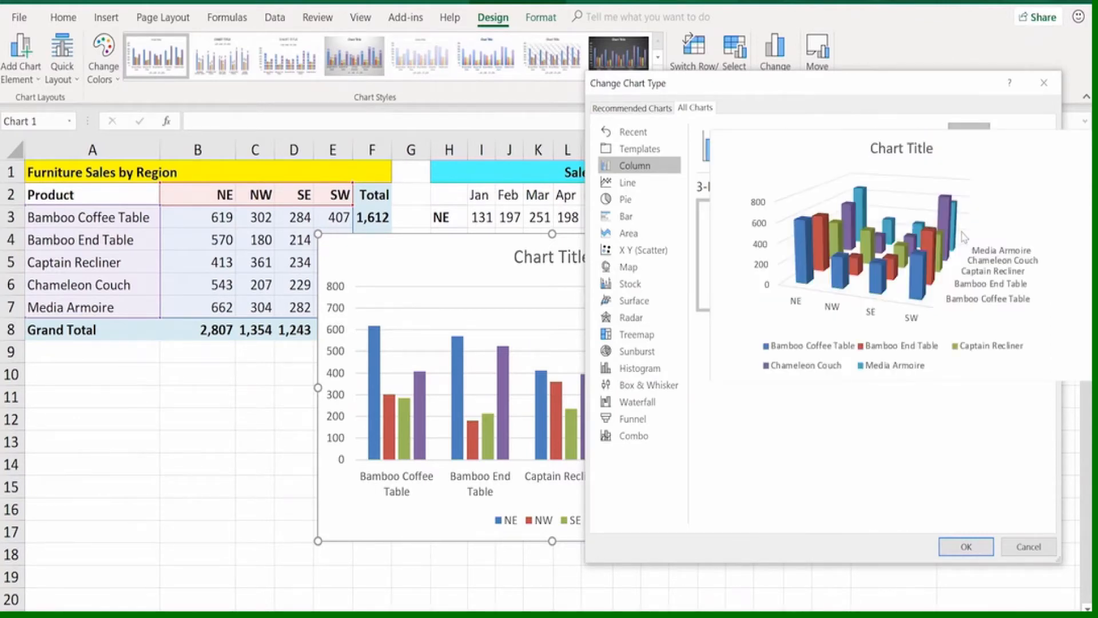
left_click(1027, 549)
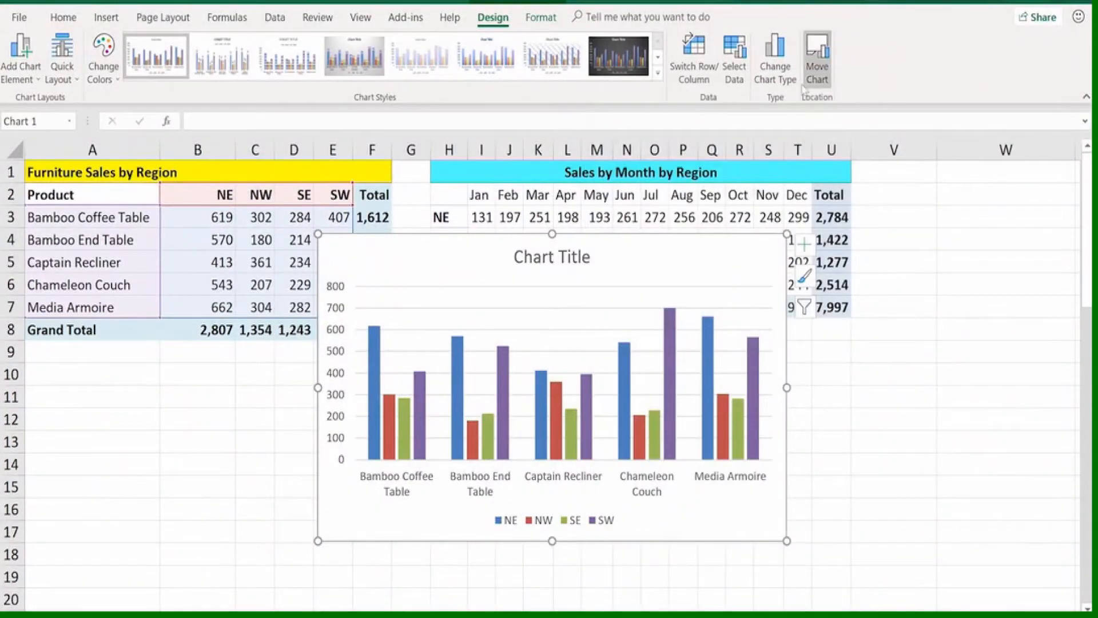
Change the furniture sales chart to a Clustered Bar grouped by product and reposition it over the lower part of the tables
left_click(770, 68)
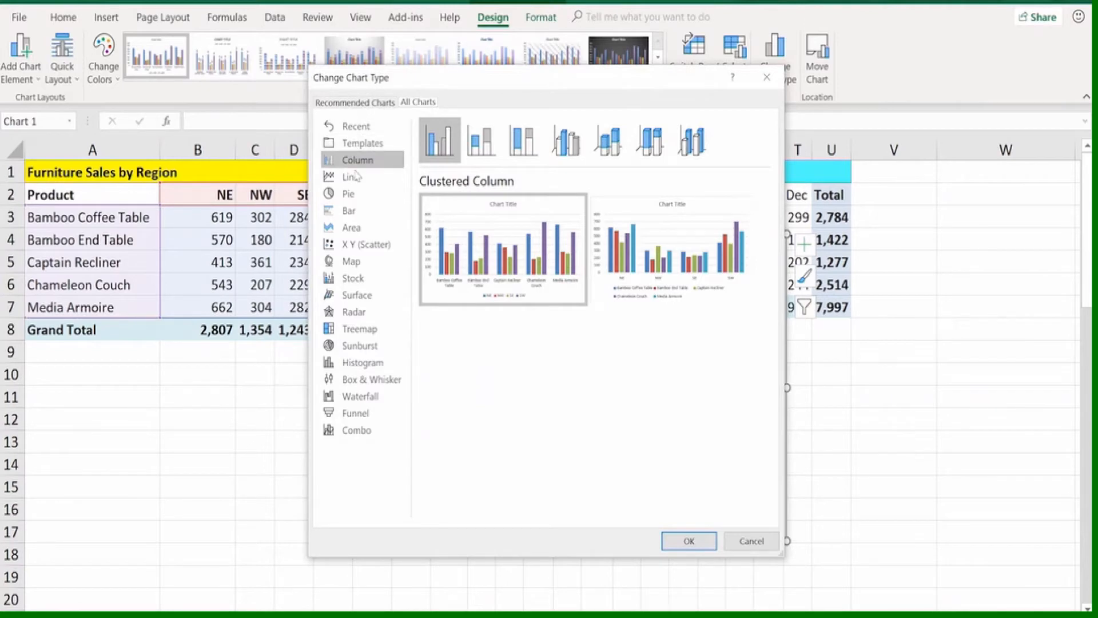
left_click(350, 211)
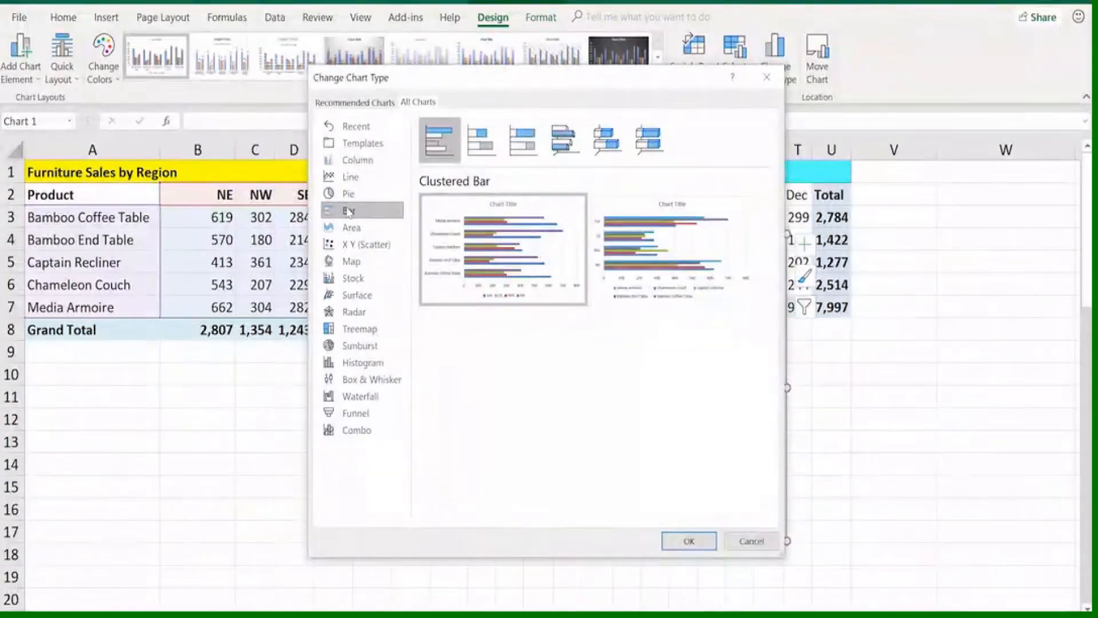
double_click(467, 257)
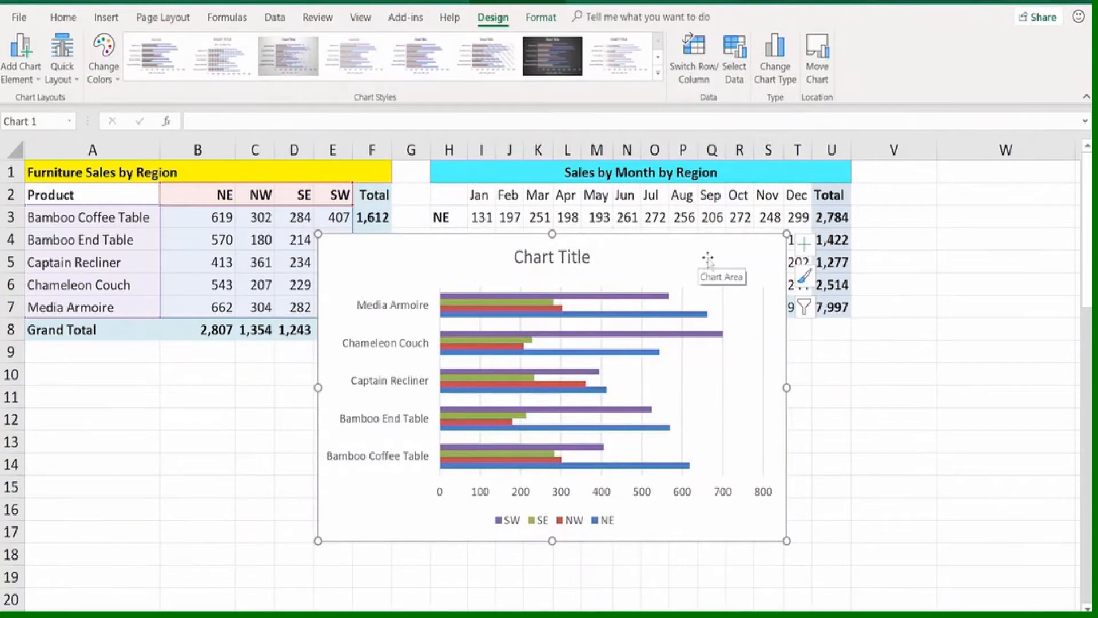
left_click_drag(708, 261, 450, 293)
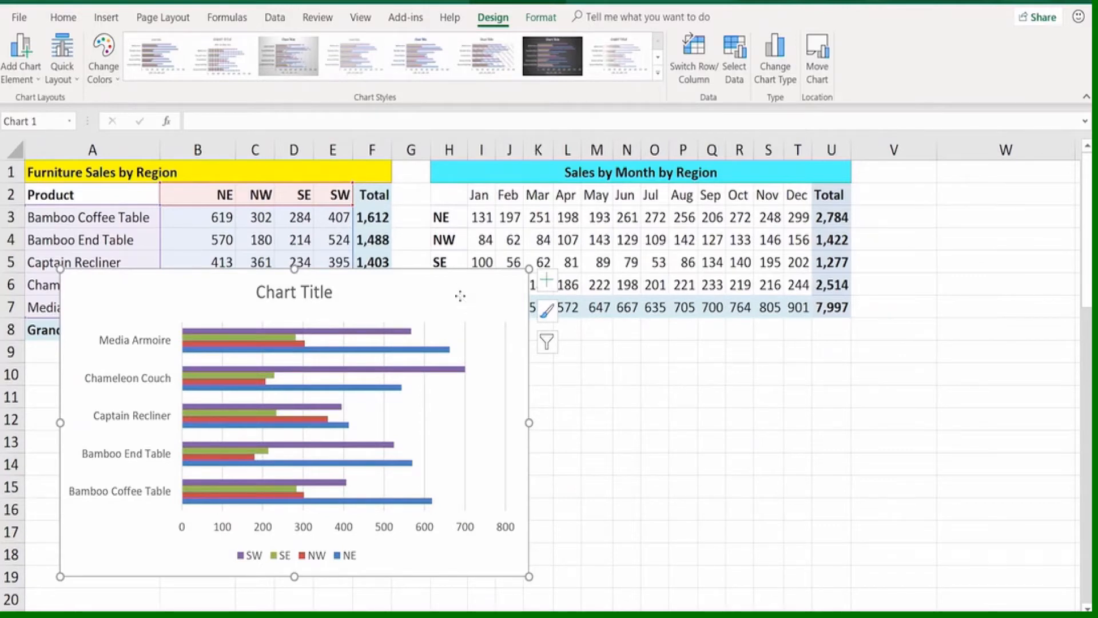
left_click_drag(460, 296, 642, 272)
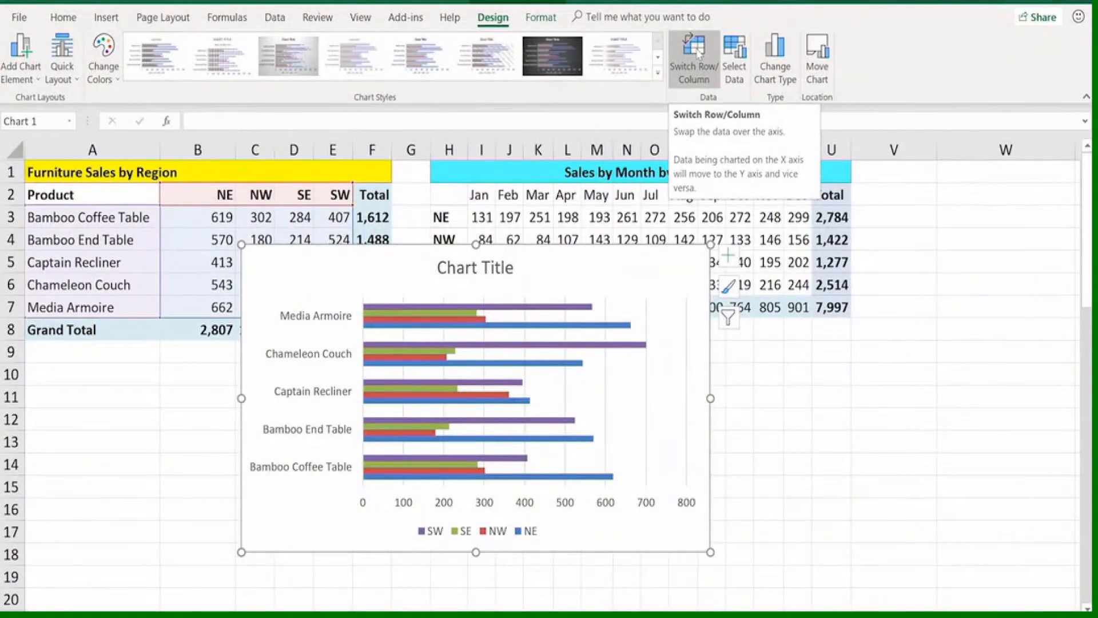
Swap the bar chart's rows and columns back and forth to compare grouping by region with grouping by product
left_click(697, 52)
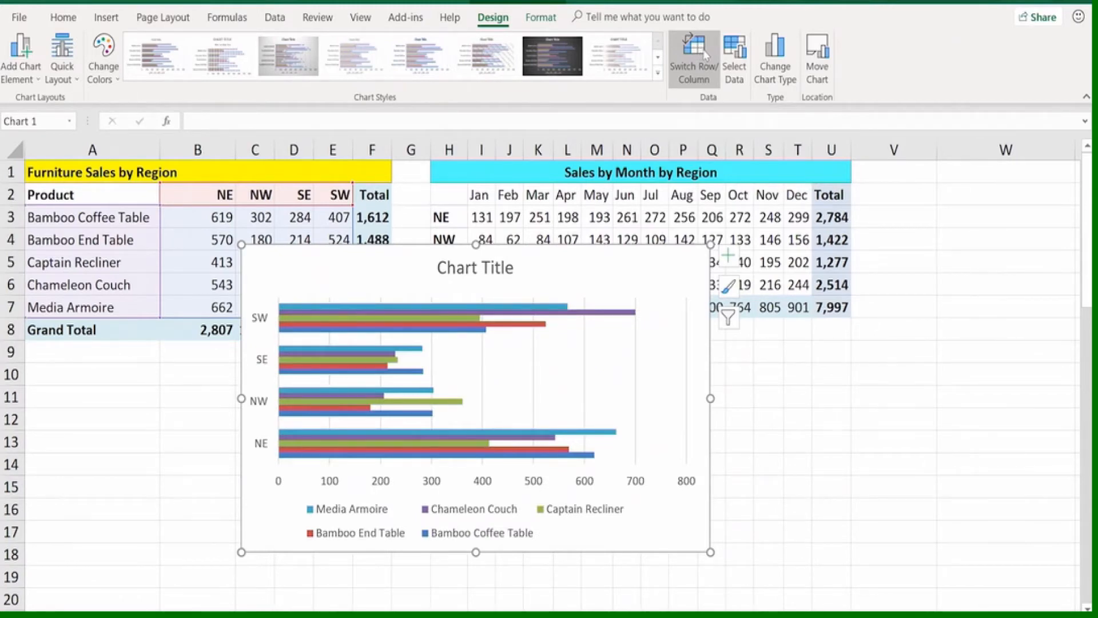
left_click(707, 54)
left_click(707, 55)
left_click(707, 54)
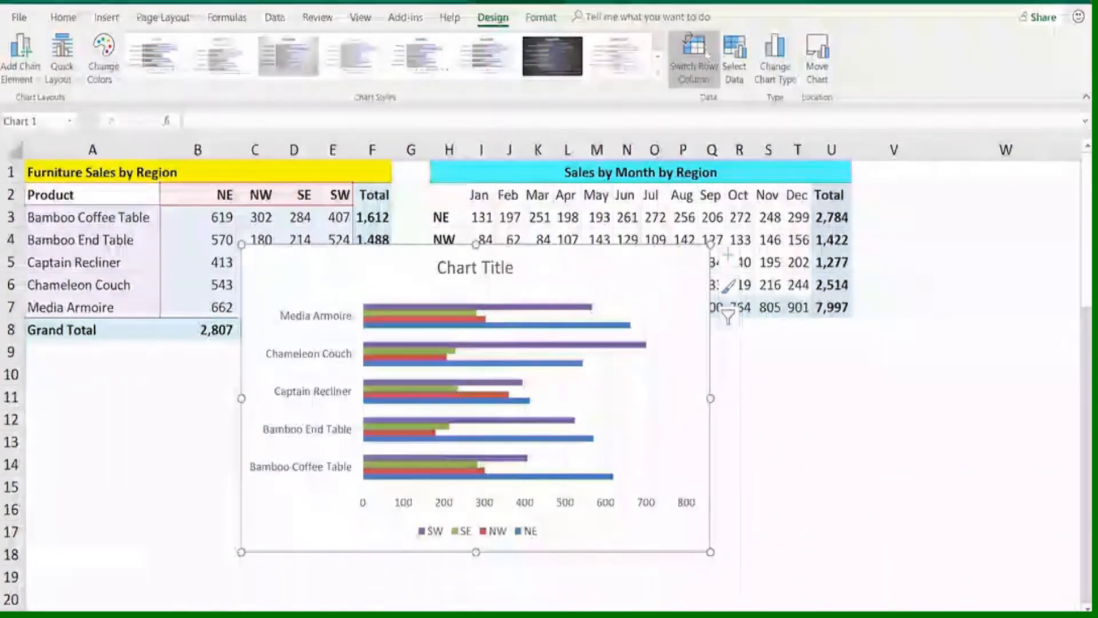
left_click(705, 50)
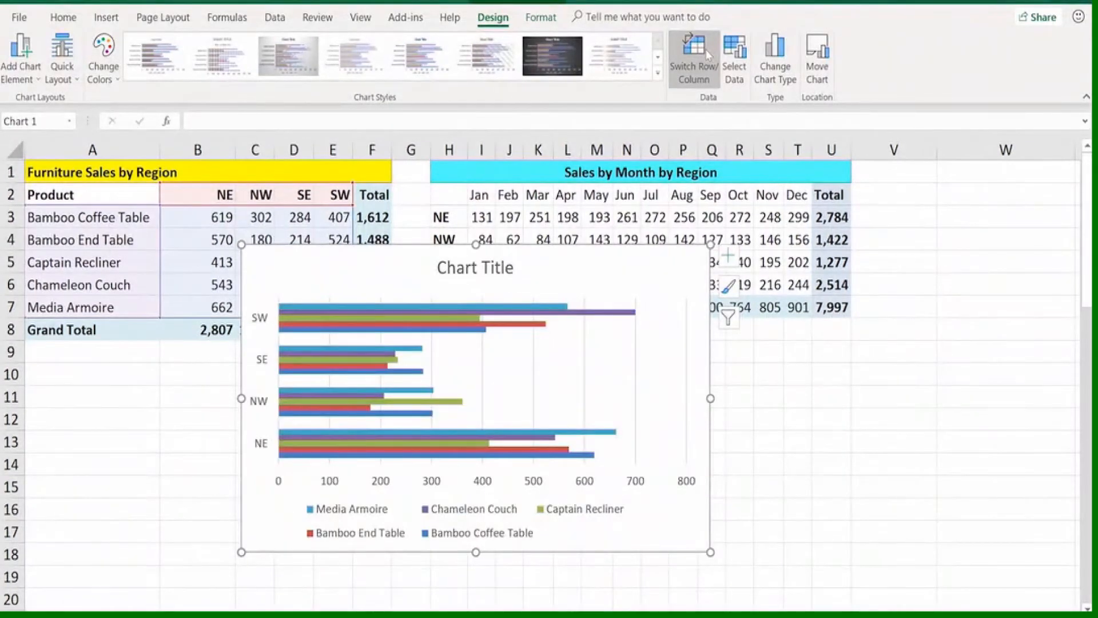
left_click(706, 49)
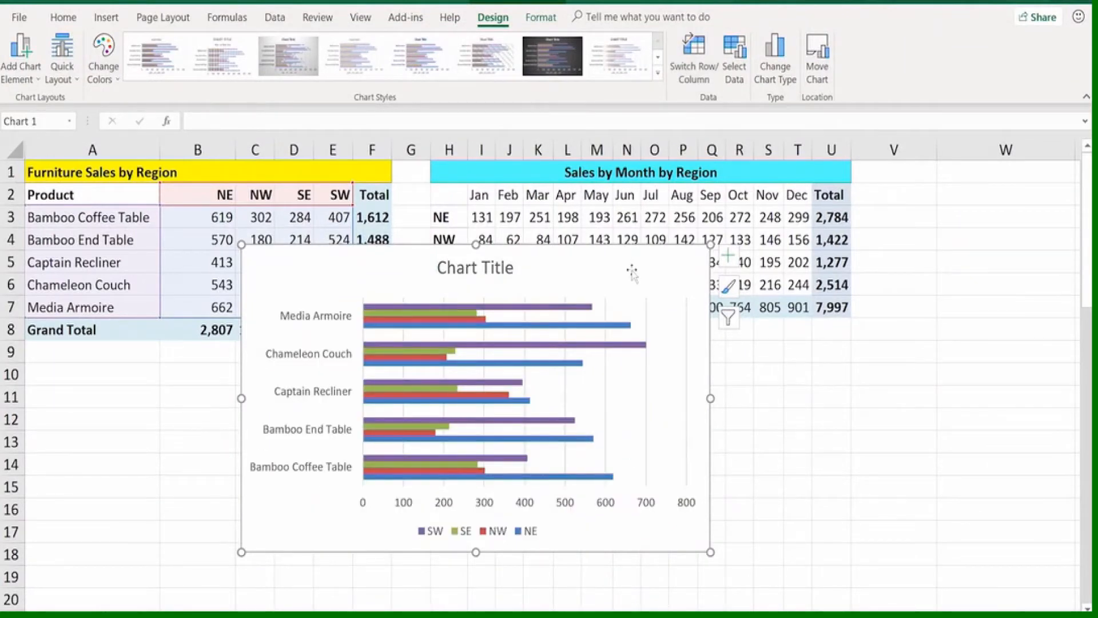
Duplicate the bar chart with rows and columns switched in the copy, and place both charts side by side below the tables
left_click_drag(640, 286, 881, 209)
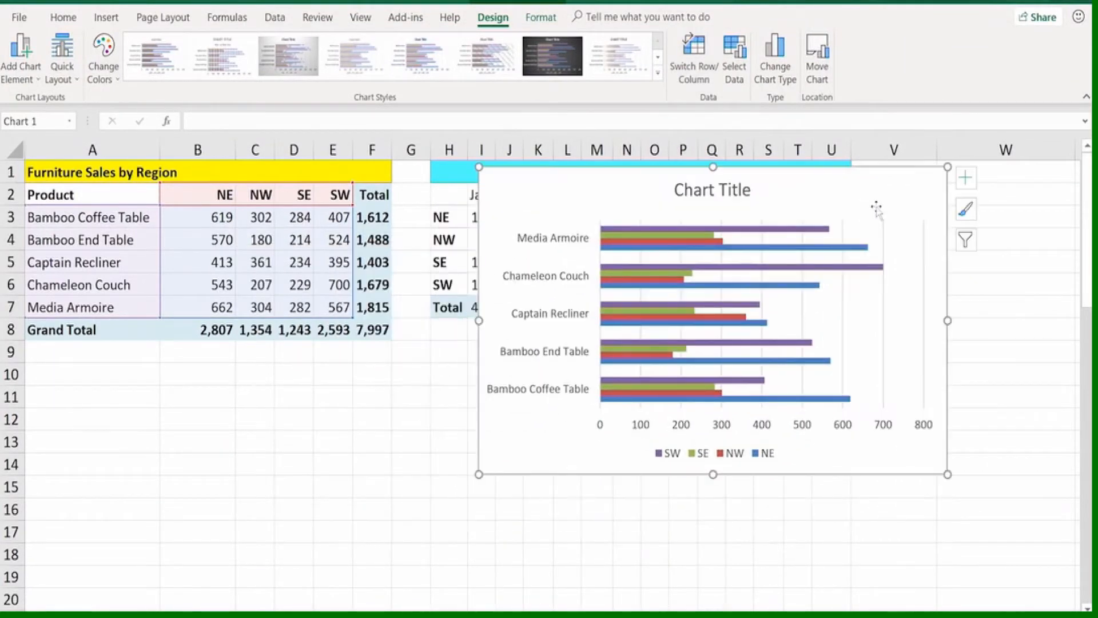
key("ctrl+d")
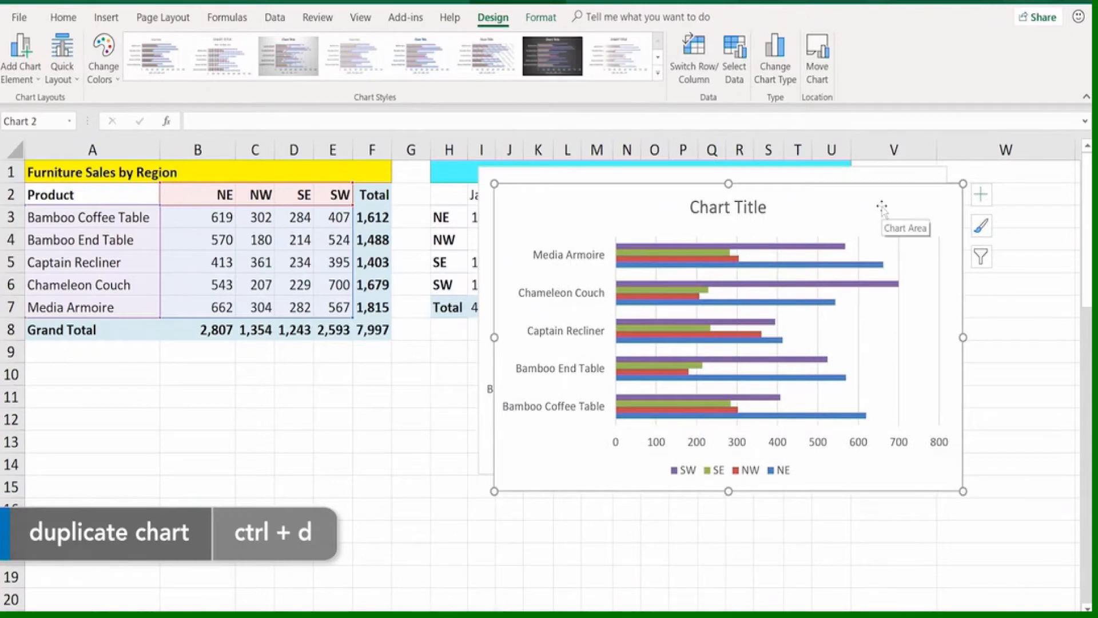
left_click_drag(890, 210, 421, 287)
left_click(692, 58)
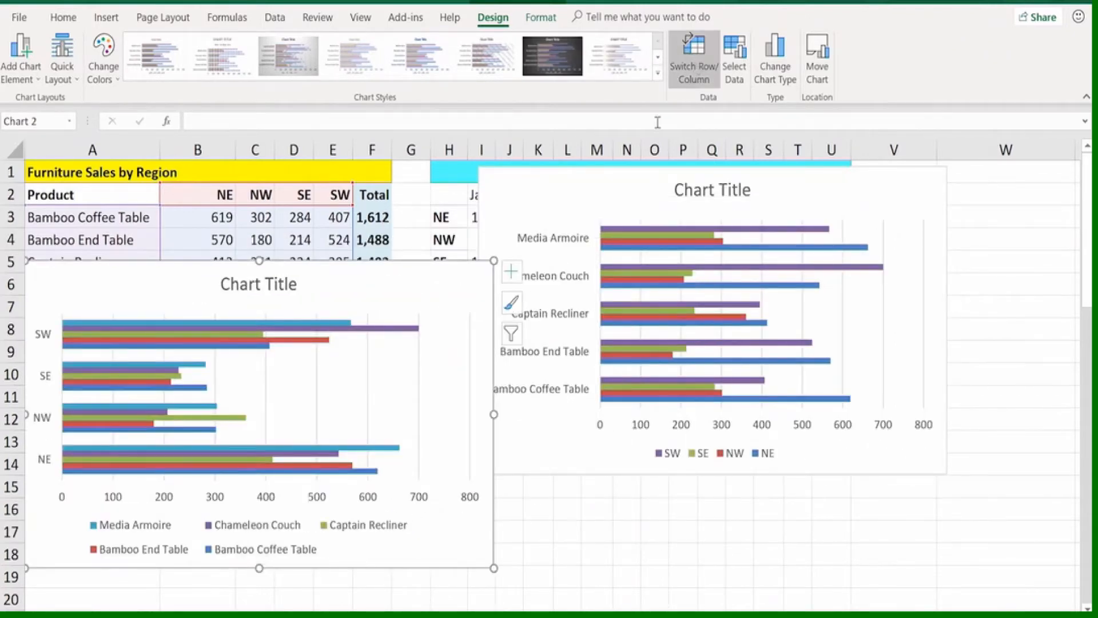
left_click_drag(486, 286, 433, 355)
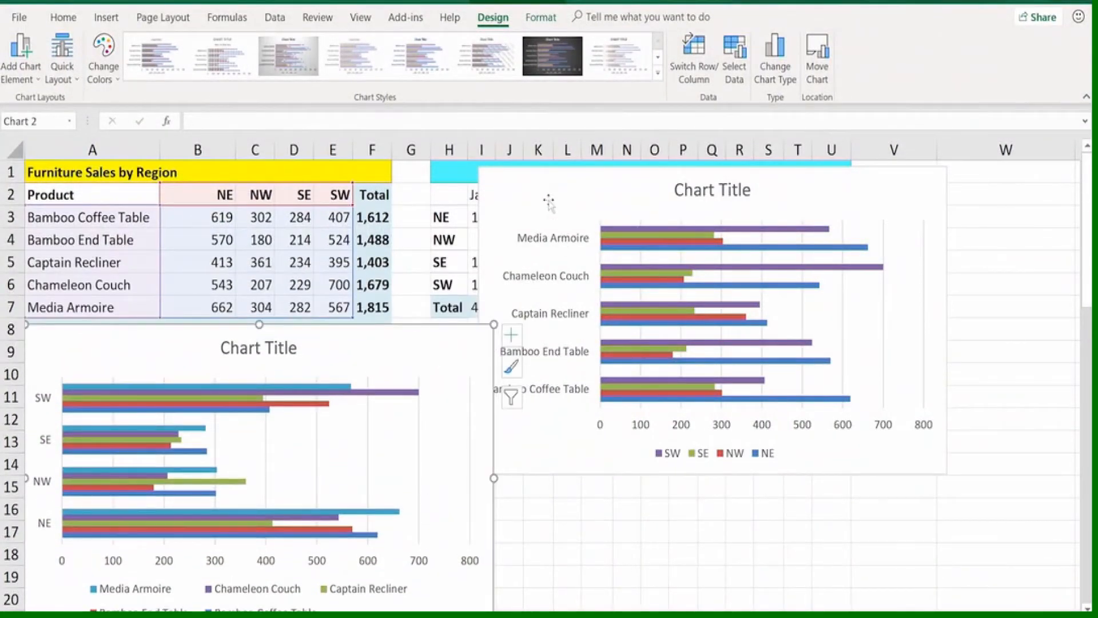
left_click_drag(545, 187, 543, 429)
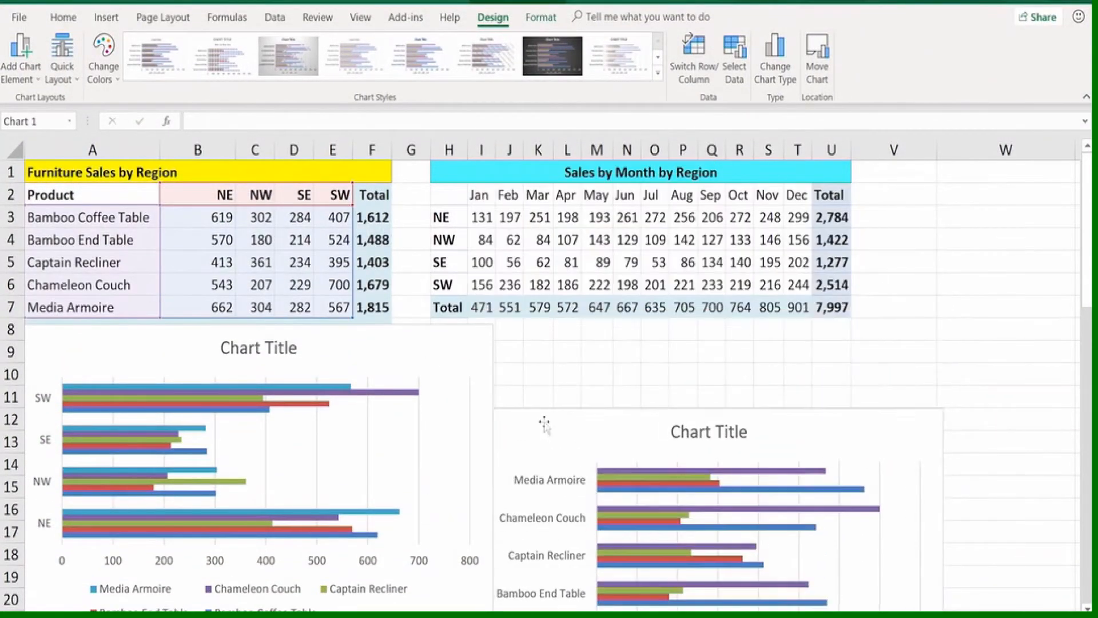
Insert a 2-D line chart with markers from the monthly sales in H2:T6, without totals, and place it below that table
left_click_drag(450, 195, 800, 284)
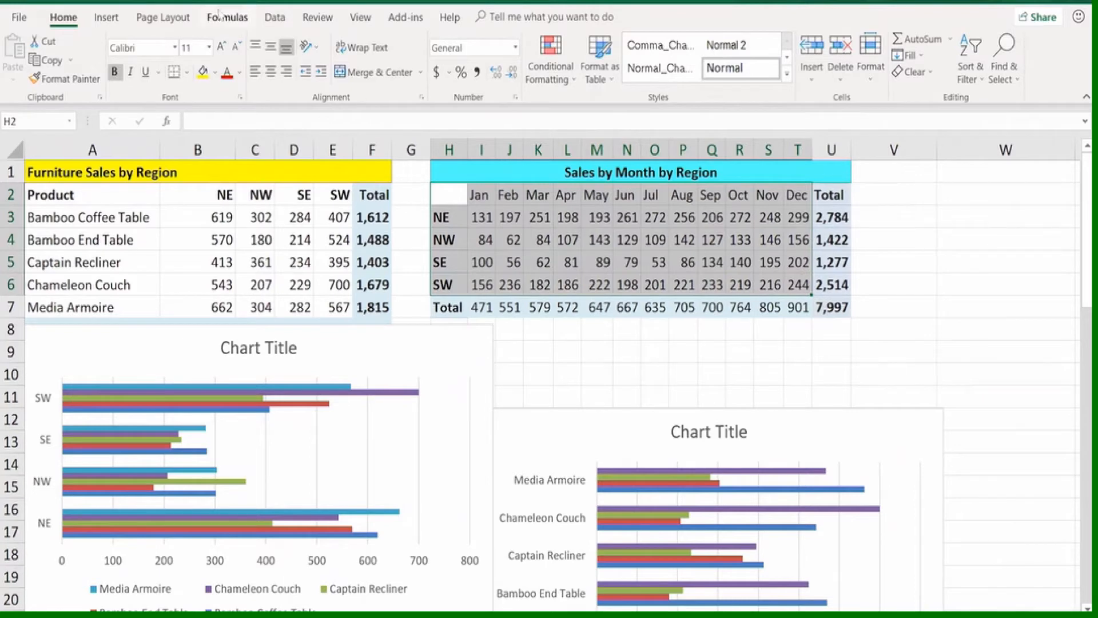
left_click(109, 19)
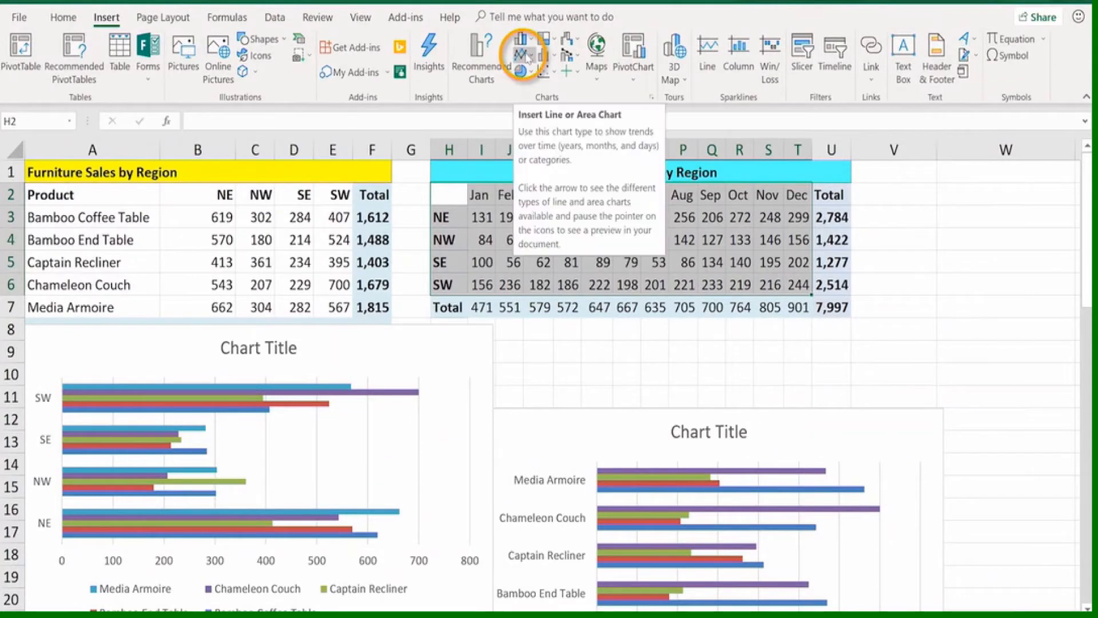
left_click(523, 55)
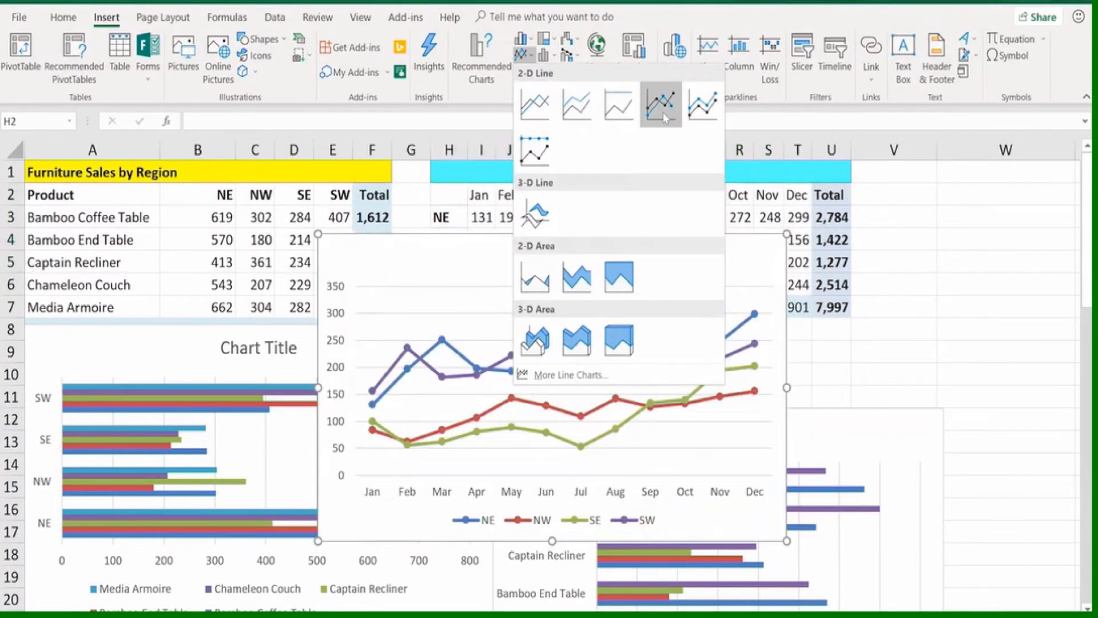
left_click(661, 105)
mouse_move(749, 263)
left_mouse_down()
mouse_move(824, 349)
mouse_move(845, 340)
left_mouse_up()
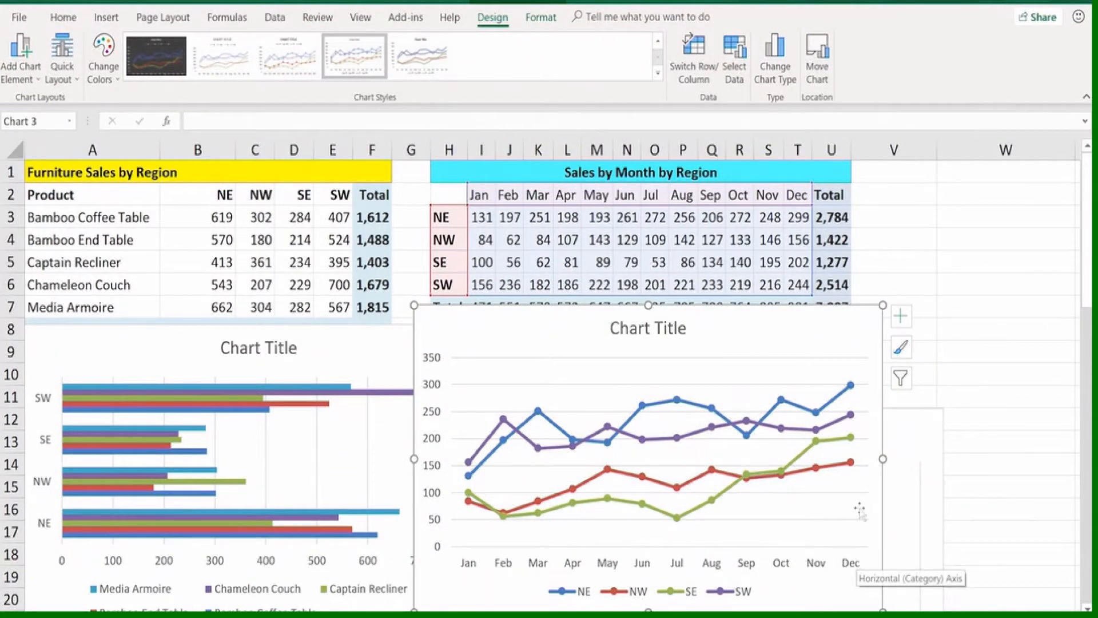
Switch the monthly line chart's rows and columns to plot regions on the axis, and switch them back to months
left_click(696, 68)
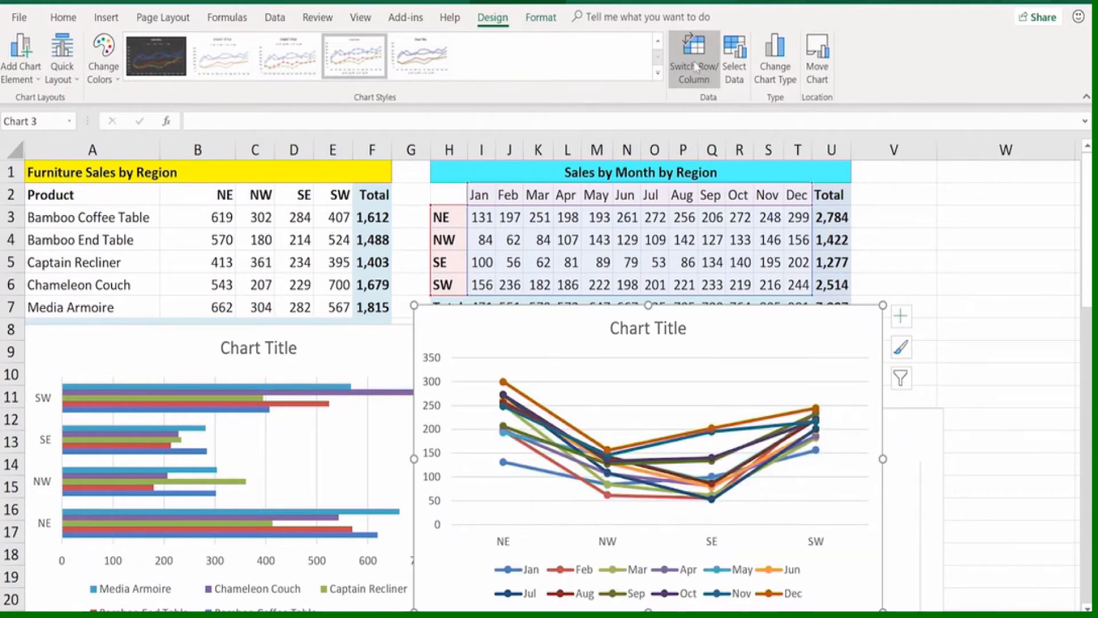
left_click(697, 68)
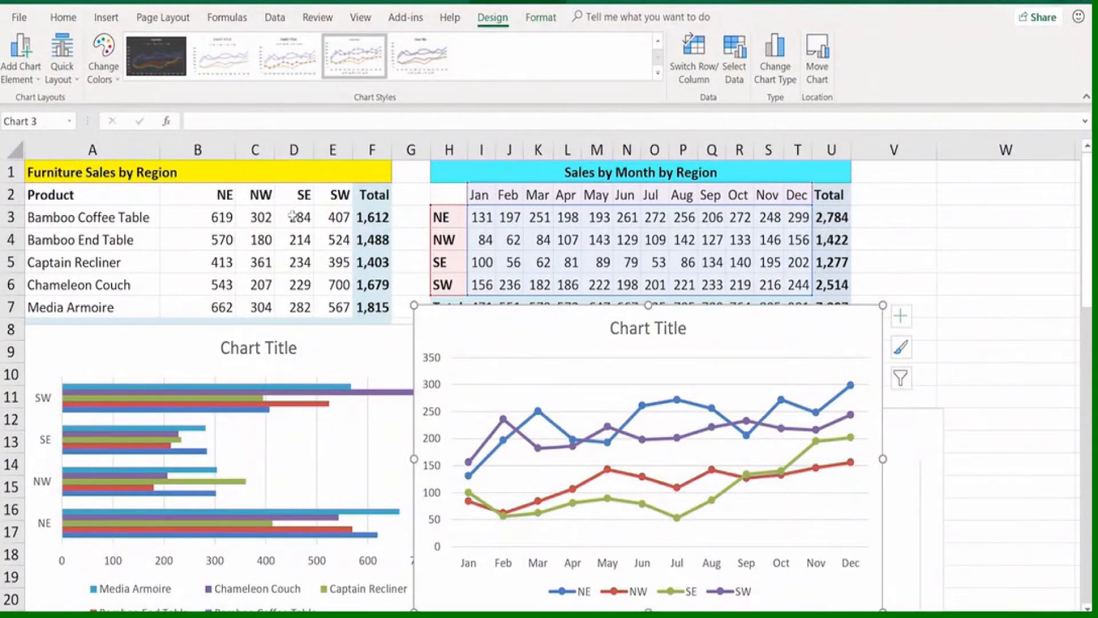
Create a default column chart on the worksheet from the whole Month and Sales table starting at A28
left_click(894, 228)
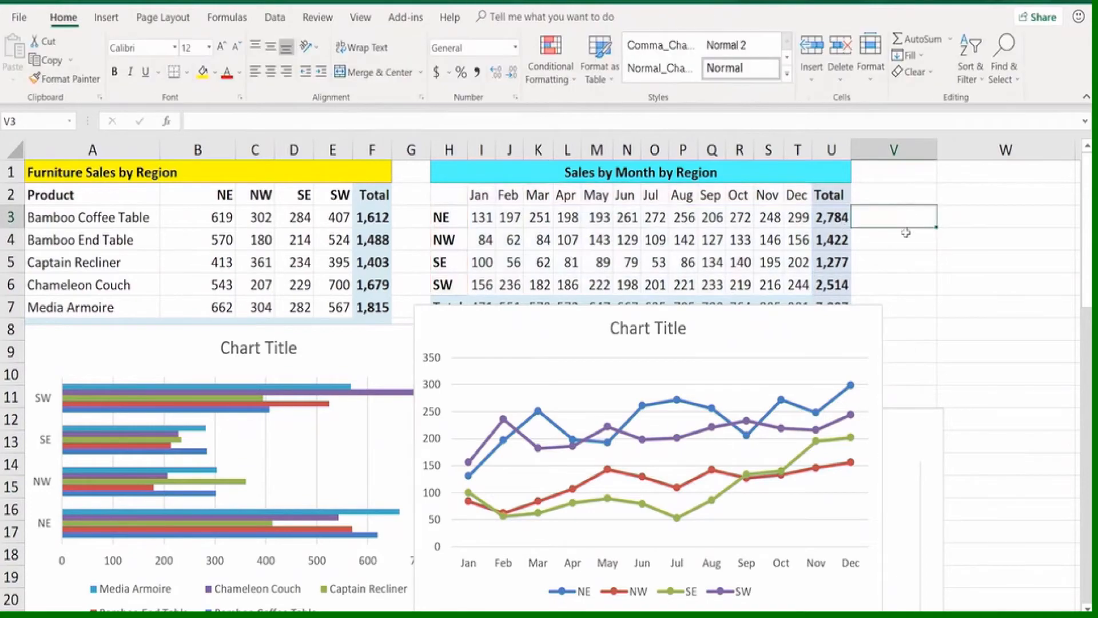
scroll(899, 235, "down", 4)
scroll(903, 241, "down", 5)
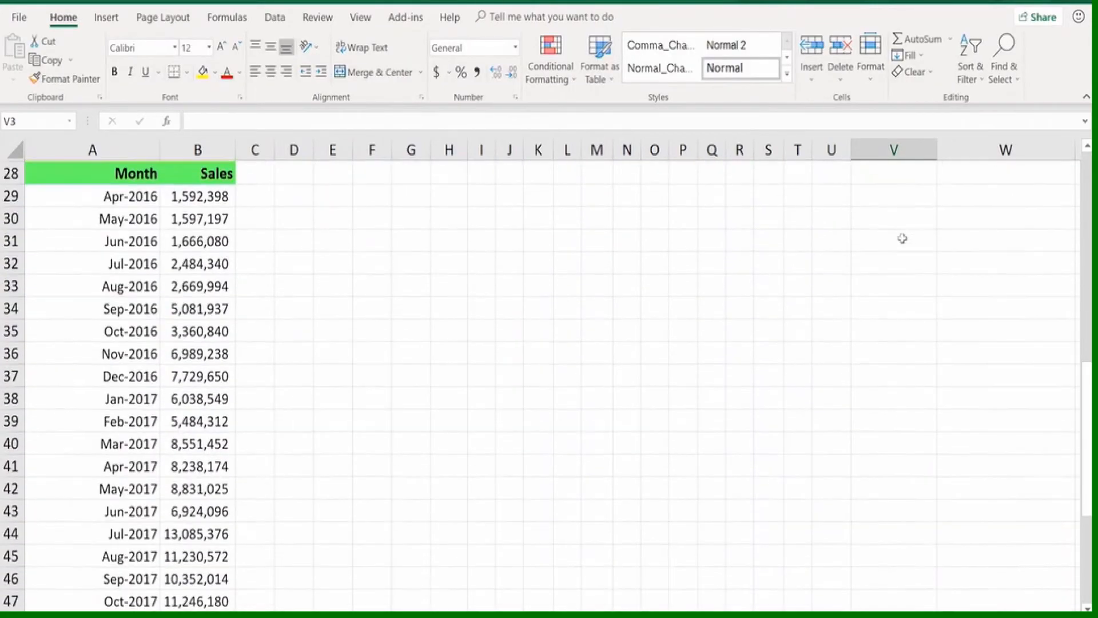
left_click_drag(151, 172, 205, 599)
scroll(228, 506, "up", 3)
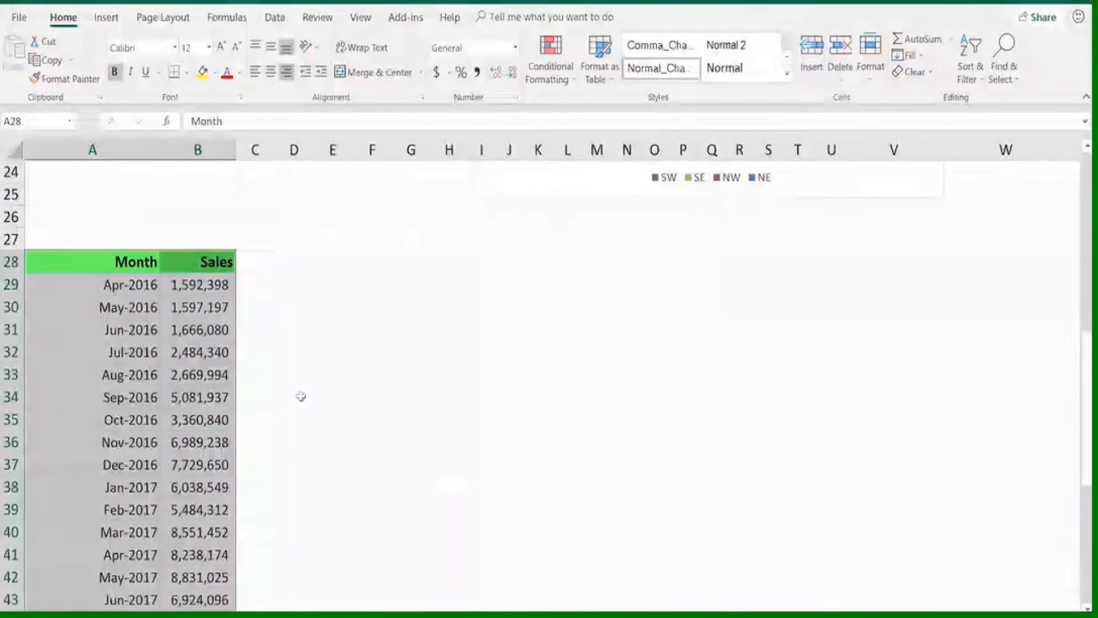
key("alt+F1")
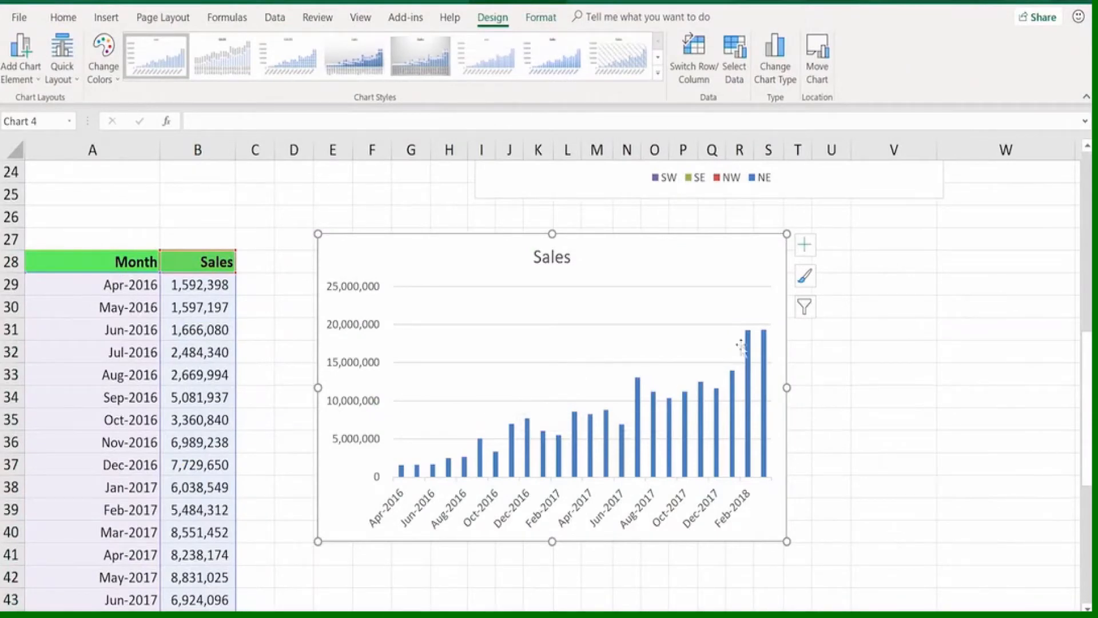
Change the Sales chart to a line chart with markers, and move it up slightly and widen it into column W
left_click(779, 70)
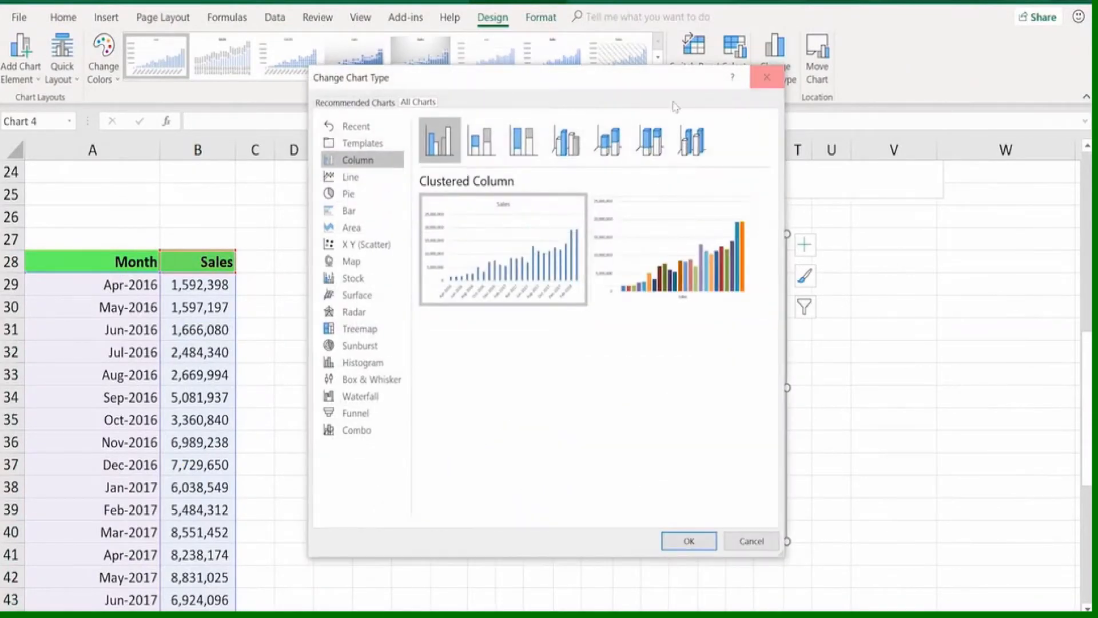
left_click(351, 178)
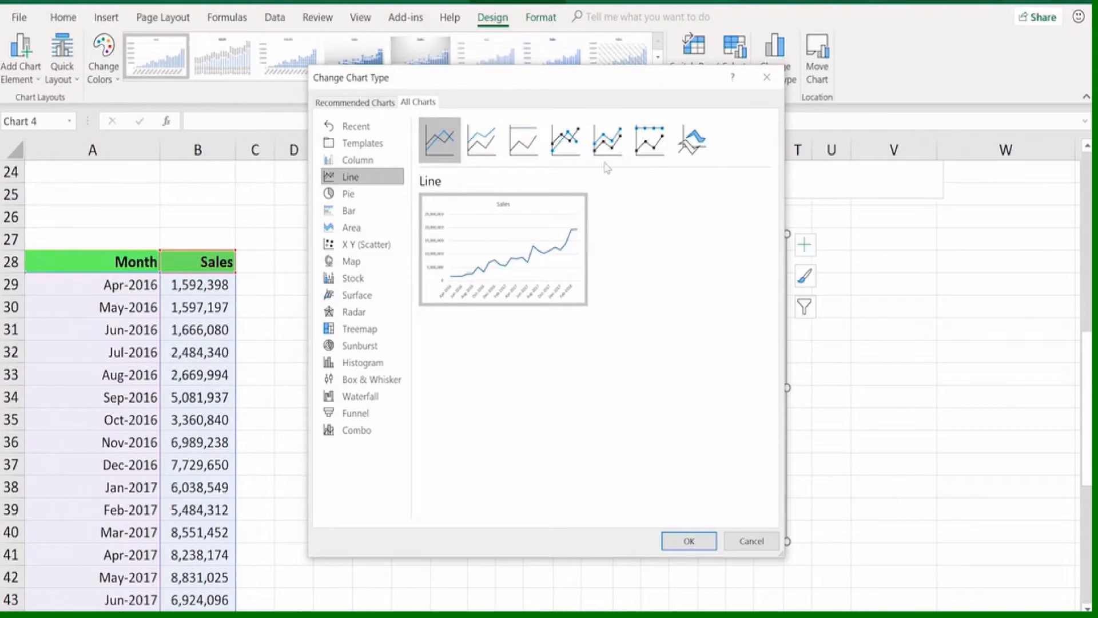
double_click(567, 142)
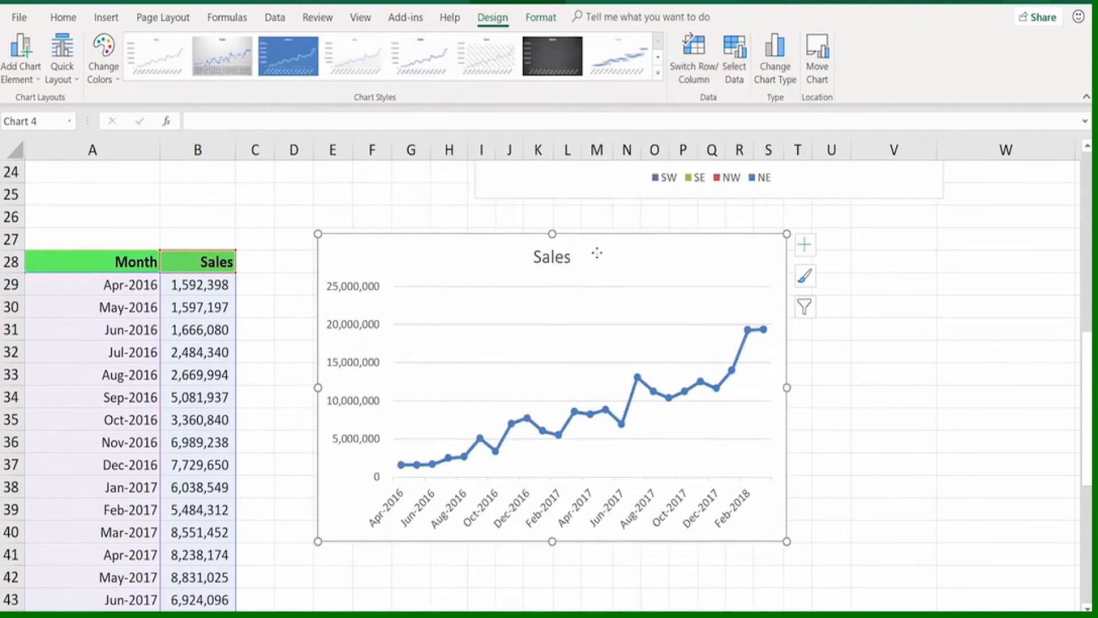
left_click_drag(597, 253, 573, 196)
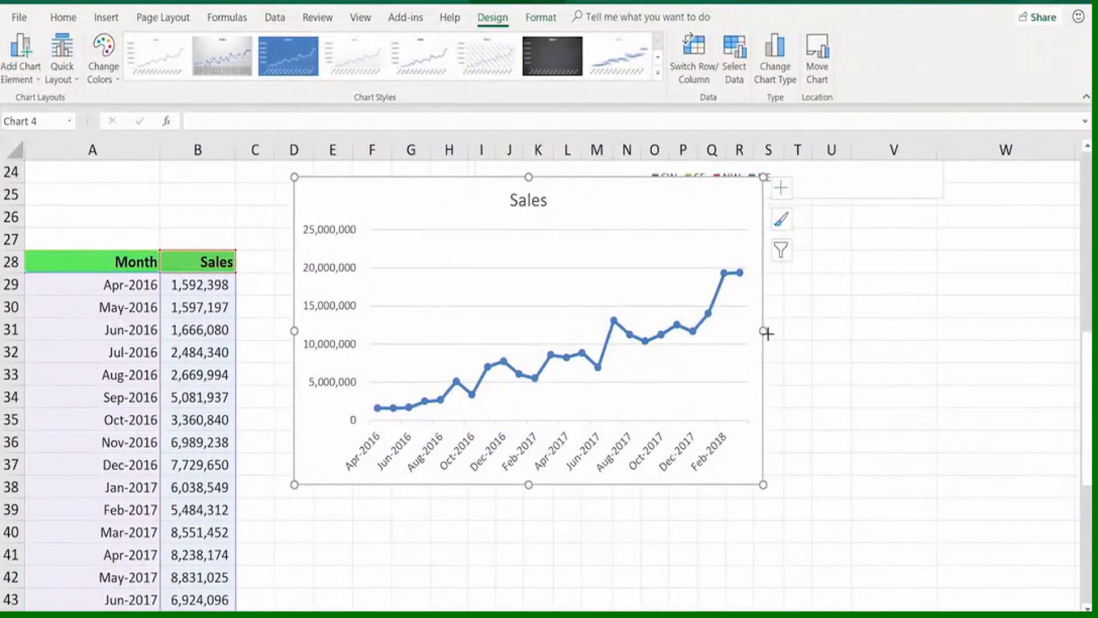
left_click_drag(767, 334, 983, 343)
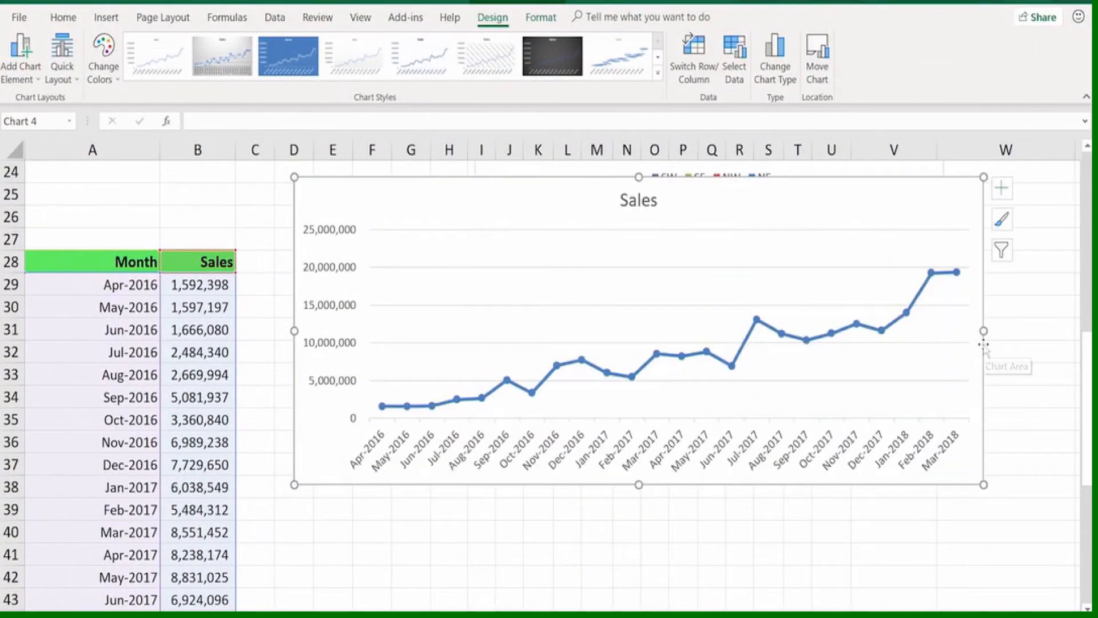
Resize the Sales line chart into a narrow, tall shape that ends in column K and reaches down to row 42
left_click_drag(639, 485, 644, 418)
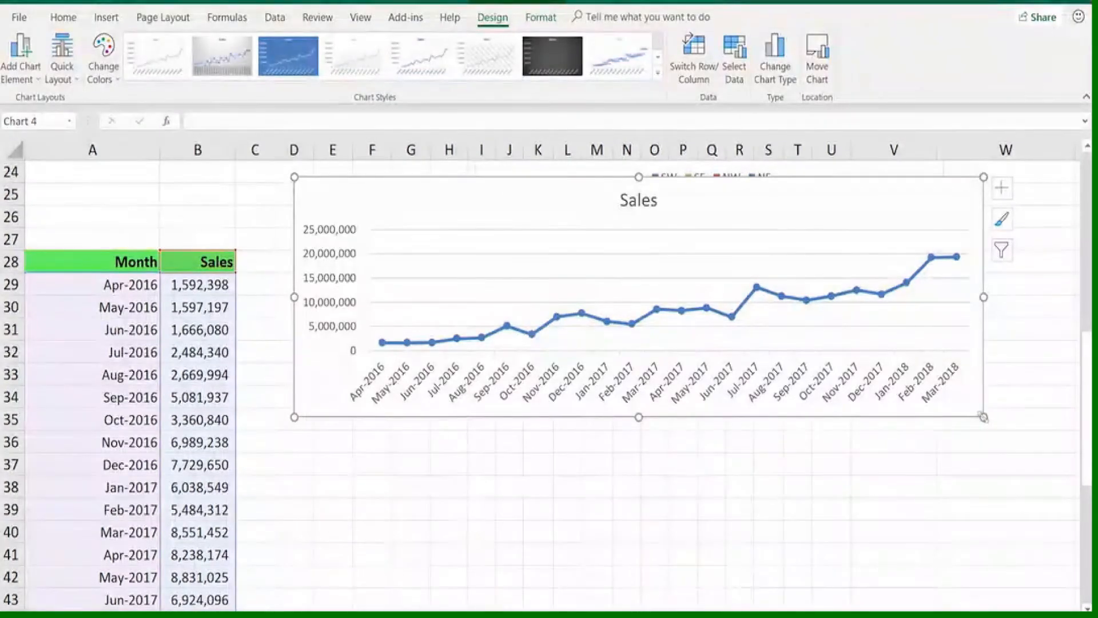
left_click_drag(984, 417, 534, 580)
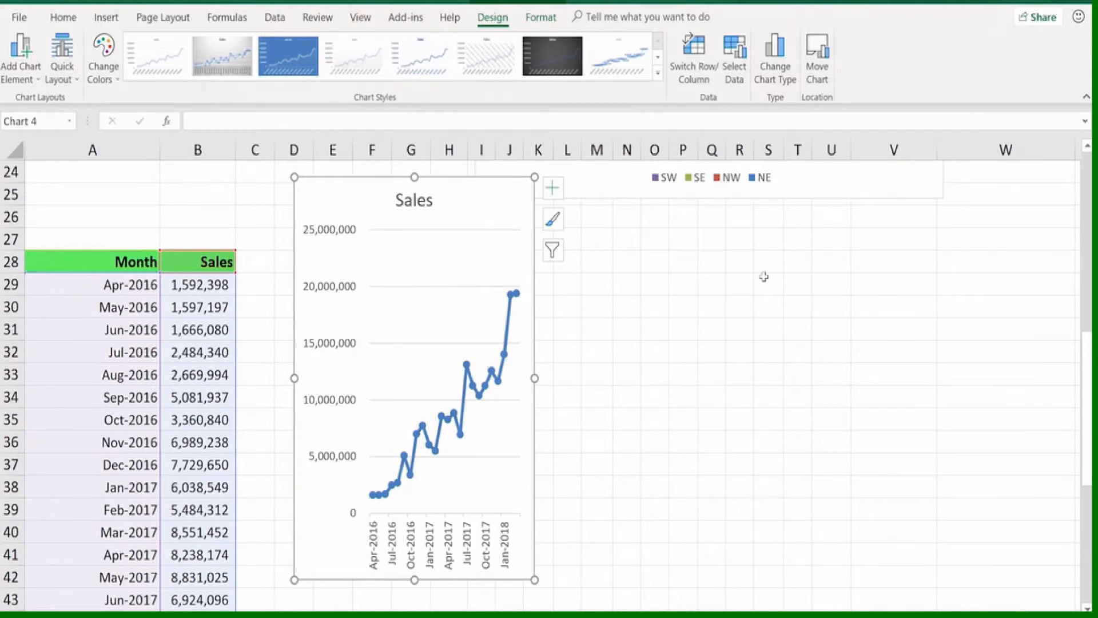
Preview the Area and Treemap types for the Sales chart without applying either of them
left_click(782, 58)
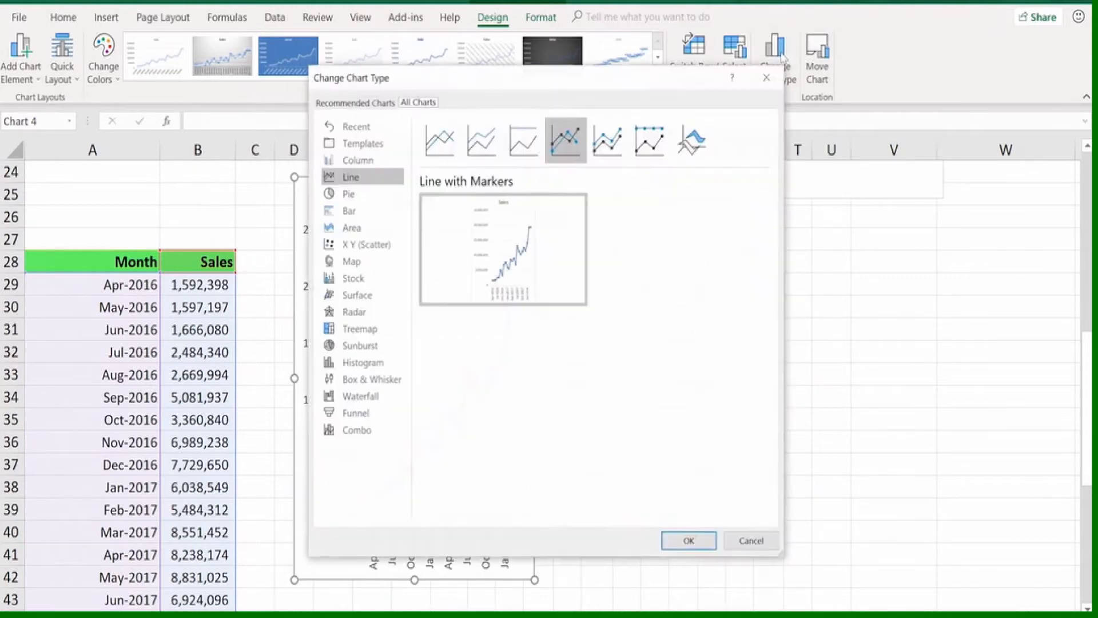
left_click_drag(652, 76, 855, 31)
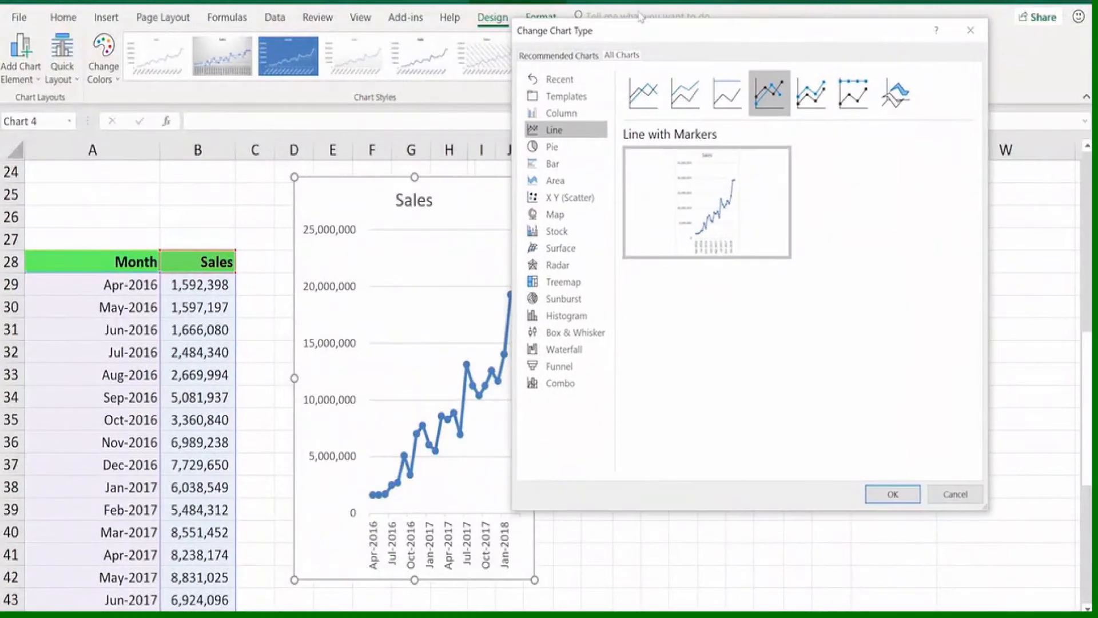
left_click(556, 182)
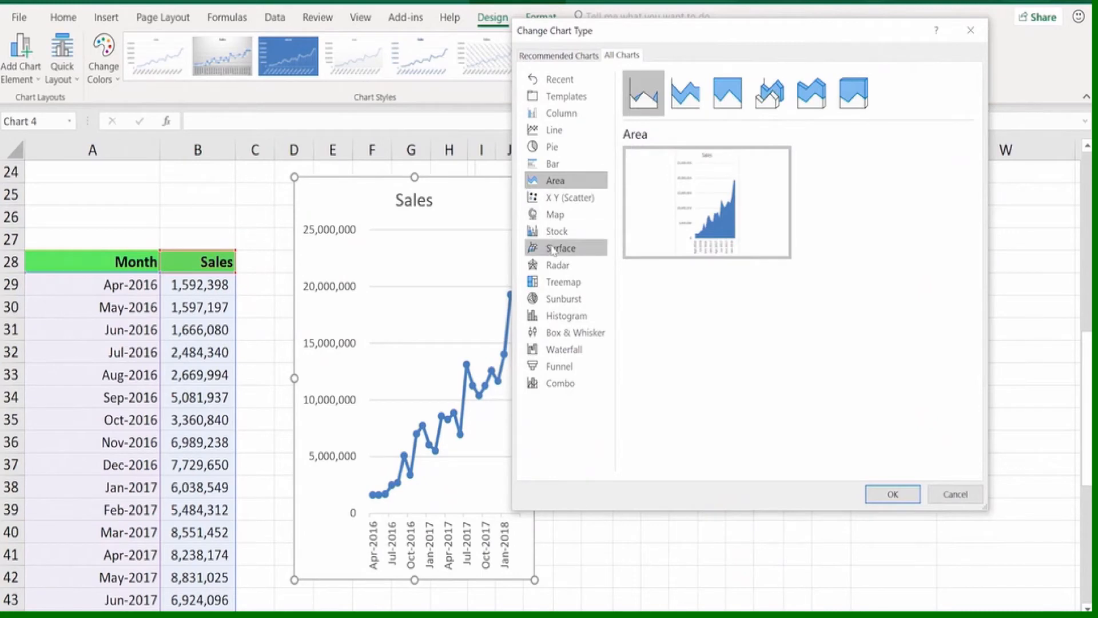
left_click(560, 283)
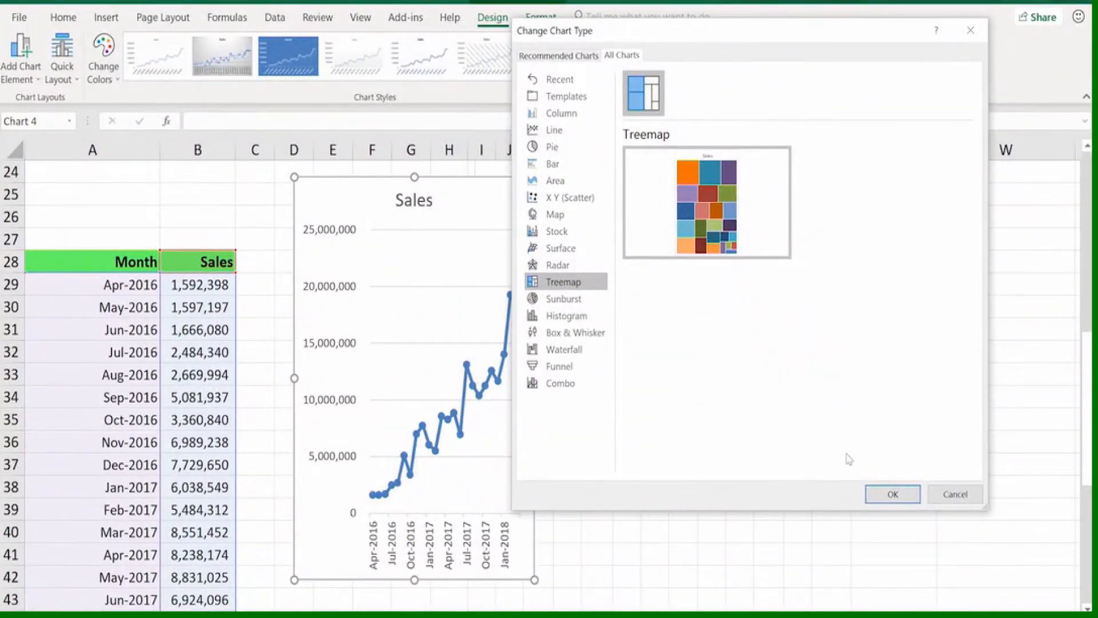
left_click(948, 493)
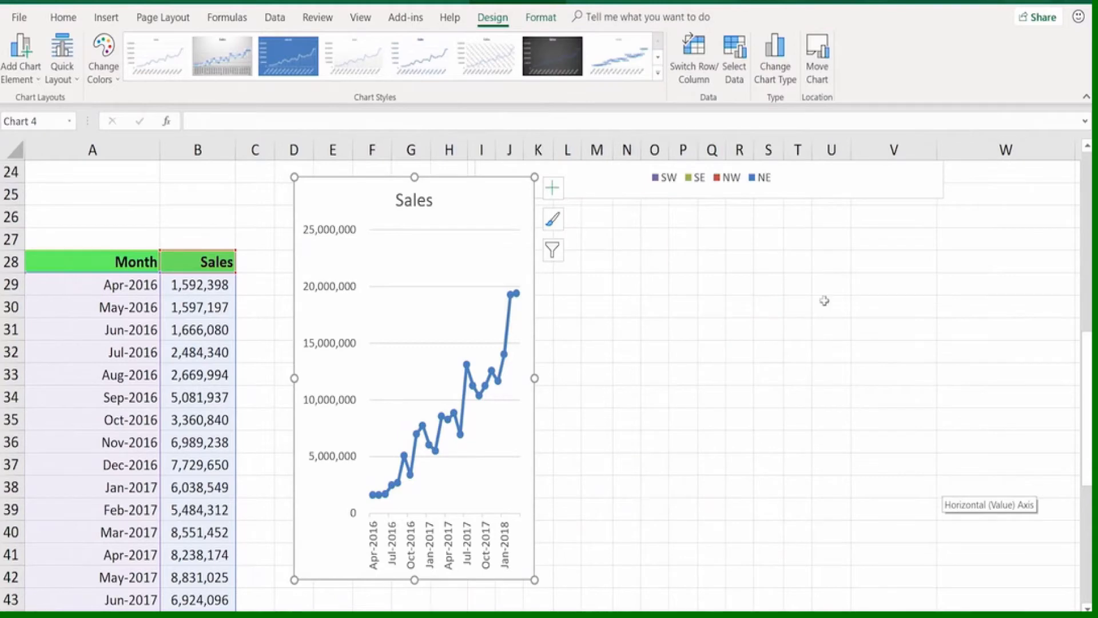
left_click(779, 74)
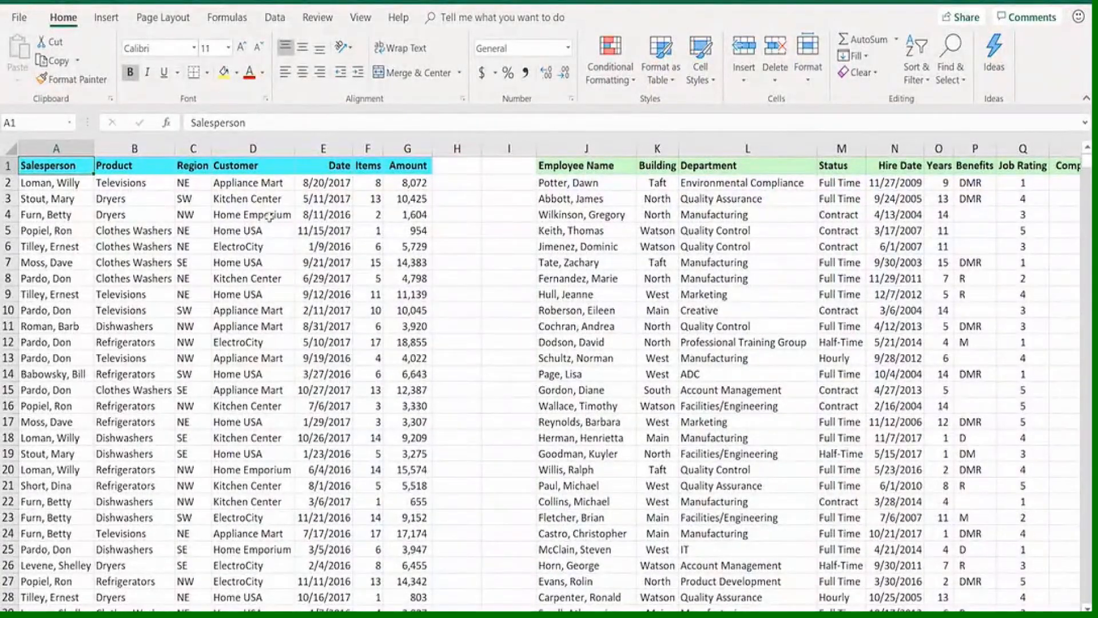
Generate Ideas for the sales data in columns A to G and insert the suggested 'Items' by 'Product' PivotChart
left_click(269, 216)
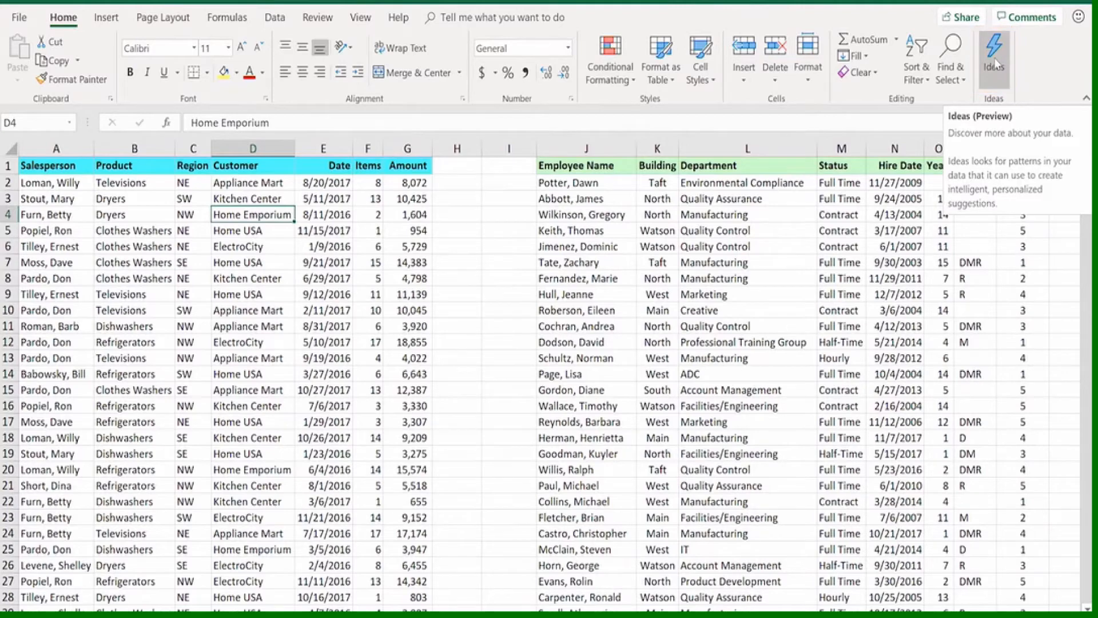
left_click(995, 64)
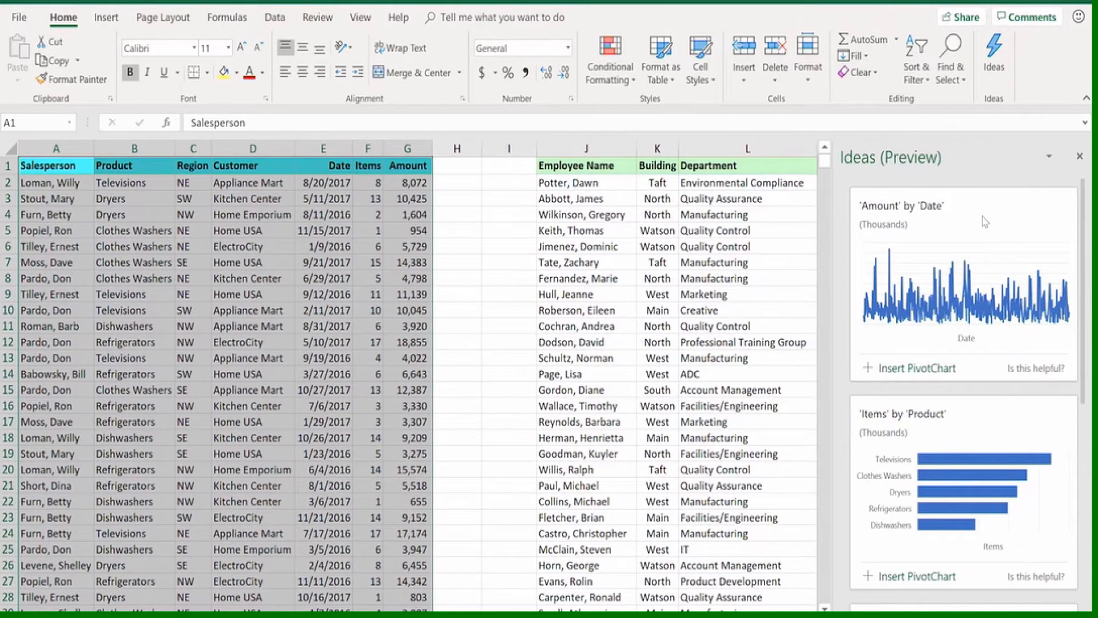
scroll(985, 221, "down", 1)
scroll(984, 221, "down", 1)
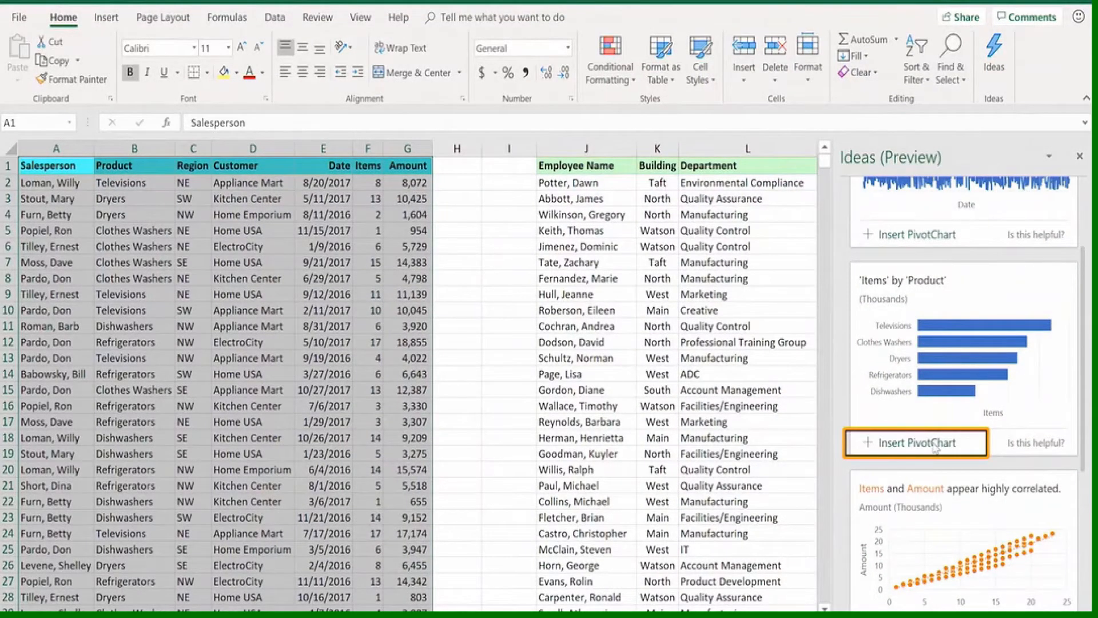
left_click(934, 444)
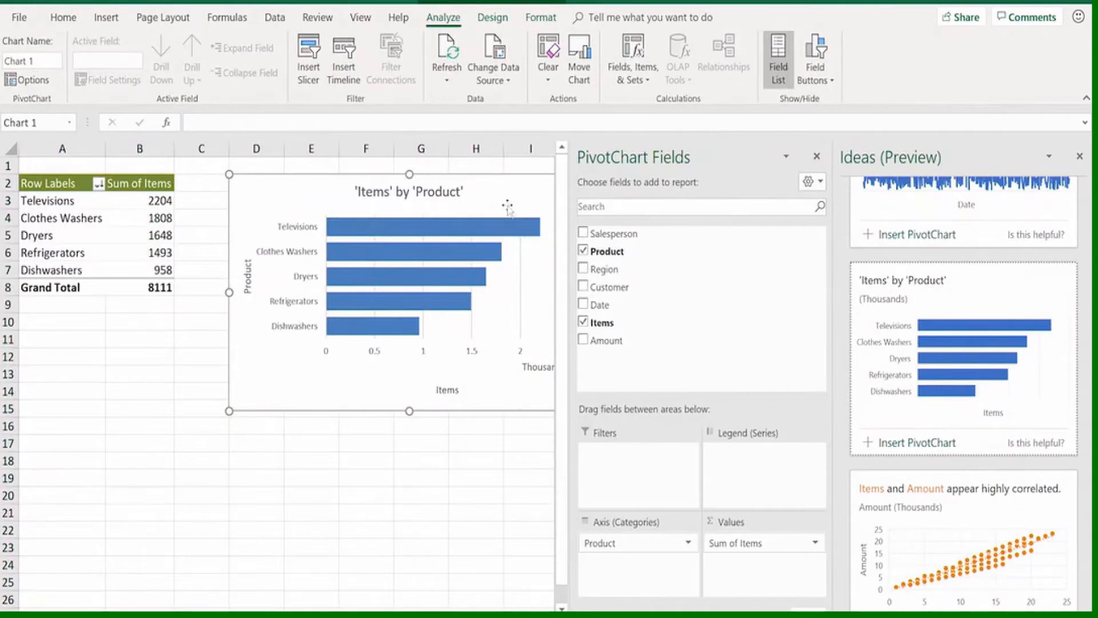
Move the 'Items' by 'Product' PivotChart beside its pivot table and close the PivotChart Fields pane
left_click_drag(507, 189, 455, 196)
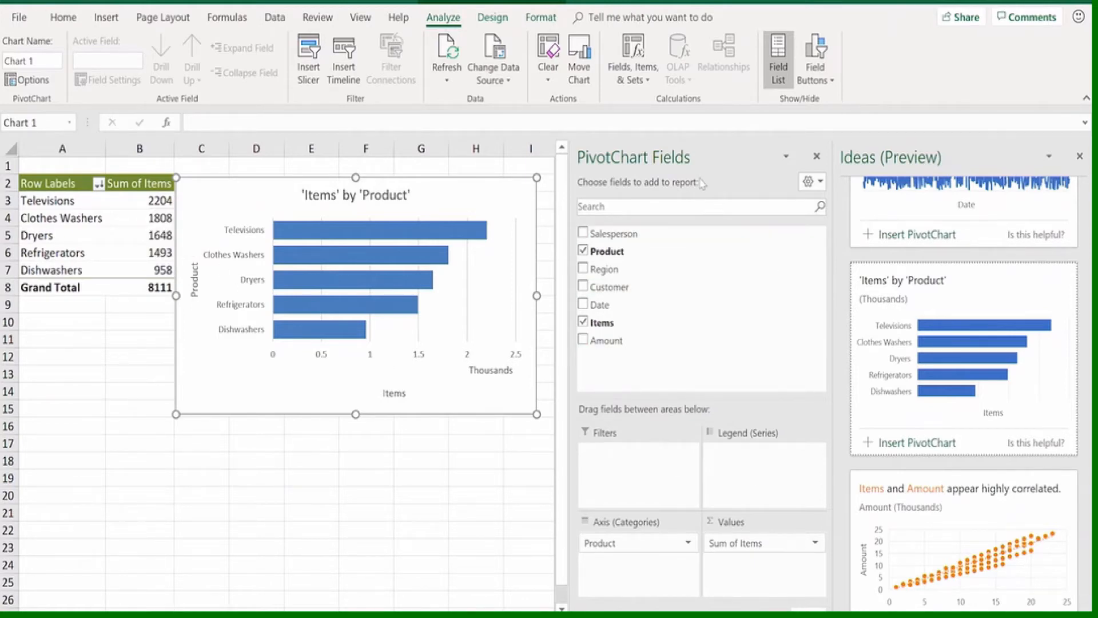
left_click(816, 156)
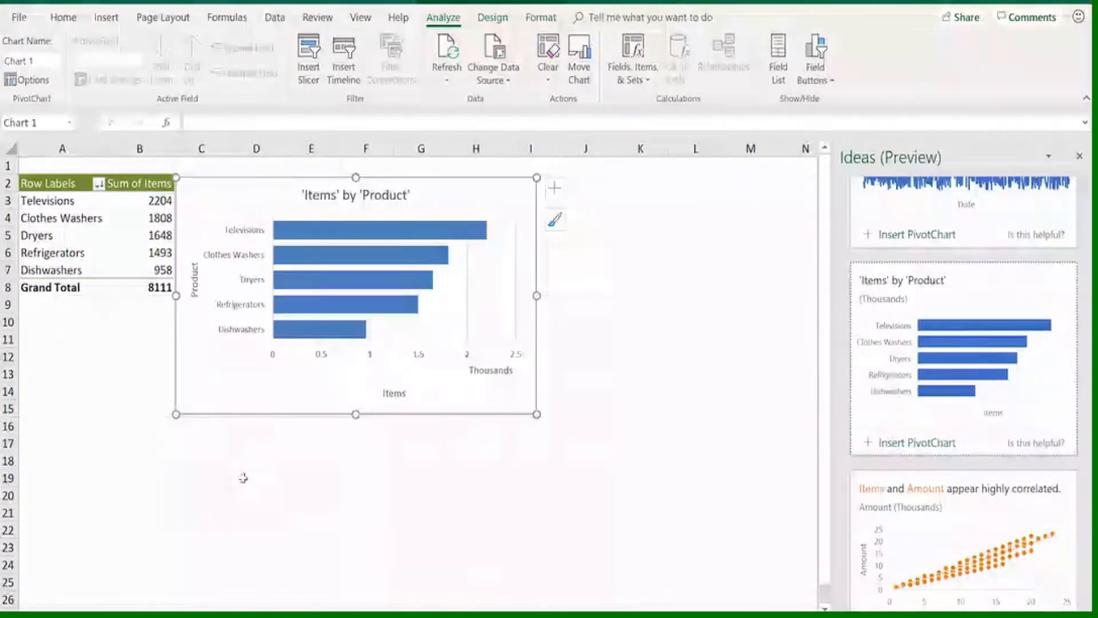
Return to the sales data sheet, examine the full list of suggested Ideas for that data, and close the Ideas pane
left_click(151, 616)
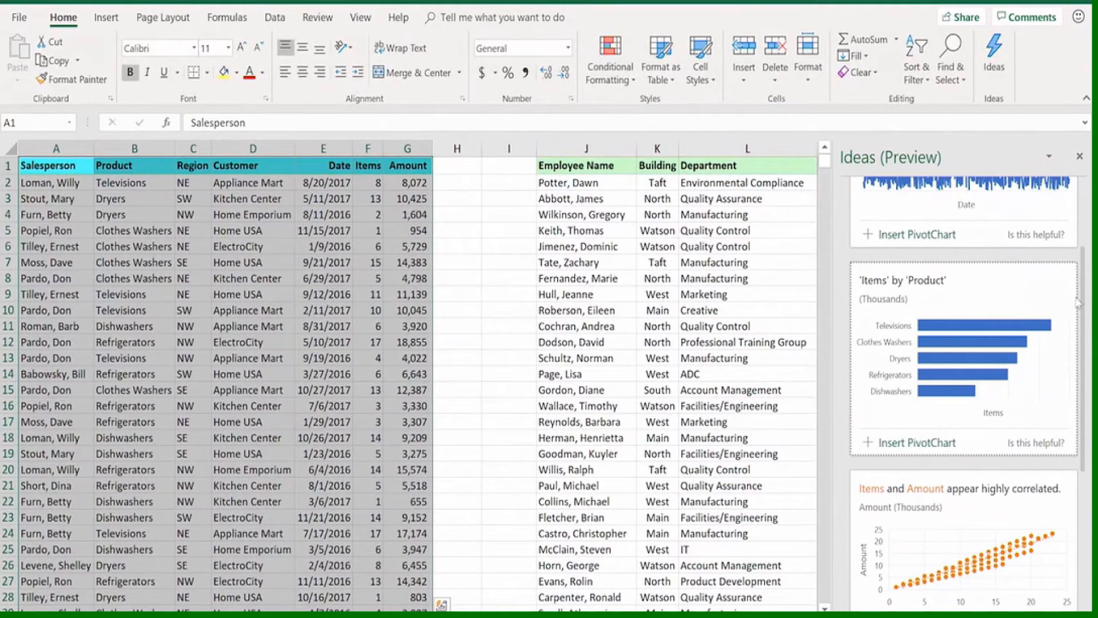
left_click_drag(1083, 302, 1088, 407)
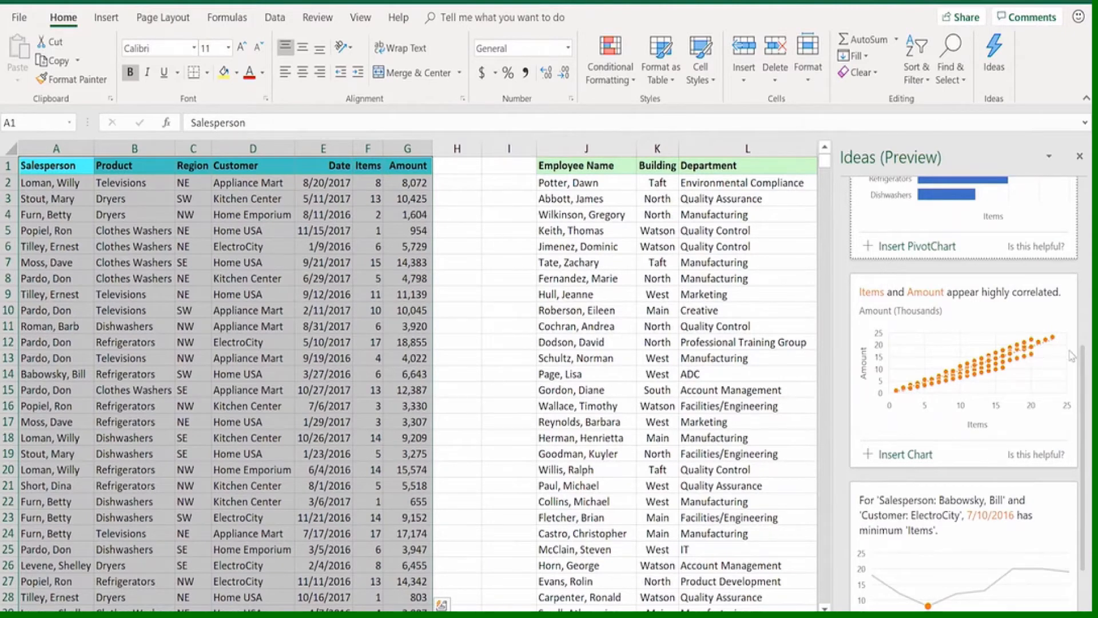
left_click_drag(1086, 375, 1079, 432)
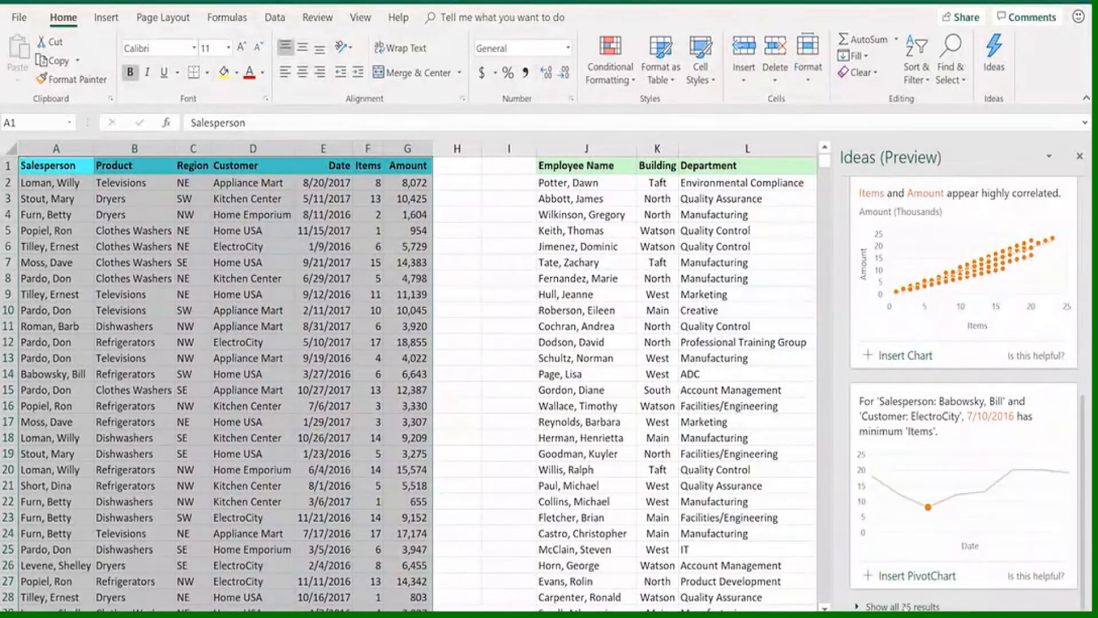
left_click(903, 606)
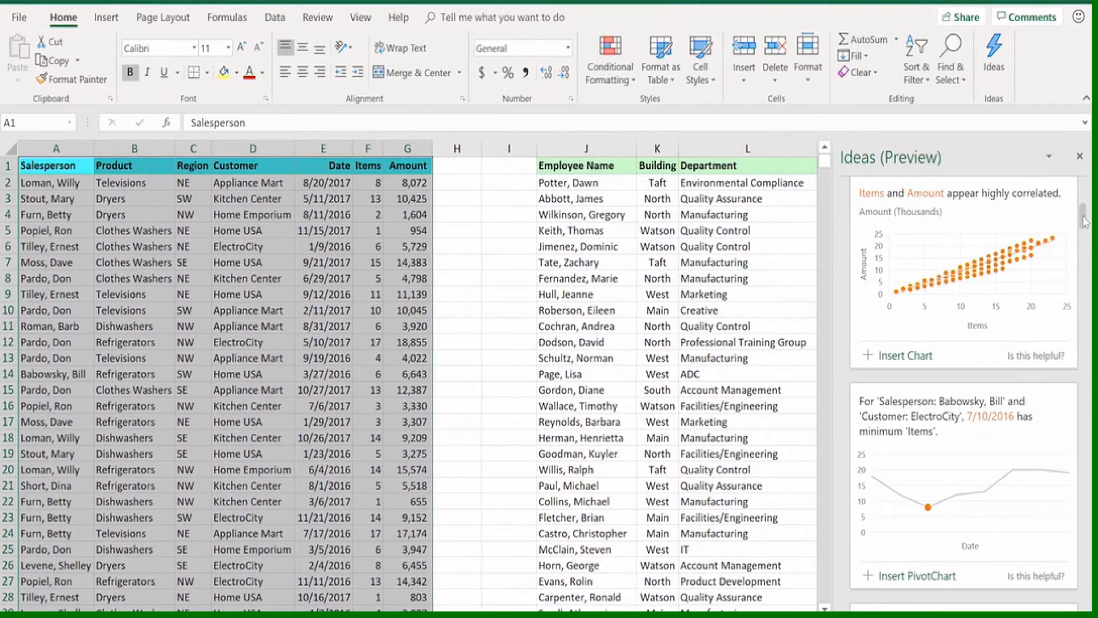
left_click_drag(1085, 217, 1087, 238)
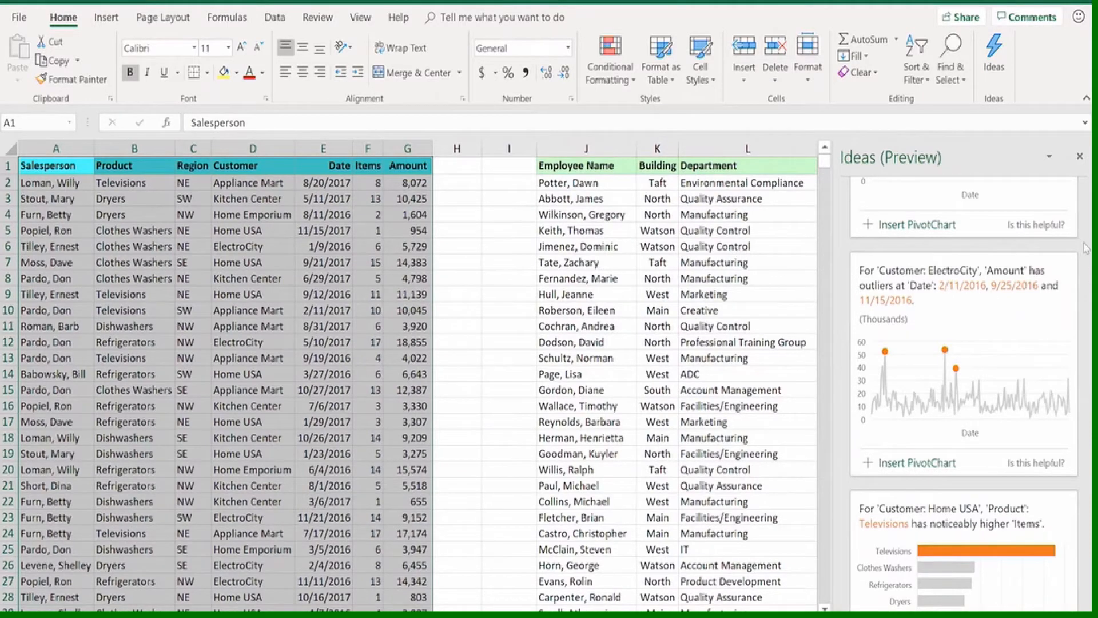
left_click_drag(1085, 247, 1085, 265)
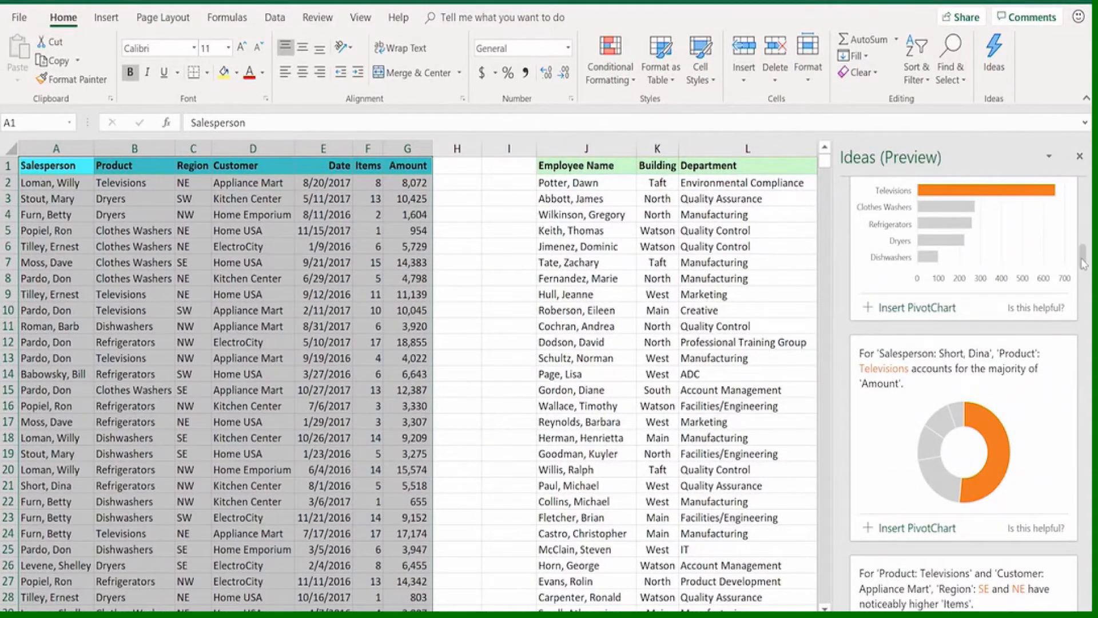
left_click_drag(1083, 264, 1083, 275)
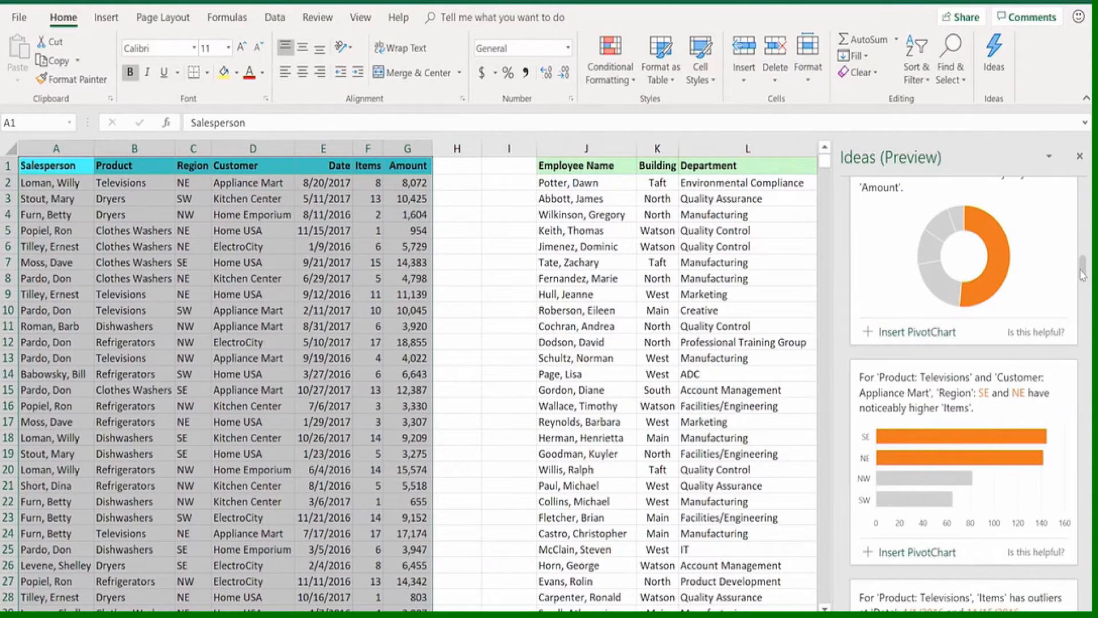
left_click_drag(1083, 277, 1089, 304)
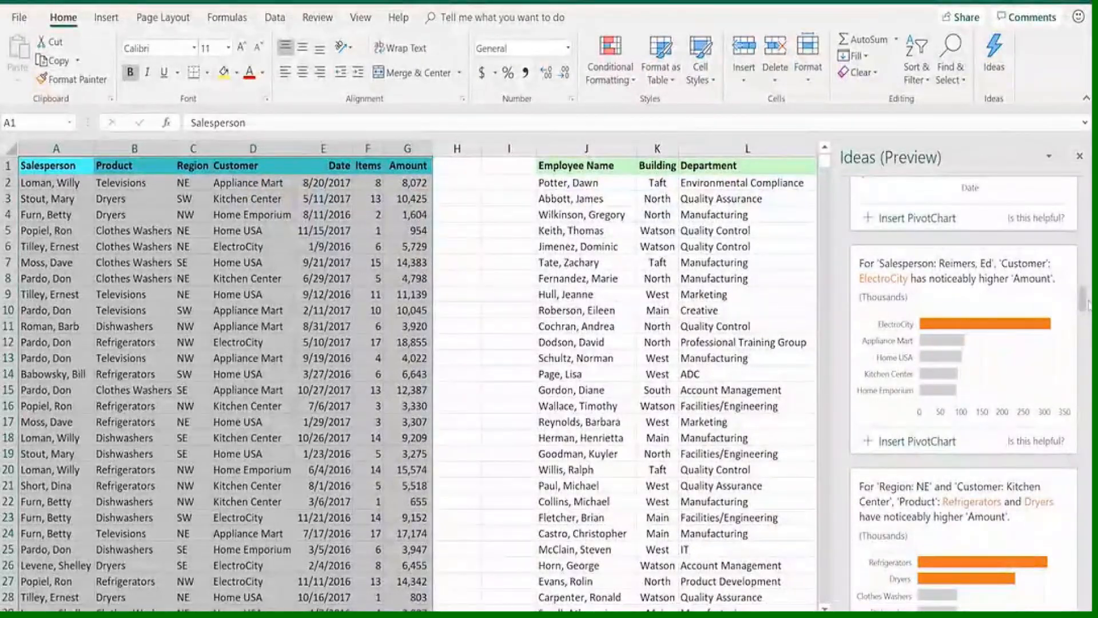
scroll(1088, 305, "down", 1)
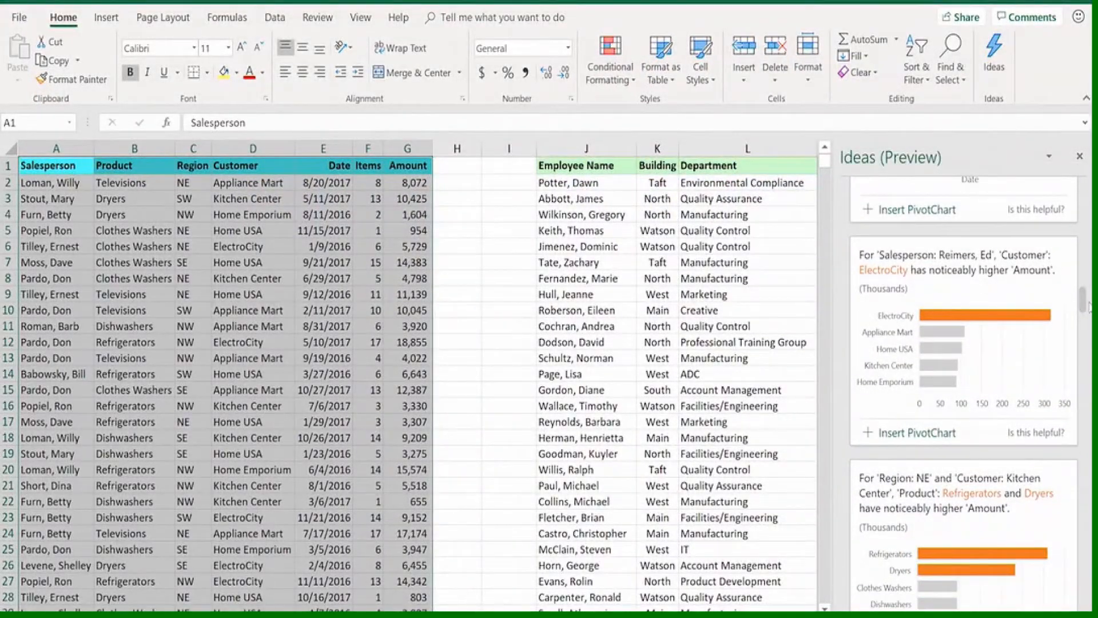
left_click_drag(1088, 306, 1086, 338)
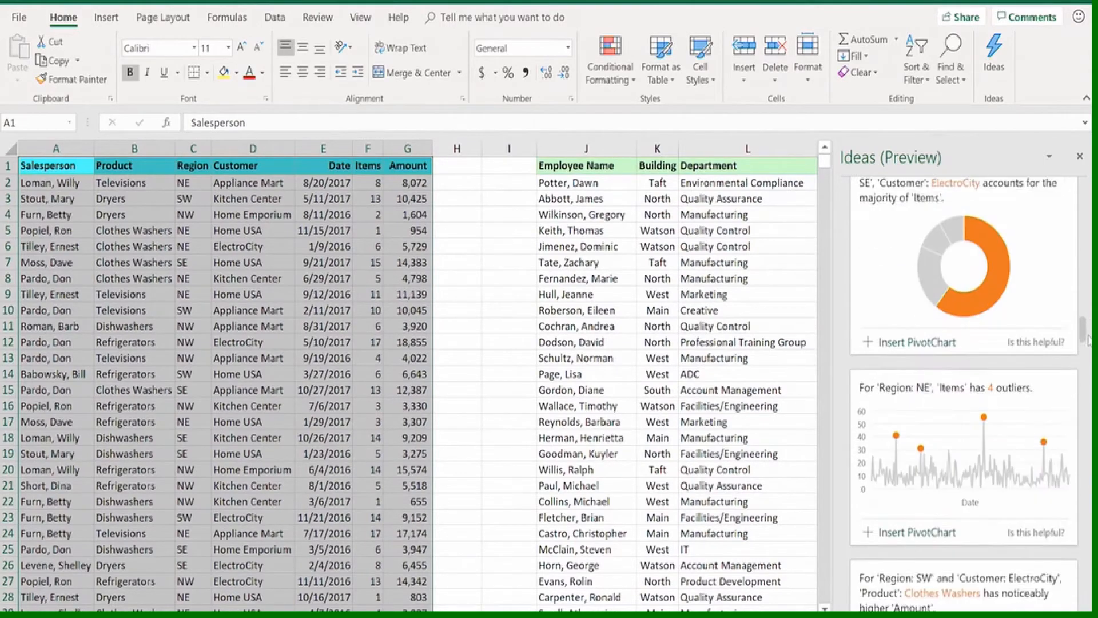
scroll(1088, 341, "down", 2)
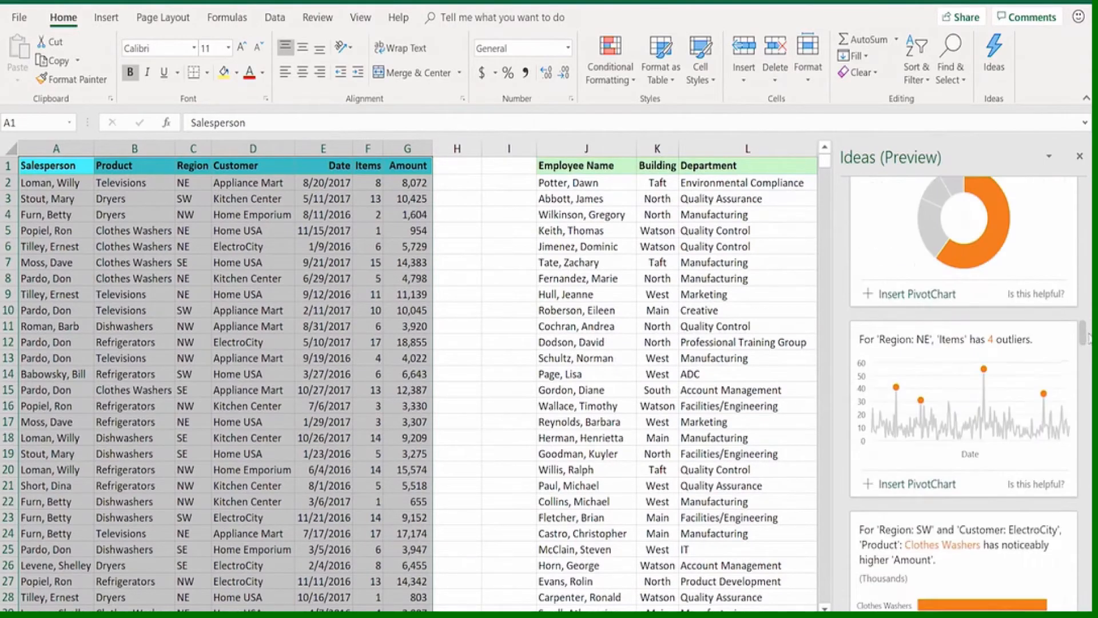
left_click(1080, 156)
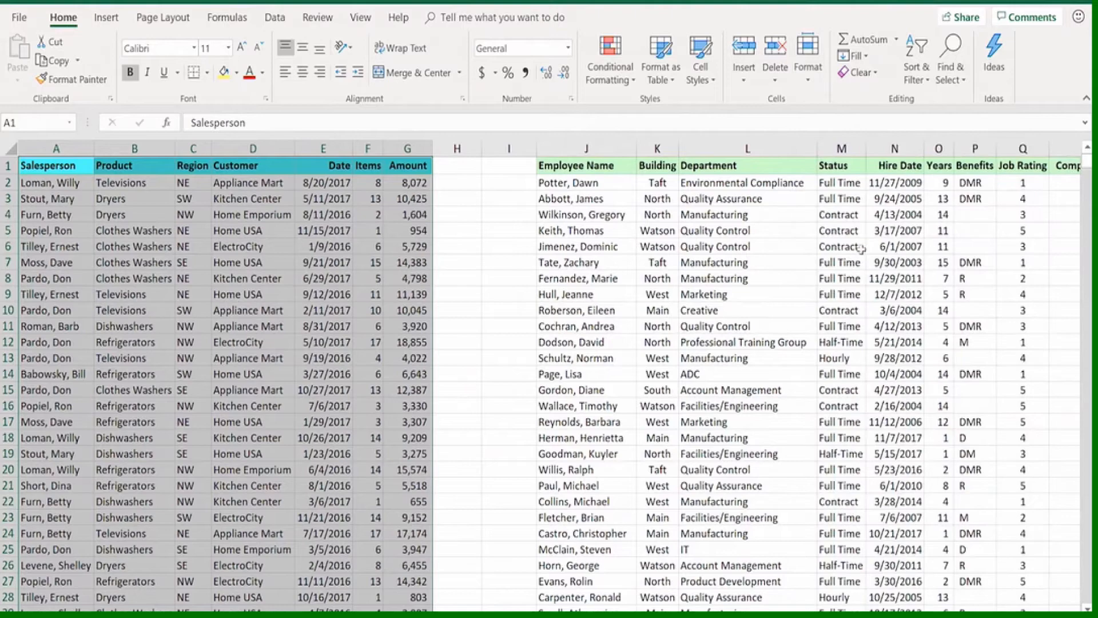
Generate Ideas for the employee table in columns J to R
left_click(756, 229)
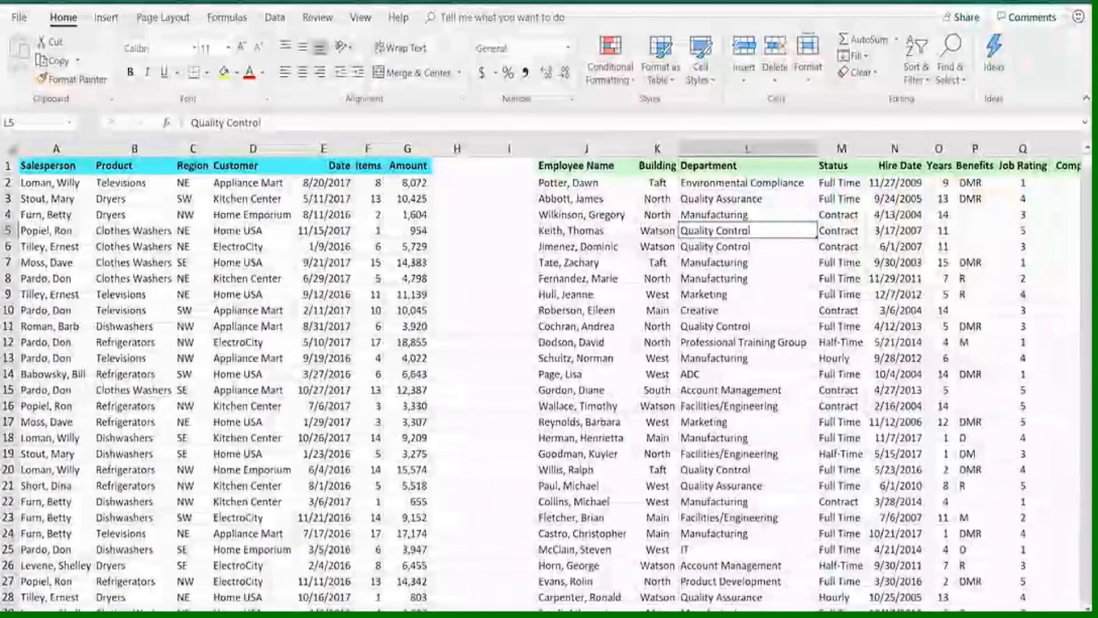
scroll(549, 377, "right", 3)
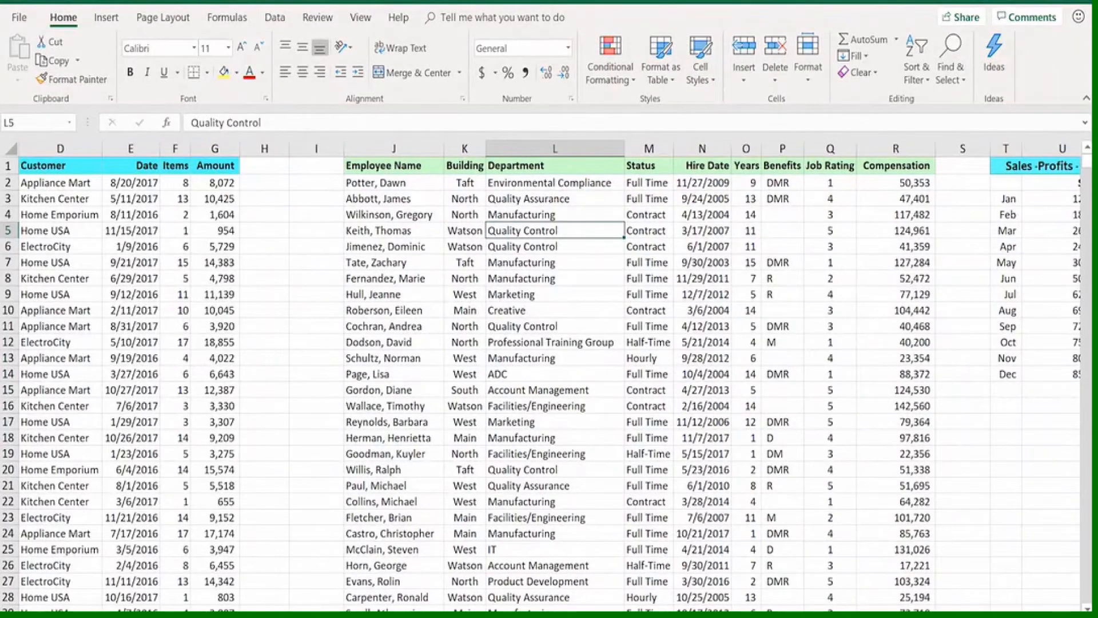
scroll(549, 378, "right", 2)
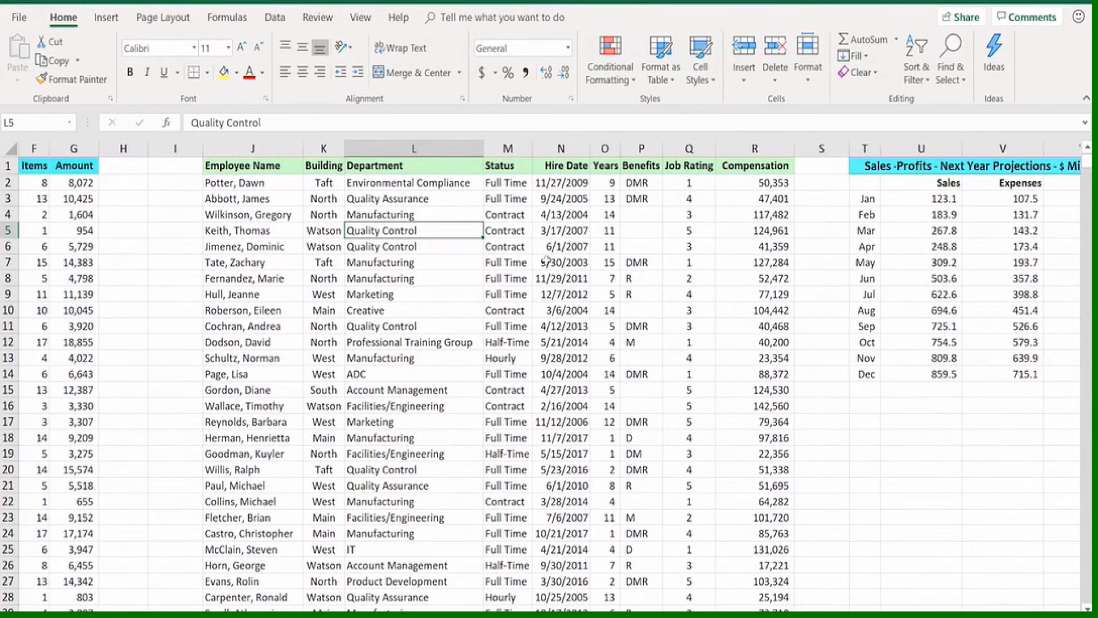
left_click(993, 73)
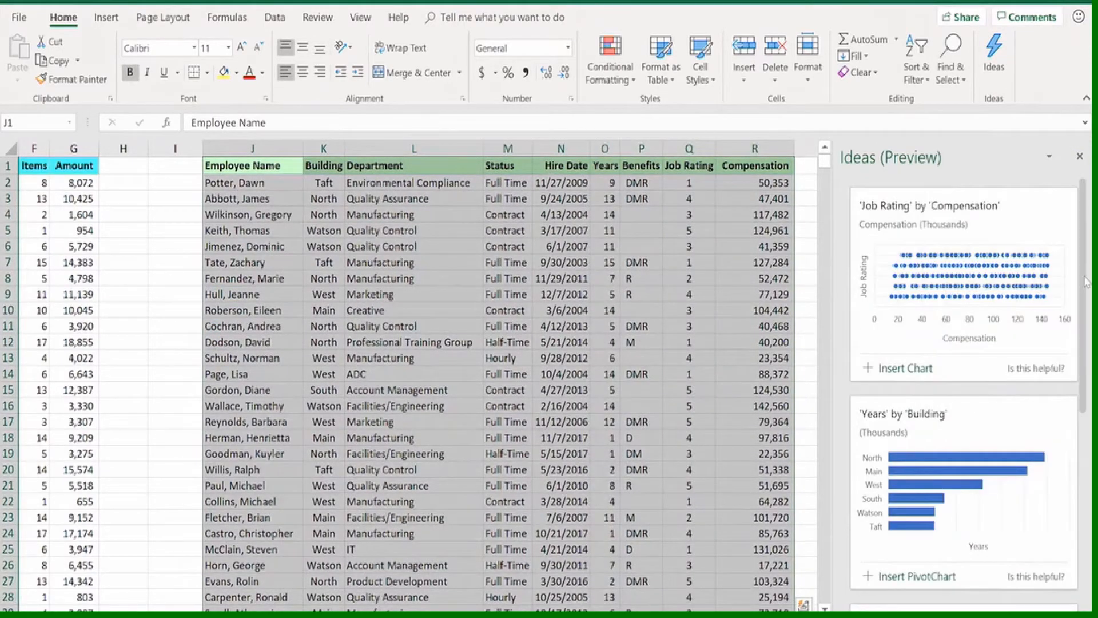
Expand the employee table's Ideas to show all results, and examine the suggested charts on compensation, years and job rating
scroll(1085, 300, "down", 1)
left_click_drag(1085, 300, 1081, 531)
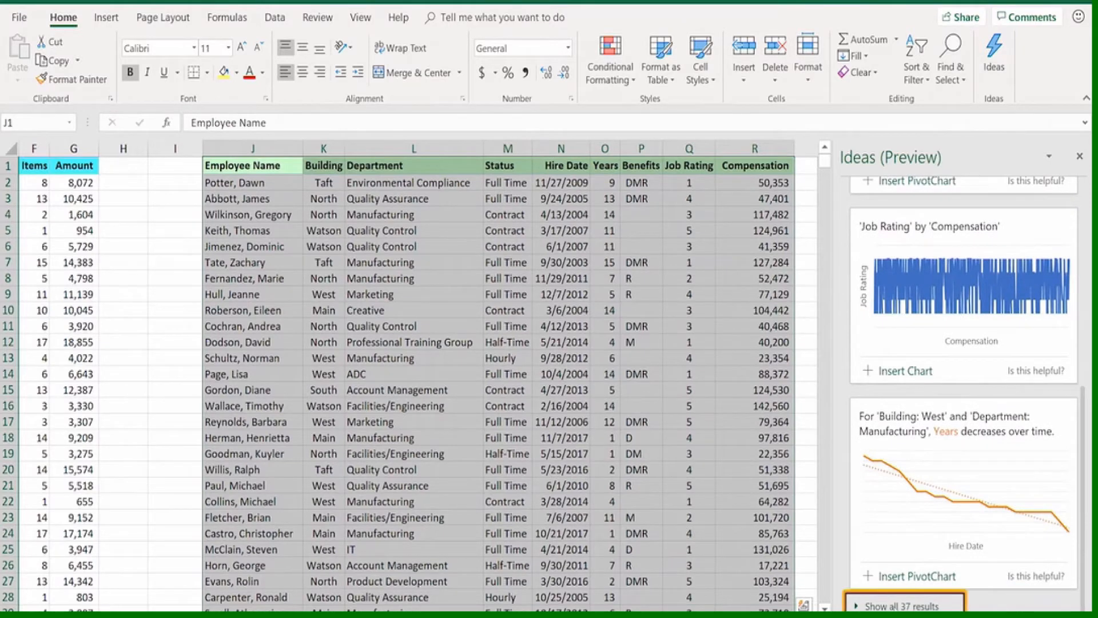
left_click(902, 605)
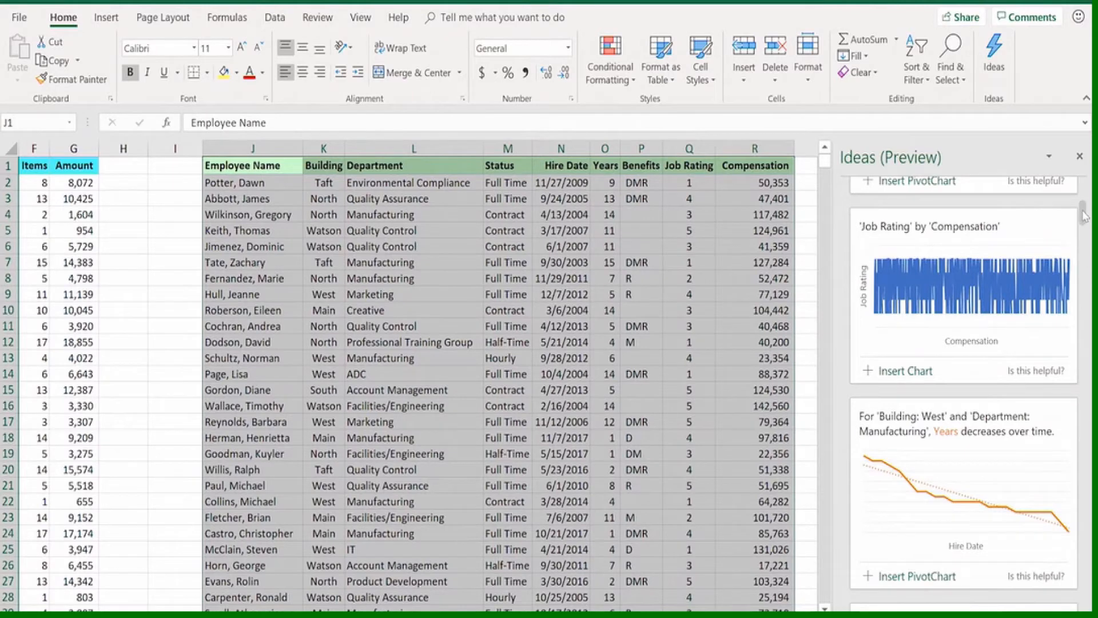
left_click_drag(1084, 213, 1087, 244)
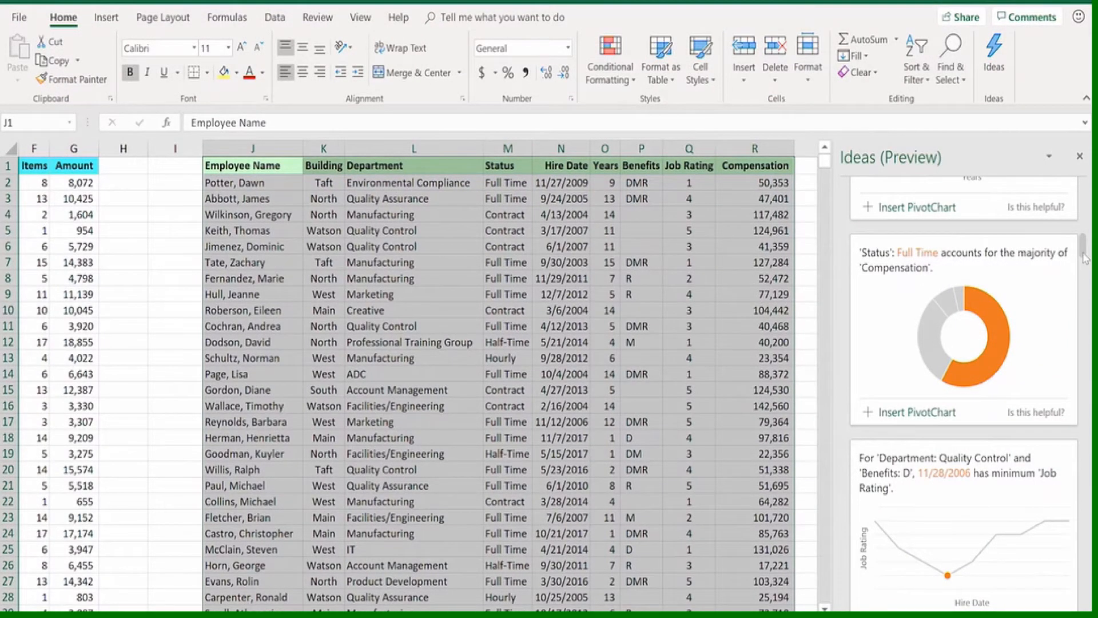
left_click_drag(1086, 256, 1087, 283)
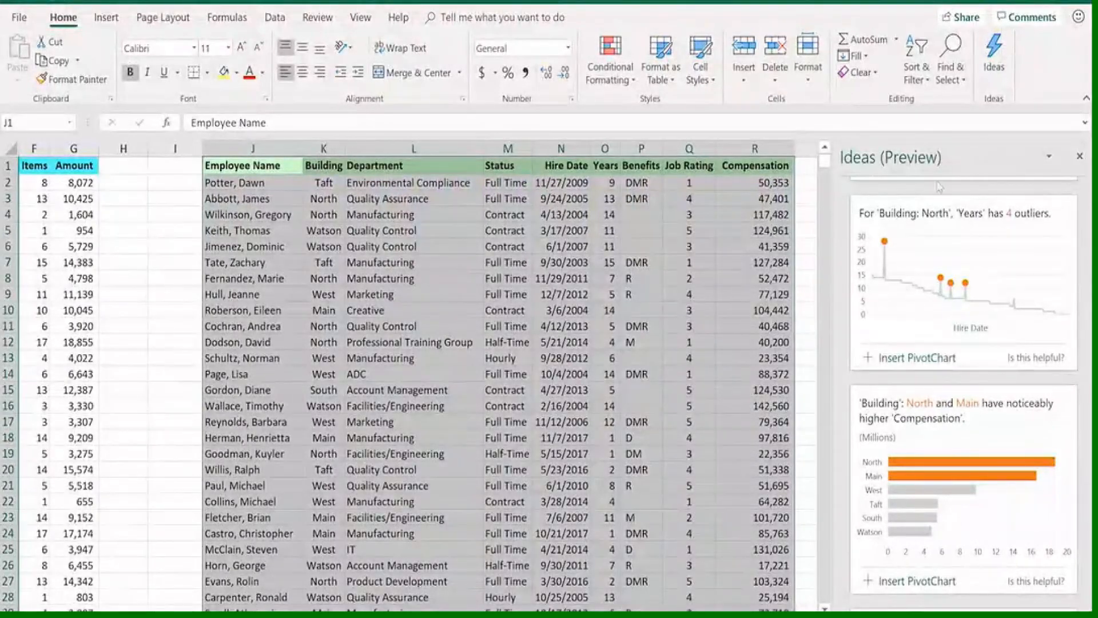
left_click(803, 199)
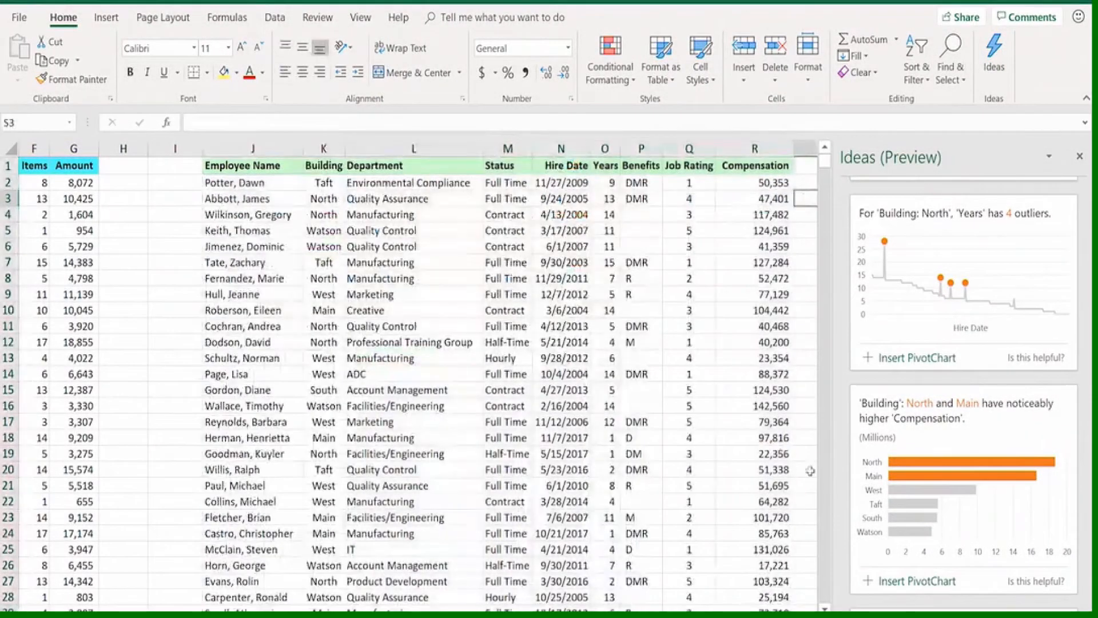
Generate Ideas for the Sales-Profits Next Year Projections table in columns T to W and examine the suggested charts
scroll(408, 376, "right", 5)
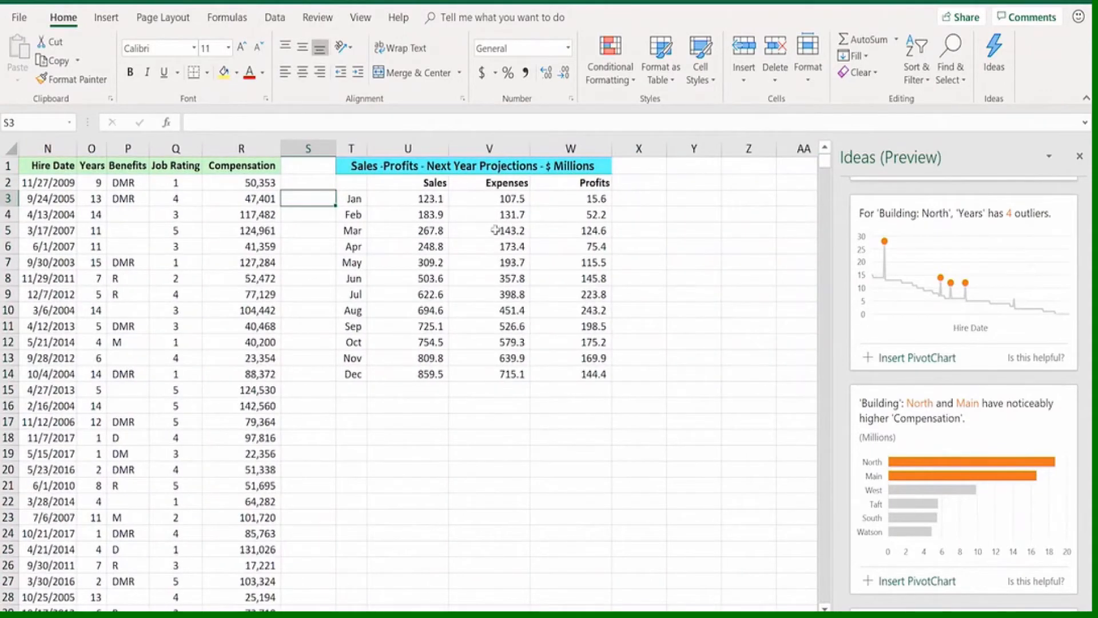
left_click(497, 231)
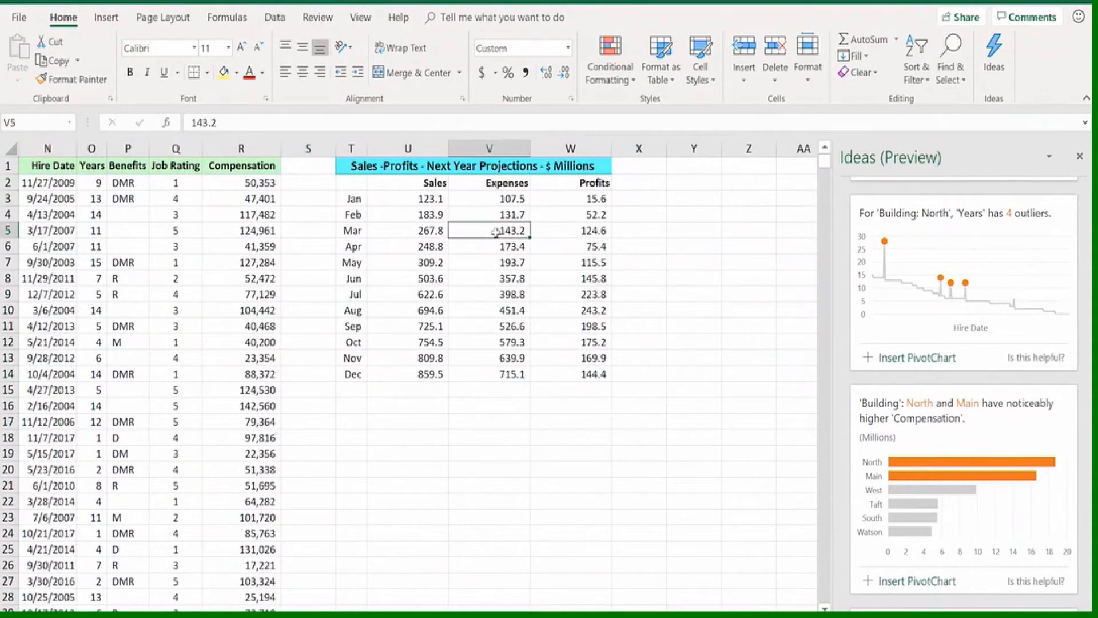
left_click(995, 54)
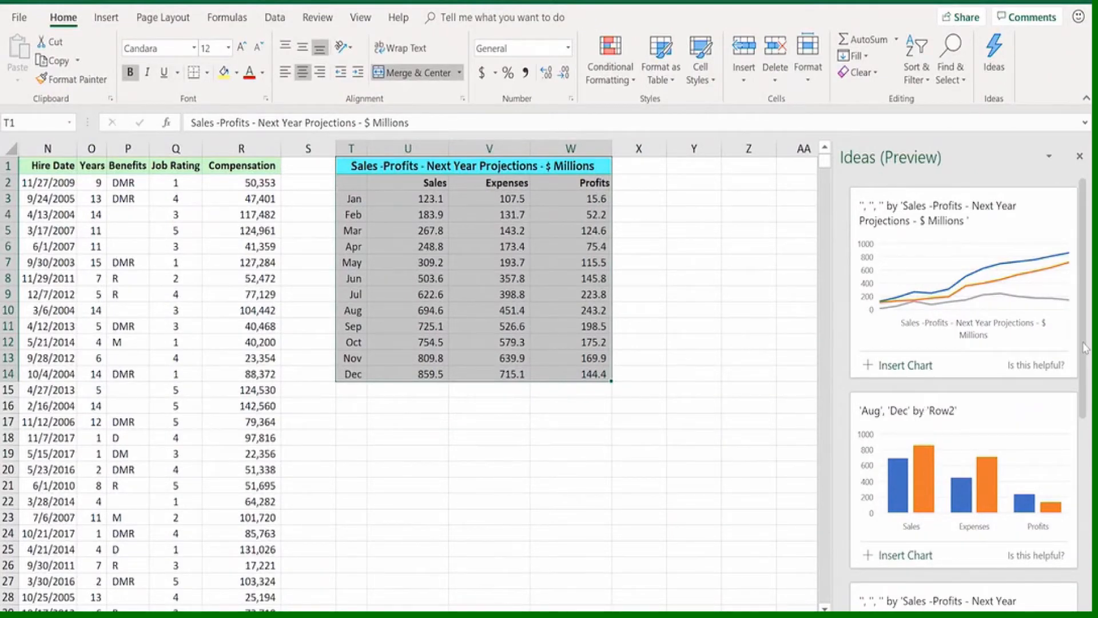
left_click_drag(1079, 362, 1078, 560)
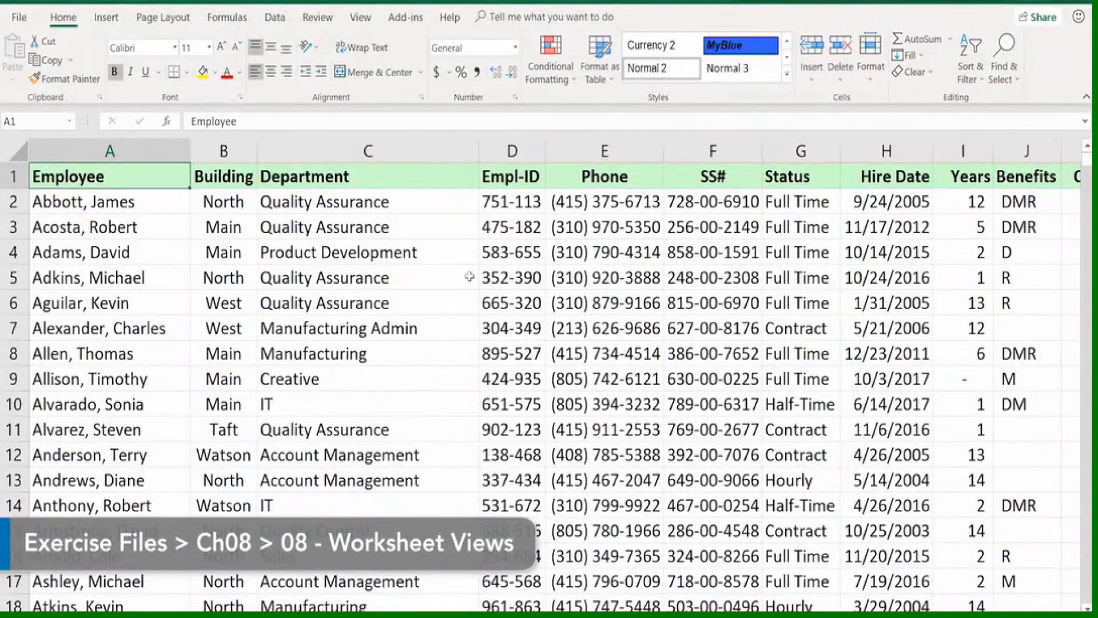
Freeze the top row of the employee list so the column headings stay in view when moving down
scroll(469, 277, "down", 2)
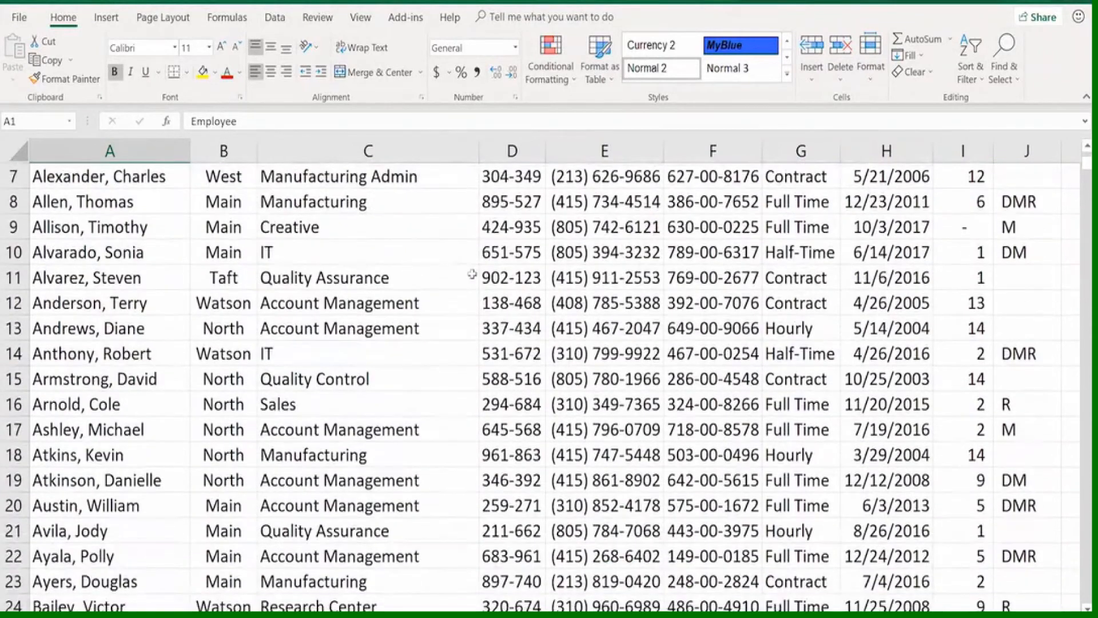
scroll(472, 275, "down", 1)
scroll(471, 275, "down", 1)
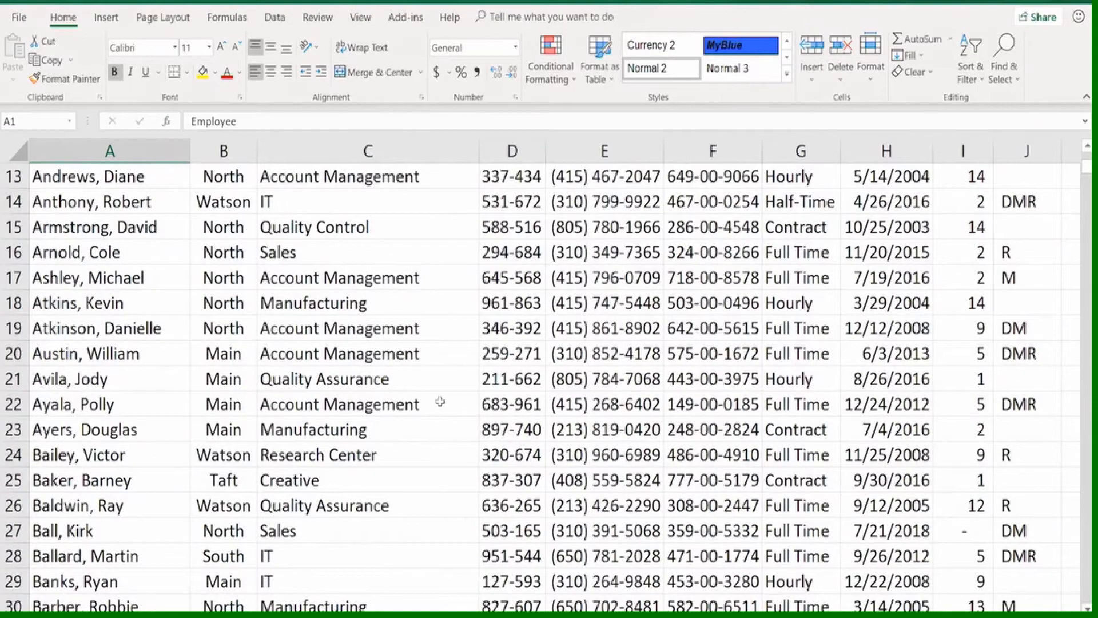
scroll(437, 395, "up", 4)
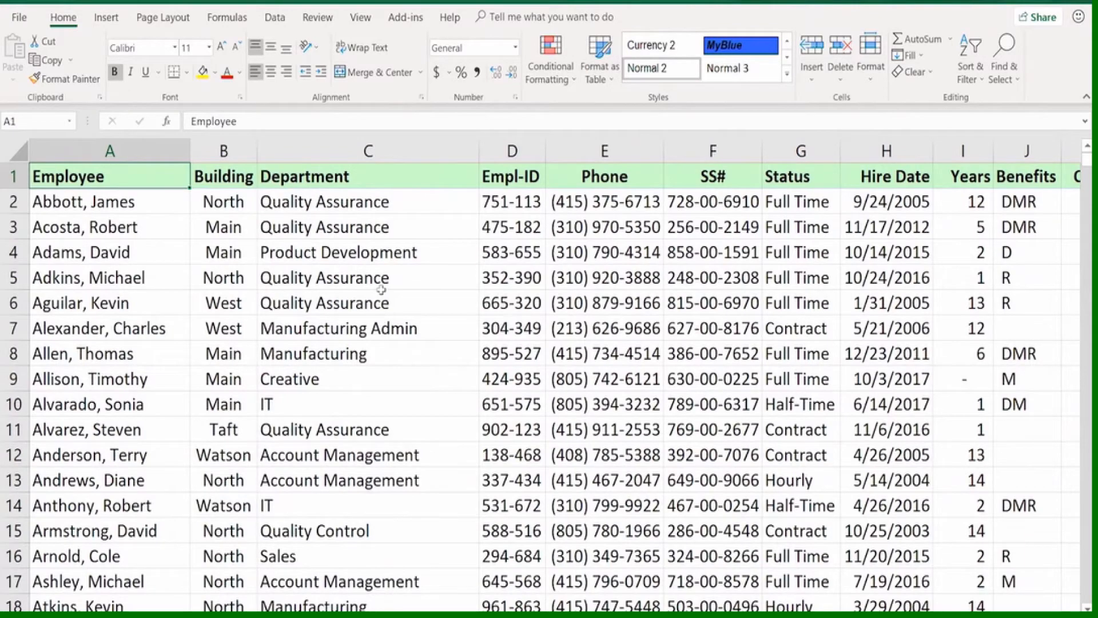
left_click(360, 18)
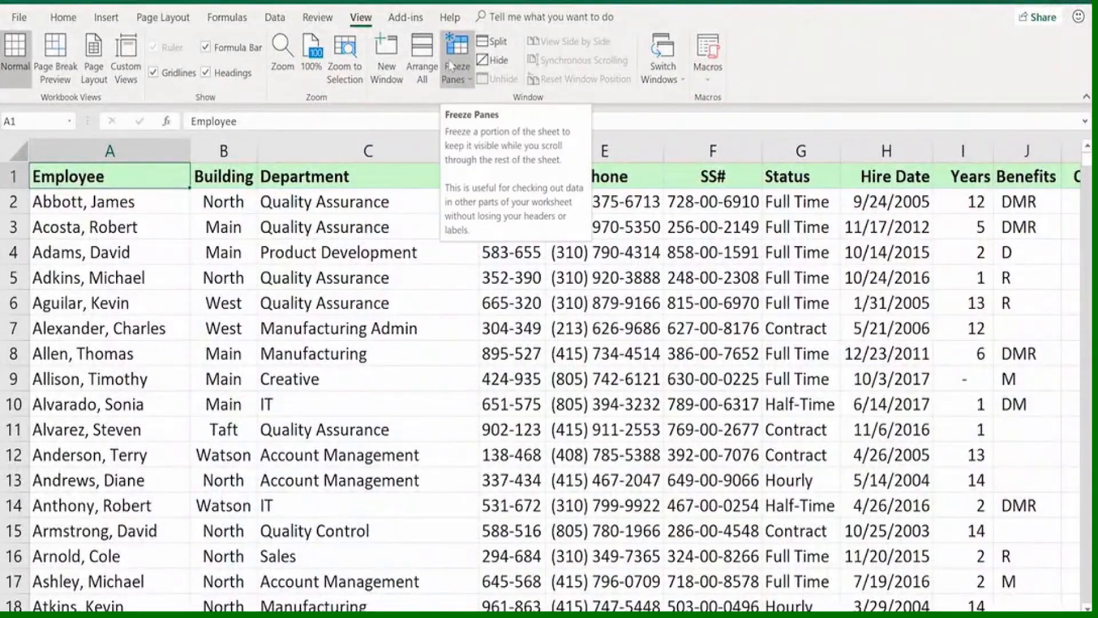
left_click(453, 66)
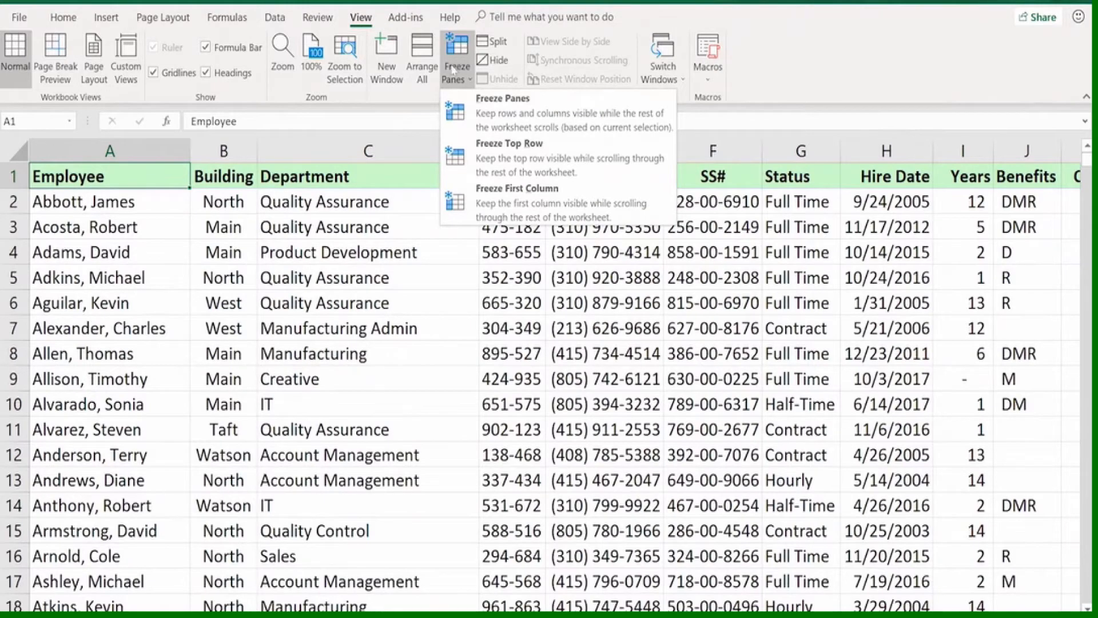
left_click(526, 146)
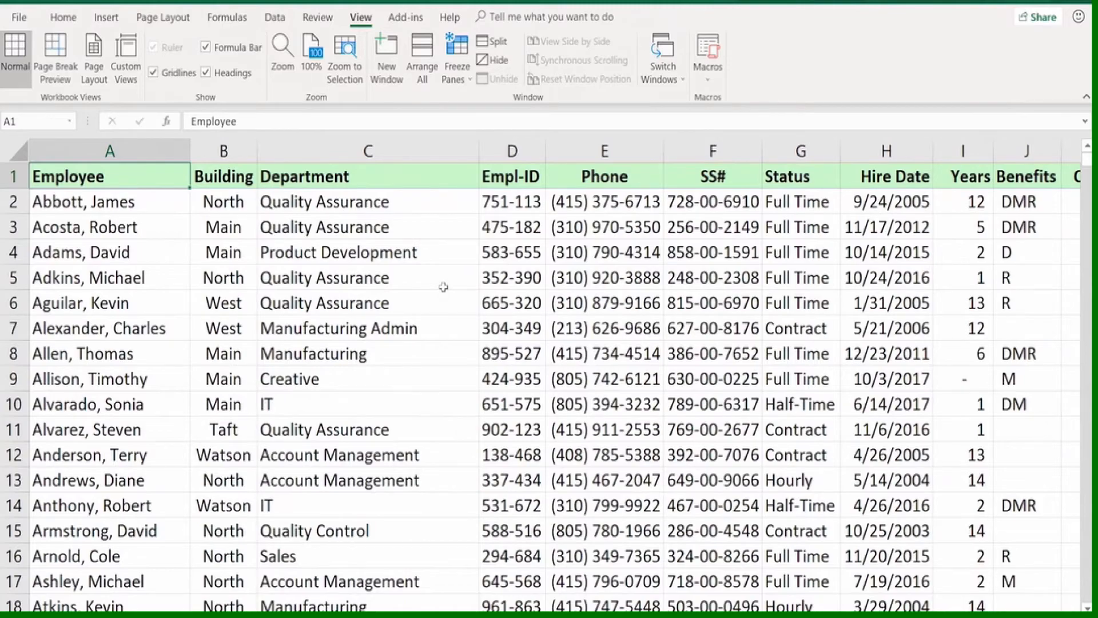
Examine the employee records further down the list with the heading row frozen, and return to the first records
scroll(444, 286, "down", 9)
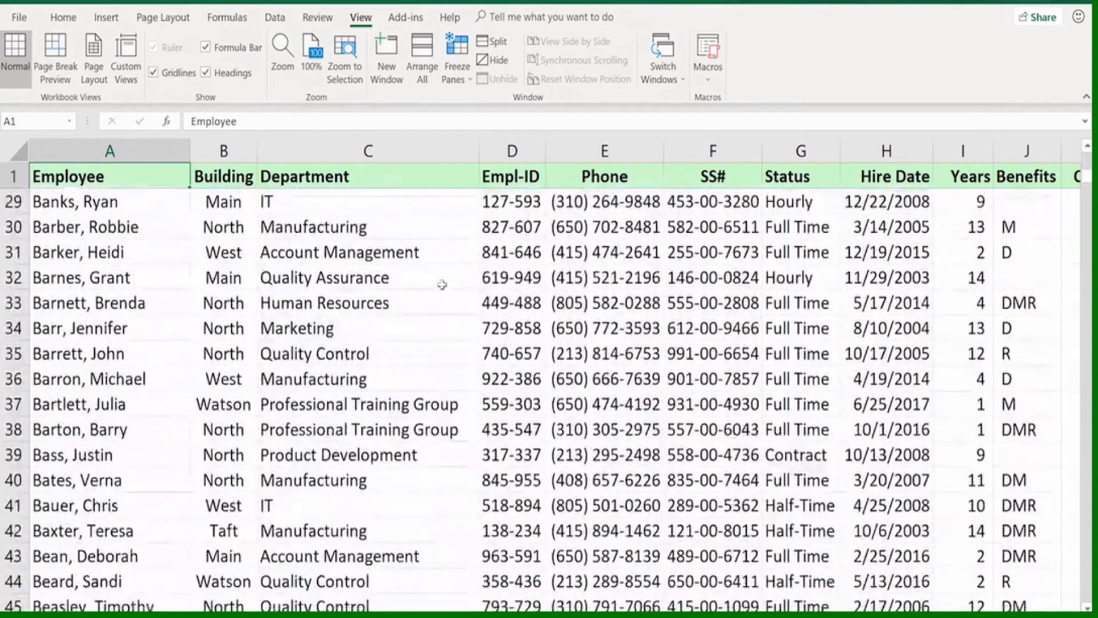
scroll(442, 285, "down", 5)
scroll(436, 381, "down", 3)
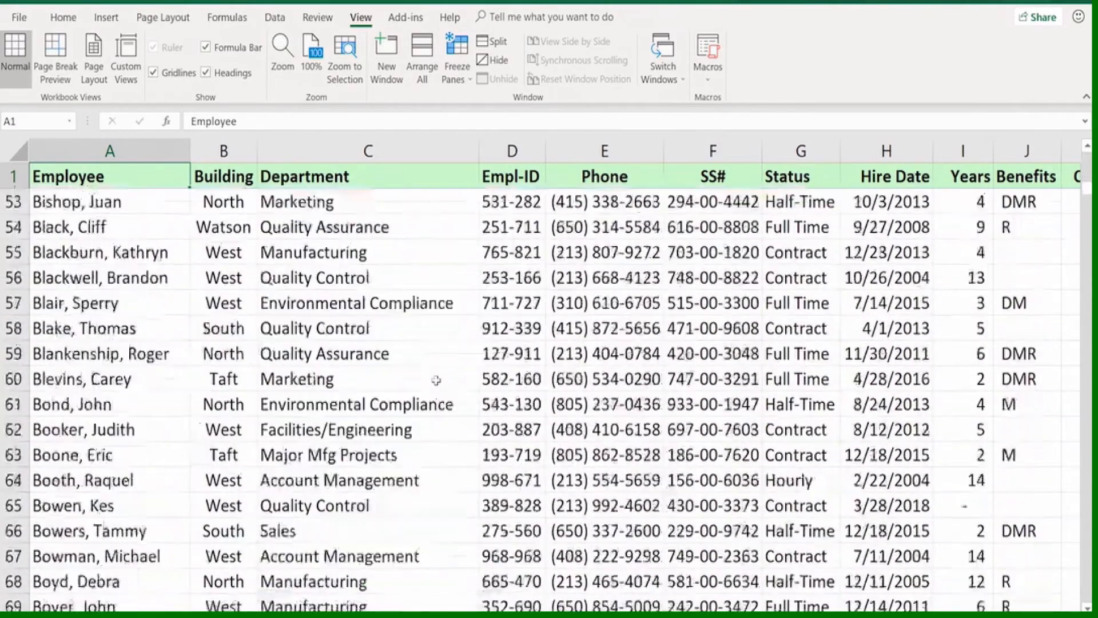
scroll(436, 377, "down", 5)
scroll(382, 339, "up", 7)
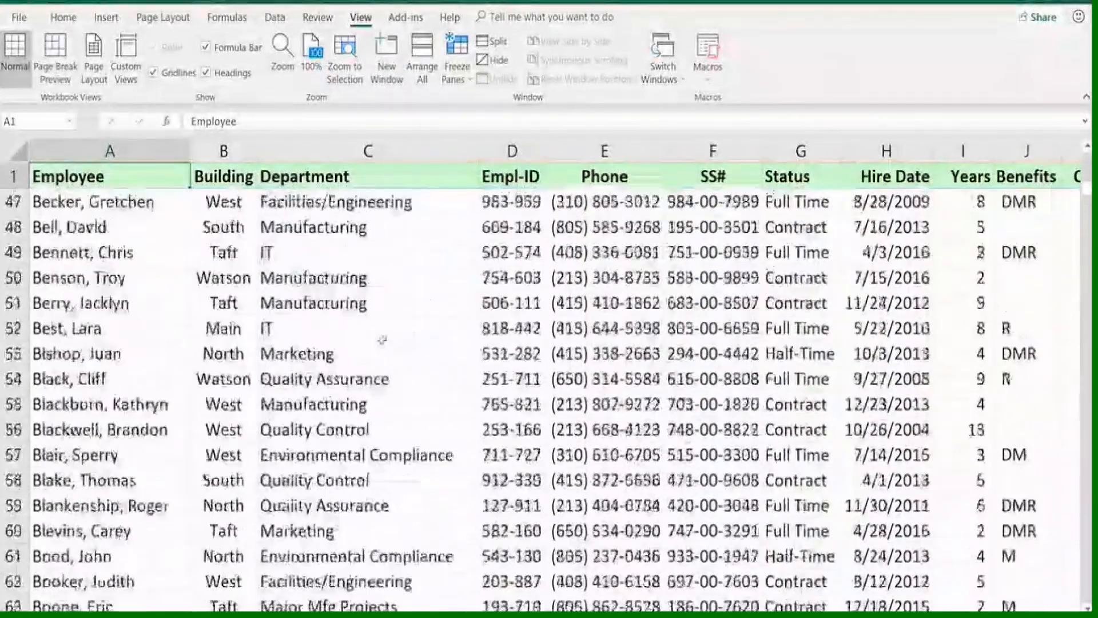
scroll(382, 340, "up", 3)
scroll(395, 329, "up", 7)
scroll(393, 329, "down", 8)
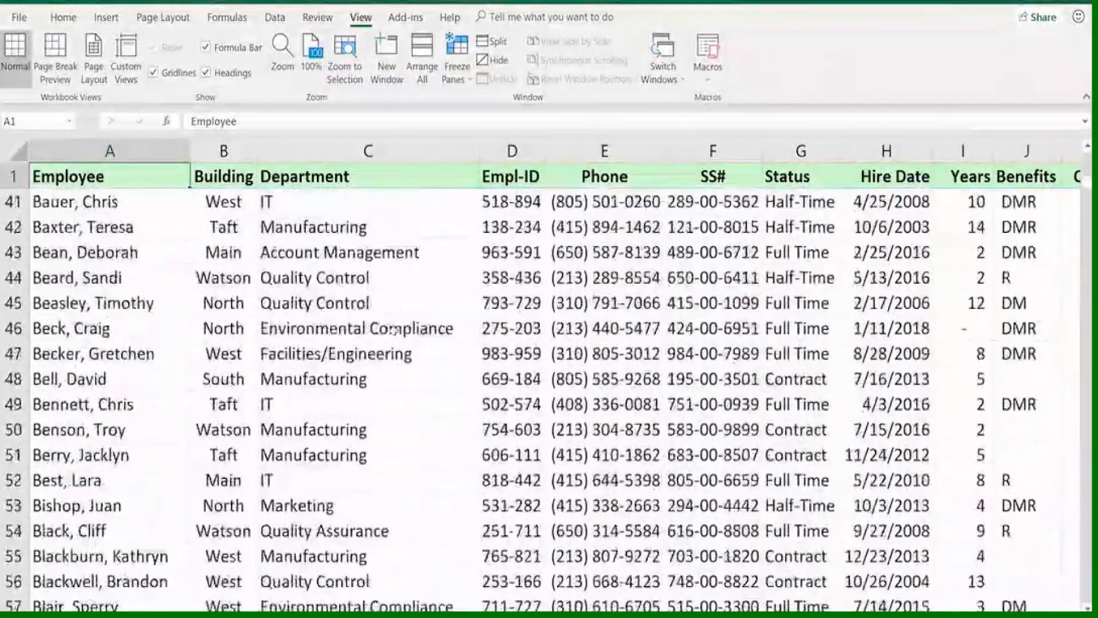
scroll(394, 330, "up", 13)
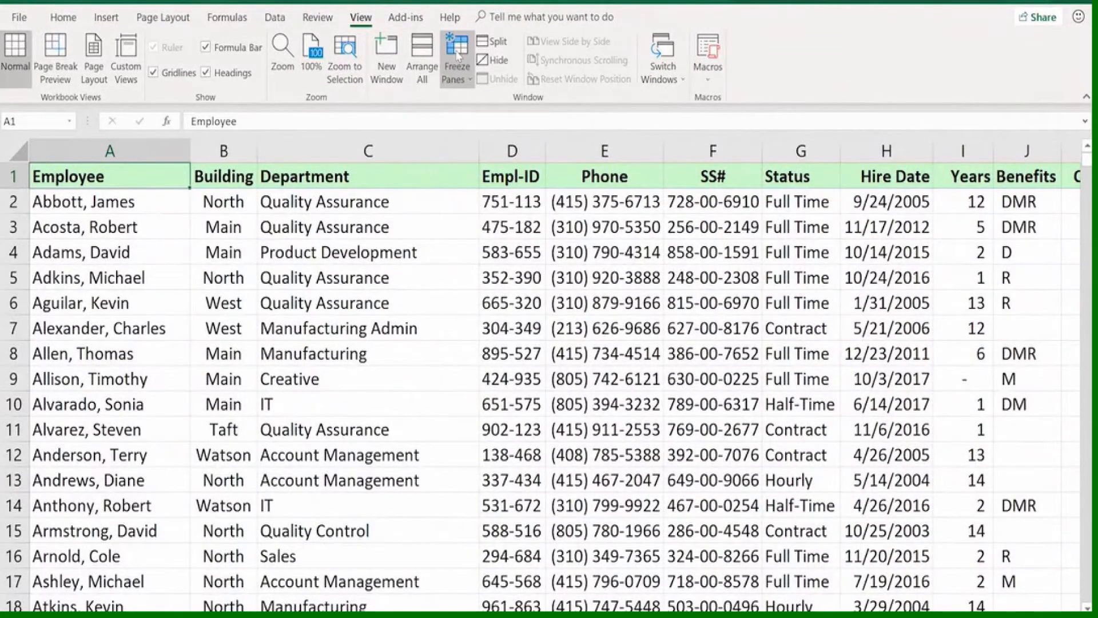
Unfreeze the top row and examine the employee list's columns across to NewComp
left_click(459, 55)
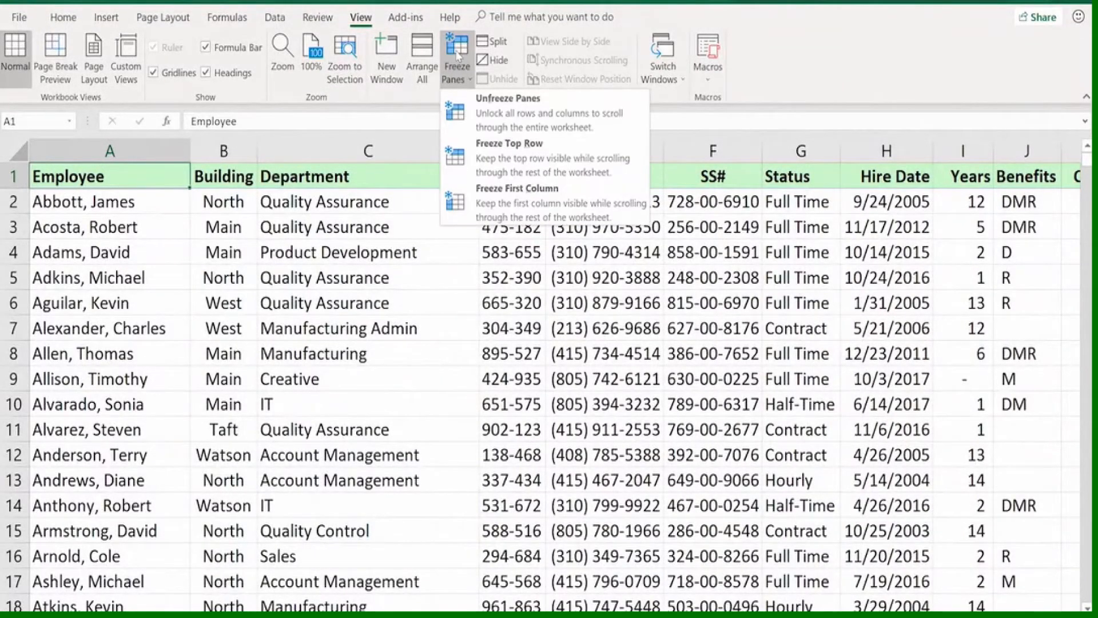
left_click(485, 105)
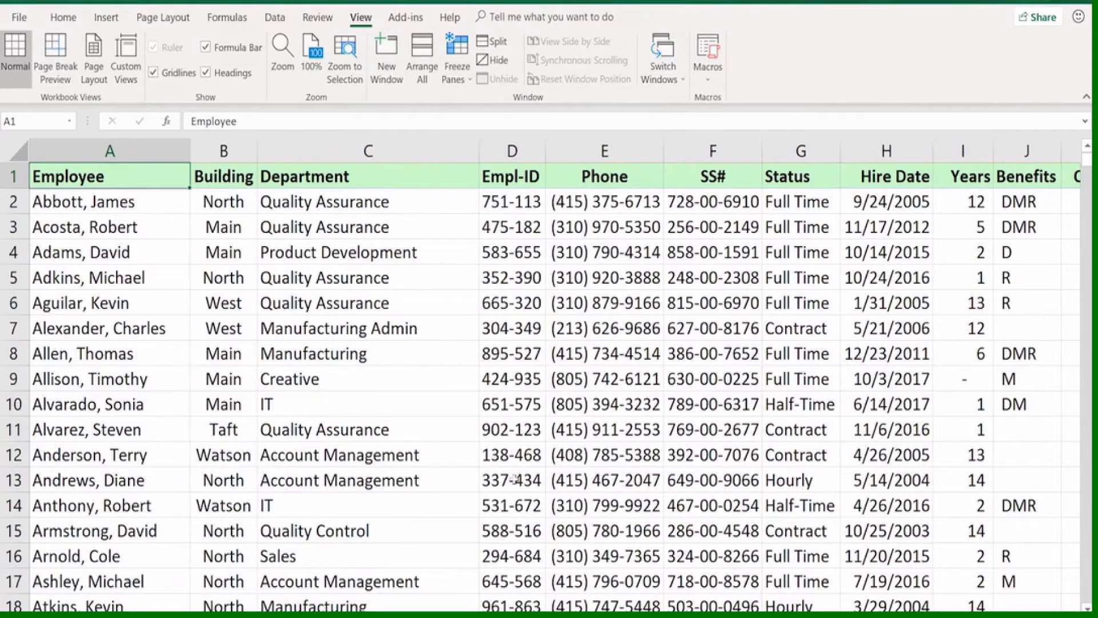
scroll(475, 529, "right", 3)
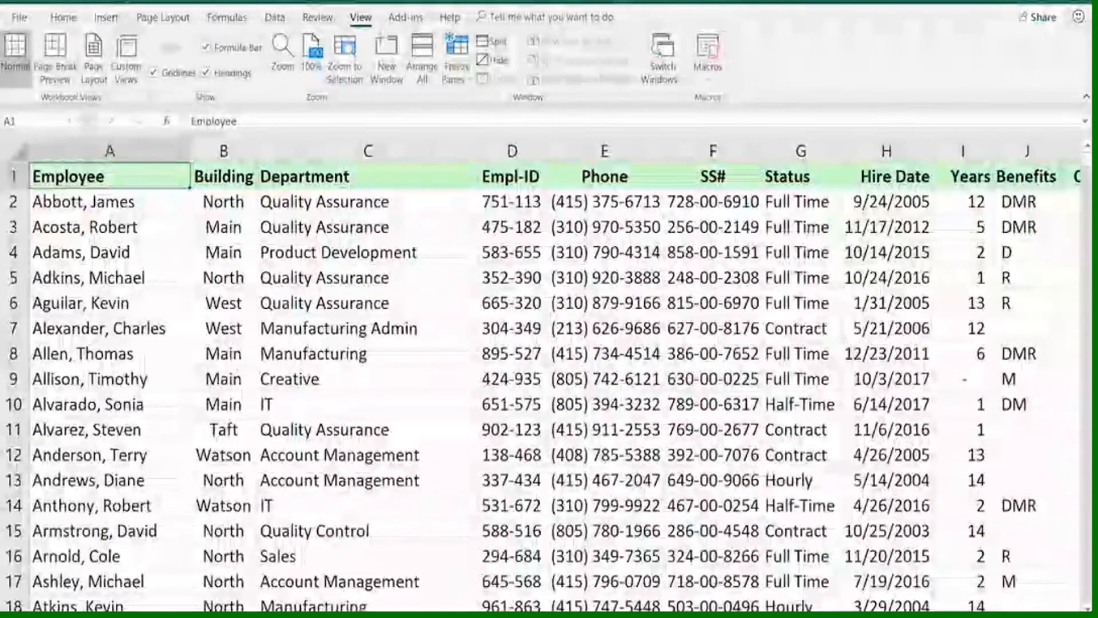
scroll(555, 386, "right", 4)
scroll(554, 386, "left", 4)
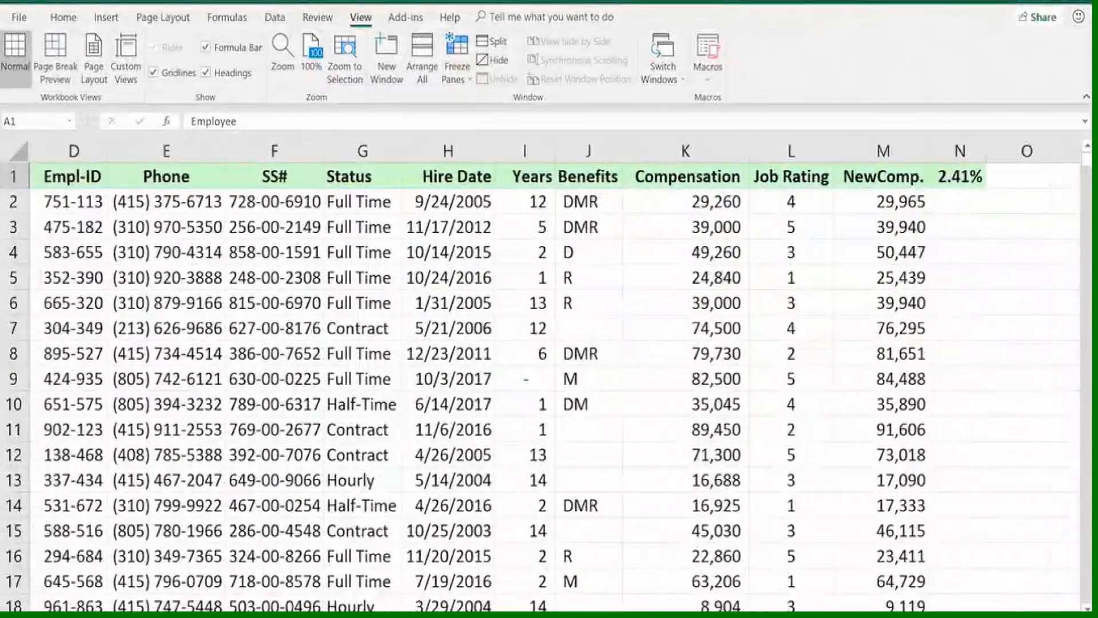
scroll(549, 372, "left", 1)
scroll(549, 372, "right", 3)
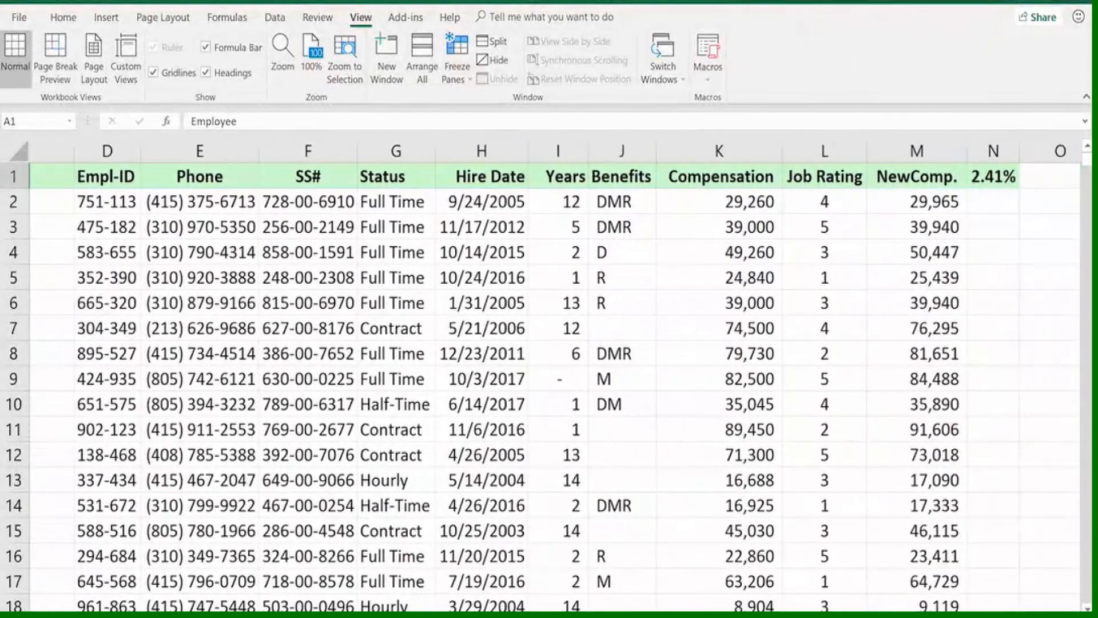
scroll(549, 372, "left", 4)
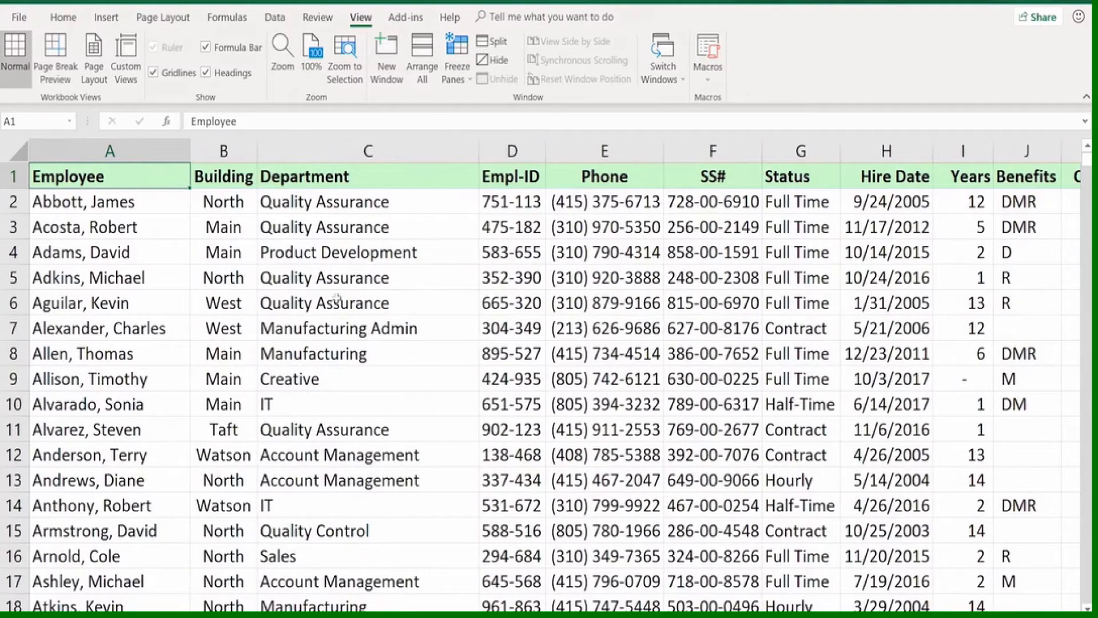
Freeze the first column of the employee list and check the Employee column against the columns further across
left_click(444, 281)
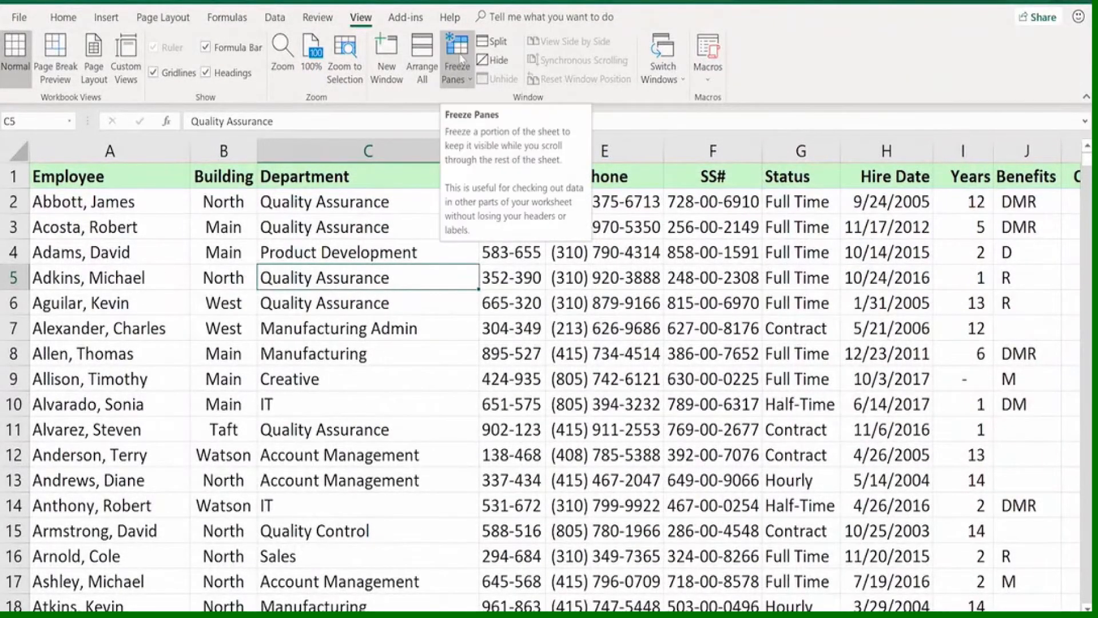
left_click(459, 59)
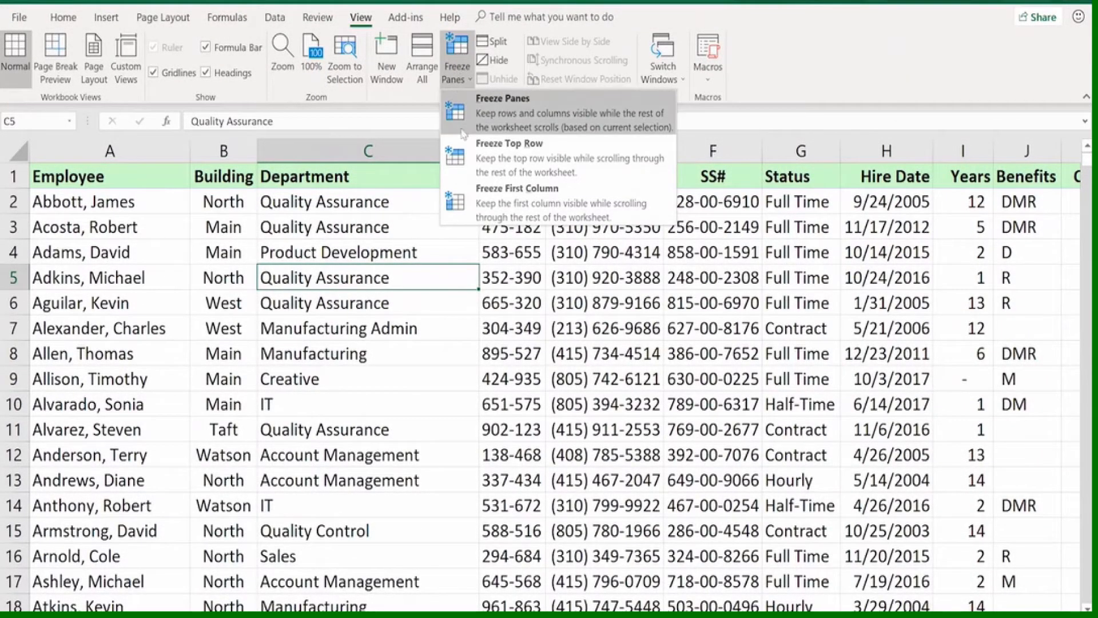
left_click(487, 197)
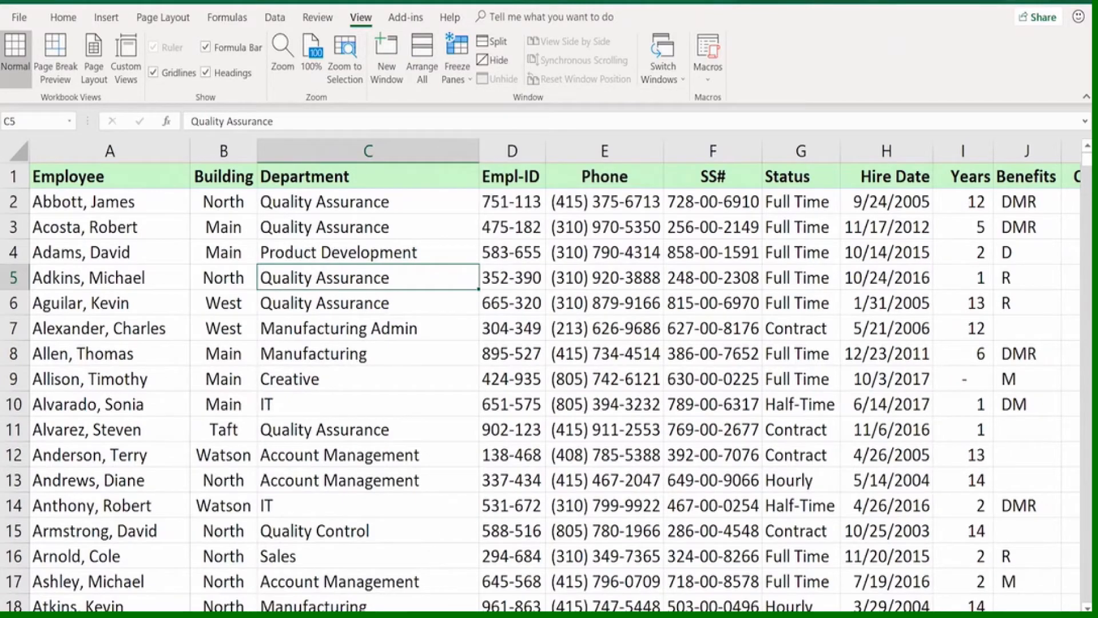
scroll(636, 374, "right", 6)
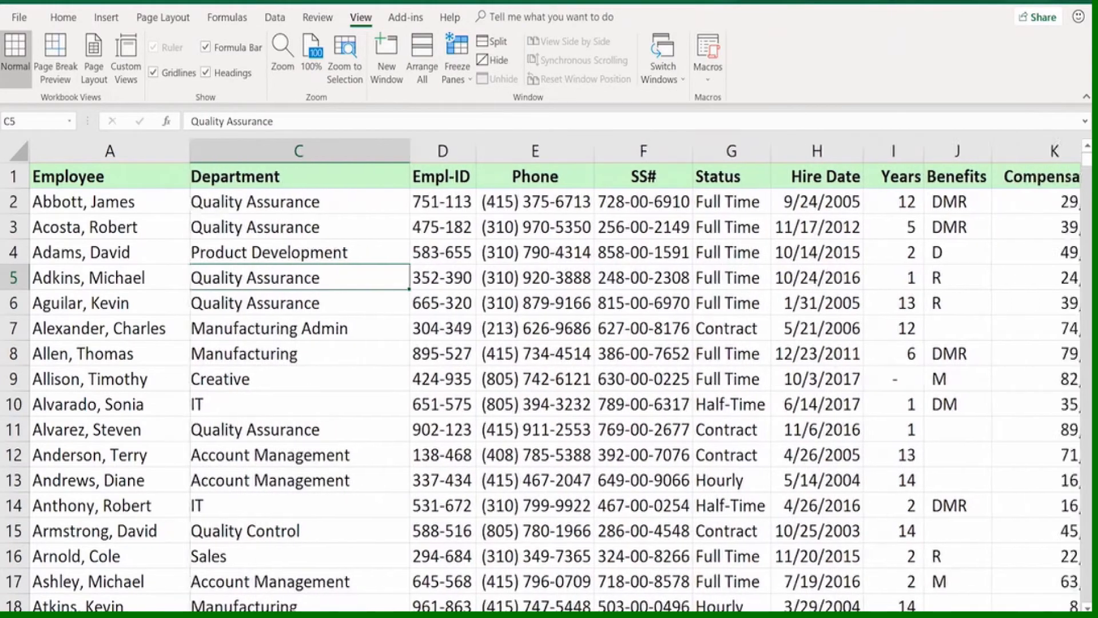
scroll(635, 375, "left", 6)
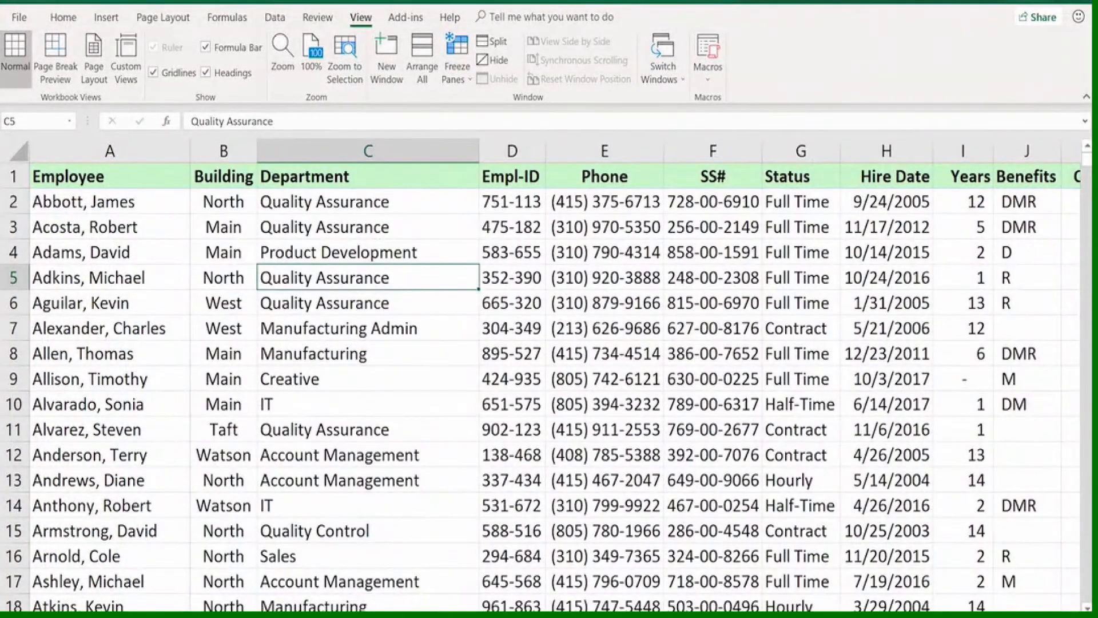
scroll(636, 375, "right", 8)
scroll(635, 374, "left", 8)
Unfreeze the first column and review the available freeze options without applying one
left_click(463, 54)
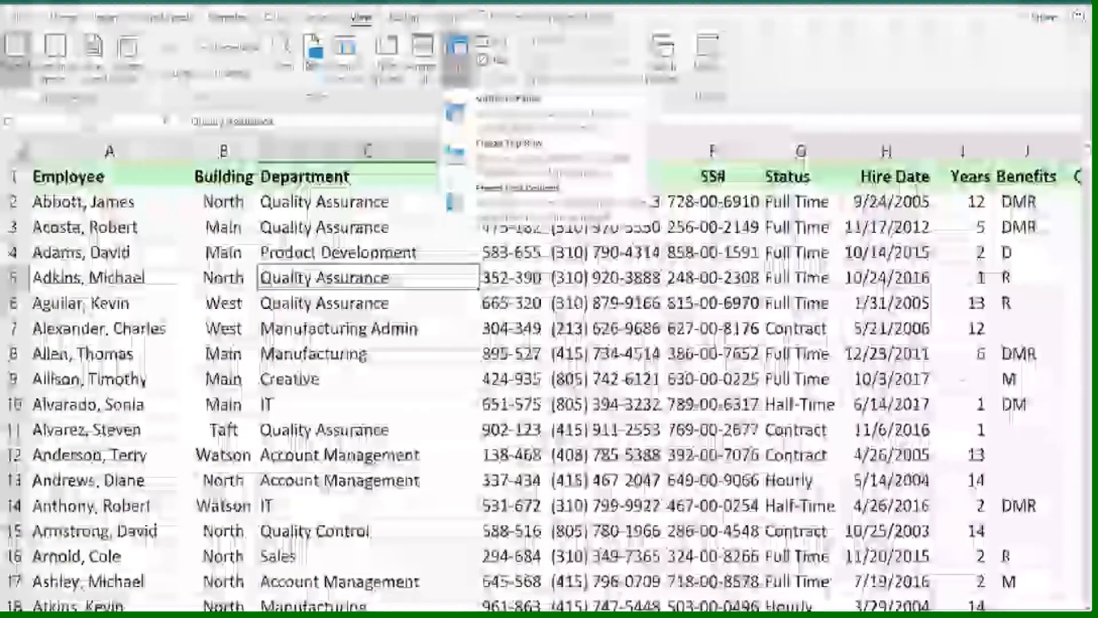
left_click(490, 118)
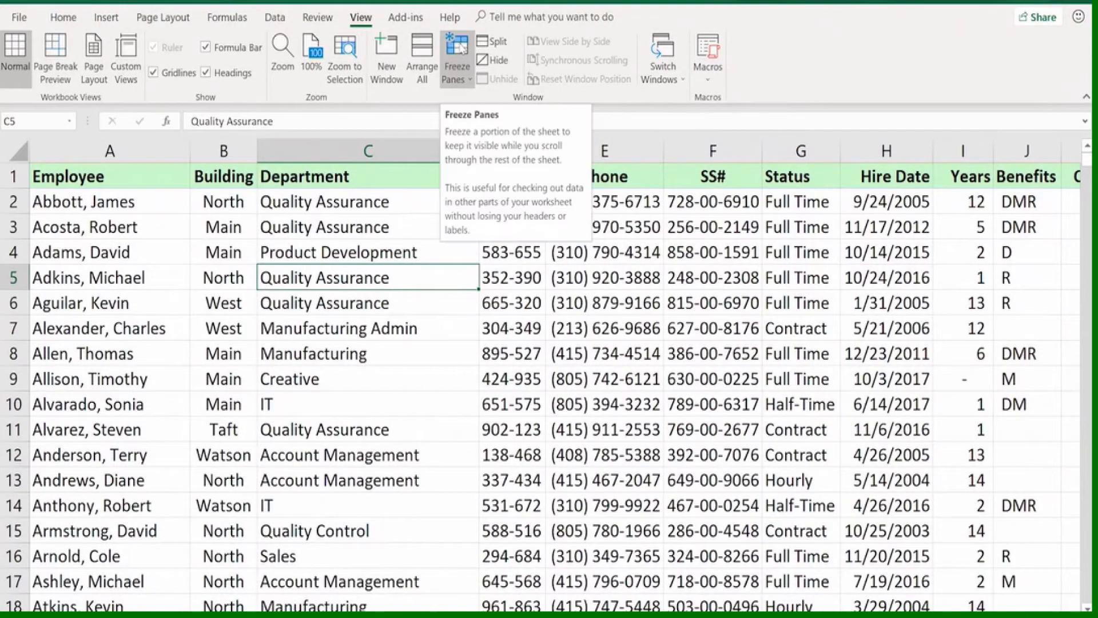
left_click(461, 53)
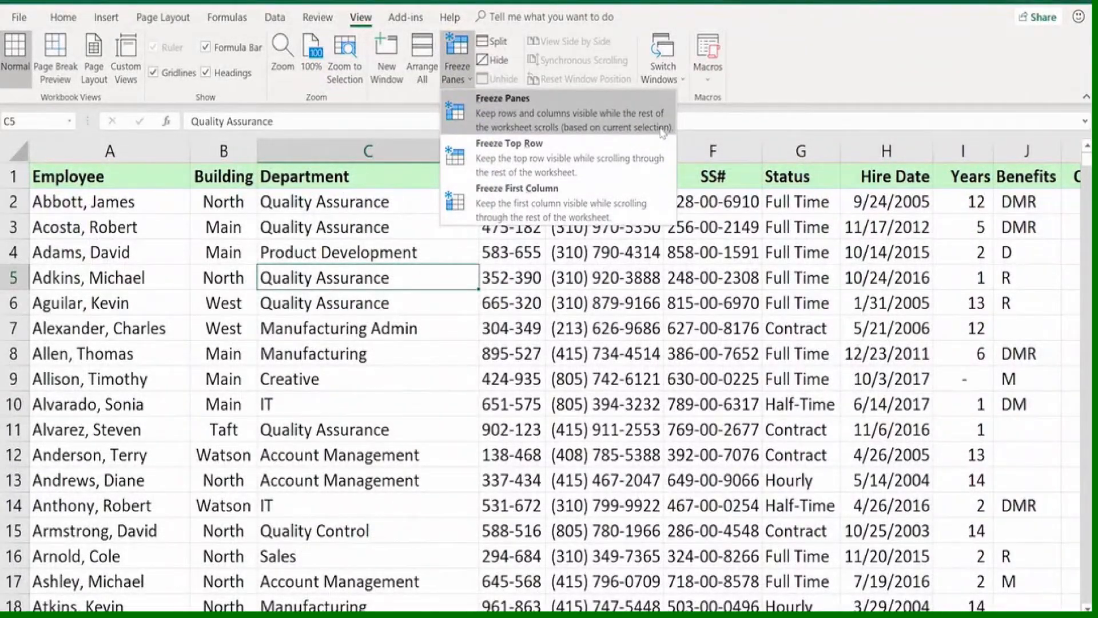
left_click(775, 50)
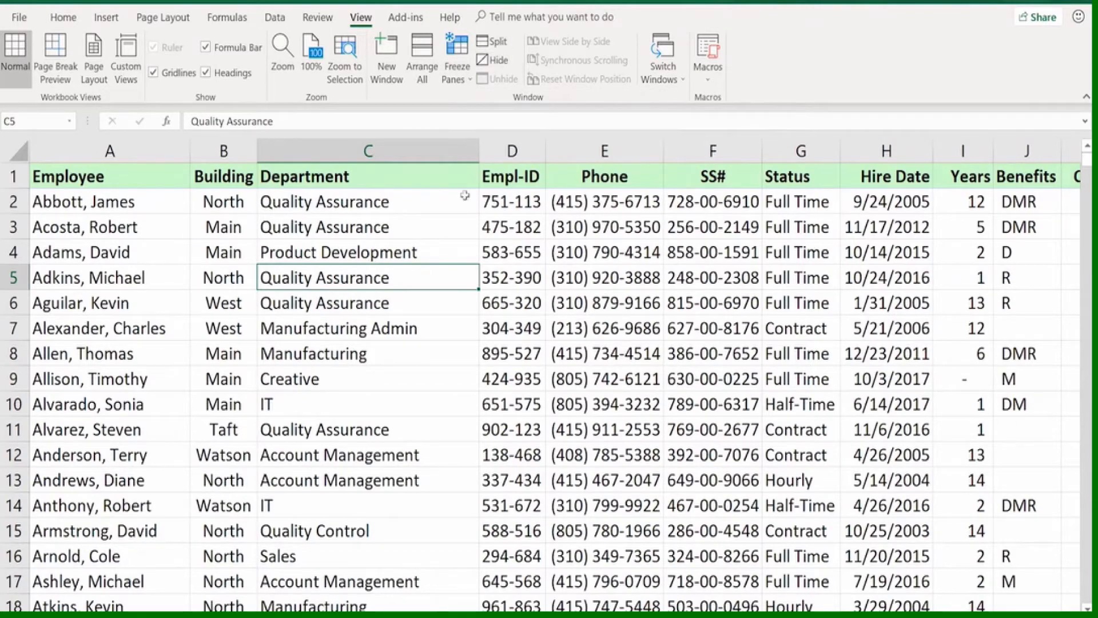
Freeze the heading row and the Employee column together by freezing panes at cell B2
left_click(290, 225)
left_click(295, 255)
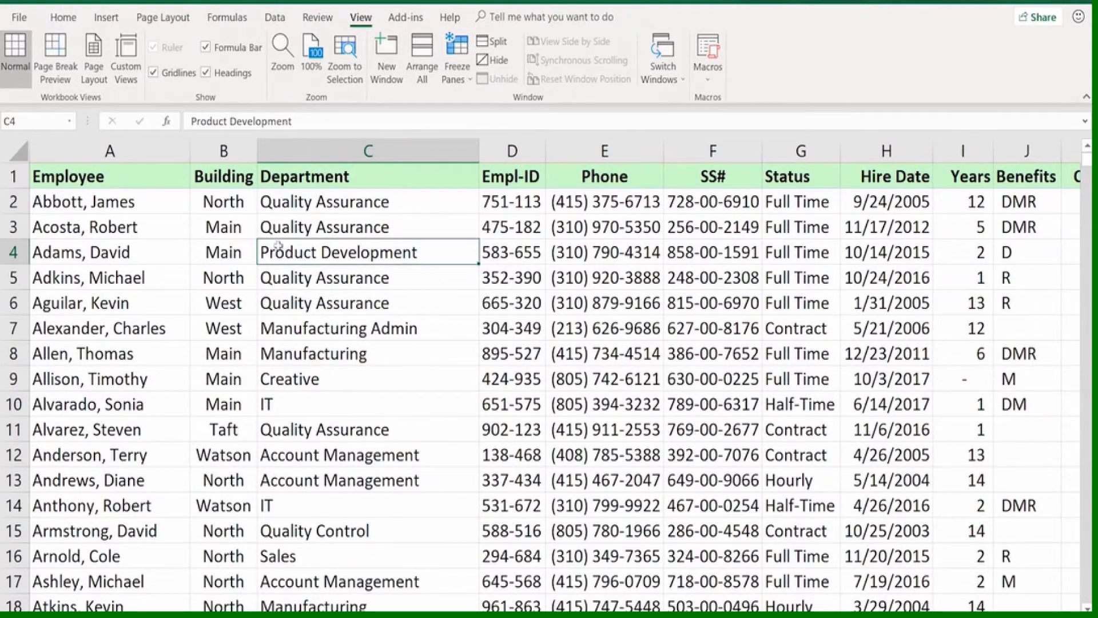
left_click(230, 200)
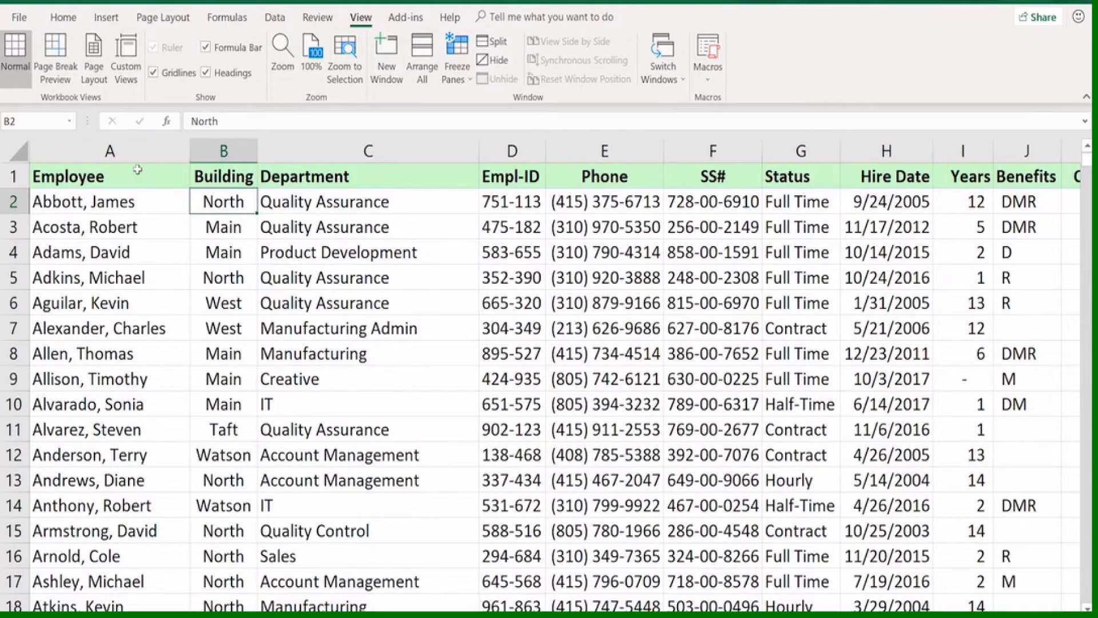
left_click(294, 201)
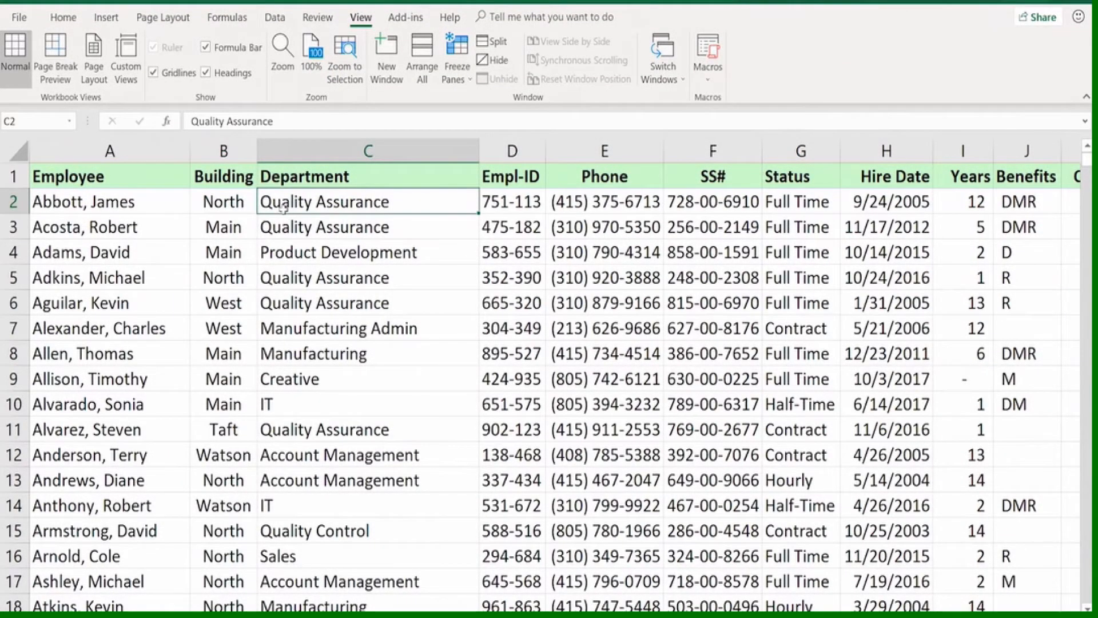
left_click(239, 202)
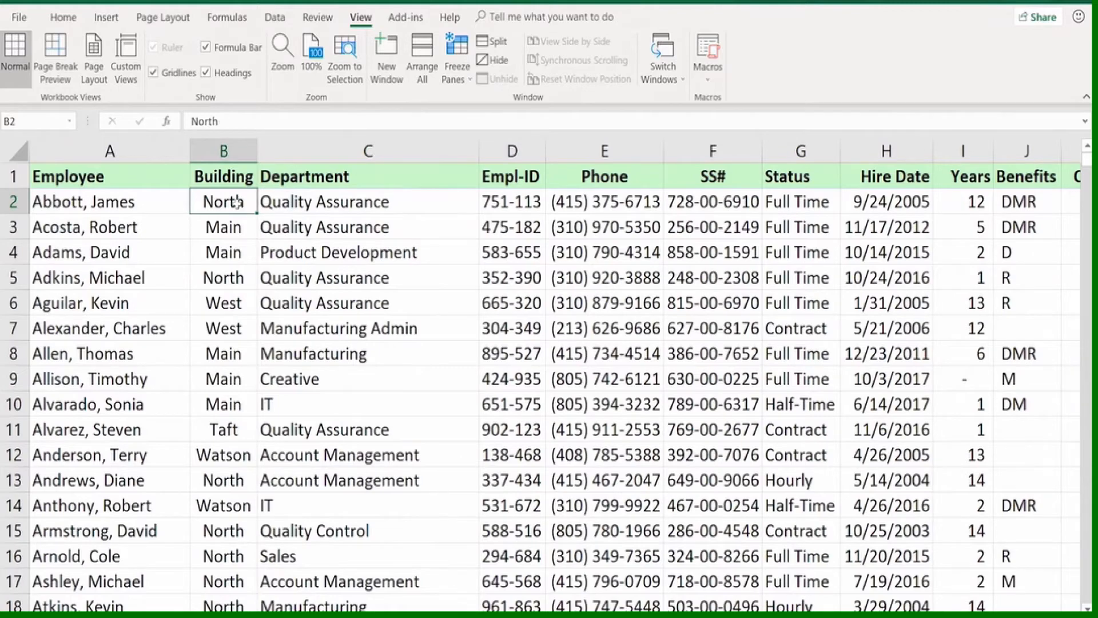
left_click(456, 56)
left_click(479, 106)
Check the employee list down the rows and across to the NewComp. column with the heading row and Employee column frozen
scroll(393, 385, "down", 9)
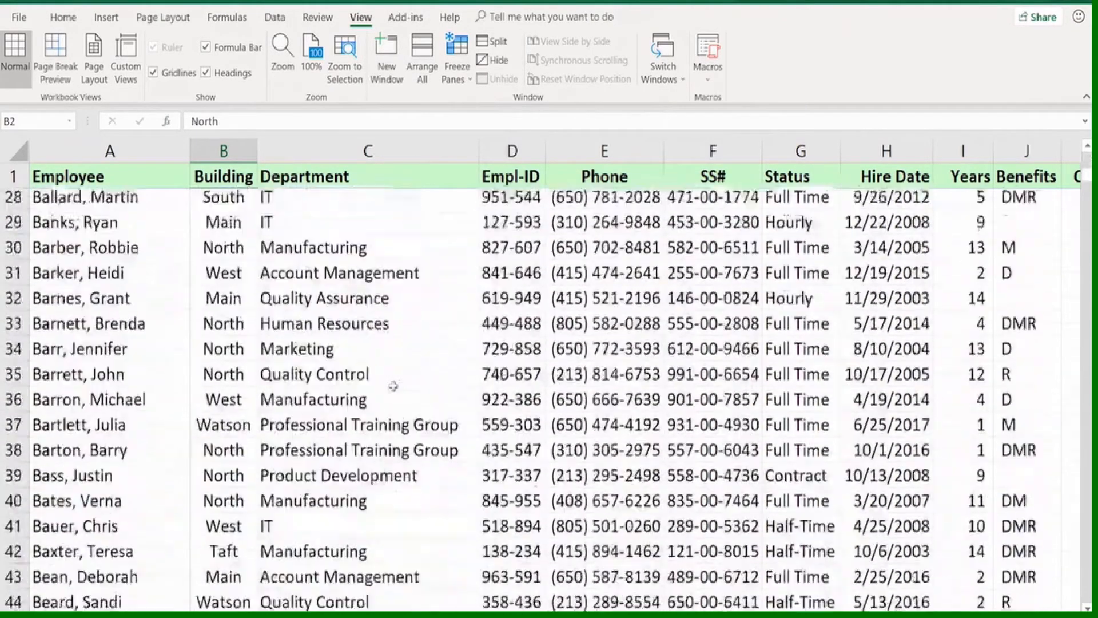
scroll(392, 384, "up", 9)
scroll(394, 383, "down", 6)
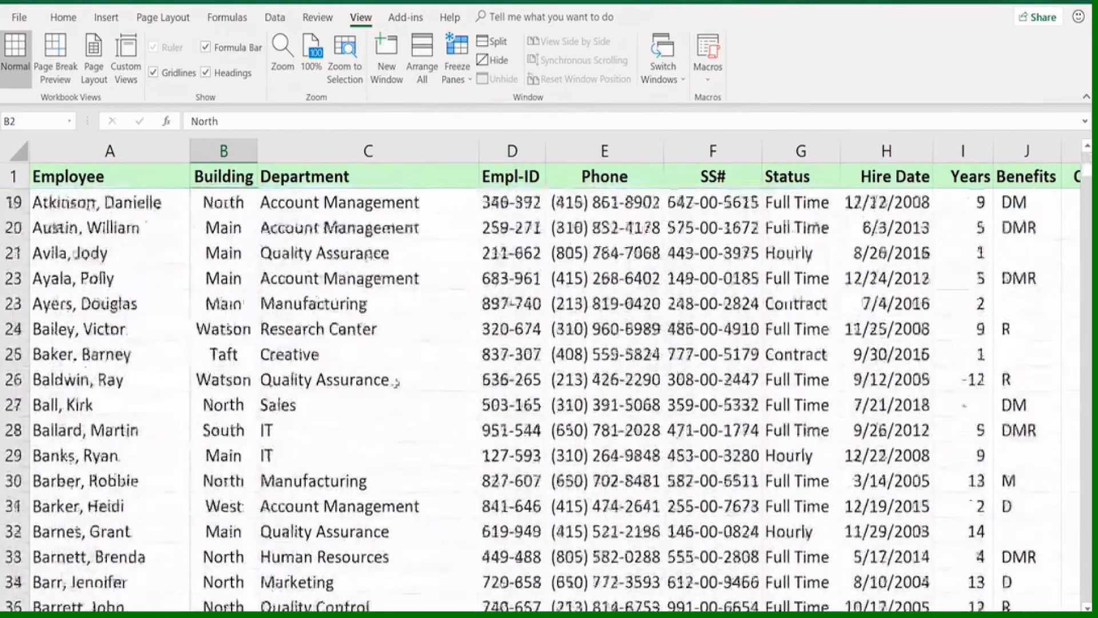
scroll(396, 382, "up", 6)
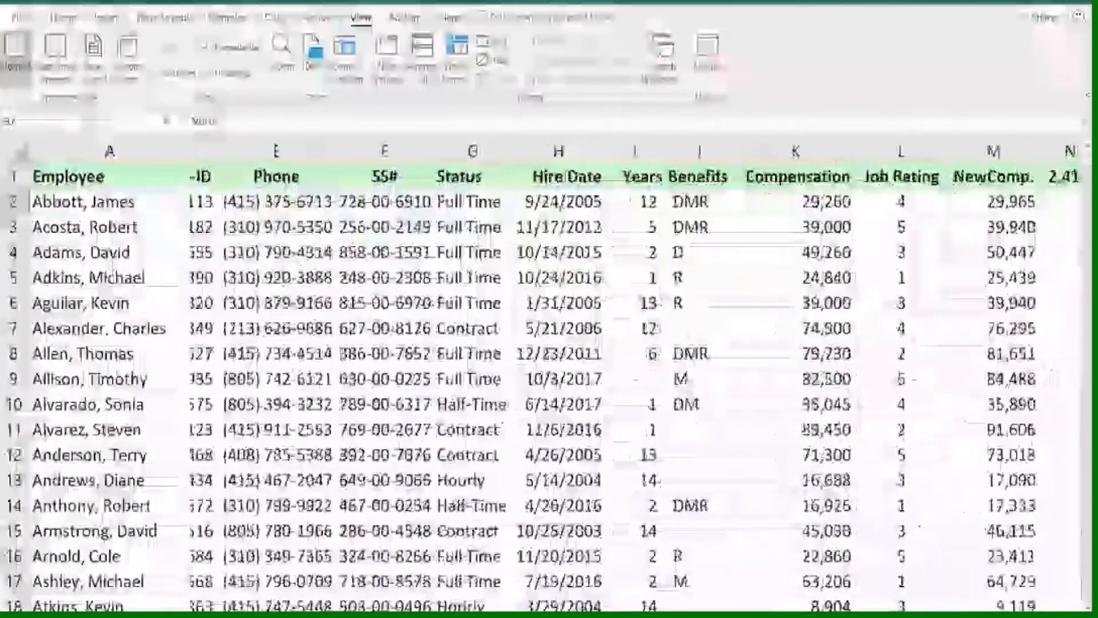
scroll(634, 383, "right", 4)
scroll(635, 384, "left", 7)
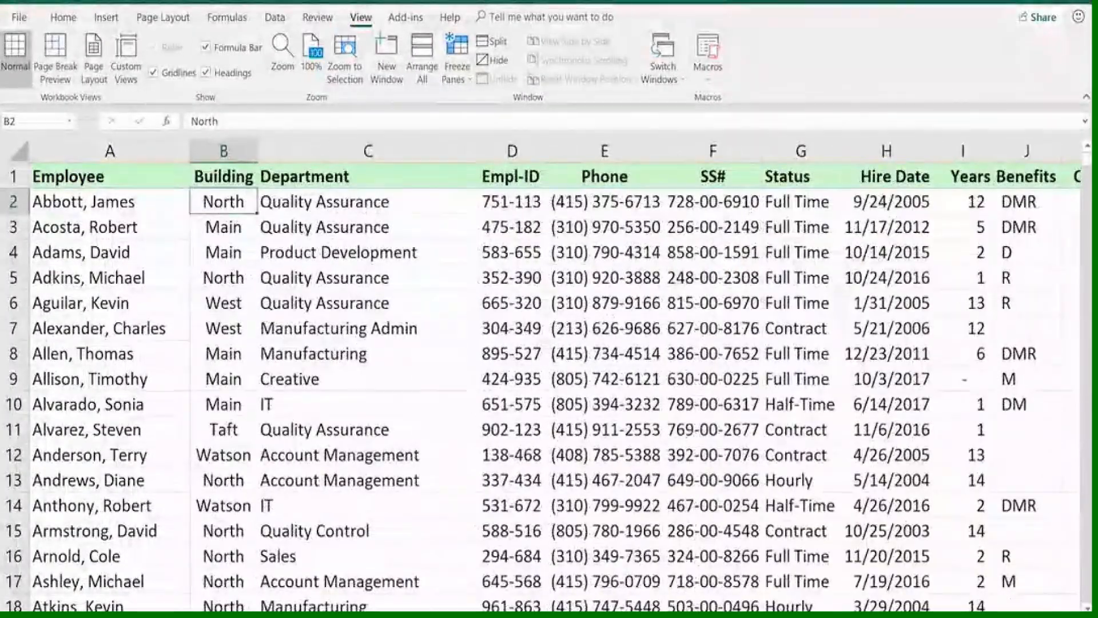
scroll(624, 377, "right", 7)
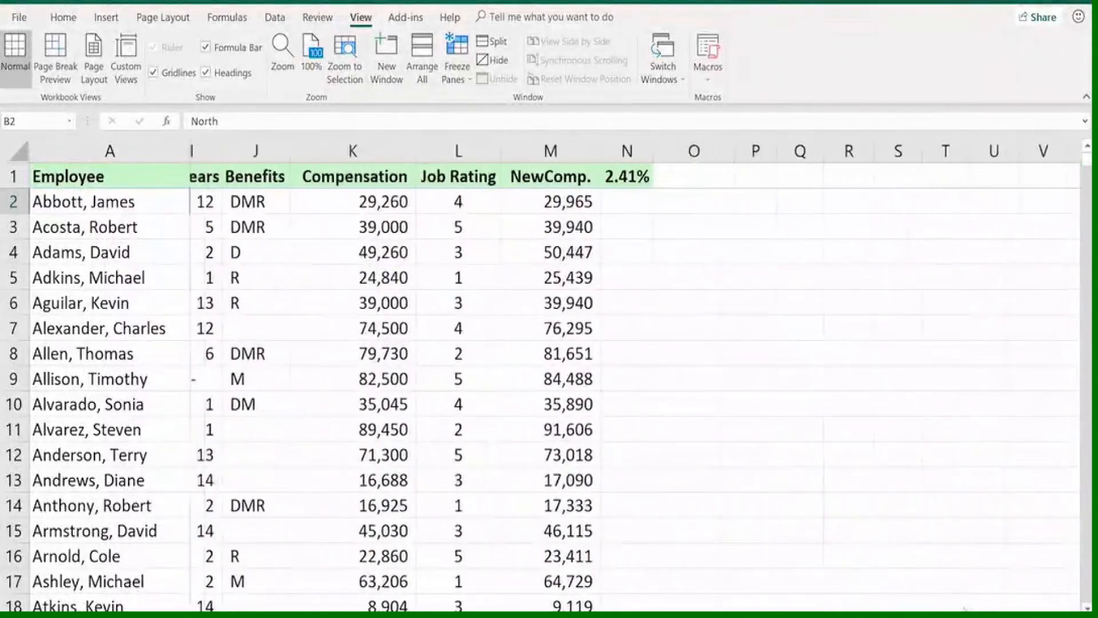
scroll(635, 383, "left", 7)
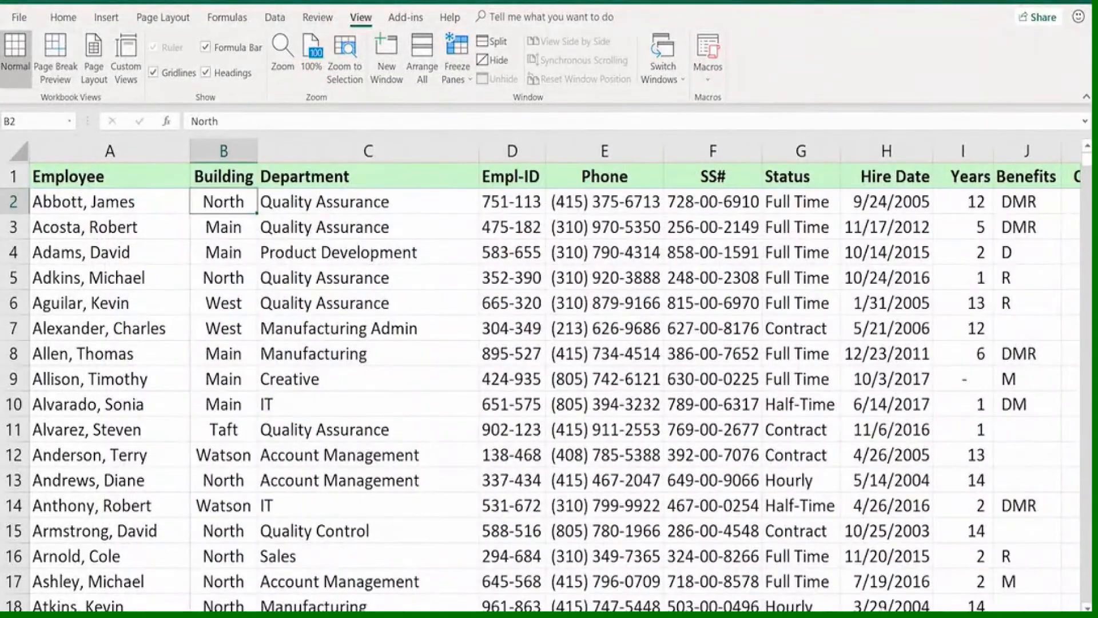
scroll(898, 607, "right", 2)
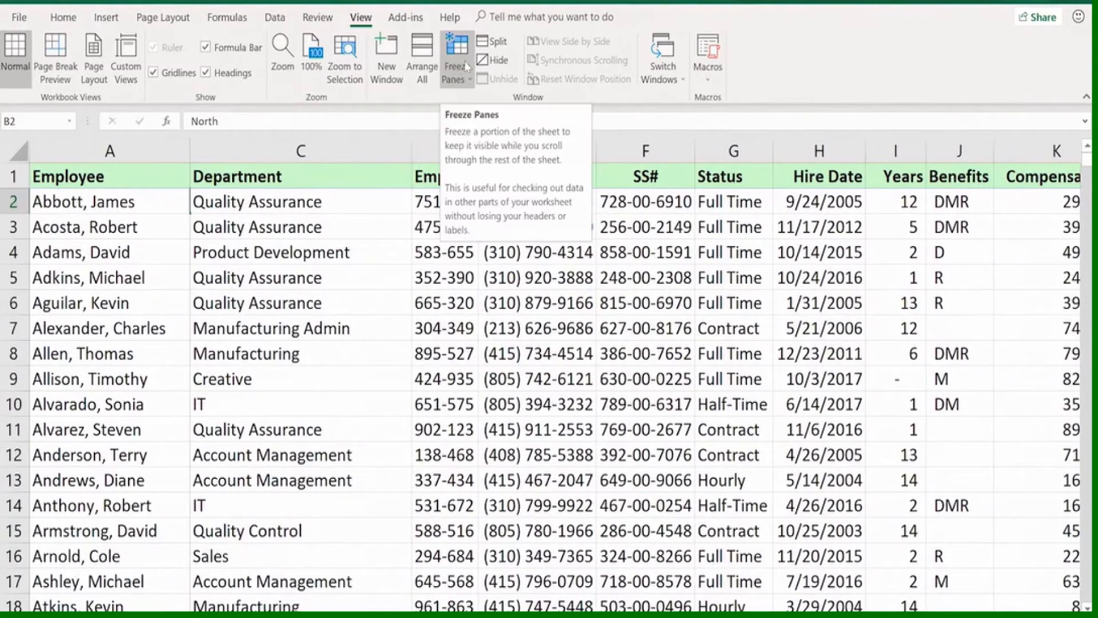
left_click(383, 203)
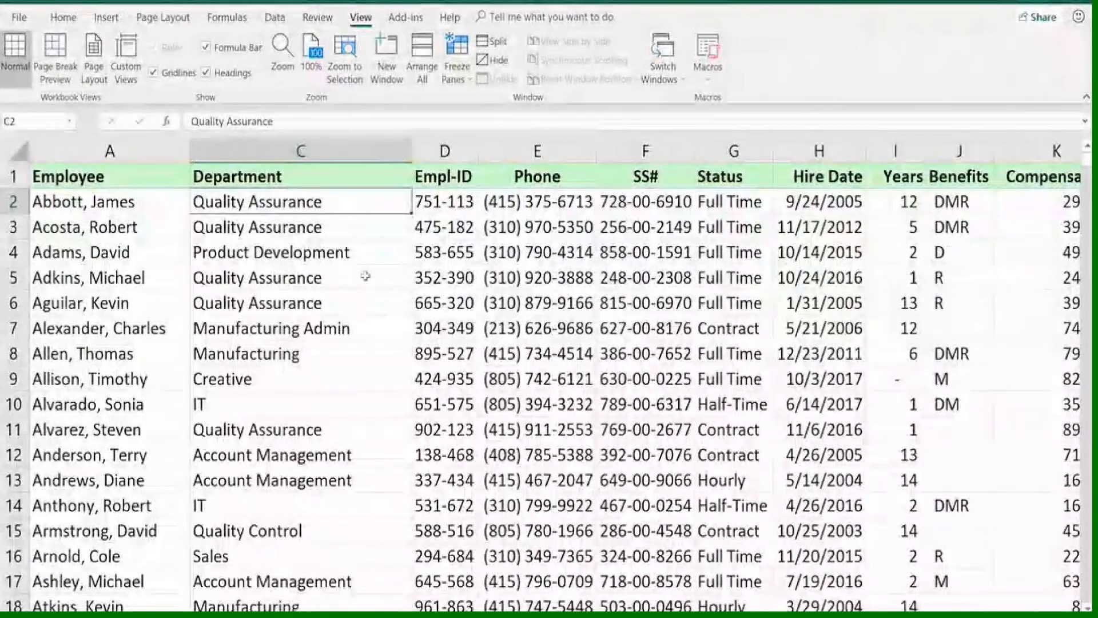
left_click(366, 277)
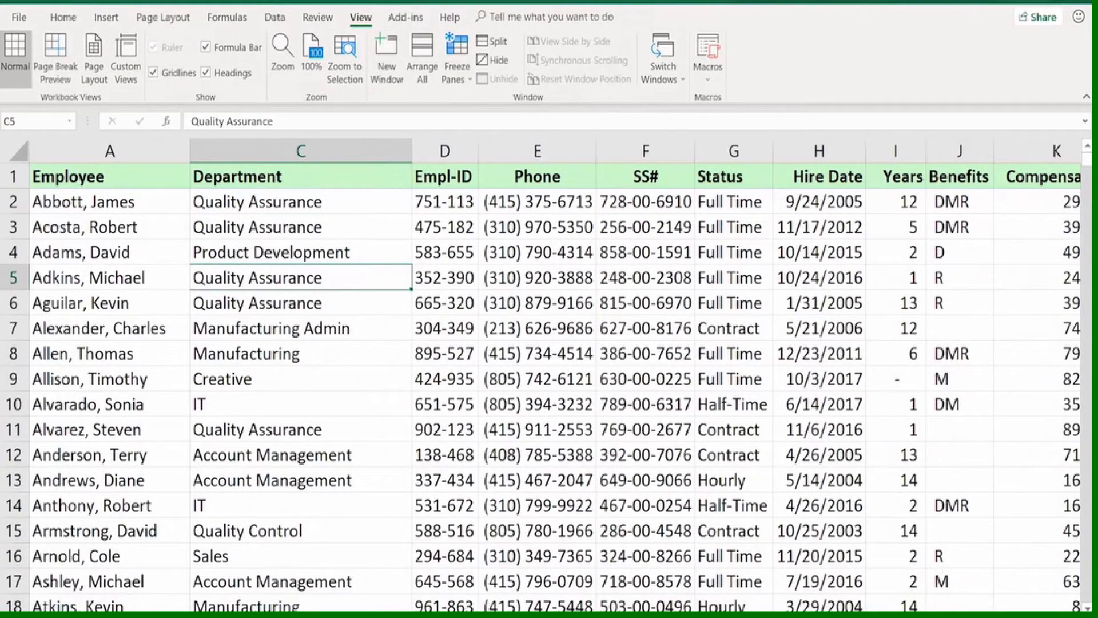
scroll(635, 378, "left", 1)
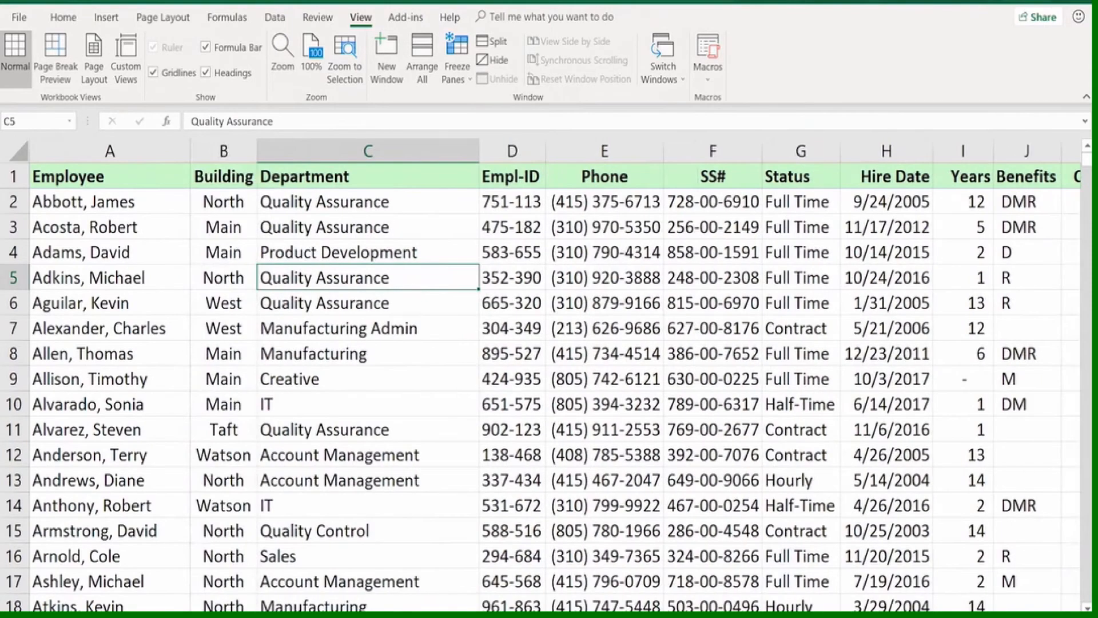
left_click(412, 232)
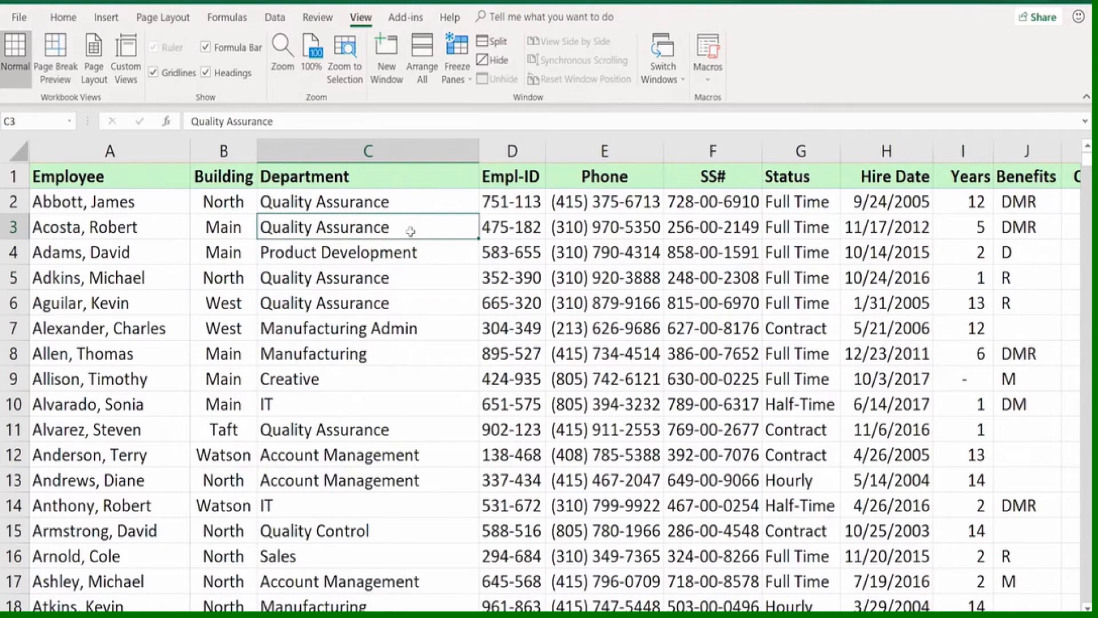
left_click(398, 276)
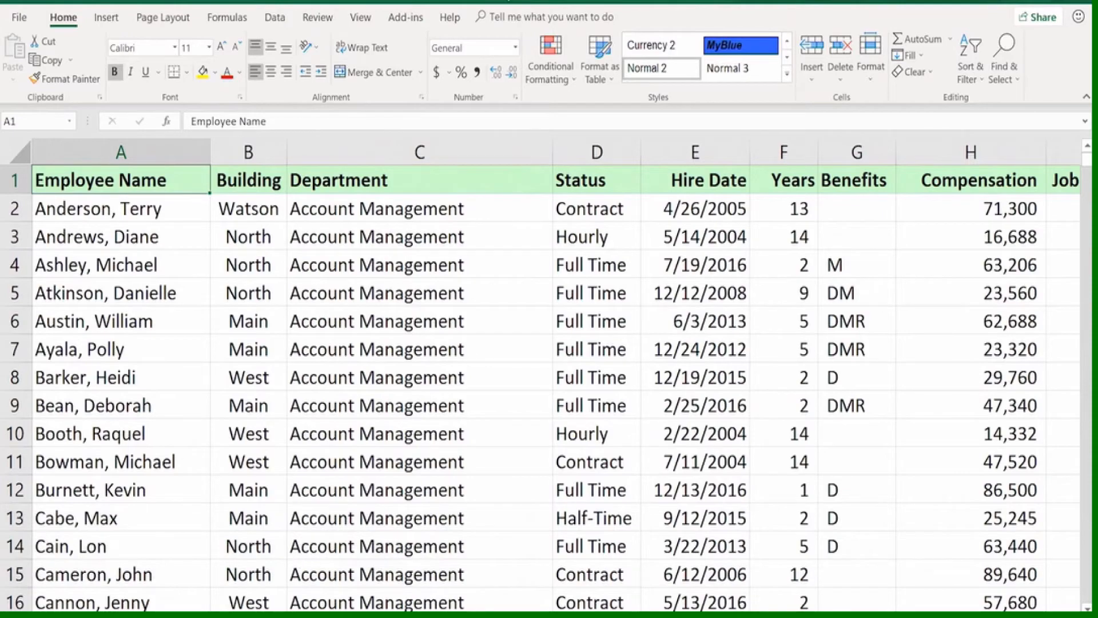
Examine the list sorted by department from the Account Management rows down to Admin Training, and return to the heading row
scroll(476, 299, "down", 15)
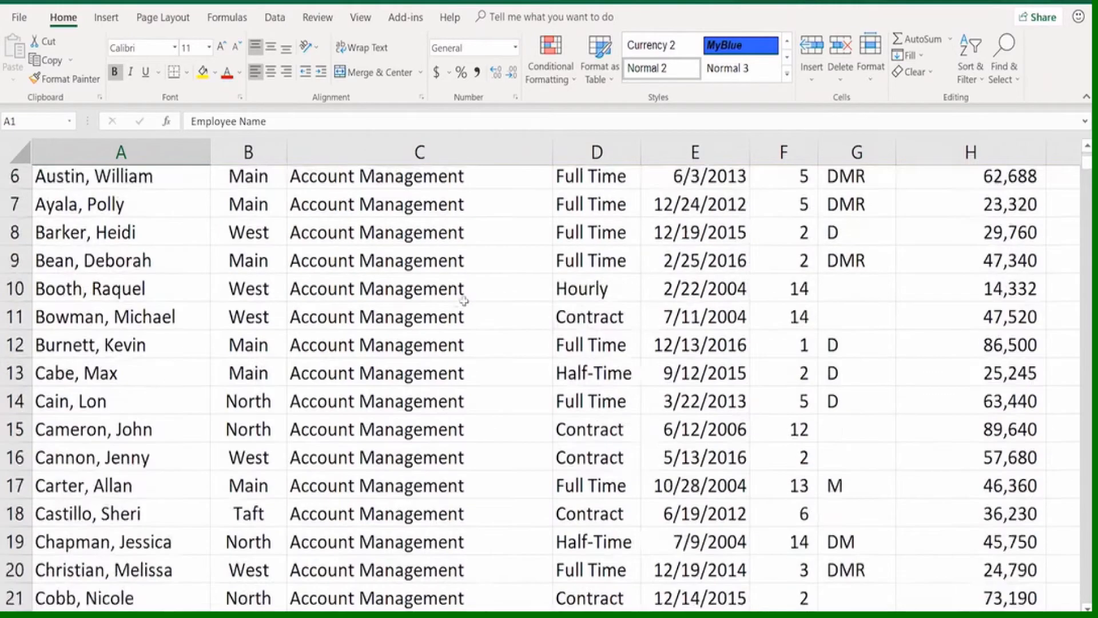
scroll(464, 332, "down", 12)
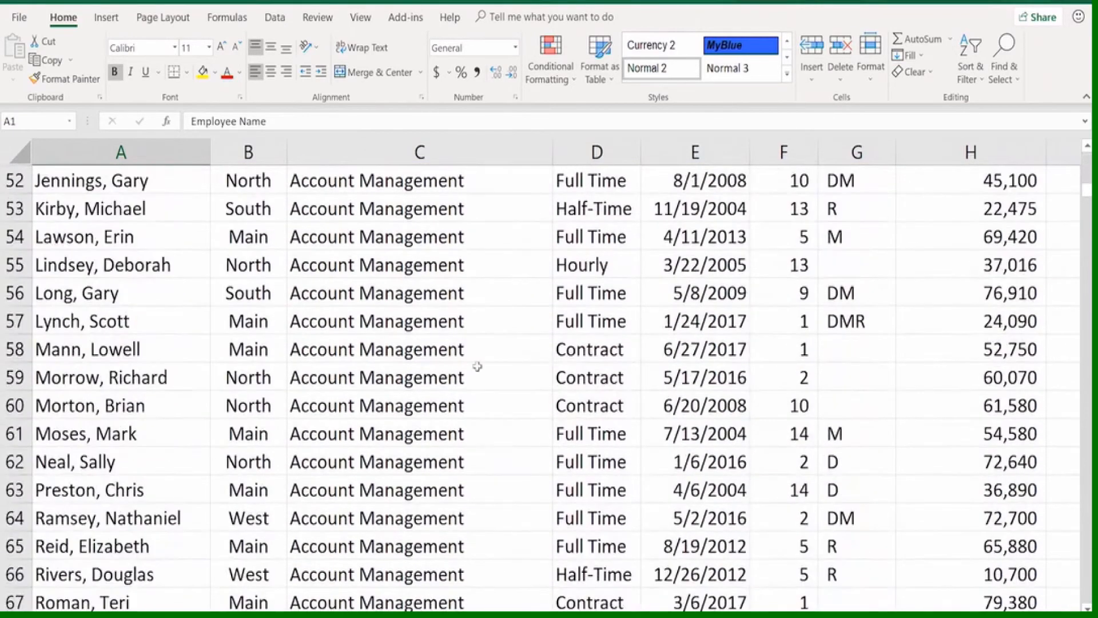
scroll(487, 369, "down", 4)
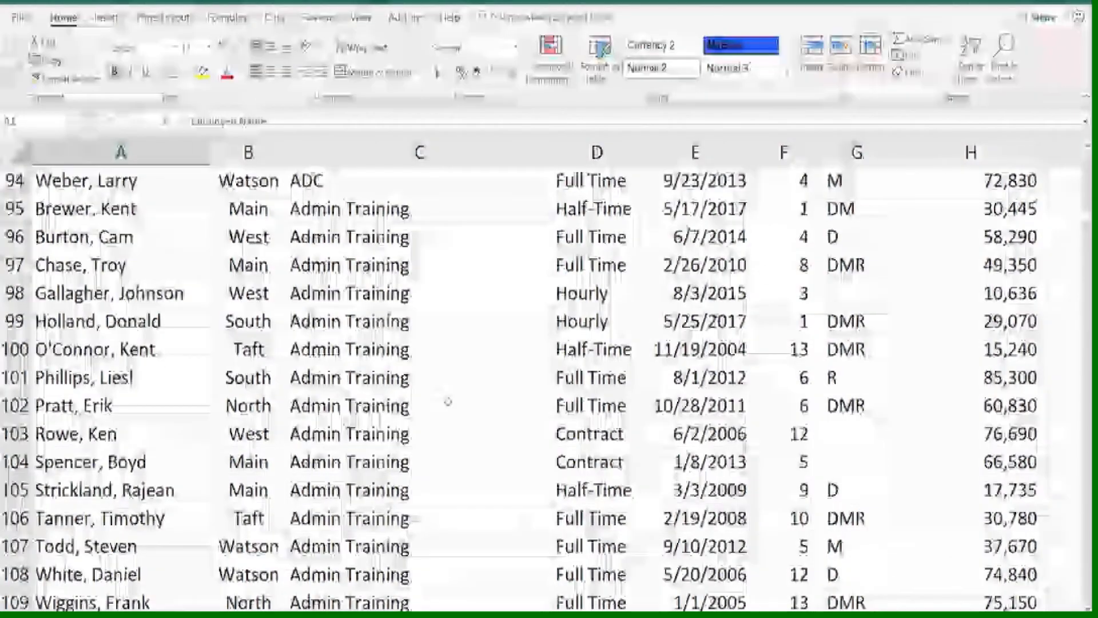
scroll(451, 394, "up", 9)
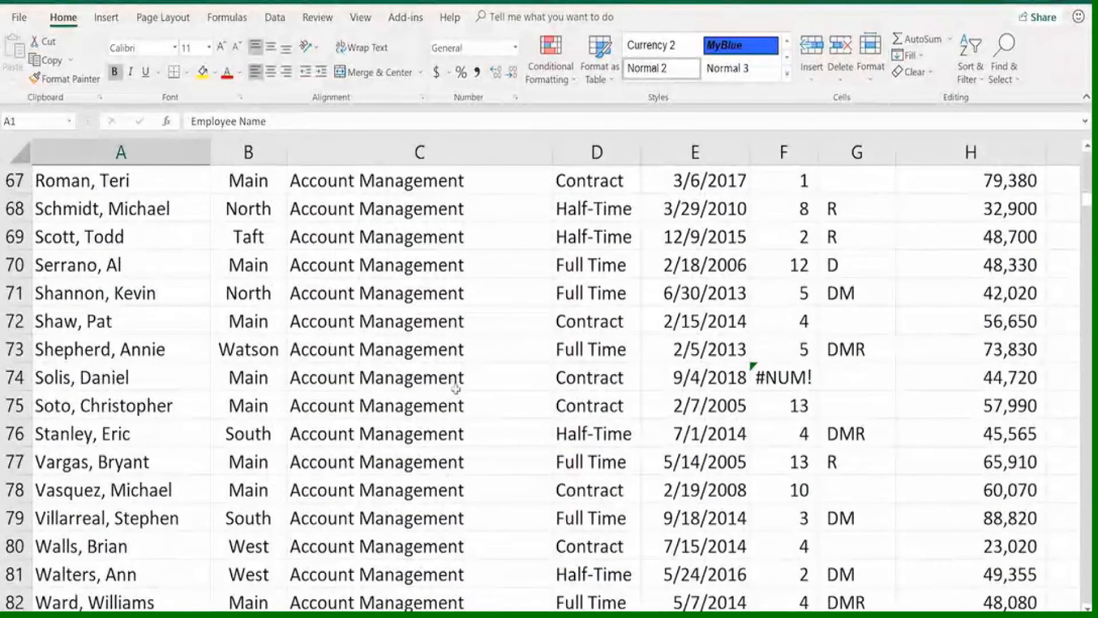
scroll(451, 380, "up", 20)
scroll(454, 391, "up", 2)
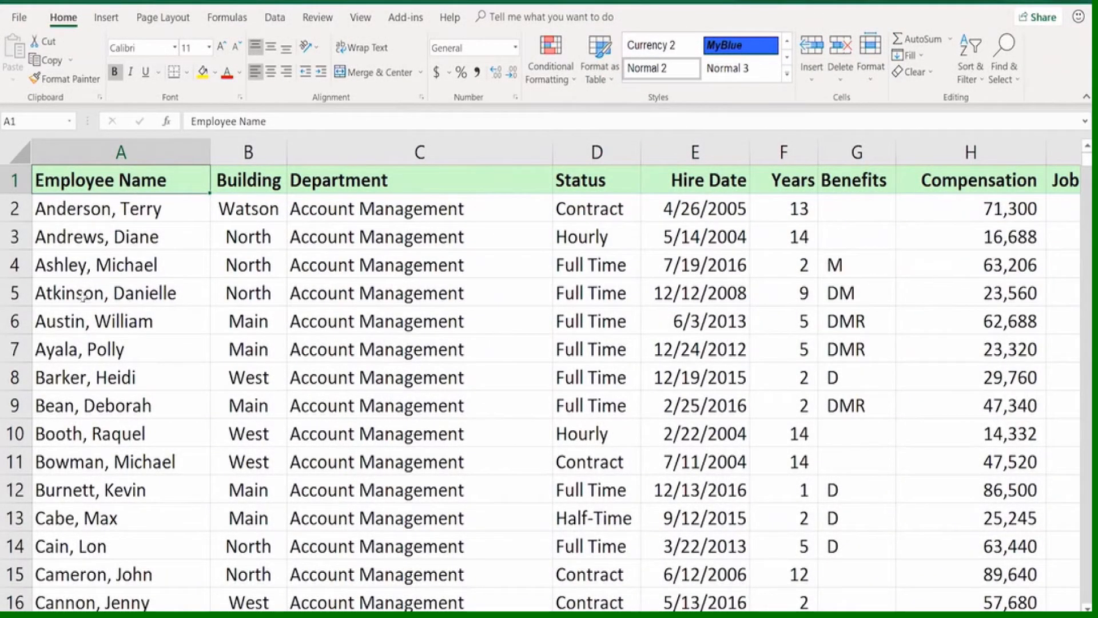
Split the worksheet into upper and lower panes above row 9
left_click(82, 394)
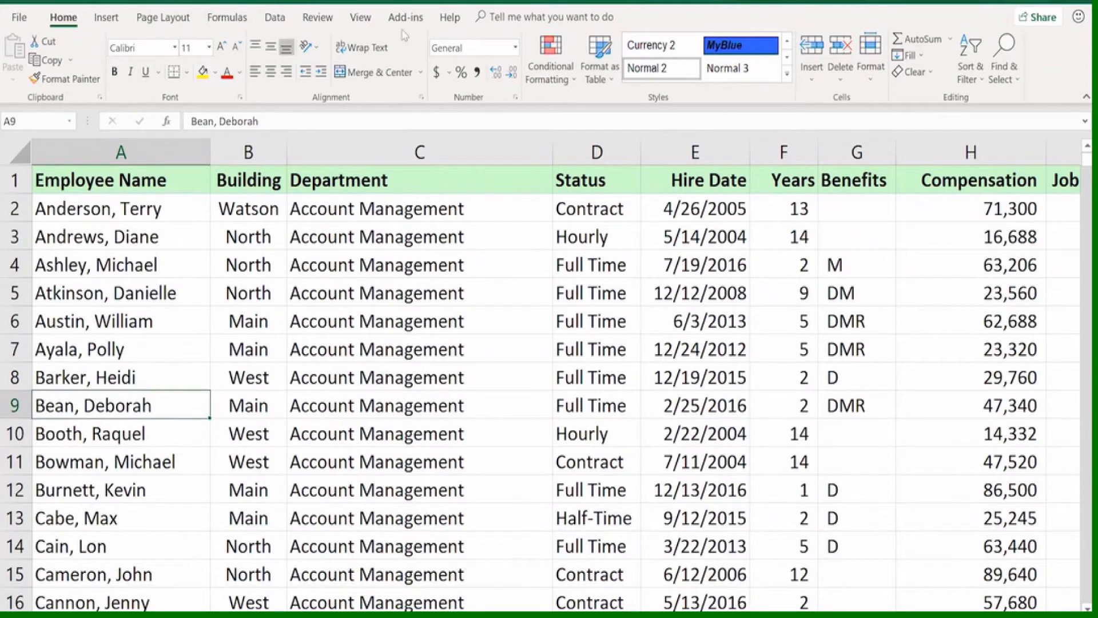
left_click(361, 17)
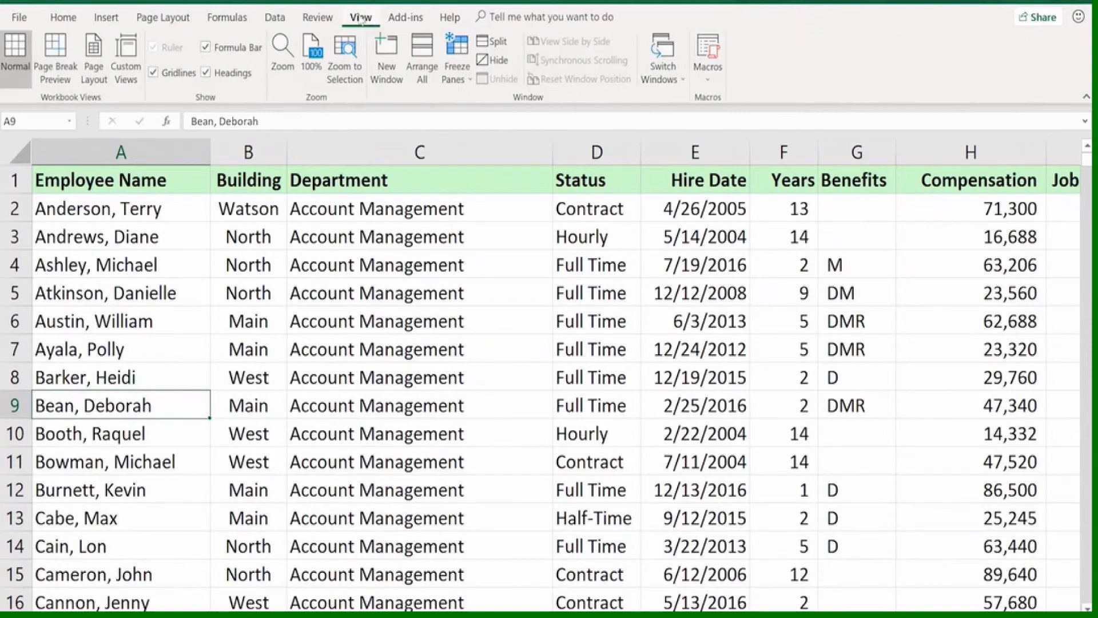
left_click(492, 43)
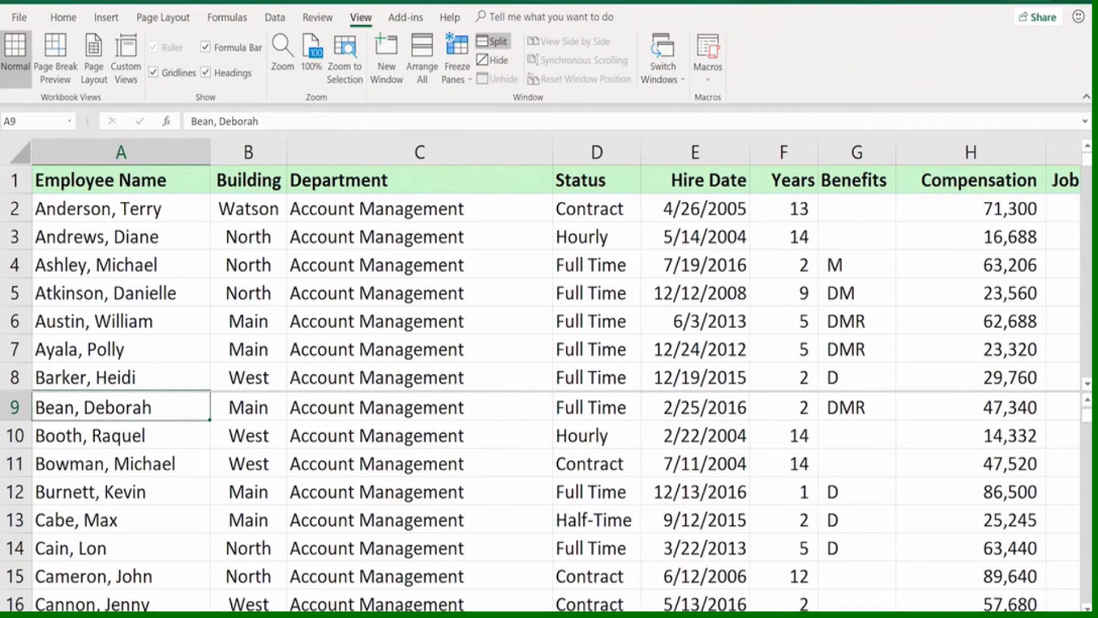
Bring the Admin Training employees, starting at row 95, into view in the upper pane
left_click(1088, 384)
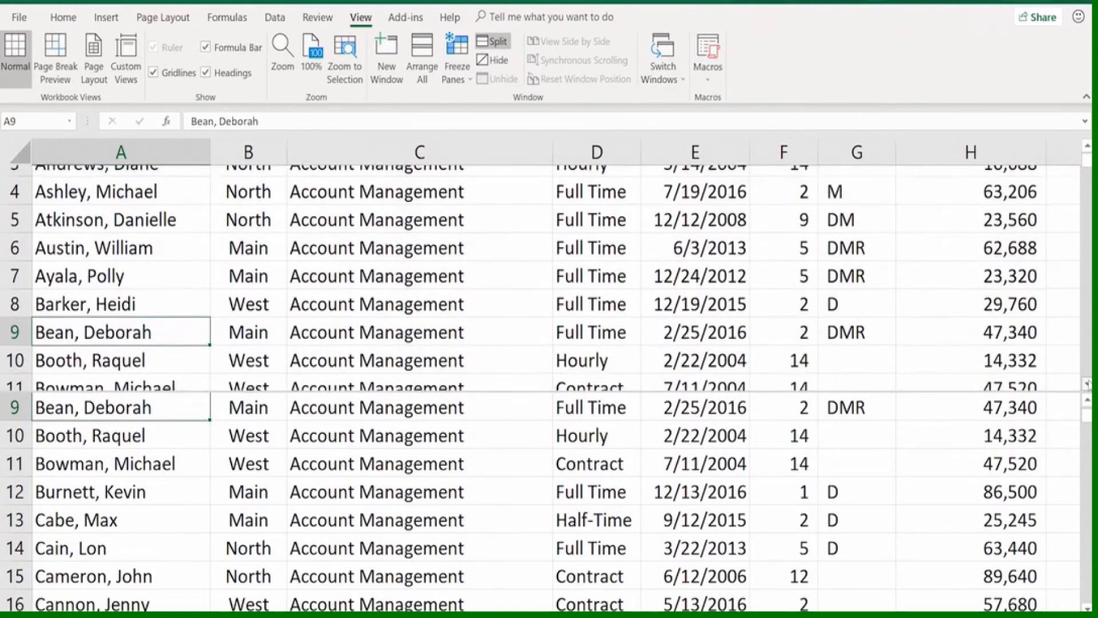
left_click(1088, 384)
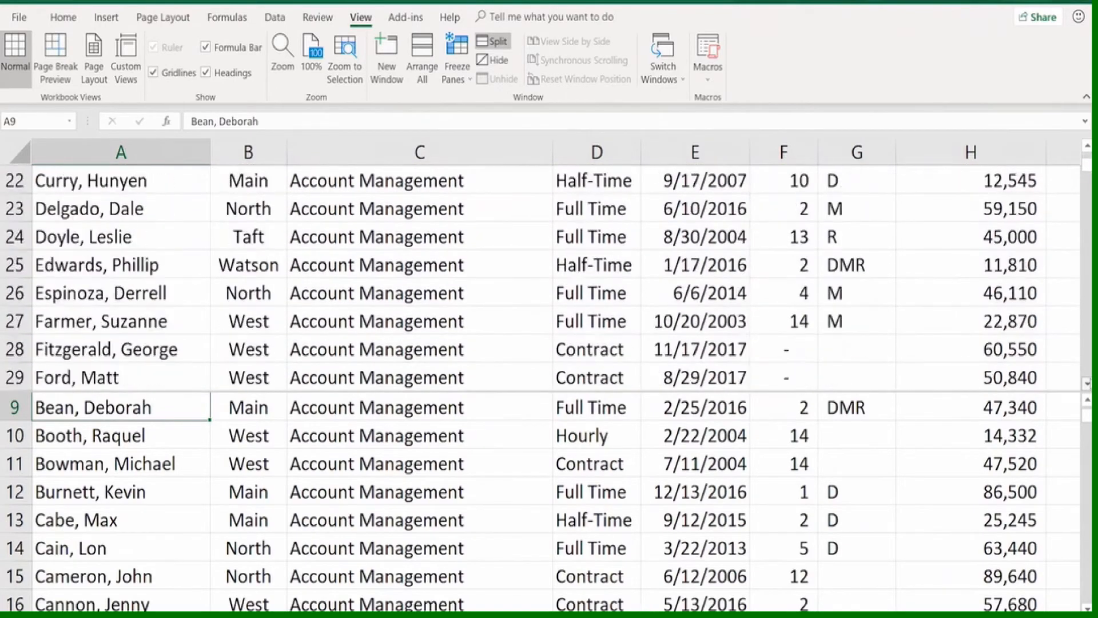
left_click(1088, 384)
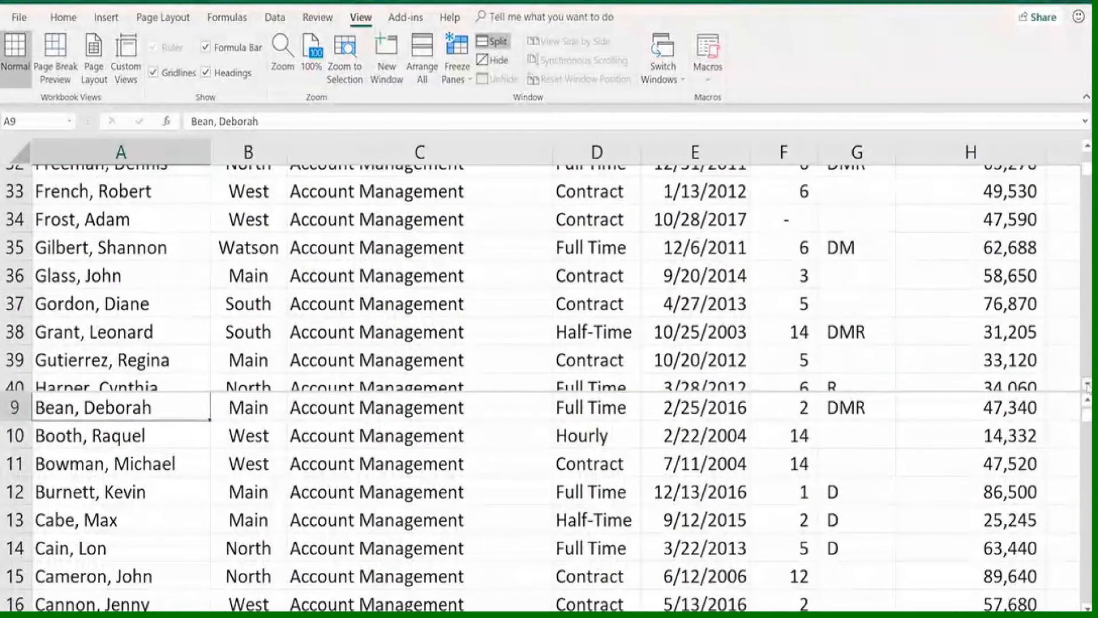
left_click(1088, 384)
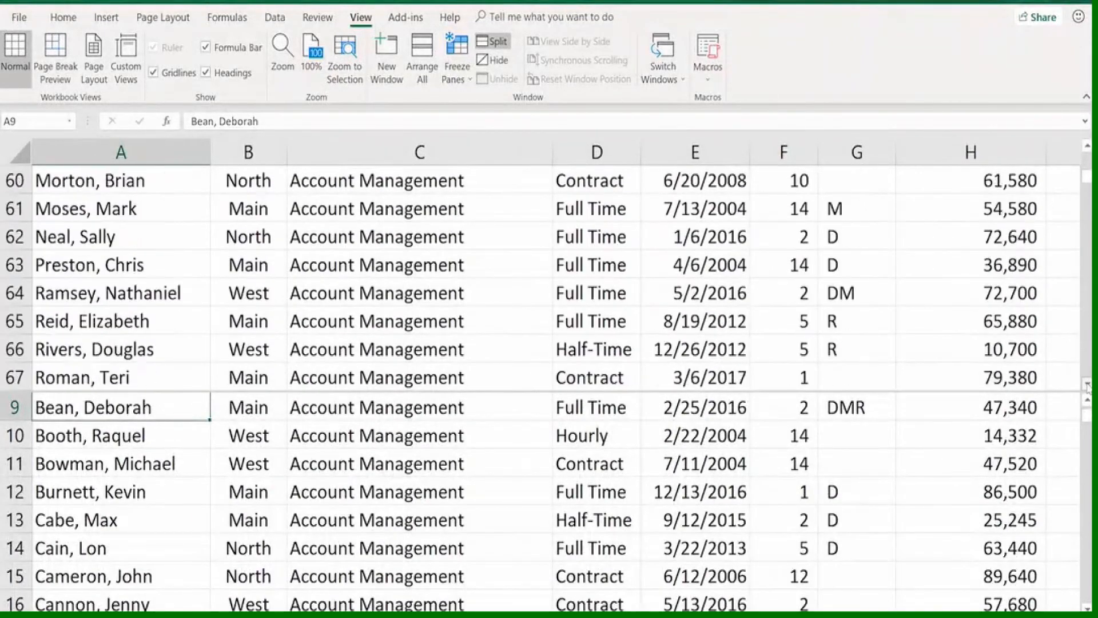
left_click(1087, 385)
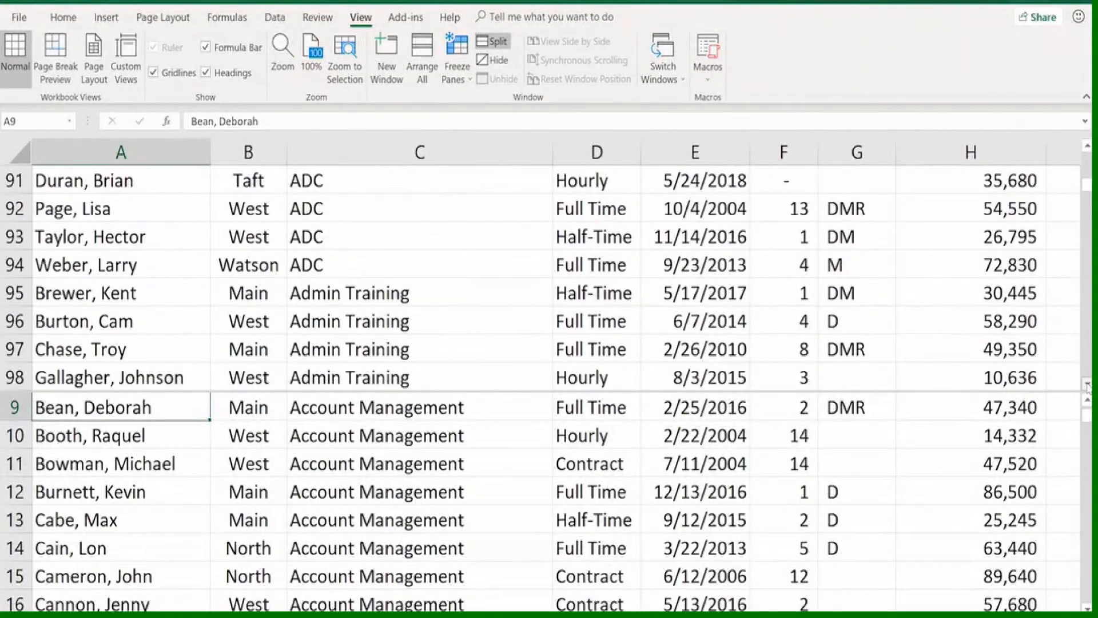
left_click(1088, 385)
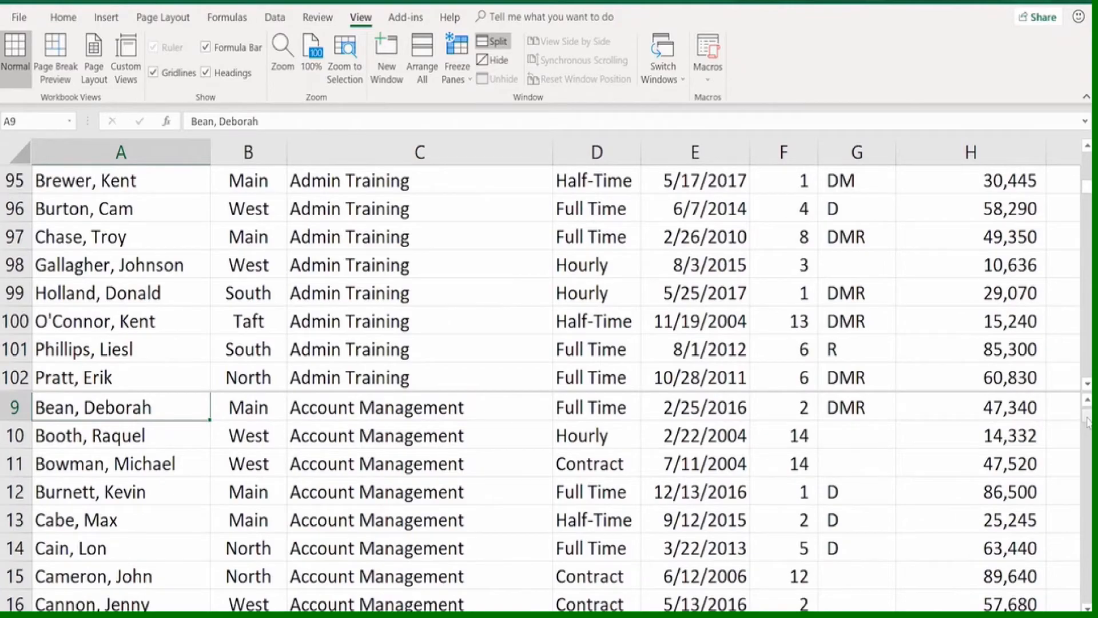
Bring the Professional Training Group employees, starting at row 530, into view in the lower pane for comparison
left_click_drag(1087, 413, 1087, 535)
scroll(942, 504, "down", 6)
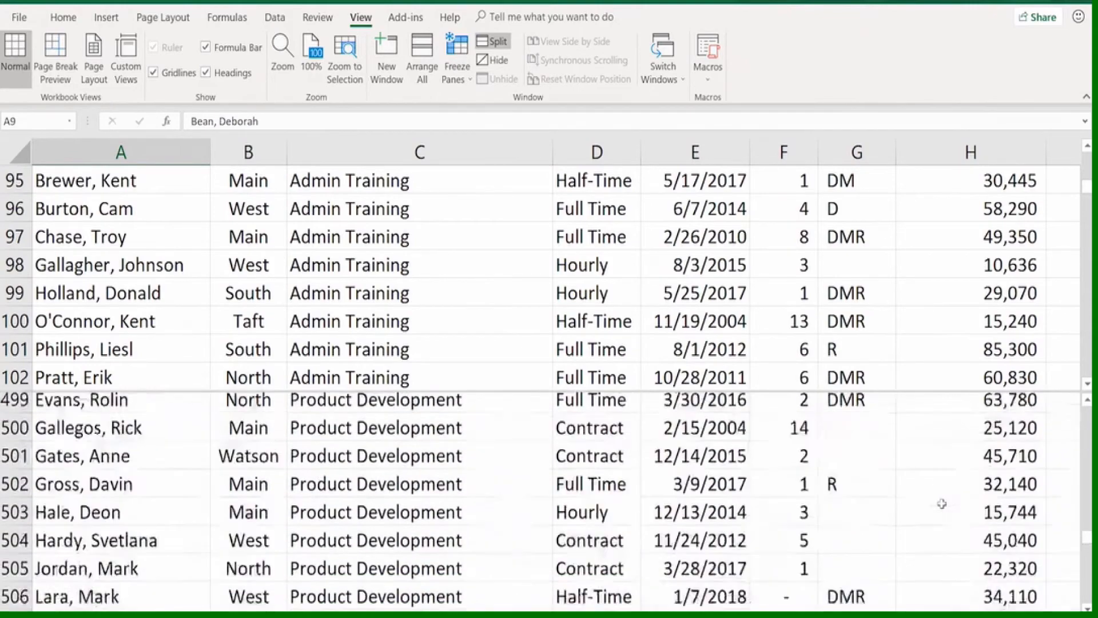
scroll(942, 503, "down", 8)
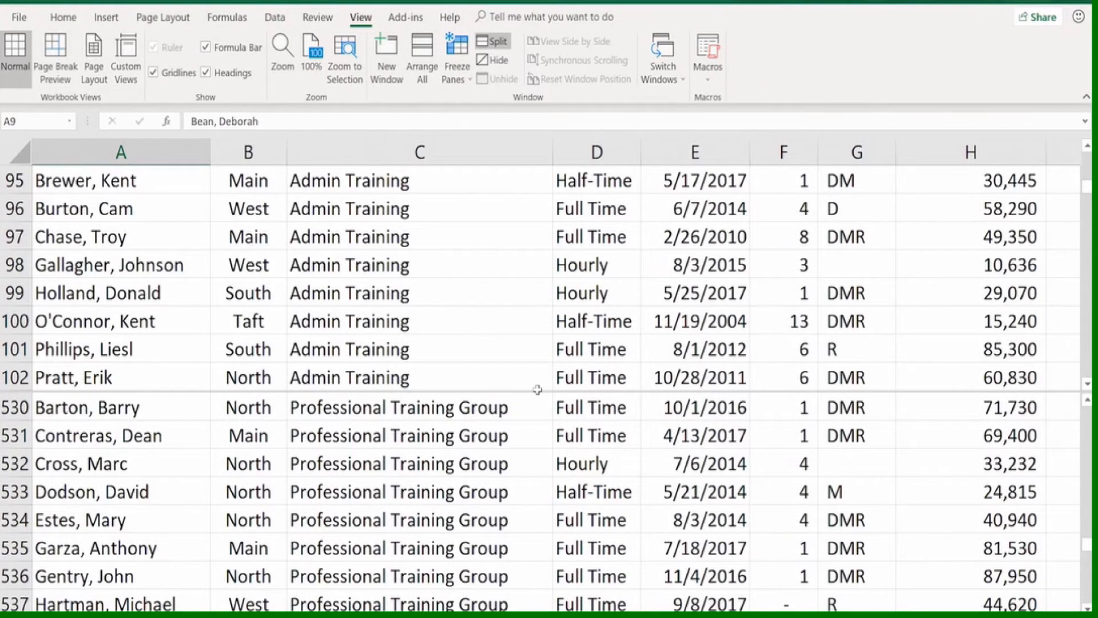
Remove the horizontal split and split the worksheet vertically before the Status column at cell D1
left_click(494, 43)
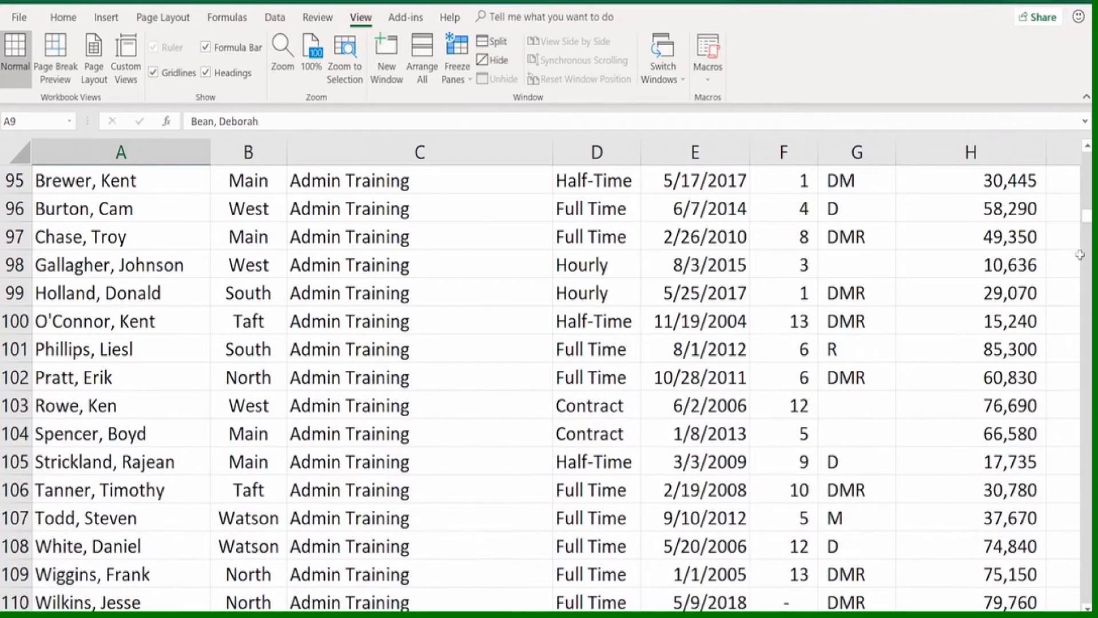
left_click_drag(1087, 219, 1087, 155)
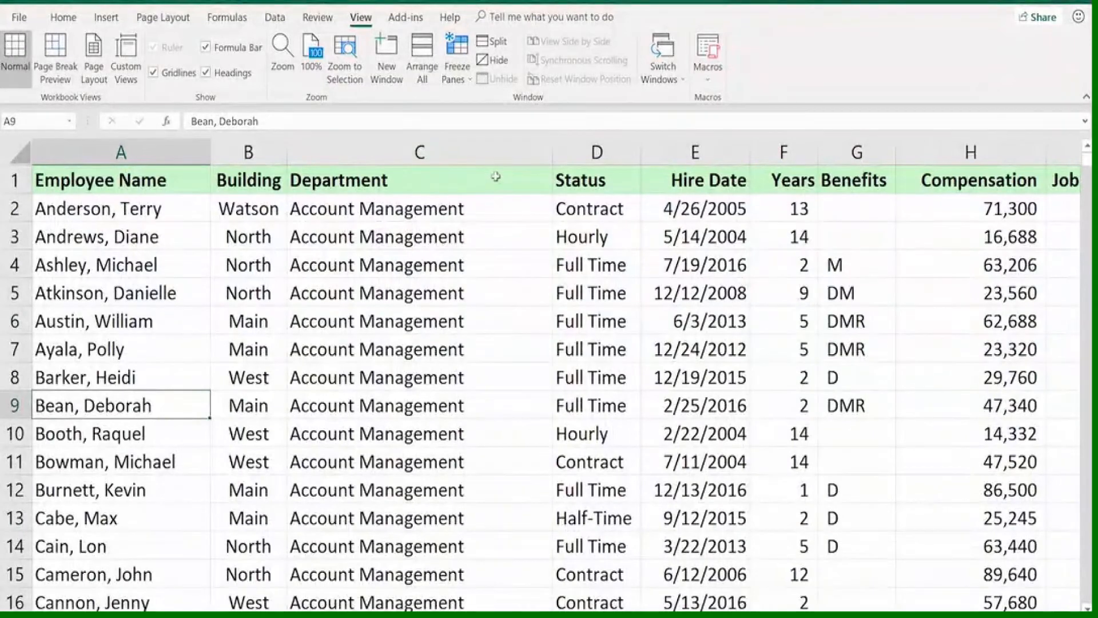
left_click(583, 180)
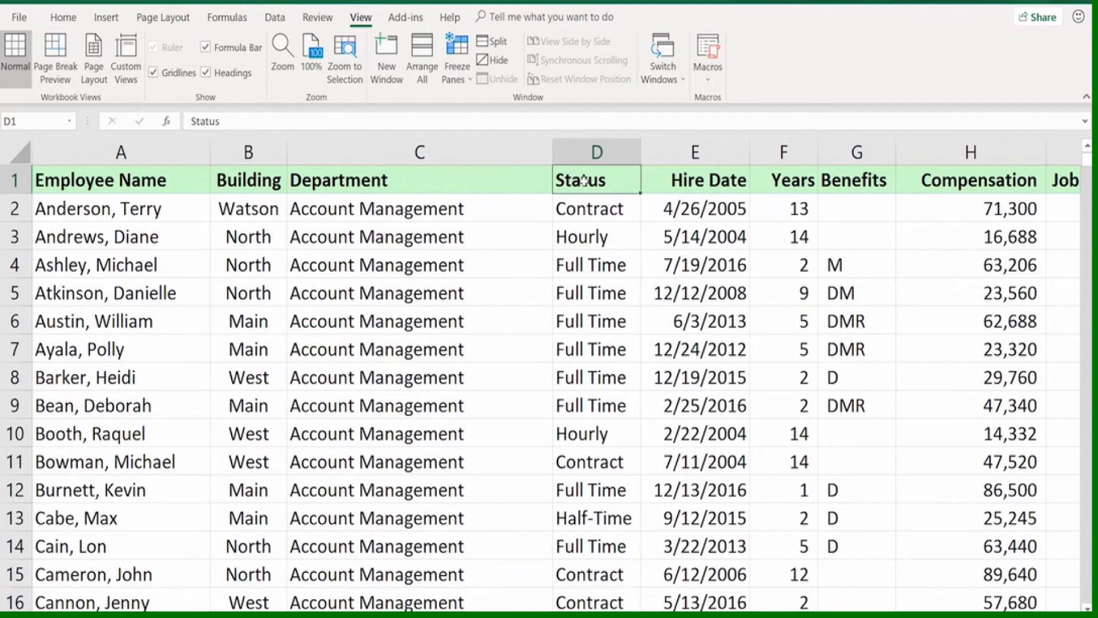
left_click(499, 42)
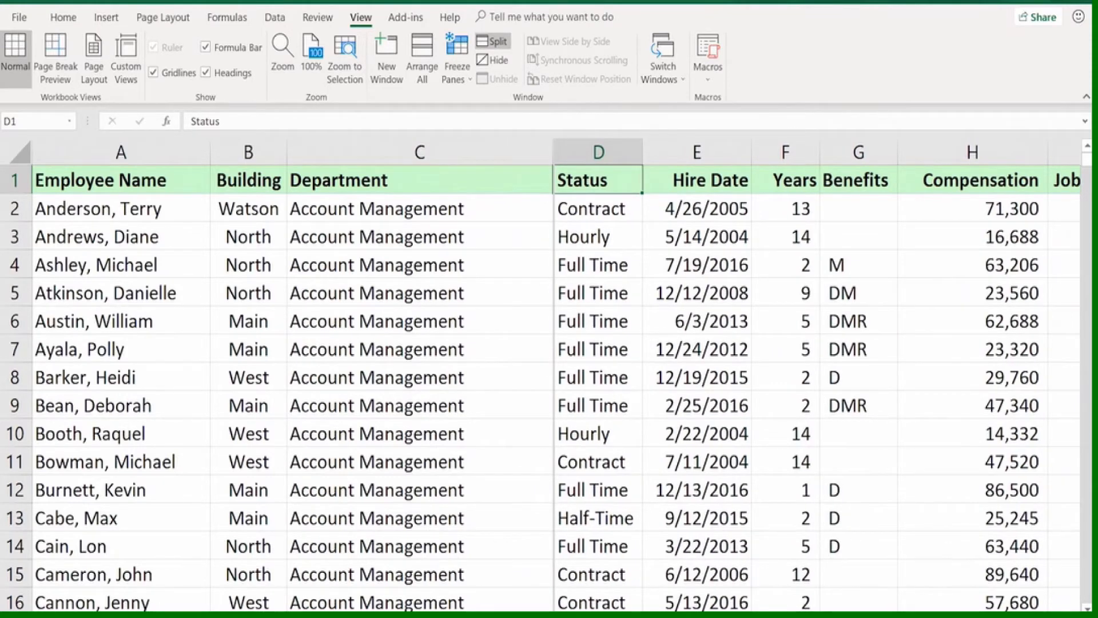
Examine the columns from Years to NewComp. in the first pane beside the Status through Compensation columns in the second
scroll(292, 389, "right", 5)
scroll(293, 389, "left", 2)
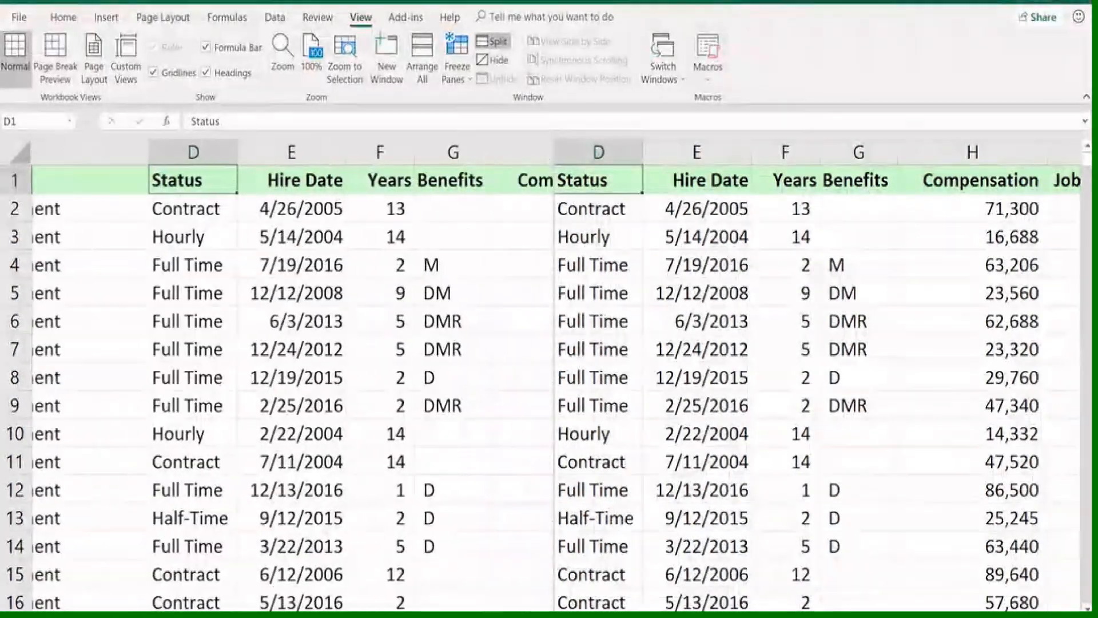
scroll(292, 389, "right", 4)
scroll(292, 389, "left", 3)
scroll(292, 389, "right", 1)
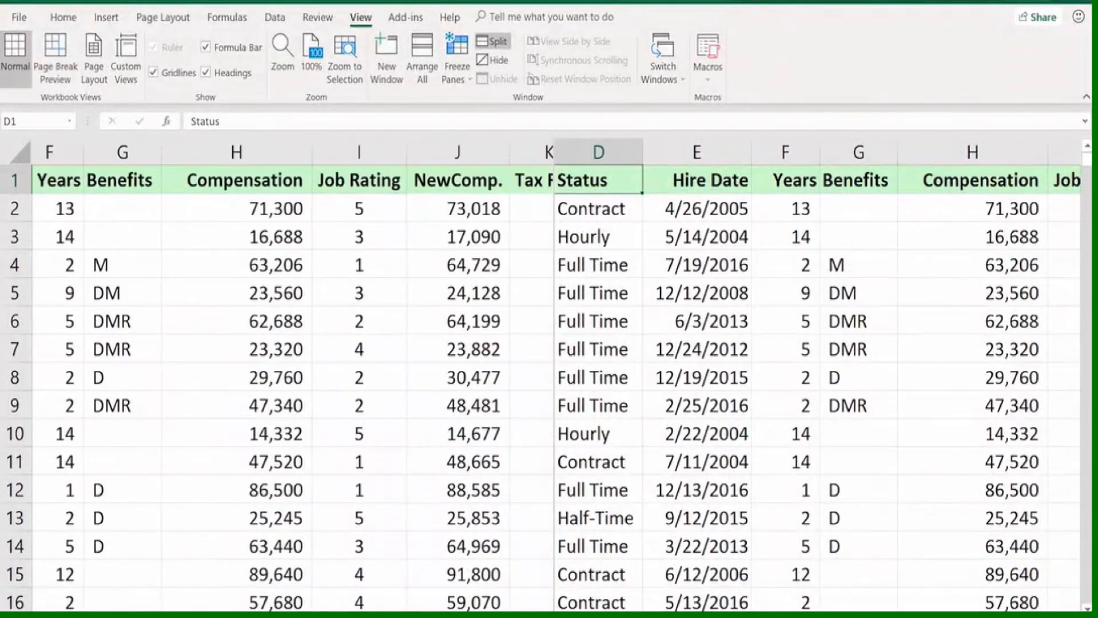
scroll(293, 389, "left", 1)
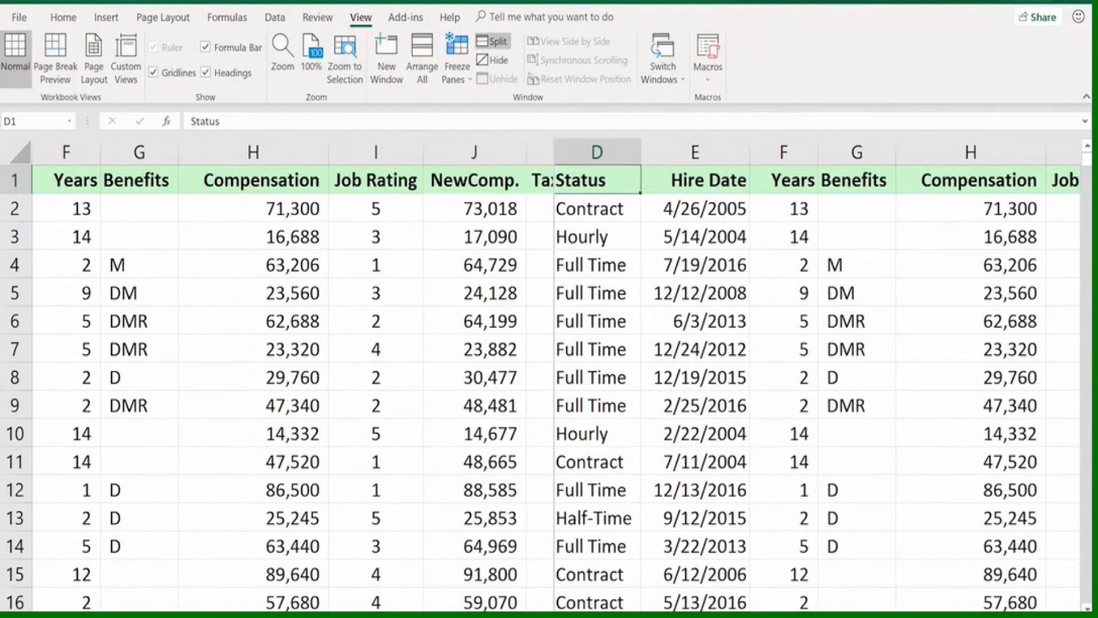
Bring Employee Name into view in the second pane and move the vertical split to just after the first pane's Job Rating column
scroll(818, 375, "right", 2)
scroll(818, 374, "left", 4)
scroll(818, 375, "left", 1)
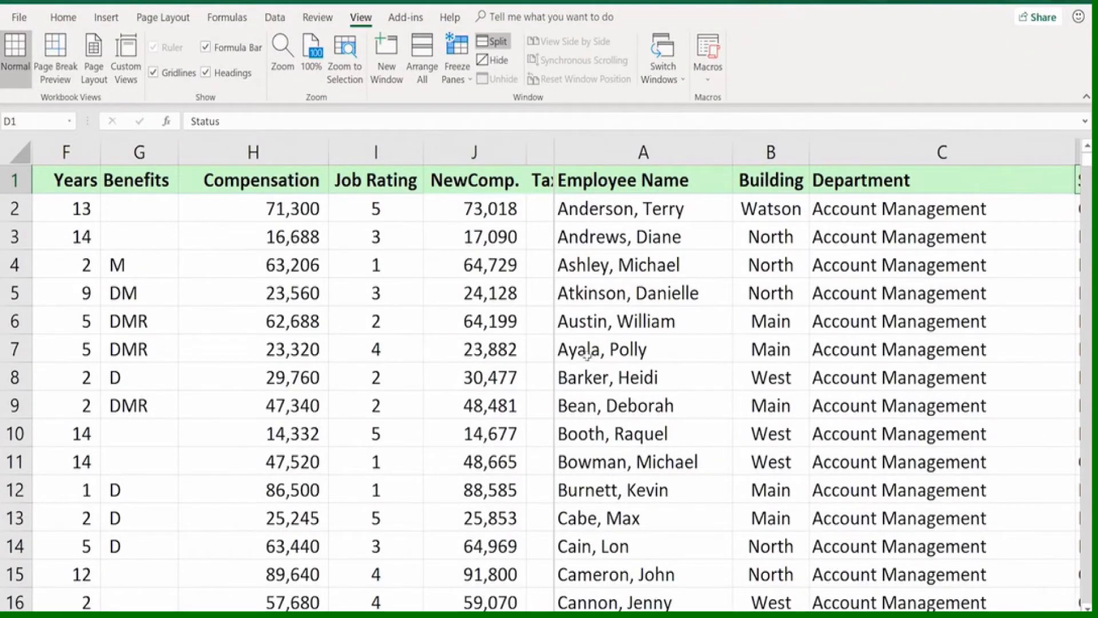
left_click_drag(553, 352, 422, 349)
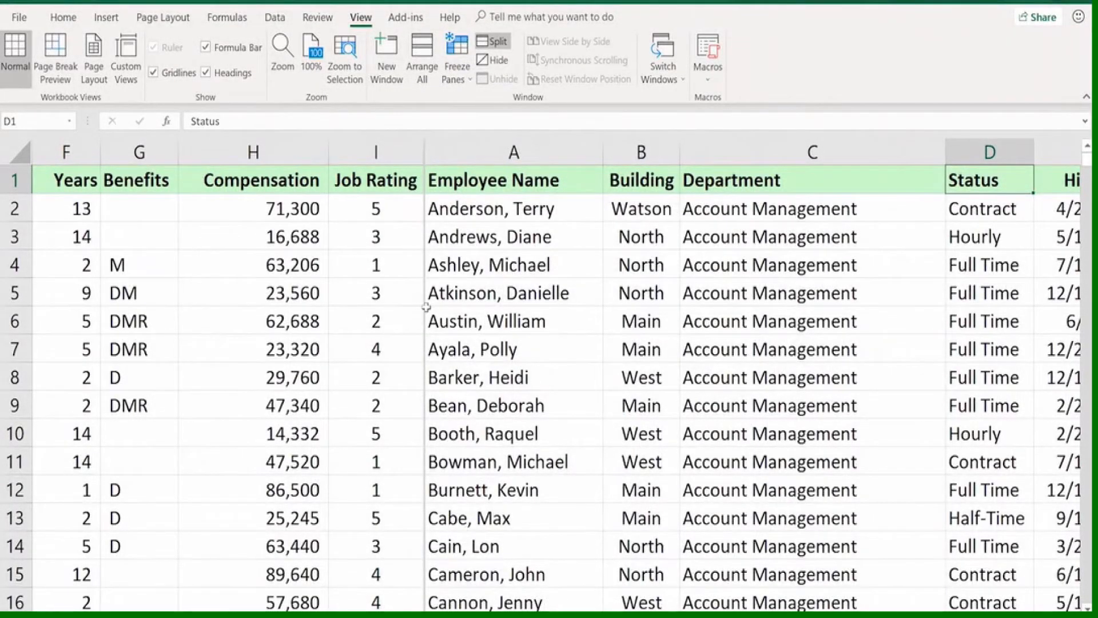
Remove the vertical split and divide the worksheet into four panes at cell D8
left_click(496, 40)
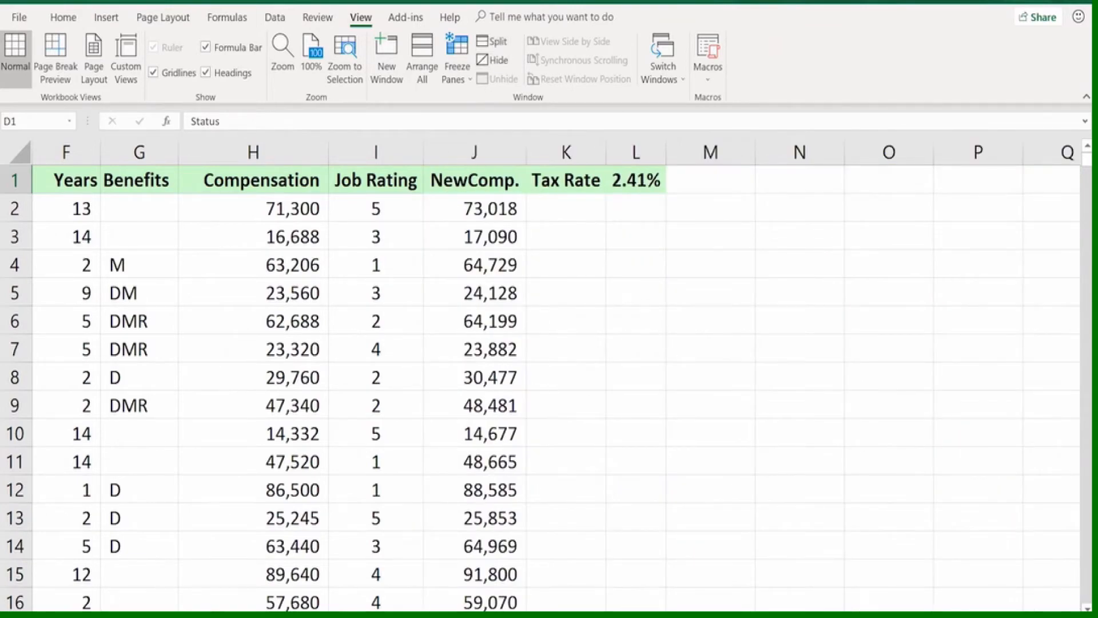
scroll(556, 377, "left", 5)
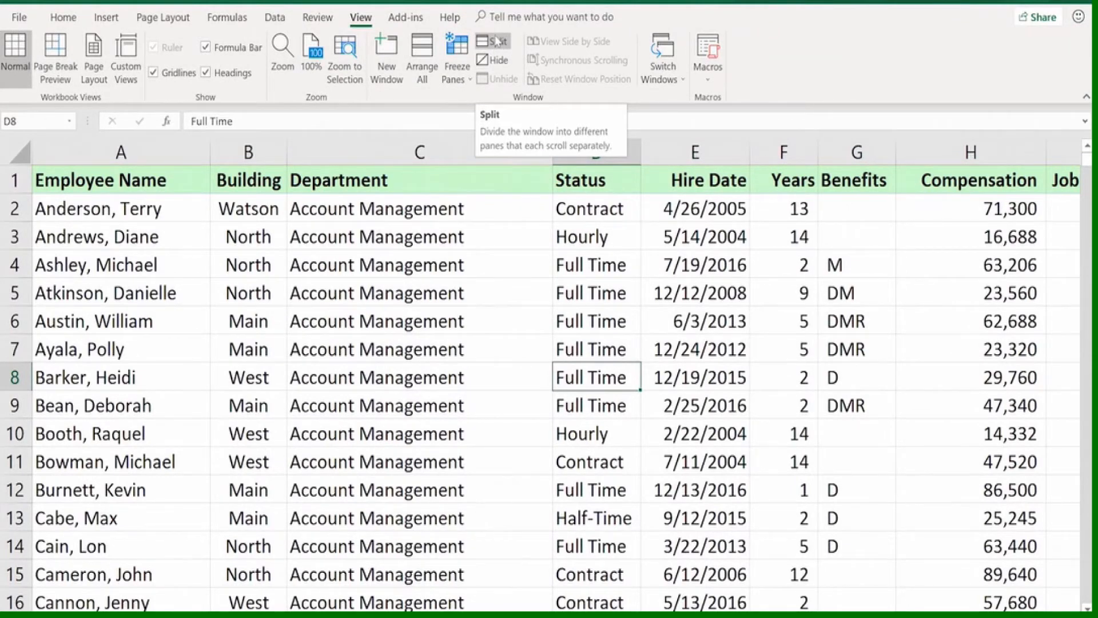
left_click(496, 42)
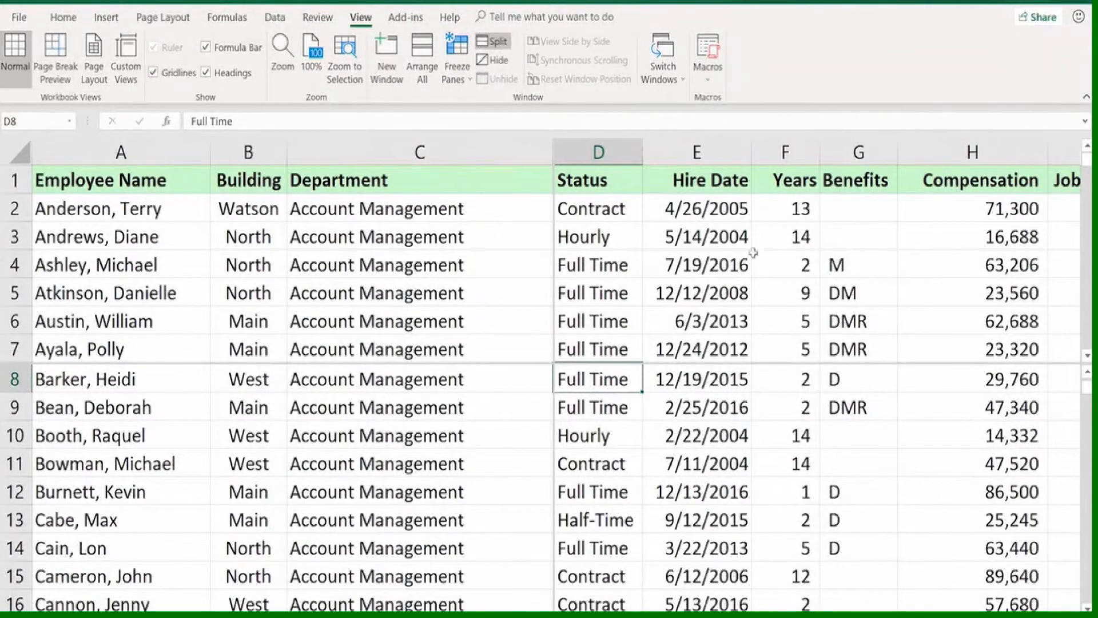
Browse the employee rows in the upper panes from cell E2 down past row 22 and back to the header row
left_click(709, 212)
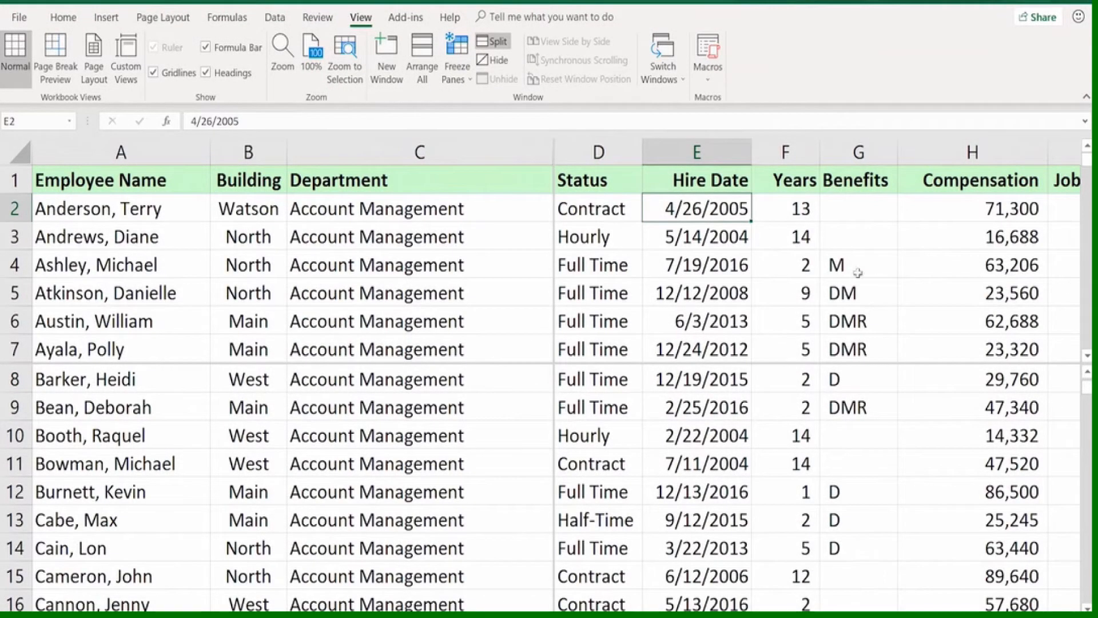
scroll(875, 300, "down", 4)
scroll(878, 302, "down", 4)
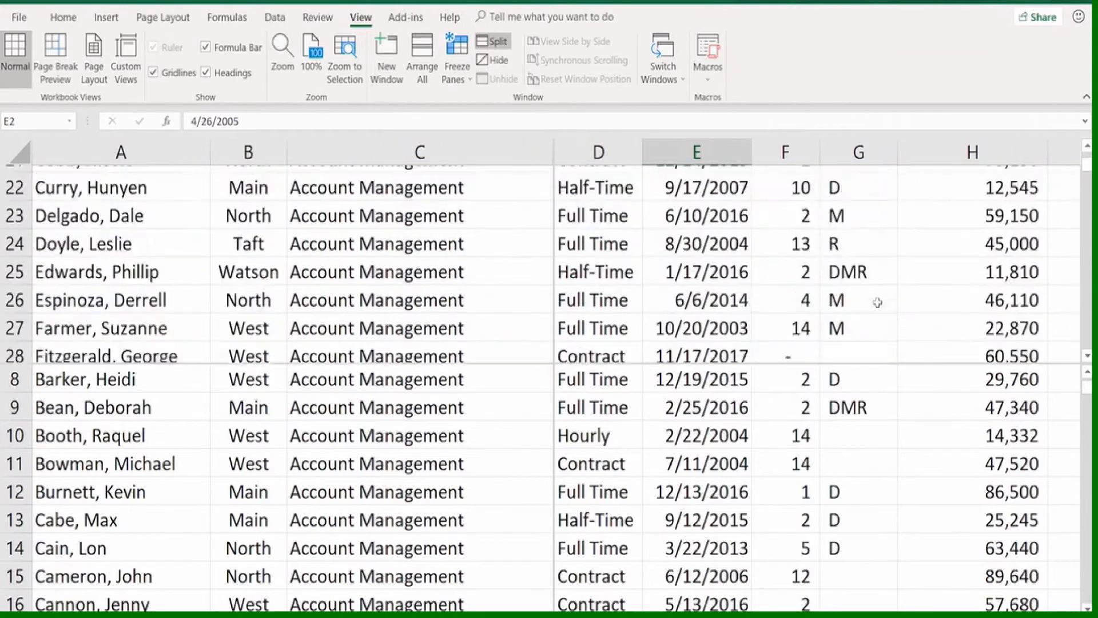
scroll(876, 299, "up", 7)
scroll(875, 299, "down", 5)
scroll(878, 304, "up", 5)
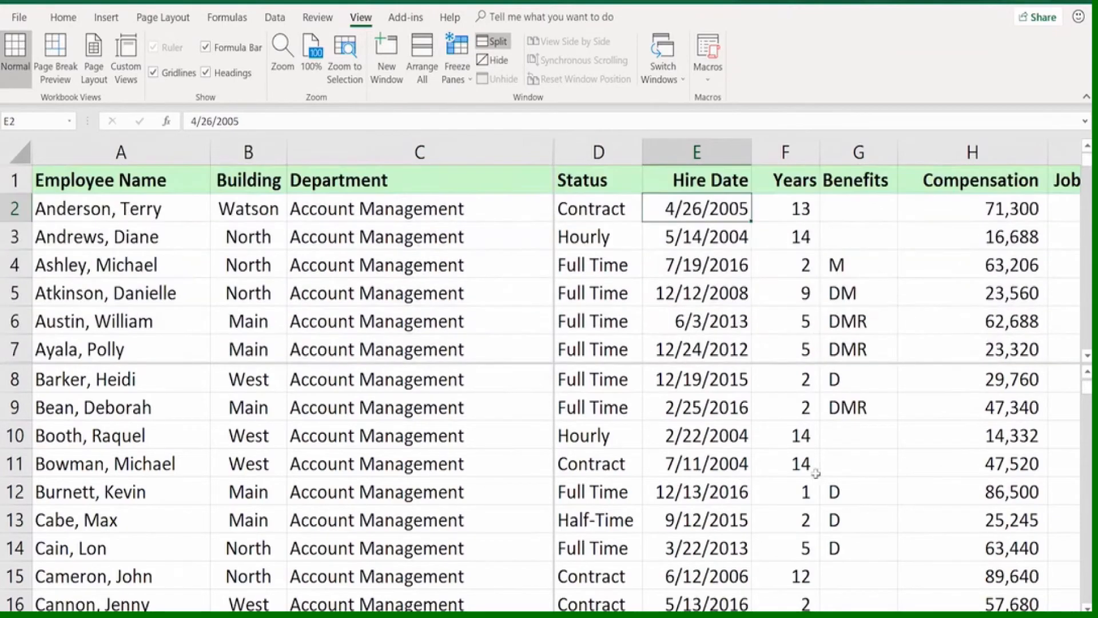
Browse the employee rows in the lower panes from cell F11, ending with row 5 as their first row
left_click(809, 465)
scroll(808, 466, "down", 5)
scroll(808, 465, "up", 1)
scroll(806, 465, "up", 5)
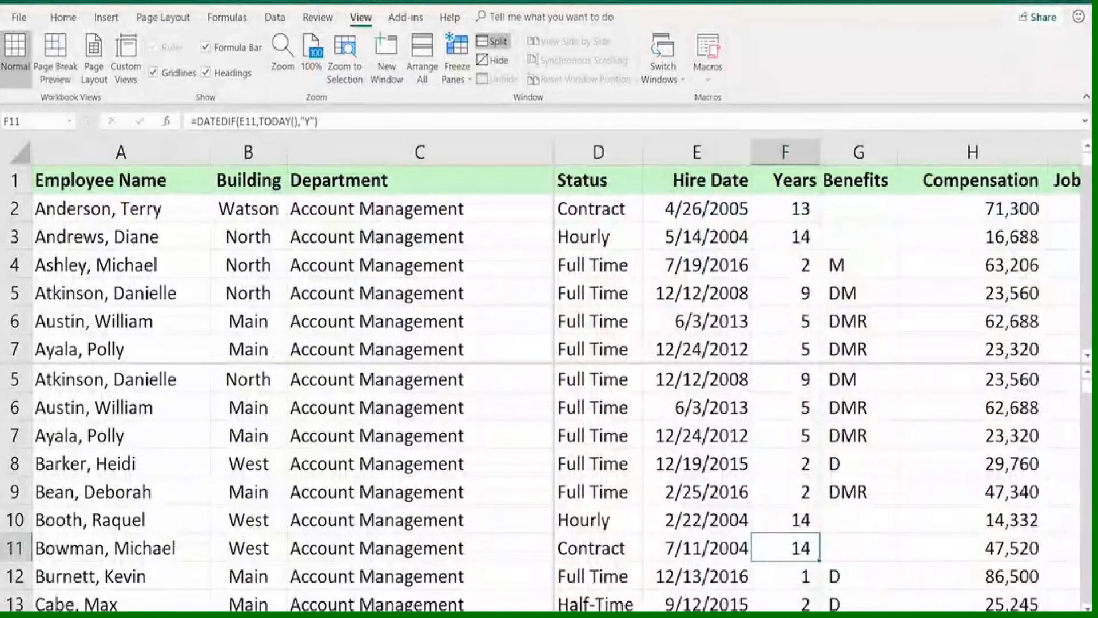
Examine the columns beyond Status in the second pair of panes, ending with Hire Date beside Department
scroll(818, 388, "right", 4)
scroll(818, 389, "left", 4)
scroll(818, 389, "right", 1)
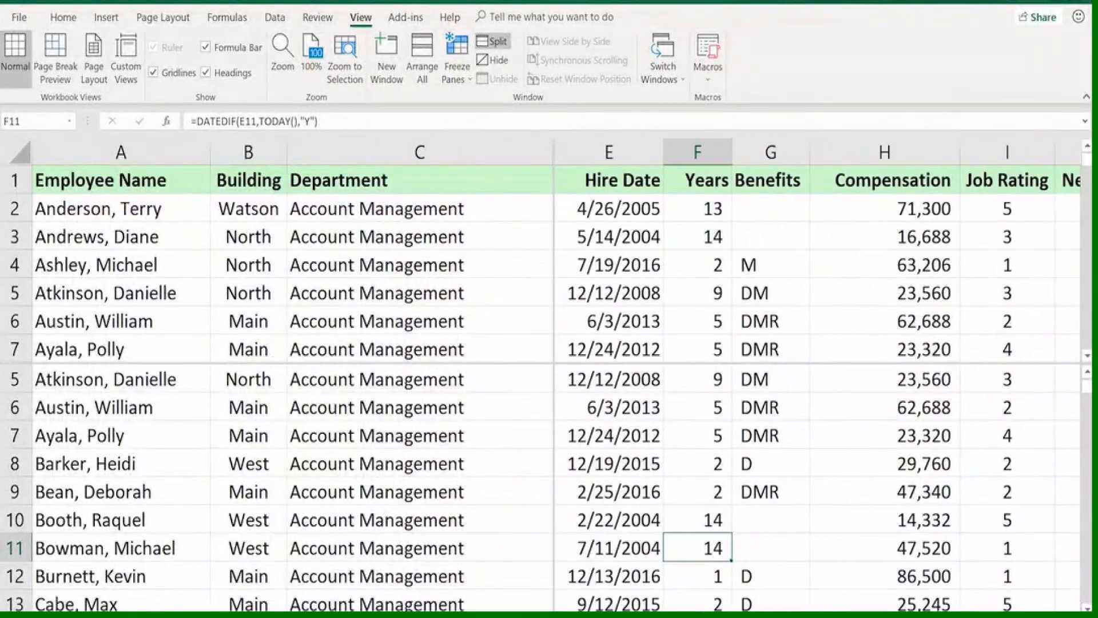
scroll(293, 389, "right", 4)
scroll(293, 389, "left", 4)
Select cells in different panes in turn: E8 in the lower pane, then B3 and A1 in the upper pane
left_click(622, 461)
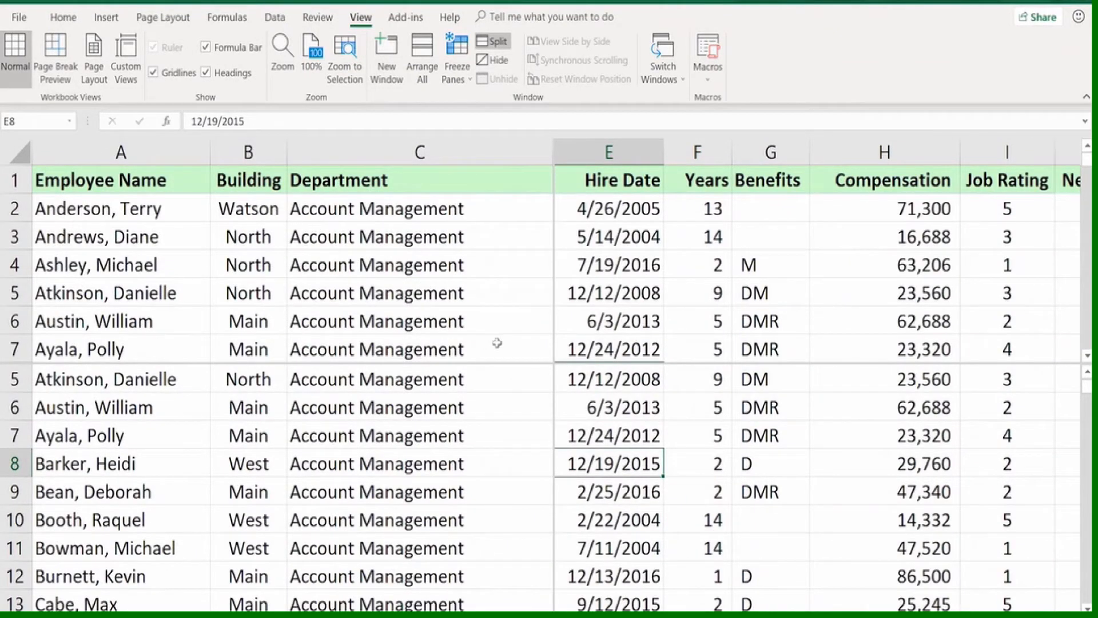
left_click(237, 244)
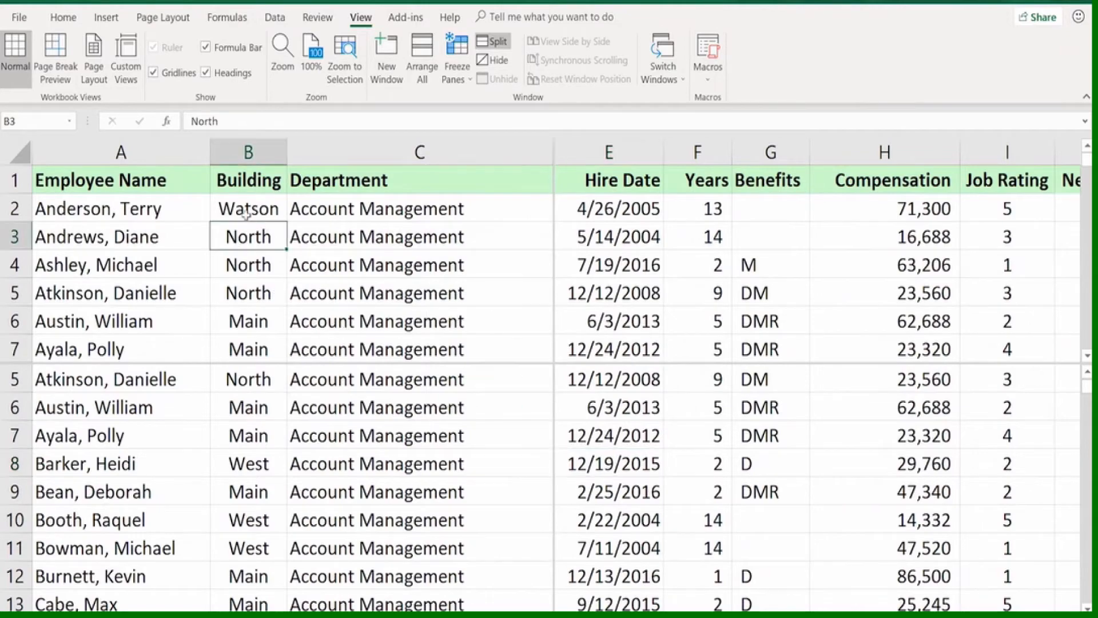
left_click(128, 177)
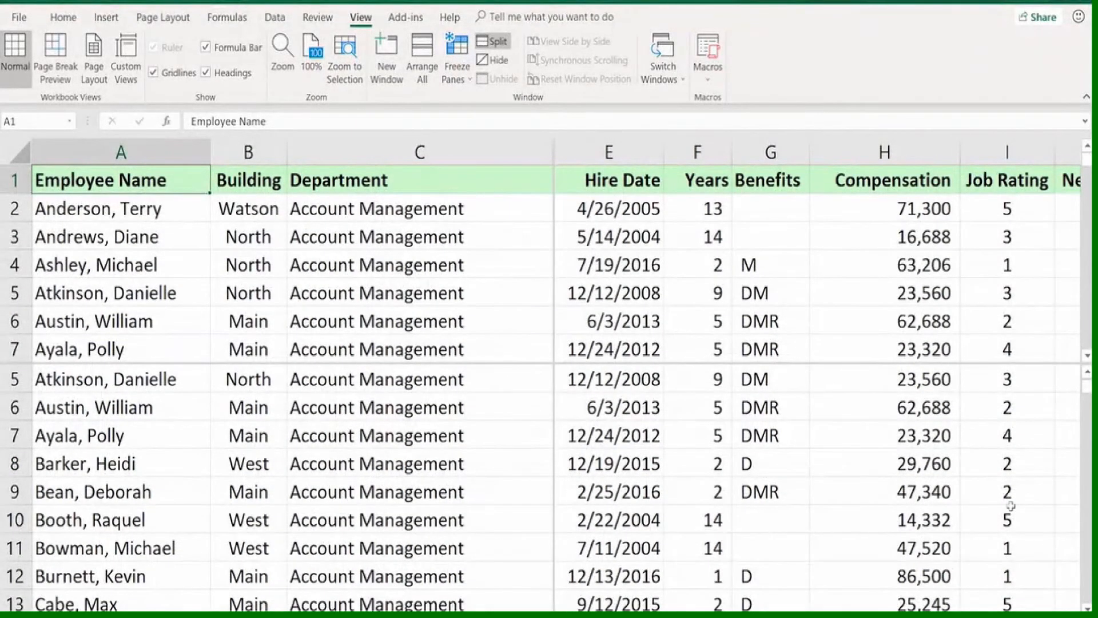
Jump from H7 in the lower pane to the last Compensation entry, then to the worksheet's final cell, XFD1048576
left_click(919, 434)
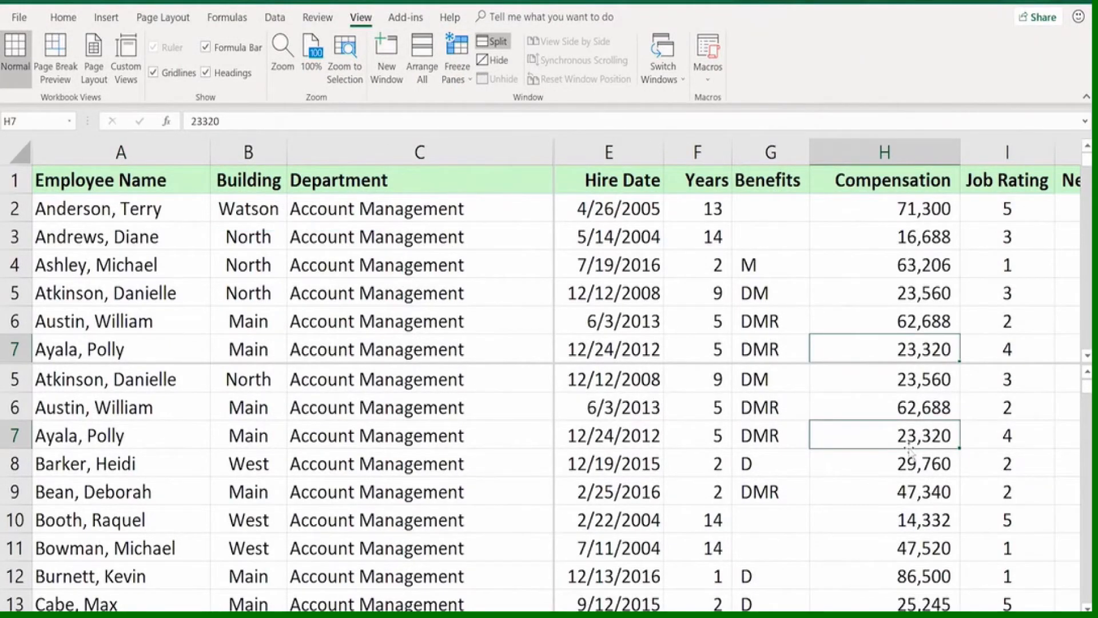
double_click(911, 450)
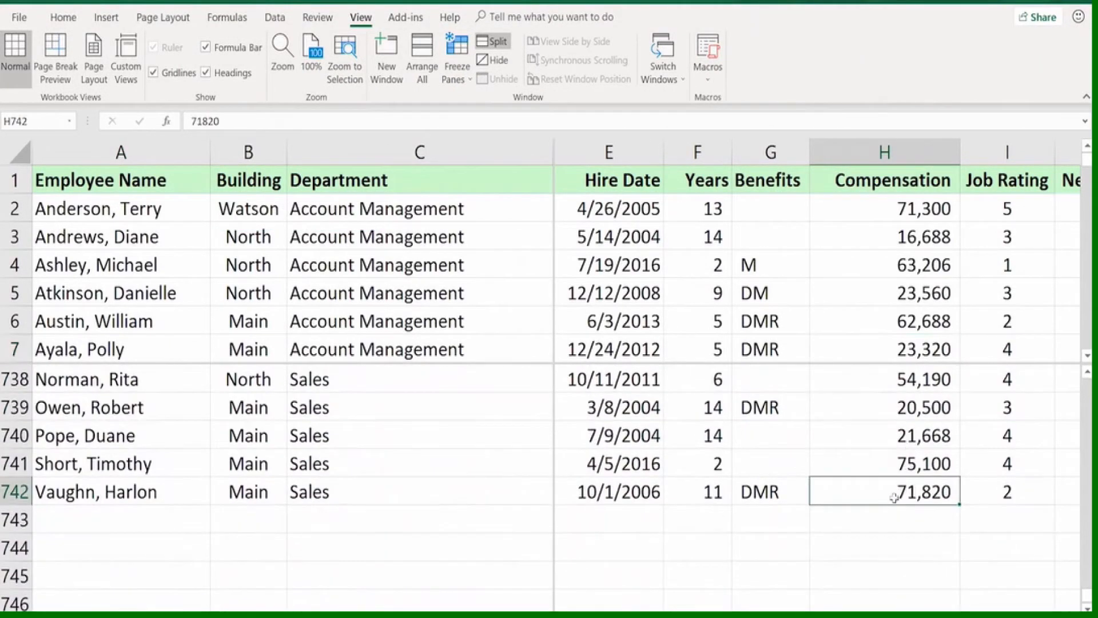
key("ctrl+Down")
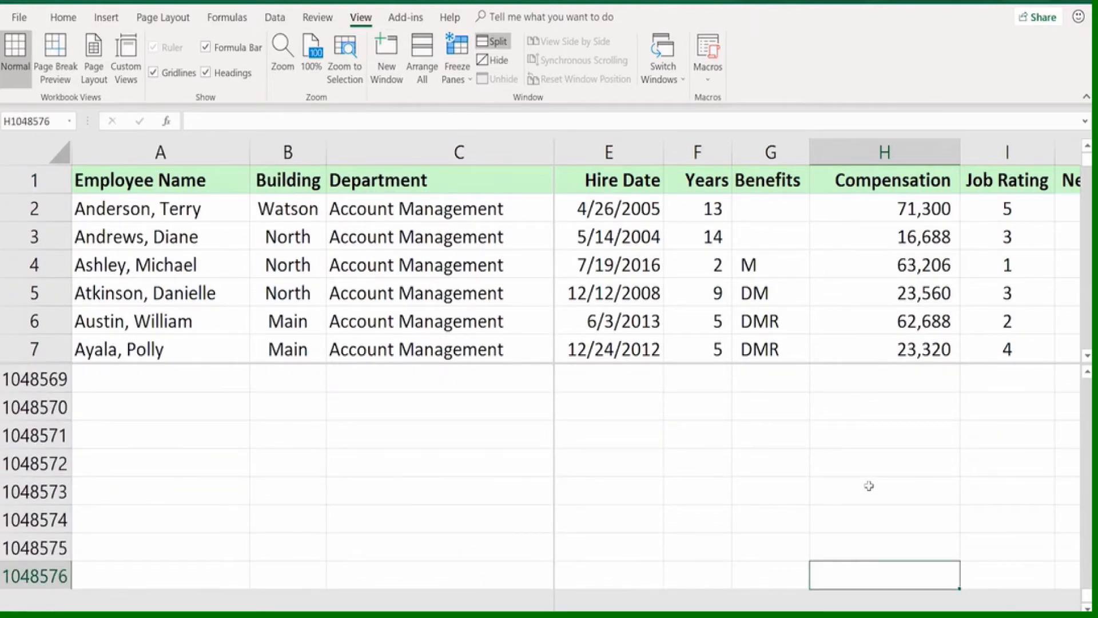
key("ctrl+Right")
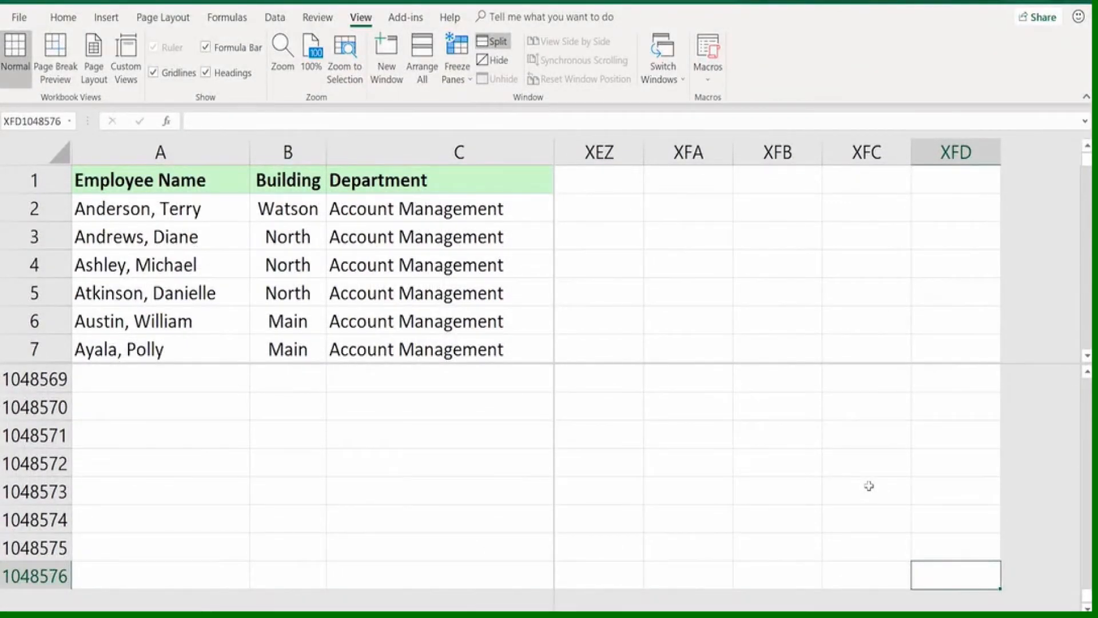
Return to cell A1 and remove both the horizontal and vertical splits from the worksheet
left_click(211, 185)
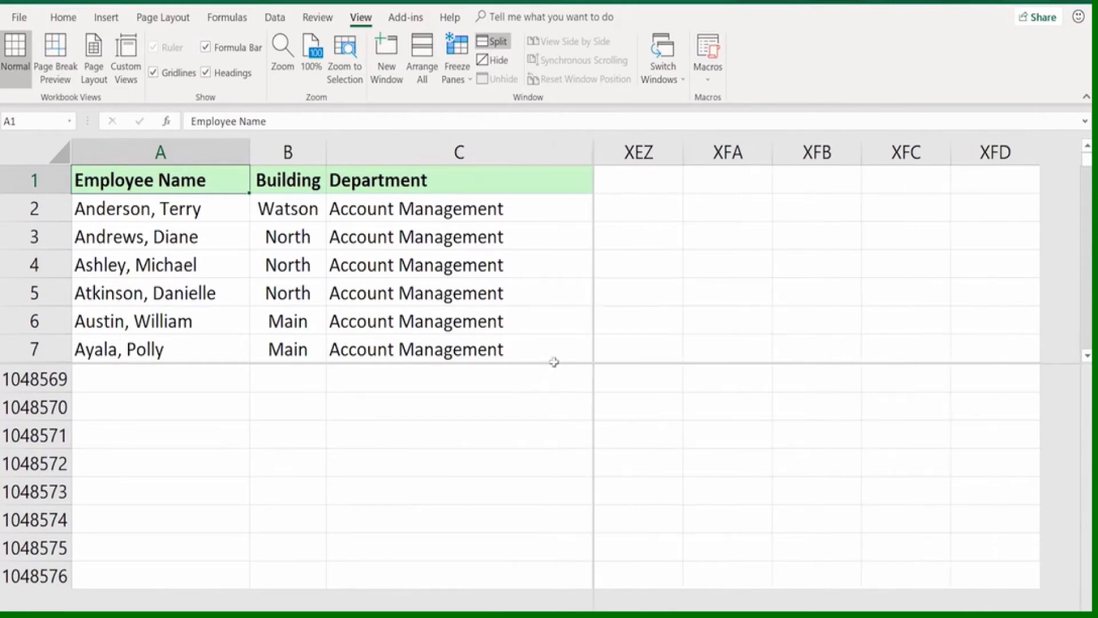
double_click(553, 363)
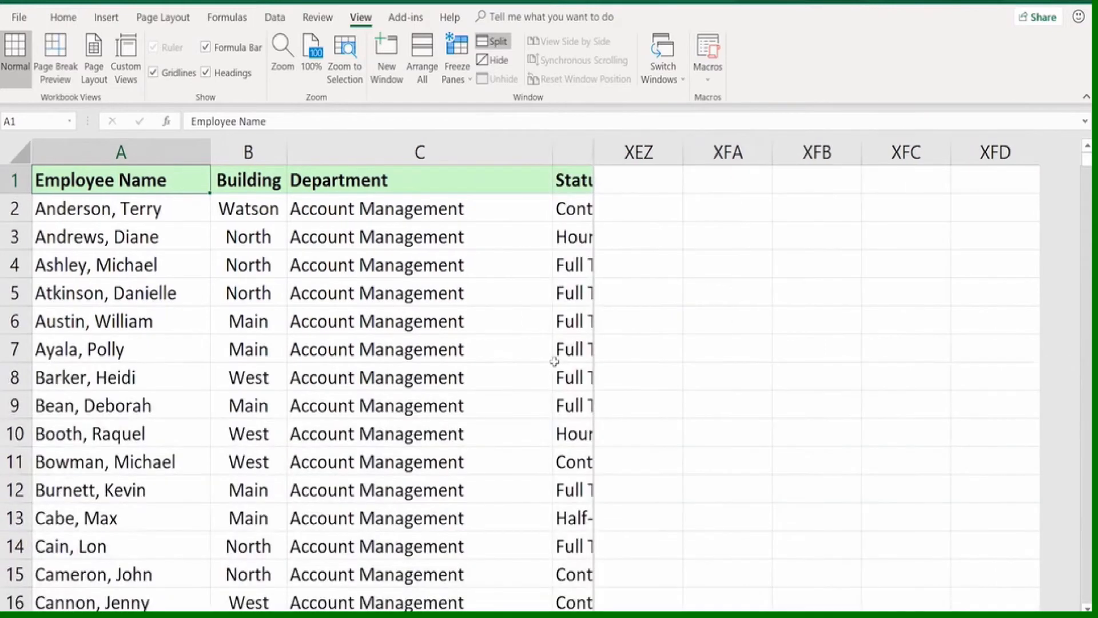
left_click(593, 353)
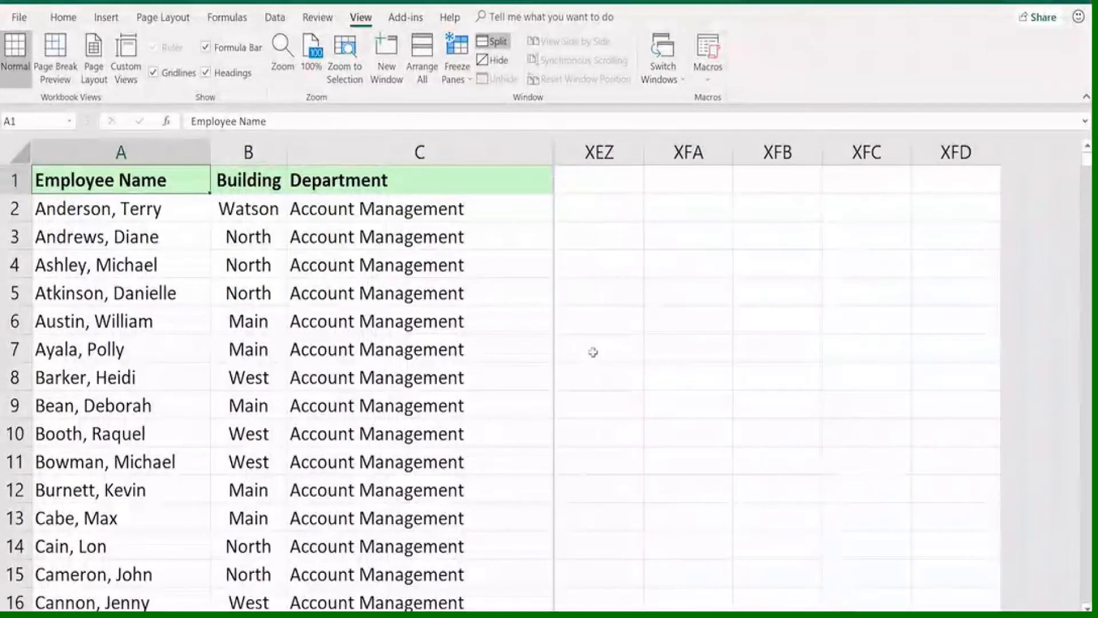
double_click(555, 348)
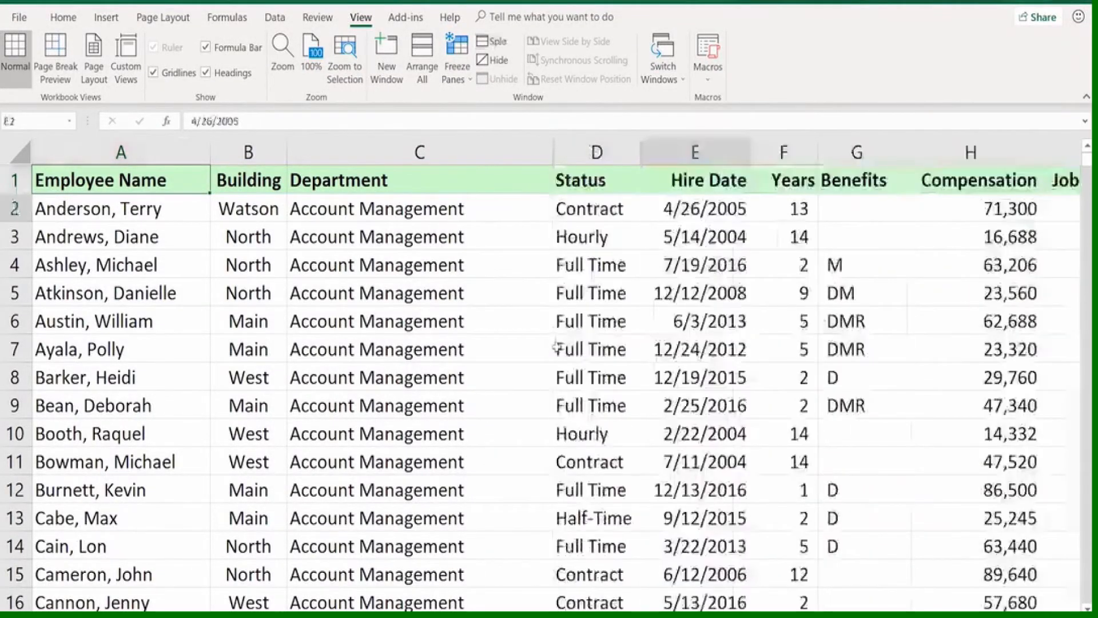
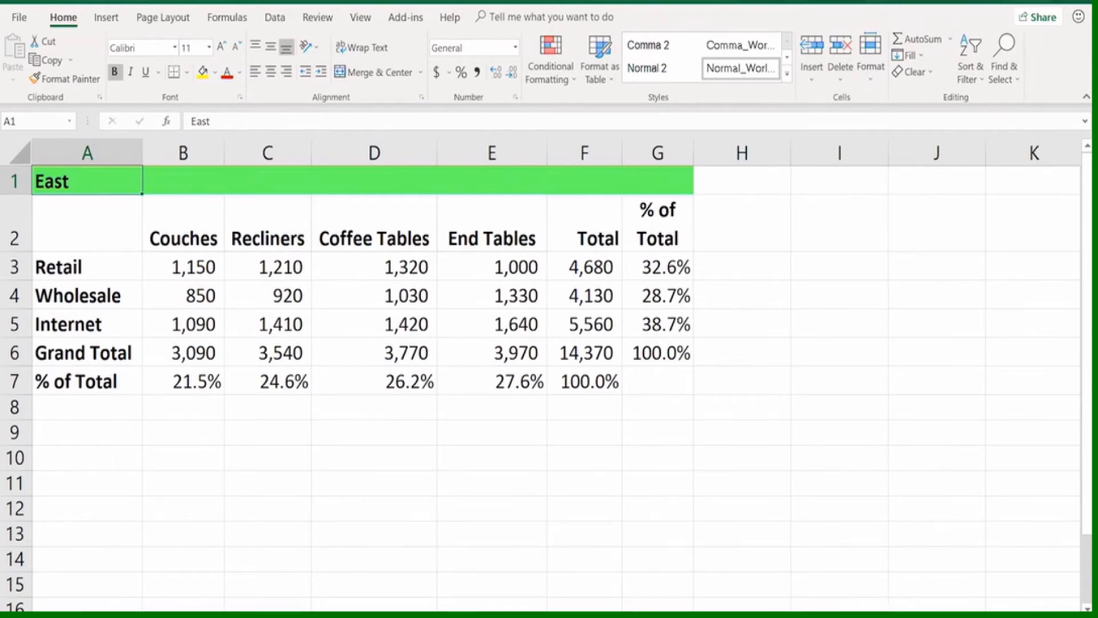
Rename the Midwest worksheet
right_click(111, 616)
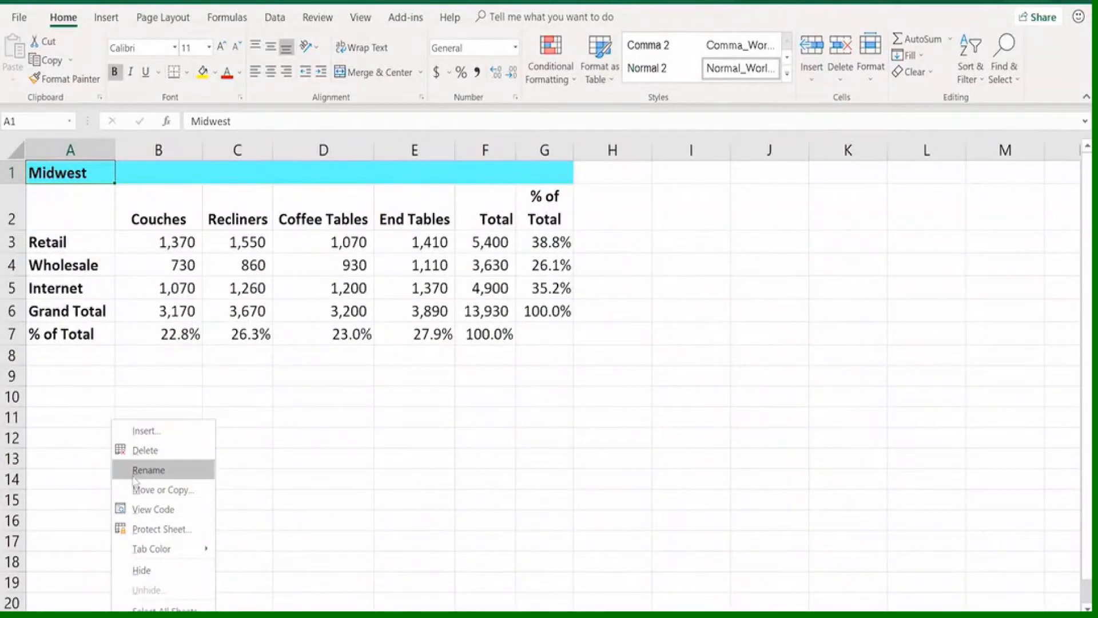
left_click(134, 471)
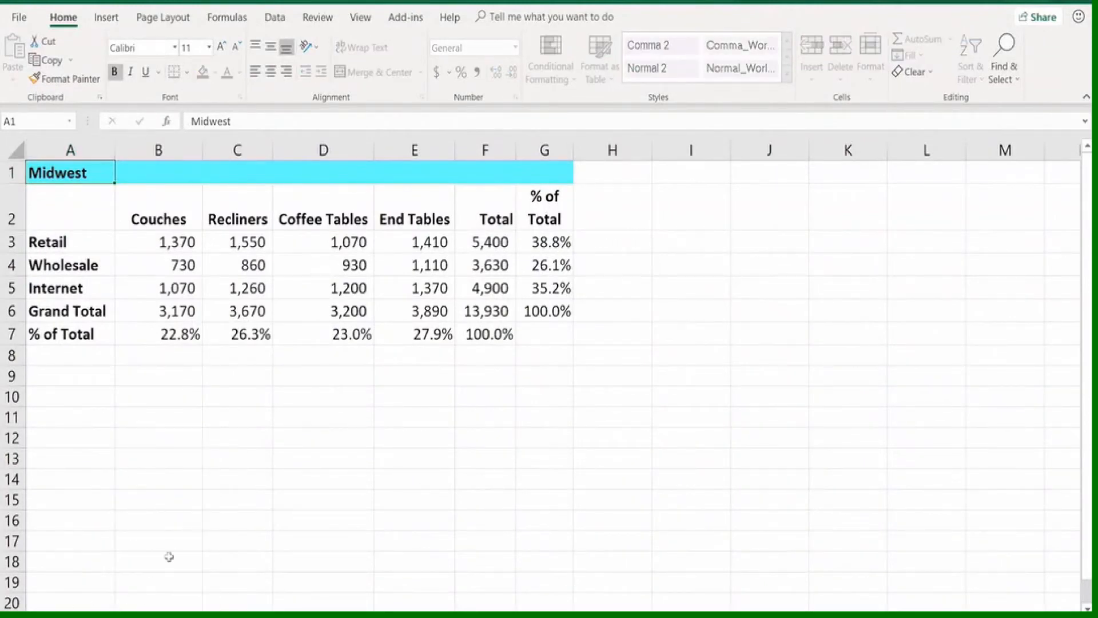
key("Return")
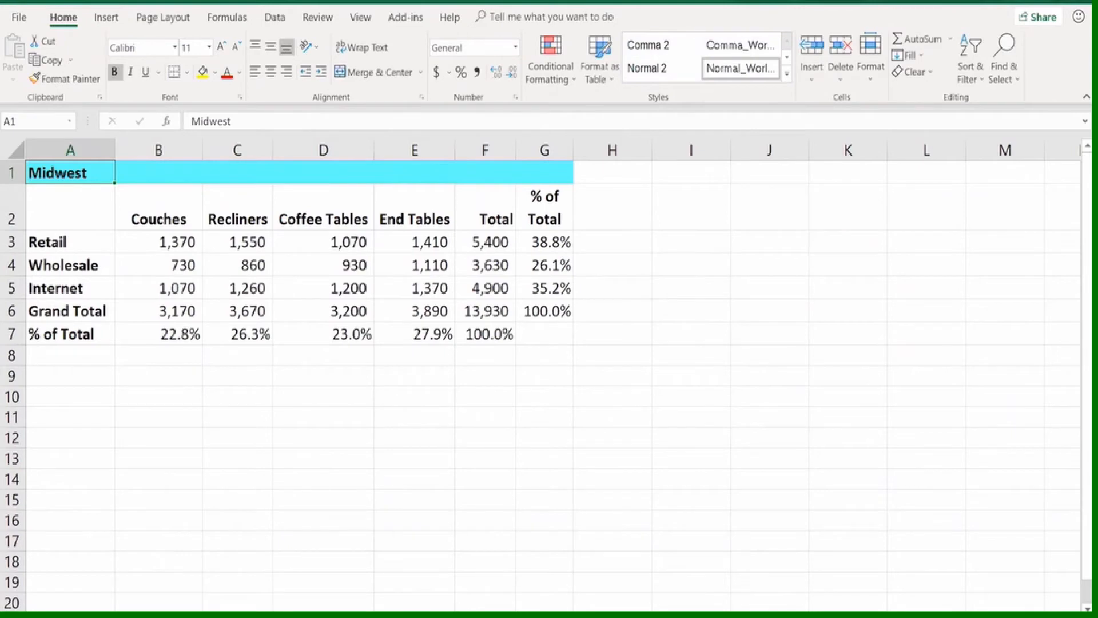
double_click(91, 614)
Insert two blank worksheets in front of the West worksheet
right_click(181, 617)
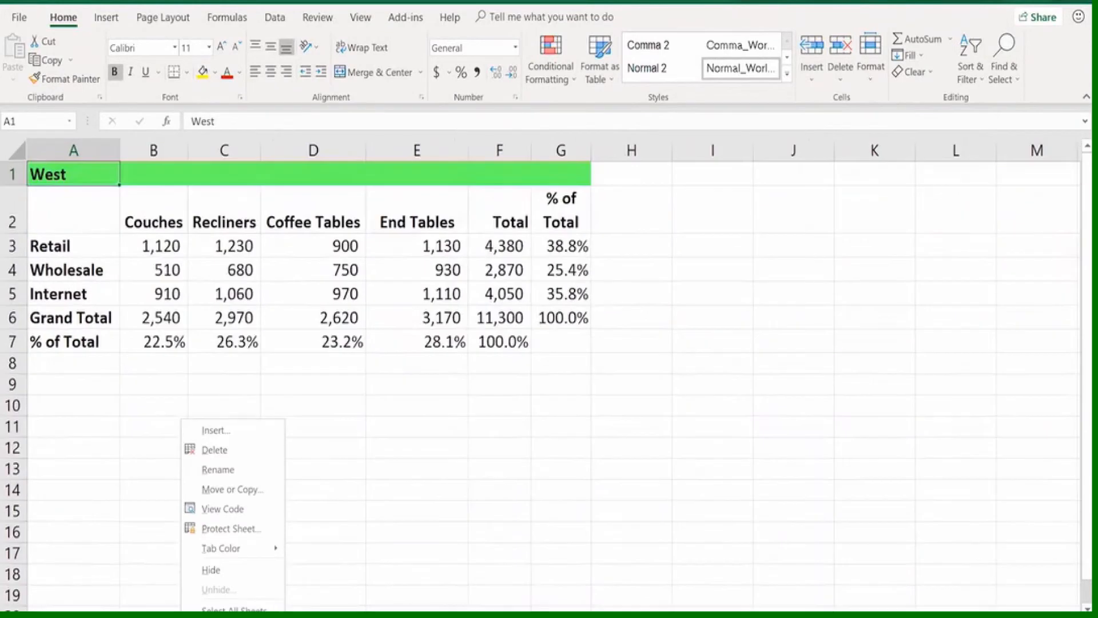
left_click(208, 436)
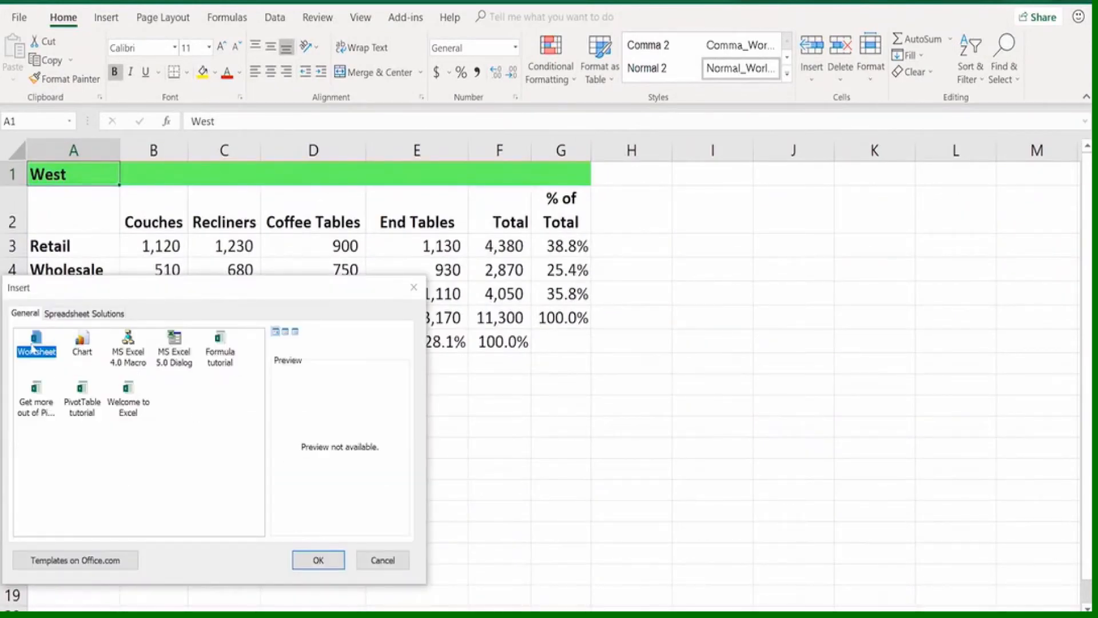
left_click(314, 560)
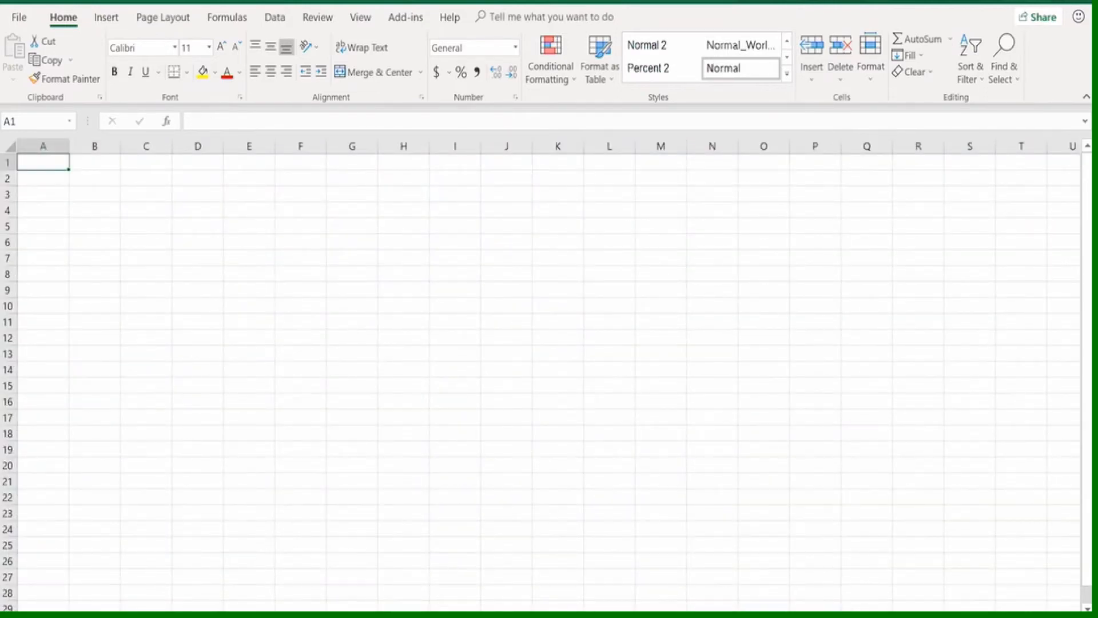
left_click(219, 608)
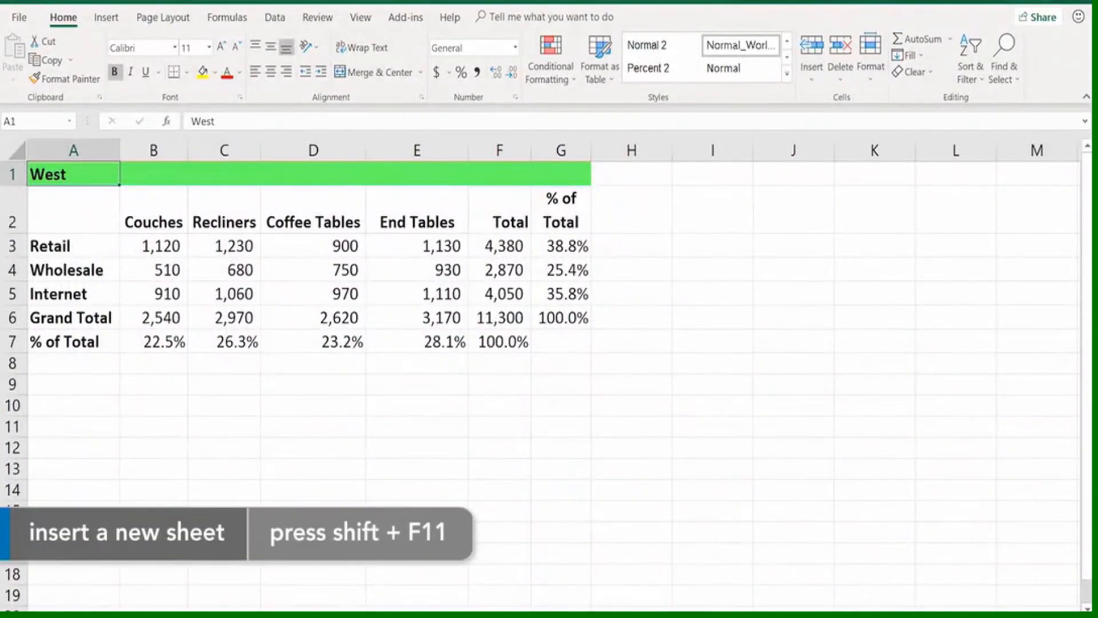
key("shift+F11")
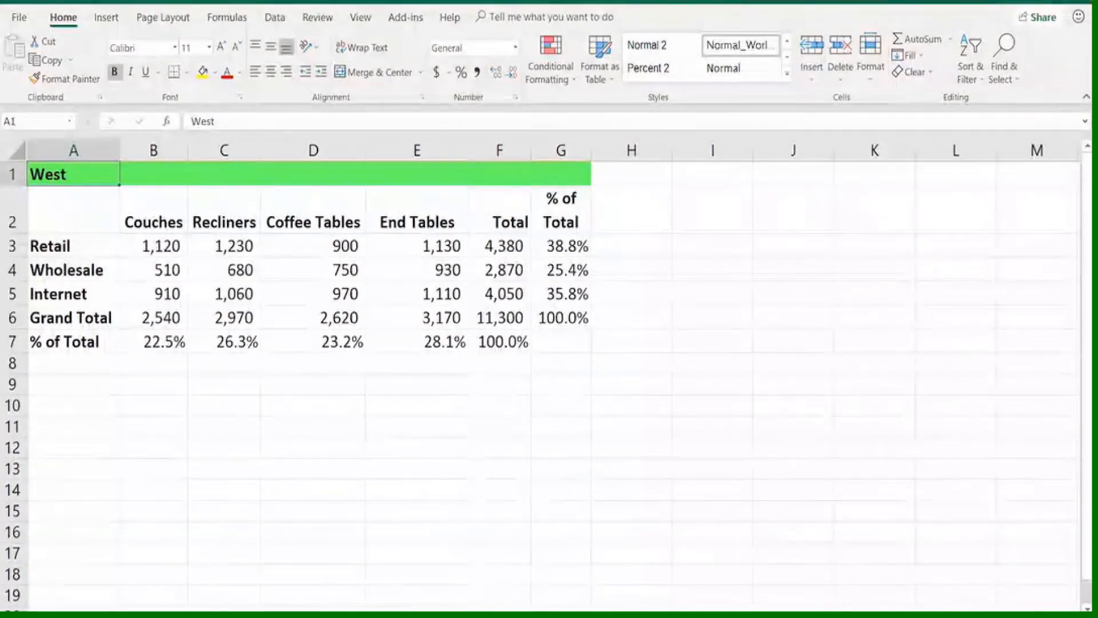
Delete a blank worksheet from the workbook
key("ctrl+Page_Down")
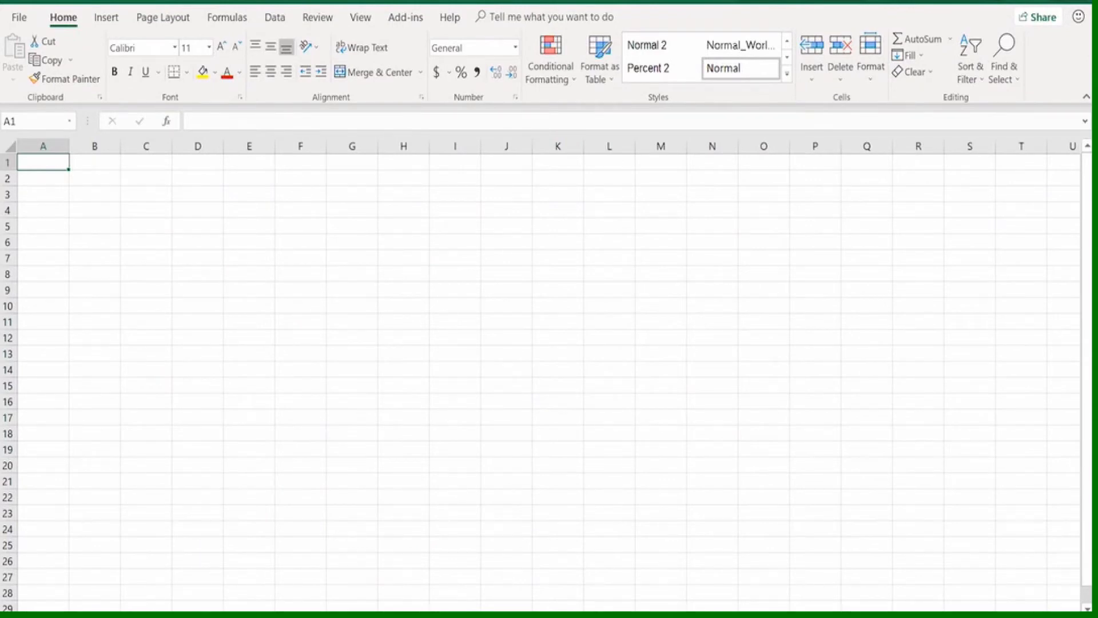
right_click(303, 612)
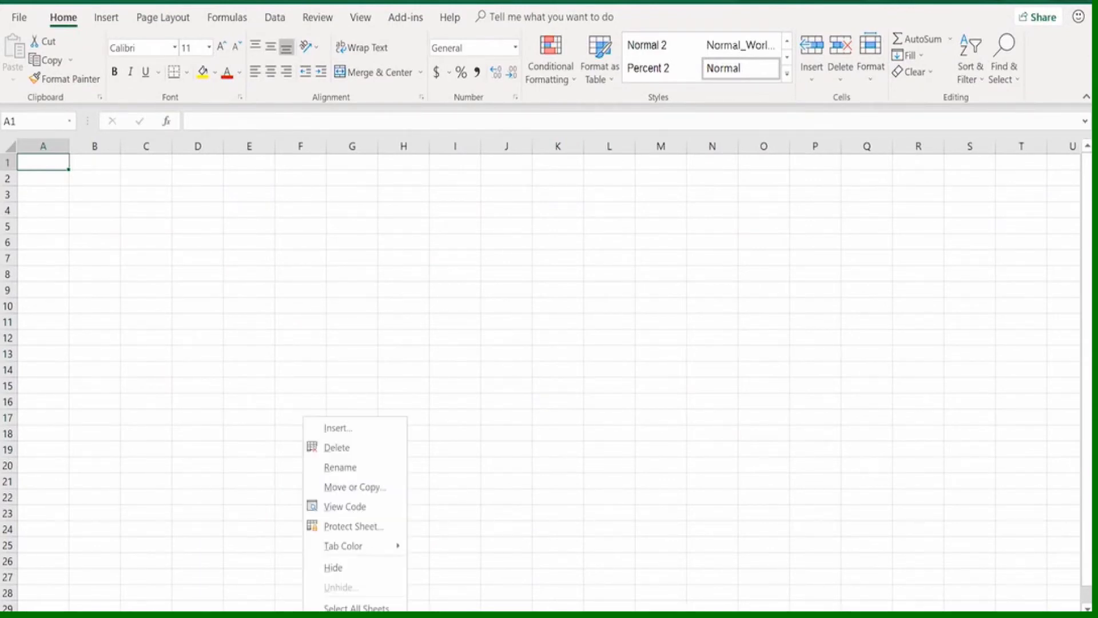
left_click(329, 449)
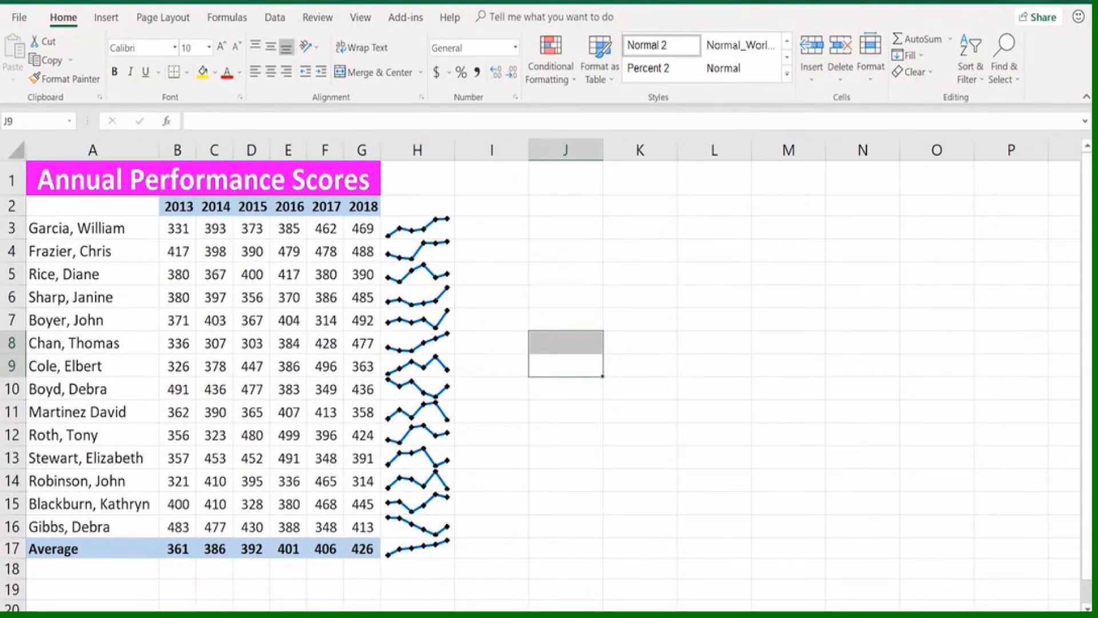
right_click(260, 616)
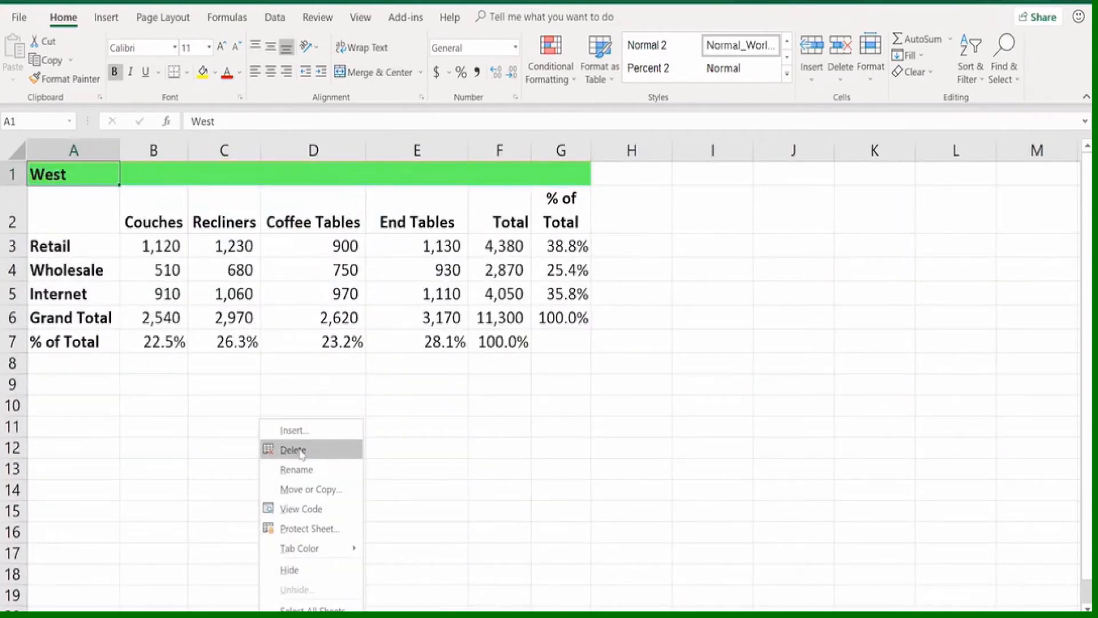
left_click(293, 450)
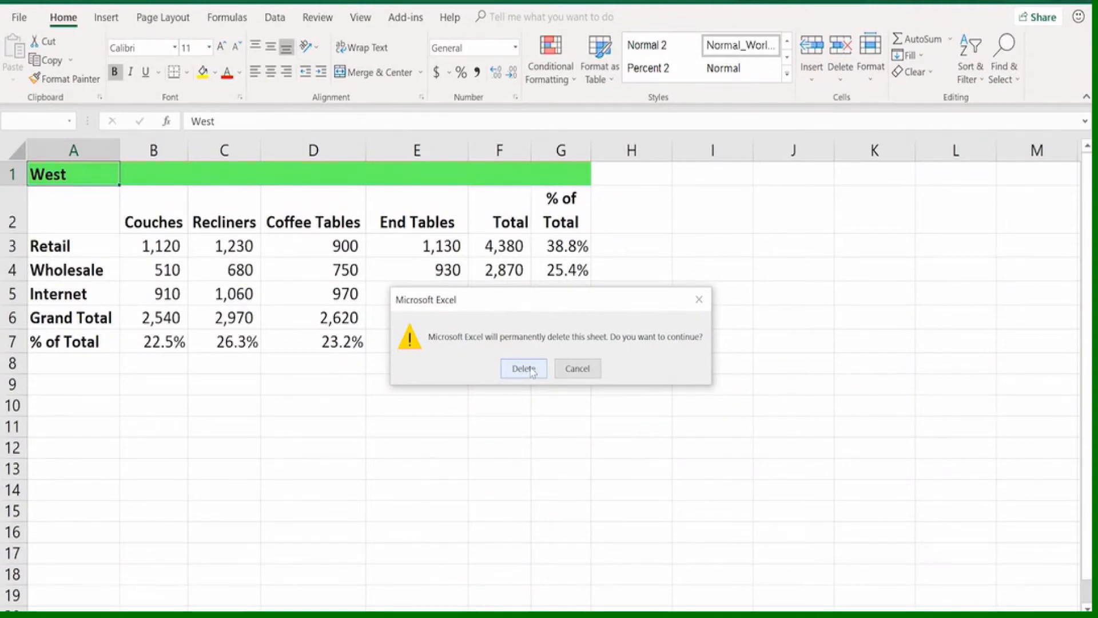
left_click(574, 369)
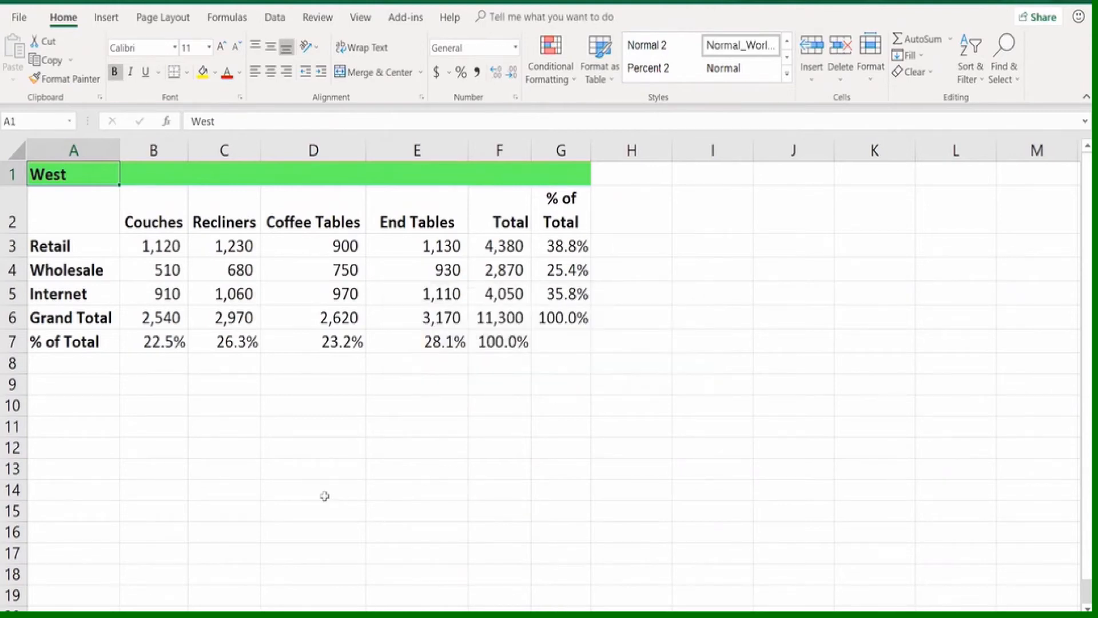
Insert a blank worksheet in front of the West worksheet and delete it again
key("shift+F11")
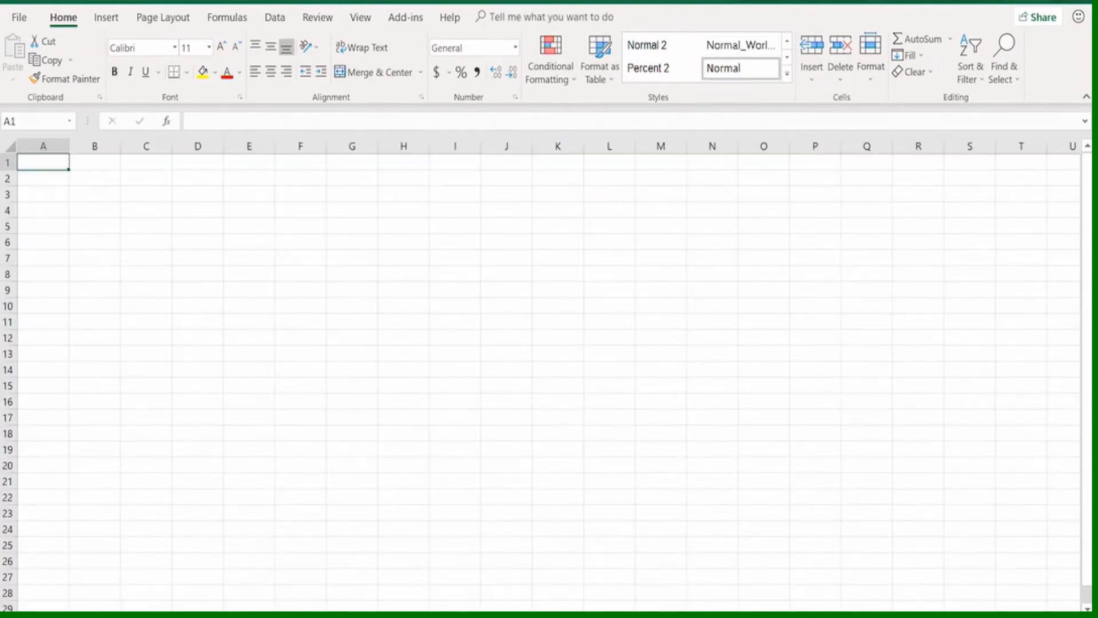
right_click(230, 616)
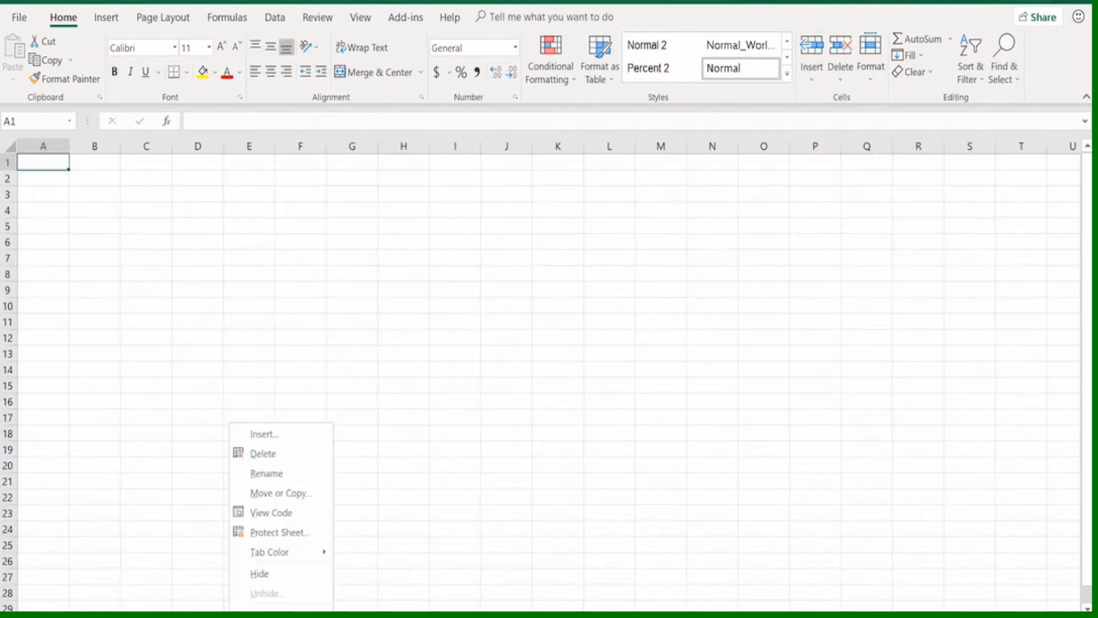
left_click(263, 454)
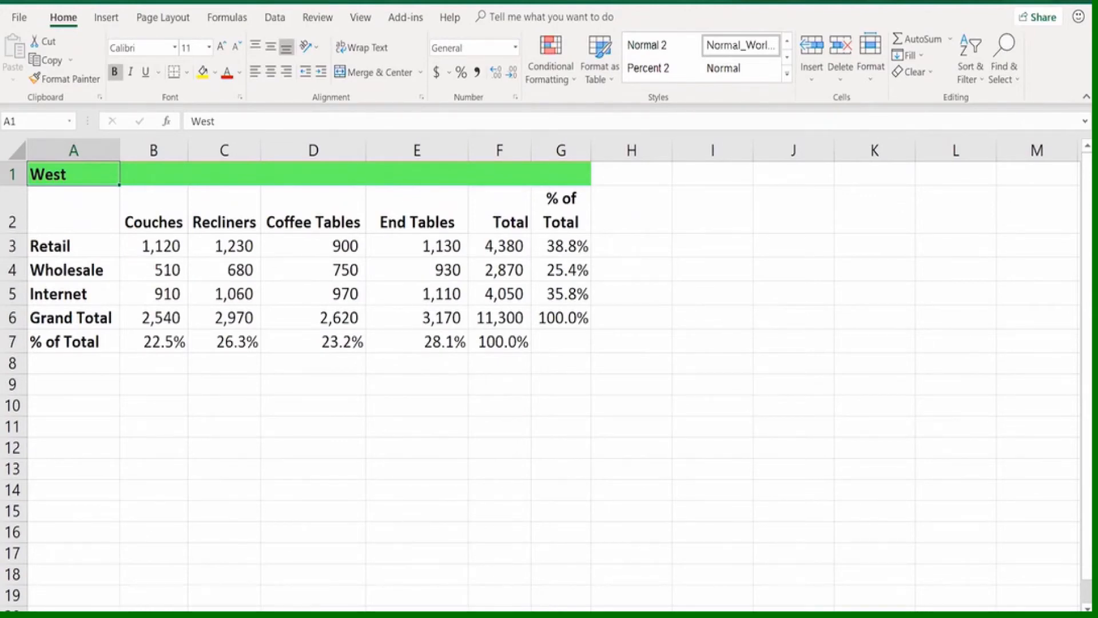
Hide the Performance Scores worksheet and unhide it again
right_click(289, 615)
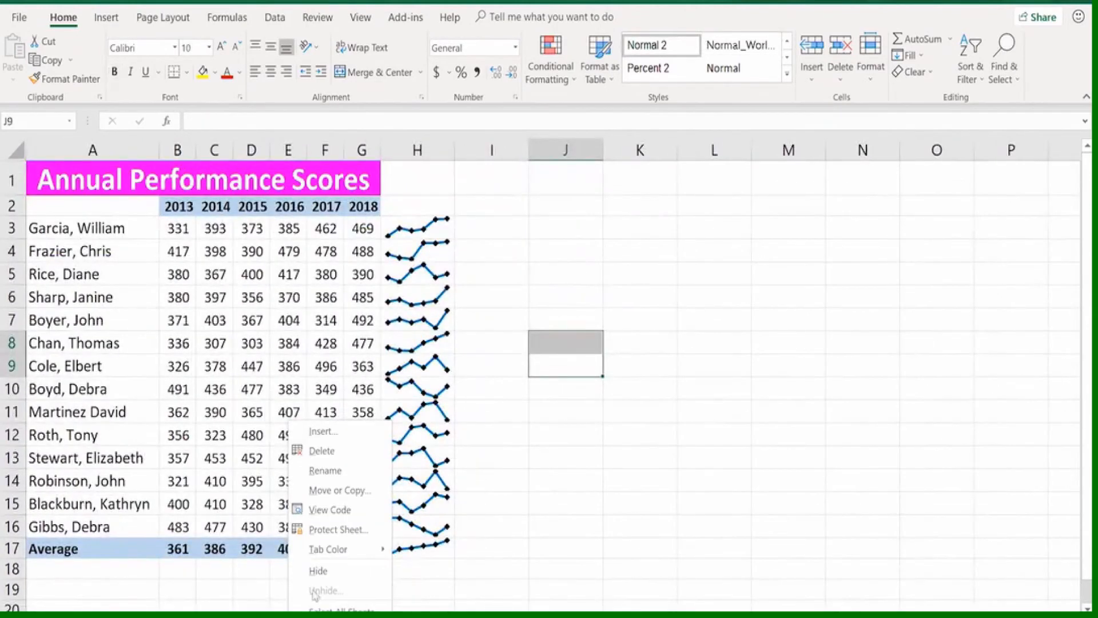
left_click(316, 572)
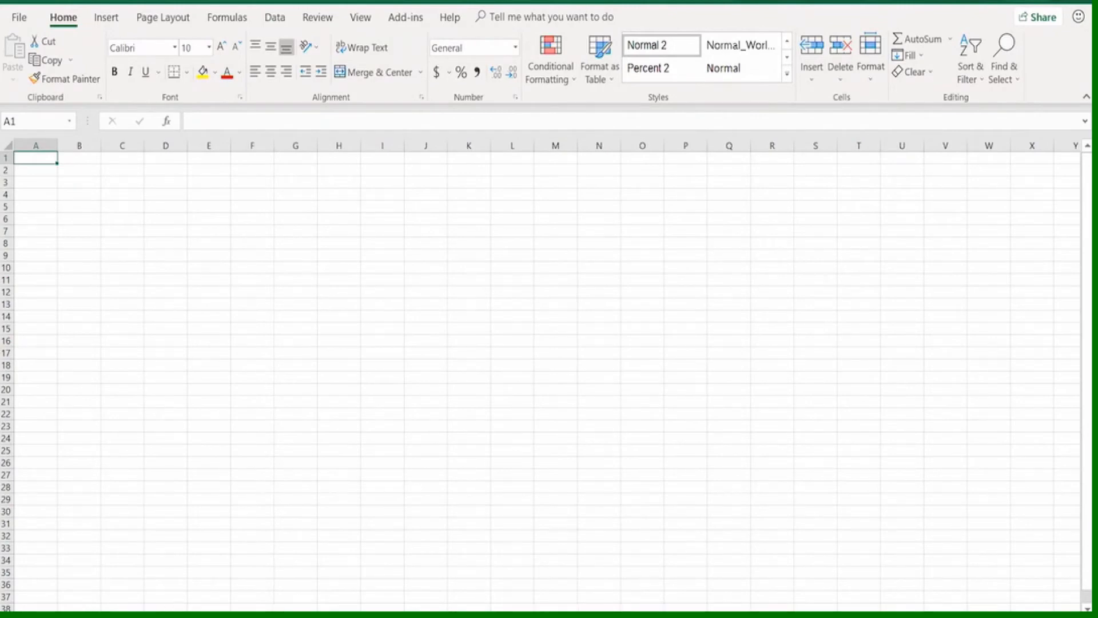
right_click(70, 616)
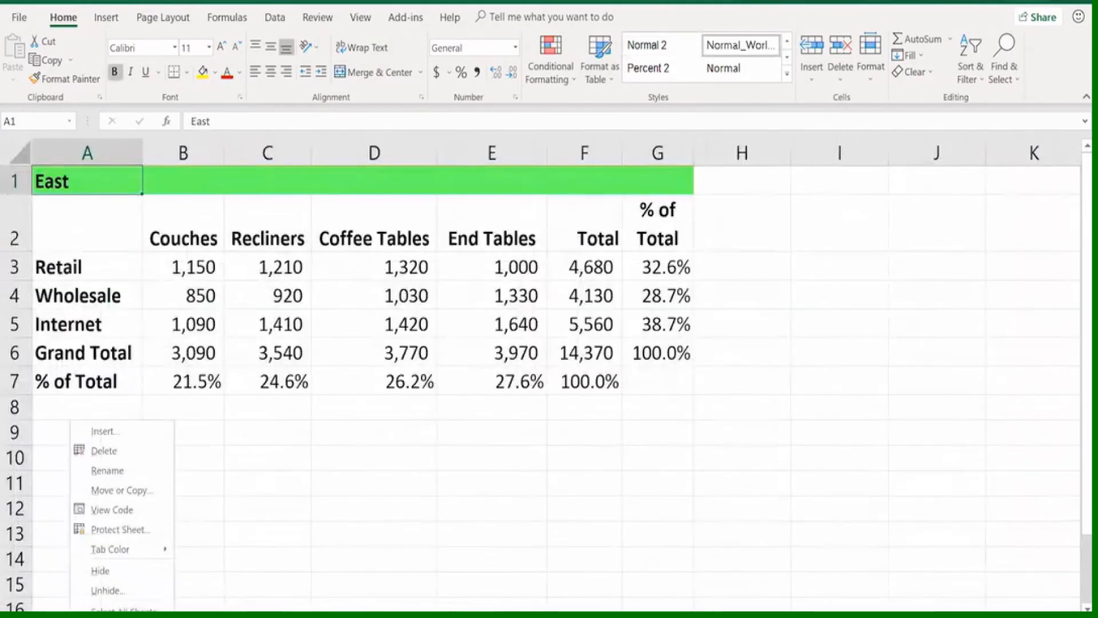
left_click(105, 591)
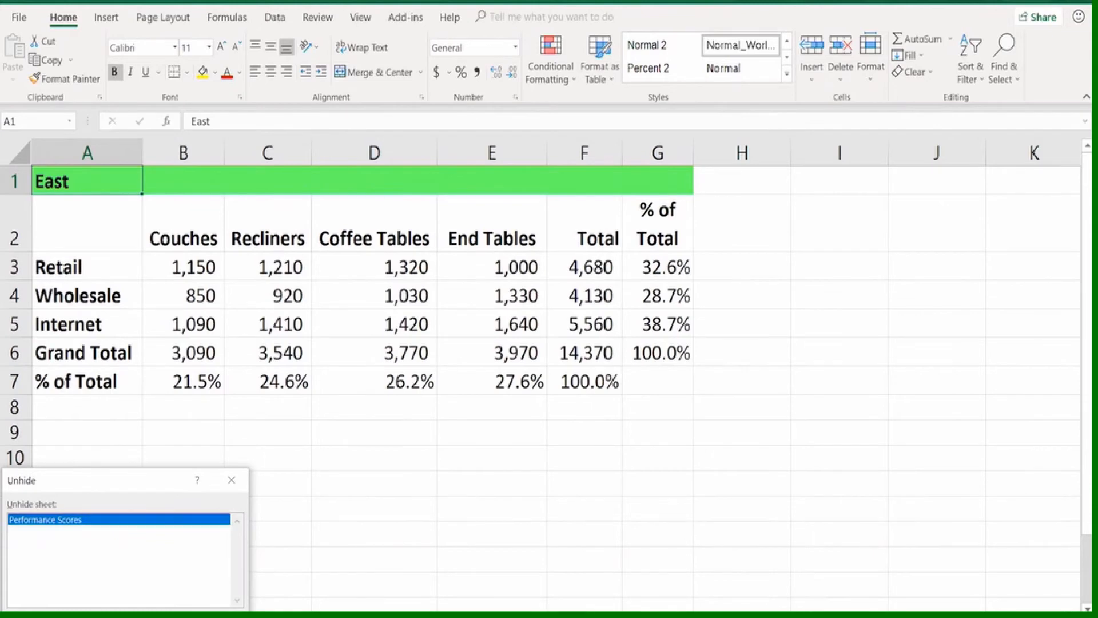
left_click(151, 615)
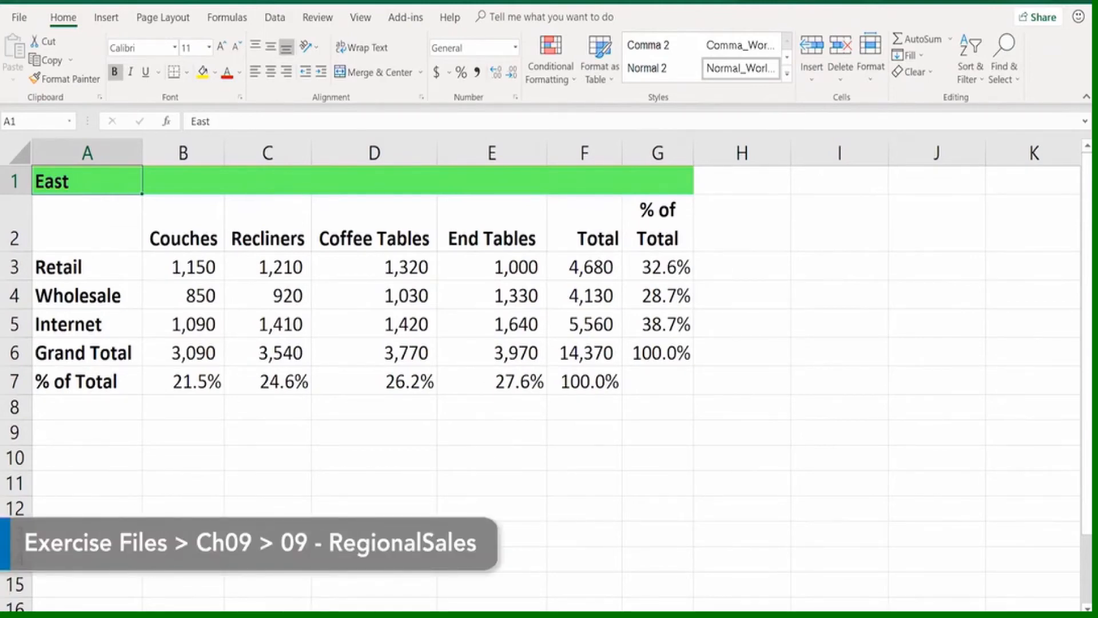
key("ctrl+Page_Down")
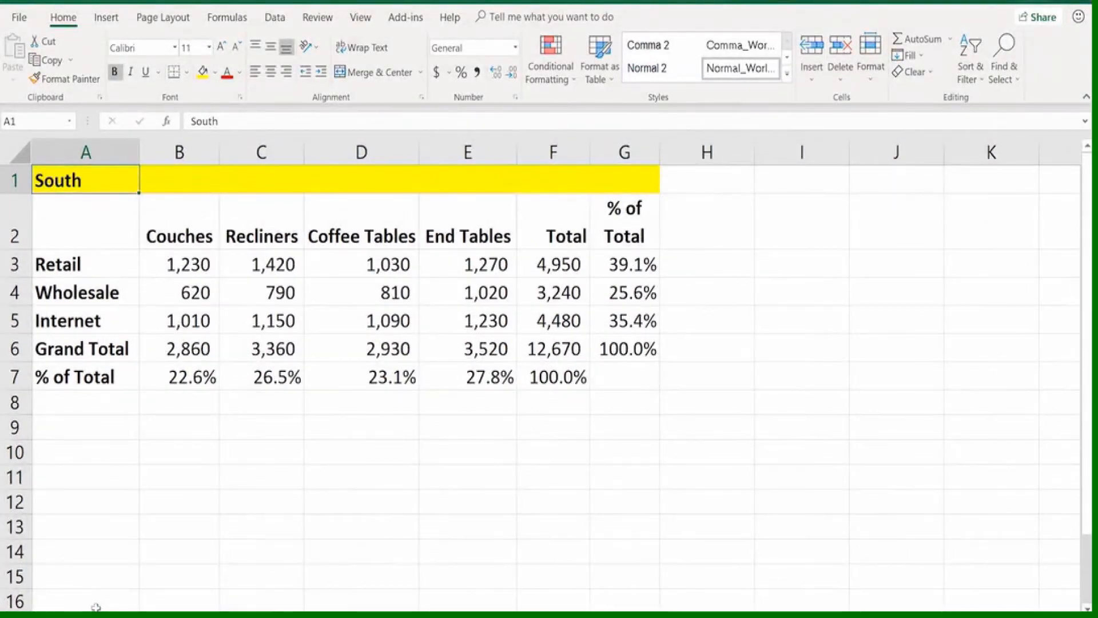
key("ctrl+Page_Down")
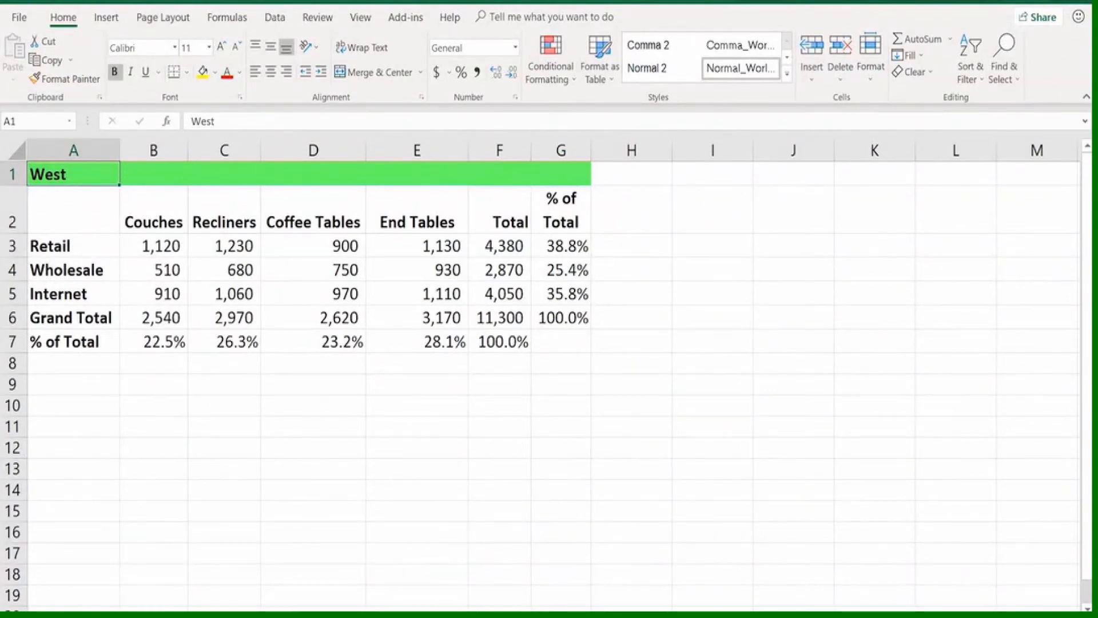
right_click(189, 616)
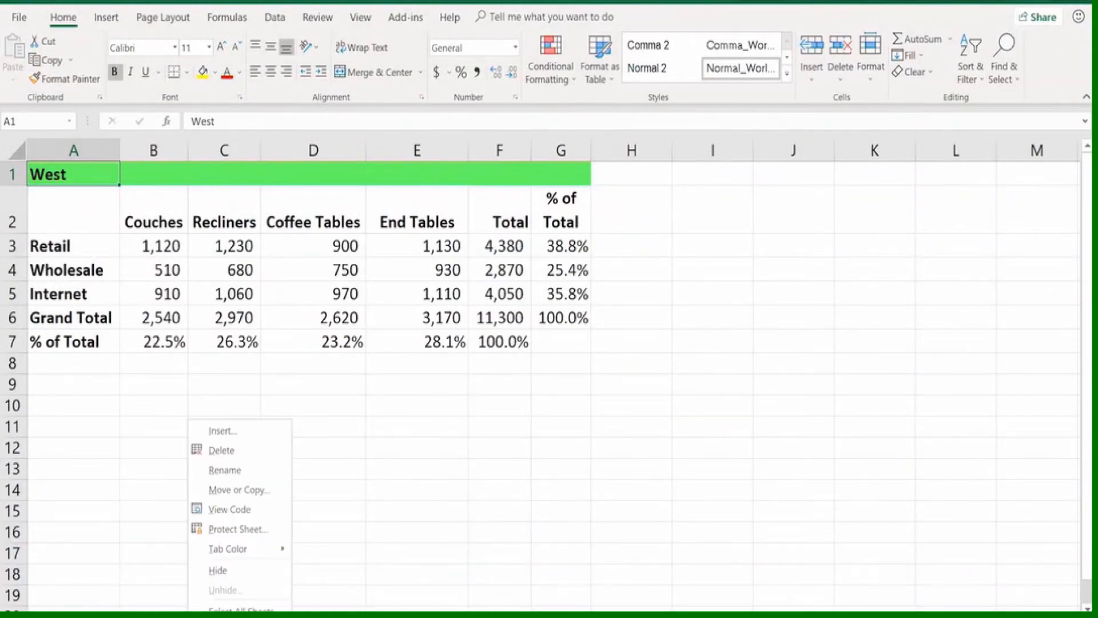
left_click(223, 491)
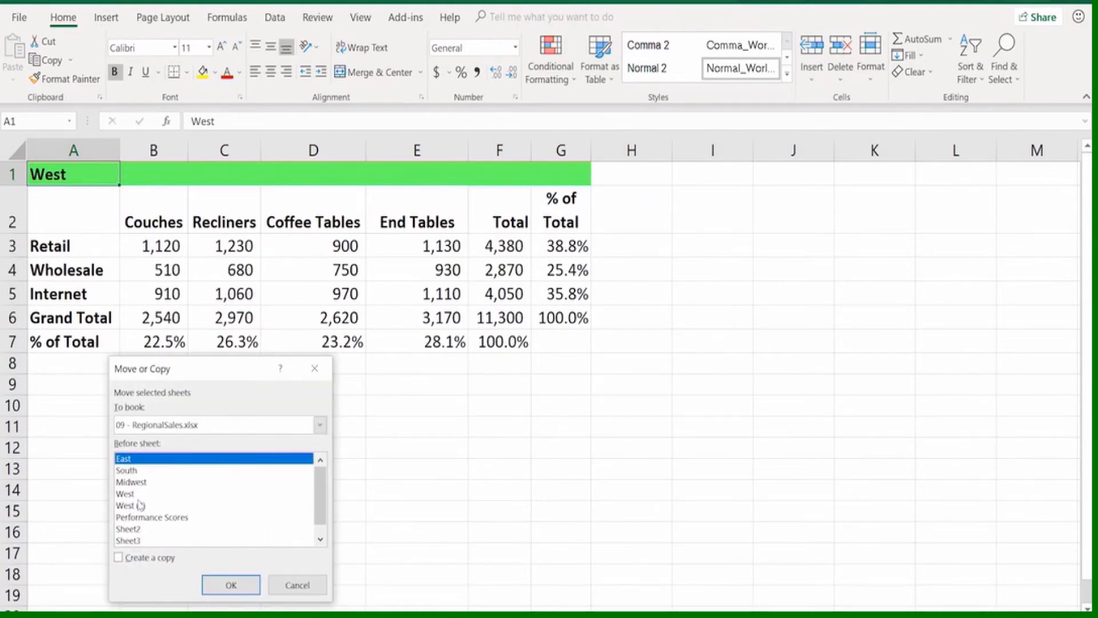
left_click(118, 558)
left_click(320, 425)
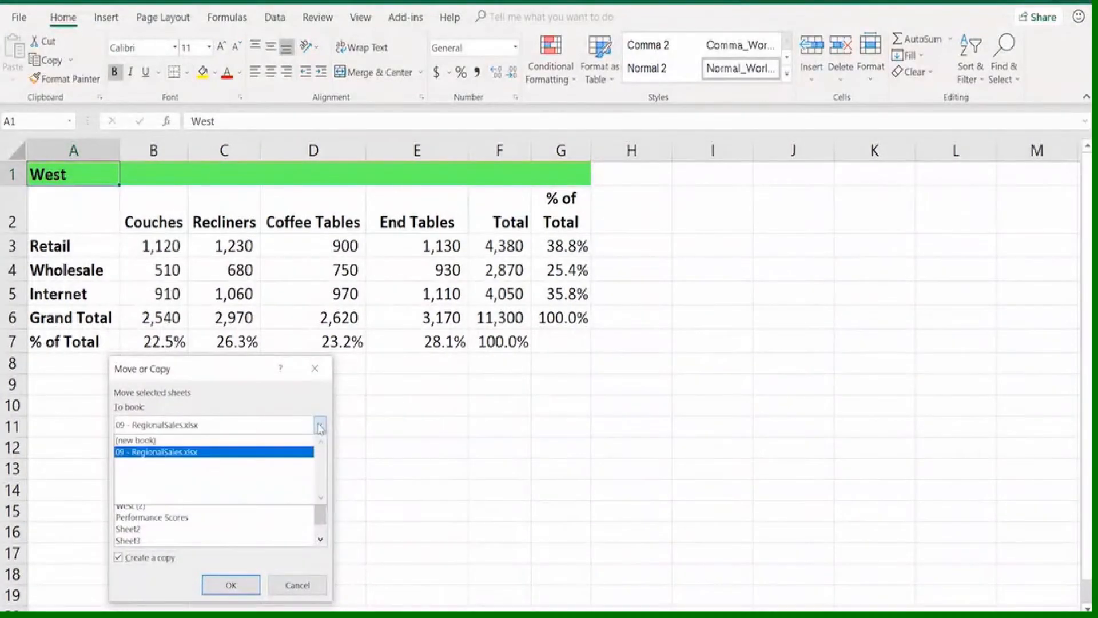
left_click(135, 439)
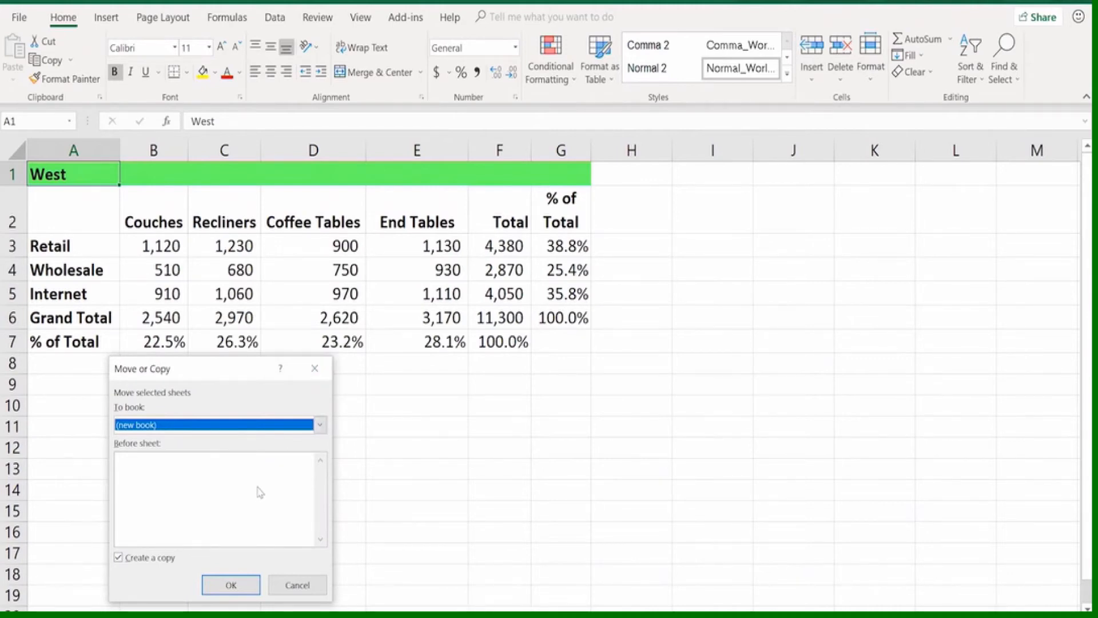
left_click(314, 369)
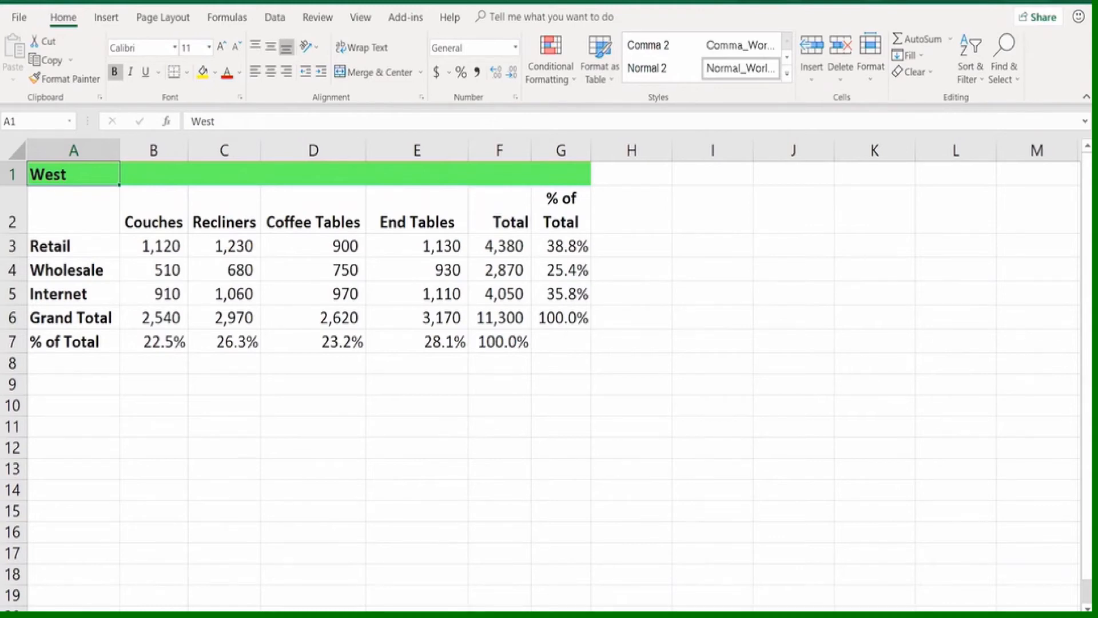
Group the East worksheet with the other regional sheets and insert a blank row above the % of Total row in all of them
key("ctrl+Page_Down")
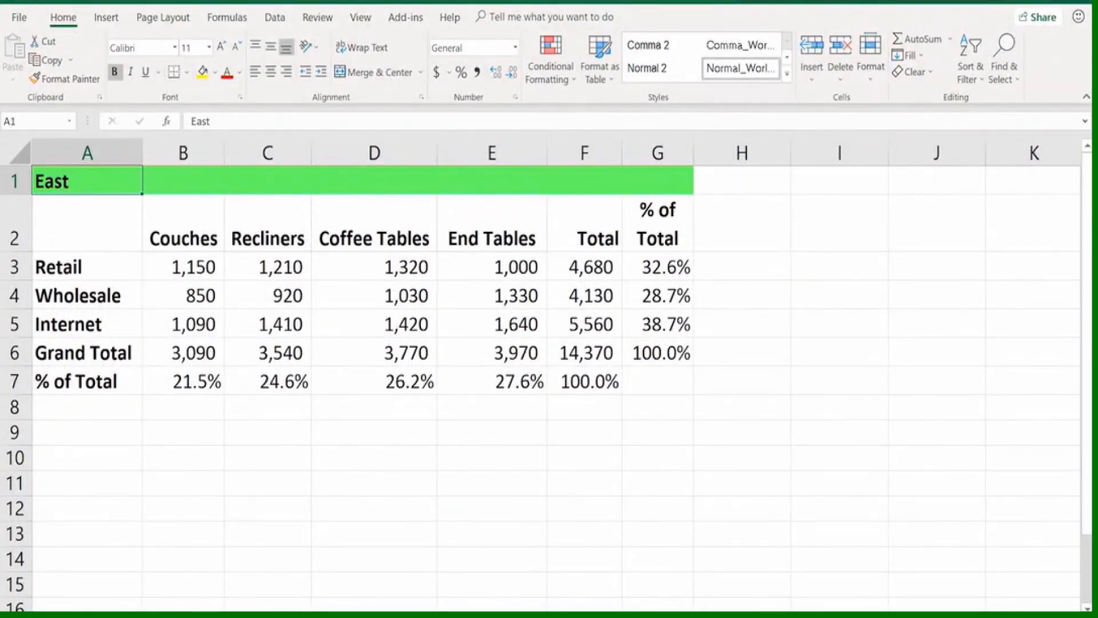
key("ctrl+shift+Page_Down")
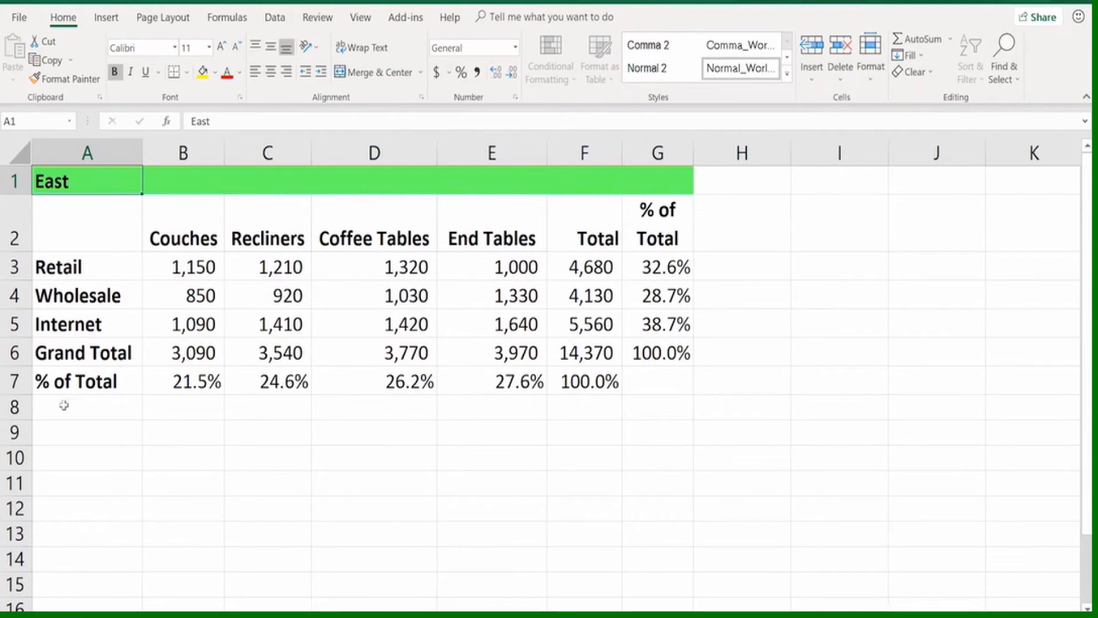
right_click(17, 381)
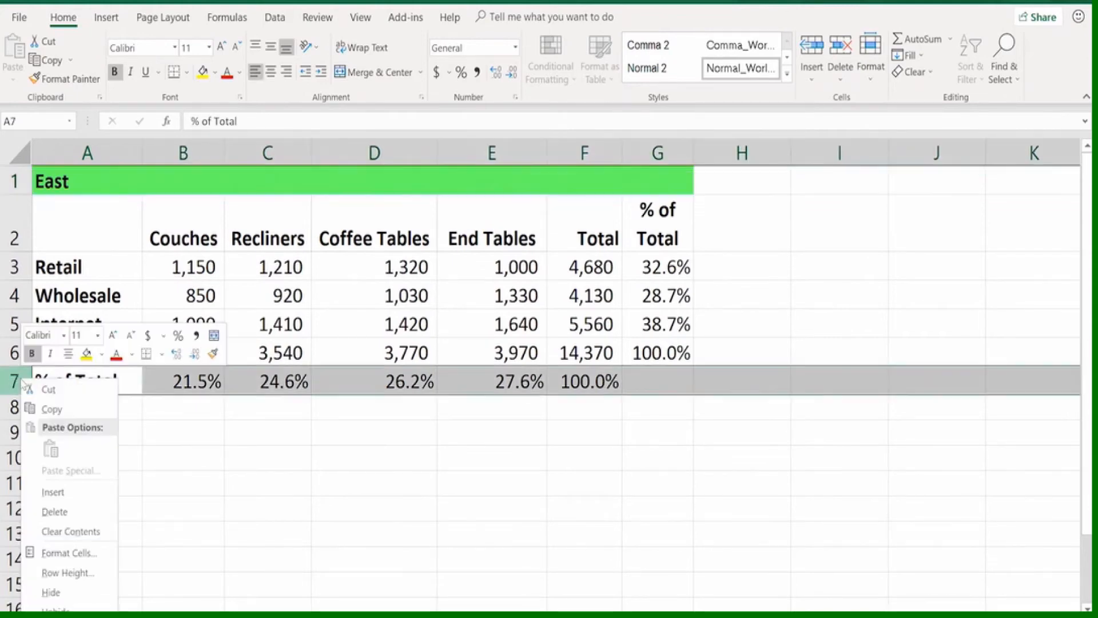
left_click(50, 494)
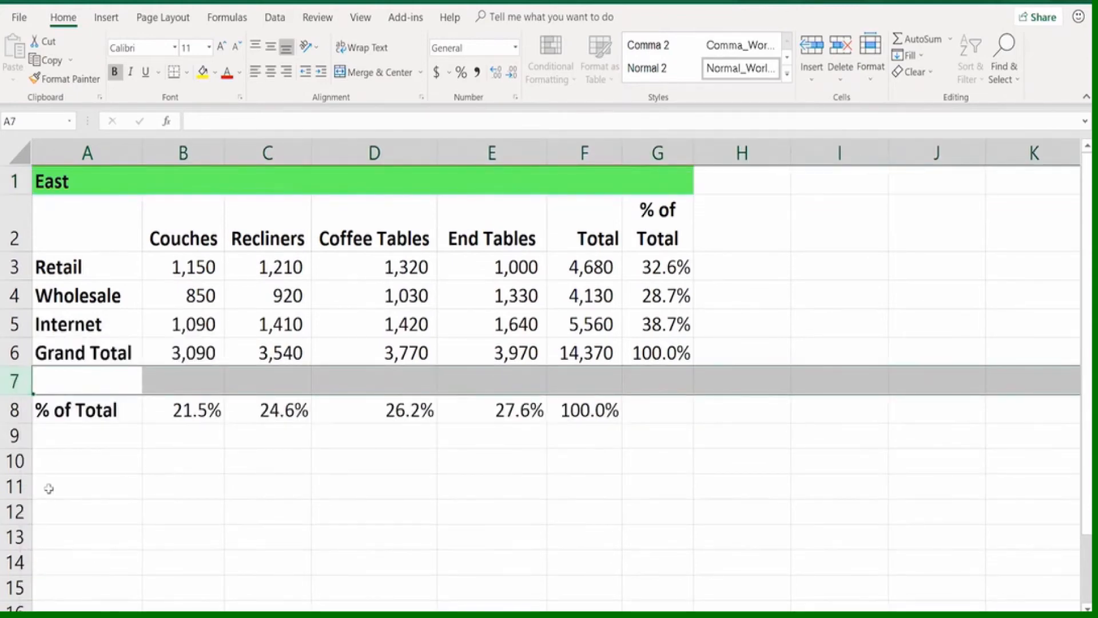
Check the inserted row 7 on the Midwest and South worksheets
left_click(97, 615)
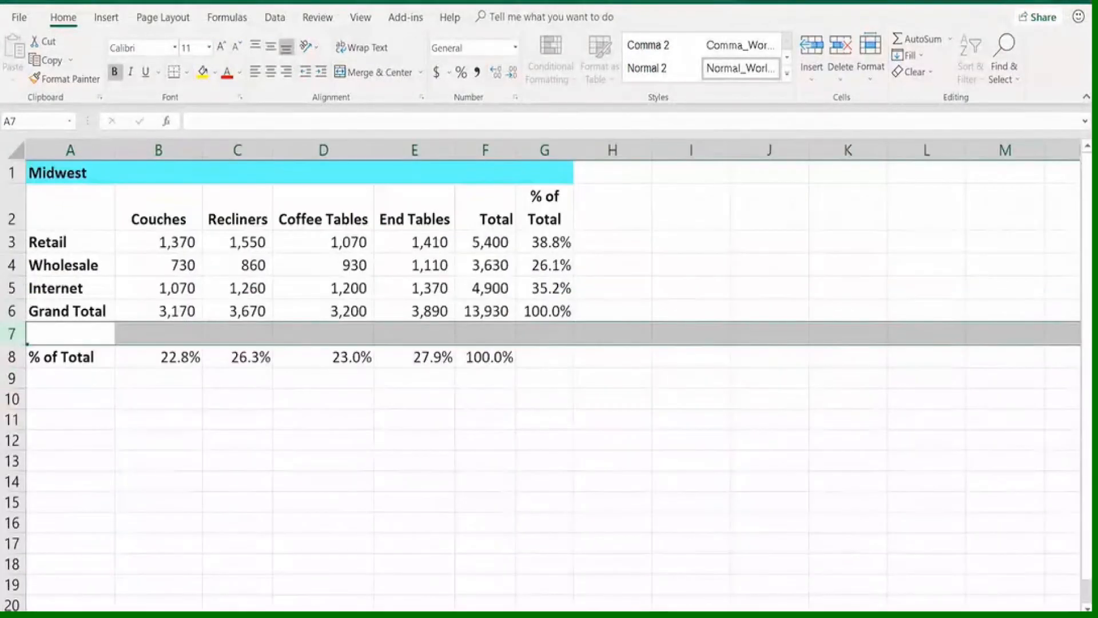
key("ctrl+Page_Down")
Examine the blank row 7 and the table layout on the grouped East, South and Midwest worksheets at a larger zoom
key("ctrl+Page_Down")
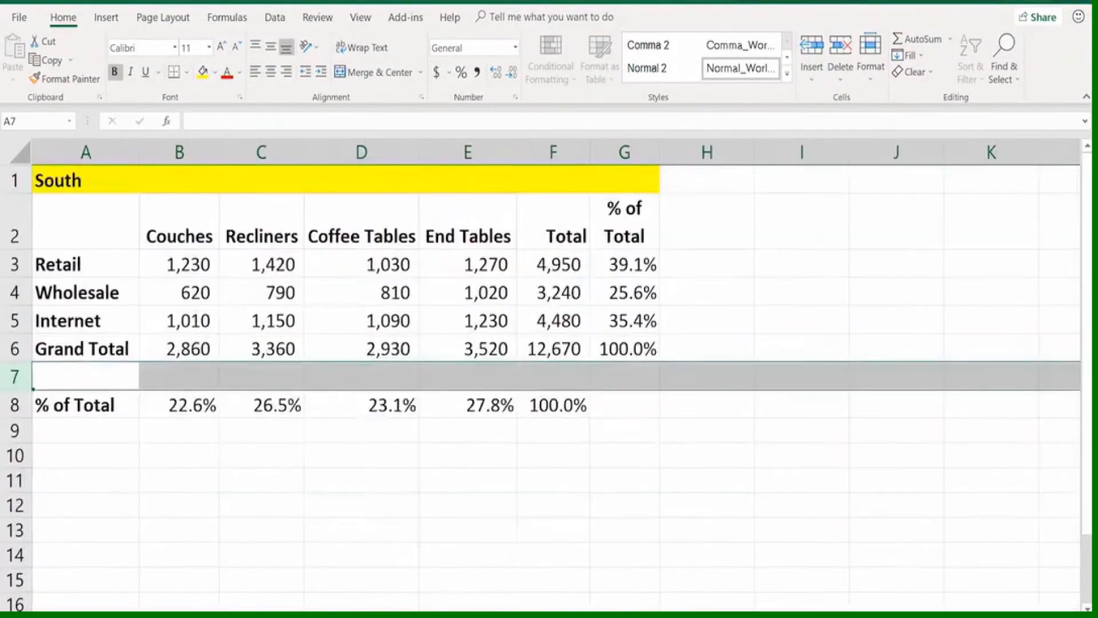
key("ctrl+Page_Down")
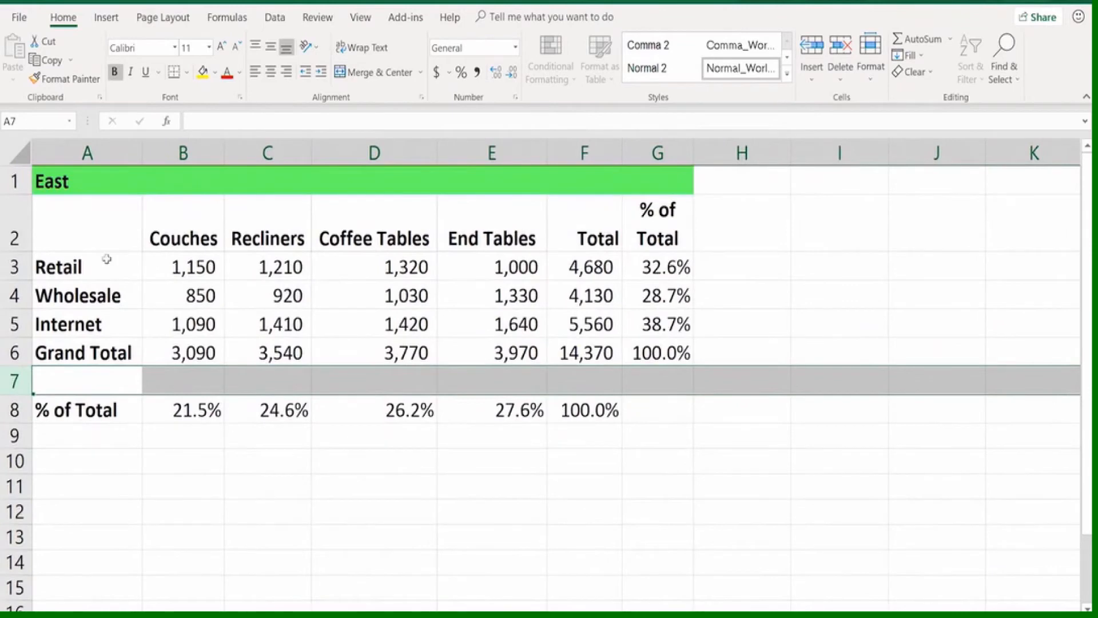
left_click(61, 183)
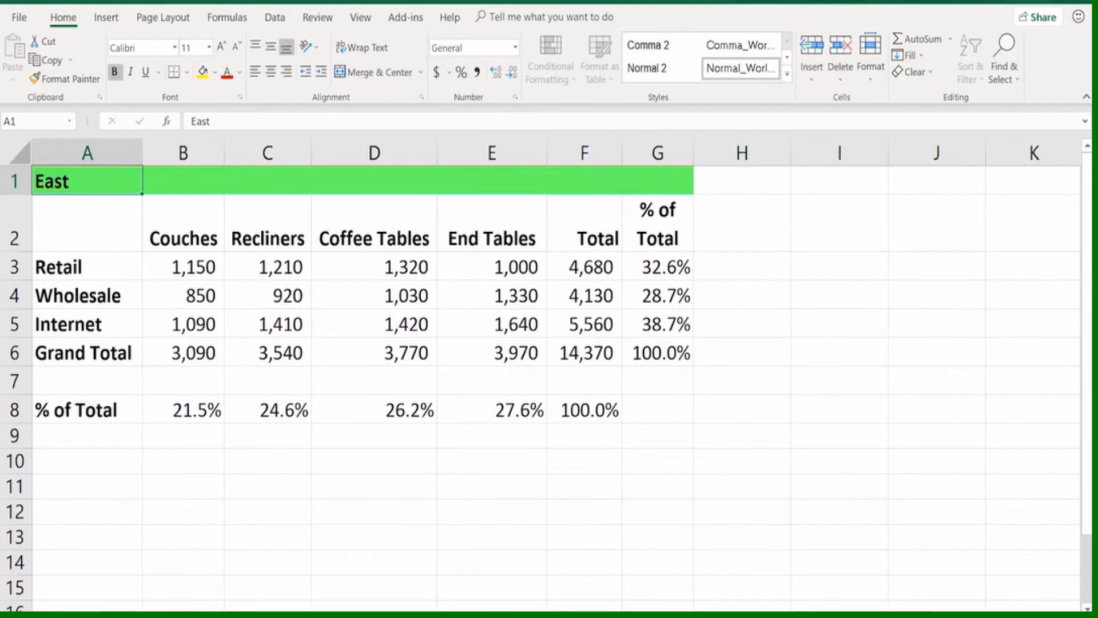
key("ctrl+alt+equal")
key("ctrl+alt+equal")
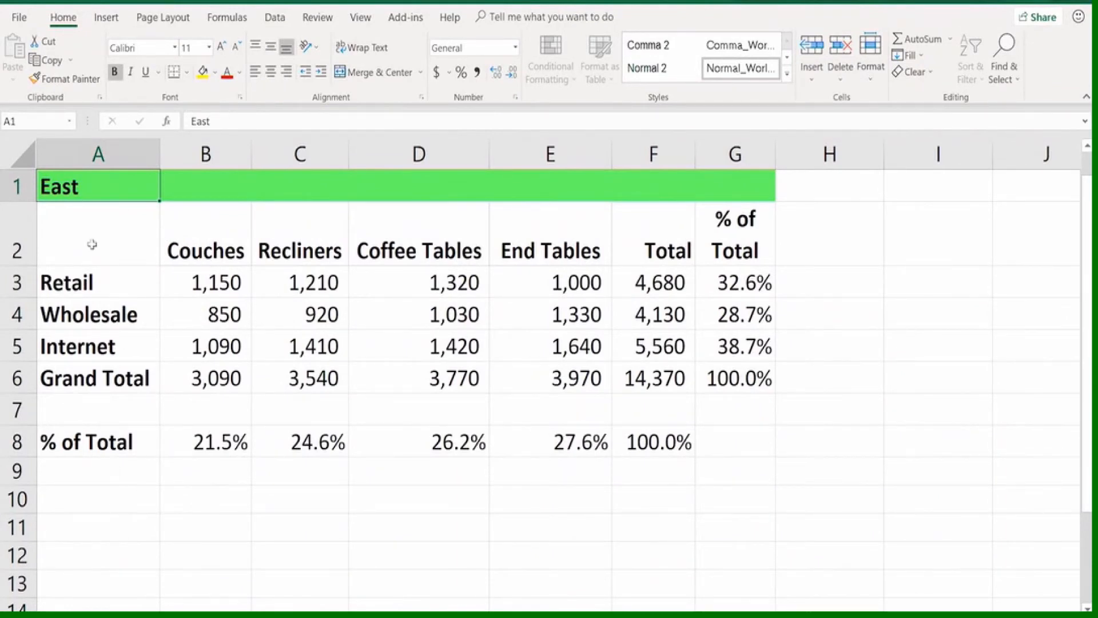
left_click(196, 282)
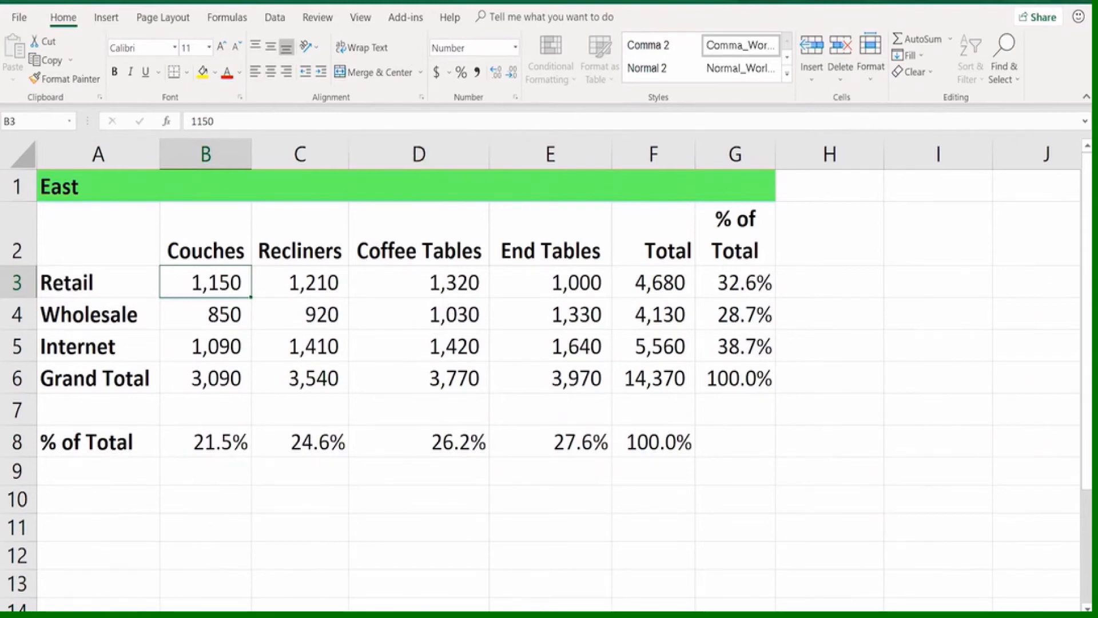
key("ctrl+Page_Down")
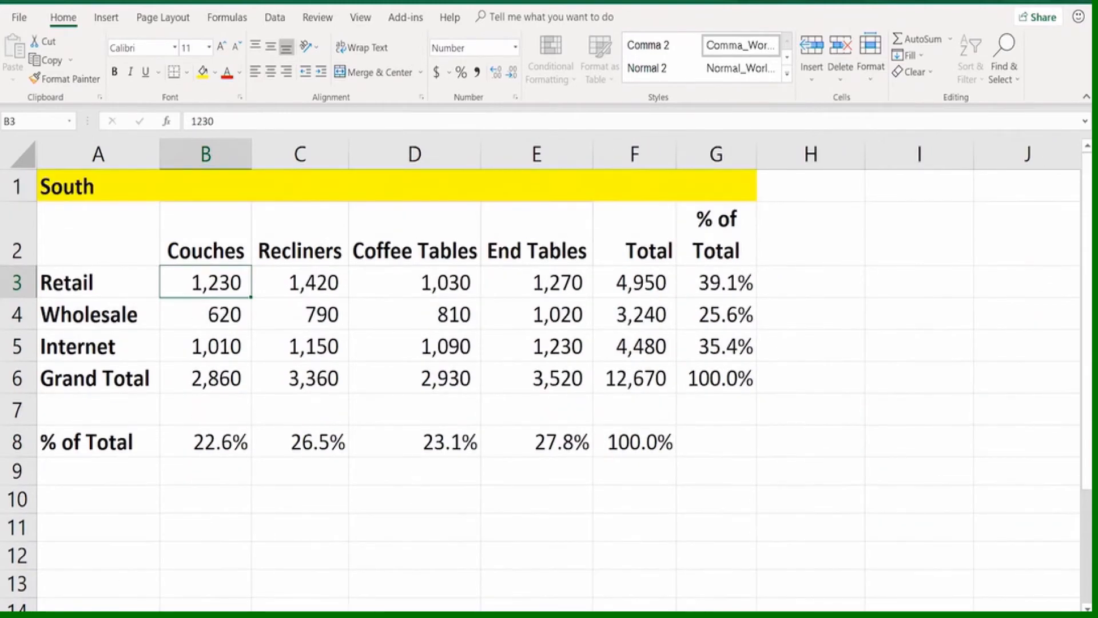
key("ctrl+Page_Down")
scroll(134, 603, "up", 1)
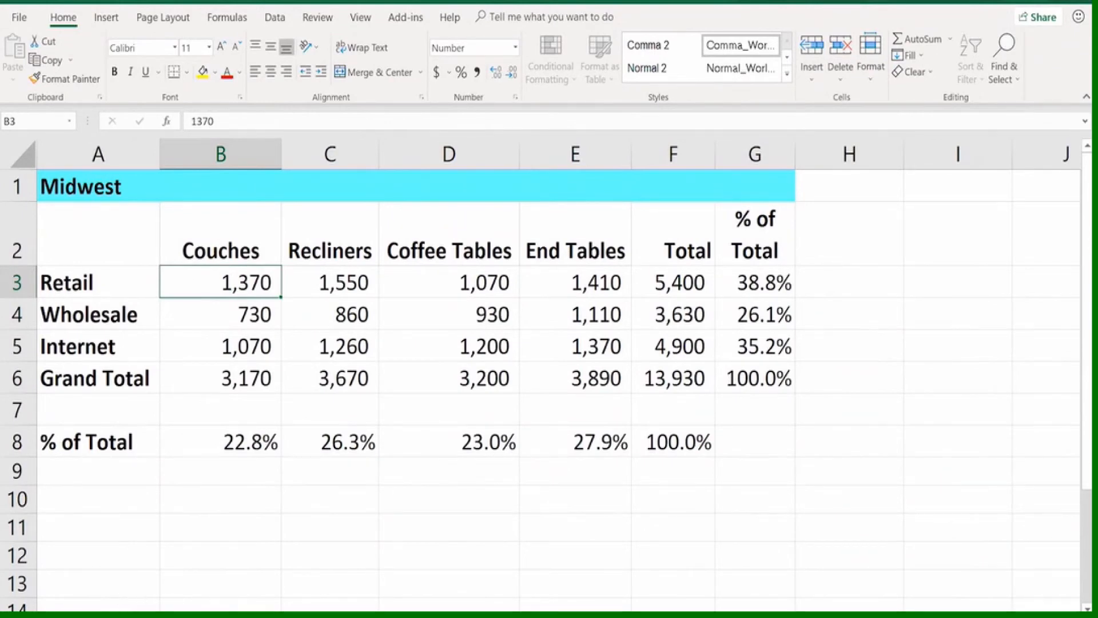
Ungroup the regional worksheets from the Midwest sheet so each can be edited on its own
right_click(150, 612)
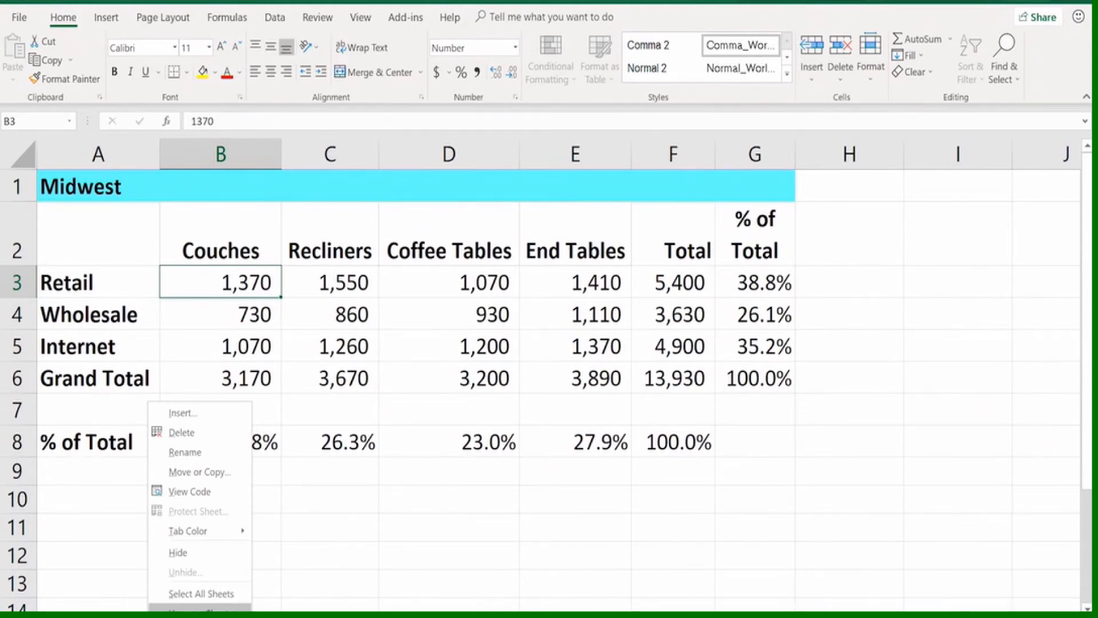
left_click(177, 611)
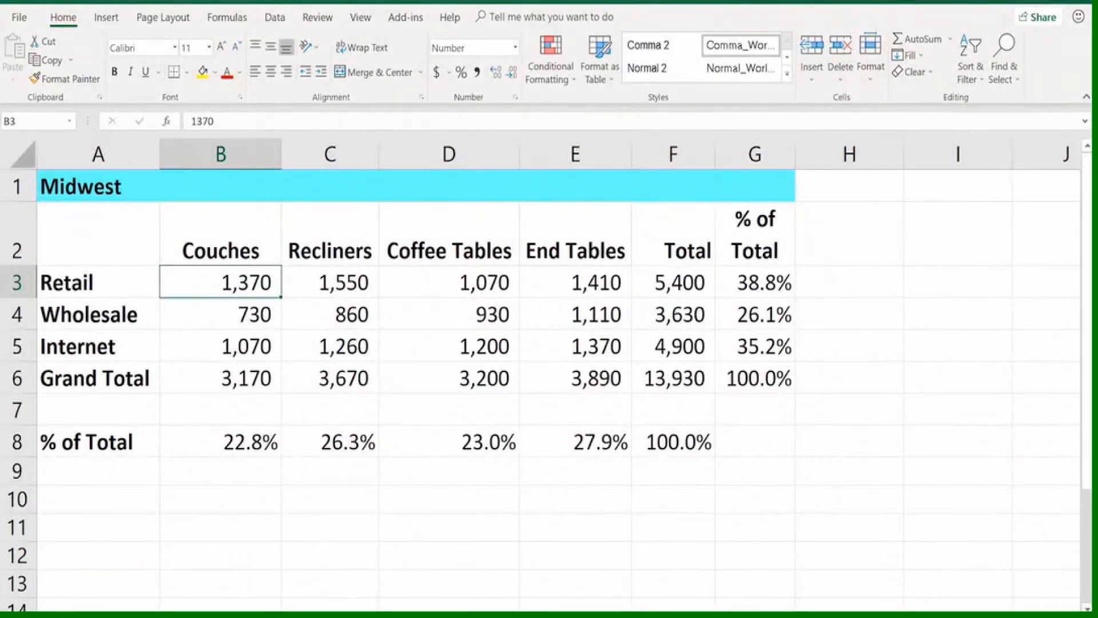
left_click(80, 615, "shift")
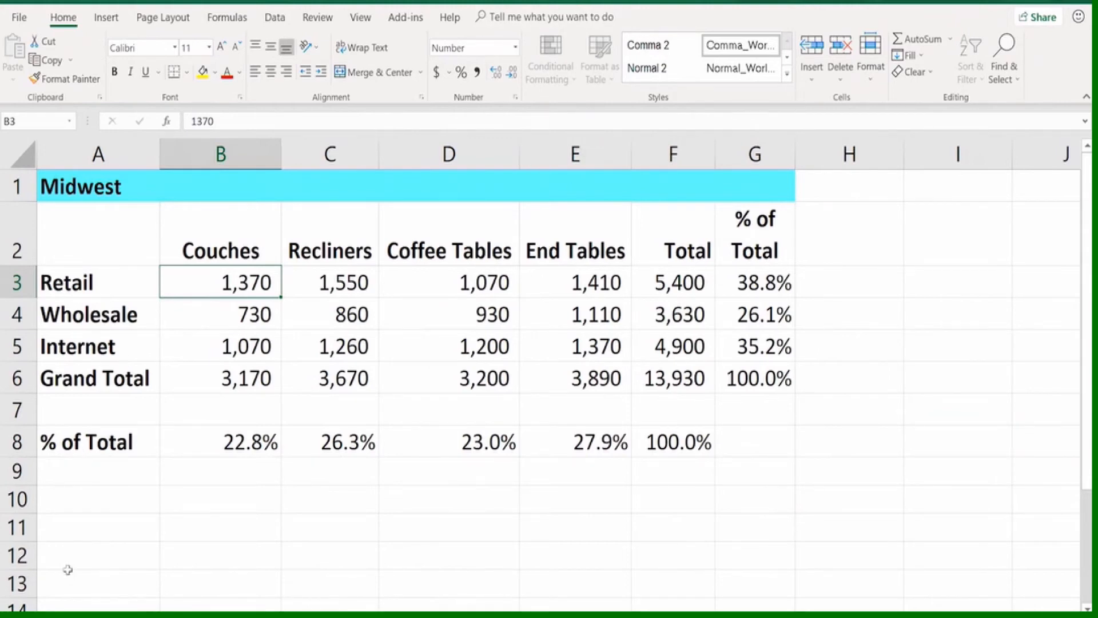
Italicize the % of Total label in A8 on the Midwest worksheet and compare it with the South worksheet
left_click(83, 441)
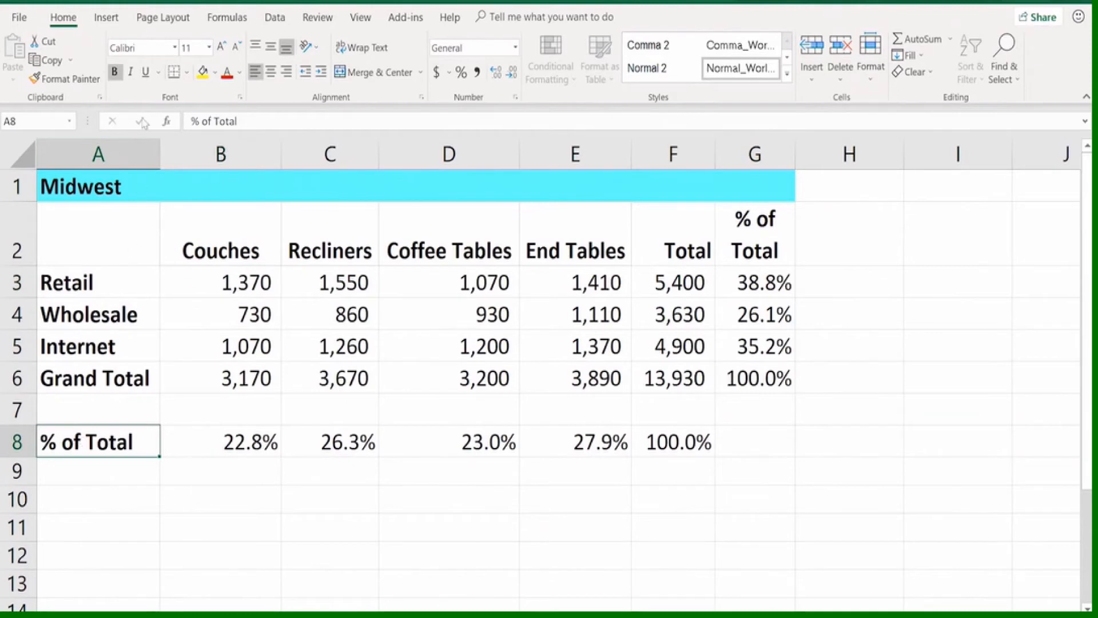
left_click(131, 73)
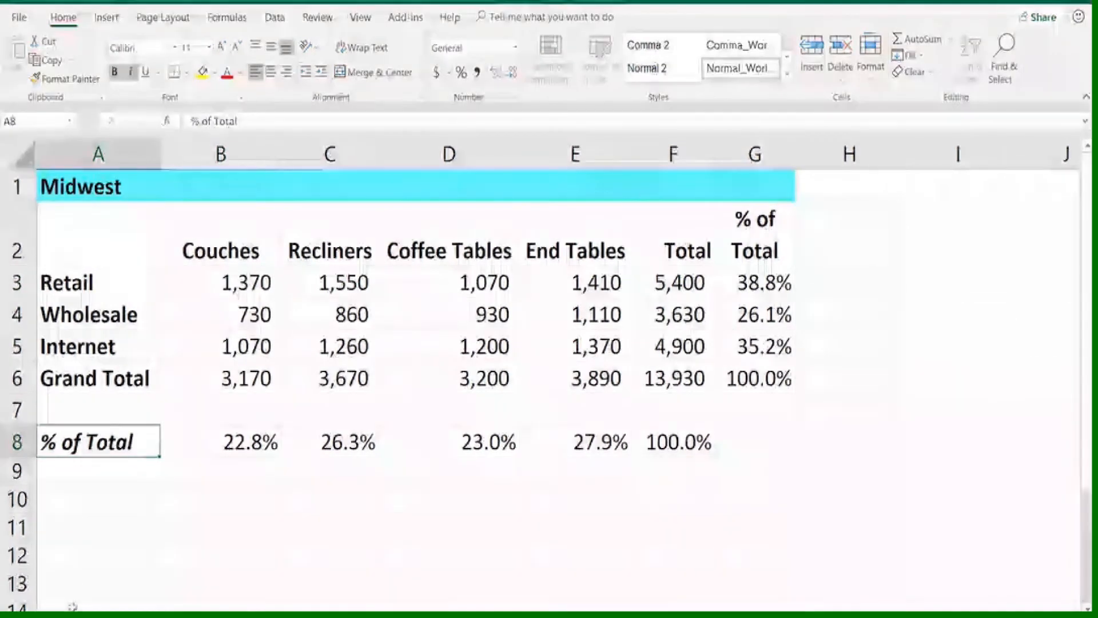
key("ctrl+Page_Down")
key("ctrl+Page_Up")
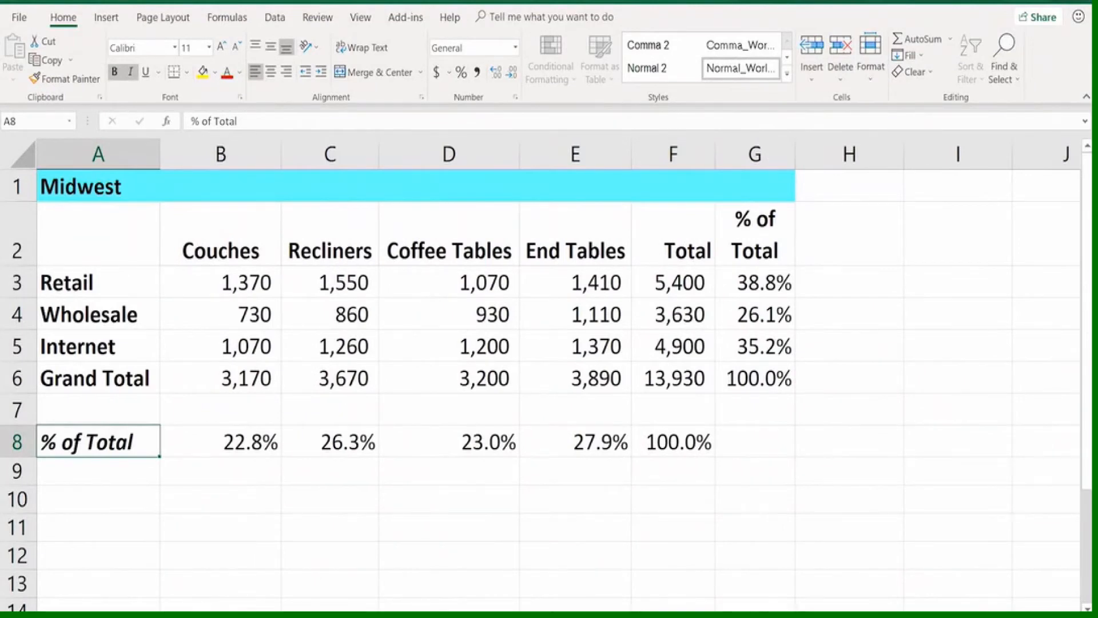
key("ctrl+Page_Down")
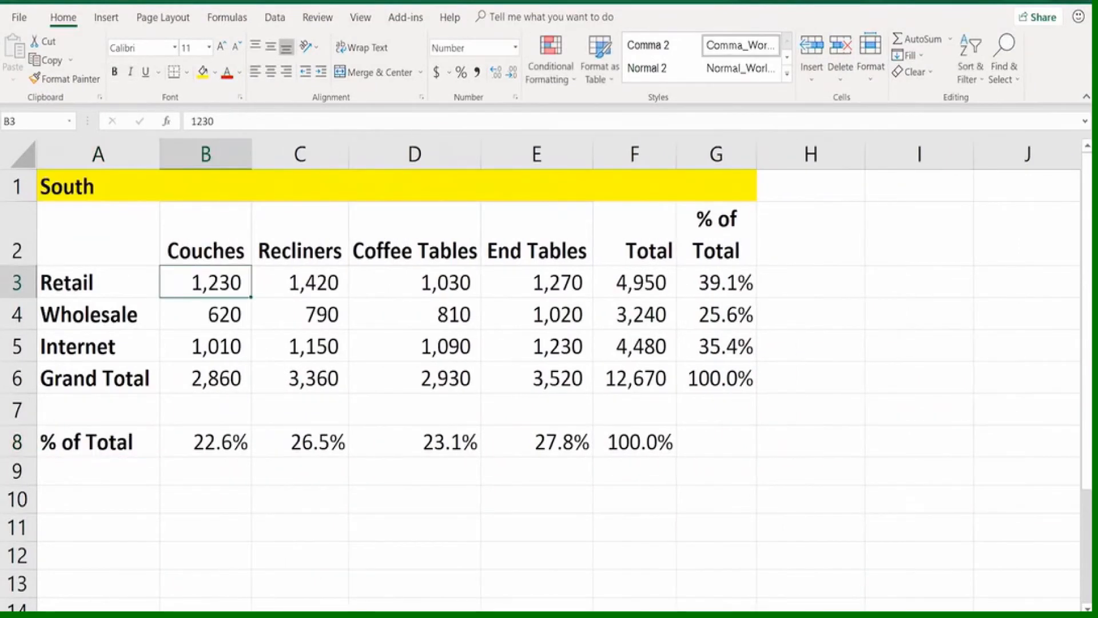
Examine the employee list's layout, the tax table beside it and the empty column K that separates them
key("ctrl+Page_Down")
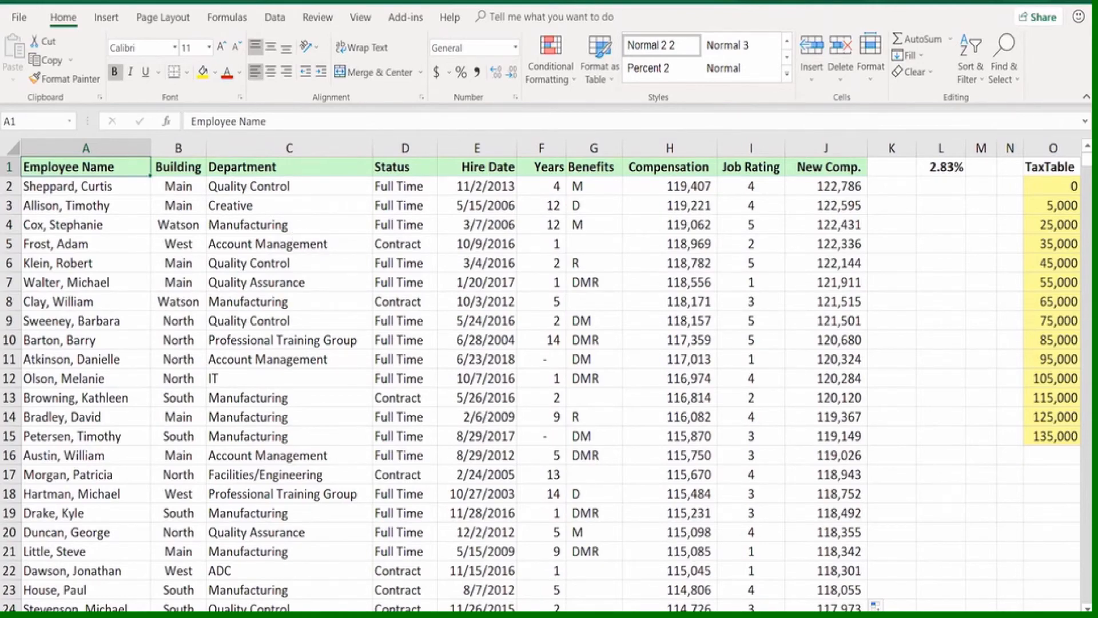
scroll(578, 475, "right", 2)
scroll(579, 475, "right", 3)
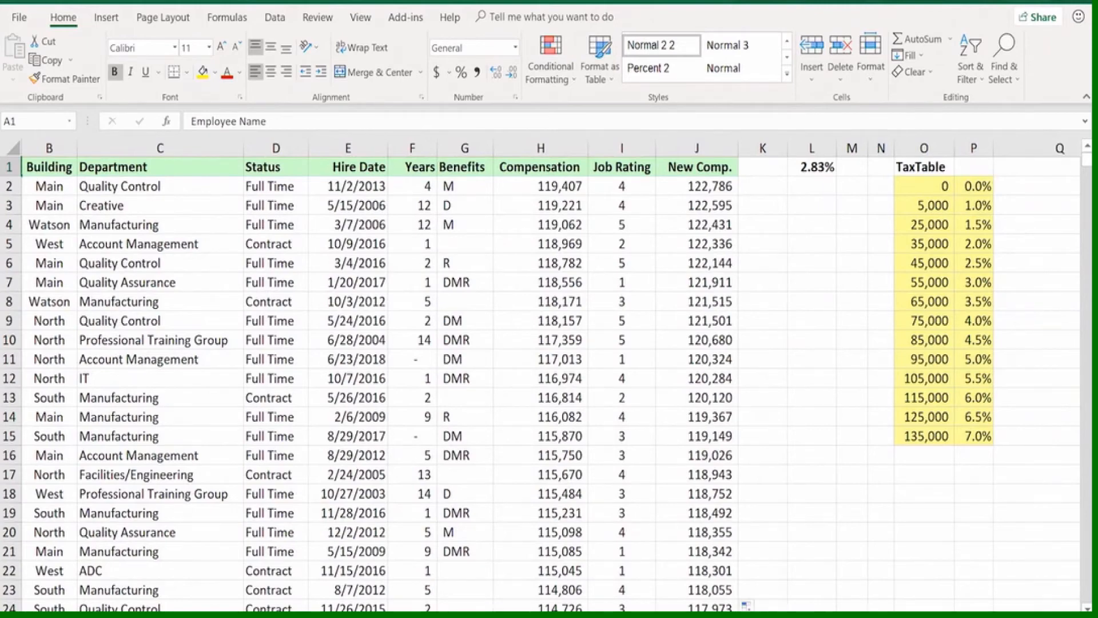
key("ctrl+Home")
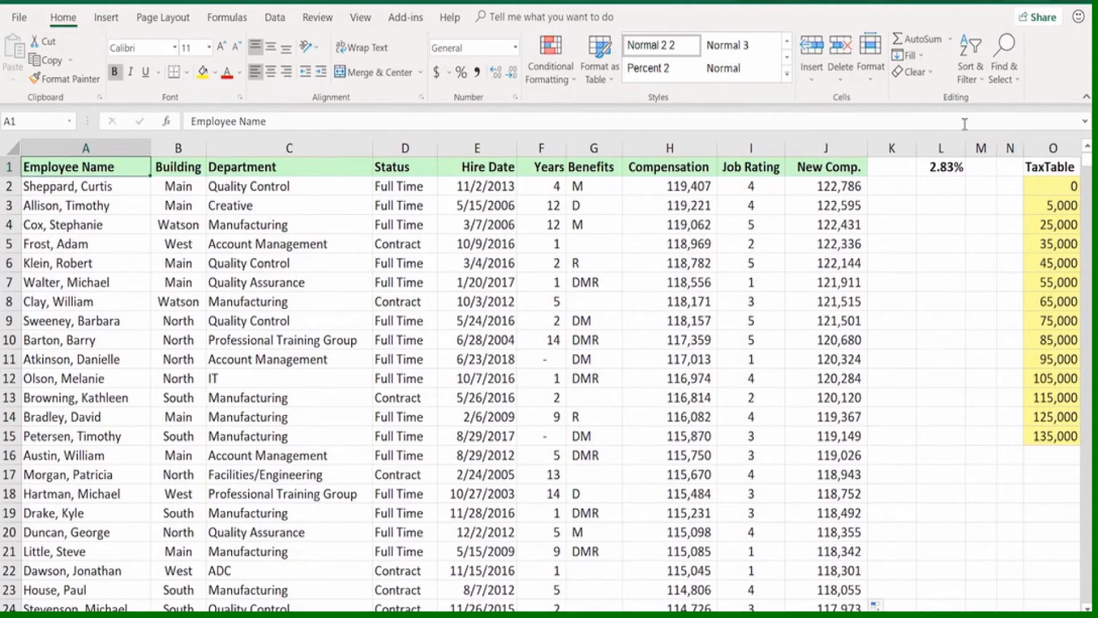
left_click(891, 148)
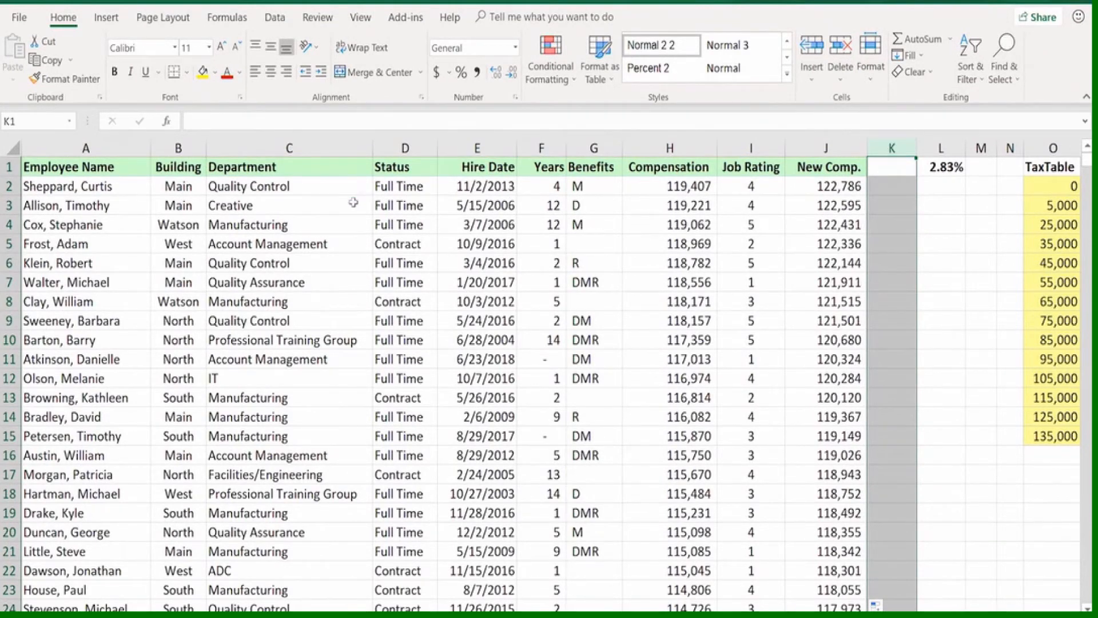
Select the entire employee list around cell C4 and check the corner cells of the selected range
left_click(321, 227)
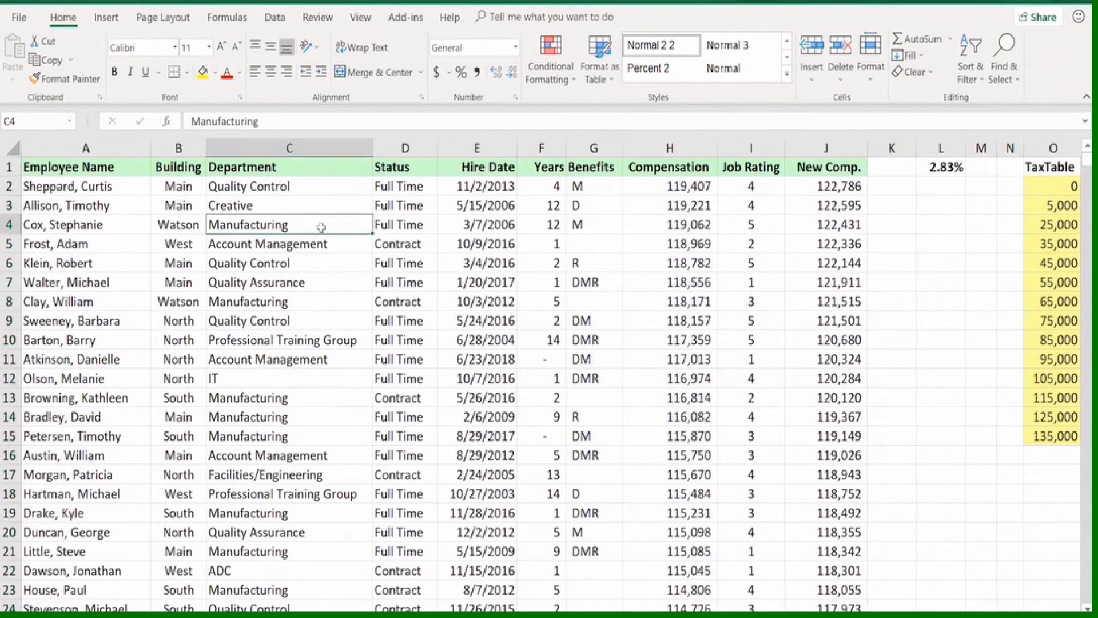
scroll(319, 225, "down", 8)
scroll(312, 226, "up", 8)
key("ctrl+a")
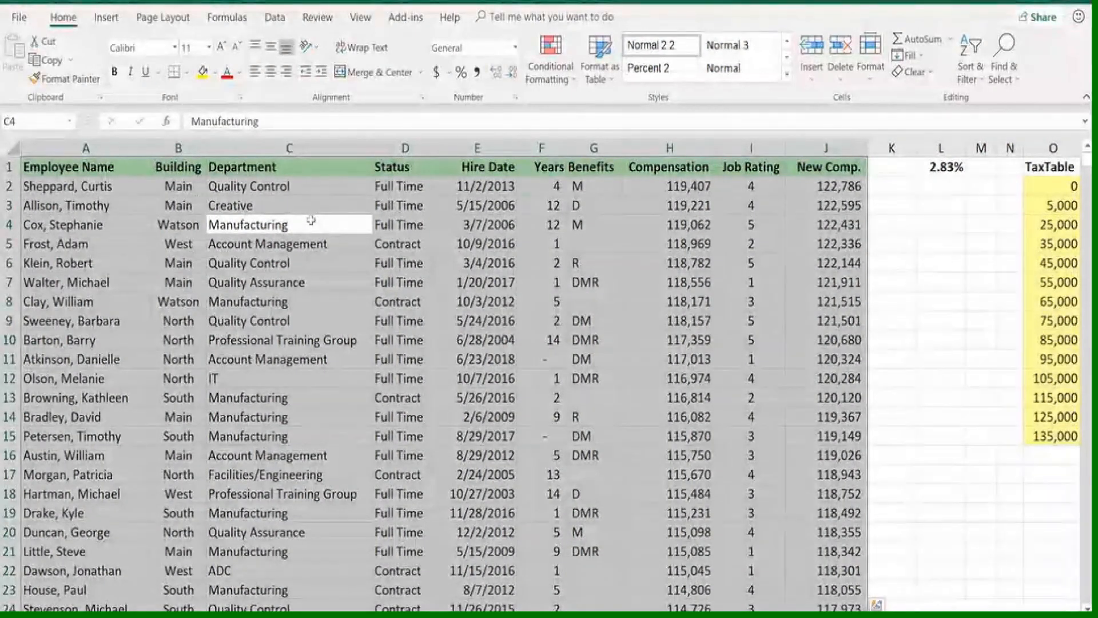
key("ctrl+period")
key("ctrl+period")
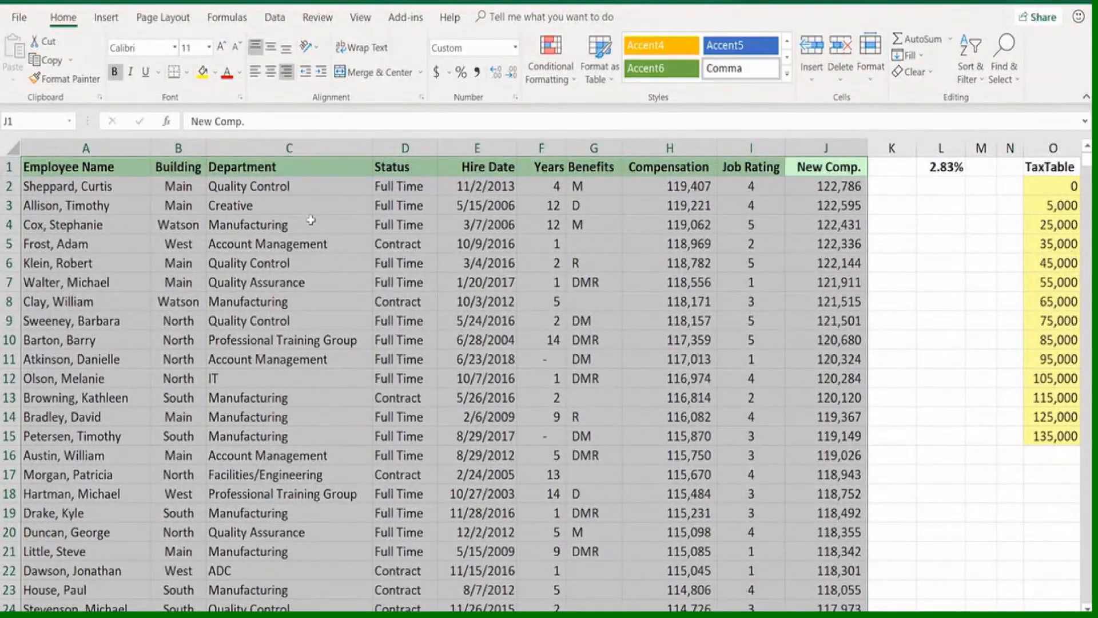
key("ctrl+period")
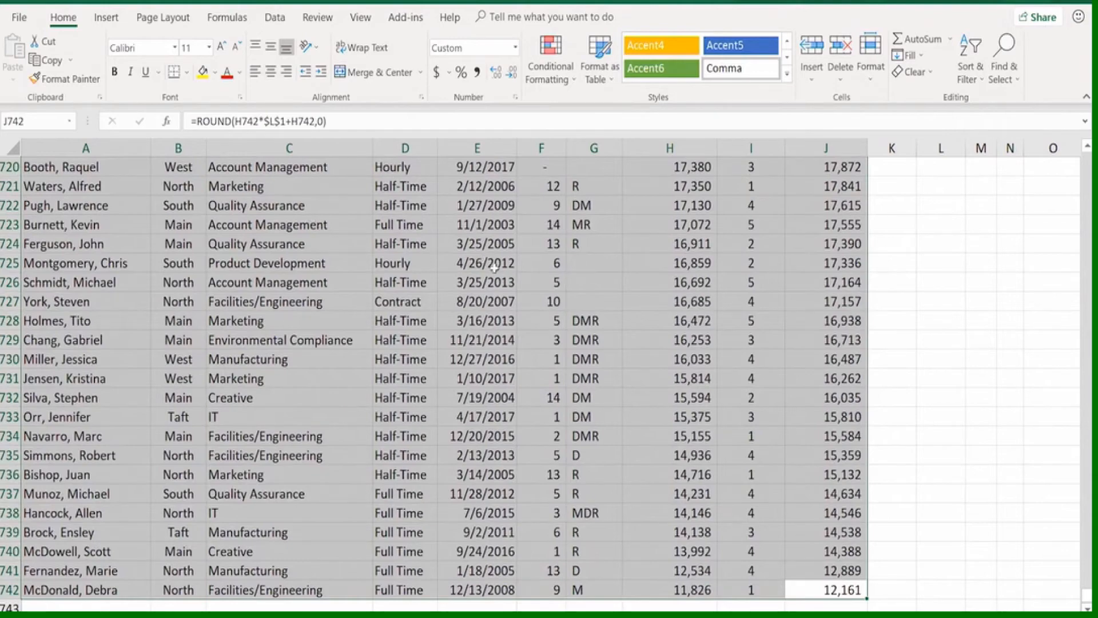
scroll(493, 276, "down", 2)
key("ctrl+period")
key("ctrl+period")
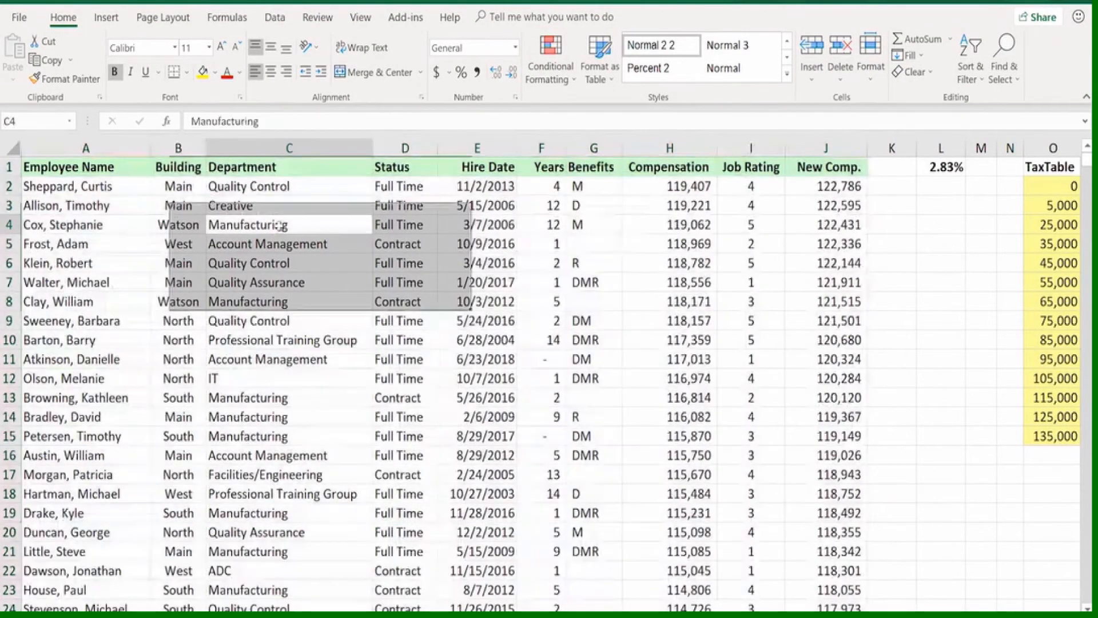
Start a custom sort of the employee list with its header row kept, using Department as the first sort column
left_click(281, 224)
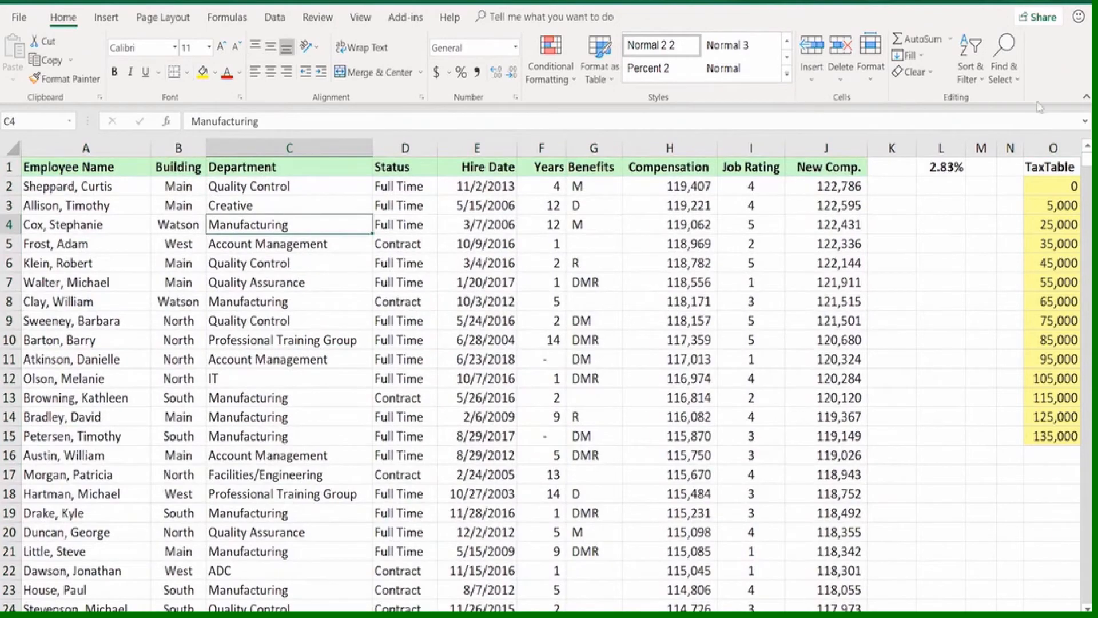
left_click(974, 64)
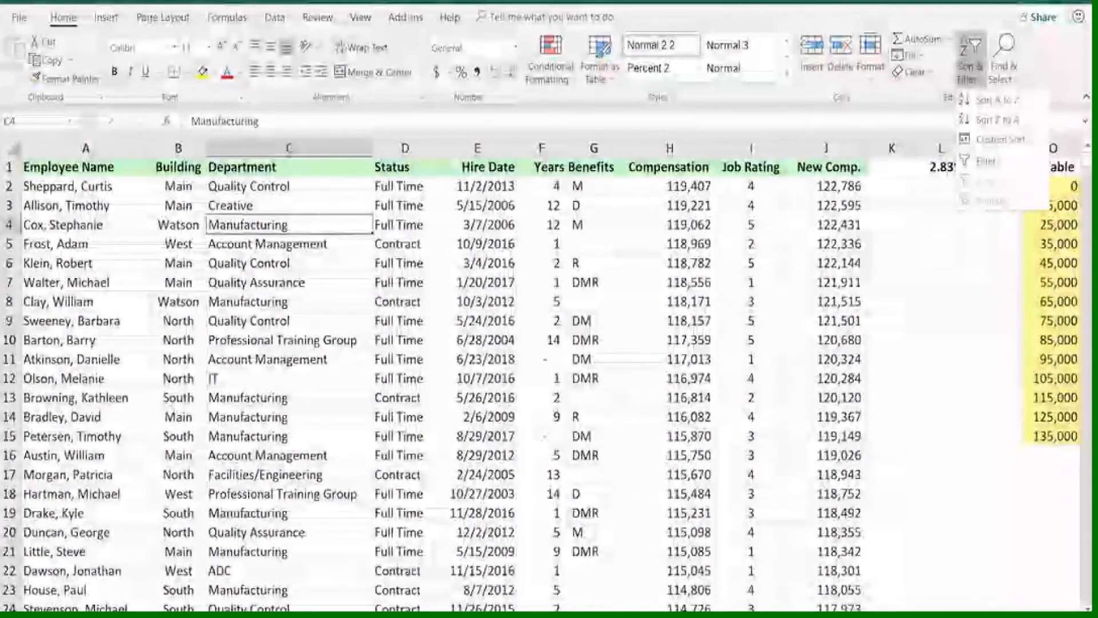
left_click(276, 17)
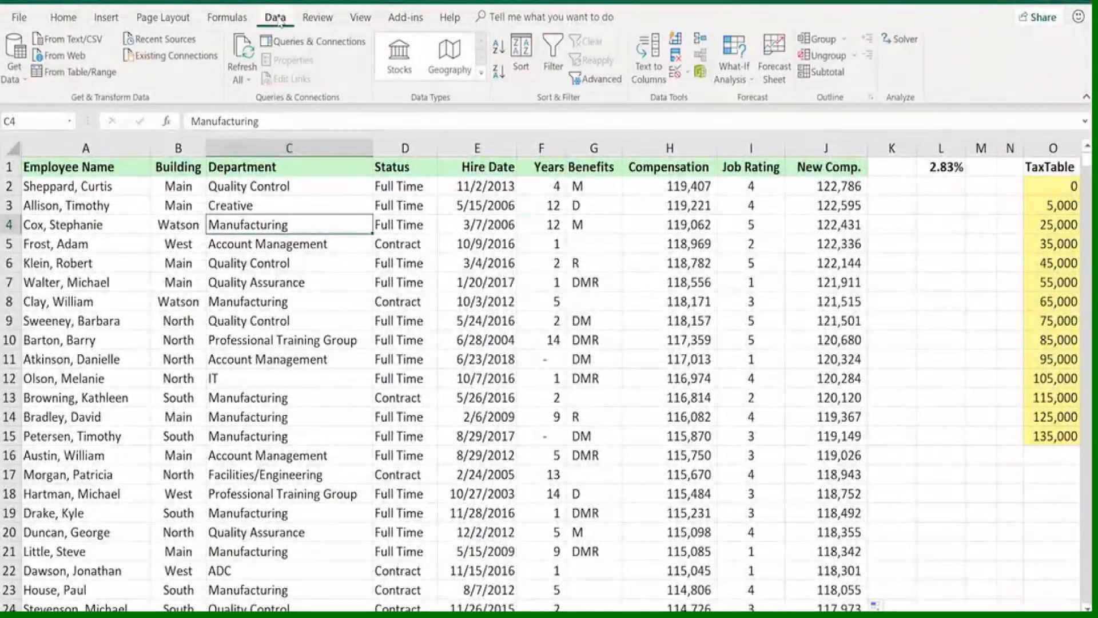
left_click(524, 54)
left_click(521, 58)
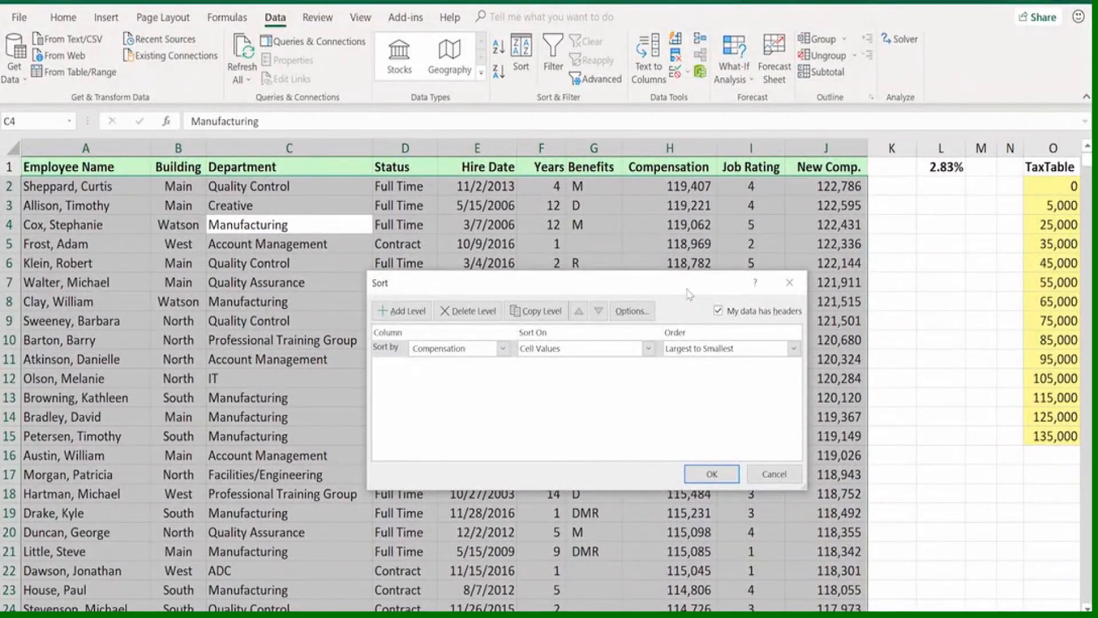
left_click(722, 318)
left_click(501, 348)
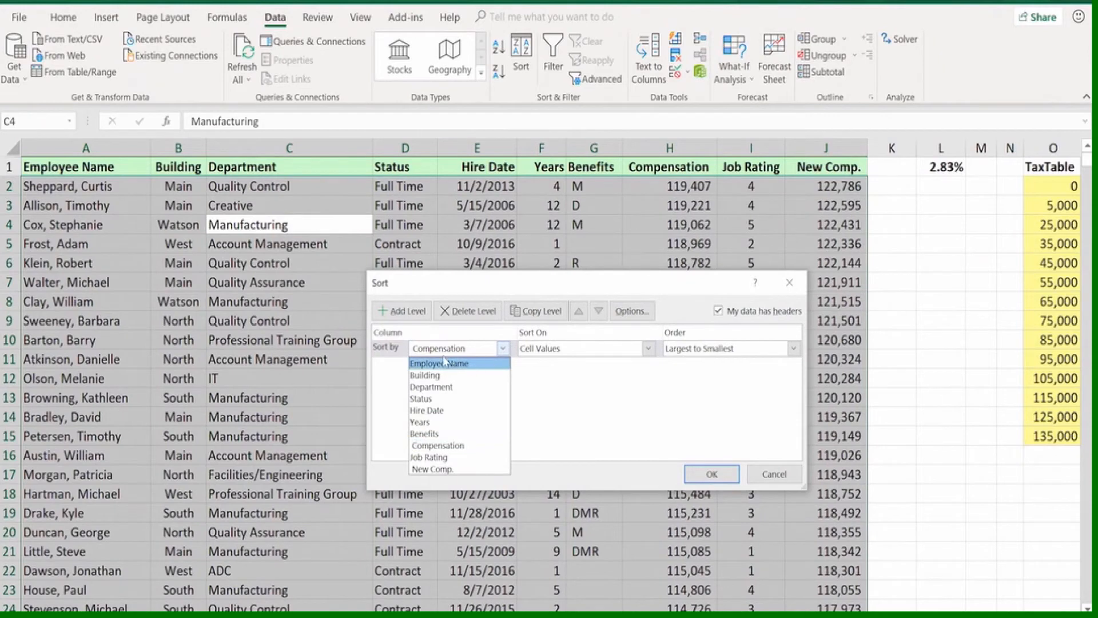
left_click(431, 387)
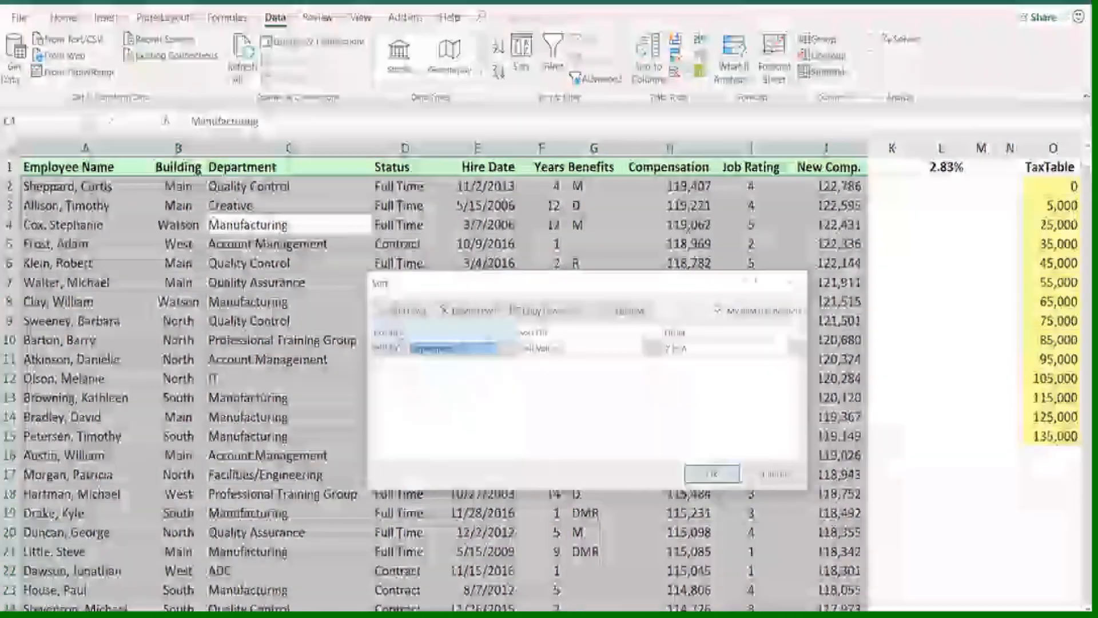
Add Status as the second sort level, plus two more empty sort levels
left_click(402, 312)
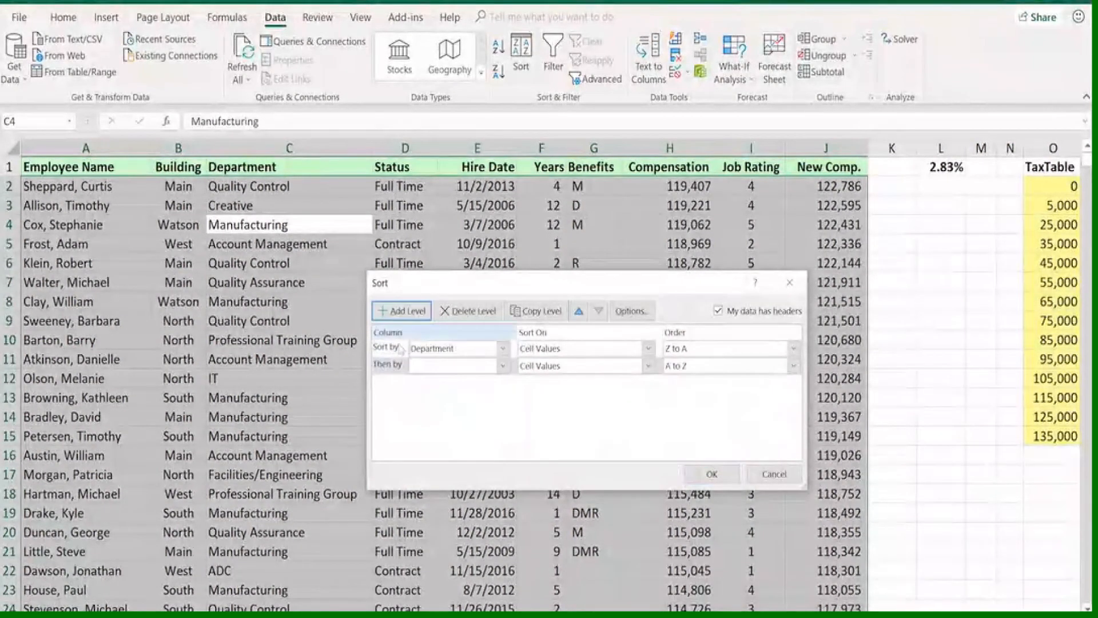
left_click(503, 365)
left_click(427, 416)
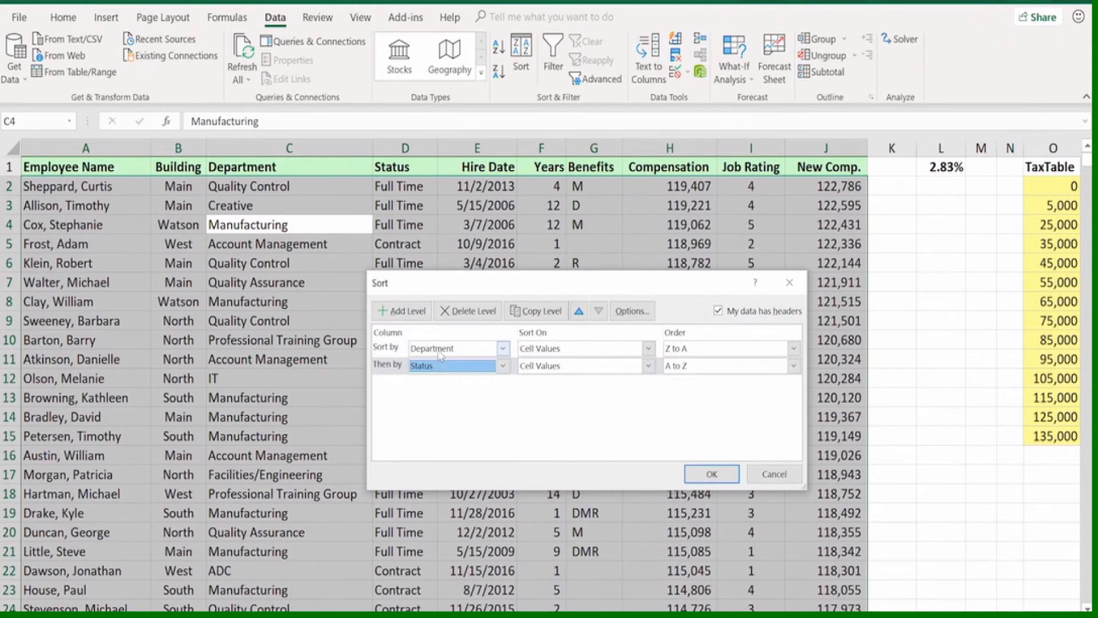
left_click(412, 315)
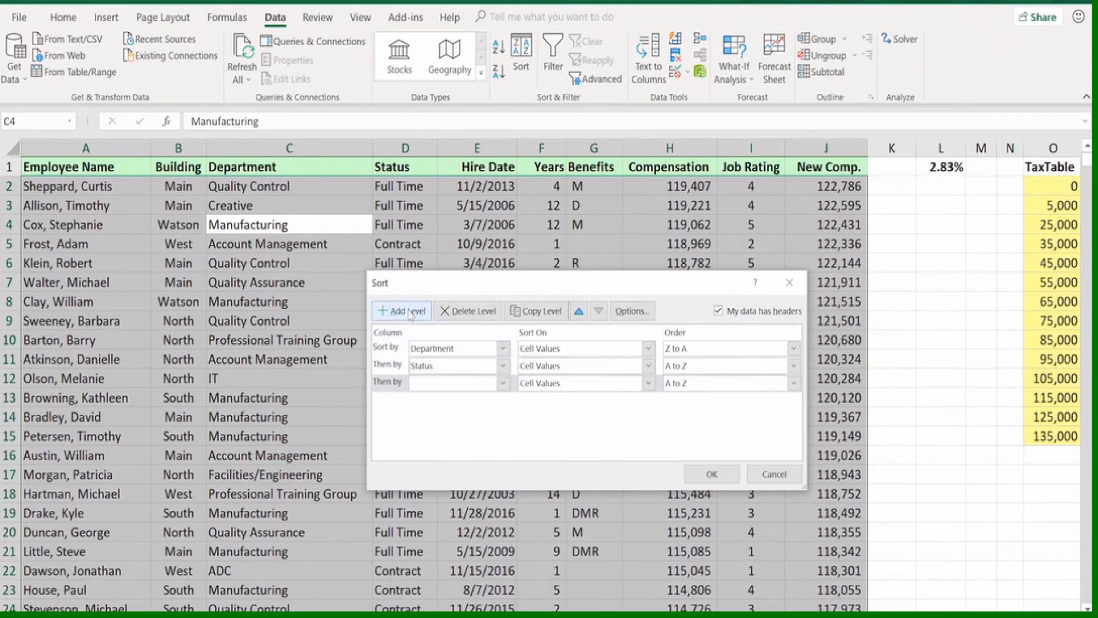
left_click(410, 311)
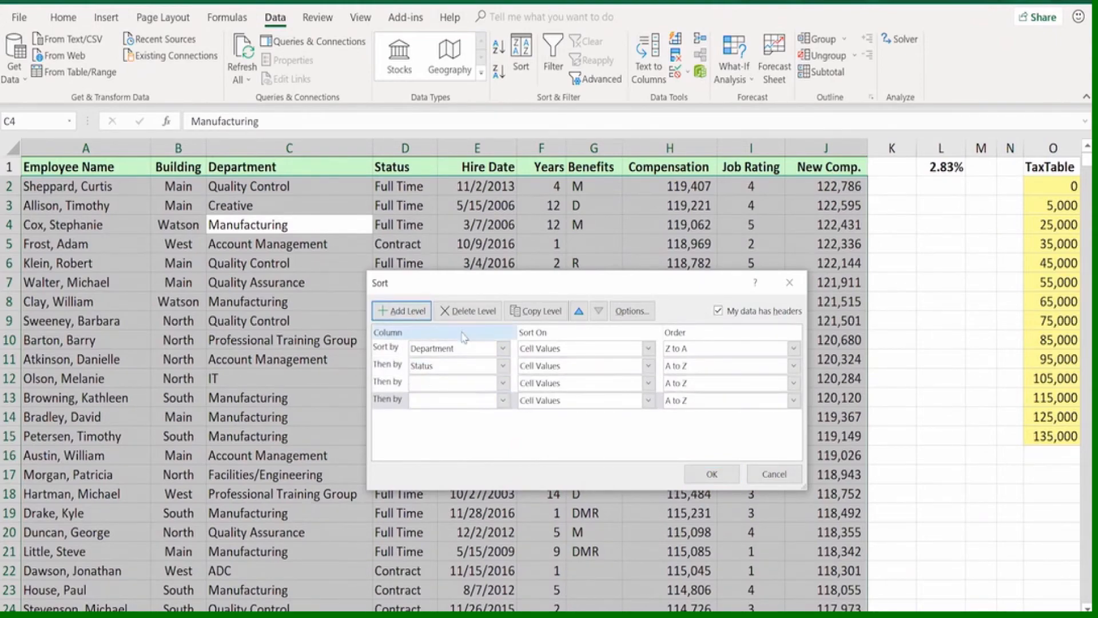
Set the Department level's order to A to Z and choose Years as the third sort column, ordered Largest to Smallest
left_click(794, 348)
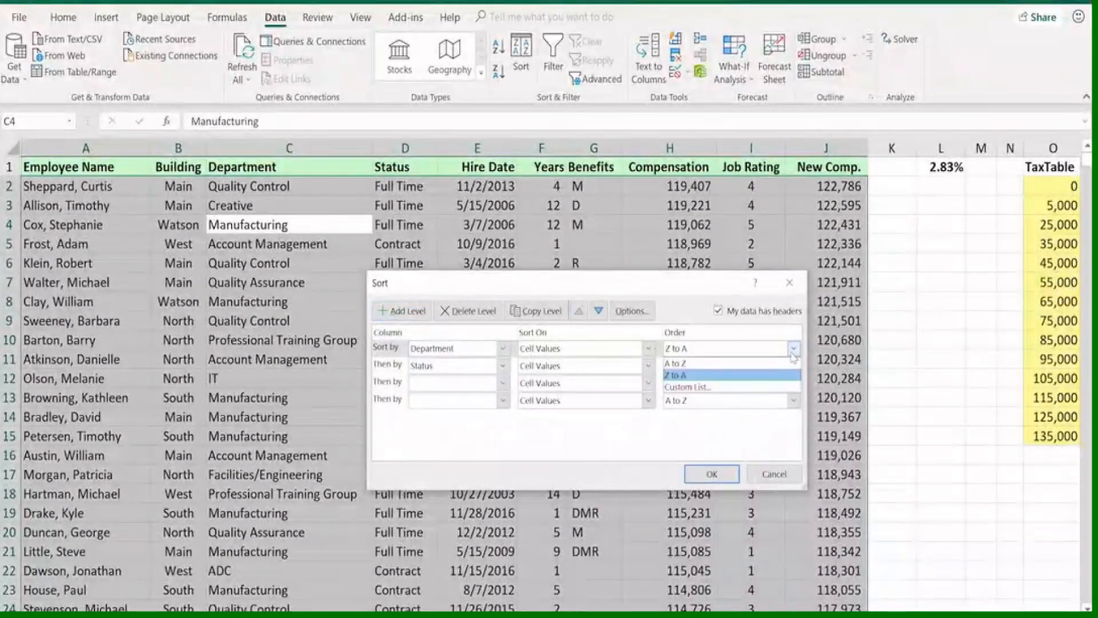
left_click(736, 363)
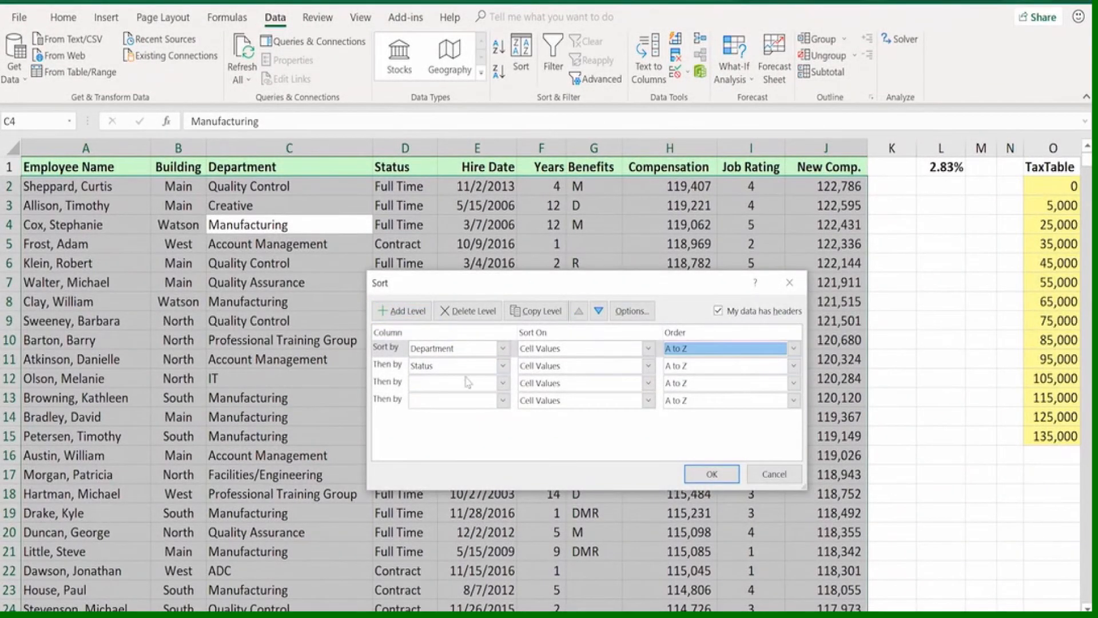
left_click(503, 383)
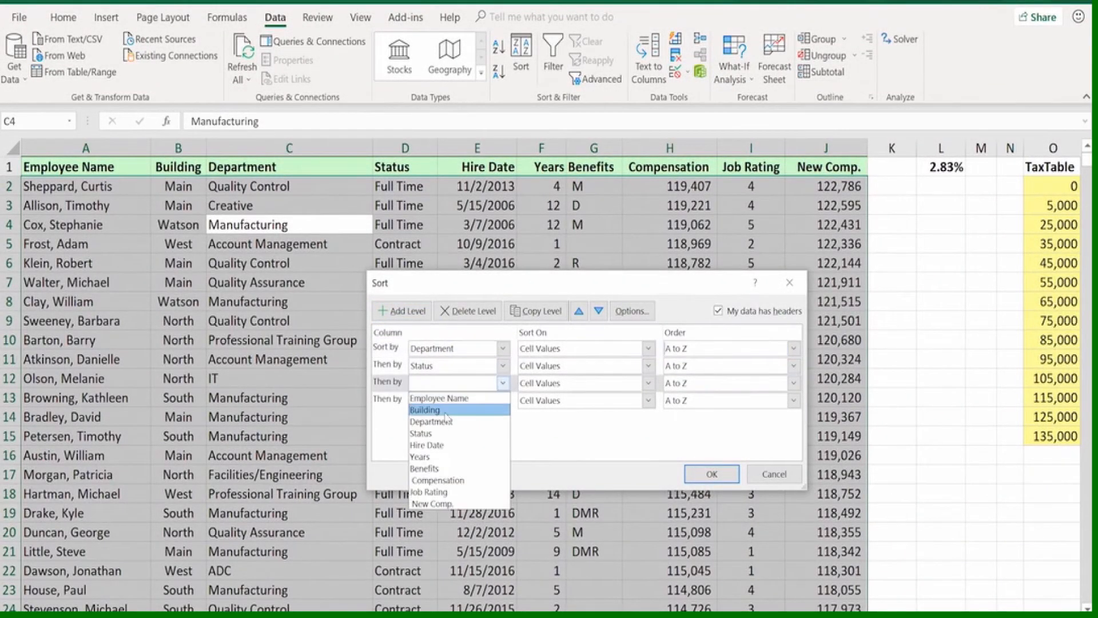
left_click(428, 457)
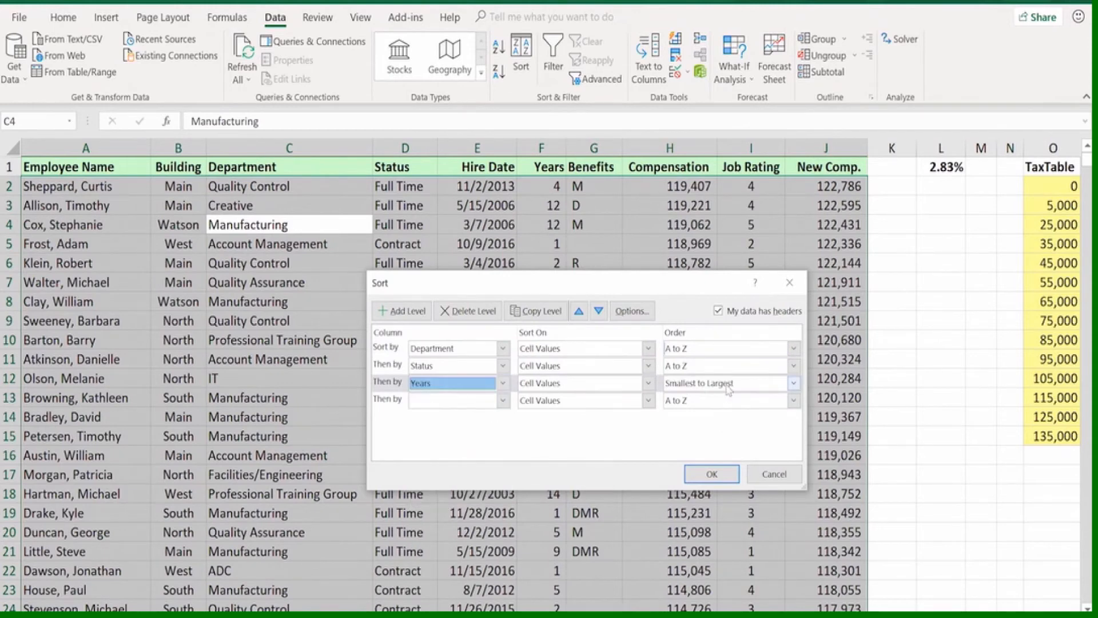
left_click(794, 383)
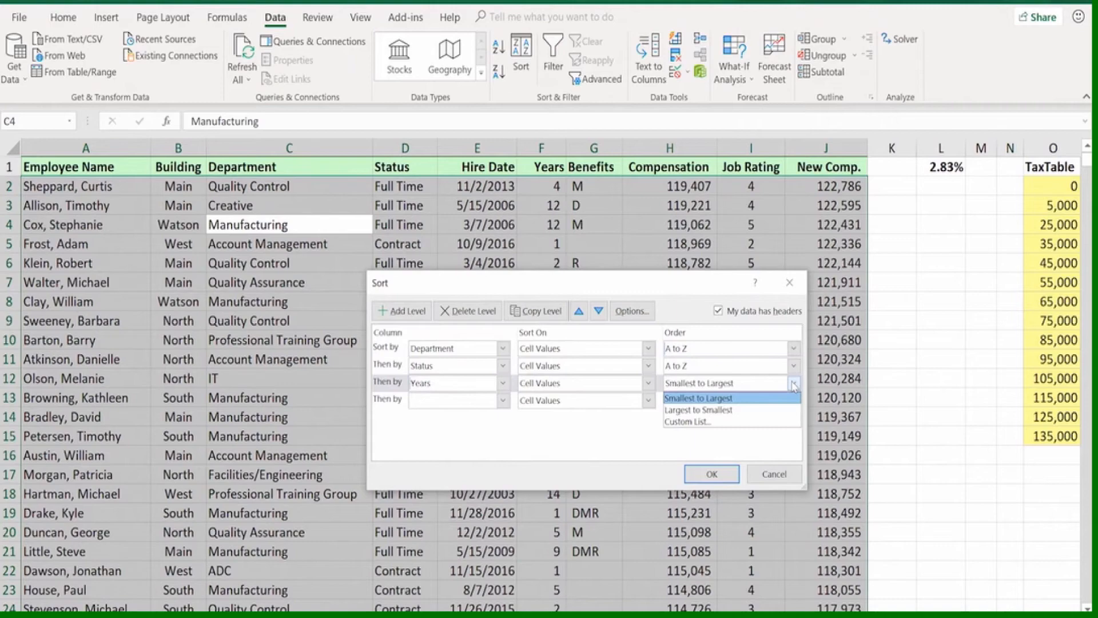
left_click(715, 409)
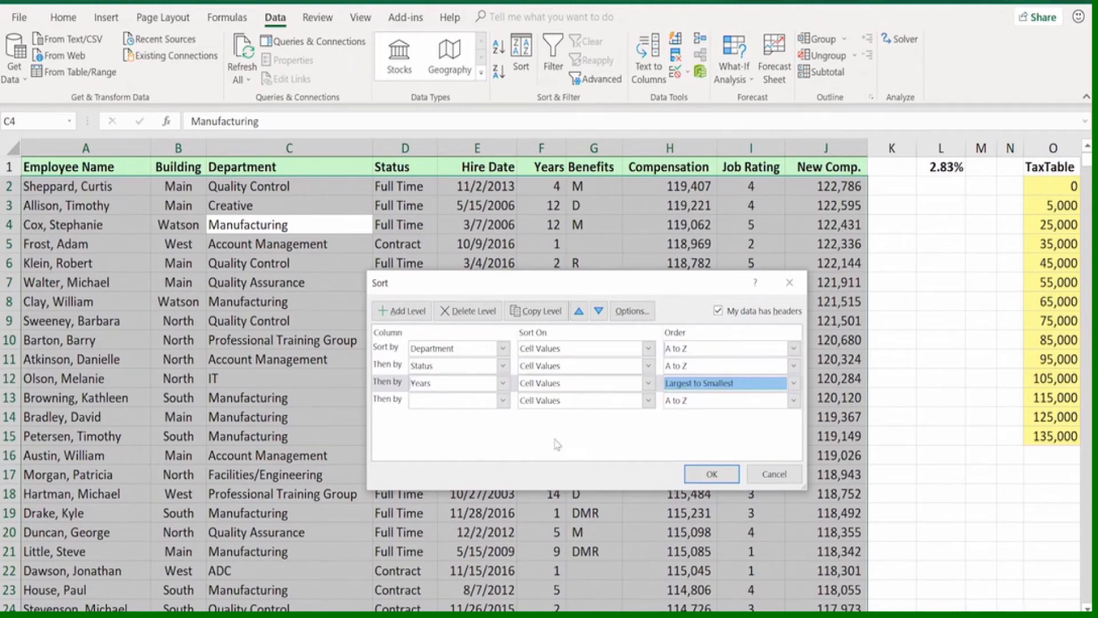
Choose Employee Name as the fourth sort column, ordered A to Z, and apply the multi-level sort
left_click(503, 400)
left_click(452, 418)
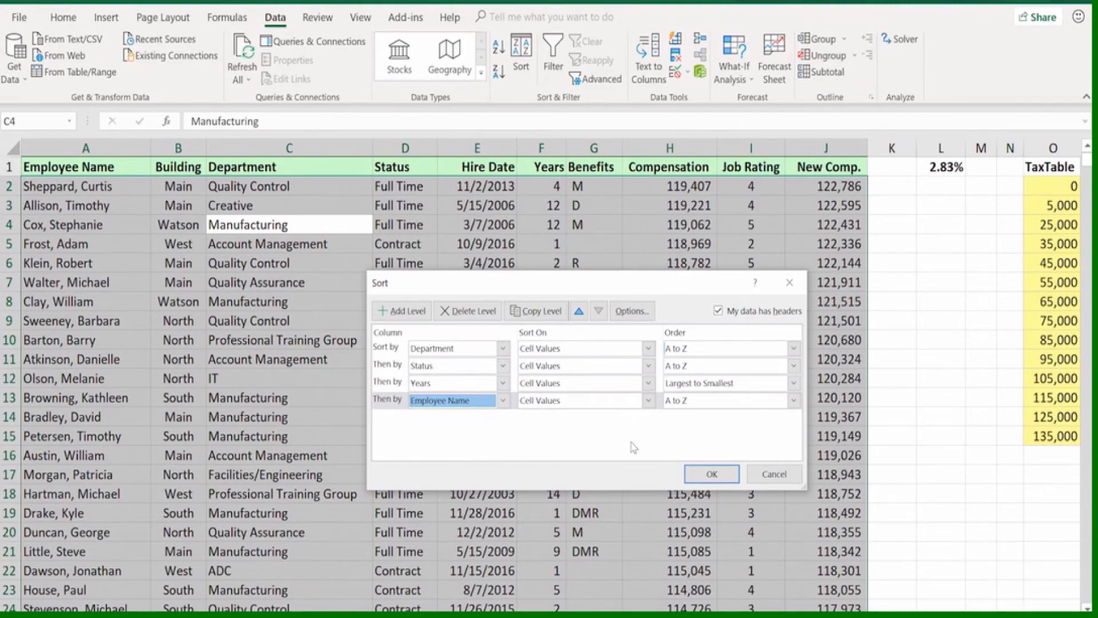
left_click(699, 474)
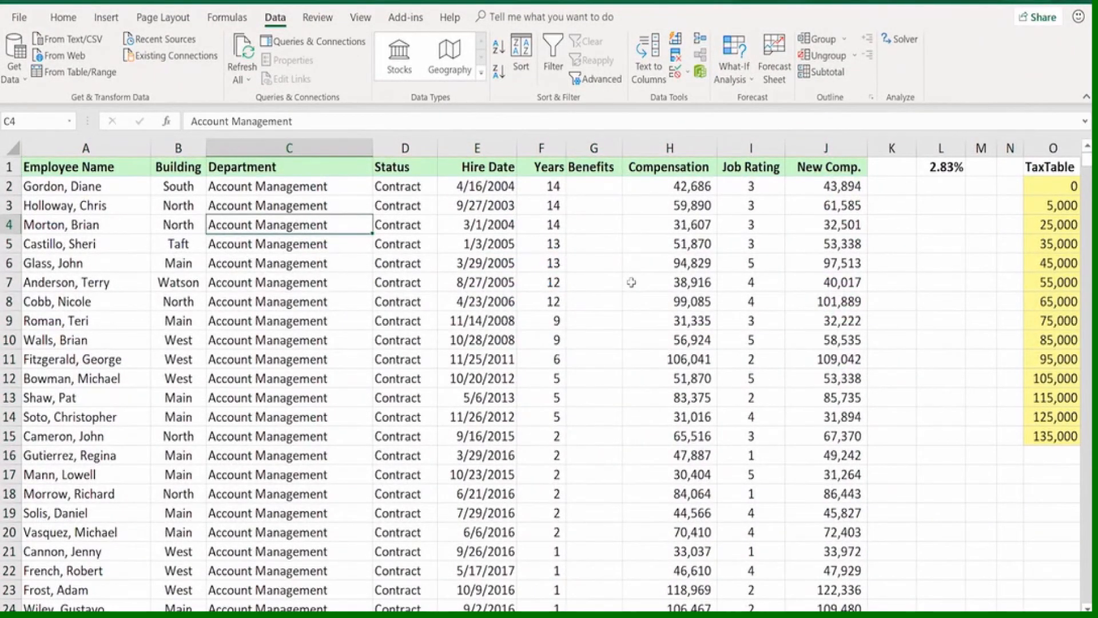
Check the name order among the Full Time Account Management employees with equal years by selecting A26:F31 in the sorted list
scroll(631, 282, "down", 7)
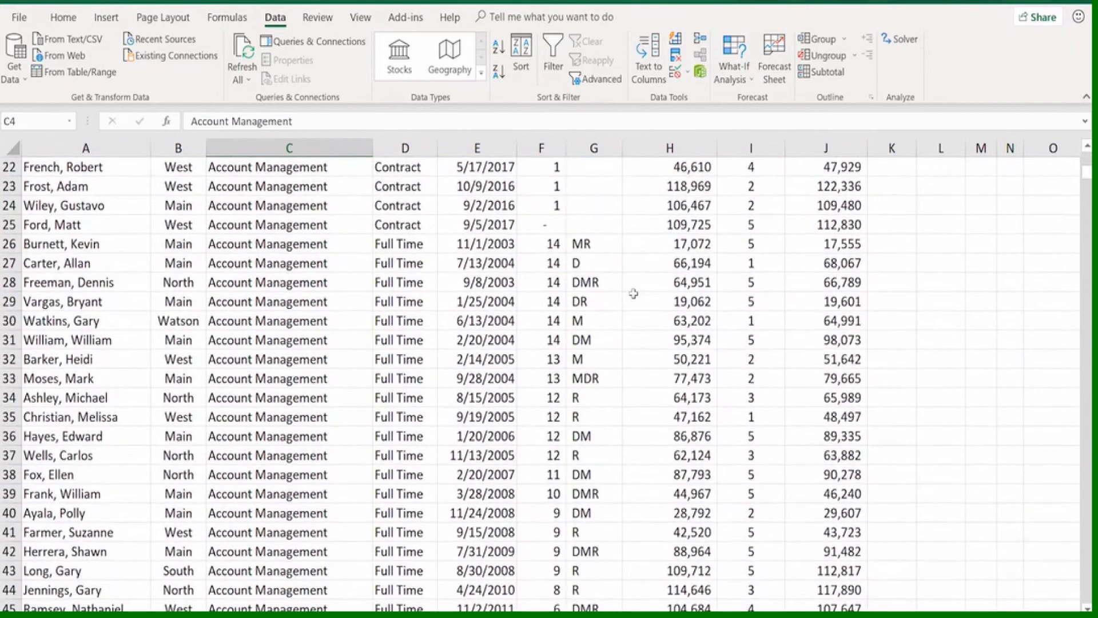
scroll(633, 293, "down", 1)
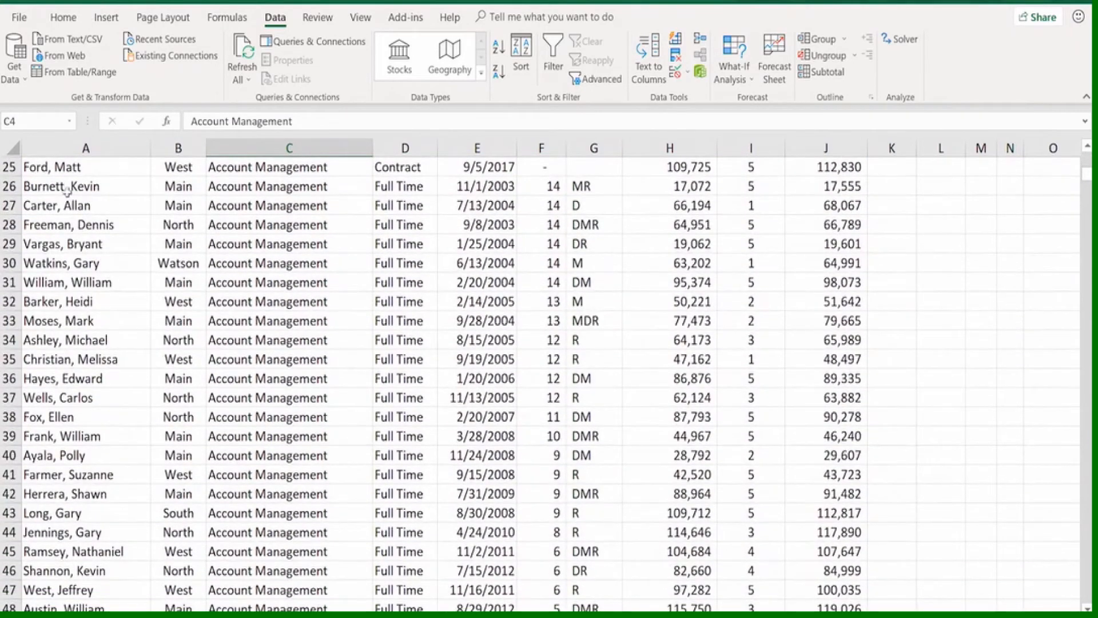
left_click(12, 187)
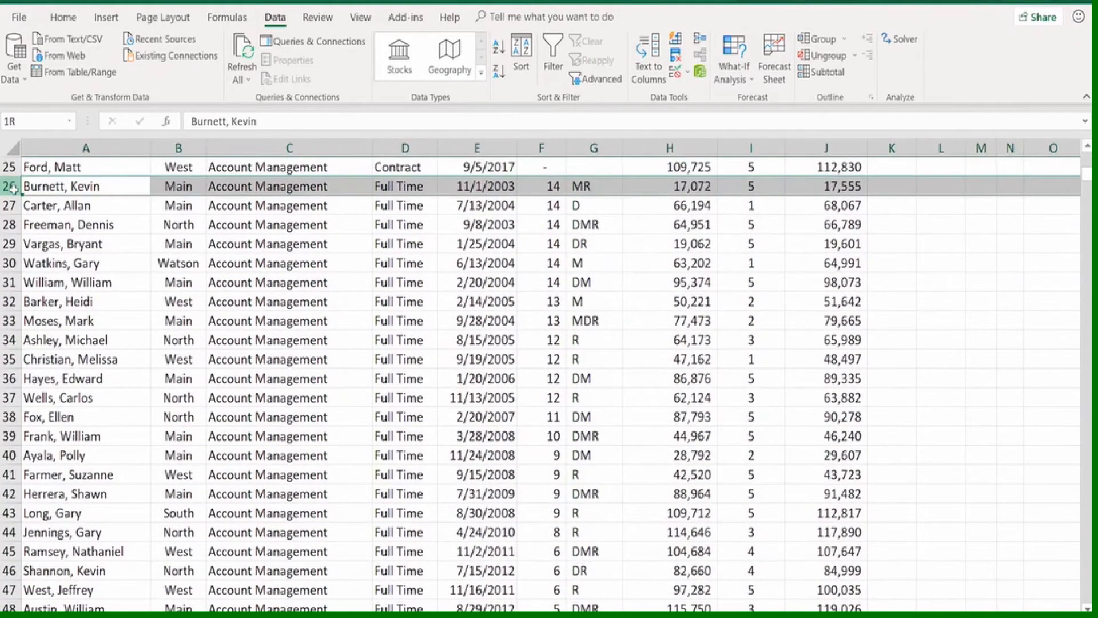
left_click_drag(13, 187, 3, 285)
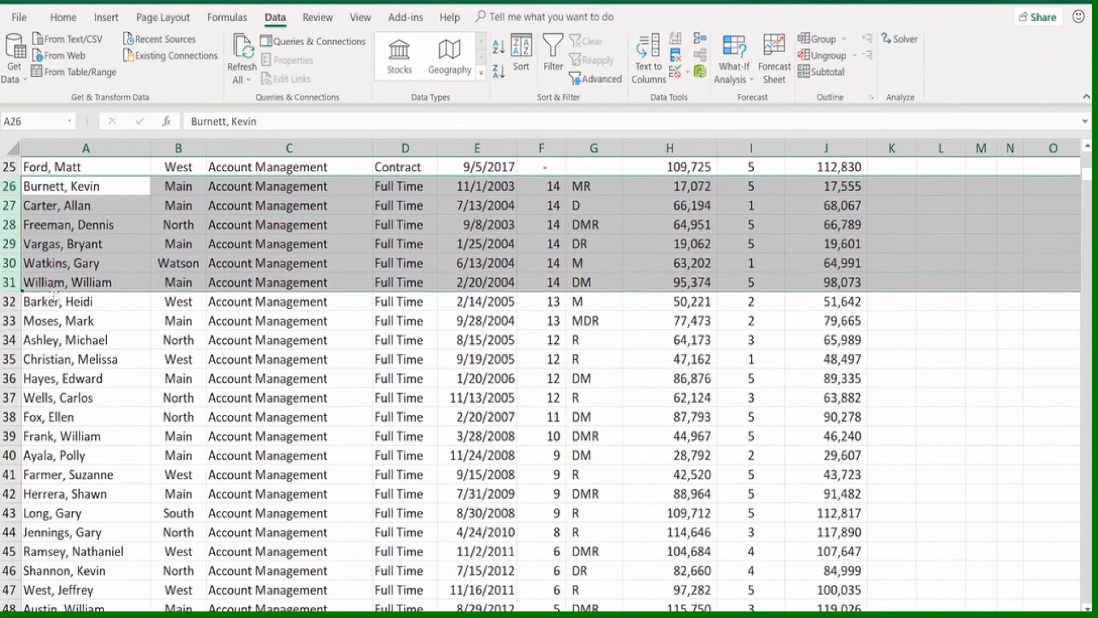
left_click_drag(117, 185, 553, 284)
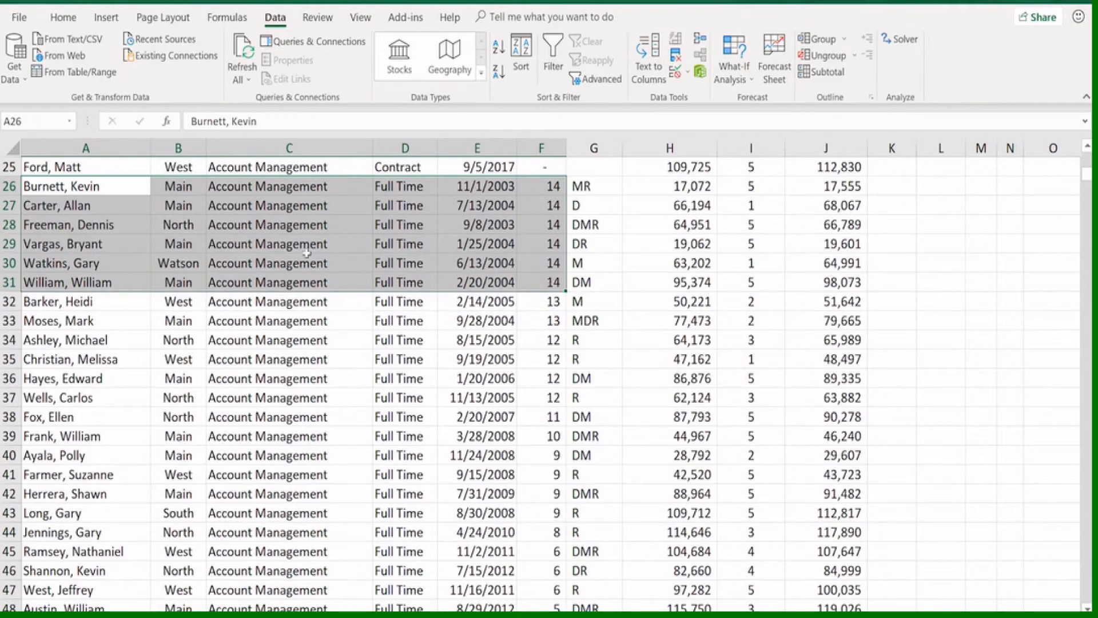
left_click(67, 245)
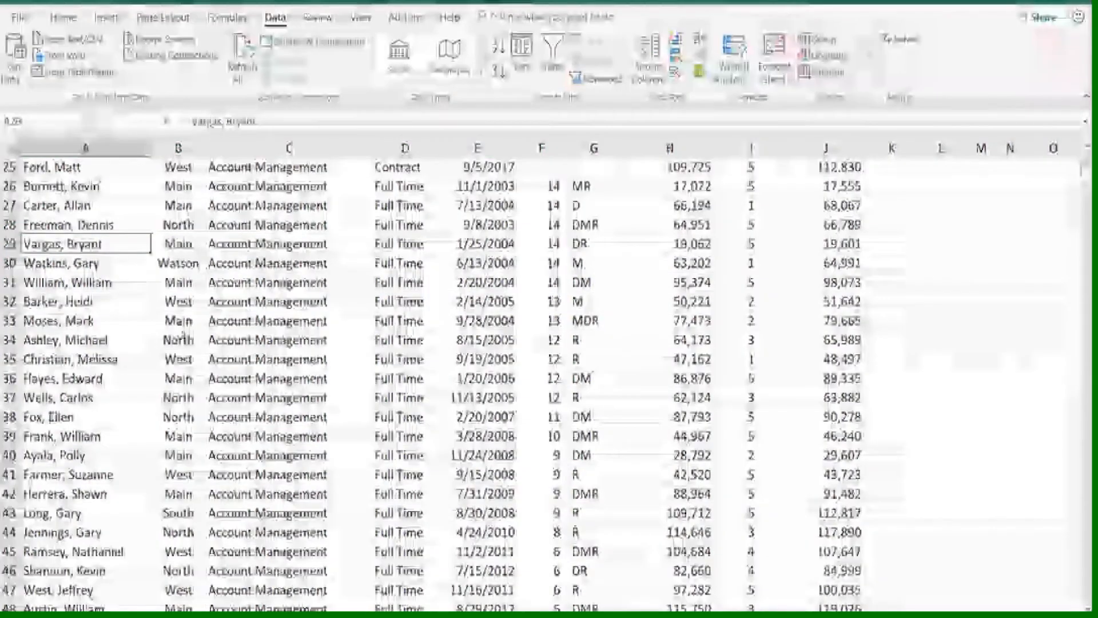
scroll(222, 348, "up", 8)
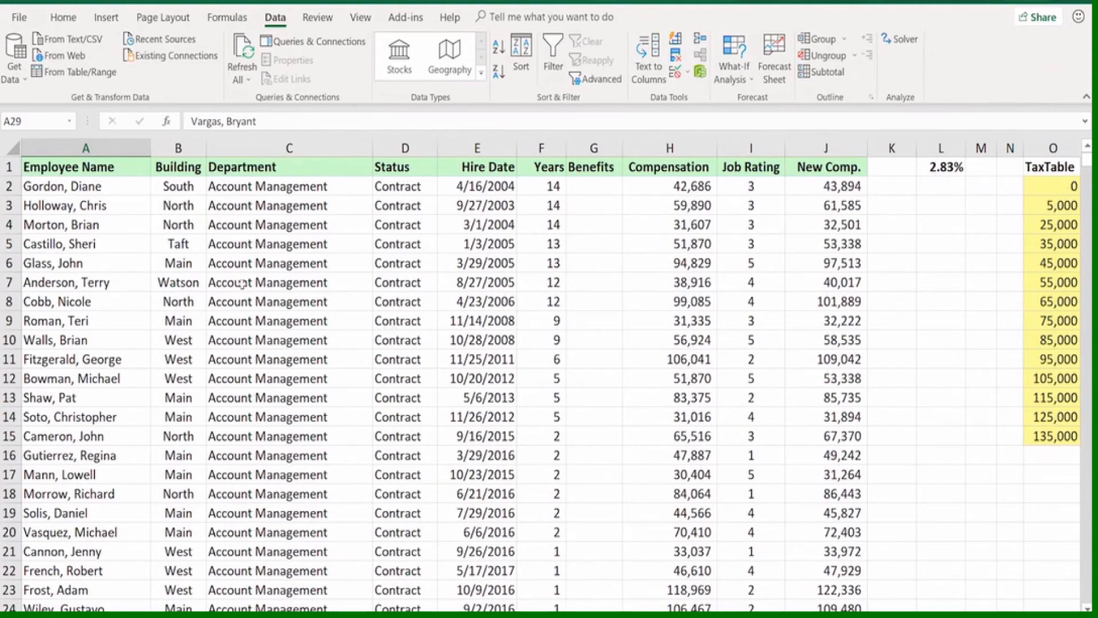
Sort the employee list A to Z one column at a time, in the sequence Employee Name, Department, Status
left_click(127, 237)
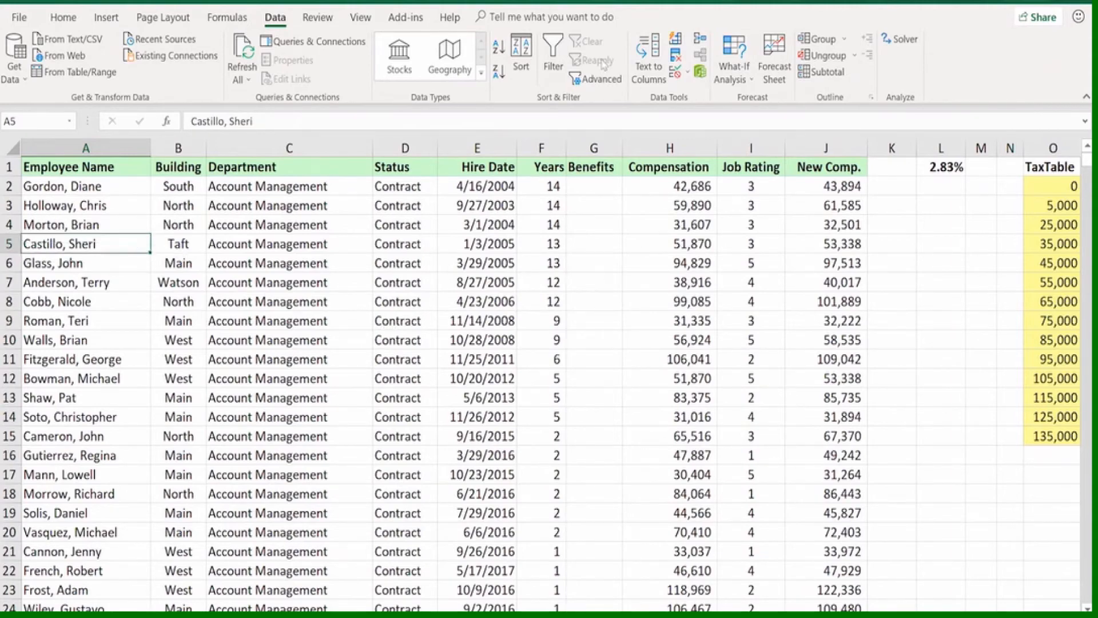
left_click(498, 50)
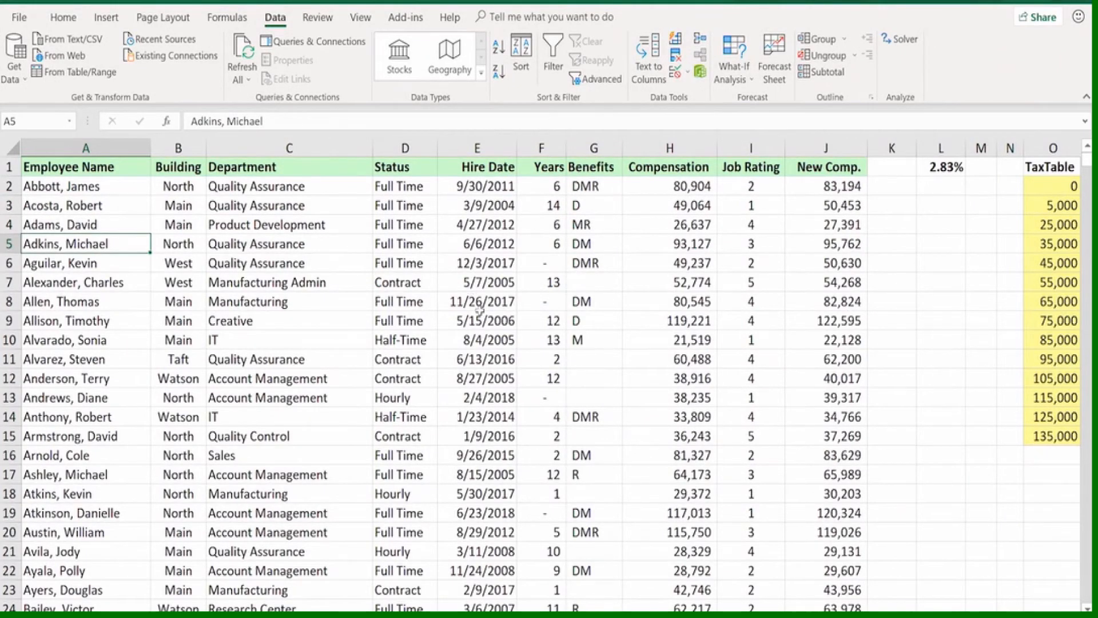
left_click(343, 226)
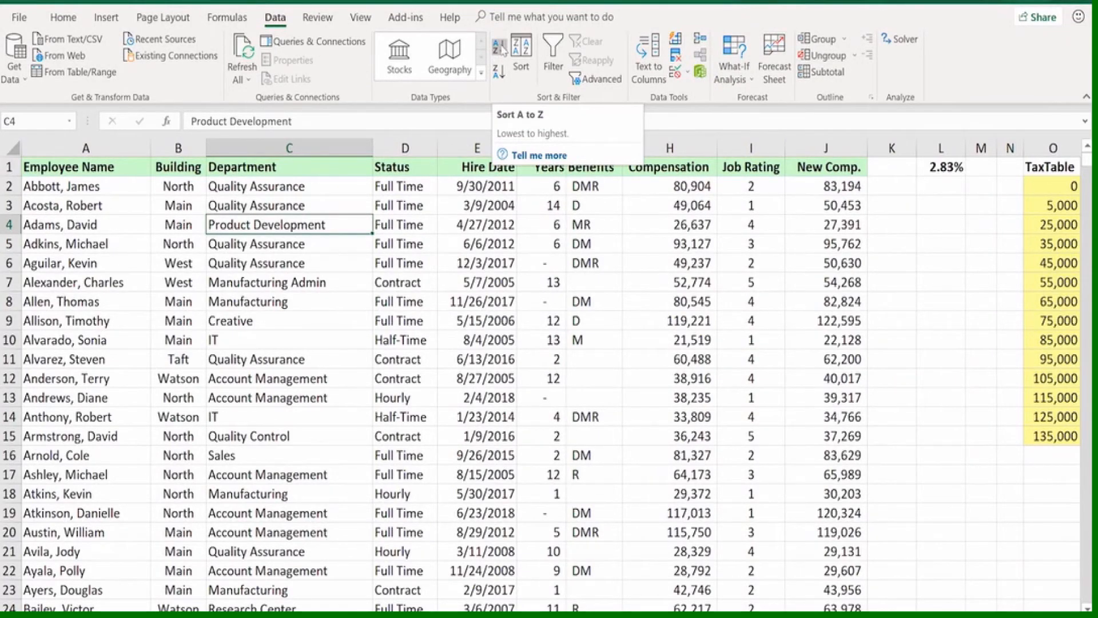
left_click(500, 48)
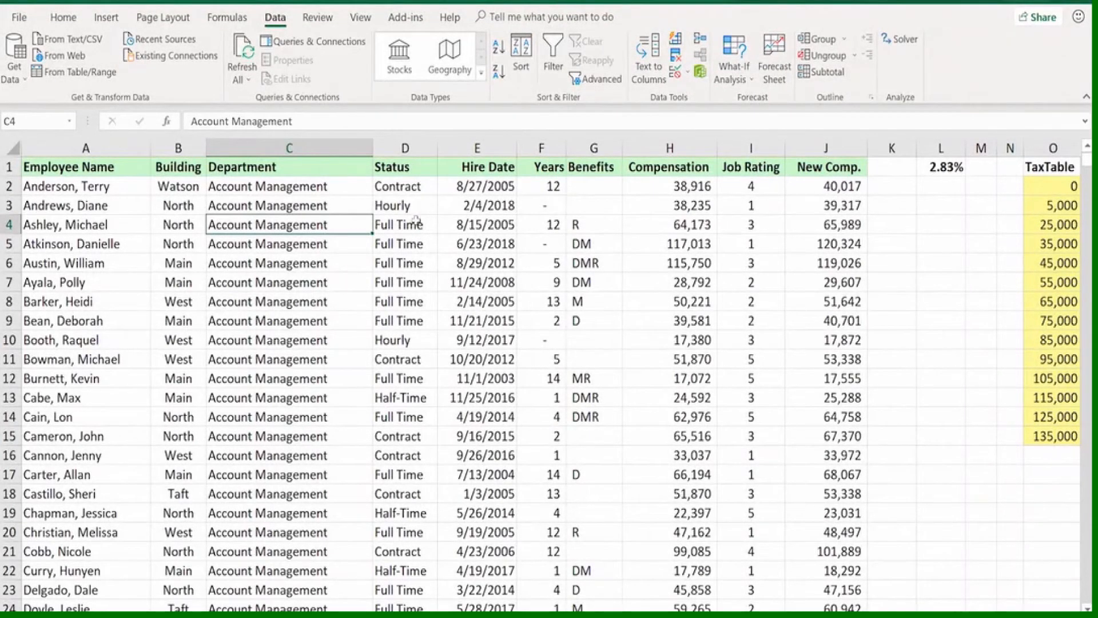
left_click(416, 223)
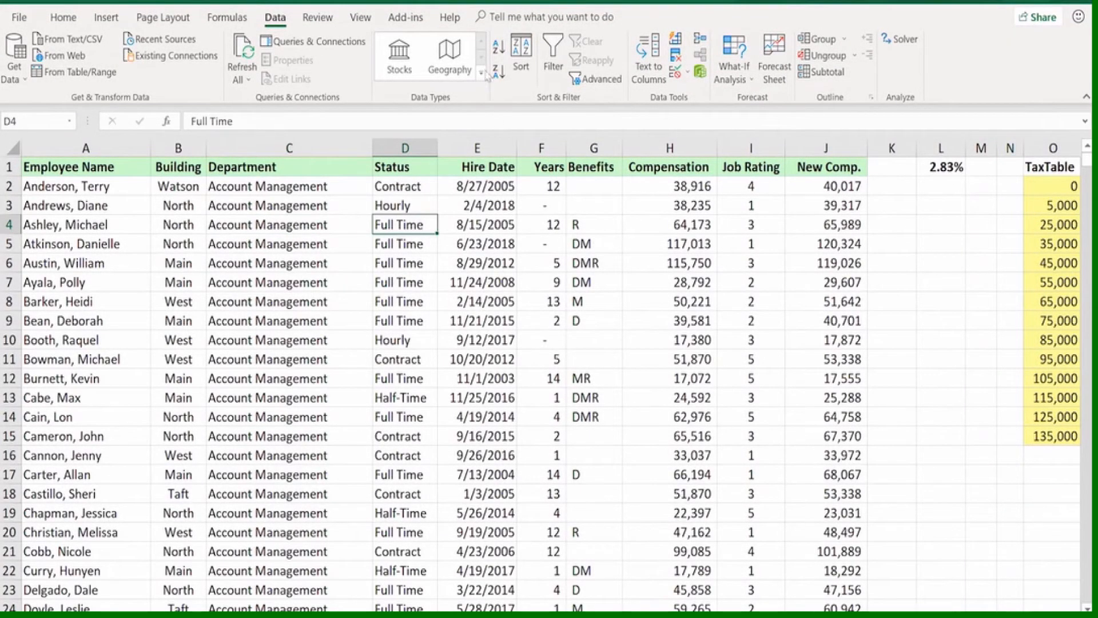
left_click(499, 46)
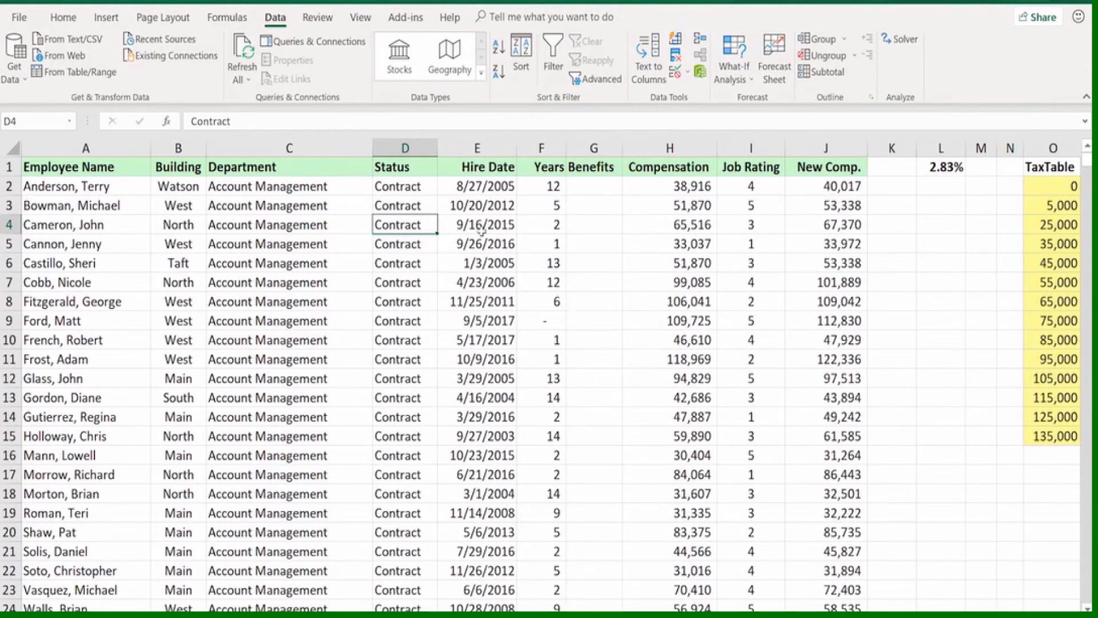
Review the custom sort's Sort On choices and its case and orientation options, and leave without sorting
left_click(521, 58)
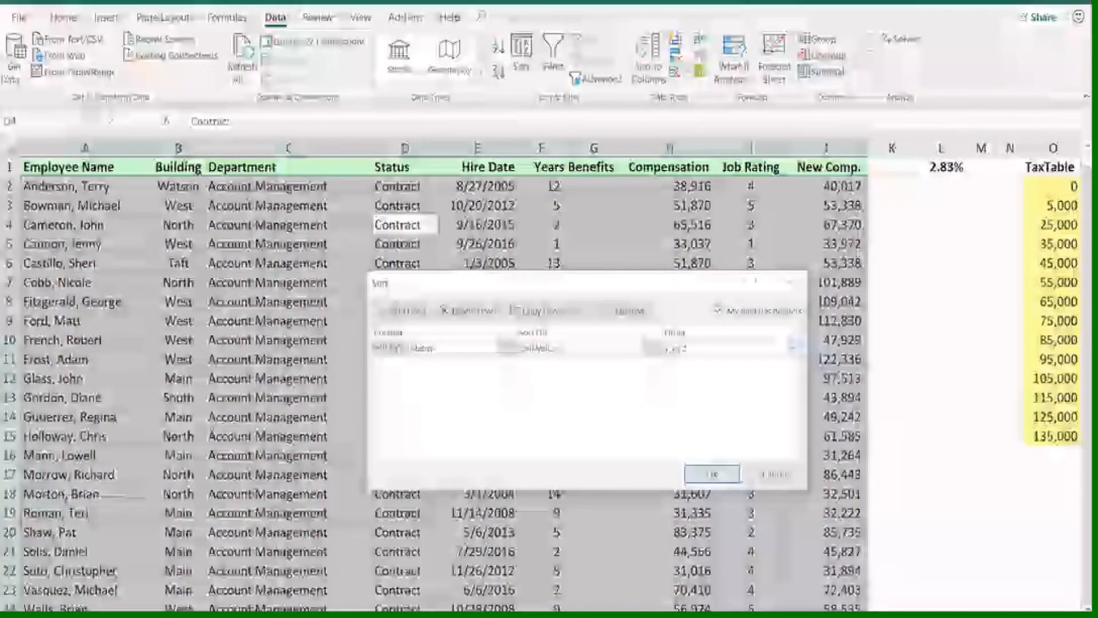
left_click(543, 348)
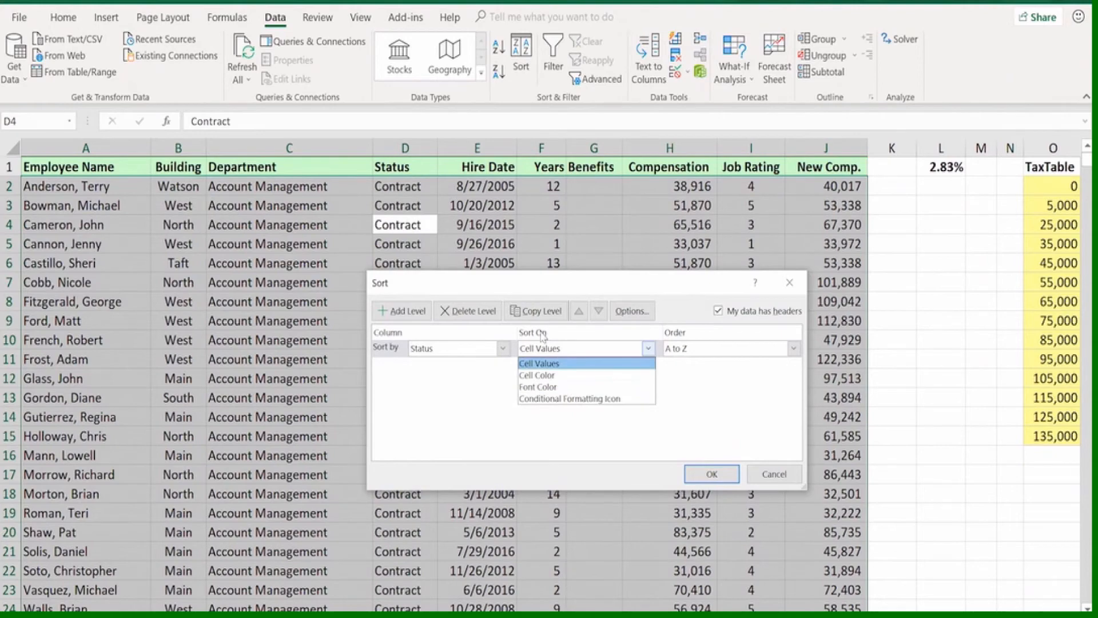
left_click(547, 291)
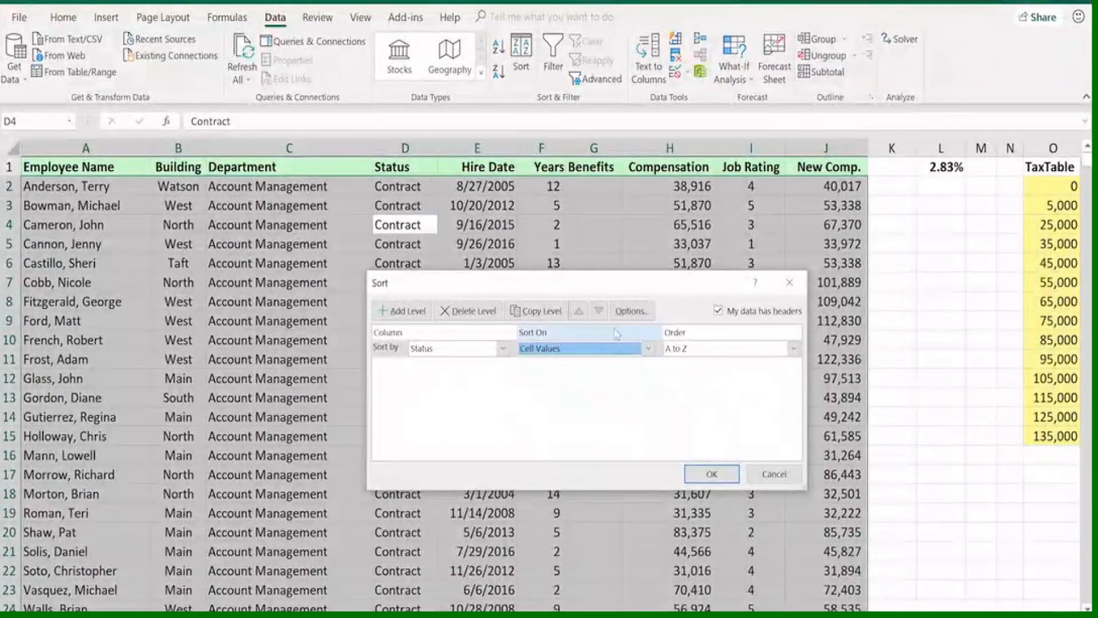
left_click(629, 312)
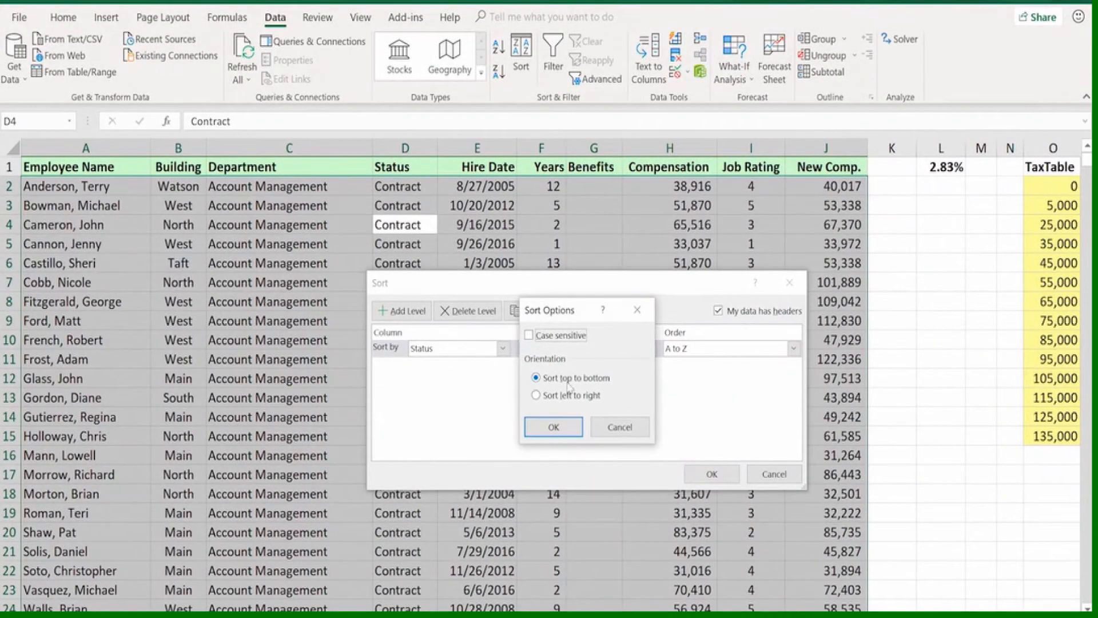
left_click(617, 426)
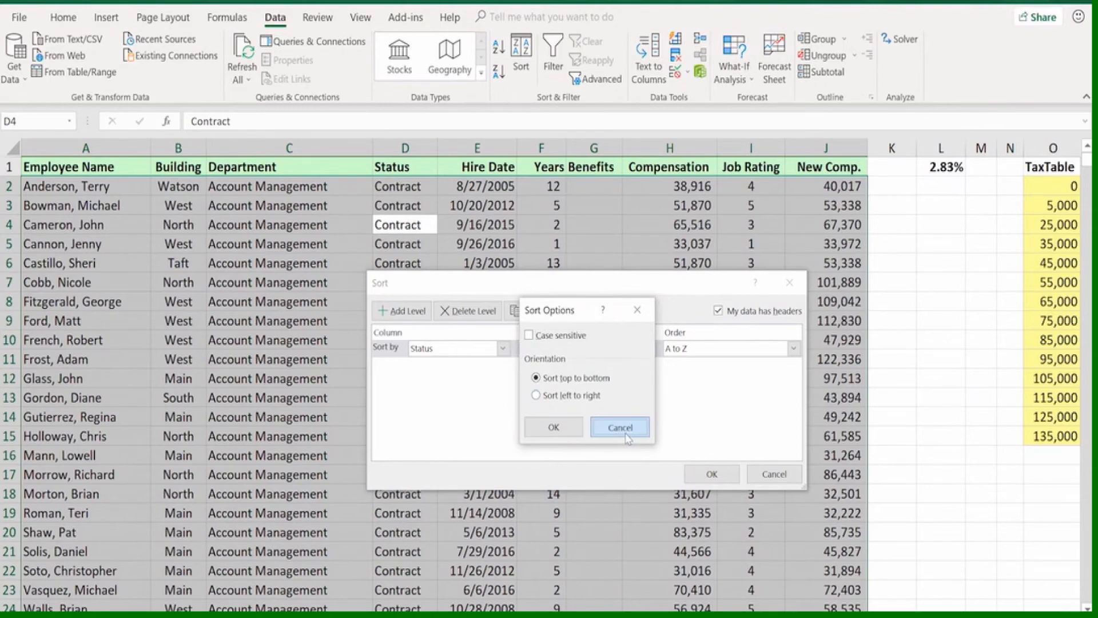
left_click(773, 475)
left_click(654, 341)
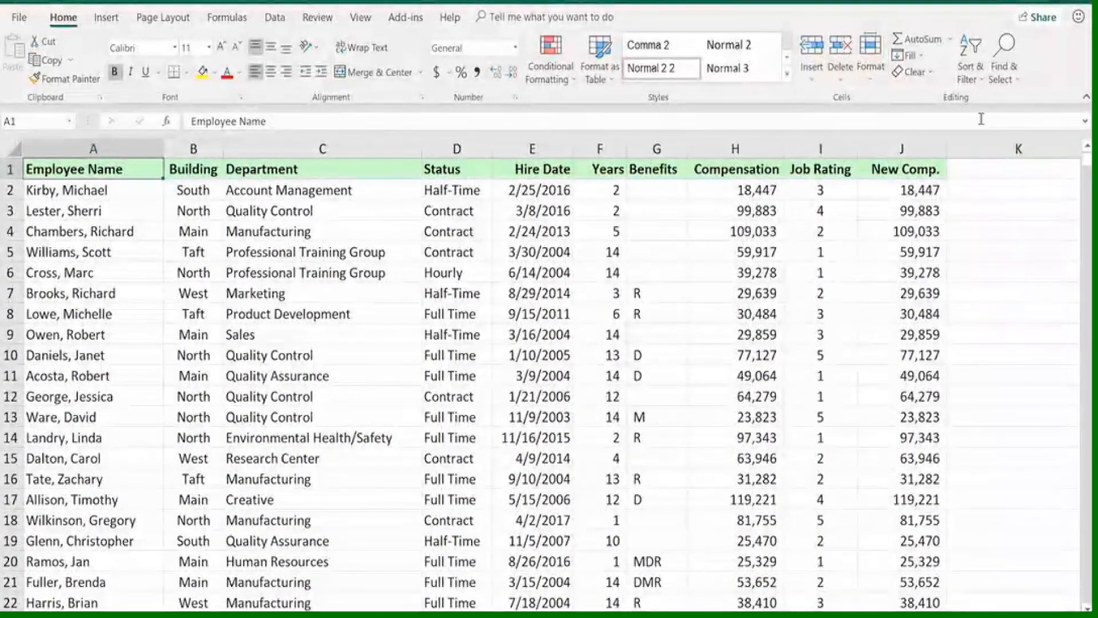
Turn on filtering for the header row of the unsorted employee list
left_click(969, 74)
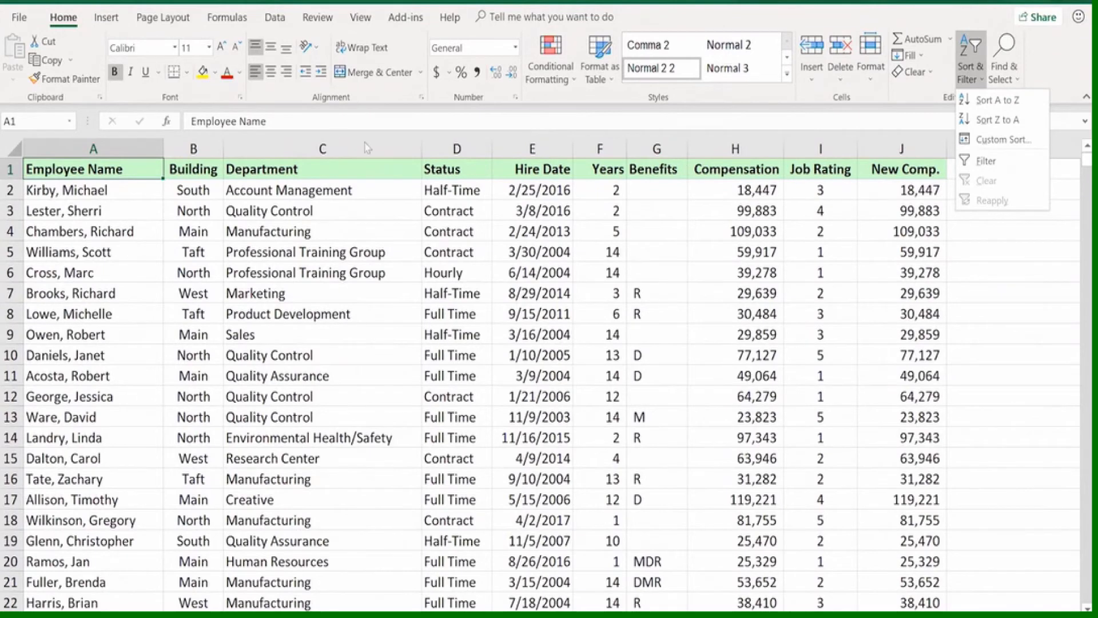
left_click(275, 15)
left_click(279, 17)
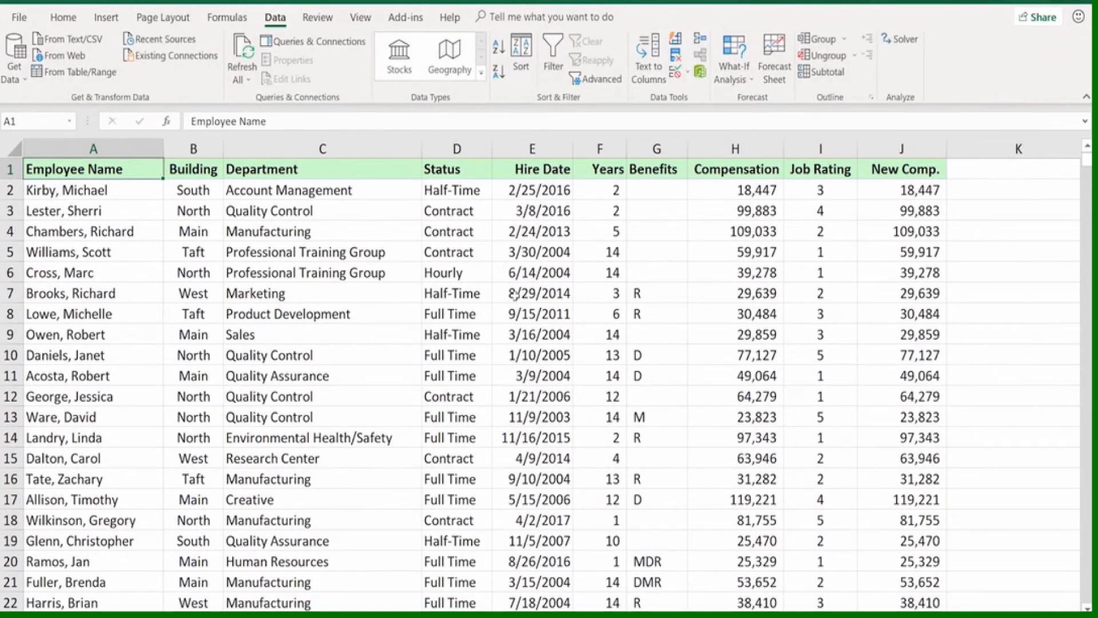
scroll(569, 313, "down", 5)
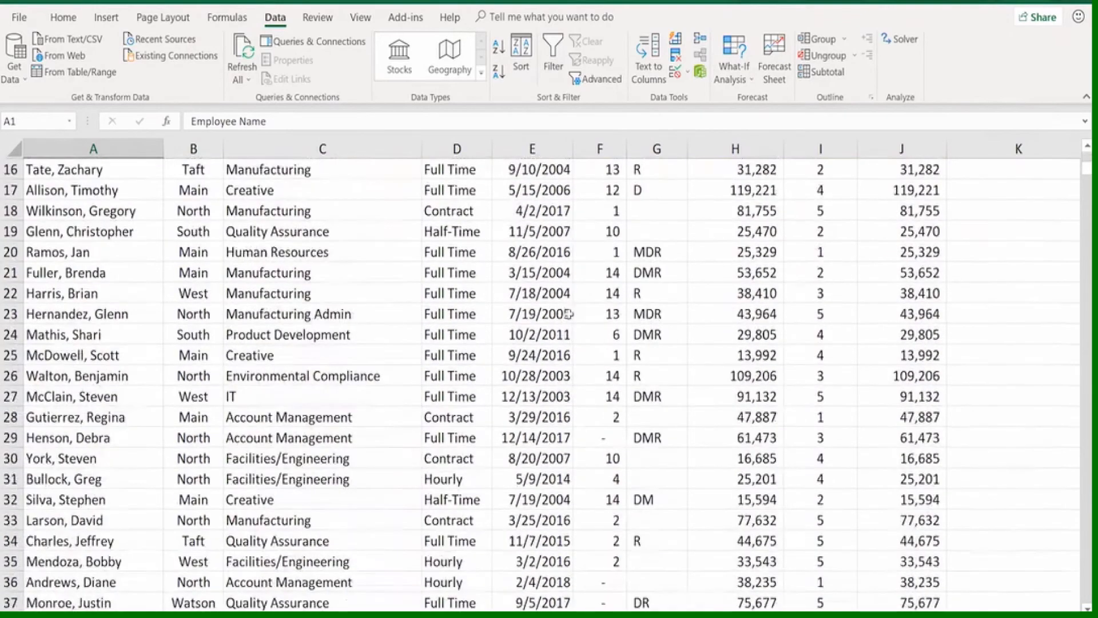
scroll(569, 313, "up", 5)
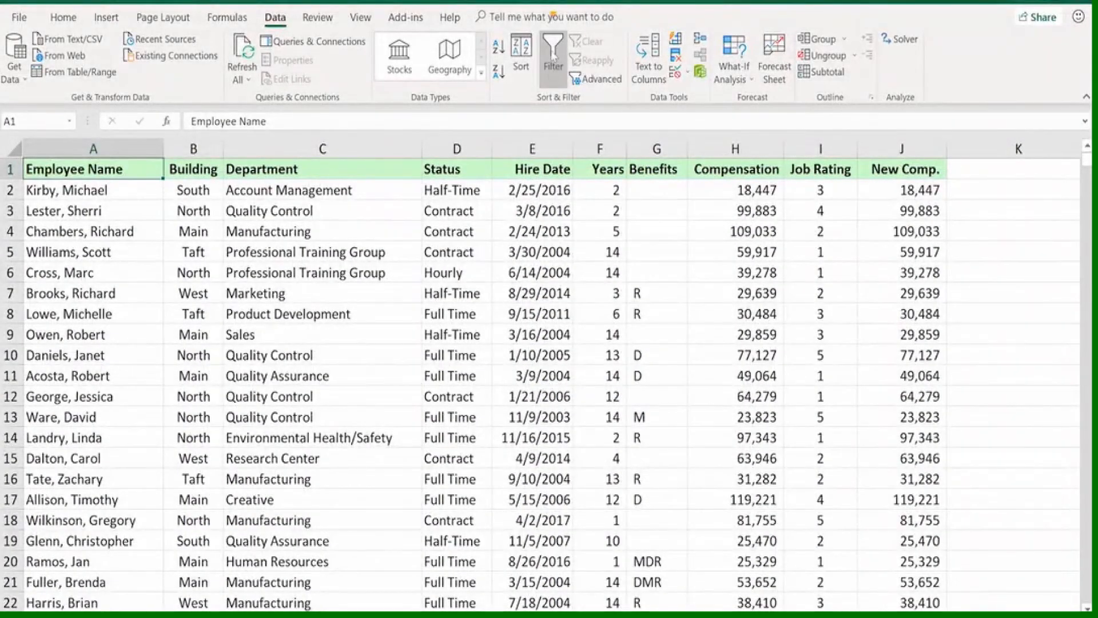
left_click(553, 54)
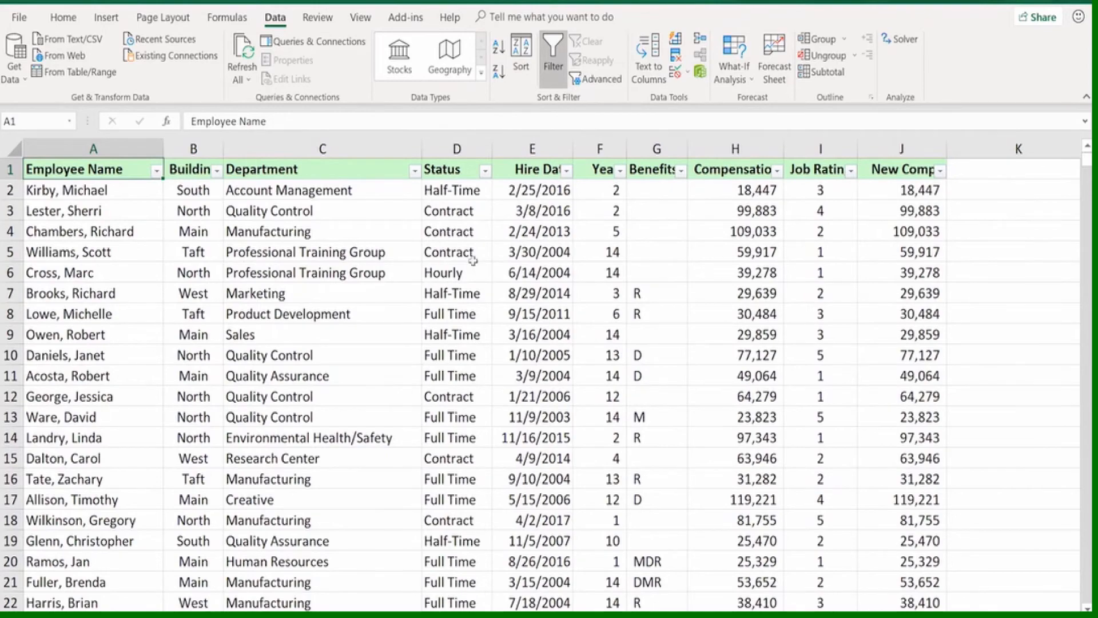
Filter the employee list's Status column to show only Full Time employees
left_click(486, 171)
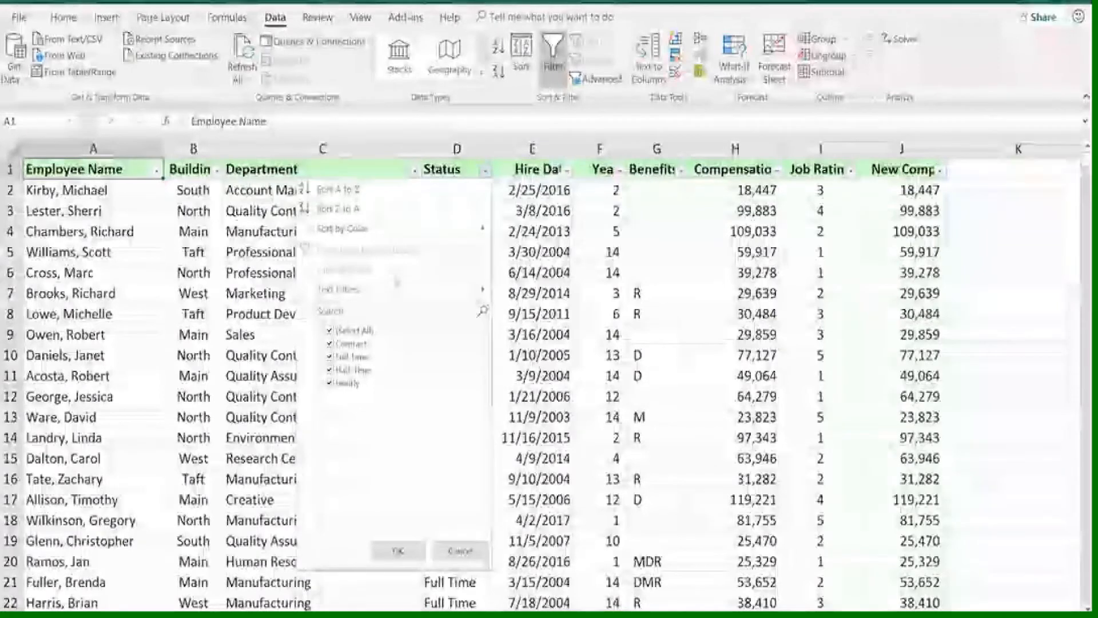
mouse_move(419, 286)
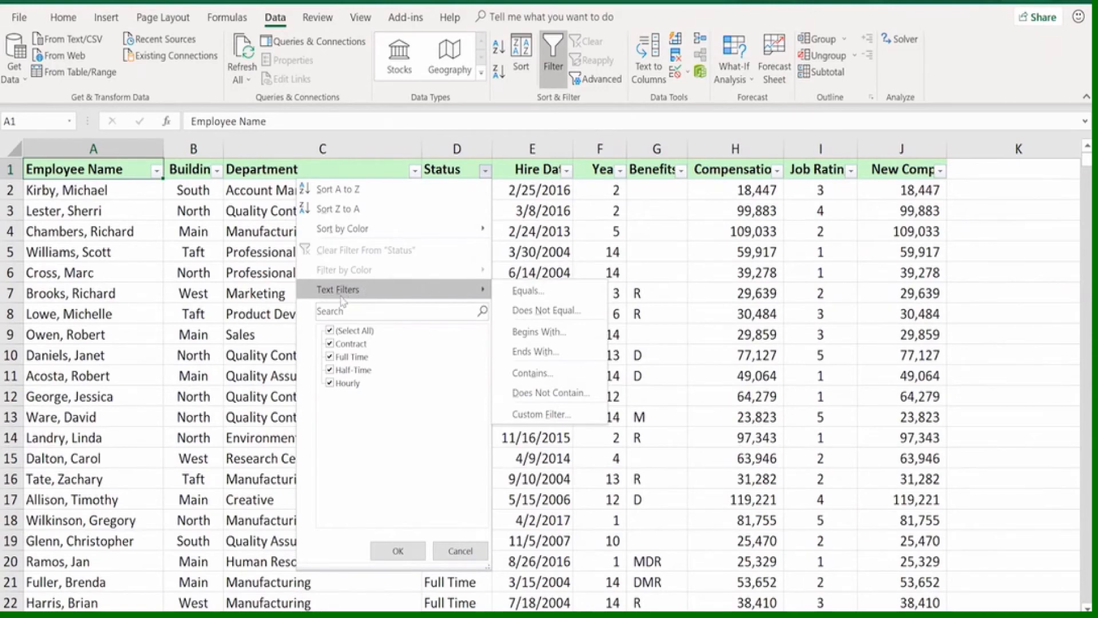
left_click(331, 331)
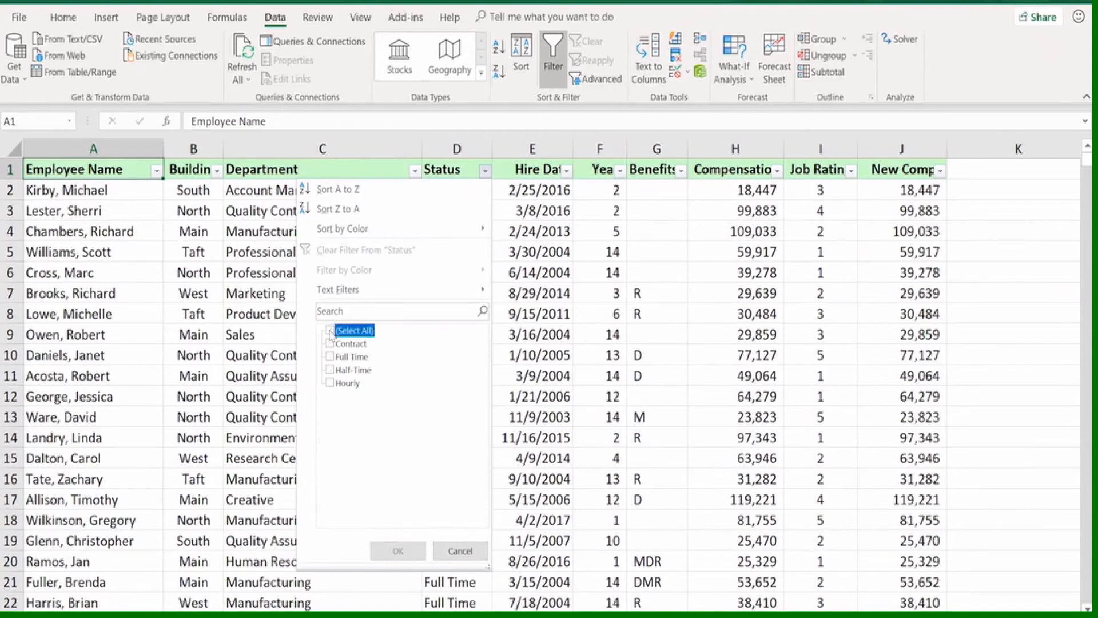
left_click(330, 357)
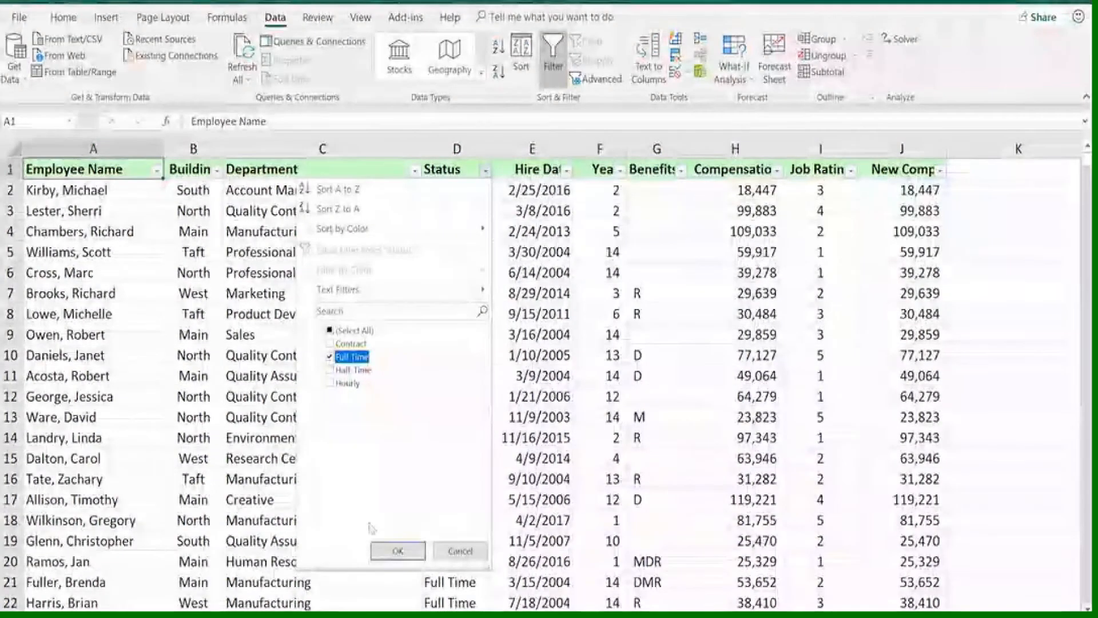
left_click(379, 551)
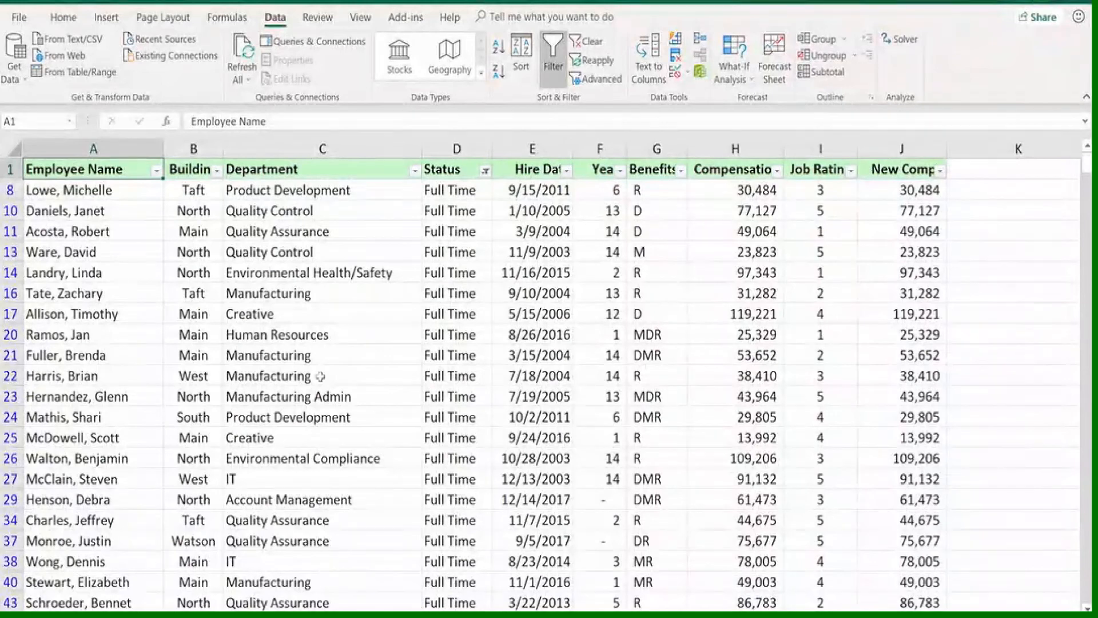
Filter the Job Rating column of the Full Time employees to show only rating 5
left_click(851, 171)
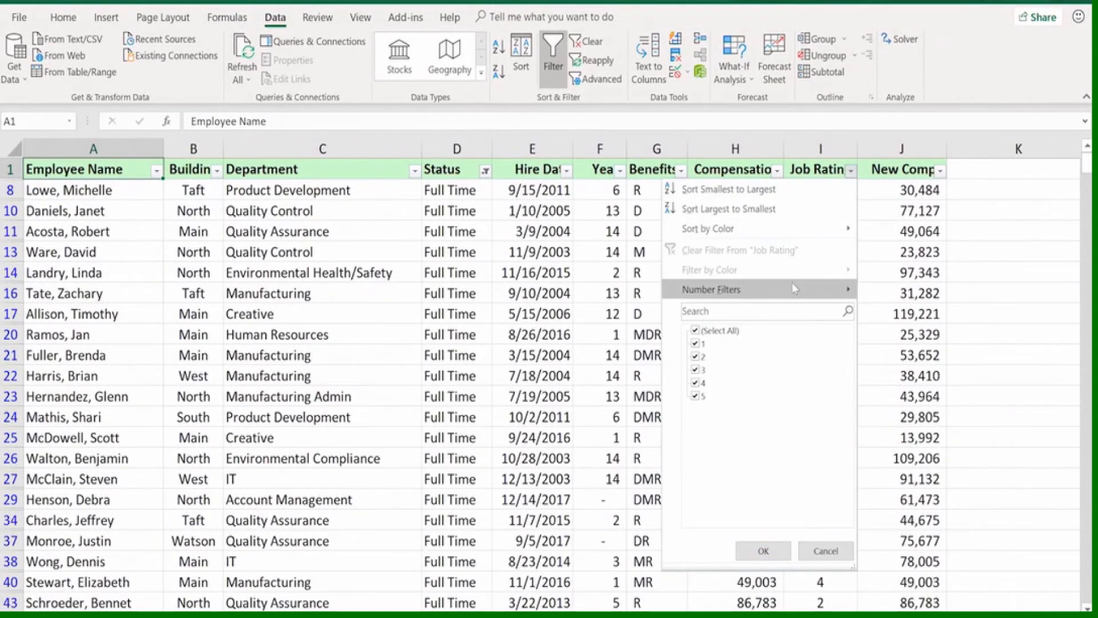
mouse_move(791, 289)
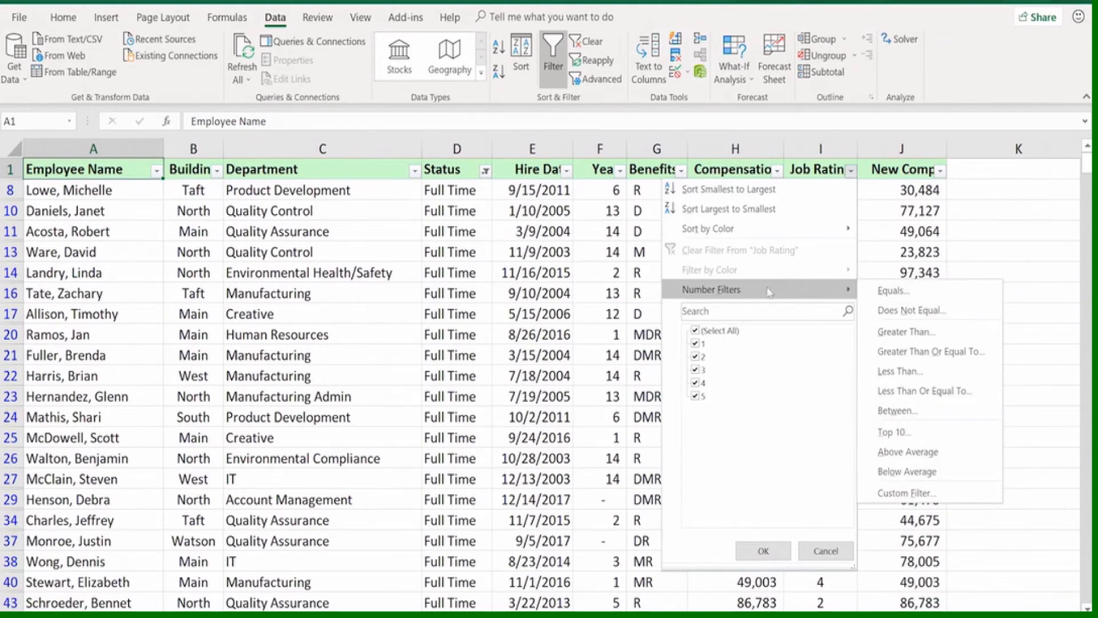
left_click(695, 331)
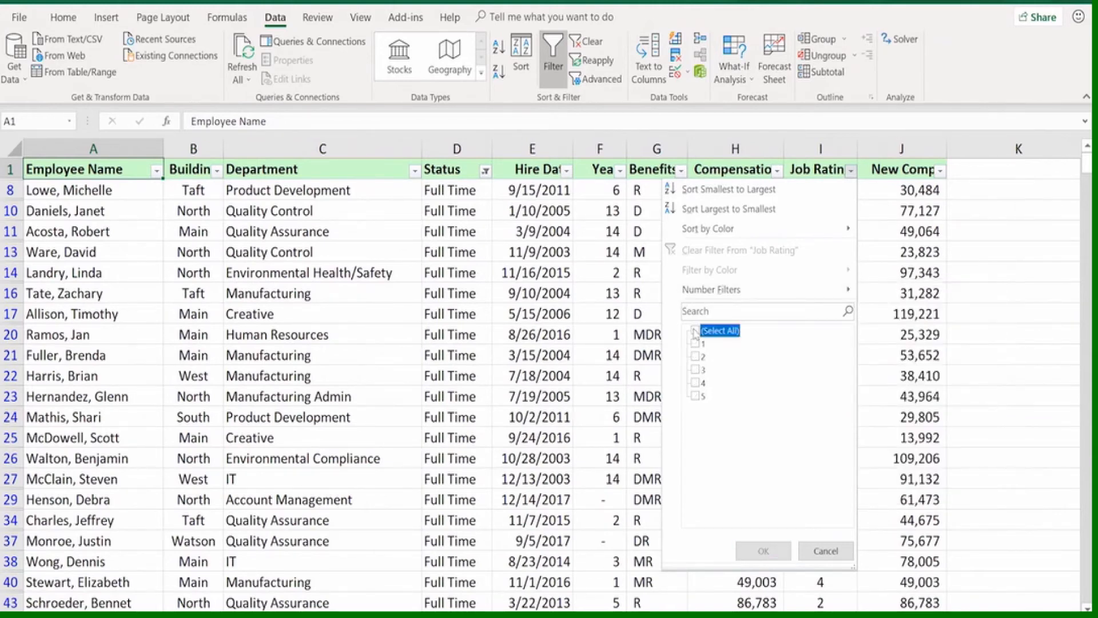
left_click(696, 396)
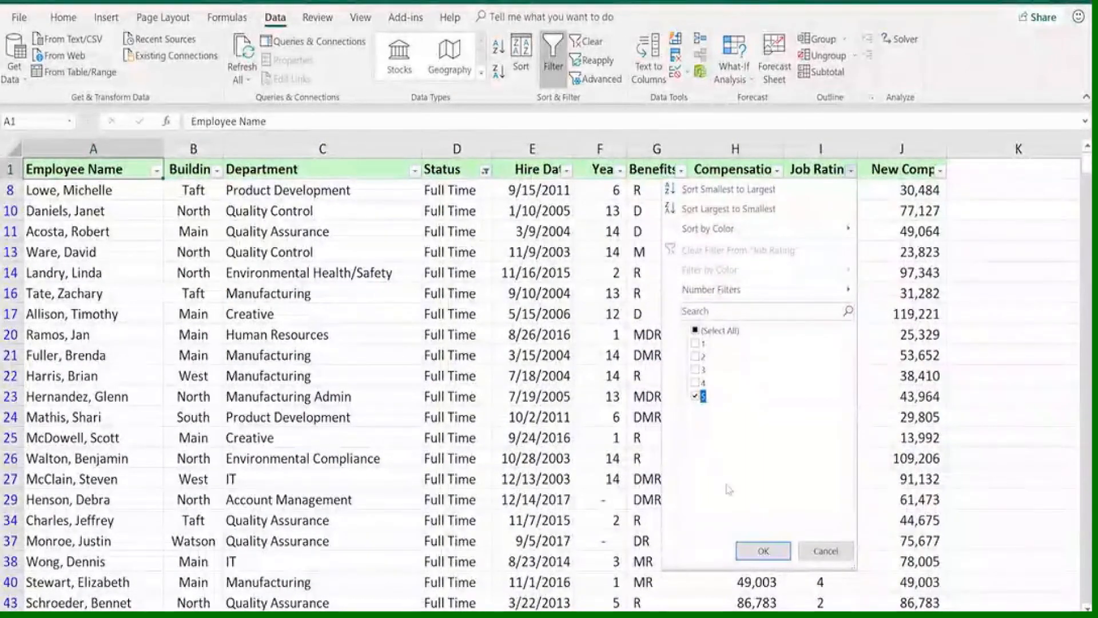
left_click(763, 551)
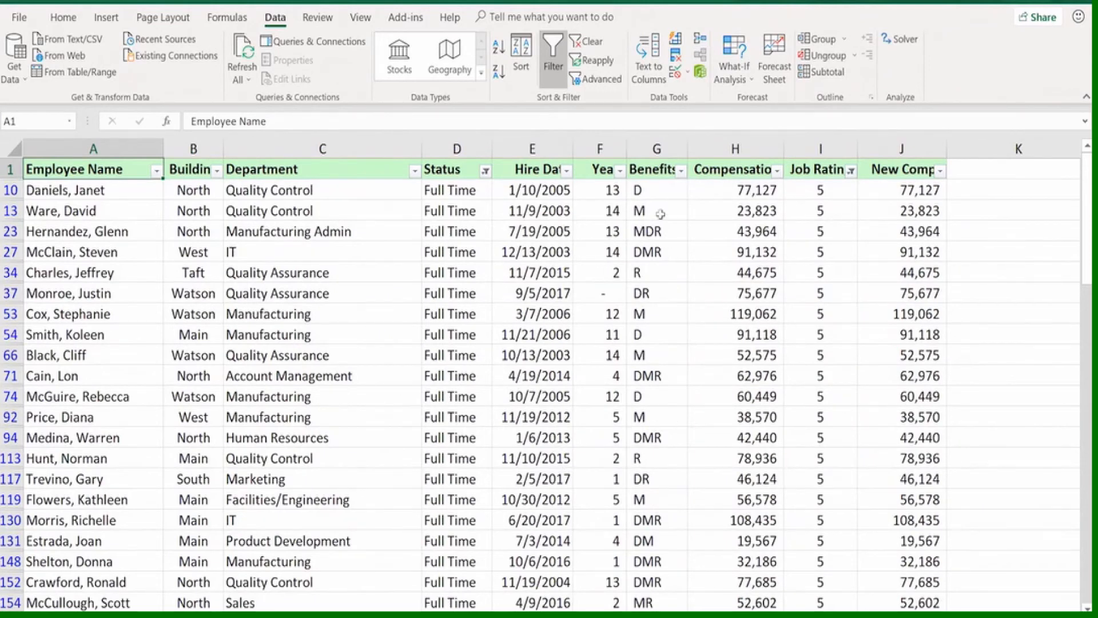
Filter the Years column with a number filter for values greater than or equal to 10
left_click(619, 171)
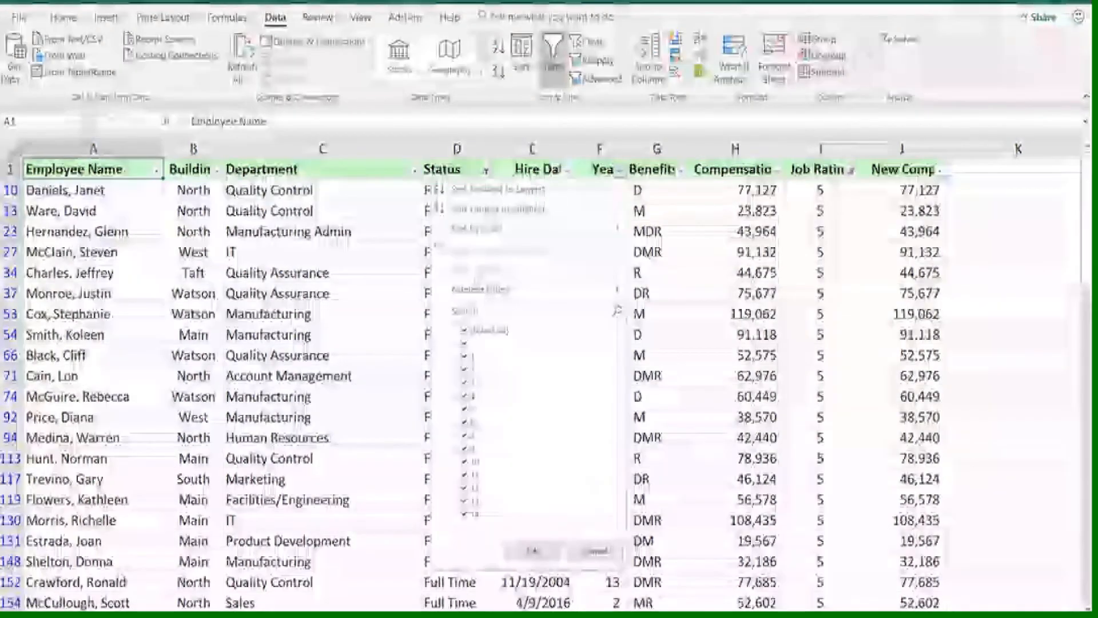
mouse_move(480, 290)
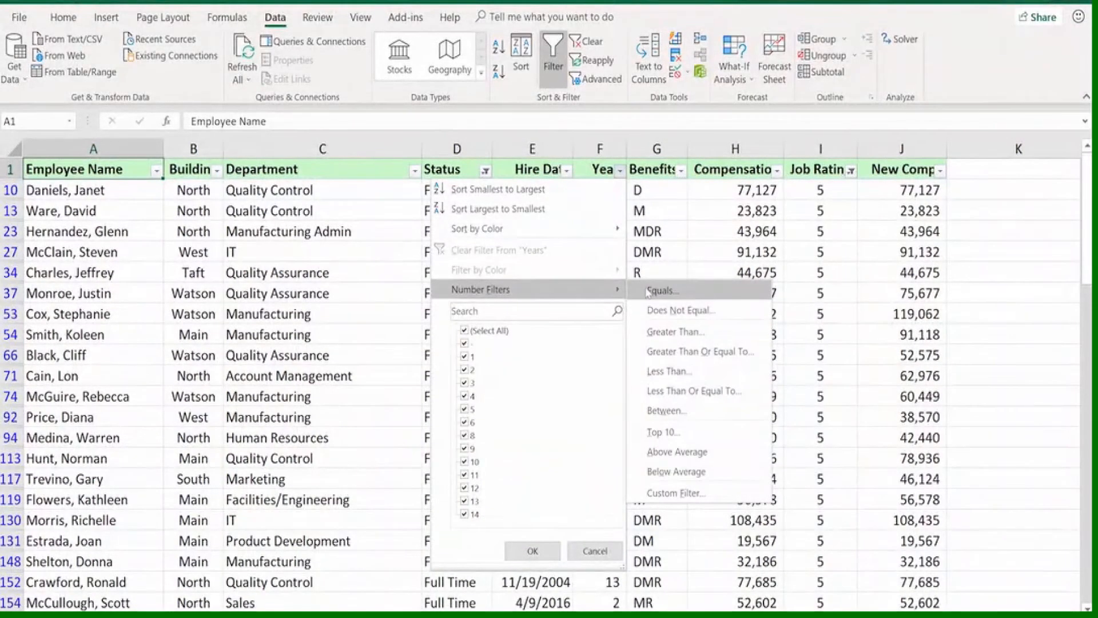
left_click(660, 354)
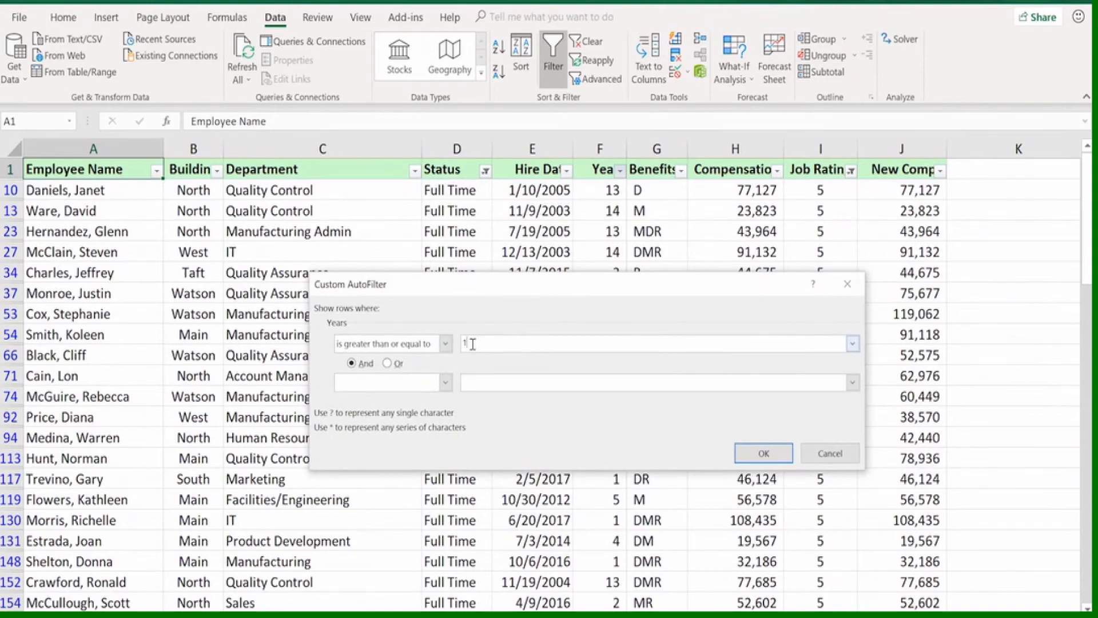
left_click(763, 453)
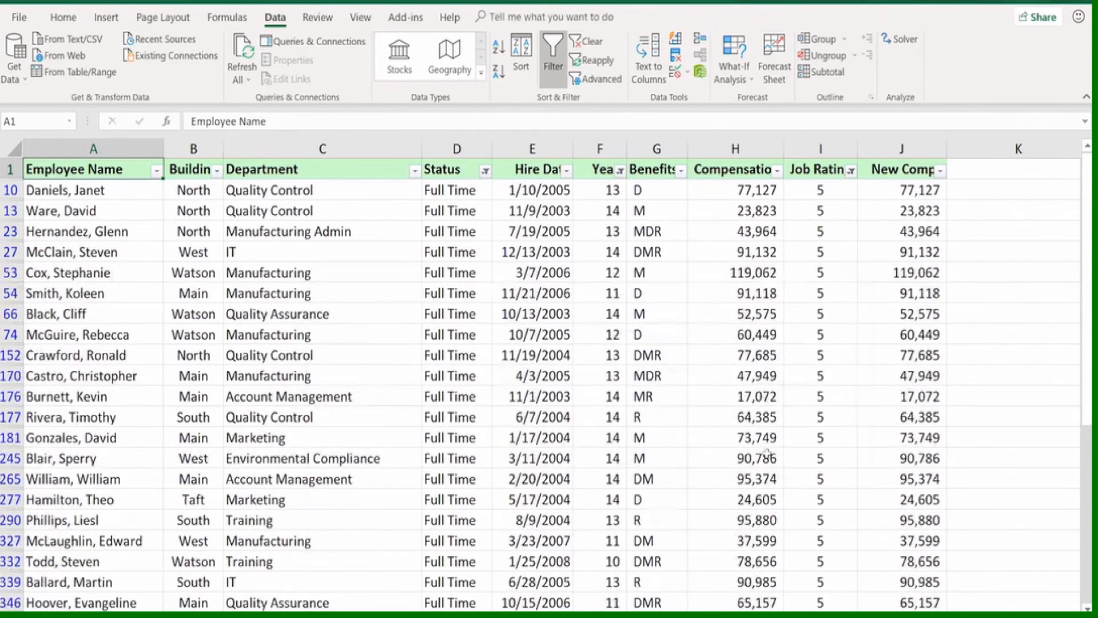
Look through the filtered rows and select the whole filtered list from J733 back to the header in A1
scroll(789, 352, "down", 5)
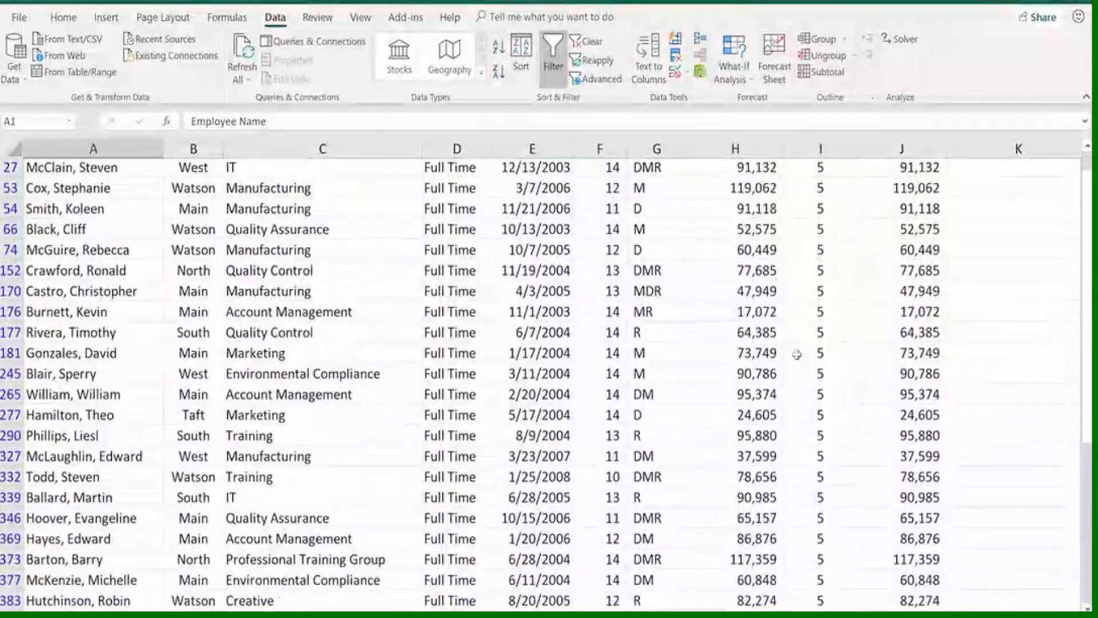
scroll(789, 354, "down", 3)
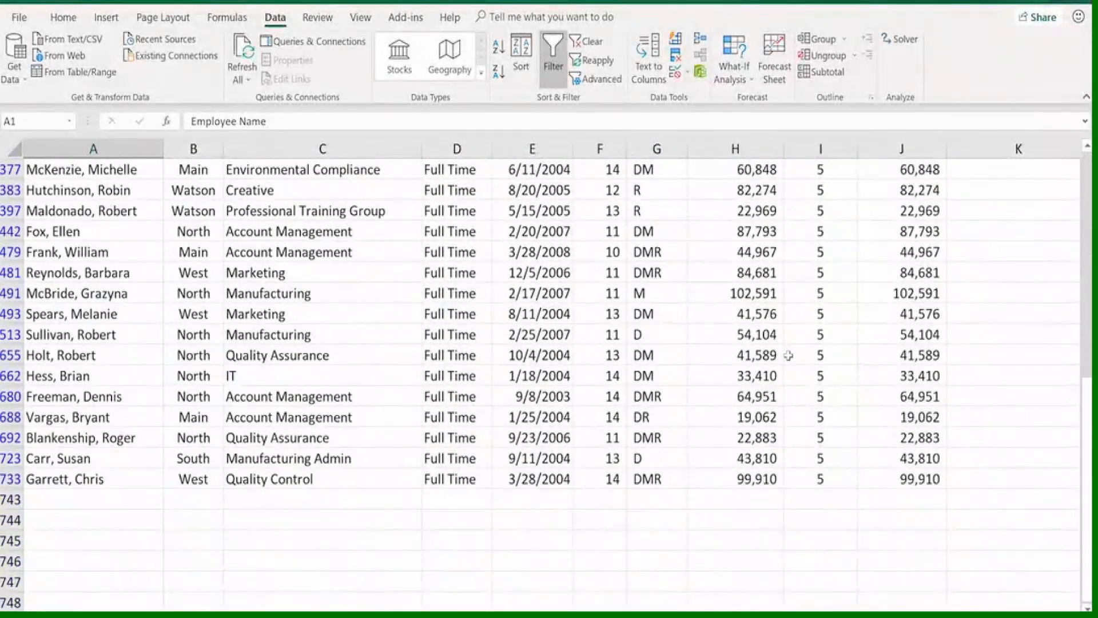
left_click(893, 480)
mouse_move(893, 482)
left_mouse_down()
mouse_move(715, 434)
mouse_move(34, 160)
mouse_move(28, 142)
mouse_move(52, 170)
left_mouse_up()
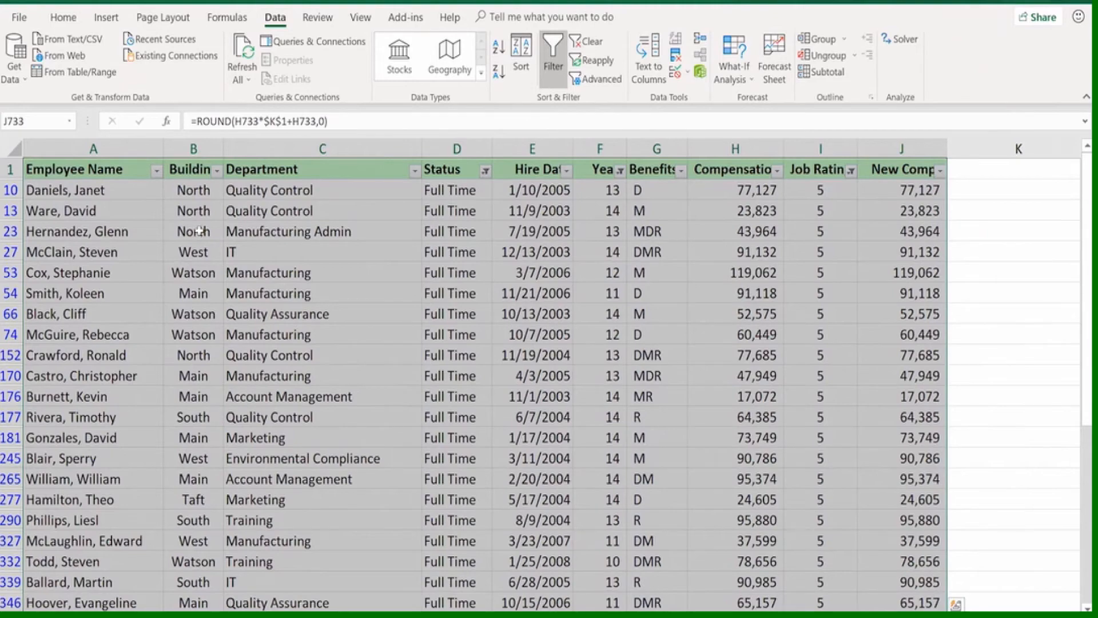
Clear all filters from the employee list and filter Hire Date to all dates in October
left_click(128, 167)
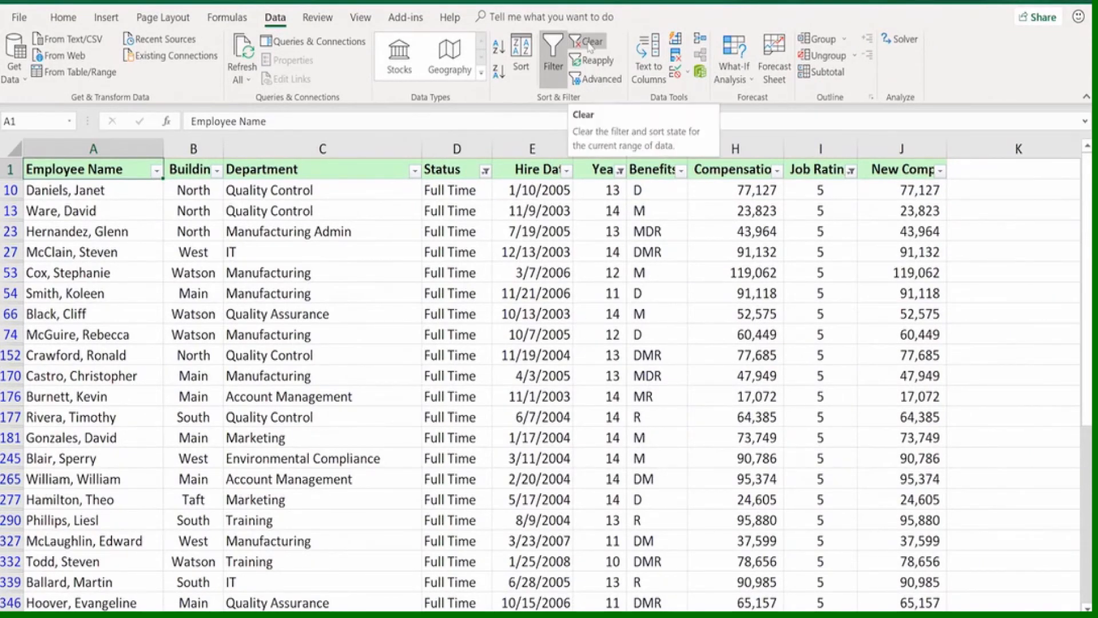
left_click(589, 45)
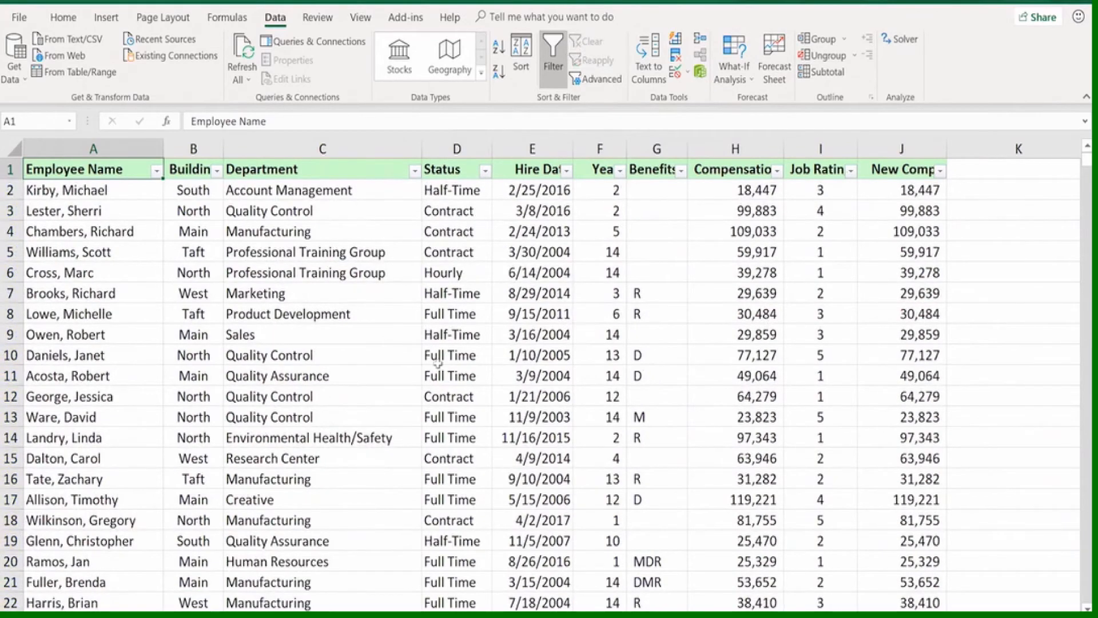
left_click(567, 170)
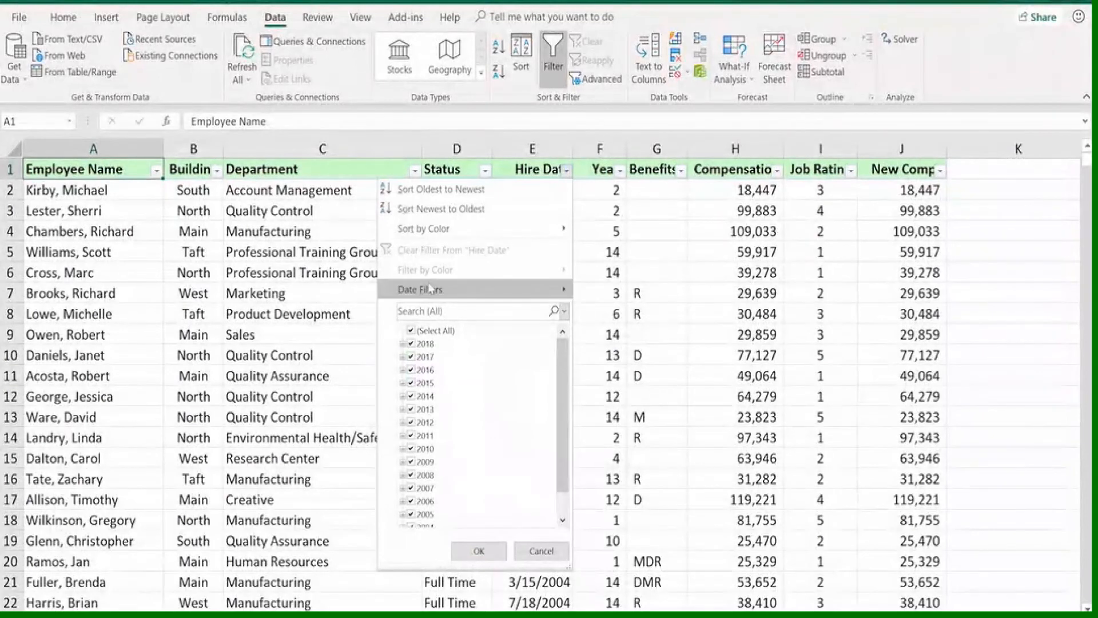
mouse_move(427, 291)
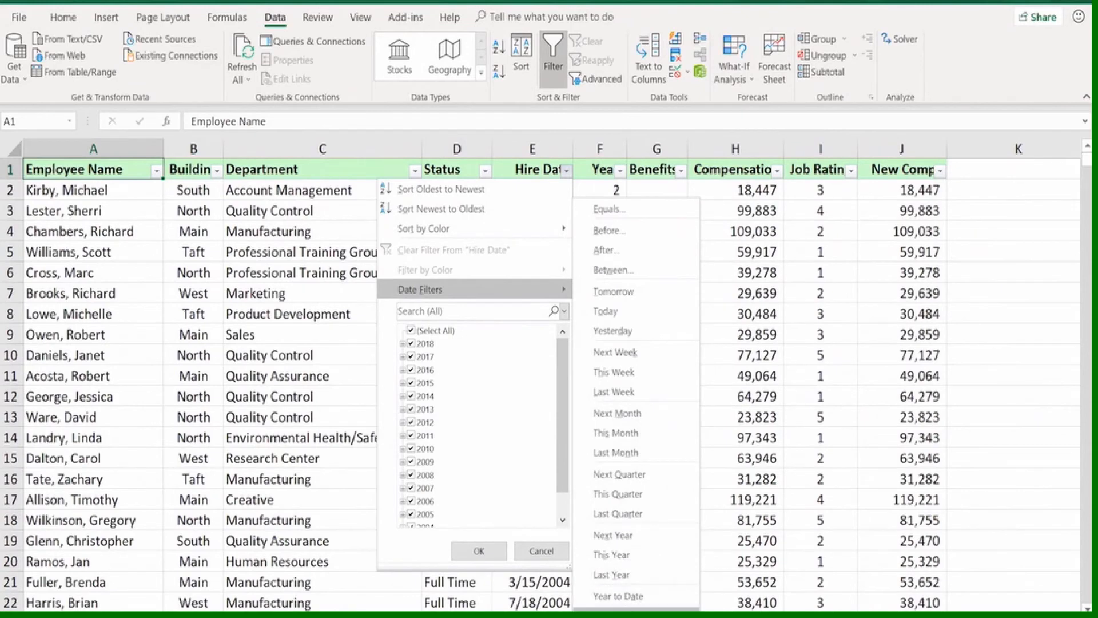
mouse_move(629, 612)
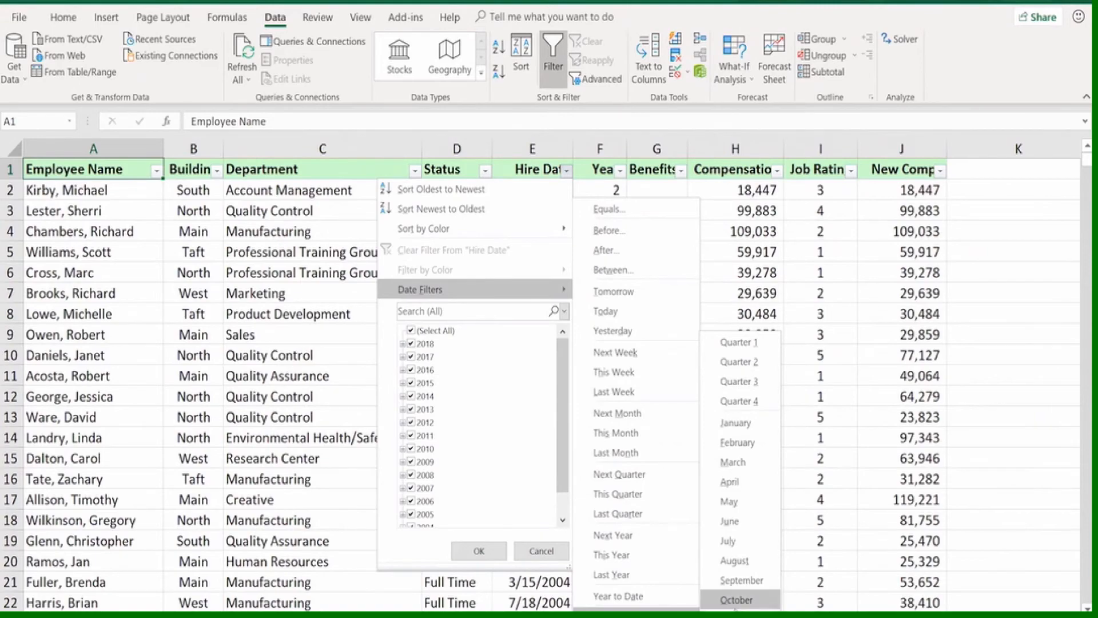
left_click(738, 599)
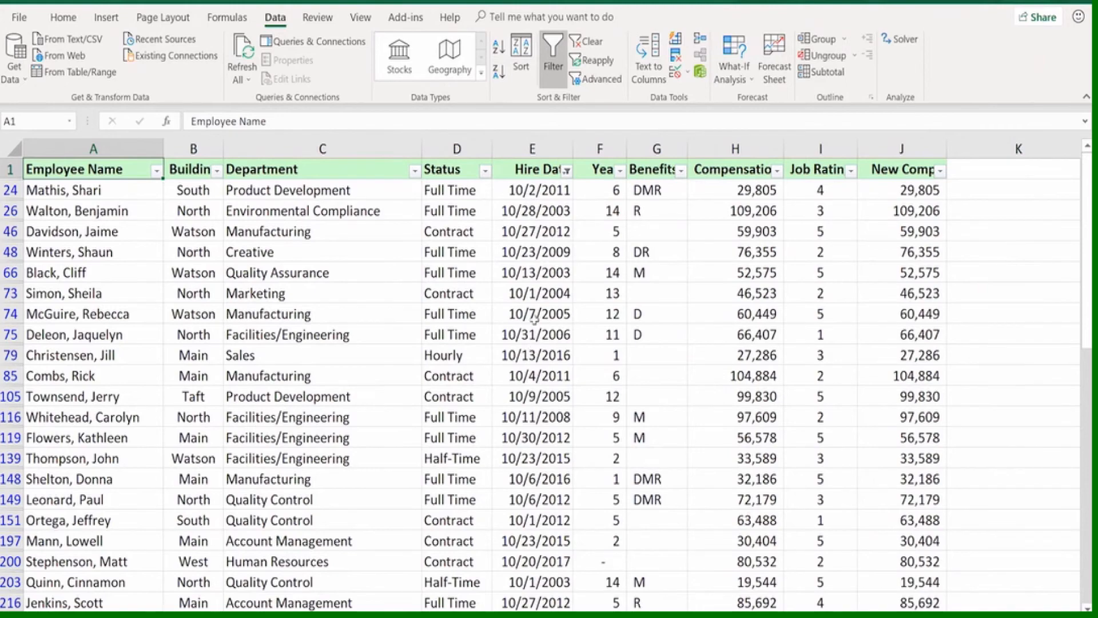
Look through the employees hired in October and turn off filtering for the employee list
scroll(533, 317, "down", 4)
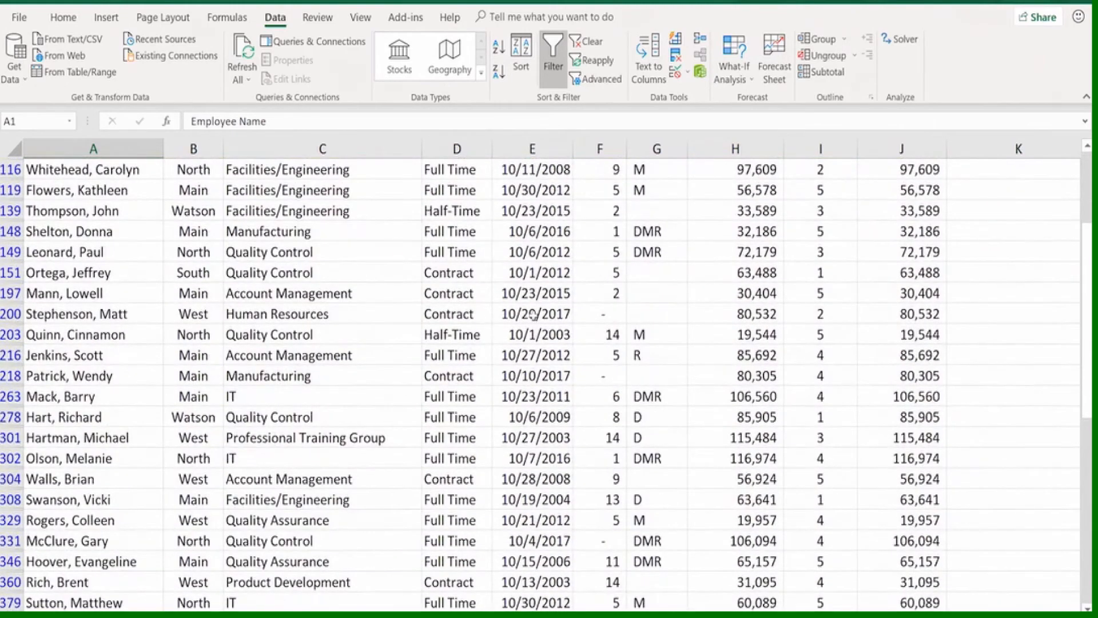
scroll(532, 314, "up", 4)
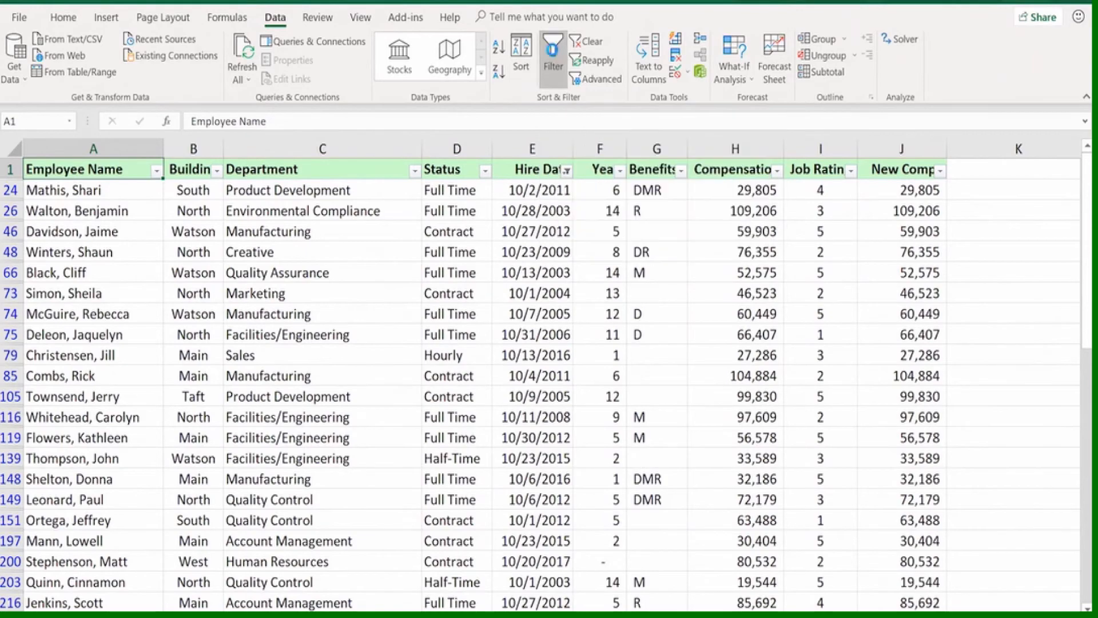
left_click(553, 56)
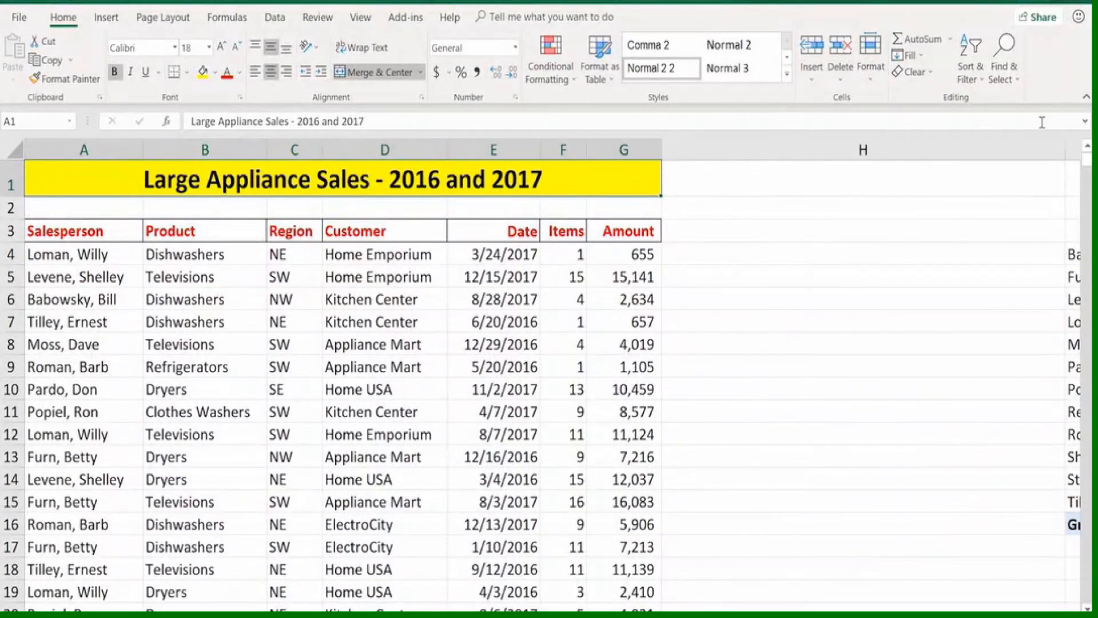
Narrow column H on the Large Appliance Sales sheet and review the summary's salespeople in I4:I15 and regions in J3:M3
left_click_drag(1065, 149, 701, 159)
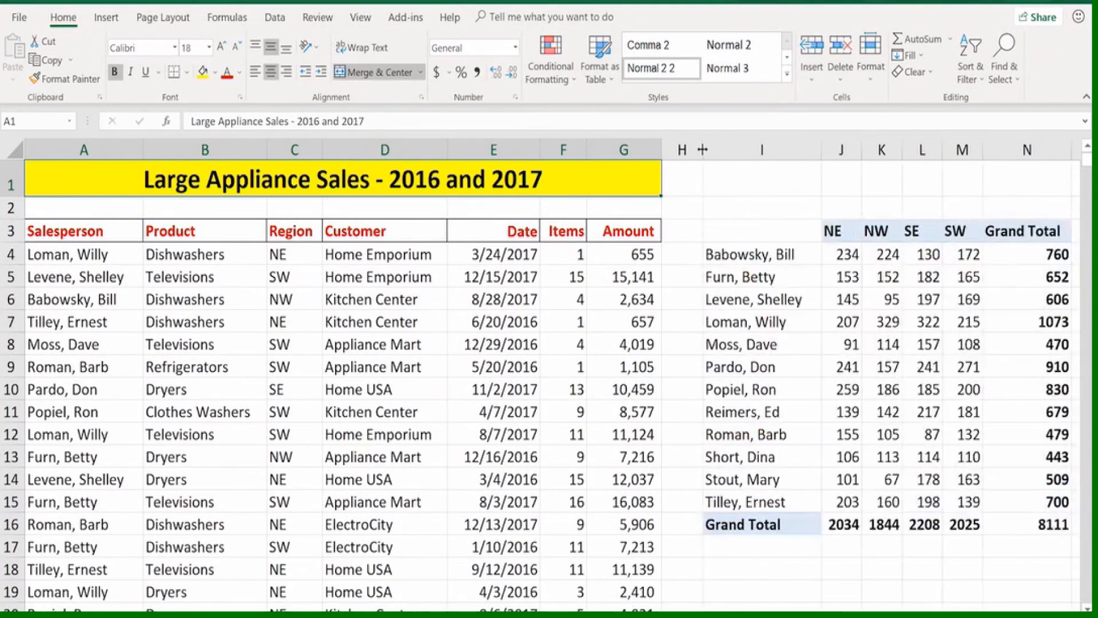
left_click_drag(726, 252, 725, 498)
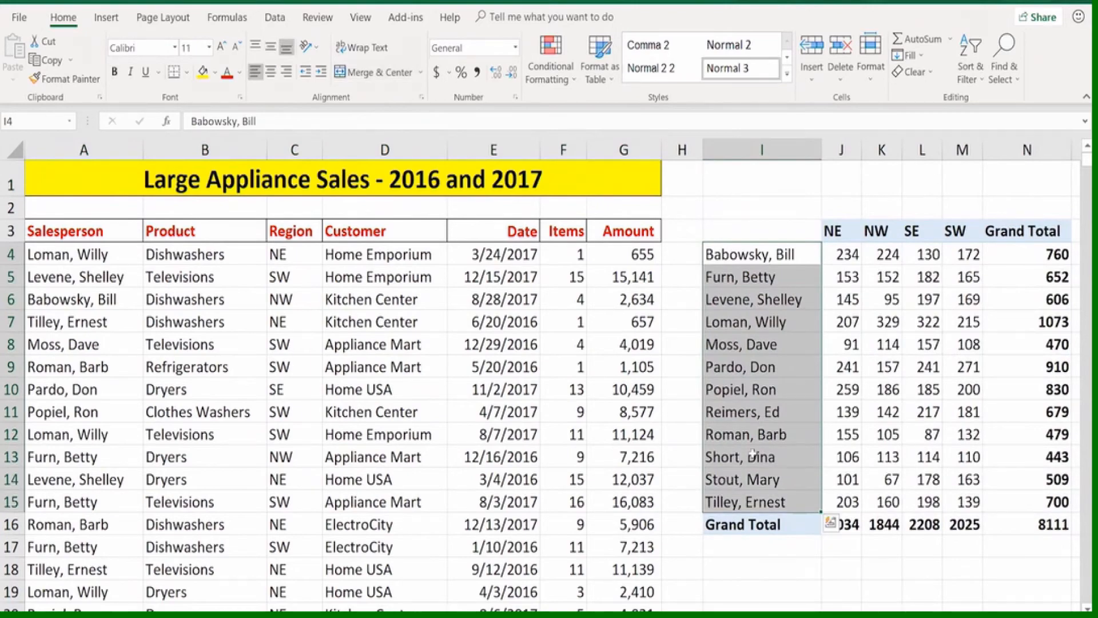
left_click_drag(836, 231, 966, 231)
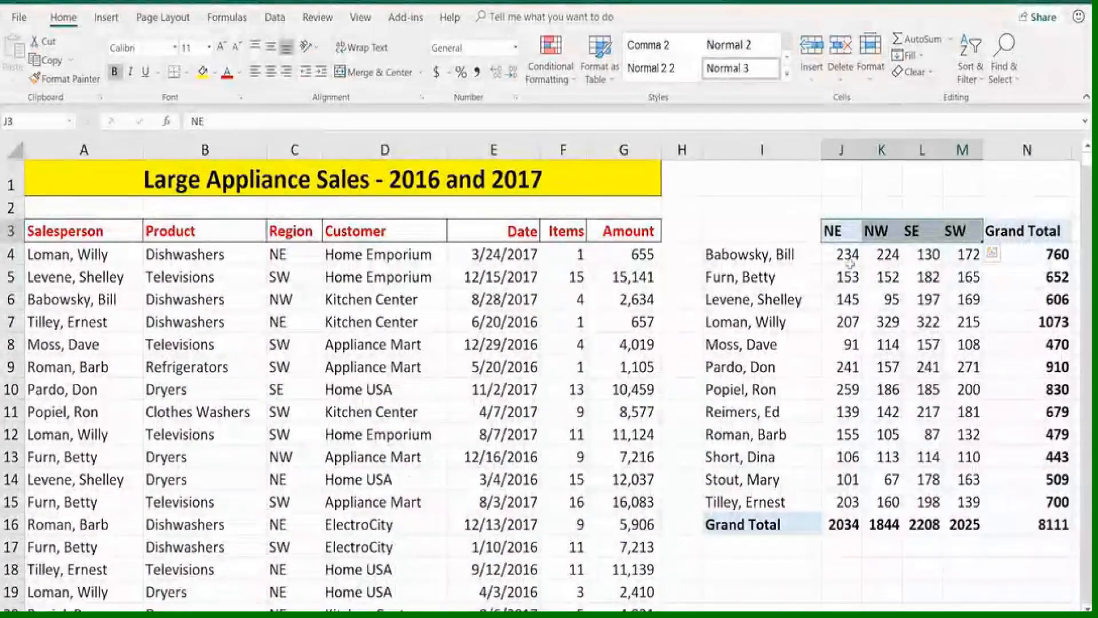
Inspect the SUMIFS formula in J4 with its referenced ranges, and leave it without editing
left_click(841, 254)
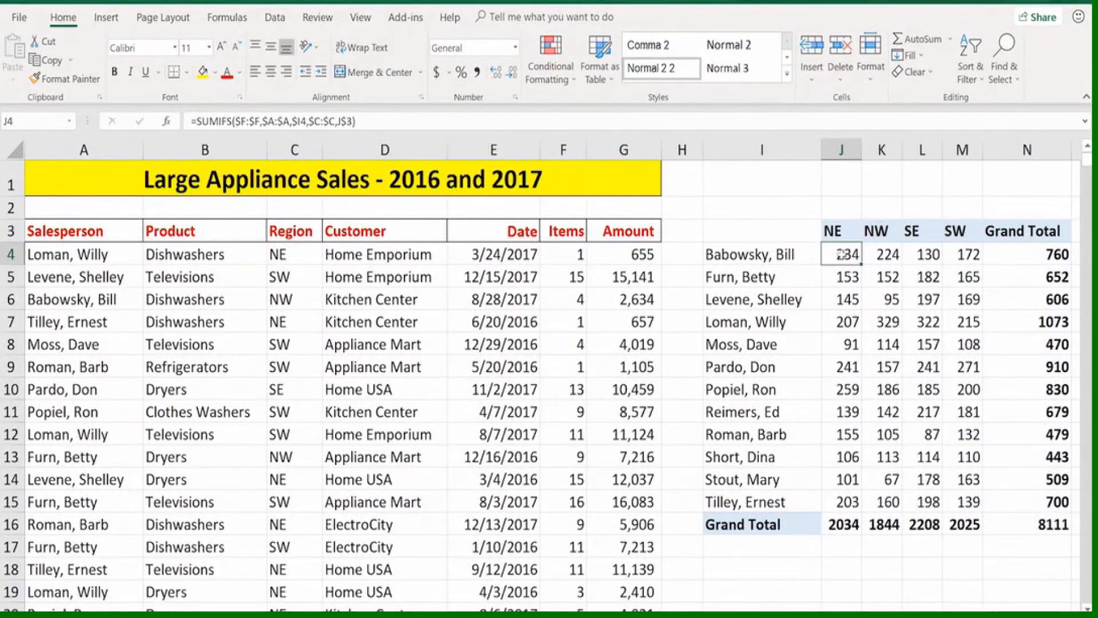
double_click(841, 254)
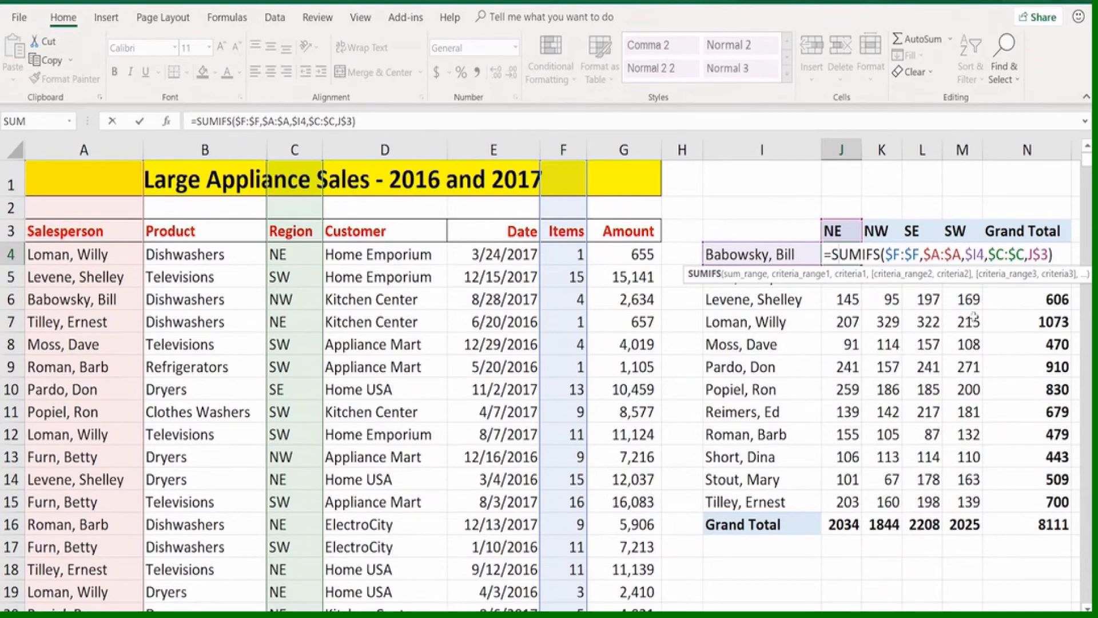
key("Escape")
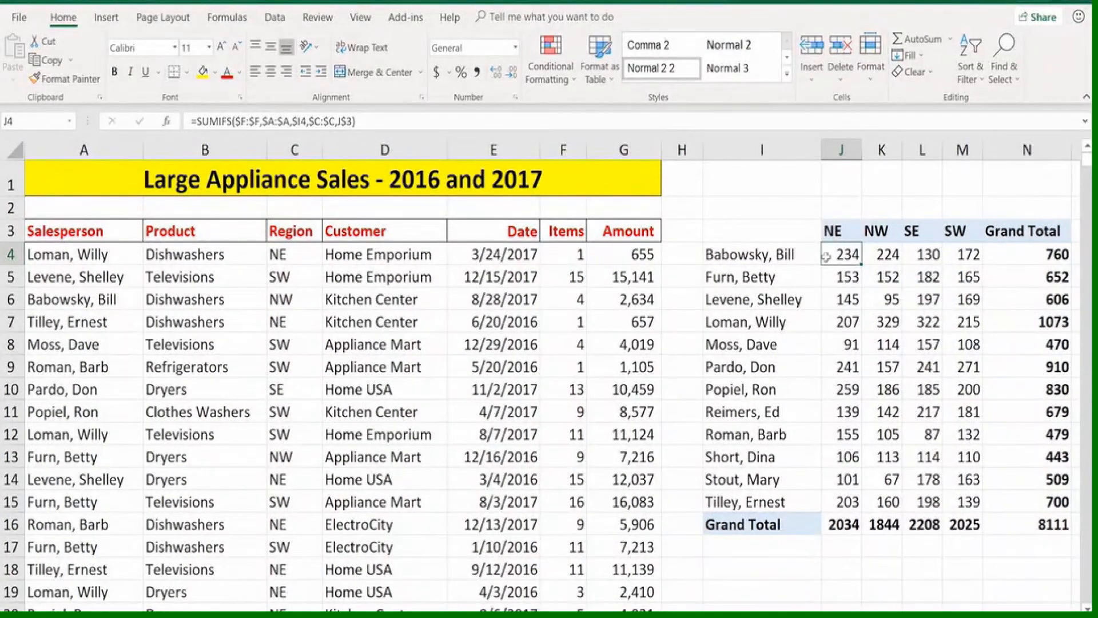
Check the region headings in J3:M3 and the formula in L5, and widen column H to move the summary away from the data
left_click(843, 230)
left_click_drag(845, 230, 955, 229)
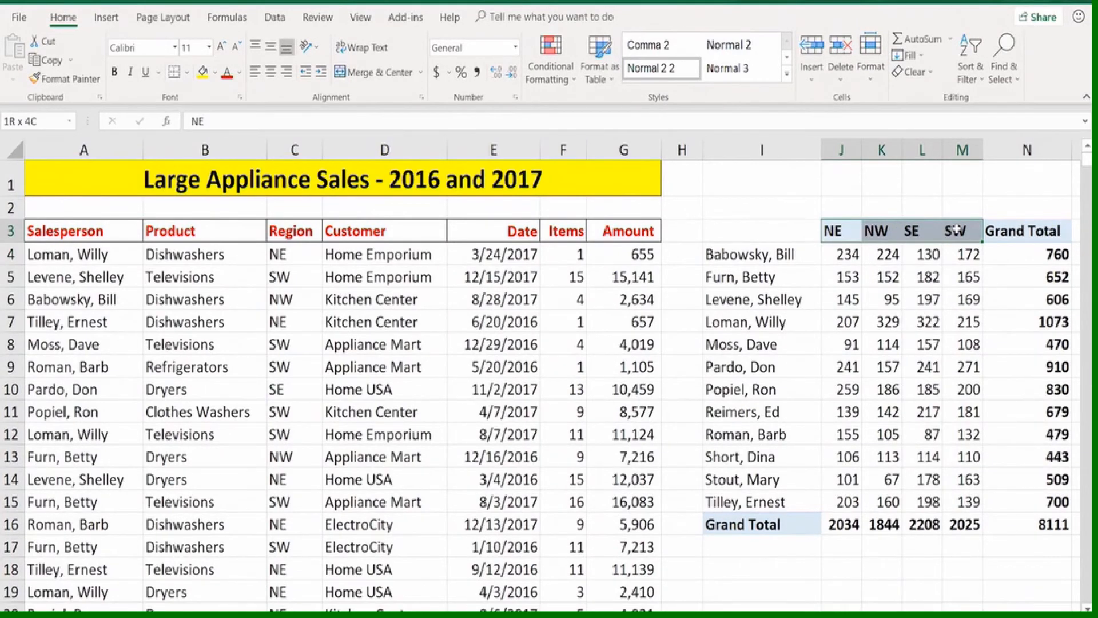
left_click(927, 277)
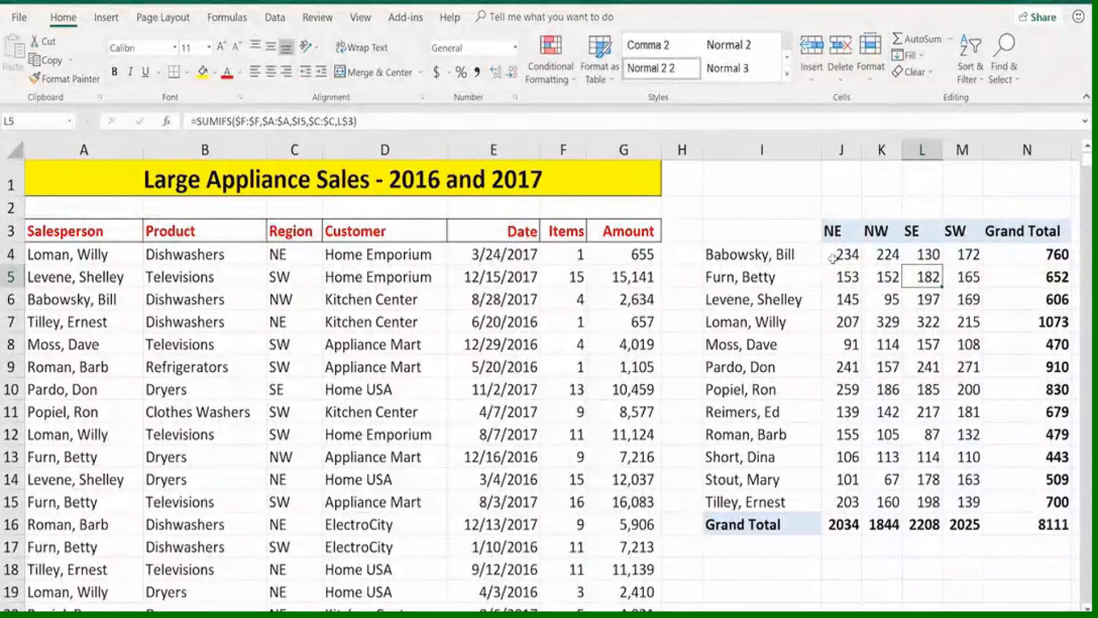
left_click_drag(703, 149, 831, 153)
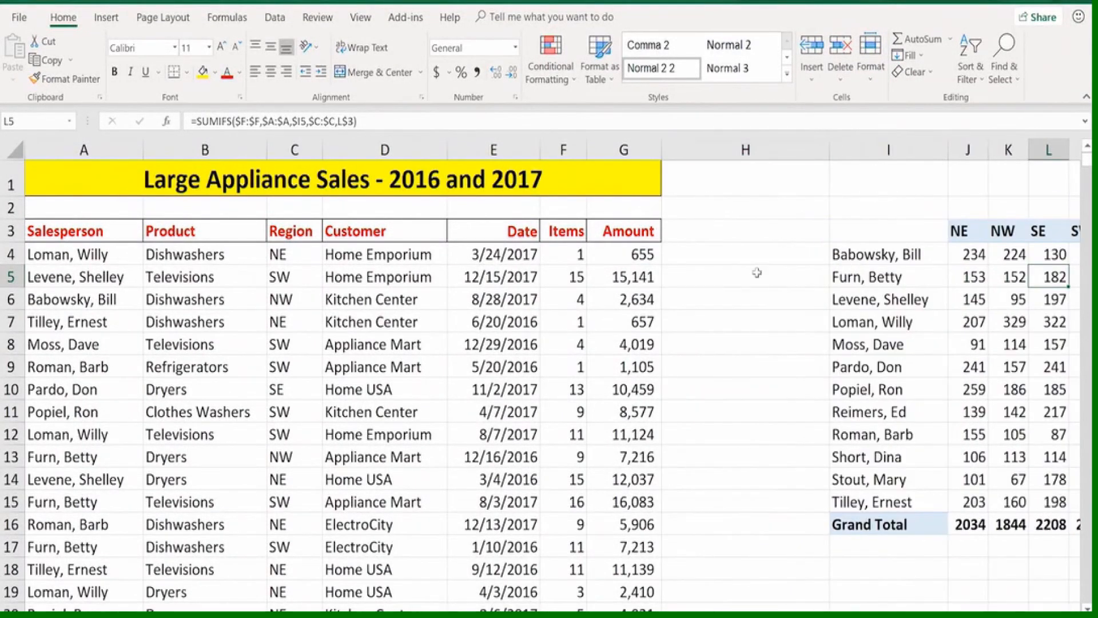
Create a PivotTable from the sales data in A3:G912 on a new worksheet and widen its field list
left_click(242, 298)
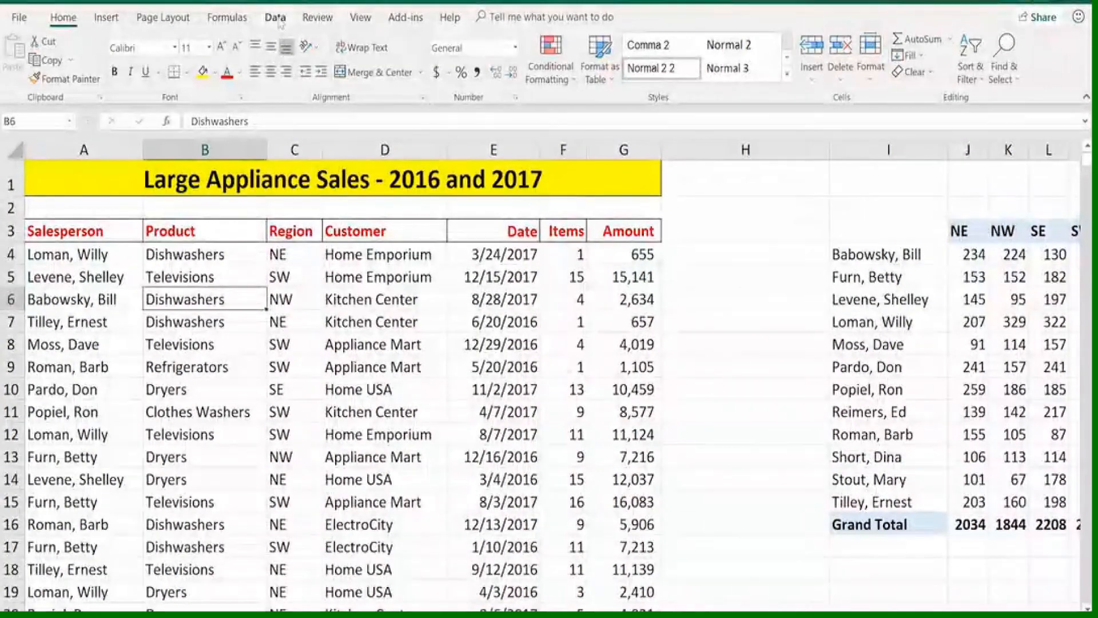
left_click(105, 18)
left_click(21, 47)
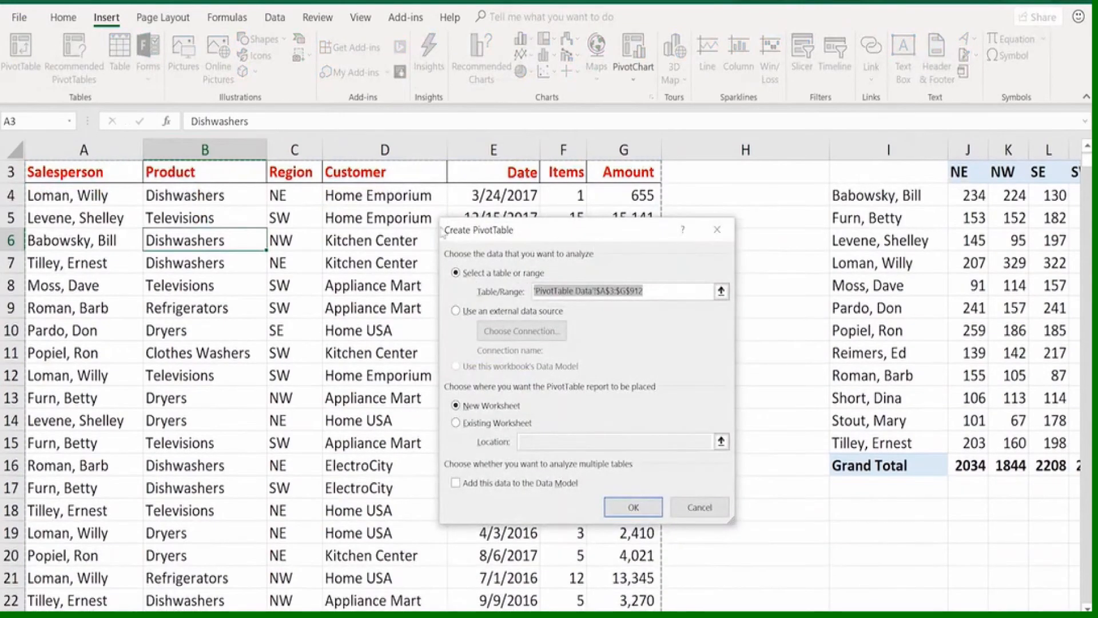
left_click_drag(549, 237, 513, 231)
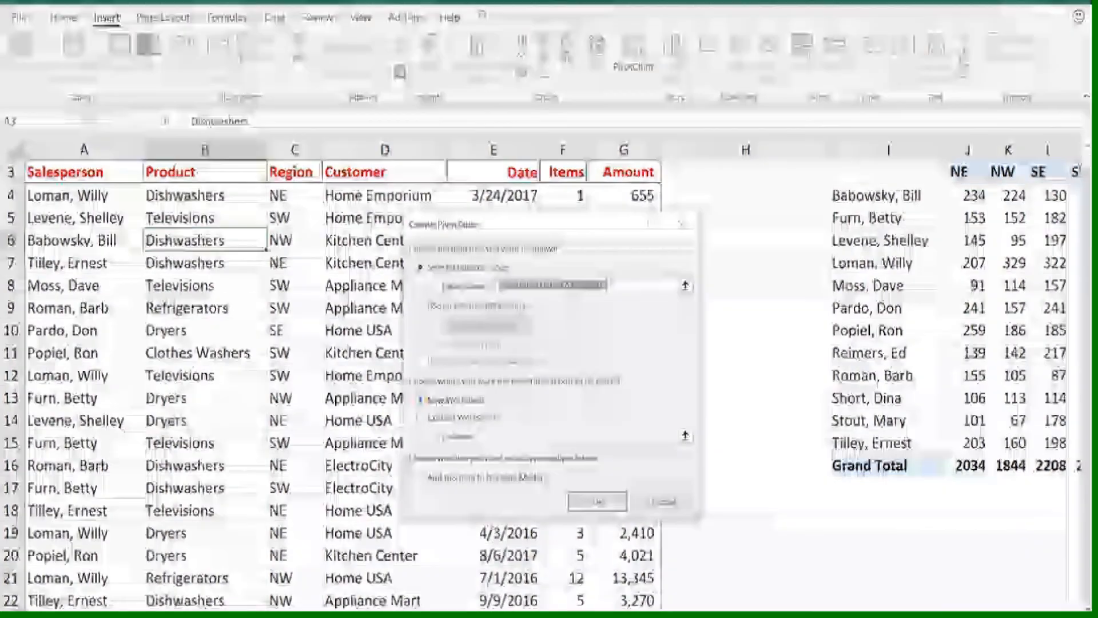
left_click(598, 502)
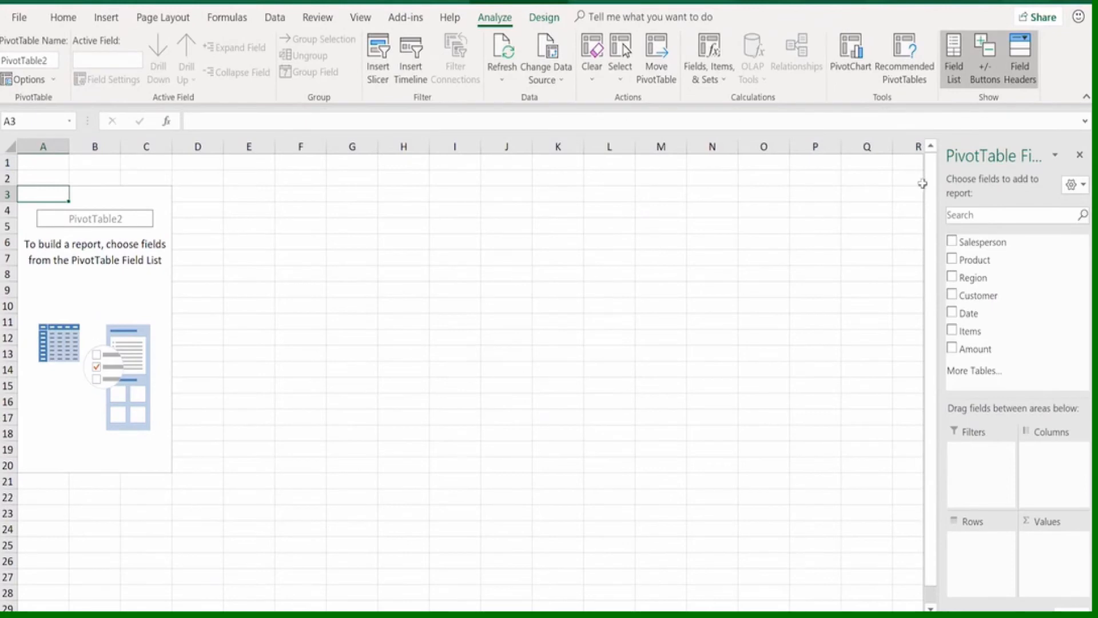
left_click_drag(933, 179, 794, 180)
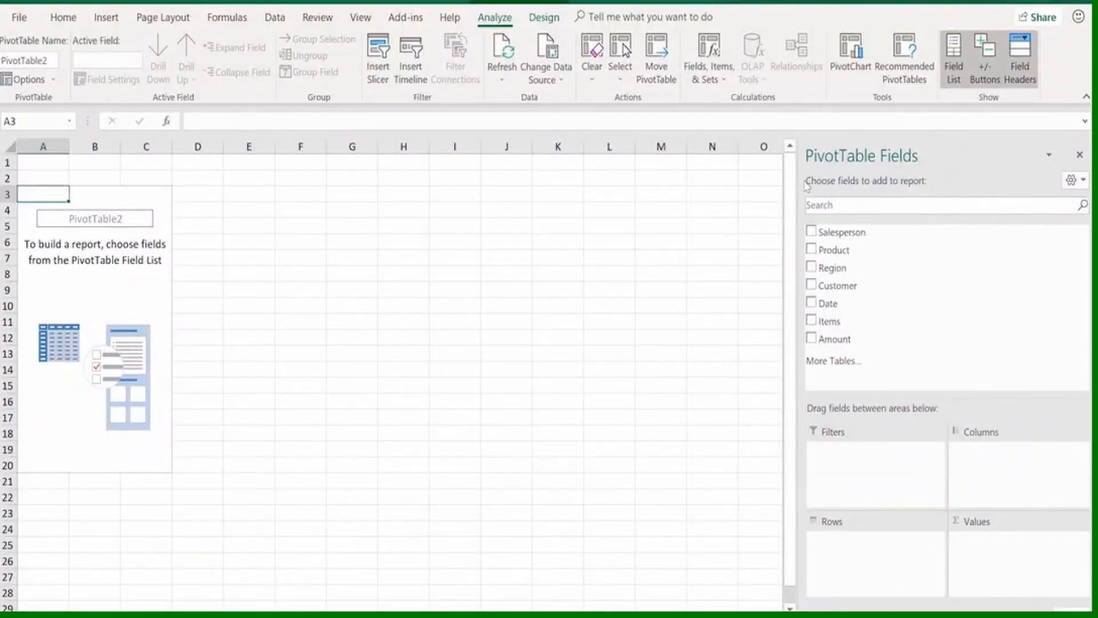
Build the PivotTable with Salesperson in the rows, the sum of Items as values and Region in the columns
left_click(811, 231)
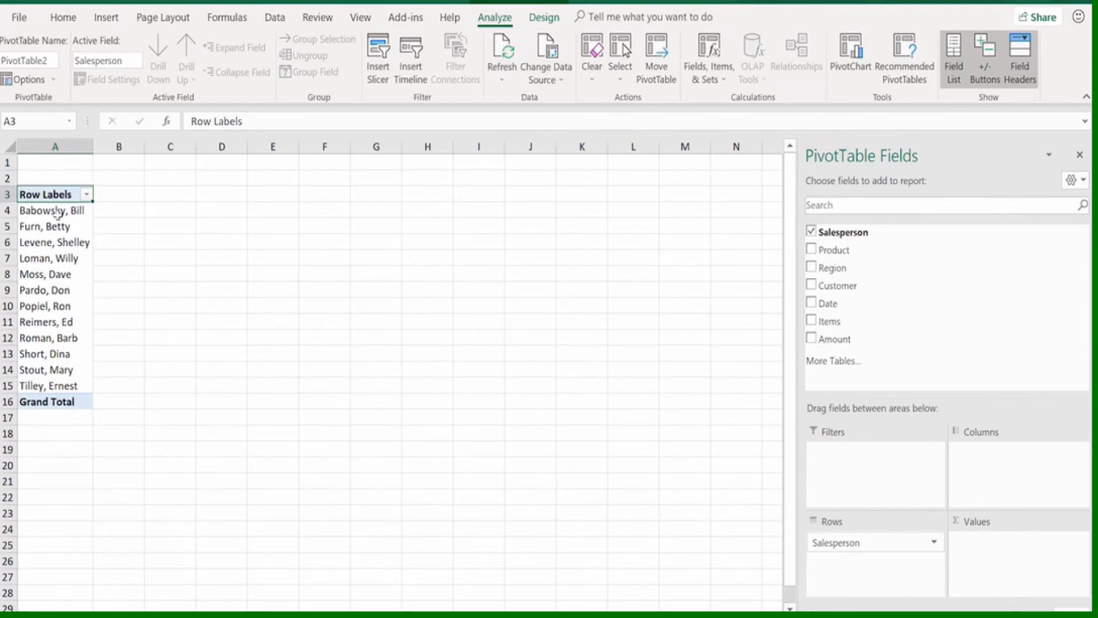
scroll(64, 214, "up", 2)
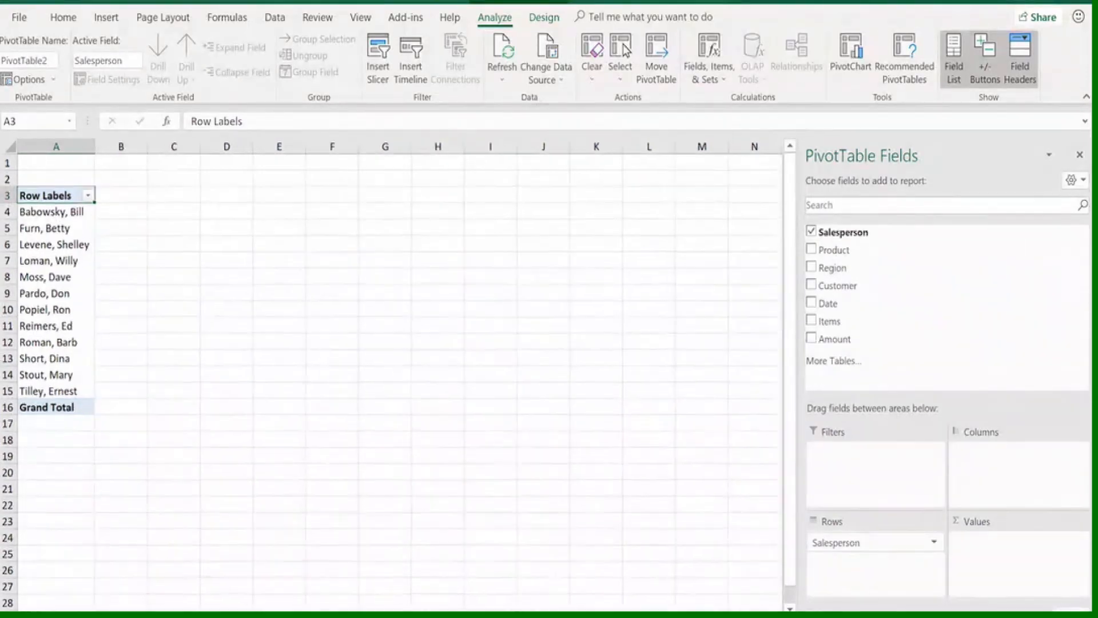
scroll(389, 371, "up", 2)
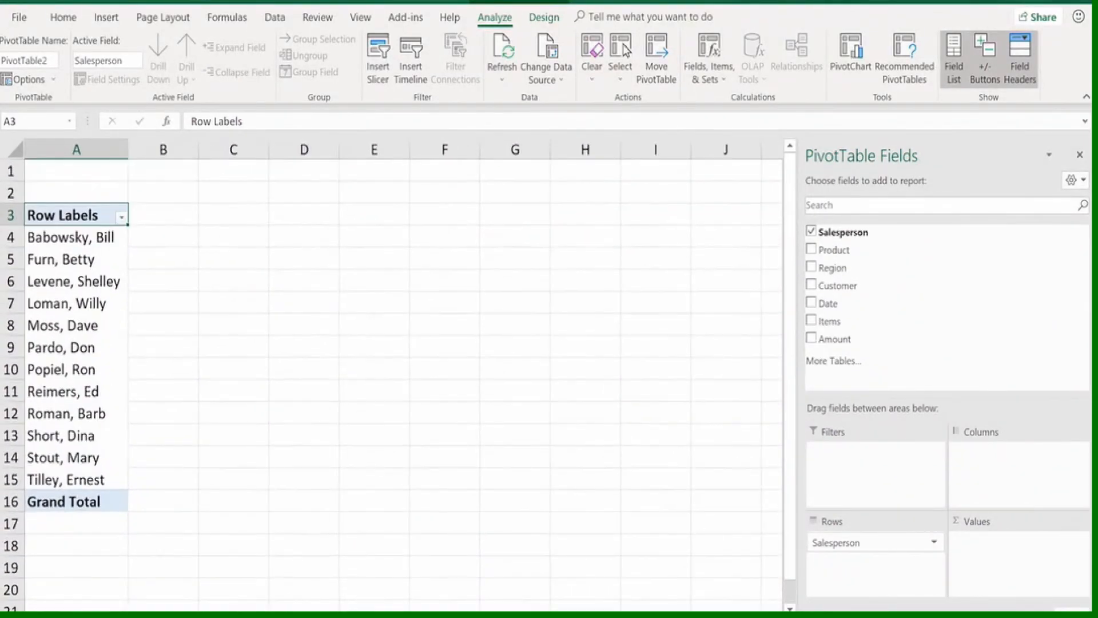
left_click(811, 321)
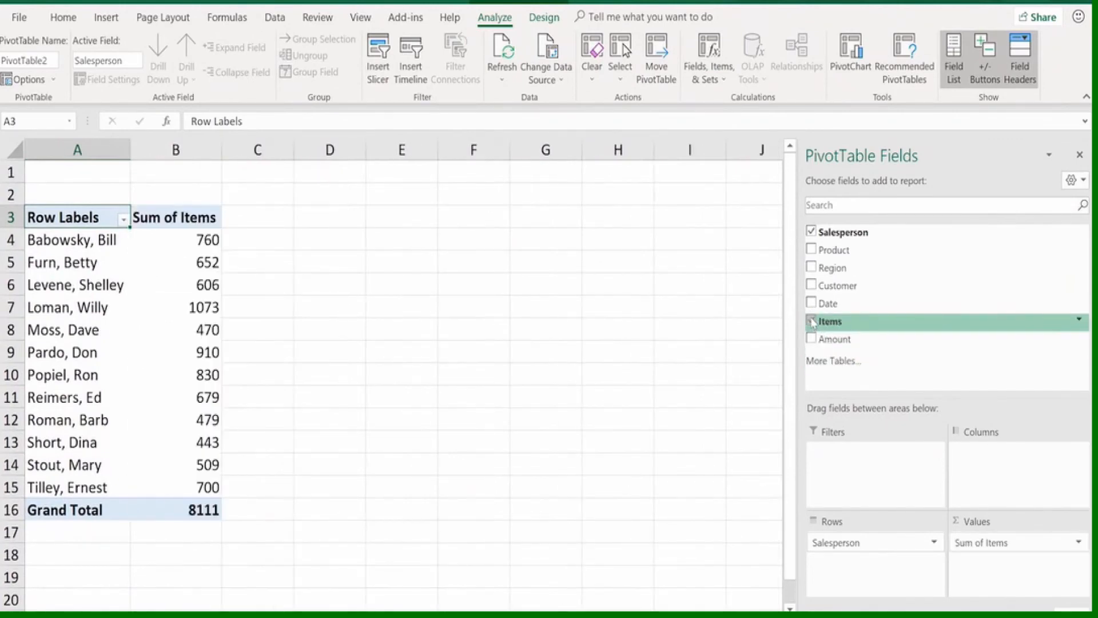
left_click_drag(834, 266, 994, 478)
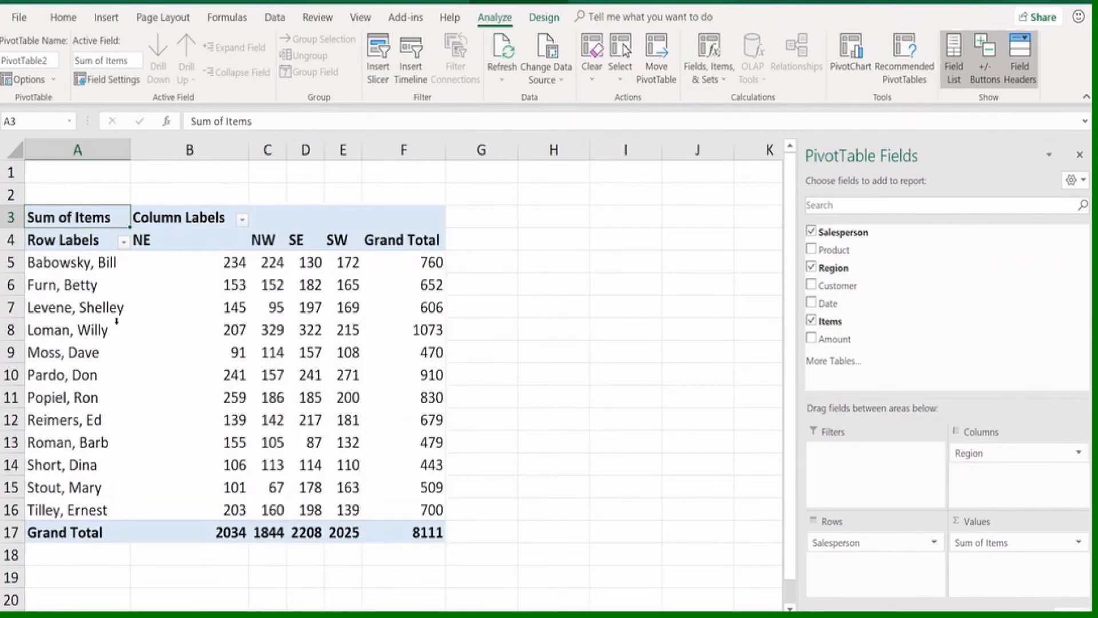
Compare the PivotTable's salesperson, region and grand totals with those in the SUMIFS summary on the sales data sheet
left_click(409, 328)
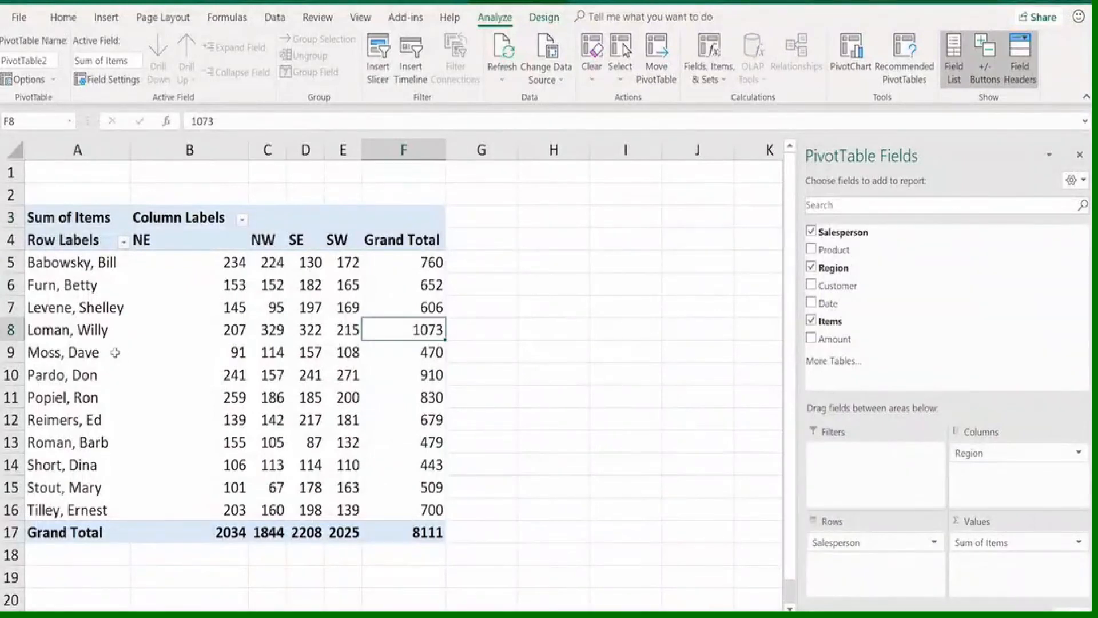
left_click(398, 530)
left_click(343, 330)
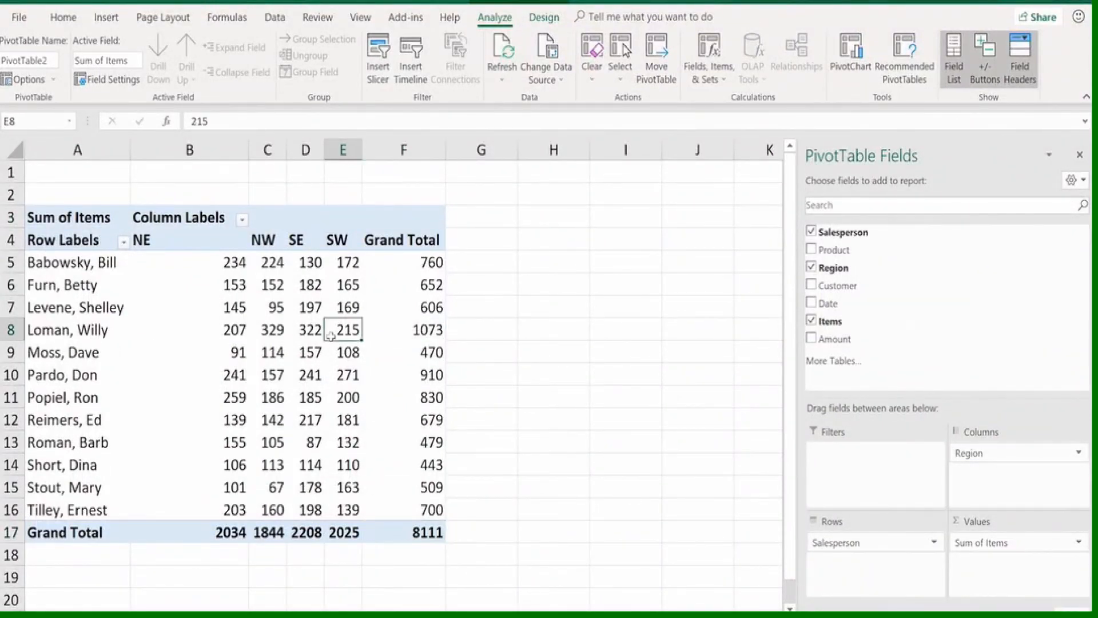
left_click(309, 333)
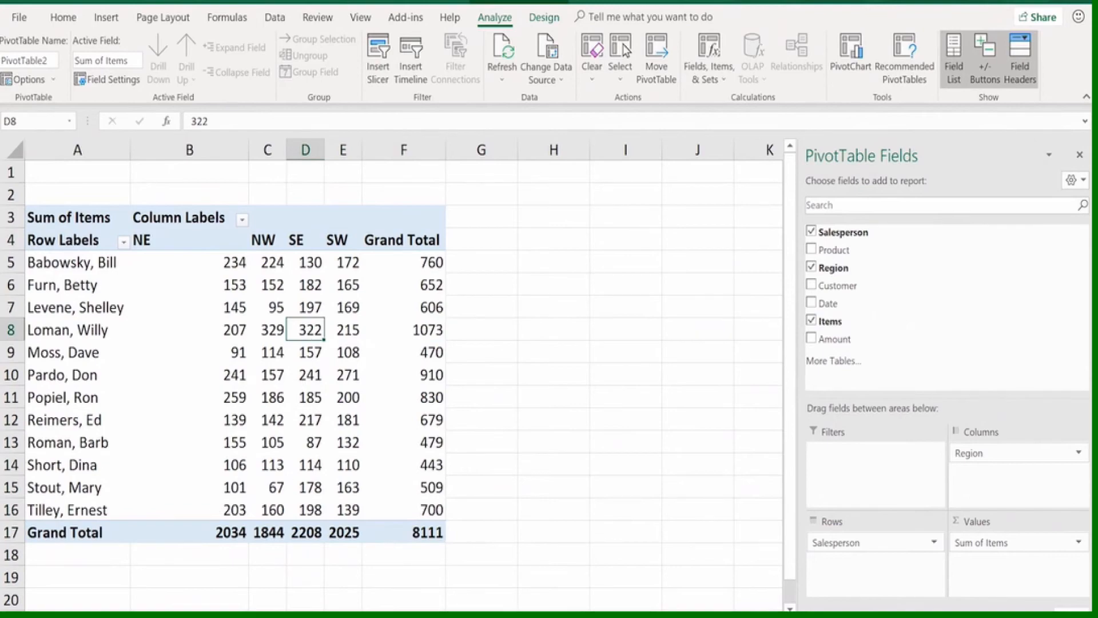
key("ctrl+Page_Down")
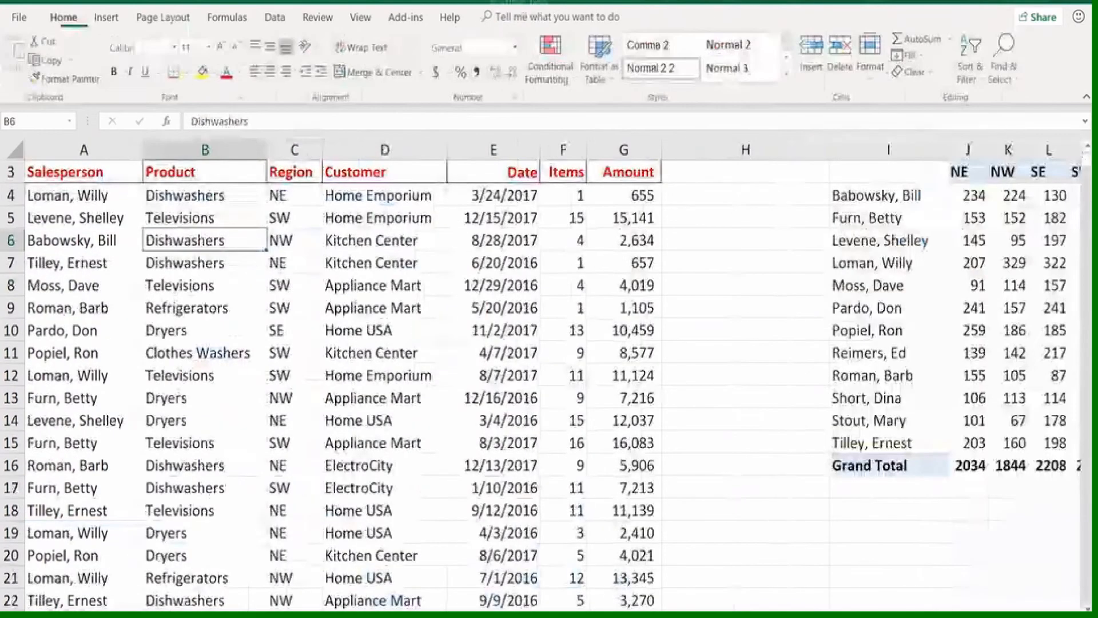
scroll(549, 373, "right", 2)
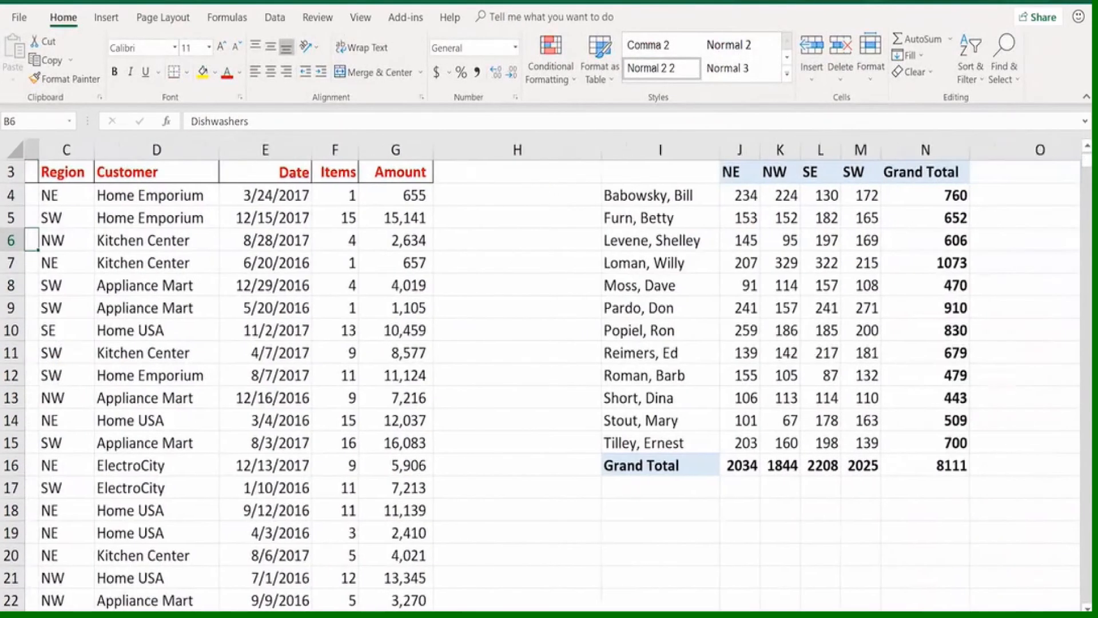
left_click(917, 259)
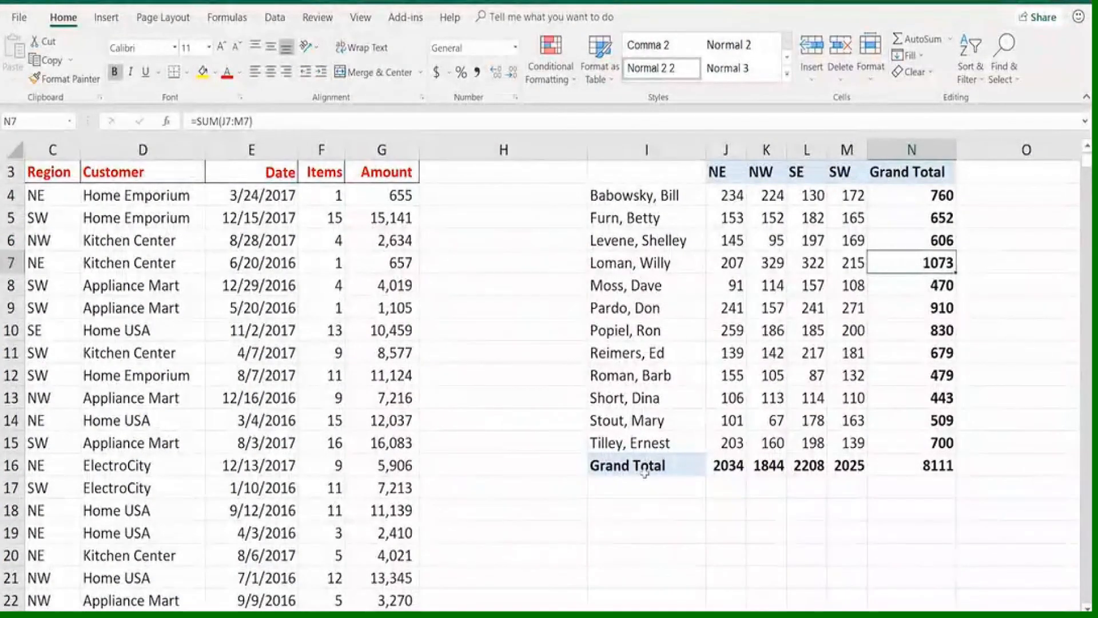
left_click(909, 464)
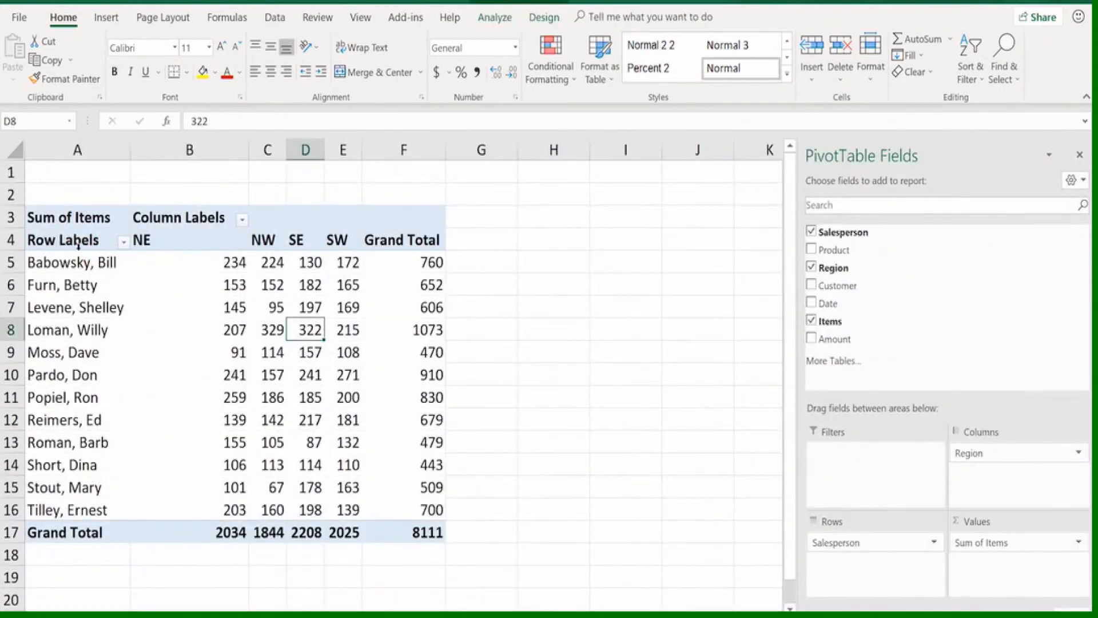
Change the PivotTable's report layout to Tabular Form and check the row and column field headings in A4 and B3
left_click(78, 243)
left_click(155, 217)
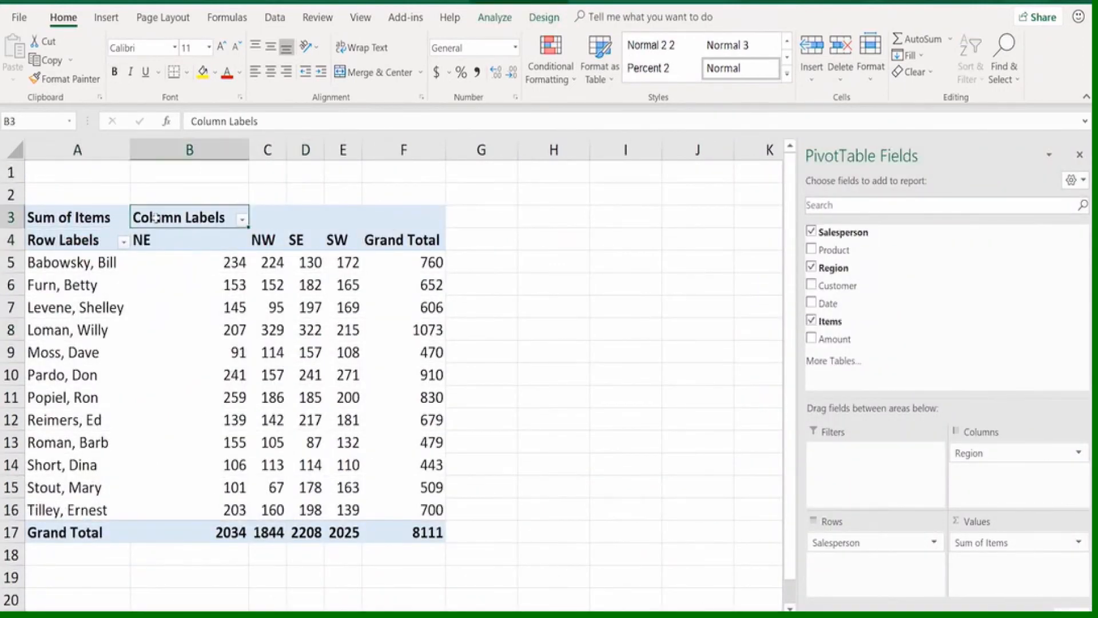
left_click(309, 263)
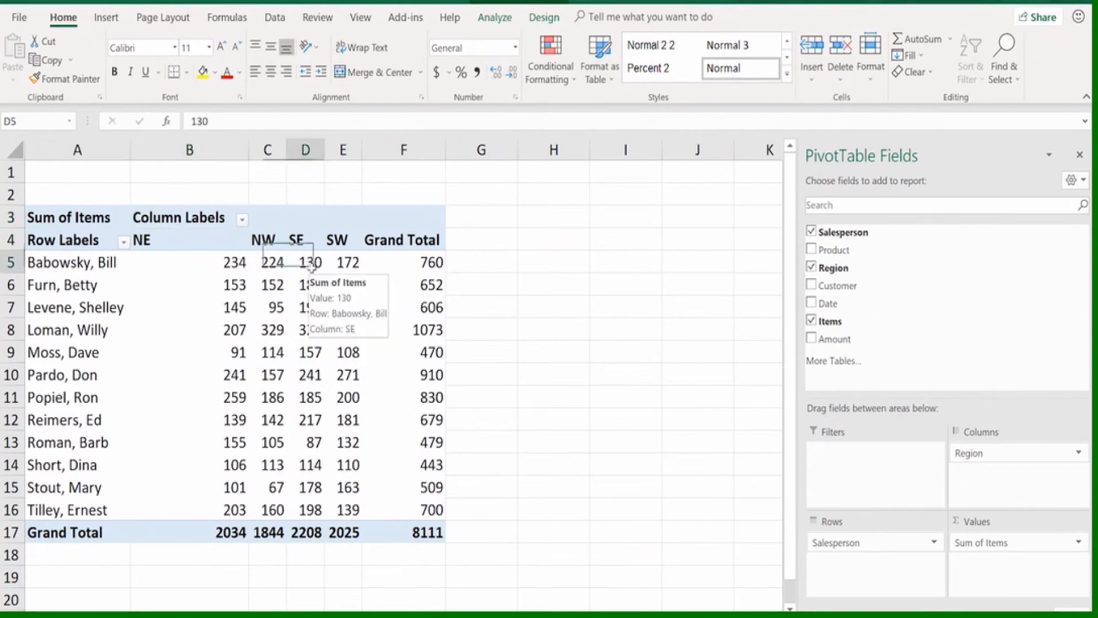
left_click(300, 310)
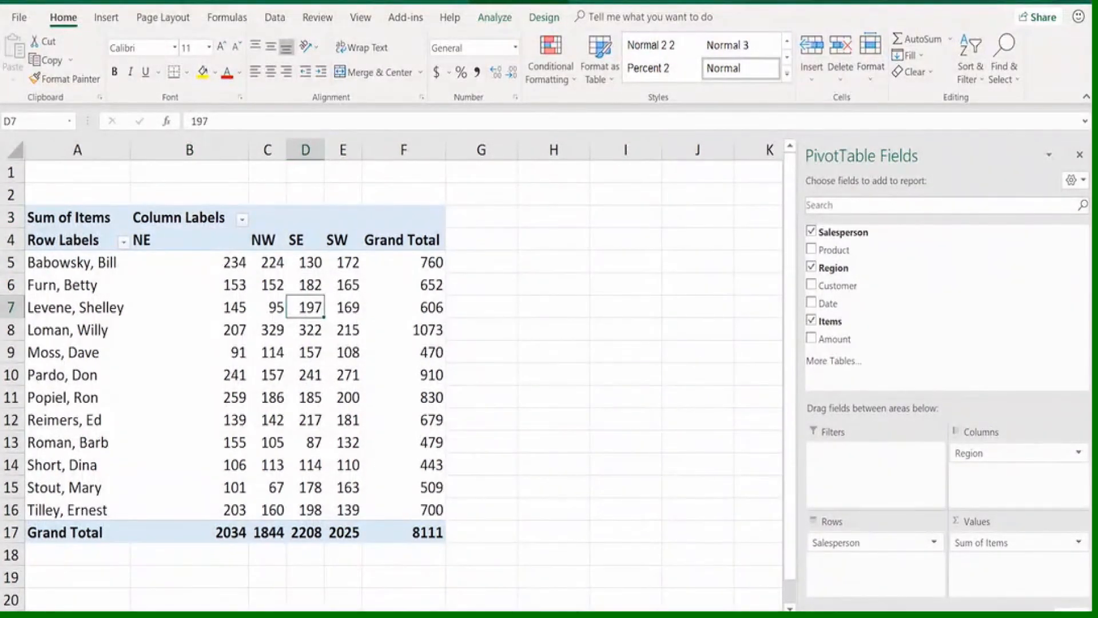
left_click(495, 18)
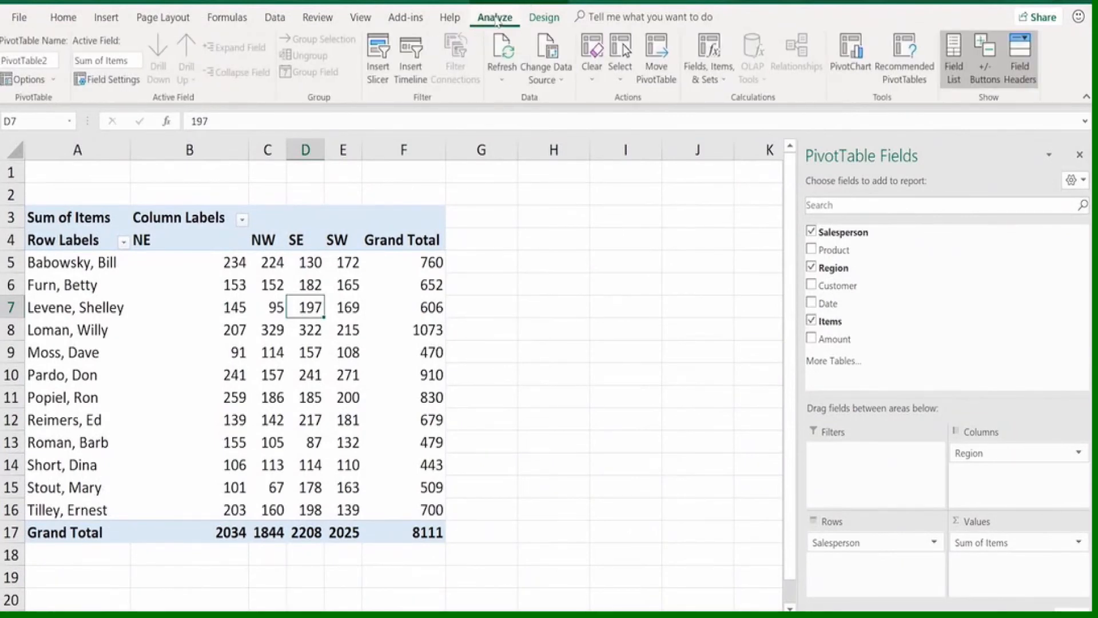
left_click(543, 18)
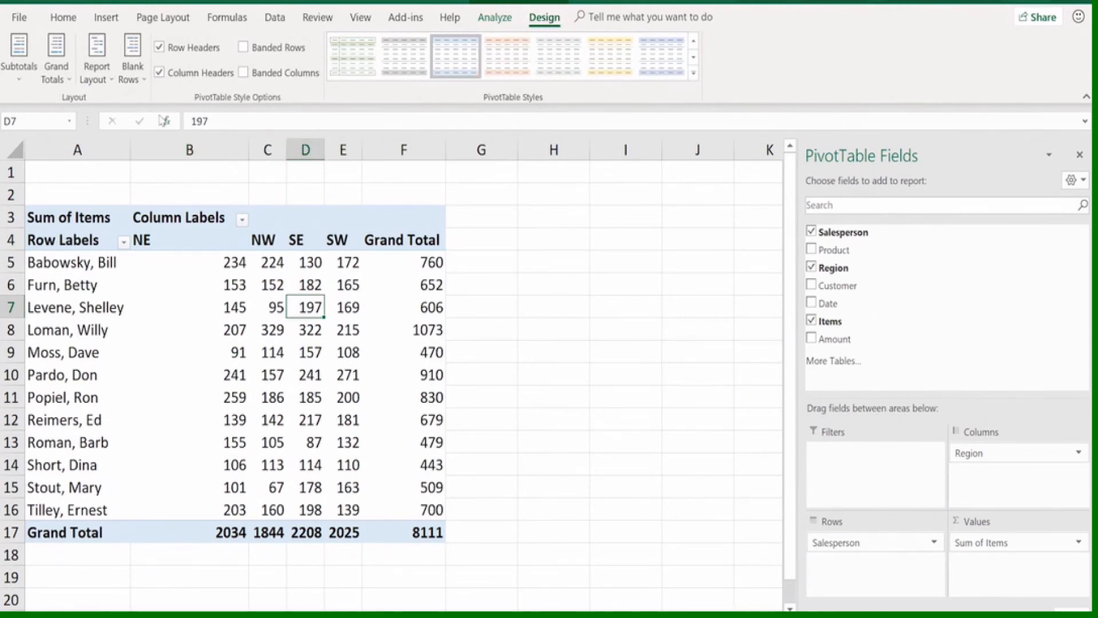
left_click(104, 50)
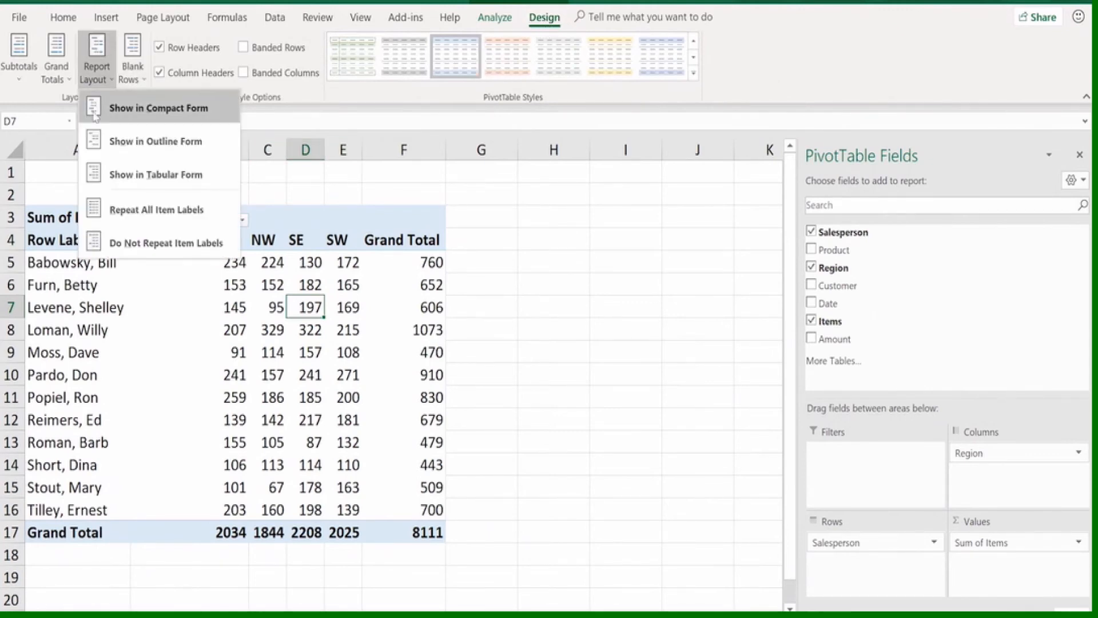
left_click(148, 179)
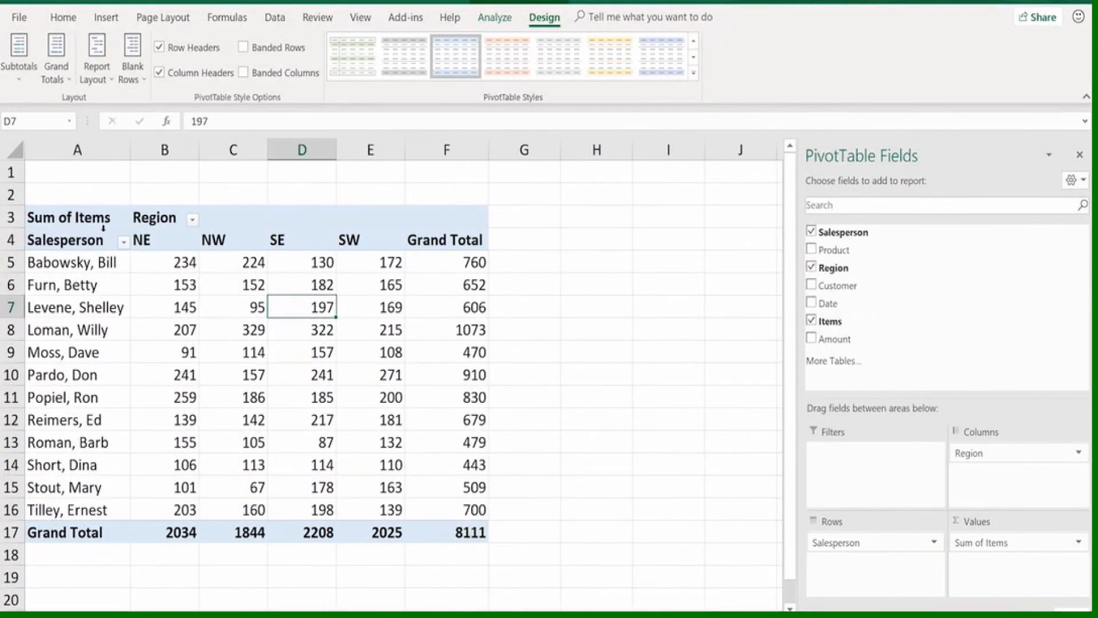
left_click(97, 241)
left_click(147, 218)
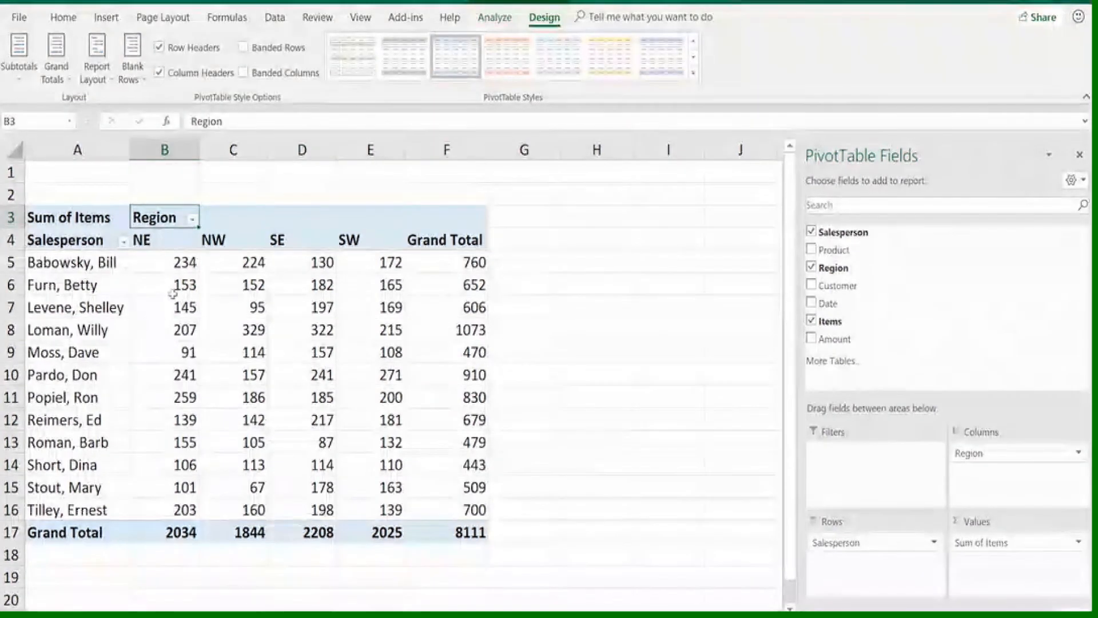
mouse_move(250, 352)
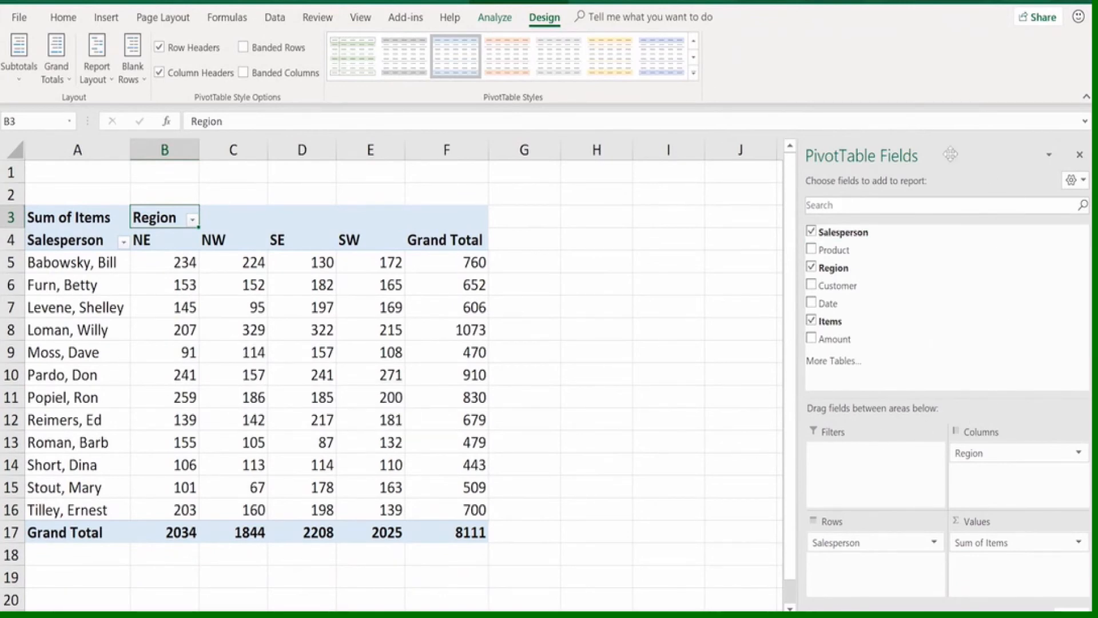
Replace Region with Product in the PivotTable's columns and review the items by product and salesperson
left_click(811, 268)
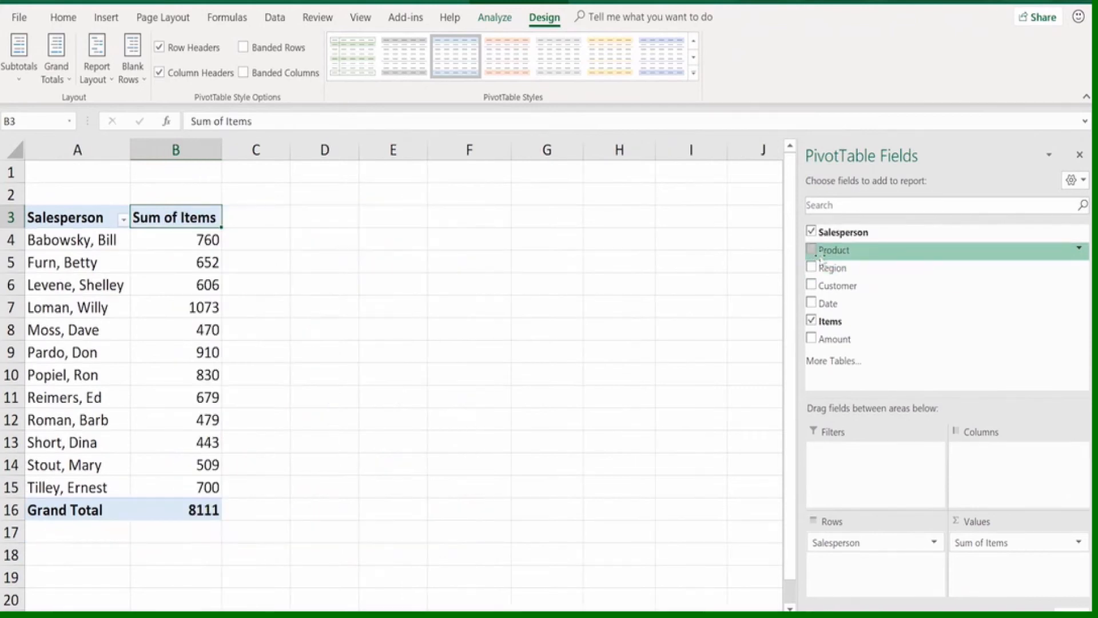
left_click_drag(825, 256, 910, 360)
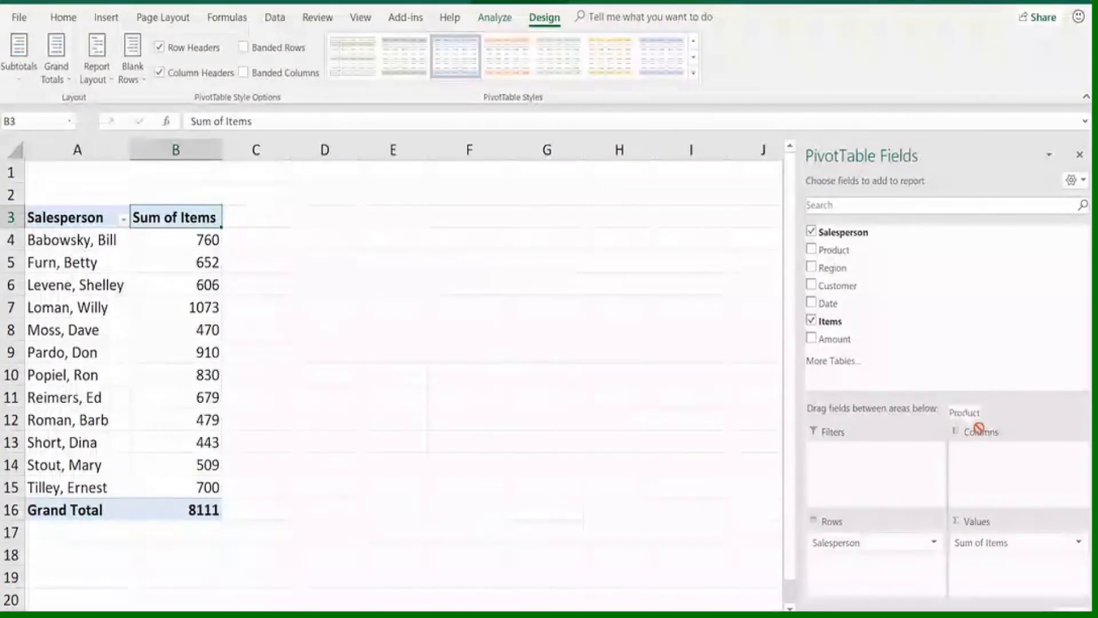
left_click_drag(978, 428, 1007, 473)
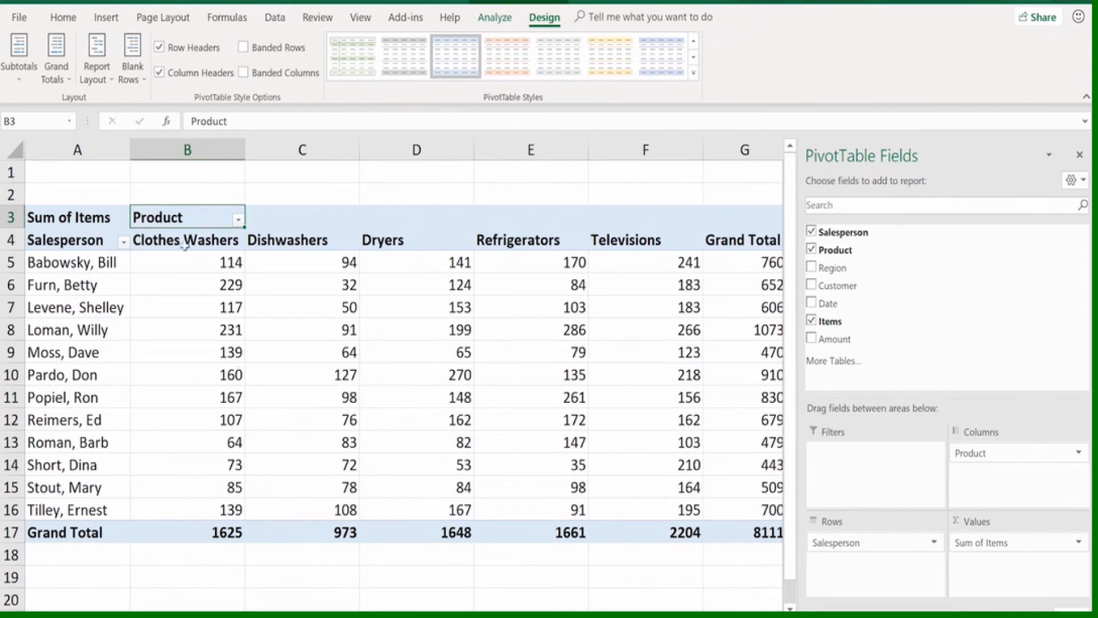
left_click_drag(178, 240, 640, 231)
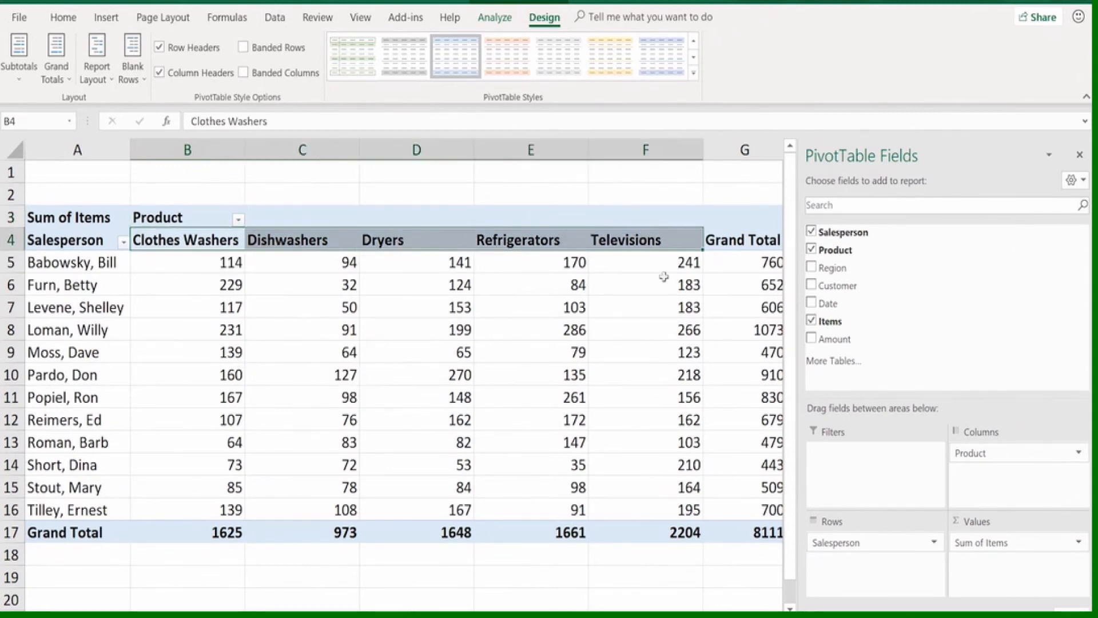
left_click_drag(81, 260, 85, 465)
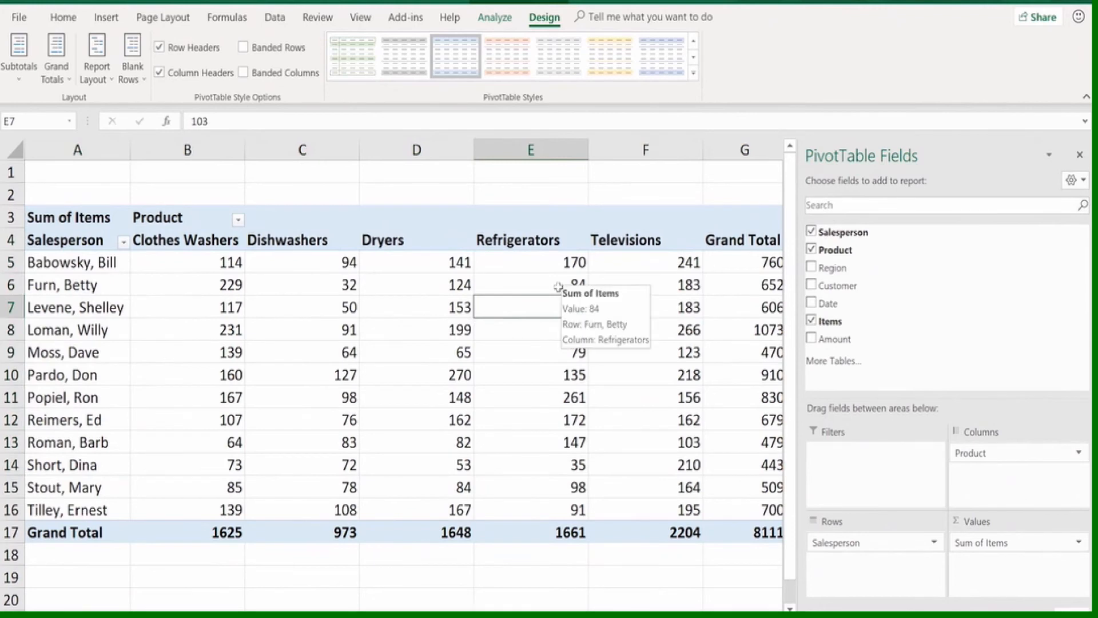
left_click(498, 286)
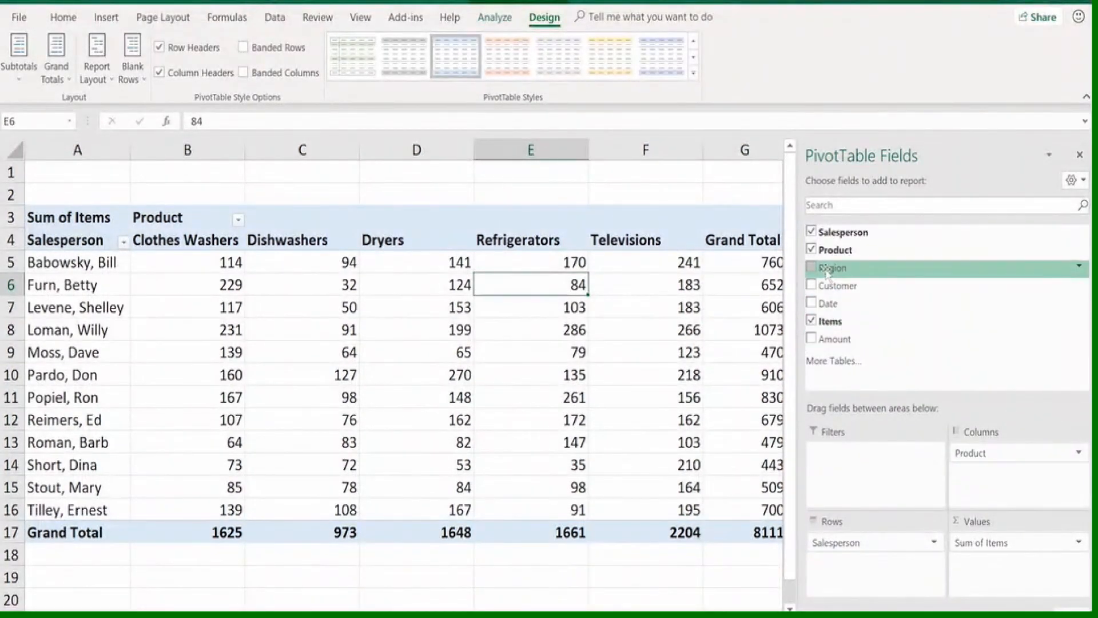
Add Region below Salesperson in the PivotTable's rows and look over the expanded report
left_click_drag(829, 273, 836, 564)
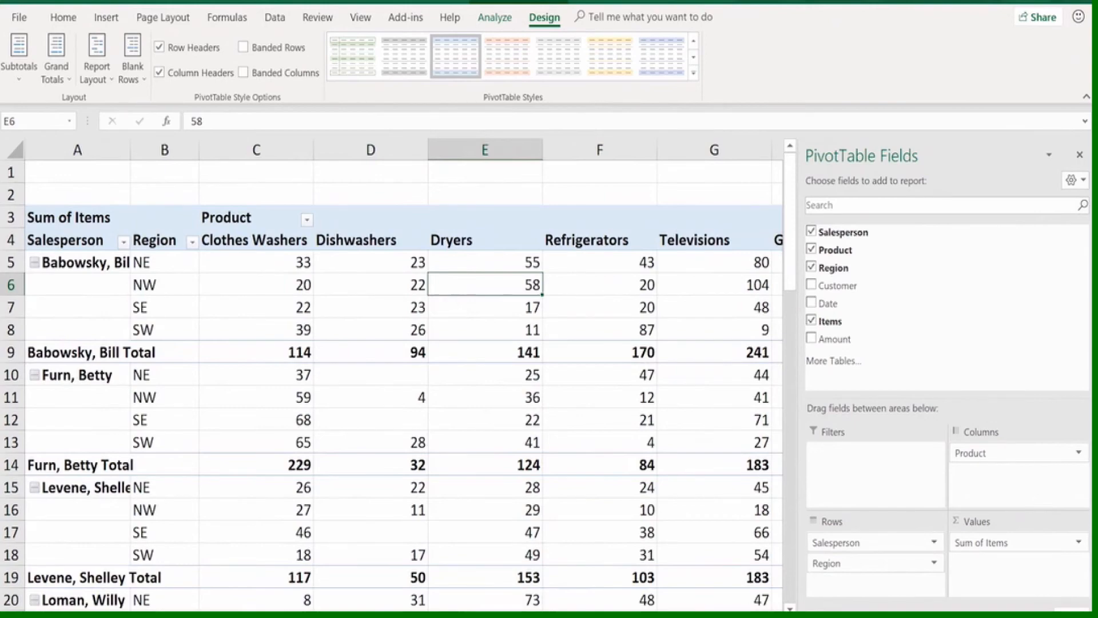
scroll(624, 470, "down", 5)
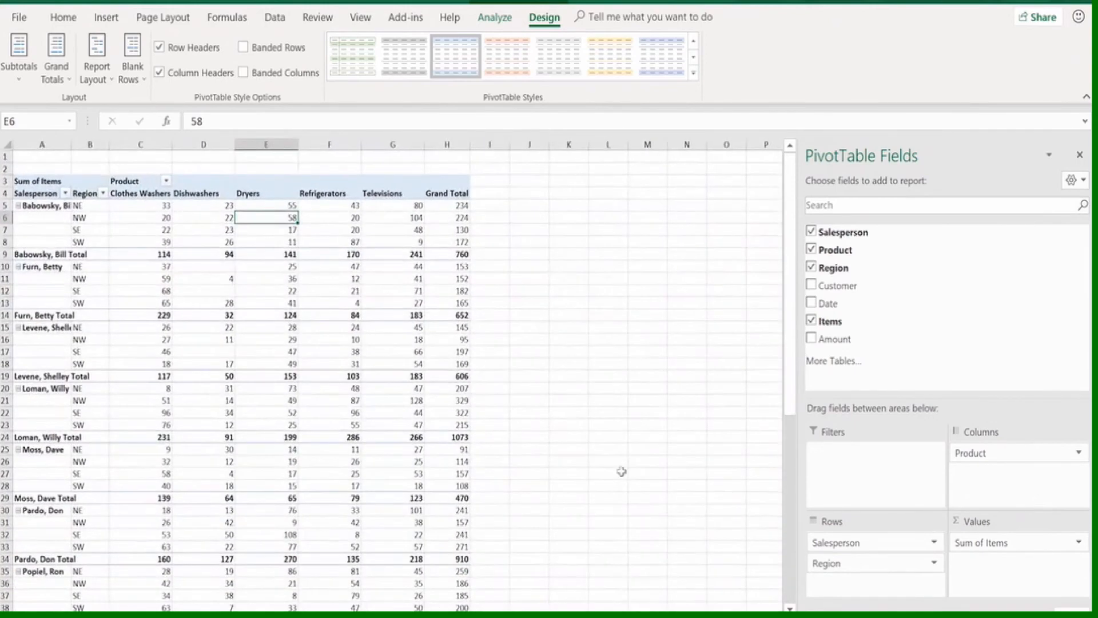
scroll(230, 421, "down", 12)
scroll(230, 415, "up", 12)
Hide the salesperson subtotals in the PivotTable
mouse_move(238, 389)
left_click(19, 46)
left_click(32, 106)
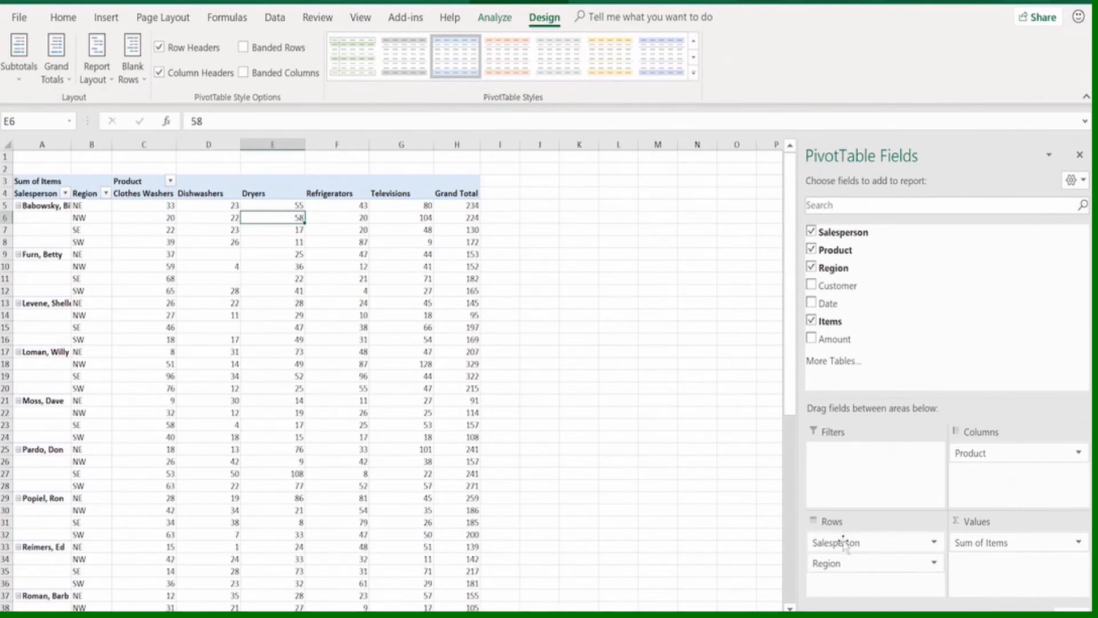
Move Region above Salesperson in the PivotTable's rows and look over the report grouped by region
left_click_drag(844, 542, 846, 580)
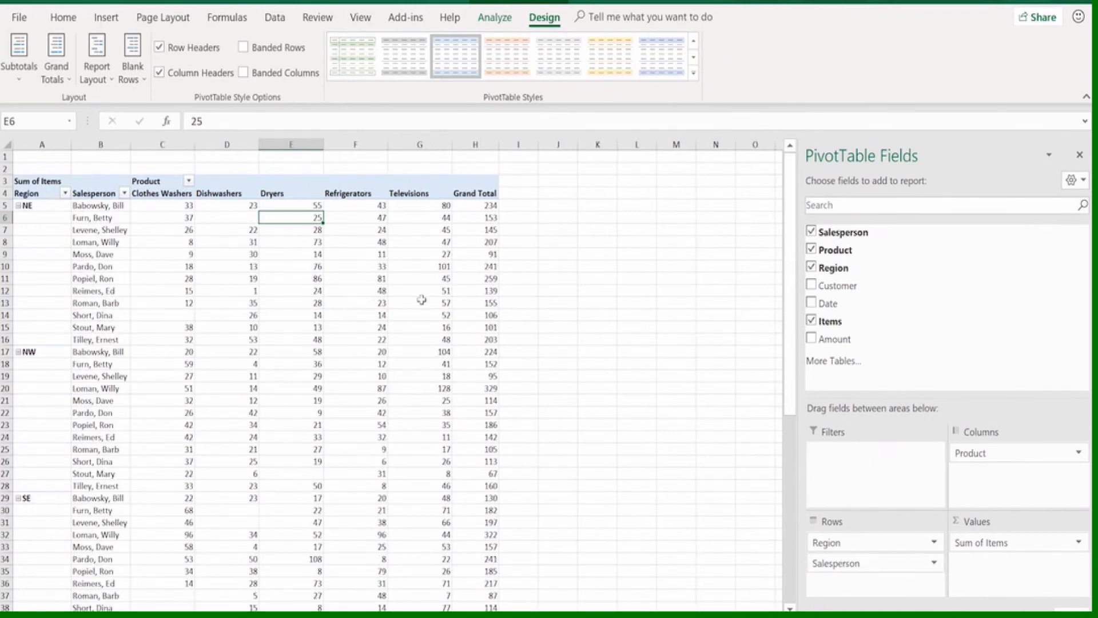
mouse_move(420, 290)
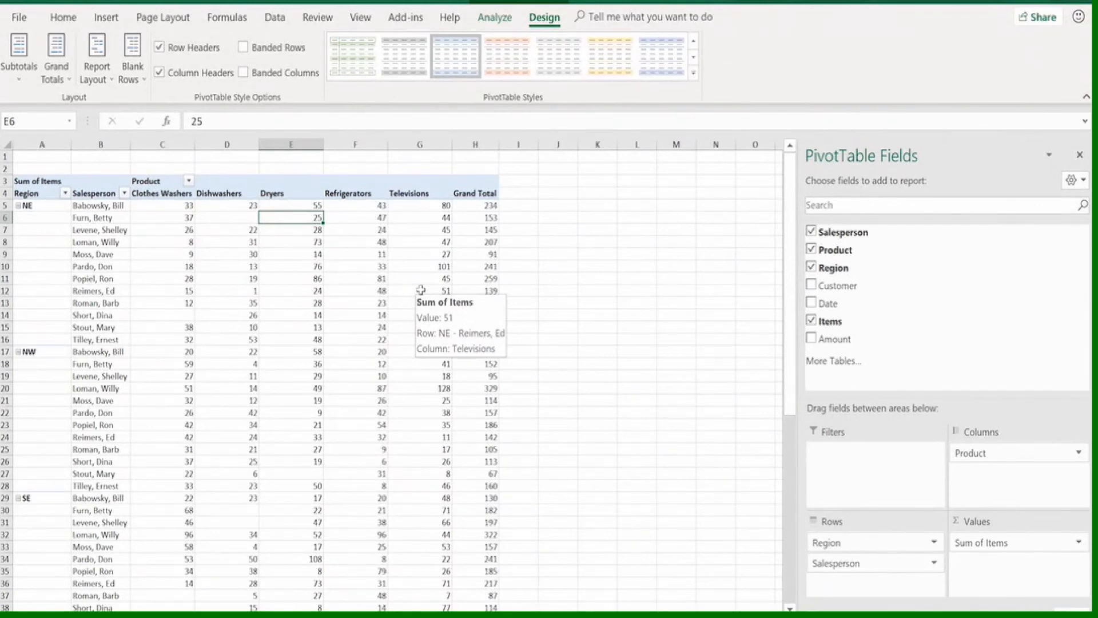
mouse_move(426, 269)
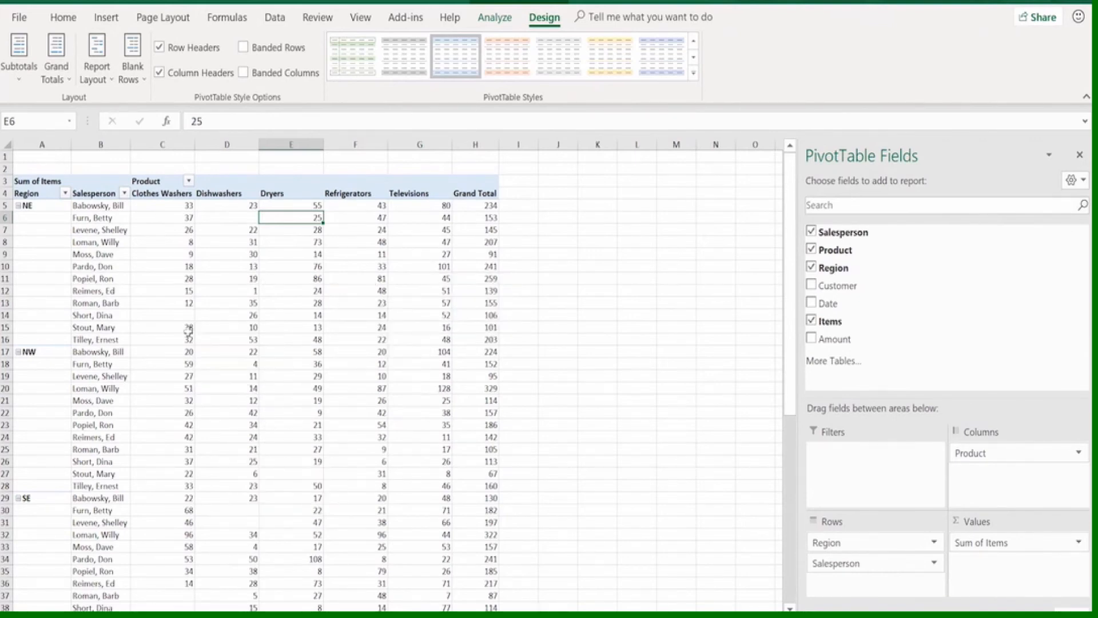
mouse_move(192, 324)
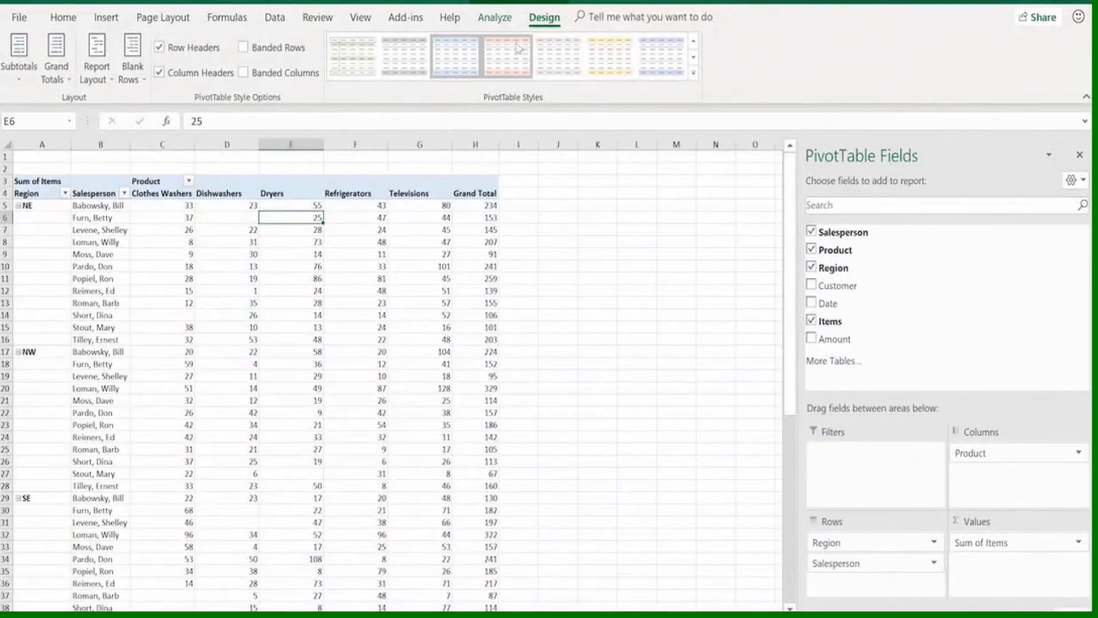
left_click(505, 19)
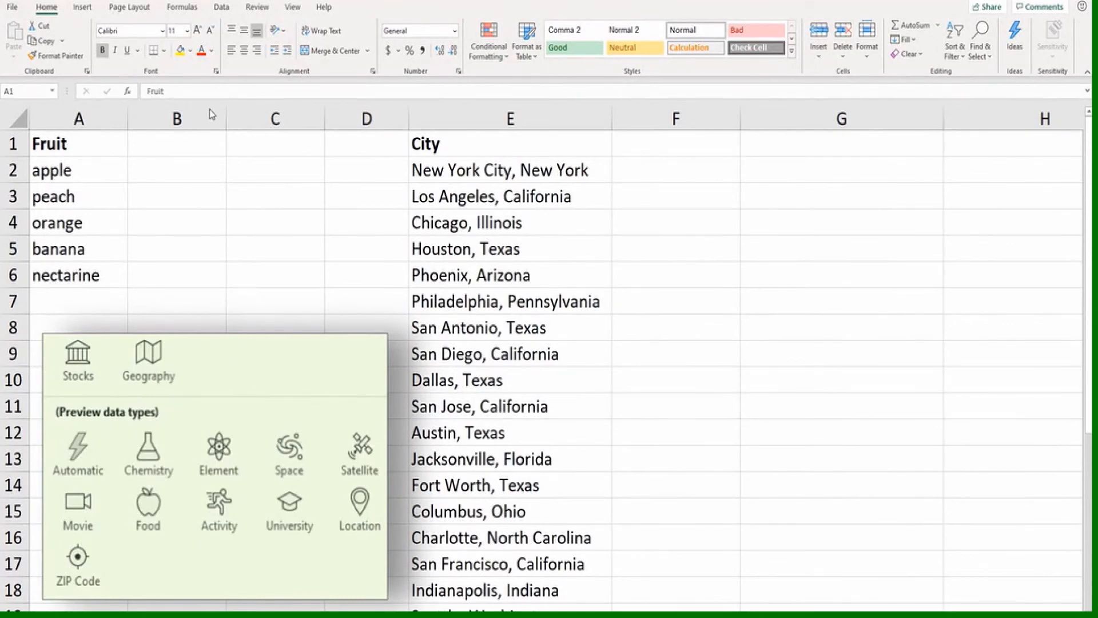
Look over the full set of available data types, including the preview ones
left_click(222, 8)
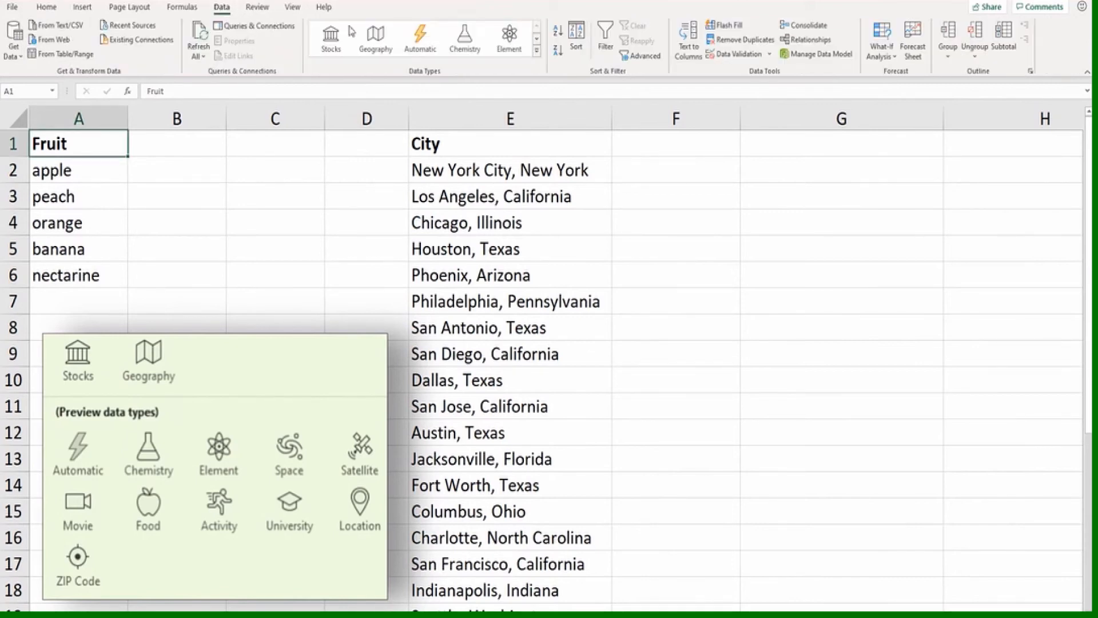
left_click(536, 50)
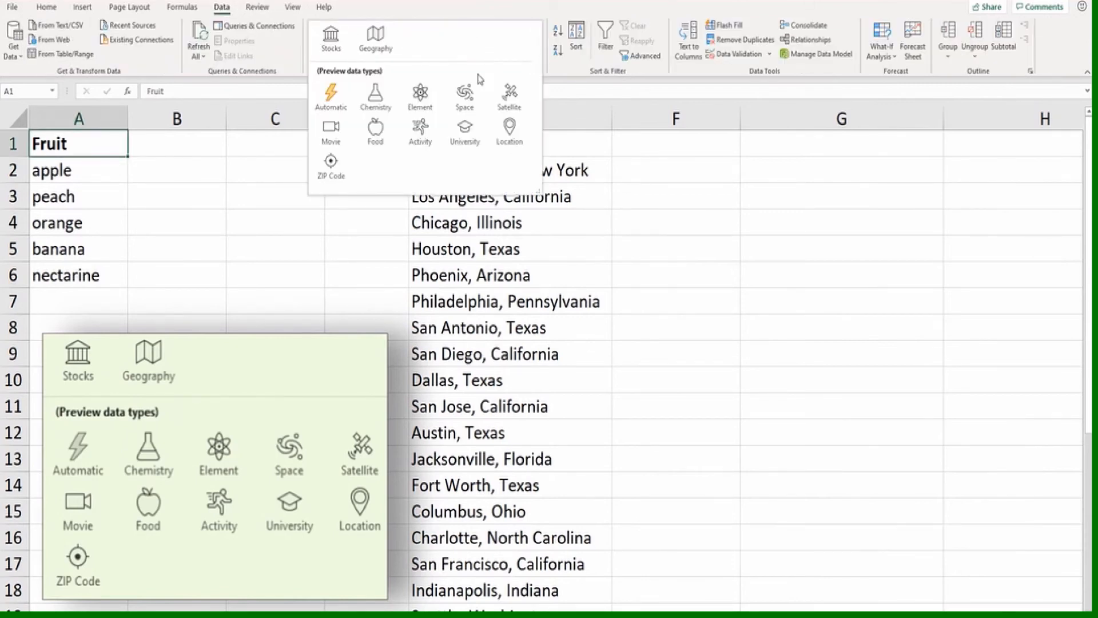
left_click(242, 184)
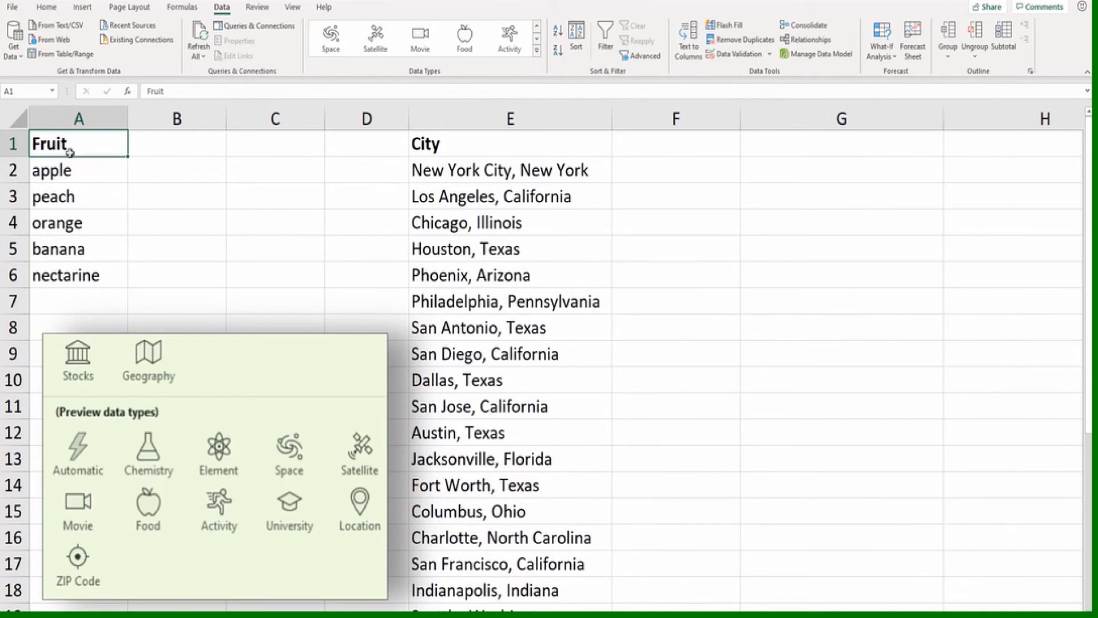
Convert the fruit list in A1:A6 into a table with headers
left_click_drag(86, 146, 94, 265)
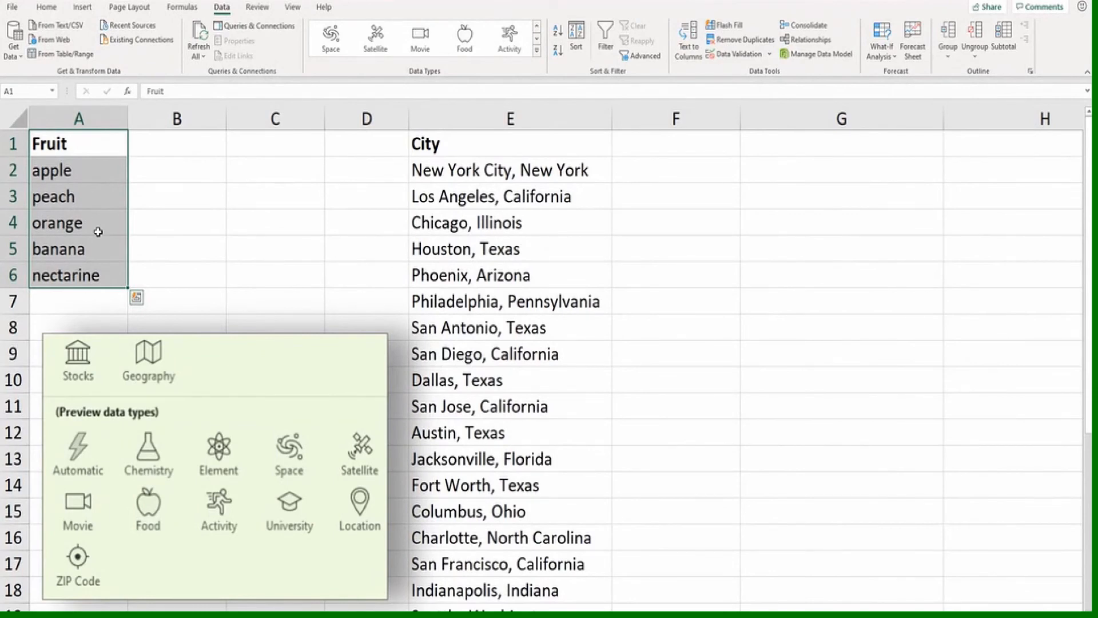
key("ctrl+t")
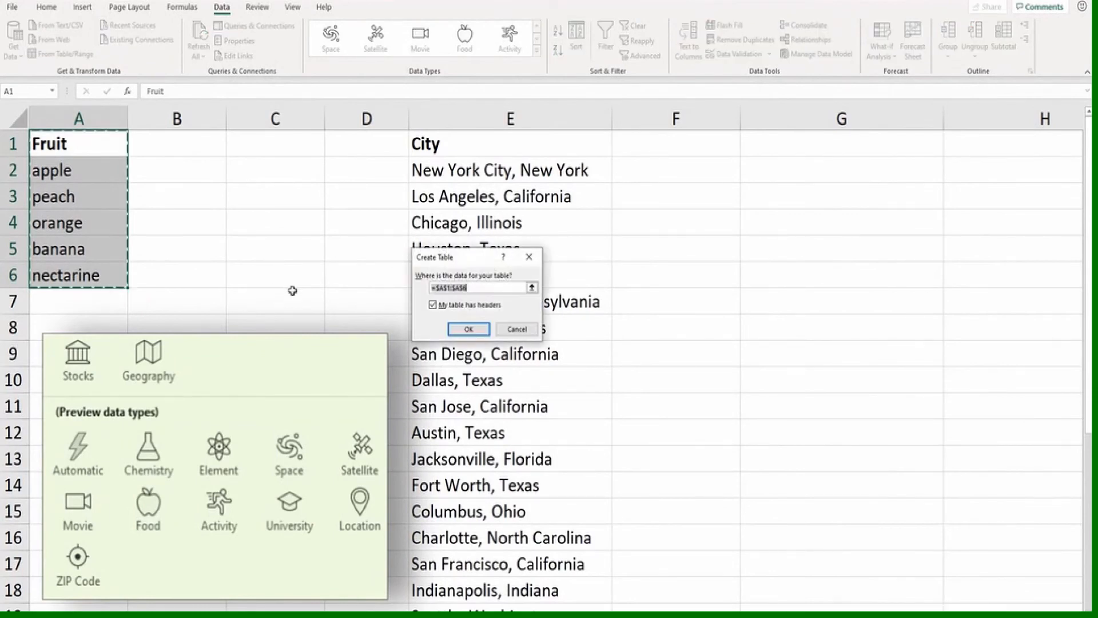
left_click(468, 329)
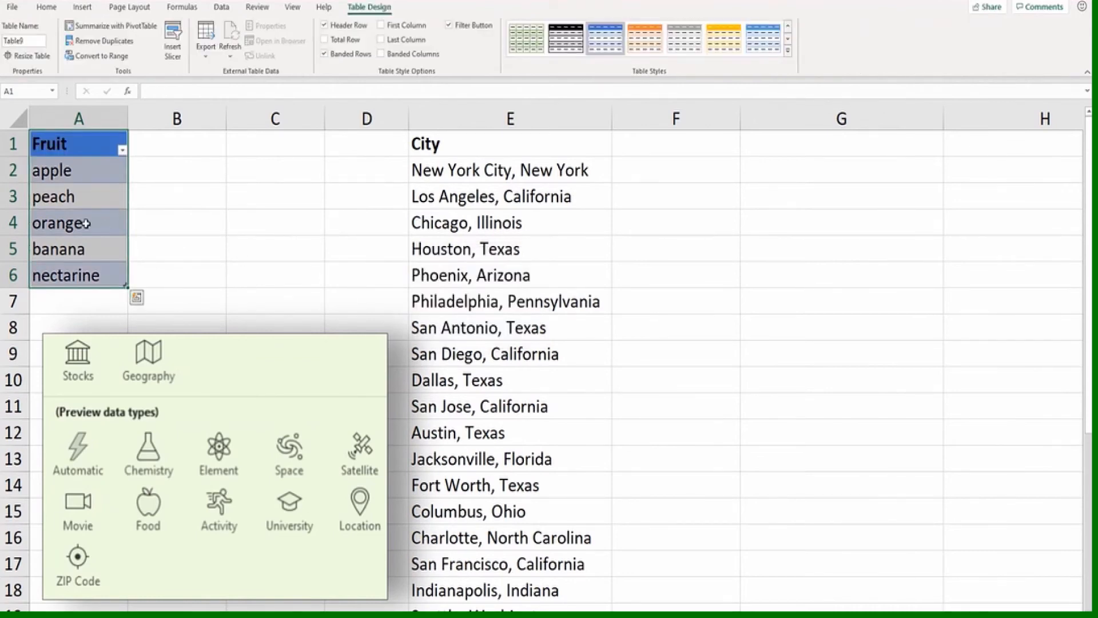
Apply the Food data type to the entries in the Fruit table
left_click(221, 7)
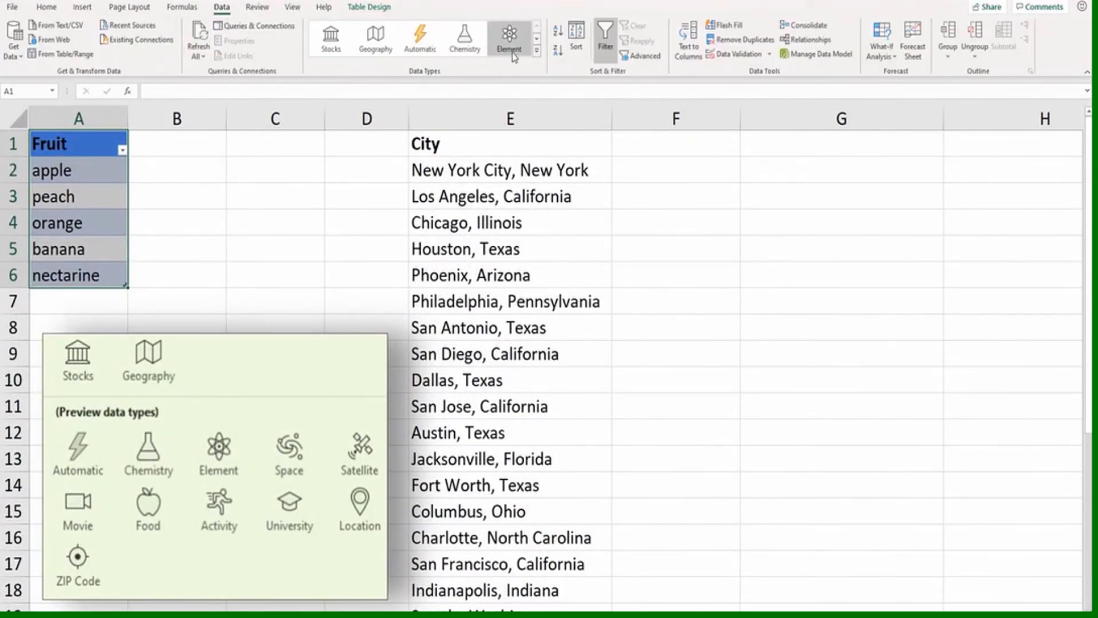
left_click(536, 53)
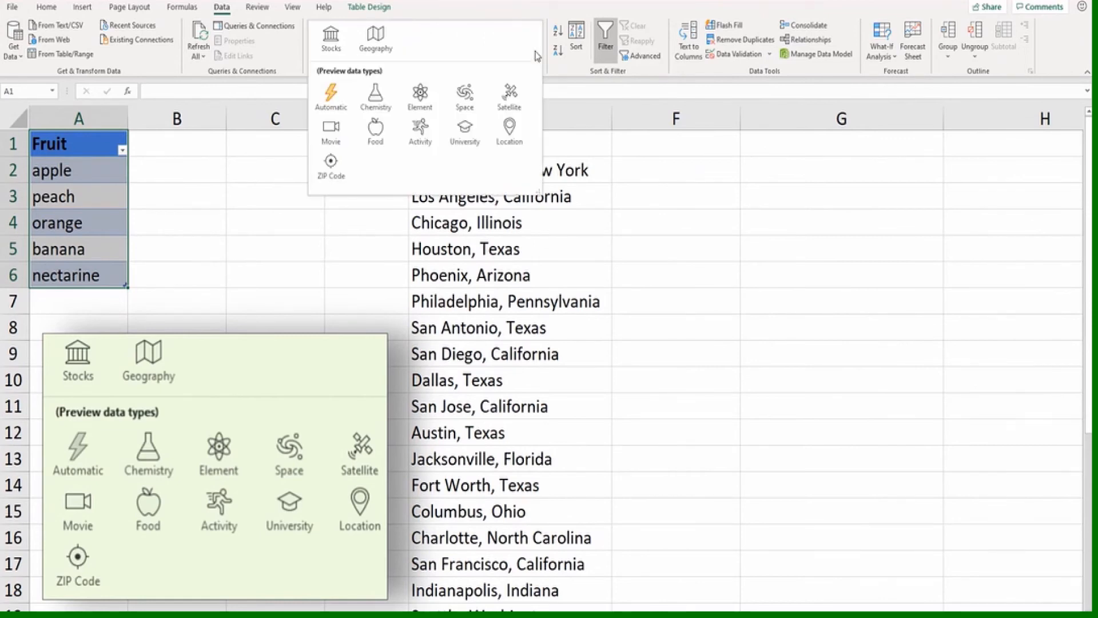
left_click(377, 131)
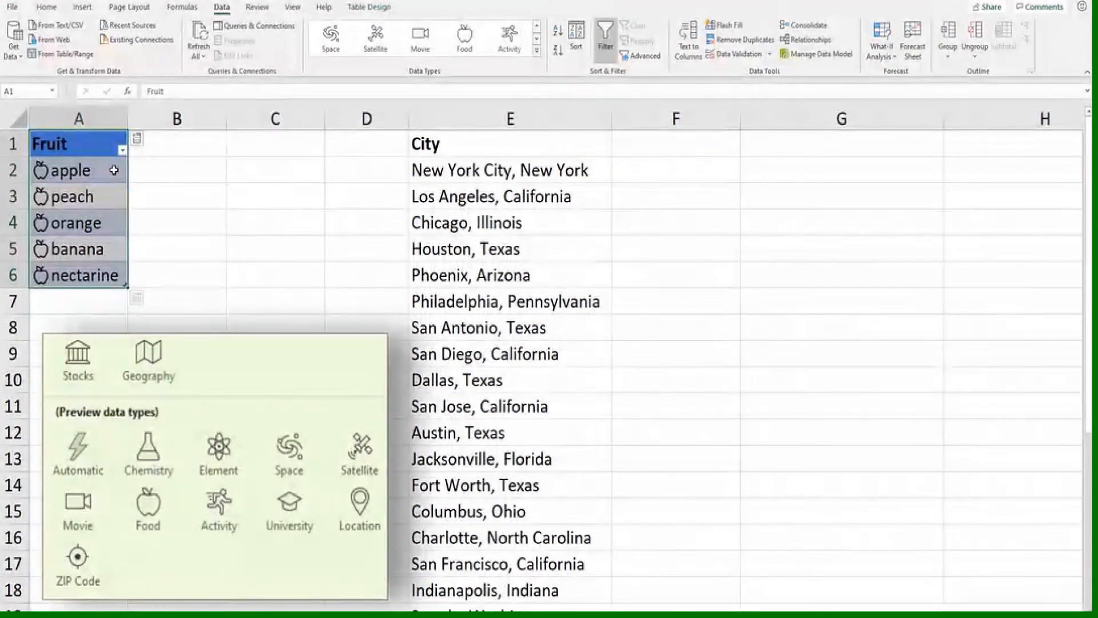
View the data type card for apple in A2, including its amount consumed details, and close it
left_click(53, 170)
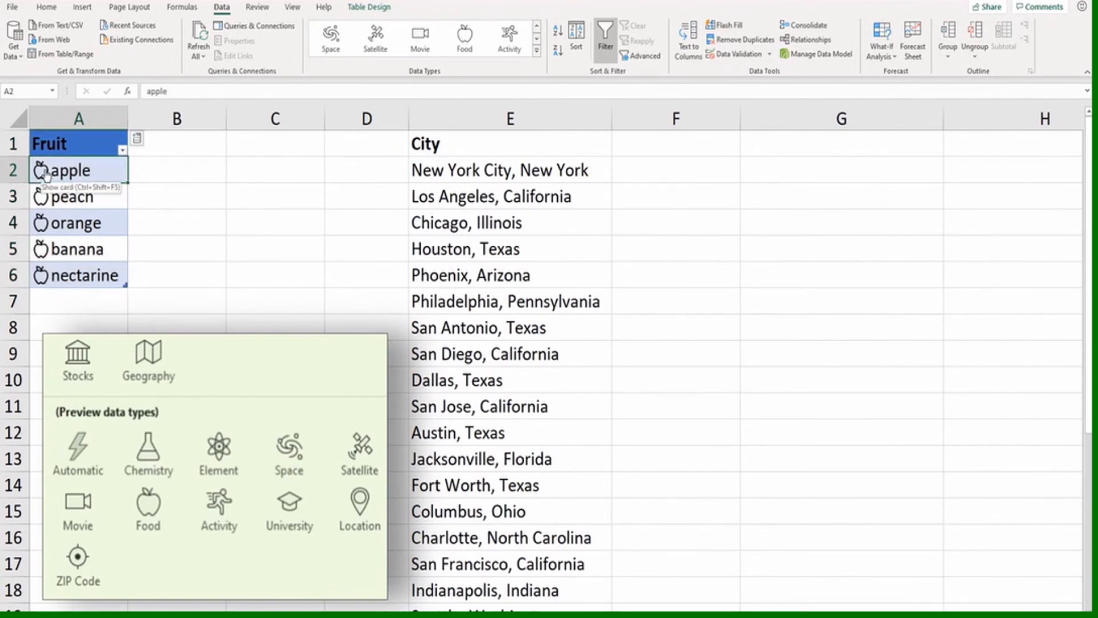
left_click(45, 171)
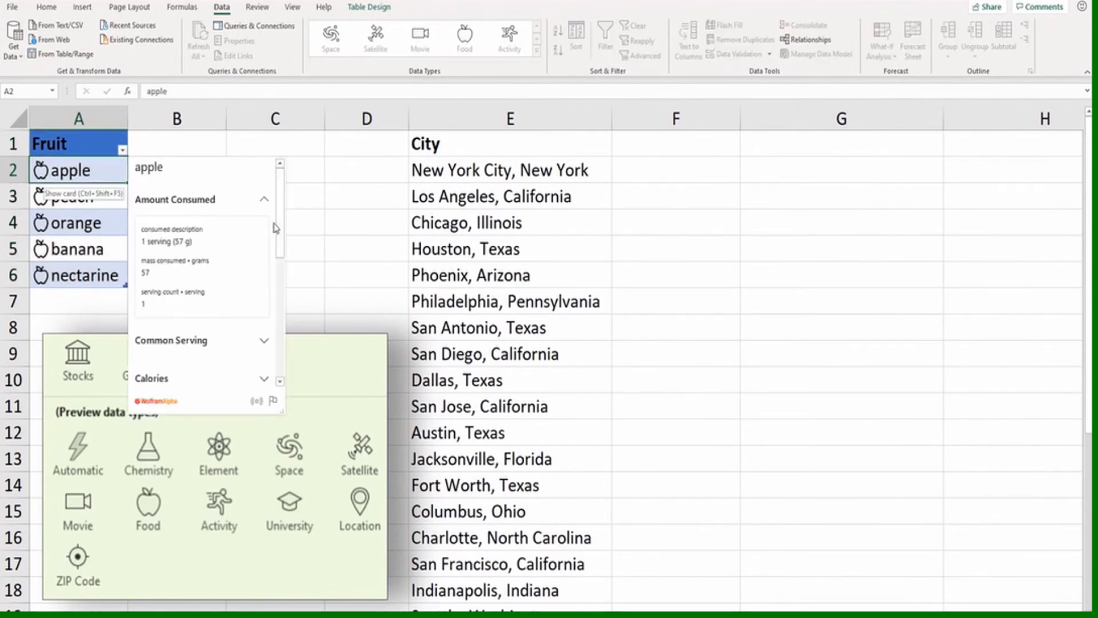
mouse_move(275, 227)
left_mouse_down()
mouse_move(289, 344)
mouse_move(284, 211)
left_mouse_up()
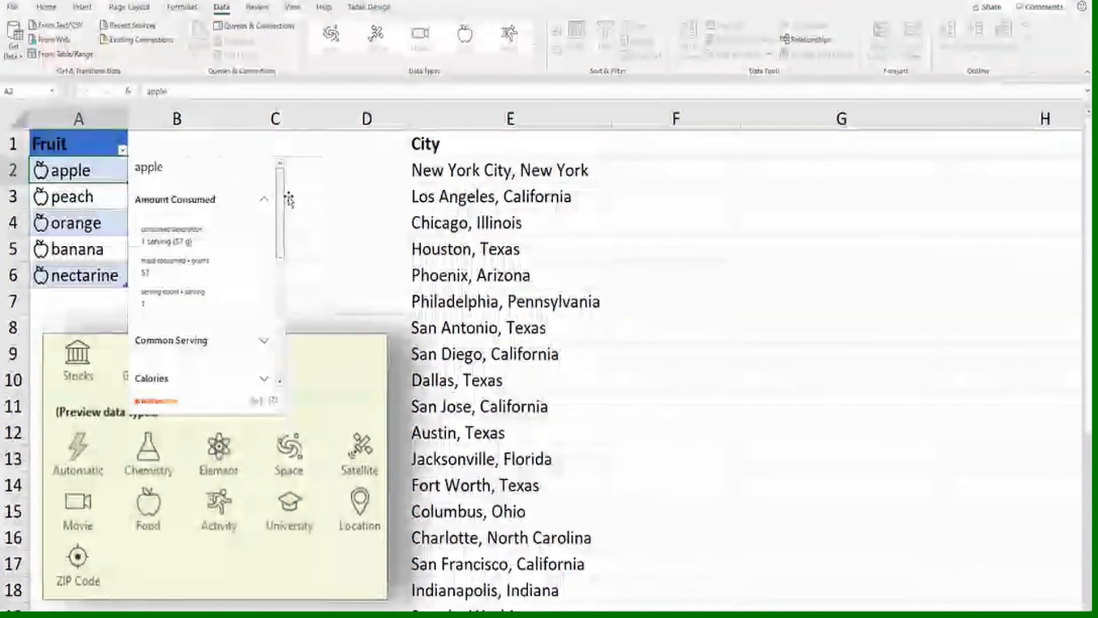
left_click(78, 171)
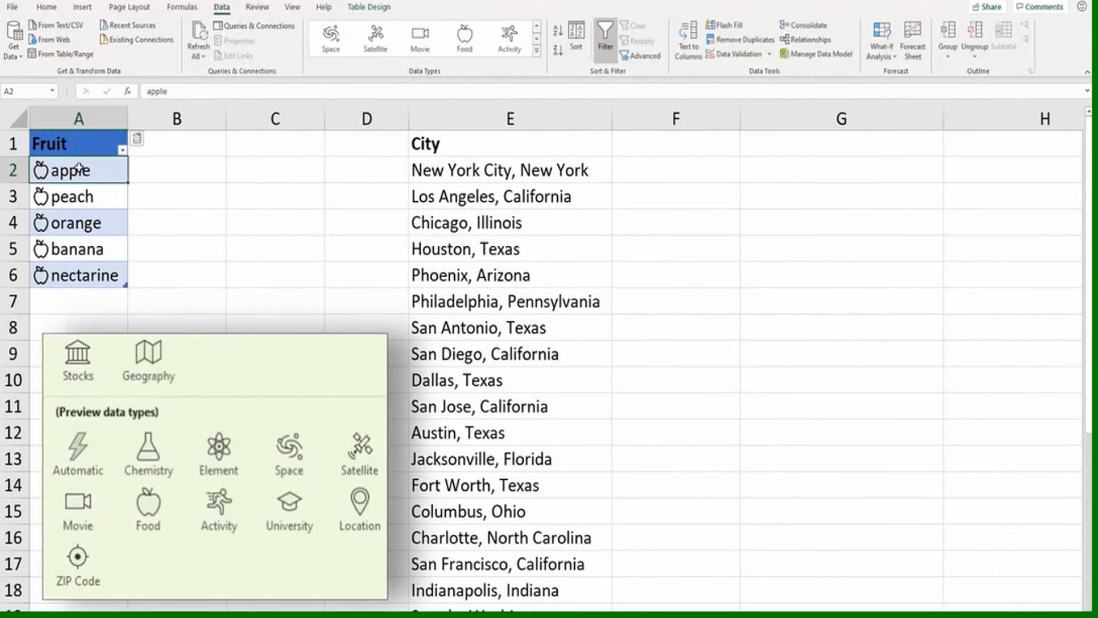
Extract the "calories, total" and "carbohydrates, total" fields as new columns in the Fruit table
left_click(138, 140)
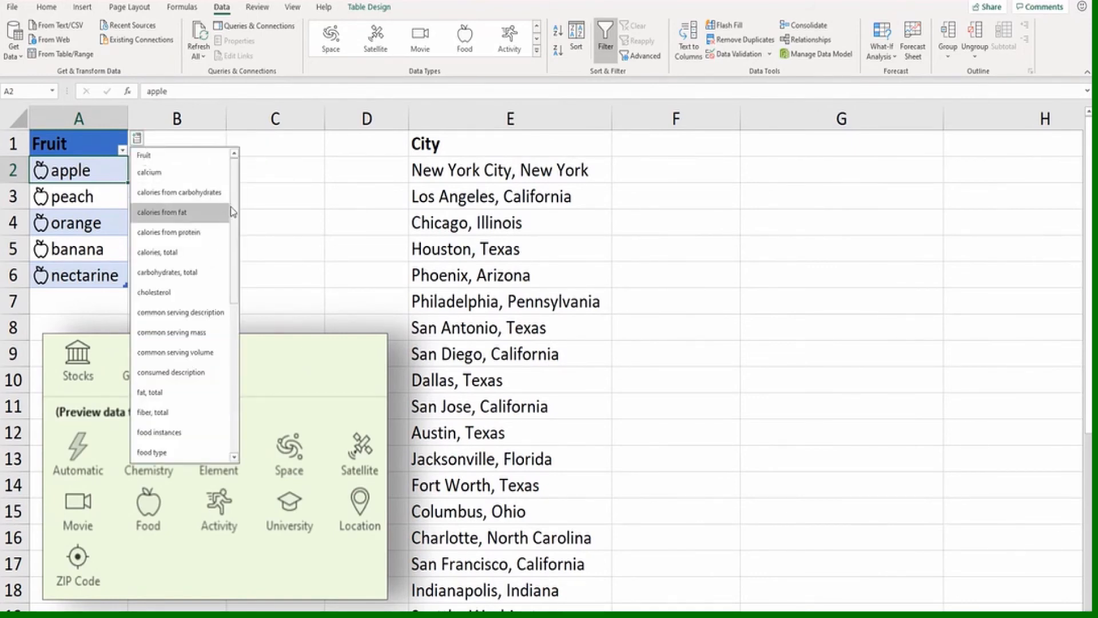
mouse_move(232, 210)
left_mouse_down()
mouse_move(234, 322)
mouse_move(240, 209)
left_mouse_up()
left_click(165, 251)
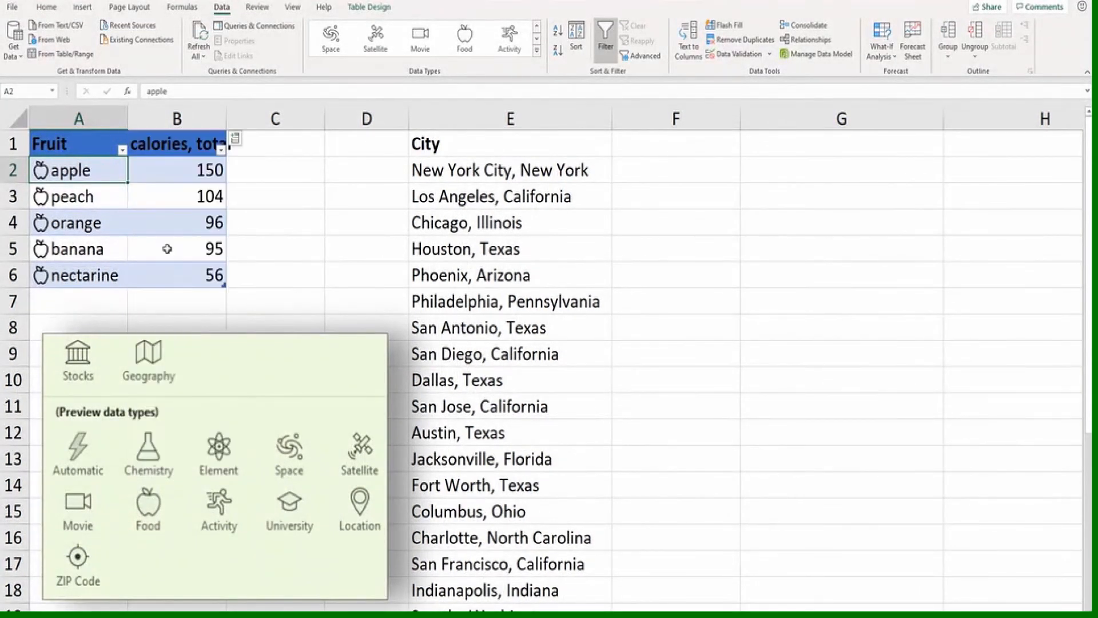
left_click(236, 143)
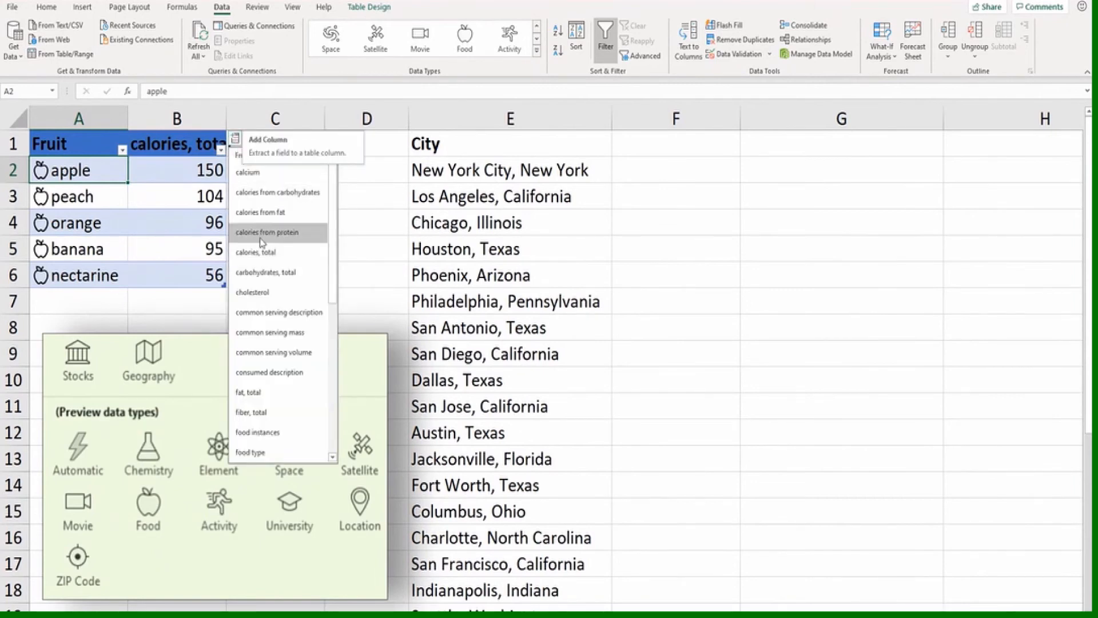
left_click(264, 274)
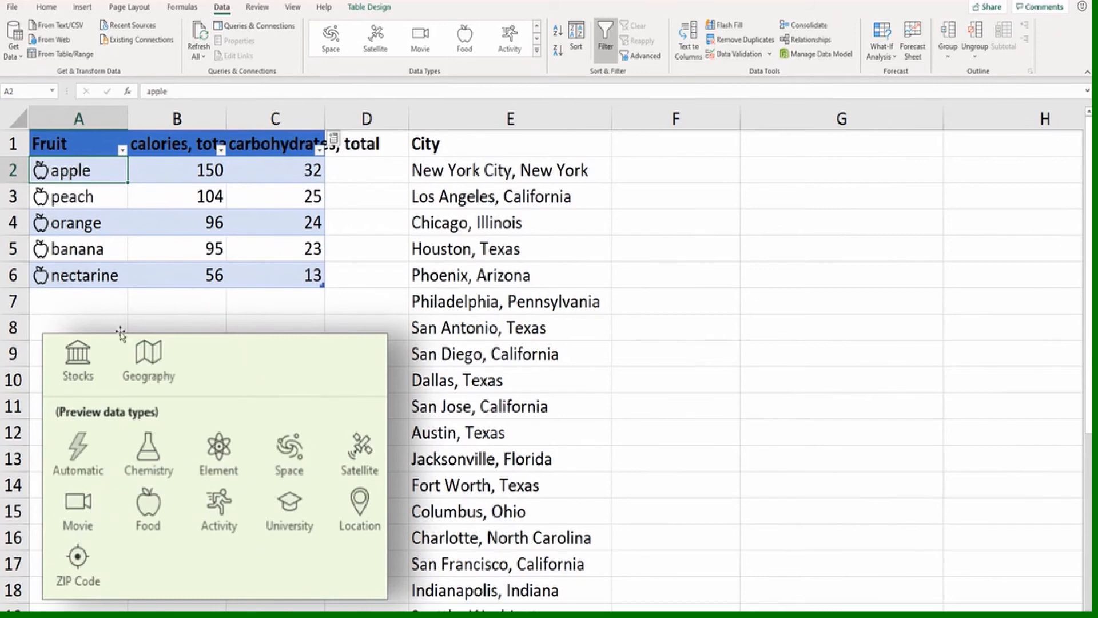
Add pear as a new entry in A7, directly below the Fruit table
left_click(84, 306)
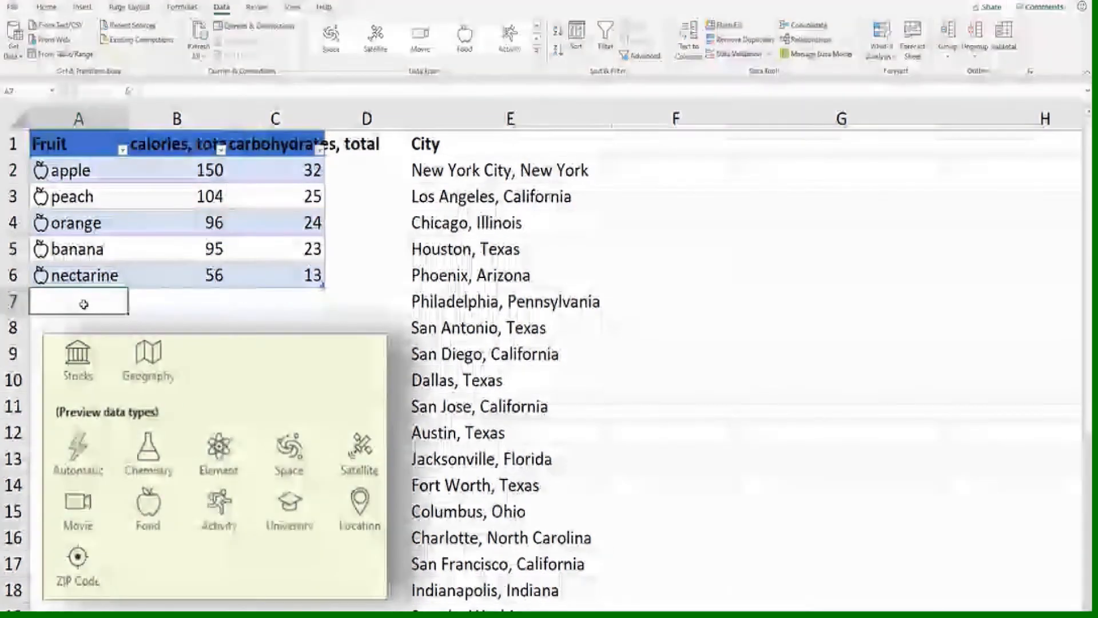
type("pear")
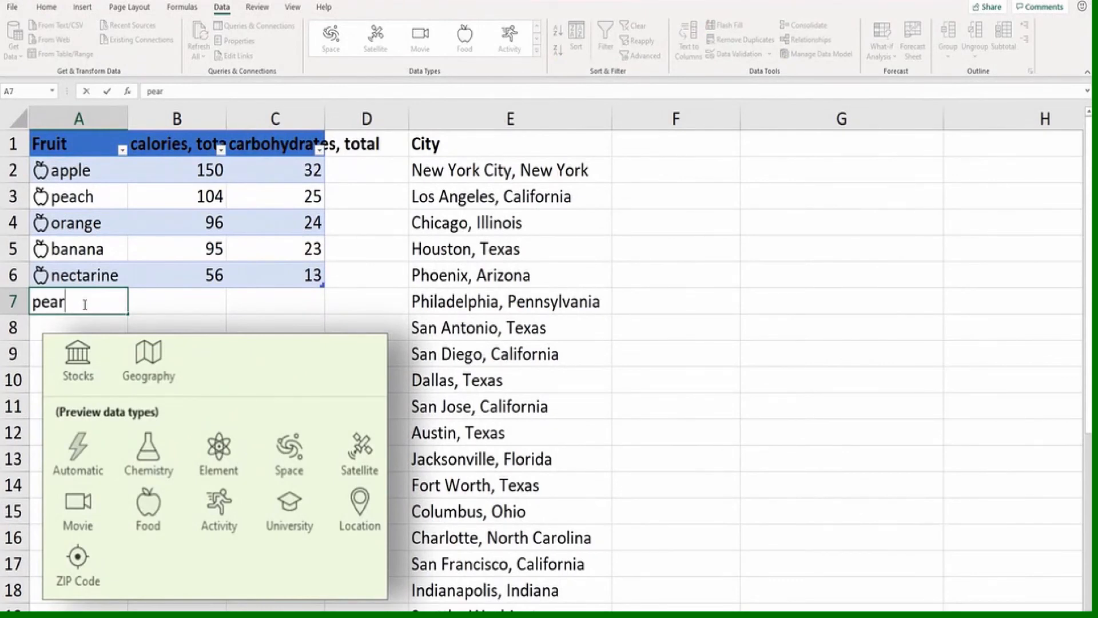
key("Return")
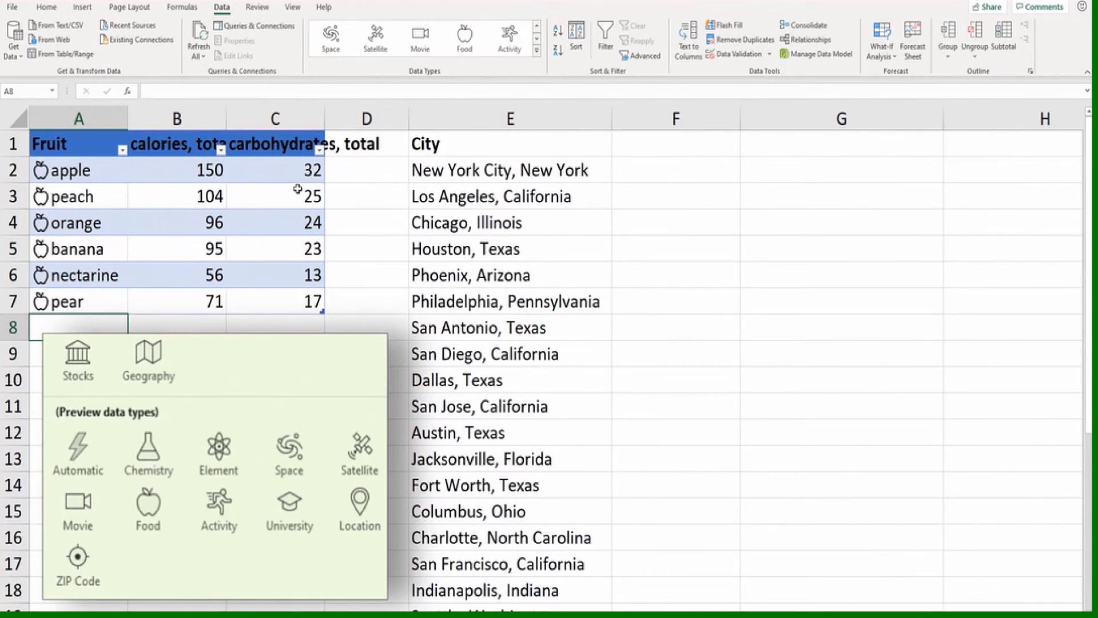
Check the data type options for orange in A4 and the field formula behind apple's total calories in B2
left_click(69, 174)
left_click(70, 196)
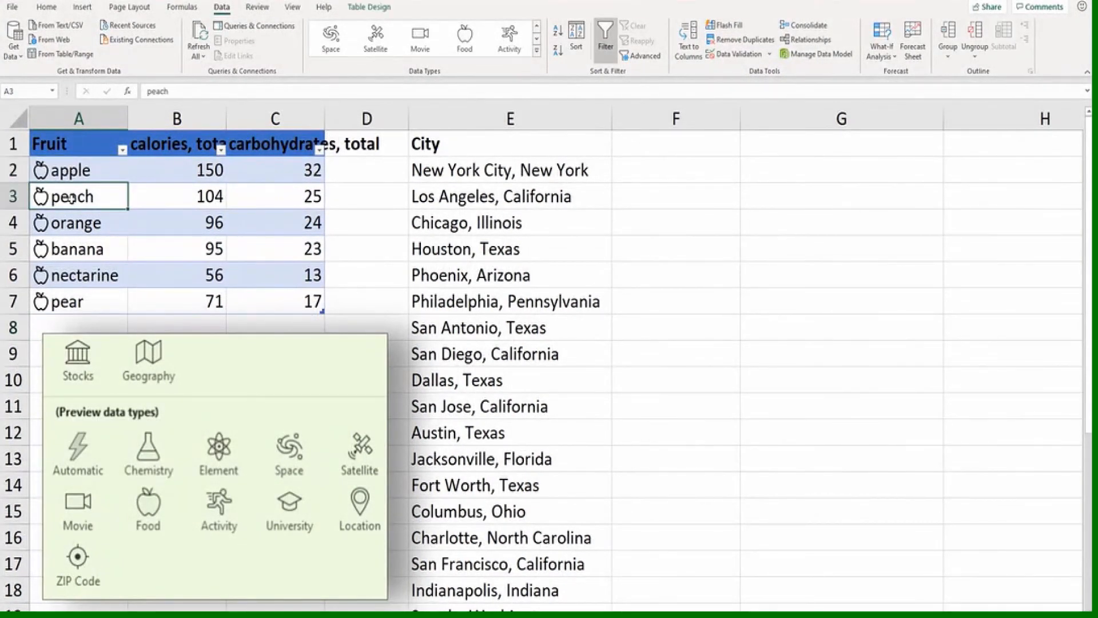
left_click(68, 225)
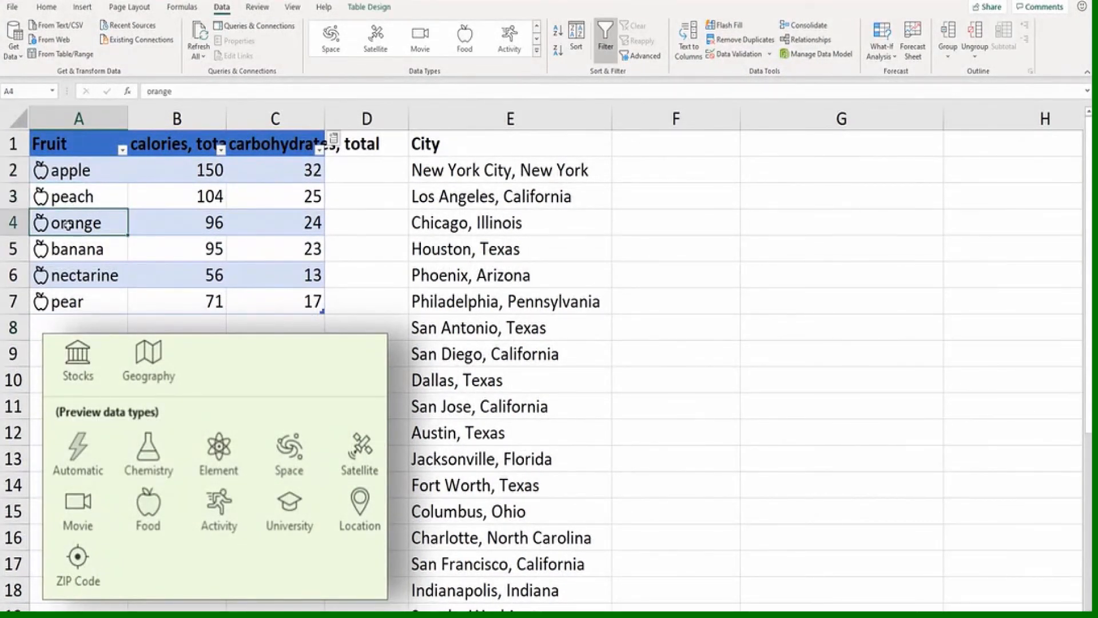
right_click(68, 226)
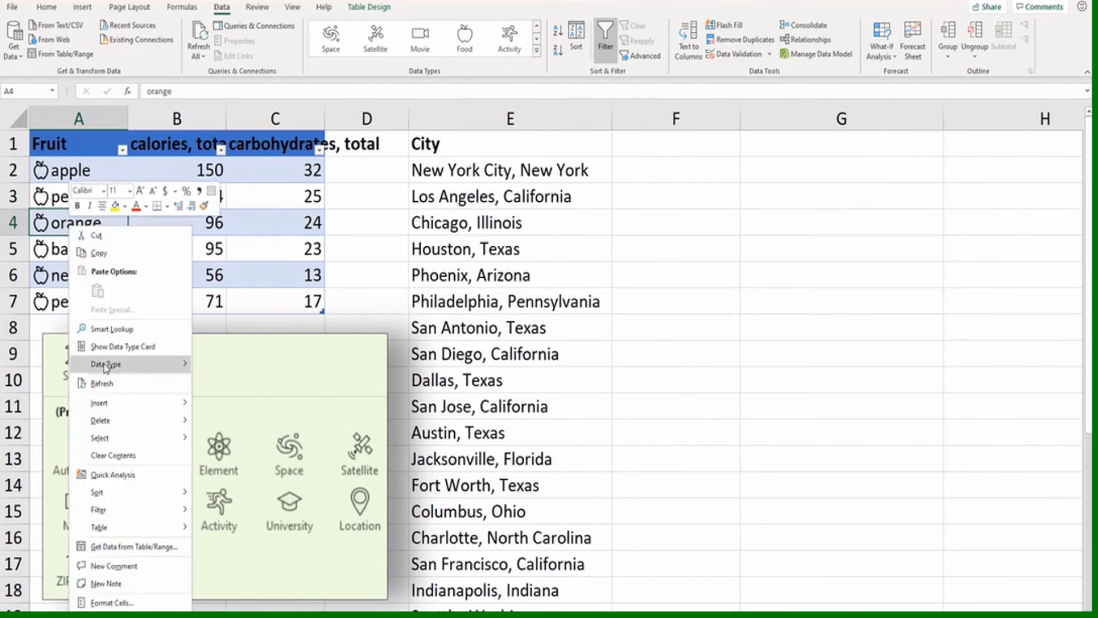
mouse_move(106, 366)
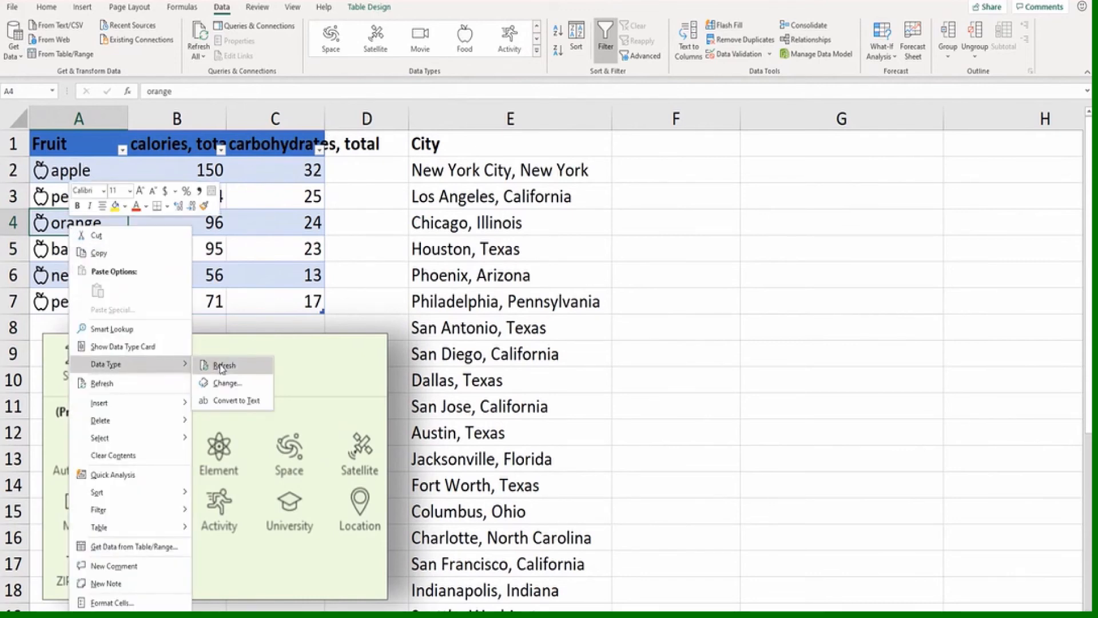
left_click(102, 170)
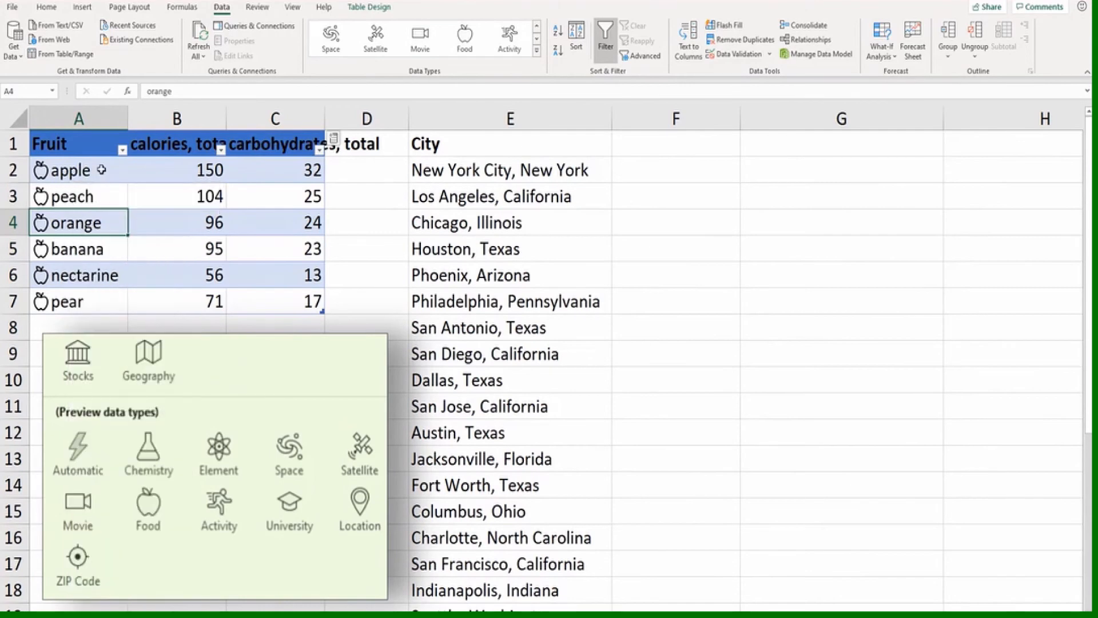
left_click(169, 168)
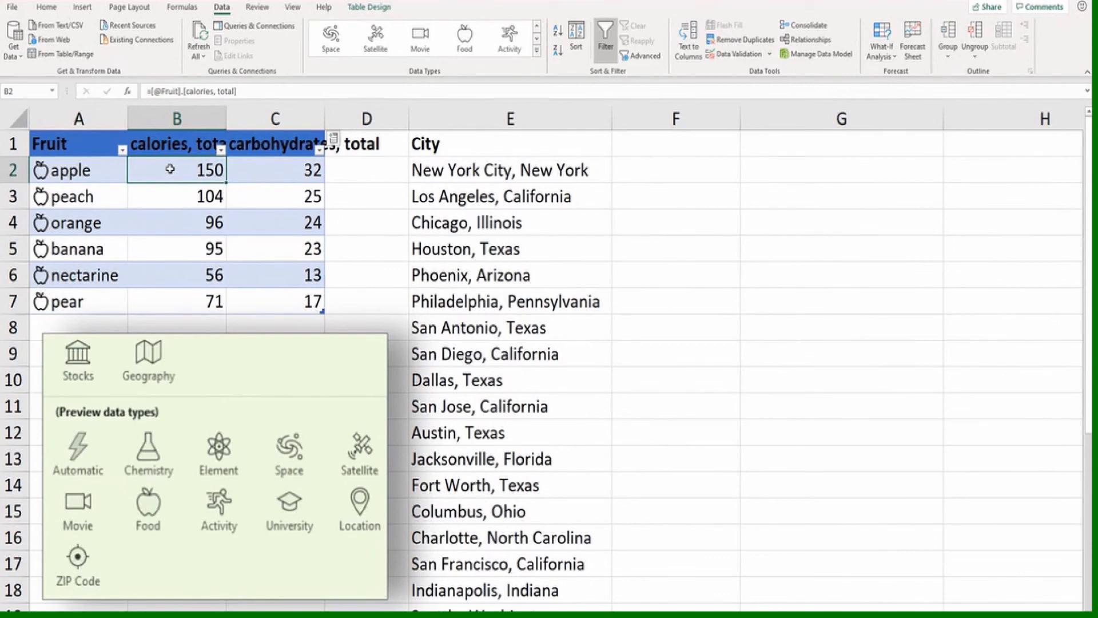
Convert the City list in column E into a table with headers and give it the gold table style
left_click(508, 223)
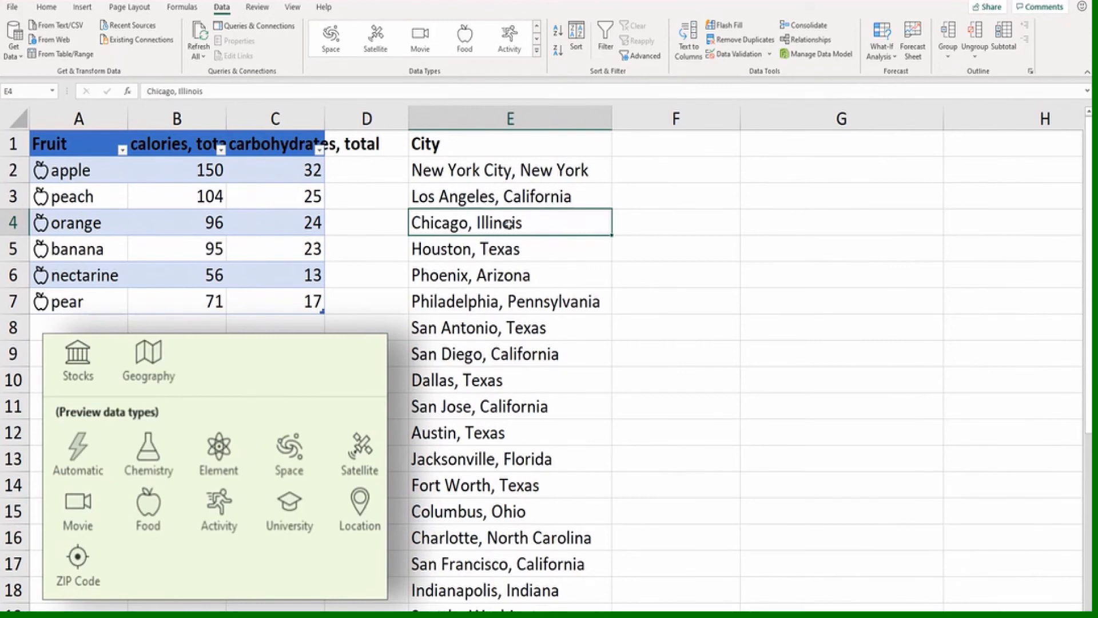
key("ctrl+t")
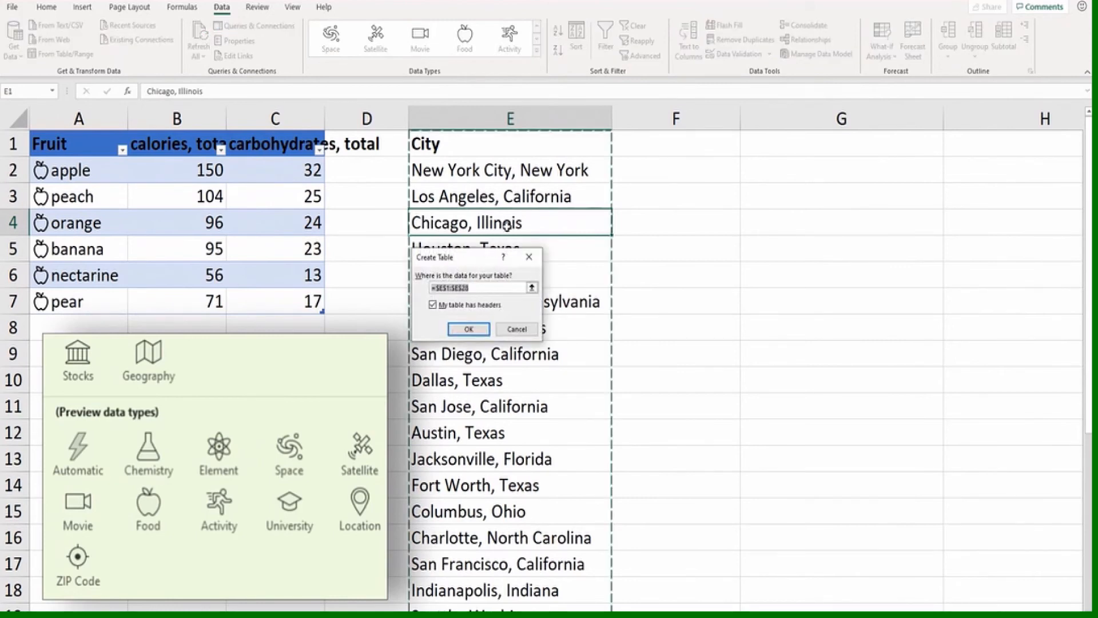
left_click(466, 328)
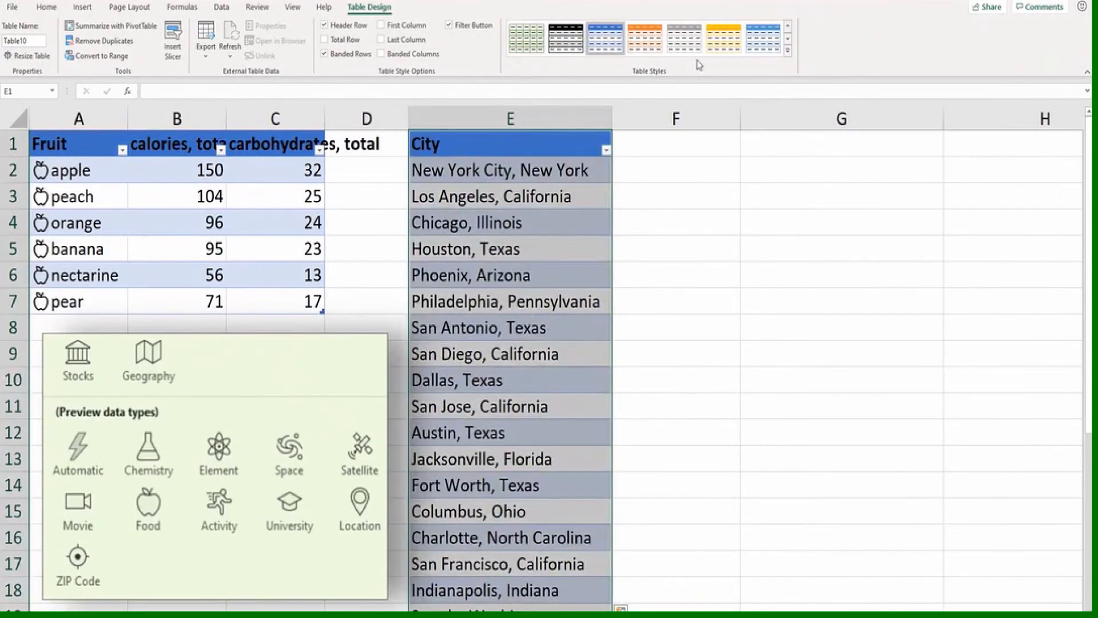
left_click(718, 45)
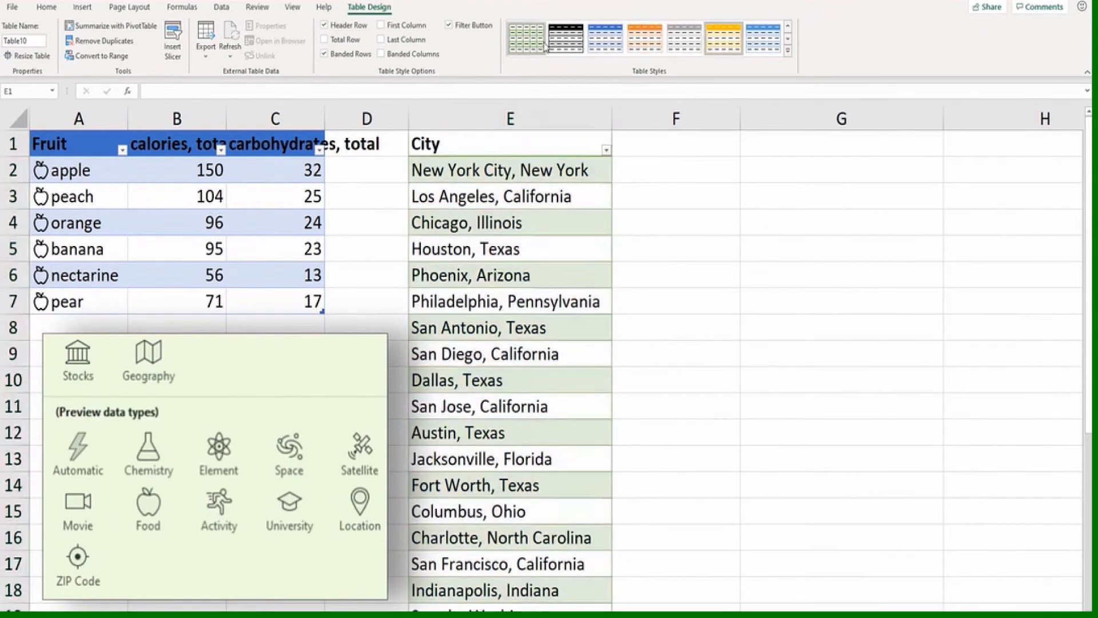
Convert the City column to the Location data type and extract the city population field as a new column
left_click(222, 8)
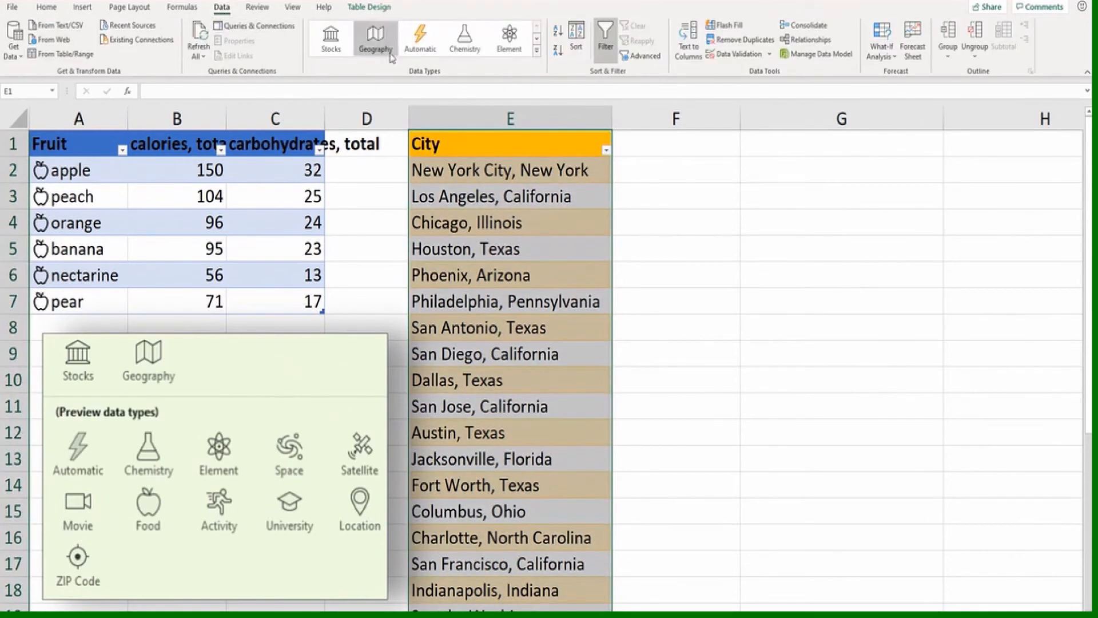
left_click(537, 54)
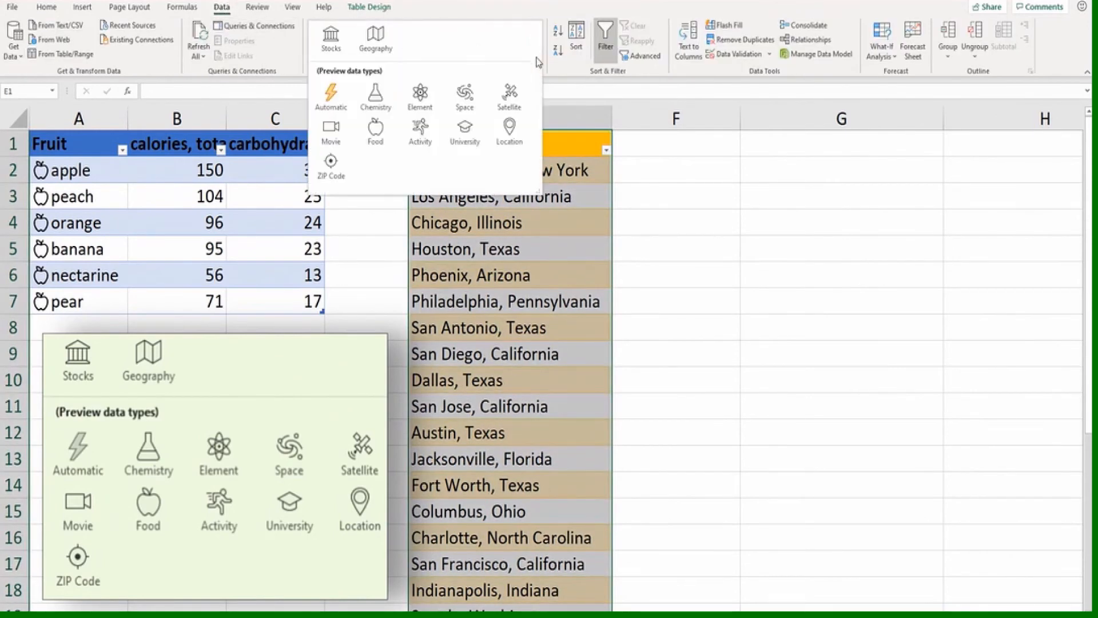
left_click(509, 131)
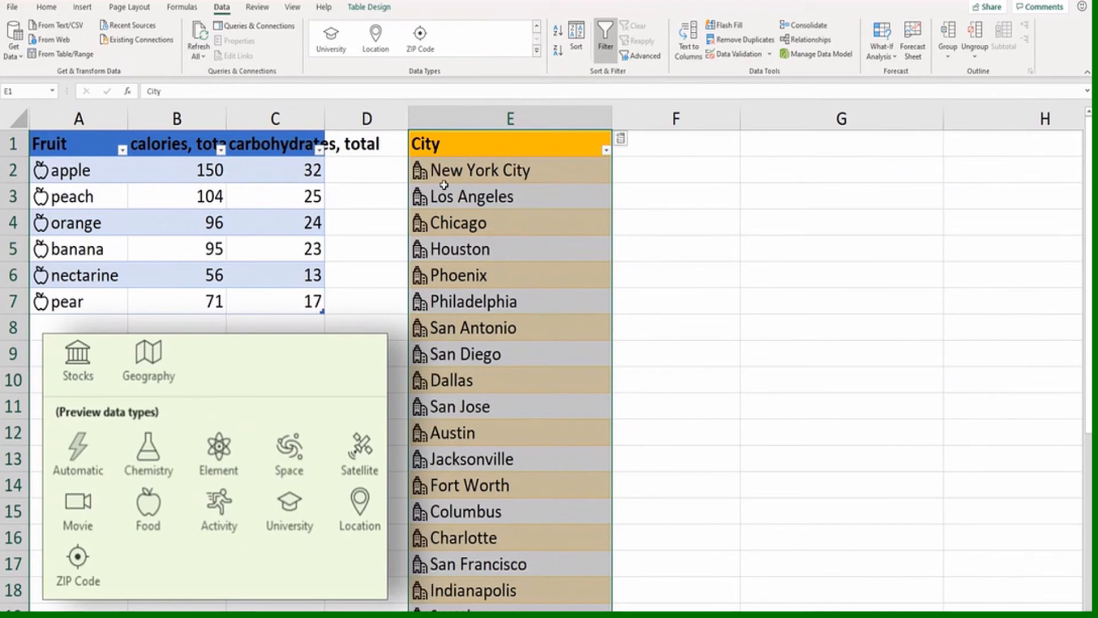
left_click(621, 139)
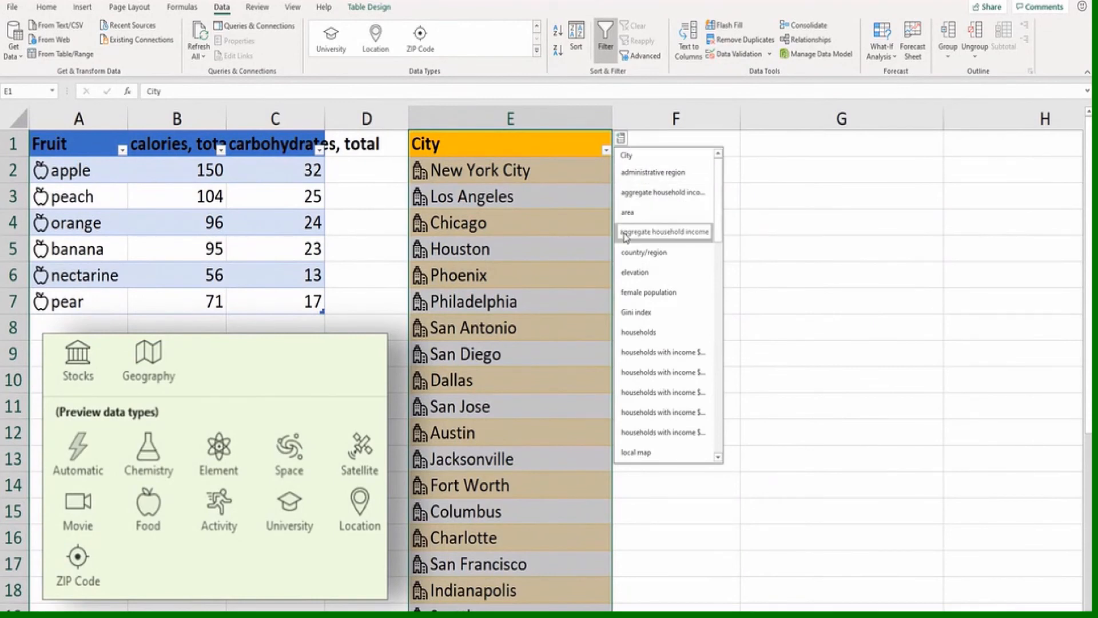
left_click(626, 233)
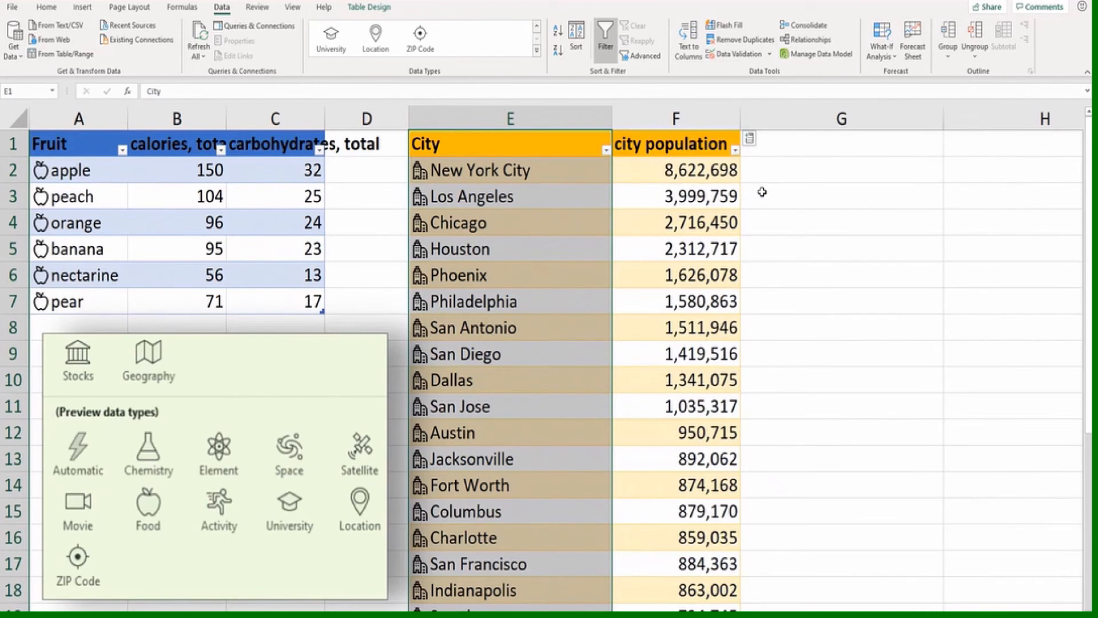
left_click(762, 171)
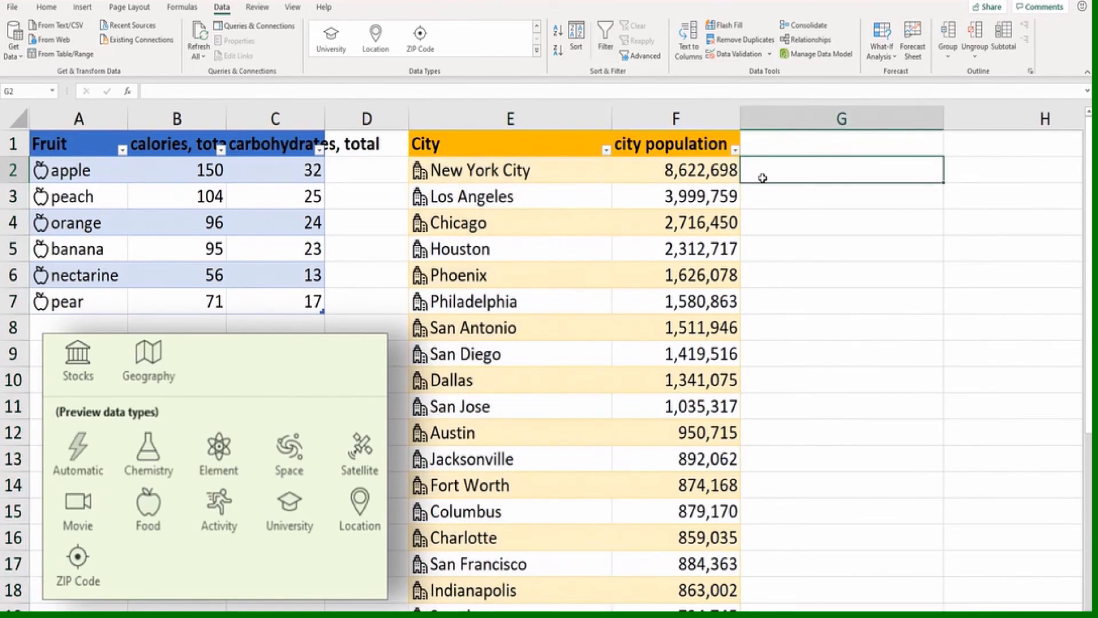
type("=")
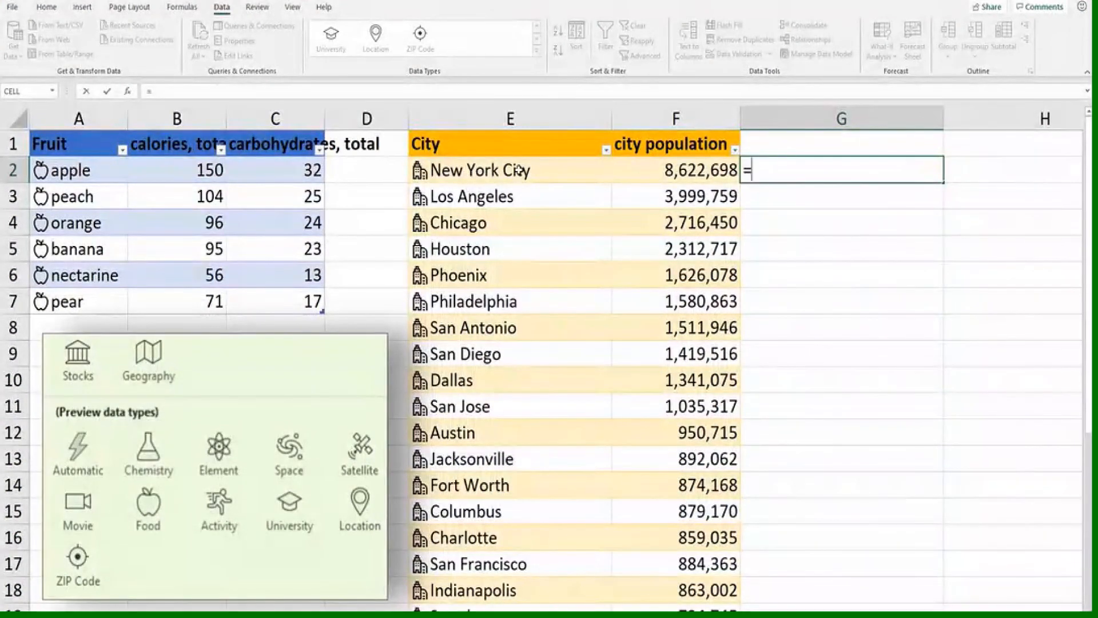
left_click(519, 170)
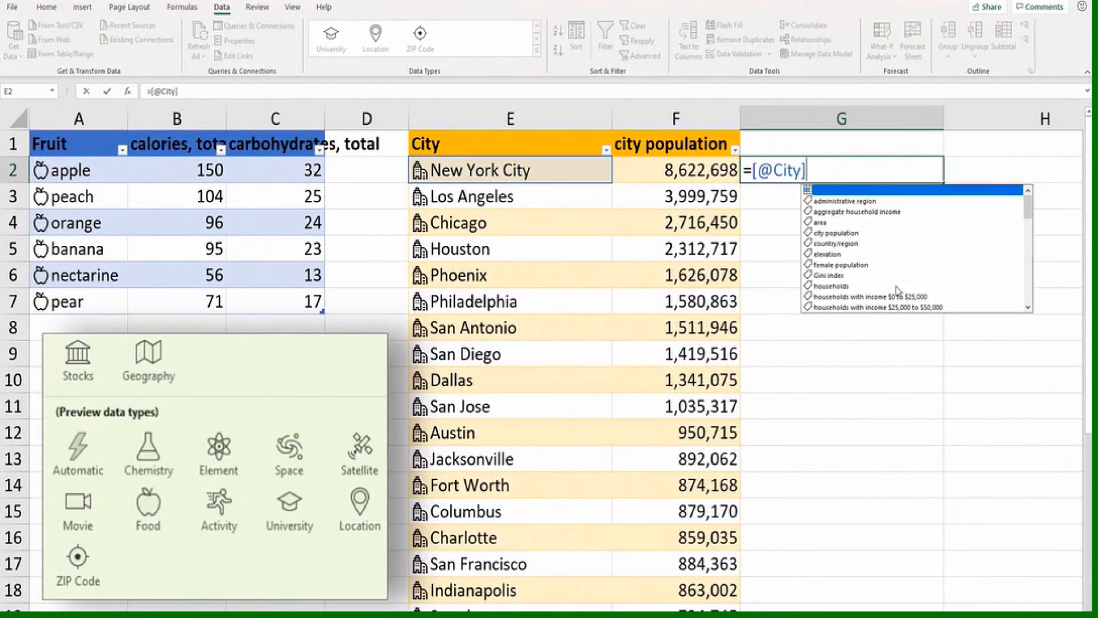
left_click_drag(1028, 215, 1028, 242)
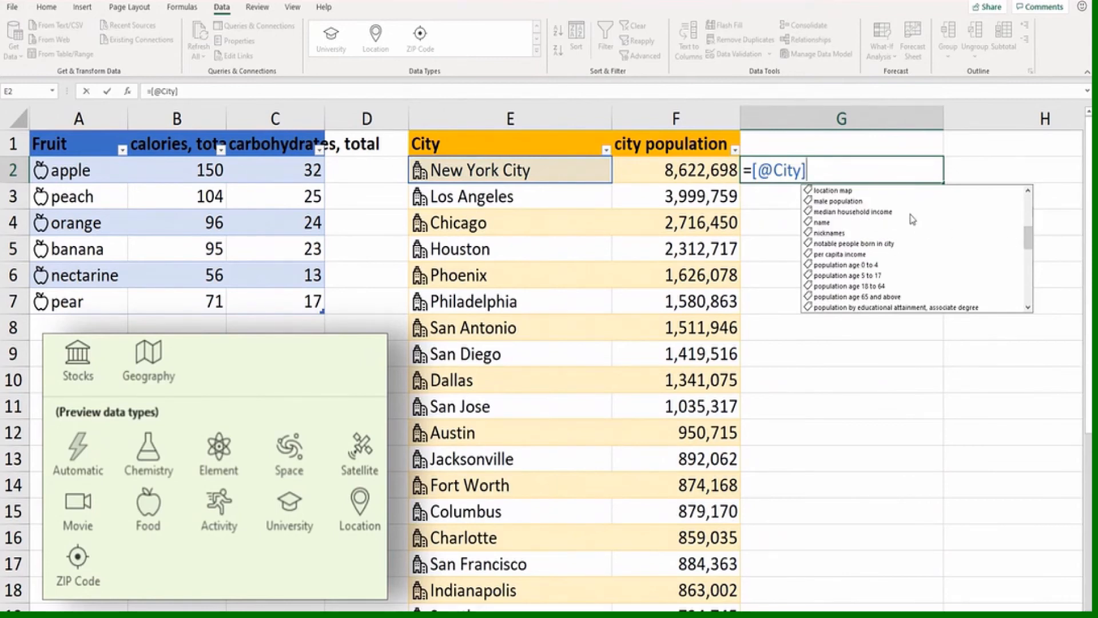
double_click(850, 211)
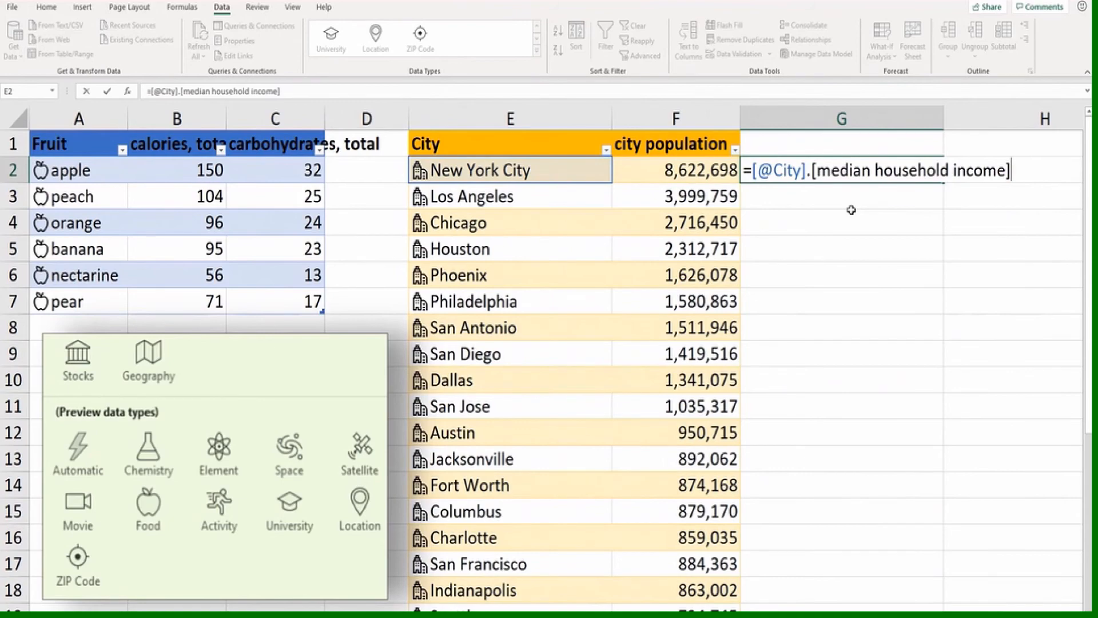
key("Return")
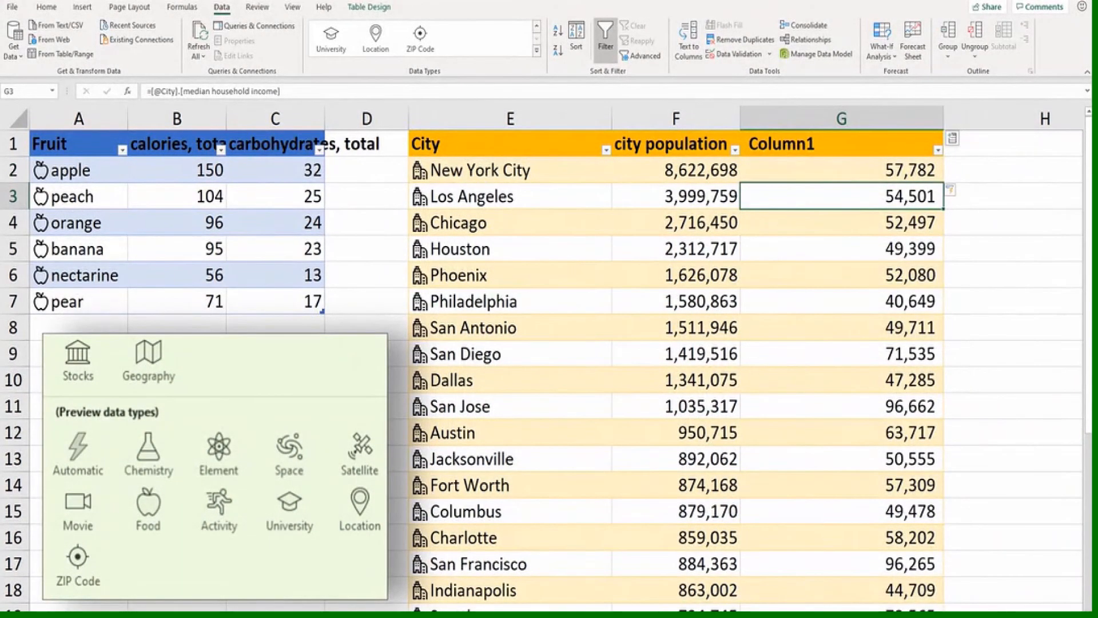
Look over the Universities, Mountains and Movies tables and the Office Insiders note below the data types picture
scroll(549, 355, "right", 6)
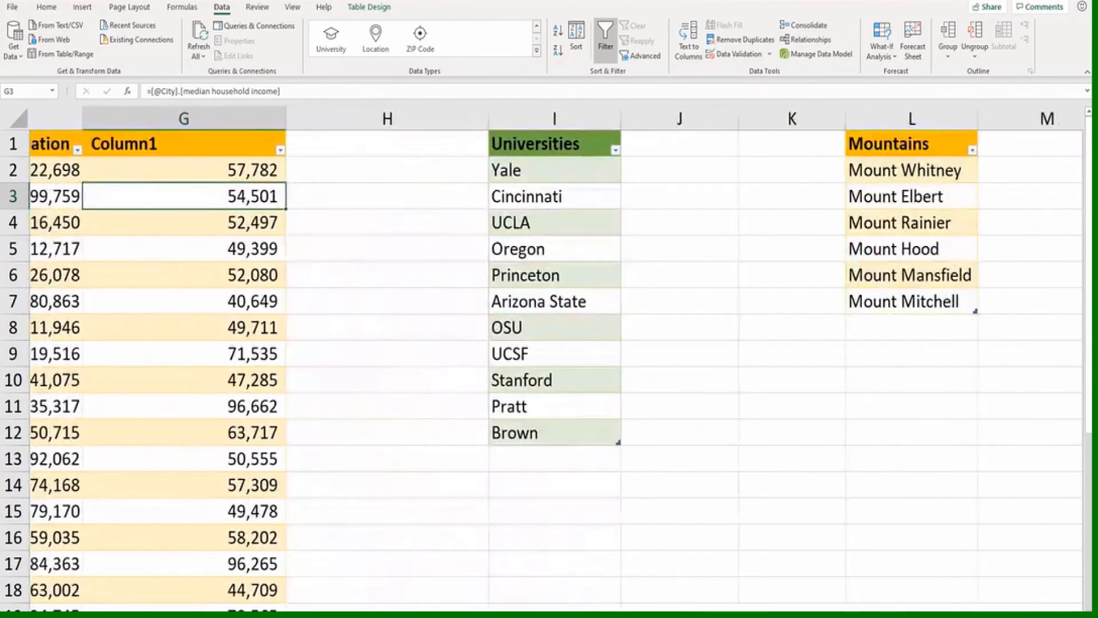
scroll(550, 355, "right", 4)
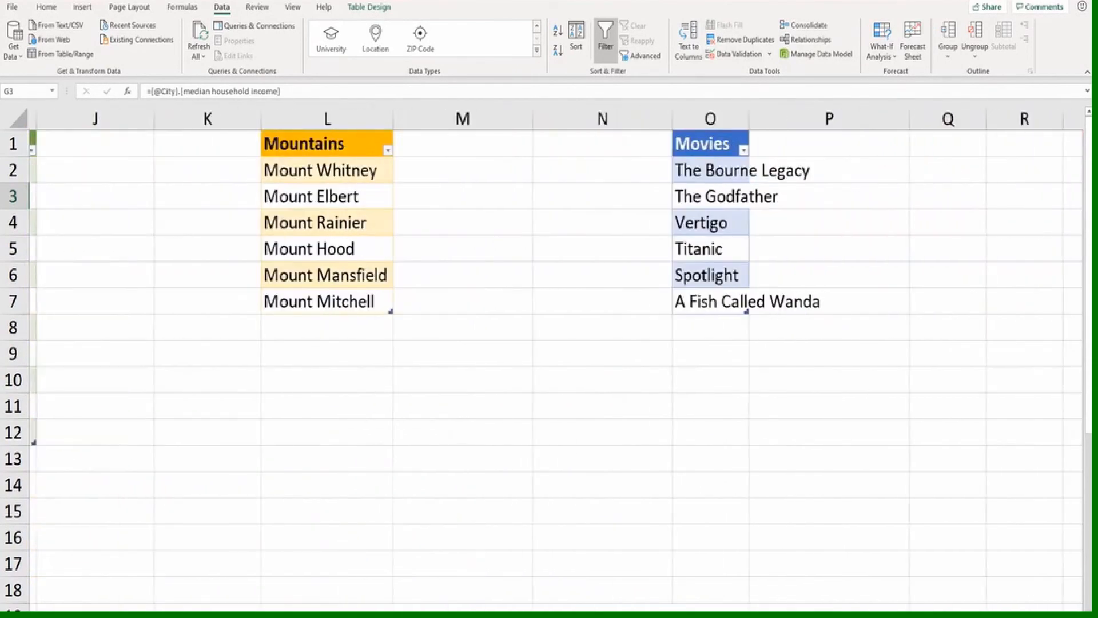
scroll(549, 355, "left", 1)
scroll(549, 355, "left", 8)
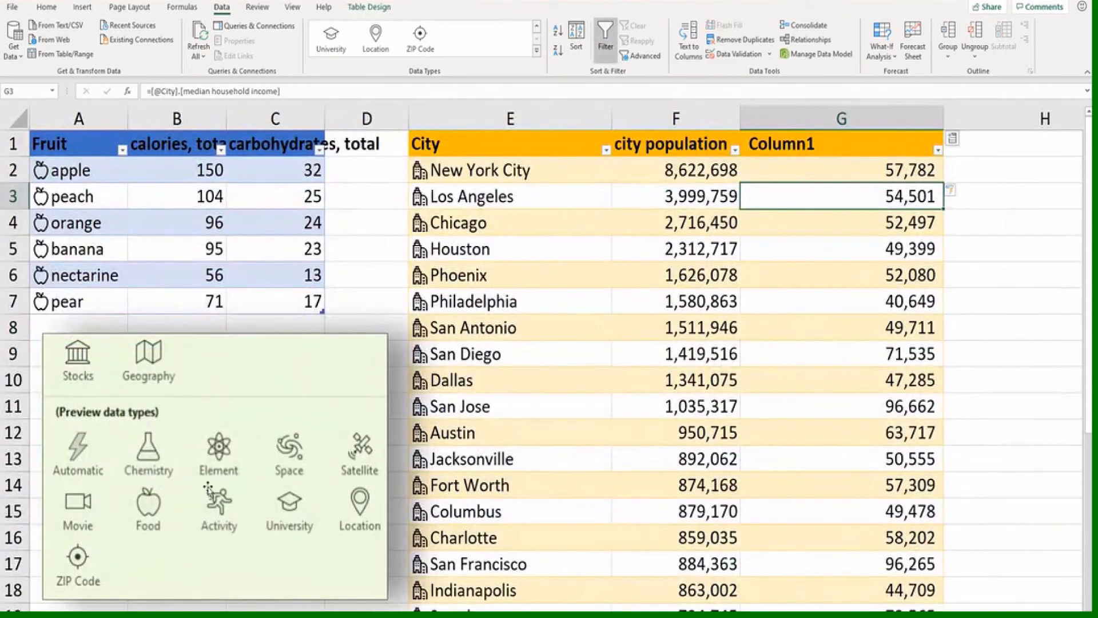
scroll(208, 486, "down", 2)
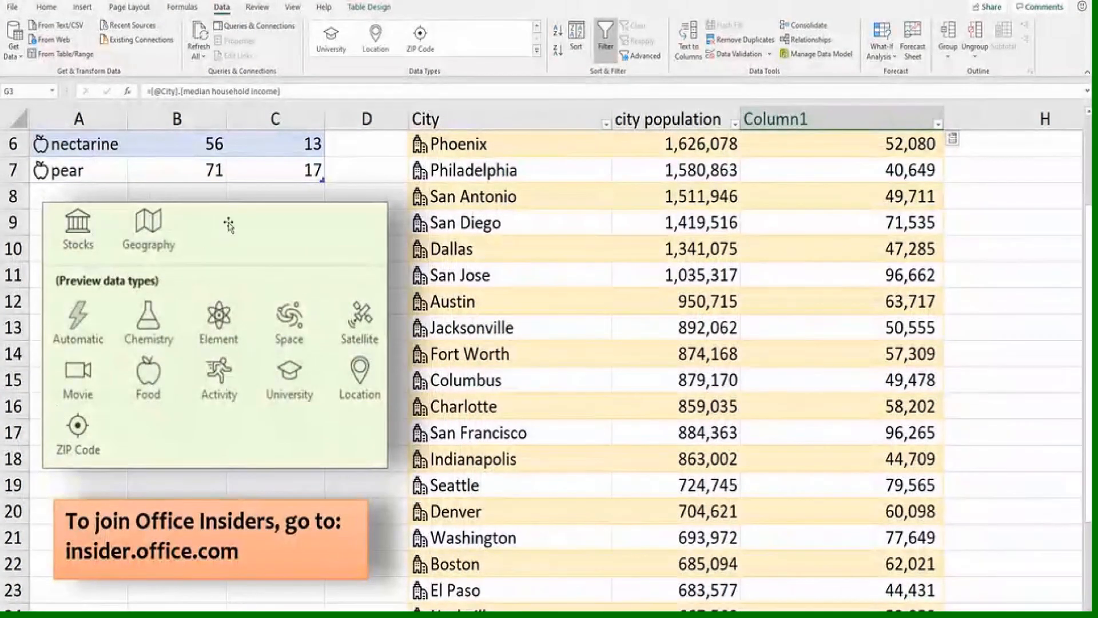
scroll(309, 229, "up", 2)
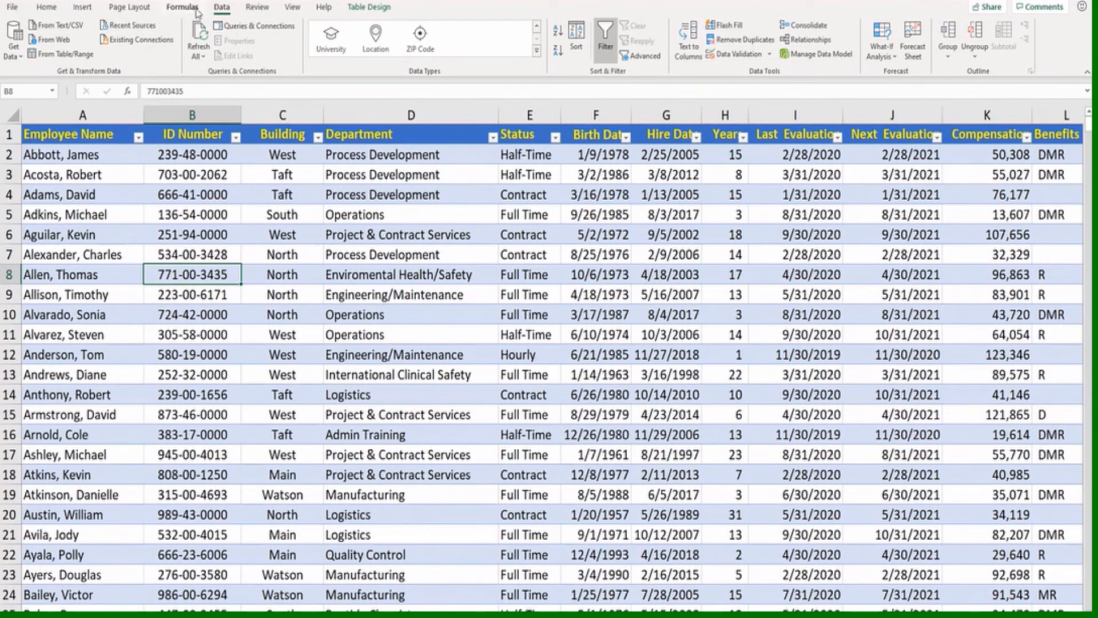
Load the employee table into the Power Query Editor to examine its Create Data Type command, and discard the query
left_click(58, 55)
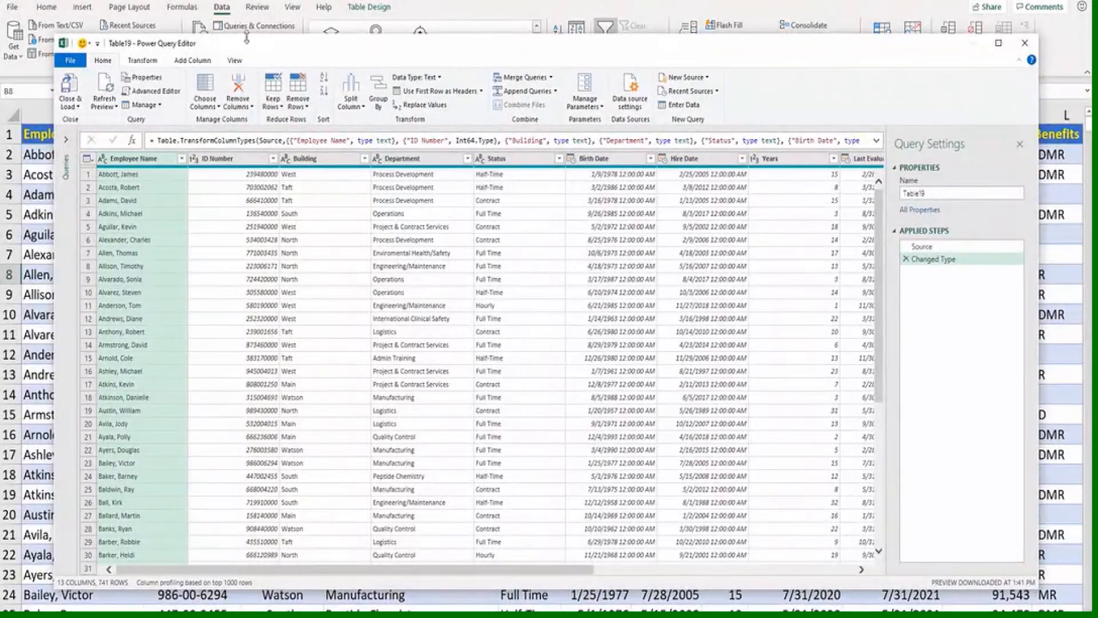
left_click(141, 61)
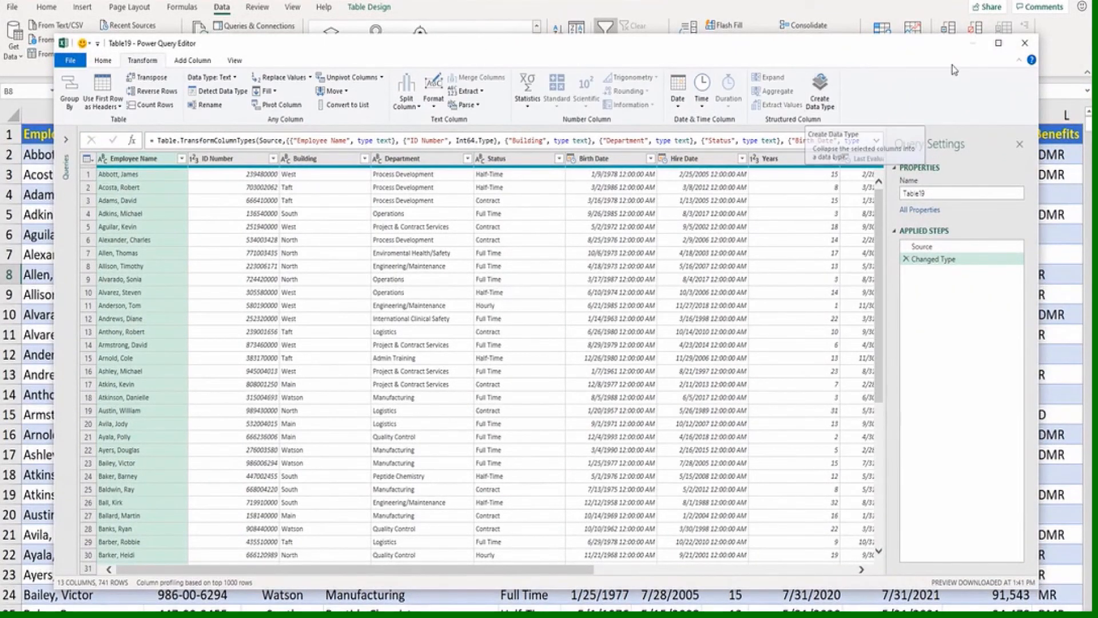
left_click(1025, 44)
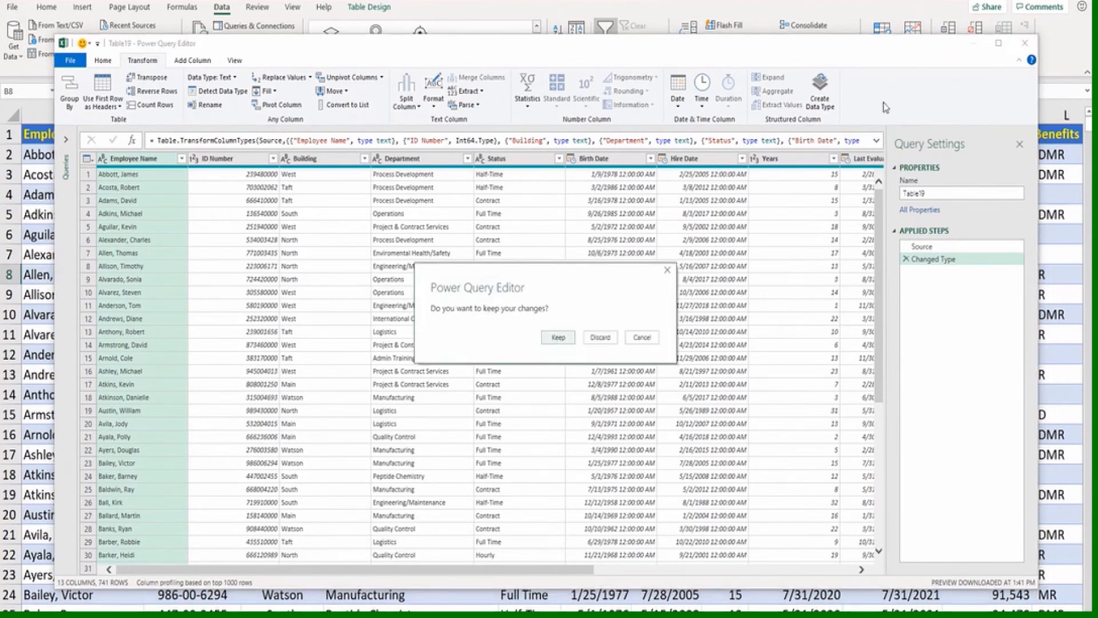
left_click(600, 339)
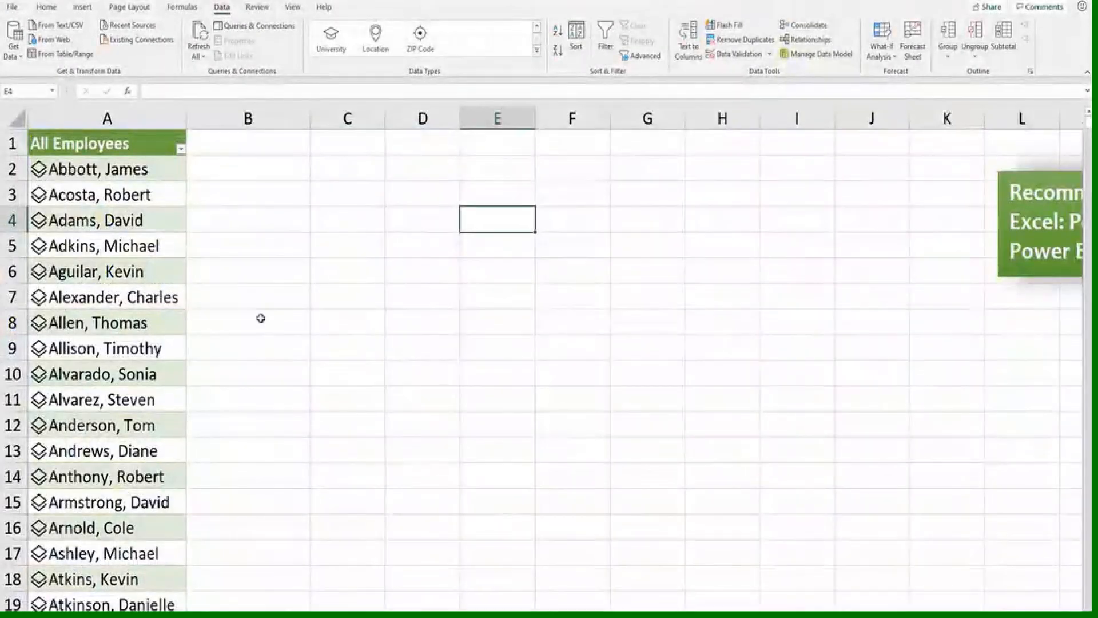
Extract the Compensation and Status fields as new columns in the All Employees table
left_click(116, 170)
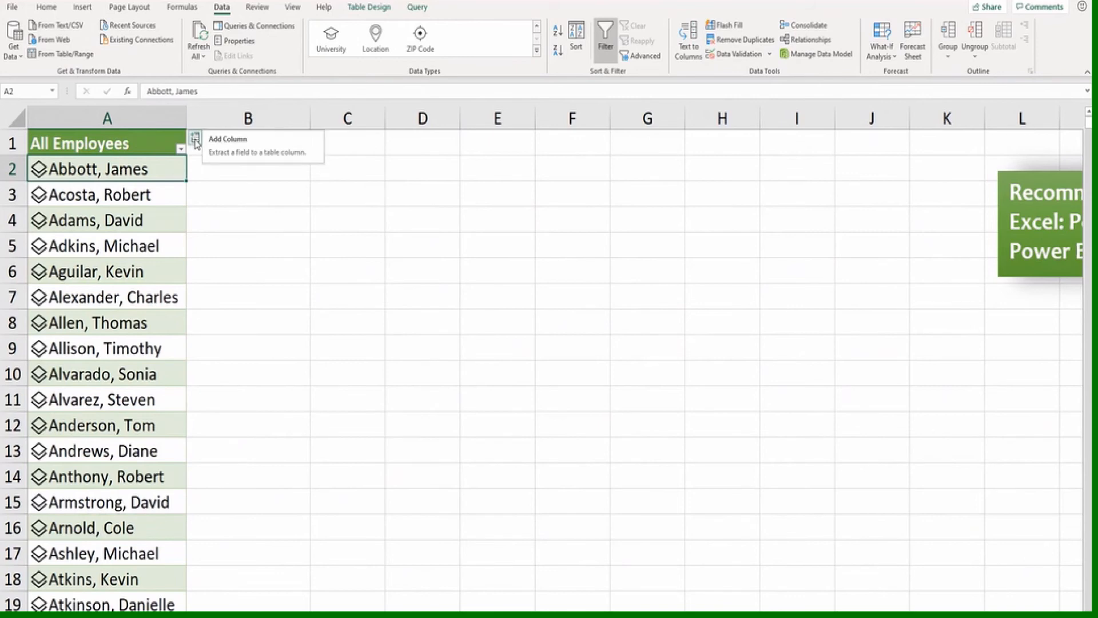
left_click(195, 140)
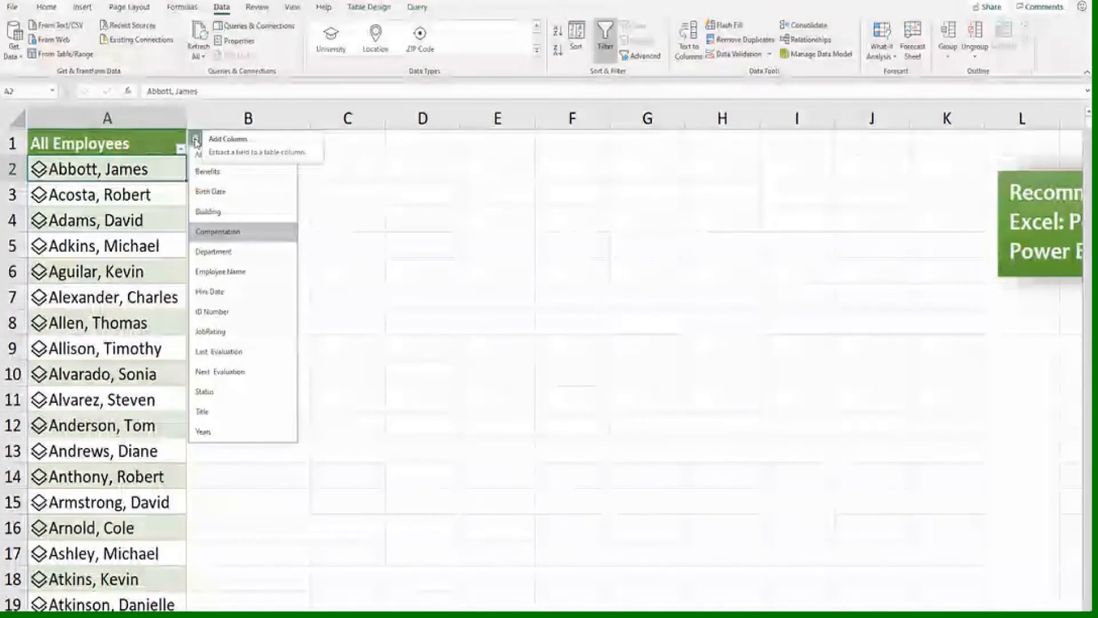
left_click(231, 231)
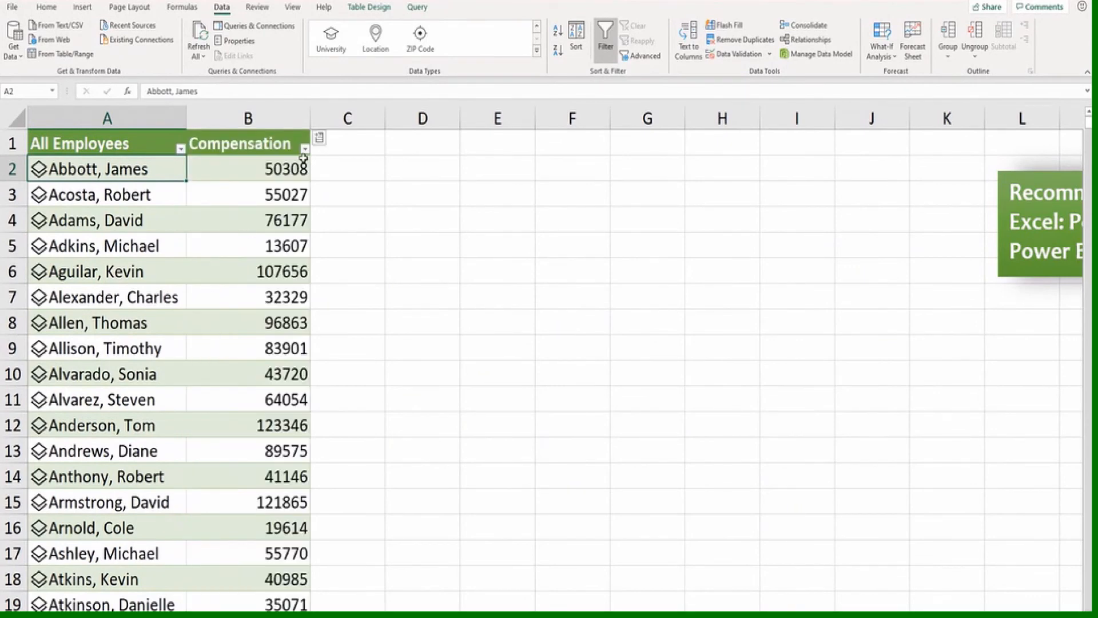
left_click(319, 138)
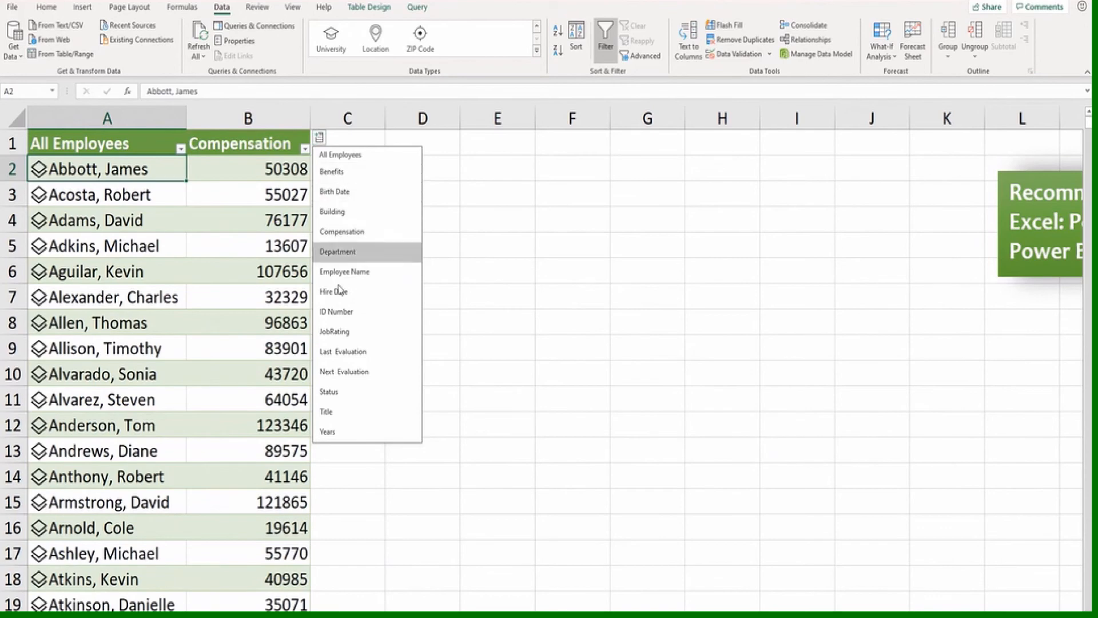
left_click(333, 391)
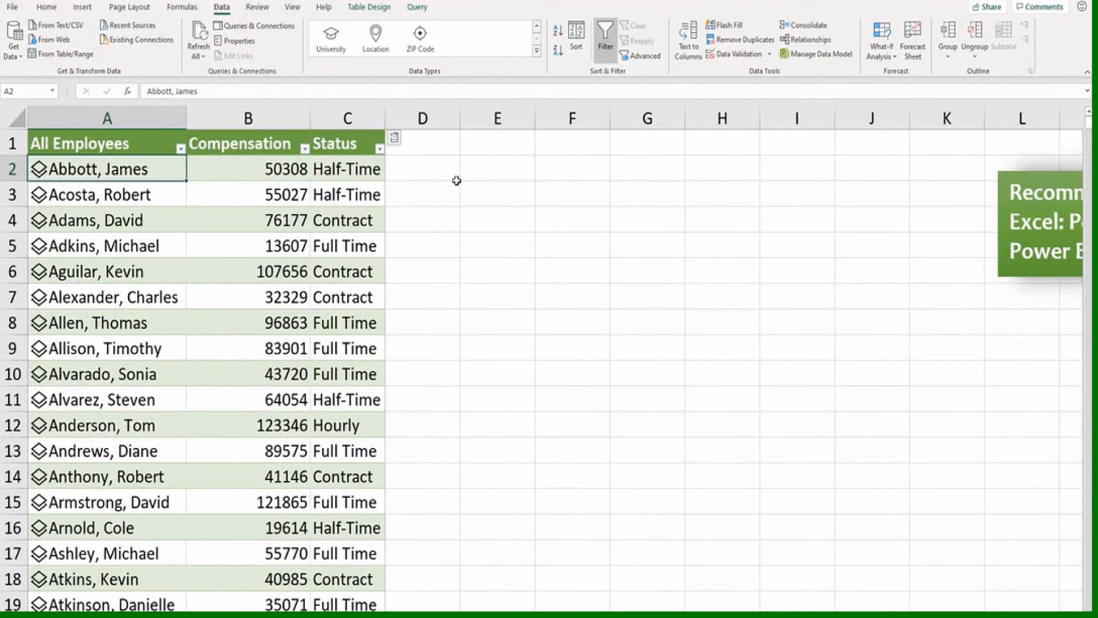
Return to the sheet with the Fruit and City tables and select New York City in E2
left_click(488, 143)
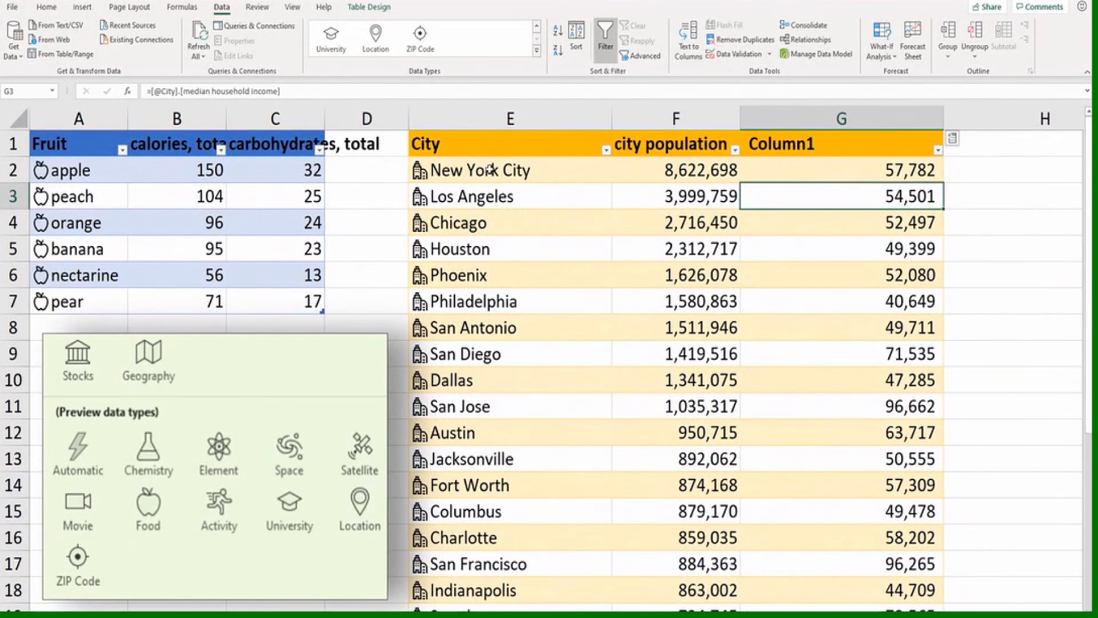
left_click(493, 169)
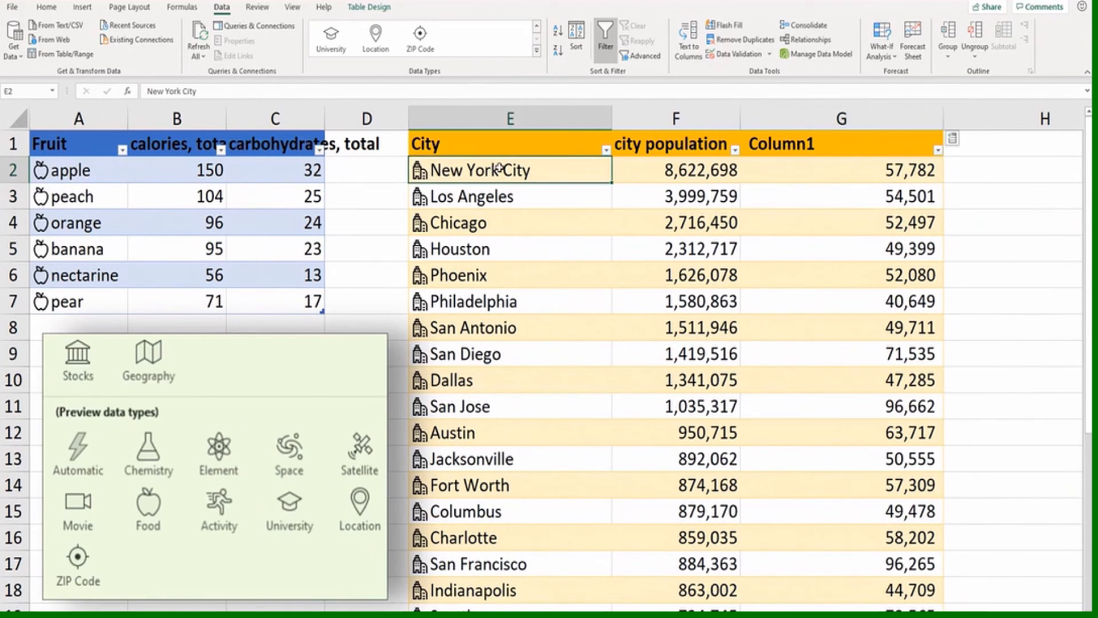
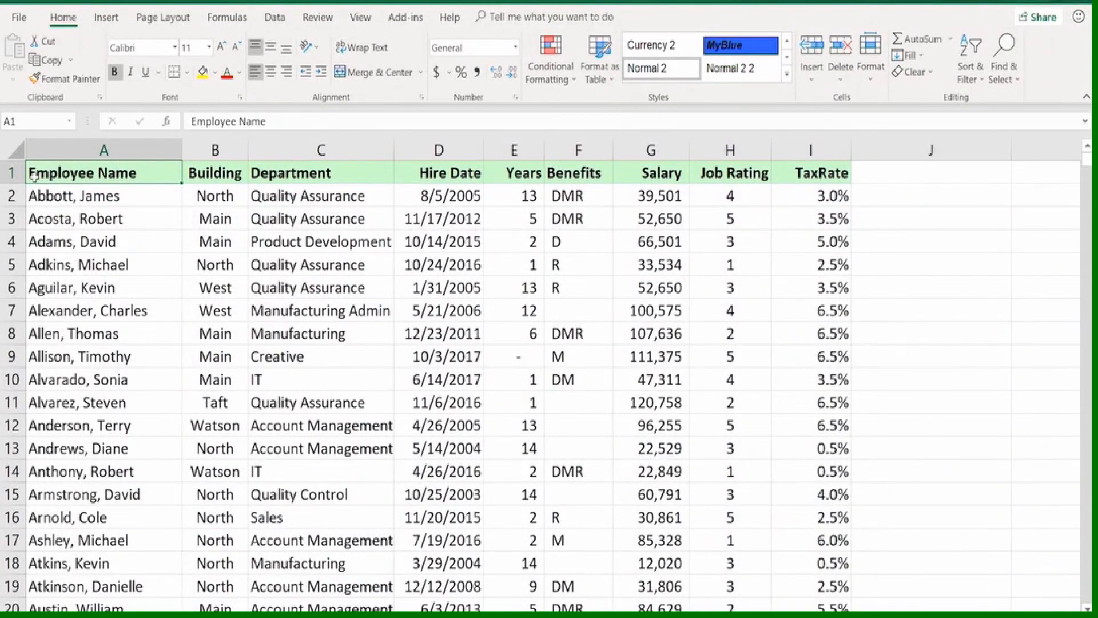
Protect the workbook's structure, entering and re-entering a password to confirm it
left_click(316, 18)
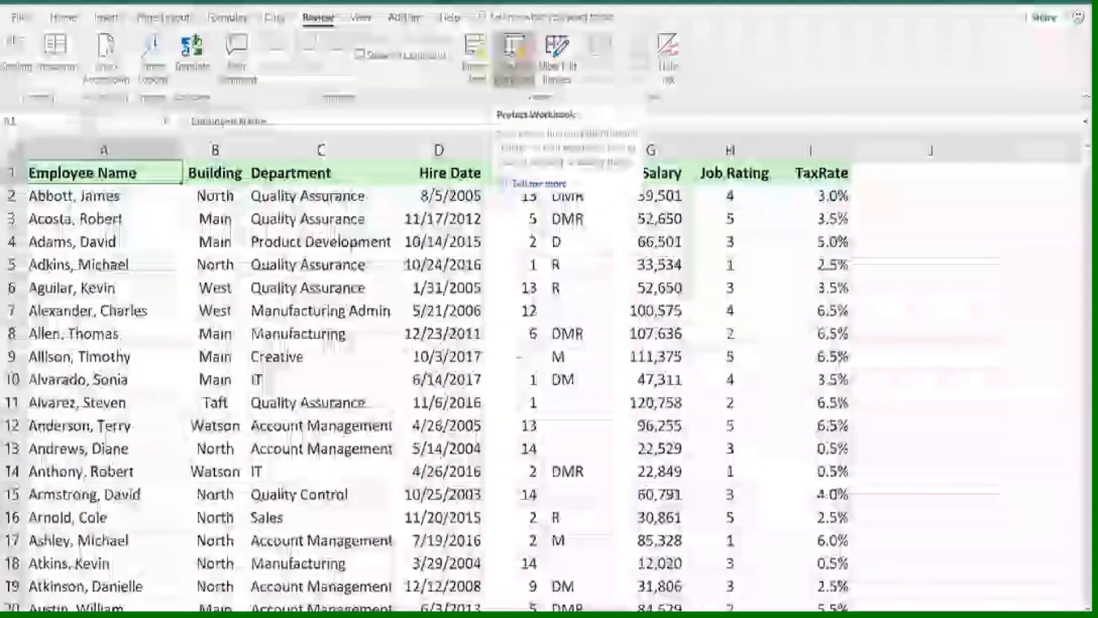
left_click(512, 59)
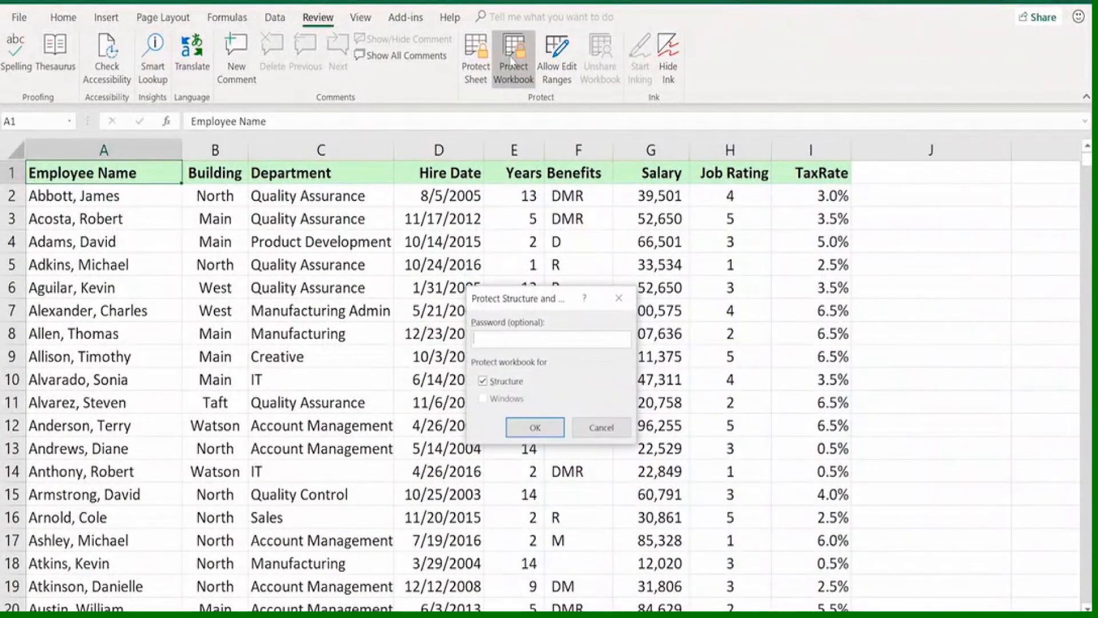
type("12")
left_click(532, 429)
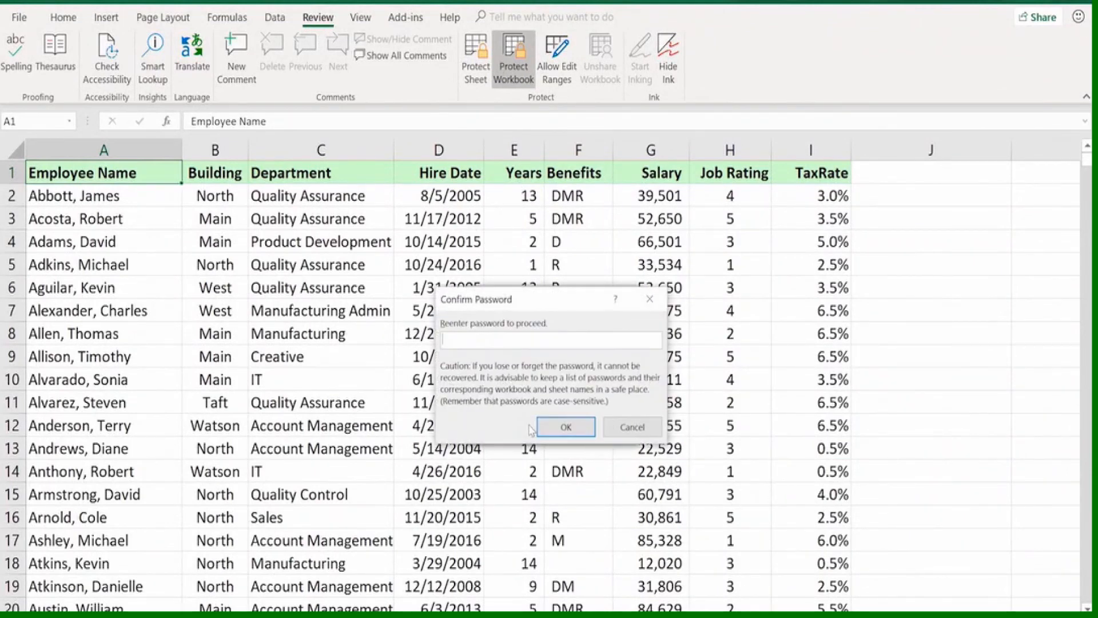
type("12")
left_click(566, 427)
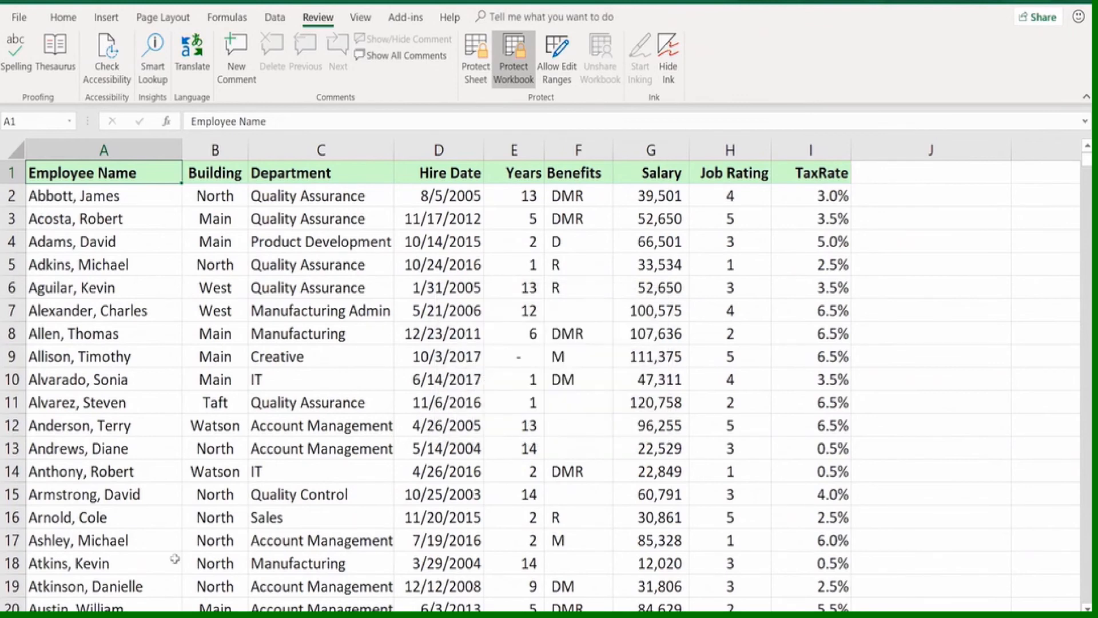
Check which sheet commands the protected workbook still allows, and unprotect the workbook with its password
right_click(143, 614)
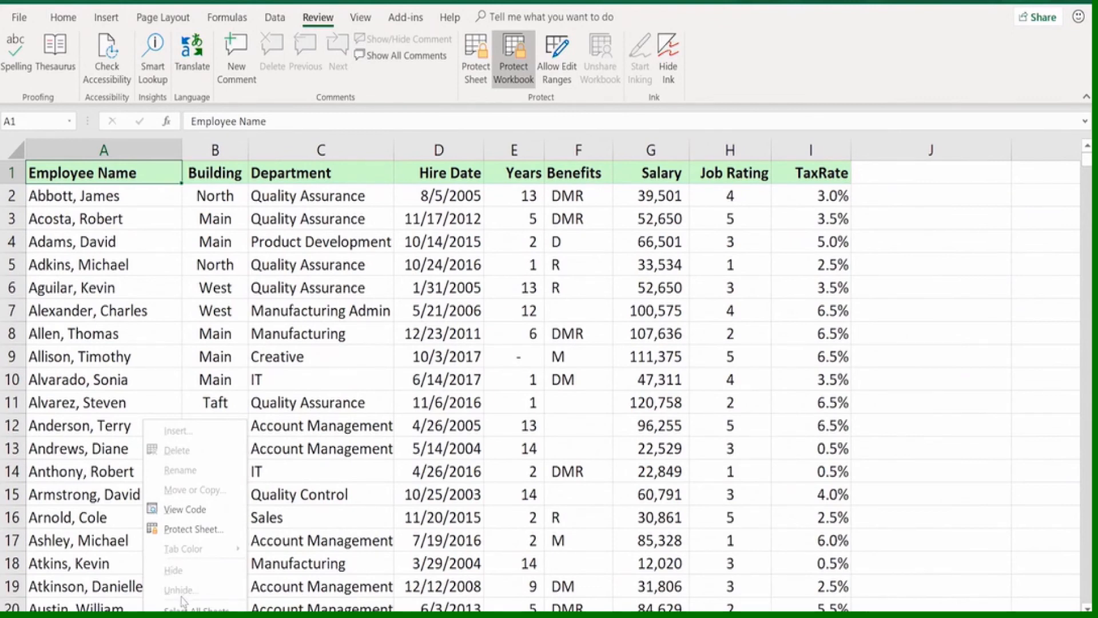
left_click(127, 383)
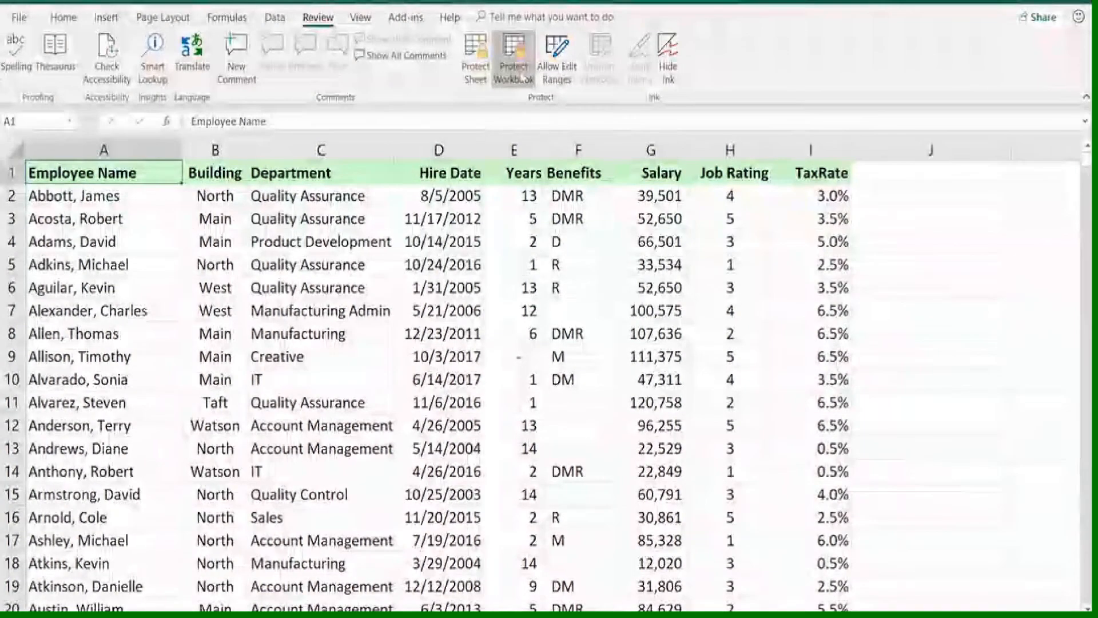
left_click(515, 62)
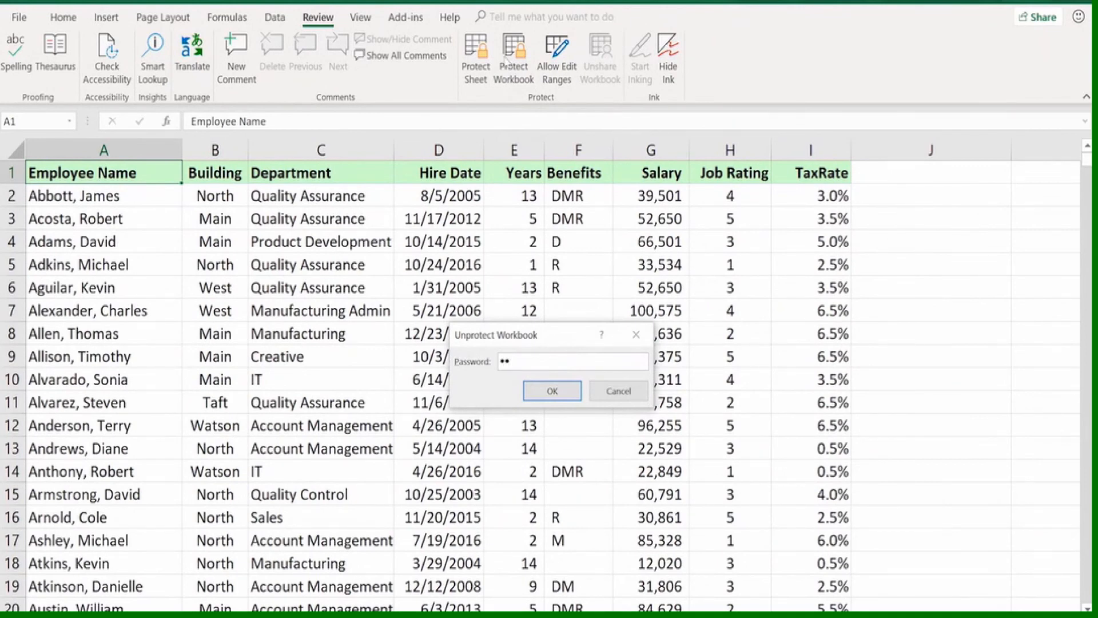
key("Return")
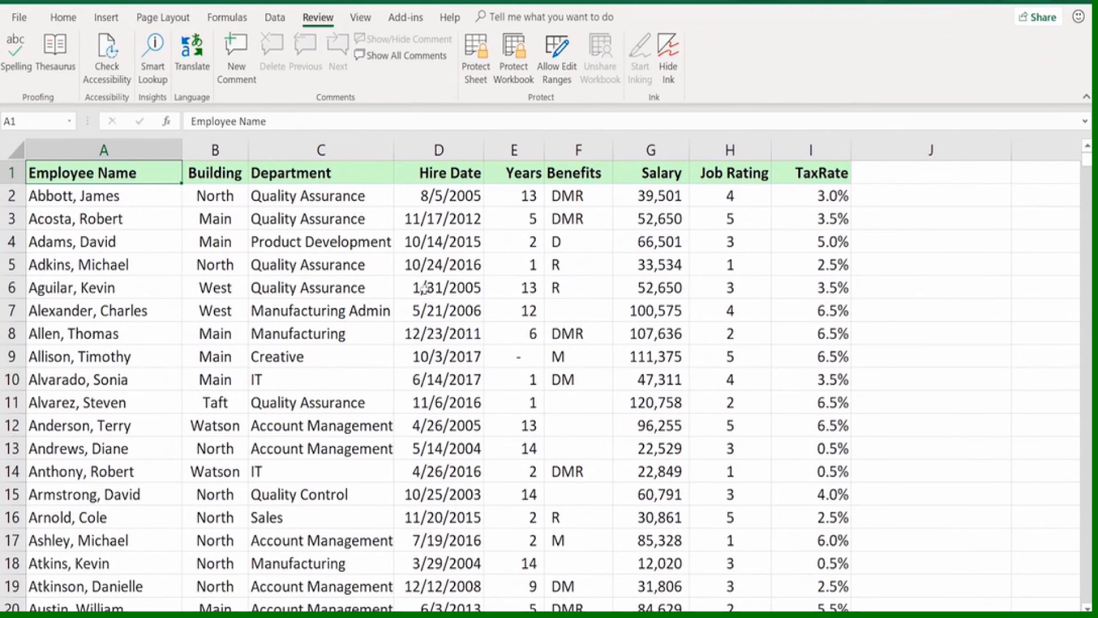
Check the Locked and Hidden protection settings of cell C3 and leave them as they are
right_click(366, 218)
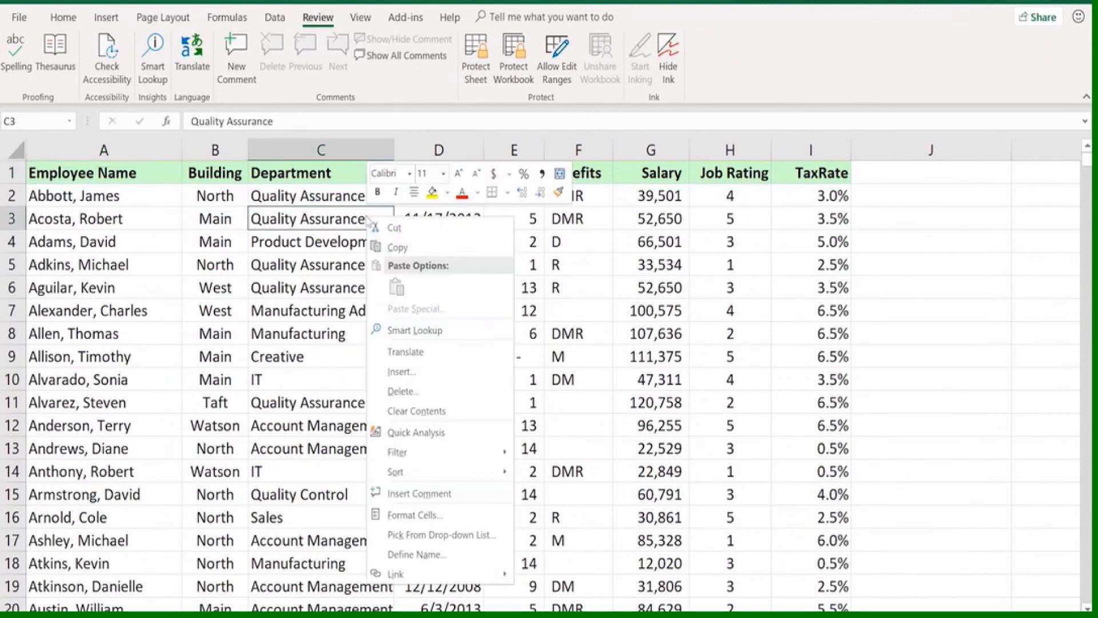
left_click(432, 517)
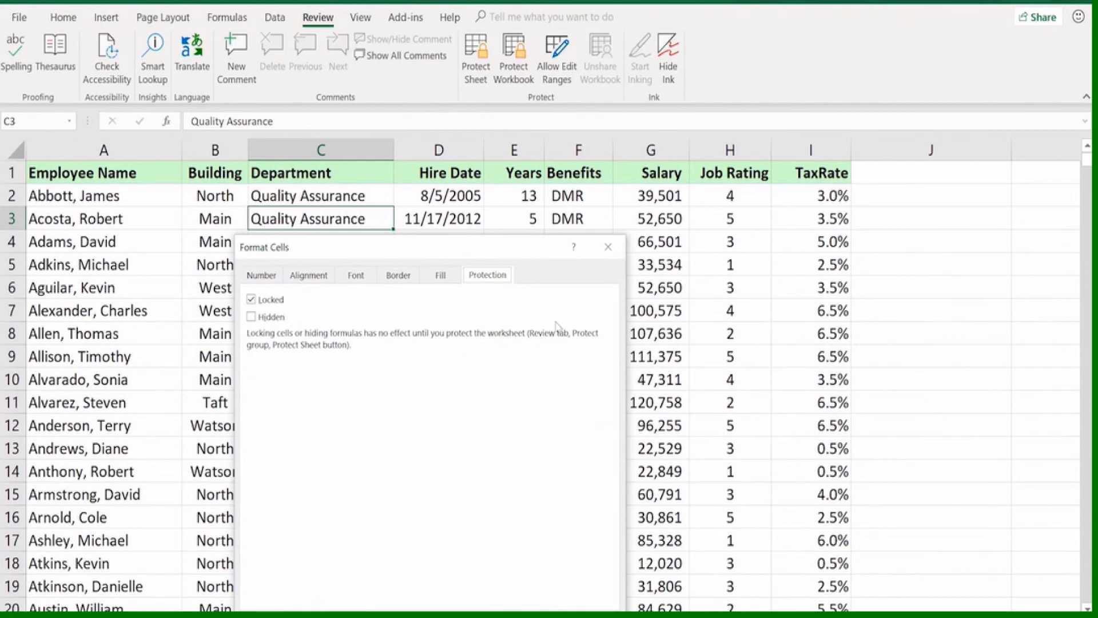
left_click(609, 249)
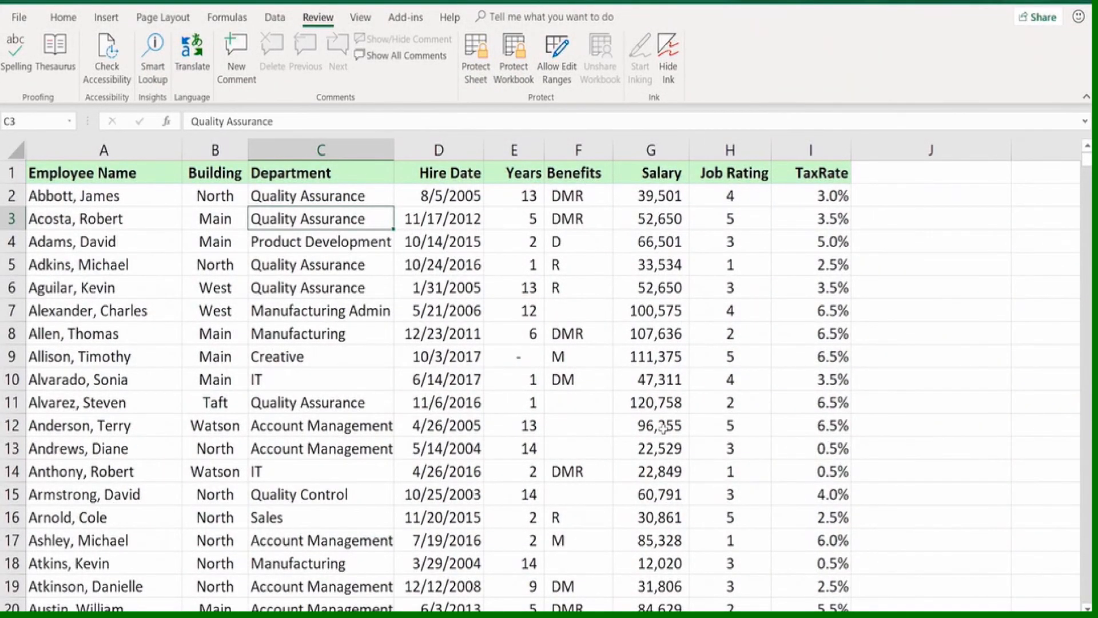
Unlock all cells of the employee worksheet by turning off their Locked protection setting
left_click(10, 150)
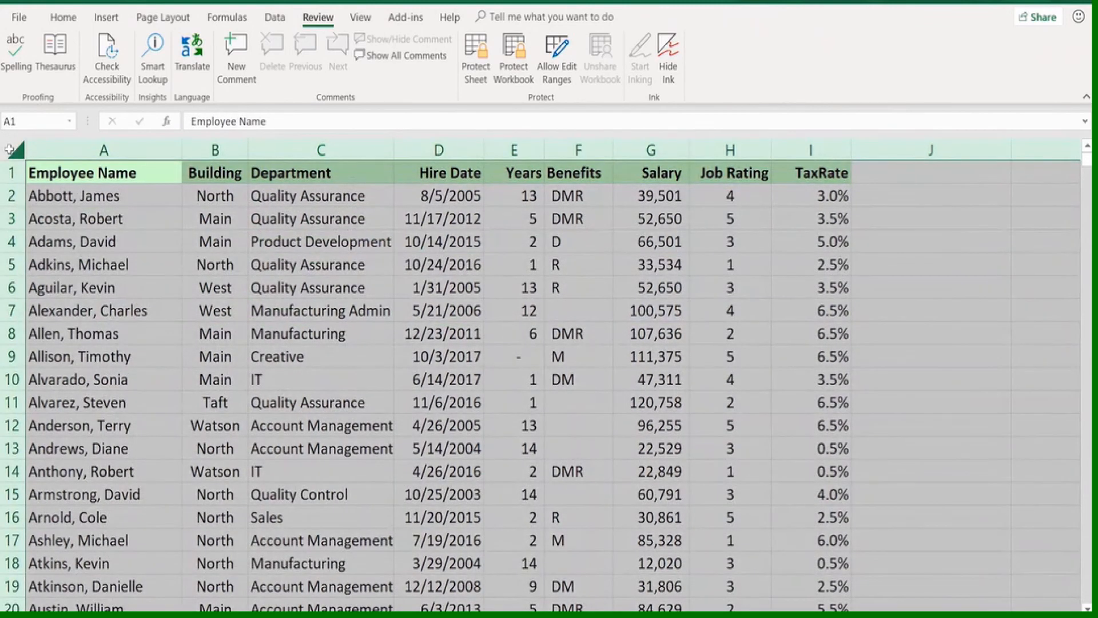
right_click(9, 150)
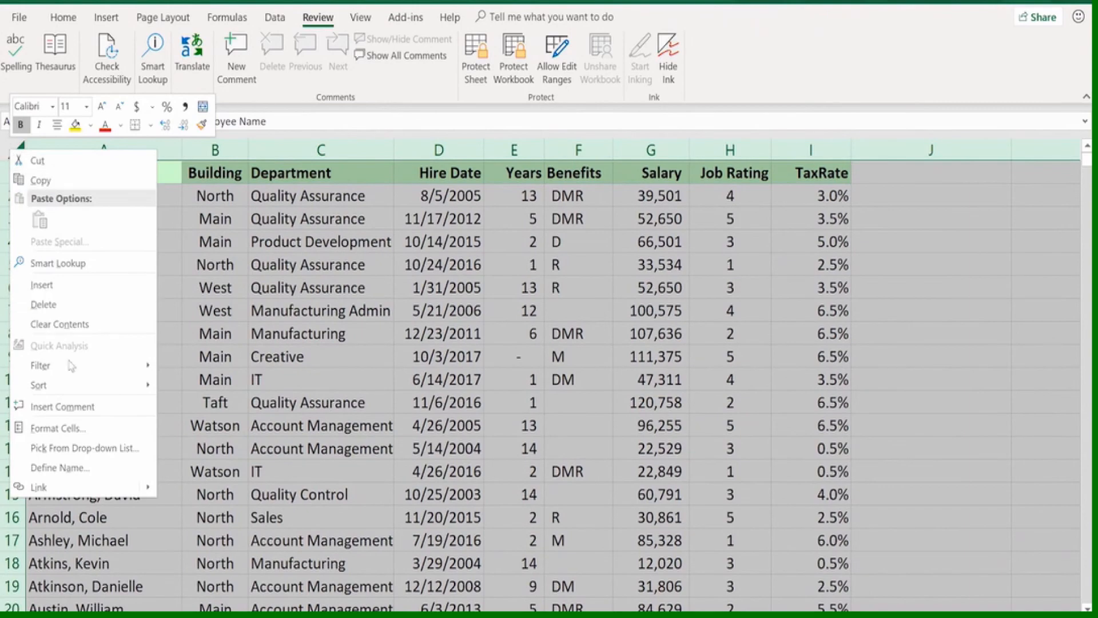
left_click(63, 428)
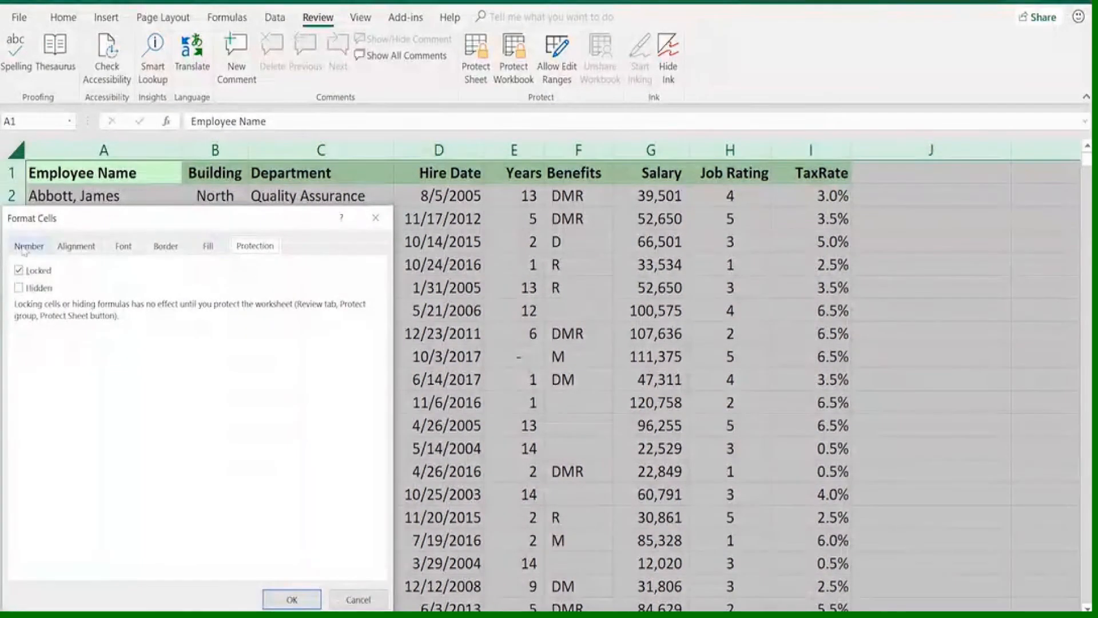
left_click(18, 271)
left_click(296, 599)
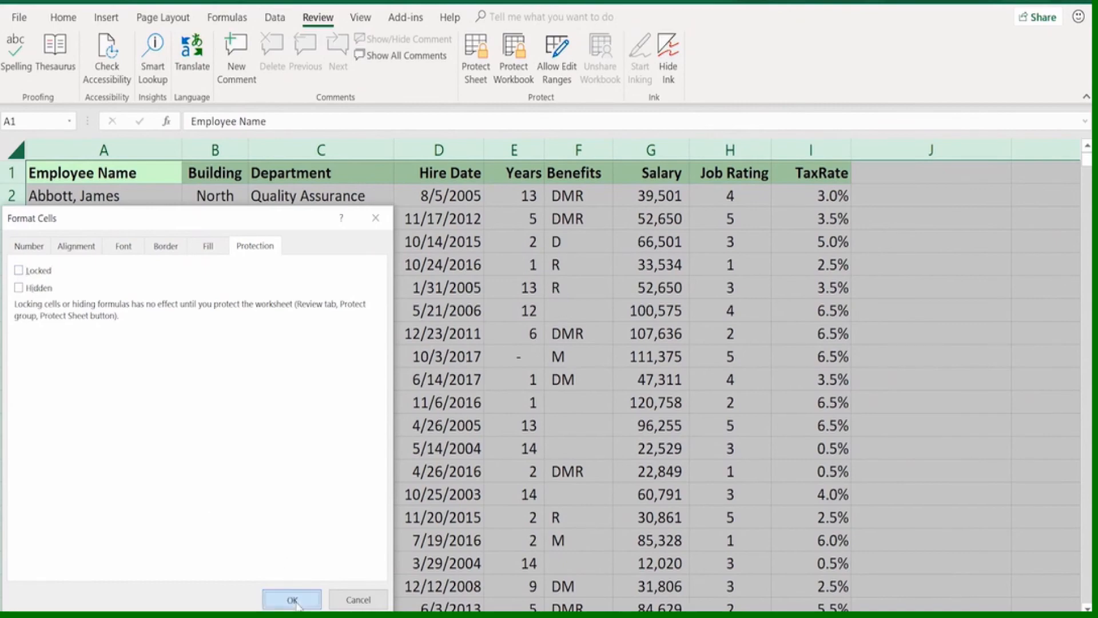
left_click(317, 394)
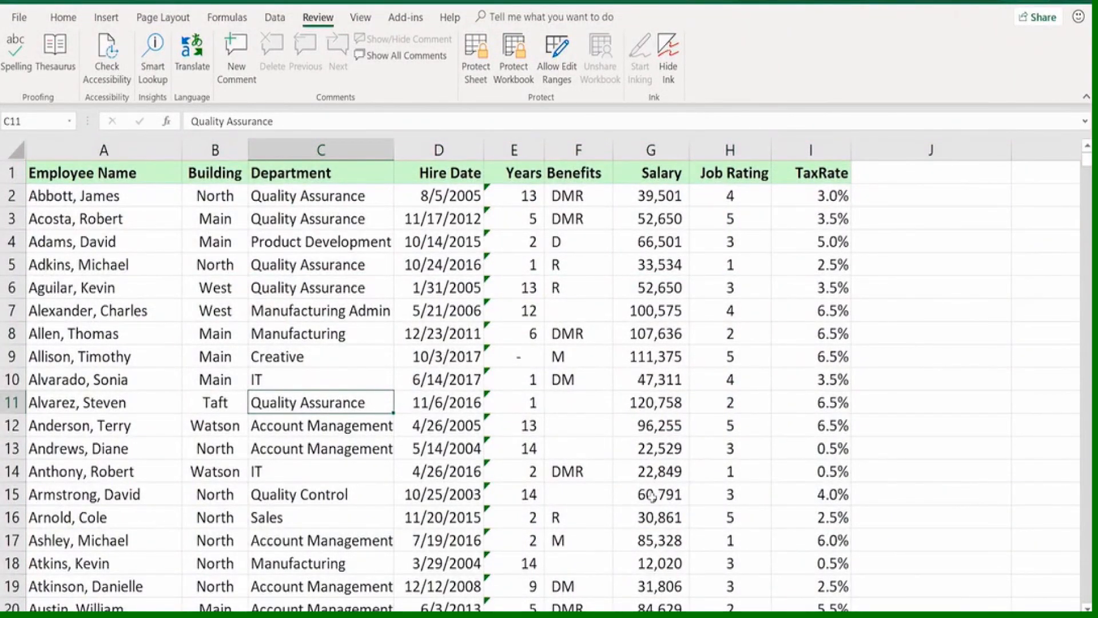
Inspect the formula in E2 and lock only the Years and Salary columns (E and G)
double_click(507, 195)
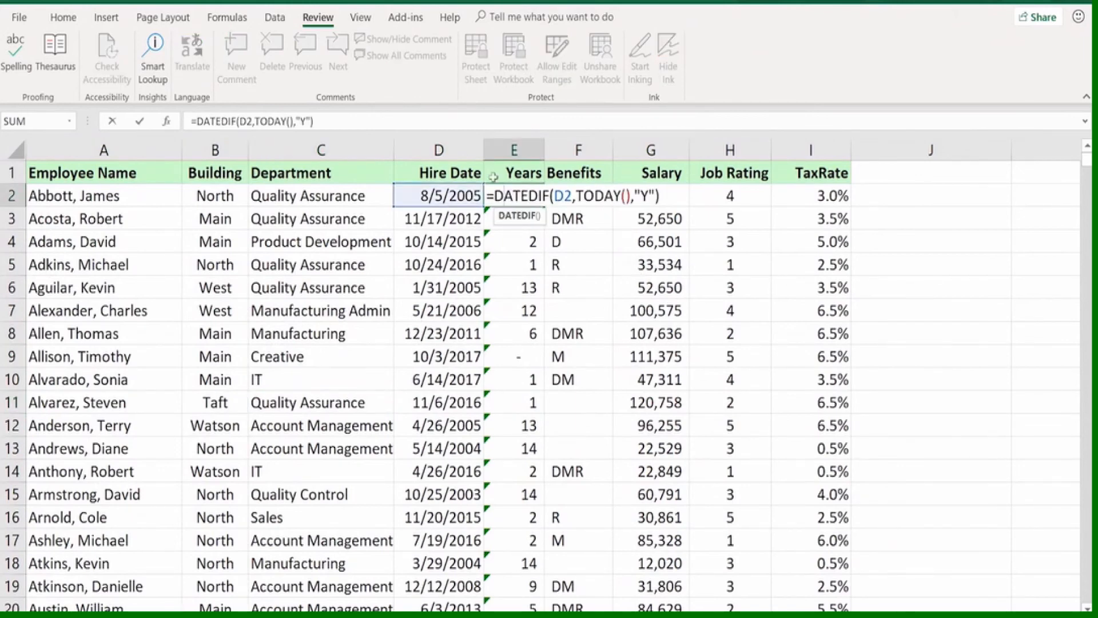
key("Escape")
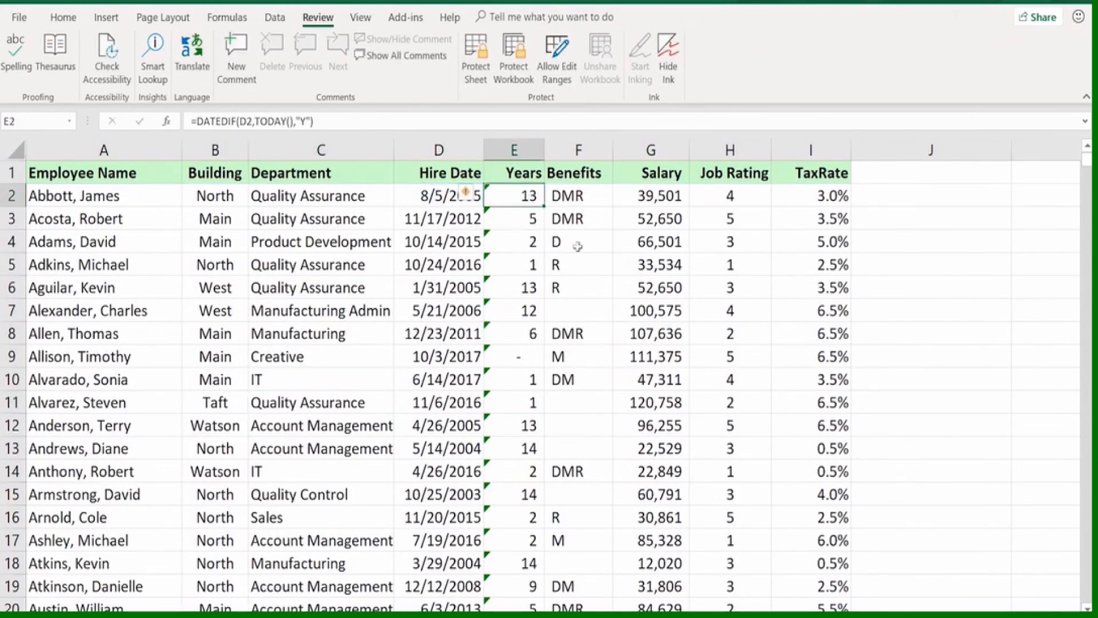
left_click(515, 150)
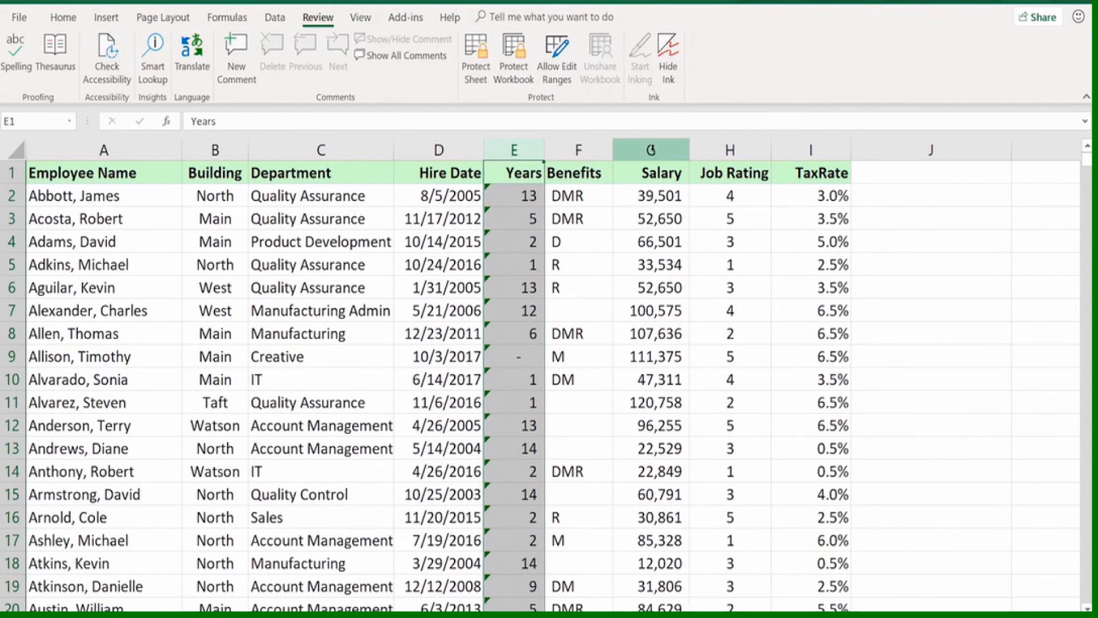
left_click(651, 149, "ctrl")
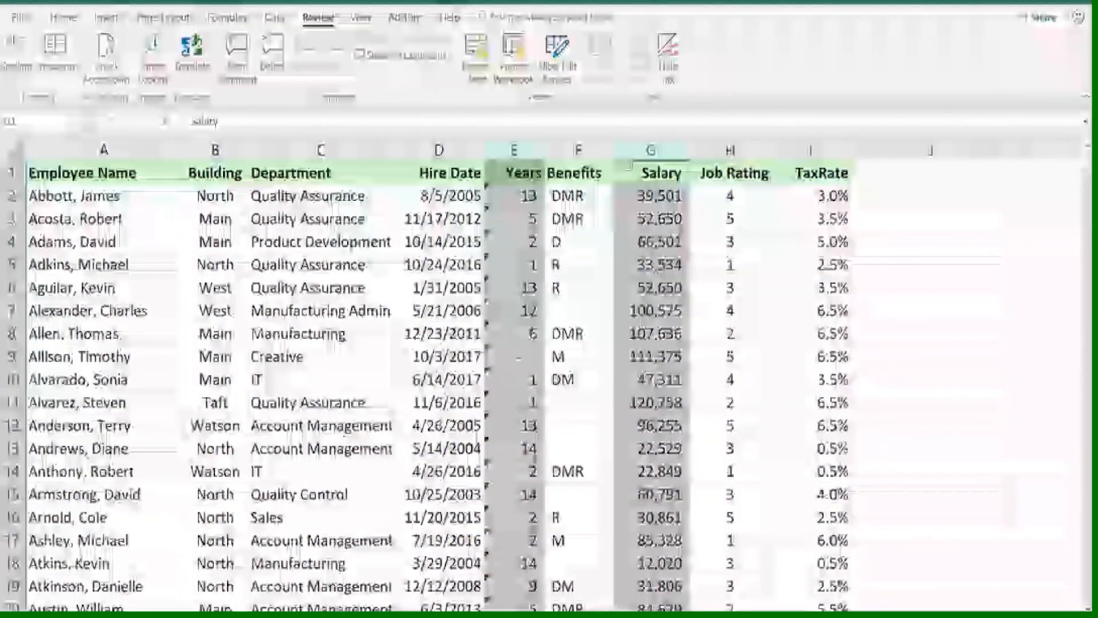
right_click(632, 149)
left_click(675, 329)
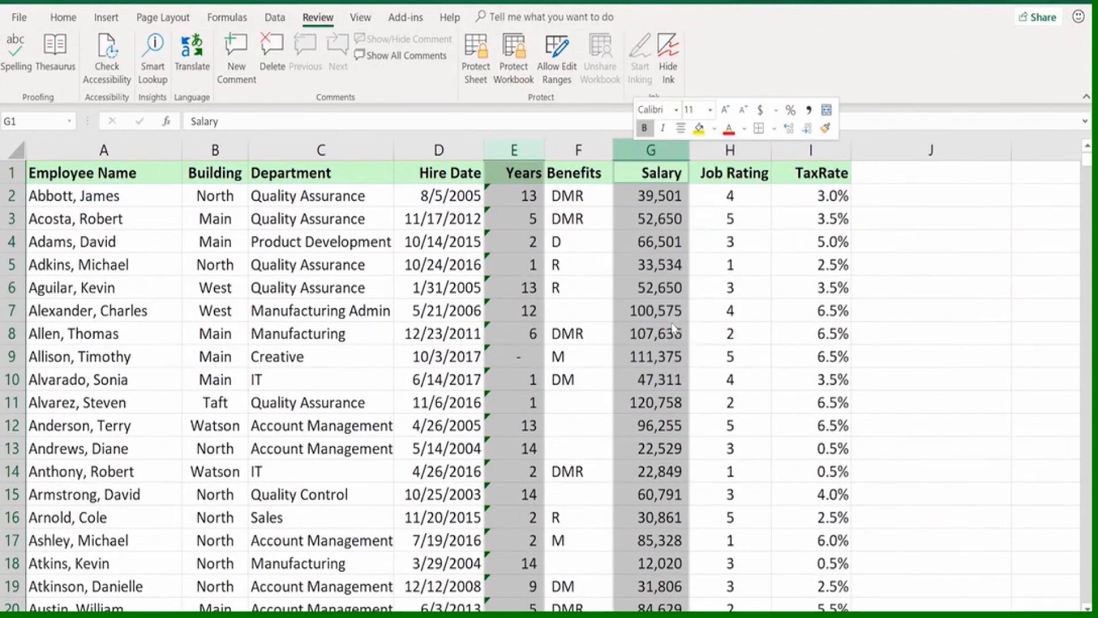
left_click(493, 170)
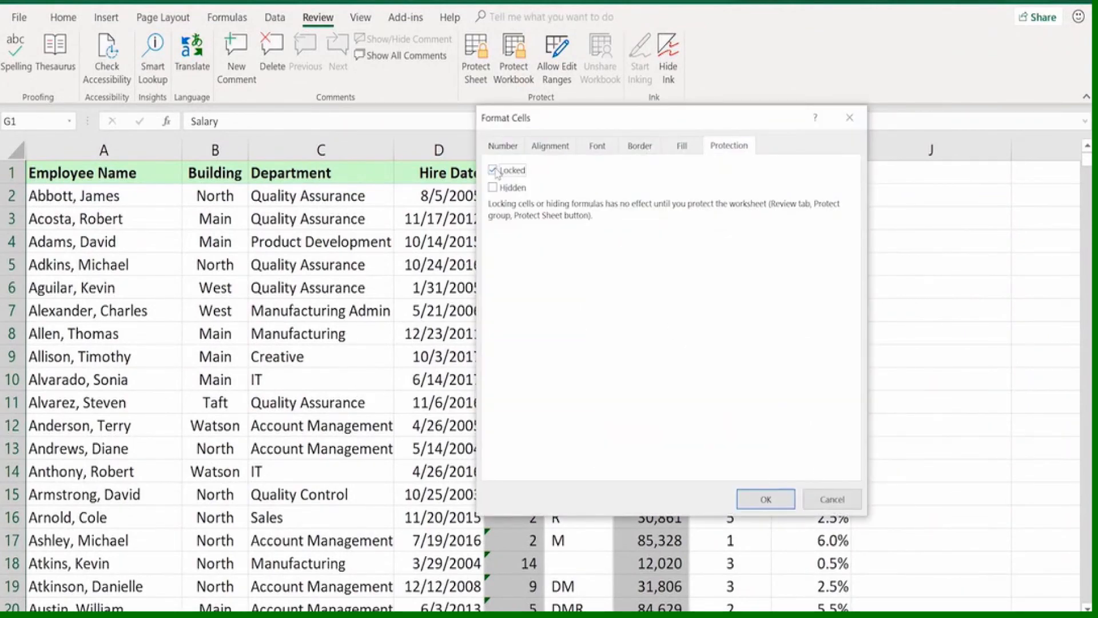
left_click(763, 497)
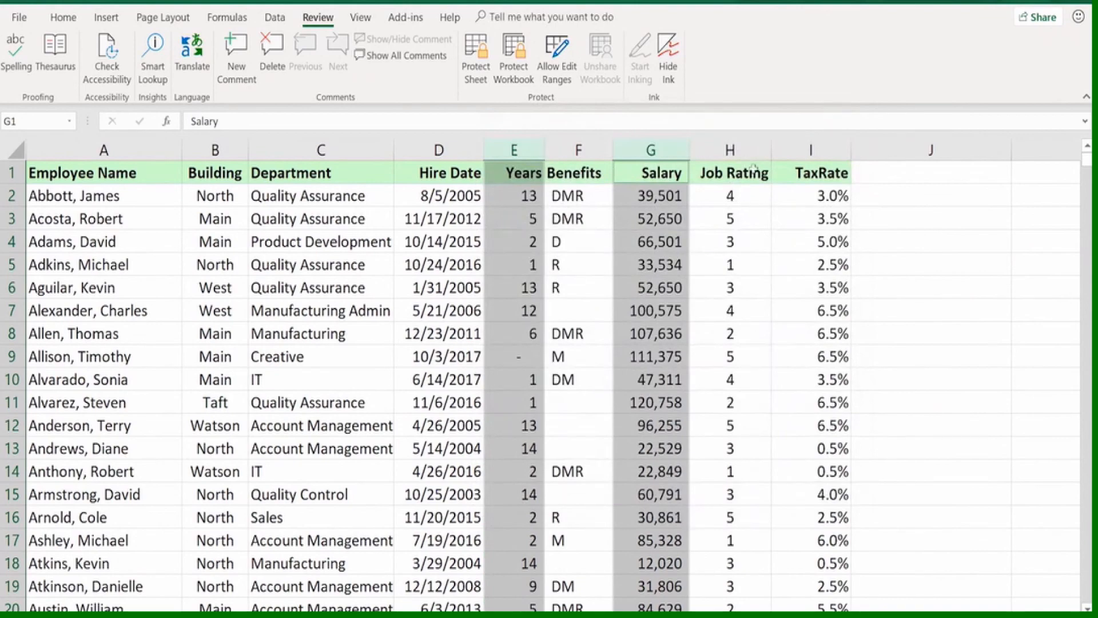
Hide the Job Rating column (H) of the employee table
left_click(738, 147)
right_click(738, 147)
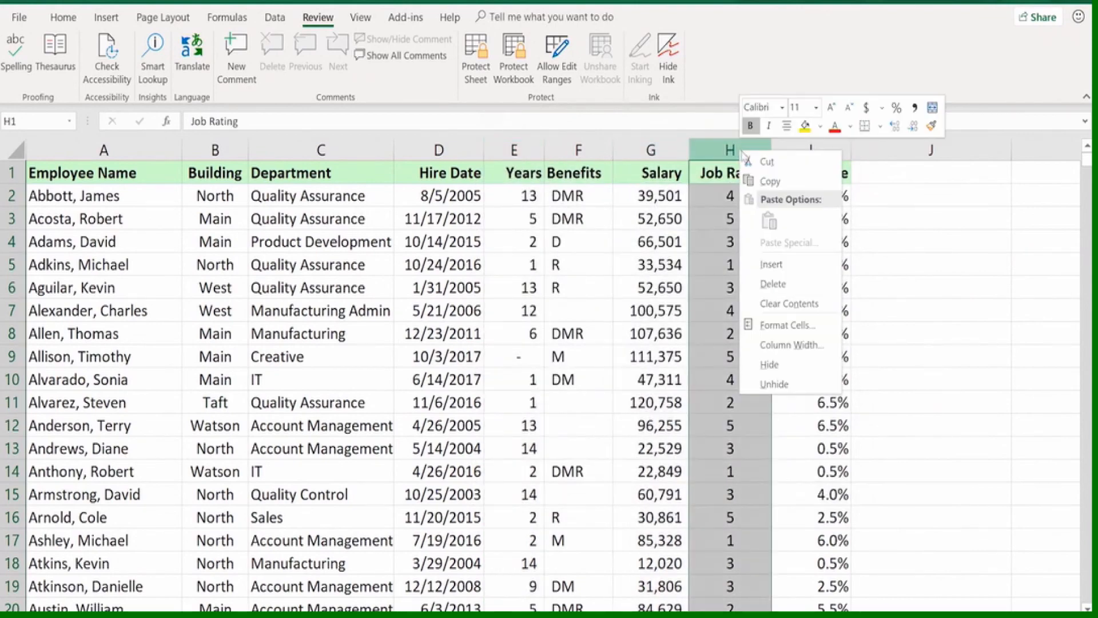
left_click(767, 360)
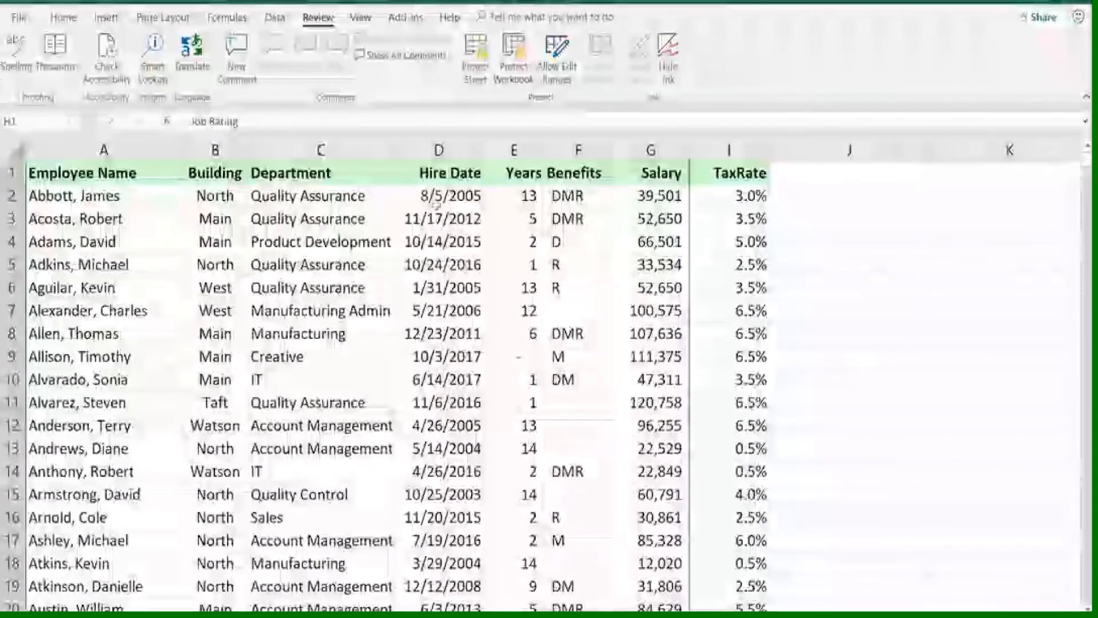
Protect the sheet and its locked cells with a confirmed password, allowing users only to select locked and unlocked cells
left_click(433, 192)
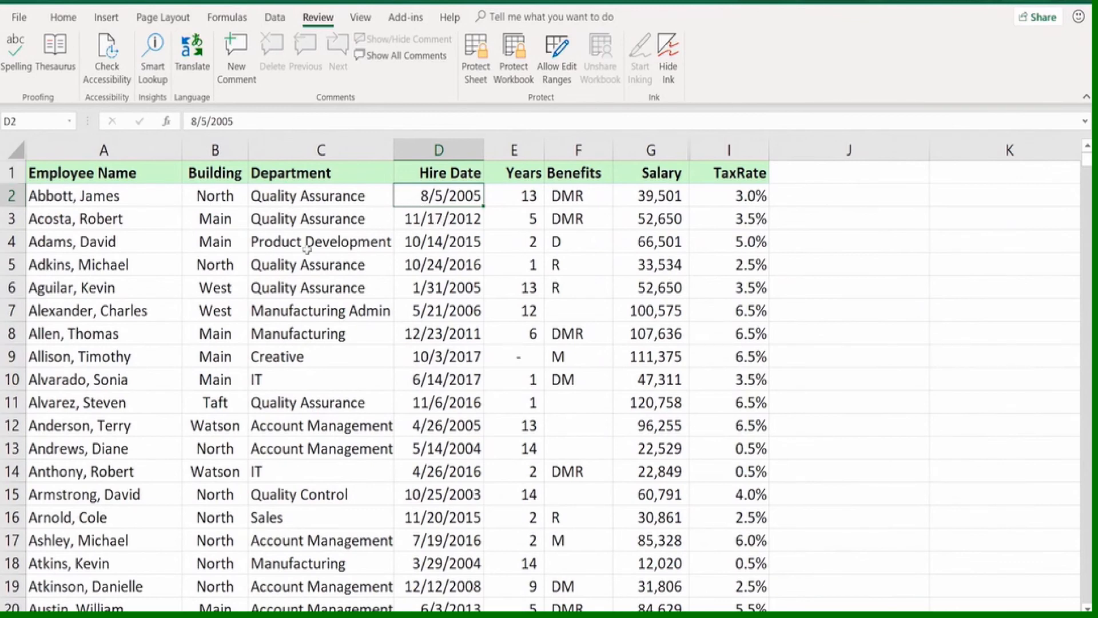
left_click(473, 53)
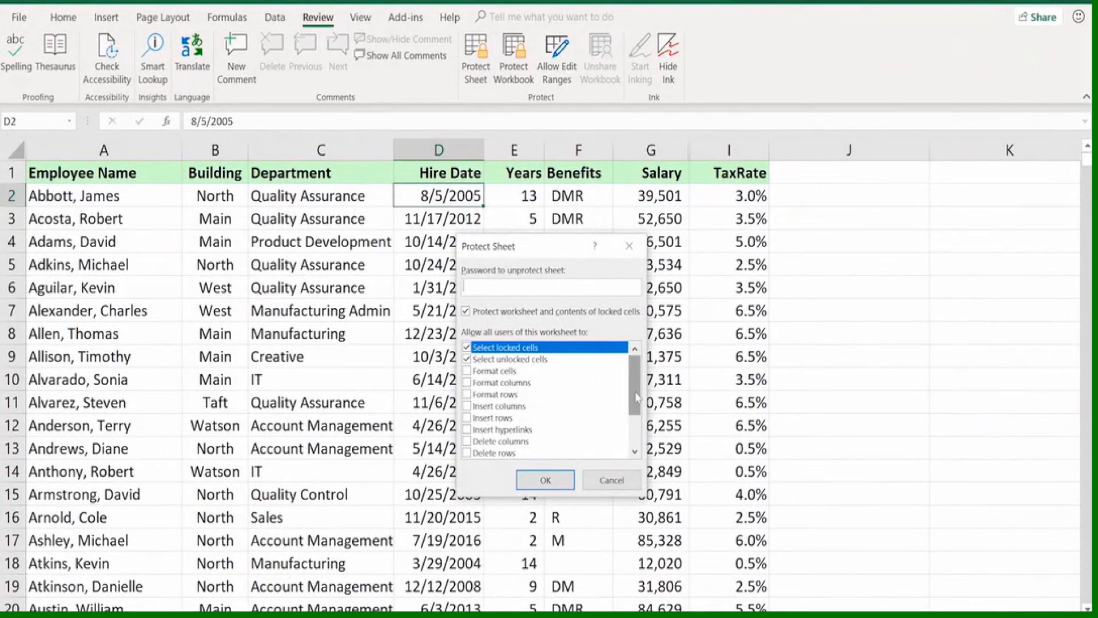
left_click_drag(637, 398, 627, 372)
left_click(545, 480)
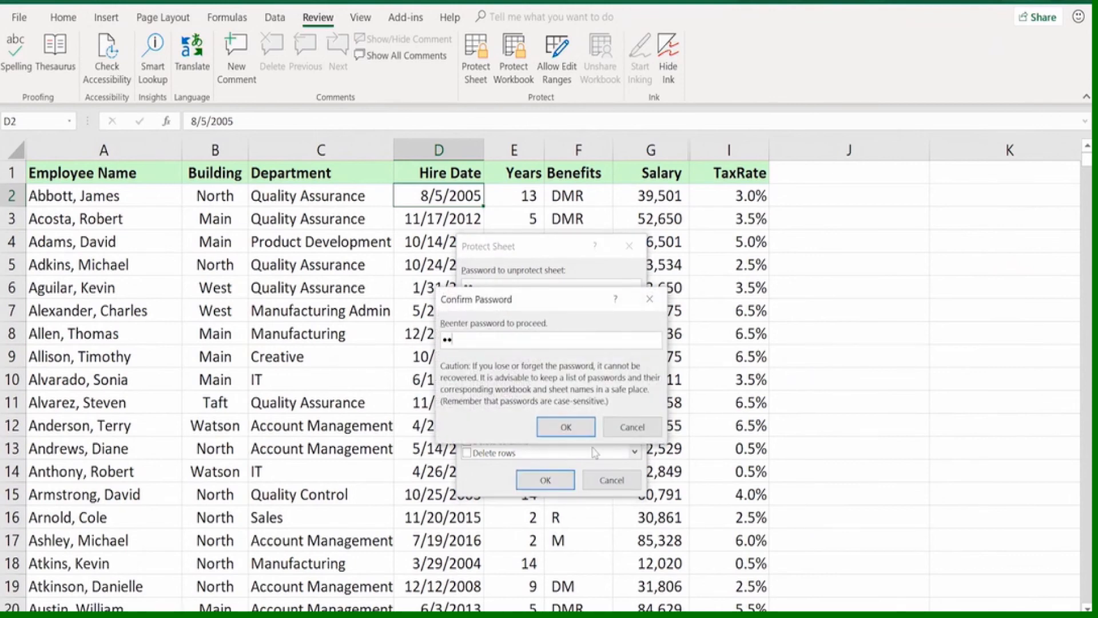
key("Return")
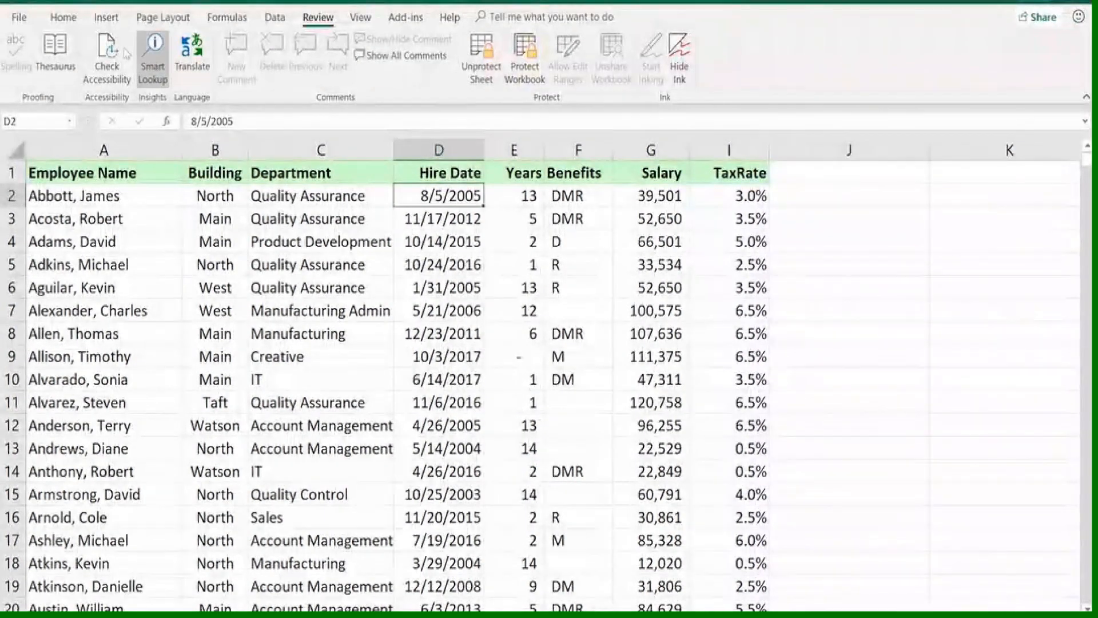
Test the sheet protection by trying to edit the locked Years formula in E2
left_click(63, 19)
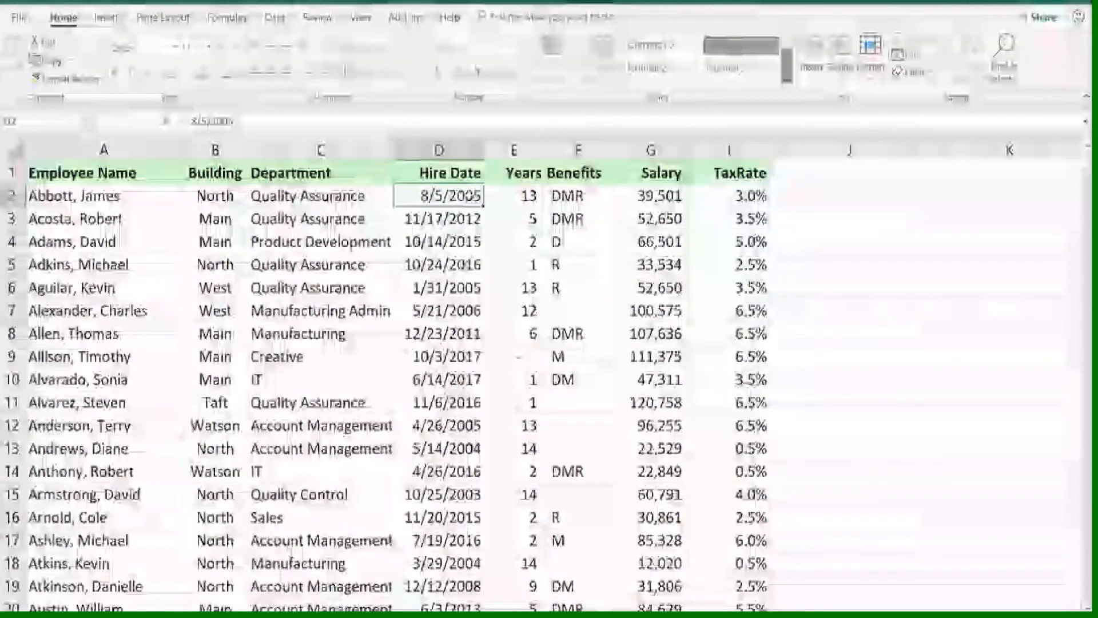
left_click(513, 191)
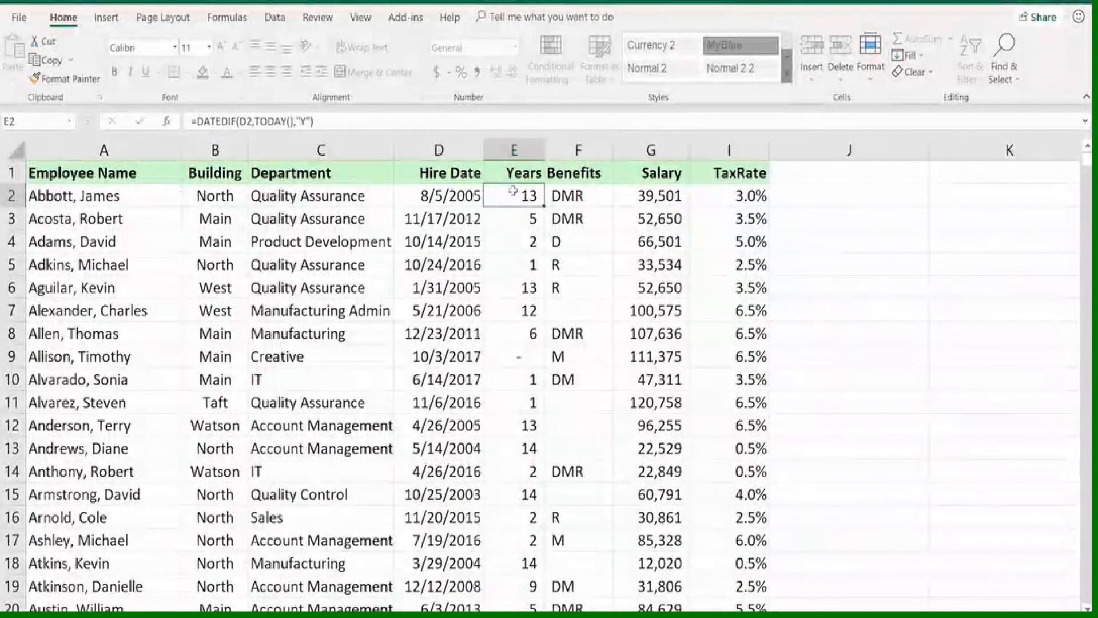
left_click(465, 195)
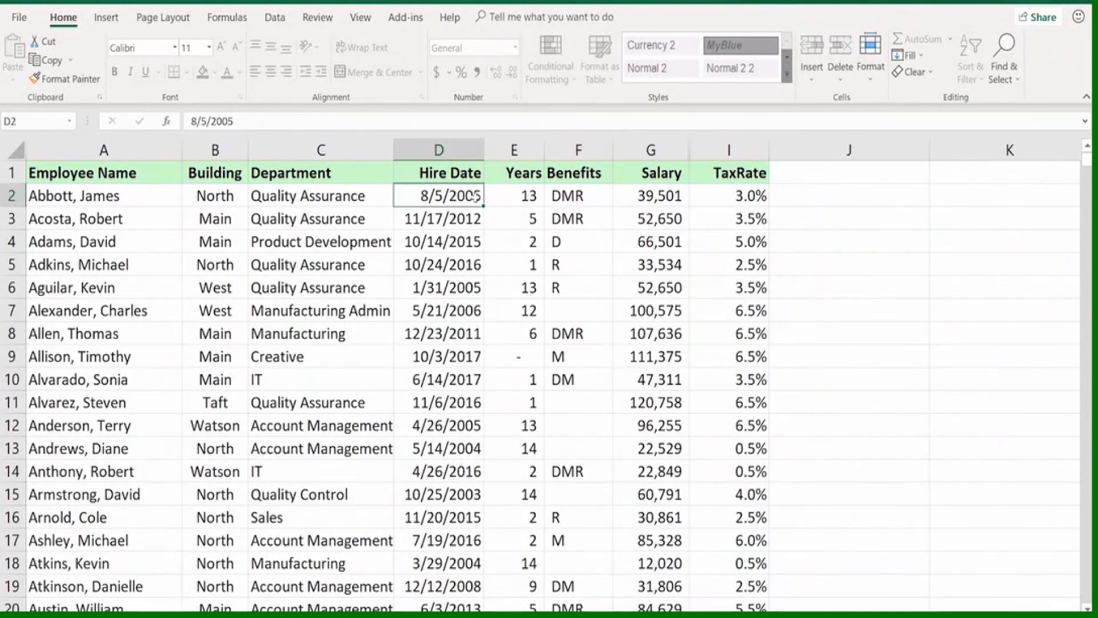
left_click(499, 192)
double_click(498, 196)
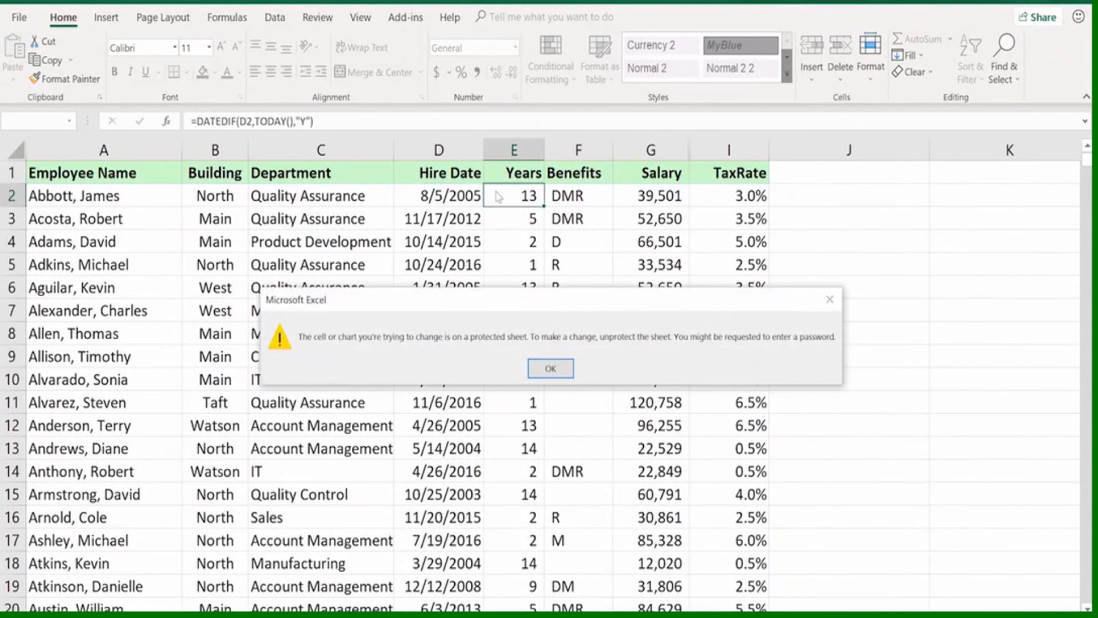
left_click(548, 367)
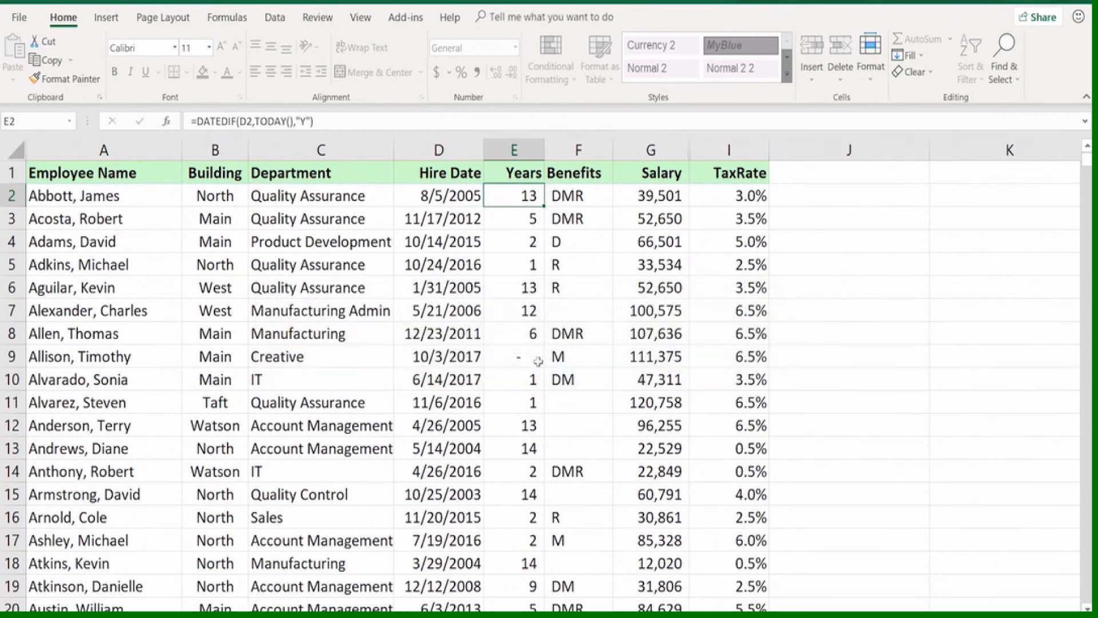
Change the hire date in the unlocked cell D2 to 8/5/2004
left_click(473, 189)
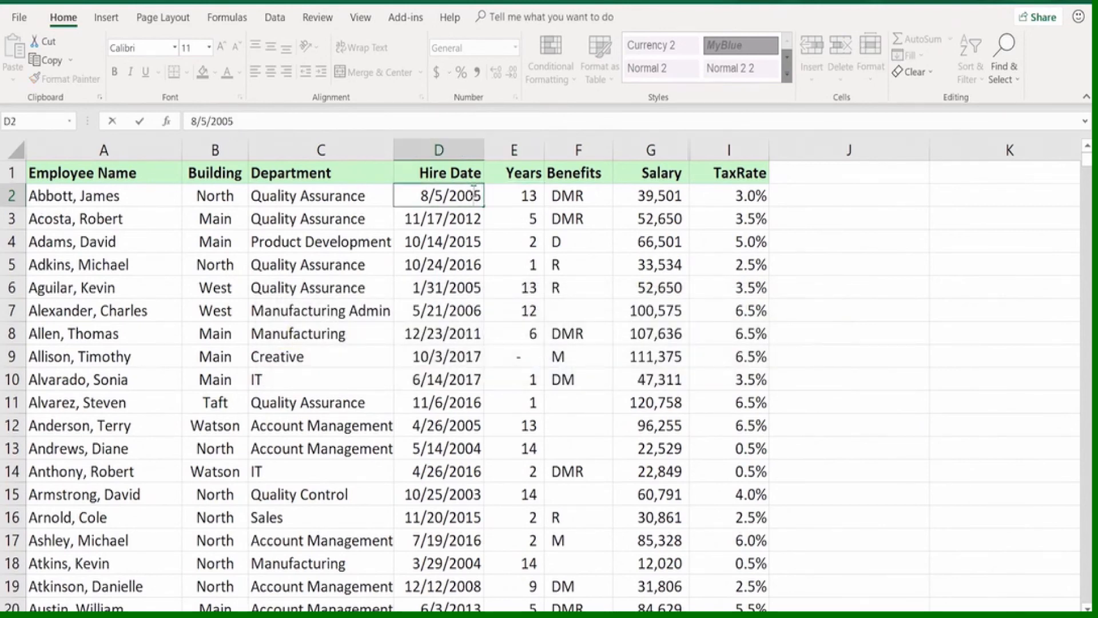
double_click(481, 194)
key("BackSpace")
type("4")
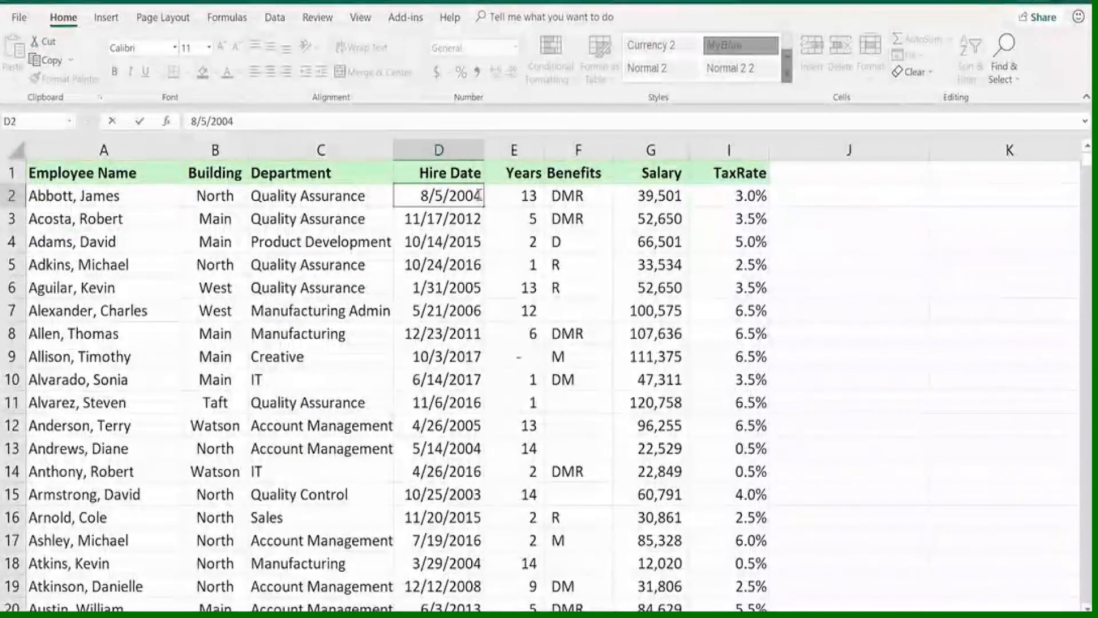
key("Return")
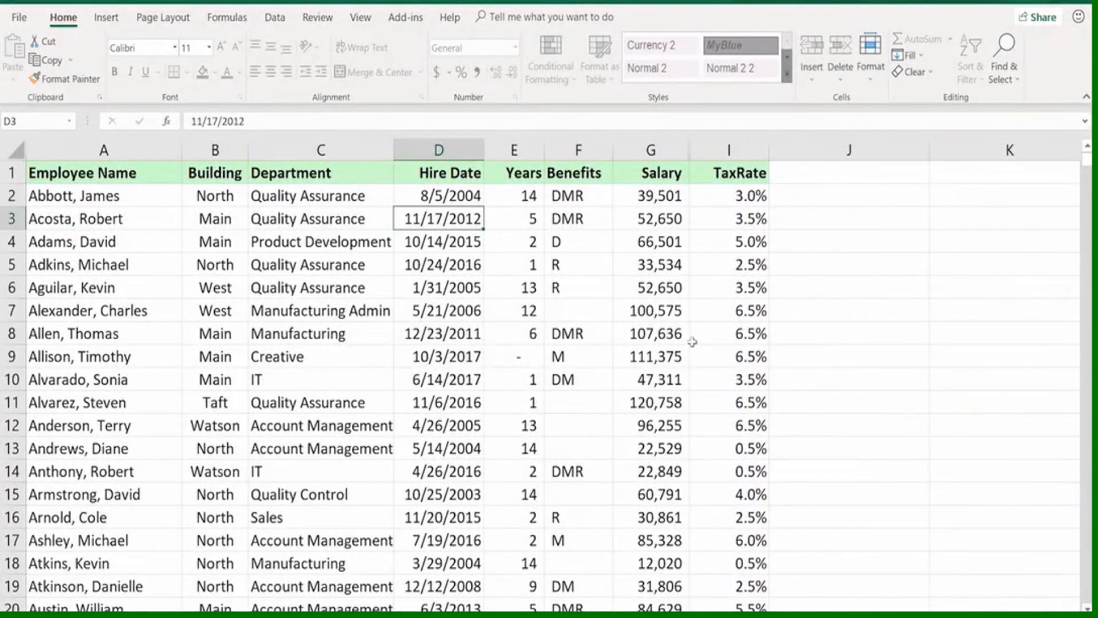
Test the sheet protection by trying to clear the locked Salary value in G2
left_click(658, 198)
key("Delete")
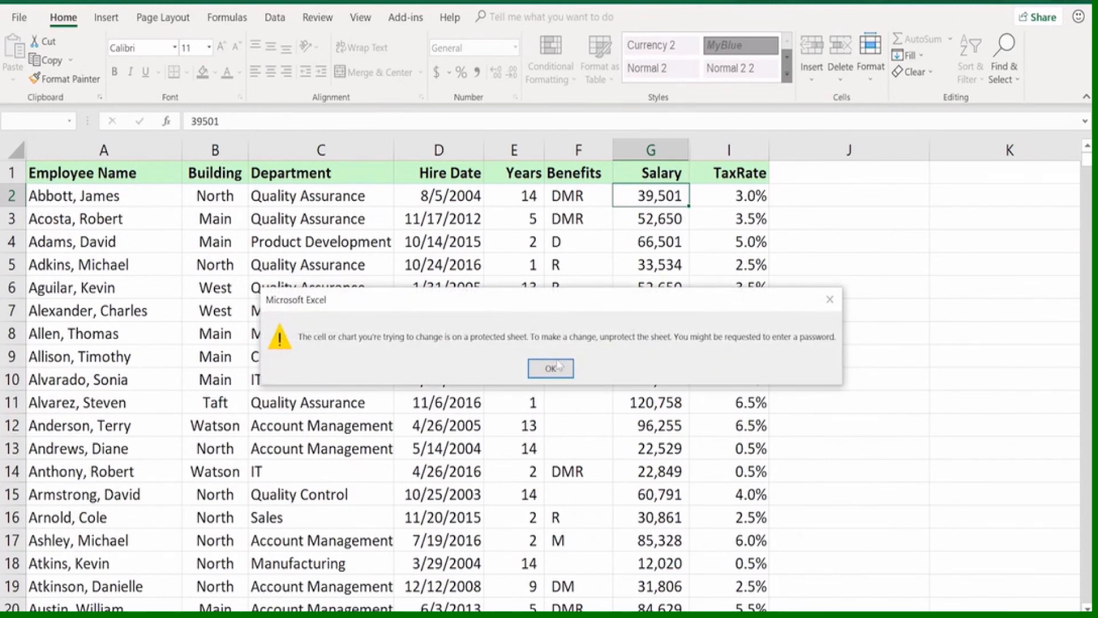
left_click(552, 369)
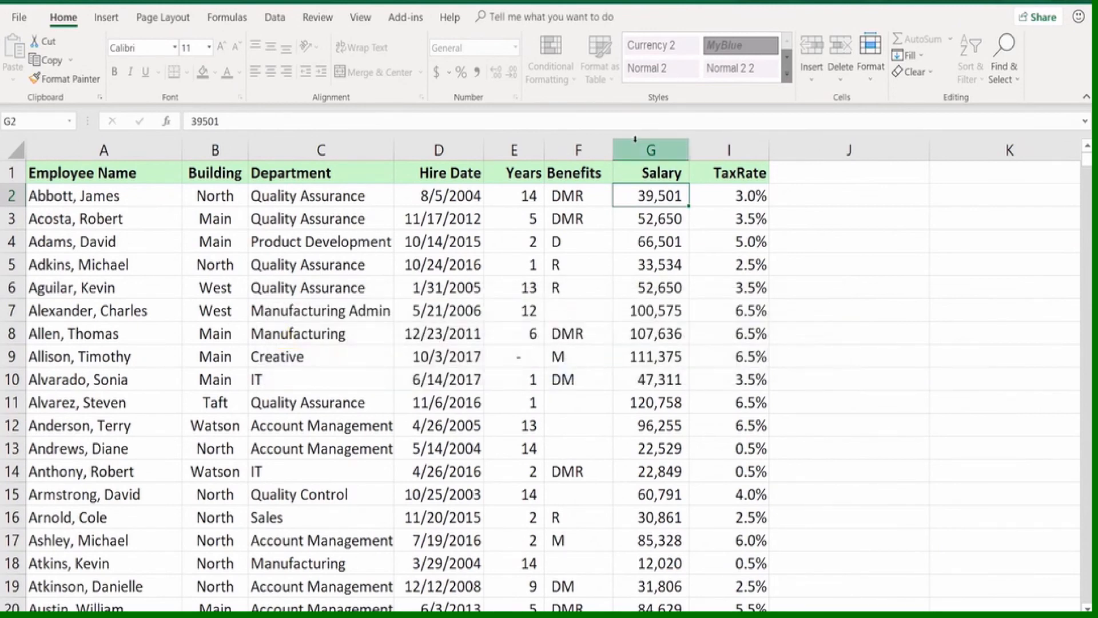
Check whether the hidden column between G and I can be unhidden while the sheet is protected
left_click_drag(640, 149, 715, 151)
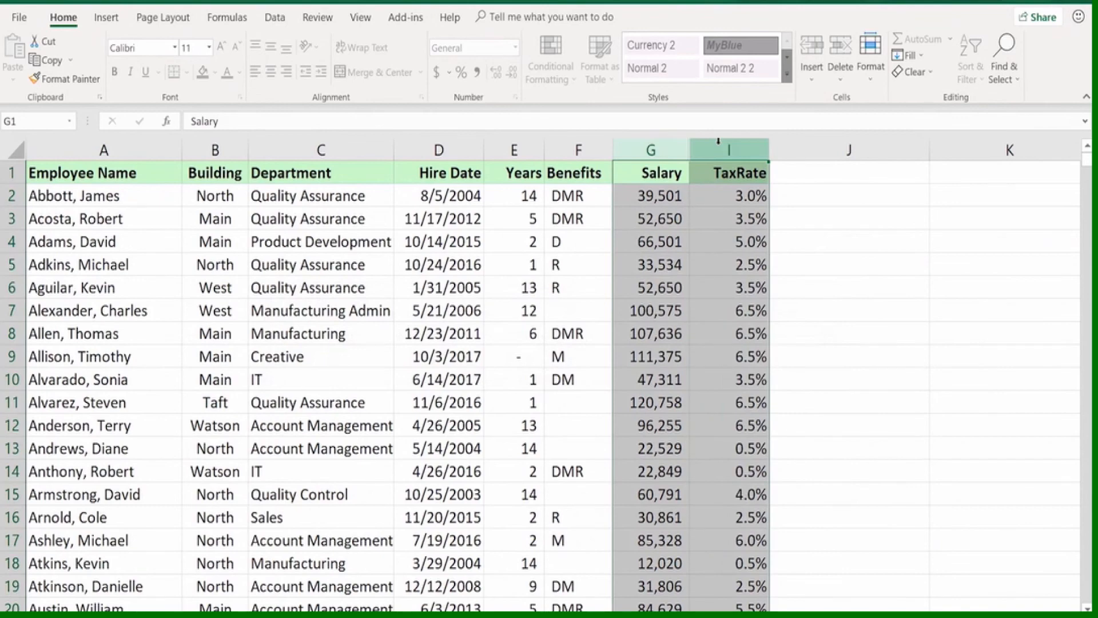
right_click(720, 145)
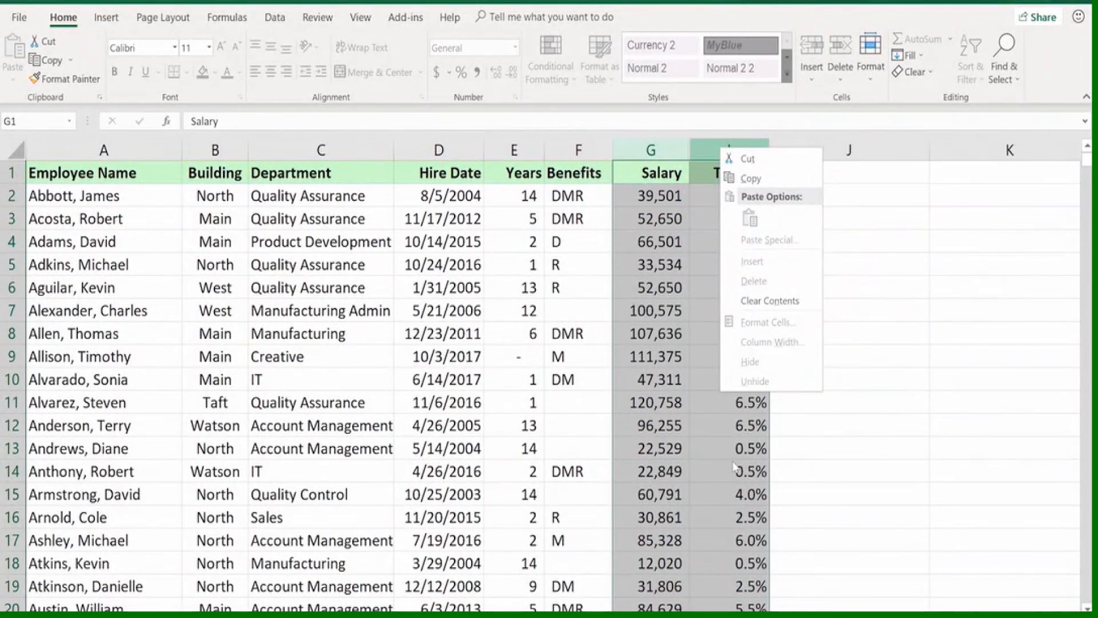
key("Escape")
left_click(741, 224)
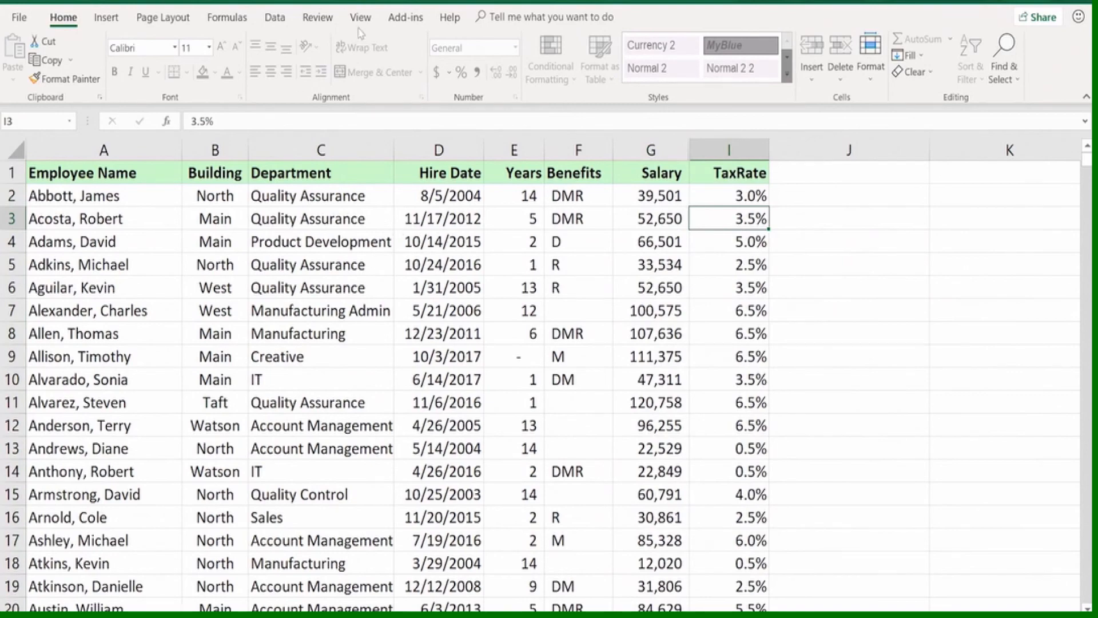
Unprotect the employee sheet by entering the sheet password
left_click(318, 17)
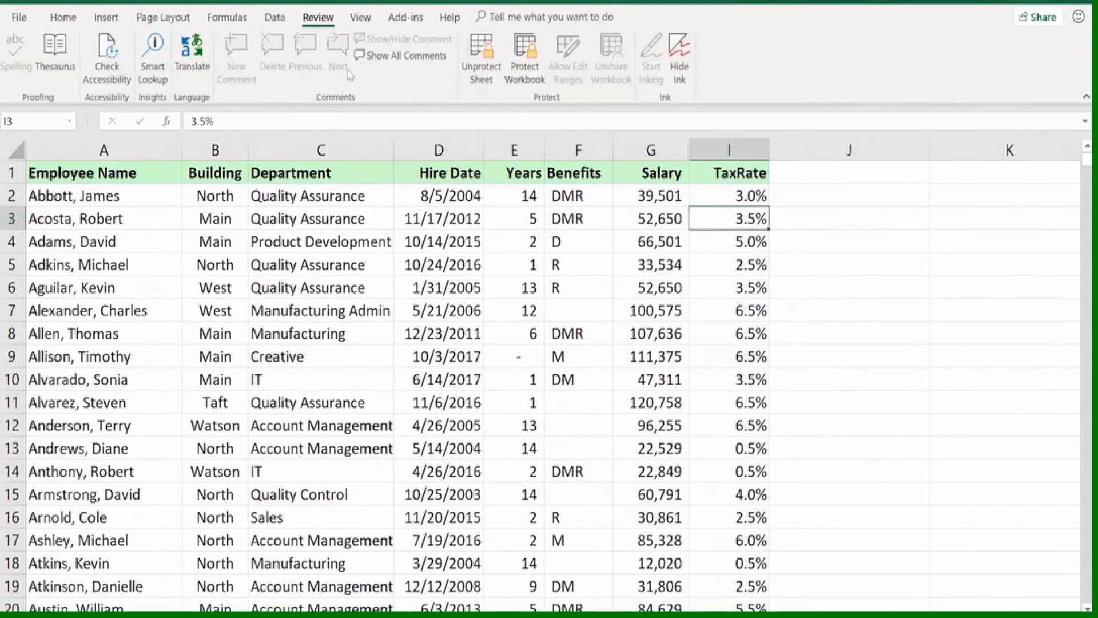
left_click(482, 57)
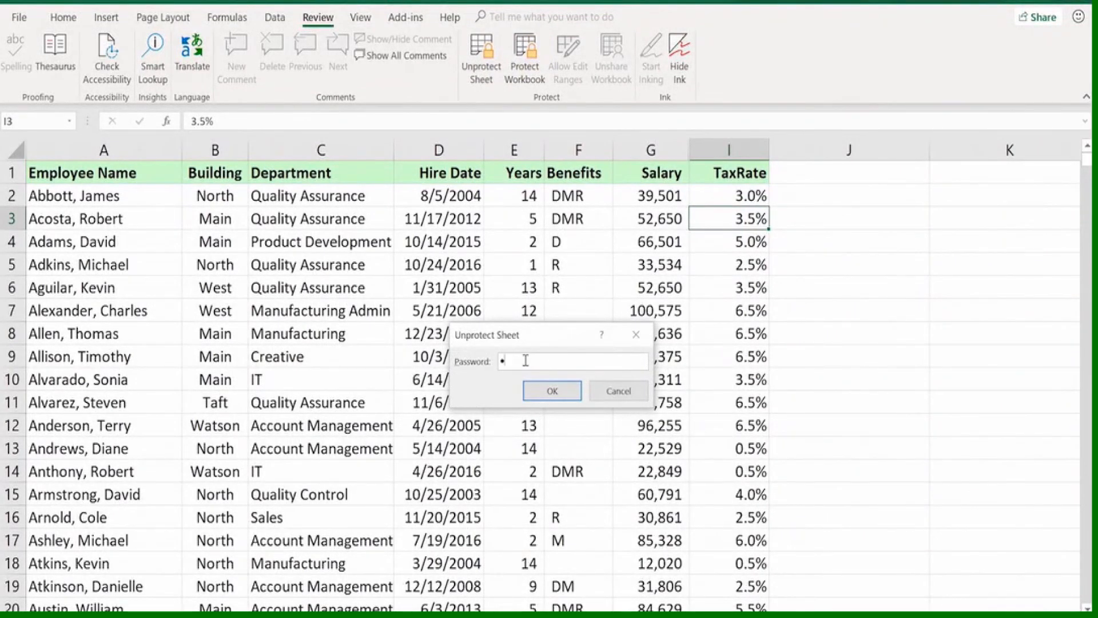
key("Return")
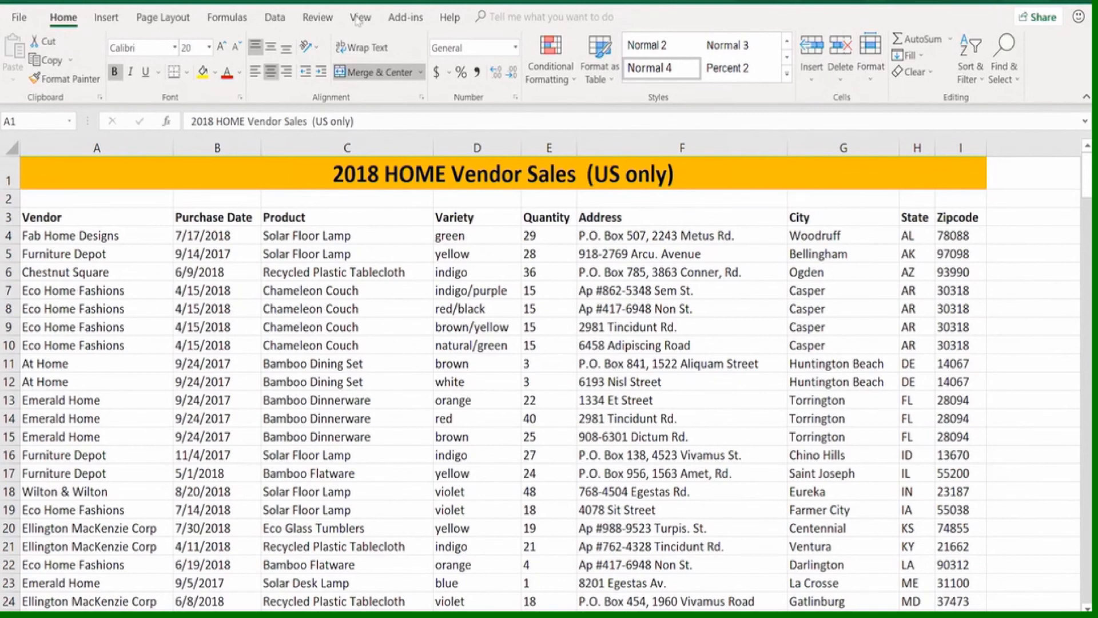
Add the Share Workbook (Legacy) command, found among the commands not in the ribbon, to the Quick Access Toolbar
left_click(319, 17)
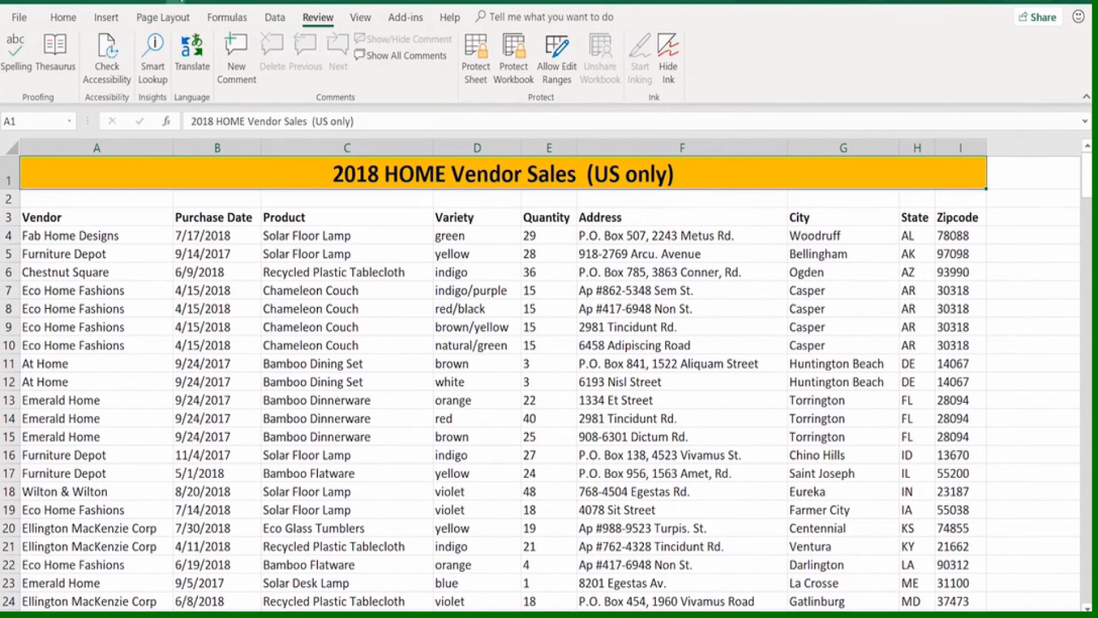
left_click(175, 2)
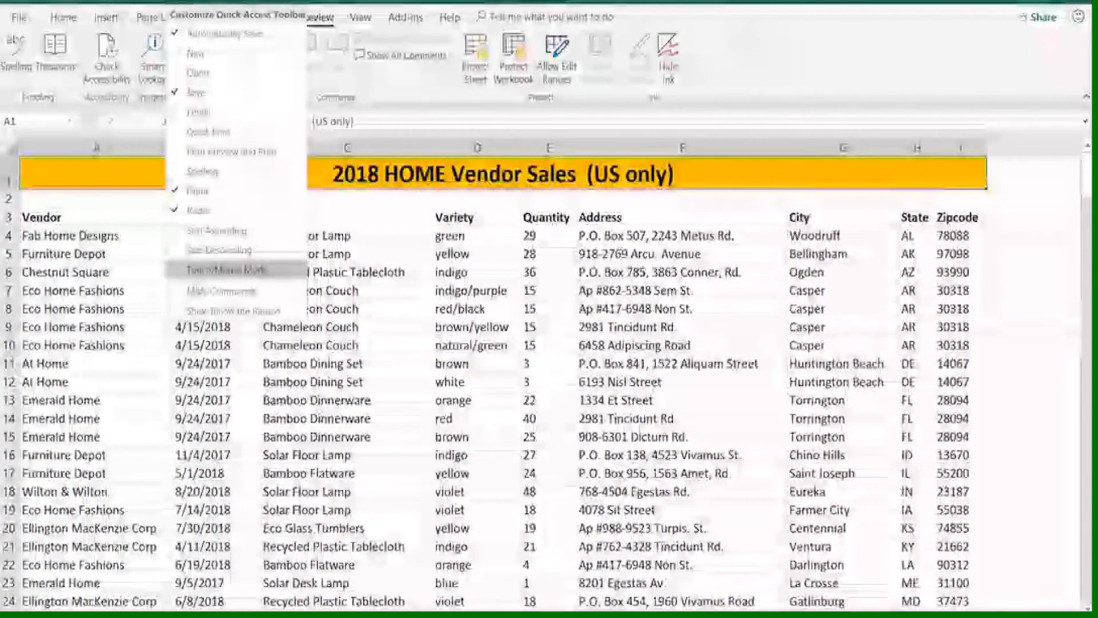
left_click(204, 286)
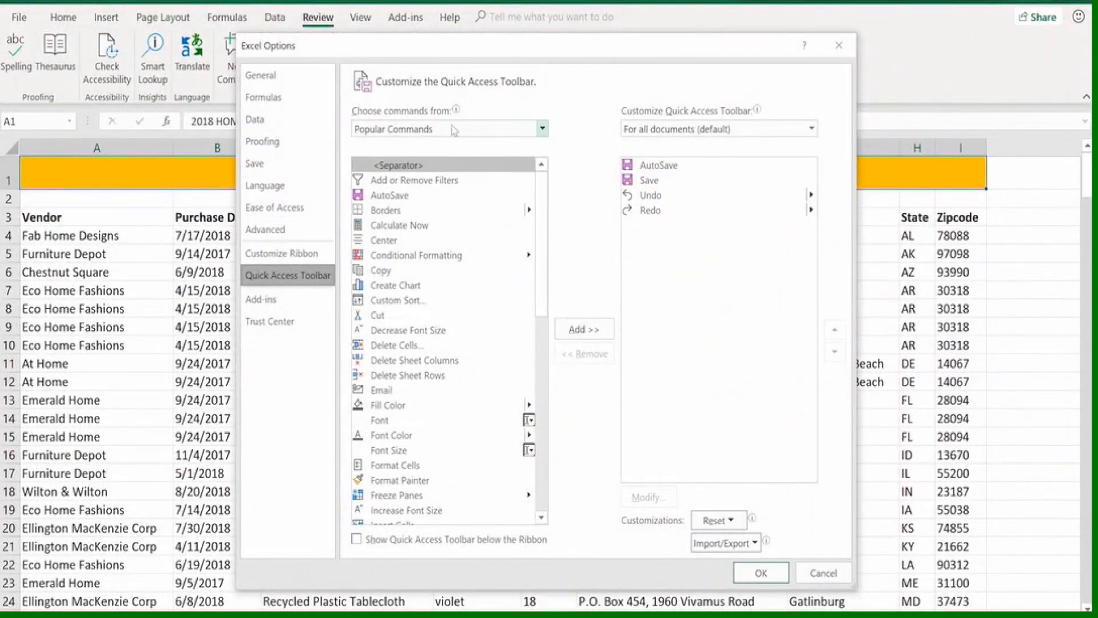
left_click(537, 129)
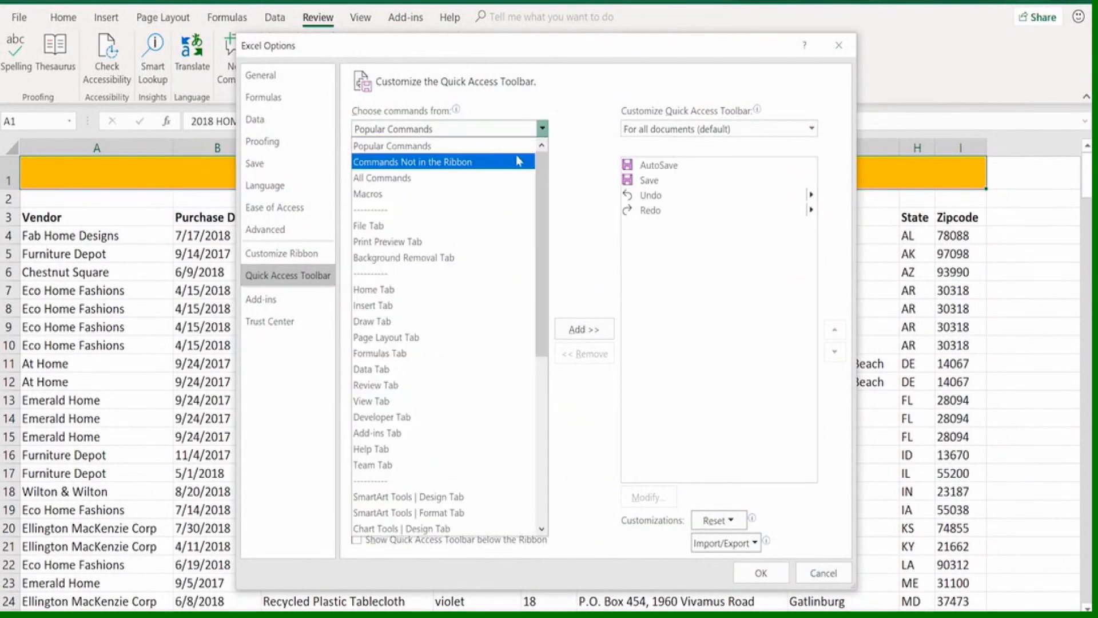
left_click(453, 162)
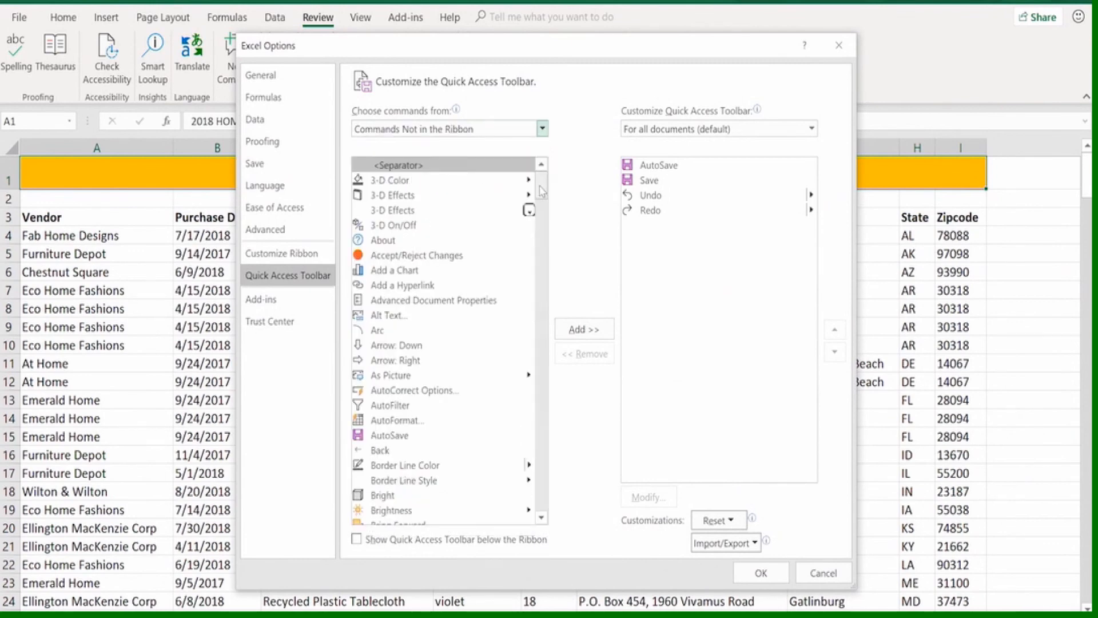
left_click_drag(541, 181, 542, 444)
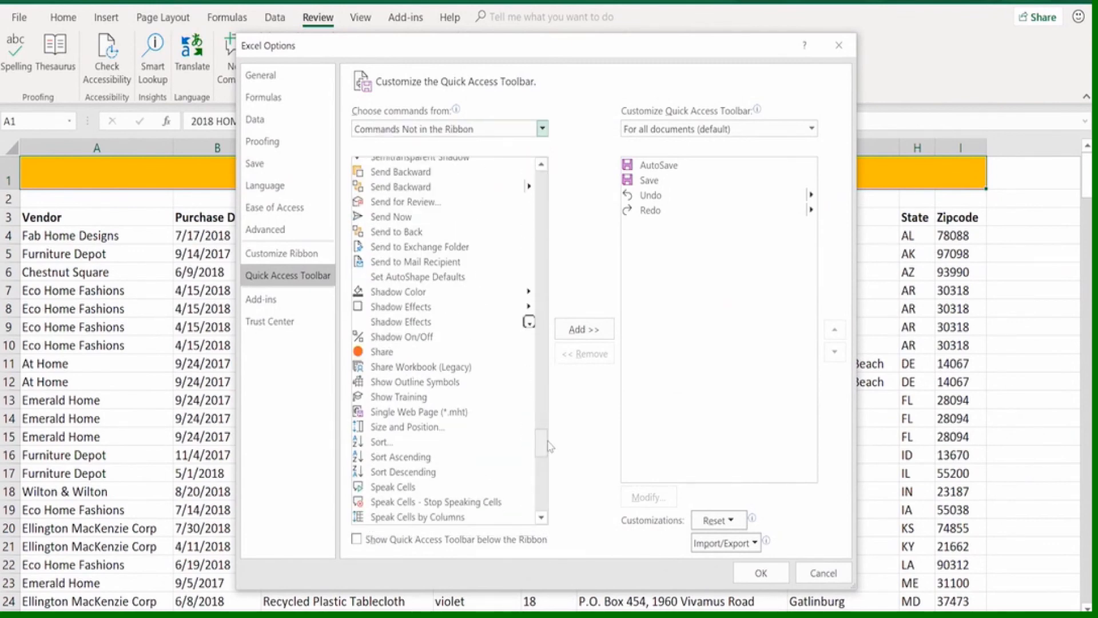
left_click(426, 367)
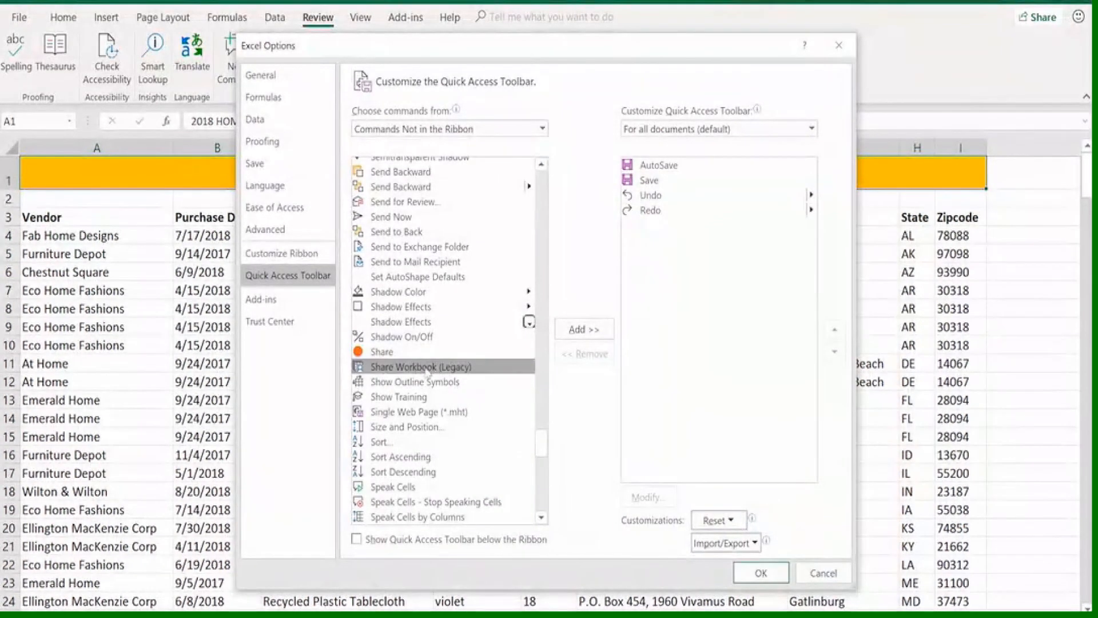
left_click(583, 330)
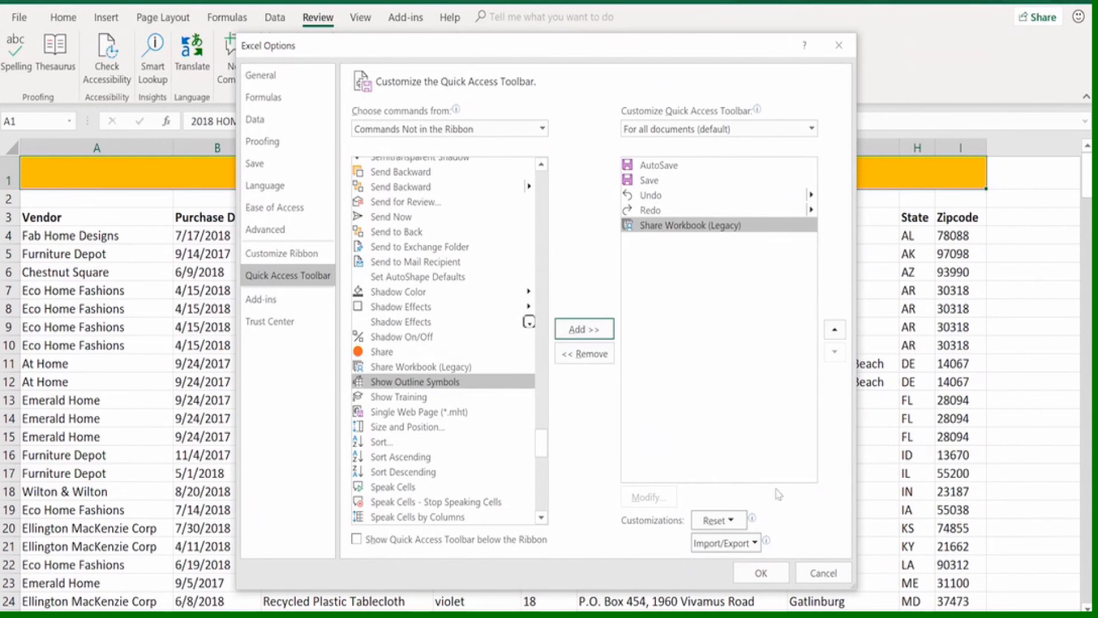
left_click(761, 573)
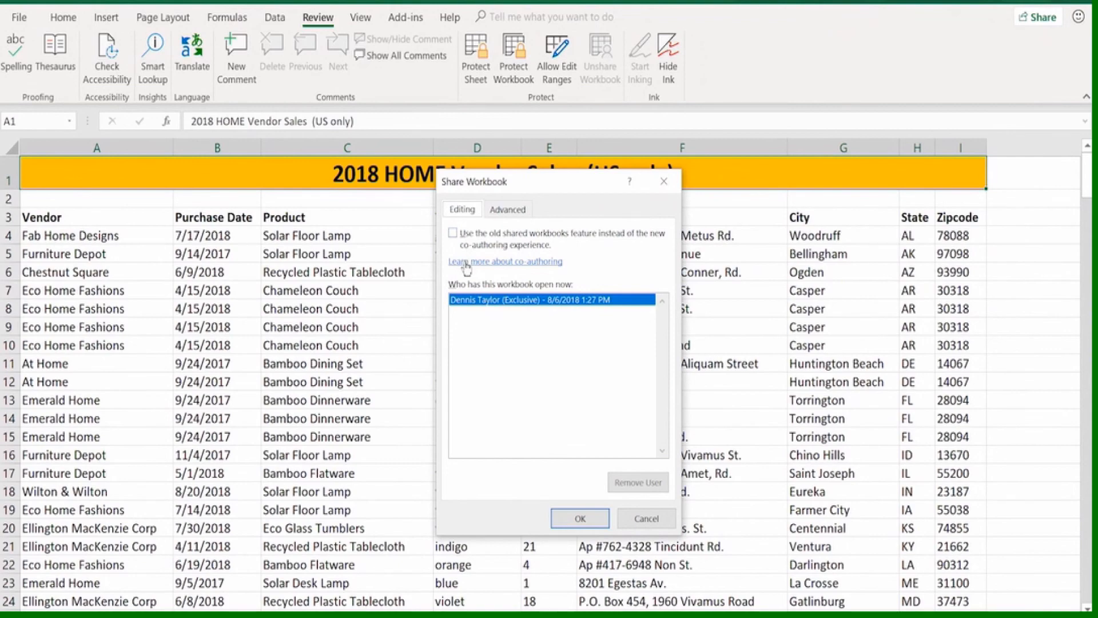
View the co-authoring help article linked from the Share Workbook settings, and close it
left_click(526, 262)
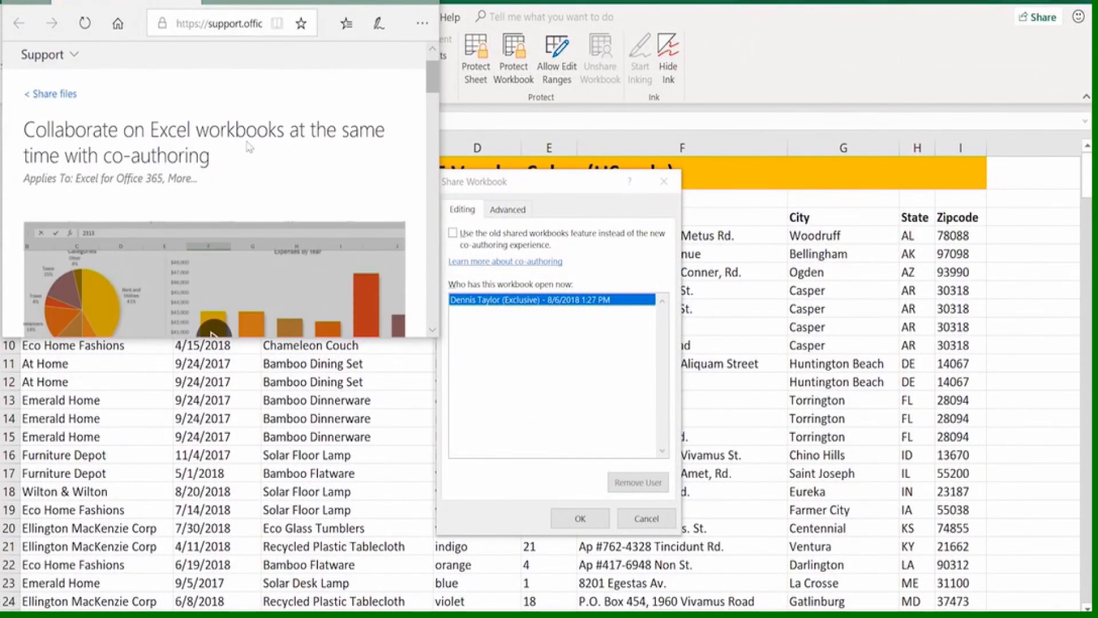
scroll(260, 141, "down", 2)
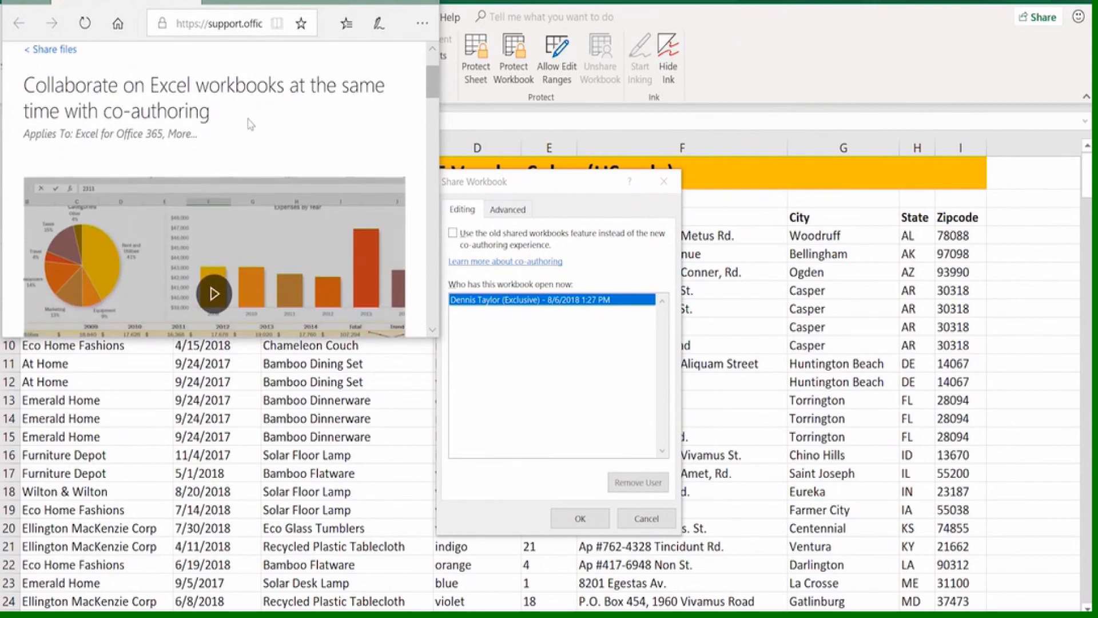
scroll(230, 121, "up", 1)
scroll(230, 121, "up", 1)
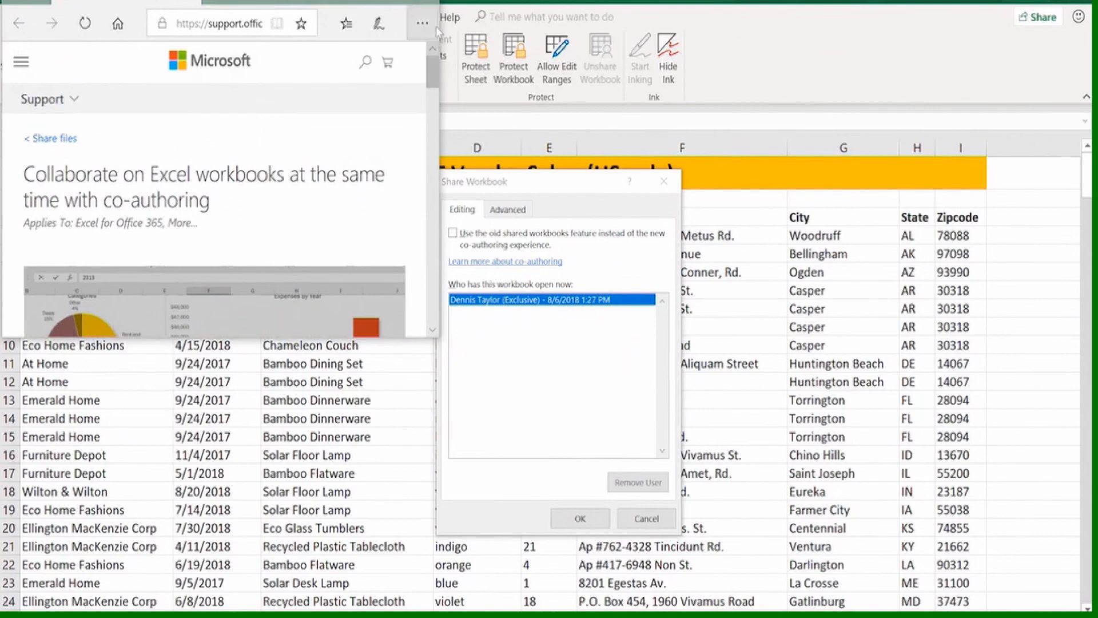
left_click(425, 1)
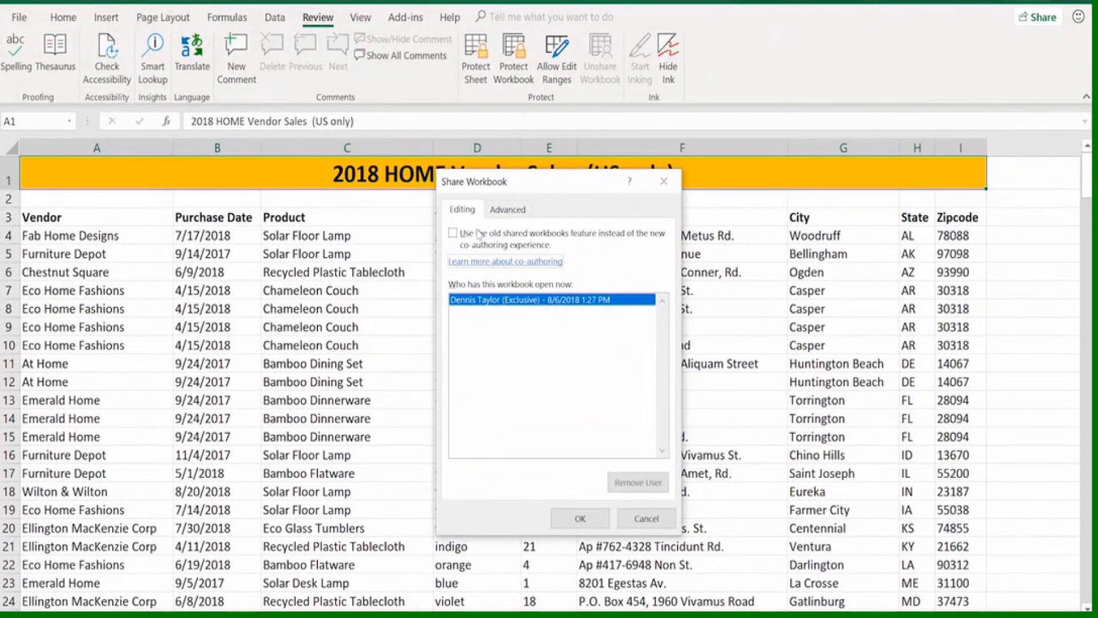
Enable the old shared workbooks feature, keeping the advanced sharing options as they are, and accept saving the workbook
left_click(456, 235)
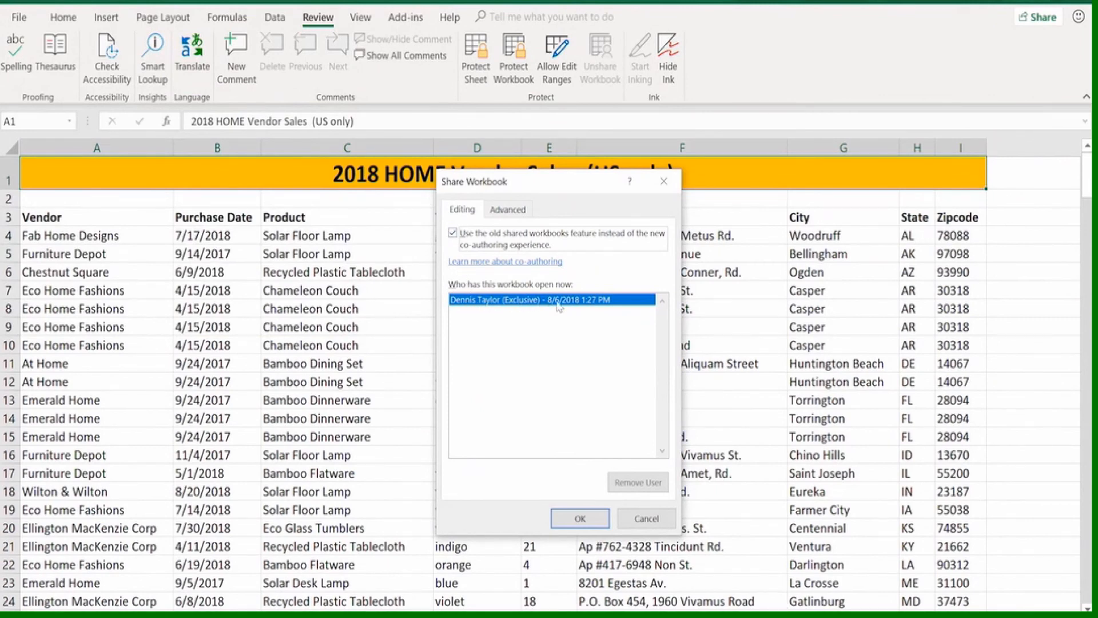
left_click(508, 213)
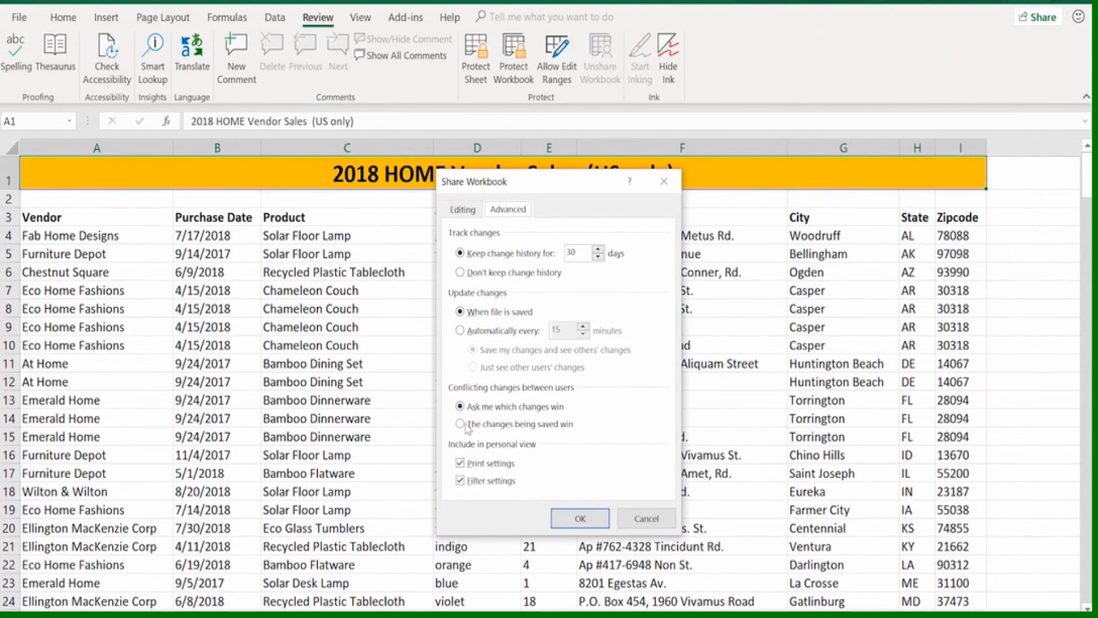
left_click(579, 521)
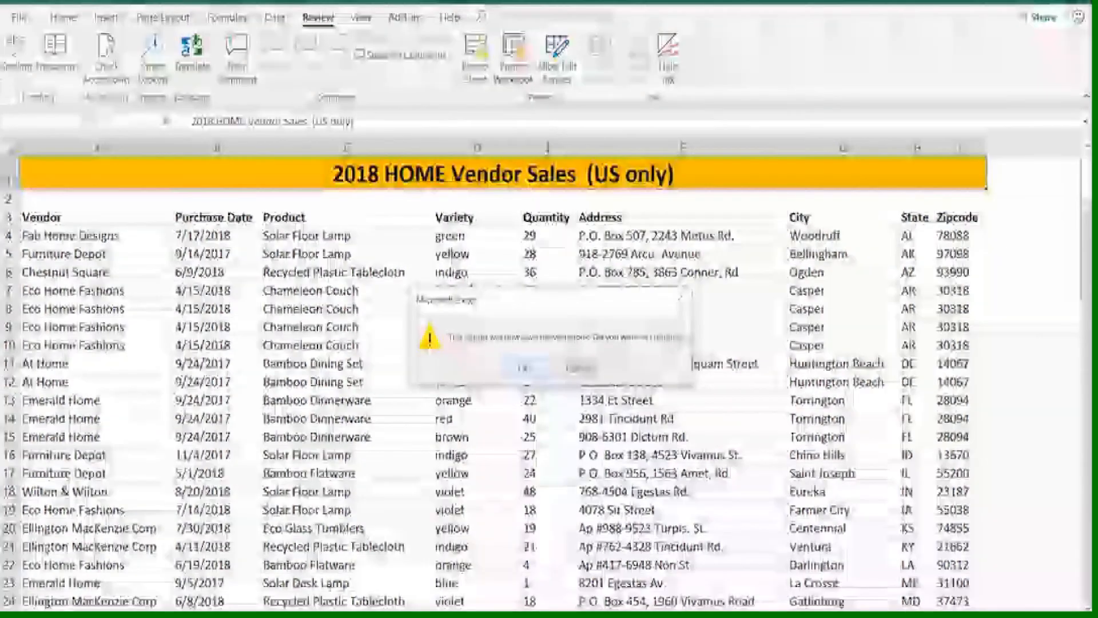
left_click(526, 371)
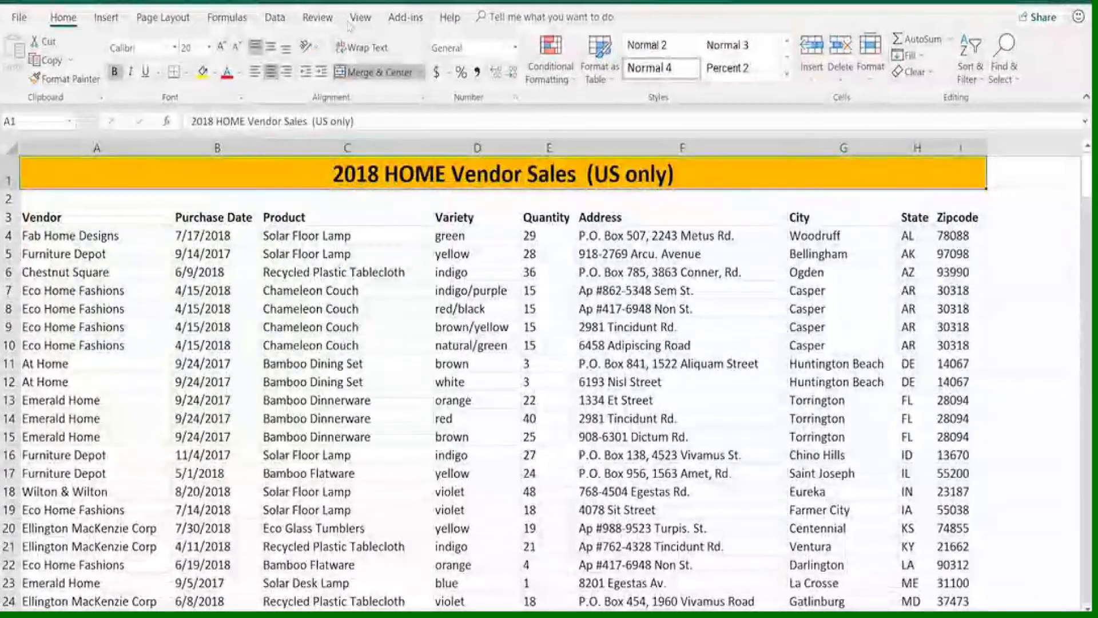
Add the Track Changes (Legacy) command, found among the commands not in the ribbon, to the Quick Access Toolbar
left_click(317, 17)
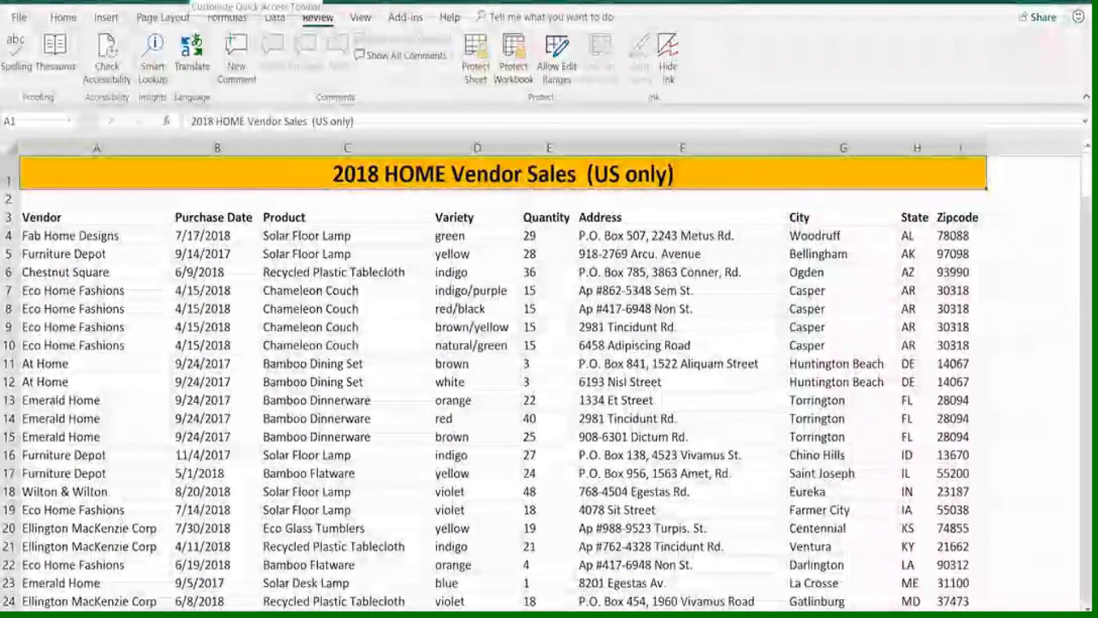
left_click(193, 1)
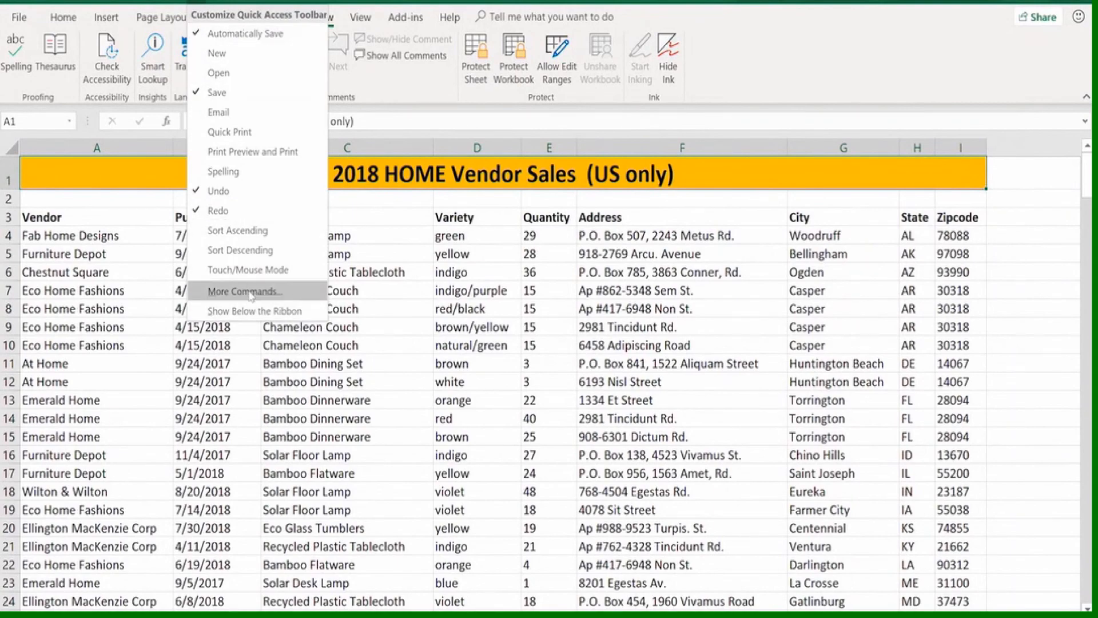
left_click(252, 292)
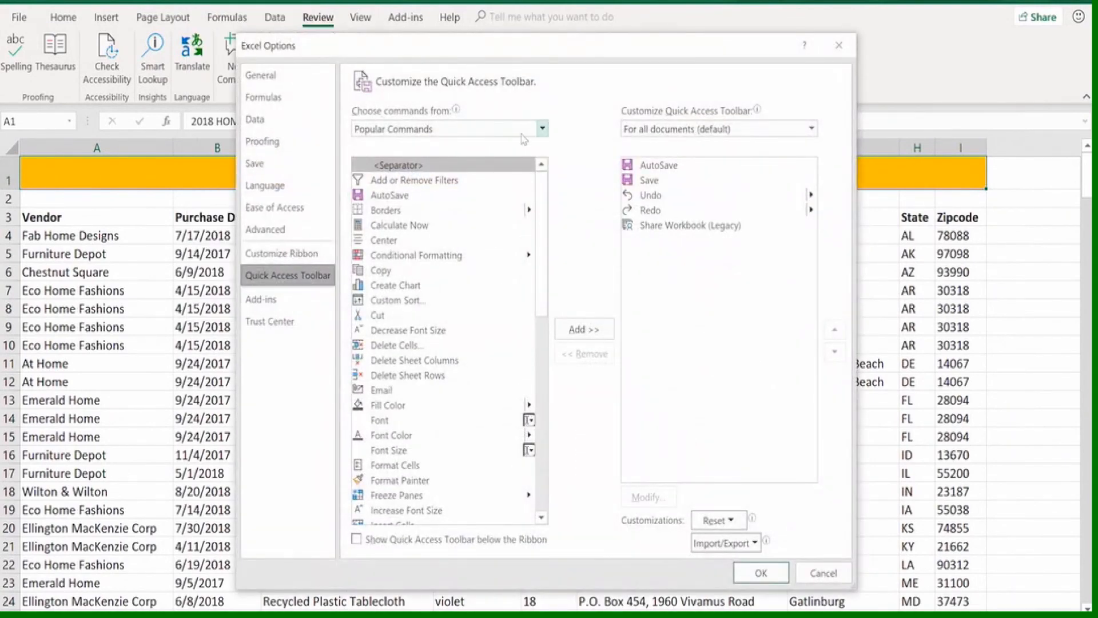
left_click(541, 131)
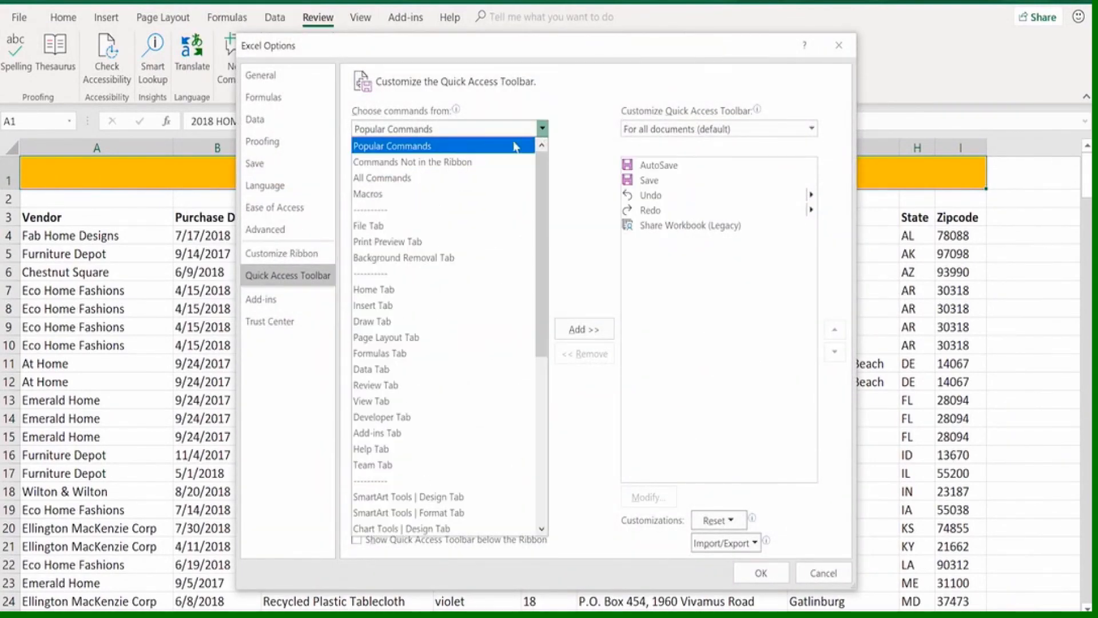
left_click(426, 163)
left_click_drag(549, 210, 546, 502)
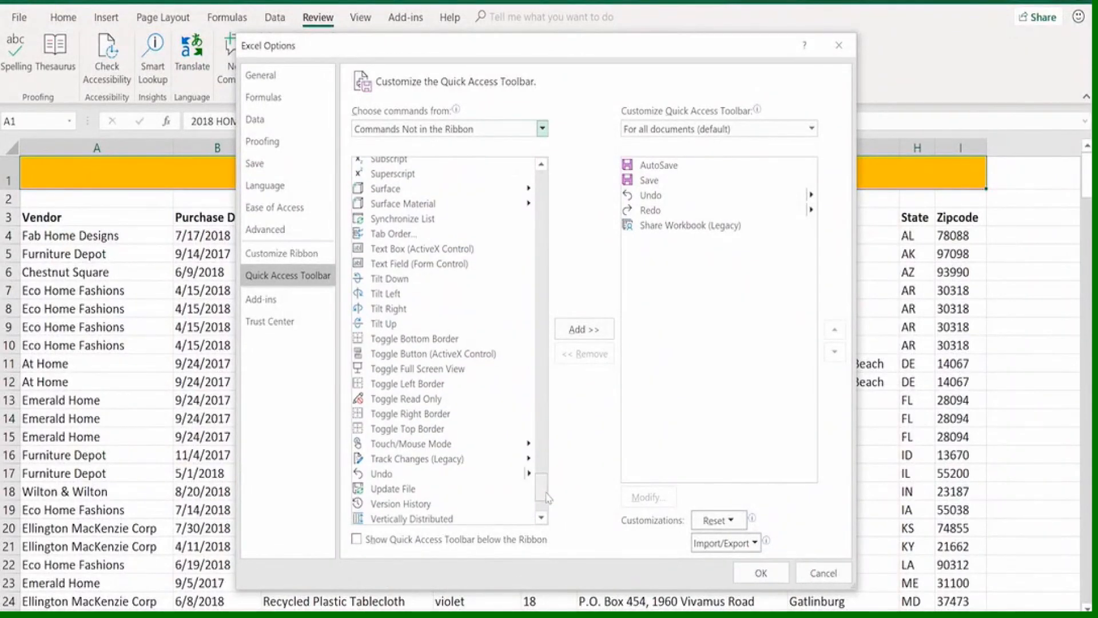
left_click(435, 463)
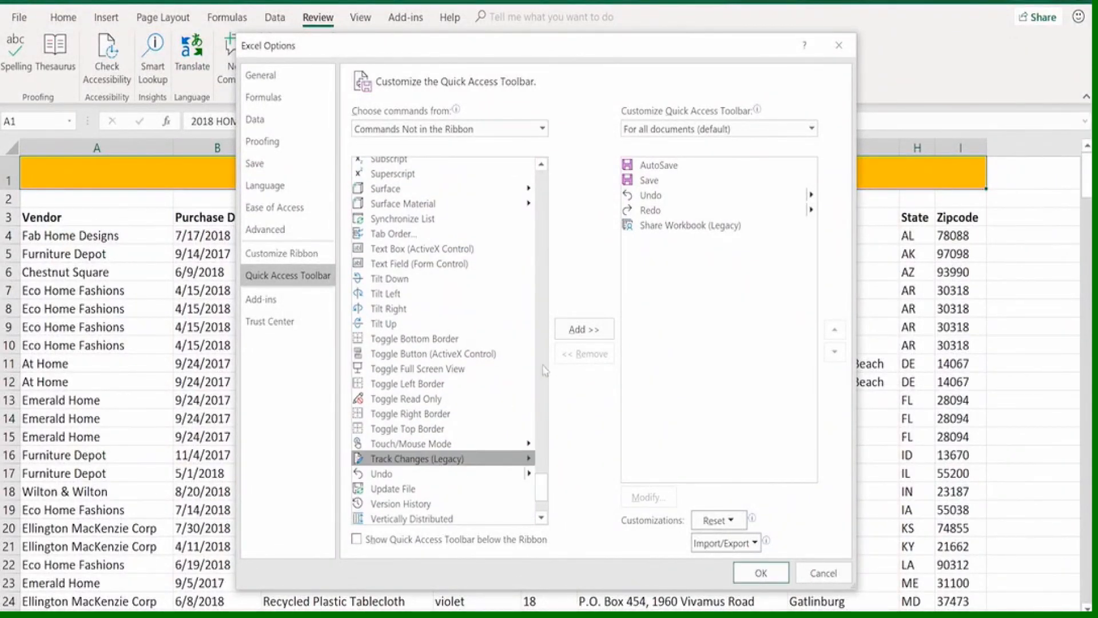
left_click(573, 331)
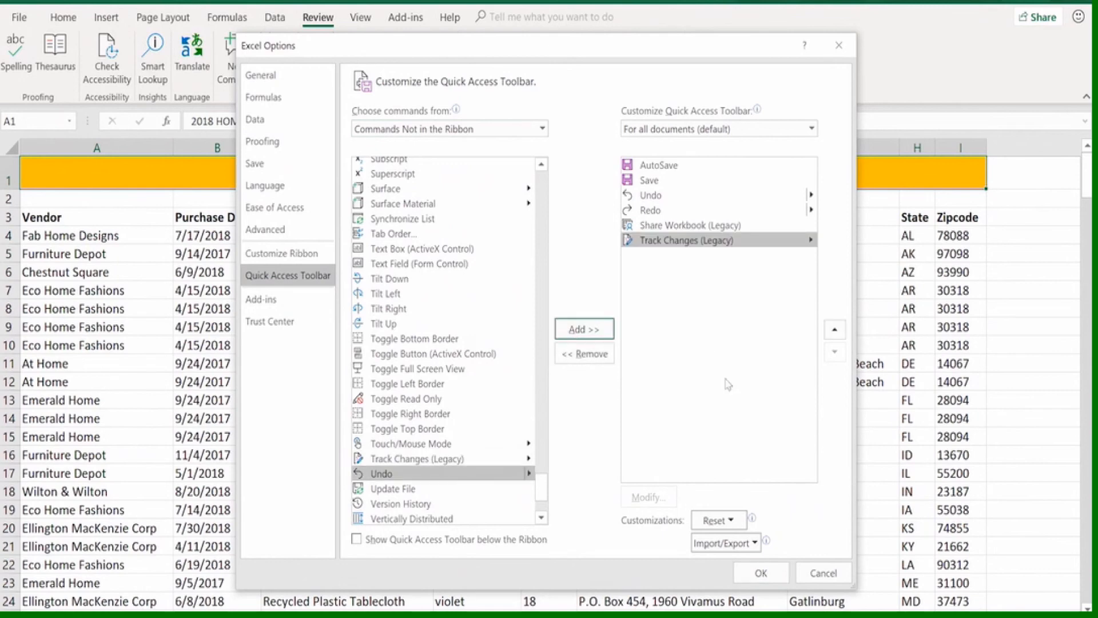
left_click(759, 583)
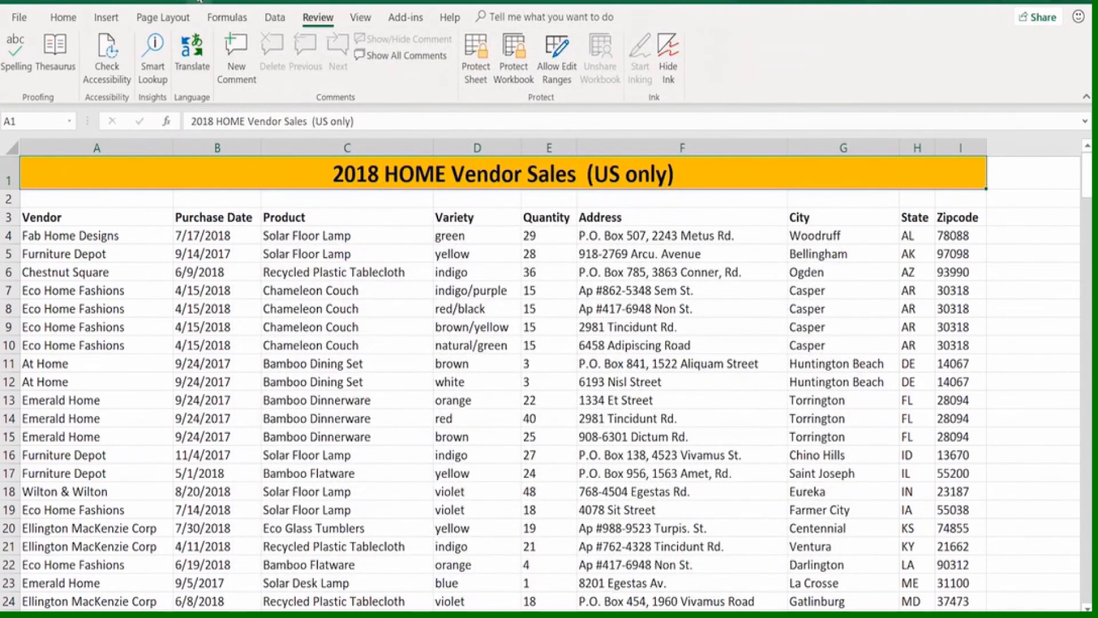
Enable tracking changes while editing, highlighting all changes on screen without a person or range filter, and accept saving the workbook
left_click(201, 3)
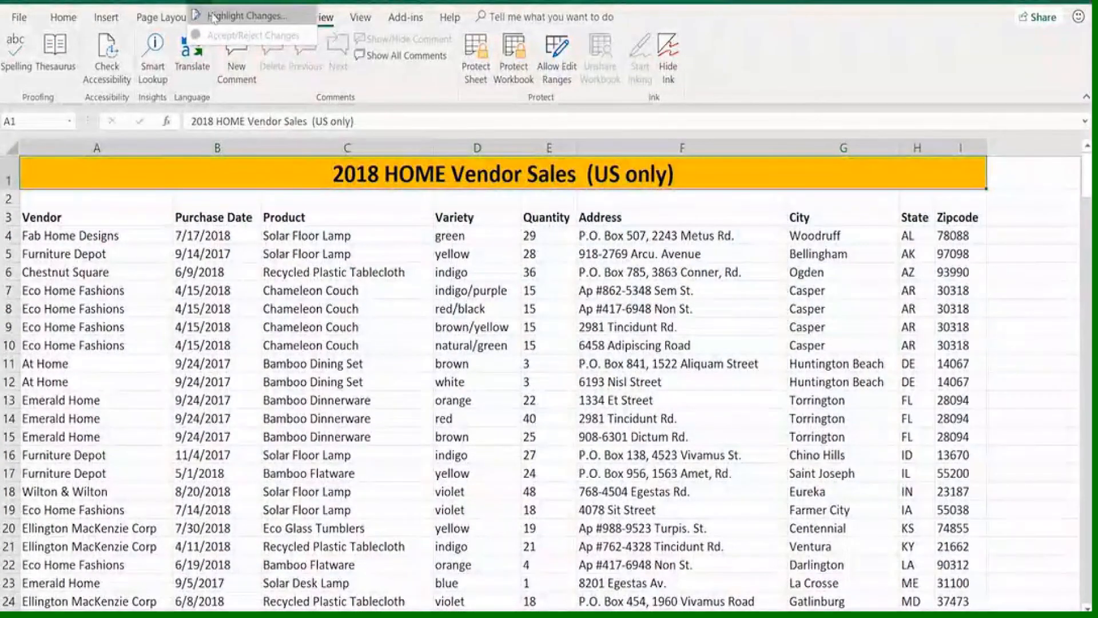
left_click(216, 16)
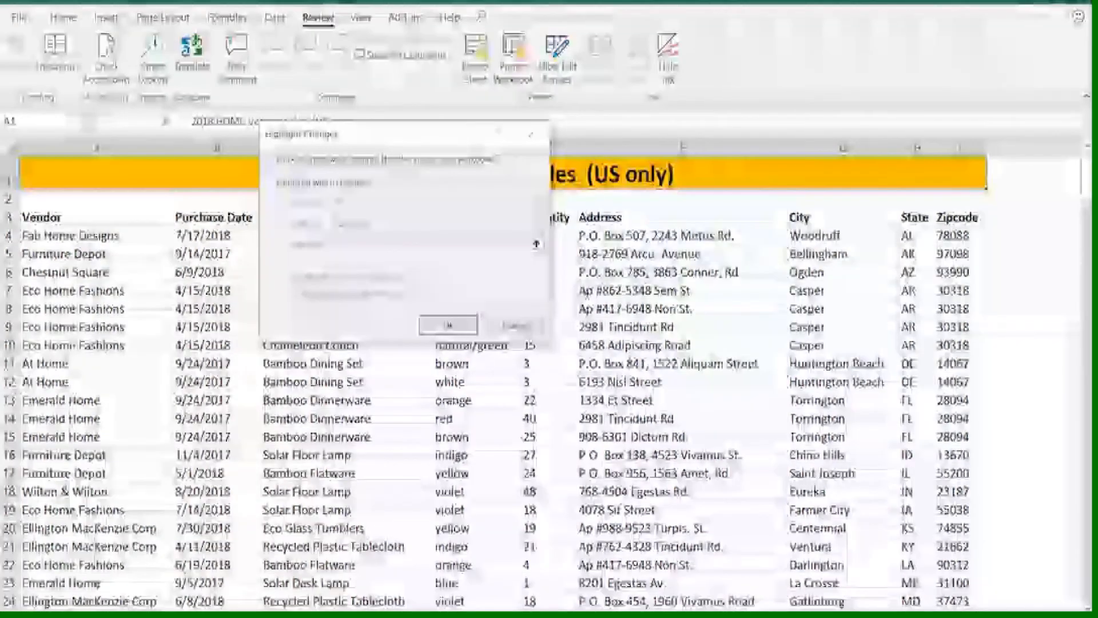
left_click(269, 159)
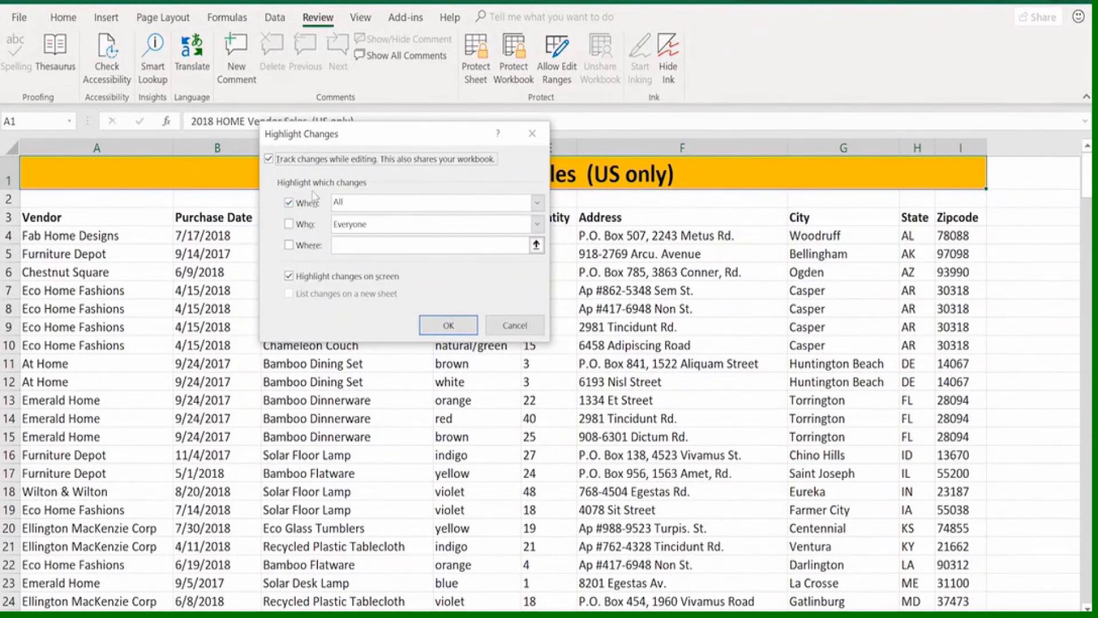
left_click(537, 204)
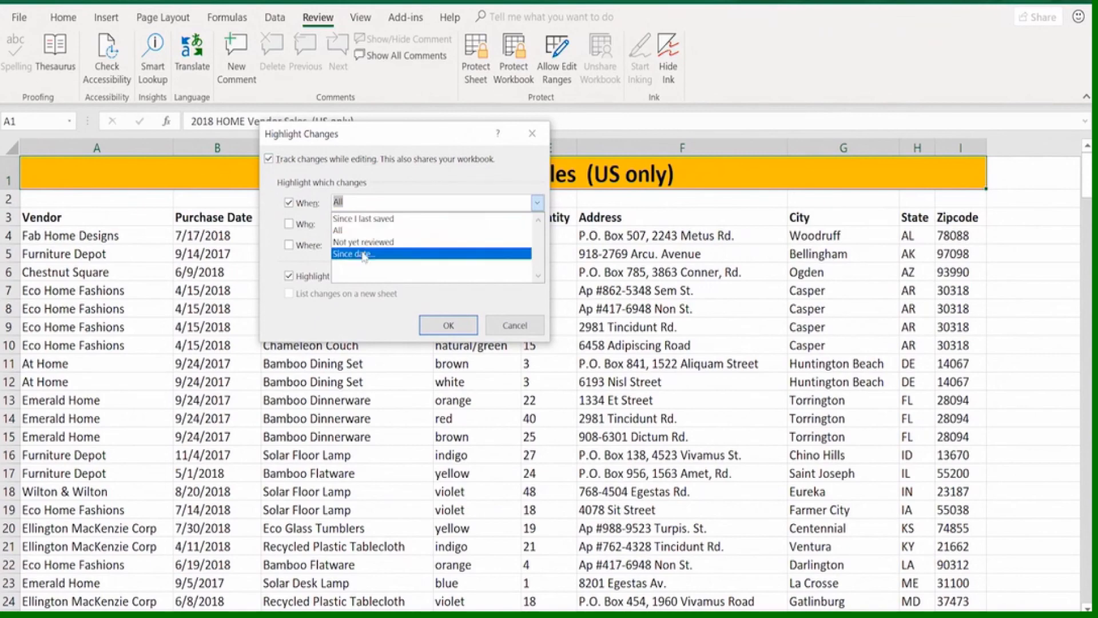
left_click(388, 179)
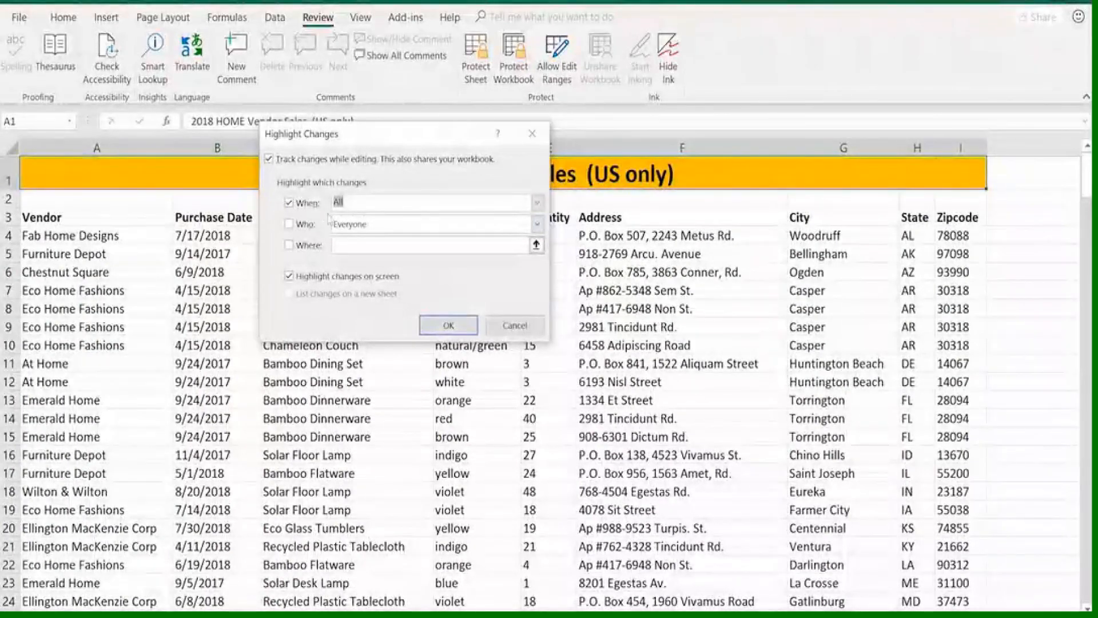
left_click(537, 224)
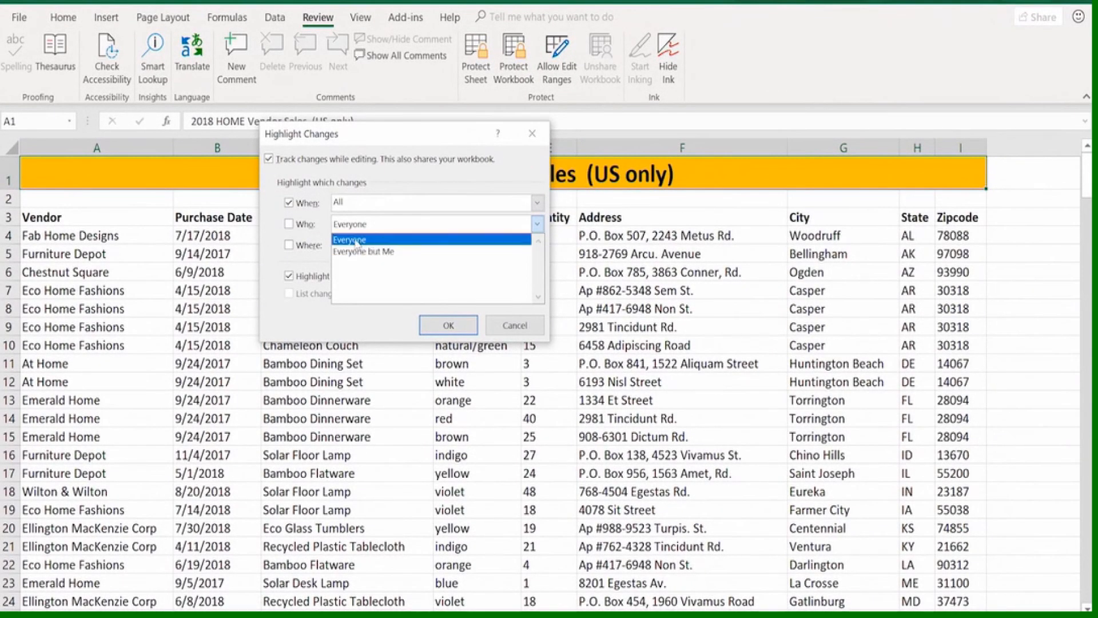
left_click(392, 177)
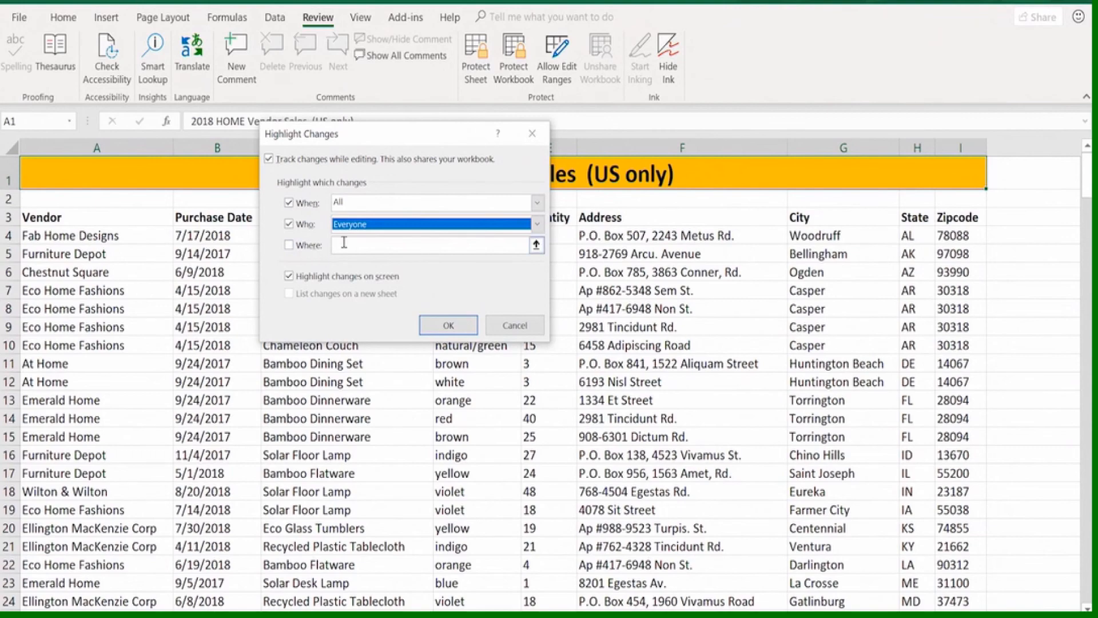
left_click(289, 225)
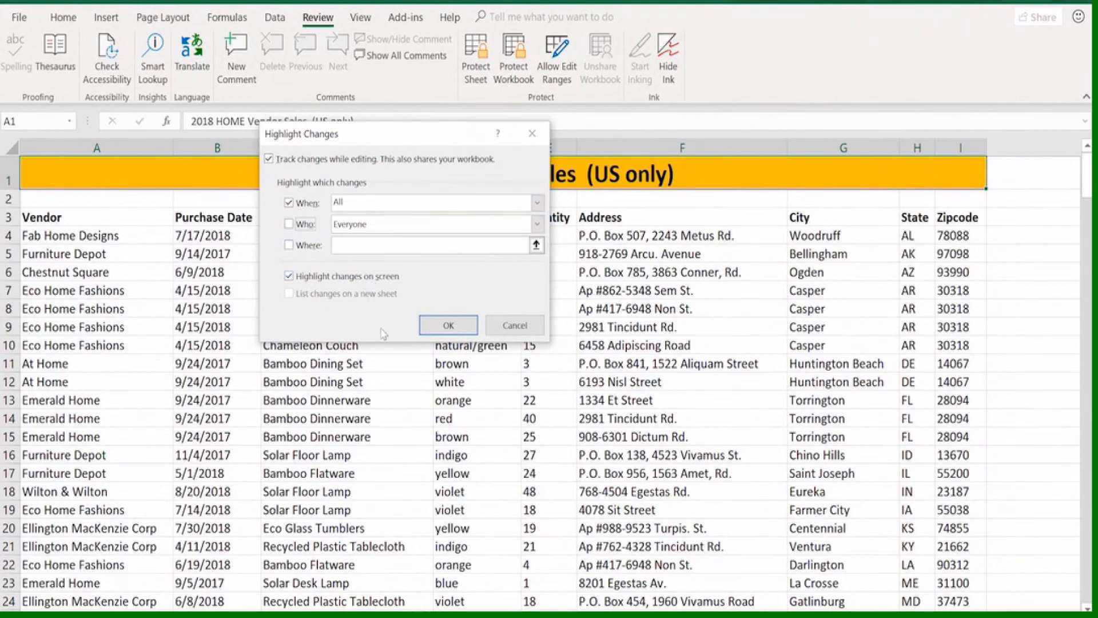
left_click(450, 327)
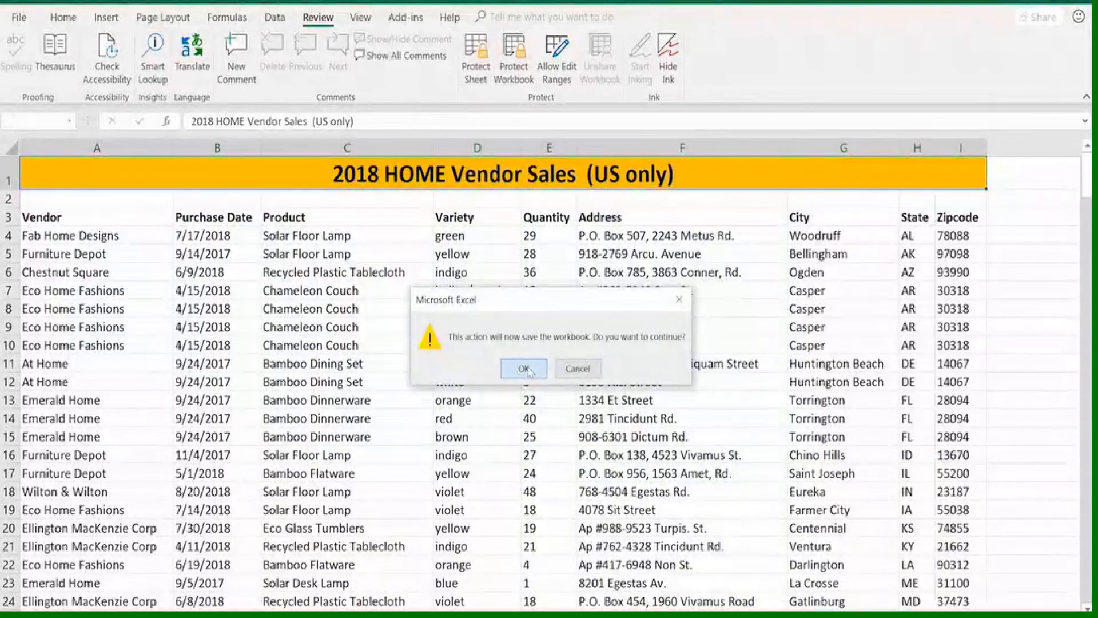
left_click(524, 369)
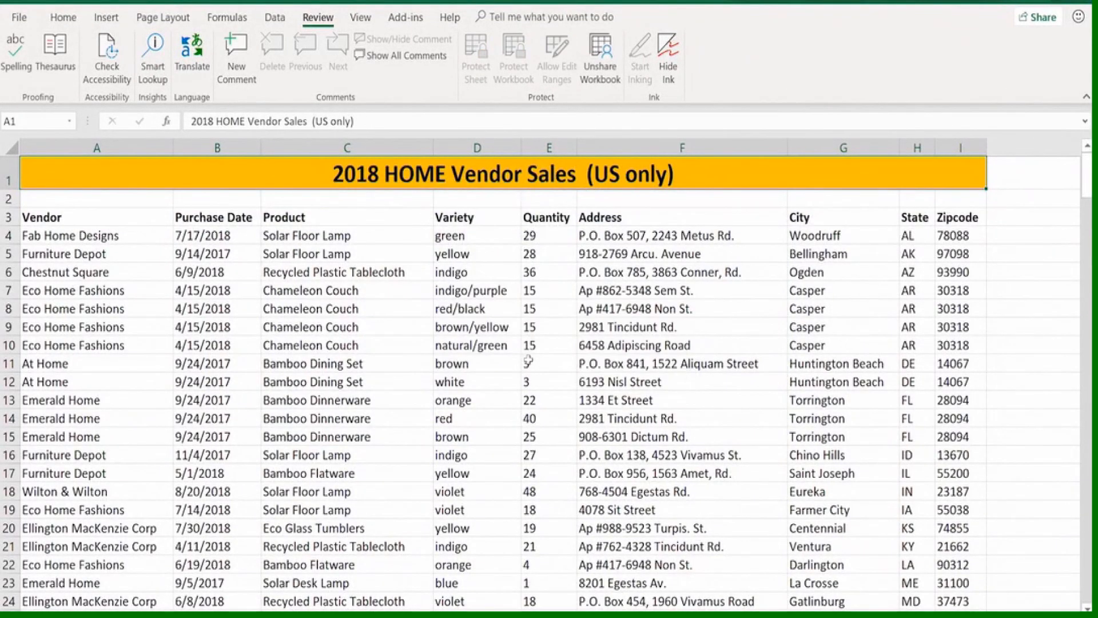
Change the variety in cell D7 to indigo/blue and view the cell's change note
double_click(503, 290)
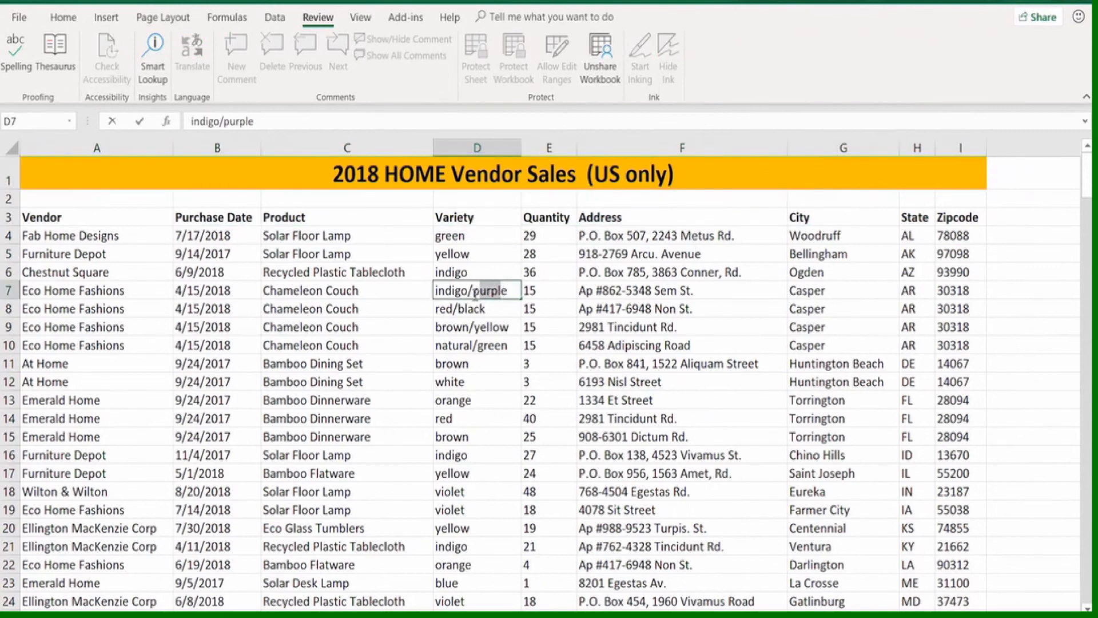
double_click(493, 293)
type("blue")
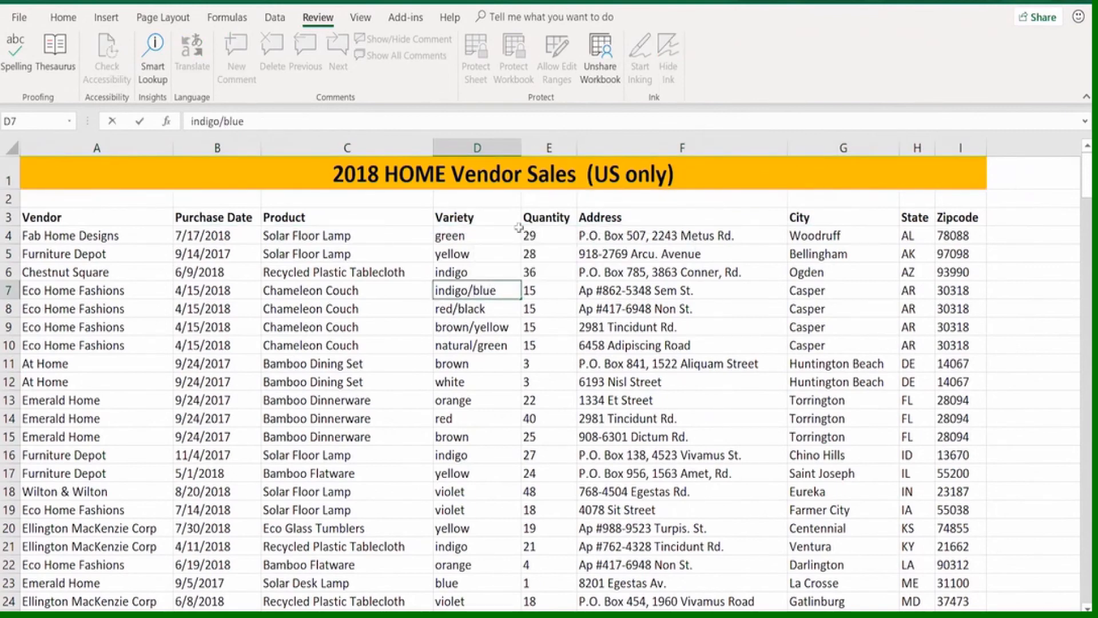
key("Return")
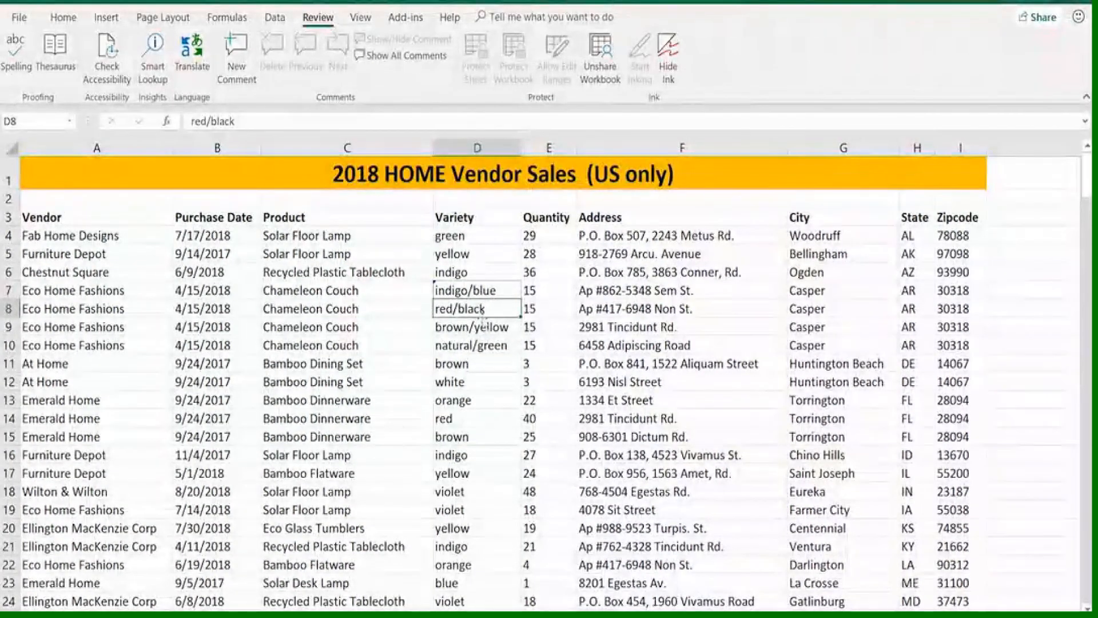
left_click(490, 387)
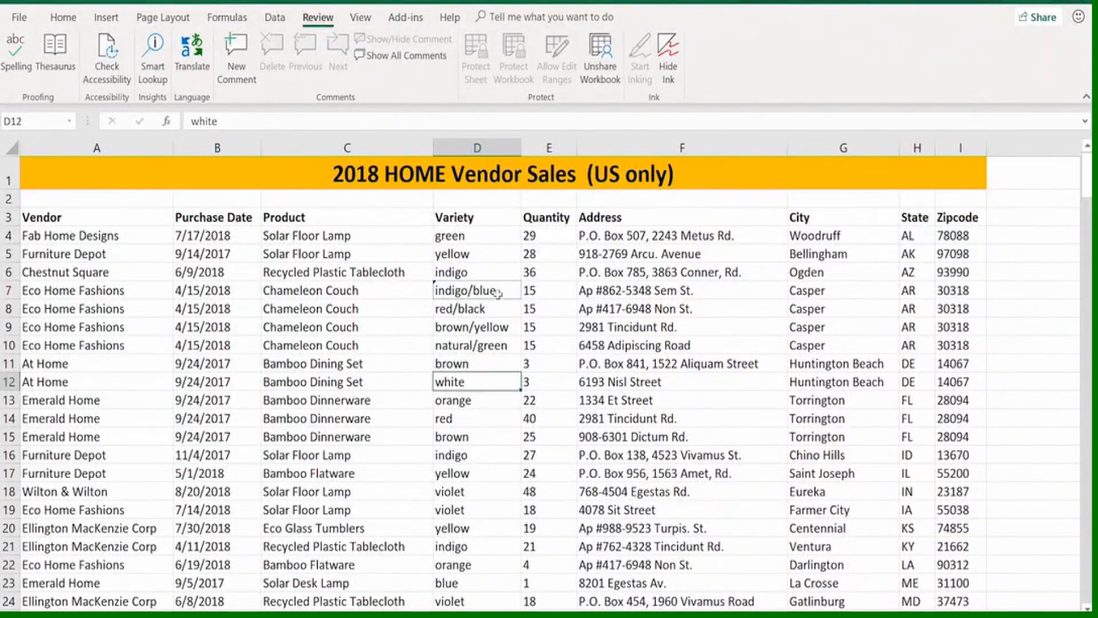
mouse_move(496, 291)
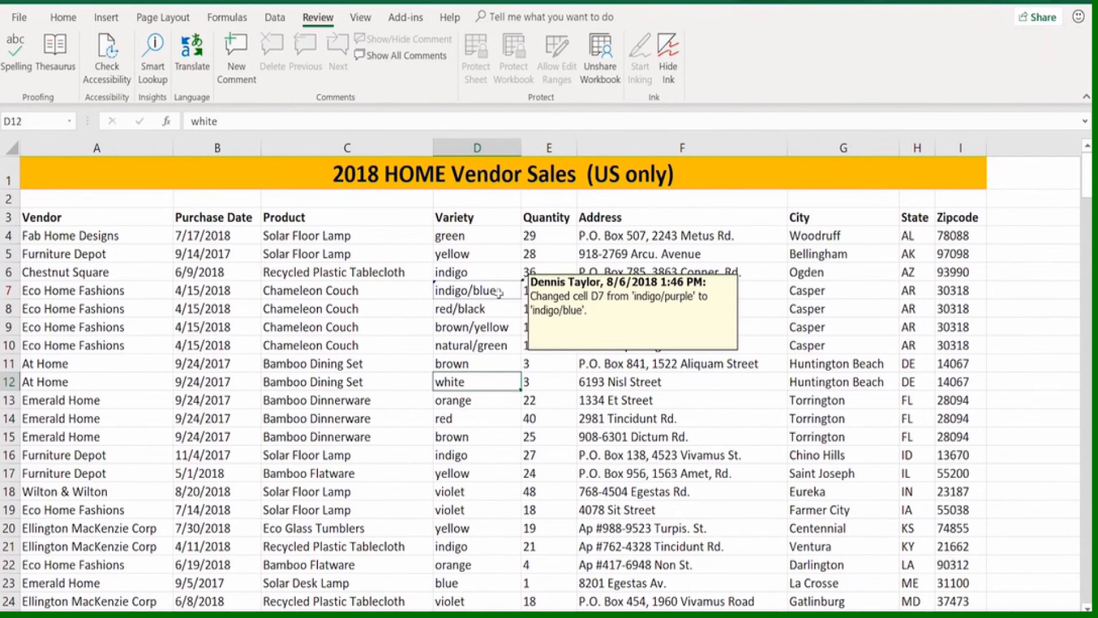
Set the quantity in cell E8 to 20
left_click(545, 310)
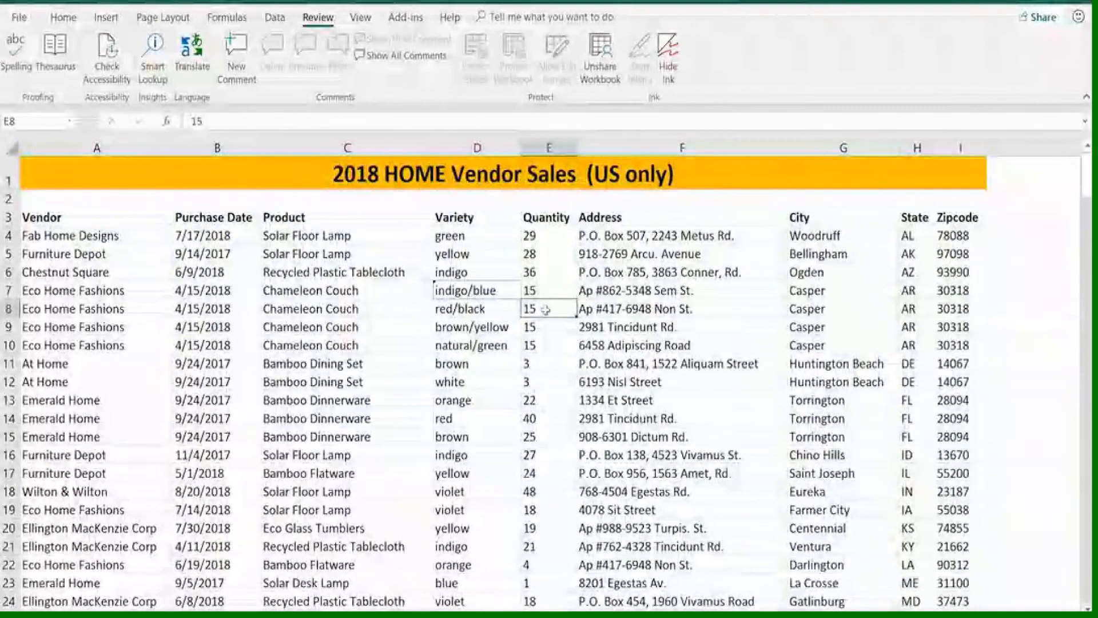
type("20")
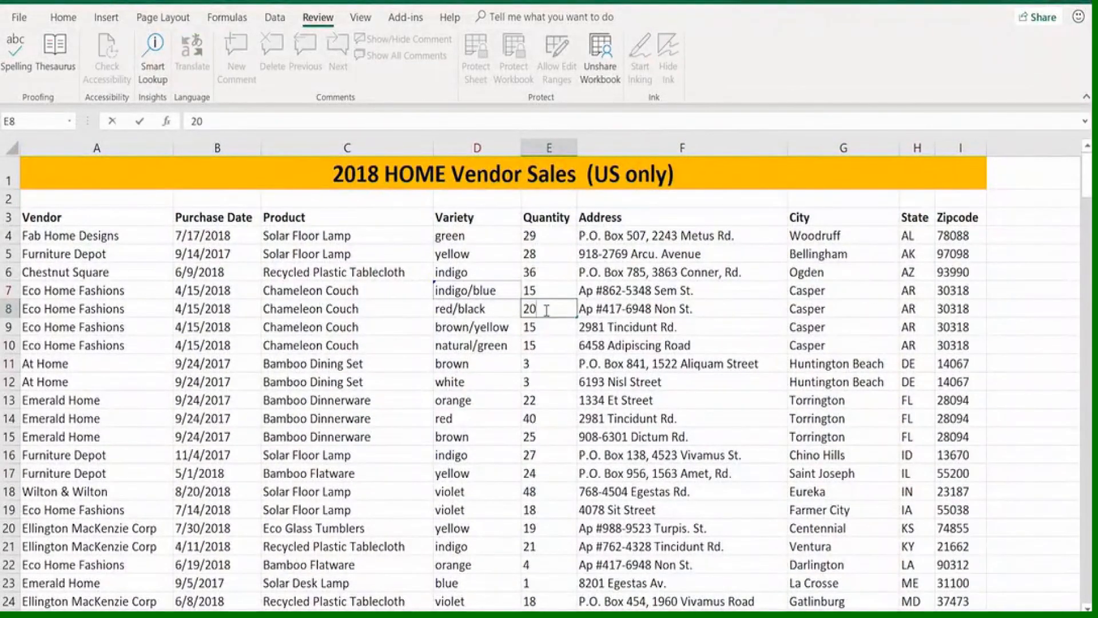
key("Tab")
key("Tab")
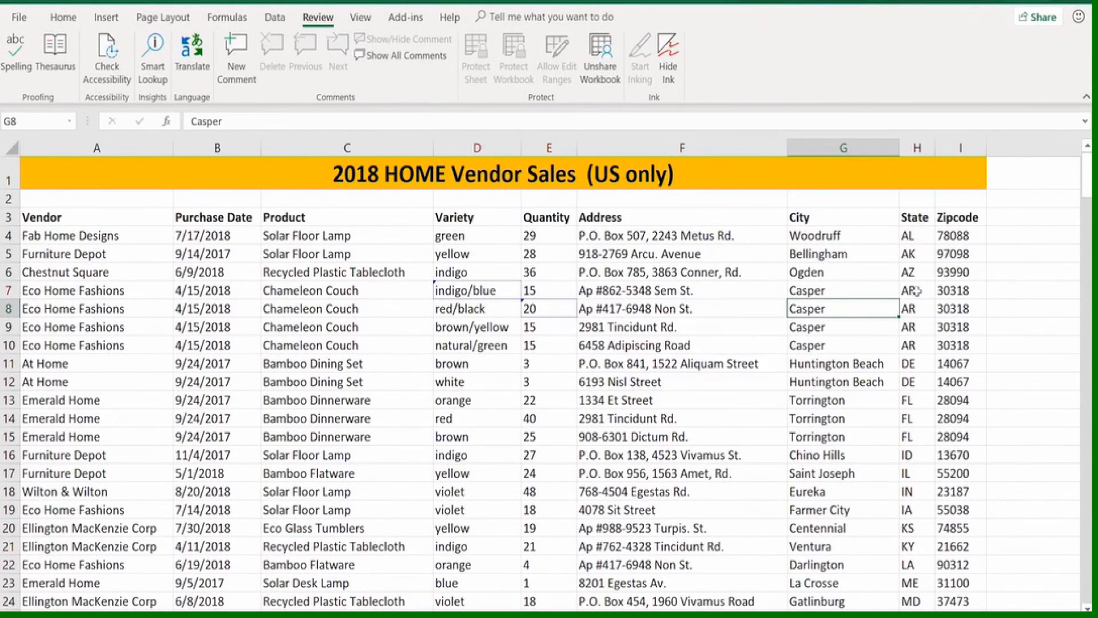
Set the state to WY for all four Casper rows at once, in cells H7 to H10
left_click_drag(916, 291, 914, 346)
type("WY")
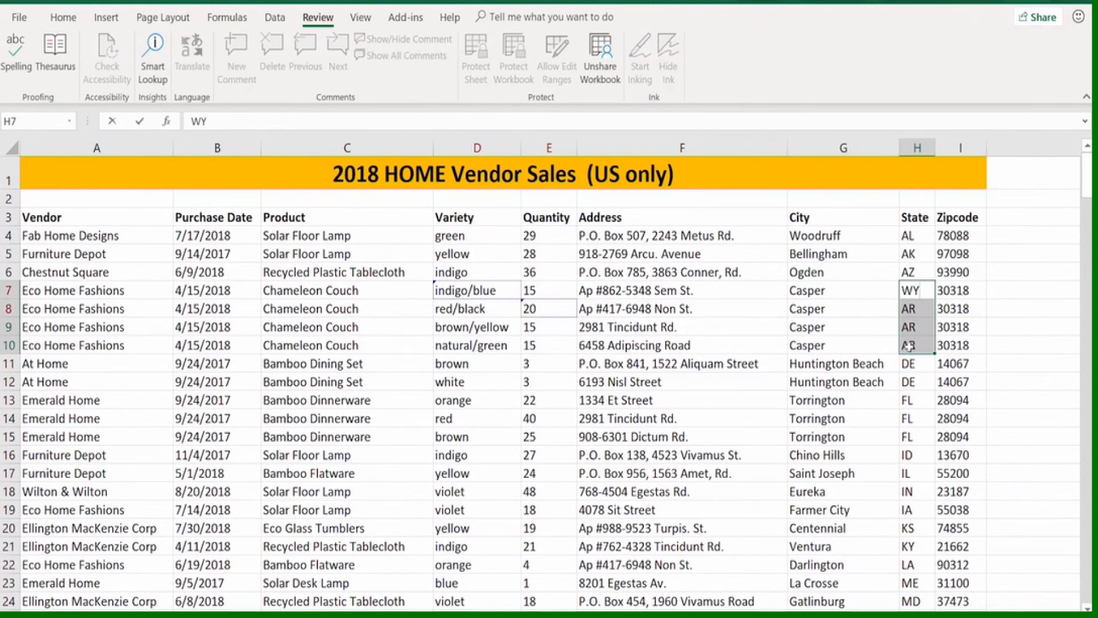
key("ctrl+Return")
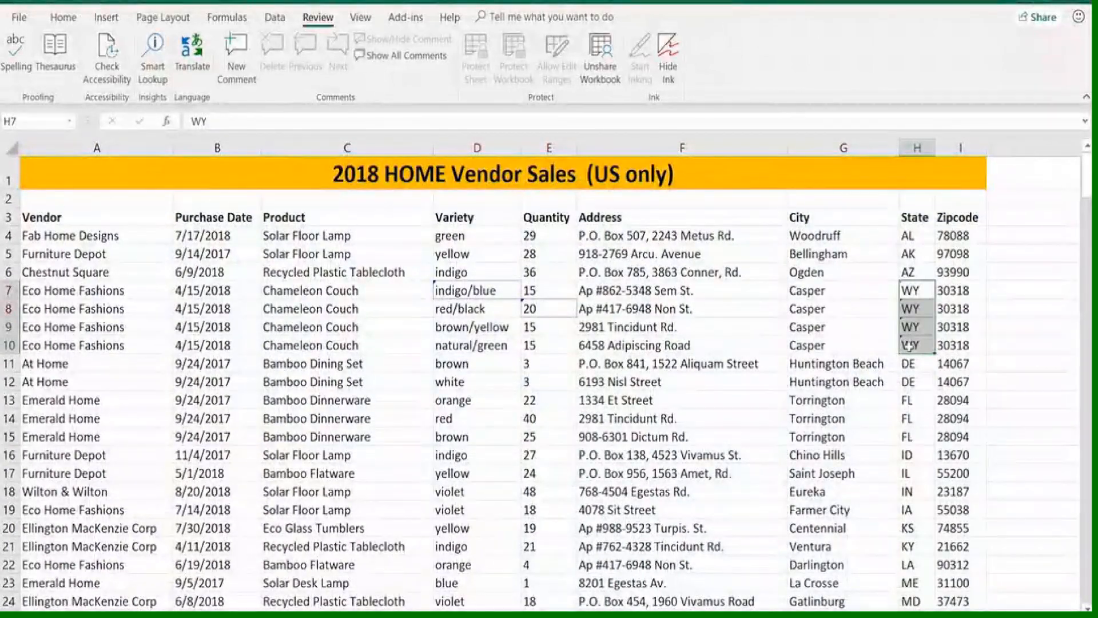
mouse_move(901, 350)
left_click(863, 434)
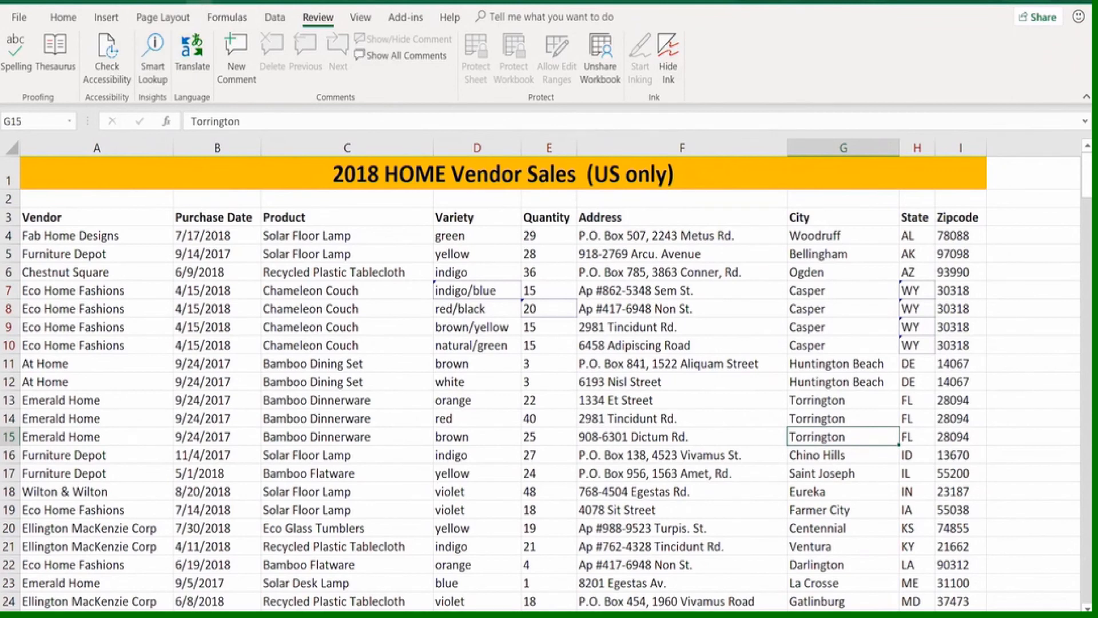
Try to list all tracked changes on a new sheet while keeping them highlighted on screen
left_click(213, 3)
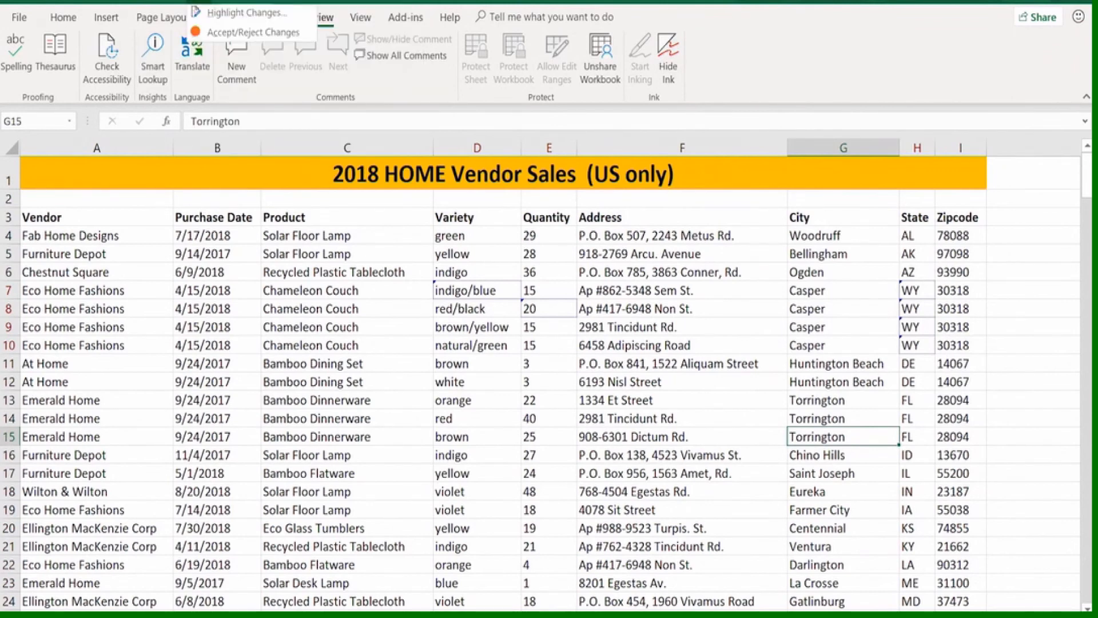
left_click(221, 17)
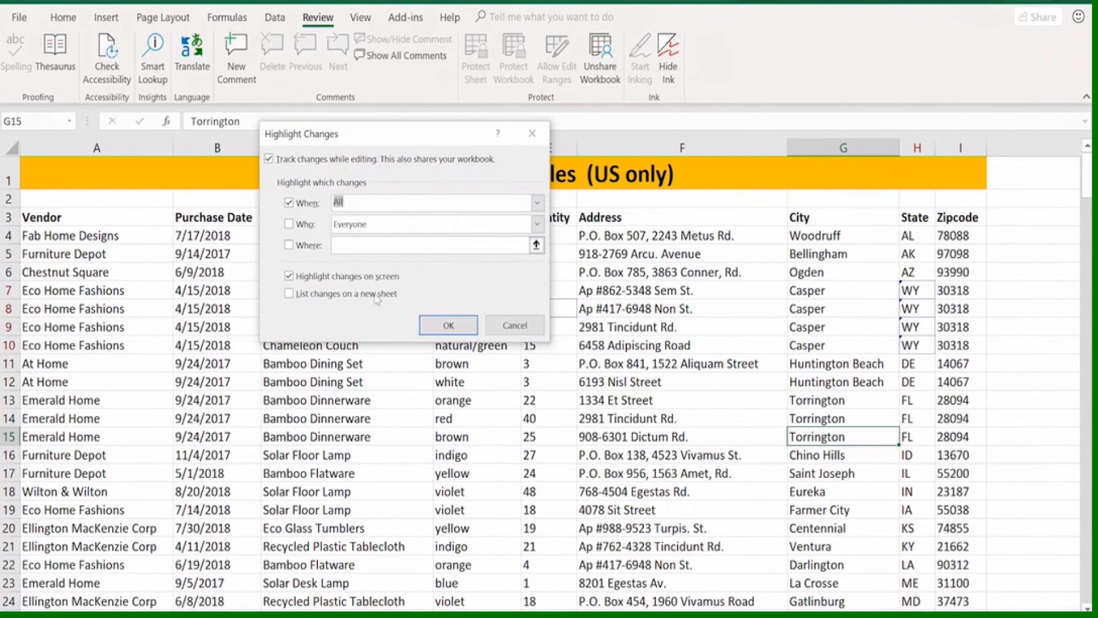
left_click(289, 294)
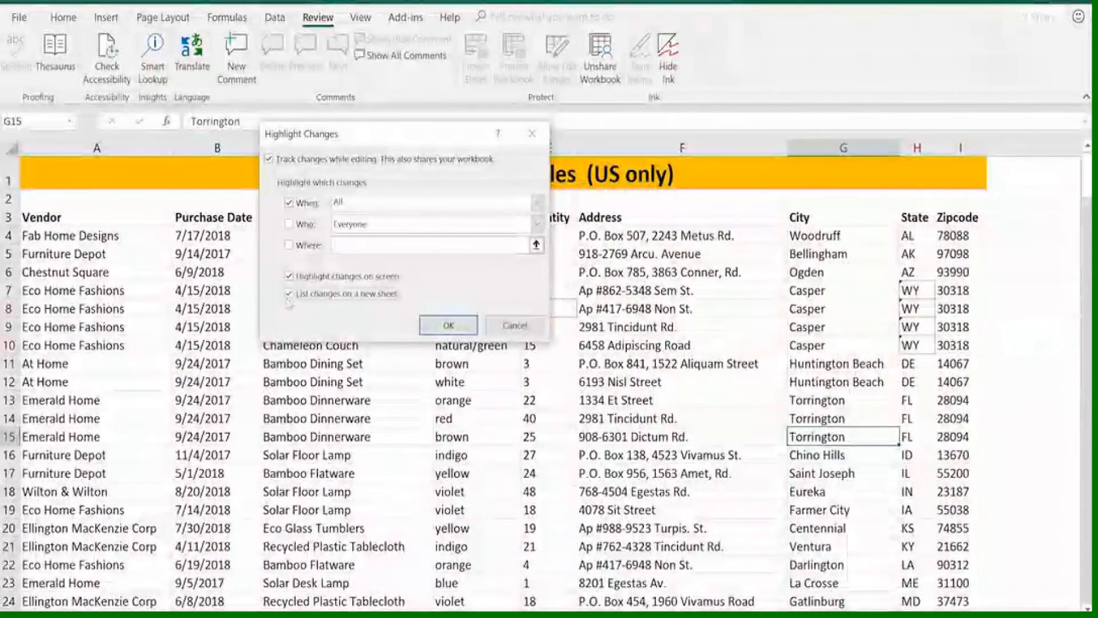
left_click(449, 326)
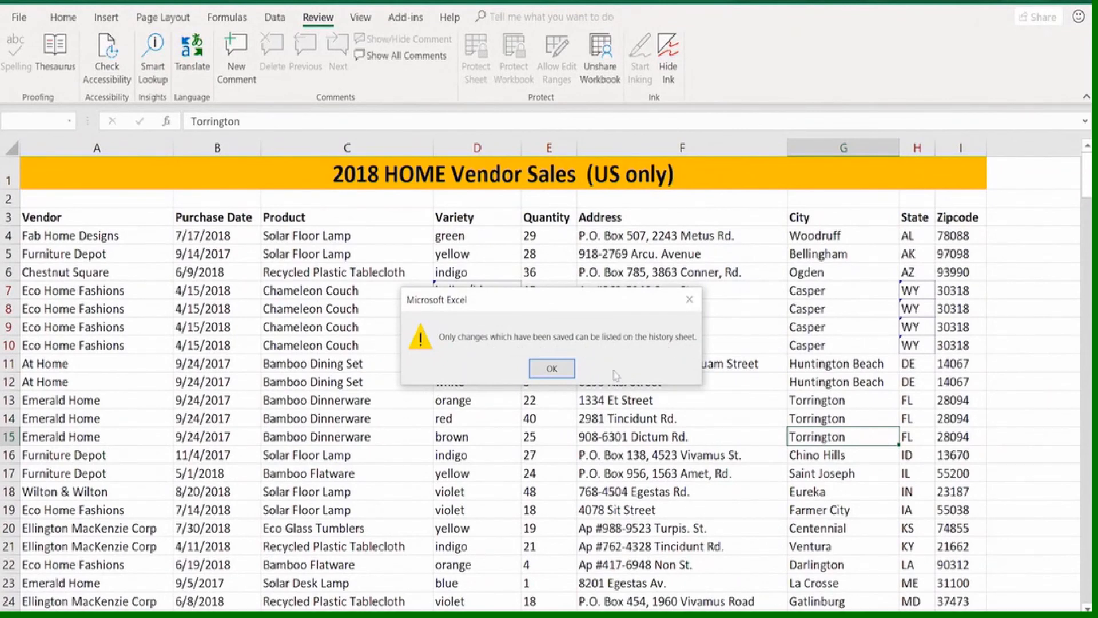
left_click(556, 368)
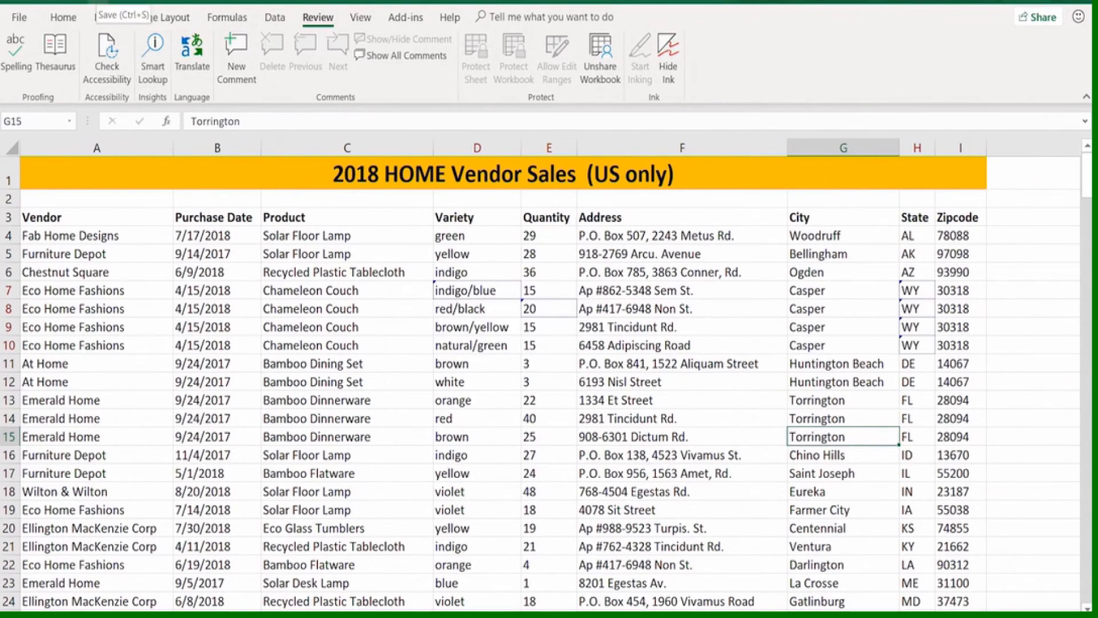
List all tracked changes in the vendor sales workbook on a new sheet, keeping them highlighted on screen
left_click(197, 2)
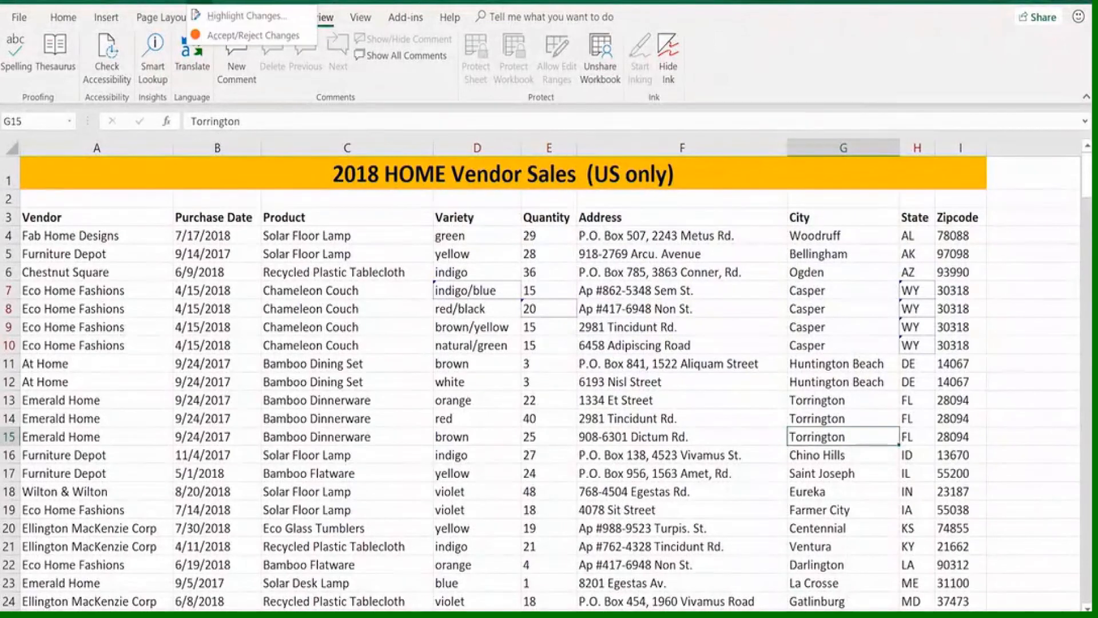
left_click(226, 16)
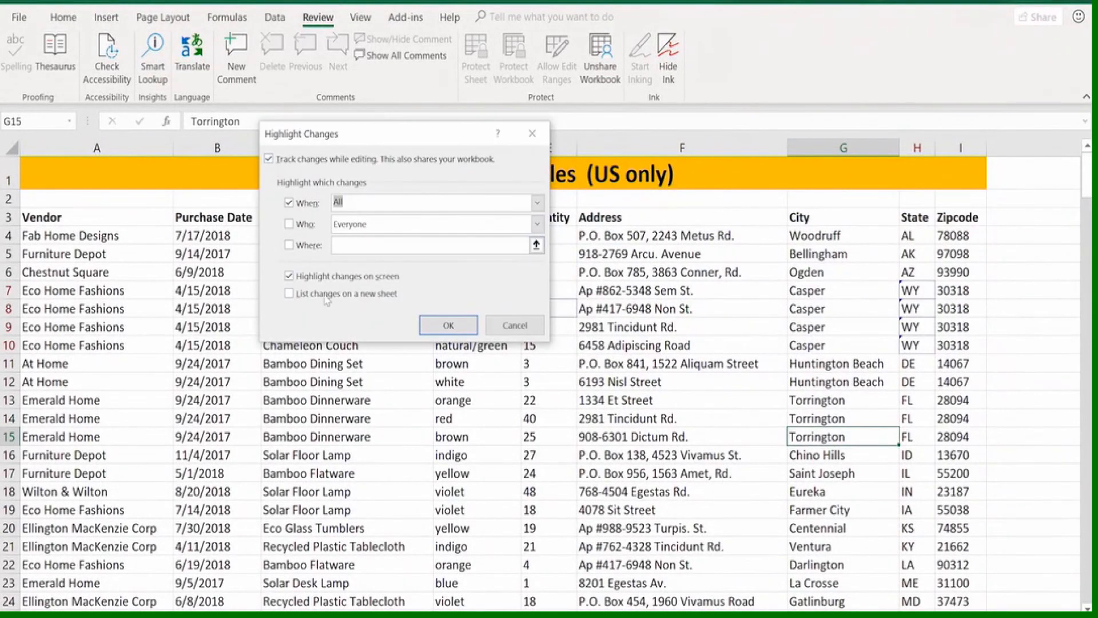
left_click(290, 295)
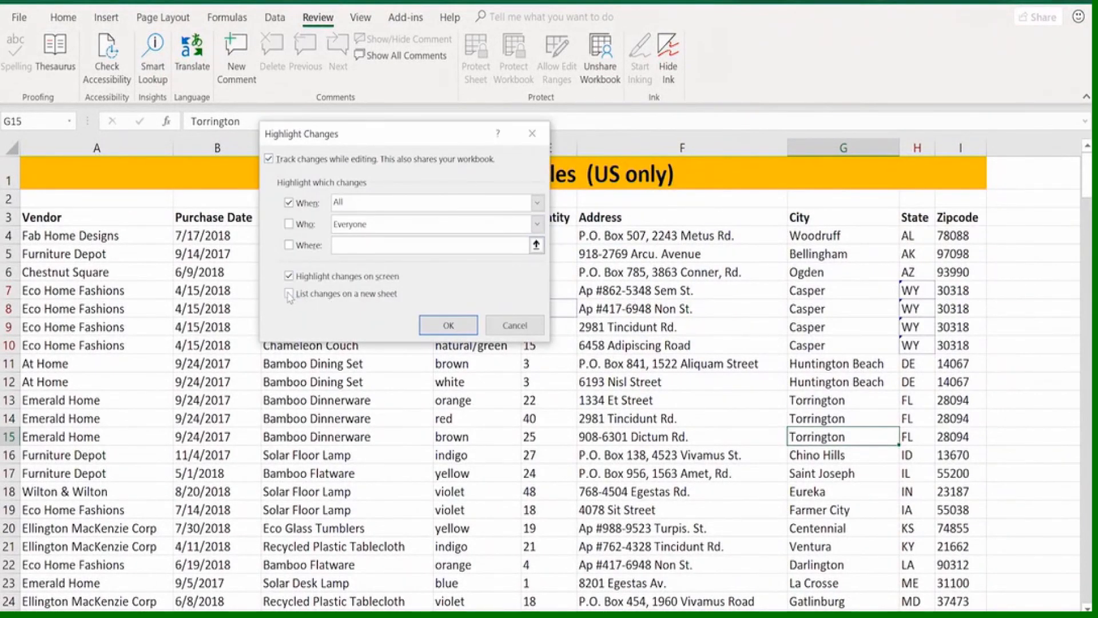
left_click(449, 327)
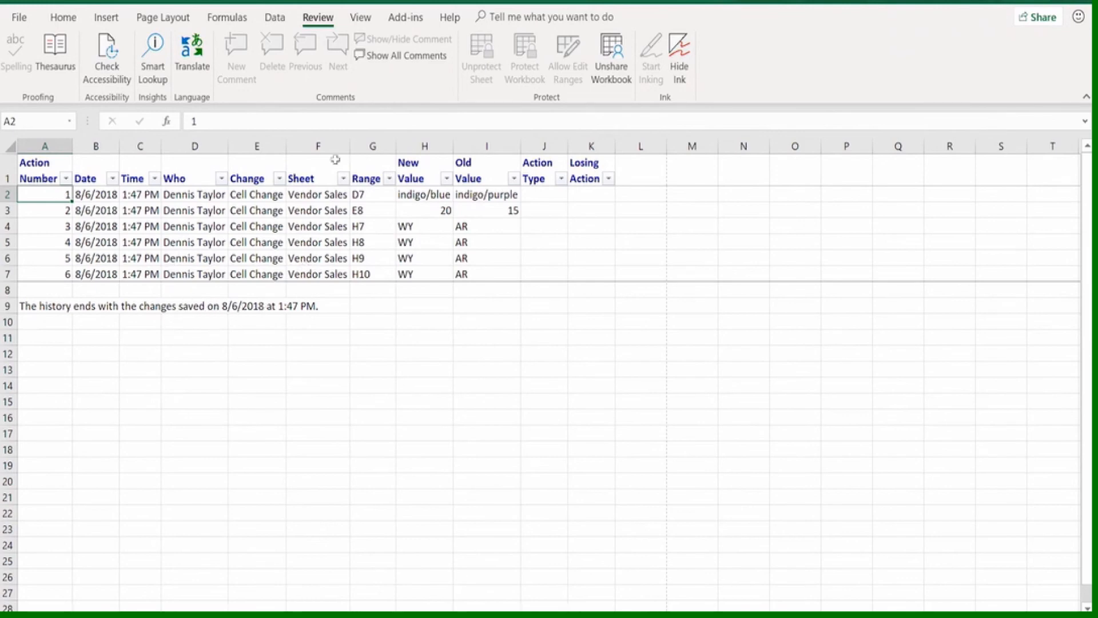
Start the accept-or-reject review of the vendor sales workbook's tracked changes that are not yet reviewed
left_click(199, 3)
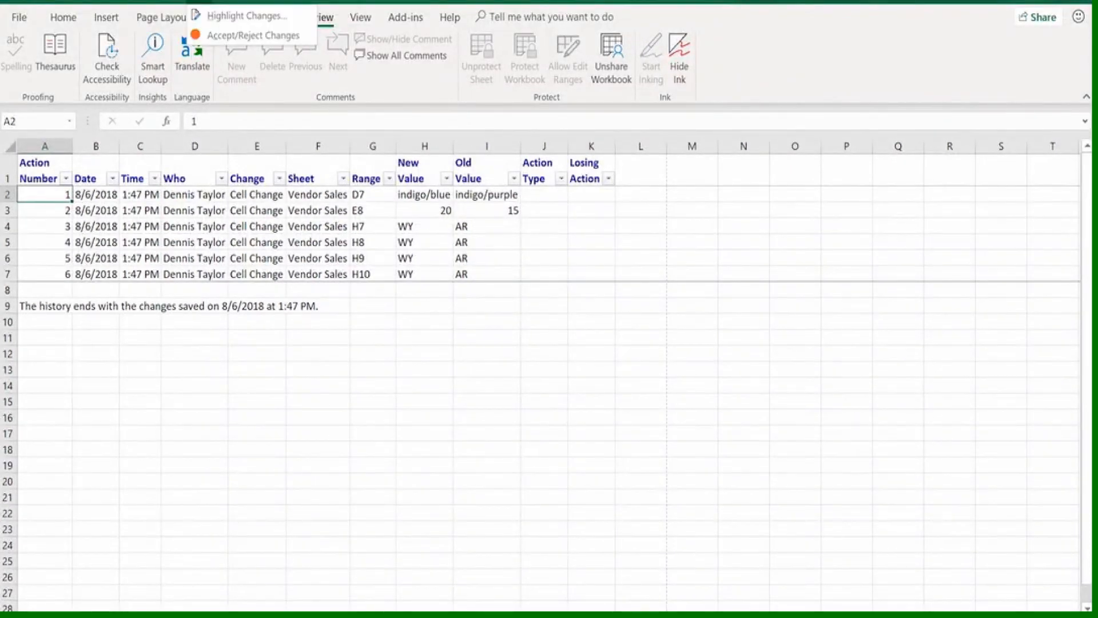
left_click(252, 35)
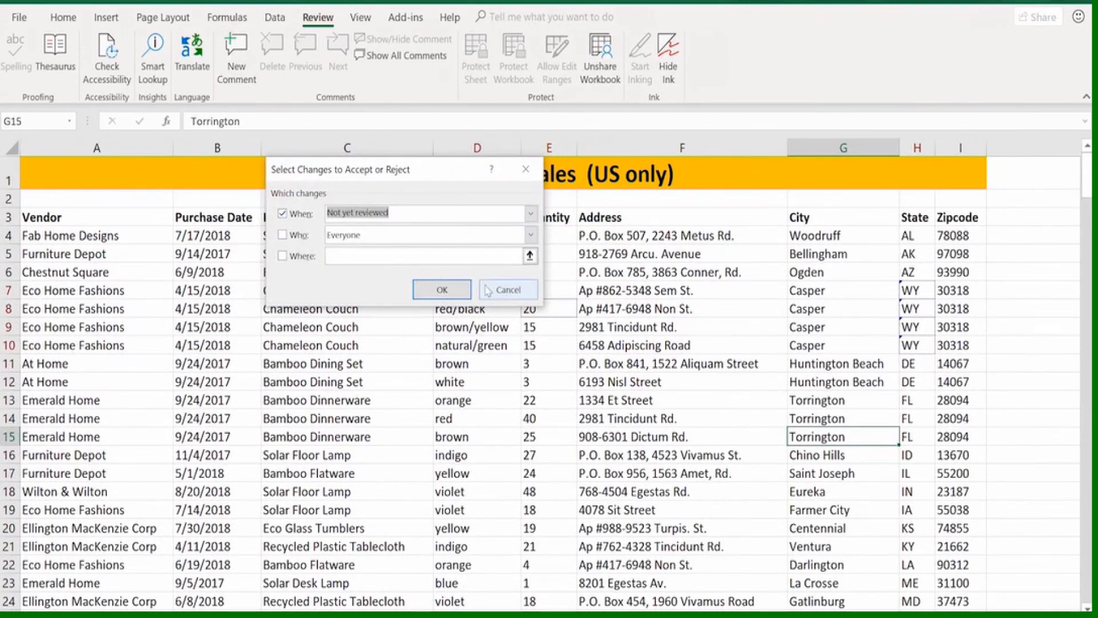
left_click(451, 292)
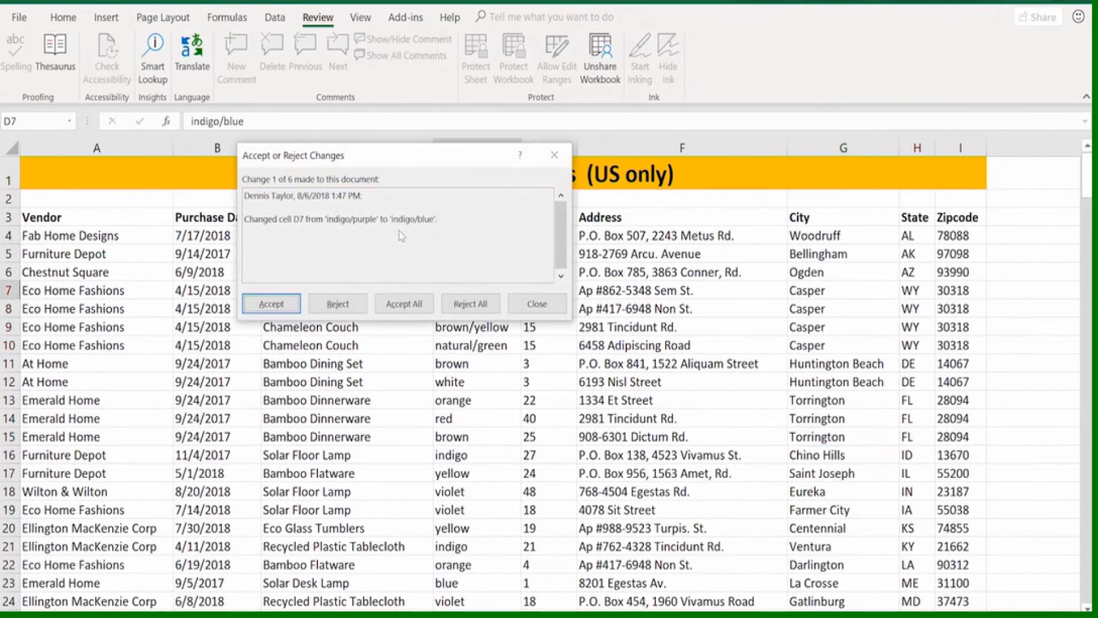